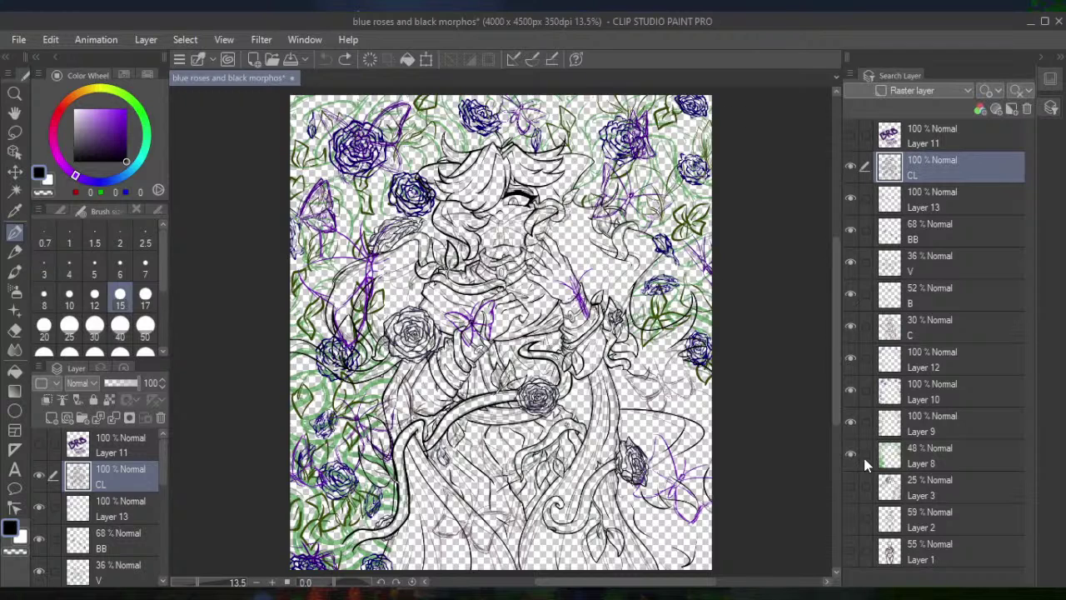
Lower the opacity of Layer 13 to 57% and of layer BB to 45%
click(898, 452)
click(927, 429)
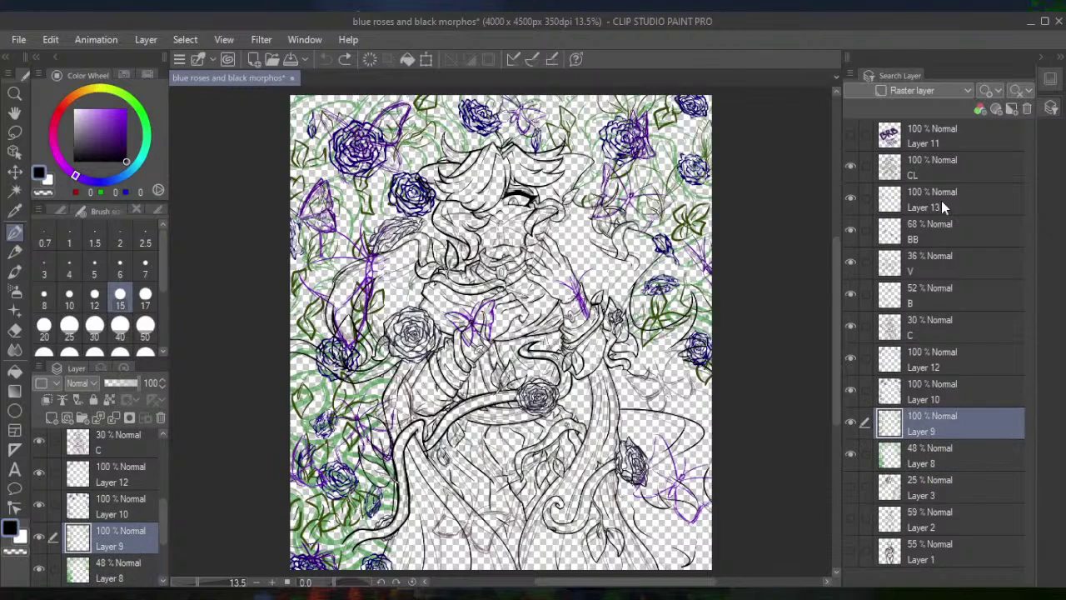
click(940, 201)
click(122, 382)
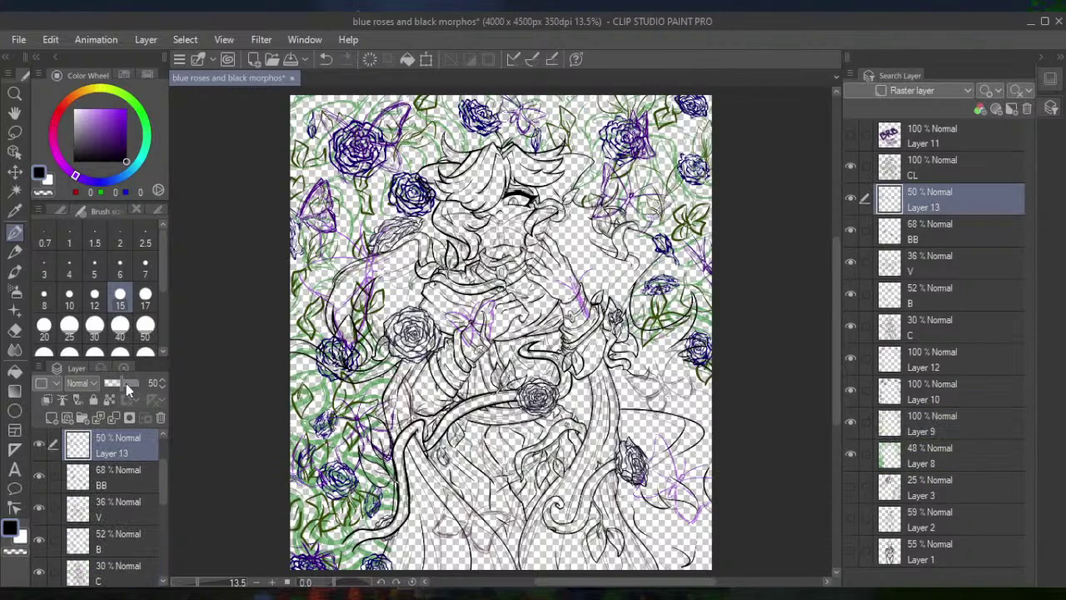
click(124, 382)
click(893, 241)
click(121, 380)
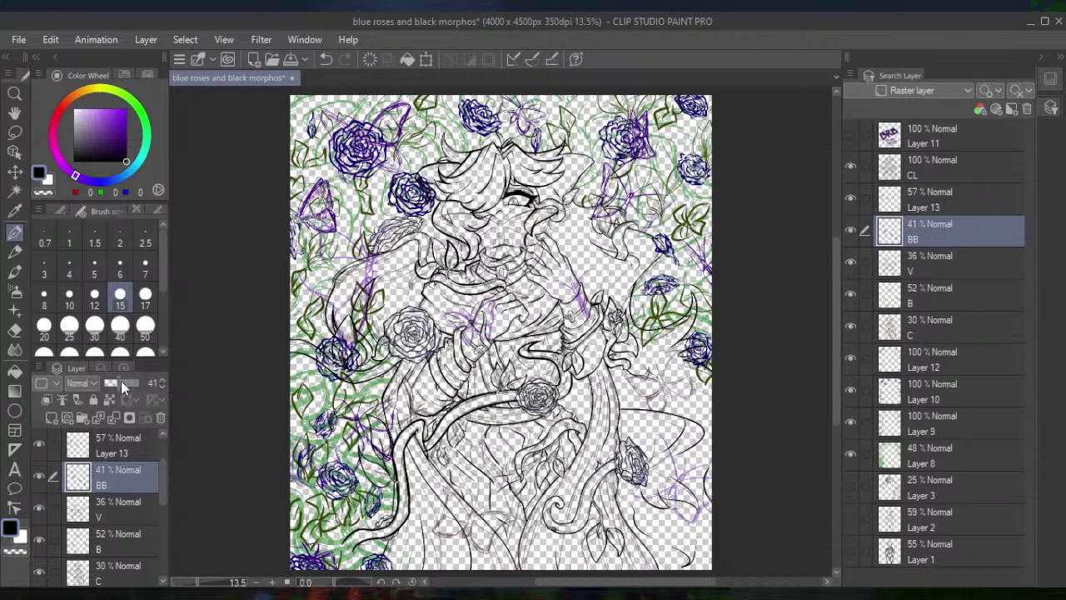
Set the opacity of layer B to 70% and of layer C to 34%
click(911, 265)
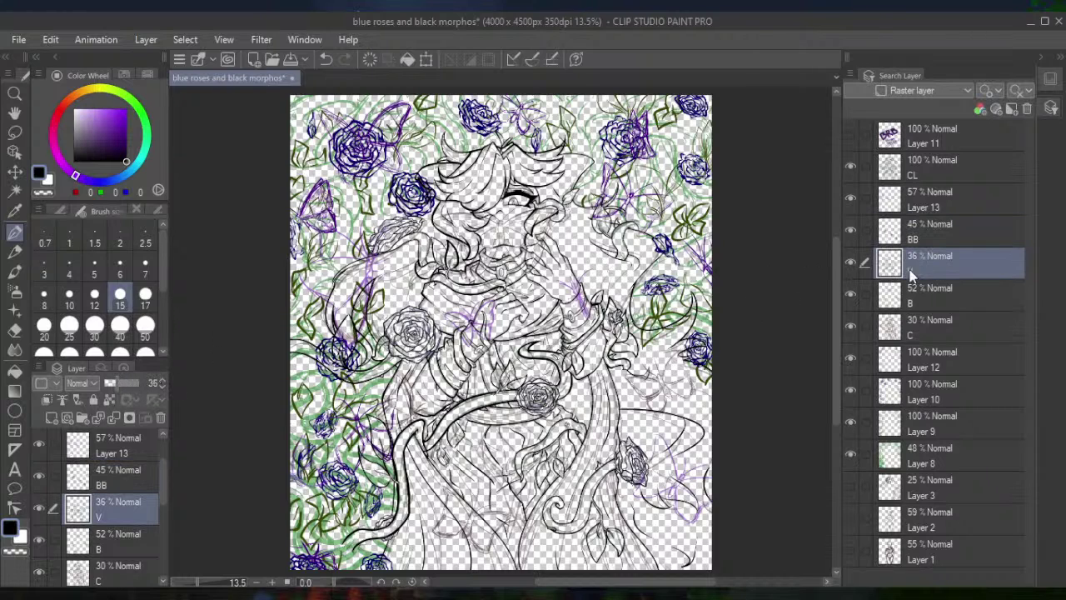
click(911, 300)
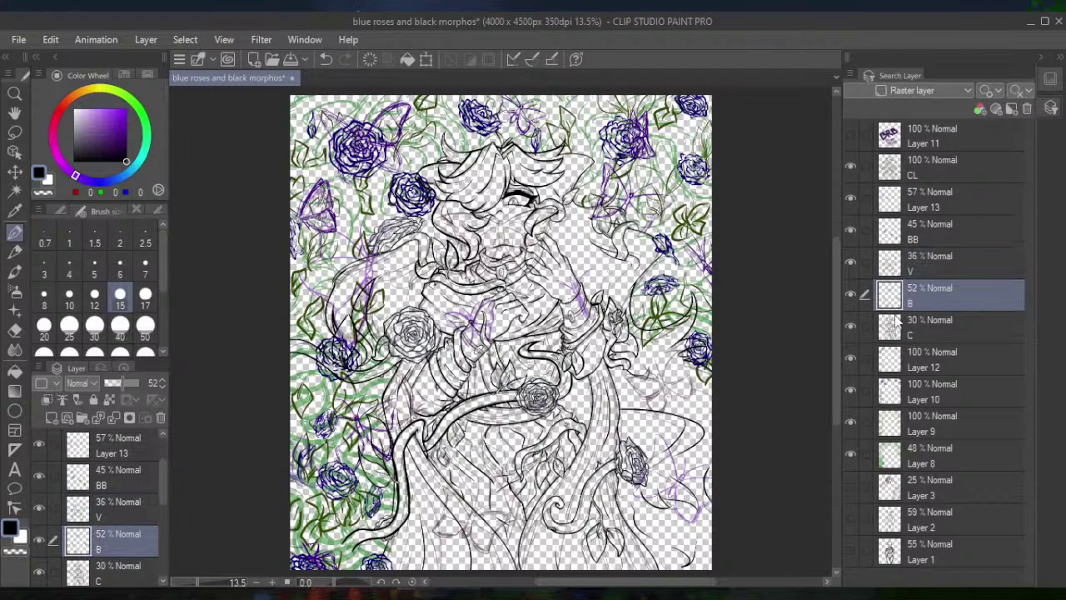
click(109, 384)
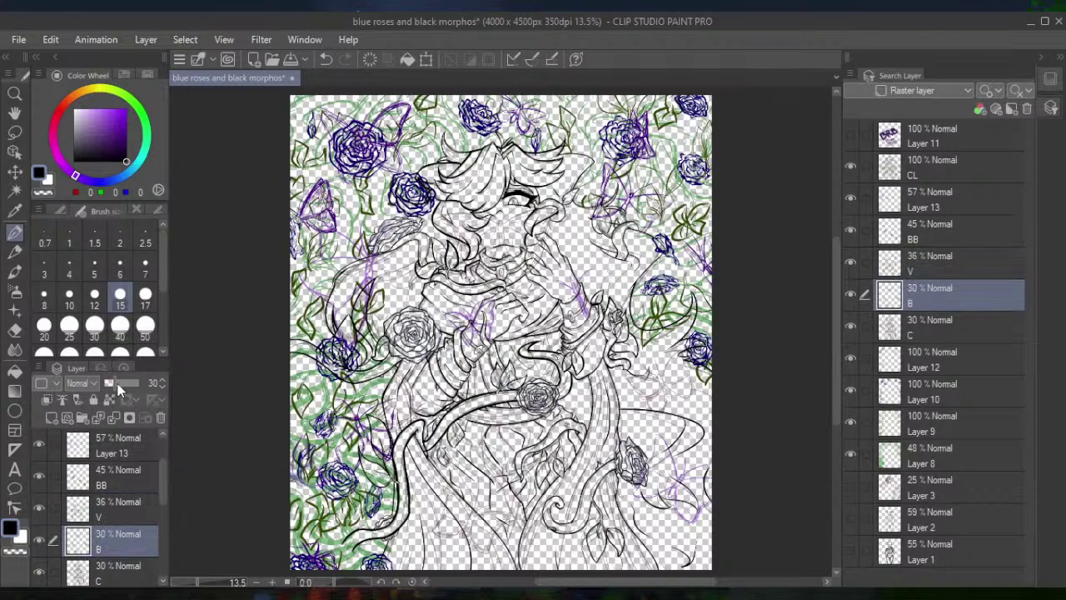
drag(117, 383, 131, 383)
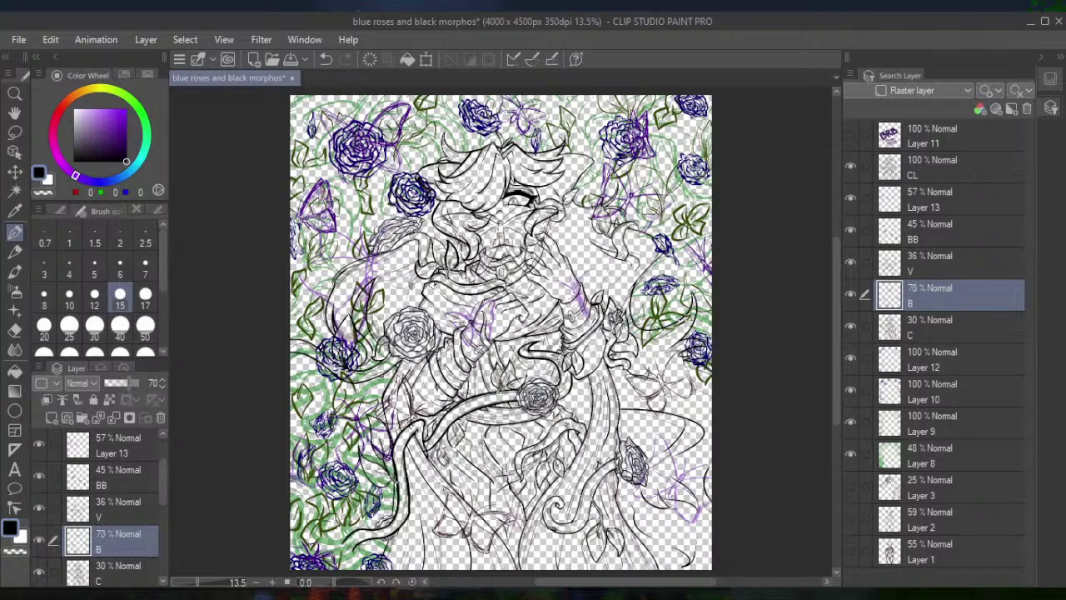
click(923, 334)
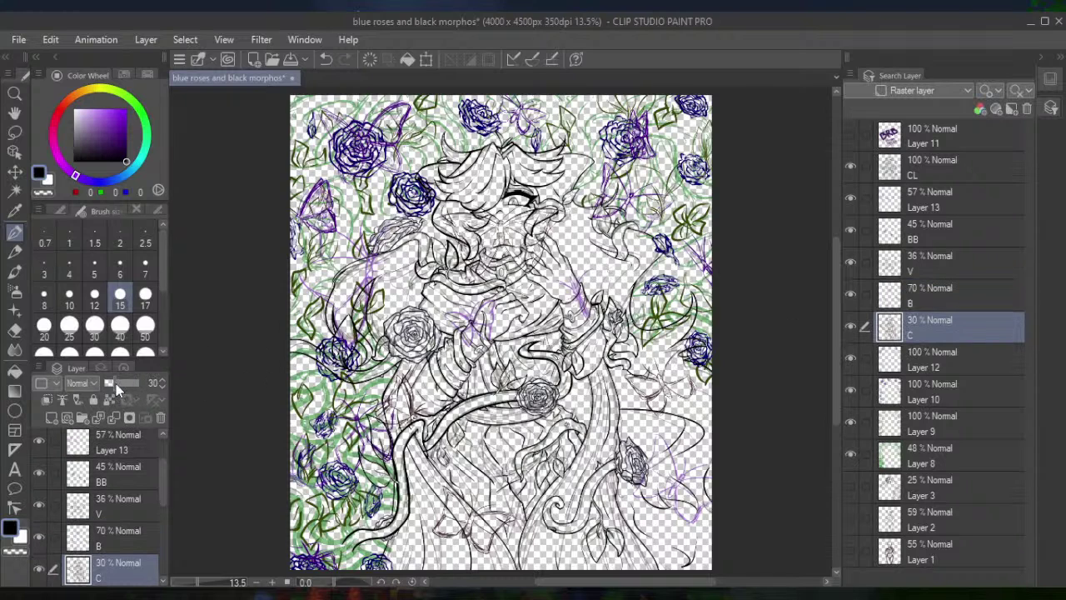
mouse_move(116, 384)
mouse_down()
mouse_move(135, 384)
mouse_move(88, 382)
mouse_move(115, 388)
mouse_up()
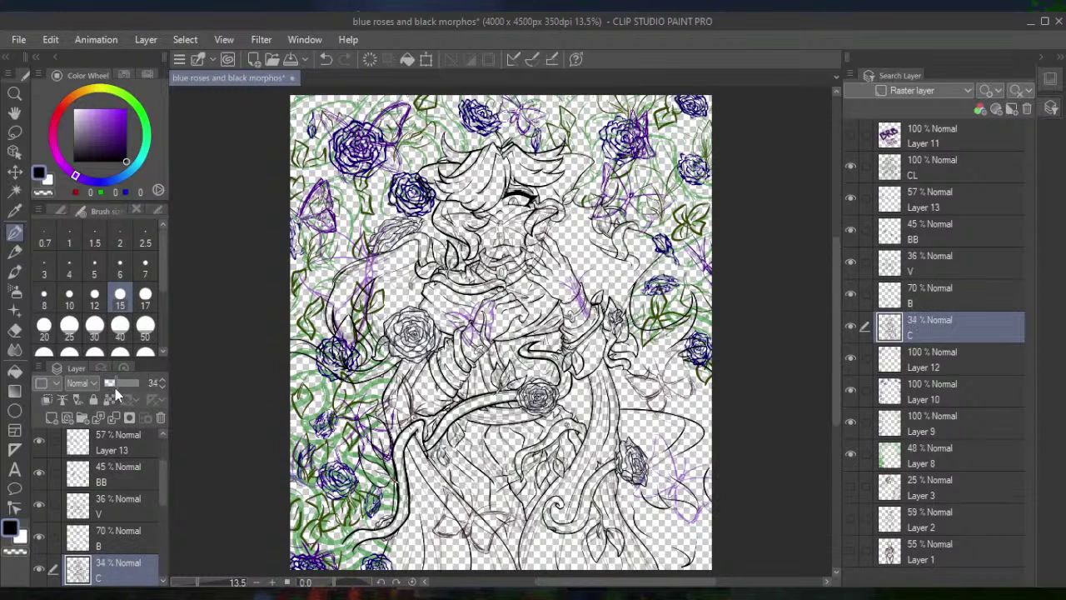
Hide layer C, Layer 12 and Layer 10, leaving the vine and leaf sketch layers visible
click(851, 327)
click(851, 328)
click(850, 327)
click(850, 327)
click(851, 328)
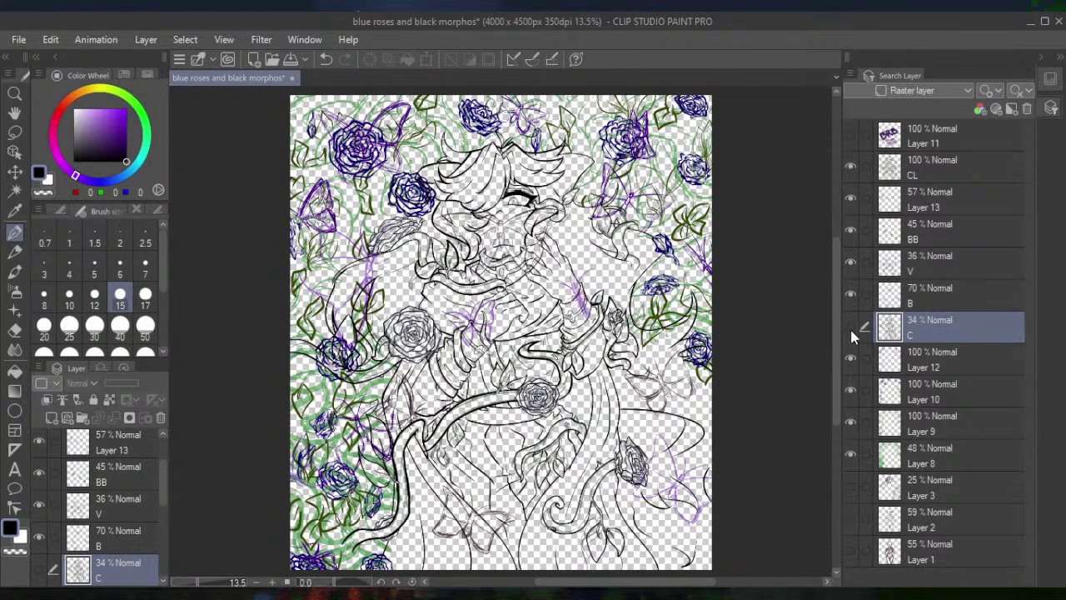
click(852, 358)
click(852, 358)
click(851, 358)
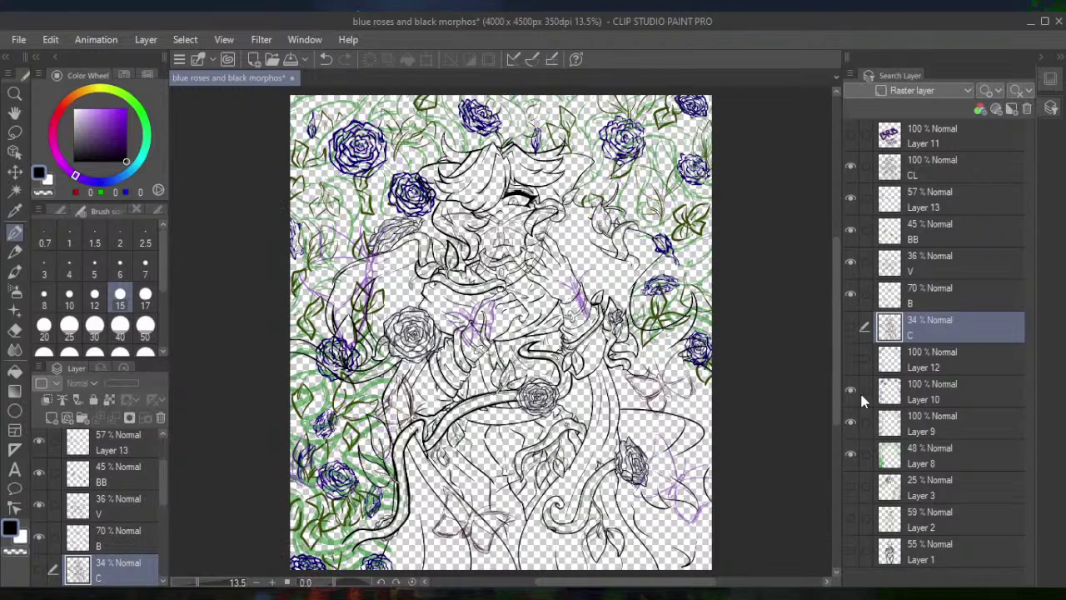
click(850, 390)
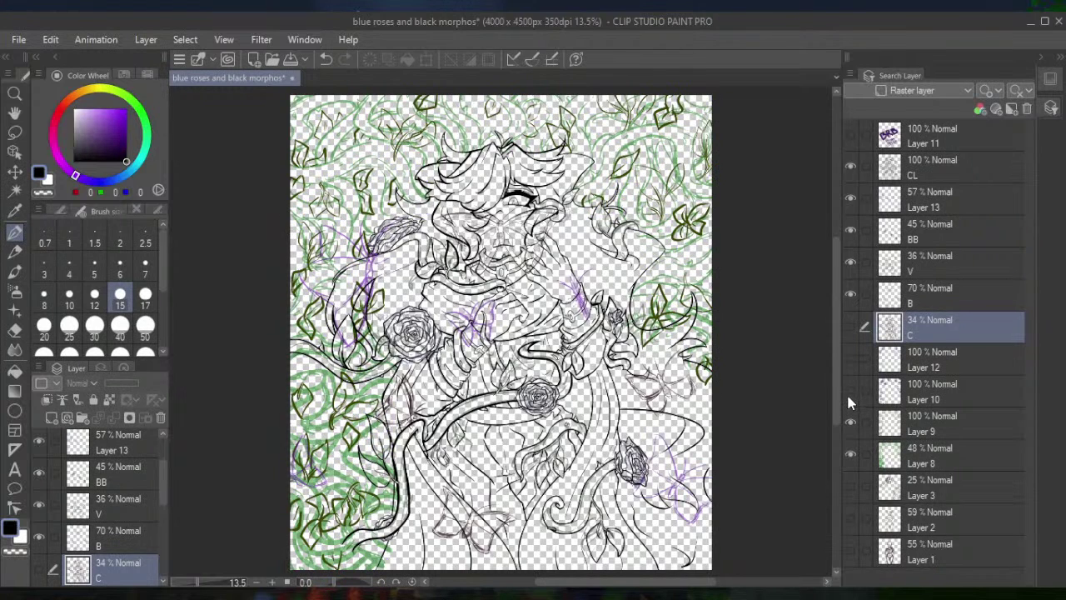
click(850, 390)
click(851, 390)
Lower the opacity of Layer 9, which holds the leaf sketches, to 64%
click(918, 430)
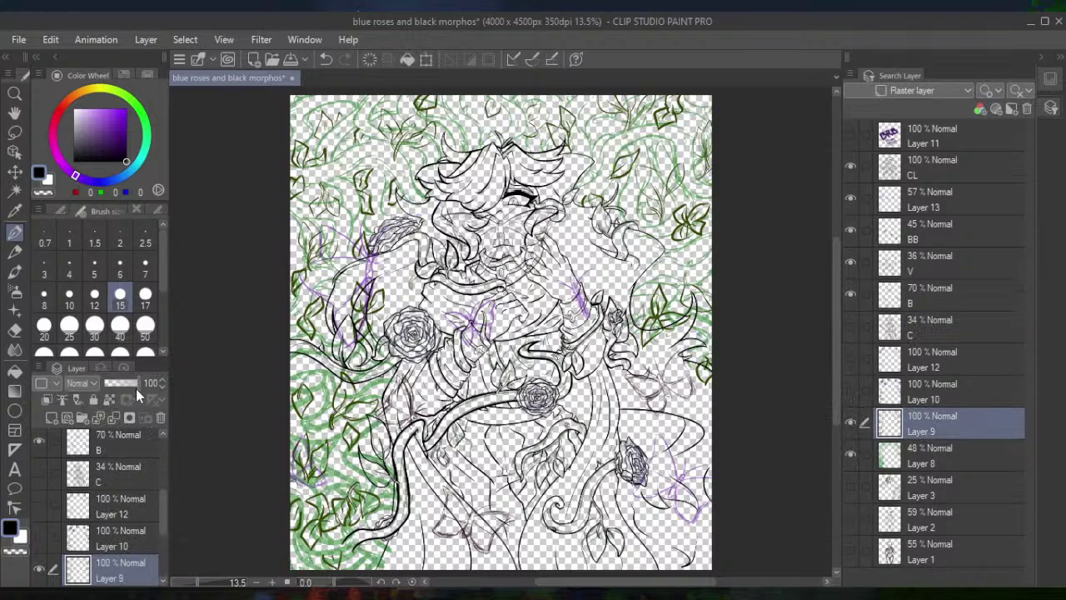
drag(135, 388, 125, 387)
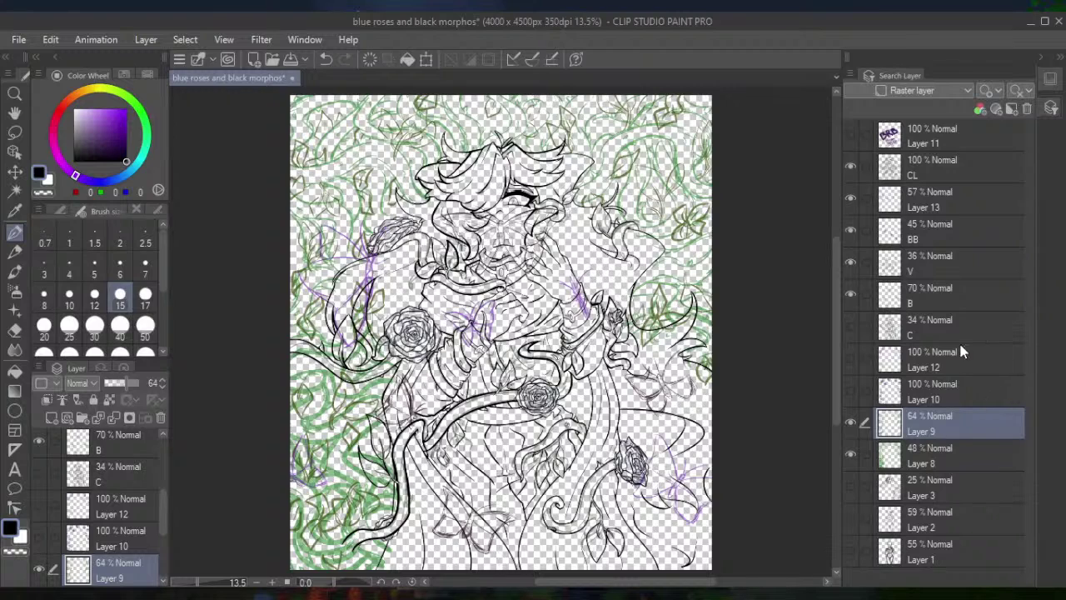
click(942, 456)
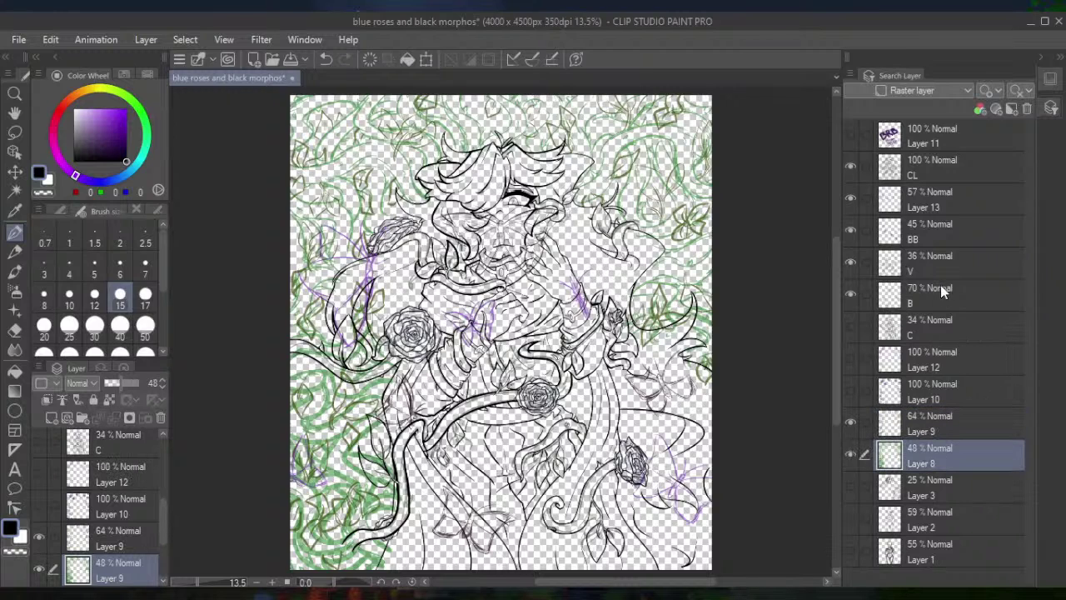
Hide layers BB and V, flicking V on and off to compare its sketch with the line art
click(938, 259)
click(851, 233)
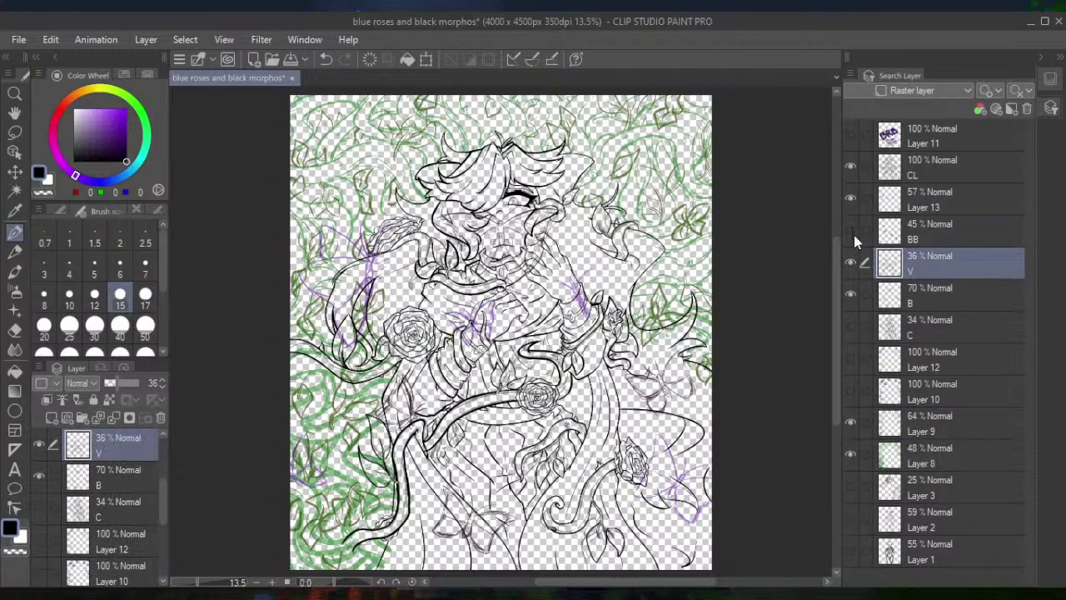
click(850, 264)
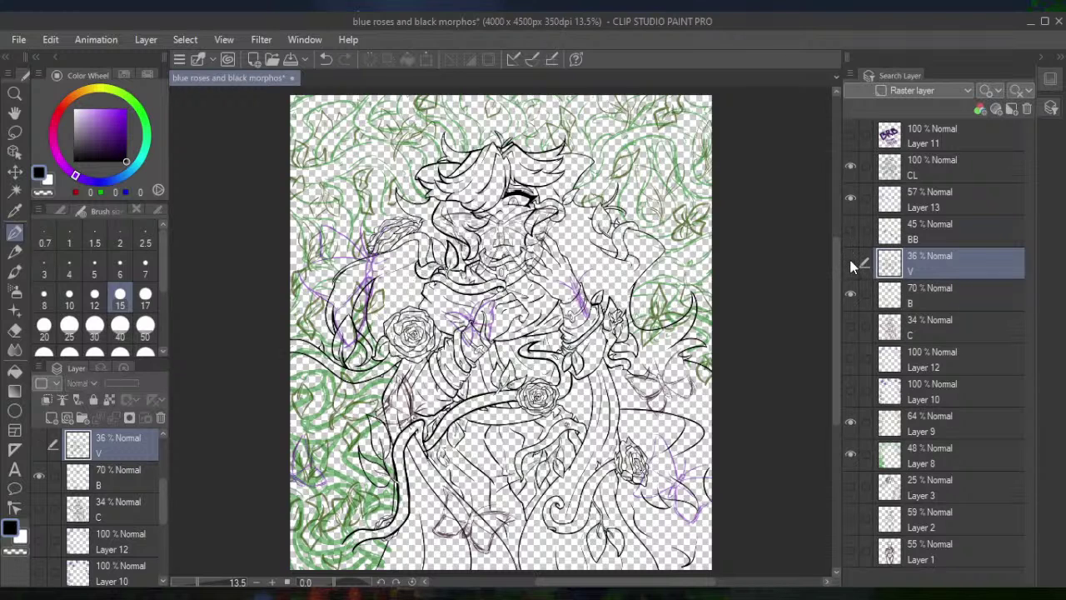
click(850, 263)
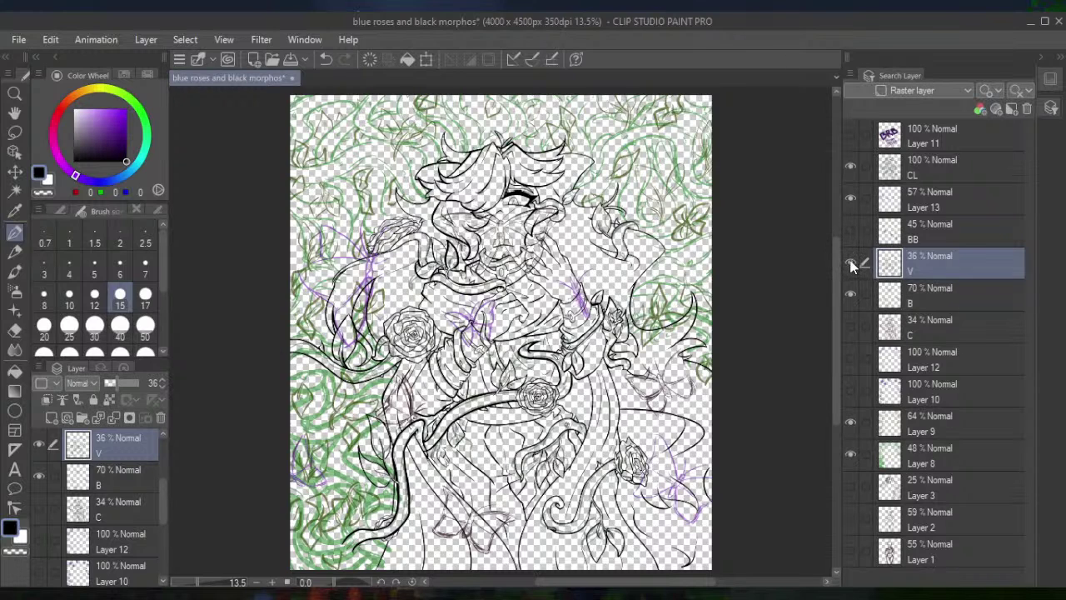
click(850, 263)
click(850, 263)
click(851, 263)
click(850, 263)
click(851, 263)
Compare the drawing with layer B hidden and shown, and hide Layer 13 with the purple butterflies
click(850, 292)
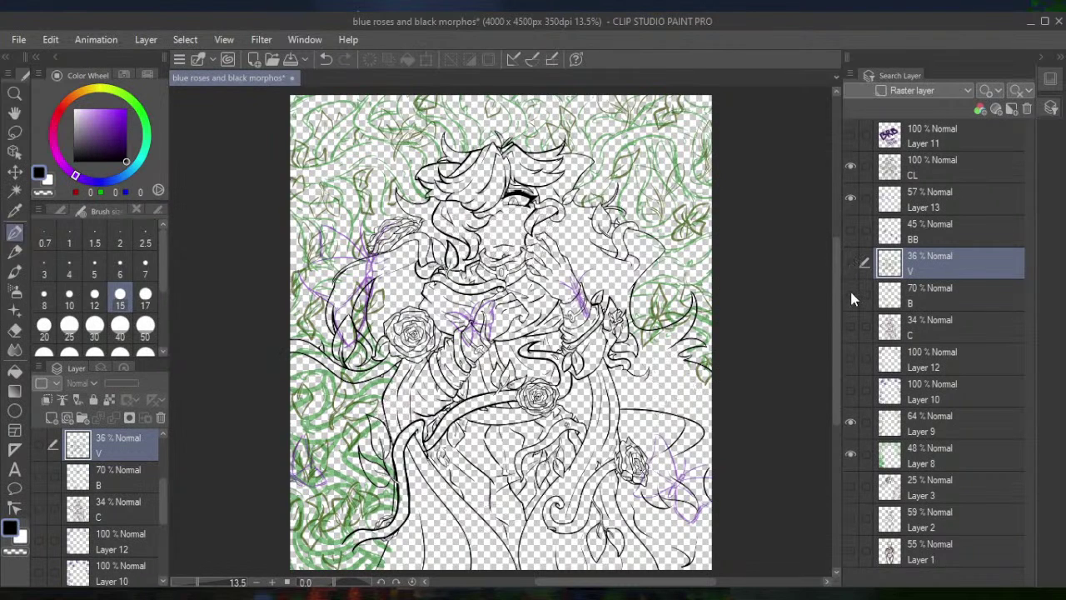
click(851, 294)
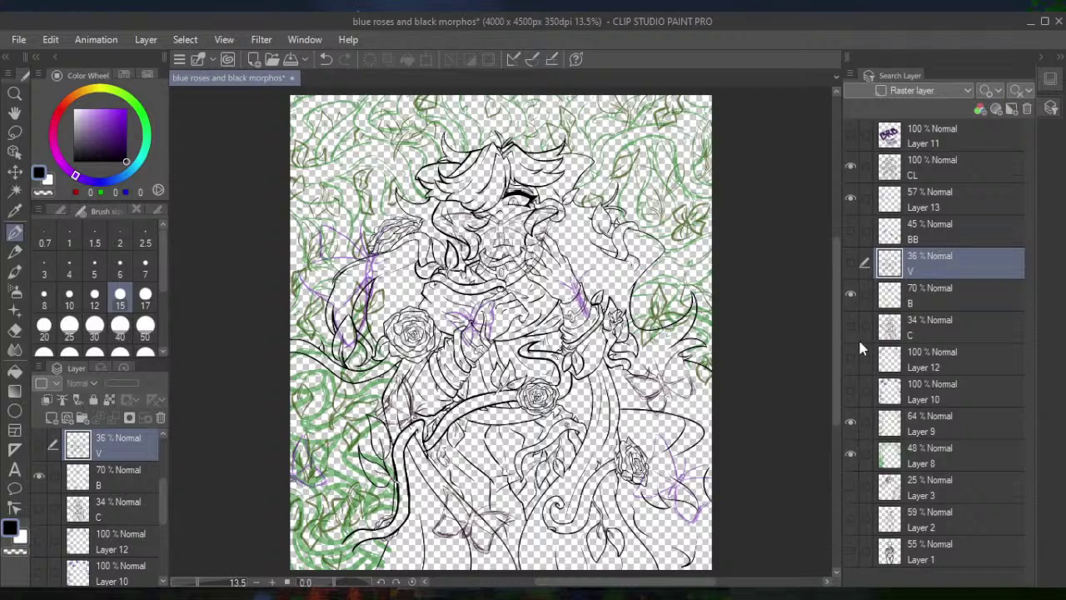
click(850, 294)
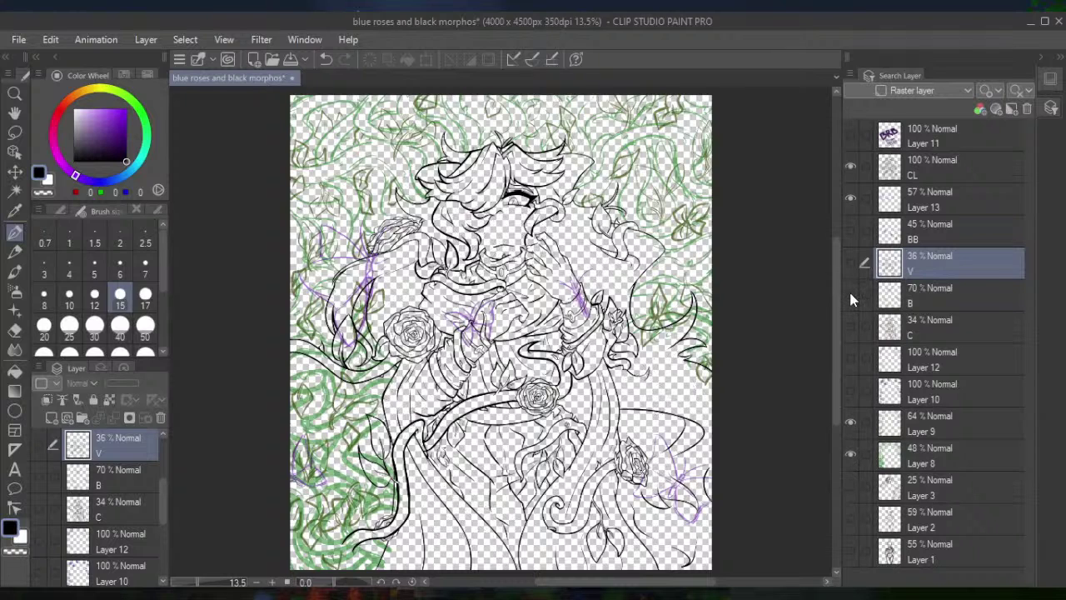
click(850, 295)
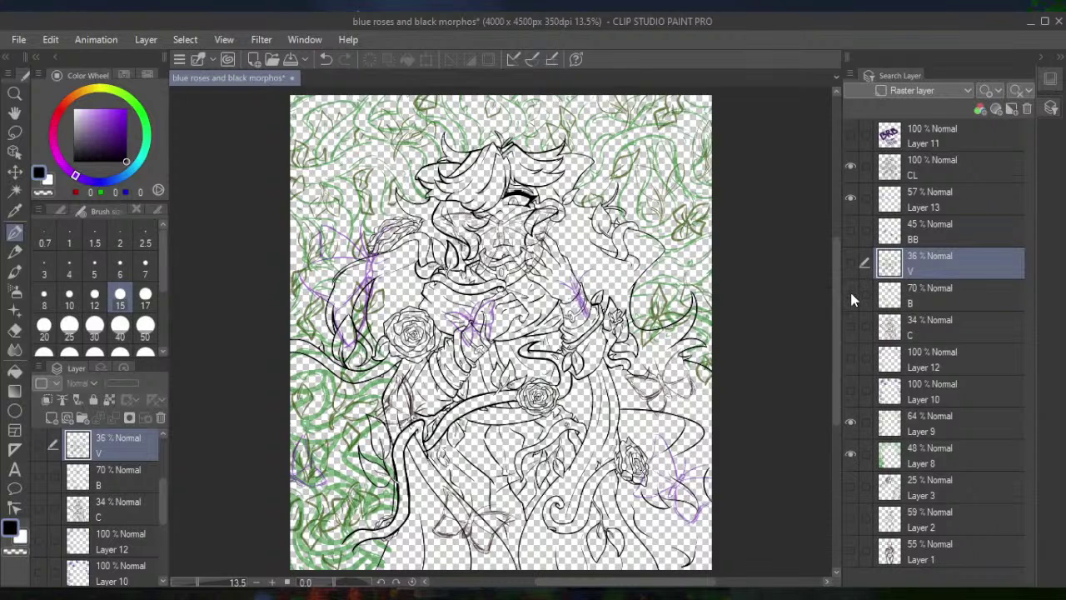
click(849, 291)
click(850, 290)
click(851, 201)
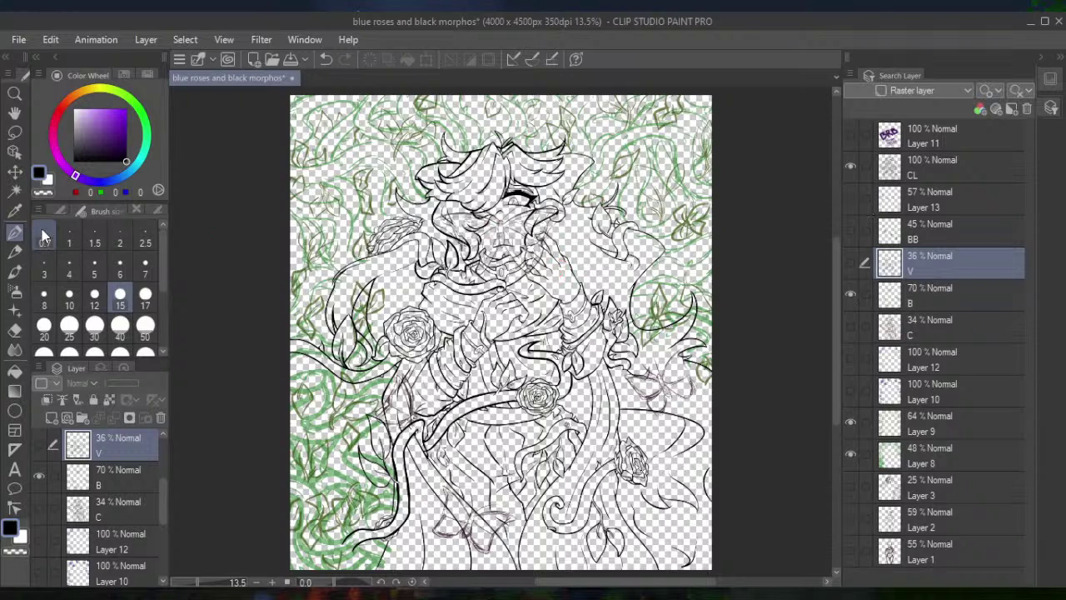
Hide and restore the CL line art layer to check the sketches beneath it
click(948, 174)
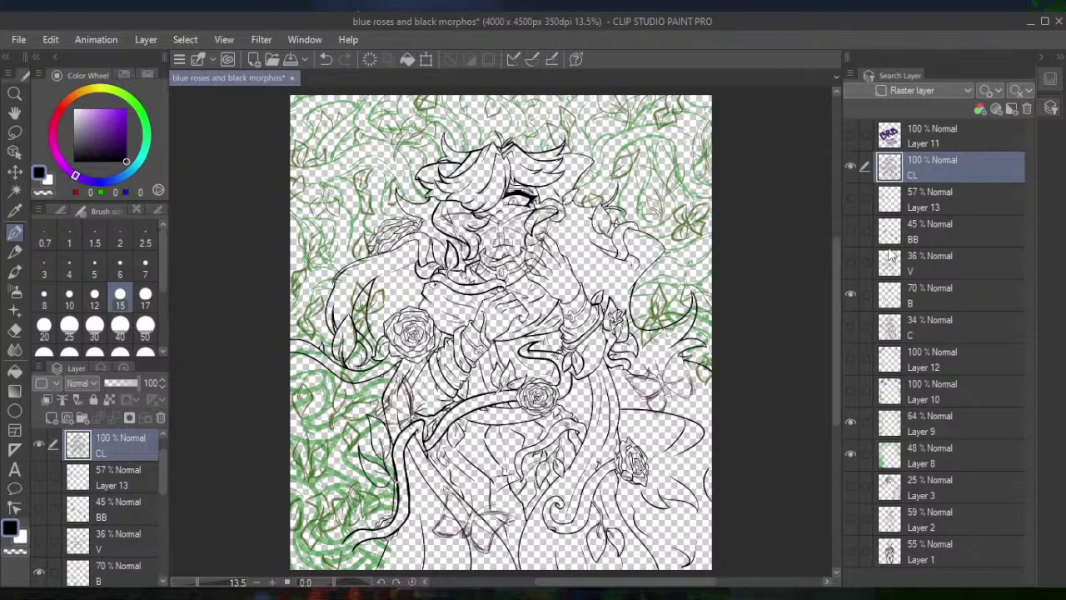
click(851, 167)
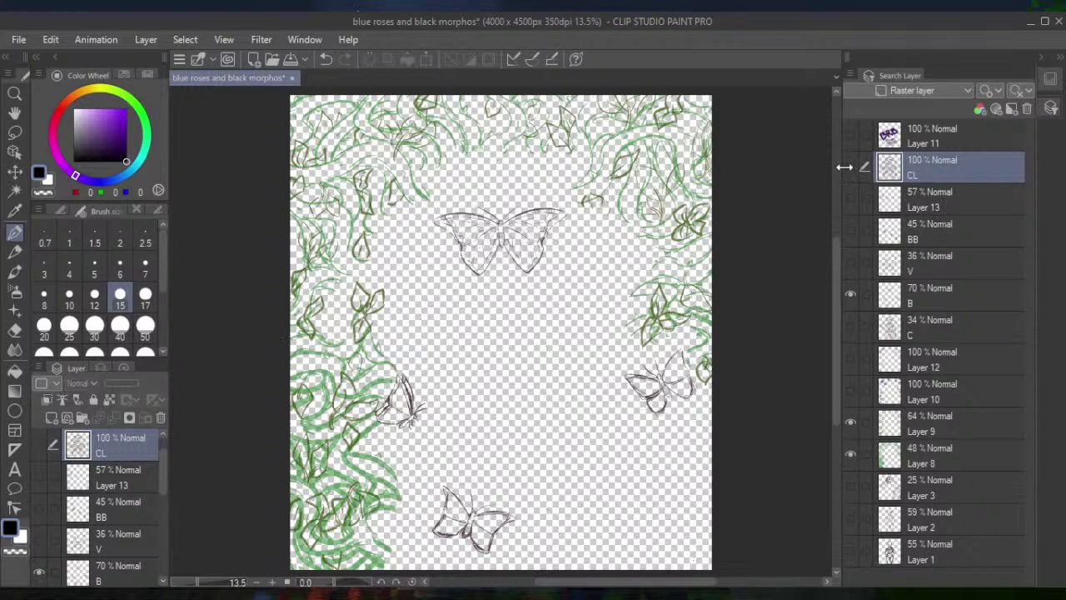
click(850, 167)
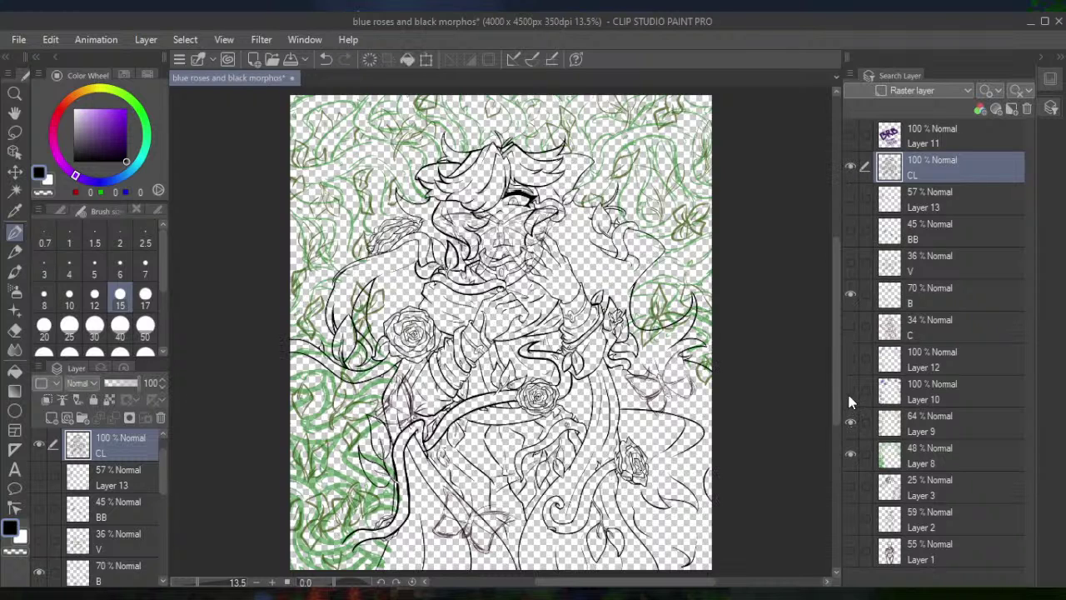
Raise the opacity of layer B to 100% and hide that layer
click(924, 300)
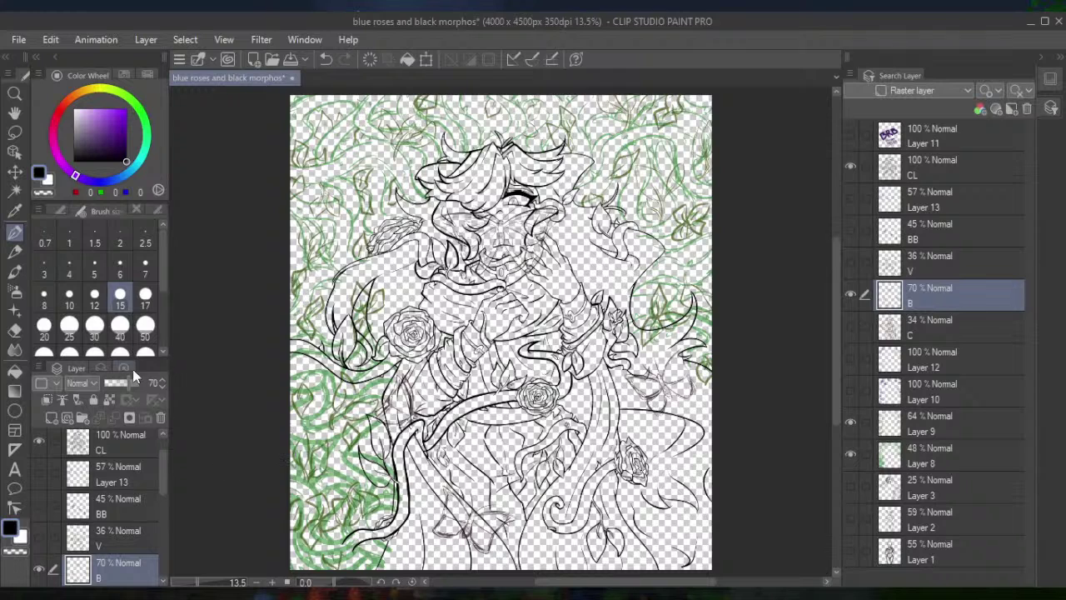
drag(130, 388, 164, 388)
click(850, 294)
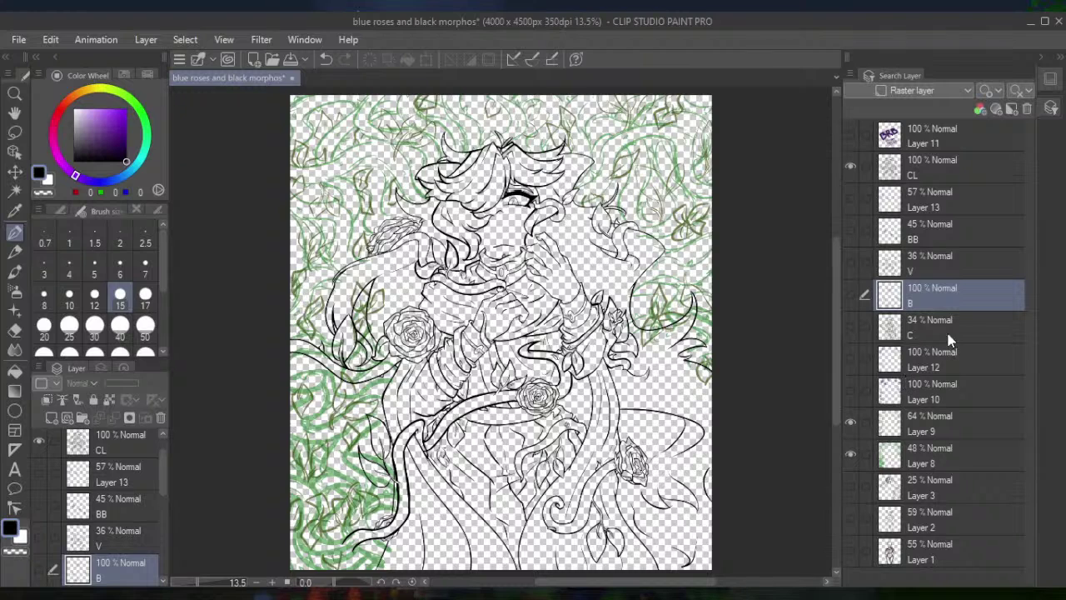
Create a new raster layer and move it up the stack to sit directly below CL
click(928, 452)
click(943, 425)
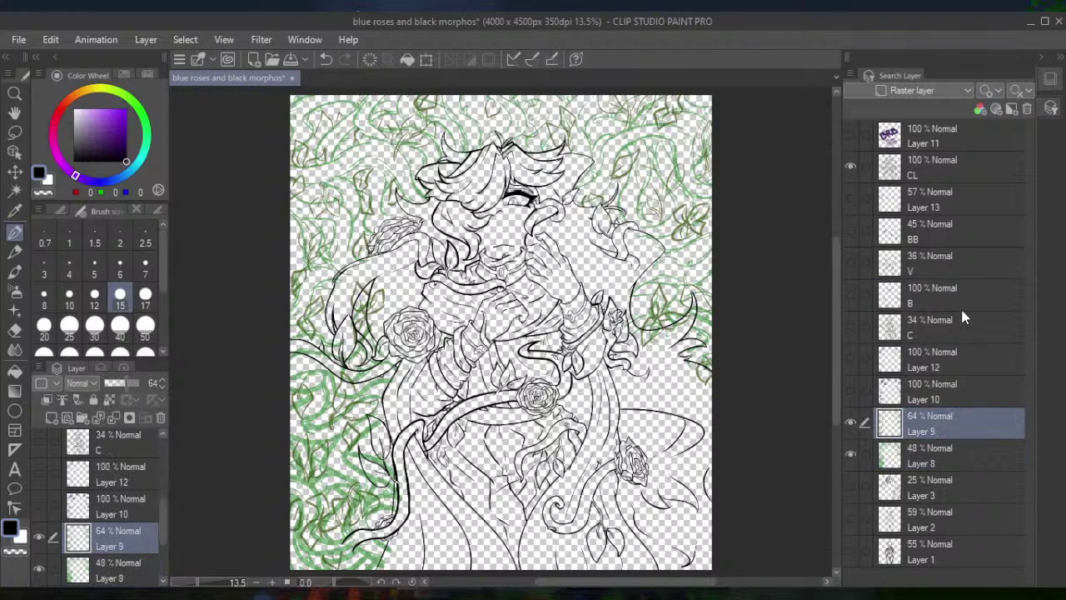
click(980, 111)
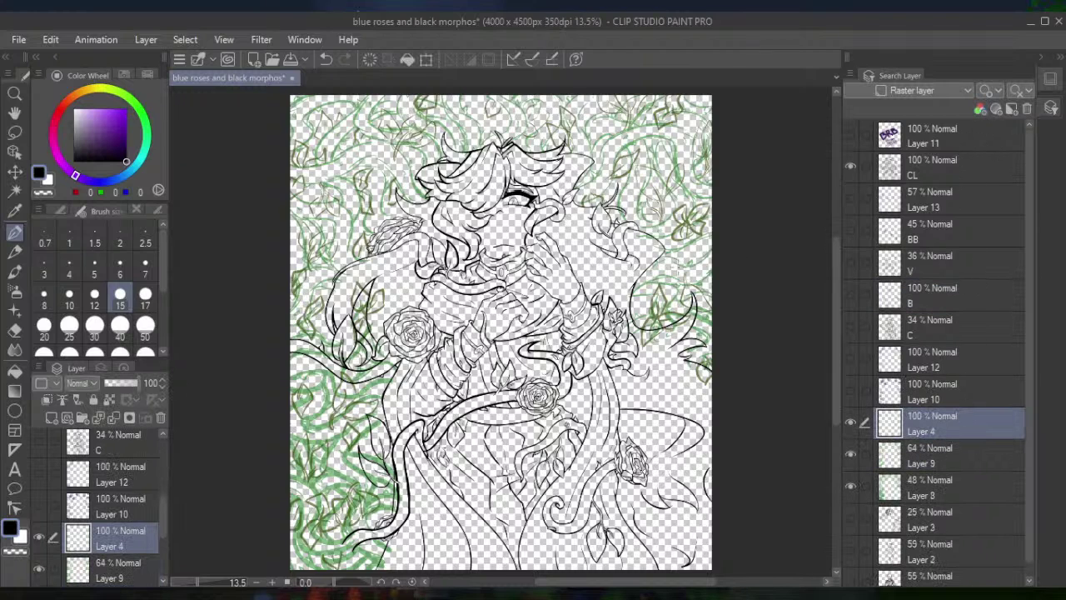
click(145, 505)
click(145, 535)
mouse_move(146, 493)
mouse_down()
mouse_move(142, 431)
mouse_move(143, 479)
mouse_up()
drag(144, 504, 143, 505)
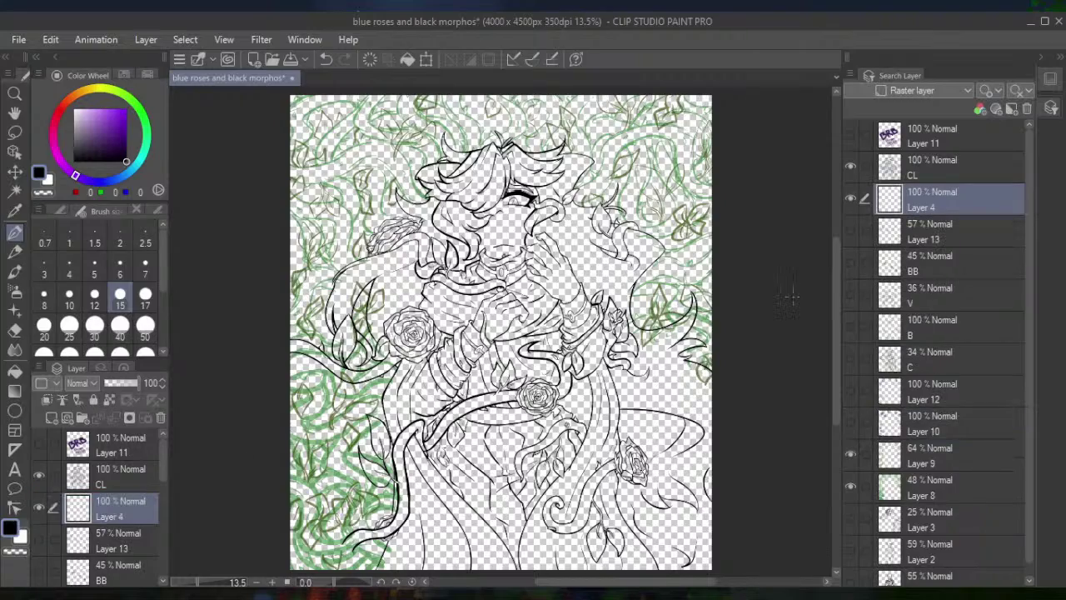
Set the pen's brush size to 20 for inking the vines beside the figure's hair
drag(625, 166, 525, 311)
scroll(690, 238, up, 4)
scroll(766, 283, up, 2)
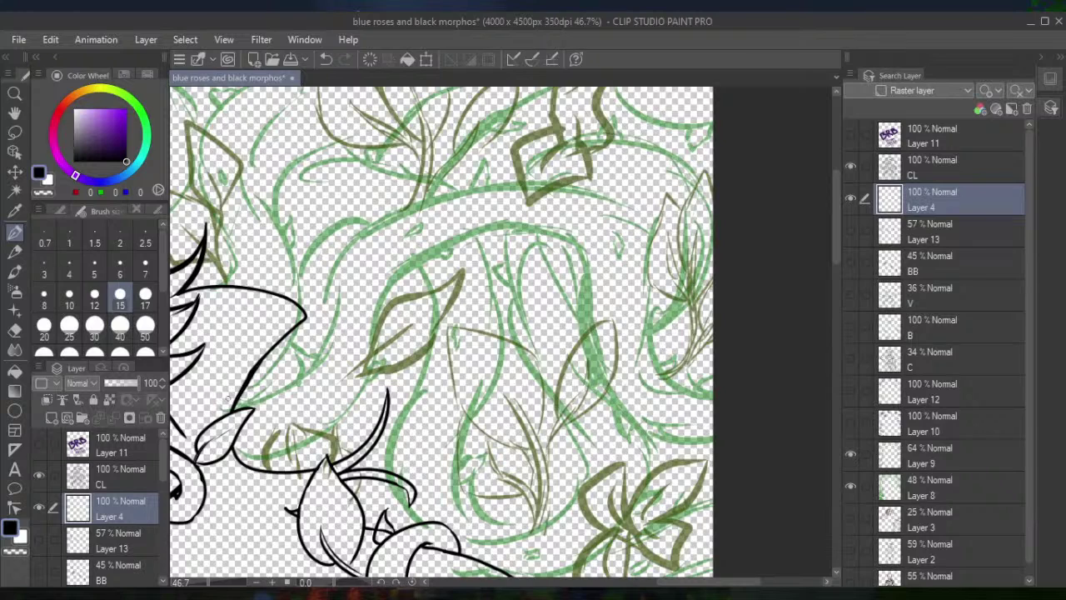
click(44, 324)
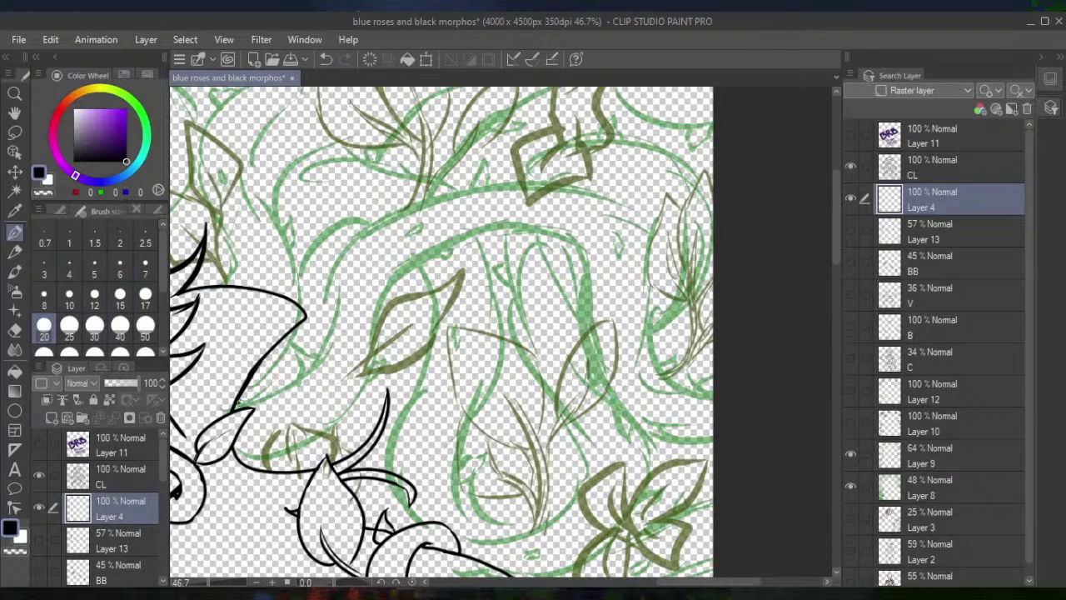
drag(242, 400, 351, 247)
click(326, 59)
drag(234, 402, 344, 302)
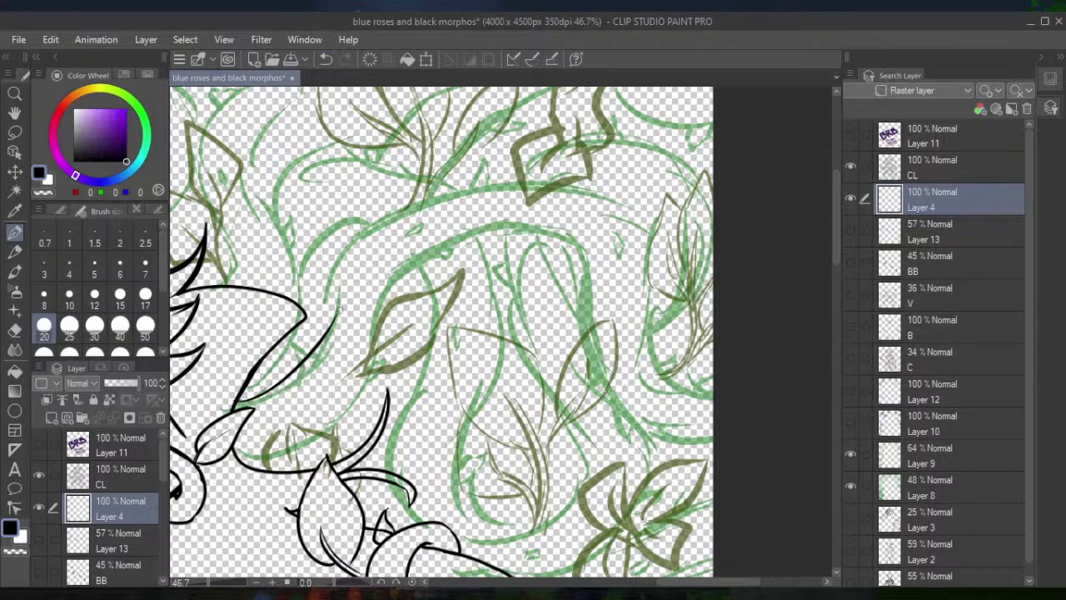
click(326, 59)
Ink the upper edge of the vine in black from the hair tip over the arch to the canvas's right edge
mouse_move(236, 403)
mouse_down()
mouse_move(336, 308)
mouse_move(324, 317)
mouse_move(341, 262)
mouse_move(590, 177)
mouse_up()
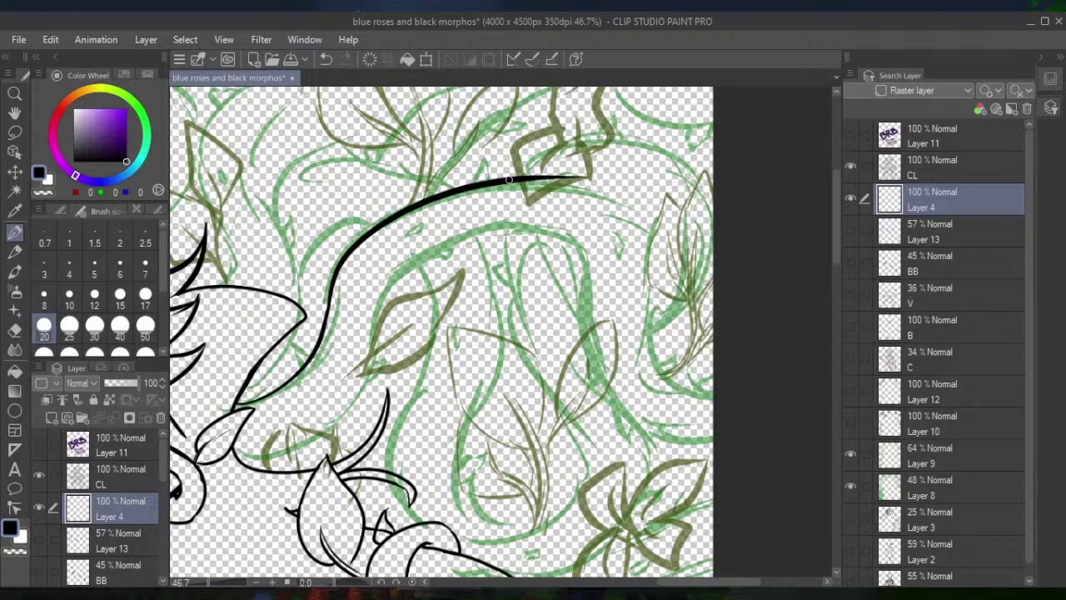
mouse_move(487, 185)
mouse_down()
mouse_move(659, 245)
mouse_move(651, 246)
mouse_move(663, 237)
mouse_move(644, 225)
mouse_move(718, 389)
mouse_up()
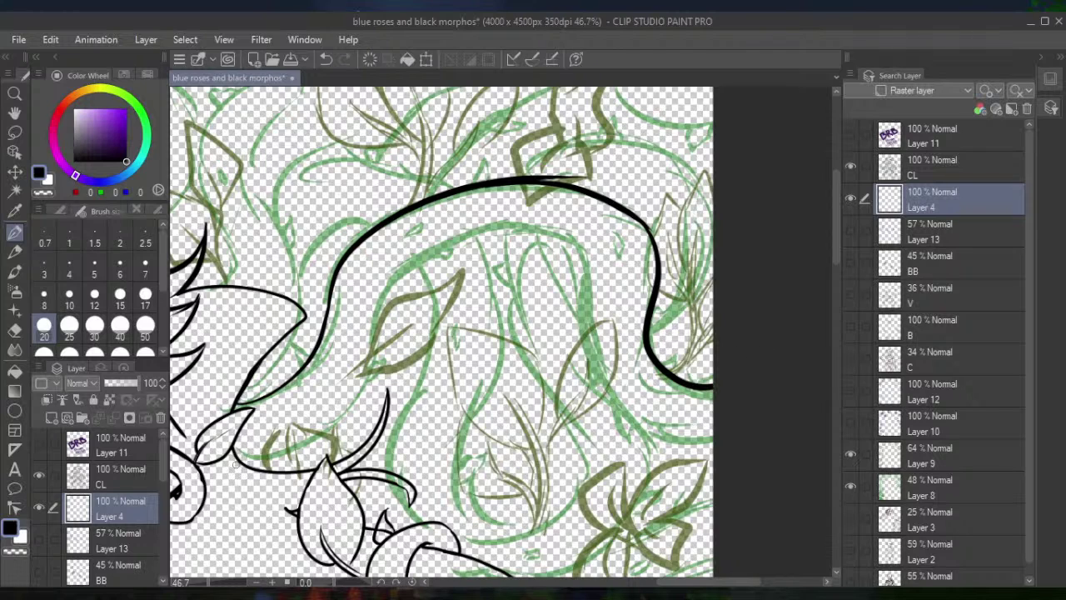
Ink the lower edge of the main vine in black from the hair tip up to the crest of the arch
drag(239, 463, 387, 319)
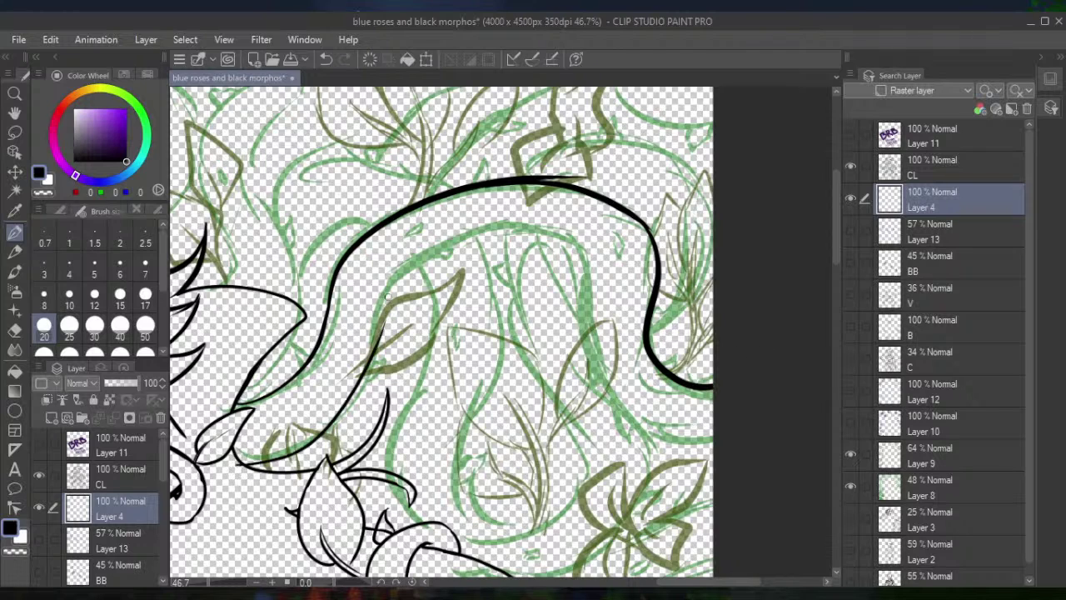
click(326, 59)
drag(237, 463, 376, 324)
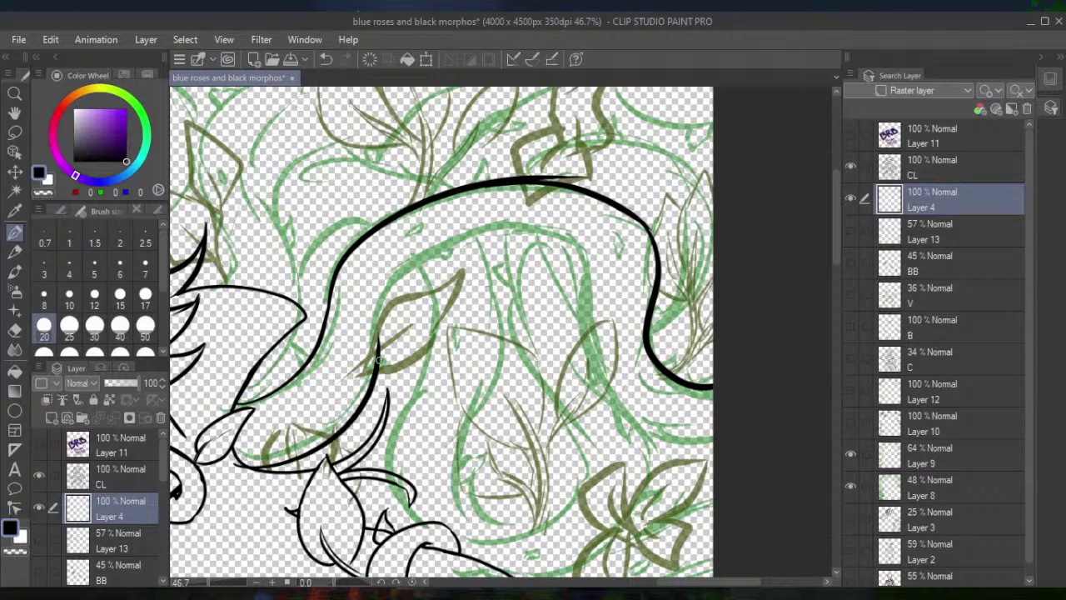
drag(375, 371, 583, 239)
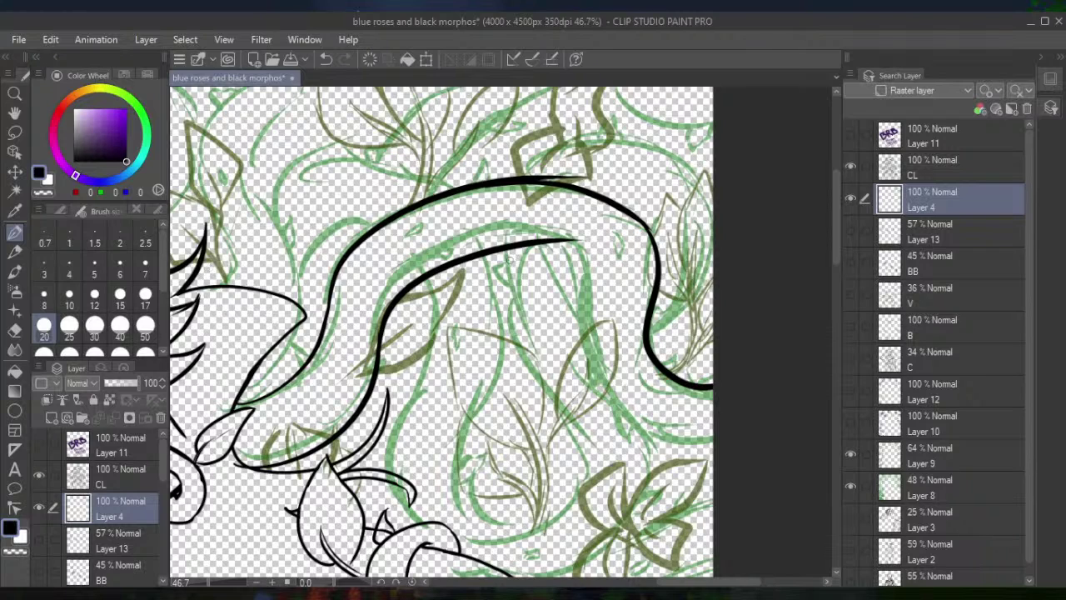
drag(523, 244, 552, 317)
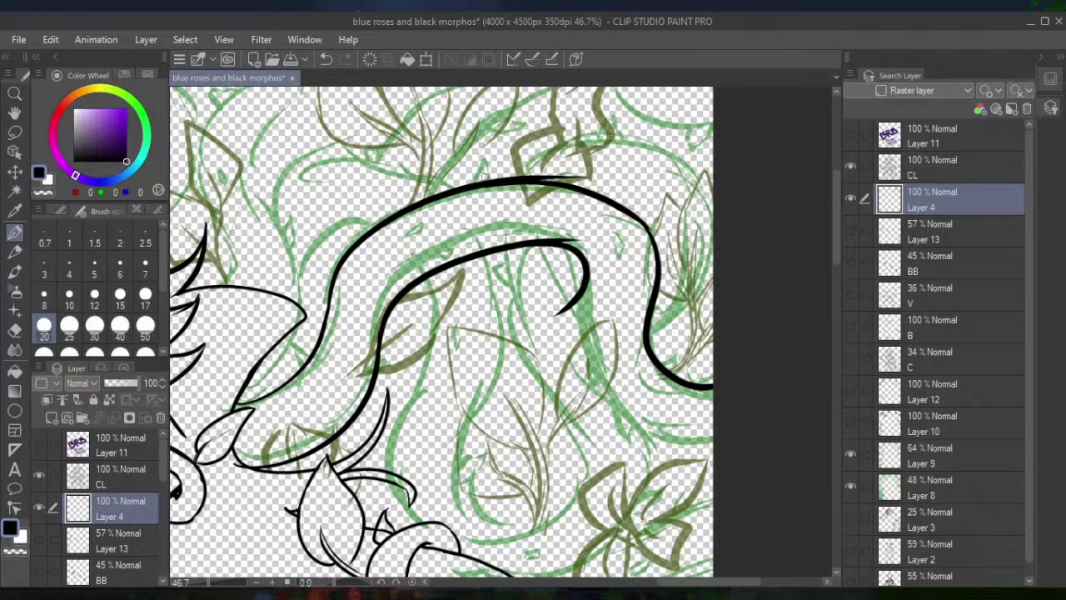
click(328, 60)
drag(550, 243, 596, 385)
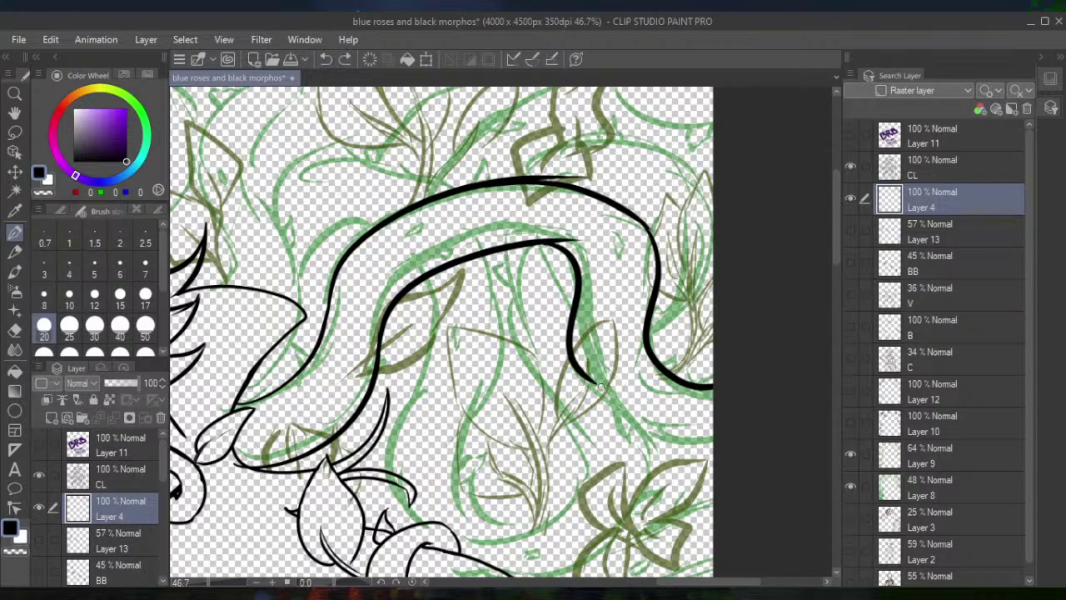
click(326, 60)
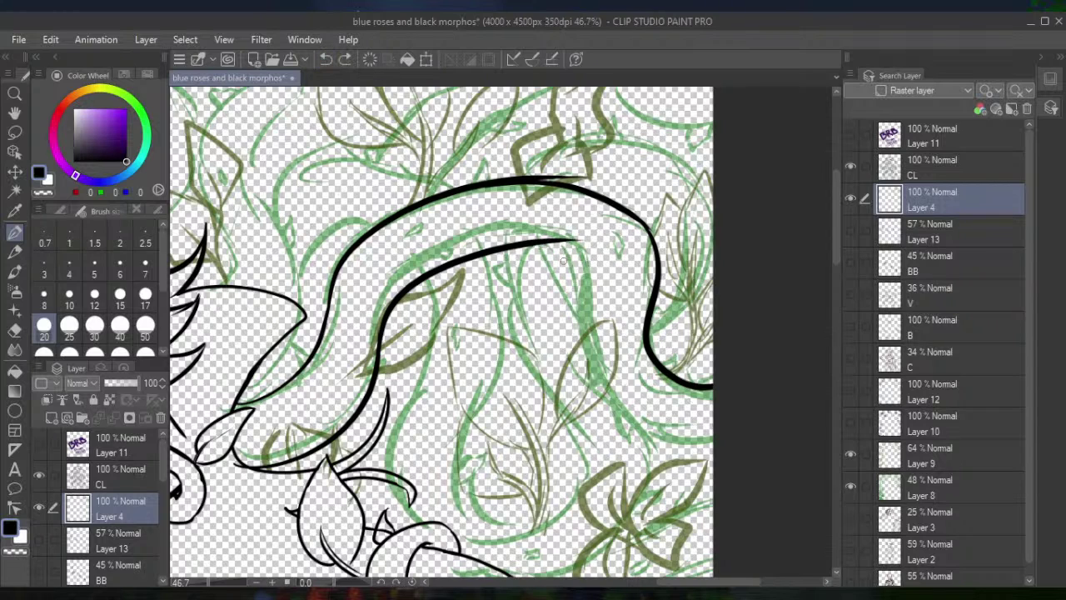
drag(539, 244, 594, 412)
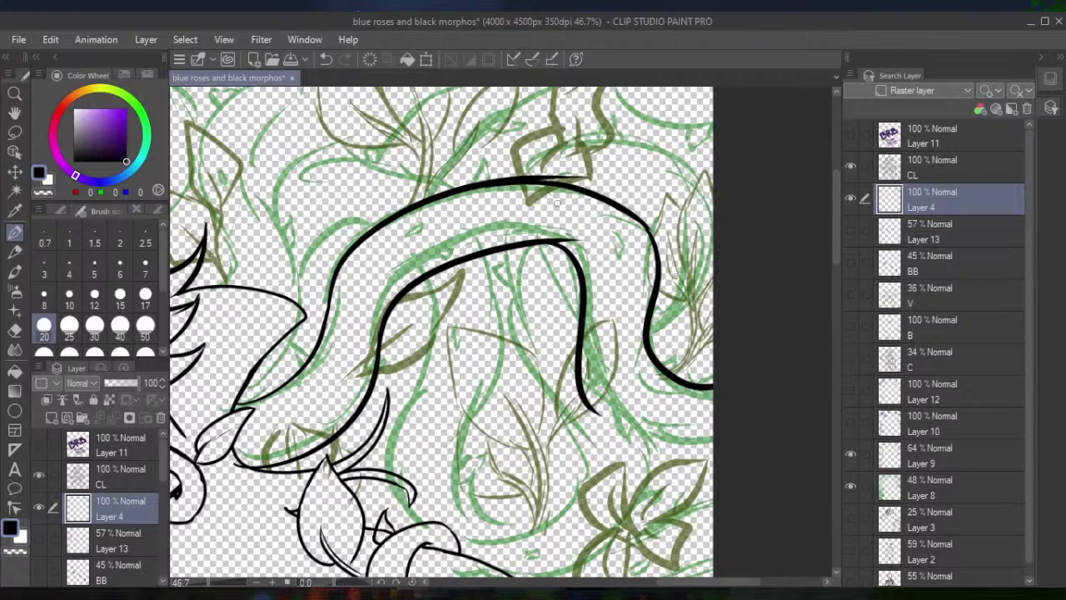
click(327, 60)
Continue the vine's lower edge from the arch crest down to the canvas's right edge and erase the stray stroke end at the bend
mouse_move(540, 243)
mouse_down()
mouse_move(571, 260)
mouse_move(613, 444)
mouse_up()
drag(585, 344, 725, 466)
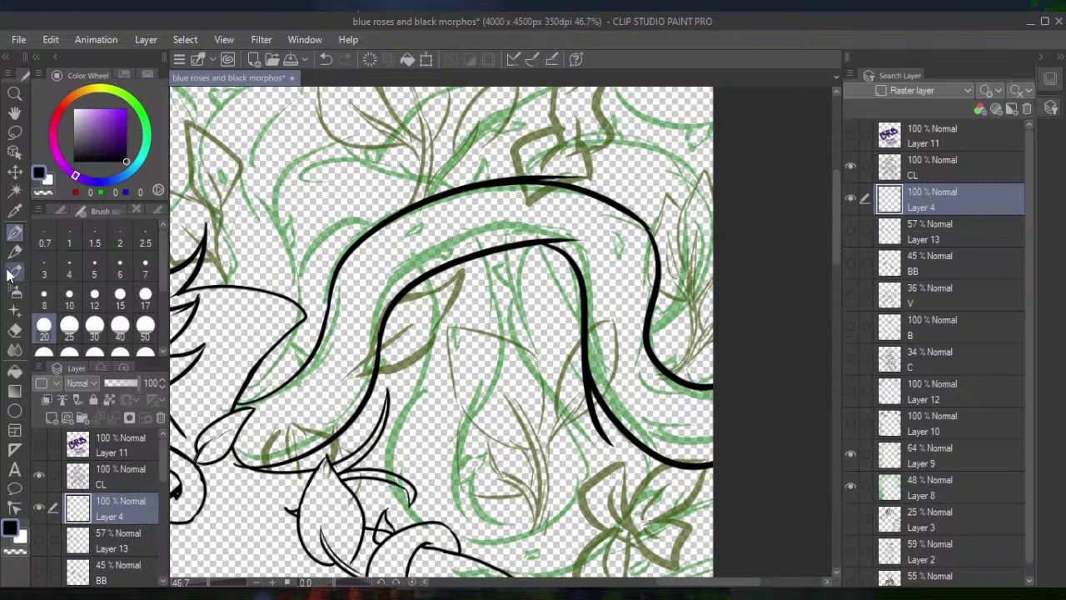
click(14, 329)
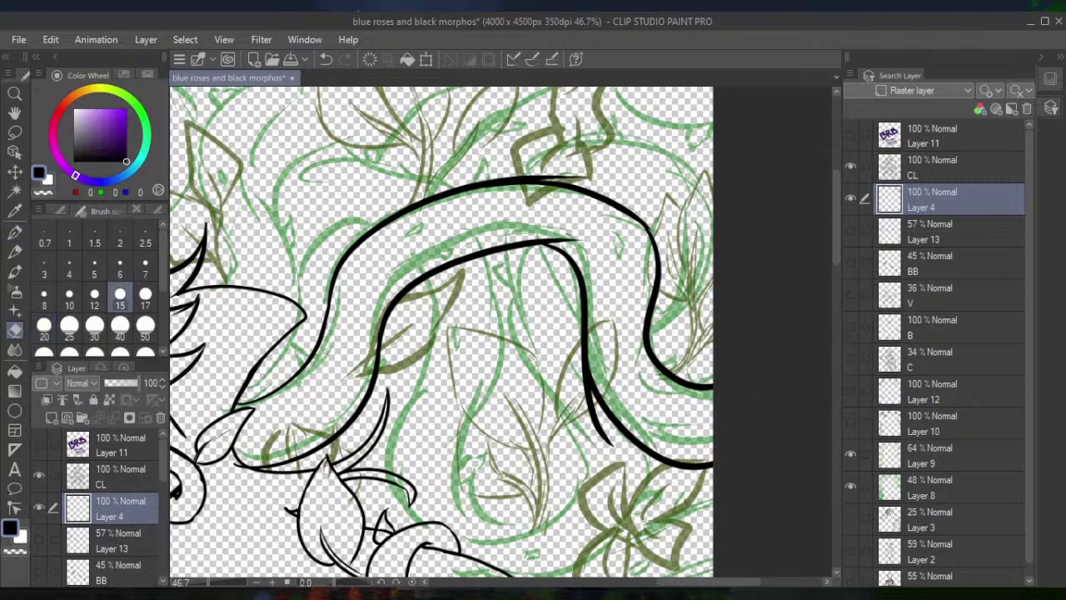
mouse_move(570, 405)
mouse_down()
mouse_move(610, 452)
mouse_move(584, 392)
mouse_move(596, 417)
mouse_up()
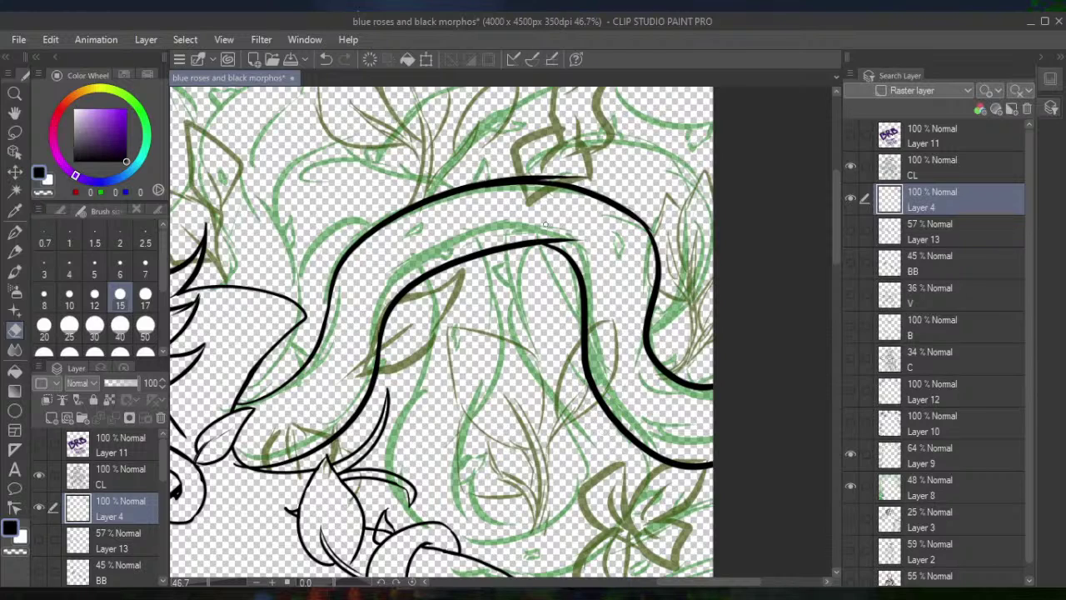
Clean up the arch crest by erasing the overshoots on both vine edges and re-inking the join on the lower edge
mouse_move(574, 244)
mouse_down()
mouse_move(542, 238)
mouse_move(557, 236)
mouse_up()
click(14, 232)
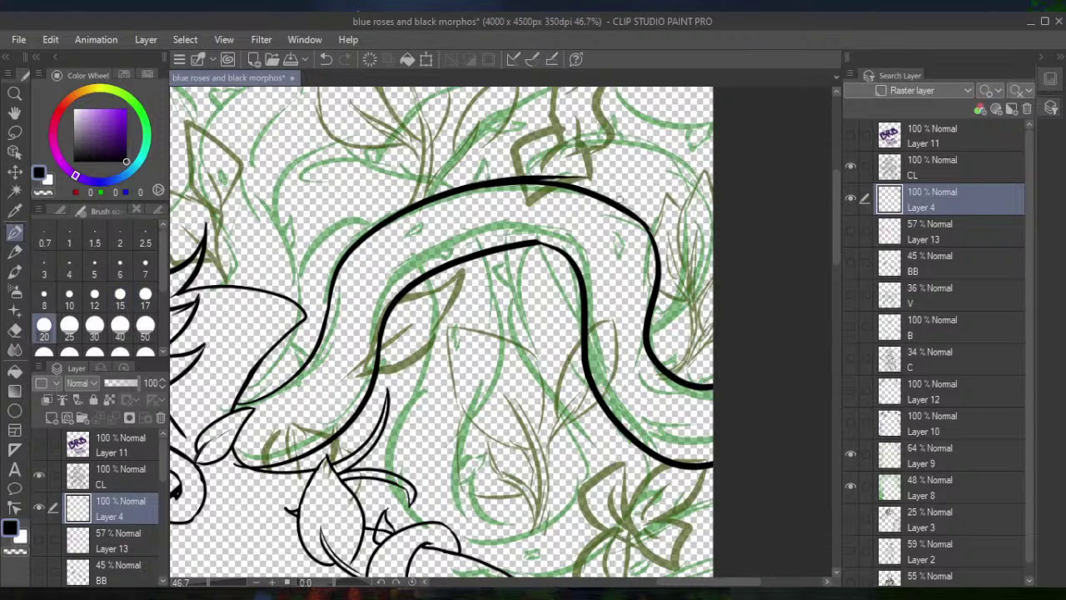
drag(530, 242, 558, 244)
click(14, 329)
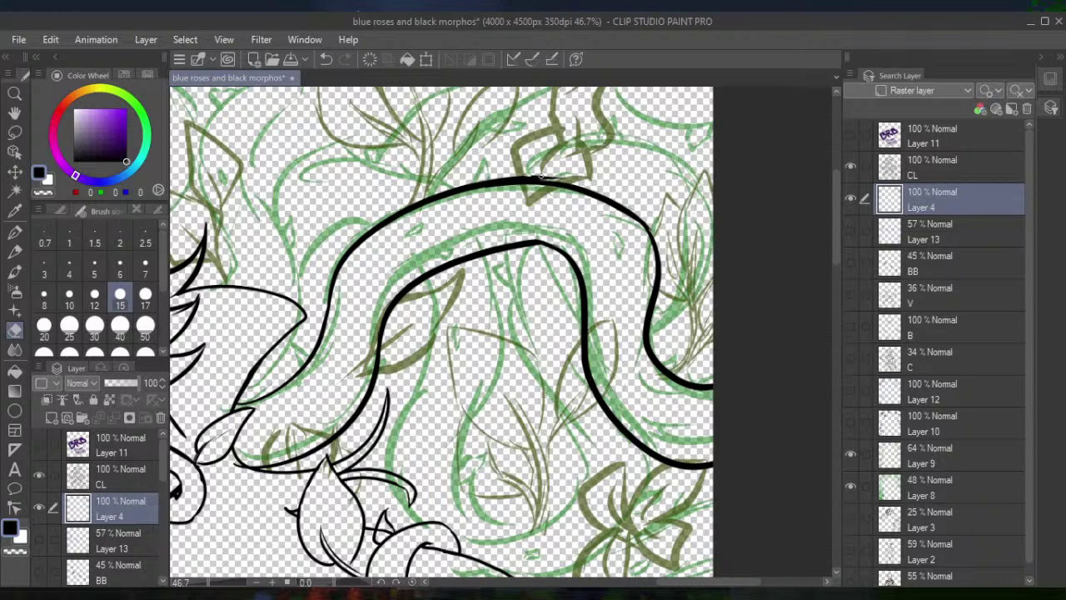
mouse_move(560, 176)
mouse_down()
mouse_move(484, 175)
mouse_move(512, 175)
mouse_up()
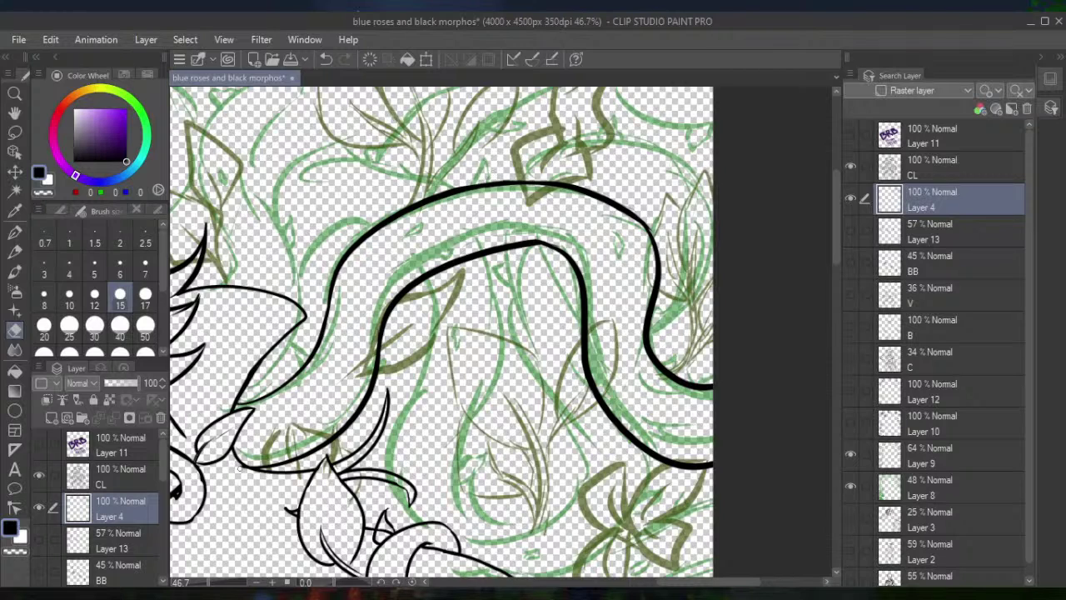
Thicken the starting ends of both vine edges where they meet the hair with the size 20 pen and erase the lower edge's overshoot
click(14, 230)
click(44, 325)
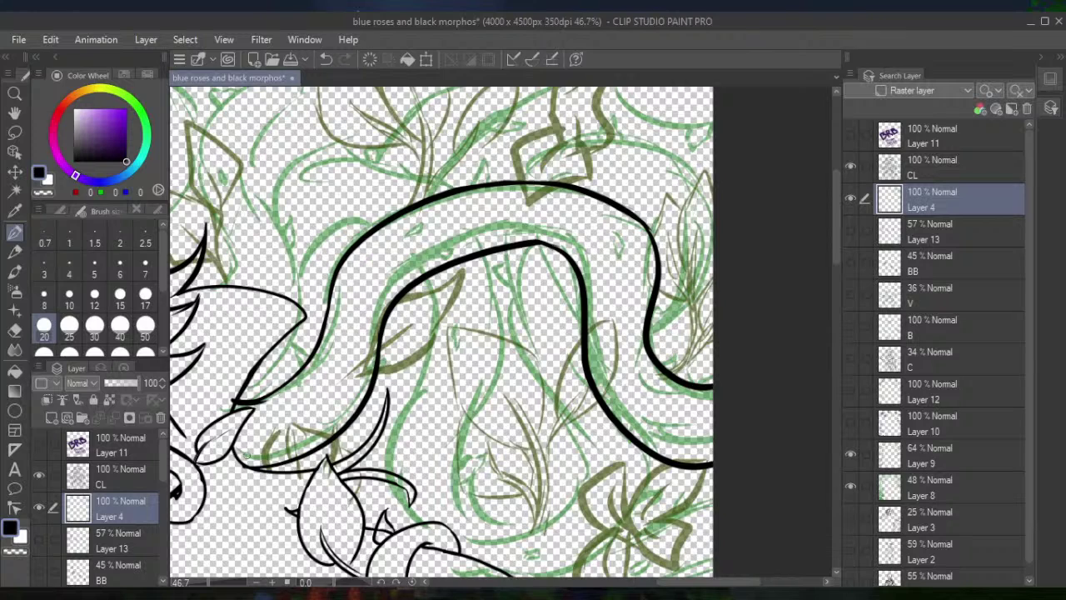
drag(232, 460, 270, 464)
click(14, 329)
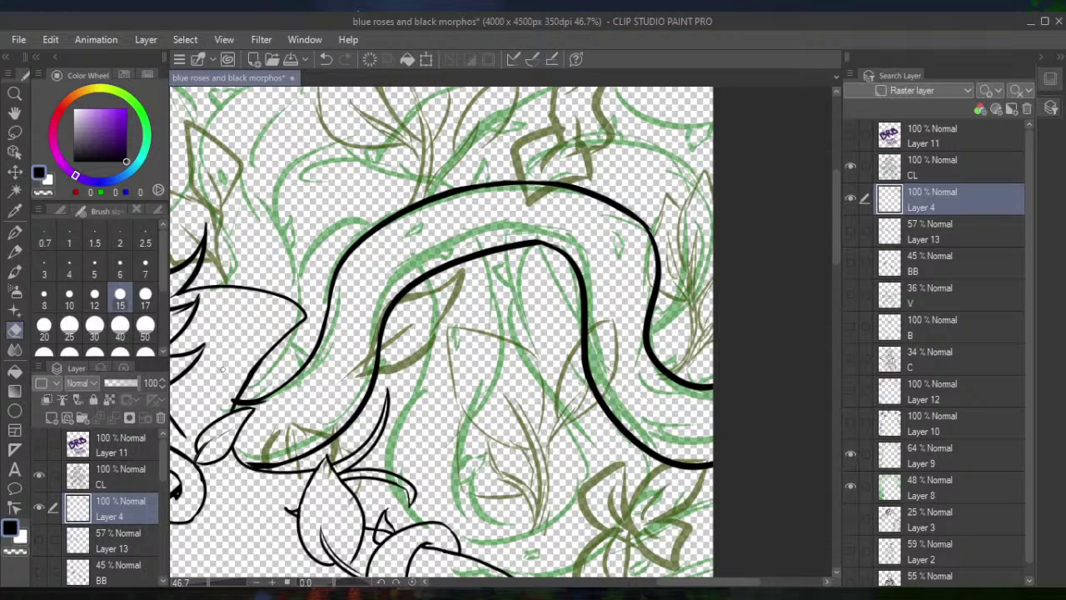
click(326, 59)
drag(248, 481, 219, 453)
Ink the right edge of the second vine rising from the hair tip with the pen, redoing its upper curve
scroll(552, 322, down, 5)
drag(456, 476, 446, 335)
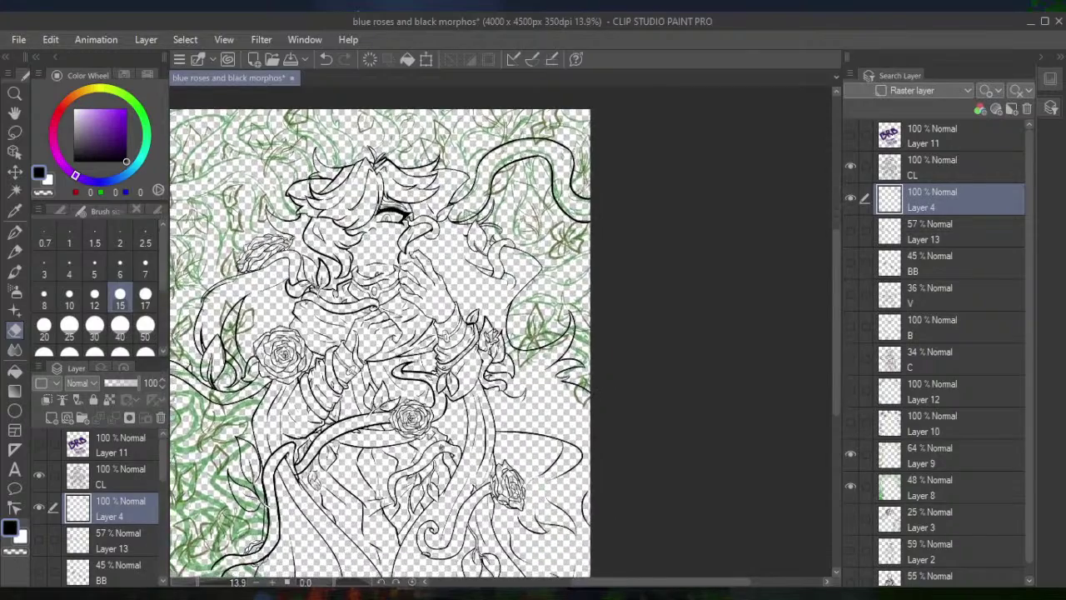
drag(535, 192, 491, 217)
scroll(491, 217, up, 3)
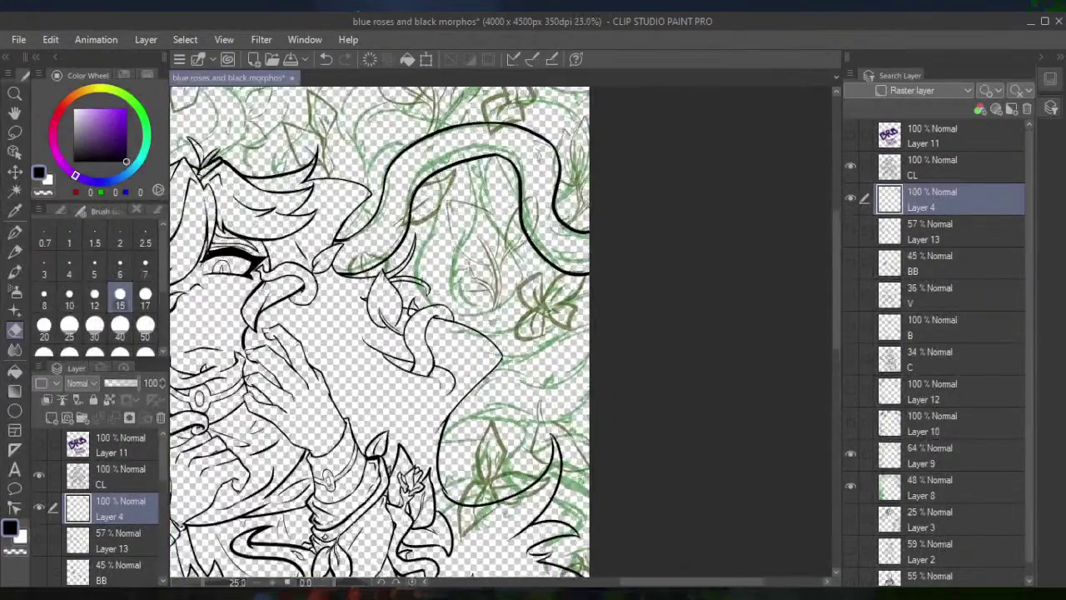
scroll(379, 333, up, 1)
key(p)
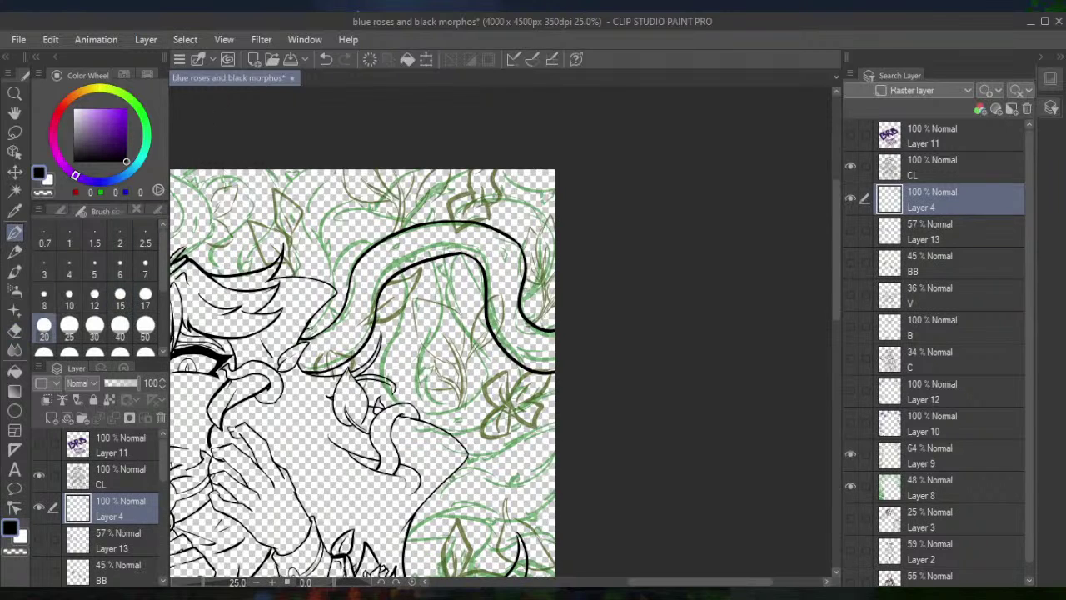
drag(333, 330, 297, 205)
click(323, 63)
mouse_move(301, 332)
mouse_down()
mouse_move(350, 265)
mouse_move(333, 248)
mouse_move(338, 260)
mouse_move(399, 187)
mouse_up()
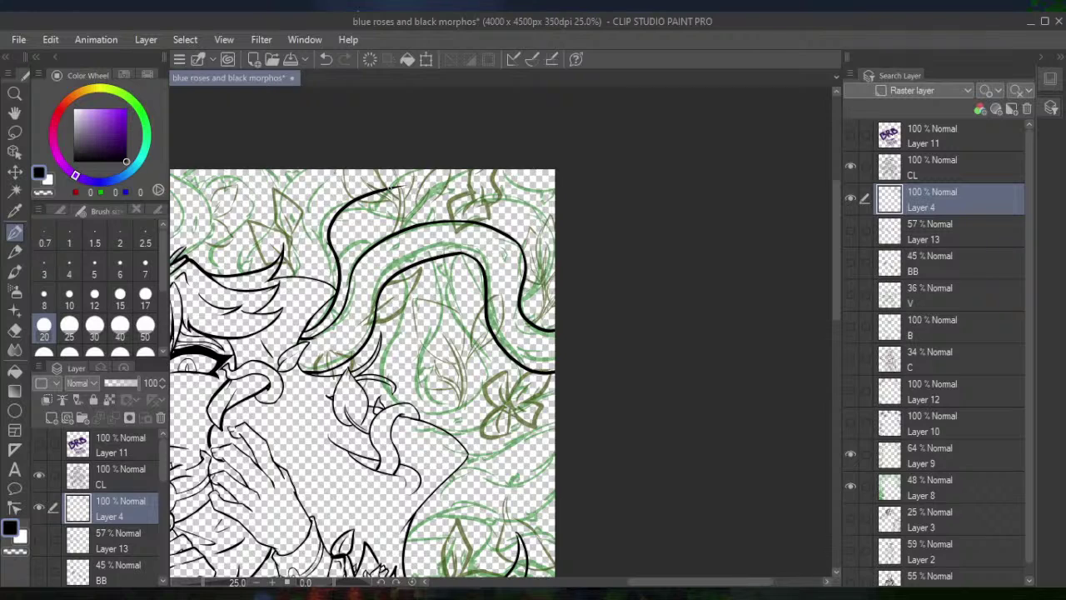
click(326, 58)
drag(330, 247, 410, 172)
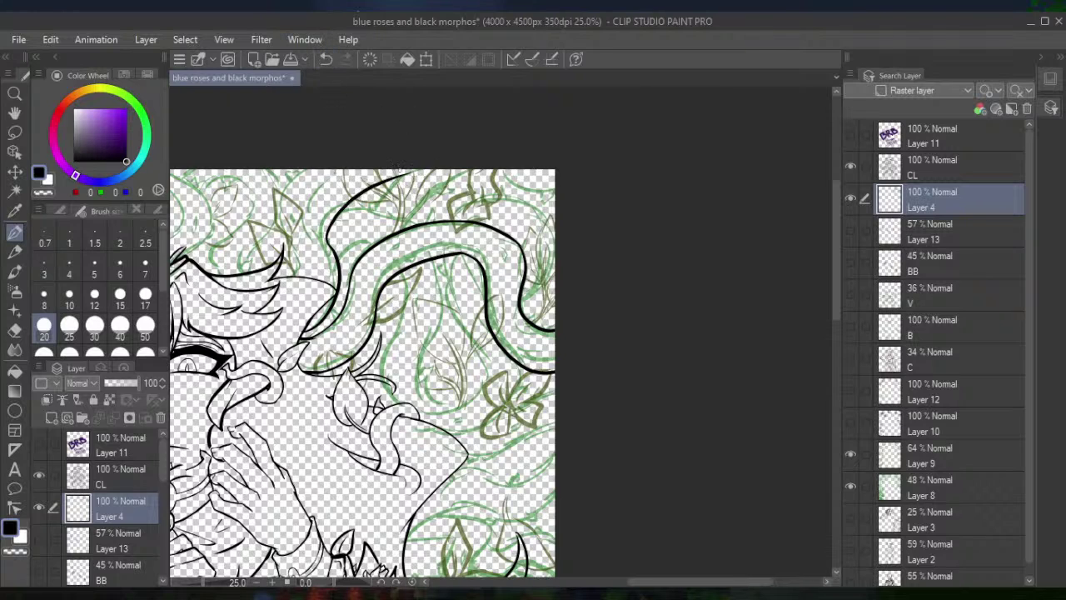
click(326, 58)
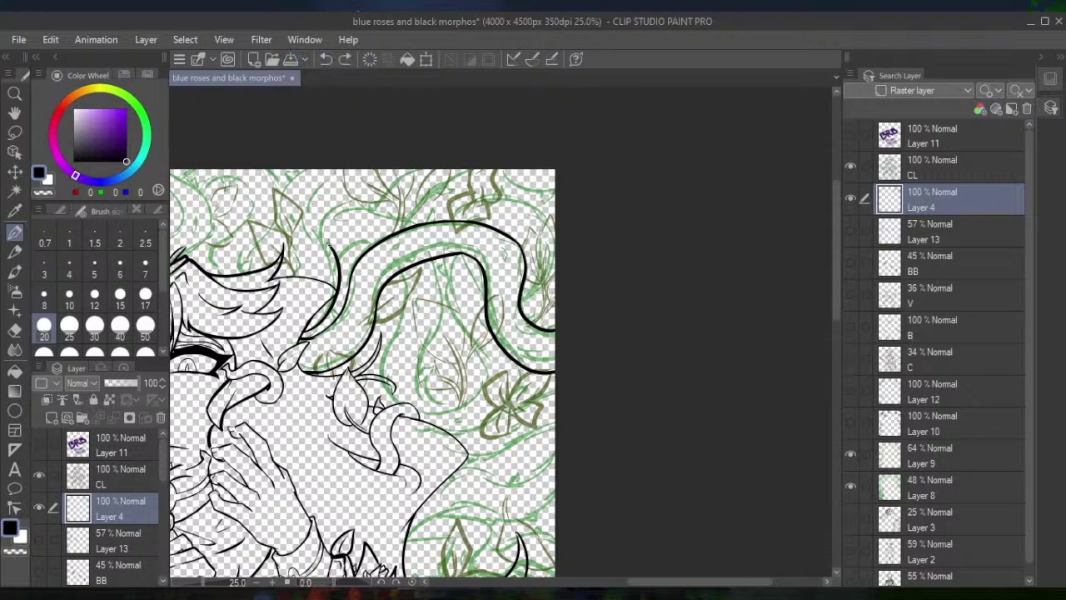
Ink the left edge of the rising vine down to the hair and the short arched branch linking it to the main vine
mouse_move(327, 246)
mouse_down()
mouse_move(358, 170)
mouse_move(291, 237)
mouse_move(298, 292)
mouse_up()
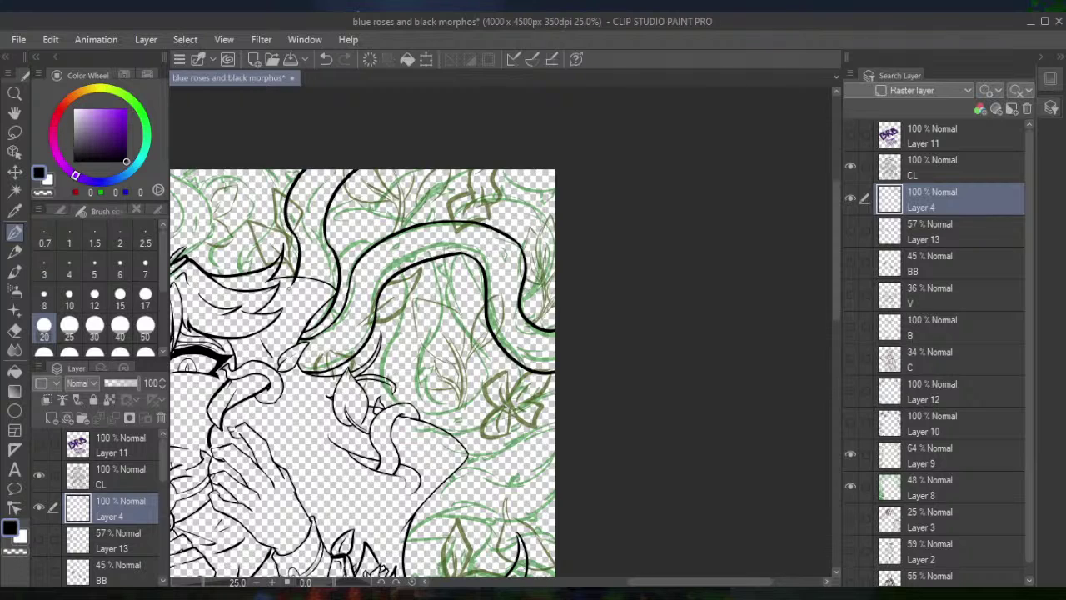
click(325, 59)
drag(293, 235, 278, 283)
drag(289, 227, 295, 242)
mouse_move(324, 227)
mouse_down()
mouse_move(389, 208)
mouse_move(415, 225)
mouse_up()
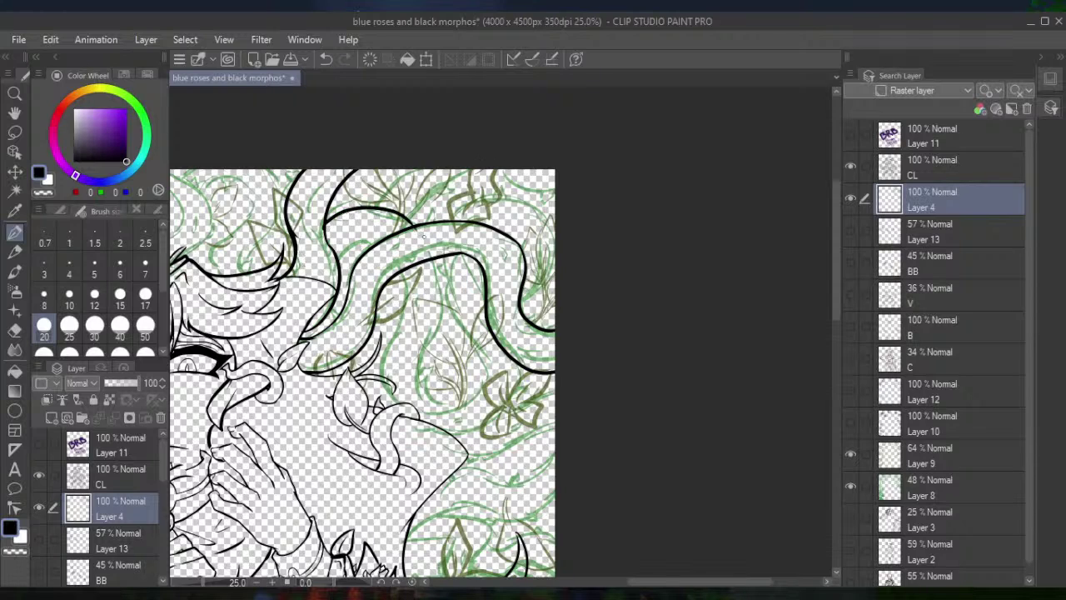
Ink the teardrop-shaped vine loop hanging below the main arch and the curved vine over the arch's right shoulder
mouse_move(435, 260)
mouse_down()
mouse_move(418, 375)
mouse_move(433, 382)
mouse_move(418, 376)
mouse_move(431, 386)
mouse_move(501, 350)
mouse_up()
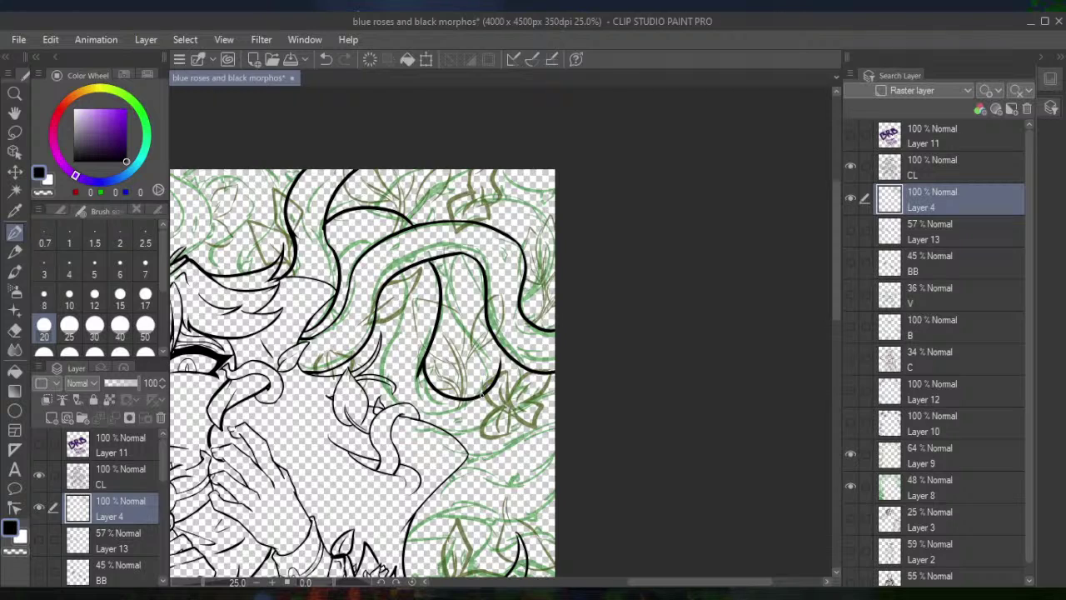
mouse_move(484, 393)
mouse_down()
mouse_move(469, 323)
mouse_move(460, 248)
mouse_up()
click(327, 60)
mouse_move(467, 399)
mouse_down()
mouse_move(484, 363)
mouse_move(450, 296)
mouse_move(459, 253)
mouse_move(455, 268)
mouse_up()
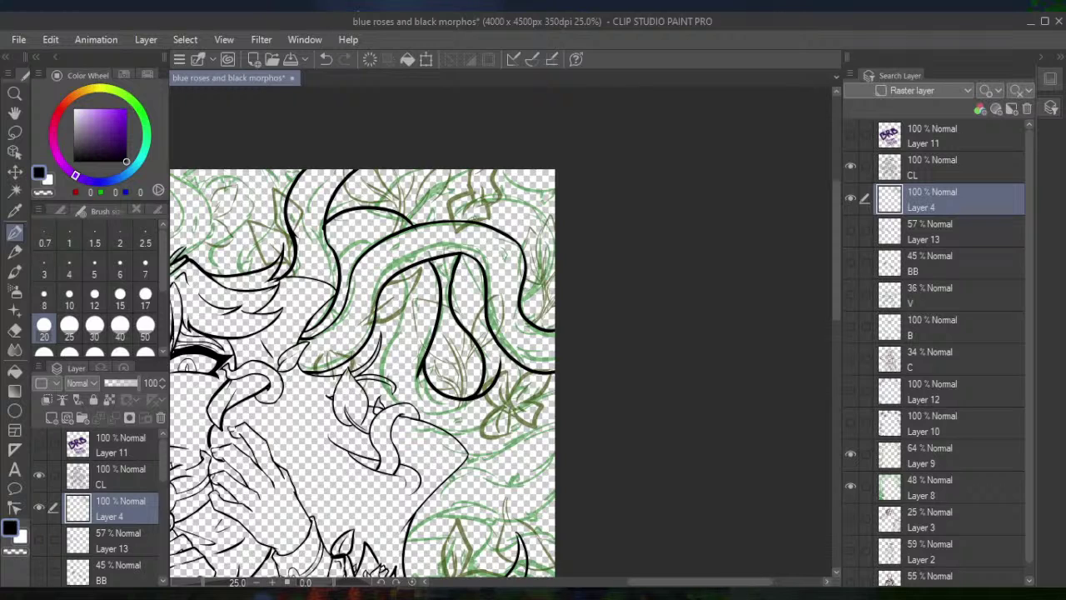
mouse_move(471, 218)
mouse_down()
mouse_move(494, 203)
mouse_move(549, 227)
mouse_move(551, 279)
mouse_move(520, 305)
mouse_up()
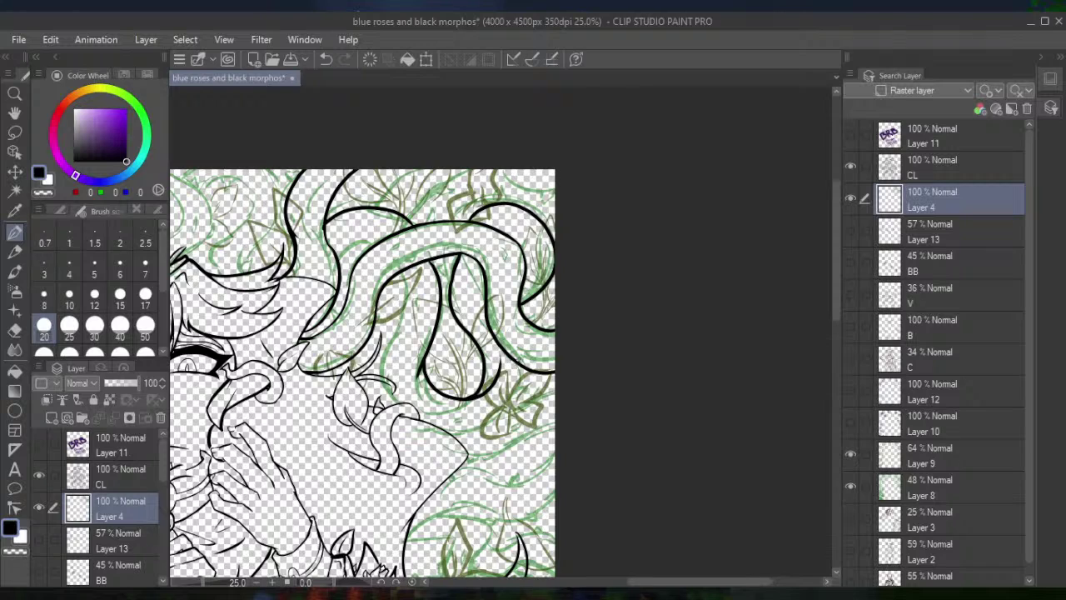
mouse_move(518, 365)
mouse_down()
mouse_move(517, 391)
mouse_move(497, 417)
mouse_move(465, 431)
mouse_move(439, 420)
mouse_up()
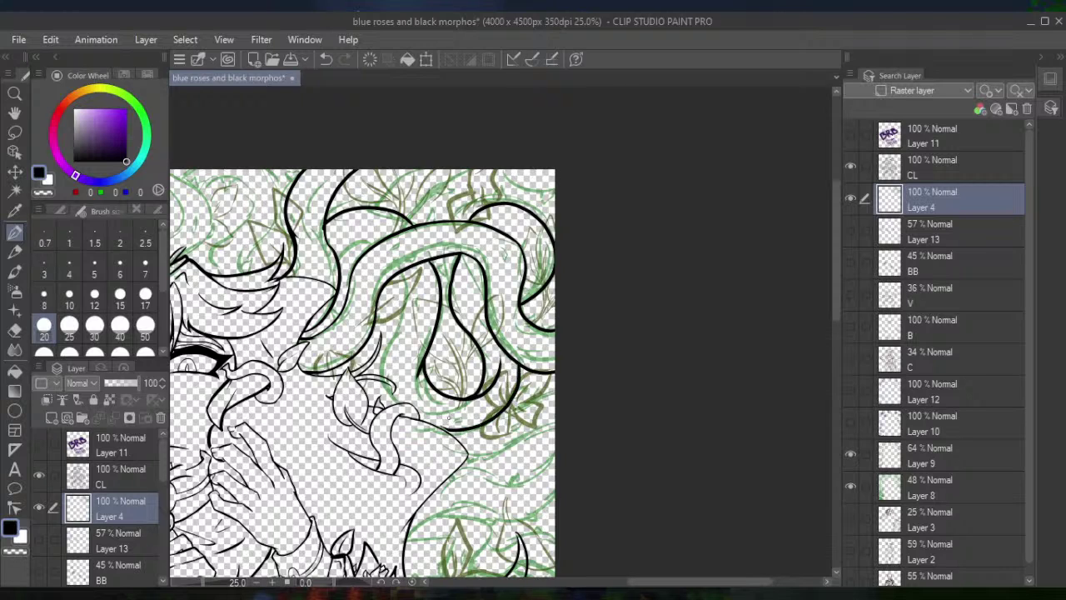
click(325, 59)
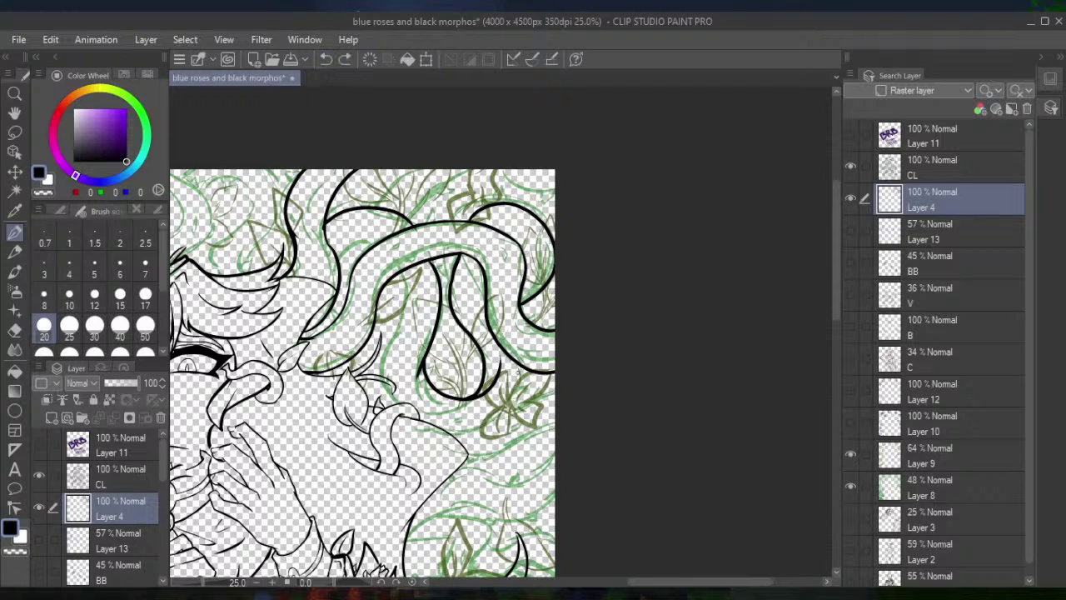
mouse_move(518, 365)
mouse_down()
mouse_move(462, 427)
mouse_move(422, 424)
mouse_up()
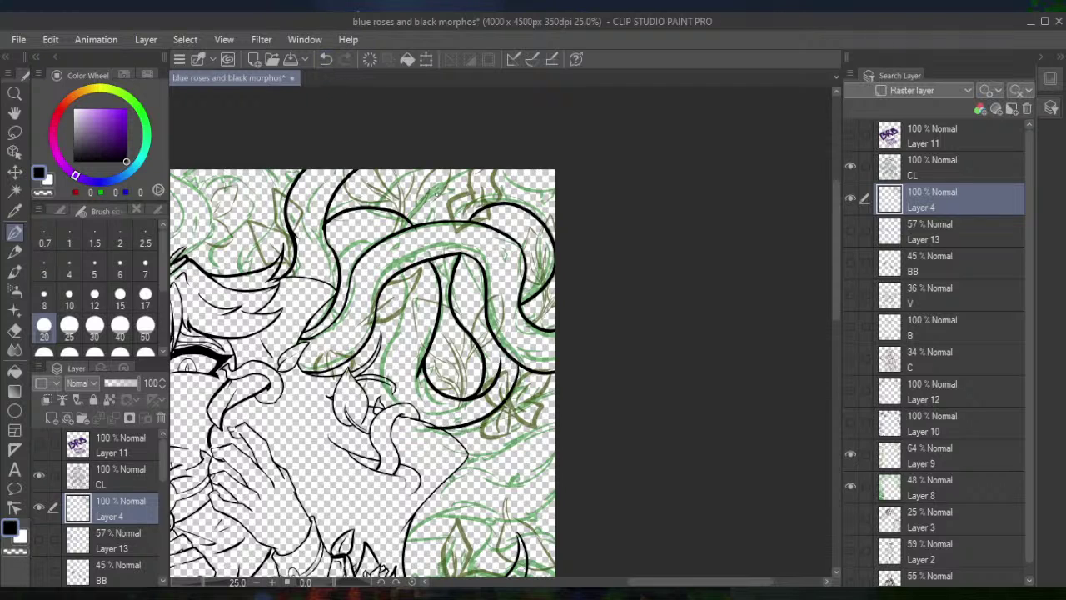
click(325, 59)
mouse_move(518, 365)
mouse_down()
mouse_move(506, 416)
mouse_move(431, 442)
mouse_up()
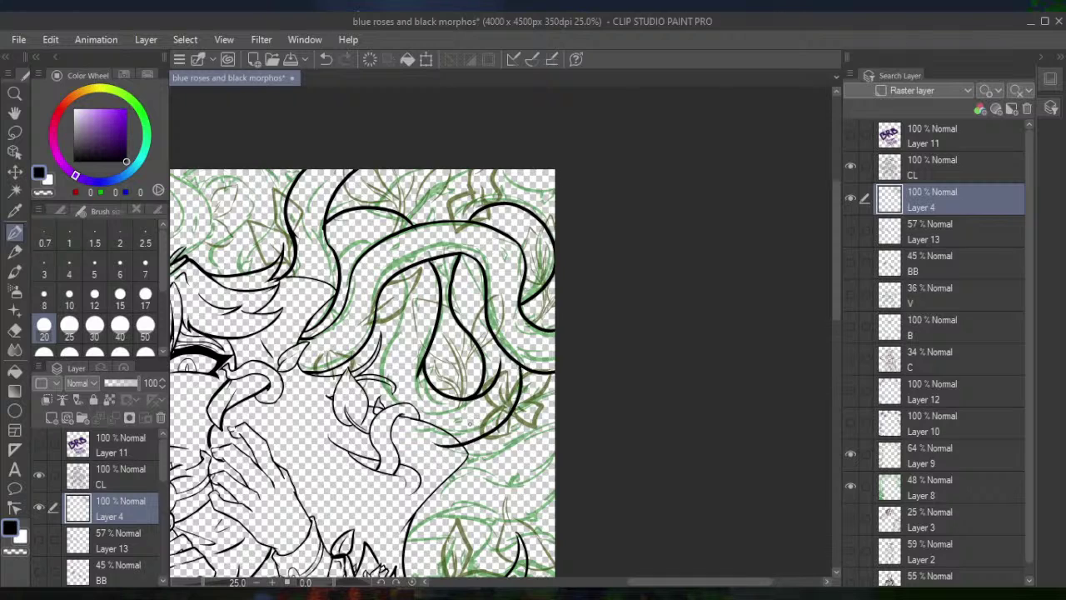
click(326, 60)
mouse_move(517, 365)
mouse_down()
mouse_move(442, 422)
mouse_move(417, 423)
mouse_up()
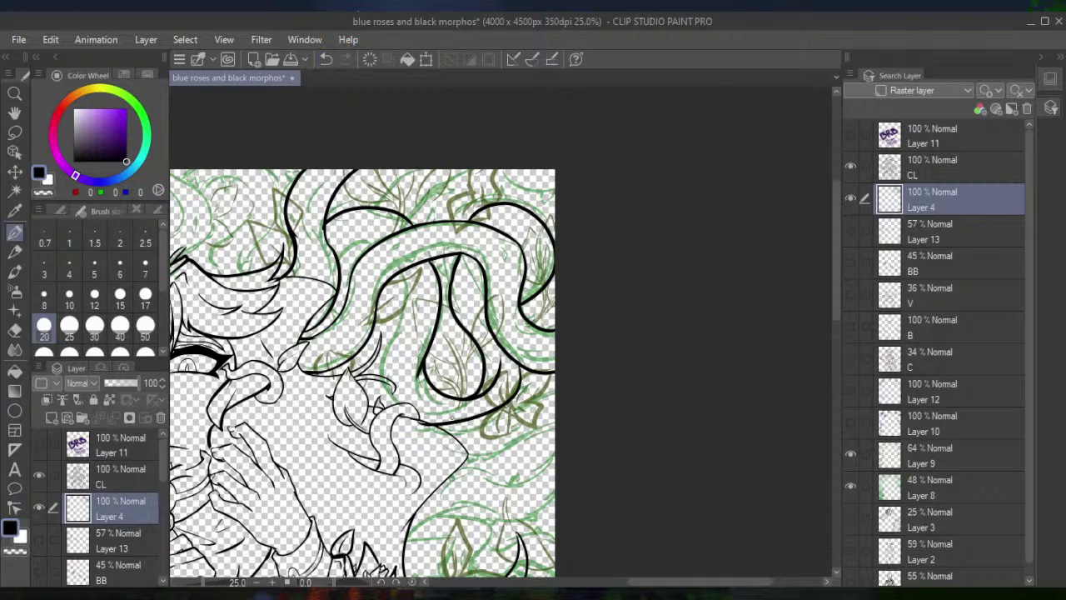
click(325, 61)
Ink the outer edge of the hanging loop from the main vine's lower edge through the flower sketch to the pointed line art below
scroll(538, 413, up, 1)
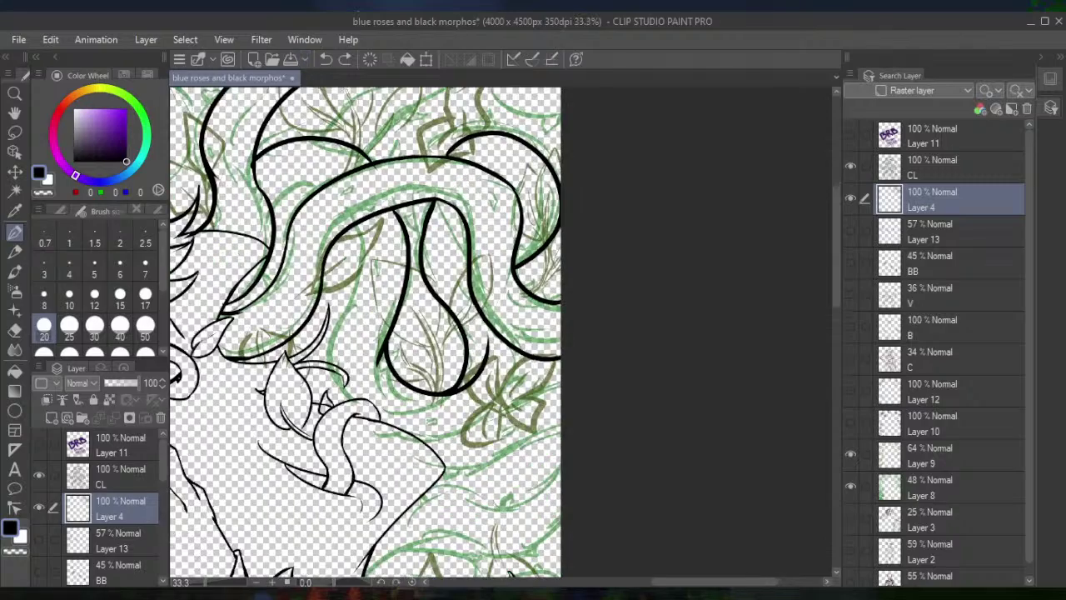
mouse_move(498, 377)
mouse_down()
mouse_move(584, 278)
mouse_move(584, 319)
mouse_up()
scroll(583, 278, up, 2)
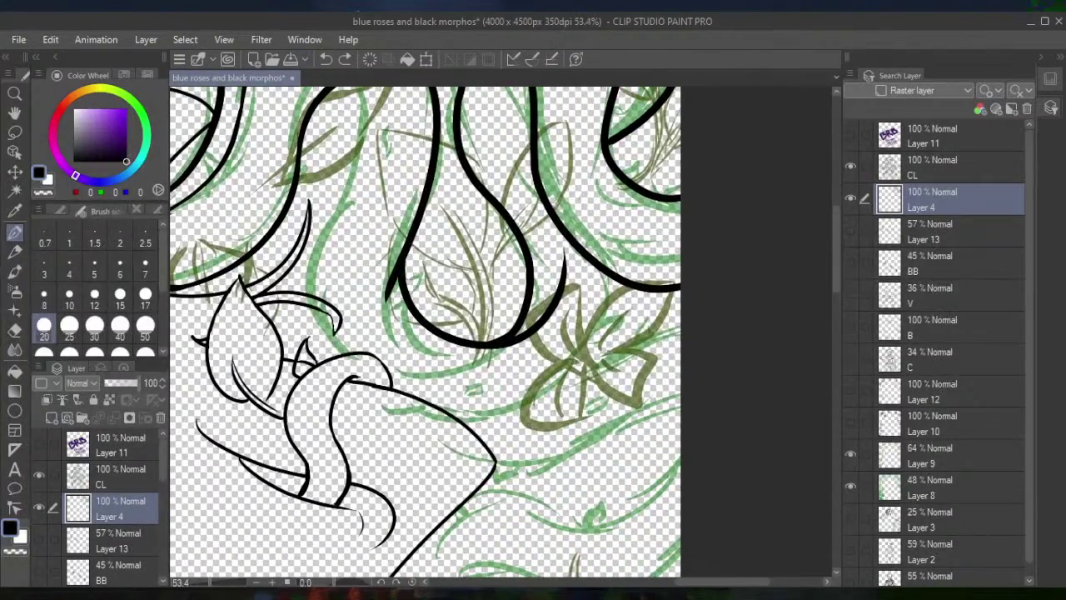
drag(603, 275, 417, 422)
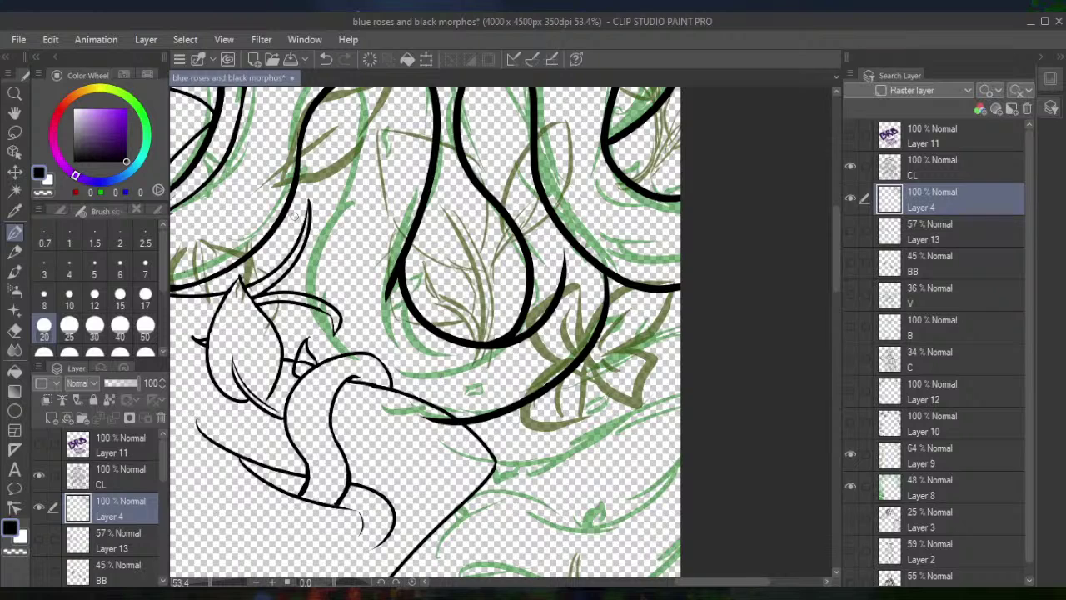
Ink the left outer edge of the hanging vine from the knotted line art upward, redoing the stroke and undoing its poor upper end
mouse_move(359, 387)
mouse_down()
mouse_move(302, 302)
mouse_move(348, 154)
mouse_move(321, 93)
mouse_up()
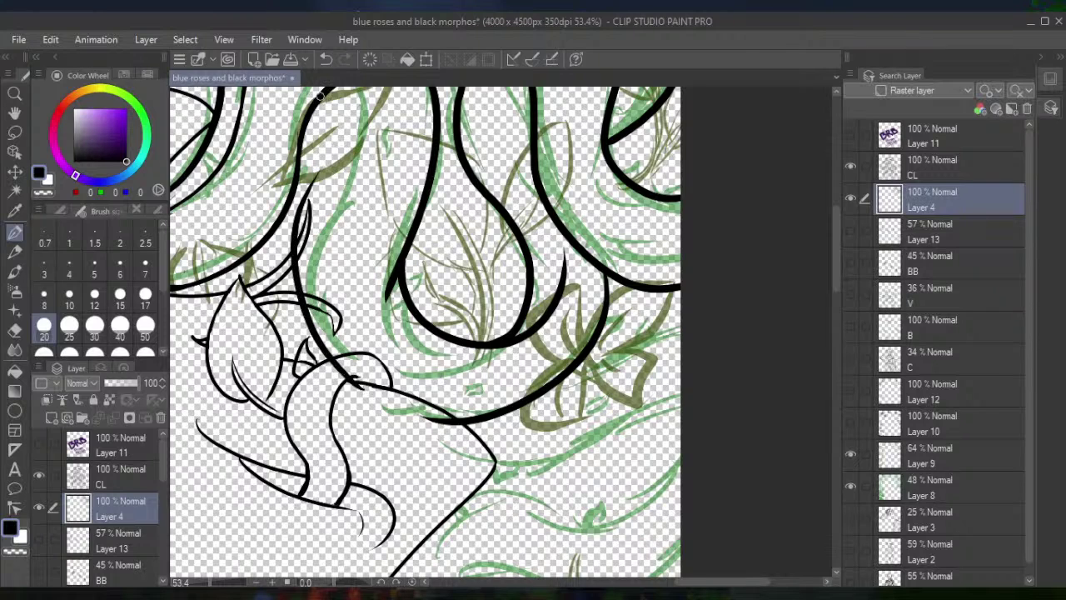
click(326, 58)
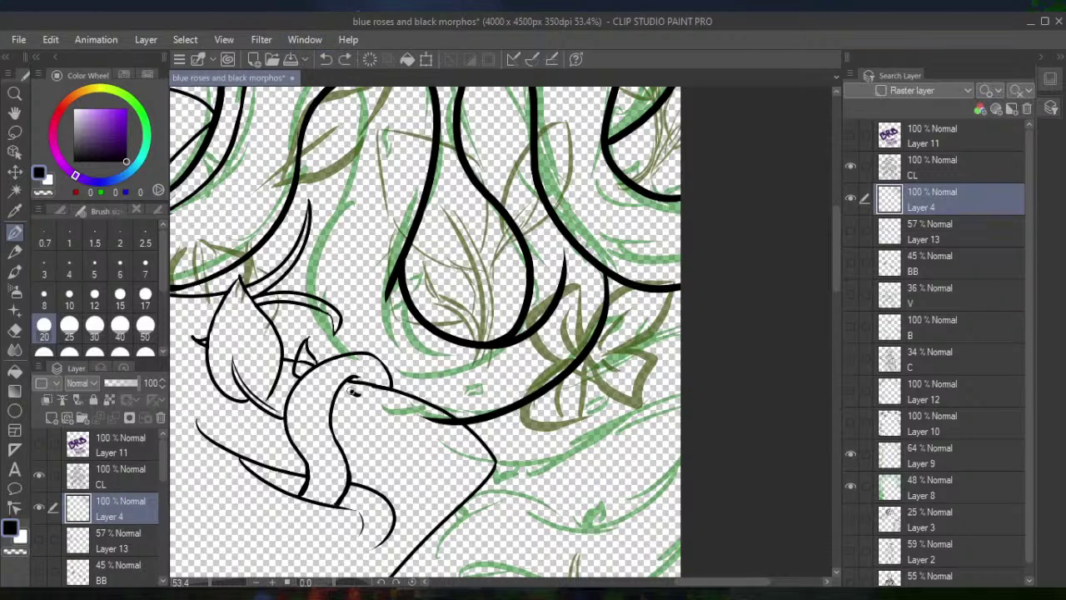
mouse_move(351, 391)
mouse_down()
mouse_move(354, 97)
mouse_move(375, 302)
mouse_up()
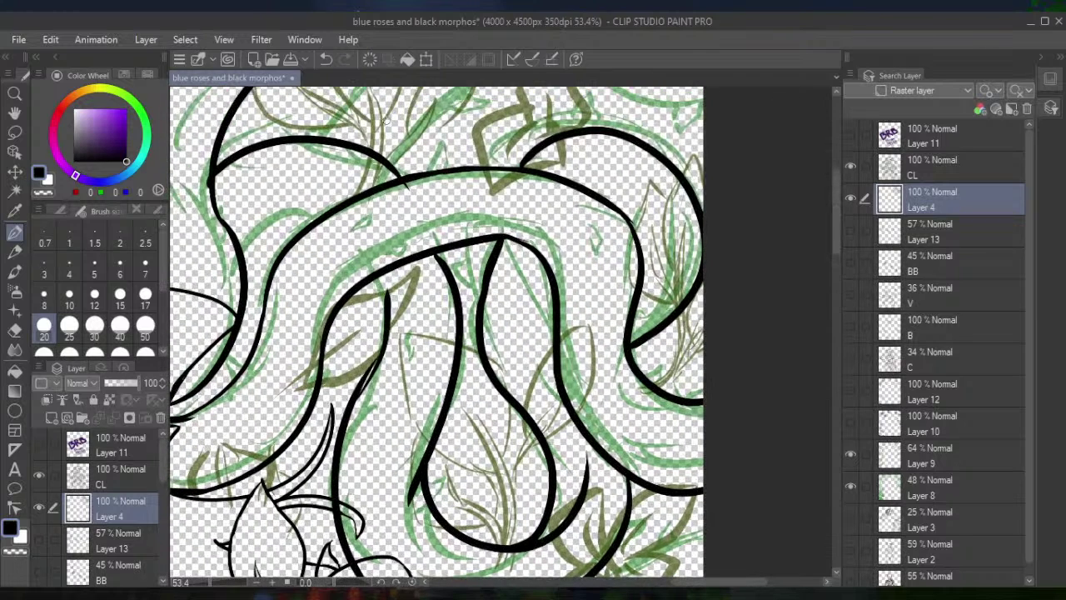
click(326, 58)
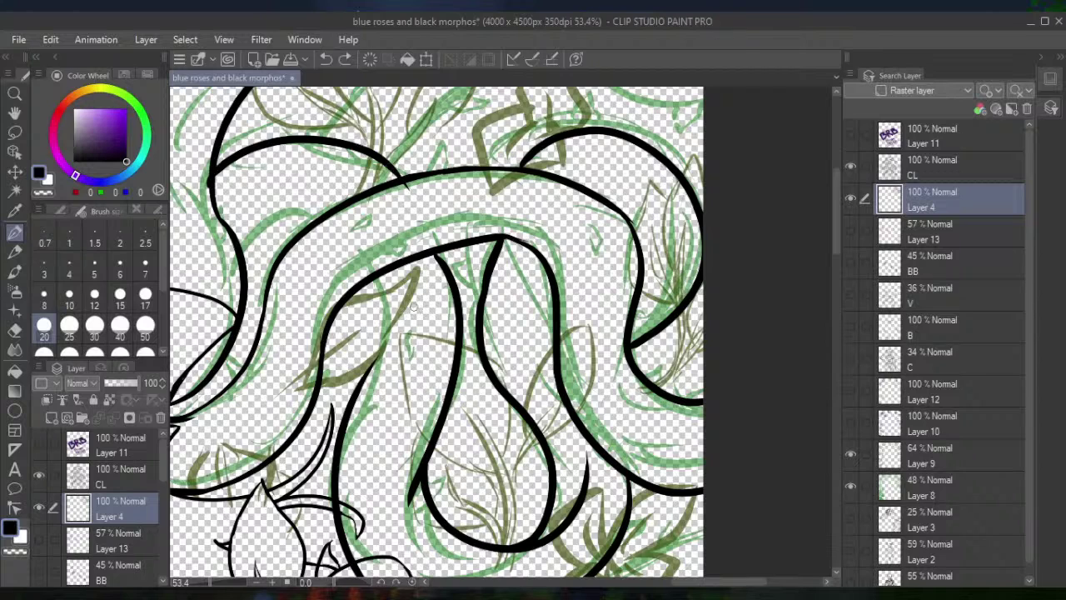
Connect the hanging vine's left edge to the main arch's underside, redoing the joining curve, and ink the short branch on the arch's left shoulder
drag(369, 282, 363, 367)
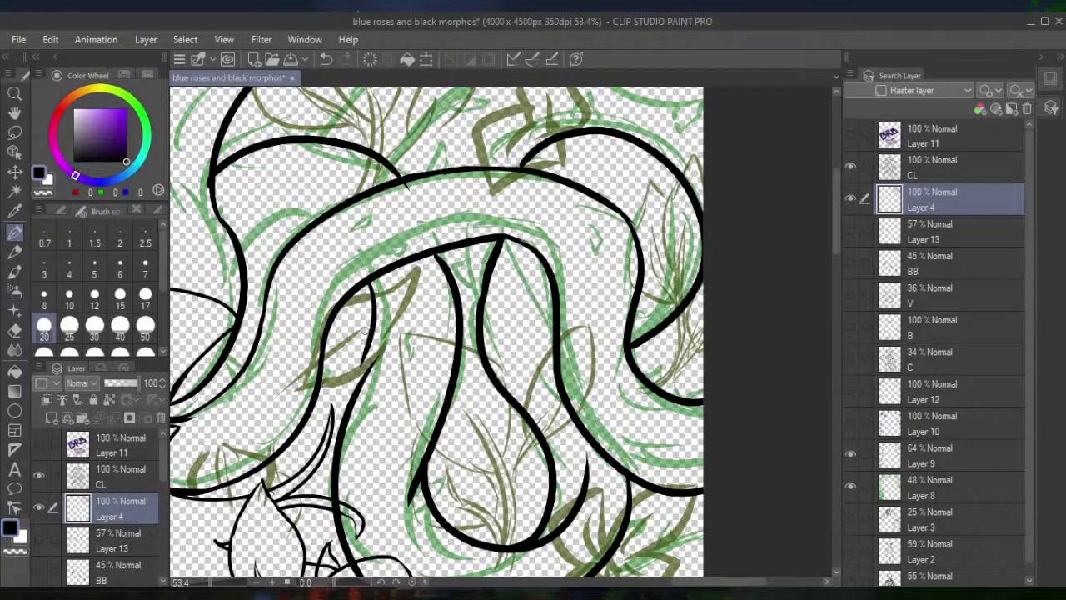
click(326, 58)
drag(372, 281, 376, 370)
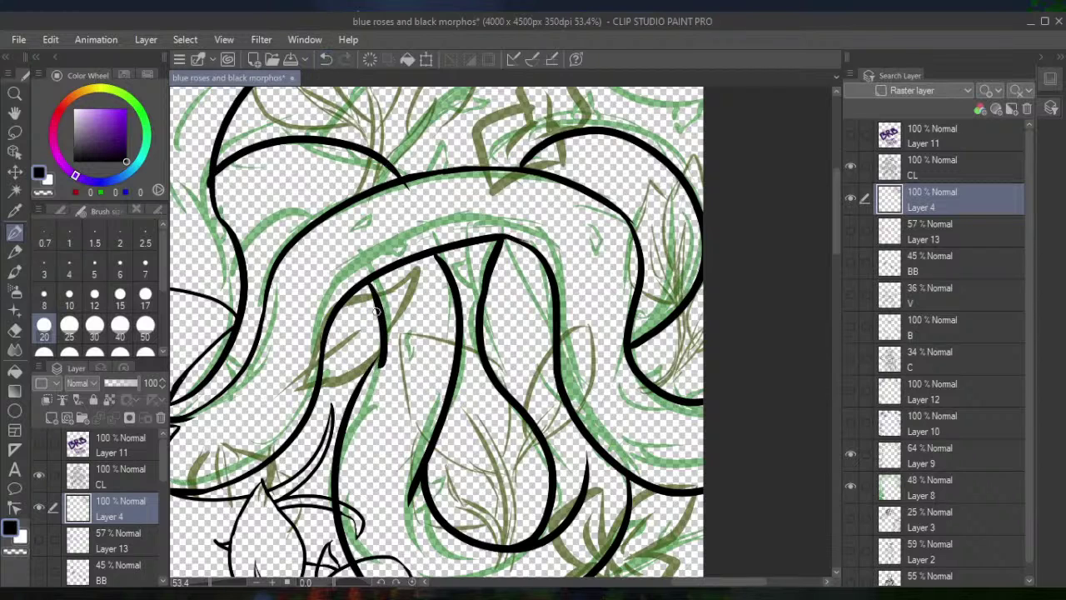
click(325, 58)
drag(364, 283, 365, 379)
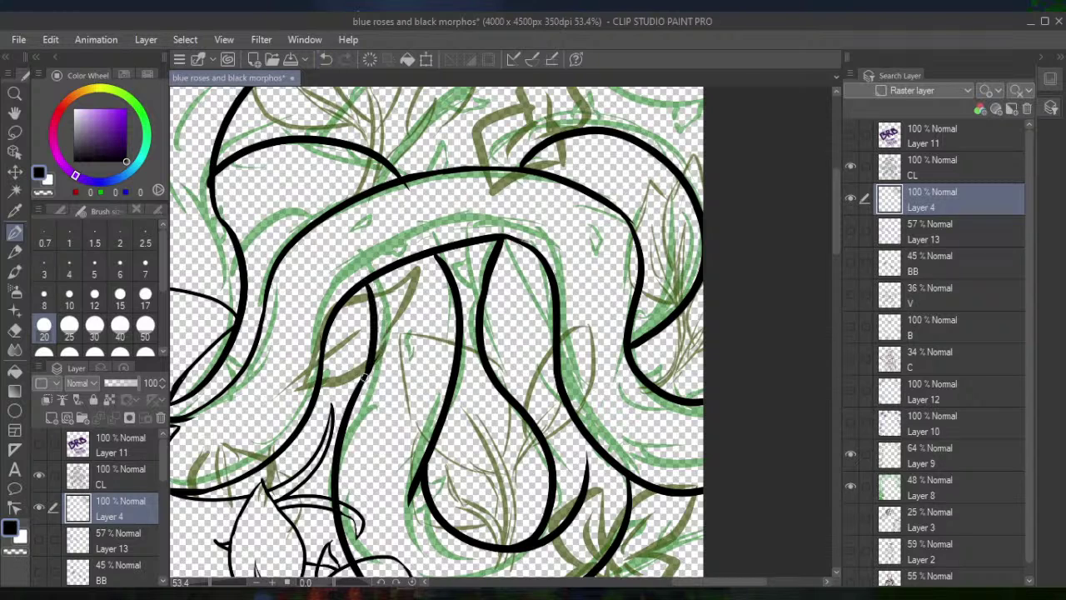
drag(243, 258, 311, 223)
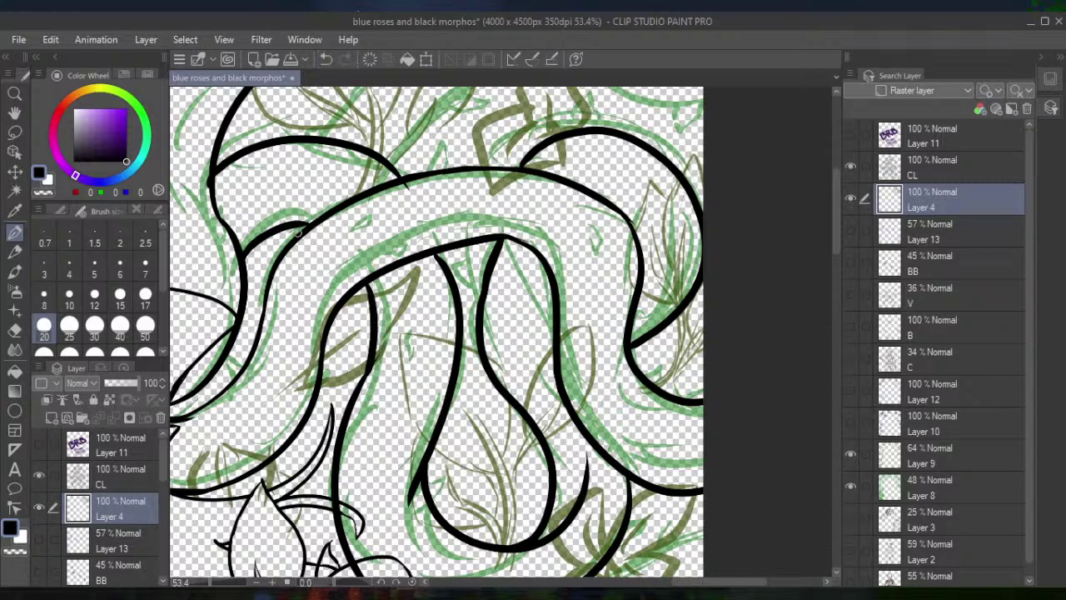
Erase the hanging vine's stroke ends that overlap the knotted line art below, using a size 30 eraser
scroll(433, 323, down, 7)
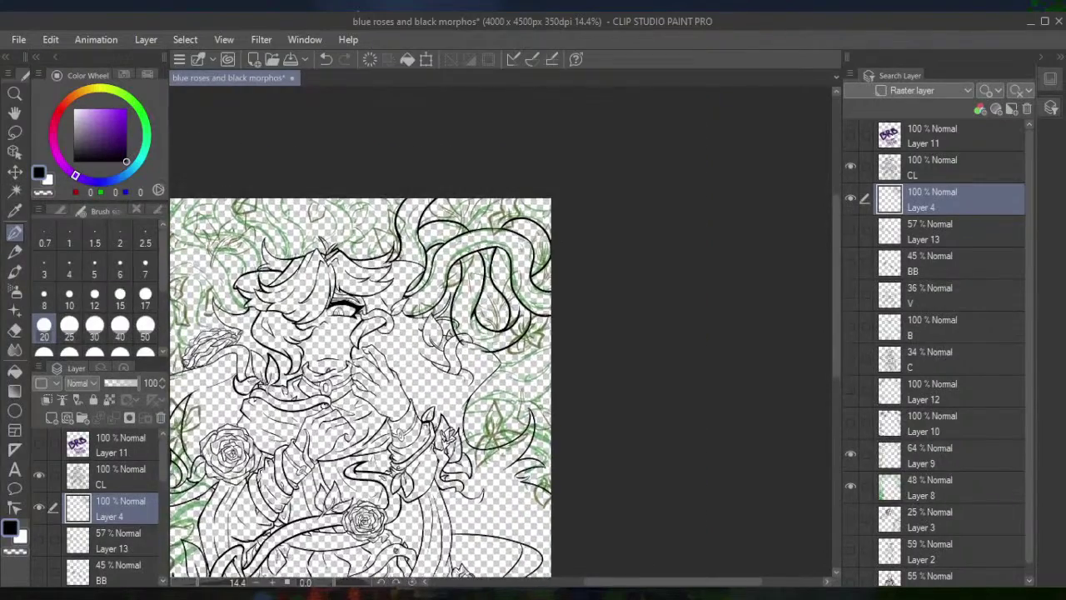
scroll(450, 250, up, 4)
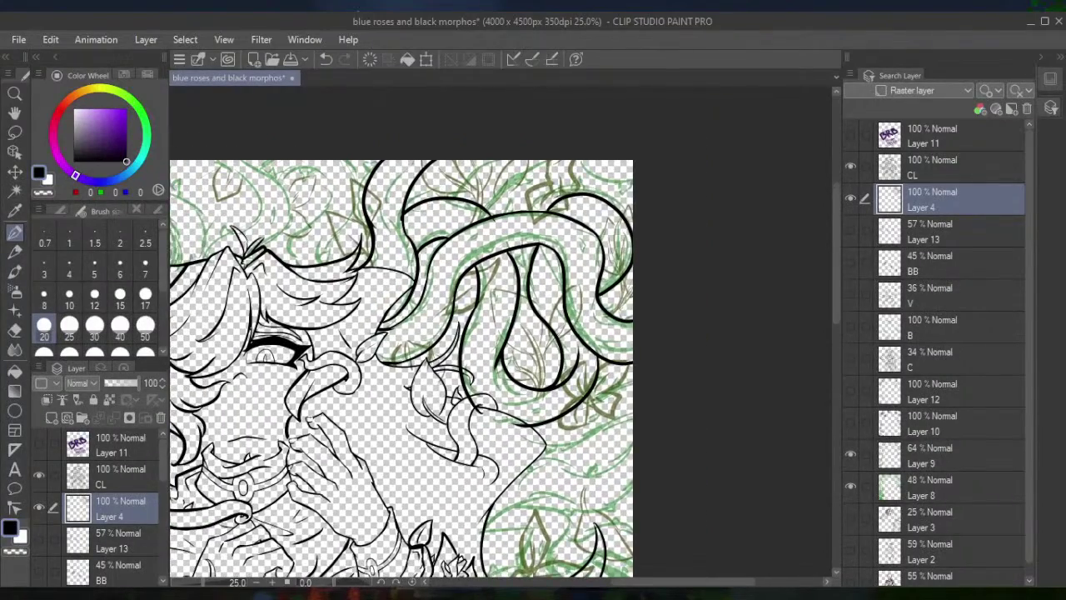
key(e)
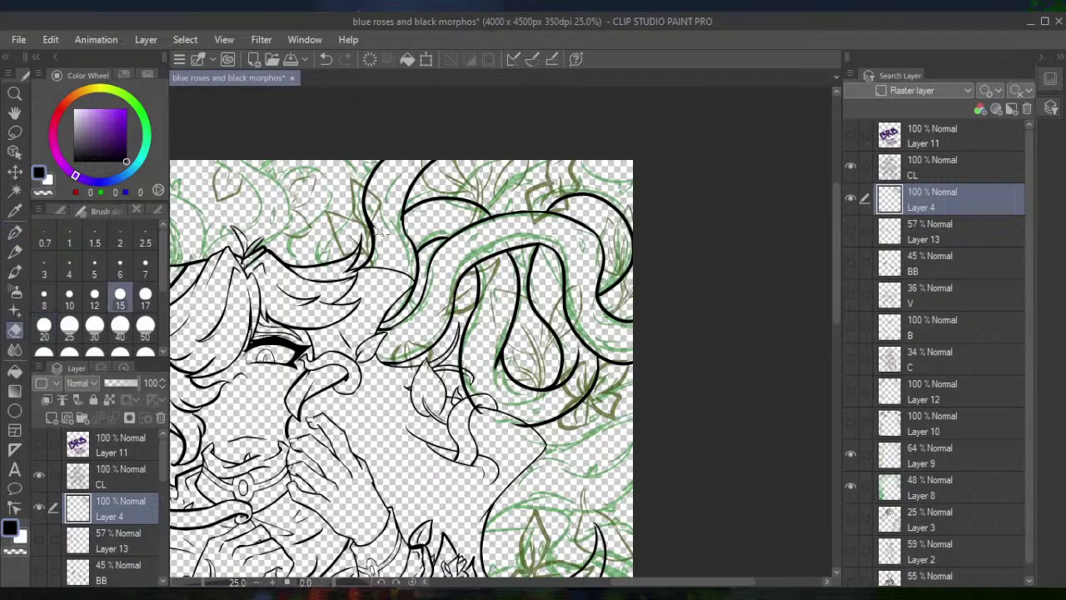
key(bracketright)
key(bracketright)
key(bracketright)
key(bracketright)
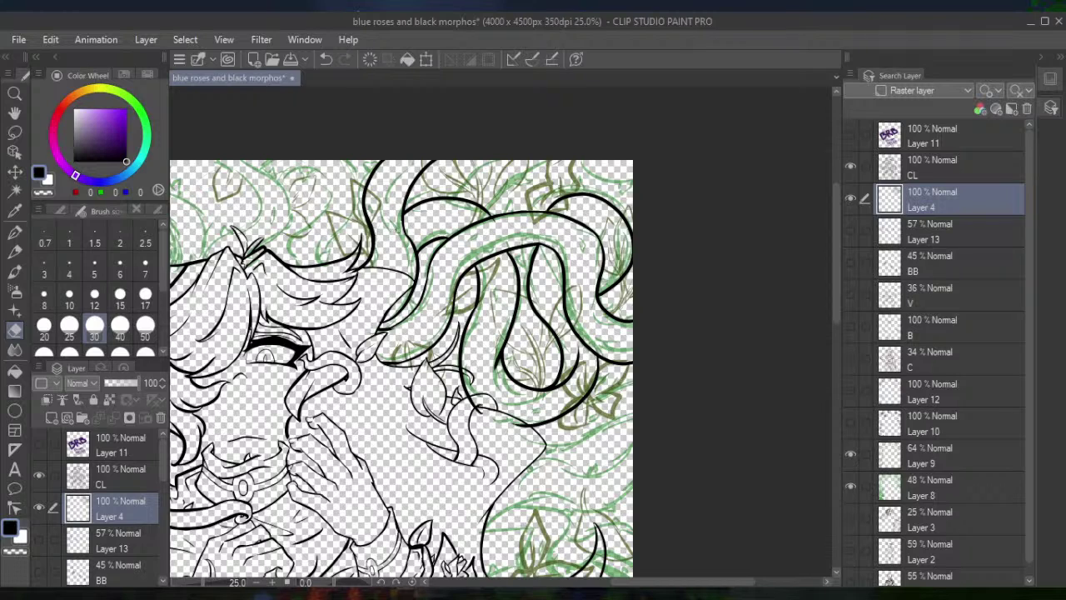
drag(480, 416, 471, 409)
drag(515, 424, 526, 430)
Thin and re-ink the left neck of the teardrop loop under the main arch, and thicken its right neck with the size 20 pen
scroll(461, 169, up, 4)
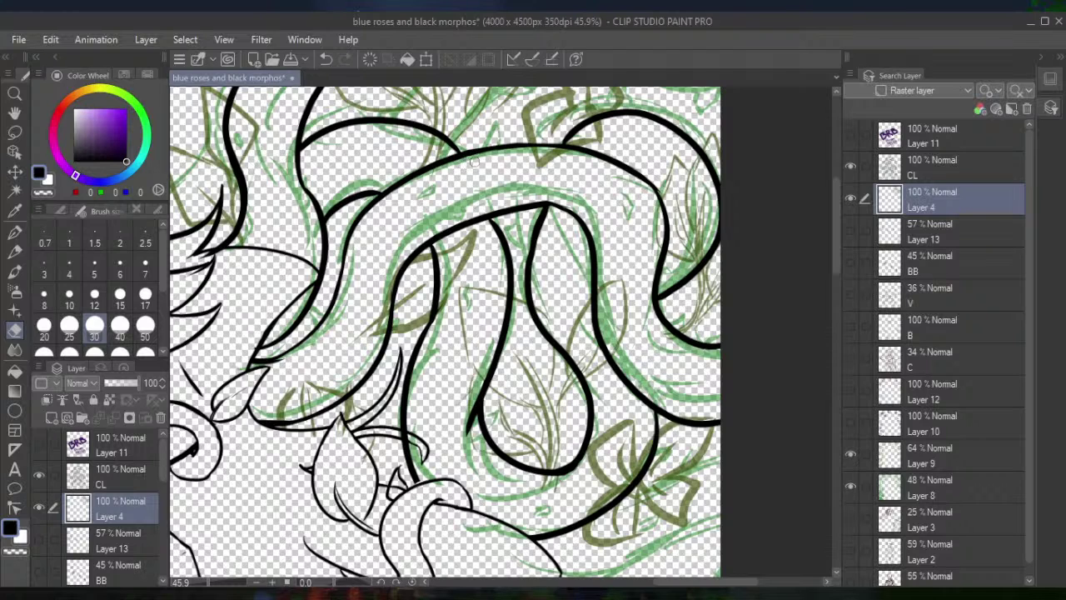
click(15, 232)
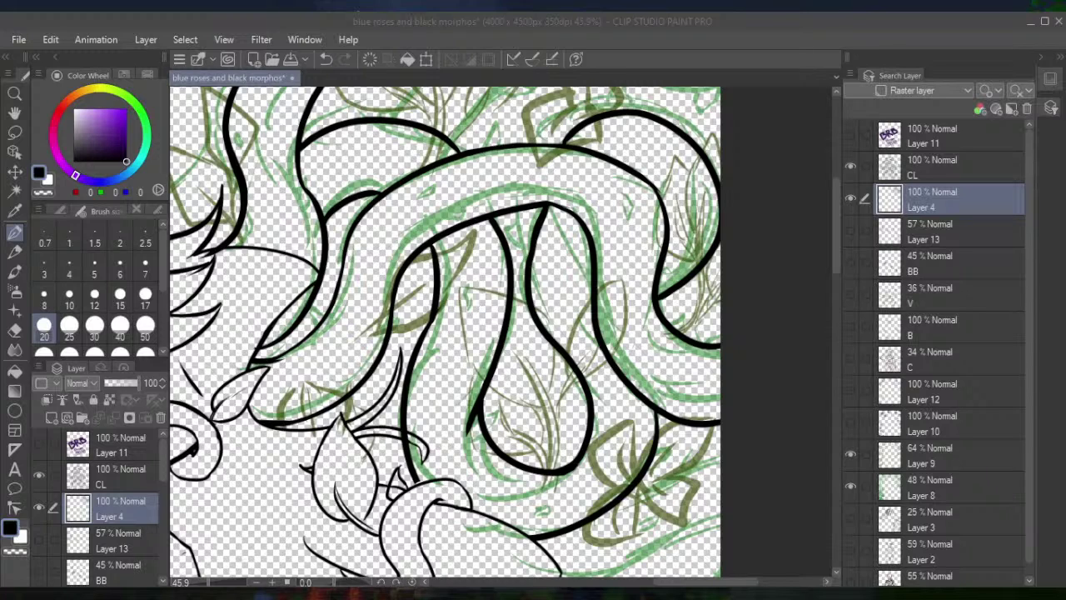
click(512, 341)
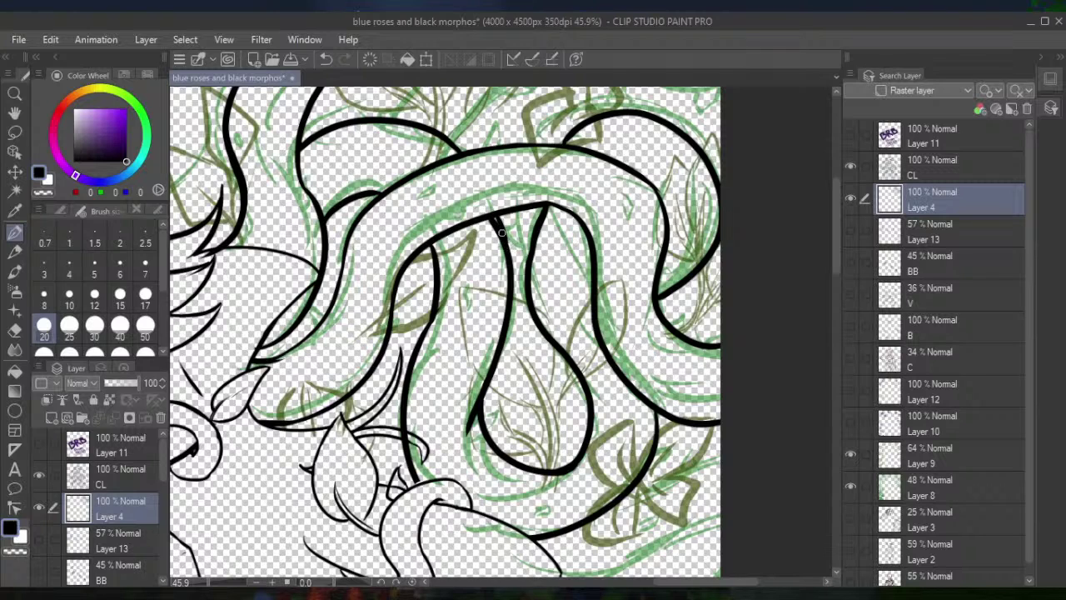
click(14, 329)
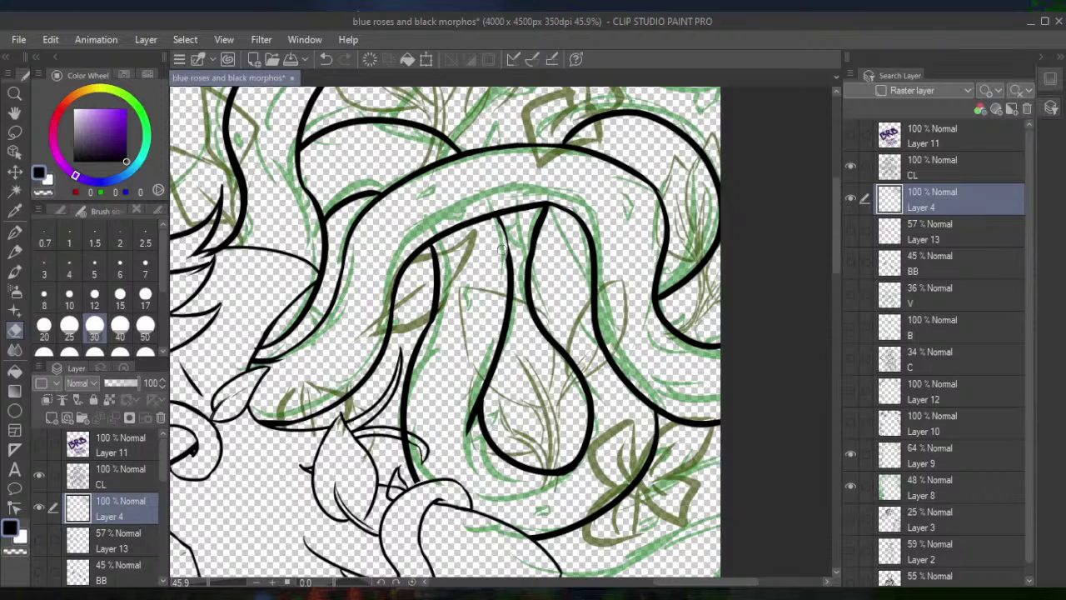
click(15, 234)
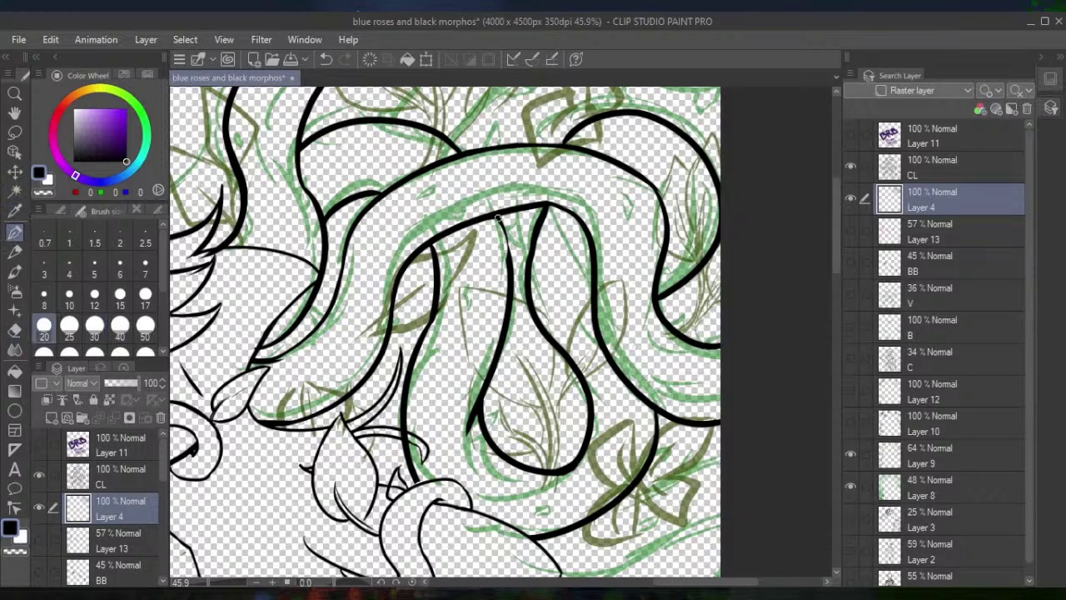
drag(497, 218, 508, 263)
drag(540, 213, 527, 285)
Erase along the inner side of the teardrop loop's right neck to even out its line weight
click(46, 307)
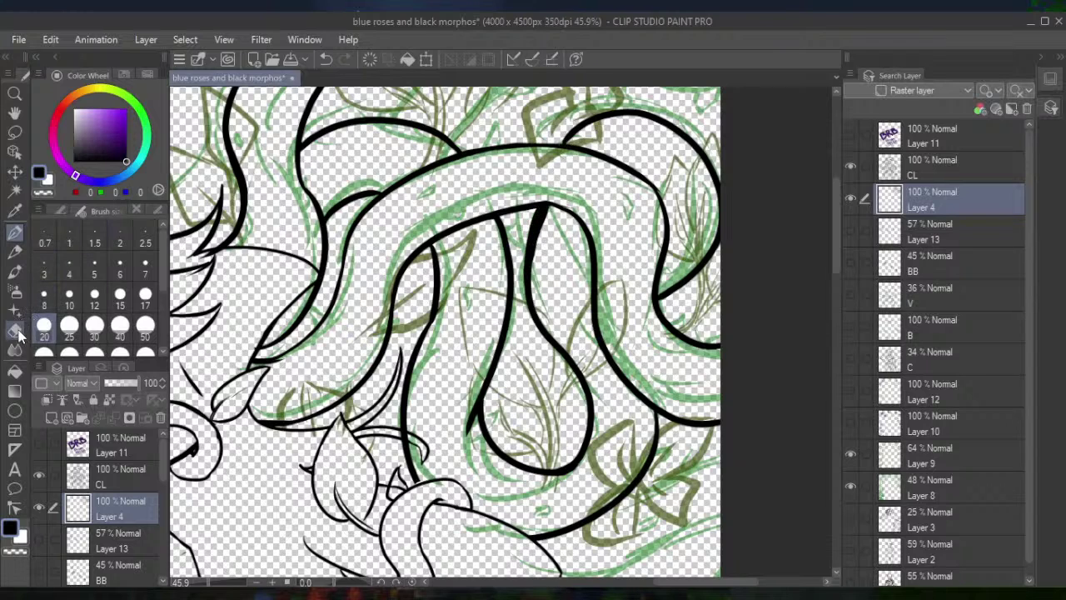
click(15, 329)
drag(550, 210, 543, 249)
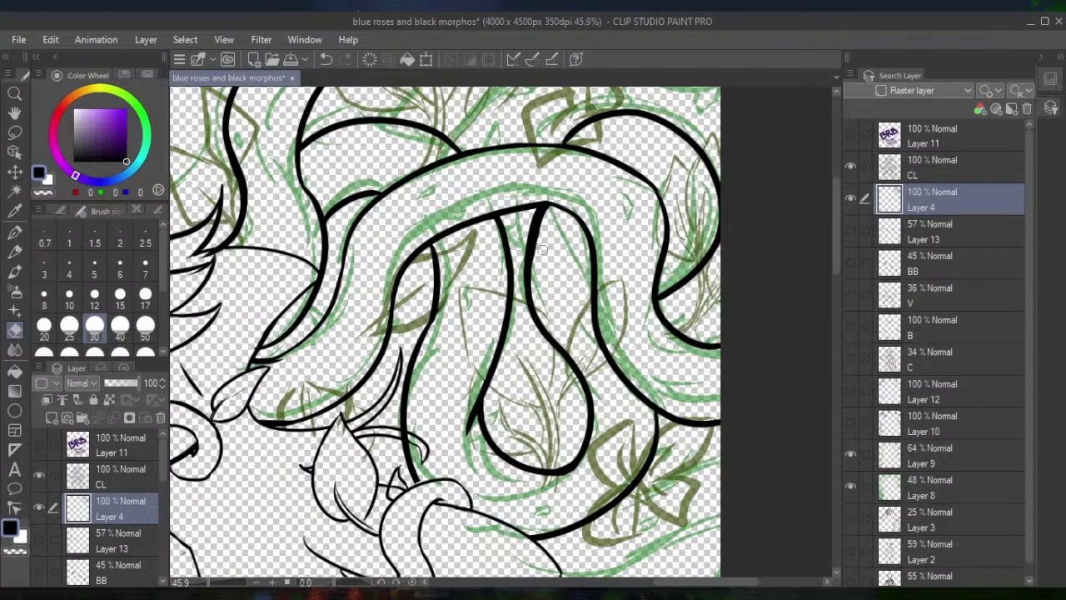
drag(550, 211, 537, 281)
drag(544, 232, 541, 287)
Ink the vine edge rising from the main arch to the canvas top and the short curve across the upper-right corner, erasing any overhang
drag(586, 348, 525, 535)
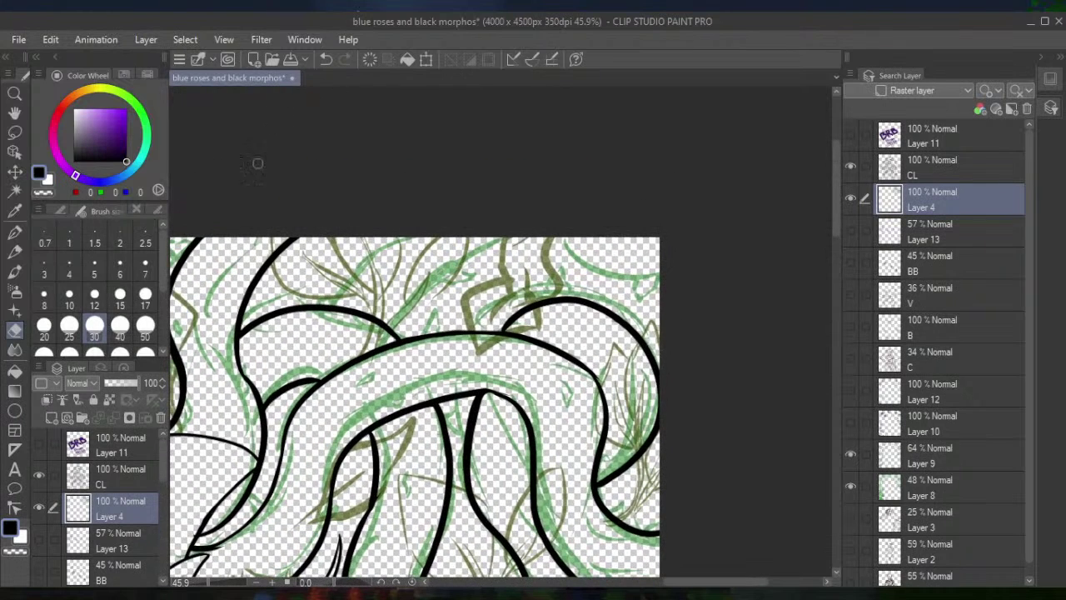
click(14, 230)
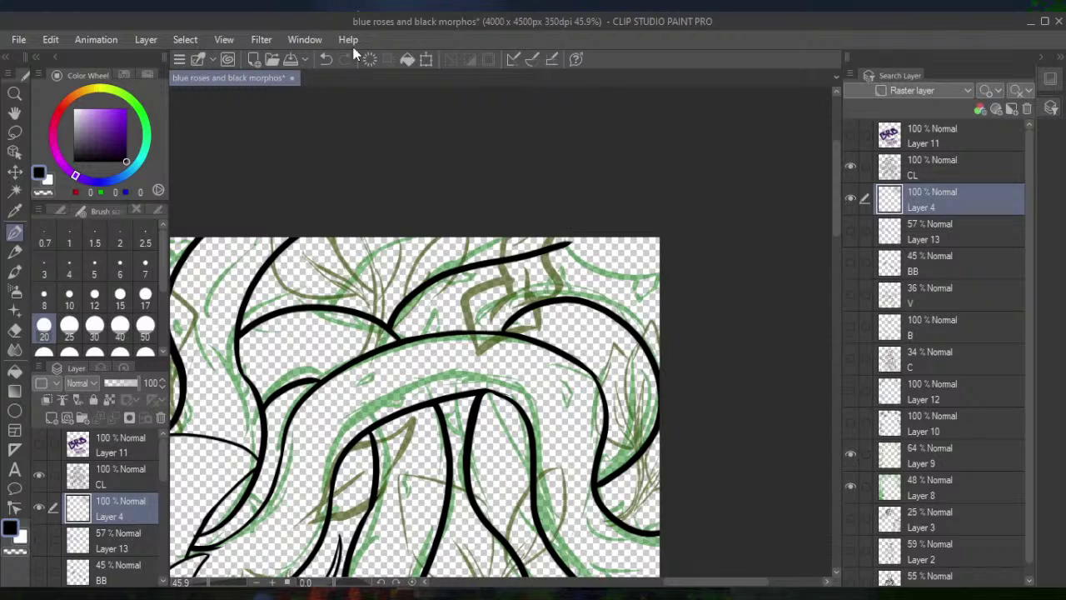
mouse_move(391, 323)
mouse_down()
mouse_move(508, 242)
mouse_move(573, 238)
mouse_up()
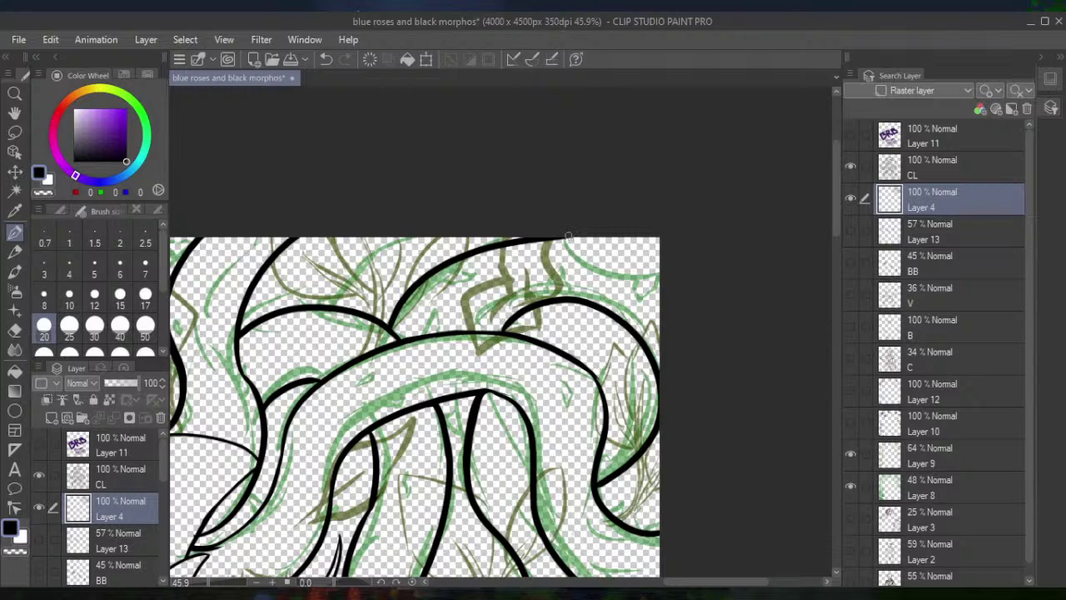
mouse_move(565, 235)
mouse_down()
mouse_move(578, 267)
mouse_move(663, 272)
mouse_up()
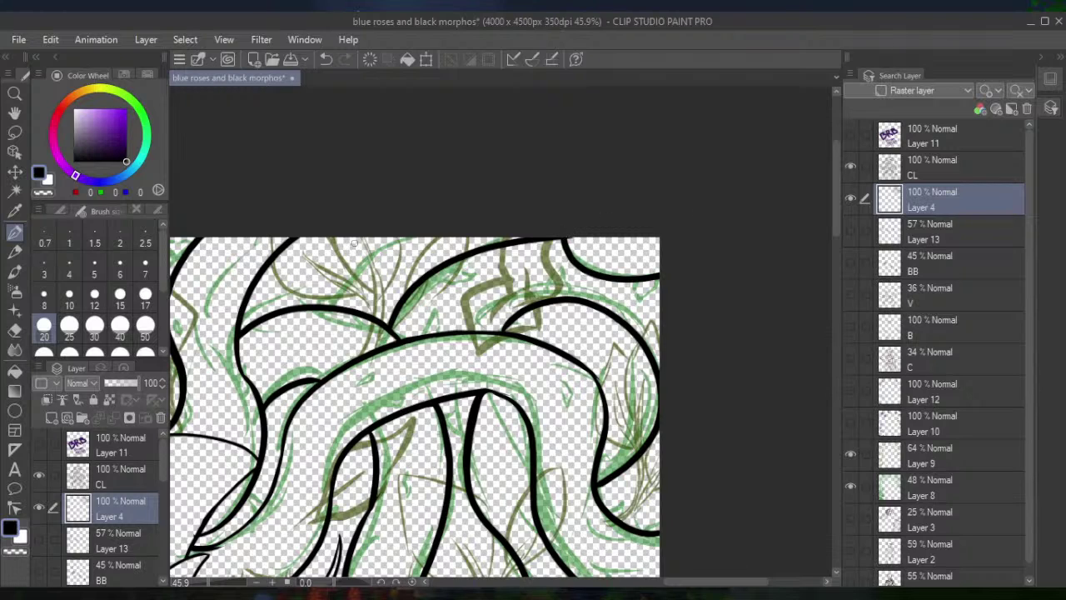
click(14, 329)
drag(575, 235, 572, 235)
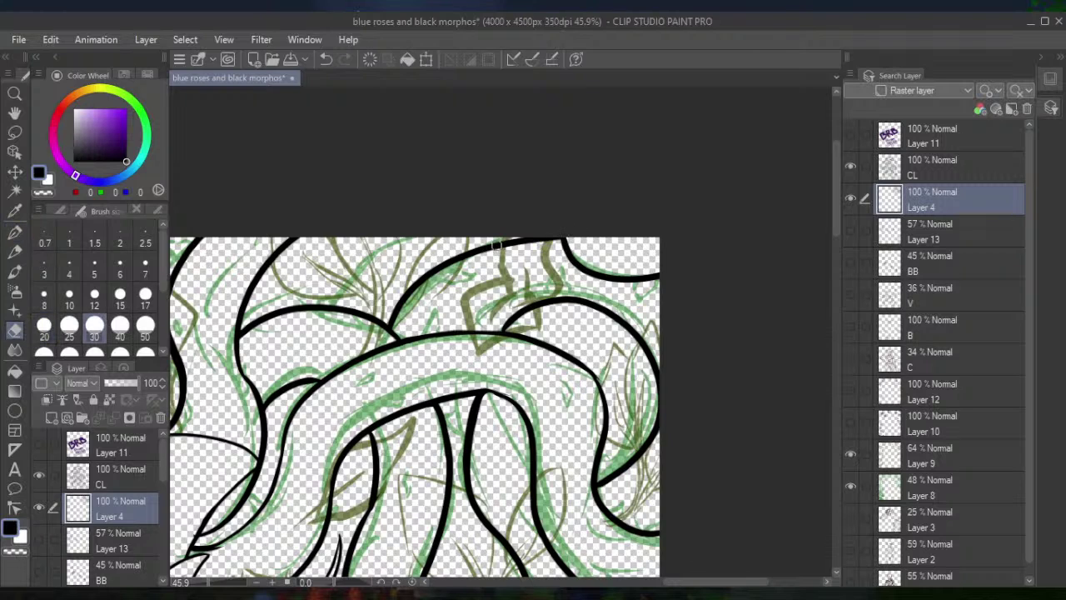
Ink the two vine edges running to the right canvas border from the flower sketch's center and the pointed line-art tip
click(19, 233)
scroll(522, 336, down, 3)
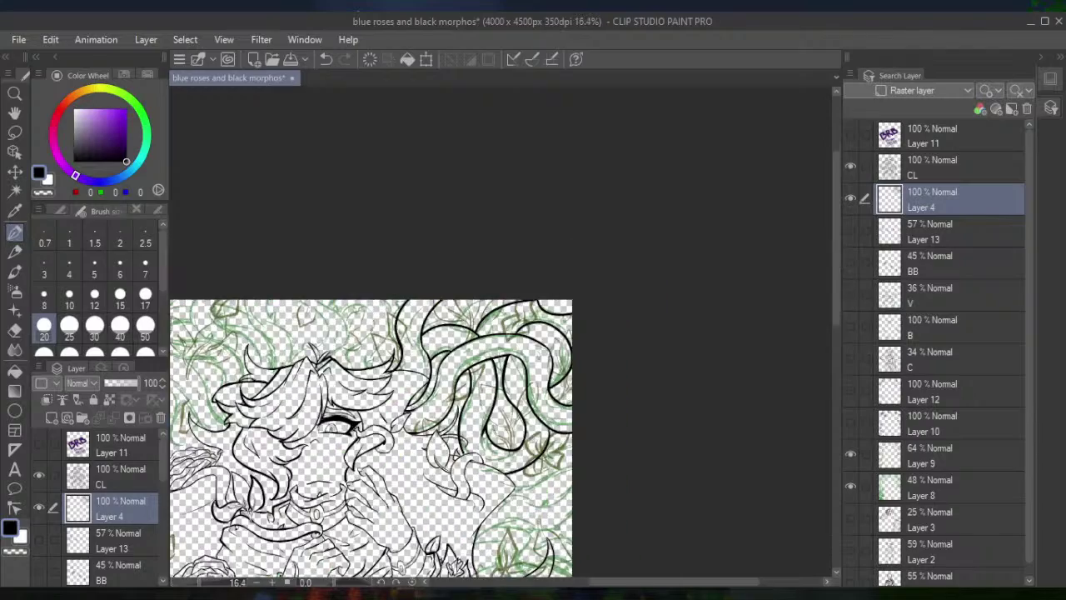
drag(522, 336, 535, 204)
scroll(571, 365, up, 1)
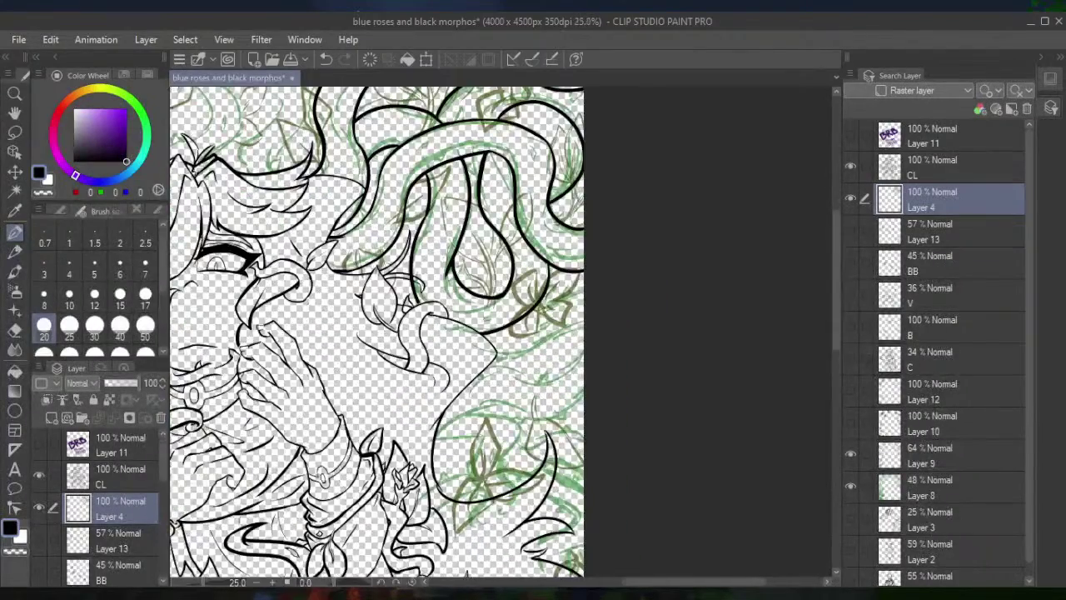
scroll(583, 409, up, 2)
drag(583, 410, 585, 466)
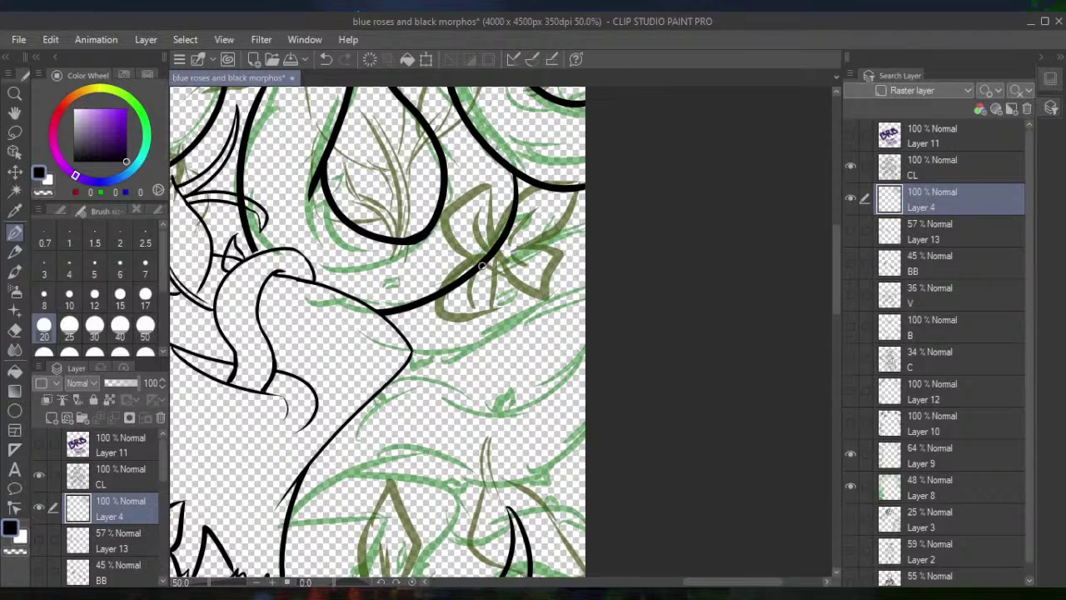
drag(487, 263, 587, 220)
mouse_move(409, 354)
mouse_down()
mouse_move(540, 304)
mouse_move(650, 295)
mouse_up()
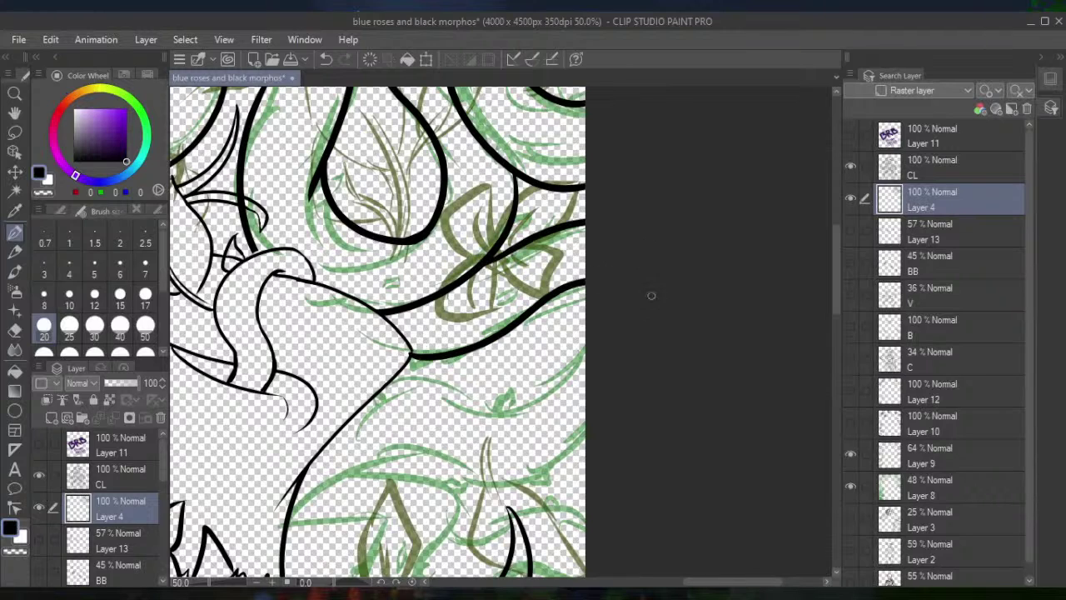
Ink the wavy vine edge below the pointed tip, redoing it once, and the long upper edge of the next vine to the canvas border
mouse_move(389, 383)
mouse_down()
mouse_move(530, 398)
mouse_move(589, 342)
mouse_up()
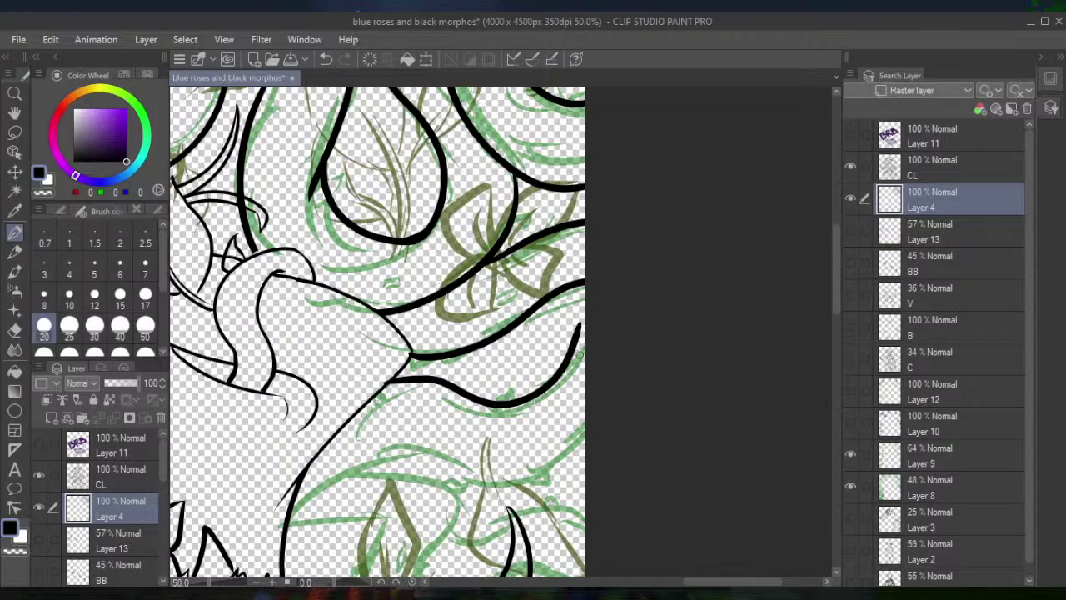
click(325, 60)
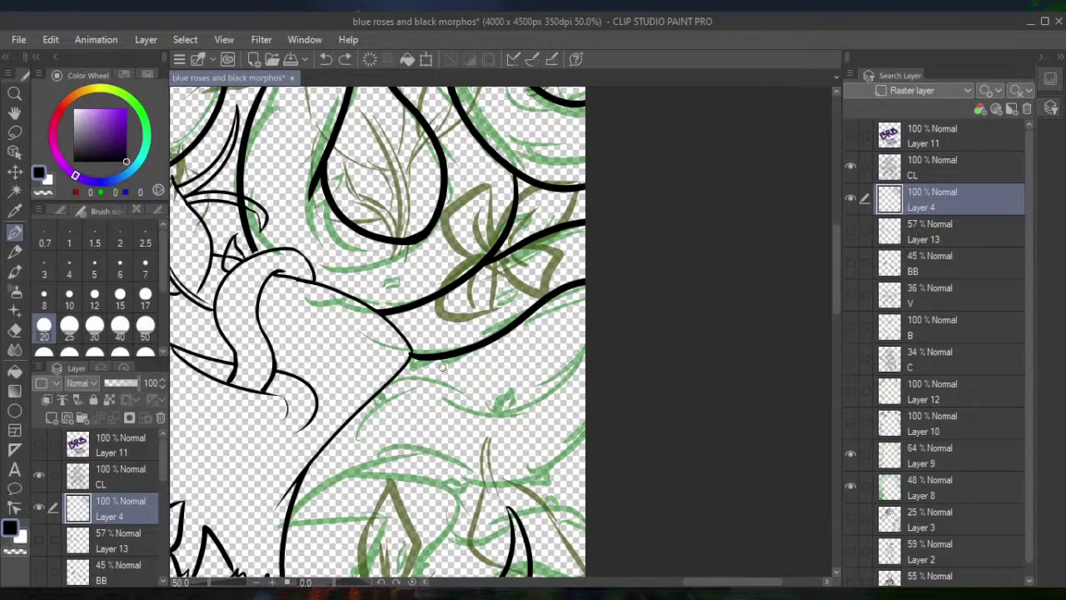
drag(386, 384, 592, 337)
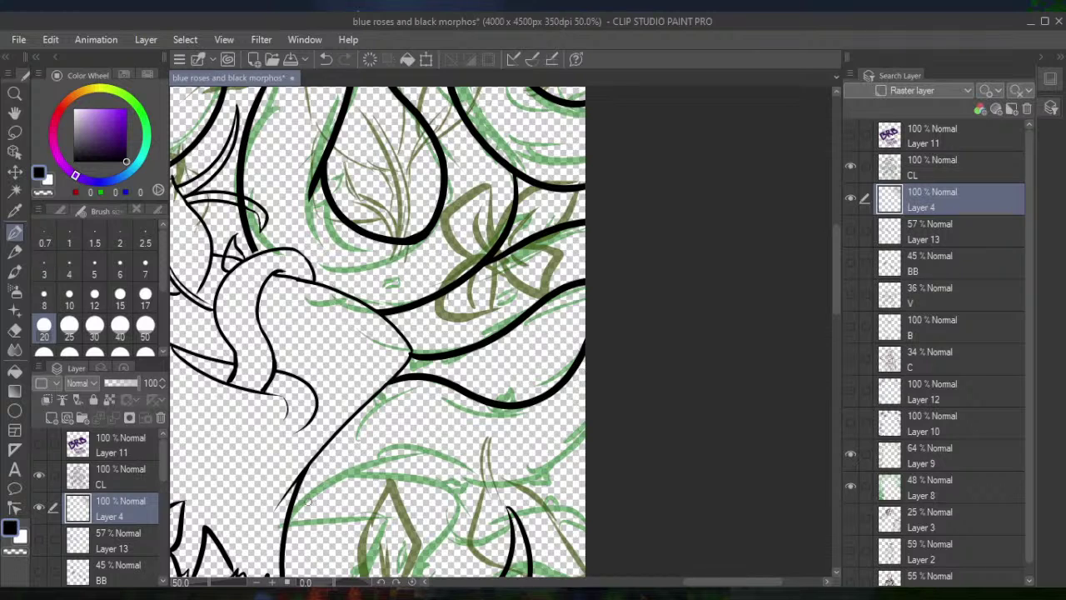
mouse_move(289, 517)
mouse_down()
mouse_move(628, 390)
mouse_move(595, 333)
mouse_move(550, 185)
mouse_up()
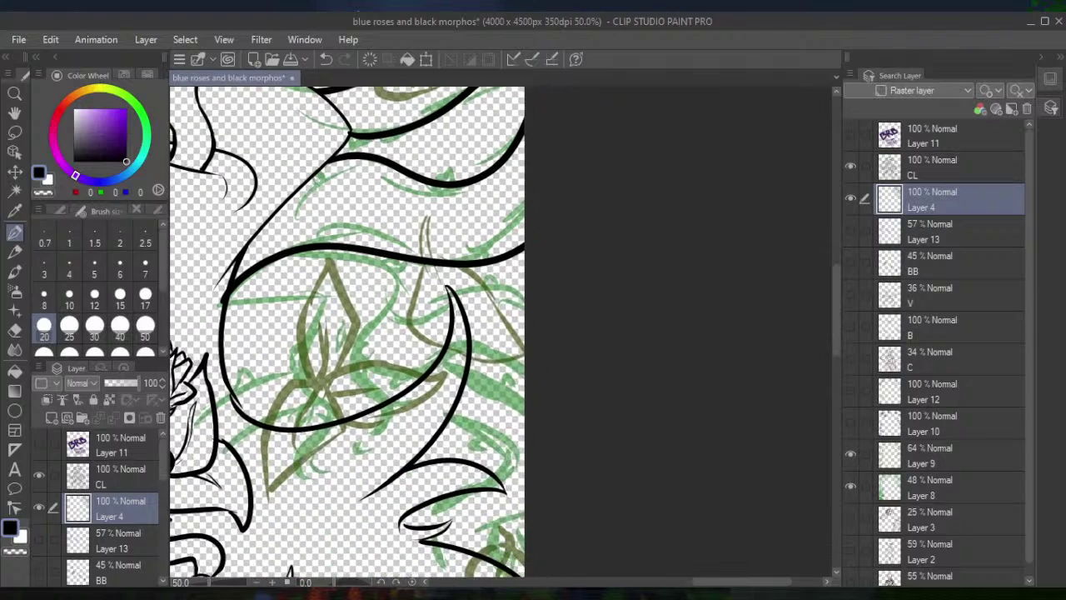
Ink the vine's lower edge across the lower flower sketch to the canvas border and the S-shaped curve through the pointed curls below it
key(ctrl+minus)
drag(533, 333, 530, 249)
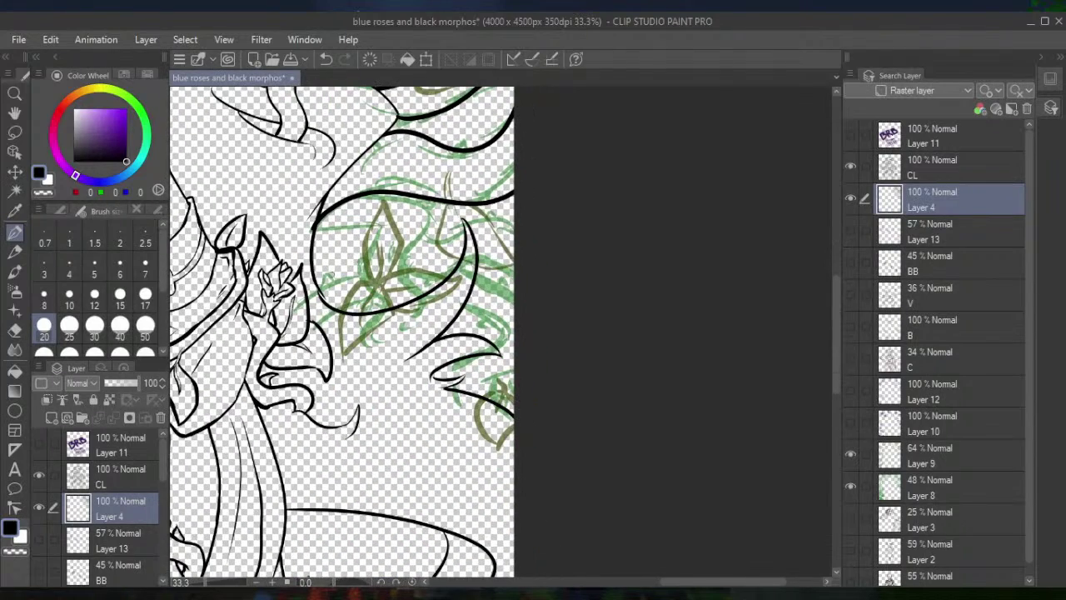
drag(313, 288, 546, 350)
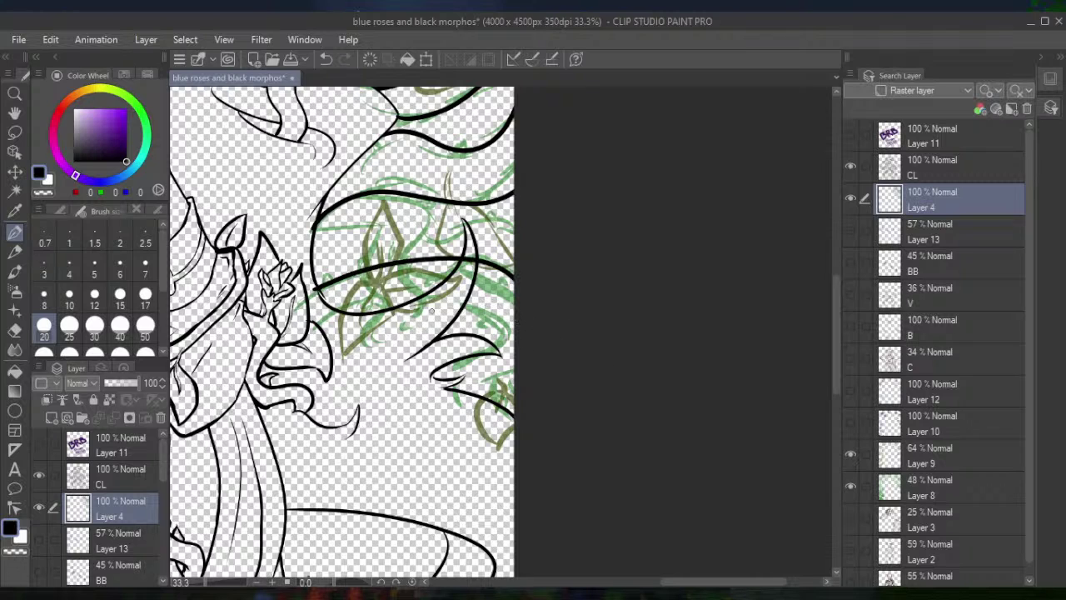
mouse_move(435, 316)
mouse_down()
mouse_move(506, 335)
mouse_move(434, 410)
mouse_up()
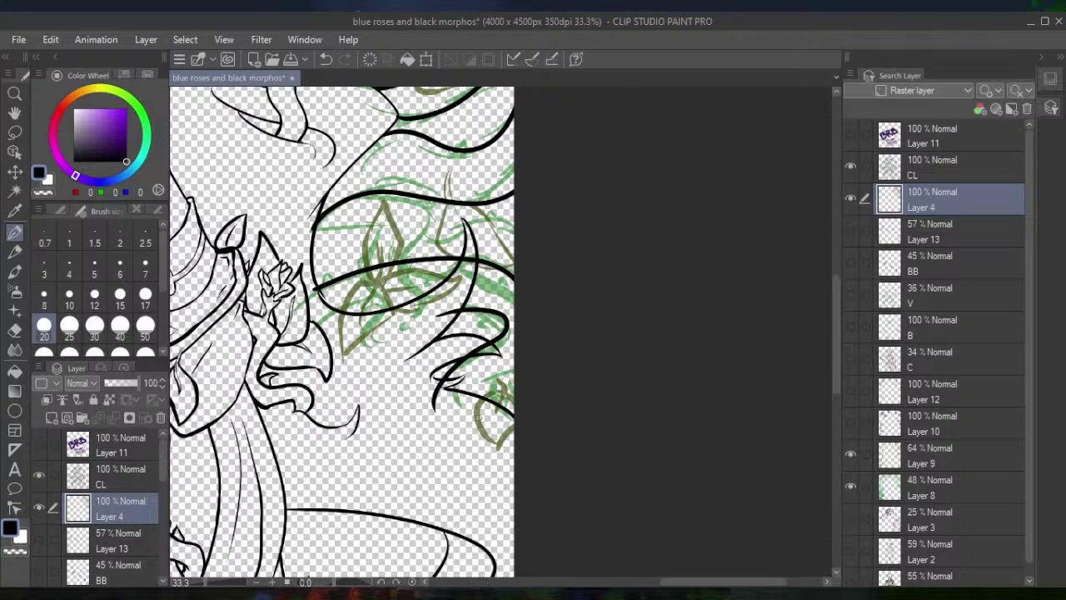
Redo the curve through the pointed curls more steeply, ink a short curve at the canvas border beside it, and erase the overhang
key(ctrl+z)
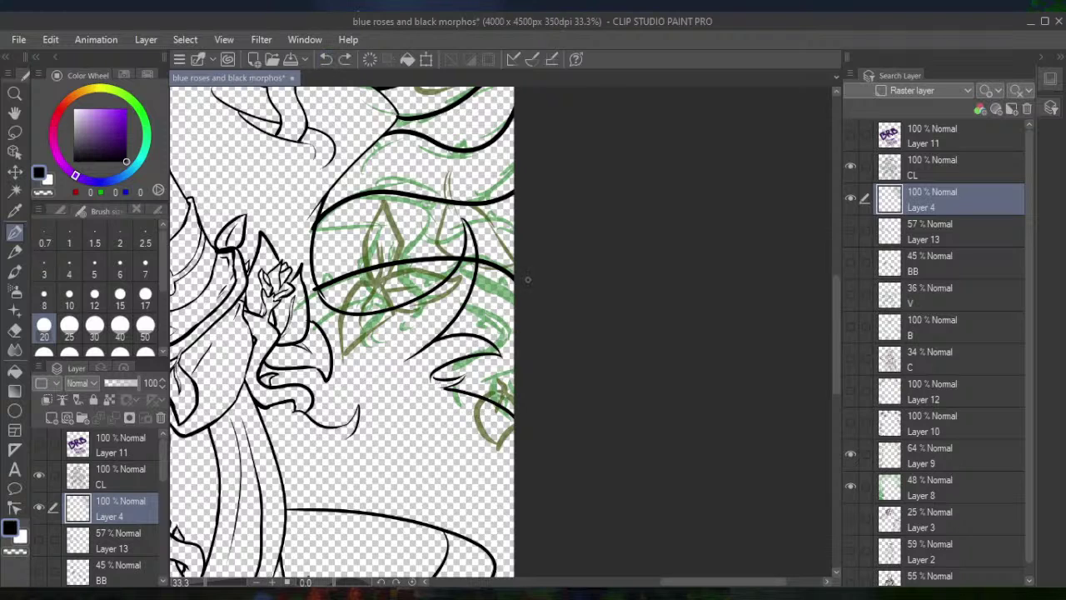
mouse_move(446, 308)
mouse_down()
mouse_move(491, 335)
mouse_move(503, 405)
mouse_up()
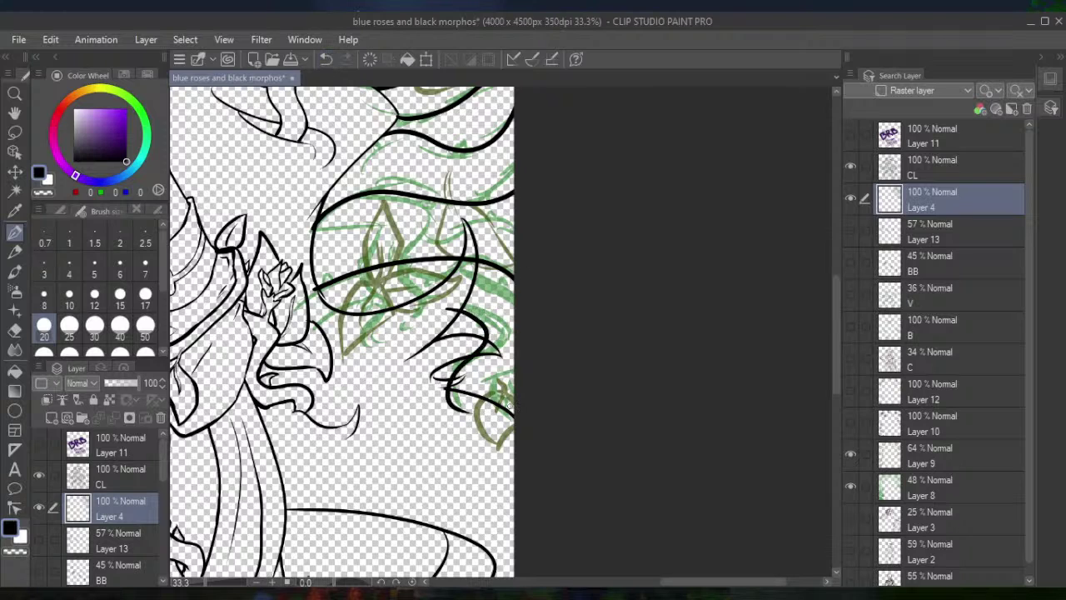
drag(519, 369, 533, 421)
click(91, 335)
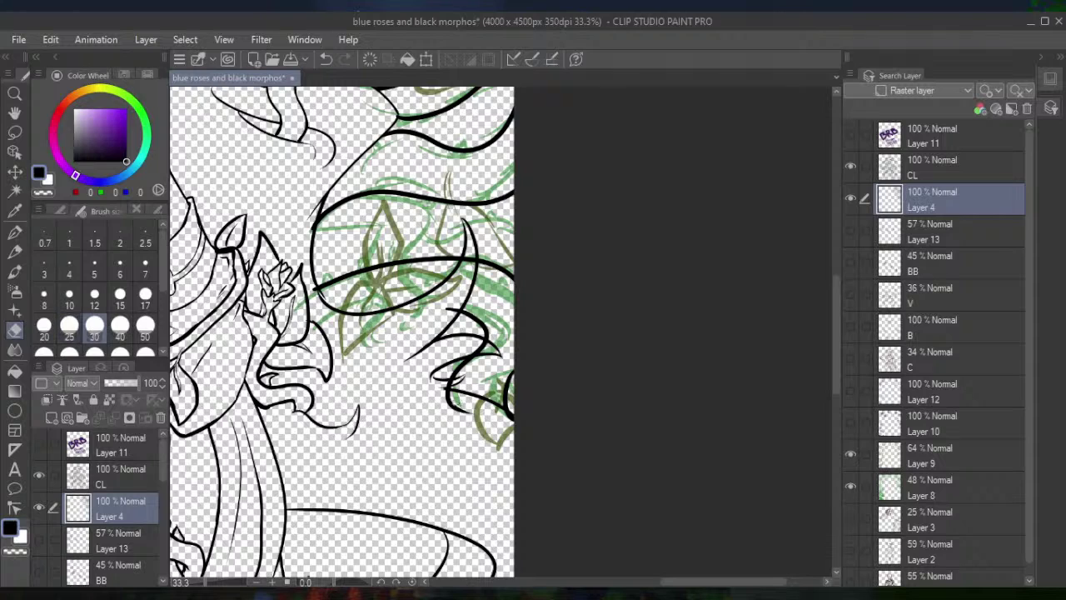
drag(459, 403, 443, 402)
scroll(464, 298, up, 3)
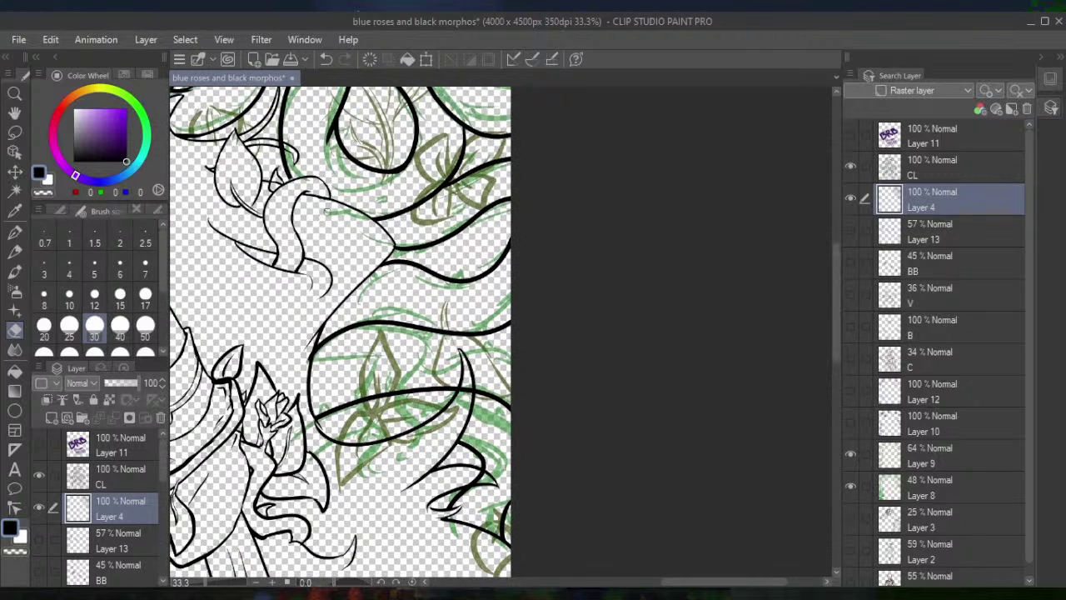
Ink the two short hooked vine edges around the lower flower sketch's upper petal and erase the spur outside the vine
click(15, 232)
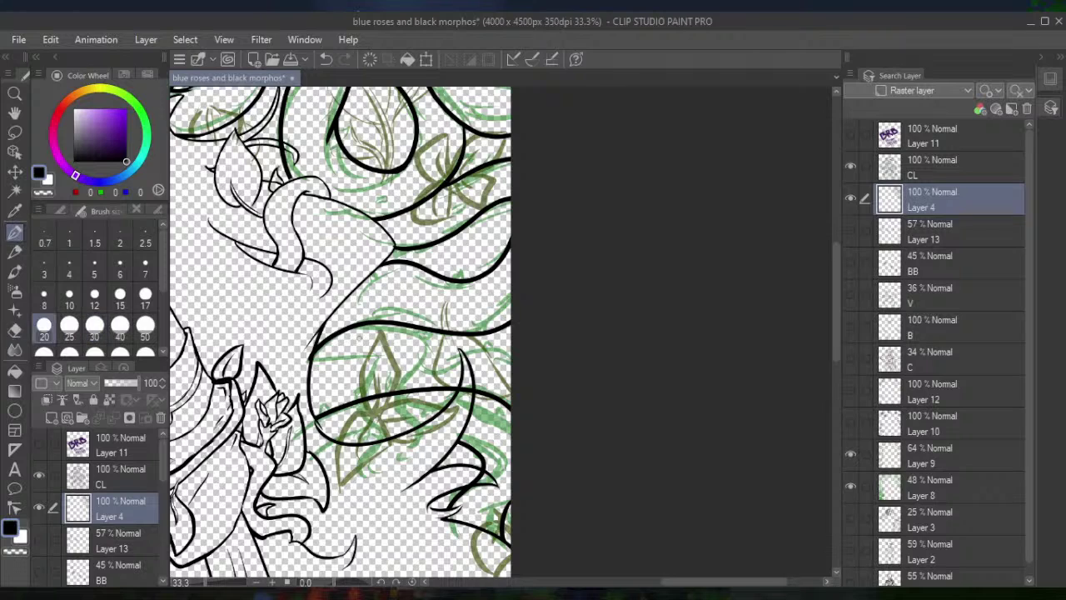
mouse_move(310, 360)
mouse_down()
mouse_move(371, 367)
mouse_move(360, 406)
mouse_up()
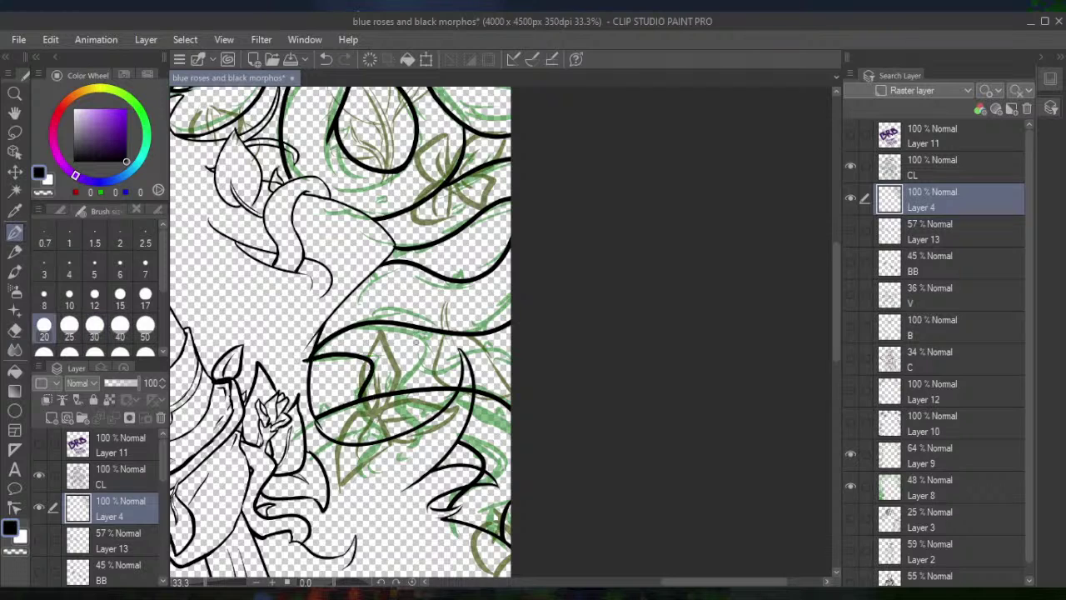
mouse_move(399, 326)
mouse_down()
mouse_move(428, 348)
mouse_move(414, 391)
mouse_up()
drag(435, 408, 508, 432)
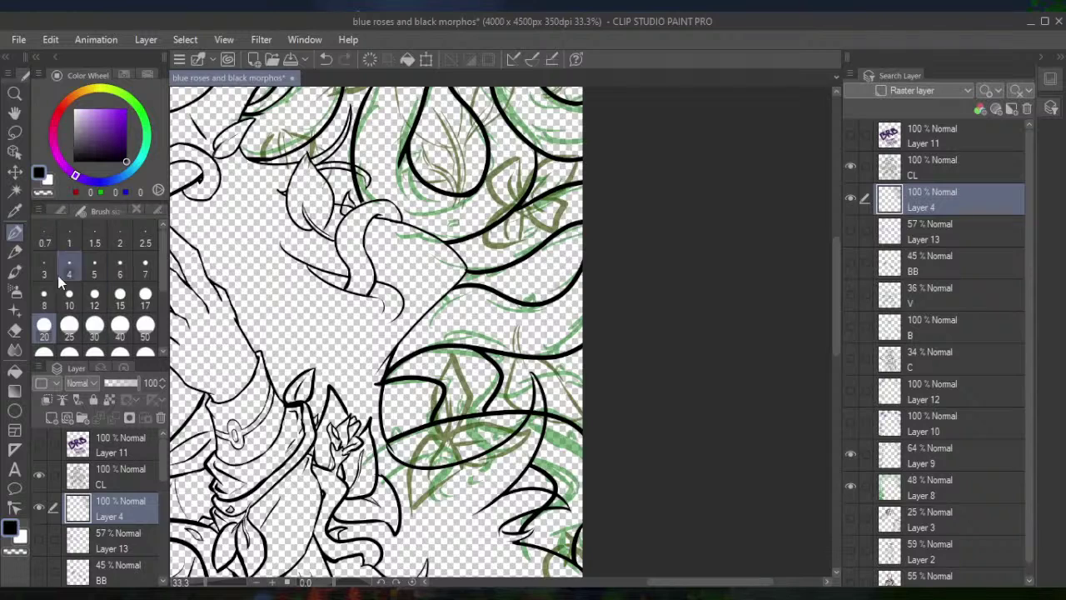
click(15, 329)
click(94, 325)
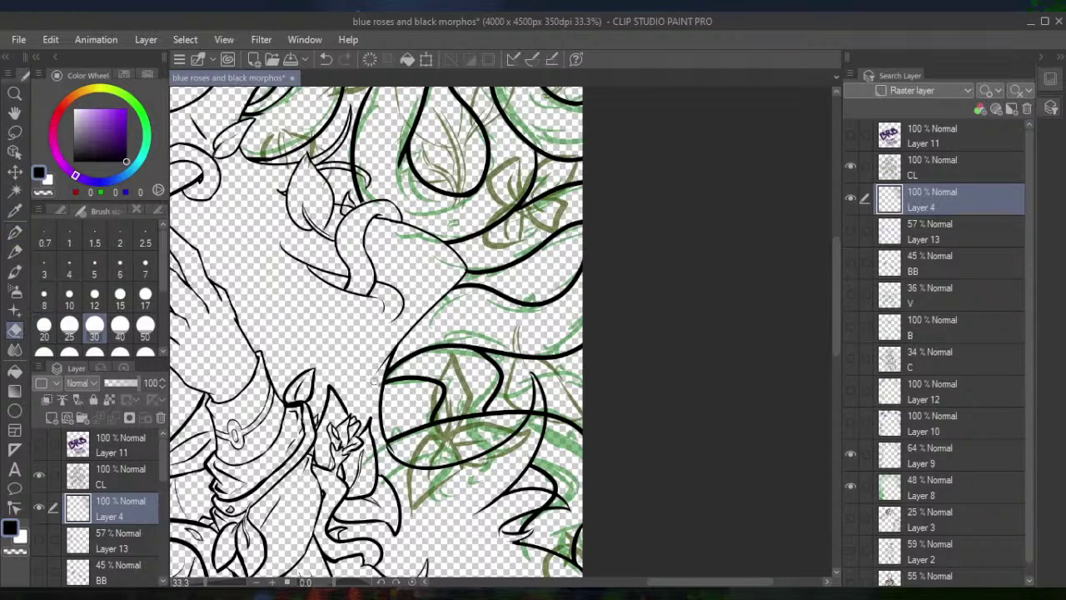
click(20, 233)
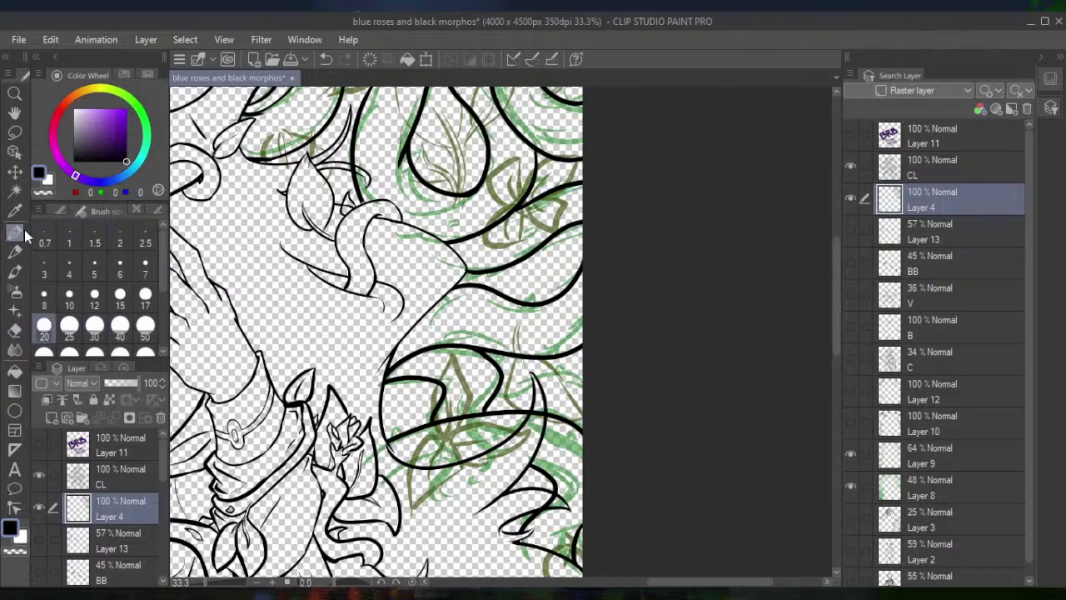
Ink the vine edge curving from the canvas top to the hair beside the already inked vines, redoing the stroke twice
scroll(492, 323, down, 5)
drag(491, 322, 568, 244)
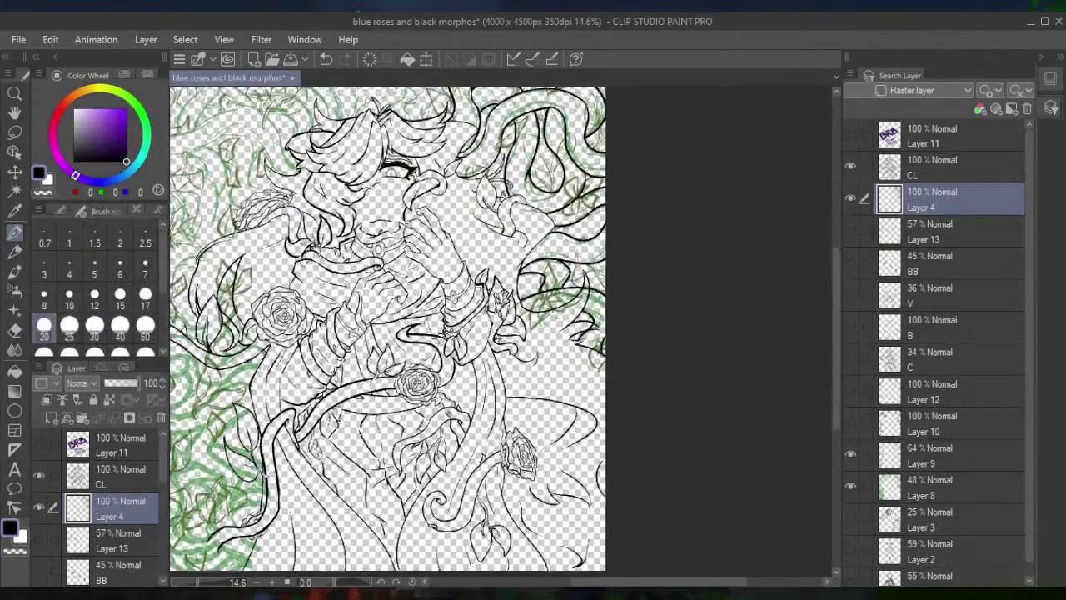
drag(420, 95, 450, 219)
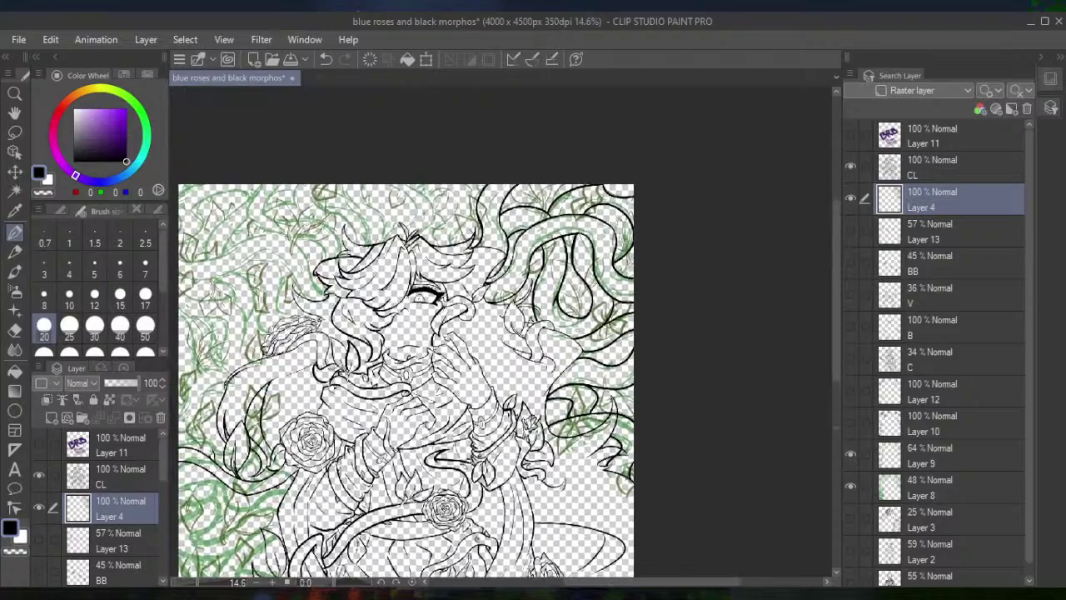
scroll(450, 218, up, 5)
scroll(499, 358, up, 3)
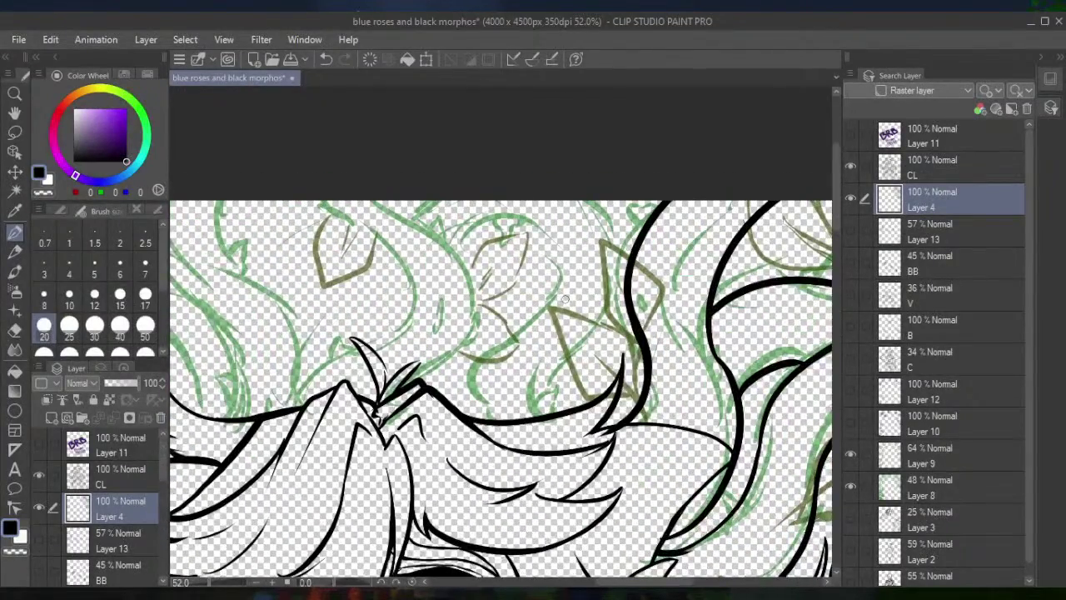
mouse_move(586, 200)
mouse_down()
mouse_move(618, 240)
mouse_move(580, 401)
mouse_up()
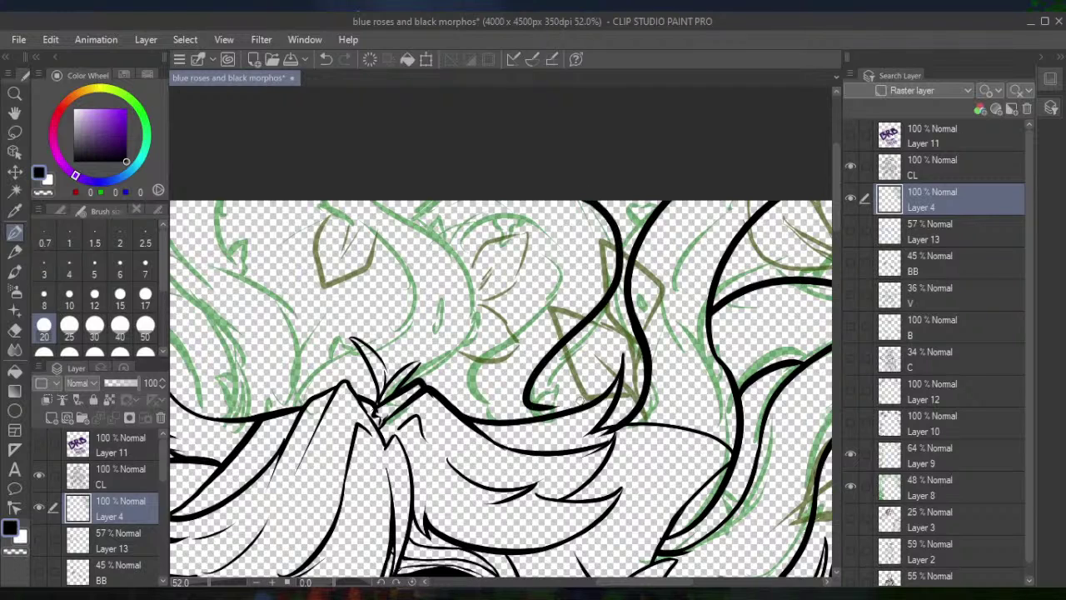
key(ctrl+z)
mouse_move(580, 202)
mouse_down()
mouse_move(600, 283)
mouse_move(560, 426)
mouse_up()
click(326, 58)
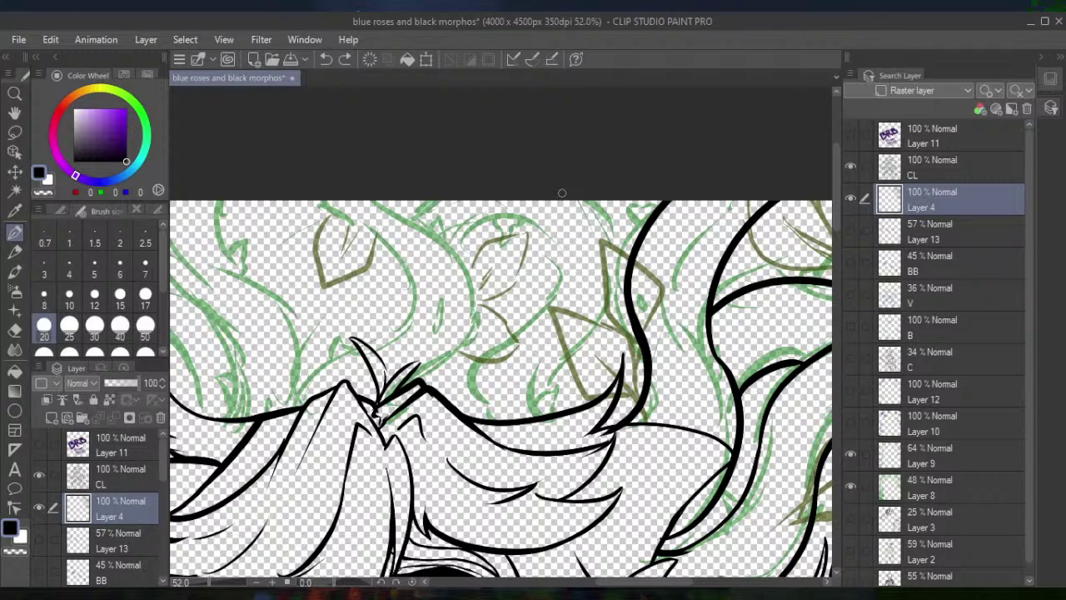
drag(593, 202, 540, 439)
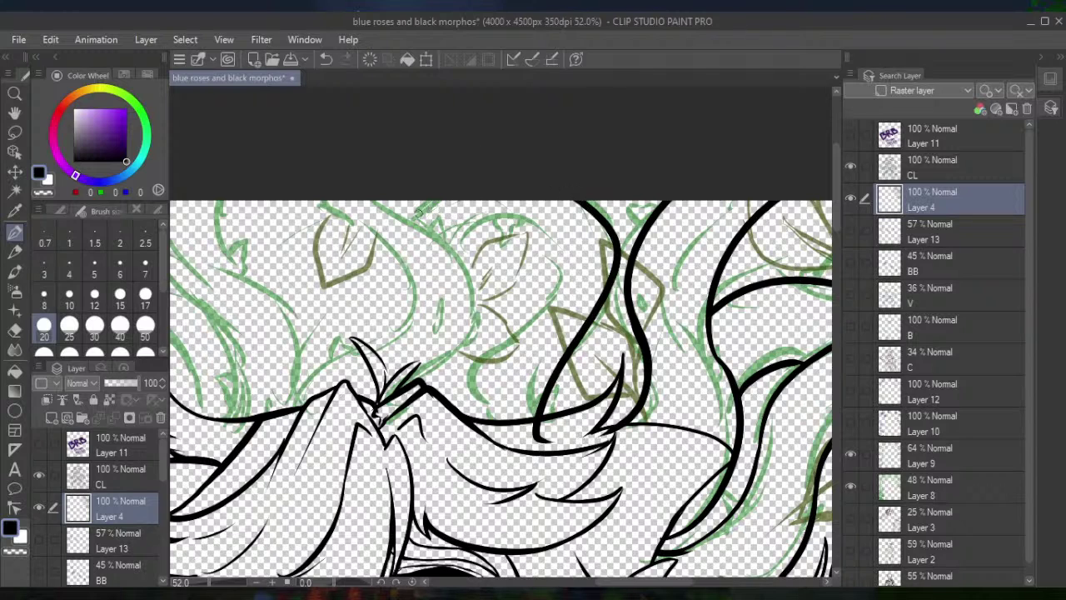
Ink the looped vine edge above the hair, the short curve at the canvas top, and both edges of the vine behind the hair tuft
drag(407, 218, 439, 210)
mouse_move(456, 248)
mouse_down()
mouse_move(541, 273)
mouse_move(520, 441)
mouse_up()
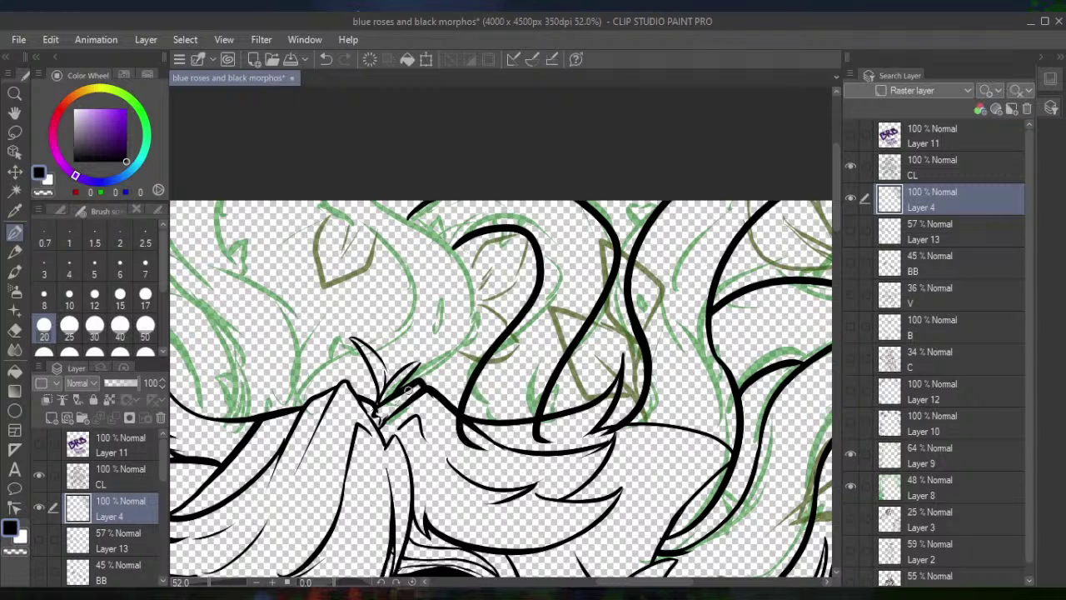
mouse_move(408, 389)
mouse_down()
mouse_move(445, 233)
mouse_move(350, 202)
mouse_up()
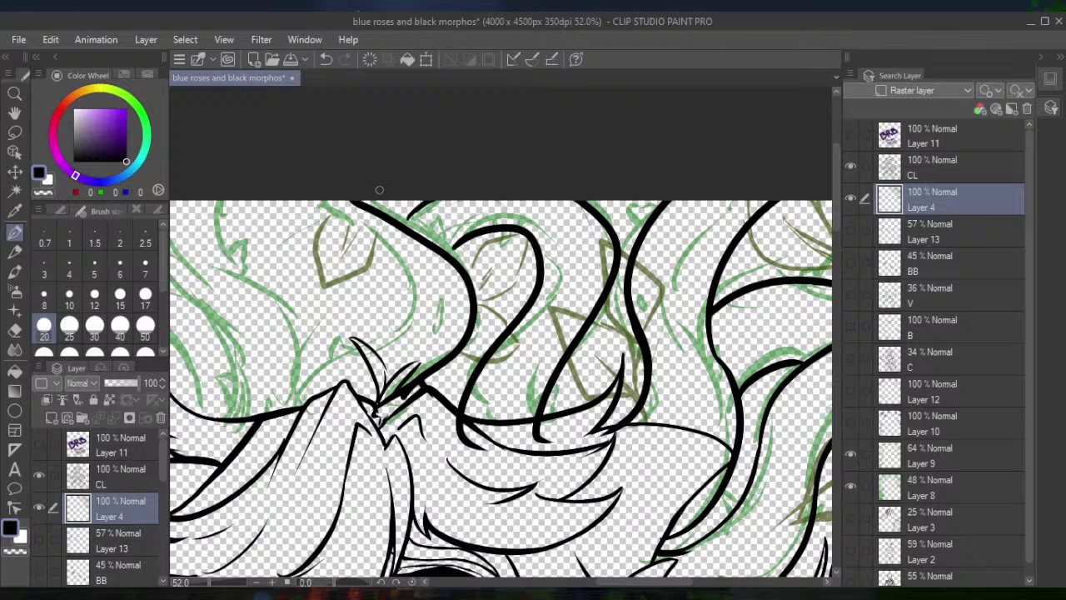
click(326, 60)
mouse_move(403, 396)
mouse_down()
mouse_move(474, 312)
mouse_move(385, 185)
mouse_up()
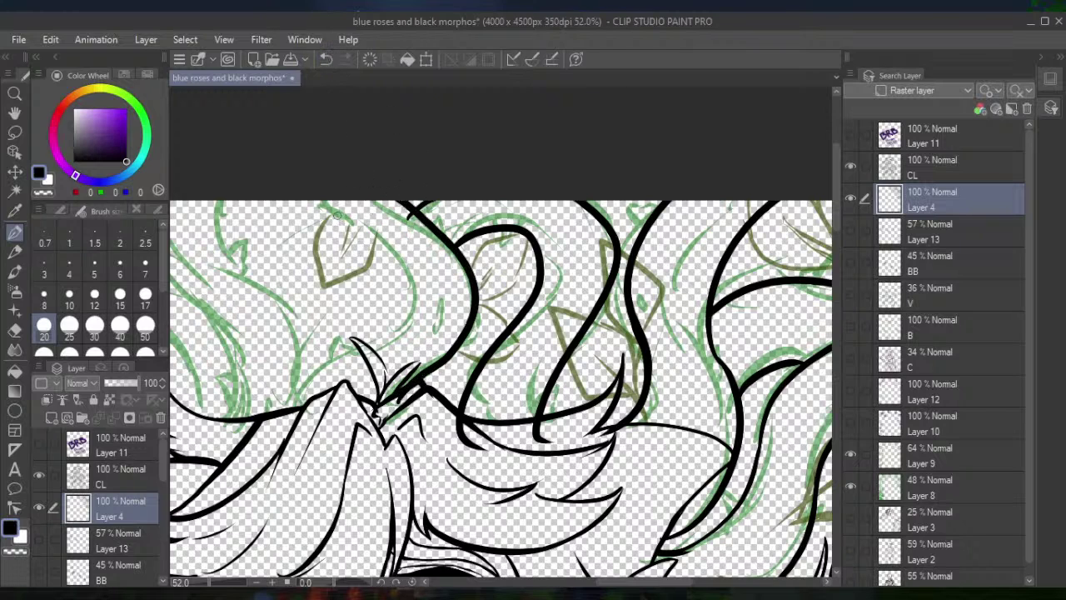
mouse_move(308, 199)
mouse_down()
mouse_move(353, 336)
mouse_move(284, 435)
mouse_up()
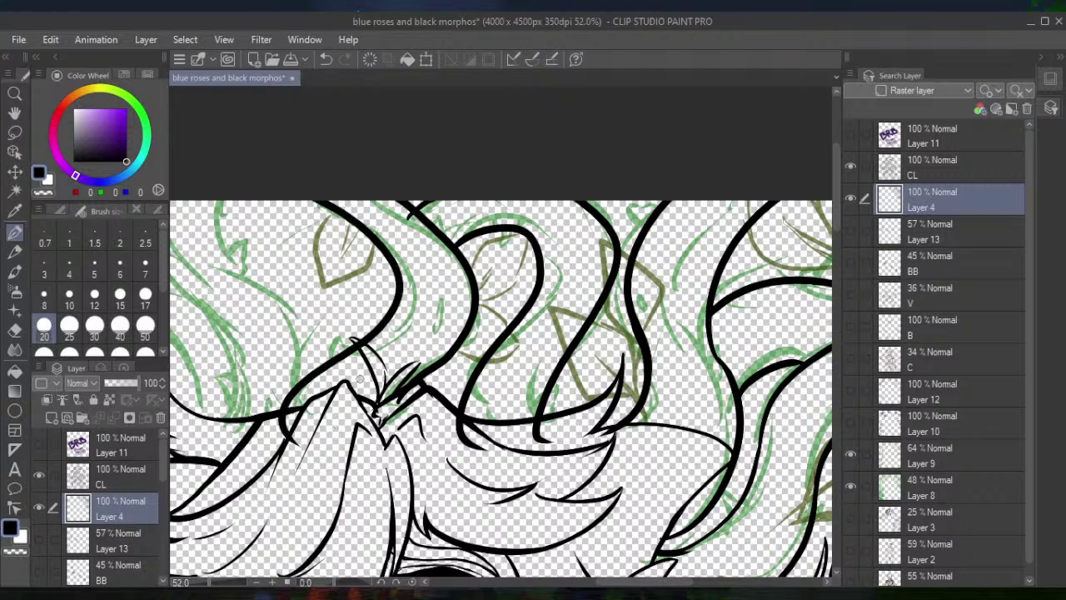
Erase the vine line ends overlapping the hair outline and the stray ink beside the small leaf with a size 30 eraser
click(15, 329)
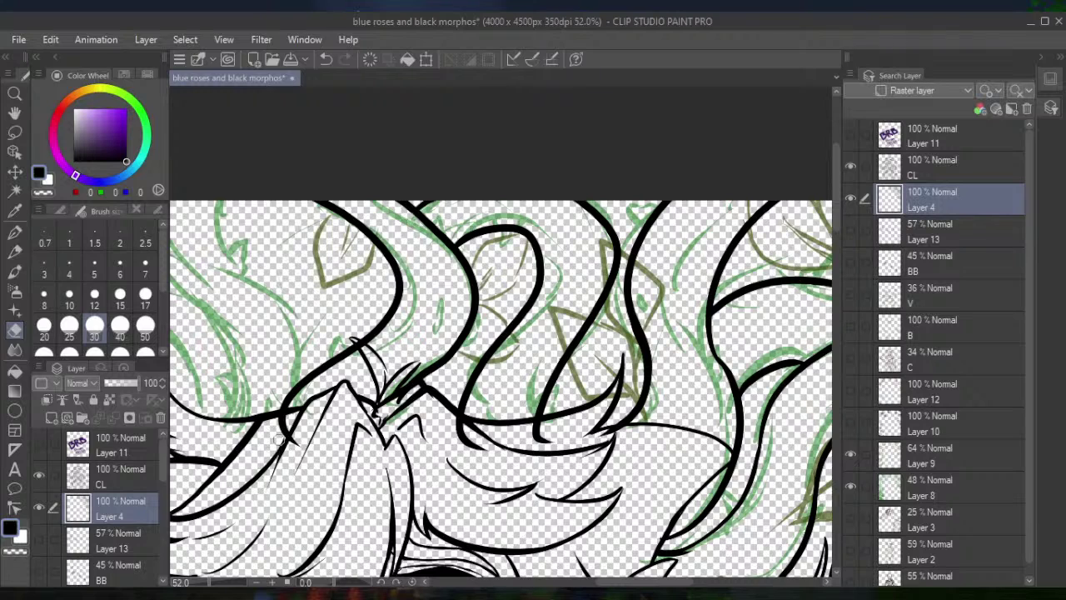
drag(286, 456, 289, 421)
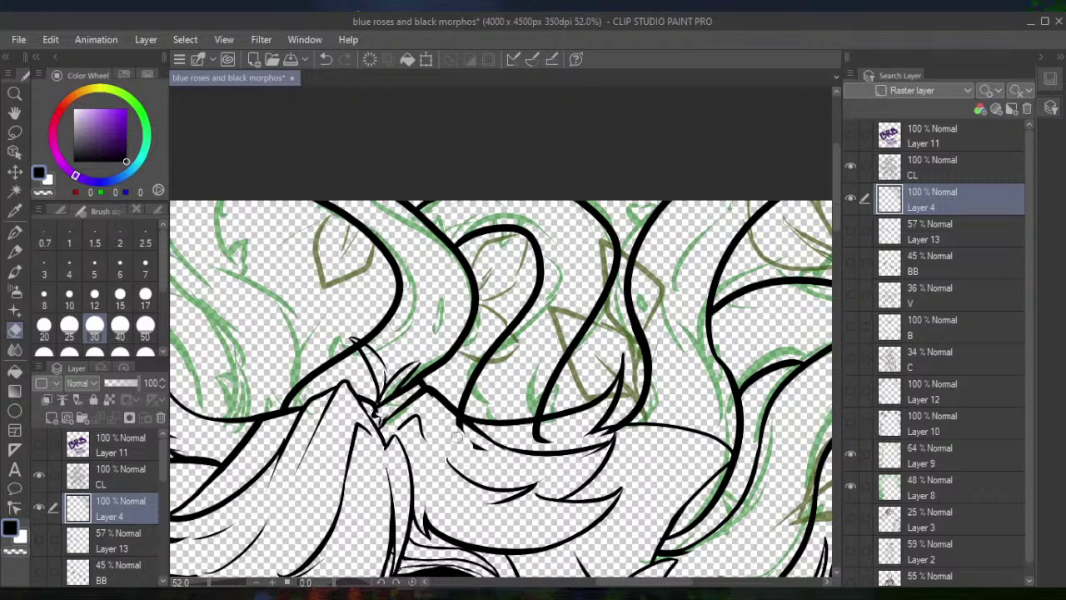
mouse_move(461, 431)
mouse_down()
mouse_move(524, 446)
mouse_move(563, 435)
mouse_move(536, 439)
mouse_move(551, 423)
mouse_up()
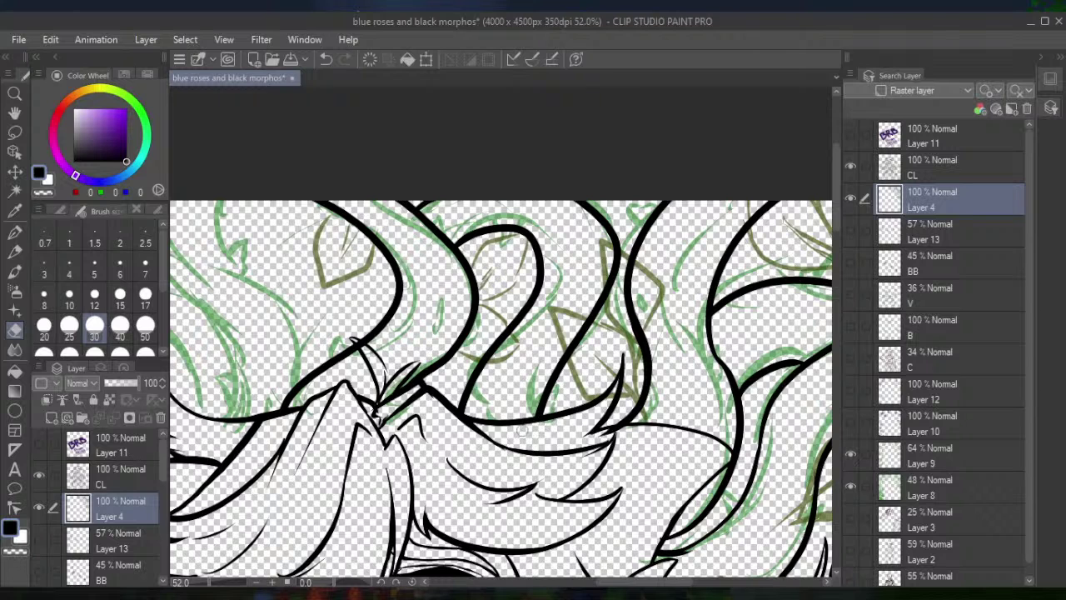
drag(620, 436, 609, 437)
drag(658, 419, 485, 276)
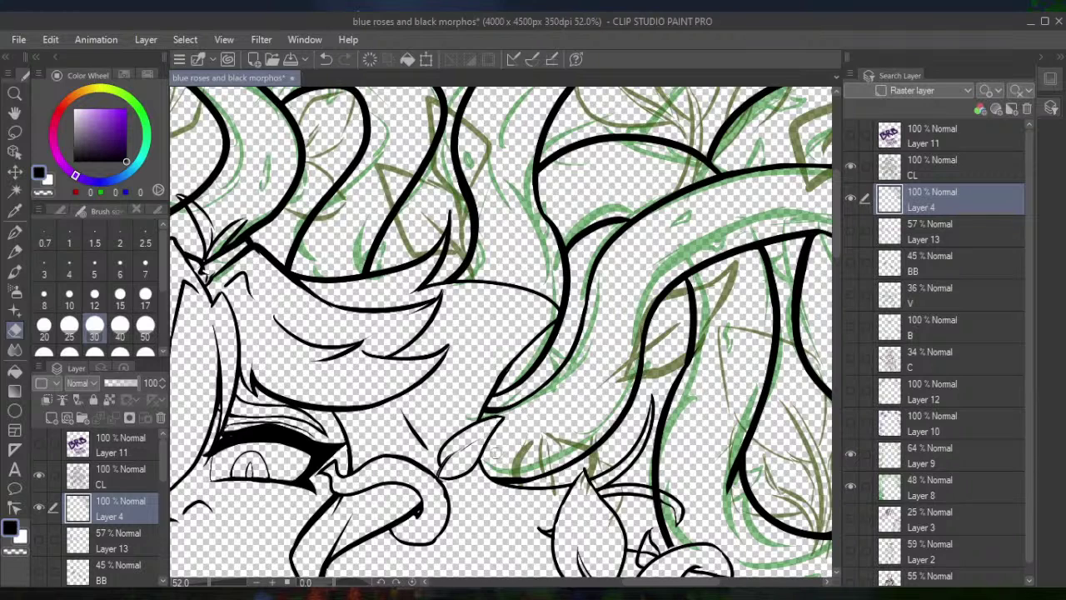
drag(486, 472, 528, 466)
key(p)
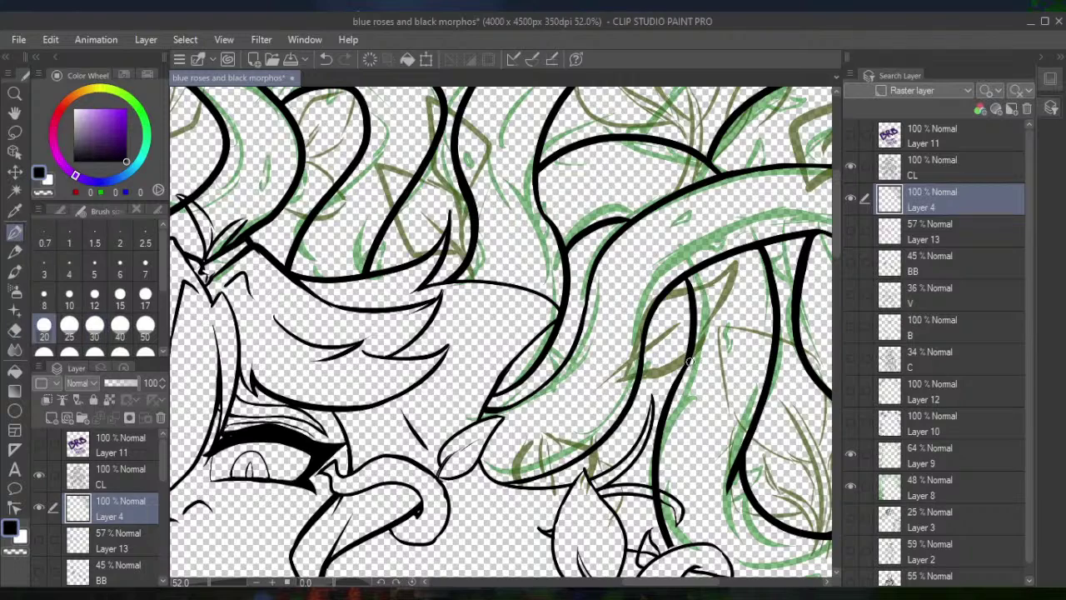
Ink the S-shaped vine edge from the hair parting up to the canvas top, beside the vine behind the tuft
scroll(450, 364, down, 4)
drag(381, 380, 523, 440)
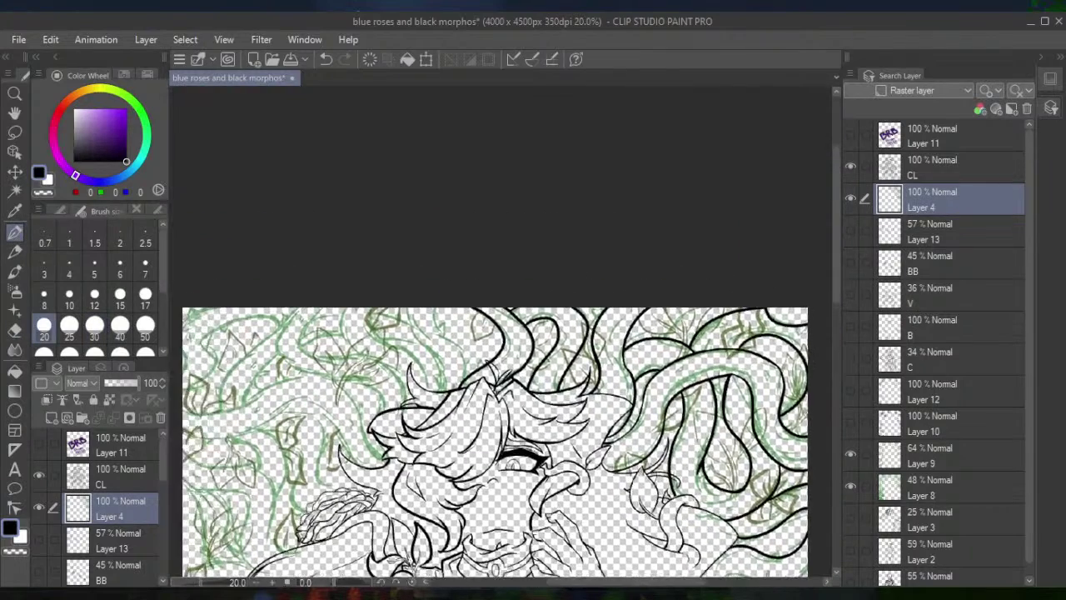
scroll(690, 360, up, 4)
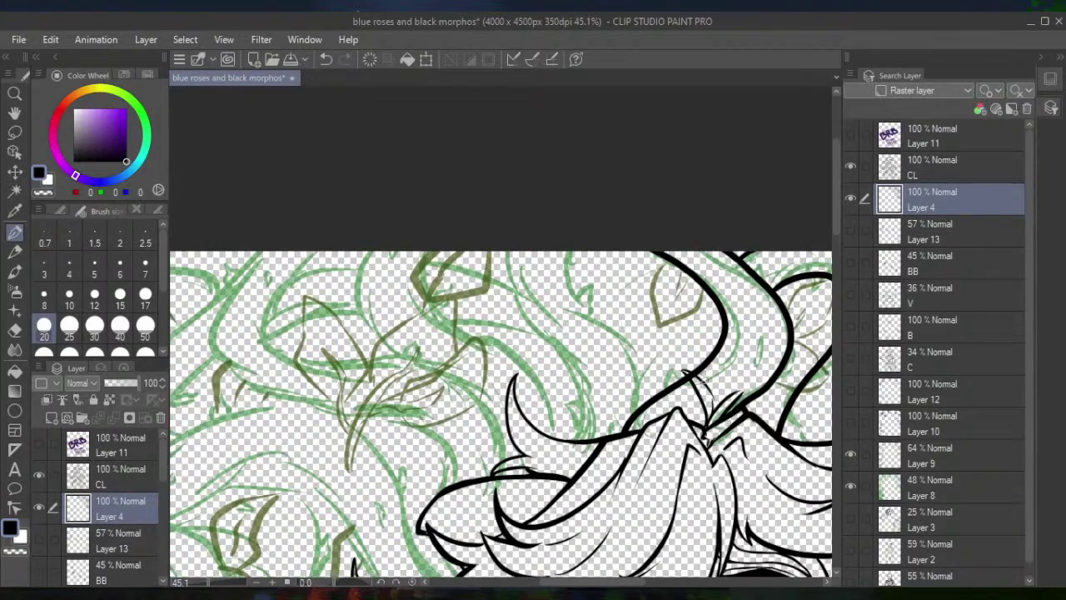
mouse_move(634, 414)
mouse_down()
mouse_move(641, 395)
mouse_move(583, 252)
mouse_up()
drag(509, 251, 541, 453)
click(326, 60)
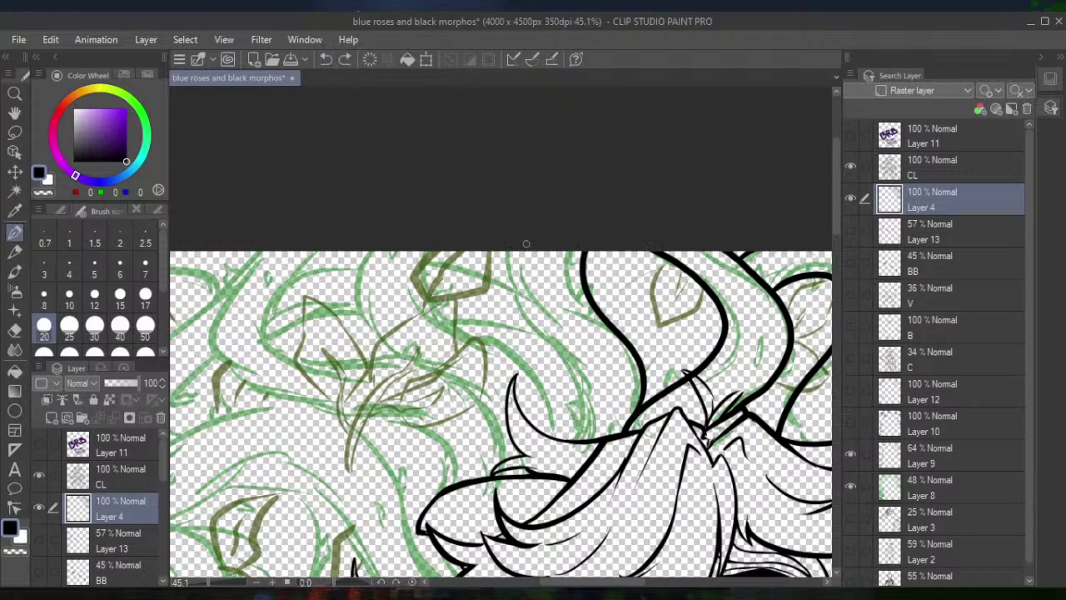
mouse_move(514, 246)
mouse_down()
mouse_move(565, 380)
mouse_move(566, 456)
mouse_up()
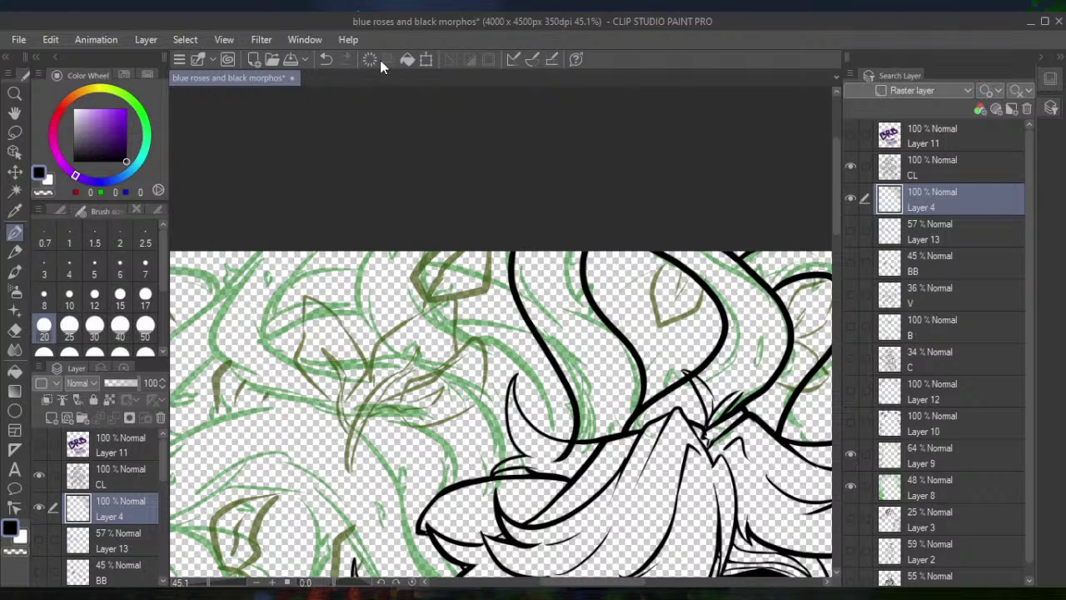
click(325, 60)
mouse_move(514, 248)
mouse_down()
mouse_move(520, 311)
mouse_move(571, 463)
mouse_up()
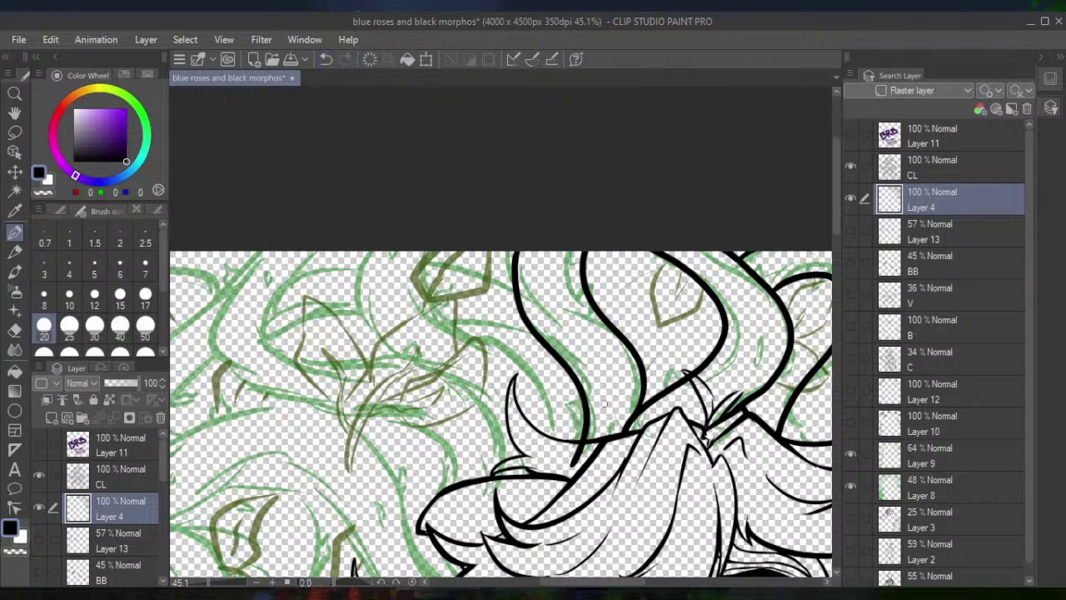
click(325, 60)
mouse_move(511, 251)
mouse_down()
mouse_move(519, 297)
mouse_move(583, 442)
mouse_up()
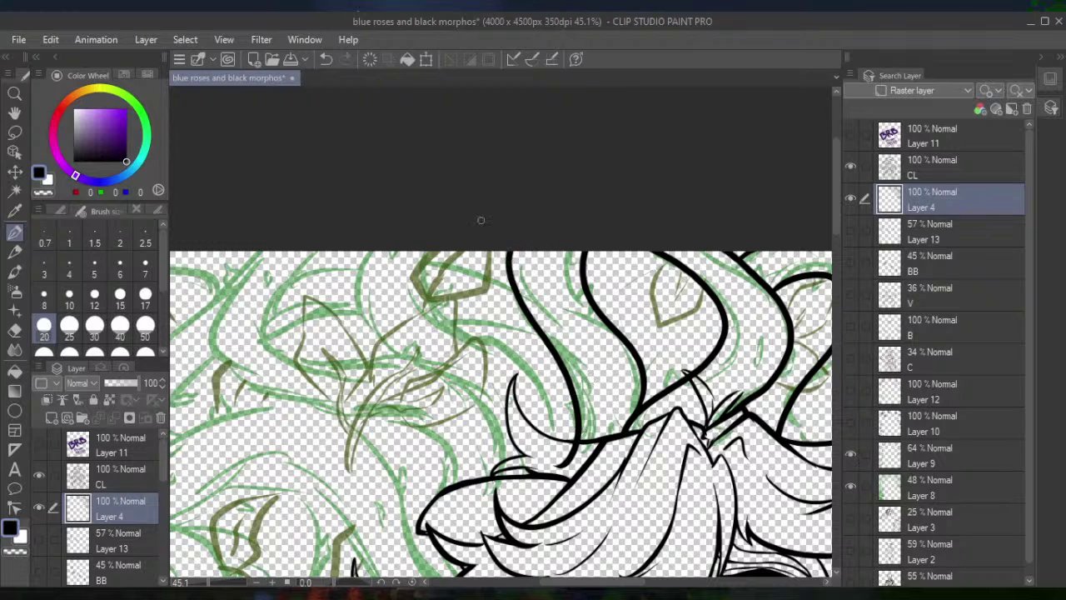
click(325, 60)
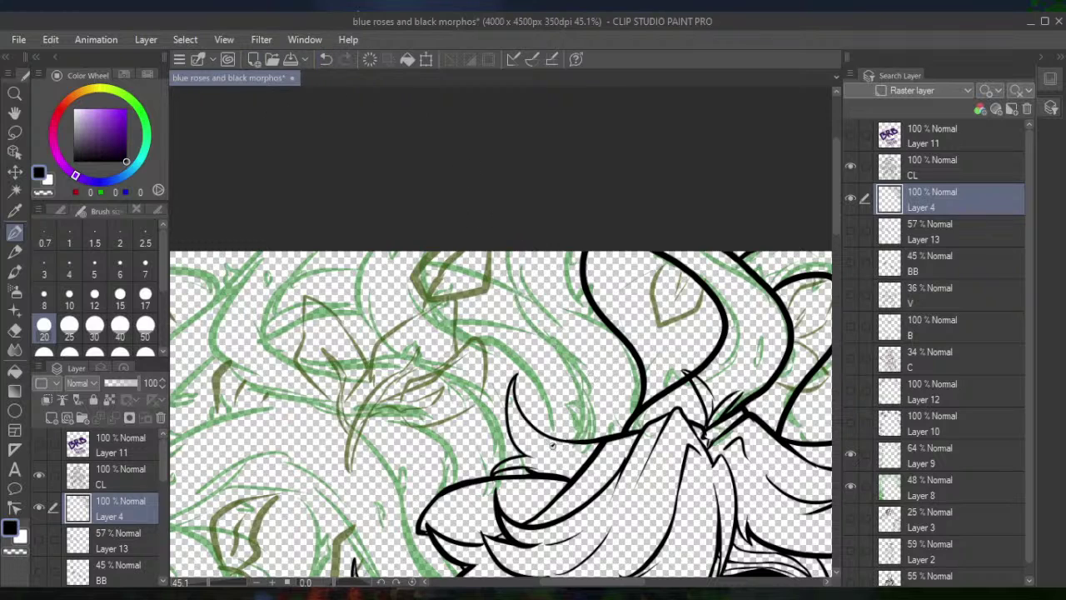
mouse_move(572, 439)
mouse_down()
mouse_move(530, 252)
mouse_move(583, 400)
mouse_up()
click(326, 60)
Ink the next vine edge from the canvas top to the hair and erase its overhang inside the hair with a size 30 eraser
mouse_move(551, 344)
mouse_down()
mouse_move(569, 433)
mouse_move(556, 465)
mouse_up()
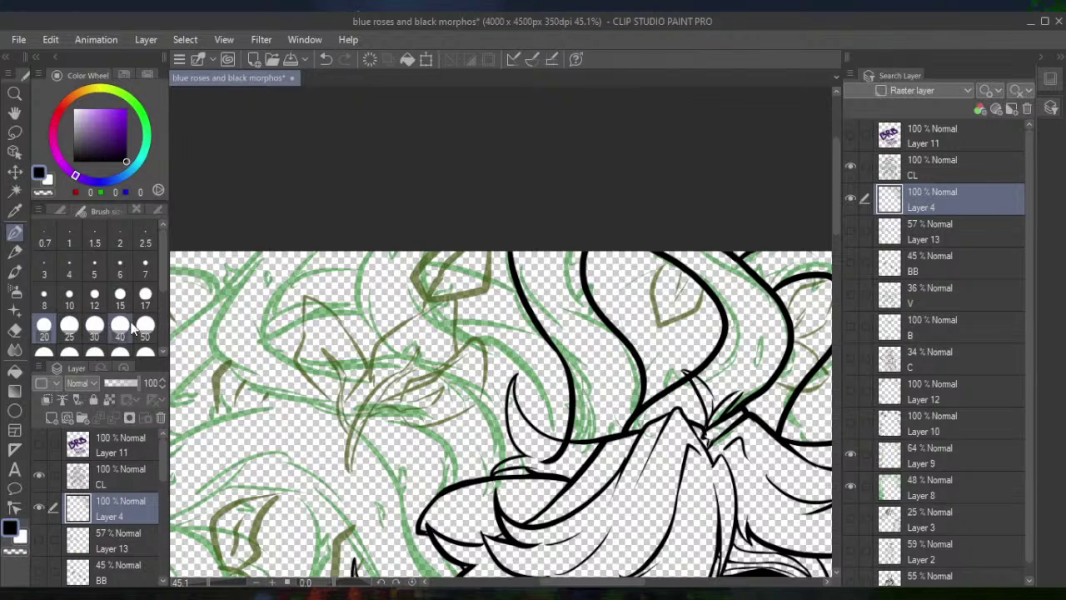
click(14, 329)
click(94, 325)
mouse_move(530, 450)
mouse_down()
mouse_move(570, 466)
mouse_move(579, 450)
mouse_move(558, 445)
mouse_move(620, 443)
mouse_up()
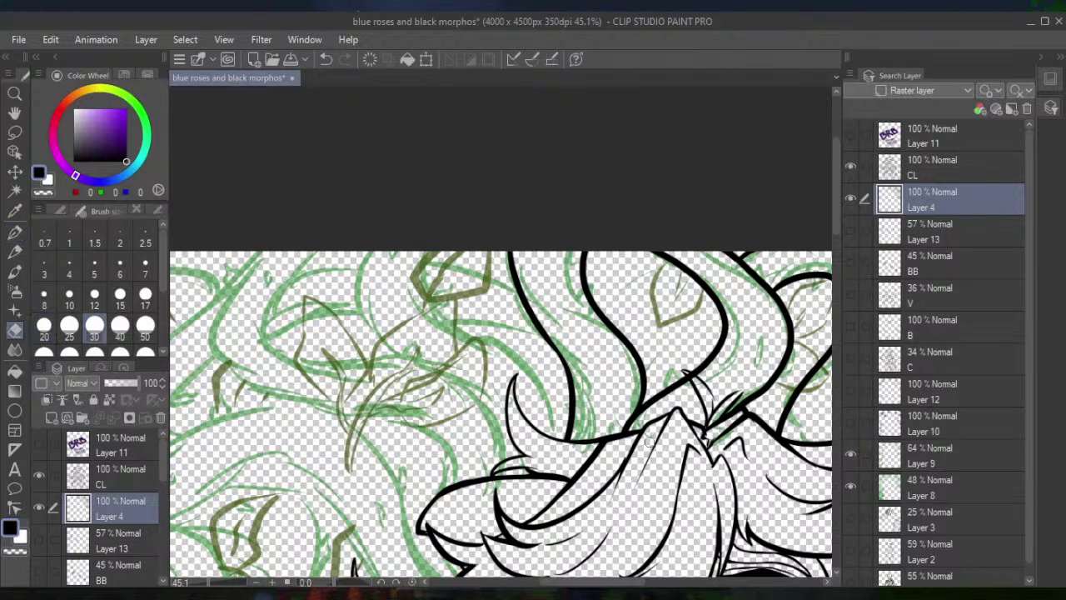
Ink the vine edge from the leaf sketch at the canvas top down to the curved hair strand with the size 20 pen
click(14, 231)
mouse_move(426, 251)
mouse_down()
mouse_move(514, 360)
mouse_move(546, 435)
mouse_up()
drag(539, 399, 547, 439)
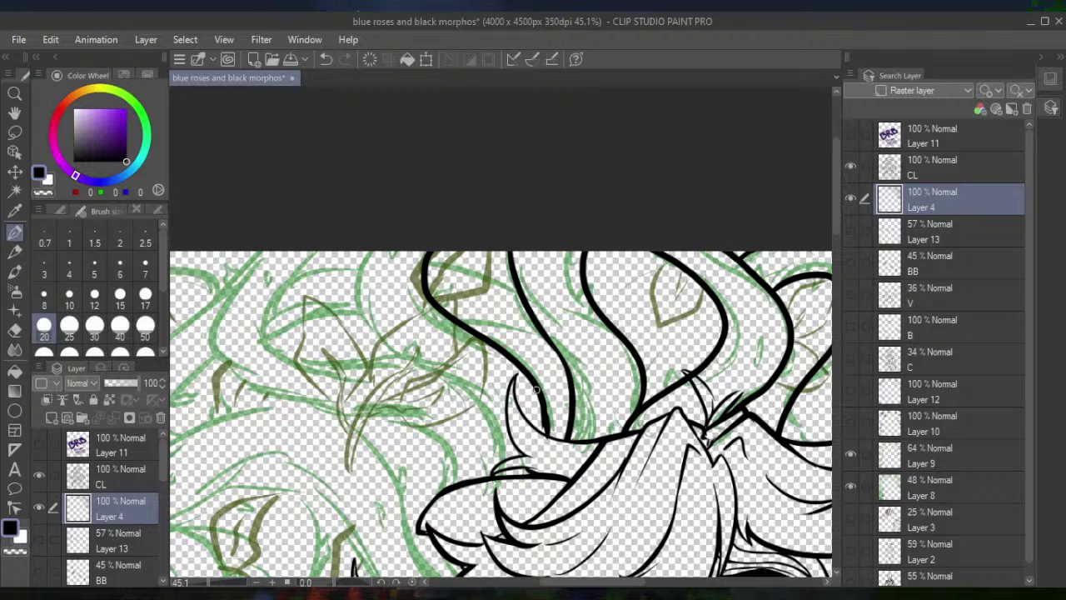
Ink the next vine edge from the canvas top to the hair below the curved strand and erase its overhang inside the hair
drag(536, 389, 547, 432)
mouse_move(381, 257)
mouse_down()
mouse_move(371, 328)
mouse_move(427, 375)
mouse_up()
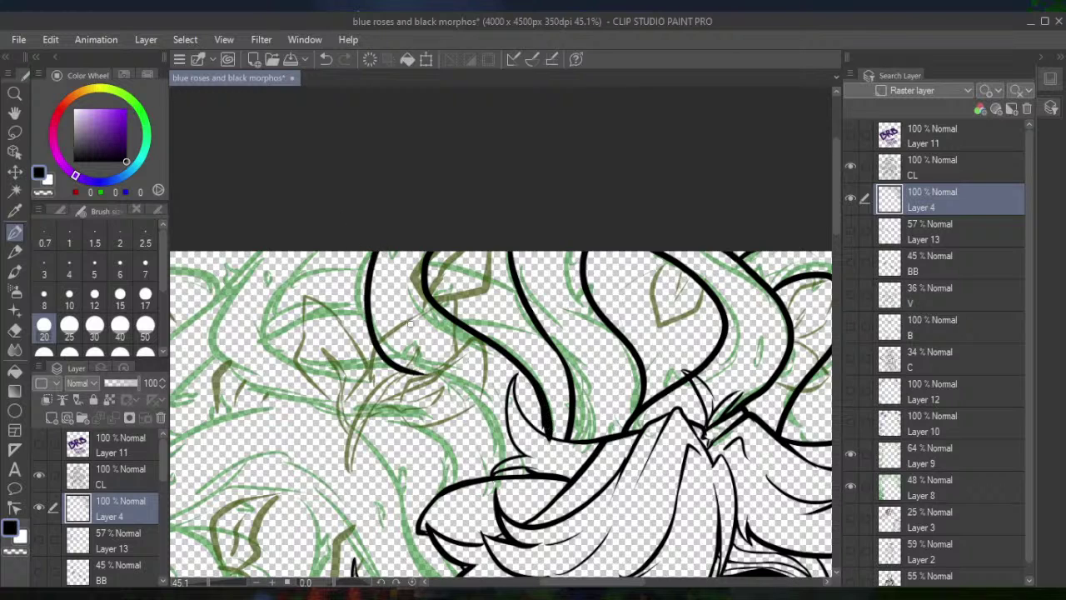
click(328, 59)
mouse_move(367, 252)
mouse_down()
mouse_move(409, 367)
mouse_move(394, 367)
mouse_move(482, 503)
mouse_up()
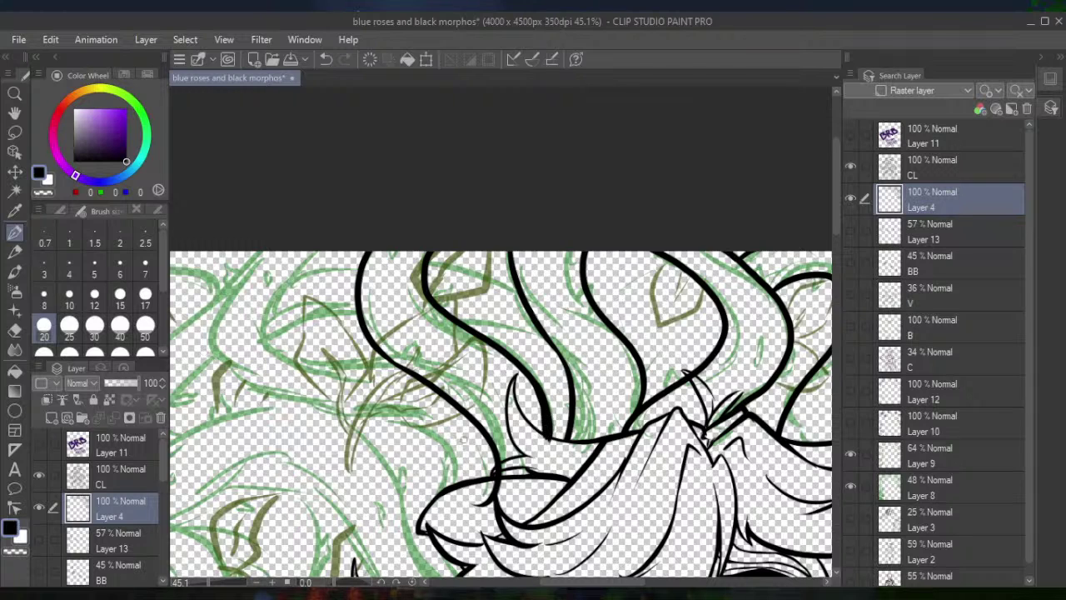
click(14, 329)
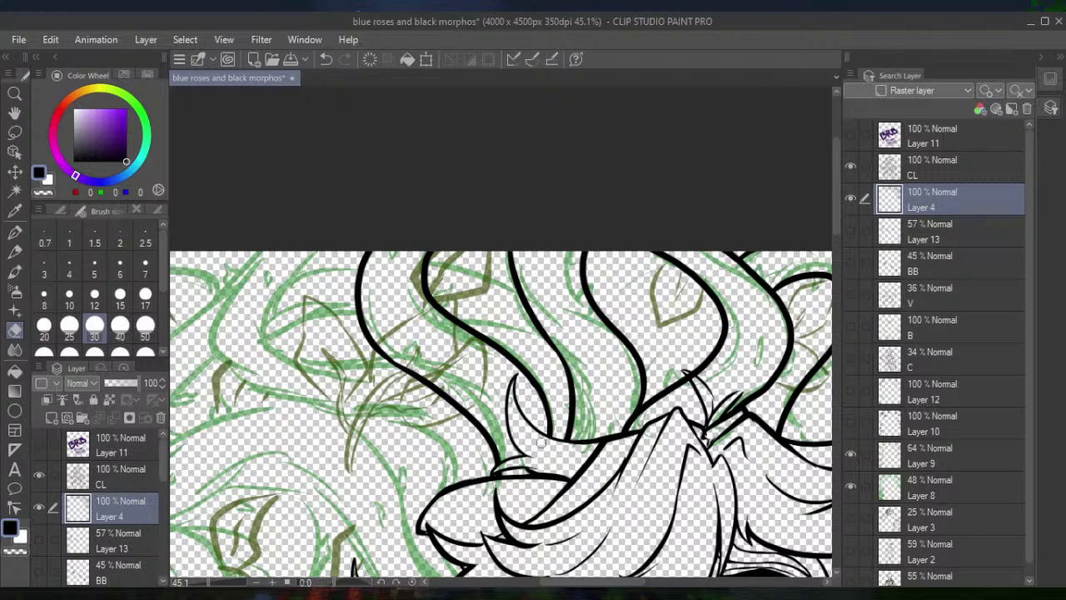
Ink the J-shaped vine edge from the canvas top with the size 20 pen, curving it into the neighbouring vine edge
click(14, 231)
mouse_move(325, 248)
mouse_down()
mouse_move(310, 360)
mouse_move(408, 375)
mouse_up()
key(ctrl+z)
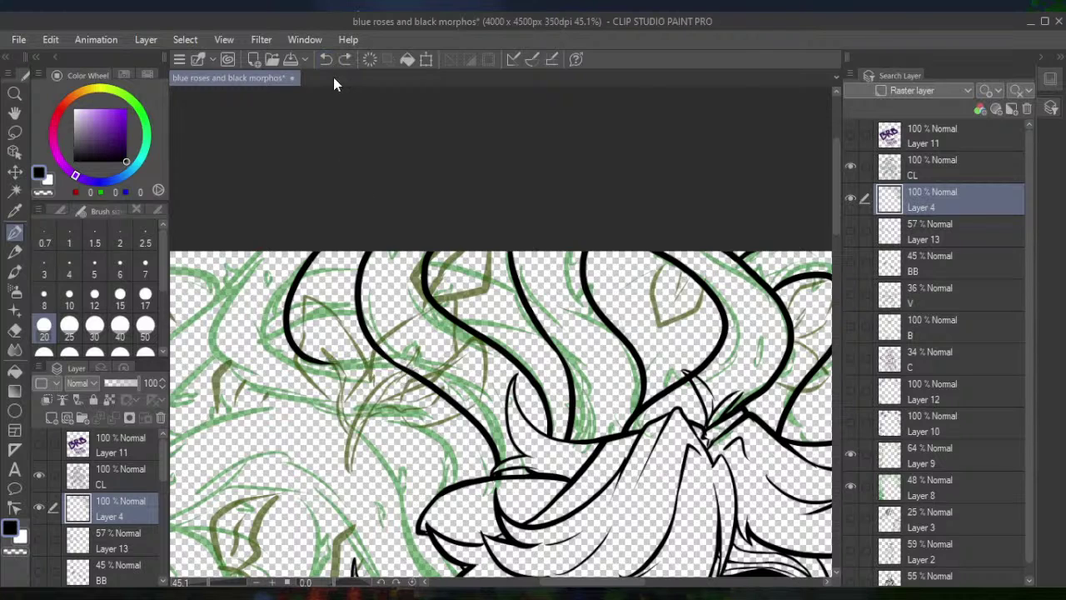
mouse_move(313, 360)
mouse_down()
mouse_move(393, 363)
mouse_move(502, 346)
mouse_up()
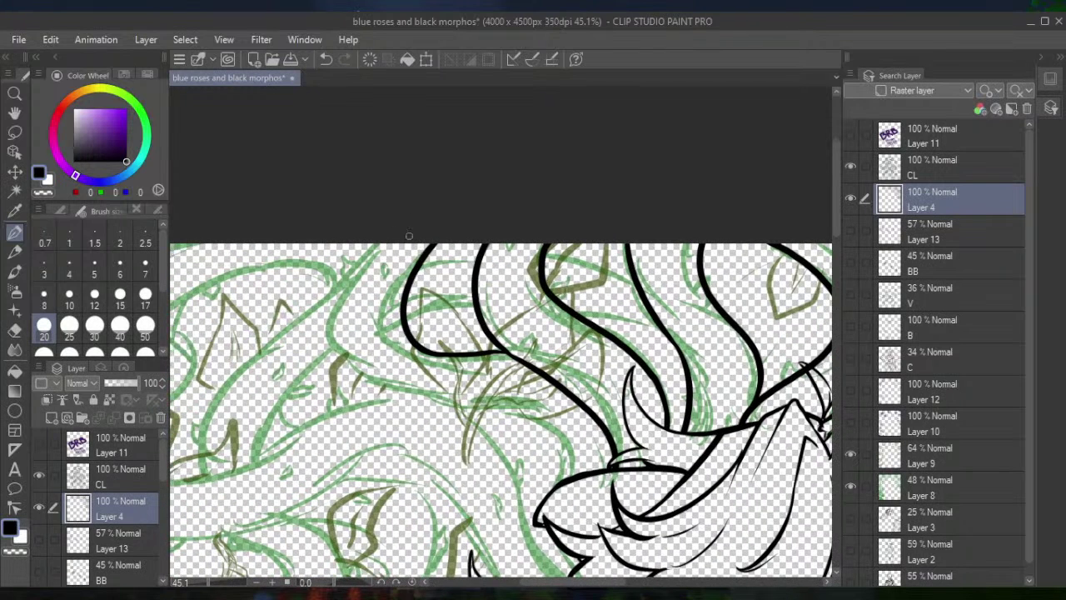
Ink the outer vine edge from the canvas top, around its wide bend beneath the other vines and down to the hair outline
mouse_move(385, 241)
mouse_down()
mouse_move(354, 354)
mouse_move(435, 398)
mouse_move(534, 413)
mouse_up()
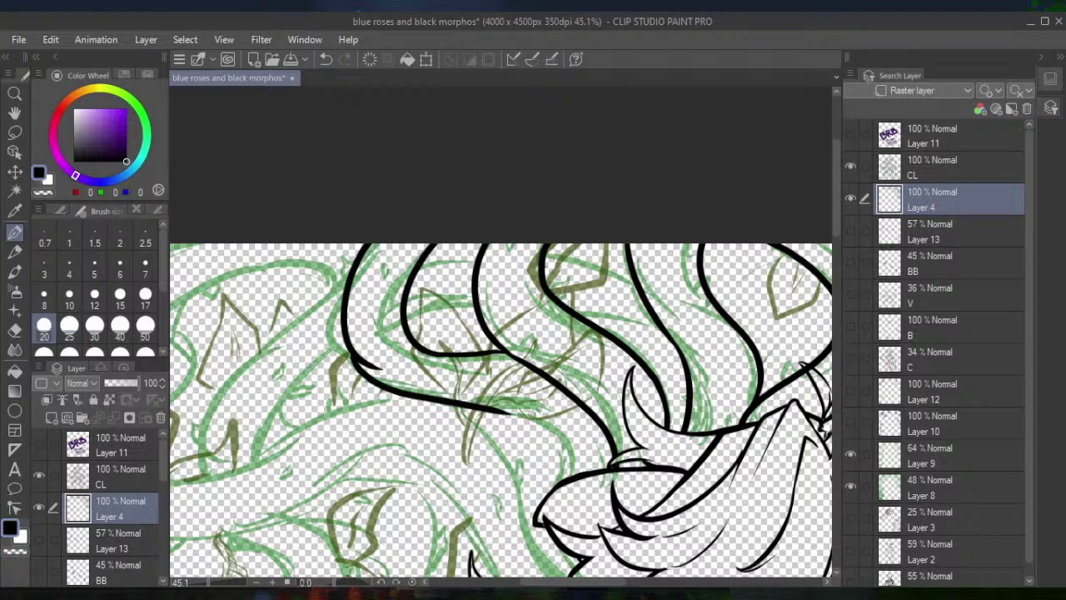
click(326, 59)
drag(344, 314, 518, 391)
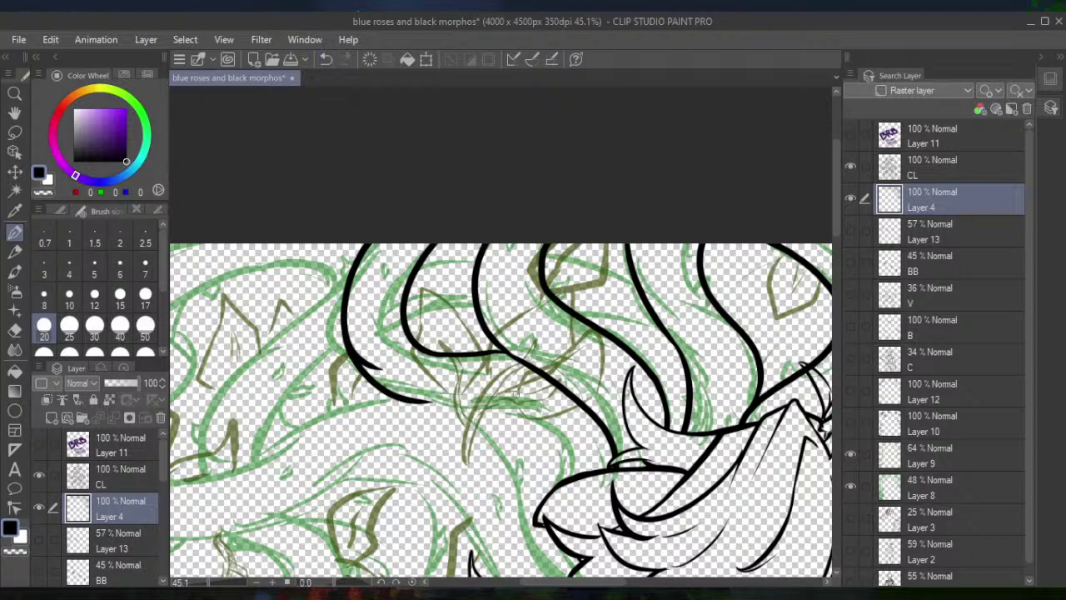
mouse_move(373, 382)
mouse_down()
mouse_move(476, 417)
mouse_move(623, 440)
mouse_up()
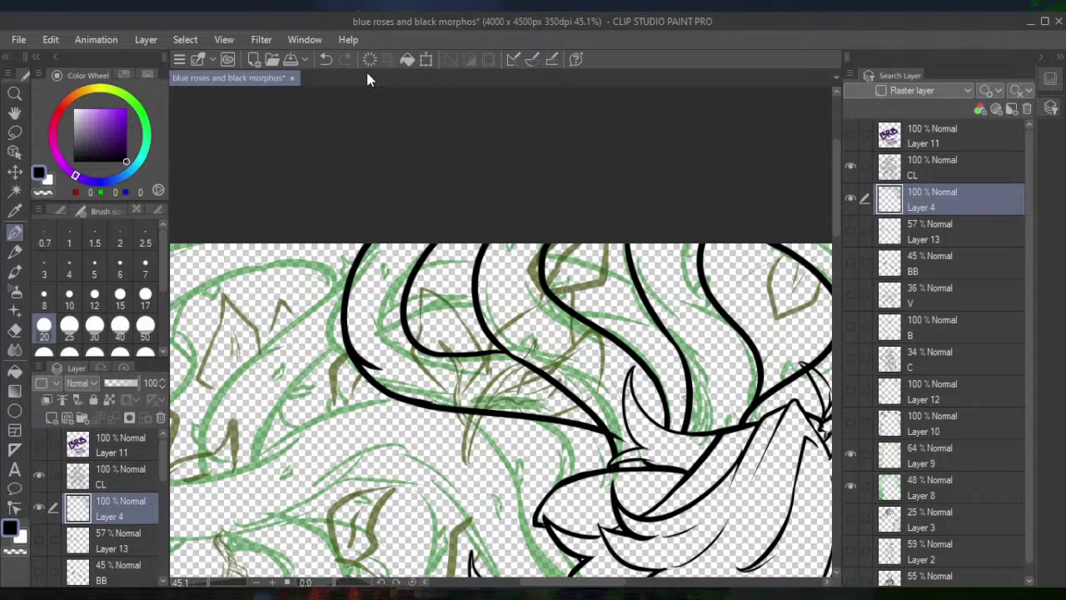
click(326, 60)
mouse_move(381, 377)
mouse_down()
mouse_move(526, 414)
mouse_move(559, 489)
mouse_up()
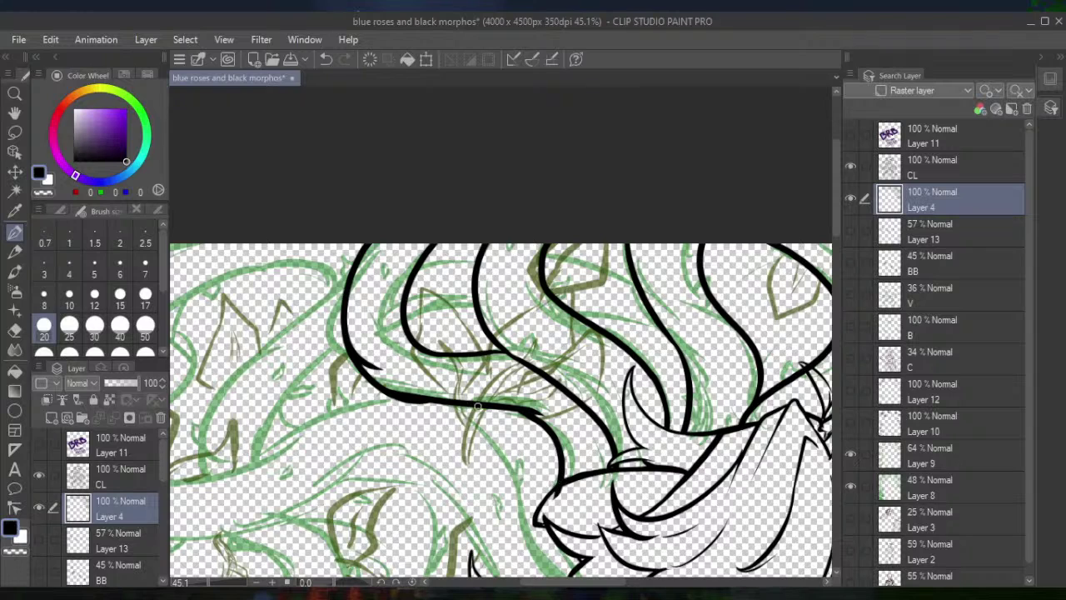
Clean up the outer vine edge by erasing stray stroke ends and thick spots at its bends and hair end with a size 30 eraser
click(22, 329)
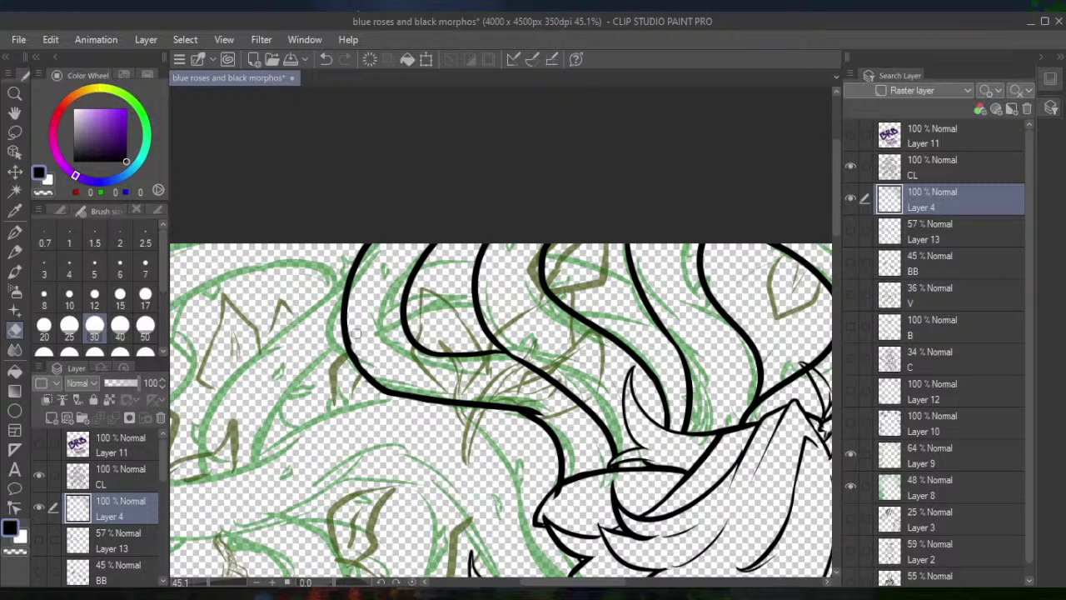
click(14, 231)
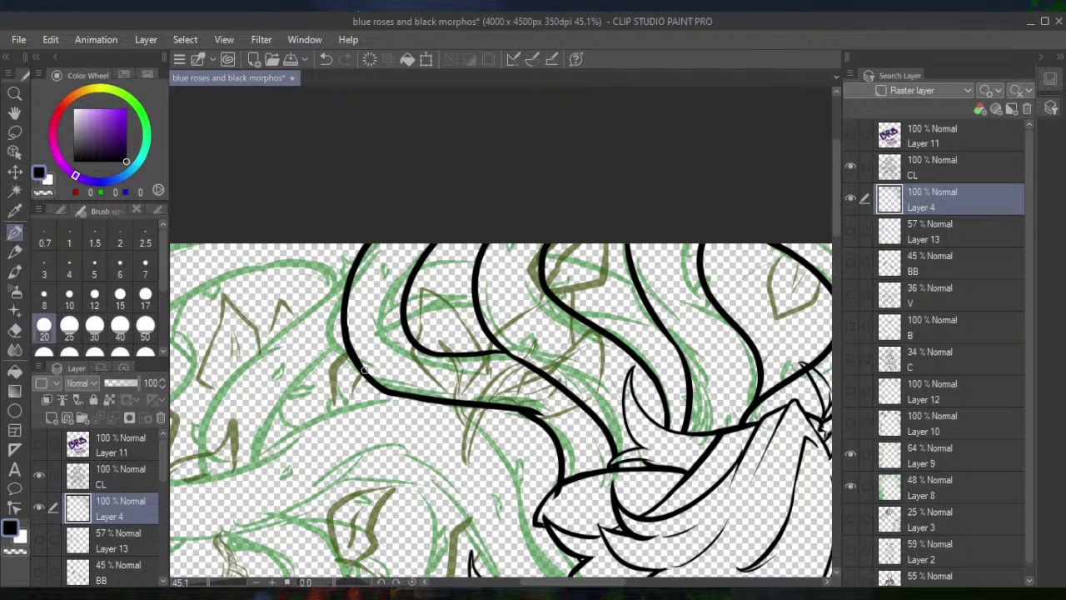
click(44, 307)
click(14, 329)
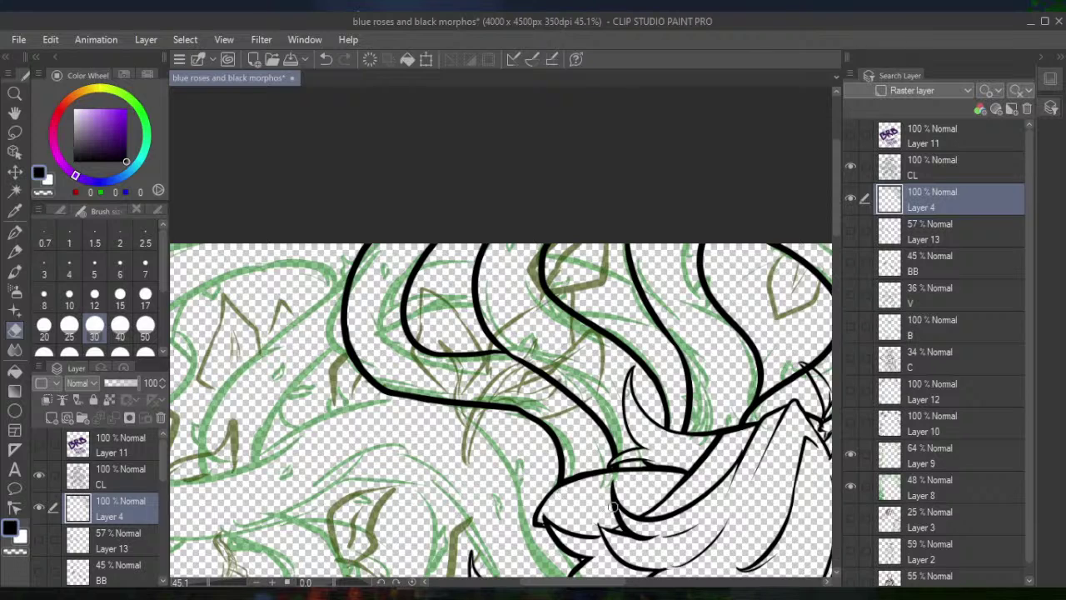
click(14, 231)
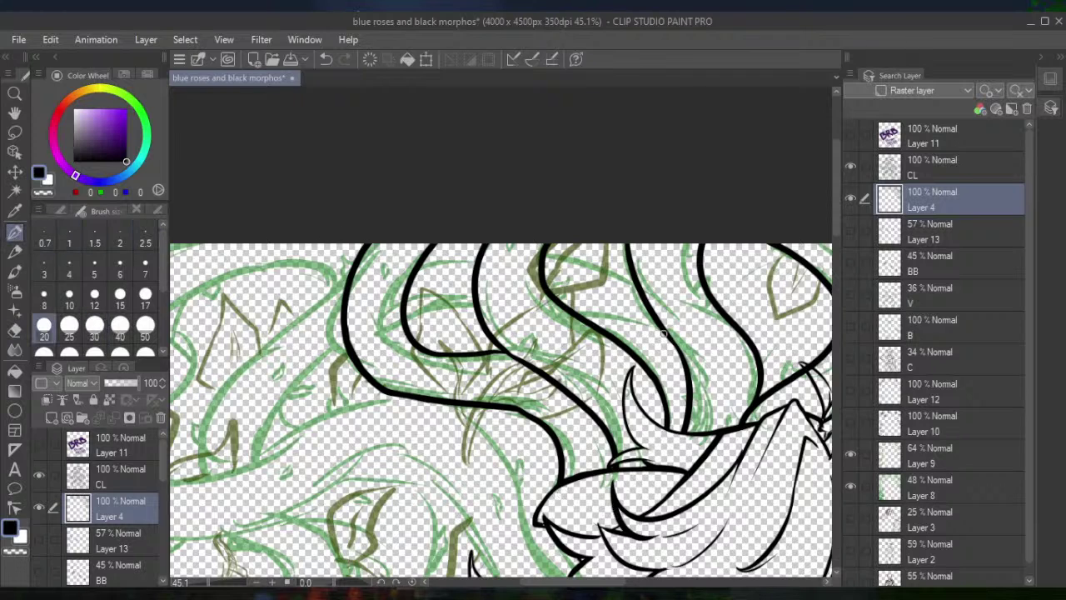
drag(665, 336, 601, 327)
key(ctrl+z)
drag(580, 318, 667, 360)
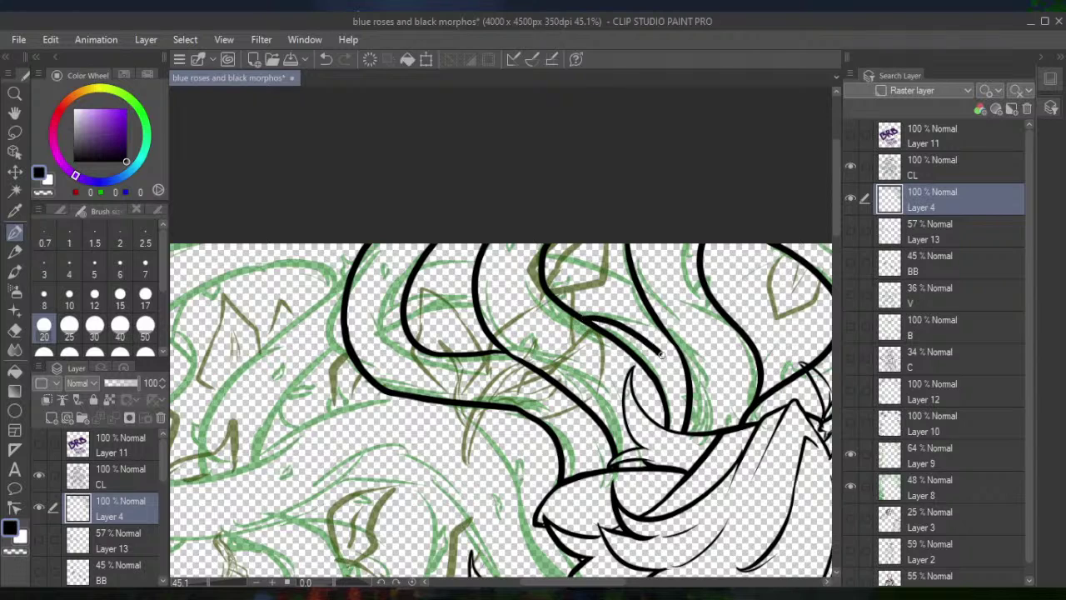
click(326, 59)
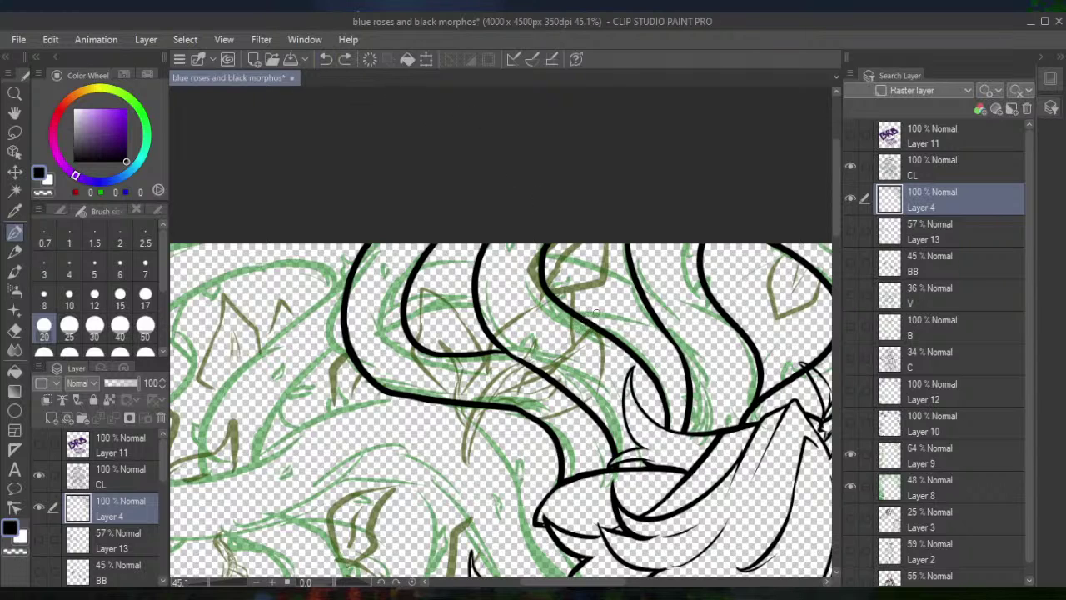
Ink the inner line between the two vine edges above the curved hair strand and the short lines of vines crossing behind near the canvas top
mouse_move(583, 323)
mouse_down()
mouse_move(608, 326)
mouse_move(678, 380)
mouse_move(663, 356)
mouse_move(680, 393)
mouse_move(671, 363)
mouse_move(678, 433)
mouse_up()
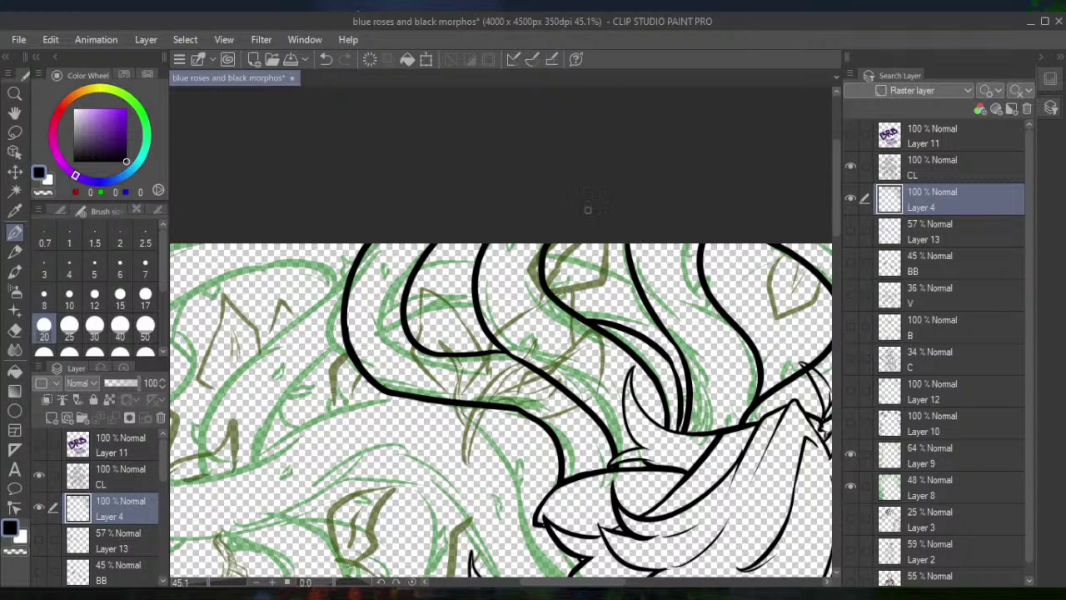
drag(543, 252, 631, 279)
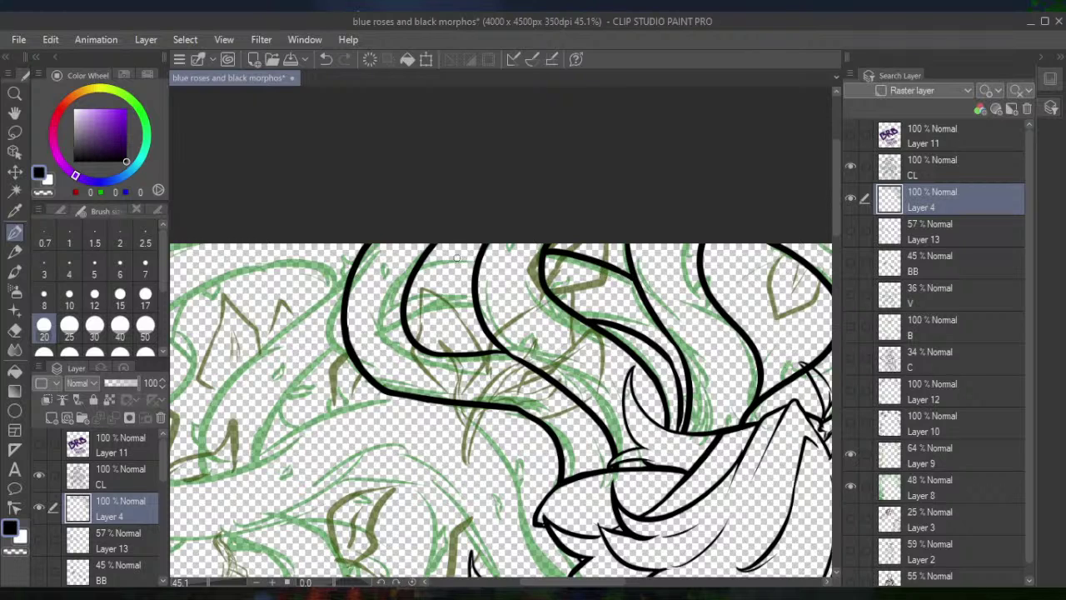
drag(484, 249, 422, 266)
drag(477, 311, 416, 337)
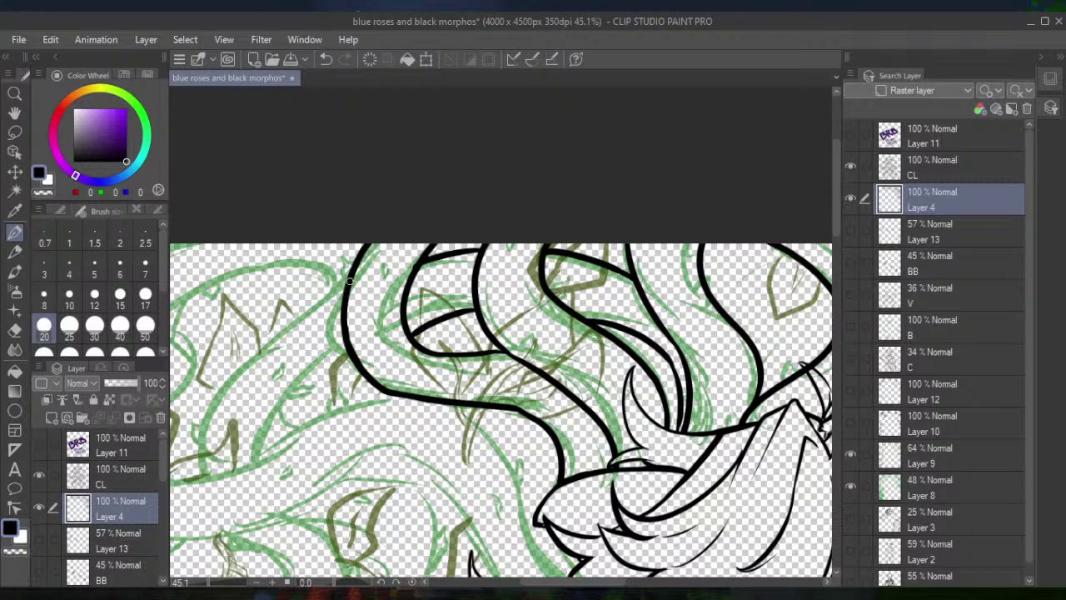
Ink both edges of the vine that arches down and away from the outer vine's wide bend
mouse_move(345, 281)
mouse_down()
mouse_move(291, 321)
mouse_move(227, 442)
mouse_up()
click(325, 61)
mouse_move(347, 284)
mouse_down()
mouse_move(210, 481)
mouse_move(205, 444)
mouse_move(209, 489)
mouse_move(205, 427)
mouse_move(210, 491)
mouse_up()
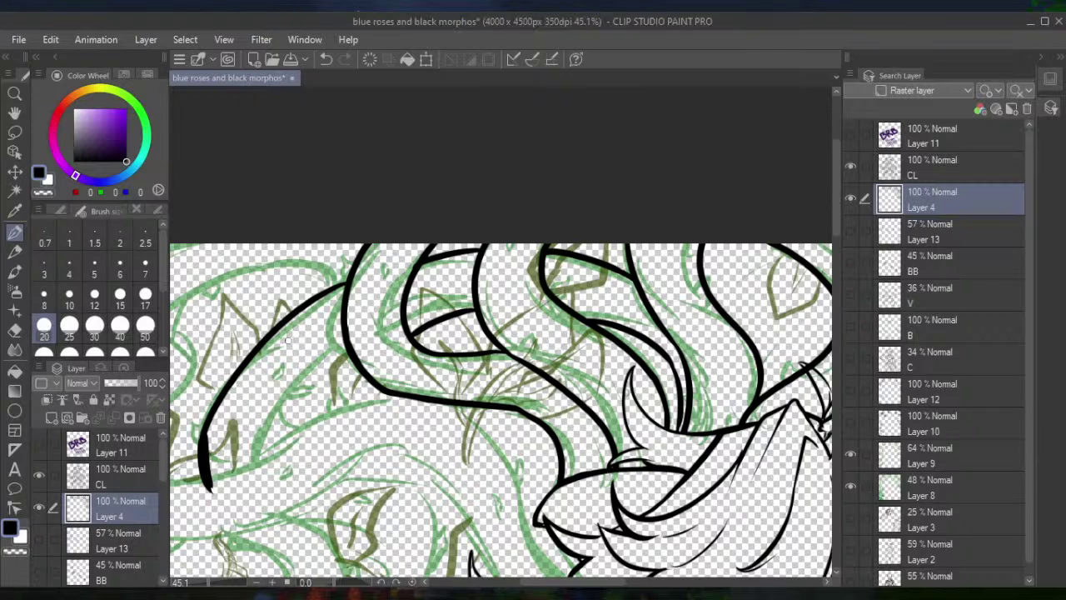
drag(350, 341, 283, 485)
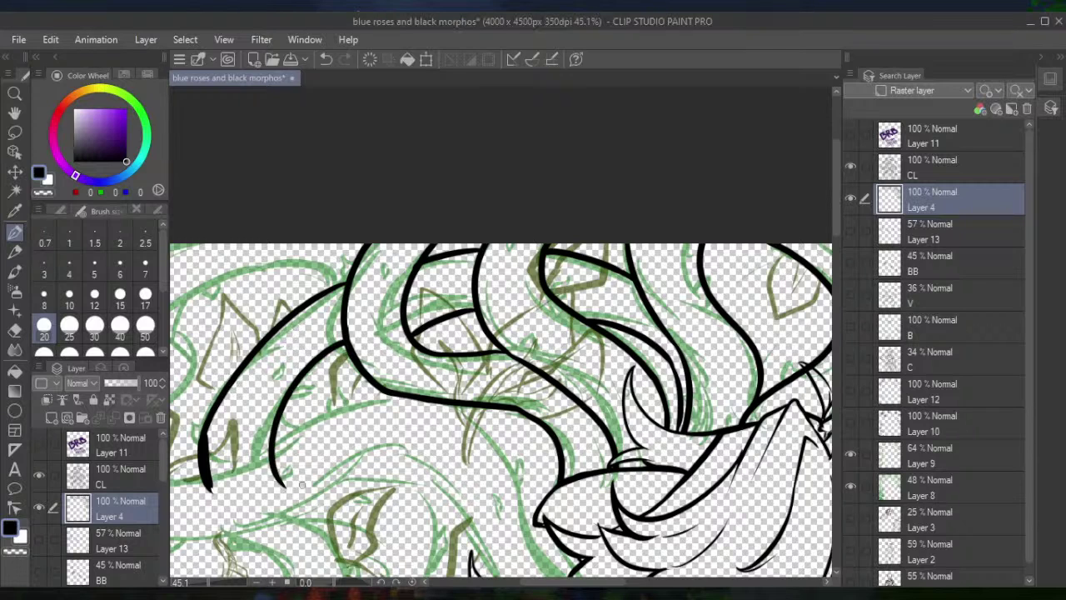
click(326, 59)
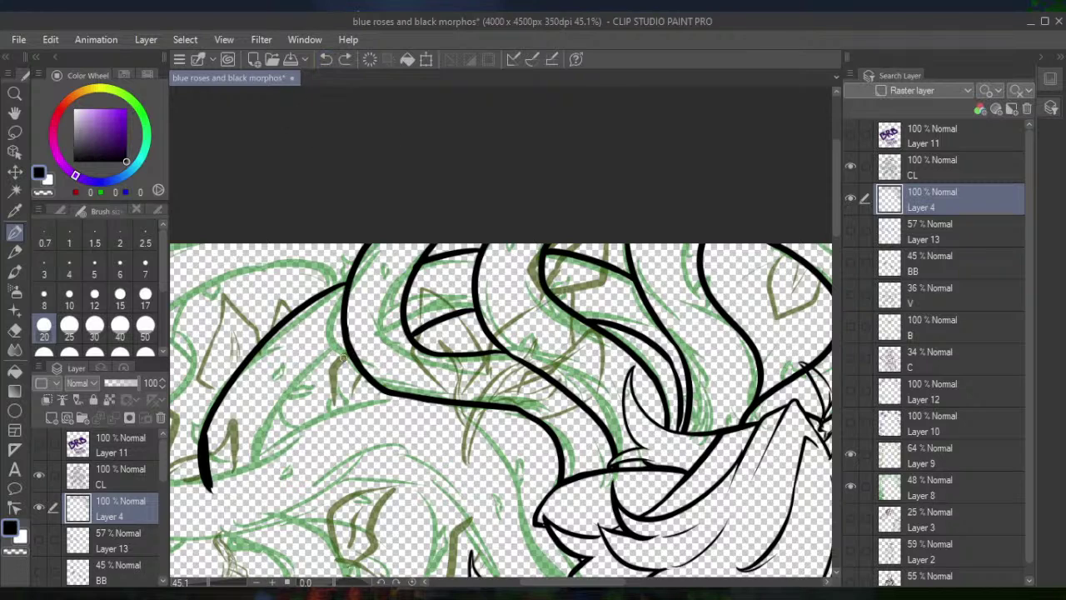
mouse_move(346, 339)
mouse_down()
mouse_move(265, 463)
mouse_move(323, 431)
mouse_move(411, 245)
mouse_up()
scroll(291, 451, down, 1)
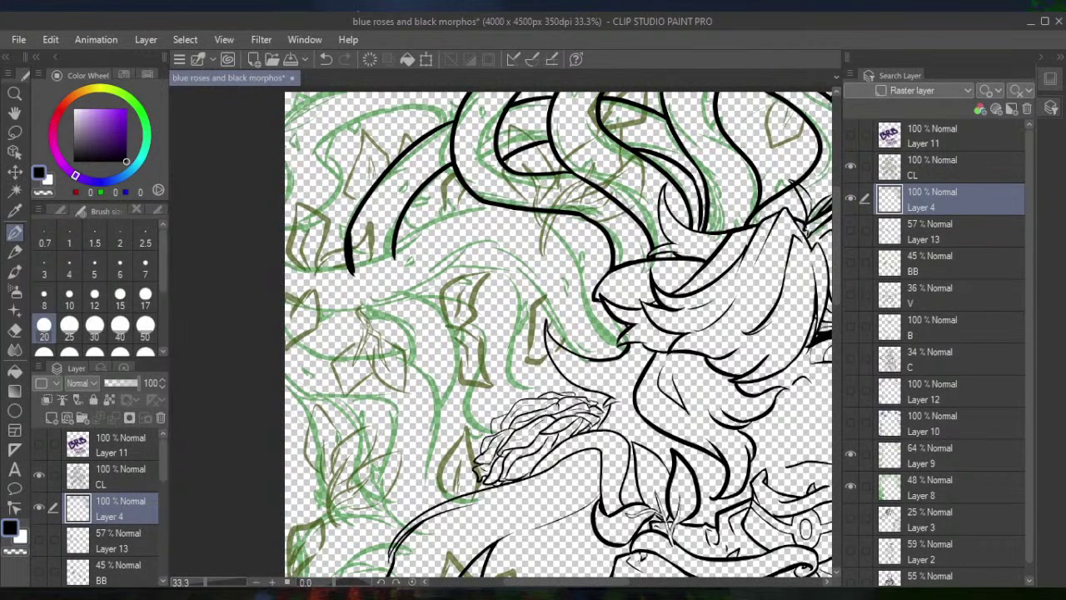
drag(623, 343, 574, 221)
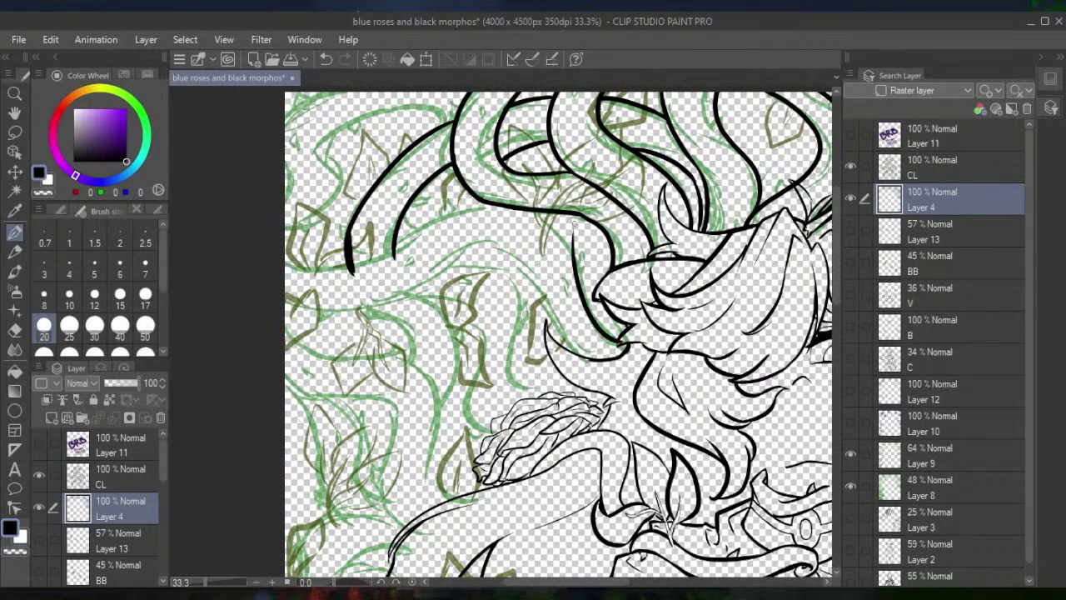
click(326, 59)
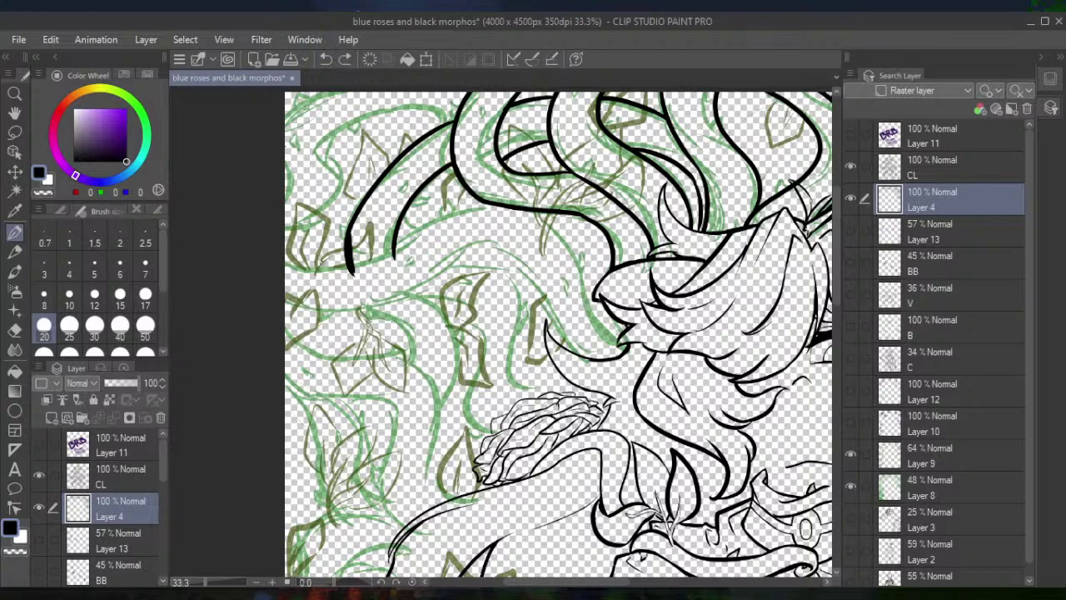
mouse_move(282, 262)
mouse_down()
mouse_move(349, 273)
mouse_move(417, 243)
mouse_up()
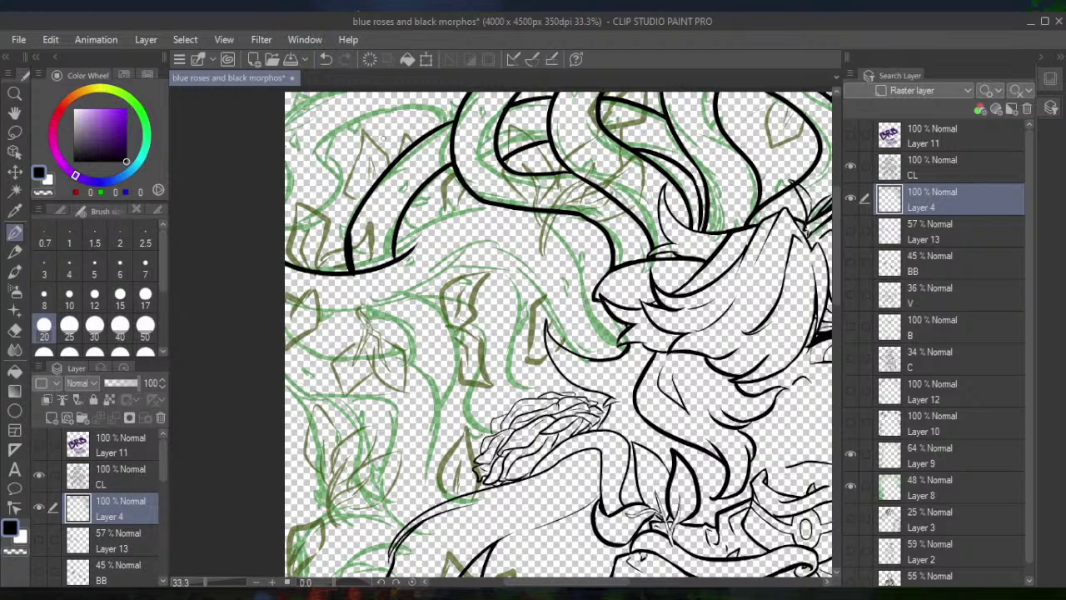
click(326, 60)
Ink the thick vine's upper edge from the canvas side, below the arching vine, over the hump and down to the hair tips
mouse_move(285, 265)
mouse_down()
mouse_move(361, 259)
mouse_move(354, 265)
mouse_move(498, 208)
mouse_move(465, 211)
mouse_move(457, 215)
mouse_move(508, 207)
mouse_move(454, 214)
mouse_move(524, 210)
mouse_move(639, 358)
mouse_up()
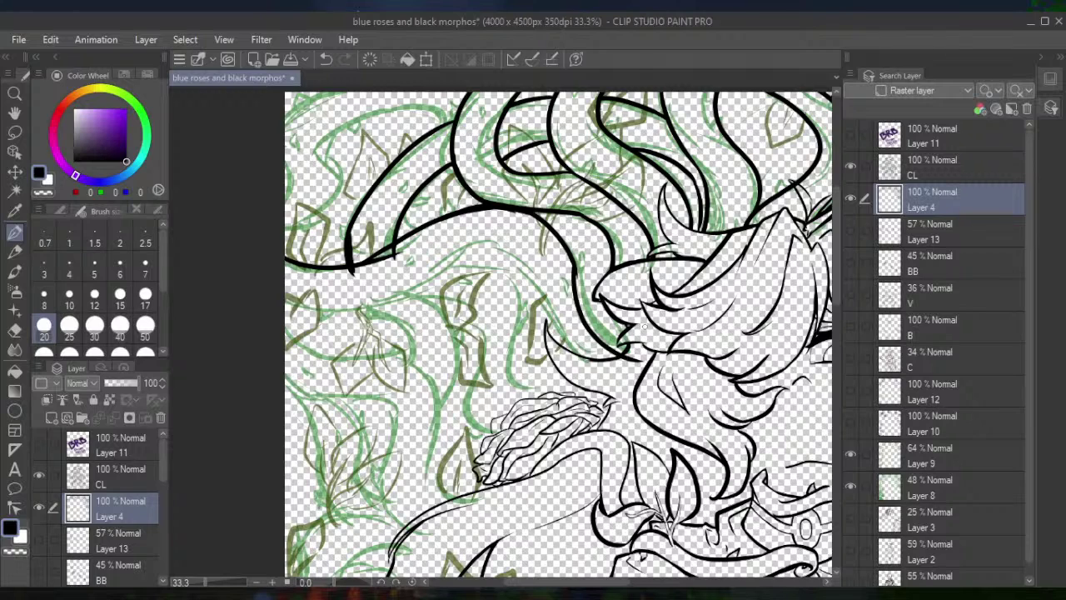
click(326, 60)
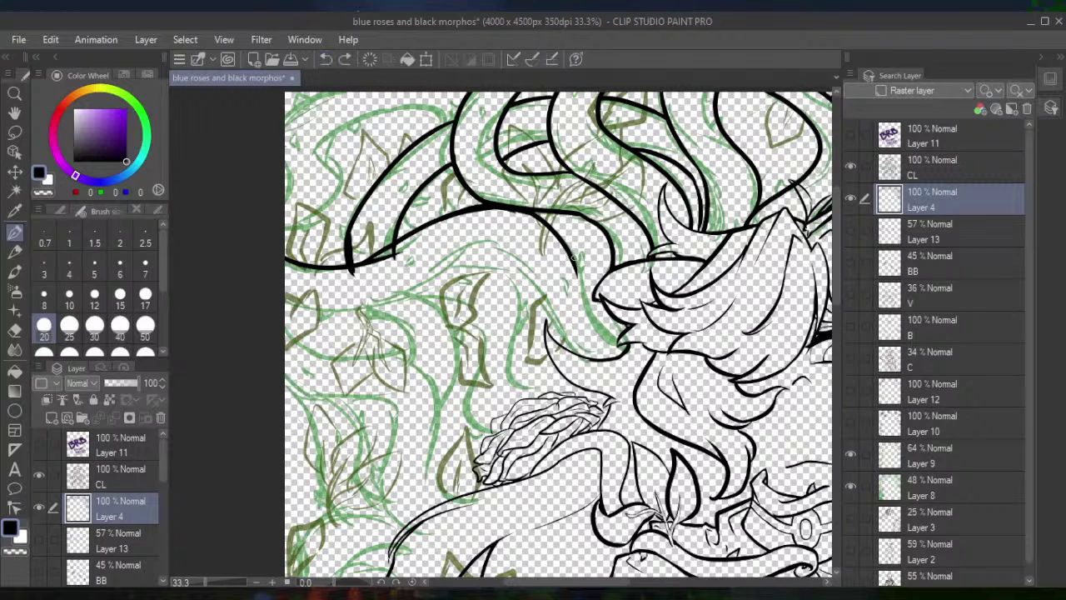
drag(574, 255, 650, 360)
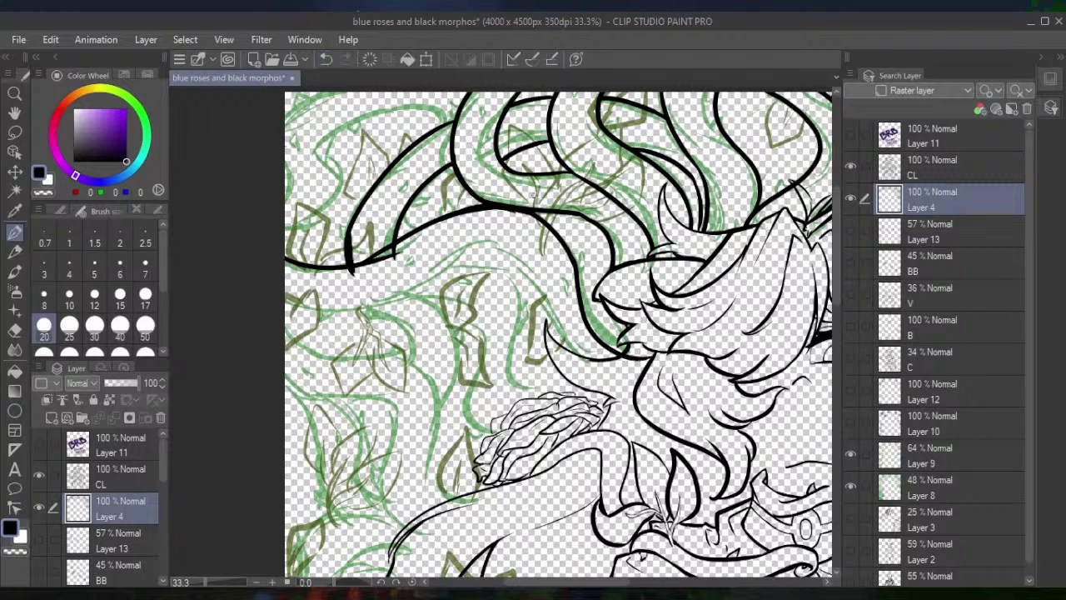
click(326, 59)
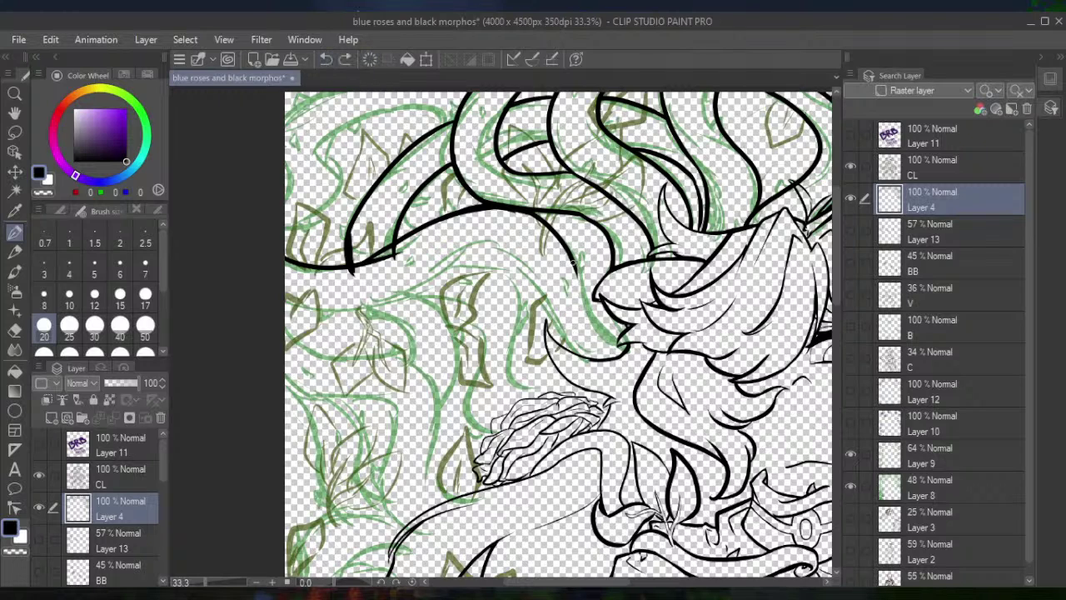
drag(575, 265, 635, 363)
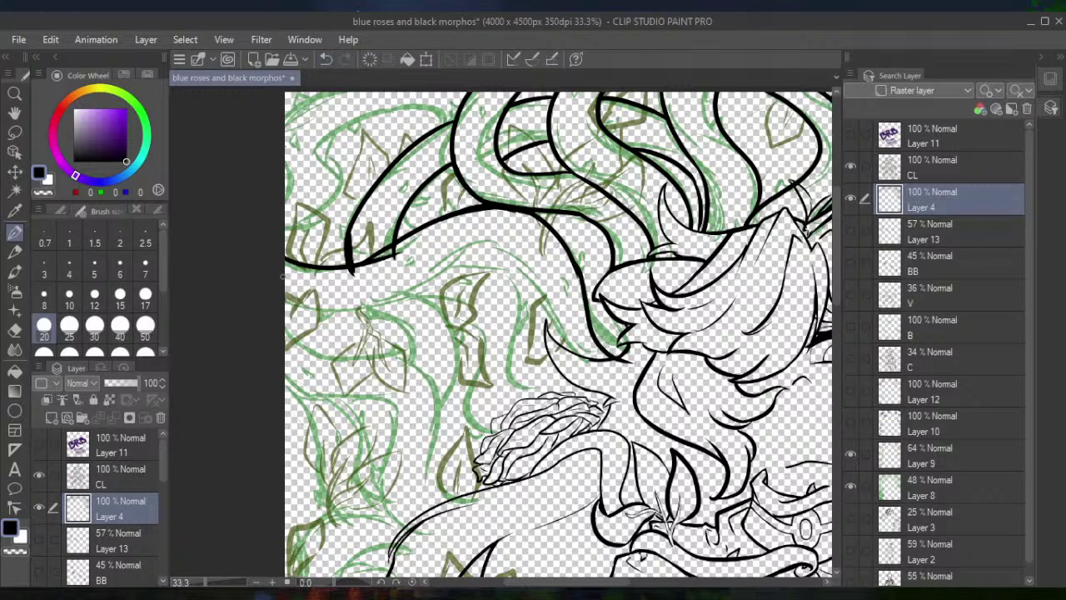
Ink the thick vine's lower edge from the canvas side, over the leaf sketches and down to the hair strand above the rose
mouse_move(281, 315)
mouse_down()
mouse_move(397, 309)
mouse_move(492, 252)
mouse_up()
mouse_move(439, 286)
mouse_down()
mouse_move(504, 264)
mouse_move(547, 298)
mouse_up()
mouse_move(507, 268)
mouse_down()
mouse_move(546, 326)
mouse_move(618, 374)
mouse_up()
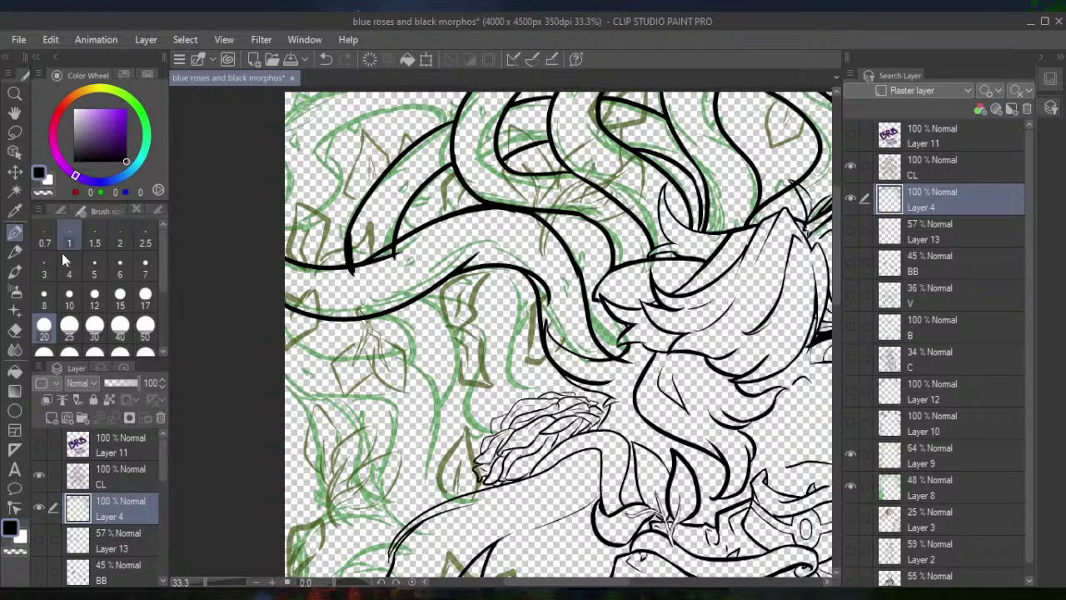
Erase the arching vine's line ends that overlap the thick vine with a size 30 eraser and re-ink the upper edge there
click(15, 329)
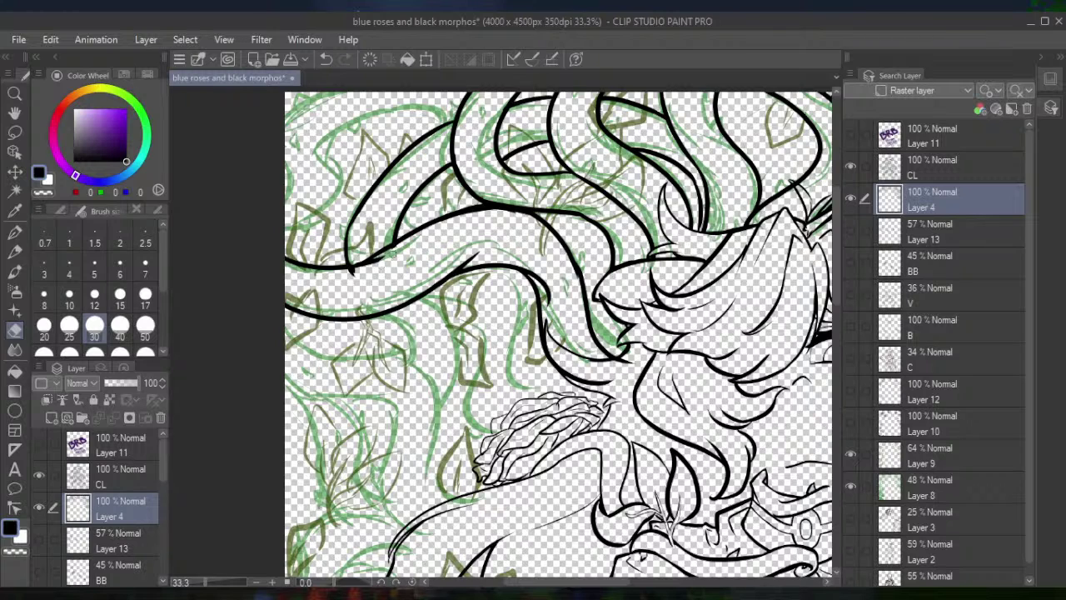
mouse_move(393, 252)
mouse_down()
mouse_move(399, 245)
mouse_move(345, 275)
mouse_up()
key(p)
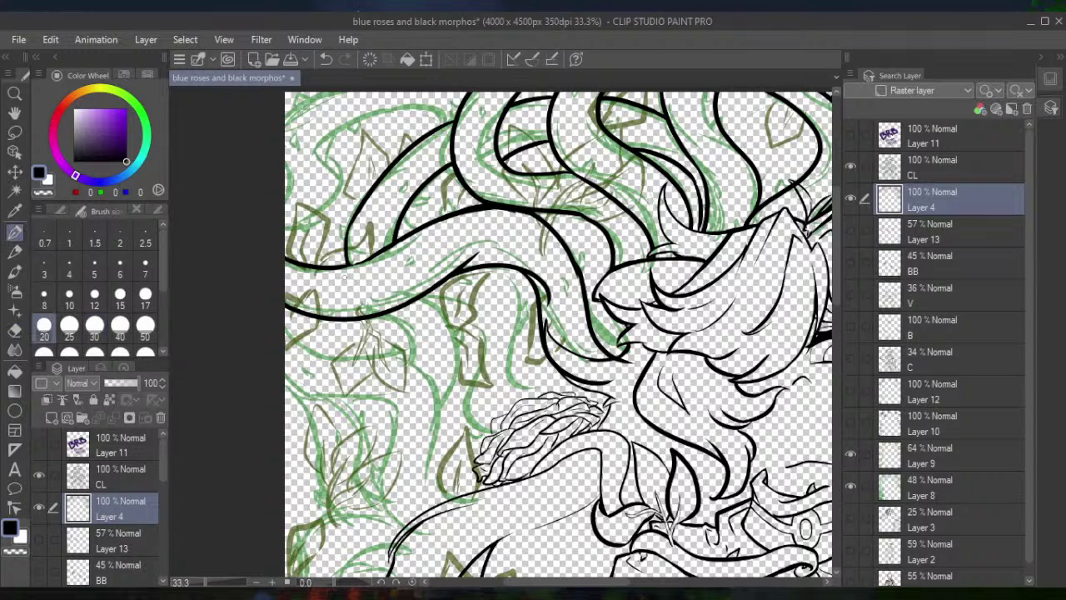
drag(334, 268, 384, 248)
Erase the overlapping stroke ends along the thick vine's lower edge with the size 30 eraser
click(14, 329)
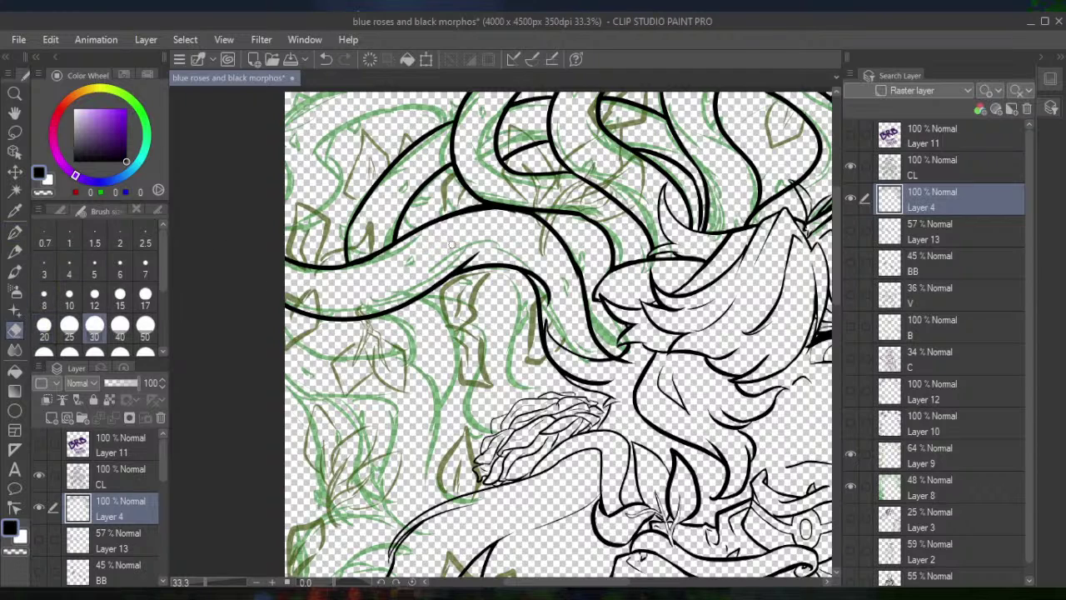
mouse_move(433, 267)
mouse_down()
mouse_move(468, 261)
mouse_move(415, 278)
mouse_up()
mouse_move(559, 283)
mouse_down()
mouse_move(553, 313)
mouse_move(533, 273)
mouse_up()
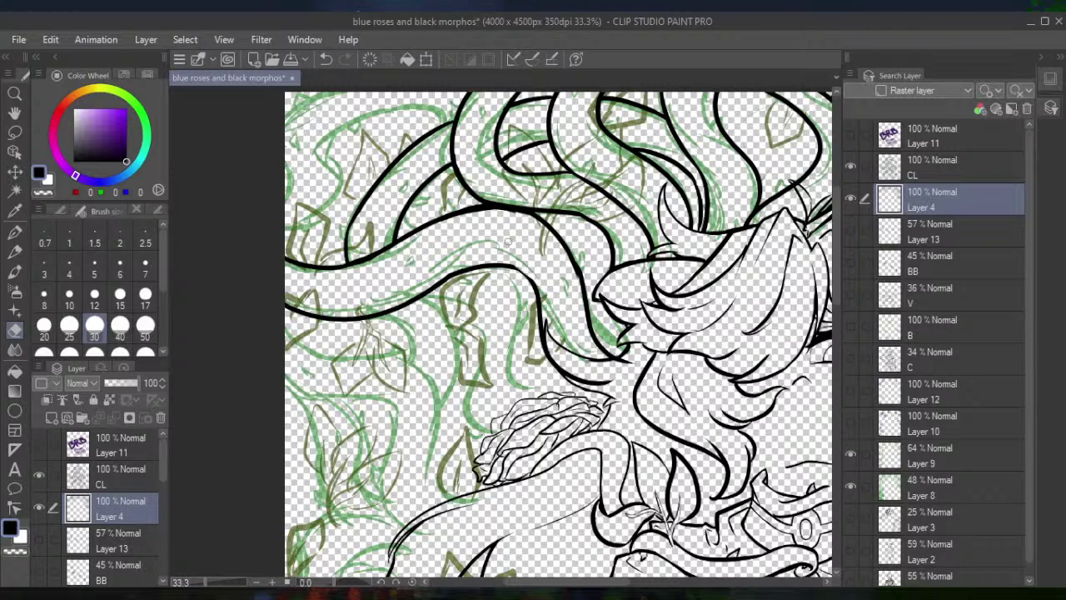
Re-ink the thick vine's lower edge at its downward bend and erase its end overlapping the hair strand above the rose
click(14, 231)
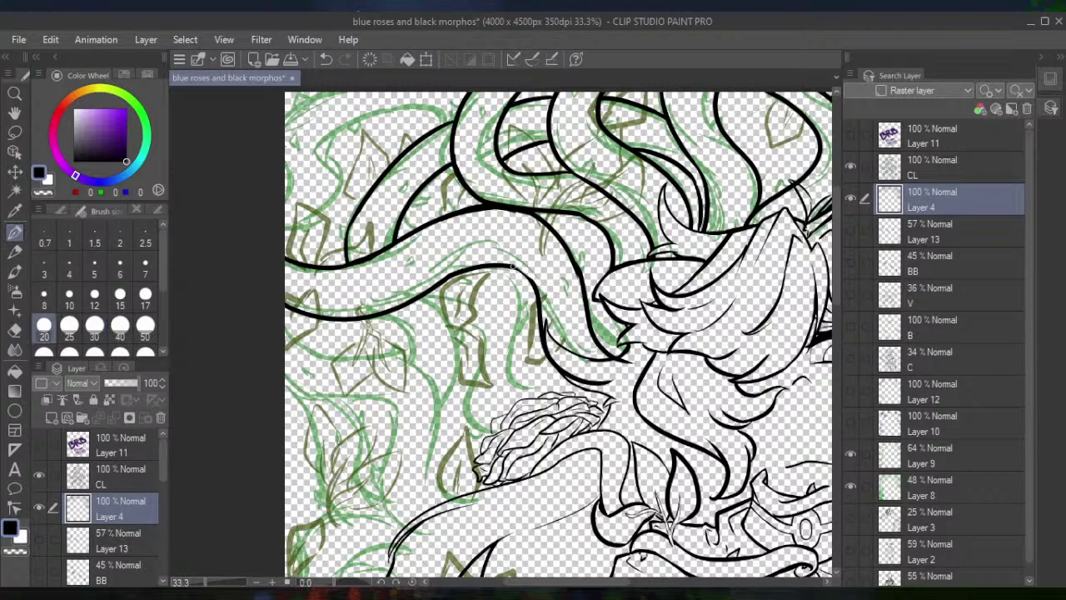
drag(512, 265, 540, 290)
click(14, 332)
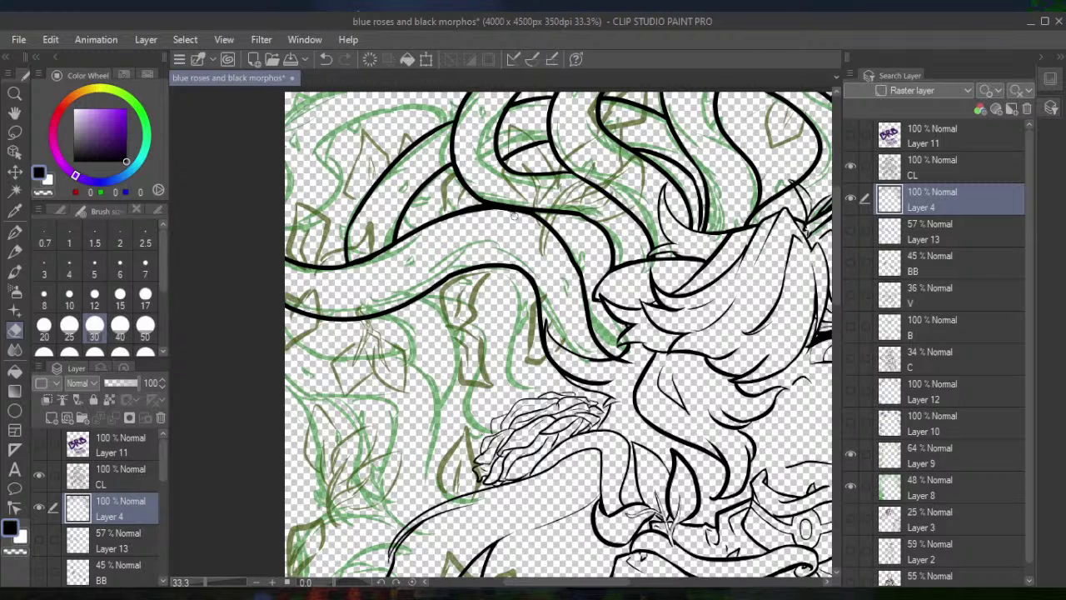
click(14, 237)
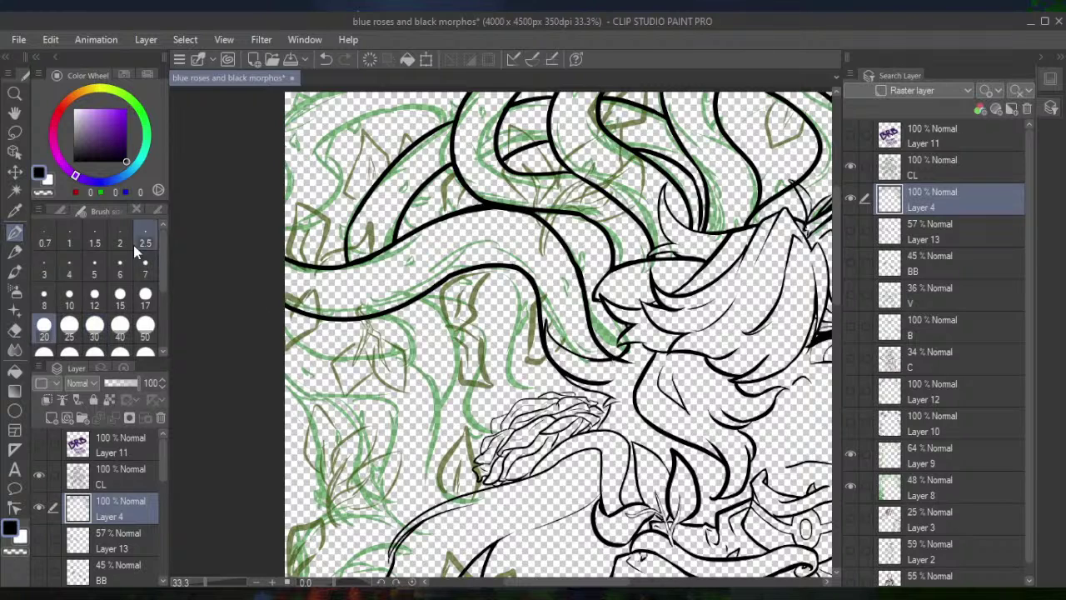
click(14, 329)
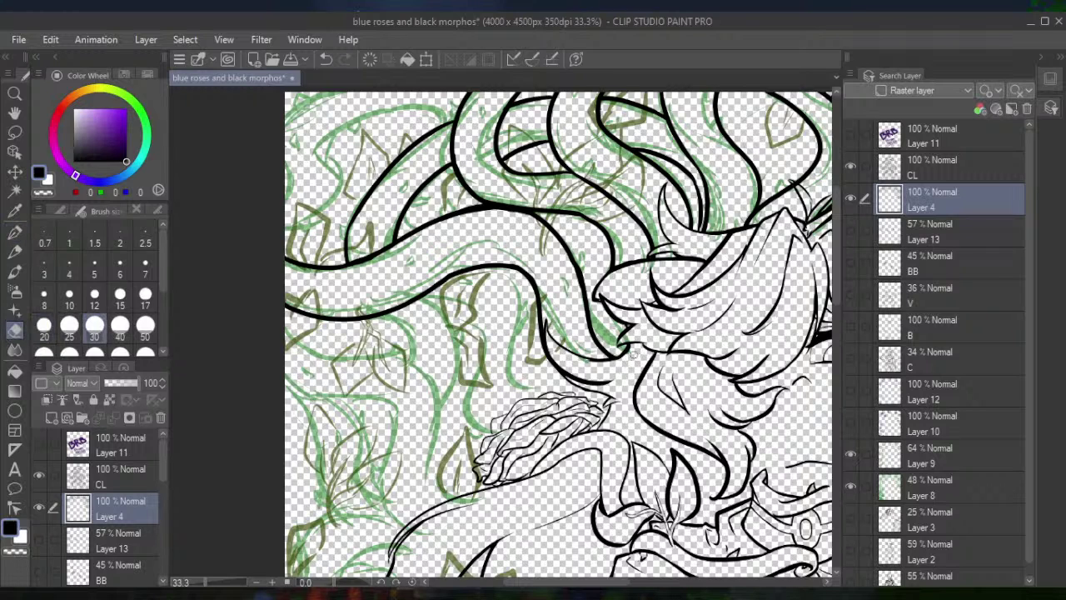
mouse_move(613, 379)
mouse_down()
mouse_move(583, 379)
mouse_move(607, 381)
mouse_move(599, 384)
mouse_move(559, 360)
mouse_up()
Ink the start of both edges of the vine branching down from the thick vine's lower edge with the size 20 pen
click(14, 232)
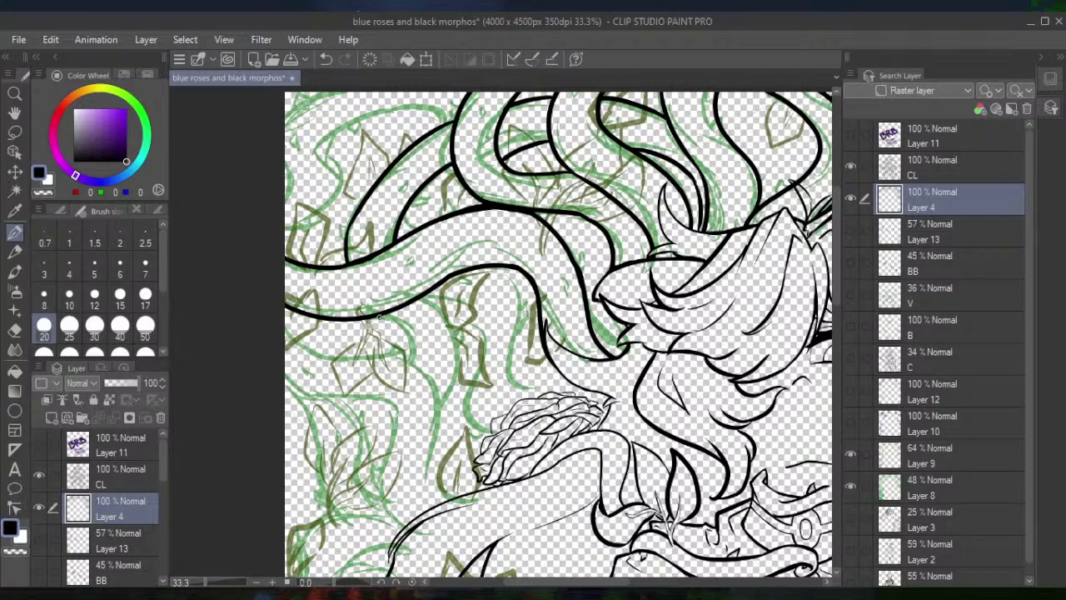
drag(379, 318, 414, 354)
drag(426, 300, 454, 390)
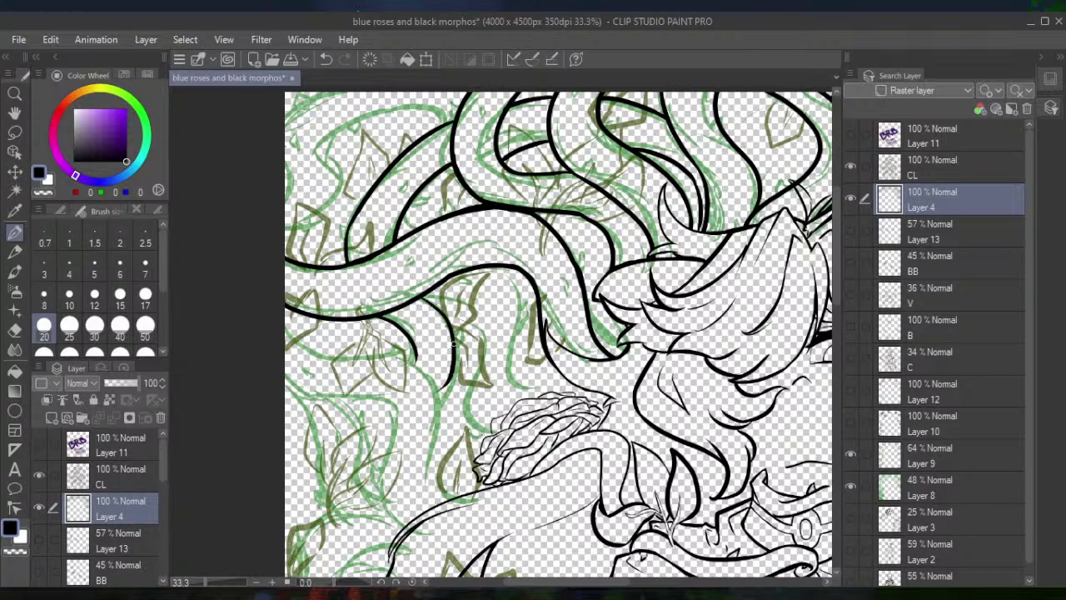
drag(445, 319, 439, 411)
Extend both edges of the branching vine in long curves down to the left side of the canvas
drag(389, 397, 424, 250)
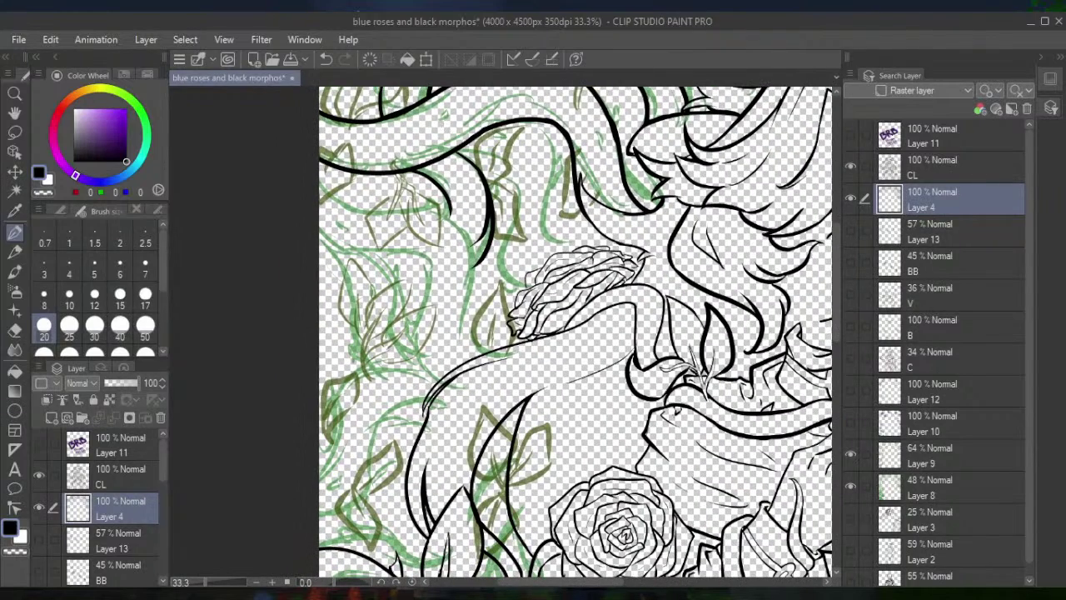
mouse_move(425, 254)
mouse_down()
mouse_move(319, 349)
mouse_move(421, 278)
mouse_up()
click(327, 60)
click(328, 60)
drag(450, 209, 319, 338)
mouse_move(488, 237)
mouse_down()
mouse_move(449, 302)
mouse_move(319, 392)
mouse_up()
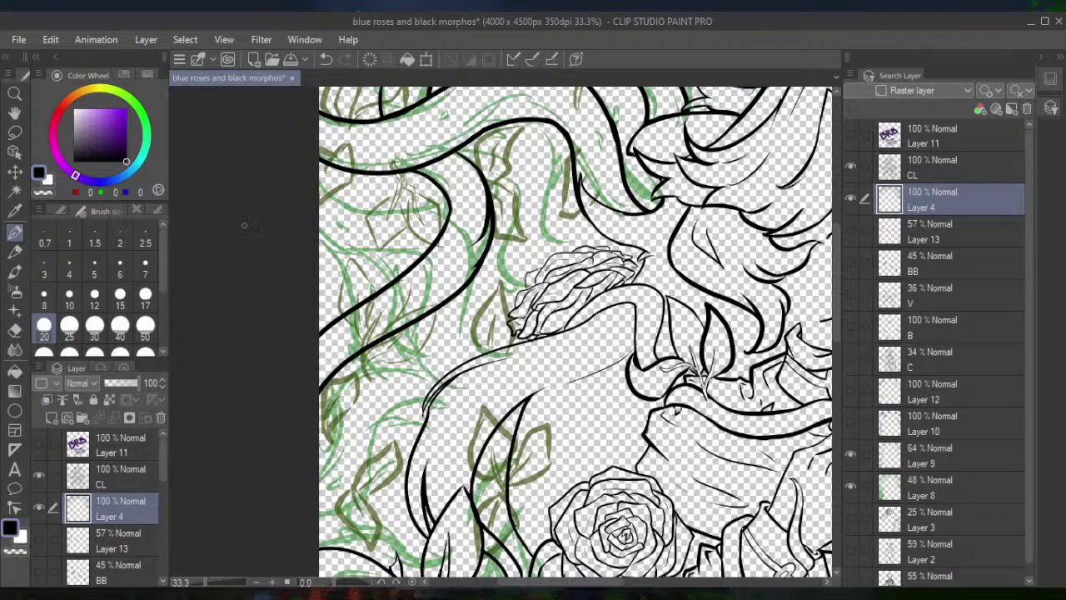
Erase the doubled, rough ink along the branching vine's outer edge with the size 30 eraser
click(15, 329)
click(94, 326)
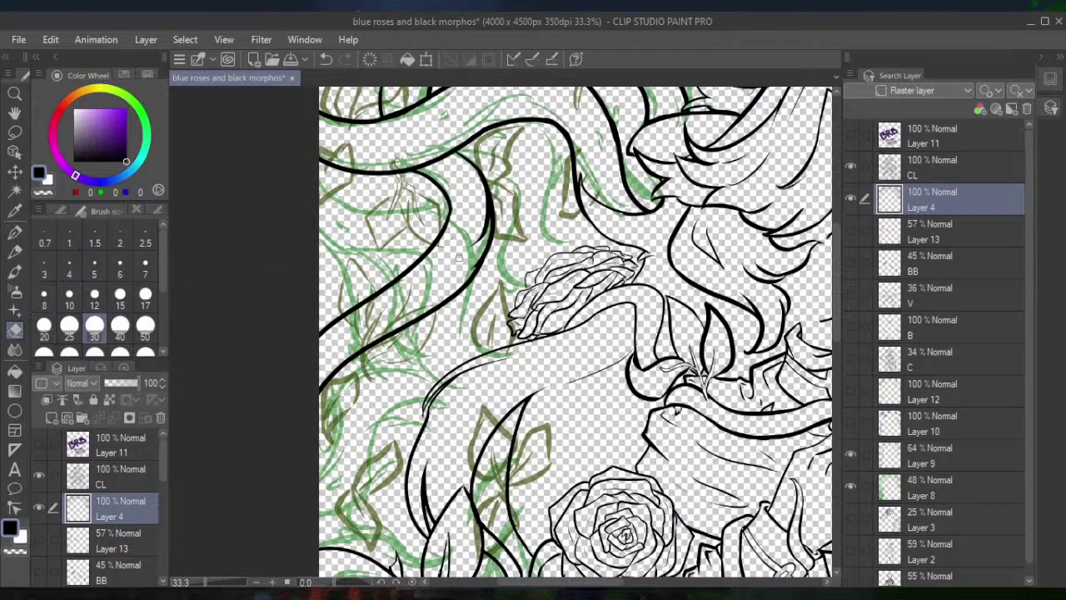
mouse_move(470, 248)
mouse_down()
mouse_move(485, 217)
mouse_move(472, 175)
mouse_move(484, 204)
mouse_up()
drag(471, 268, 484, 212)
click(15, 230)
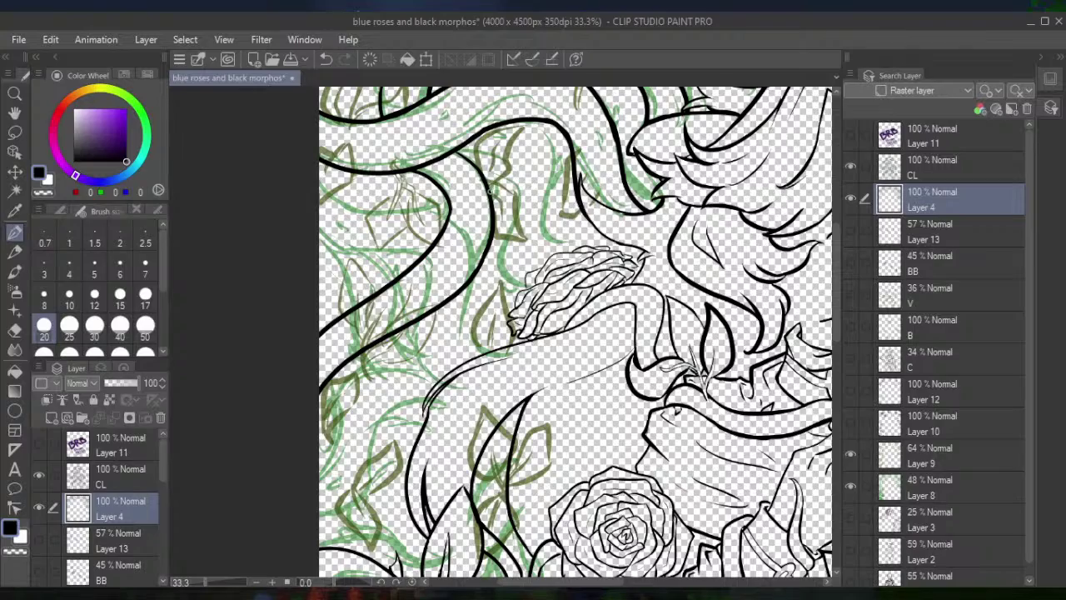
Touch up the inked lines where the looping vines cross above the hair and trim the excess with the size 30 eraser
drag(460, 165, 412, 361)
drag(549, 342, 501, 388)
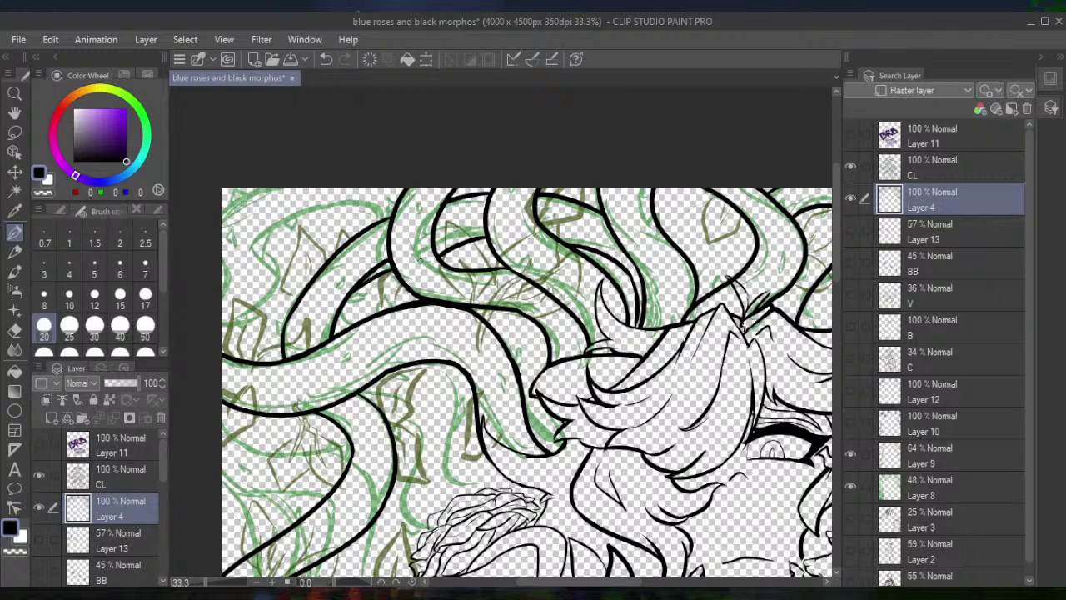
mouse_move(433, 253)
mouse_down()
mouse_move(482, 237)
mouse_move(435, 253)
mouse_up()
drag(558, 240, 603, 260)
click(14, 329)
click(94, 326)
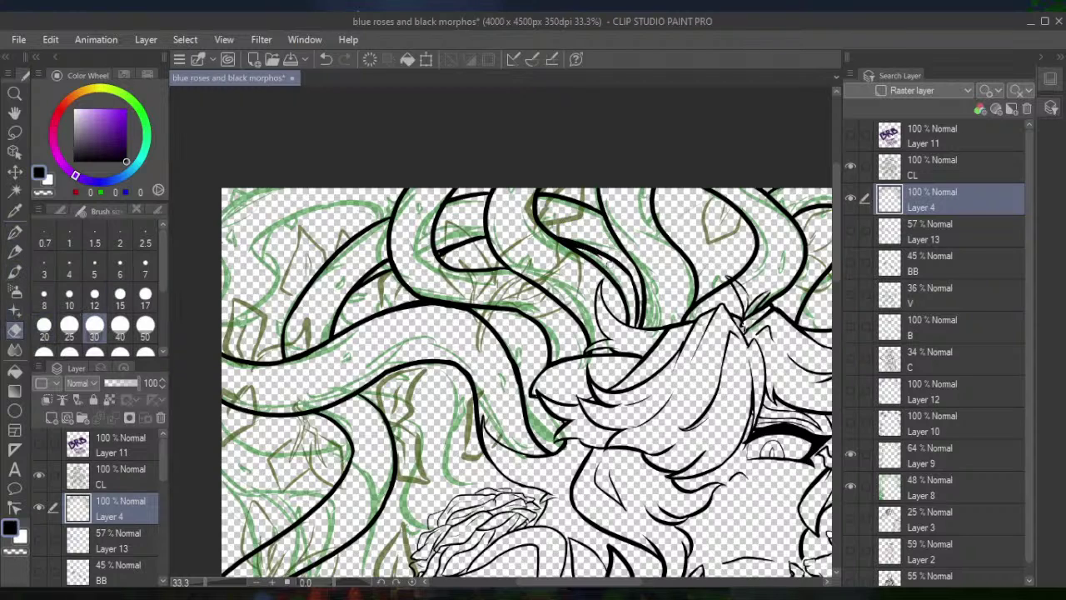
drag(604, 259, 587, 248)
drag(457, 250, 443, 256)
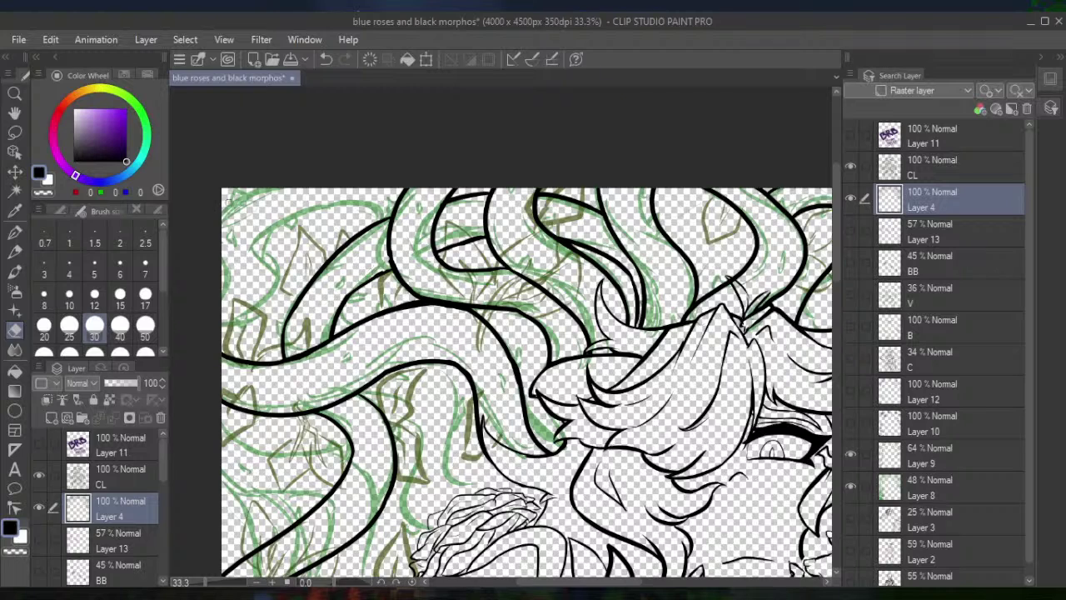
Re-ink the inner edge of the arching vine and the short edge inside the neighbouring loop with the size 20 pen
key(p)
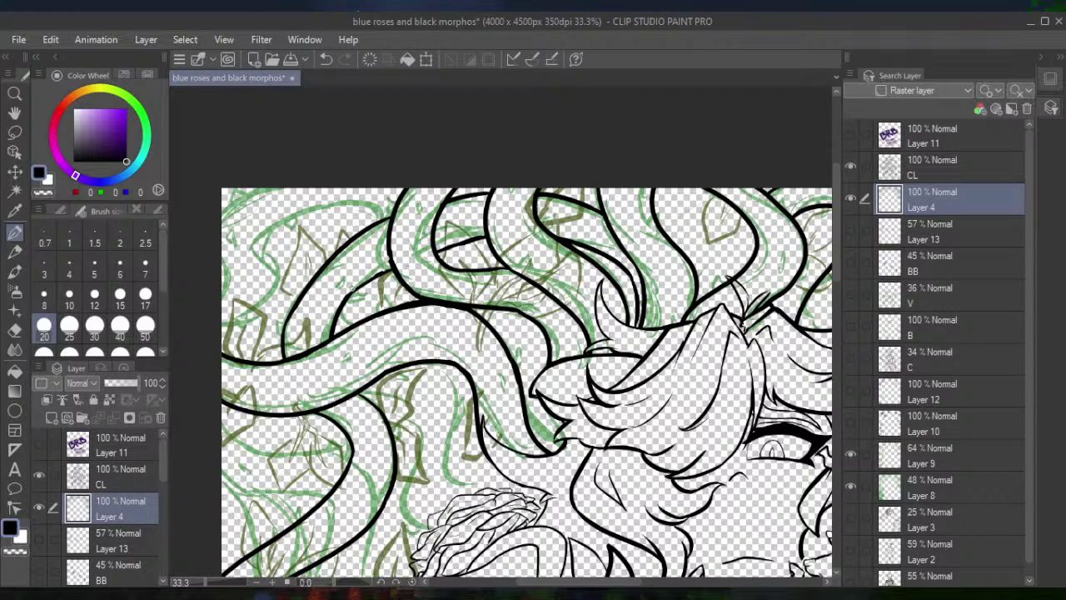
drag(348, 294, 388, 266)
drag(451, 245, 482, 237)
Ink the curling vine edge near the canvas's upper-left corner and the short vine edge inside the arching vine's opening
drag(490, 237, 535, 74)
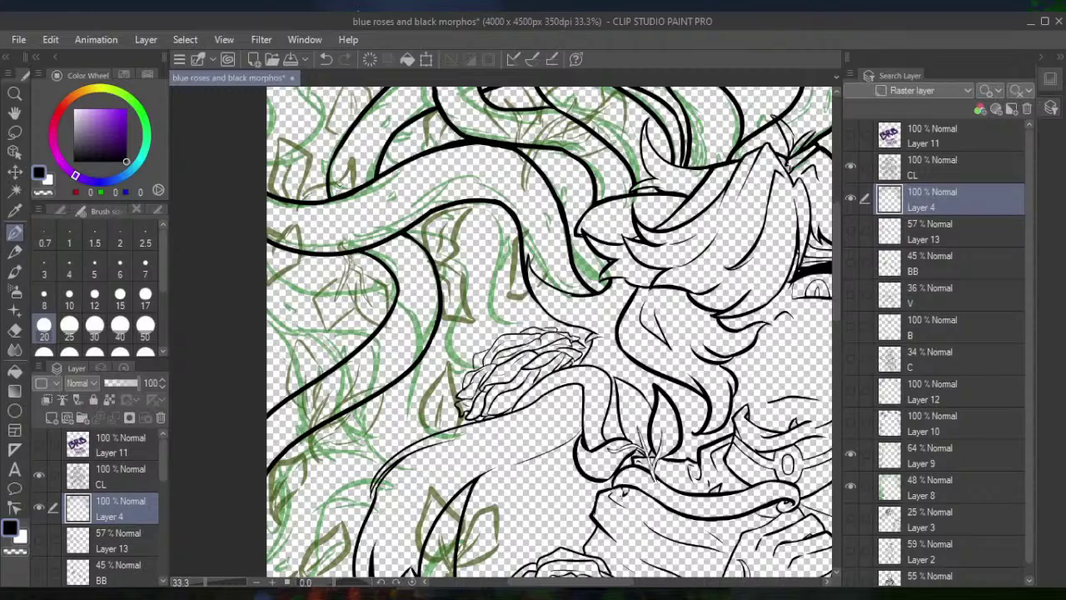
drag(533, 250, 456, 348)
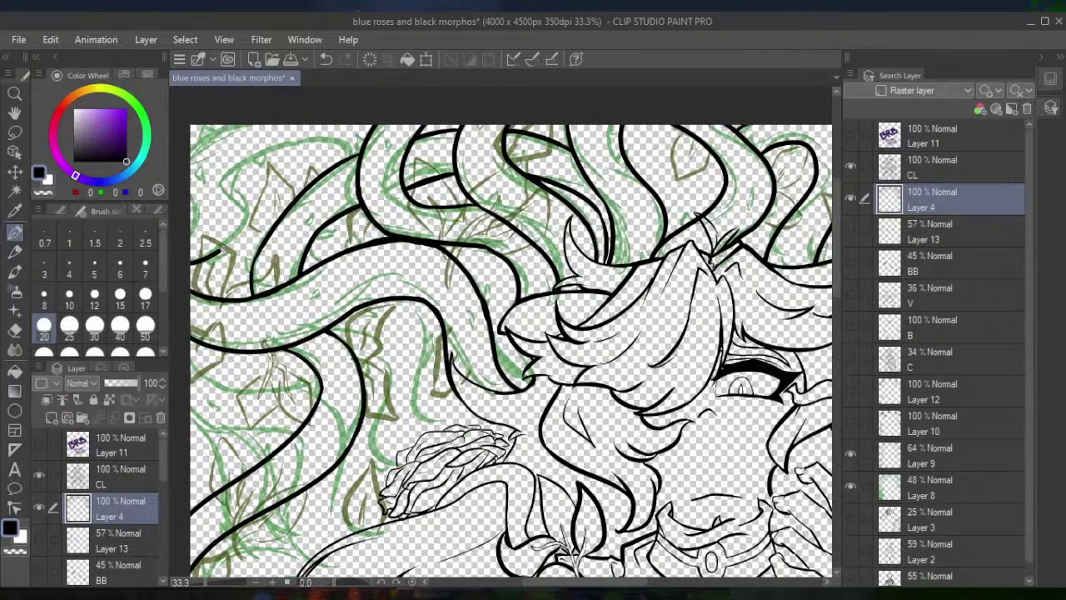
mouse_move(242, 250)
mouse_down()
mouse_move(235, 185)
mouse_move(330, 147)
mouse_move(300, 147)
mouse_move(346, 144)
mouse_up()
click(326, 59)
click(326, 59)
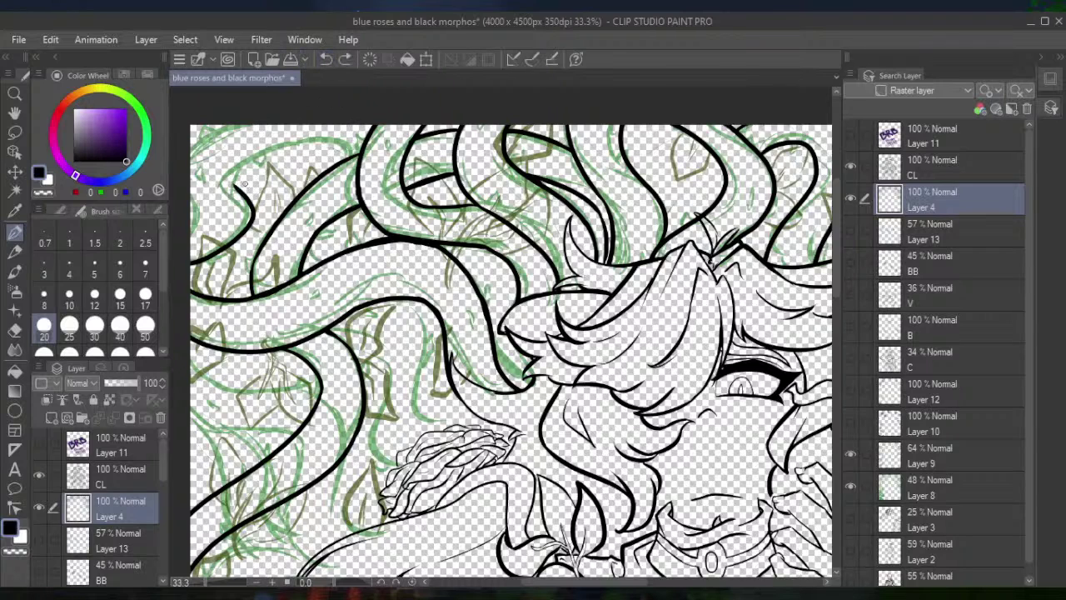
mouse_move(234, 185)
mouse_down()
mouse_move(341, 135)
mouse_move(337, 146)
mouse_move(338, 135)
mouse_move(318, 140)
mouse_move(329, 136)
mouse_move(344, 165)
mouse_up()
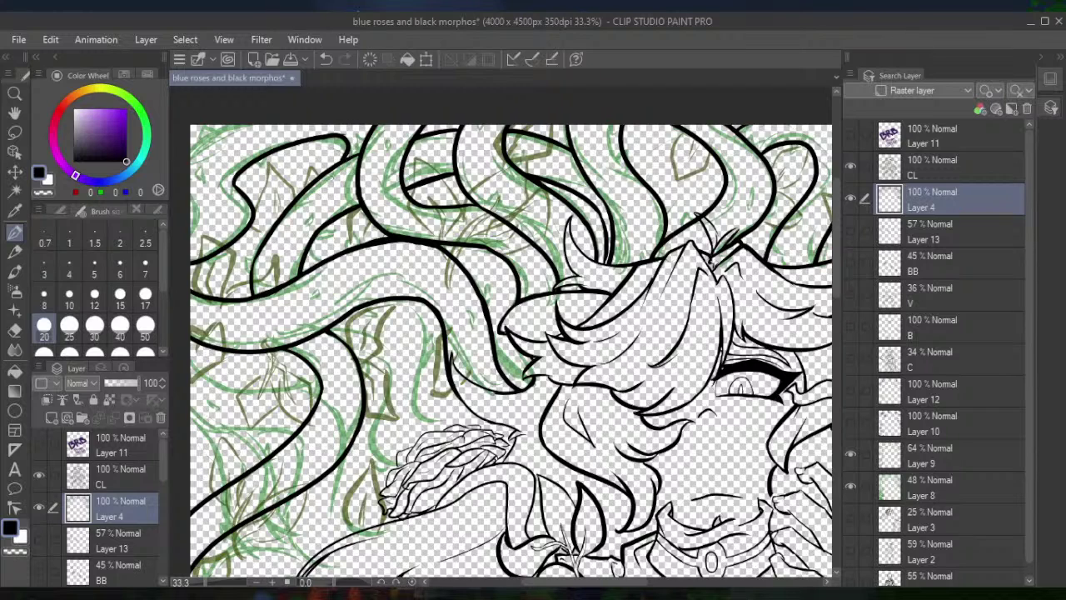
drag(311, 238, 317, 260)
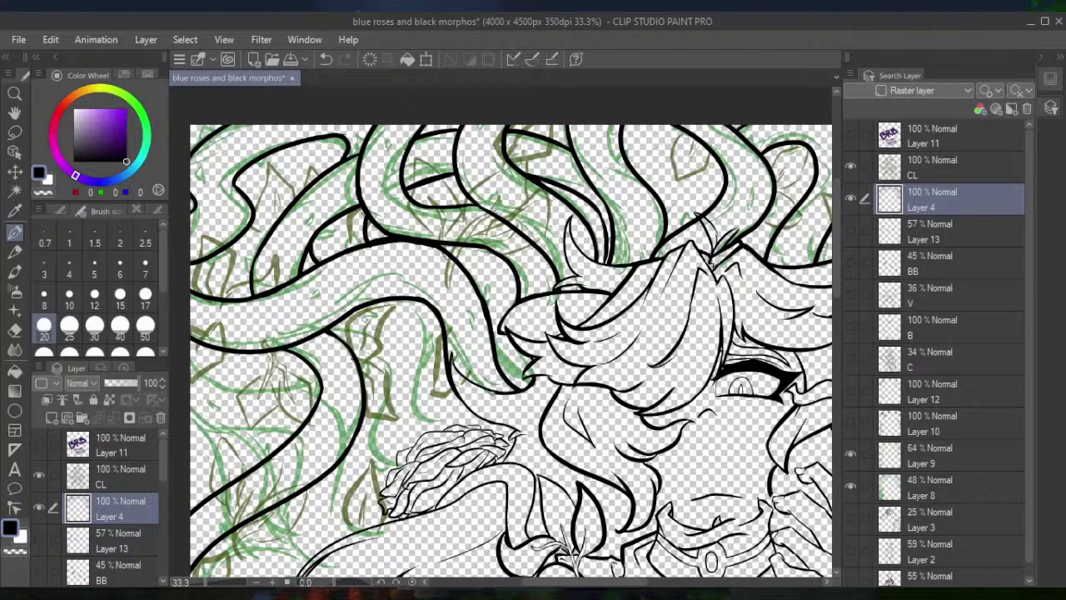
Ink both edges of the vine hanging from the thick vine's bend to the rose, and erase the ends overlapping the petals
mouse_move(351, 313)
mouse_down()
mouse_move(368, 327)
mouse_move(413, 480)
mouse_up()
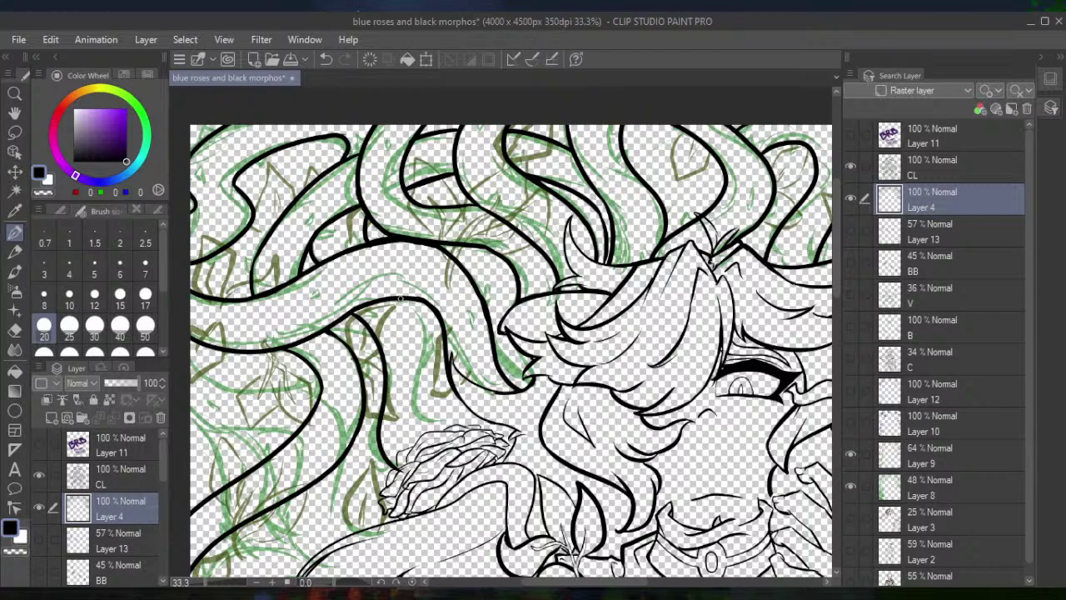
drag(401, 298, 463, 454)
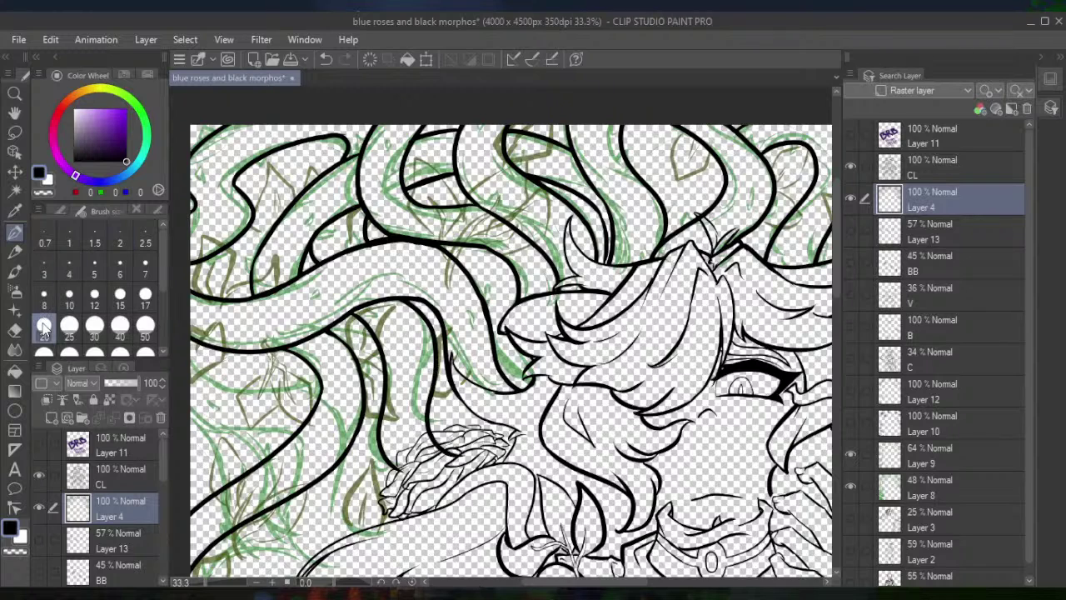
key(e)
mouse_move(444, 463)
mouse_down()
mouse_move(452, 450)
mouse_move(434, 437)
mouse_up()
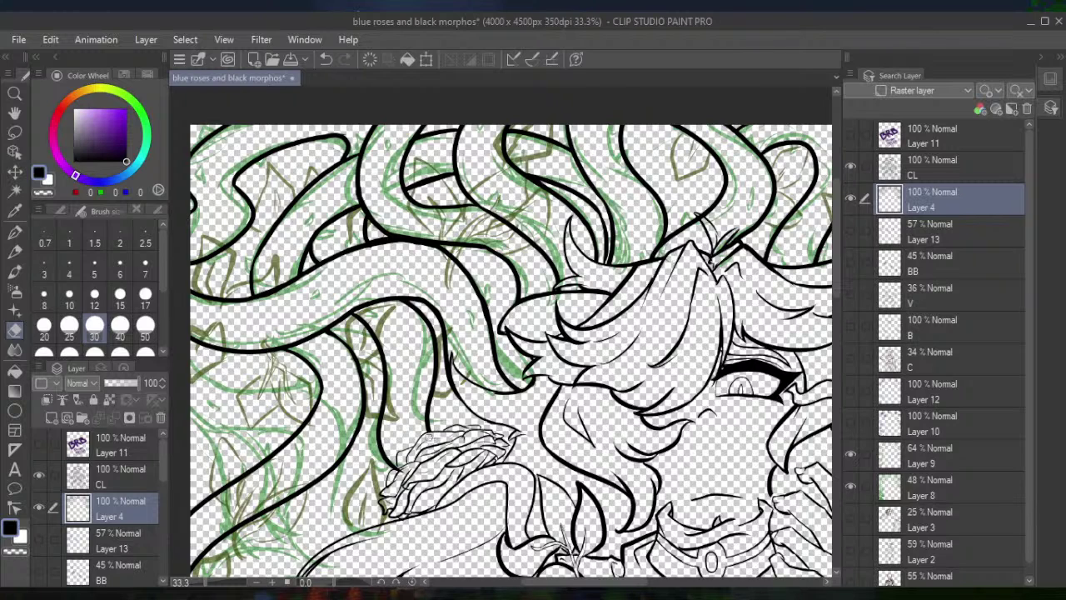
drag(399, 474, 403, 472)
Ink both edges of the vine passing behind the branching vine, from the canvas side down to the figure's shoulder
scroll(524, 368, down, 1)
drag(523, 369, 512, 233)
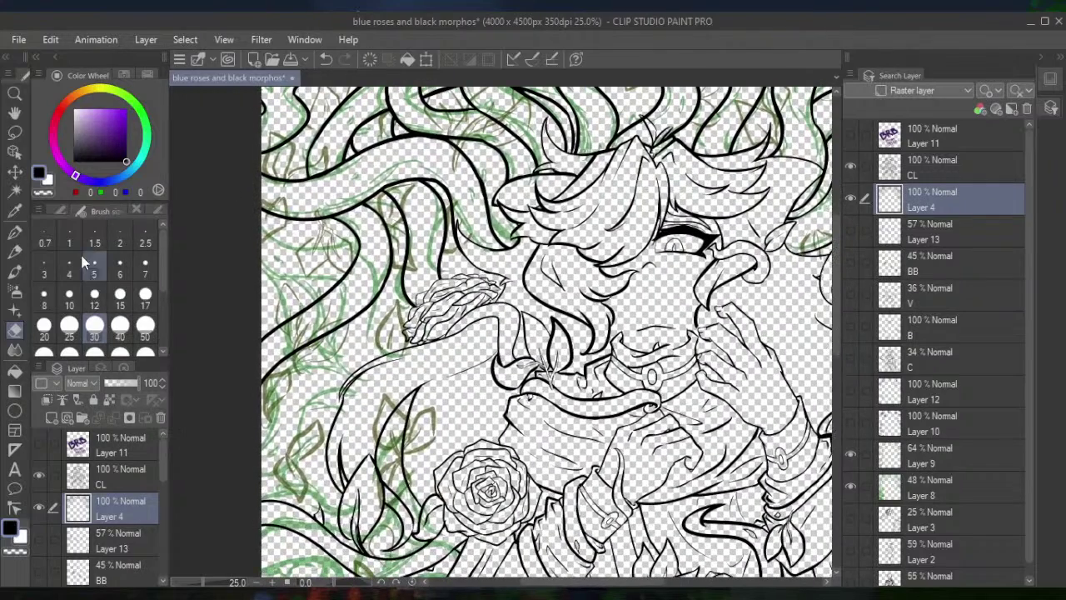
key(p)
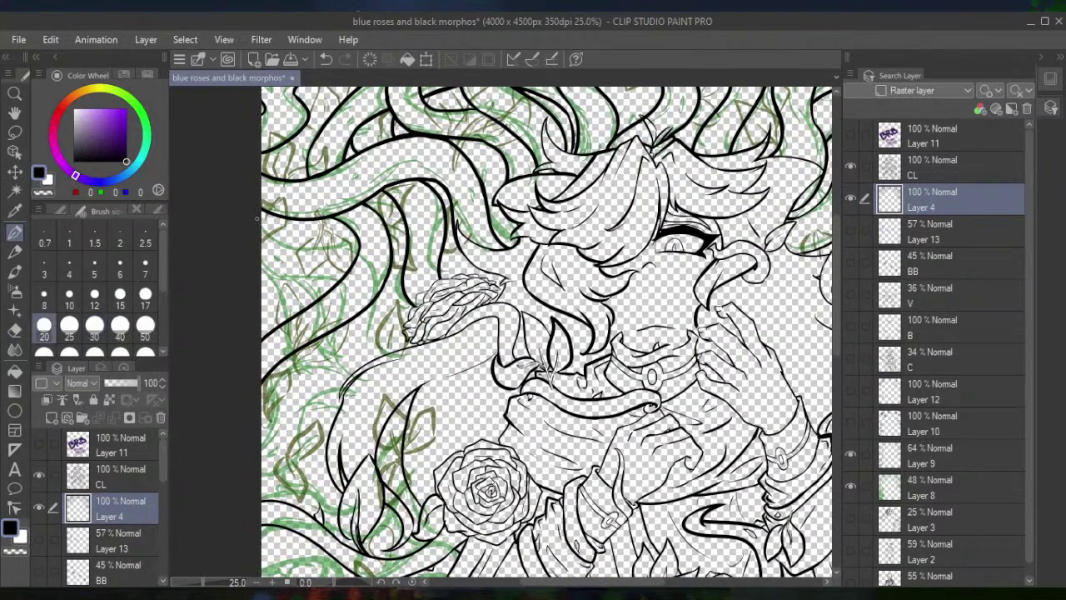
mouse_move(258, 218)
mouse_down()
mouse_move(296, 244)
mouse_move(354, 243)
mouse_up()
mouse_move(379, 295)
mouse_down()
mouse_move(376, 320)
mouse_move(404, 358)
mouse_up()
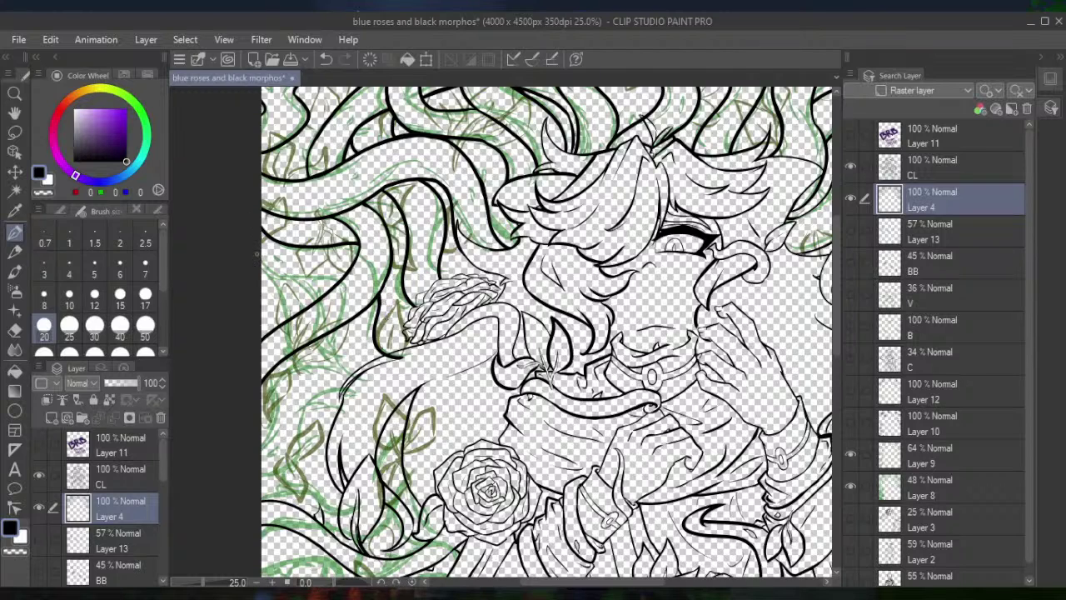
drag(265, 272, 326, 281)
drag(333, 328, 360, 394)
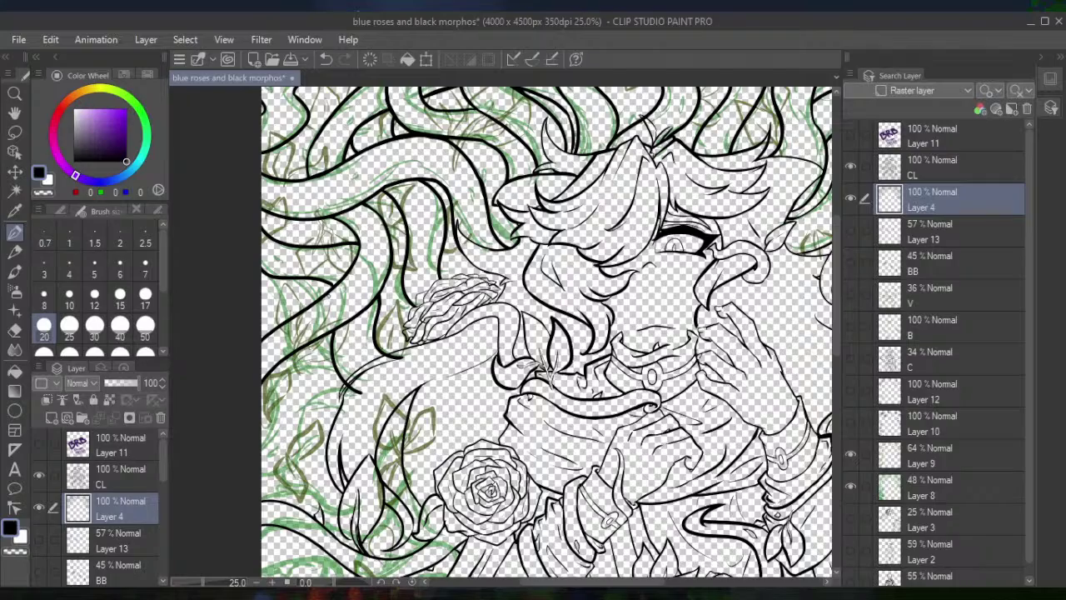
Erase the two vine line ends that overlap the shoulder outline below the rose with the size 30 eraser
scroll(412, 354, up, 5)
drag(413, 354, 504, 339)
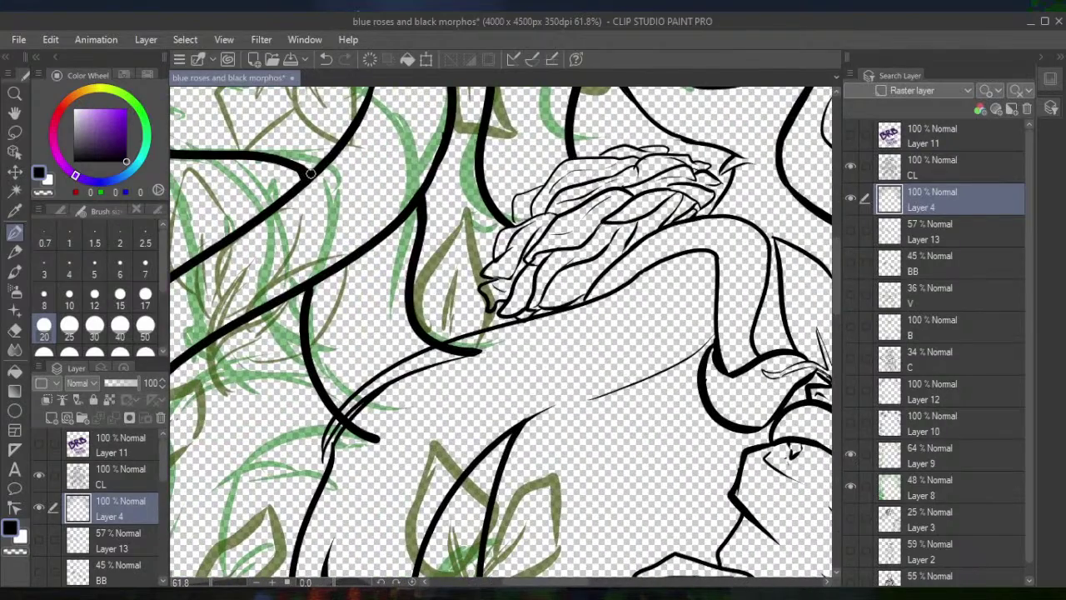
key(e)
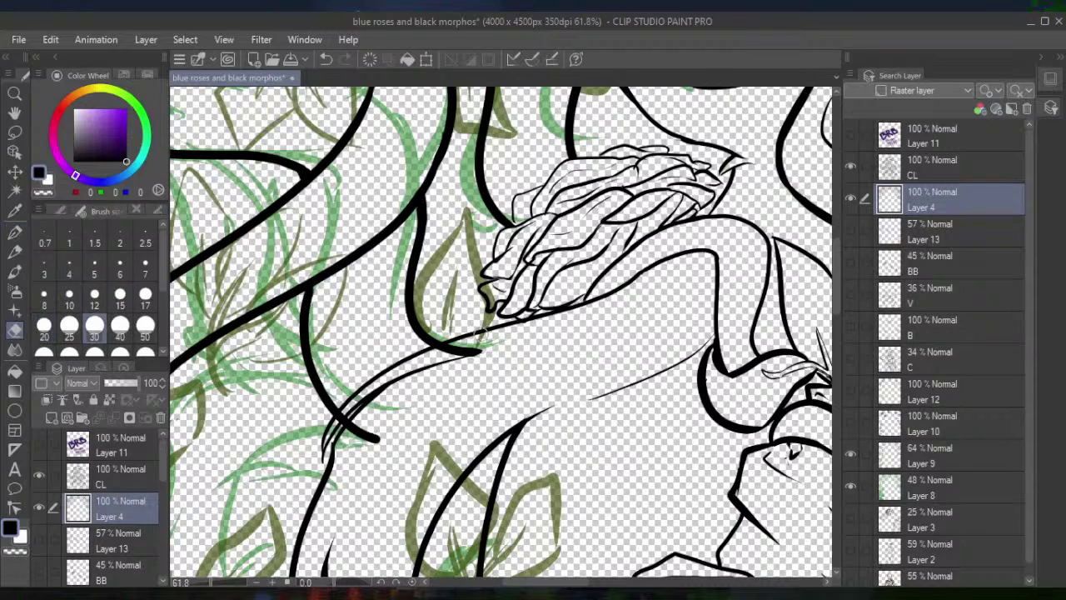
drag(510, 352, 429, 356)
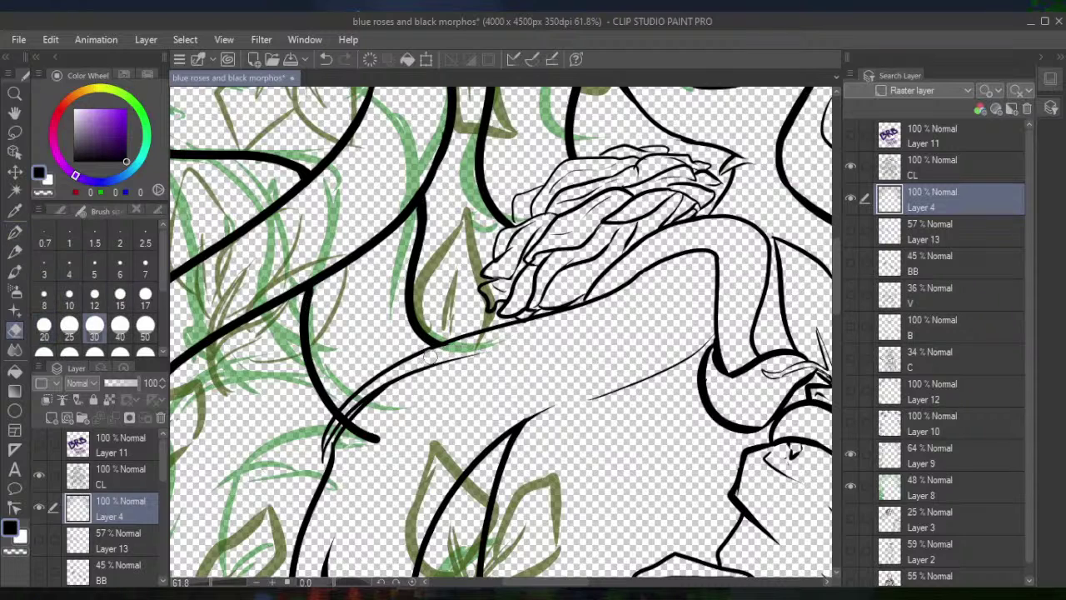
mouse_move(377, 431)
mouse_down()
mouse_move(388, 424)
mouse_move(350, 435)
mouse_move(360, 422)
mouse_move(333, 425)
mouse_up()
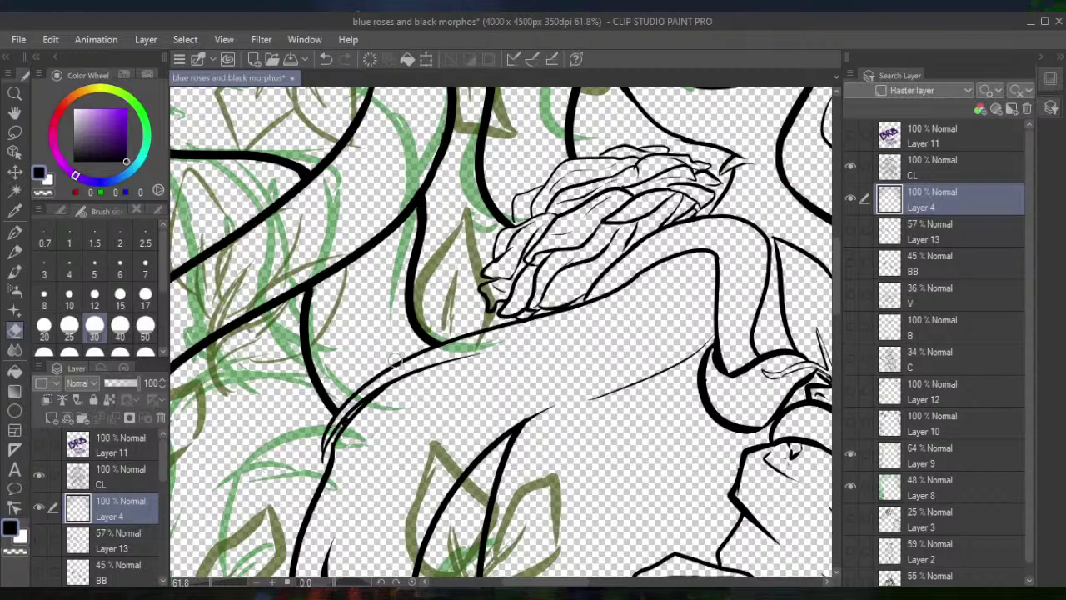
Ink a short vine edge across the gap between the two curved lines beside the leaf sketches below the shoulder
scroll(393, 359, down, 3)
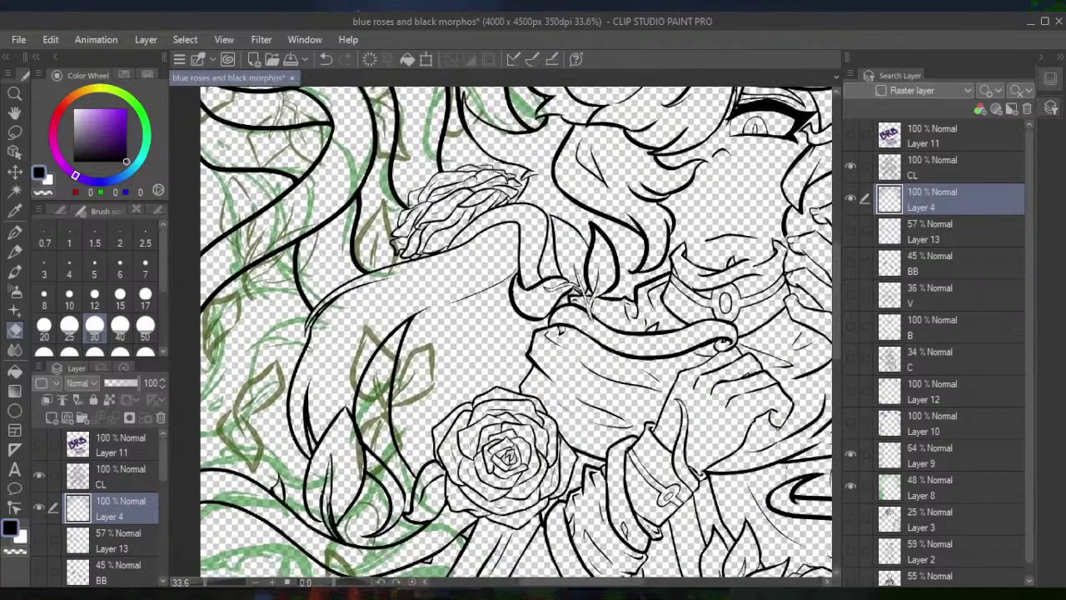
click(14, 232)
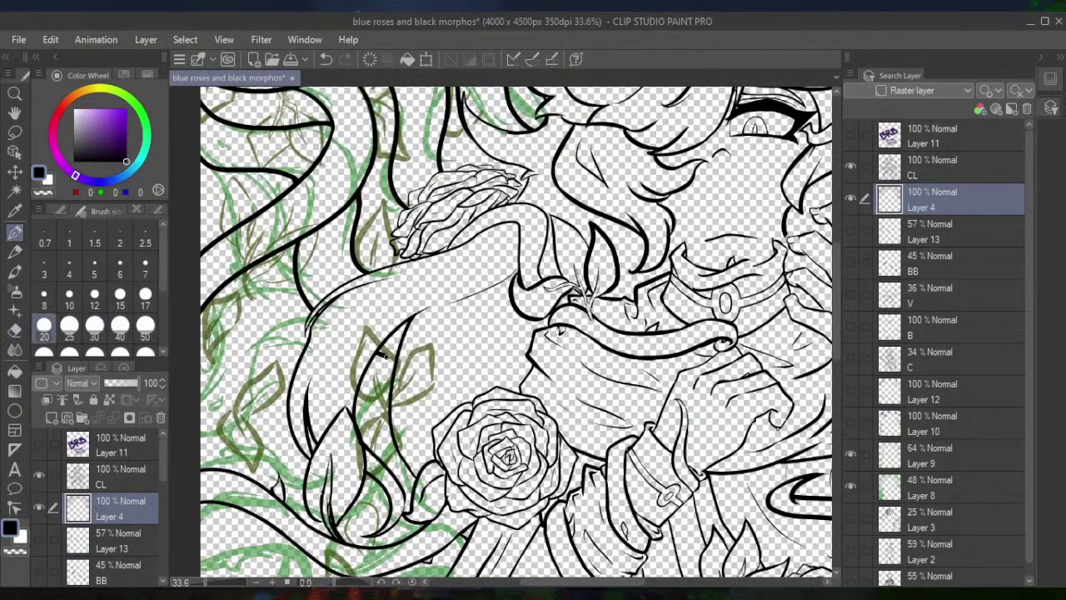
drag(384, 356, 396, 359)
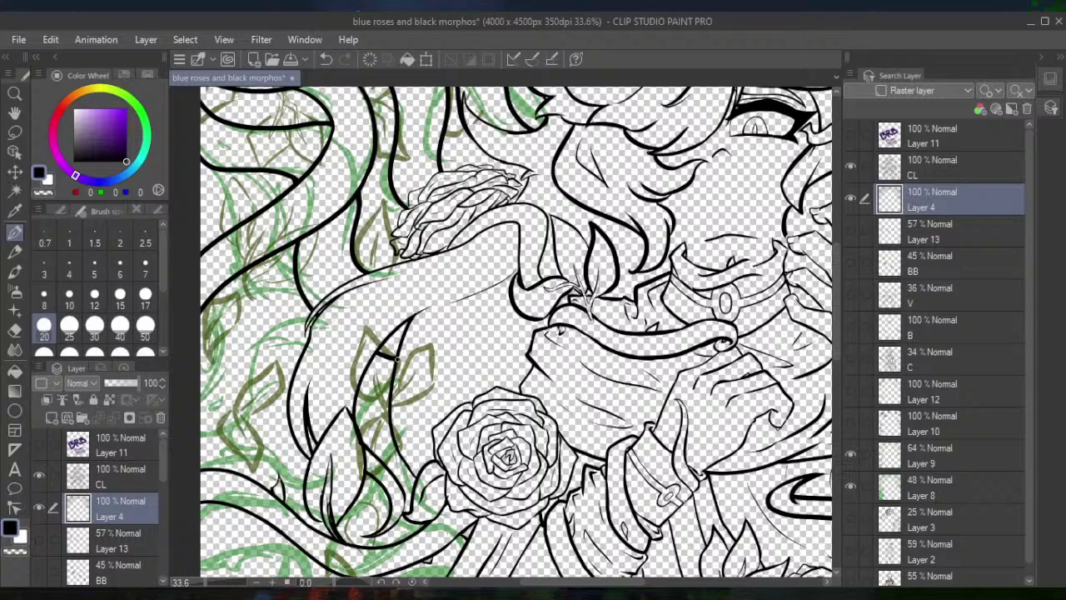
click(14, 332)
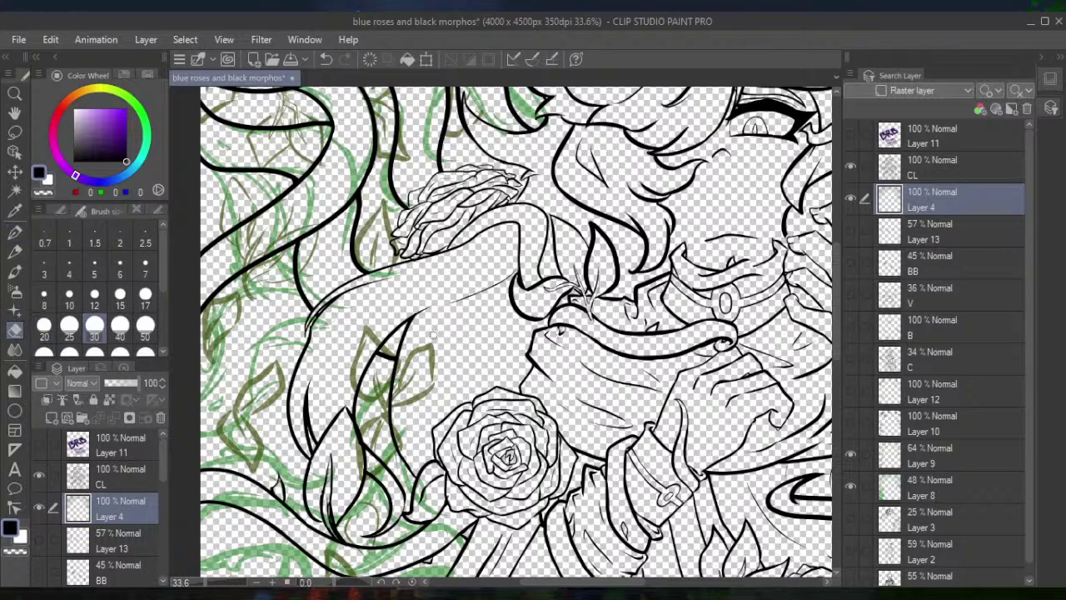
drag(444, 330, 553, 354)
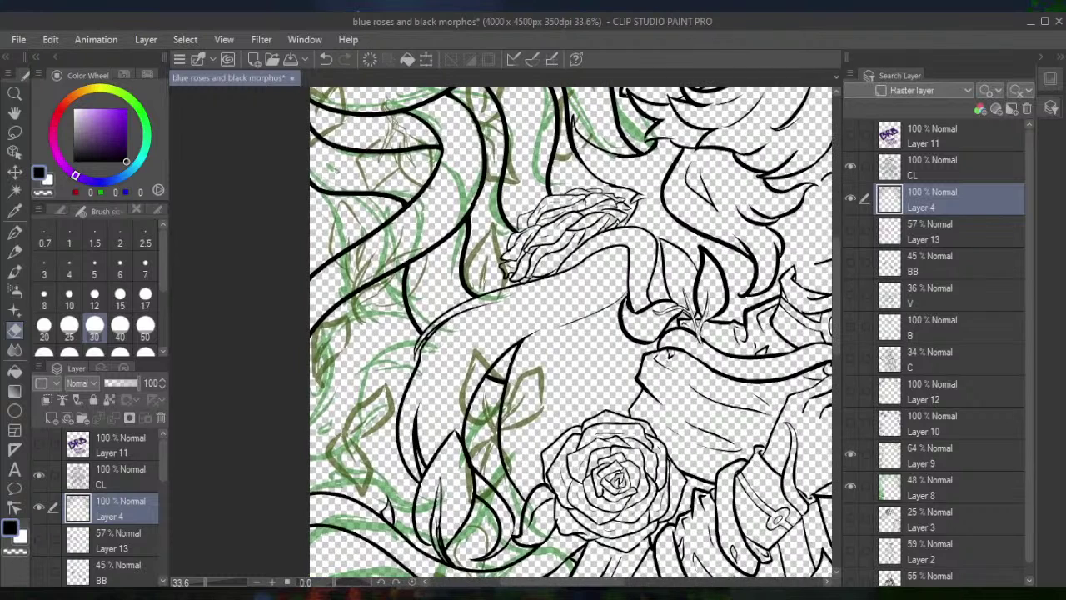
click(14, 235)
mouse_move(419, 320)
mouse_down()
mouse_move(341, 318)
mouse_move(325, 402)
mouse_move(310, 416)
mouse_up()
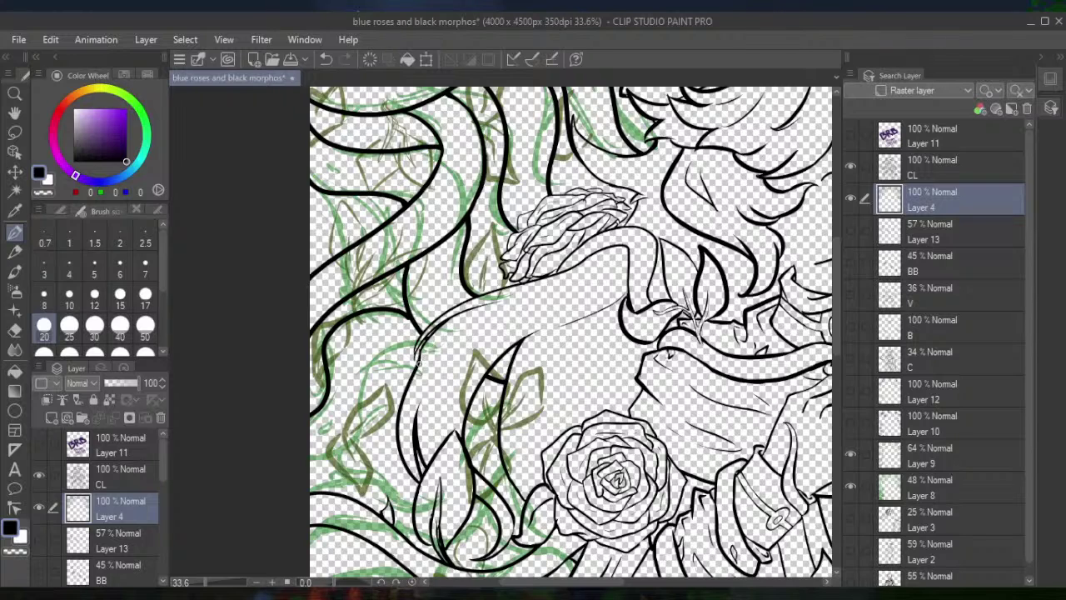
mouse_move(414, 356)
mouse_down()
mouse_move(371, 373)
mouse_move(349, 460)
mouse_move(312, 468)
mouse_up()
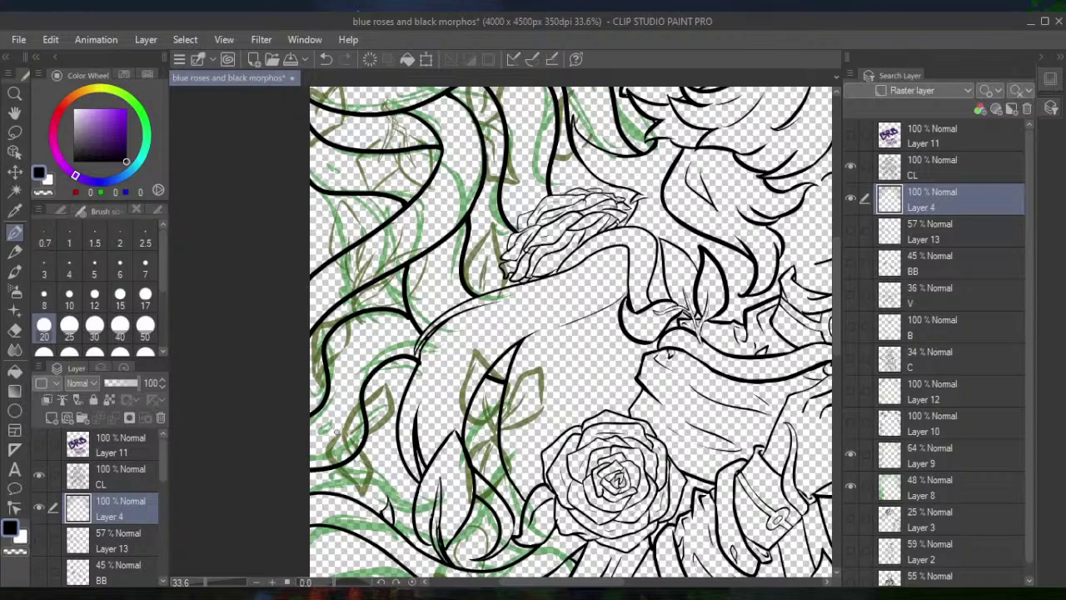
click(326, 59)
click(326, 59)
Ink both edges of the vine curving from the figure's shoulder down to the canvas side with the size 20 pen
mouse_move(405, 312)
mouse_down()
mouse_move(375, 314)
mouse_move(332, 344)
mouse_move(281, 437)
mouse_up()
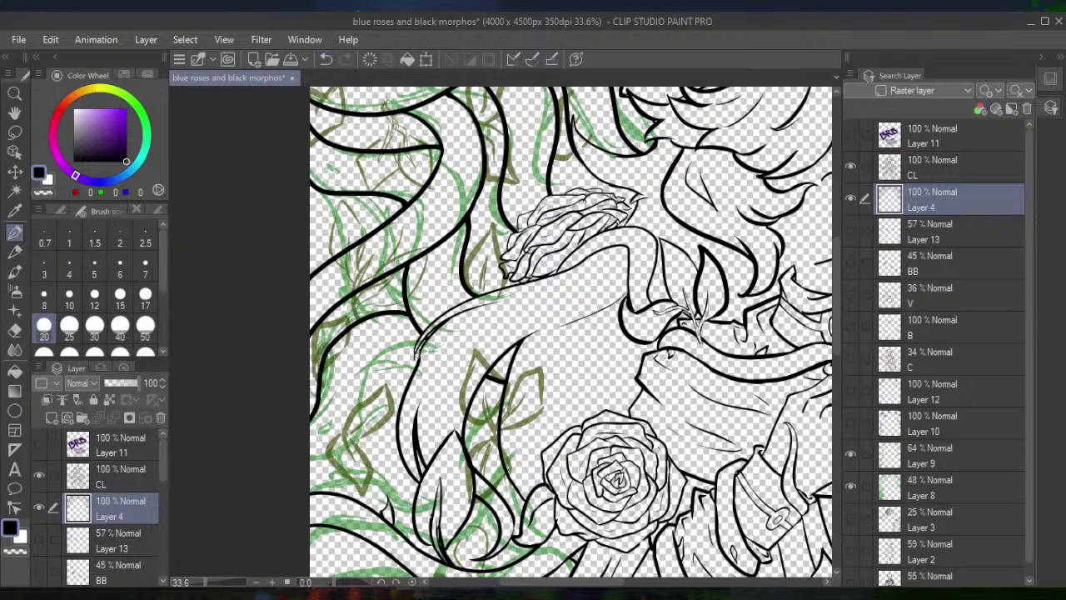
mouse_move(410, 354)
mouse_down()
mouse_move(381, 369)
mouse_move(363, 444)
mouse_move(314, 446)
mouse_up()
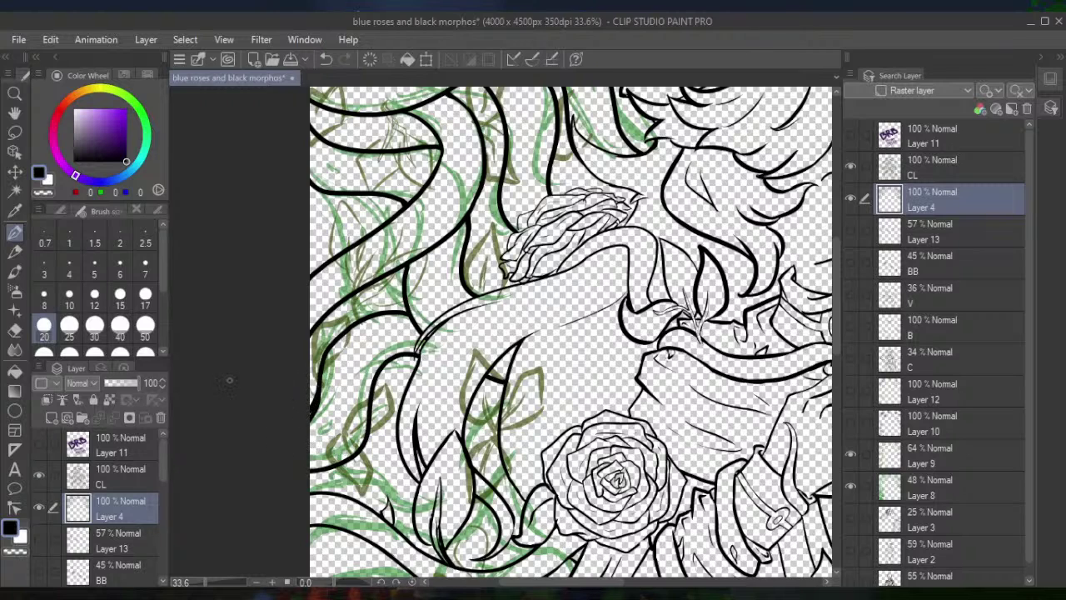
key(e)
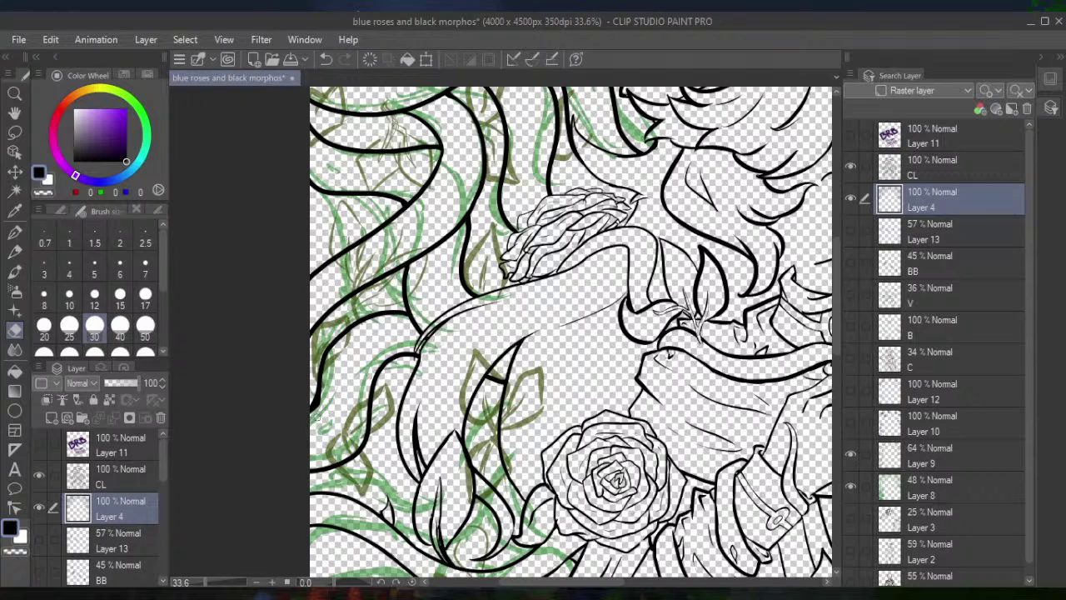
Ink both edges of the vine passing behind the branching vines above the shoulder, in short segments across each gap between them
key(p)
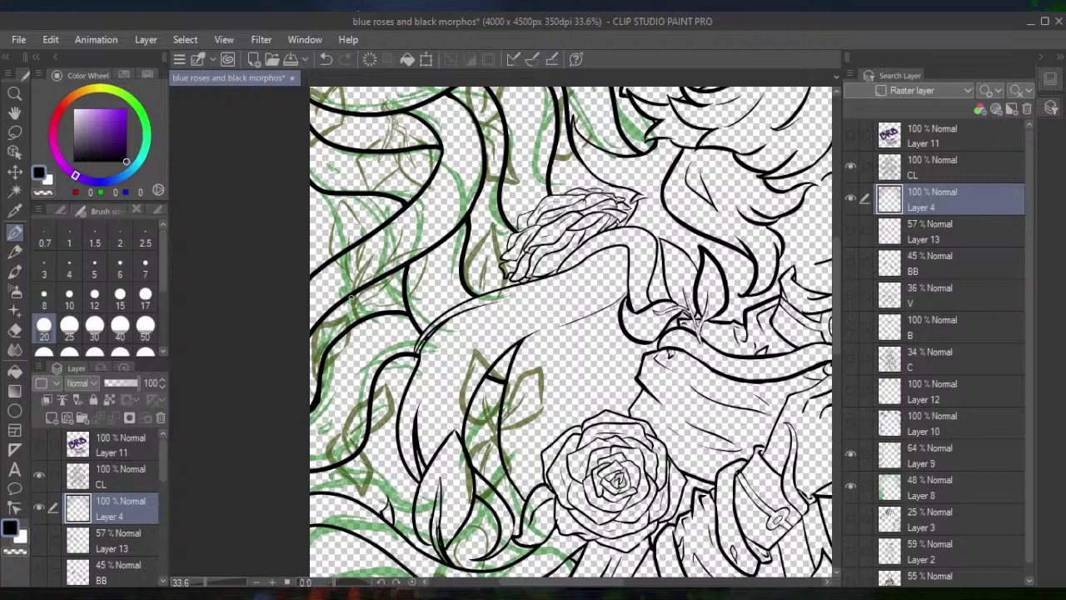
drag(348, 293, 359, 318)
drag(343, 252, 319, 190)
click(326, 59)
drag(320, 190, 336, 251)
drag(337, 301, 356, 332)
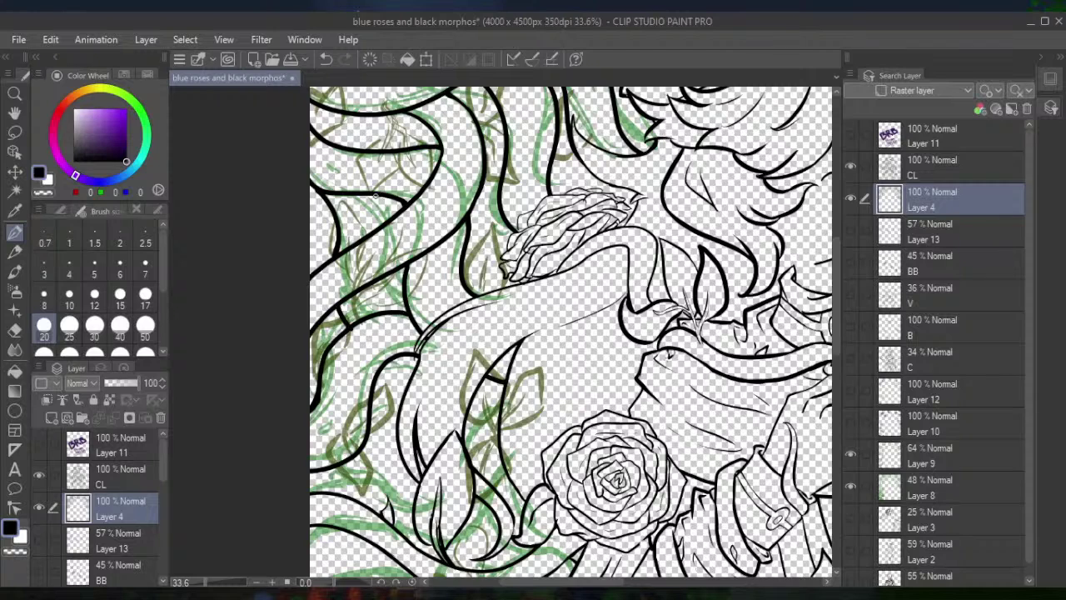
drag(370, 195, 384, 220)
drag(385, 275, 411, 315)
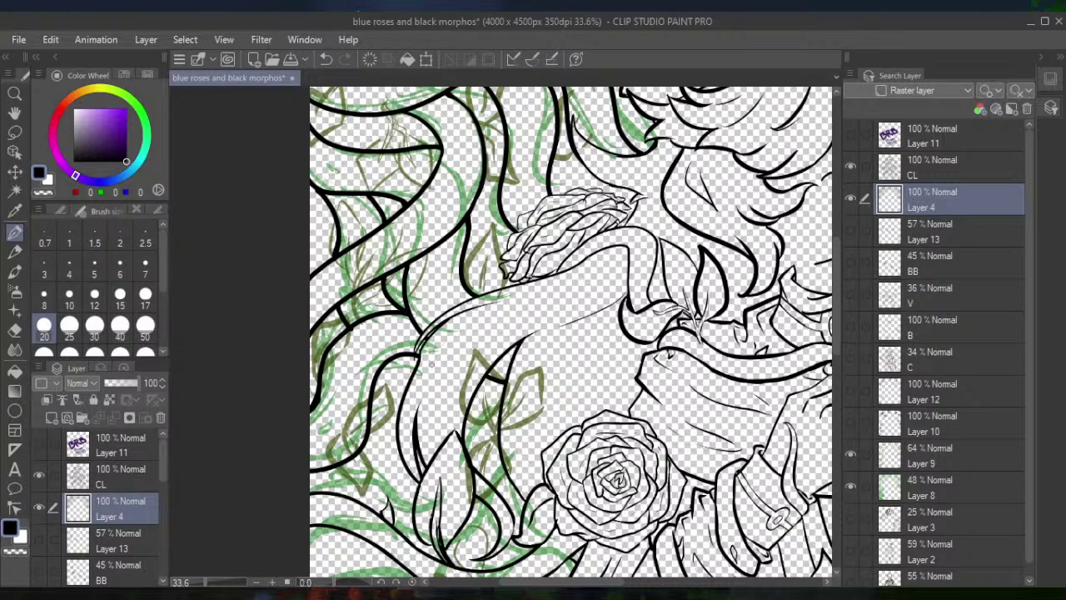
click(14, 330)
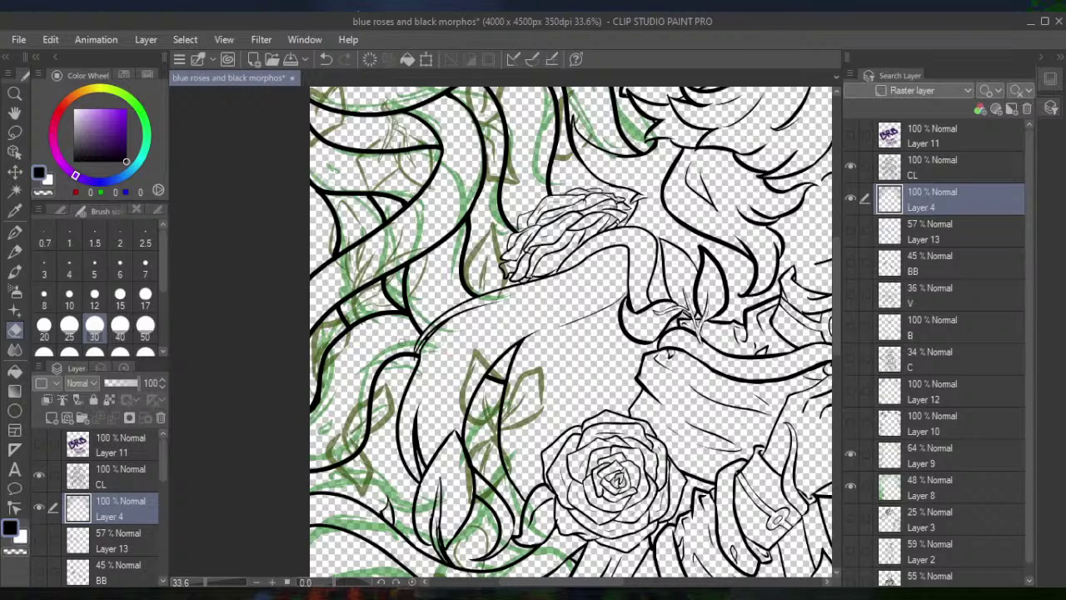
Ink short vine edges between the inked vine and the arm outline, and across the gap between the curved lines beside the leaf sketches
scroll(269, 416, down, 2)
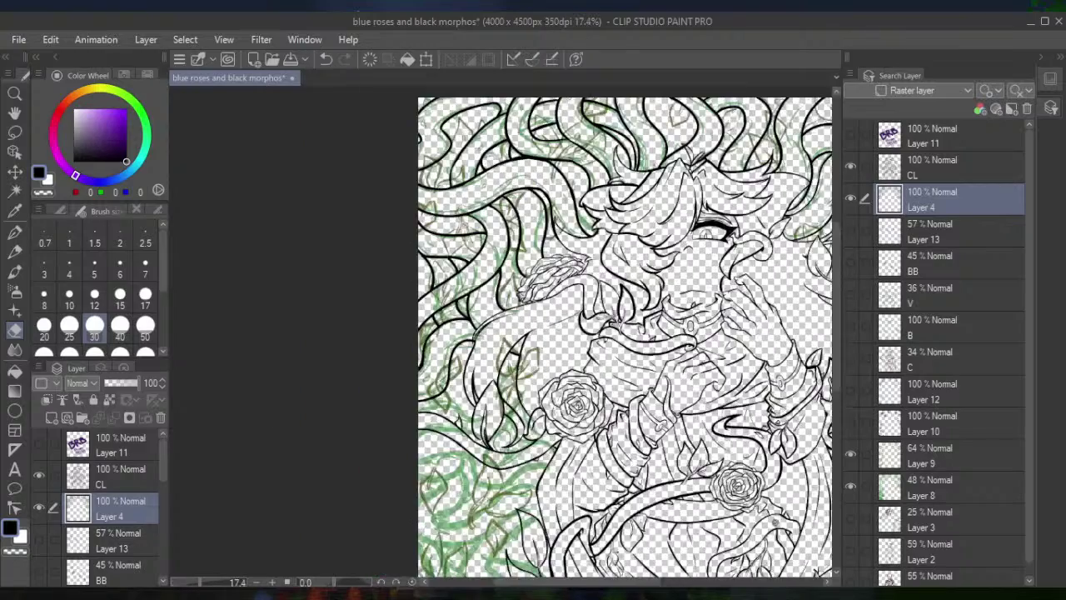
scroll(456, 200, up, 3)
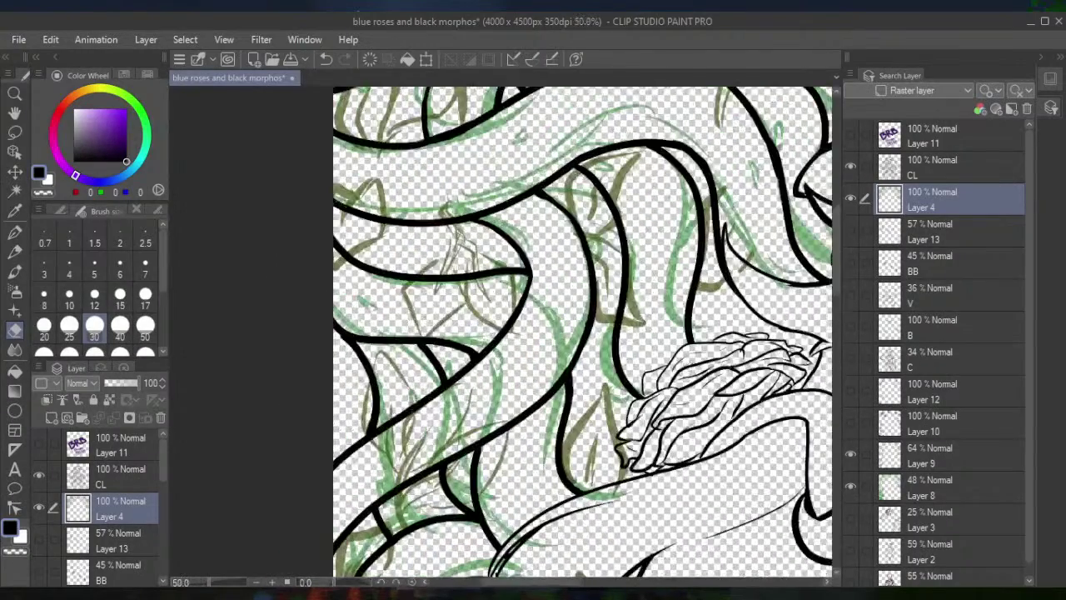
click(14, 233)
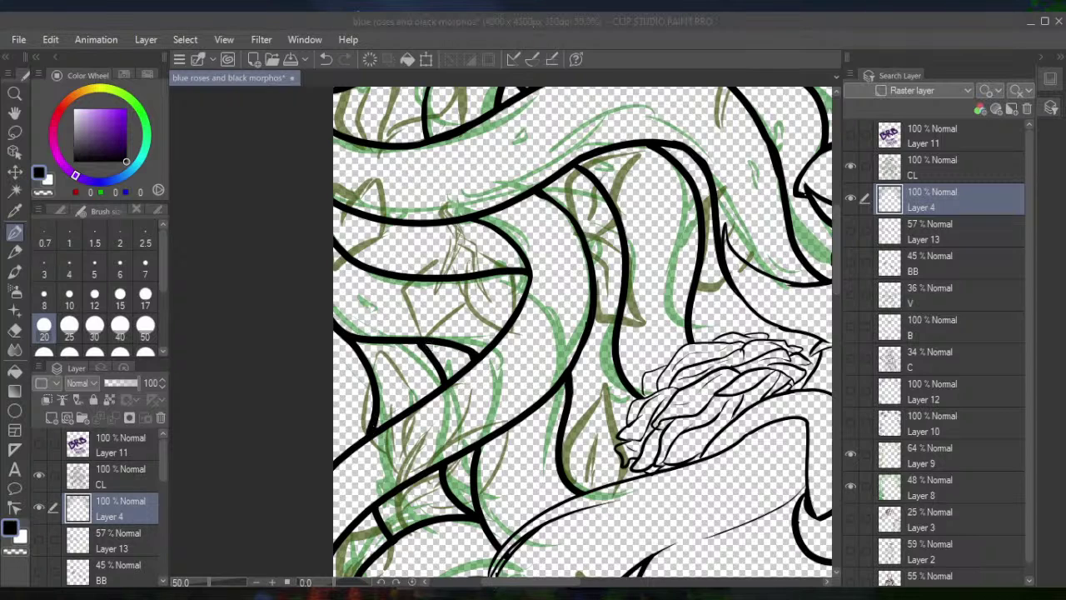
click(415, 239)
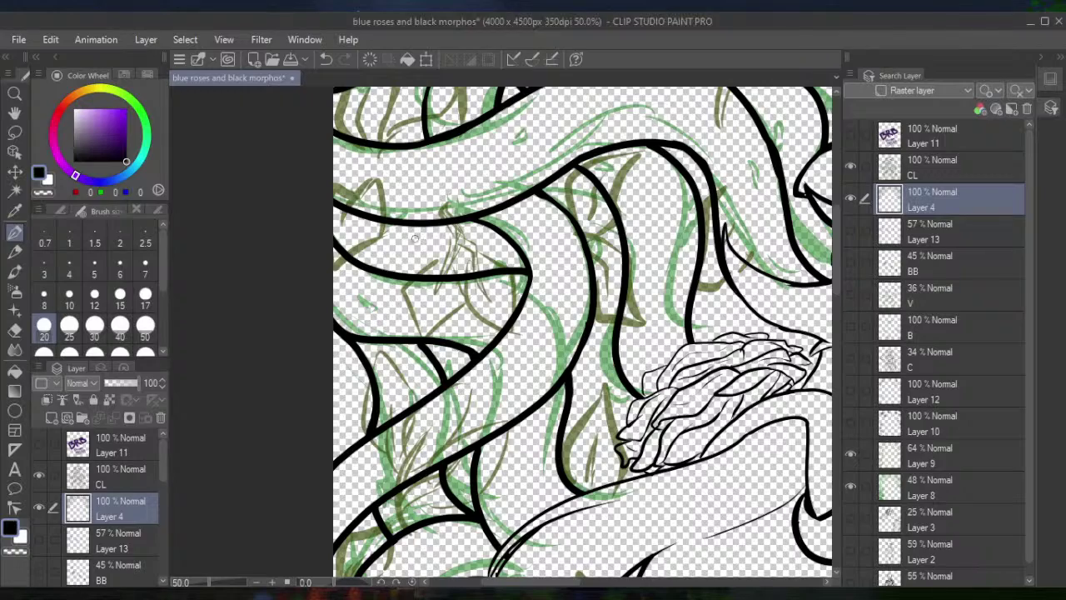
scroll(550, 352, down, 2)
drag(550, 352, 396, 160)
scroll(435, 270, up, 2)
drag(435, 270, 528, 232)
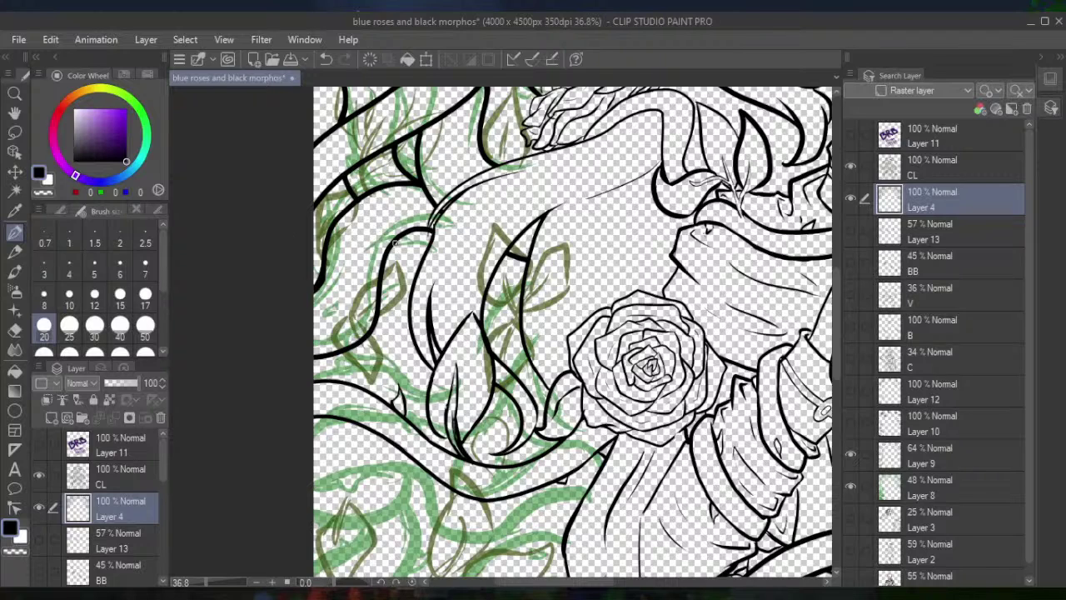
drag(394, 243, 421, 261)
drag(486, 288, 505, 297)
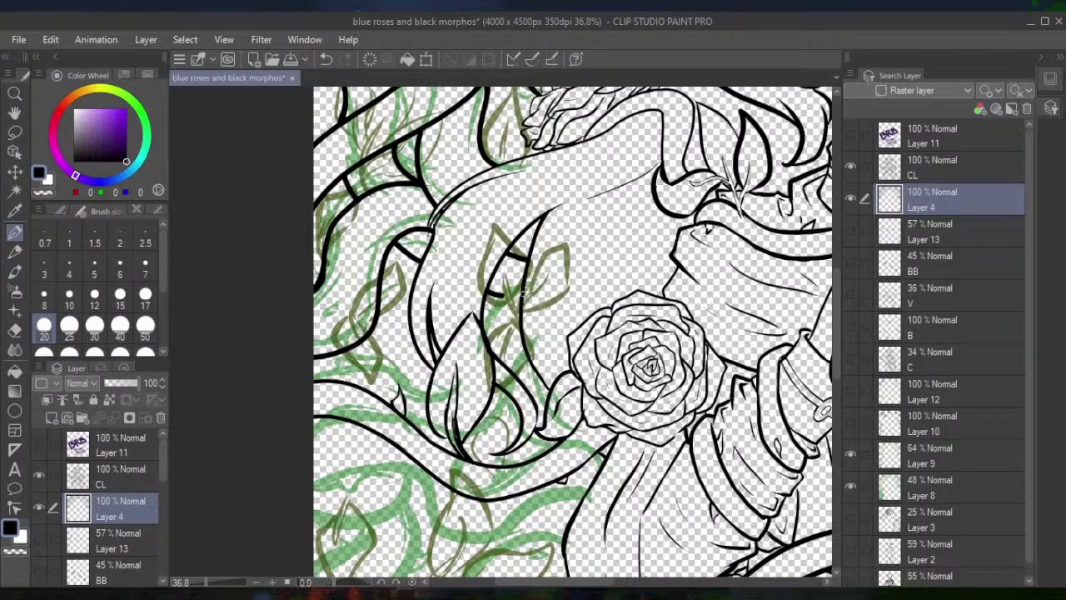
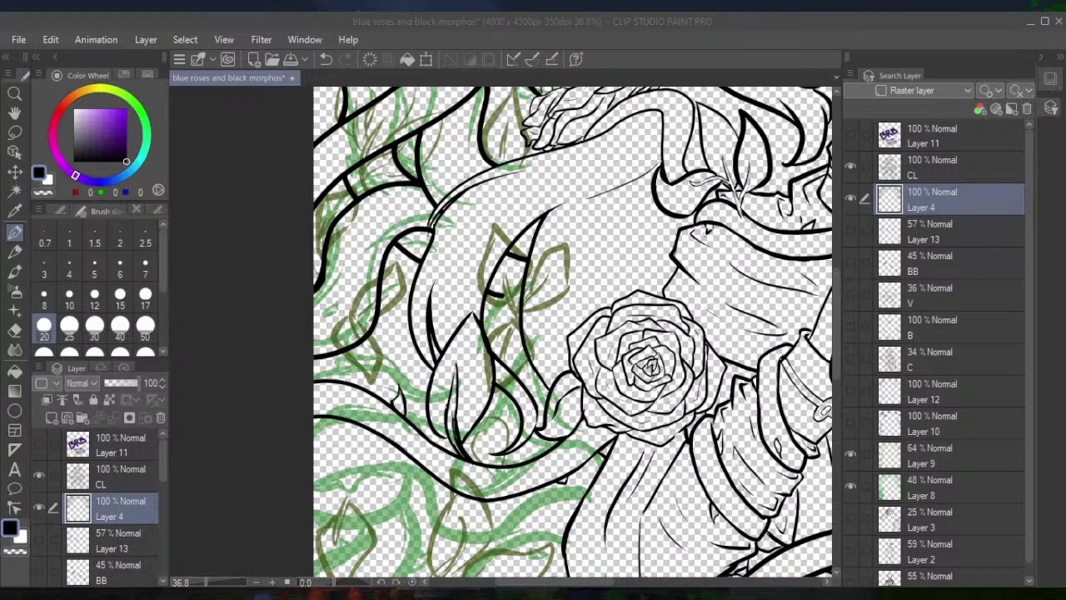
Ink the vine edge from the canvas side to the large pointed leaf, plus short edges between the branching vines beside that leaf
click(401, 369)
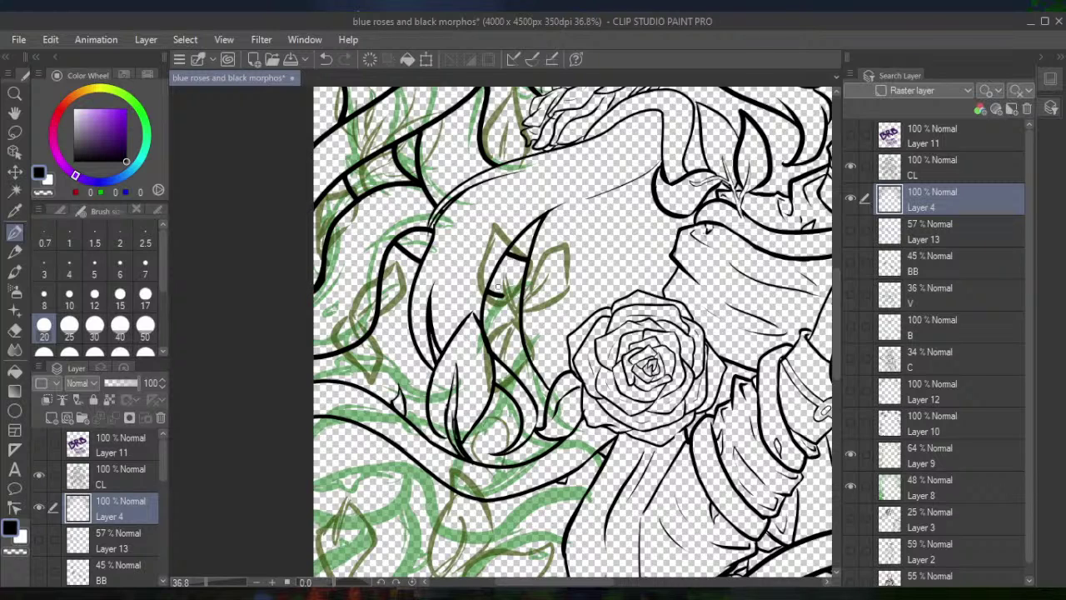
drag(497, 288, 484, 332)
drag(315, 364, 429, 389)
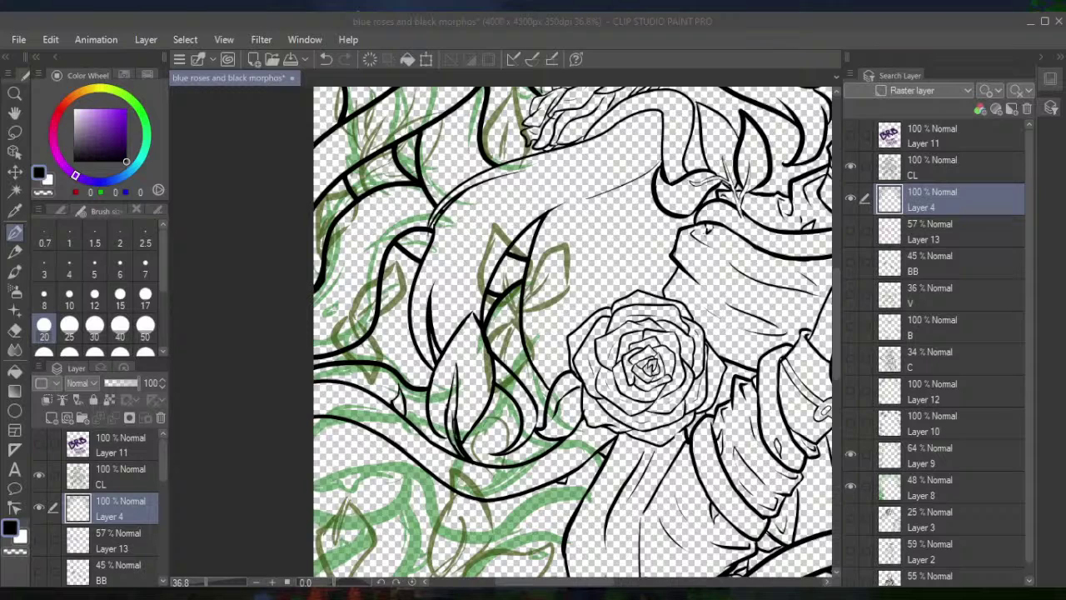
click(909, 423)
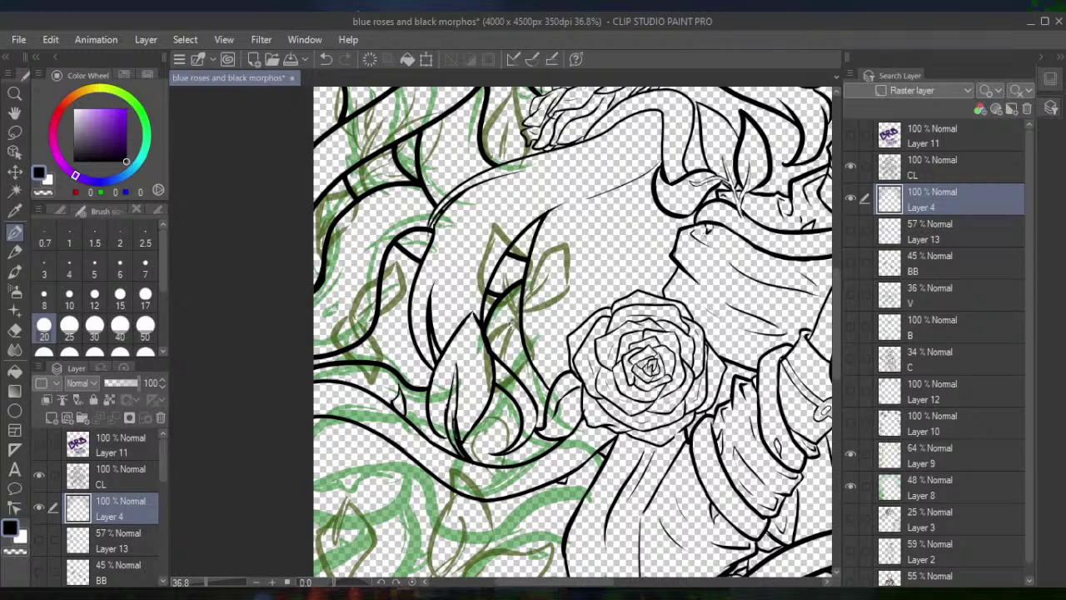
mouse_move(529, 360)
mouse_down()
mouse_move(505, 422)
mouse_move(467, 439)
mouse_up()
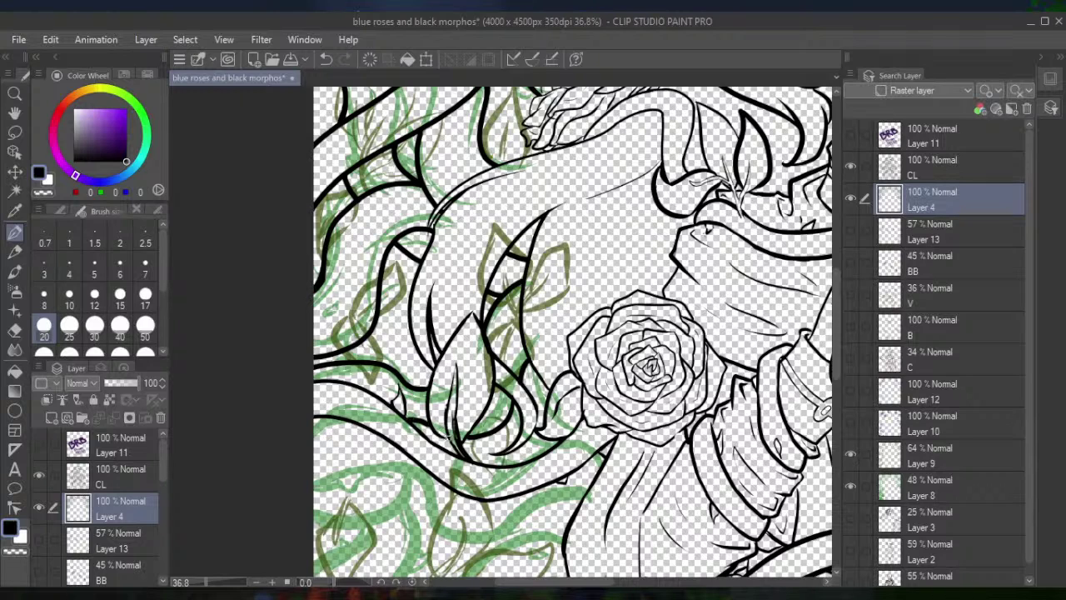
Ink the short vine edges behind the large leaf's base and at the canvas side, then tidy them with the size 30 eraser
click(326, 60)
drag(443, 436, 406, 419)
drag(338, 420, 310, 430)
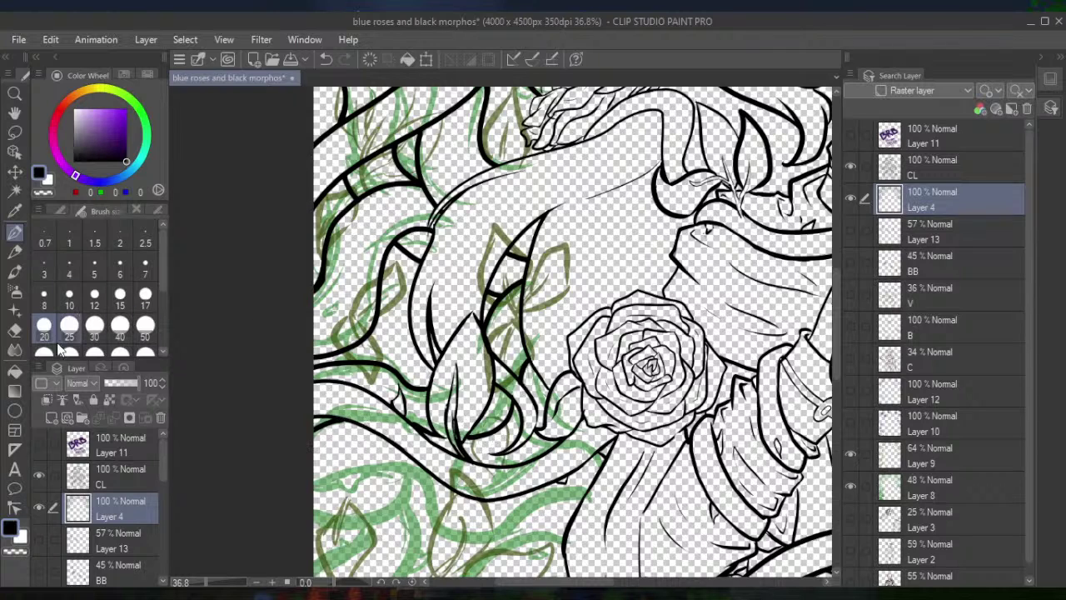
key(e)
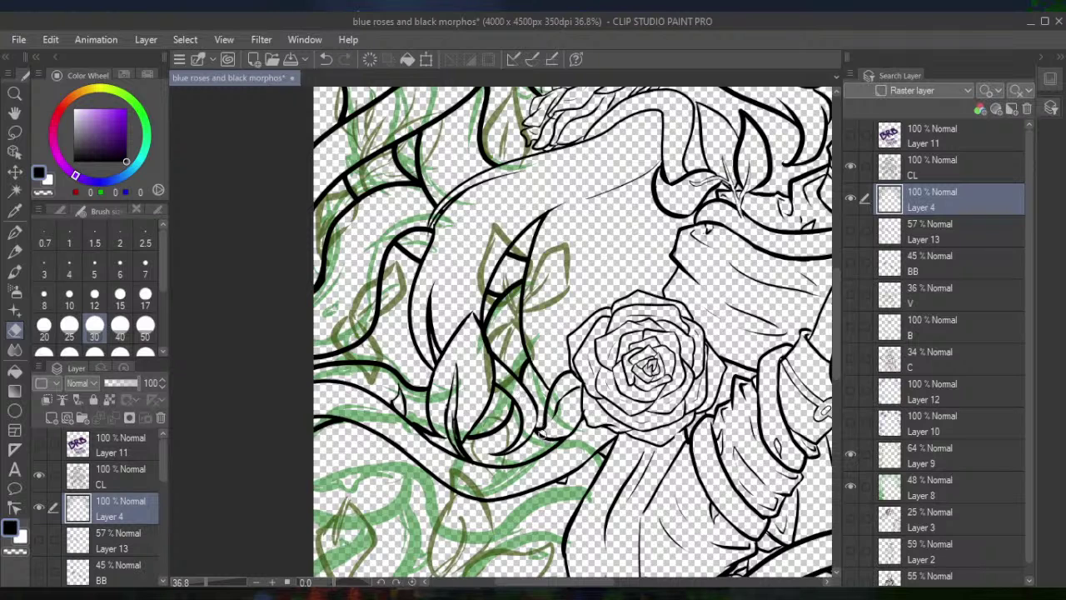
click(16, 233)
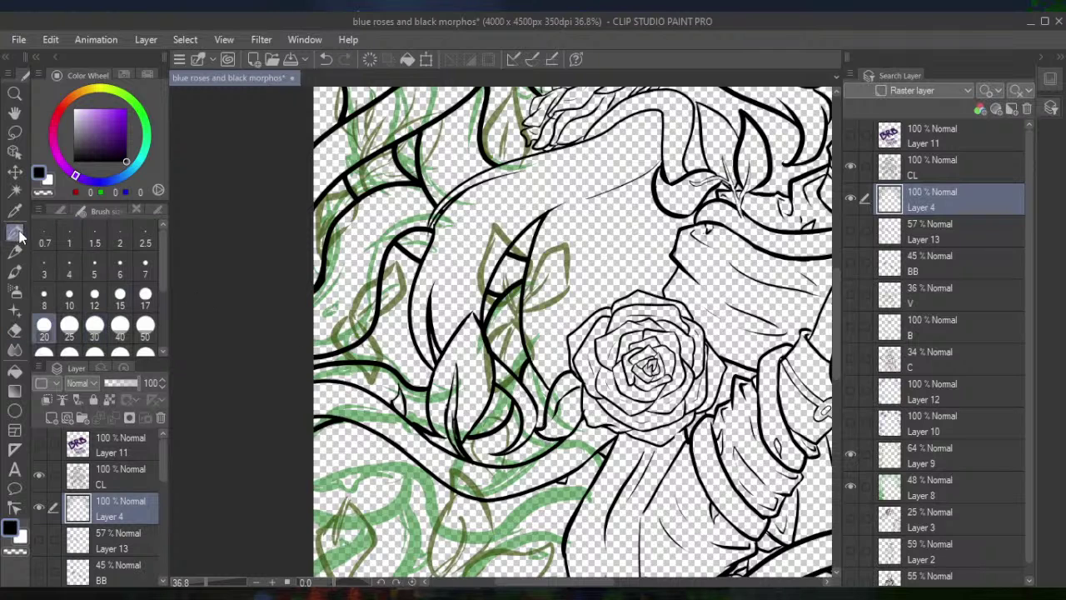
Extend both edges of the thick vine to the canvas's lower edge and ink the outer curve of the neighbouring corner vine and a short edge
drag(639, 368, 590, 208)
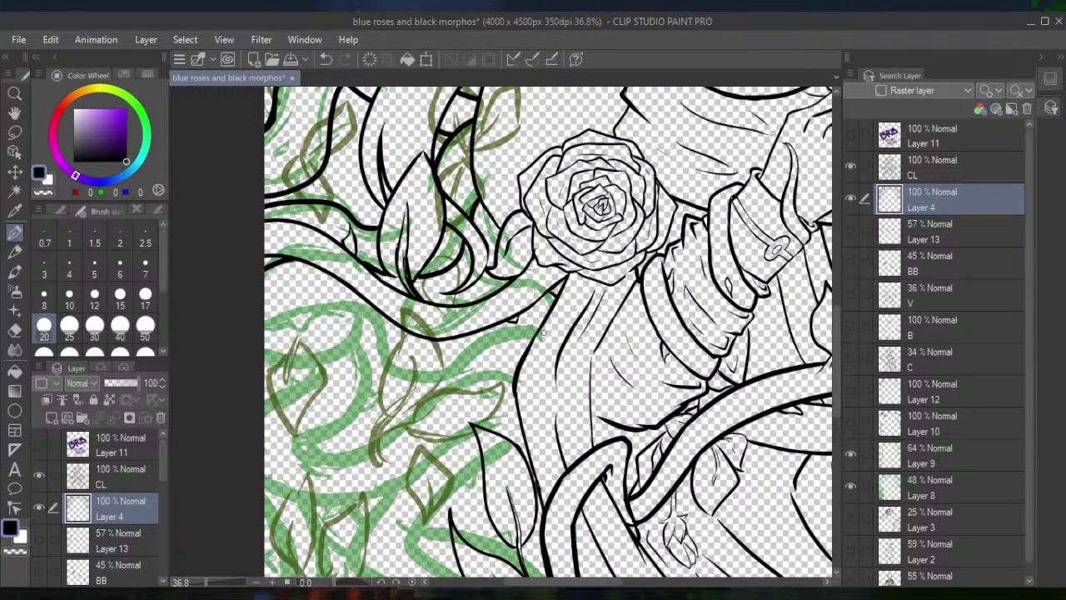
drag(534, 355, 500, 150)
drag(537, 459, 702, 271)
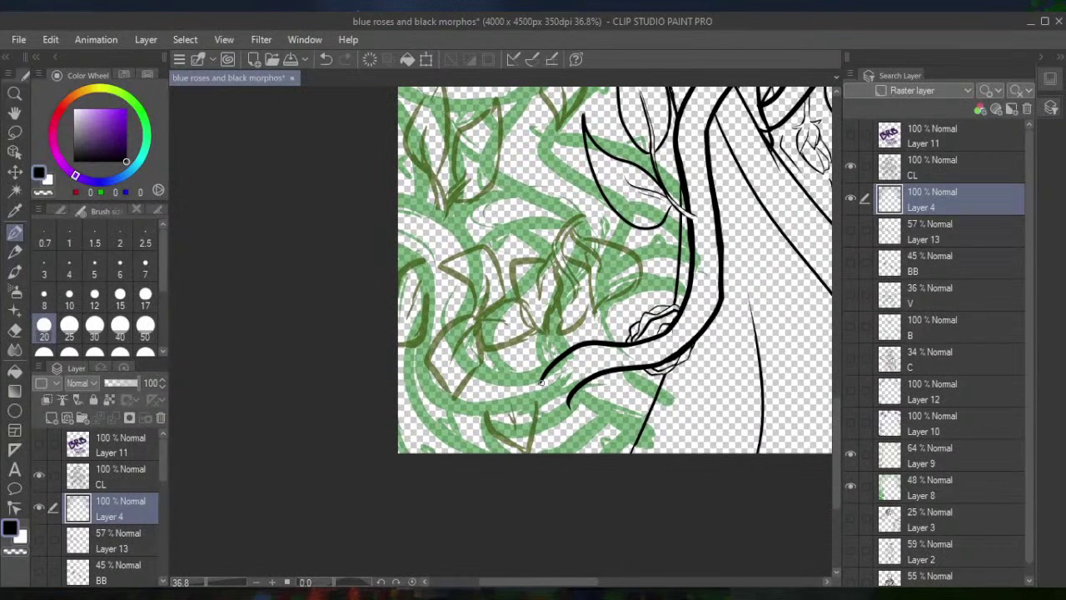
drag(542, 382, 533, 457)
drag(569, 404, 601, 453)
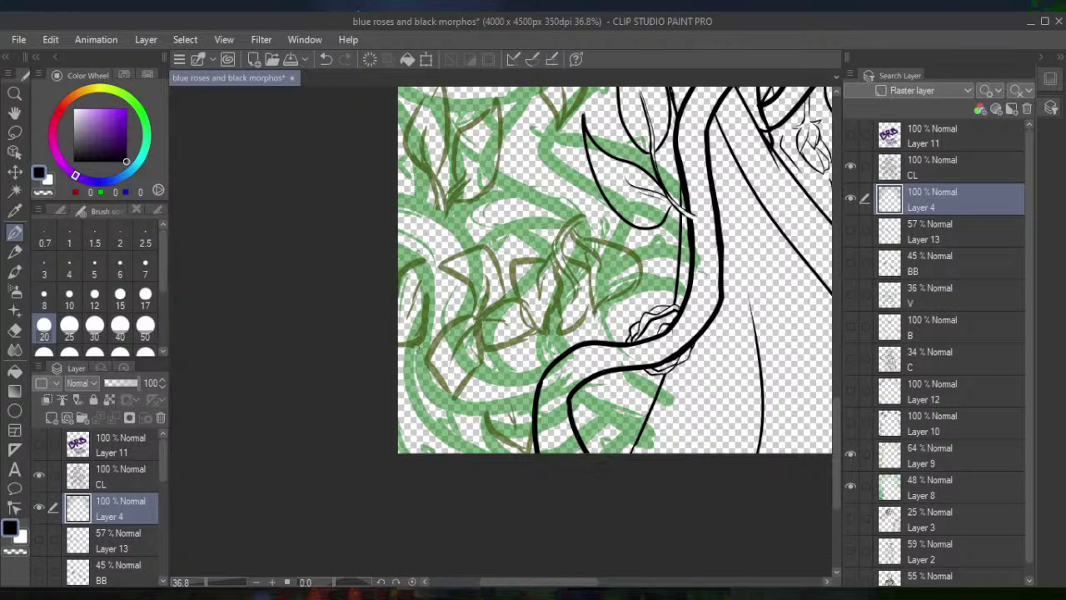
mouse_move(423, 312)
mouse_down()
mouse_move(422, 402)
mouse_move(492, 455)
mouse_up()
drag(581, 439, 611, 418)
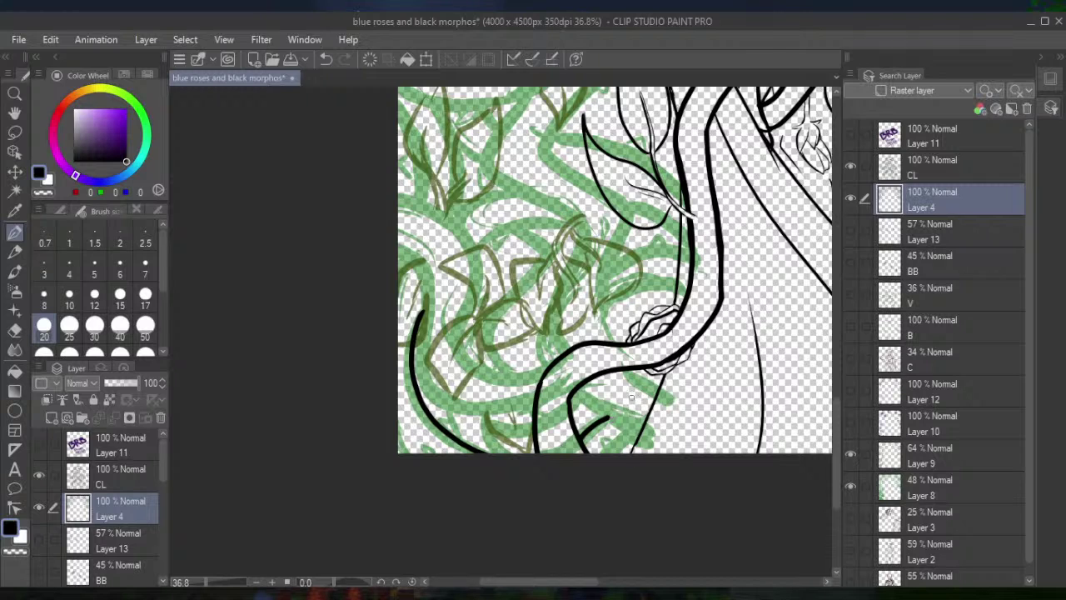
mouse_move(658, 393)
mouse_down()
mouse_move(626, 371)
mouse_move(593, 410)
mouse_move(641, 439)
mouse_up()
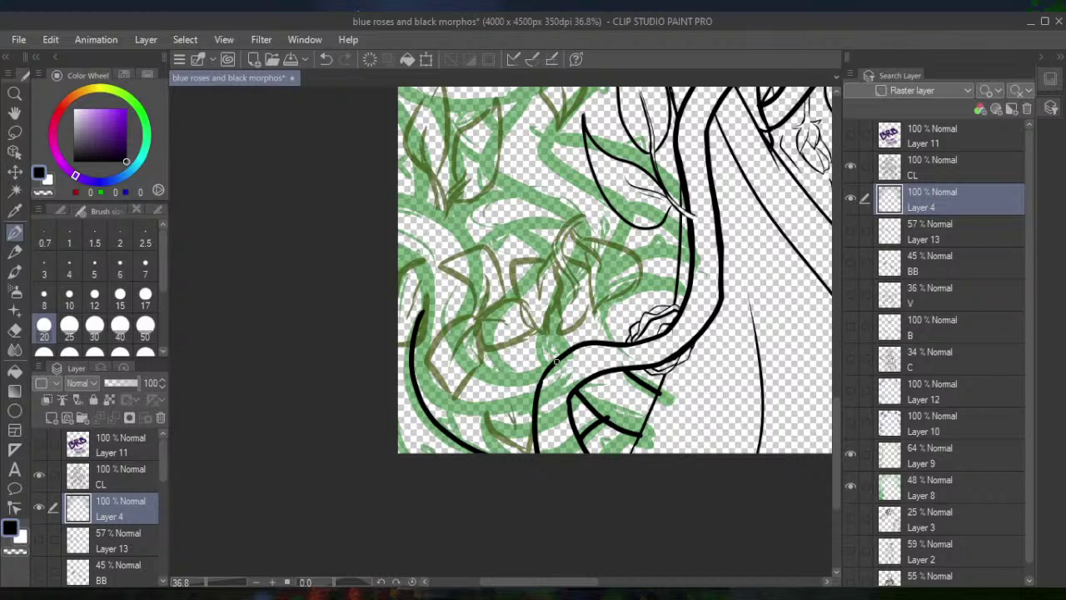
drag(550, 360, 581, 217)
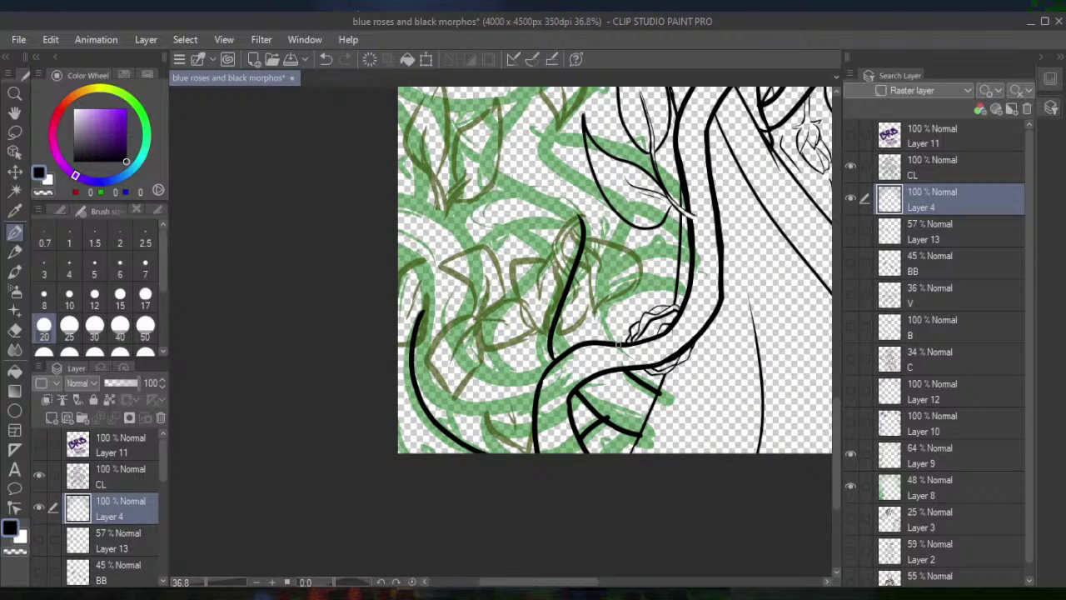
drag(618, 344, 626, 210)
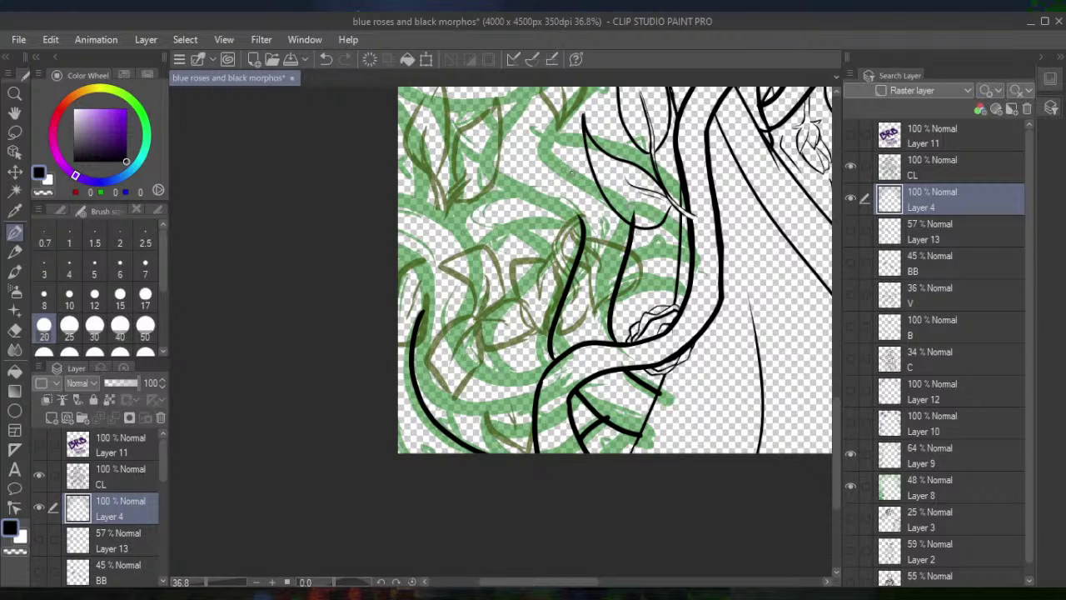
click(331, 55)
click(330, 55)
click(330, 55)
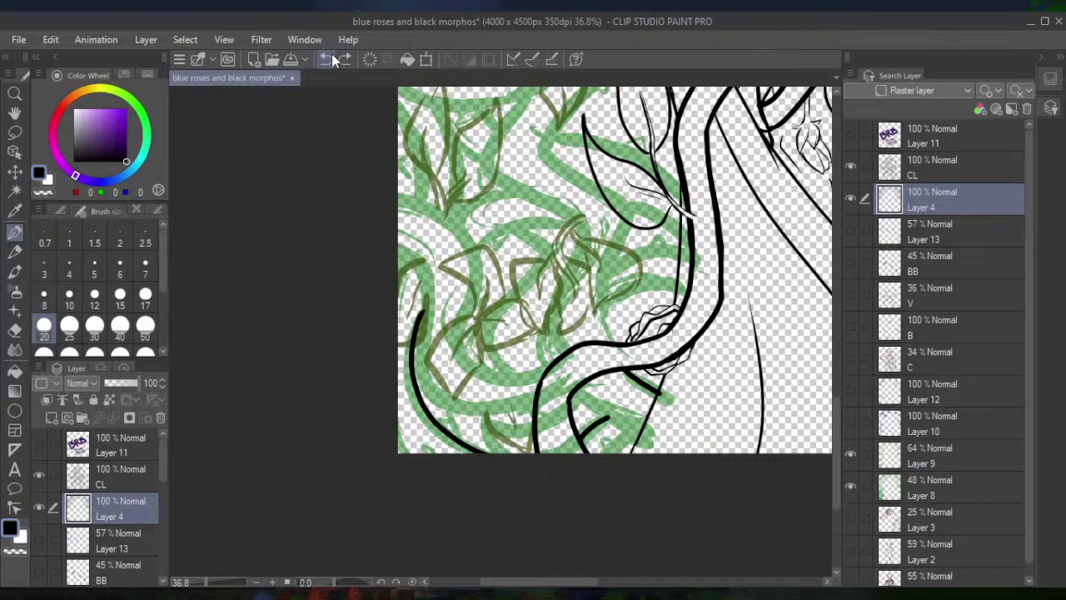
click(330, 55)
mouse_move(529, 192)
mouse_down()
mouse_move(579, 236)
mouse_move(573, 355)
mouse_move(671, 427)
mouse_up()
key(ctrl+z)
Ink the outer edge of the vine crossing behind the thick vine's bend, erasing the part inside it with the size 30 eraser
mouse_move(492, 169)
mouse_down()
mouse_move(568, 283)
mouse_move(552, 365)
mouse_move(662, 417)
mouse_up()
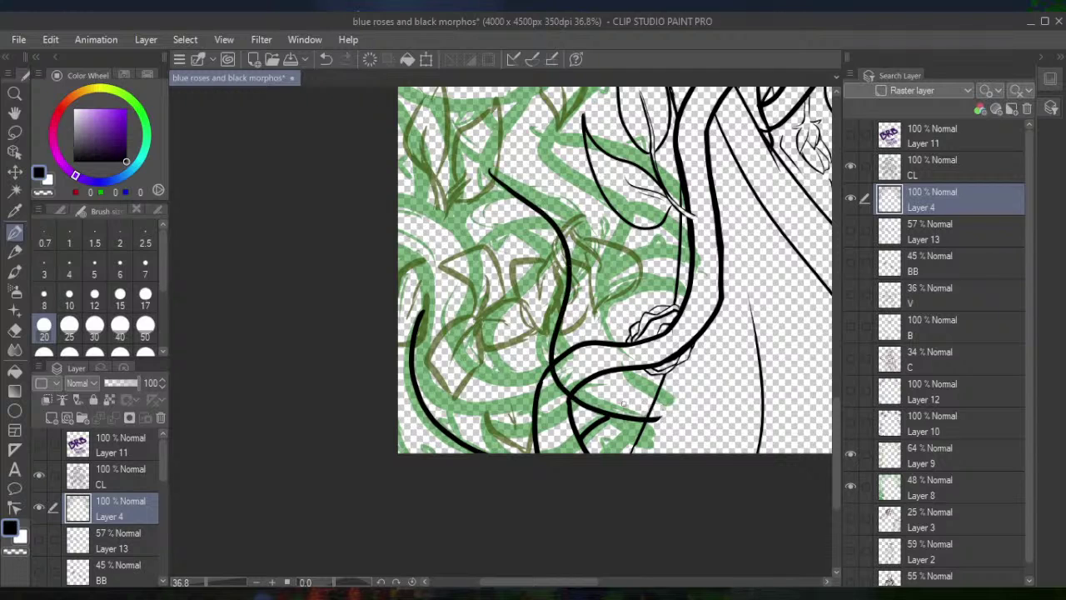
key(e)
click(94, 329)
mouse_move(541, 381)
mouse_down()
mouse_move(565, 368)
mouse_move(554, 370)
mouse_move(565, 398)
mouse_up()
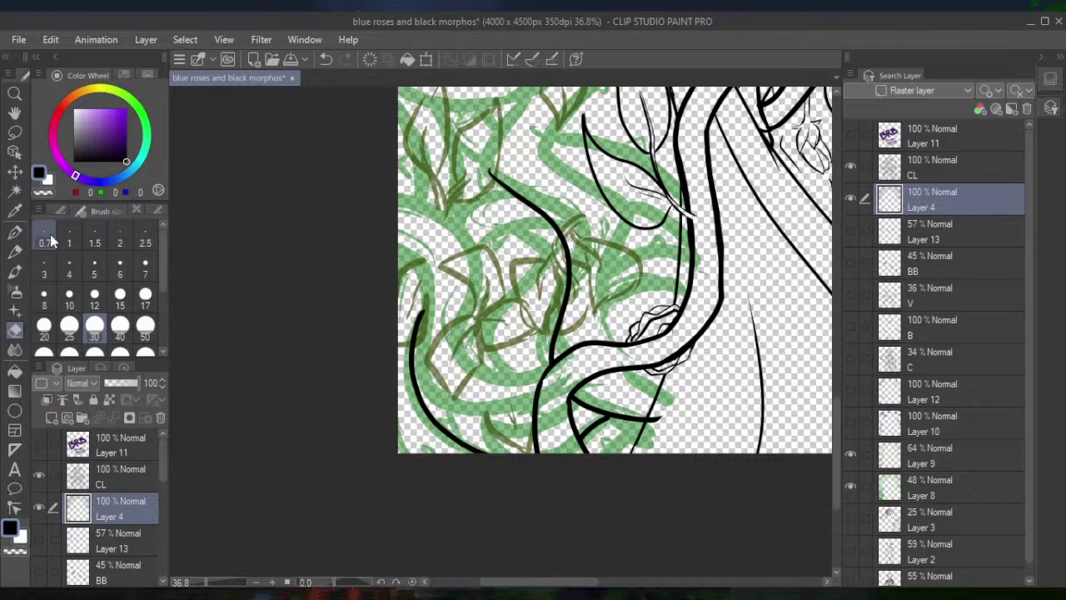
key(p)
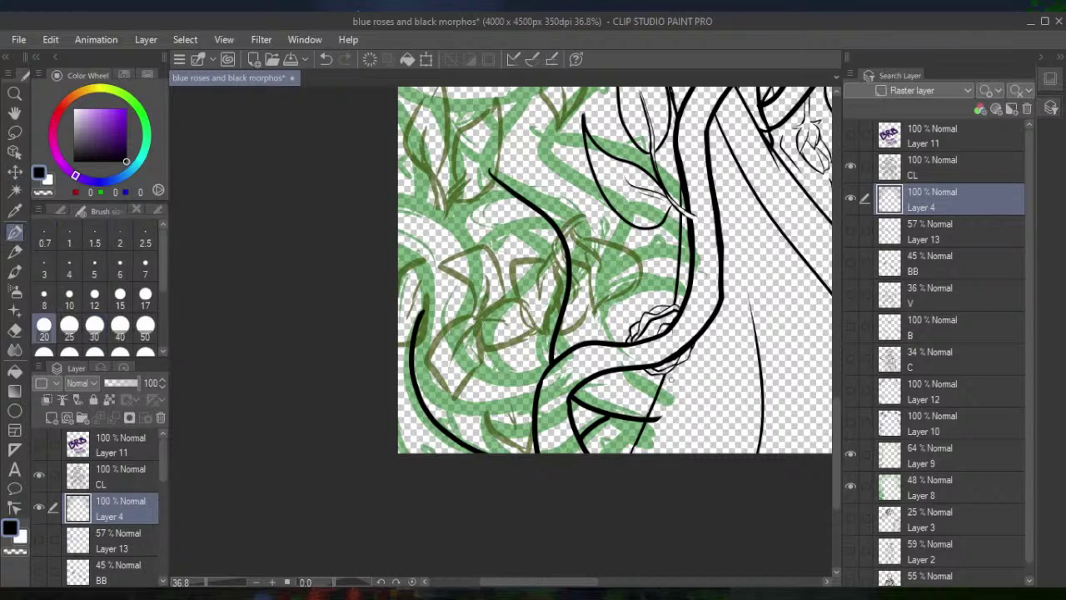
mouse_move(670, 381)
mouse_down()
mouse_move(636, 375)
mouse_move(617, 331)
mouse_move(632, 252)
mouse_move(494, 164)
mouse_up()
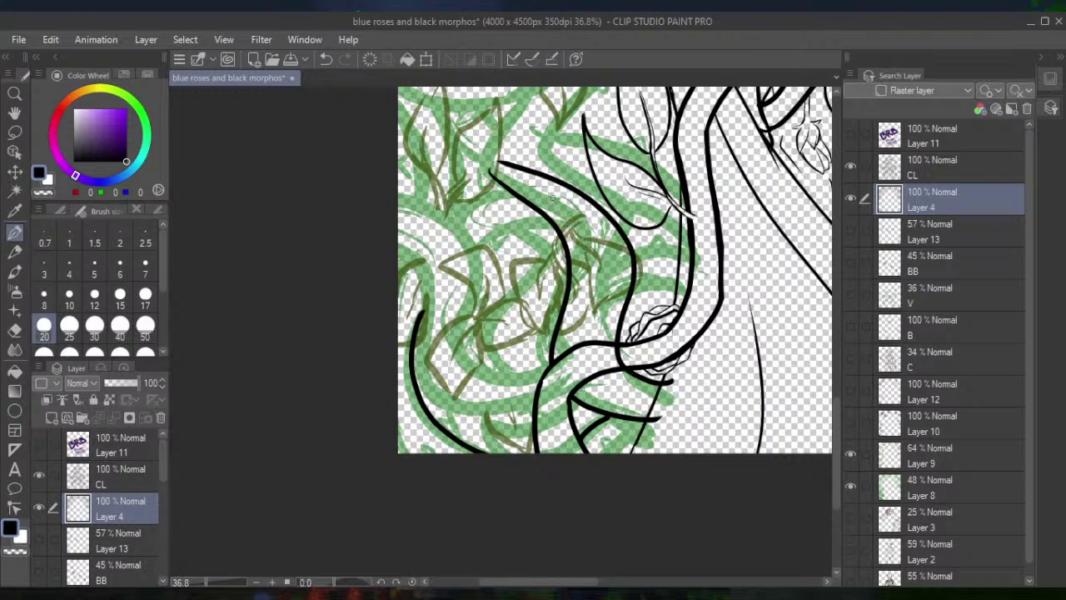
drag(553, 197, 459, 267)
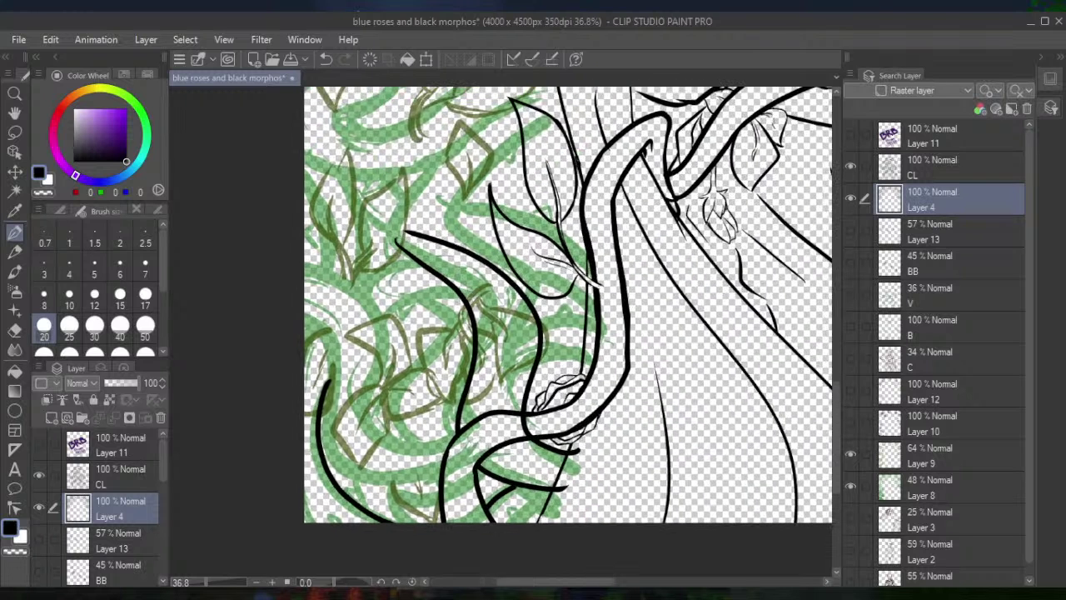
click(324, 60)
Ink the second edge of the crossing vine with the size 20 pen, from beside the leaves down past the thick vine and leg outline
mouse_move(440, 226)
mouse_down()
mouse_move(505, 363)
mouse_move(588, 456)
mouse_up()
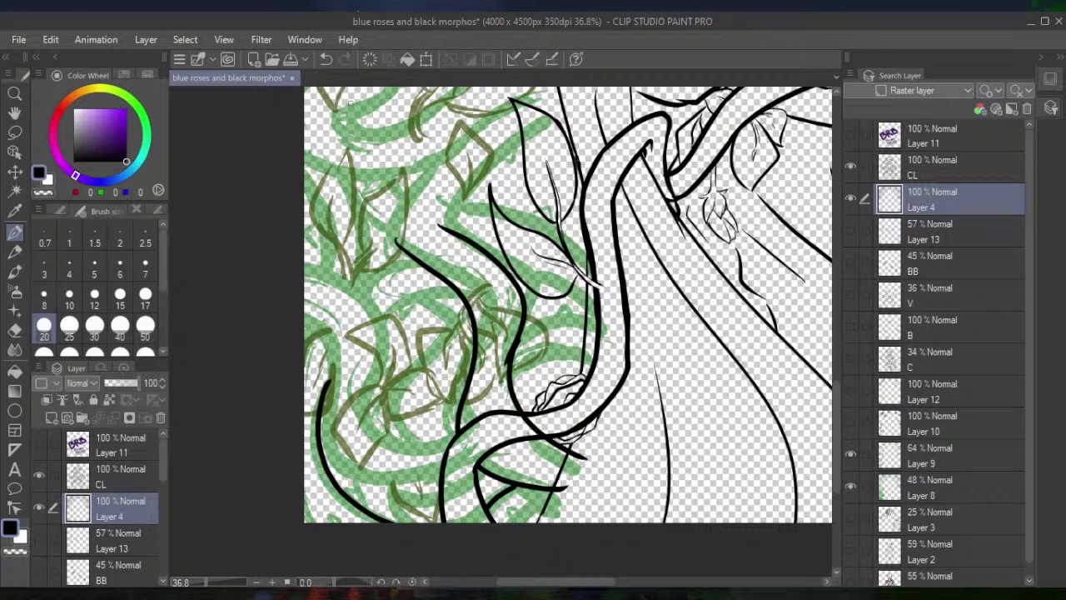
click(324, 60)
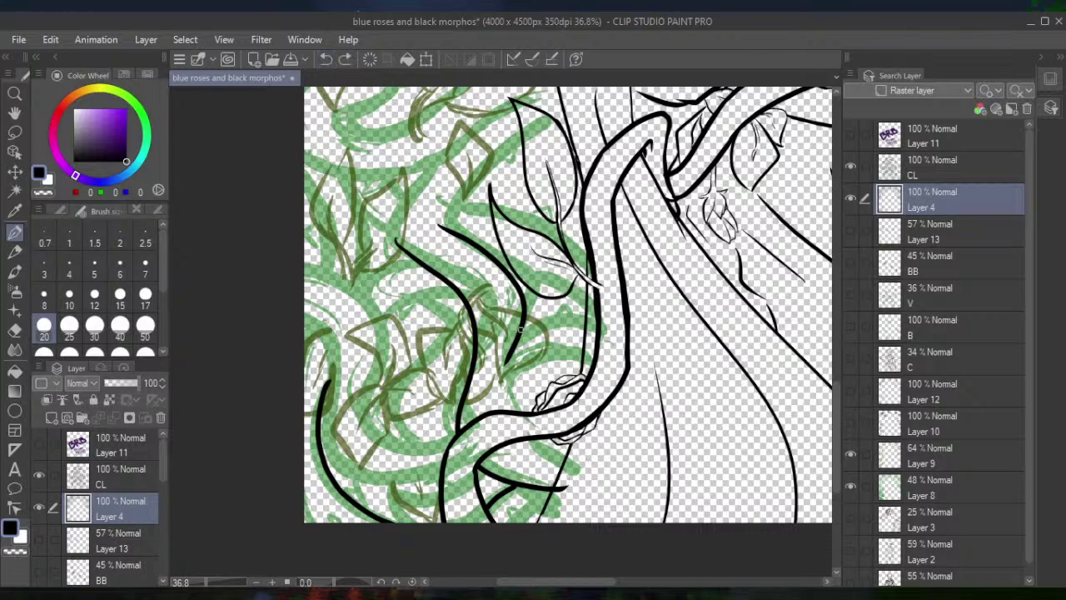
mouse_move(520, 330)
mouse_down()
mouse_move(525, 405)
mouse_move(598, 452)
mouse_up()
click(325, 60)
mouse_move(519, 333)
mouse_down()
mouse_move(509, 360)
mouse_move(582, 446)
mouse_up()
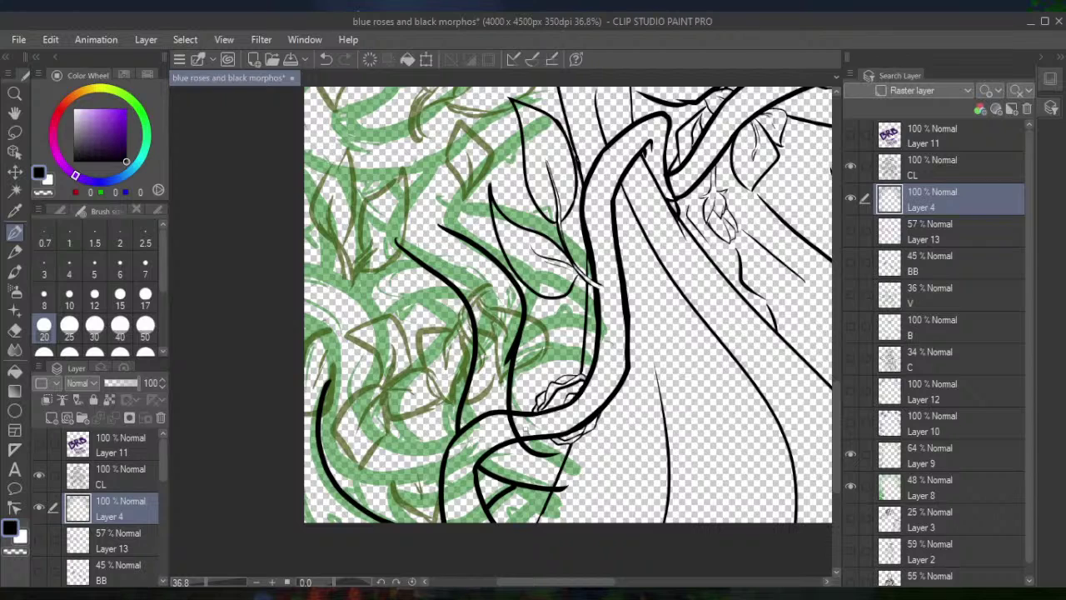
mouse_move(512, 413)
mouse_down()
mouse_move(547, 442)
mouse_move(608, 458)
mouse_up()
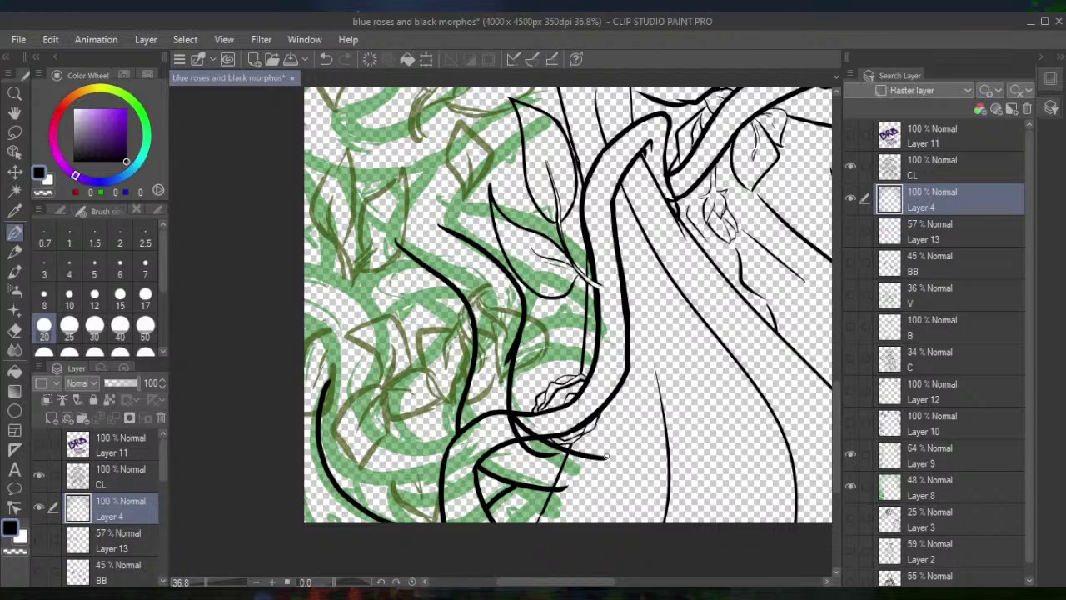
Erase the crossing vine's lines inside the thick vine and beyond the leg outline with the size 30 eraser
click(14, 309)
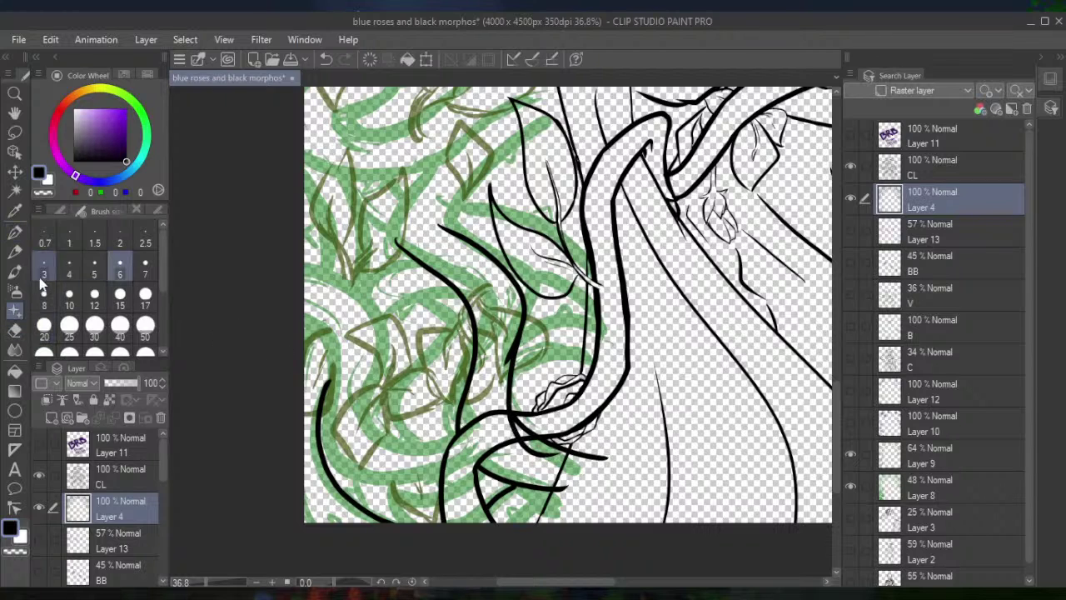
click(14, 329)
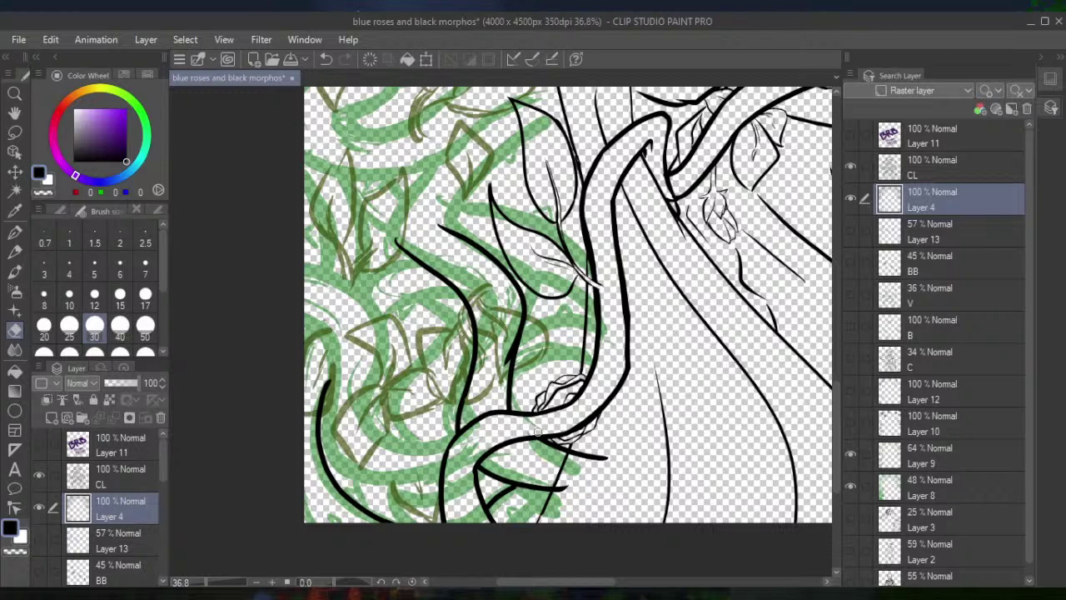
mouse_move(613, 459)
mouse_down()
mouse_move(566, 496)
mouse_move(577, 451)
mouse_move(558, 497)
mouse_up()
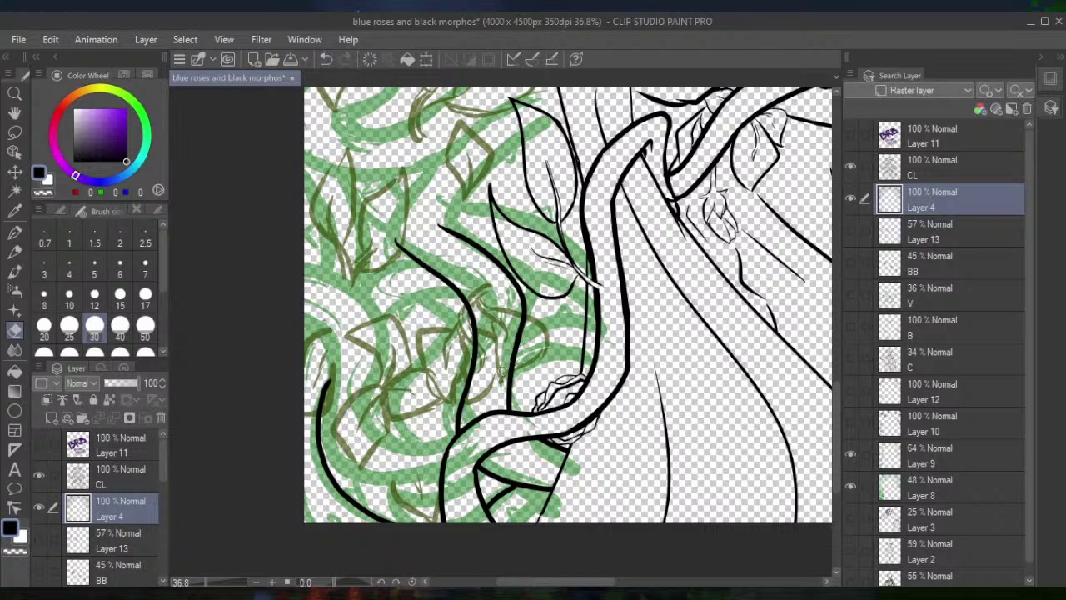
Ink both edges of the vine curving from the canvas side to the thick vine, plus a short edge above the small rosebud
key(p)
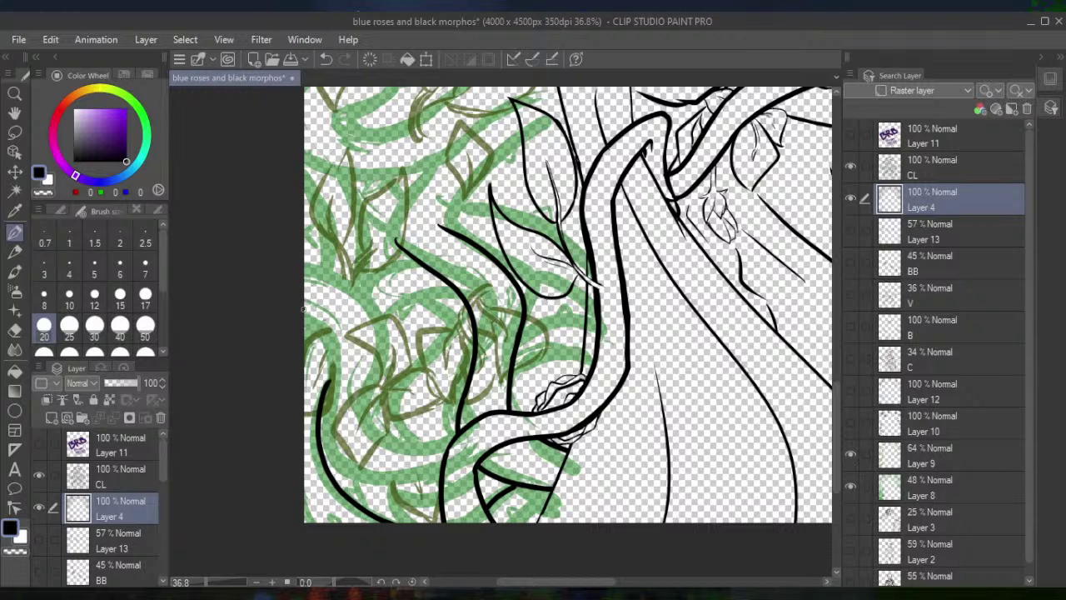
mouse_move(303, 308)
mouse_down()
mouse_move(335, 345)
mouse_move(351, 452)
mouse_up()
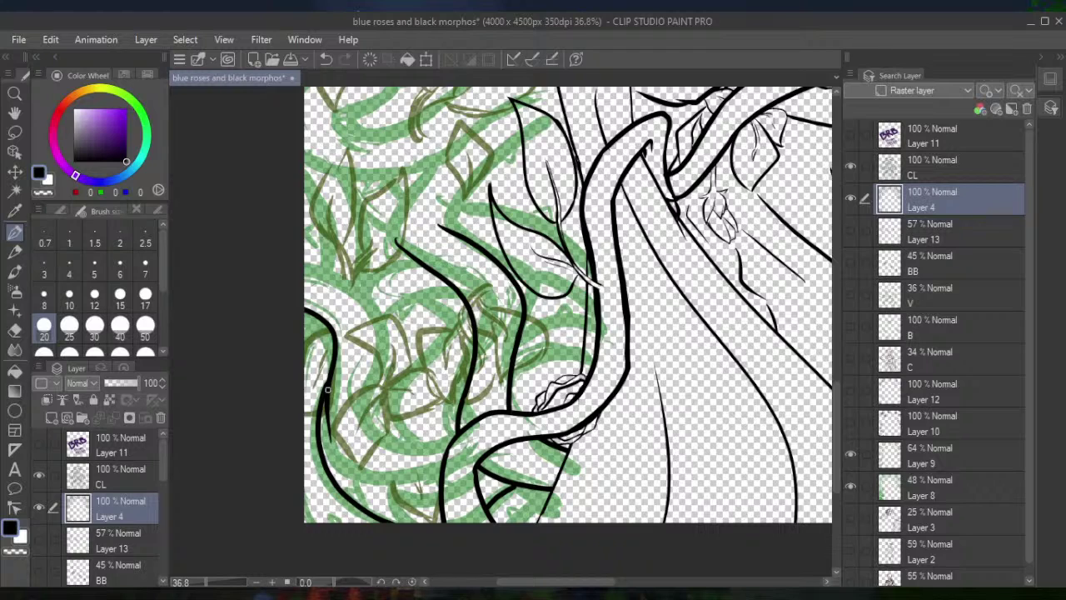
mouse_move(327, 389)
mouse_down()
mouse_move(330, 433)
mouse_move(353, 473)
mouse_move(375, 483)
mouse_move(438, 468)
mouse_up()
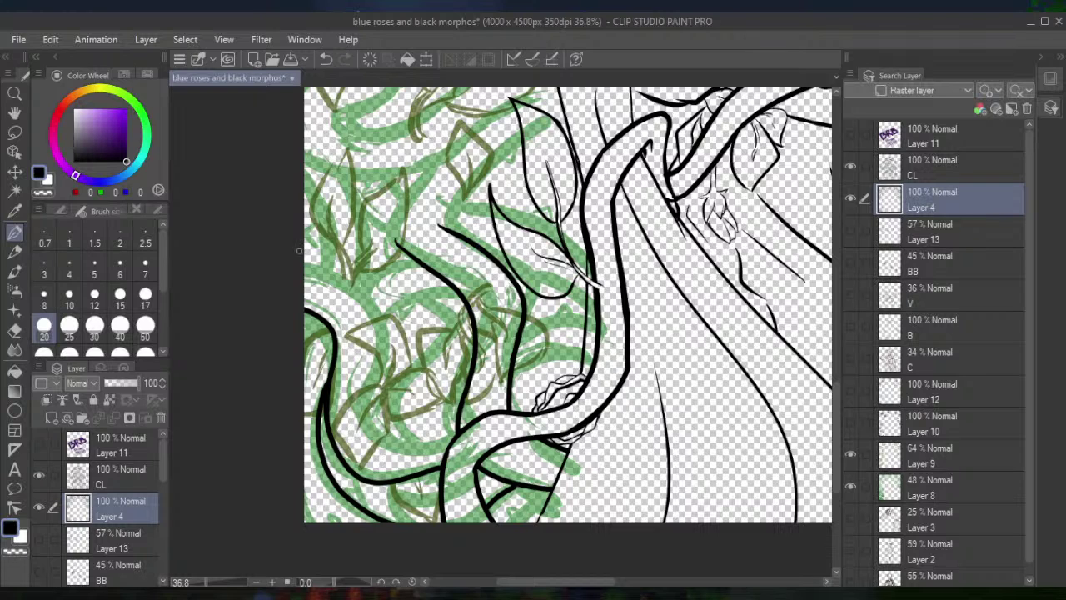
mouse_move(299, 250)
mouse_down()
mouse_move(369, 300)
mouse_move(377, 381)
mouse_move(394, 421)
mouse_move(459, 414)
mouse_up()
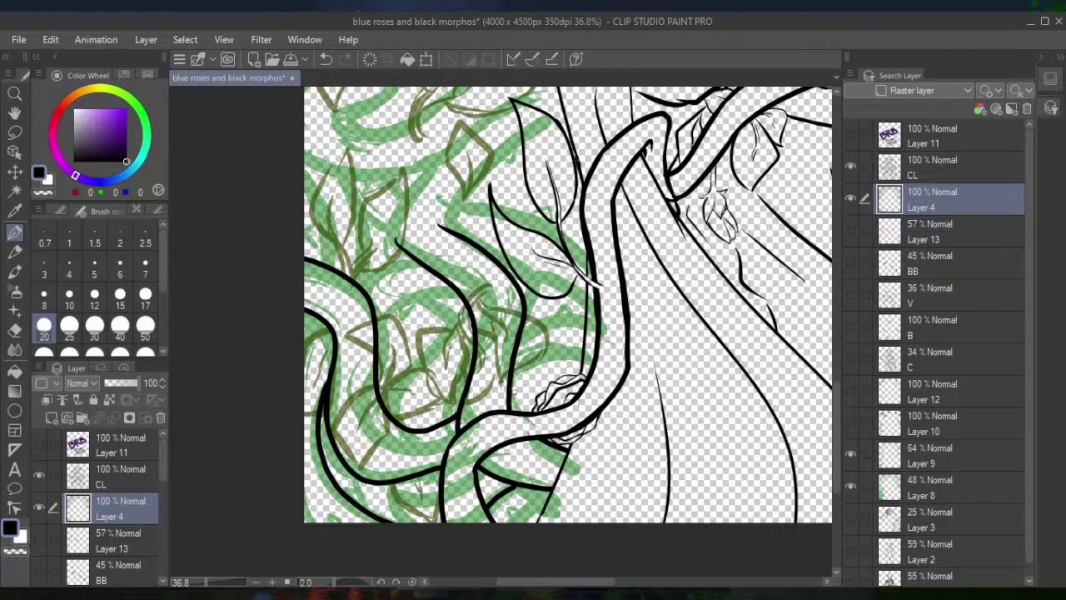
drag(510, 389, 587, 374)
drag(507, 270, 396, 409)
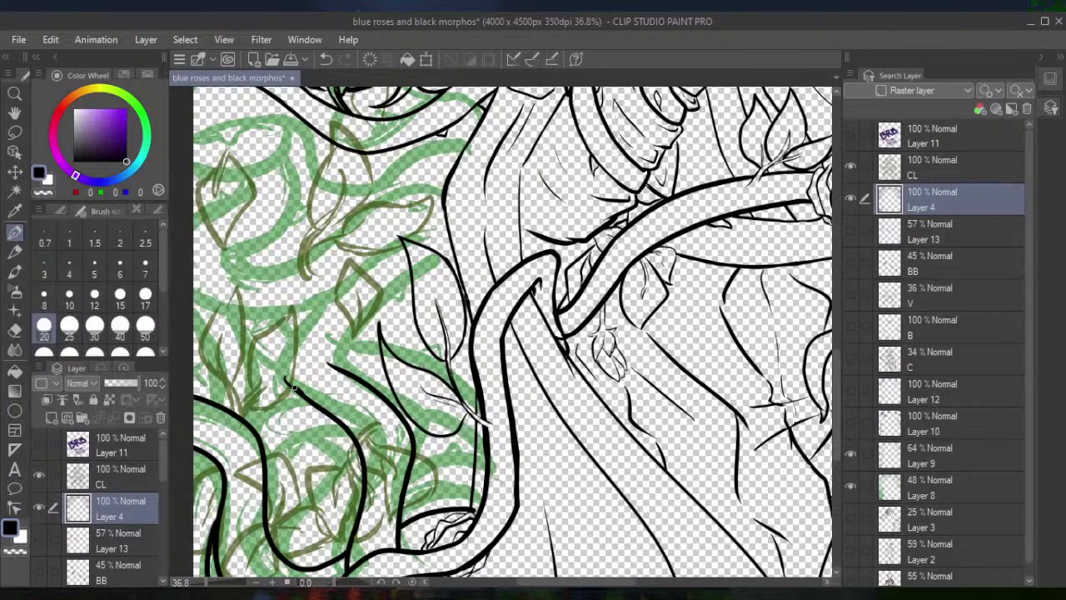
mouse_move(286, 381)
mouse_down()
mouse_move(415, 243)
mouse_move(485, 210)
mouse_up()
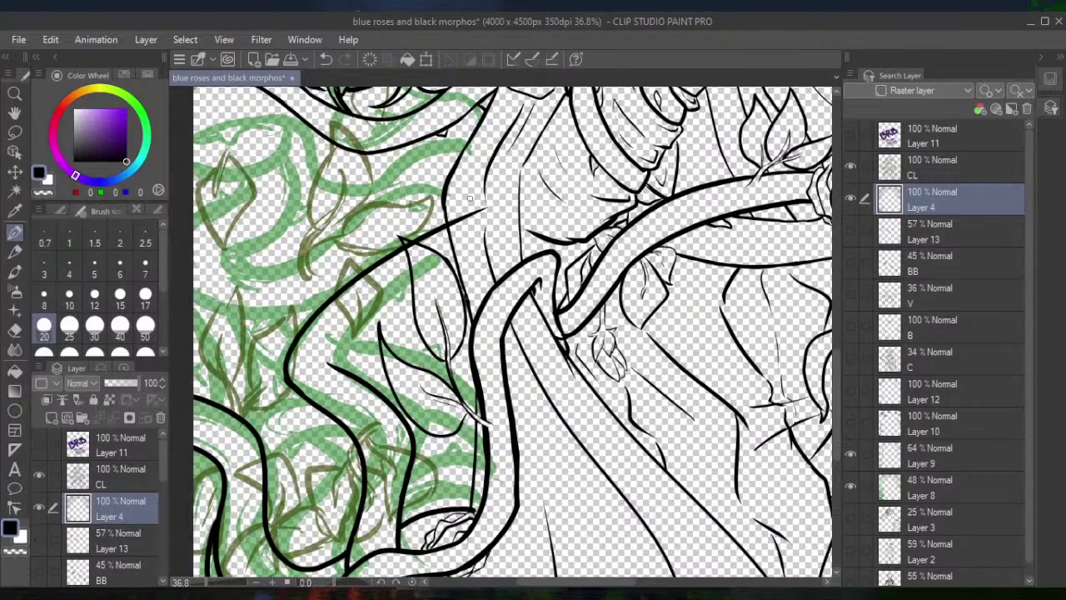
click(326, 59)
mouse_move(287, 381)
mouse_down()
mouse_move(437, 241)
mouse_move(496, 223)
mouse_up()
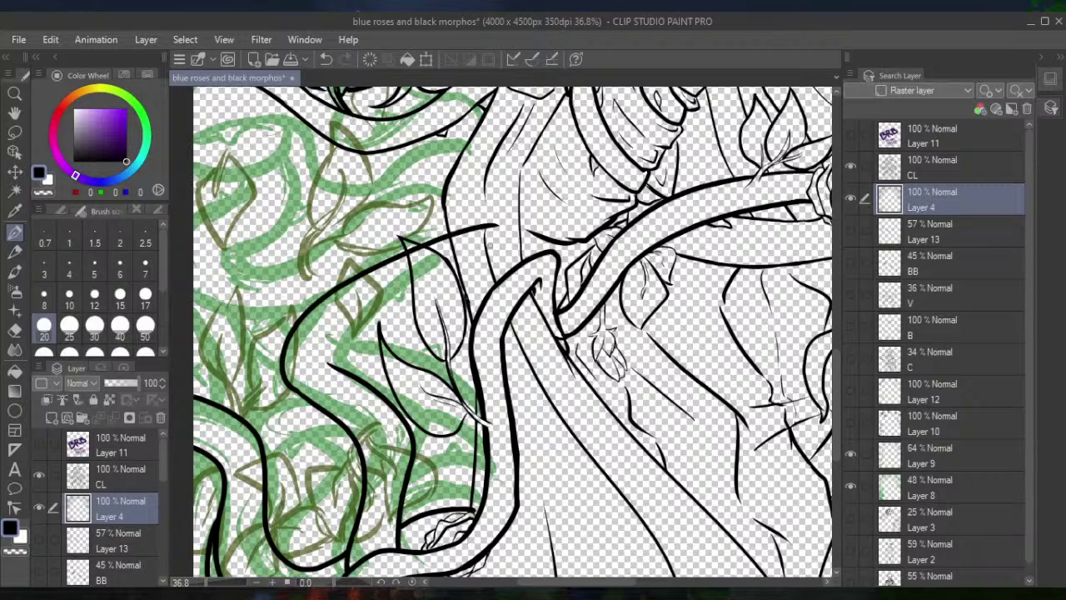
click(326, 60)
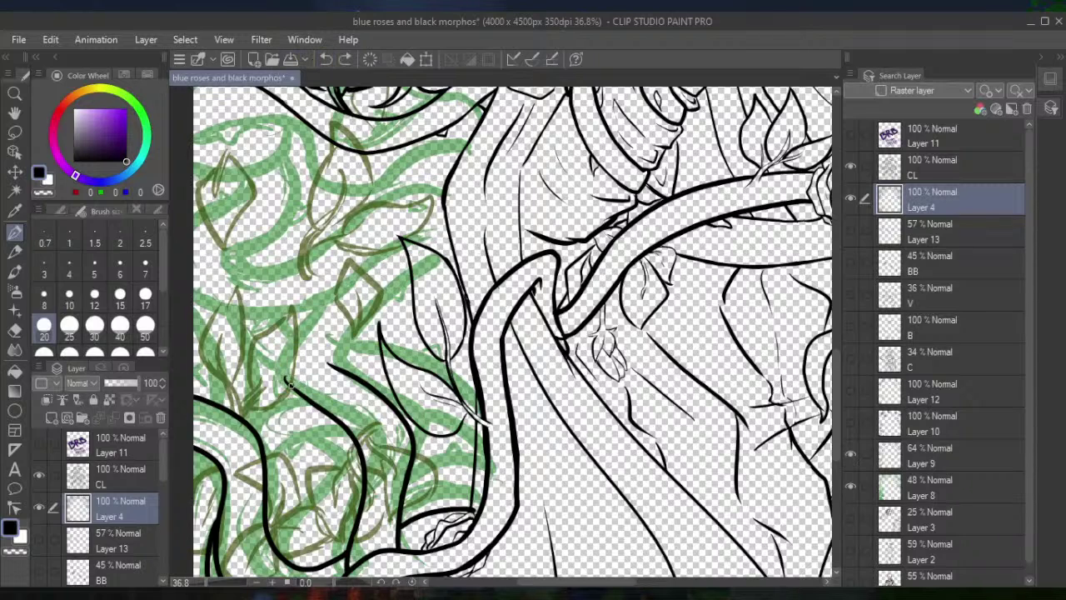
Ink the outer edge of the vine curving from its lower bend up past the tall leaf and over the body outline
mouse_move(287, 382)
mouse_down()
mouse_move(285, 348)
mouse_move(508, 217)
mouse_up()
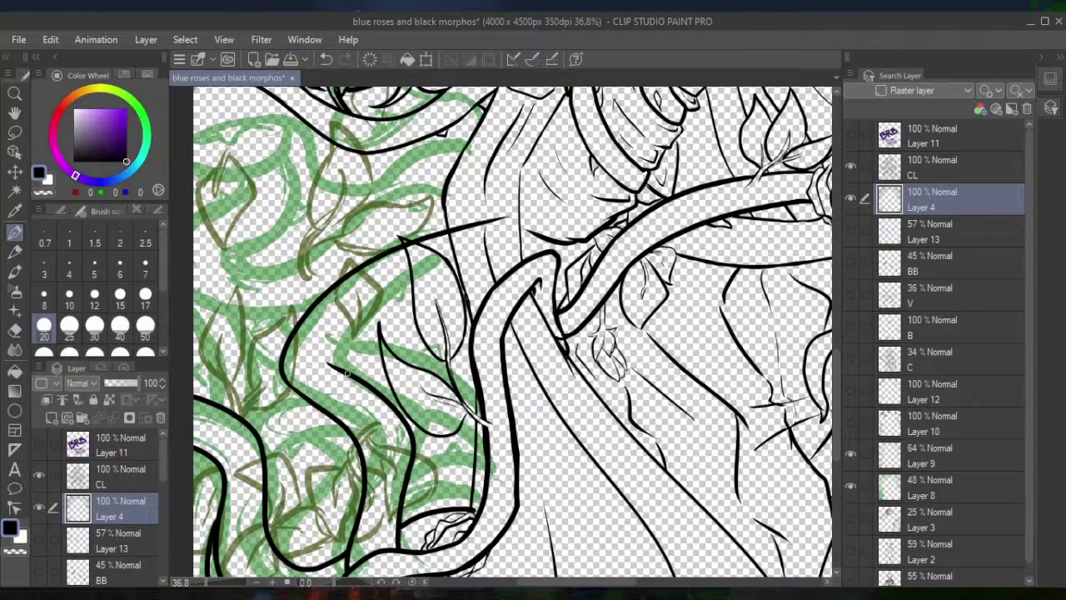
mouse_move(350, 374)
mouse_down()
mouse_move(493, 245)
mouse_move(550, 262)
mouse_up()
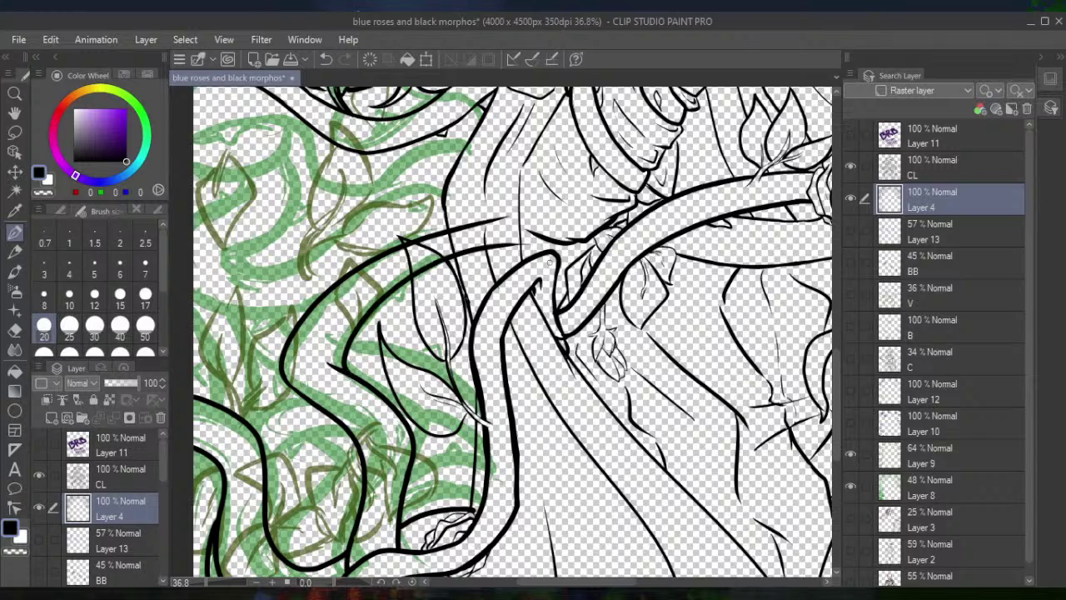
click(325, 60)
click(344, 59)
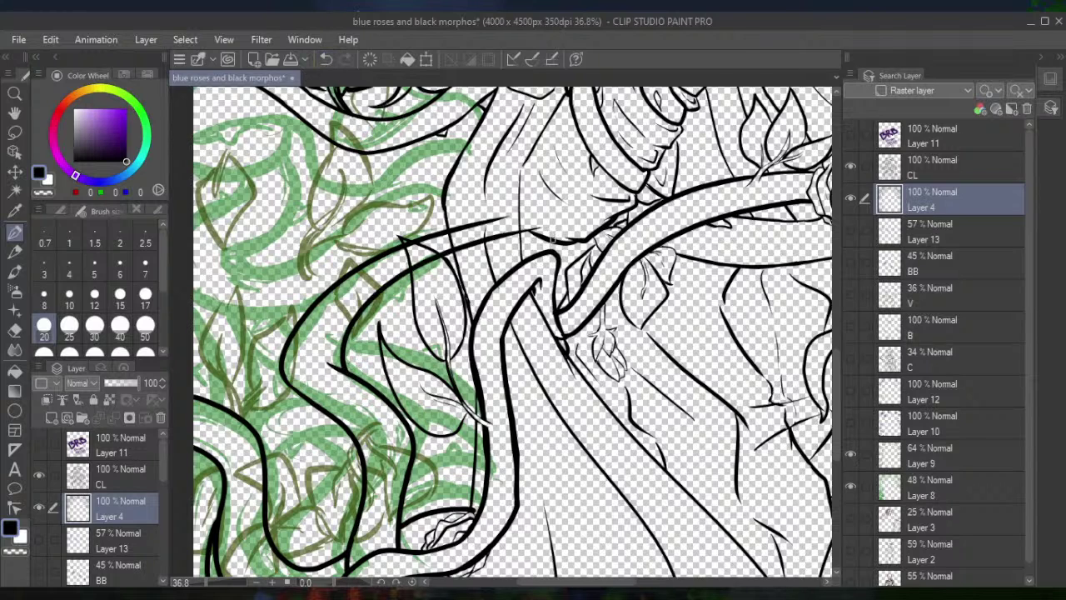
click(325, 60)
drag(351, 376, 556, 256)
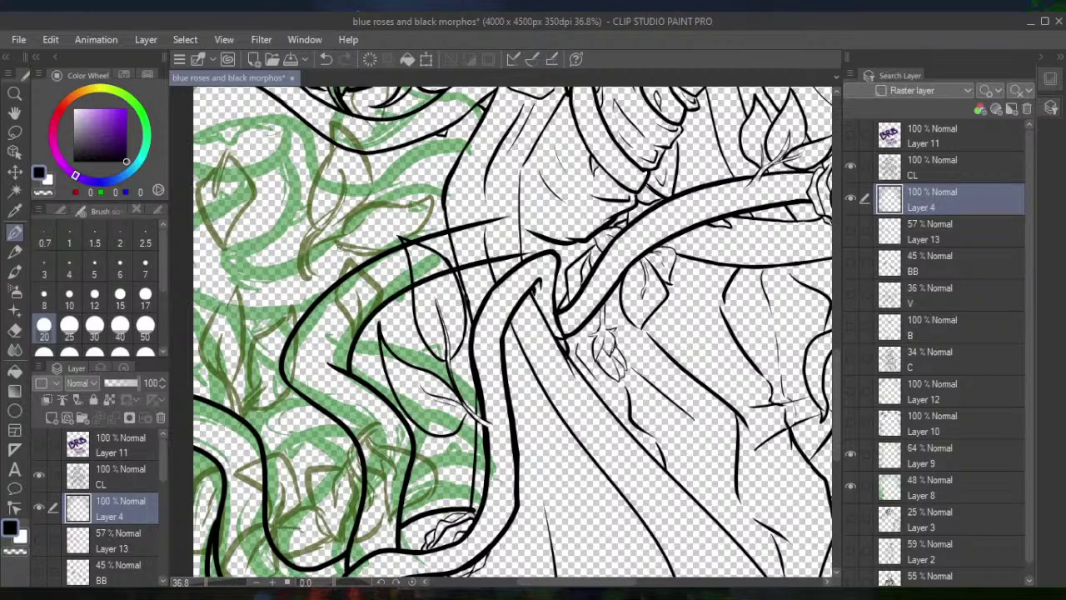
click(326, 60)
mouse_move(342, 370)
mouse_down()
mouse_move(417, 271)
mouse_move(521, 237)
mouse_move(583, 247)
mouse_up()
click(326, 60)
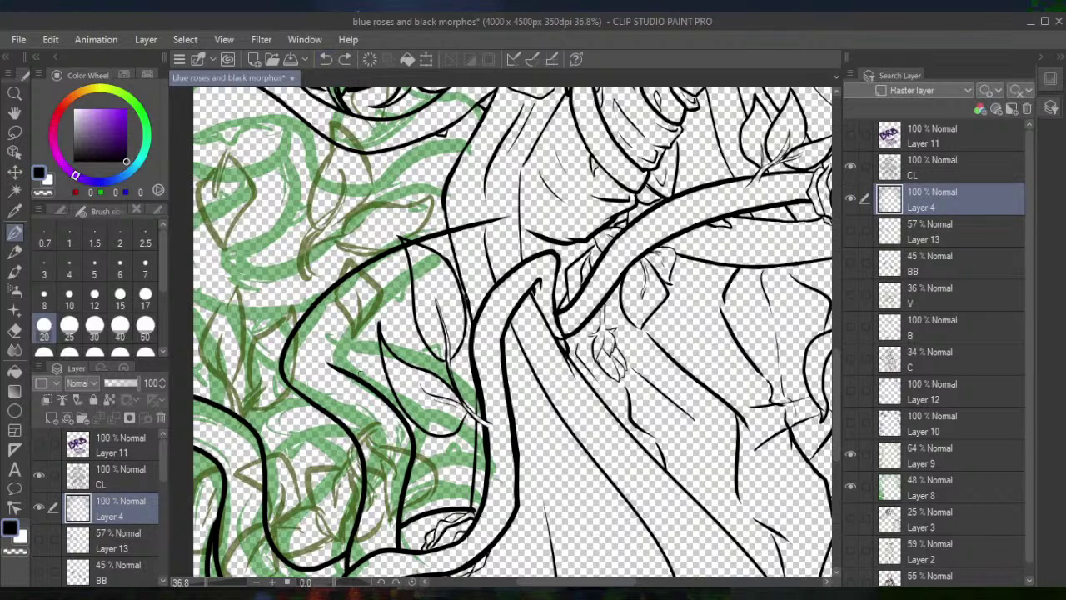
drag(345, 371, 545, 272)
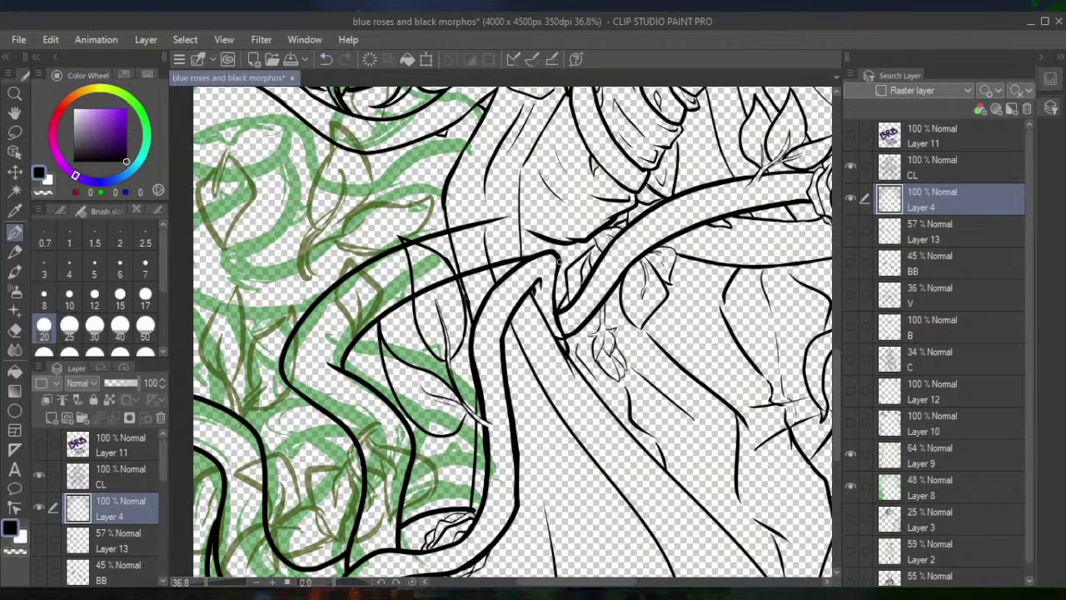
click(326, 60)
Ink the curving vine's inner edge past the tall leaf, and erase both edges inside the body outline with the size 30 eraser
mouse_move(338, 367)
mouse_down()
mouse_move(367, 309)
mouse_move(551, 249)
mouse_up()
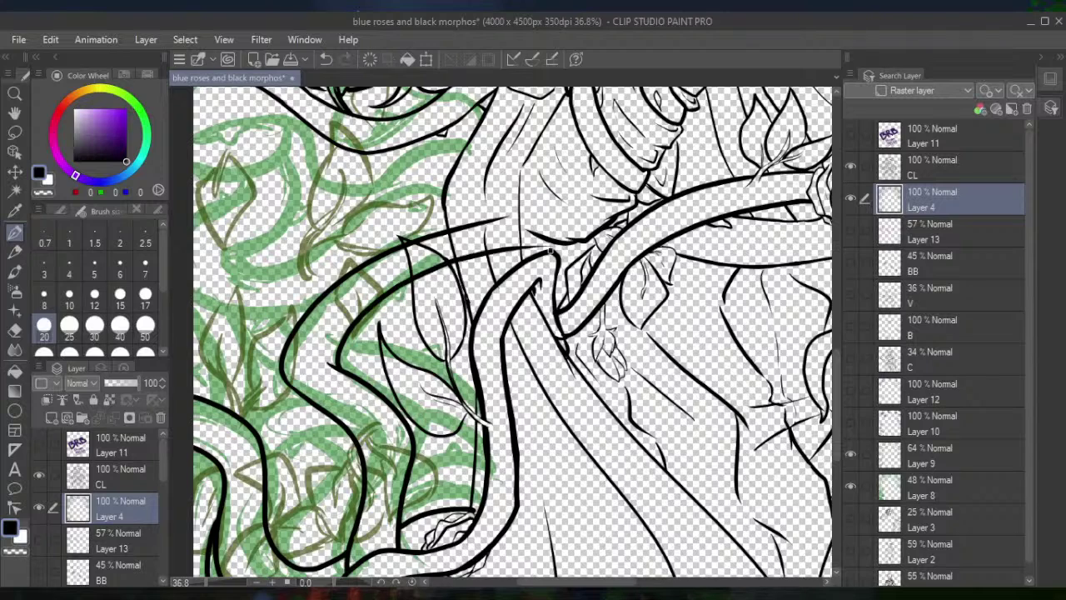
click(14, 329)
click(94, 325)
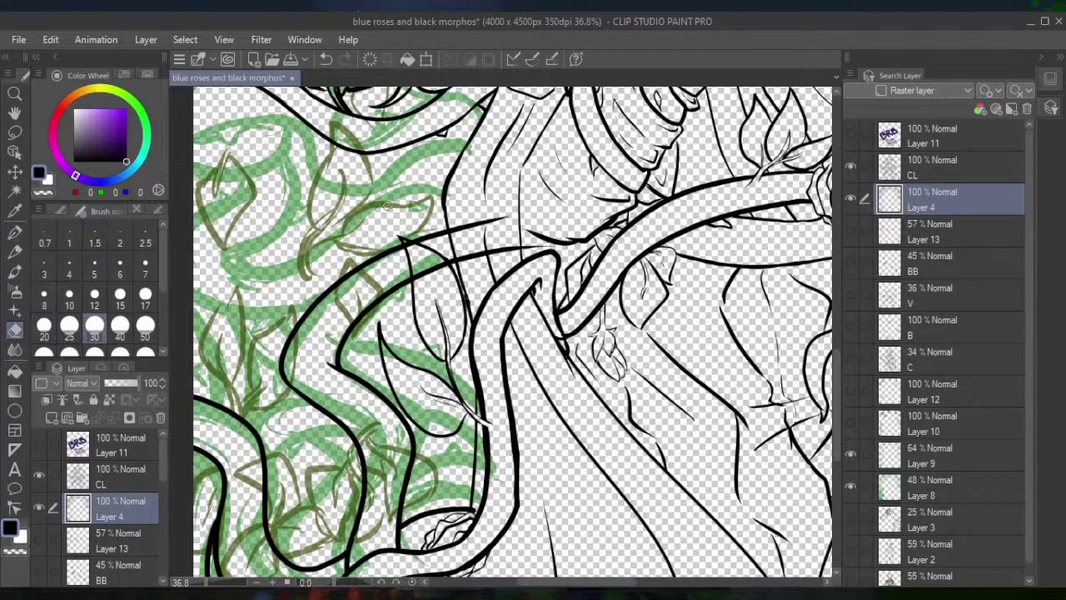
mouse_move(557, 251)
mouse_down()
mouse_move(498, 208)
mouse_move(491, 263)
mouse_move(477, 244)
mouse_move(471, 272)
mouse_move(464, 267)
mouse_up()
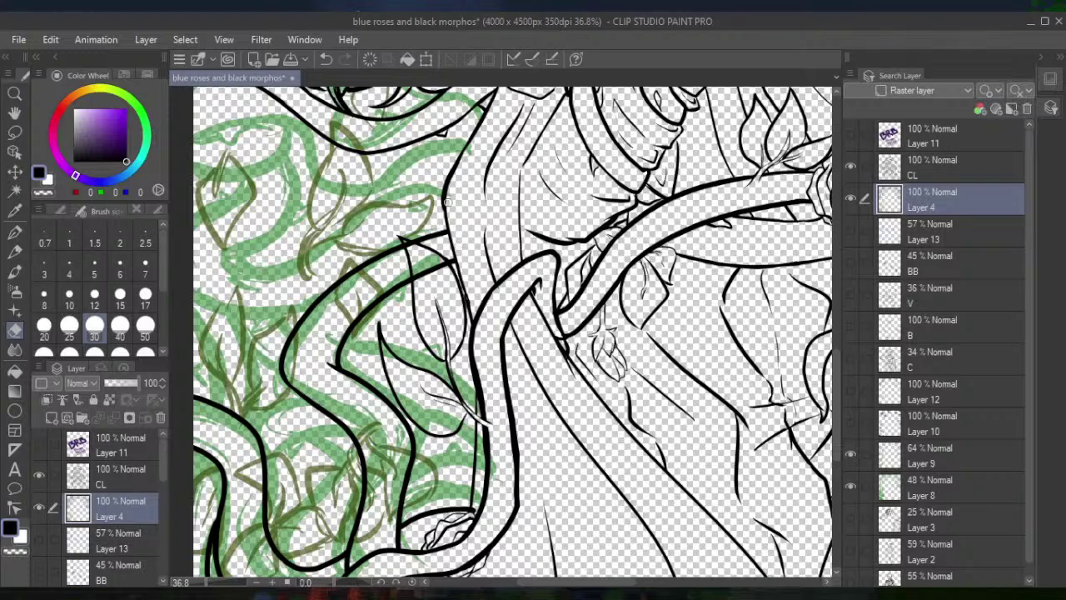
Ink the outlines of the three-leaf cluster over the vines beside the raised arm's rosebud with the size 20 pen
click(19, 231)
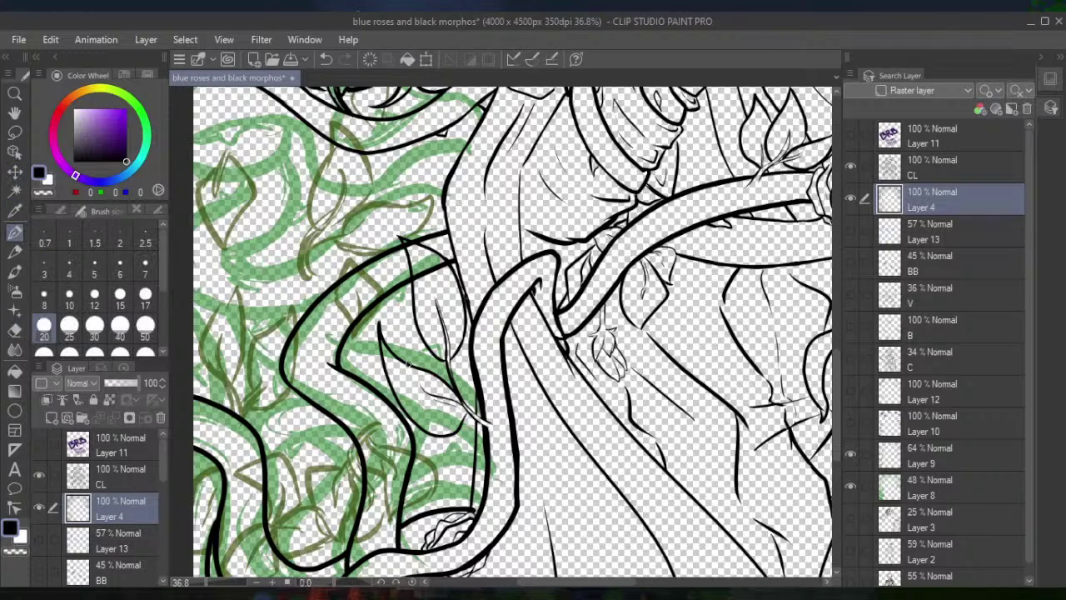
drag(415, 366, 507, 215)
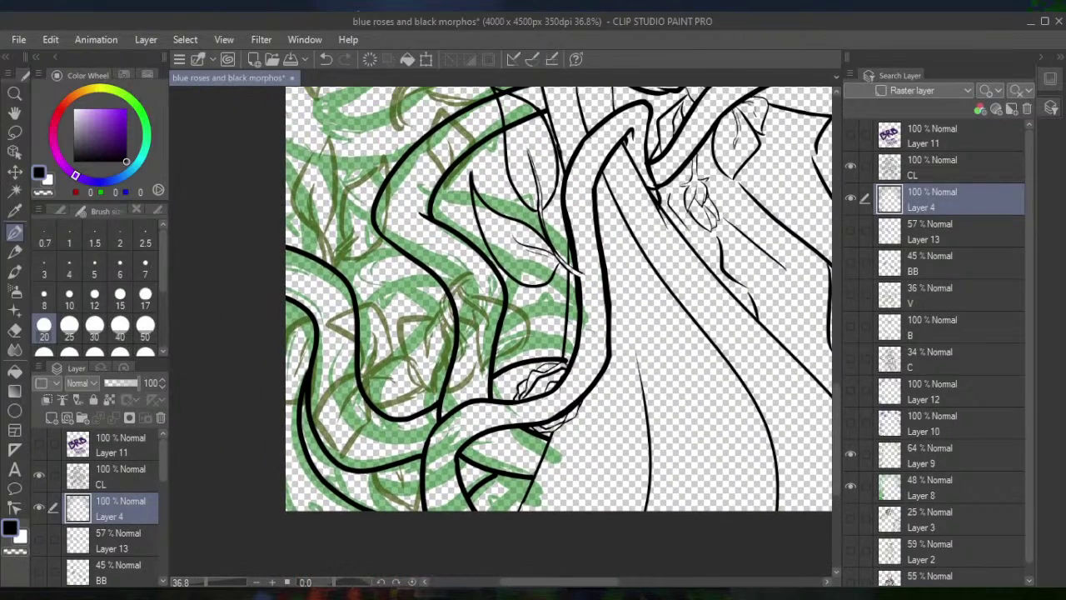
drag(583, 191, 409, 454)
drag(533, 158, 455, 489)
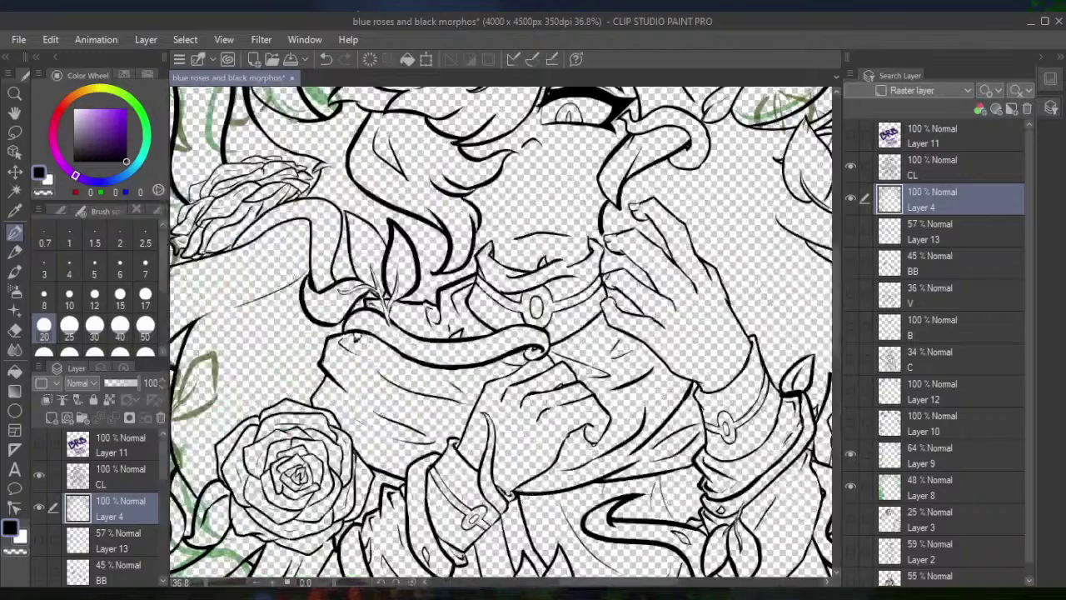
drag(541, 250, 427, 454)
drag(683, 250, 256, 223)
drag(499, 517, 504, 195)
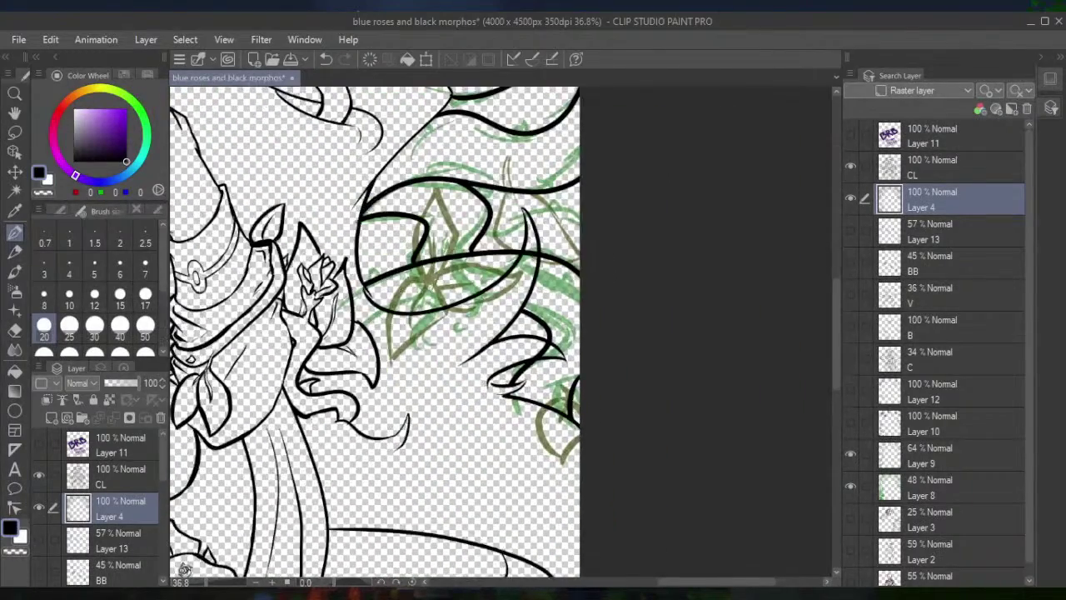
scroll(533, 275, up, 3)
drag(500, 316, 525, 343)
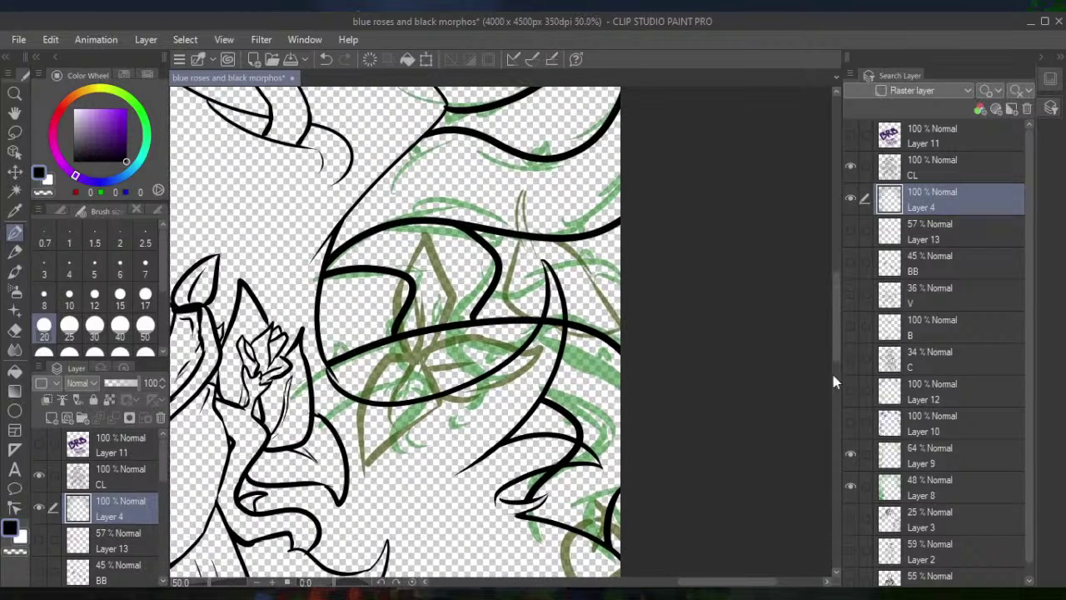
click(847, 484)
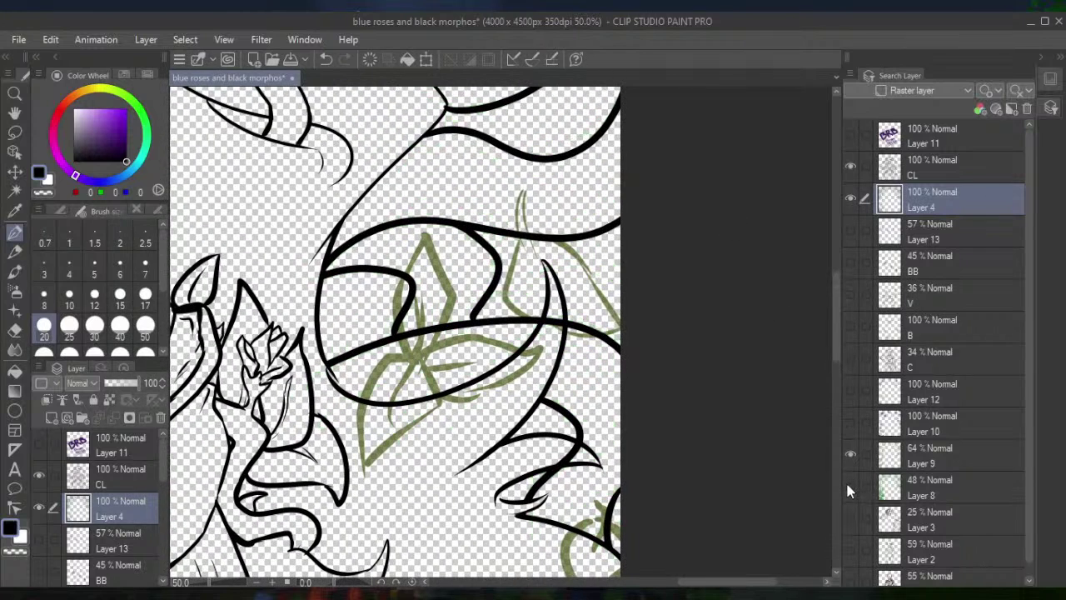
click(850, 487)
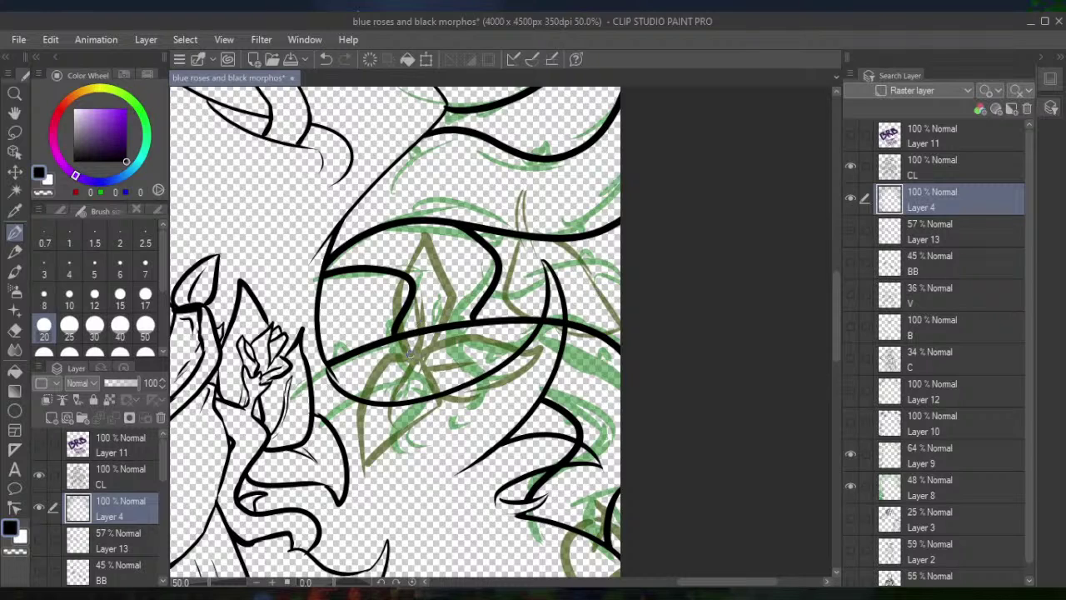
mouse_move(411, 354)
mouse_down()
mouse_move(400, 294)
mouse_move(425, 224)
mouse_move(453, 271)
mouse_move(441, 331)
mouse_move(418, 357)
mouse_move(432, 350)
mouse_move(426, 331)
mouse_move(432, 345)
mouse_move(461, 335)
mouse_move(543, 349)
mouse_move(508, 384)
mouse_move(447, 390)
mouse_move(404, 365)
mouse_up()
mouse_move(410, 357)
mouse_down()
mouse_move(373, 362)
mouse_move(354, 440)
mouse_move(360, 490)
mouse_move(444, 398)
mouse_up()
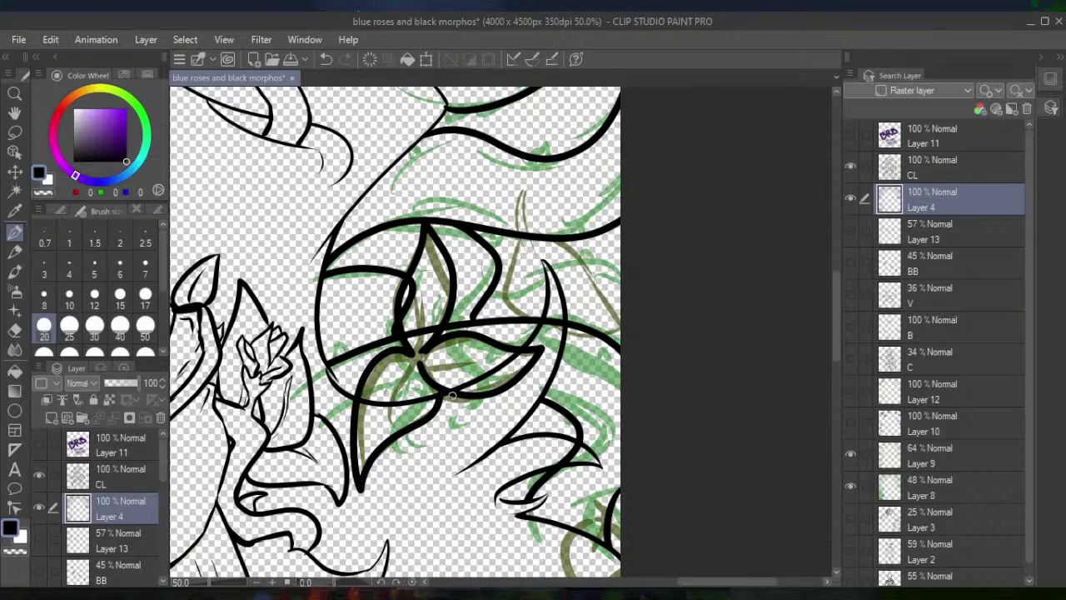
Erase the vine lines running through the new leaves on Layer 4 with the size 30 eraser
key(e)
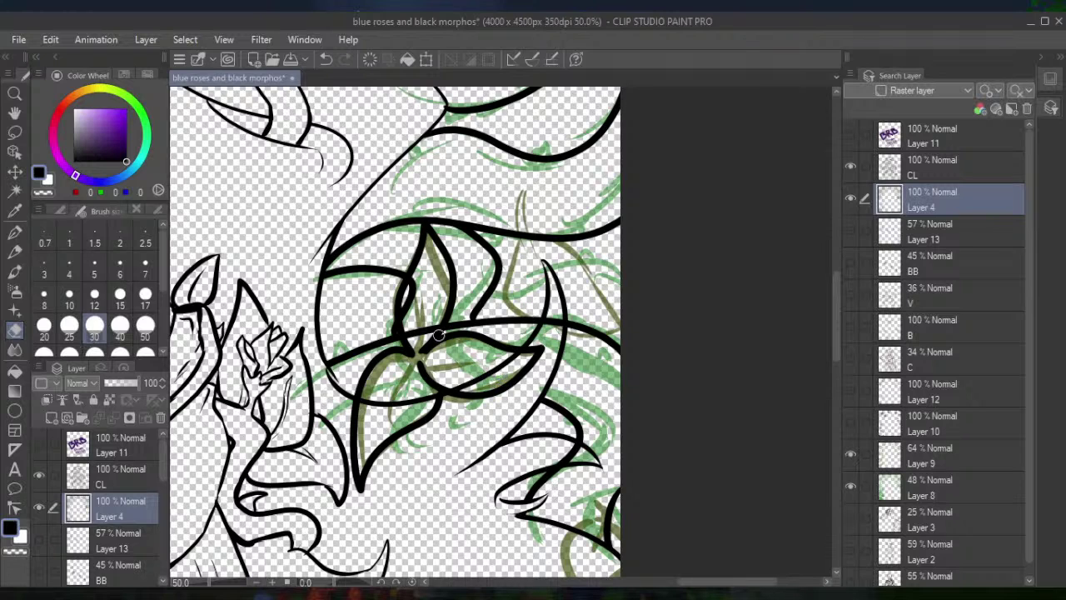
click(326, 59)
mouse_move(419, 285)
mouse_down()
mouse_move(411, 311)
mouse_move(415, 287)
mouse_up()
mouse_move(413, 295)
mouse_down()
mouse_move(412, 333)
mouse_move(435, 323)
mouse_move(421, 354)
mouse_move(436, 293)
mouse_move(433, 304)
mouse_up()
key(p)
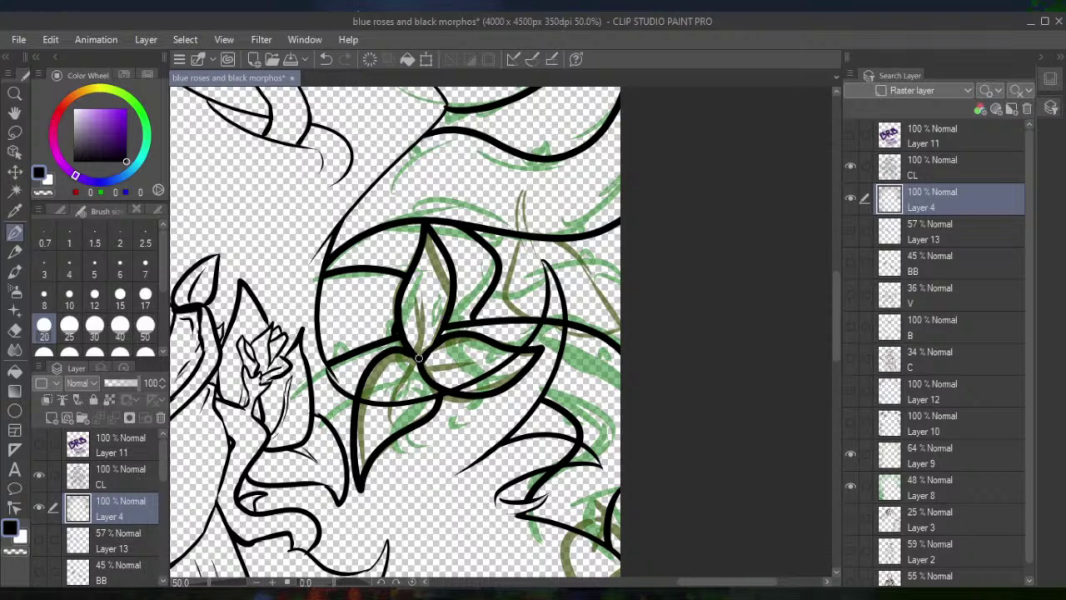
drag(419, 357, 422, 296)
drag(433, 367, 469, 366)
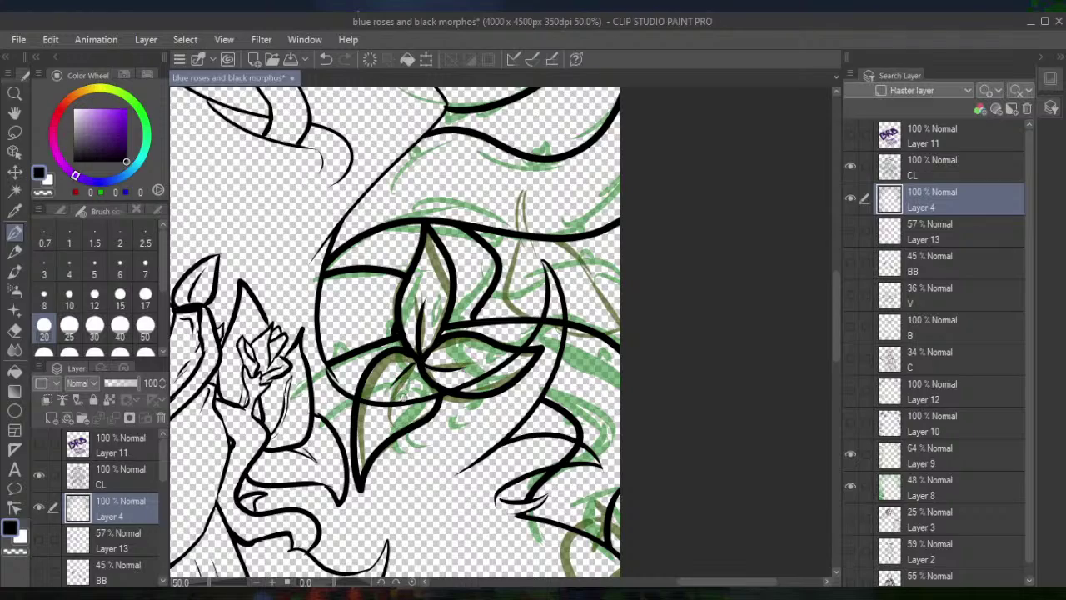
key(ctrl+minus)
key(ctrl+minus)
mouse_move(377, 573)
mouse_down()
mouse_move(408, 497)
mouse_move(449, 473)
mouse_up()
drag(312, 392, 353, 543)
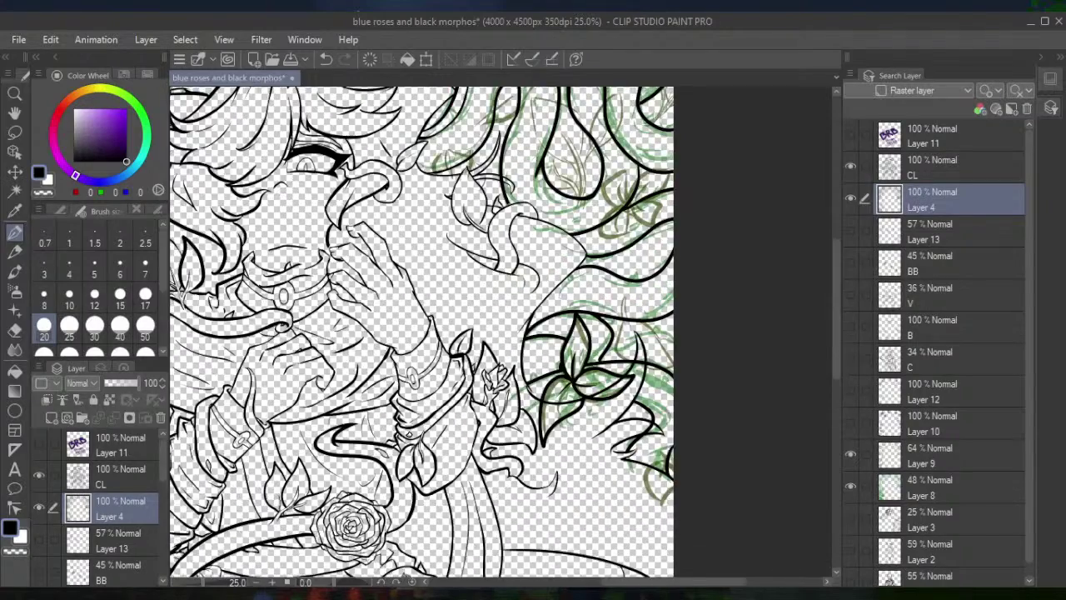
drag(485, 560, 403, 568)
mouse_move(324, 502)
mouse_down()
mouse_move(366, 563)
mouse_move(350, 467)
mouse_up()
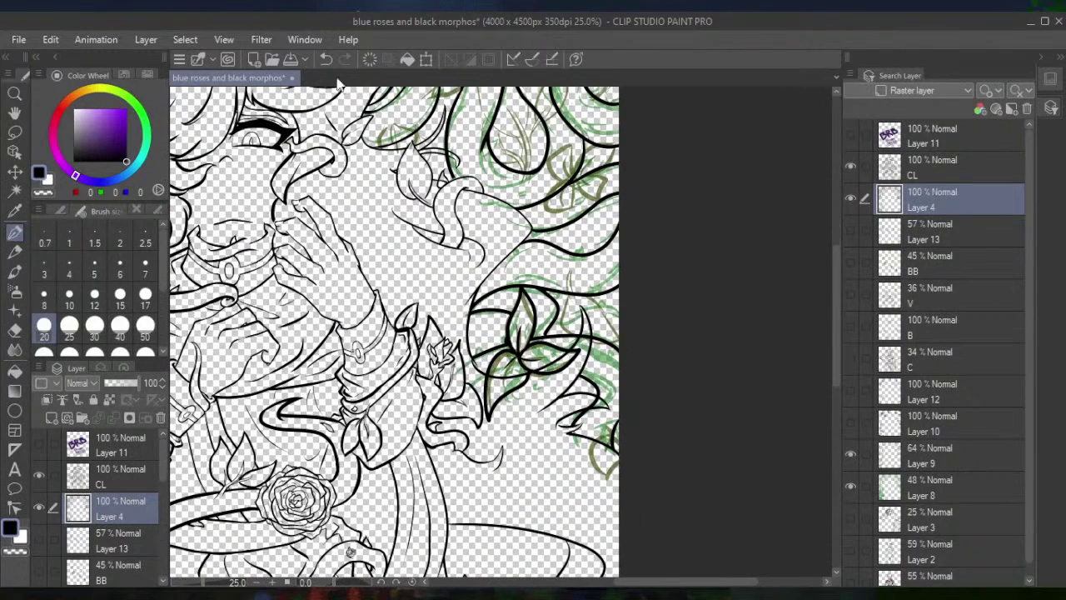
click(330, 56)
click(330, 57)
click(330, 59)
Hide the sketch layers Layer 8 and Layer 9 to leave only the line art on the full canvas
scroll(514, 352, down, 5)
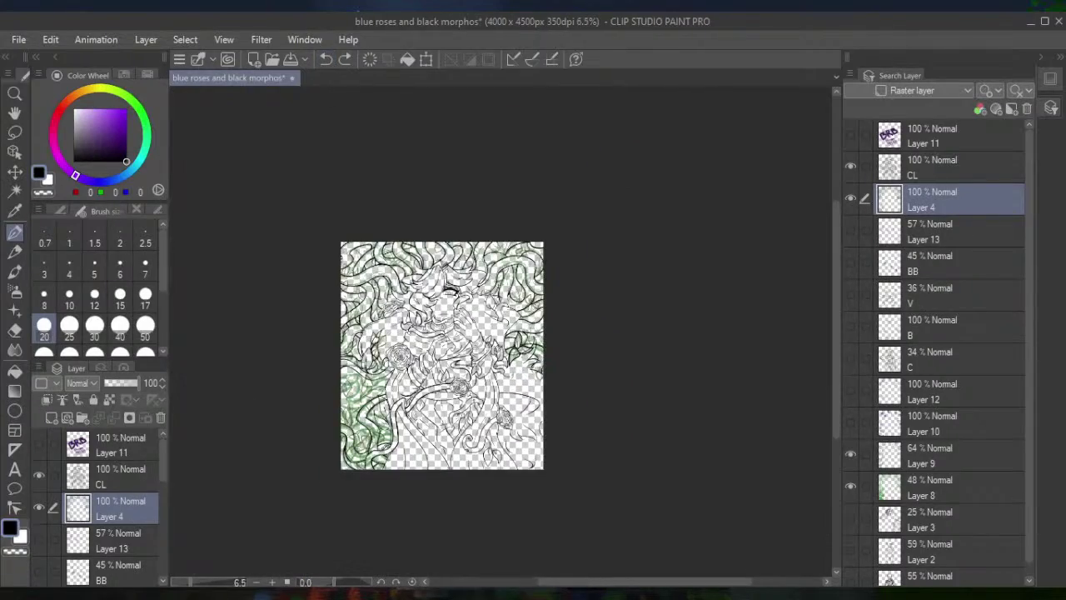
scroll(543, 370, up, 3)
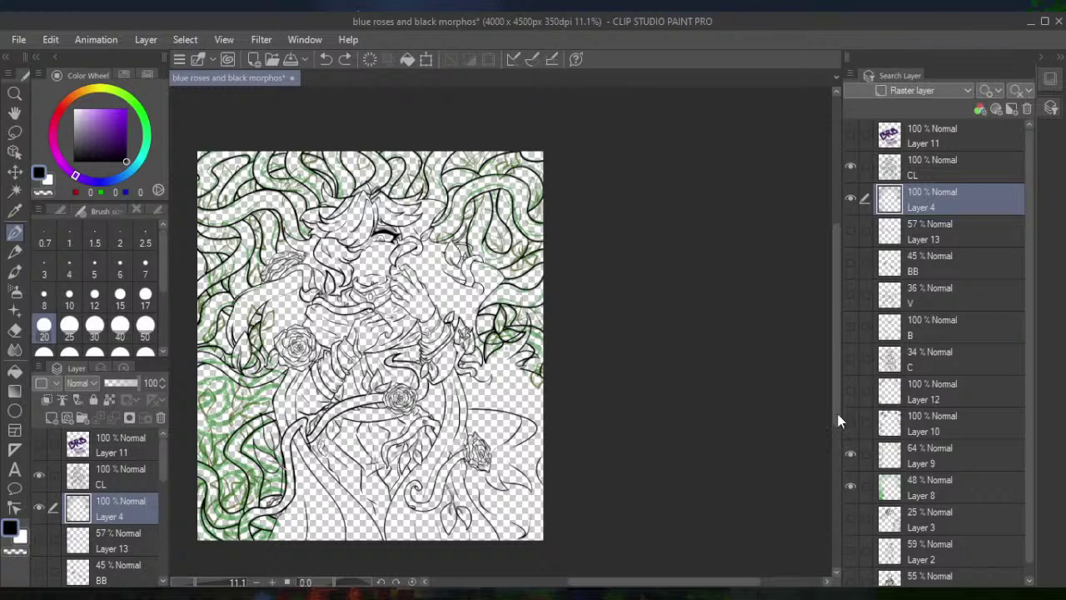
click(856, 484)
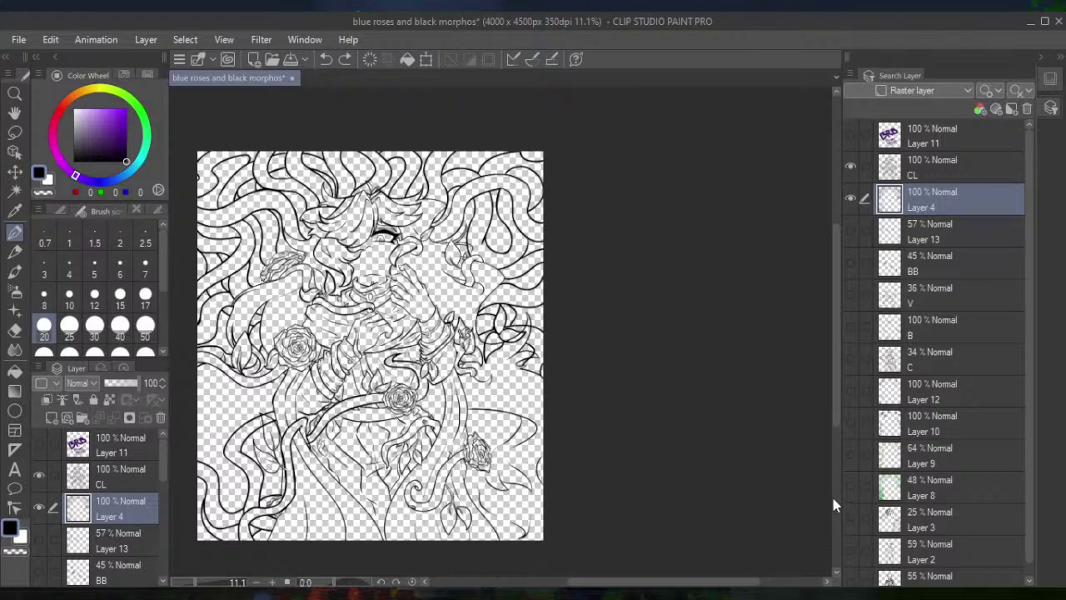
Ink a thin tapering vein in each of the cluster's three leaves, starting from where the leaves meet
scroll(517, 318, up, 6)
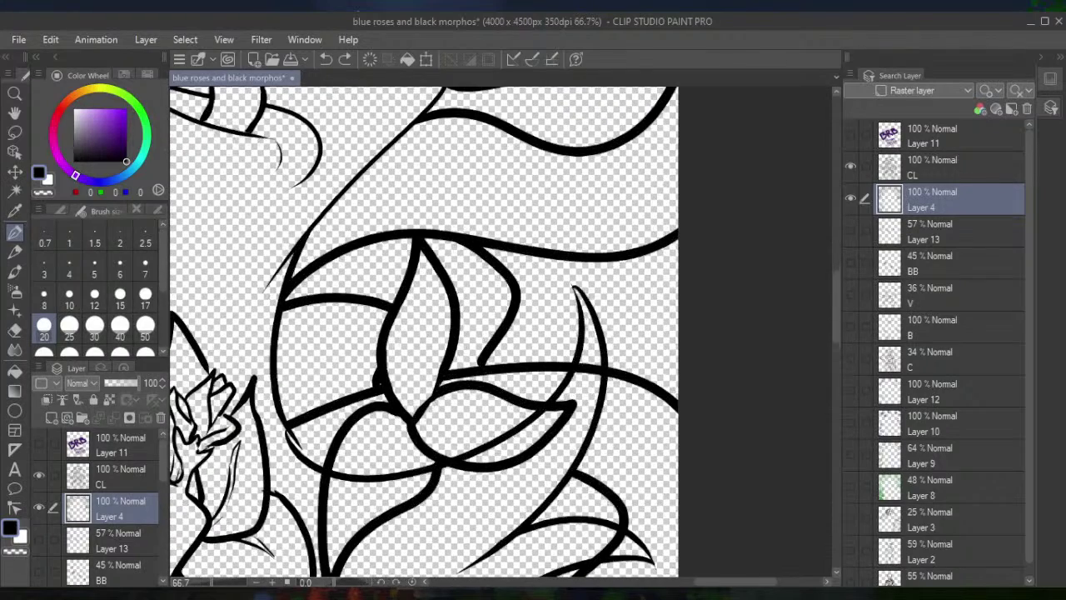
drag(519, 177, 558, 138)
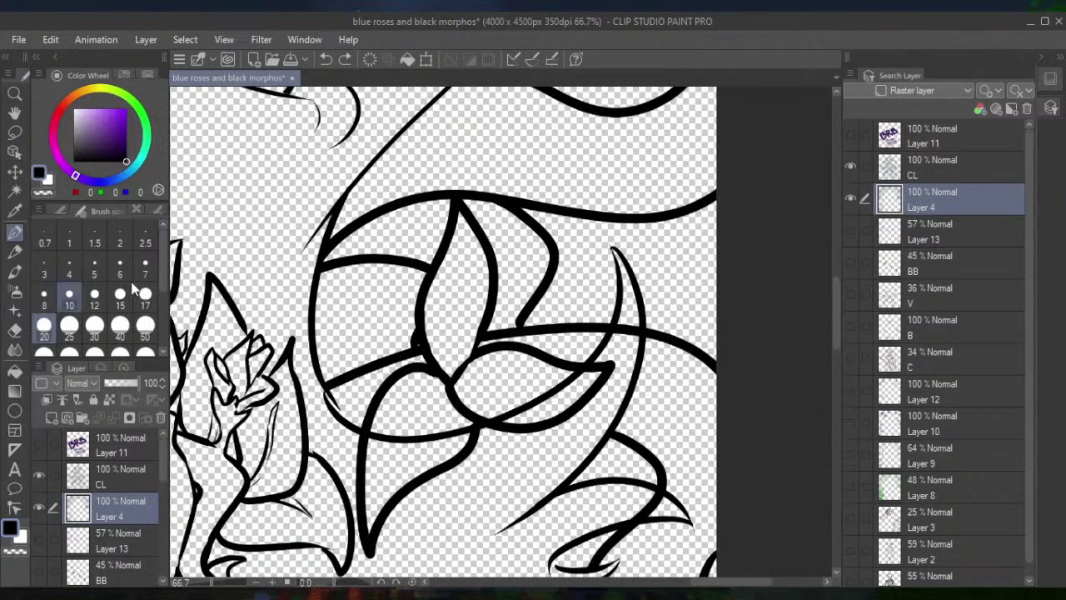
drag(445, 381, 451, 313)
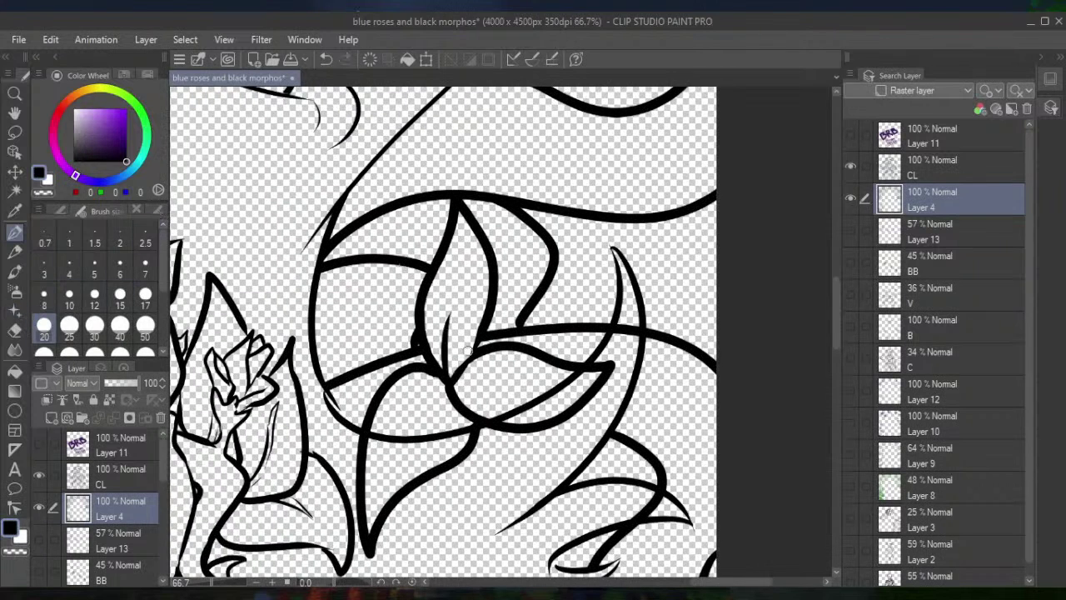
drag(454, 383, 533, 388)
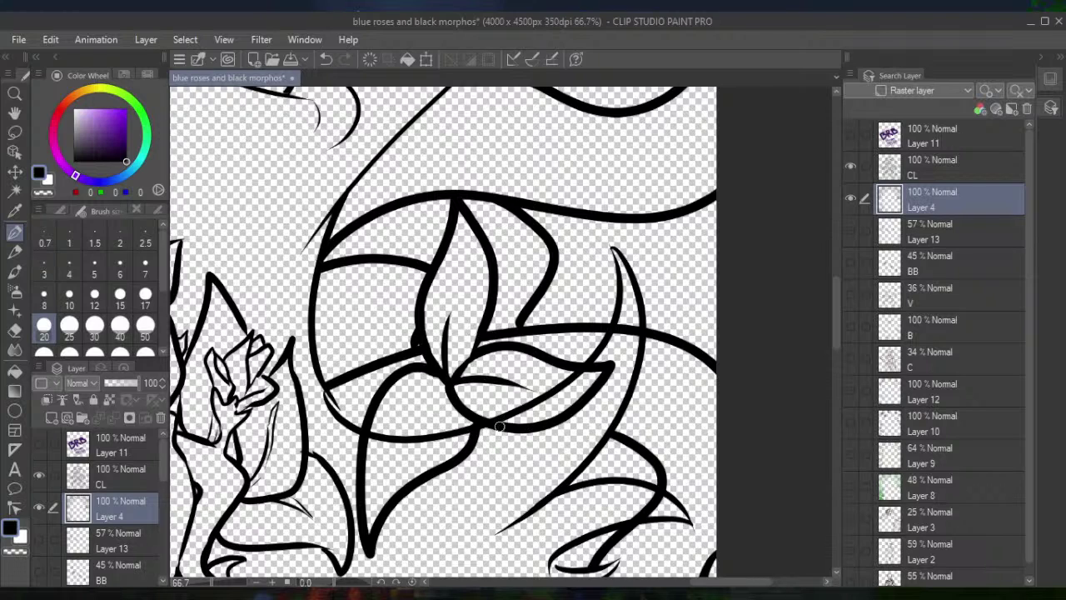
drag(446, 382, 403, 423)
Erase the curved outline crossing the two lower leaves of the cluster on the CL layer with the size 30 eraser
click(931, 162)
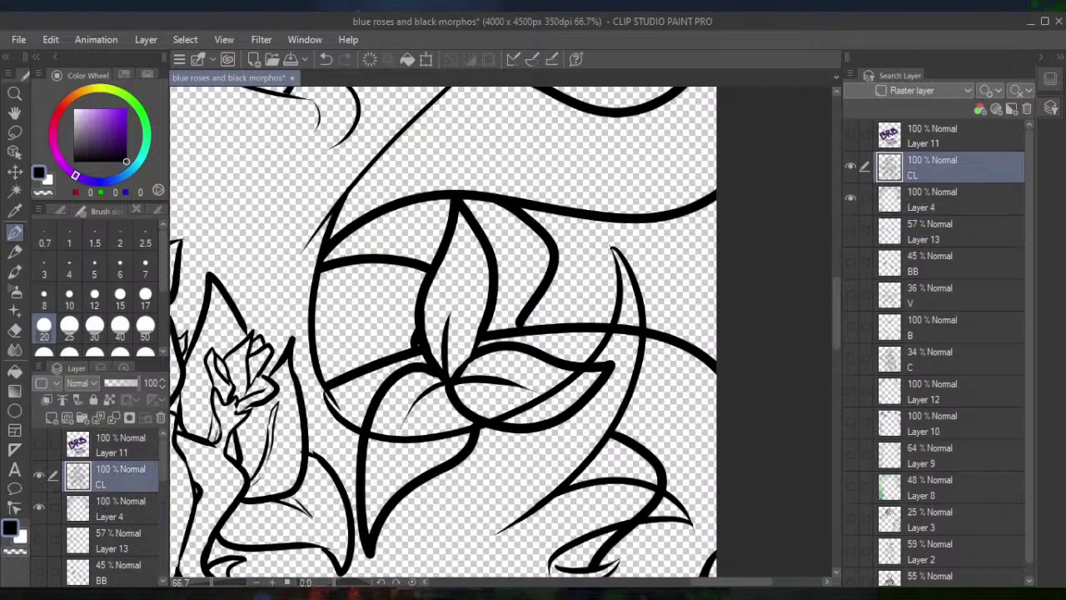
mouse_move(386, 422)
mouse_down()
mouse_move(387, 451)
mouse_move(376, 458)
mouse_move(379, 424)
mouse_move(381, 450)
mouse_move(394, 457)
mouse_move(444, 420)
mouse_move(435, 447)
mouse_move(462, 427)
mouse_up()
click(14, 331)
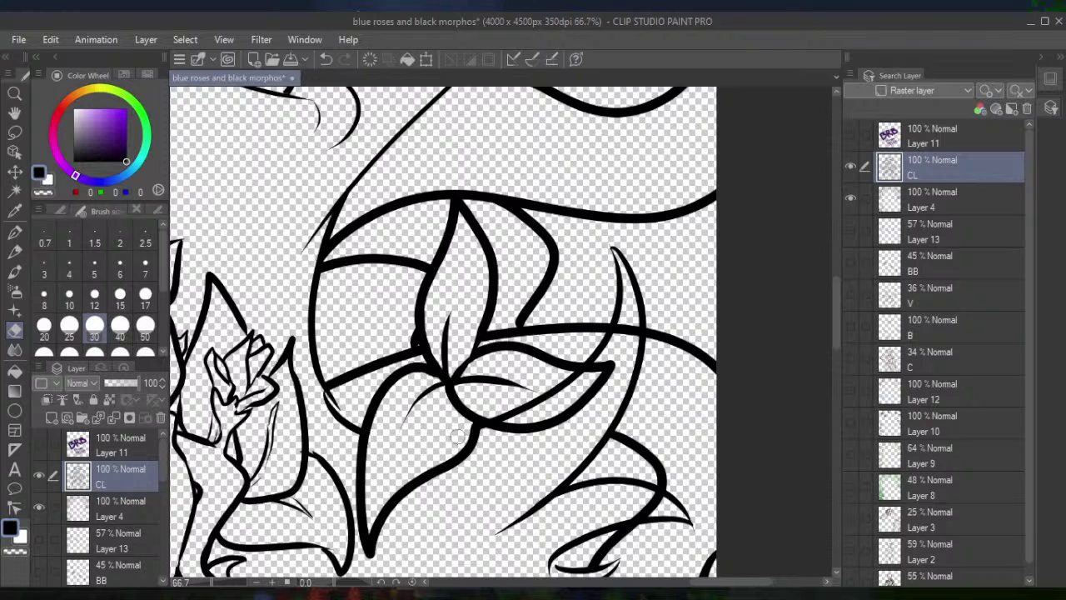
drag(563, 385, 552, 396)
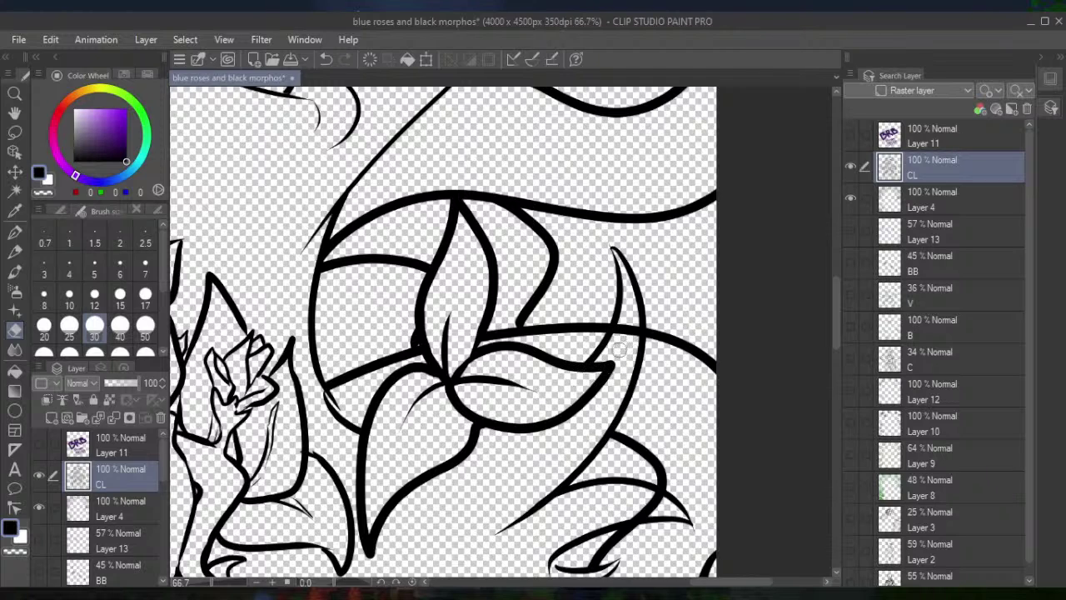
Erase the vine line on Layer 4 where it crosses the crescent-shaped tip beside the leaf cluster
click(937, 140)
click(932, 204)
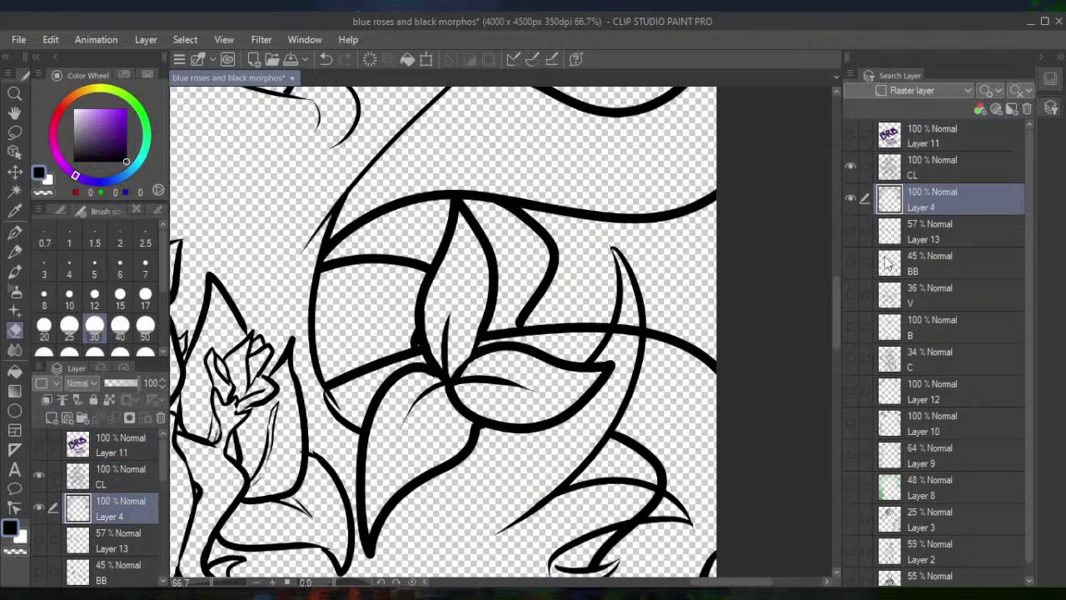
mouse_move(624, 349)
mouse_down()
mouse_move(629, 321)
mouse_move(631, 334)
mouse_up()
scroll(539, 394, down, 5)
drag(608, 419, 606, 264)
scroll(606, 263, down, 2)
scroll(398, 331, down, 1)
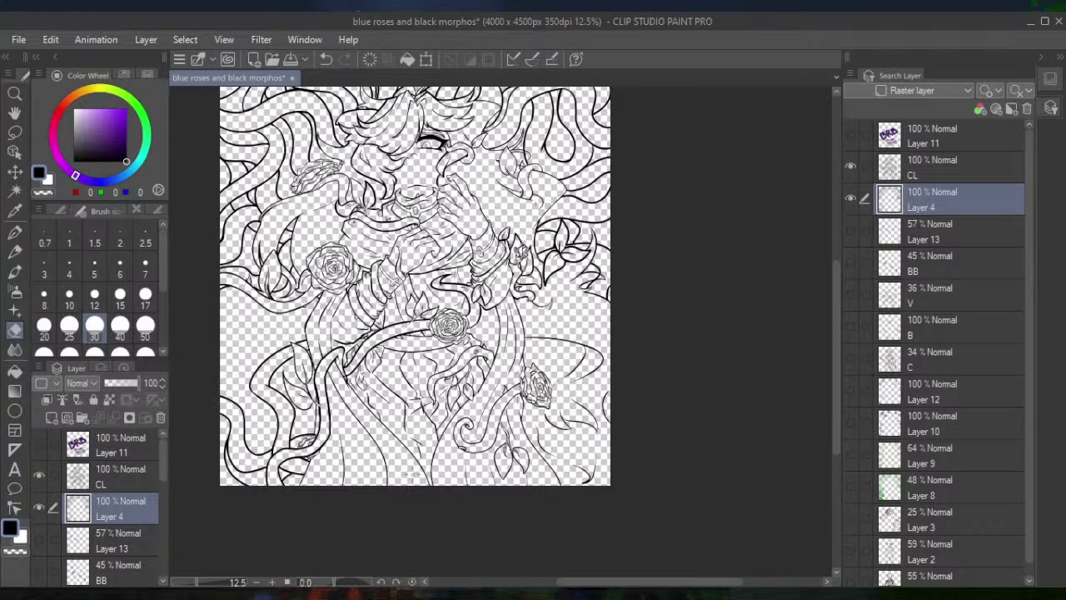
drag(406, 474, 426, 535)
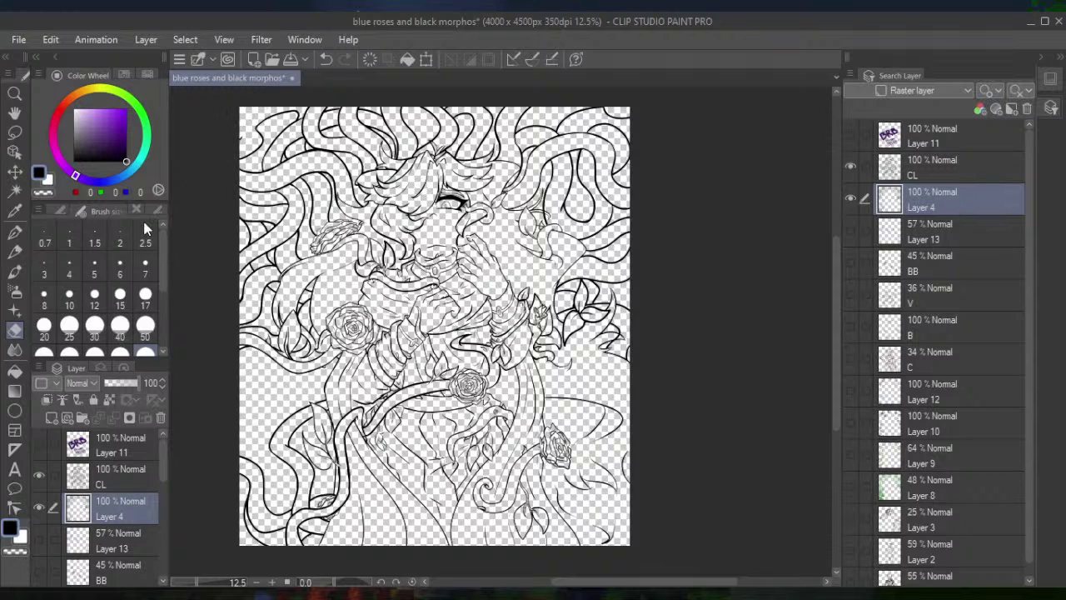
Erase all the inked background vines and leaves on Layer 4 with a much larger eraser, keeping the CL line art
scroll(143, 316, down, 3)
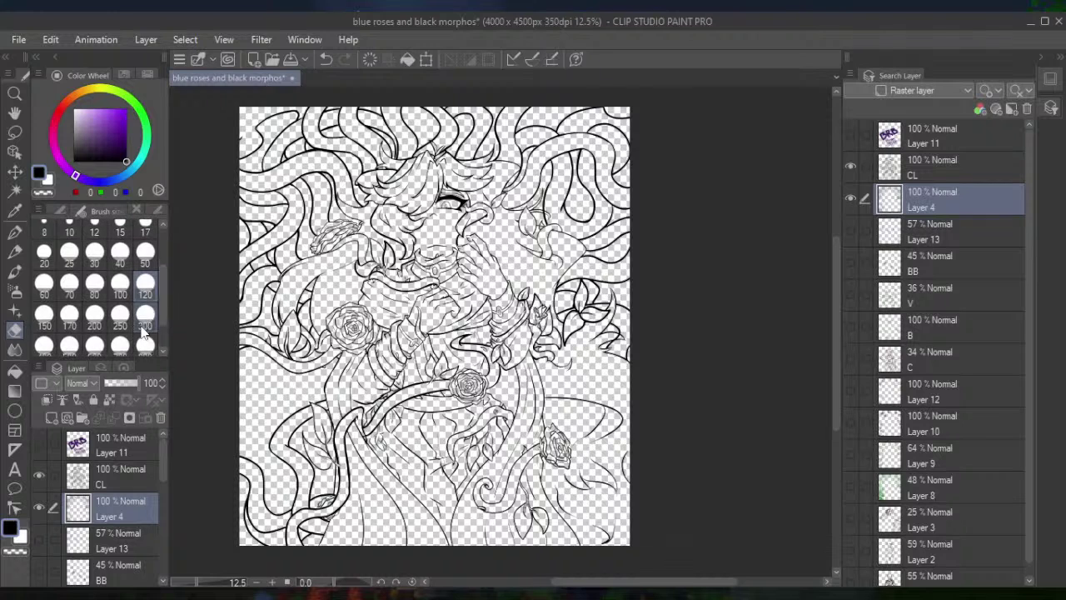
click(144, 343)
mouse_move(238, 166)
mouse_down()
mouse_move(342, 112)
mouse_move(309, 148)
mouse_move(442, 125)
mouse_move(460, 141)
mouse_move(205, 246)
mouse_move(579, 129)
mouse_move(601, 142)
mouse_move(525, 179)
mouse_move(623, 192)
mouse_move(567, 374)
mouse_up()
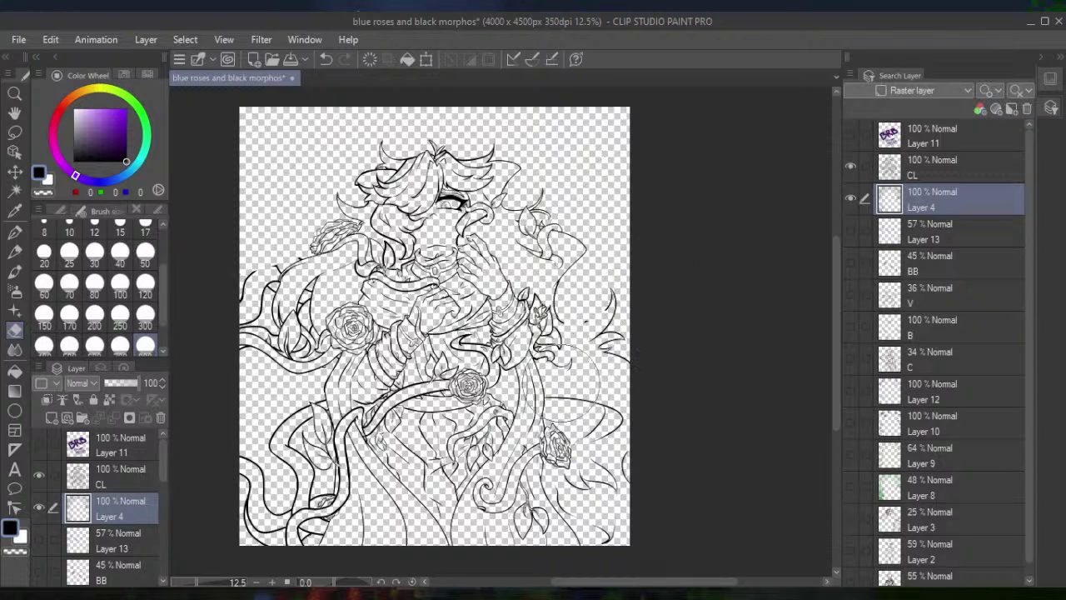
mouse_move(247, 489)
mouse_down()
mouse_move(262, 526)
mouse_move(322, 367)
mouse_up()
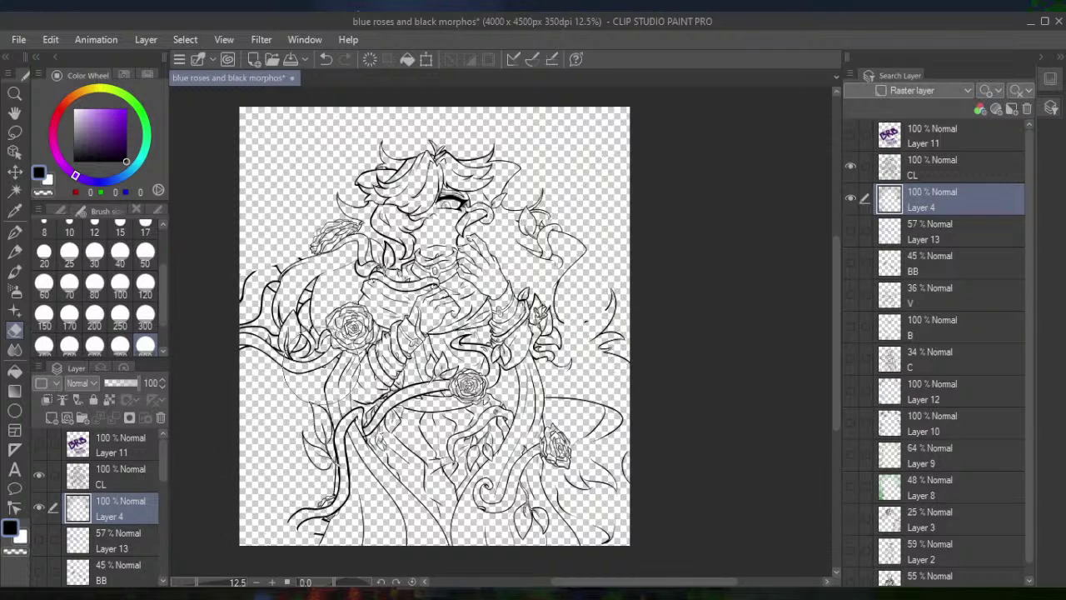
click(325, 59)
click(323, 58)
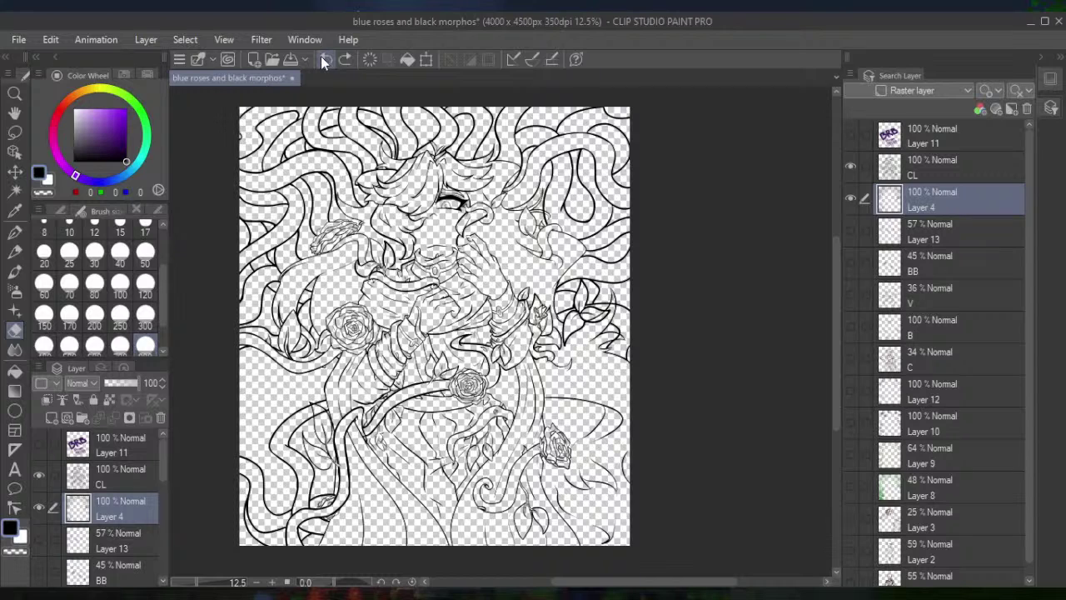
click(323, 61)
click(323, 61)
click(323, 60)
mouse_move(414, 98)
mouse_down()
mouse_move(621, 144)
mouse_move(494, 140)
mouse_move(202, 191)
mouse_up()
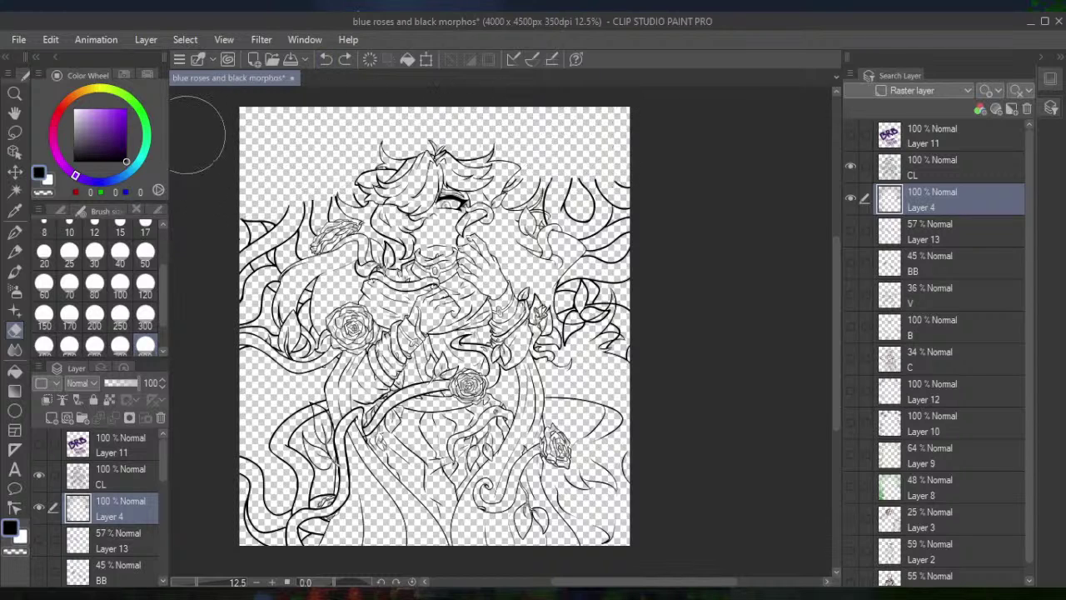
mouse_move(188, 135)
mouse_down()
mouse_move(489, 130)
mouse_move(429, 218)
mouse_move(242, 255)
mouse_move(621, 288)
mouse_move(203, 309)
mouse_move(258, 337)
mouse_move(219, 338)
mouse_move(398, 375)
mouse_up()
mouse_move(241, 454)
mouse_down()
mouse_move(637, 475)
mouse_move(227, 496)
mouse_move(414, 527)
mouse_move(481, 526)
mouse_up()
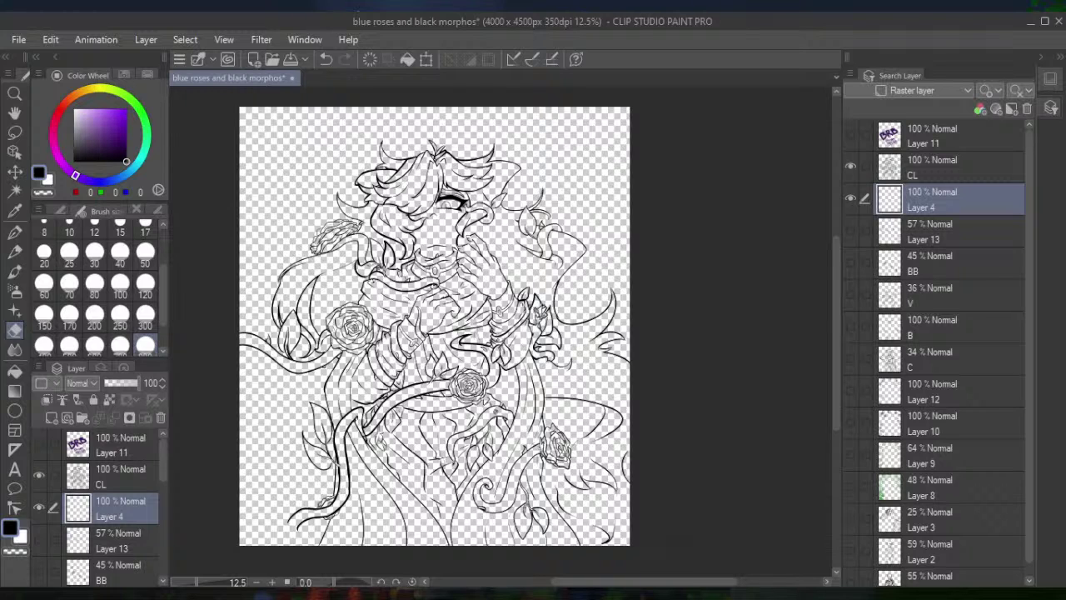
Switch to the CL layer to clean up the line art around the lower vine and the small rose behind it
key(p)
click(918, 170)
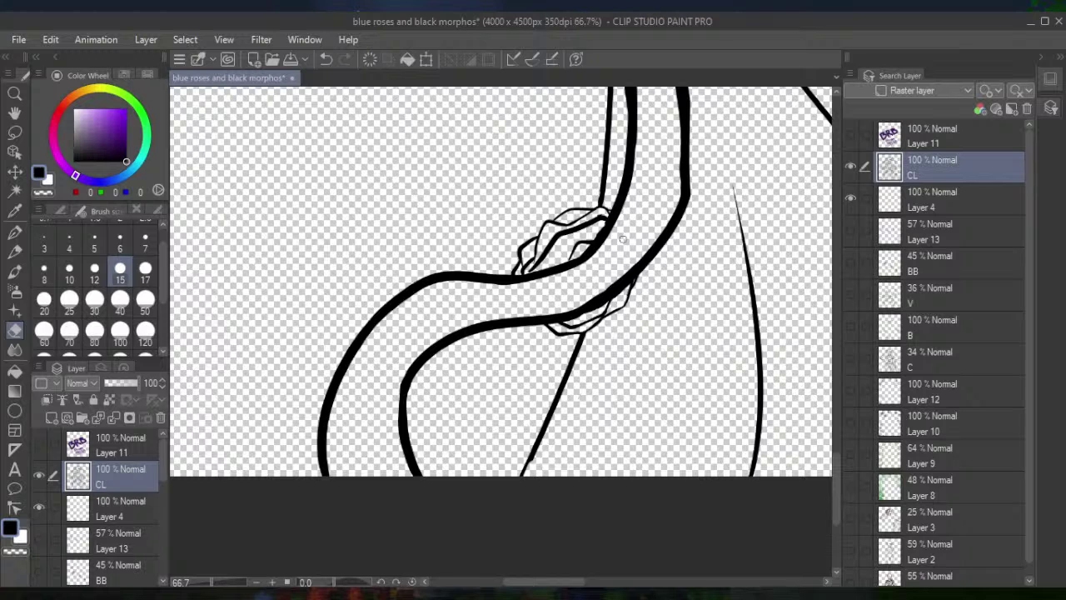
scroll(623, 239, down, 5)
Ink the two curved vine edges inside the round loop on Layer 4 and erase their ends that overshoot the loop
key(p)
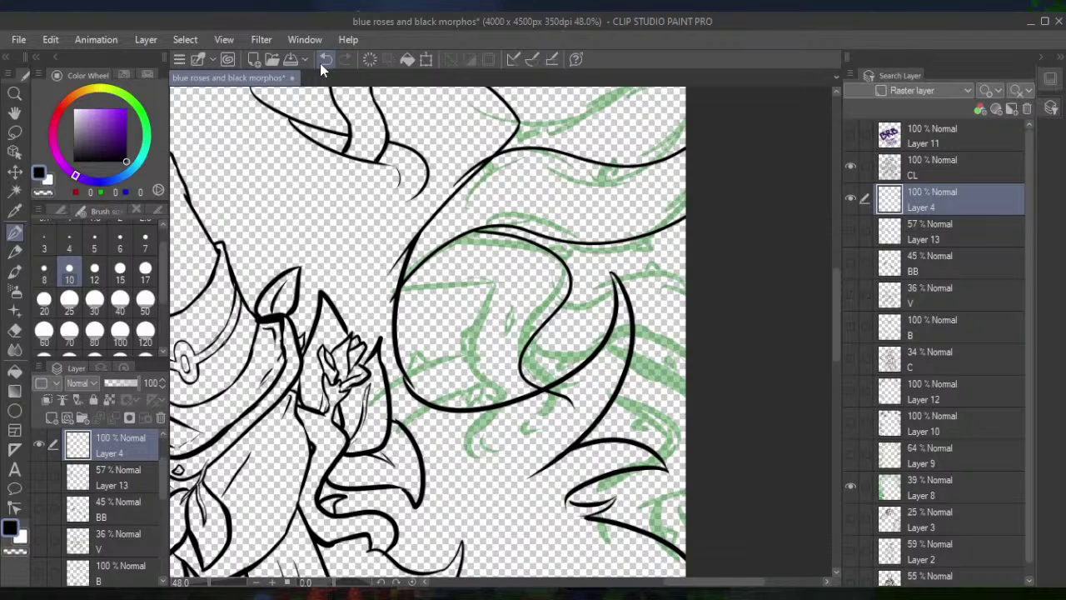
click(323, 60)
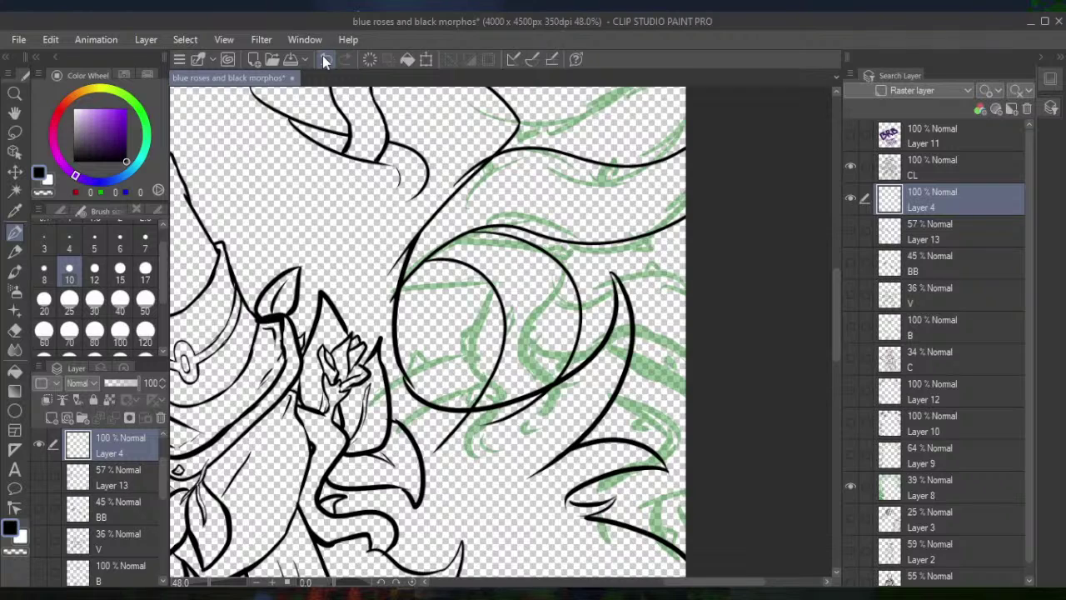
click(325, 60)
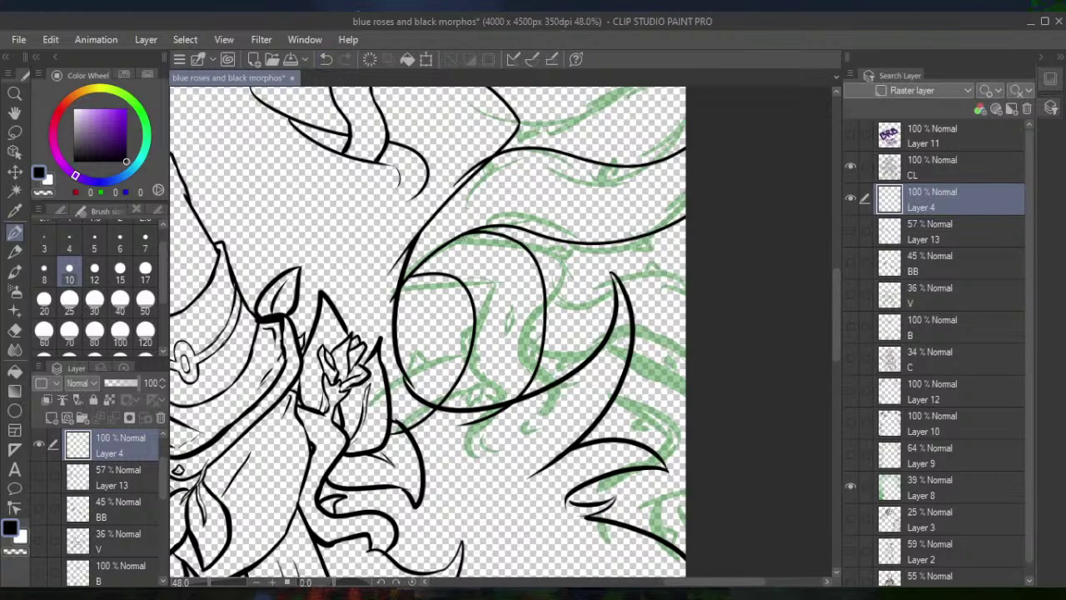
key(e)
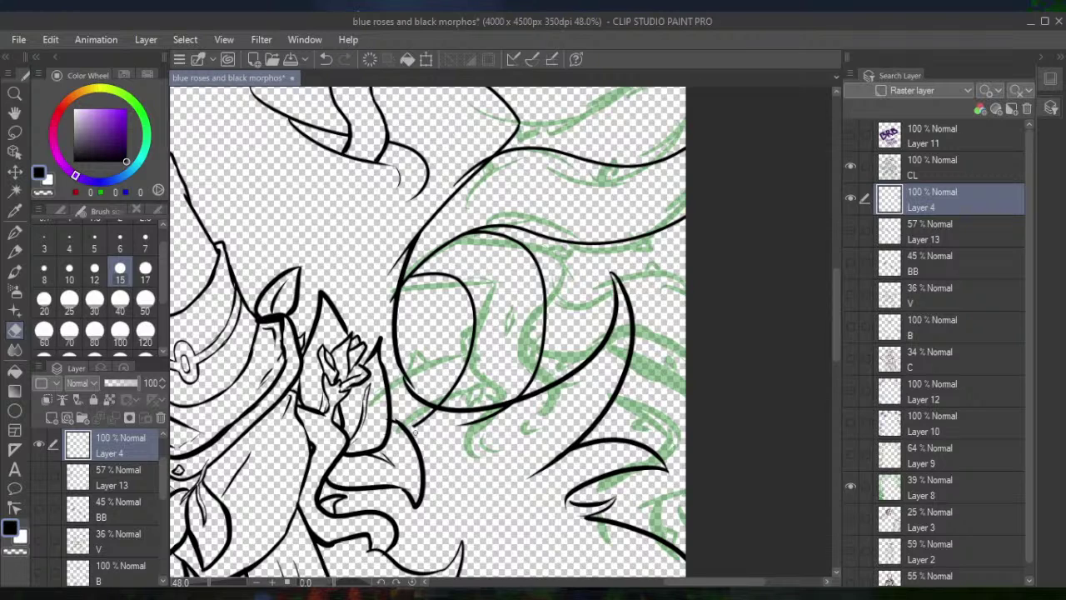
drag(414, 425, 536, 403)
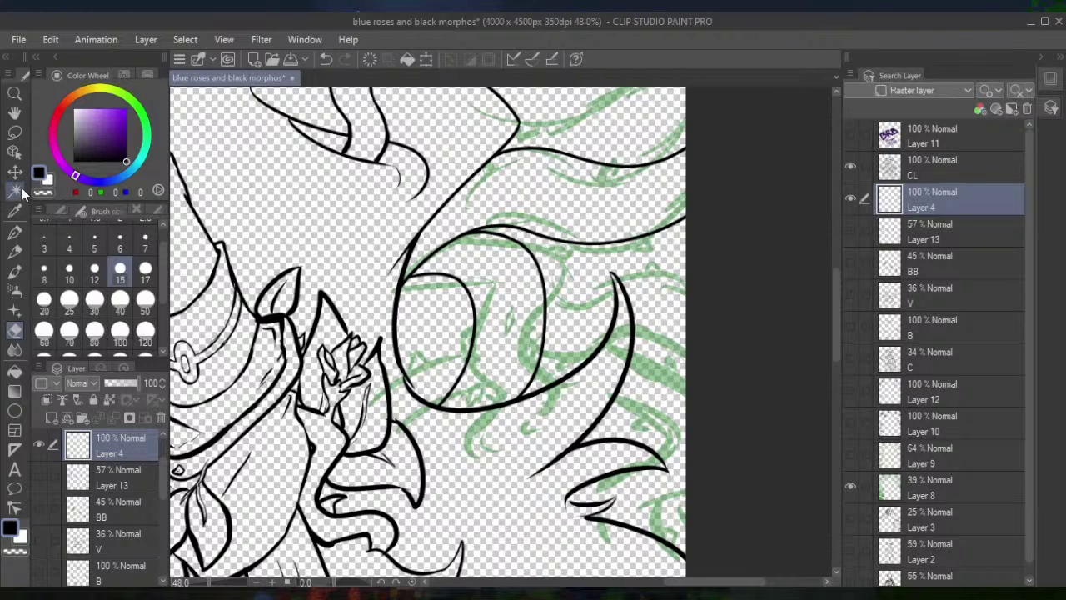
Ink the two wavy edges of the vine running from the loop to the canvas edge, erasing the overlap inside the crescent-shaped tip
click(15, 231)
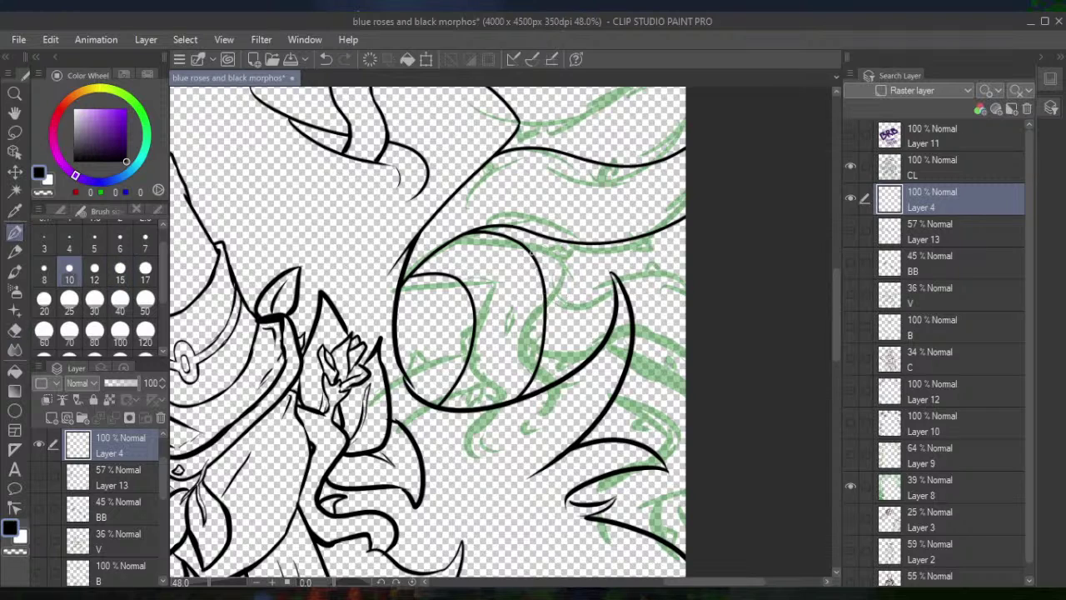
drag(537, 265, 685, 261)
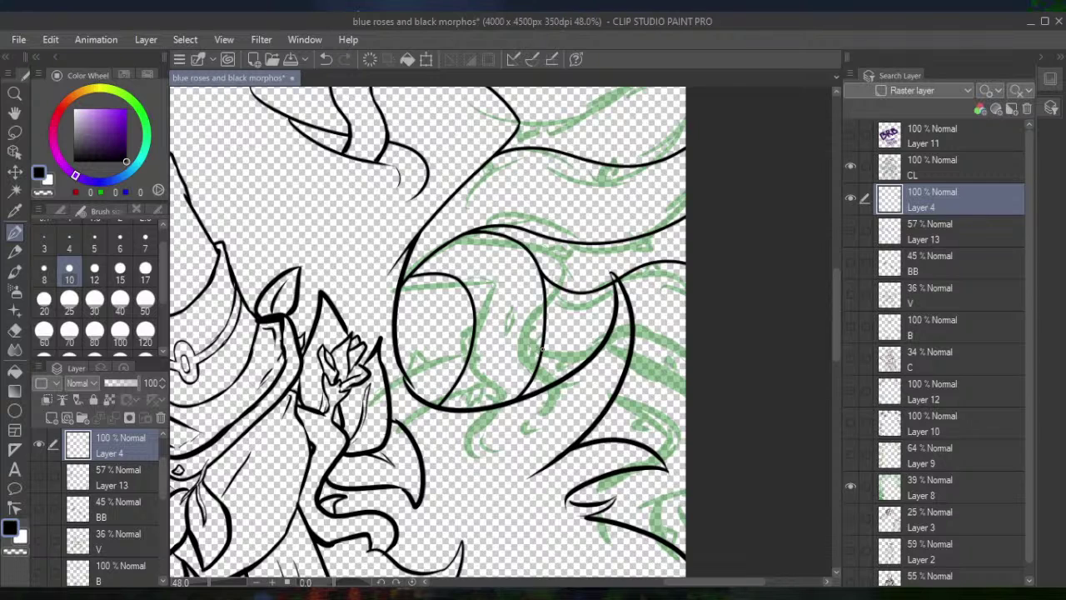
drag(540, 351, 685, 328)
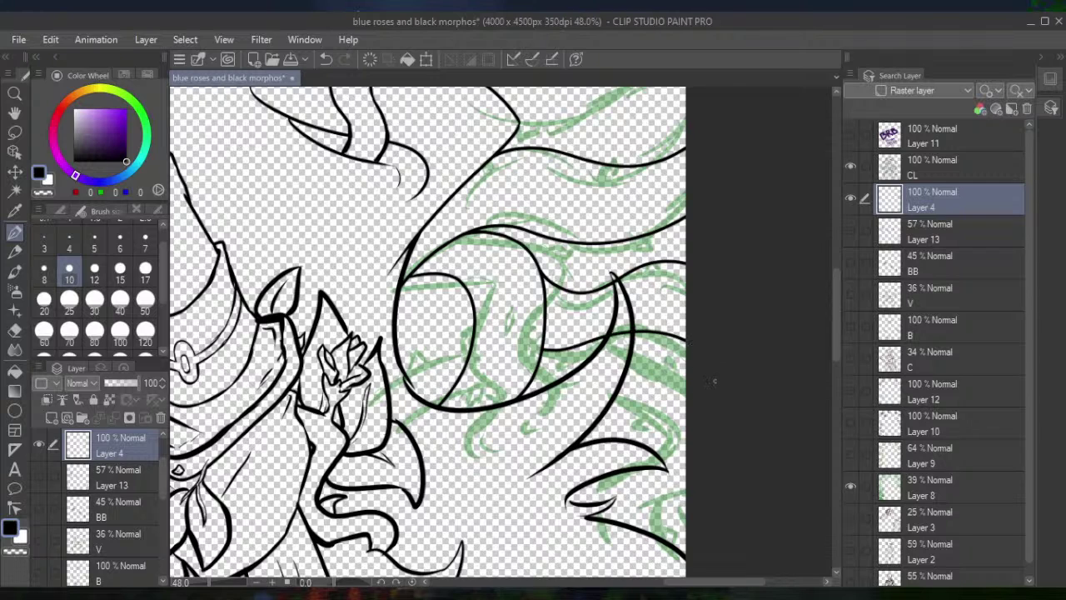
click(331, 60)
drag(541, 351, 688, 330)
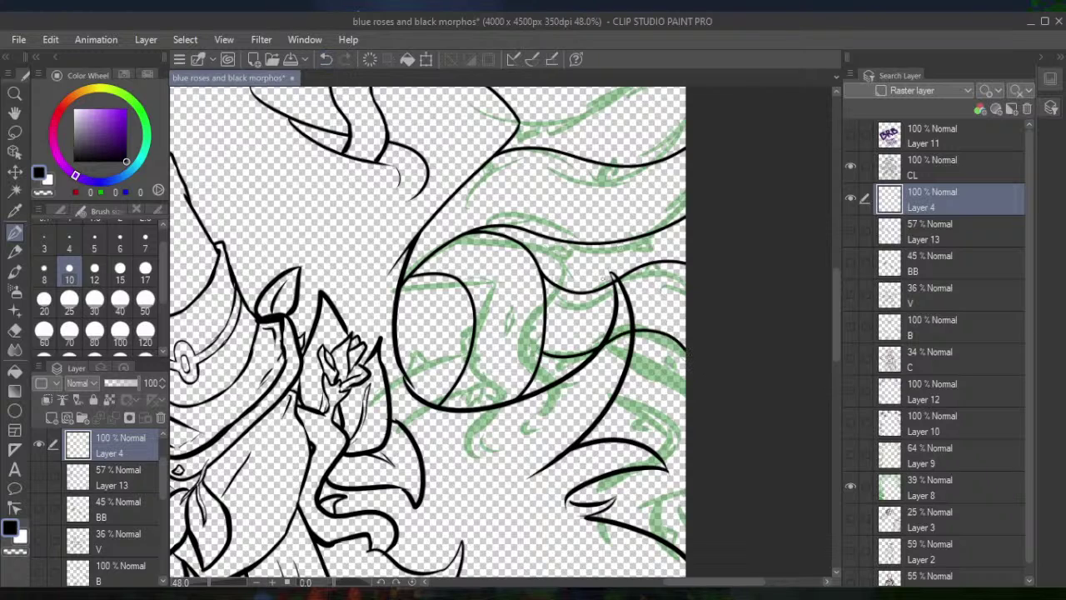
click(326, 60)
drag(545, 357, 704, 353)
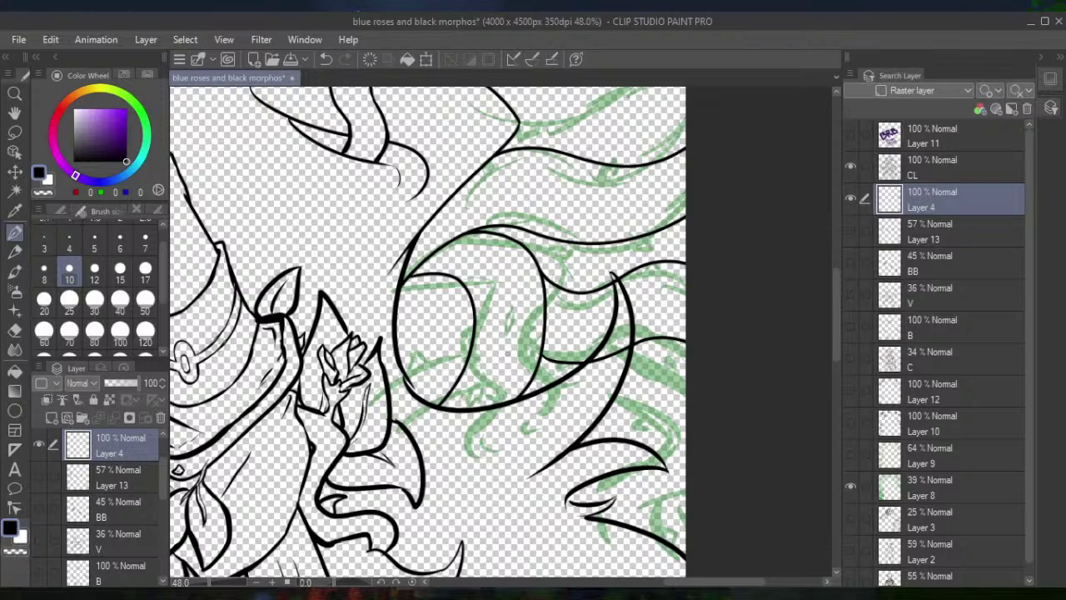
key(e)
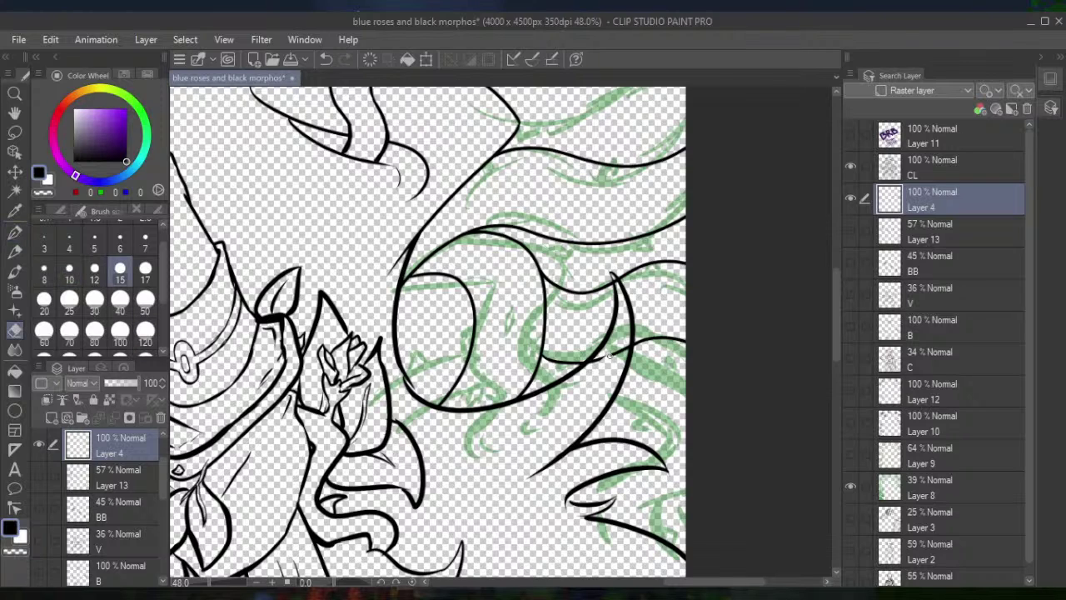
drag(609, 357, 624, 351)
Ink a short curved vine edge across the lower left part of the round loop
key(p)
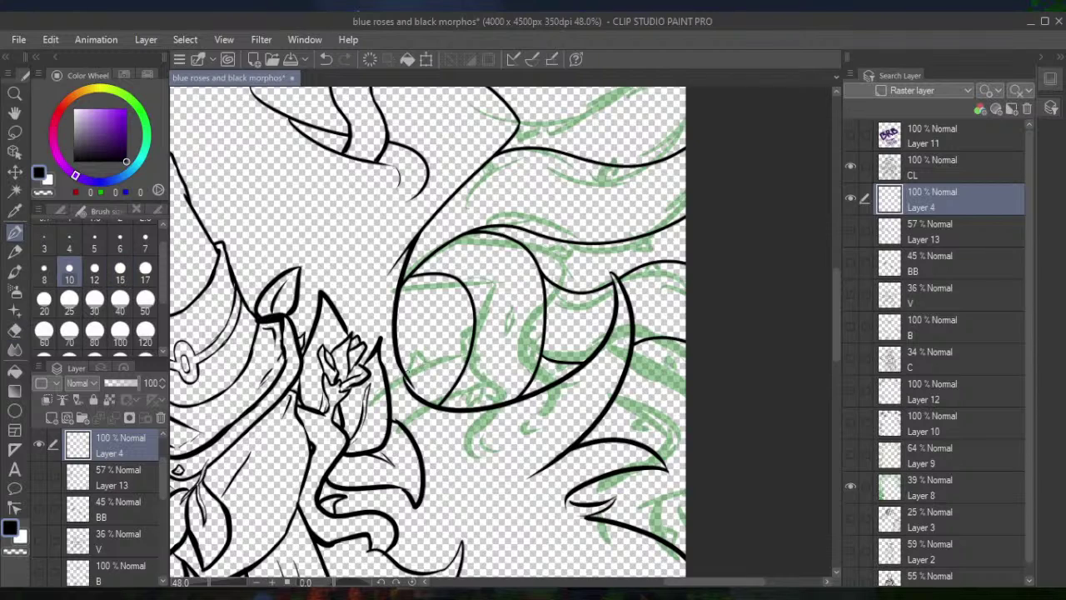
mouse_move(405, 377)
mouse_down()
mouse_move(491, 342)
mouse_move(476, 344)
mouse_up()
click(18, 331)
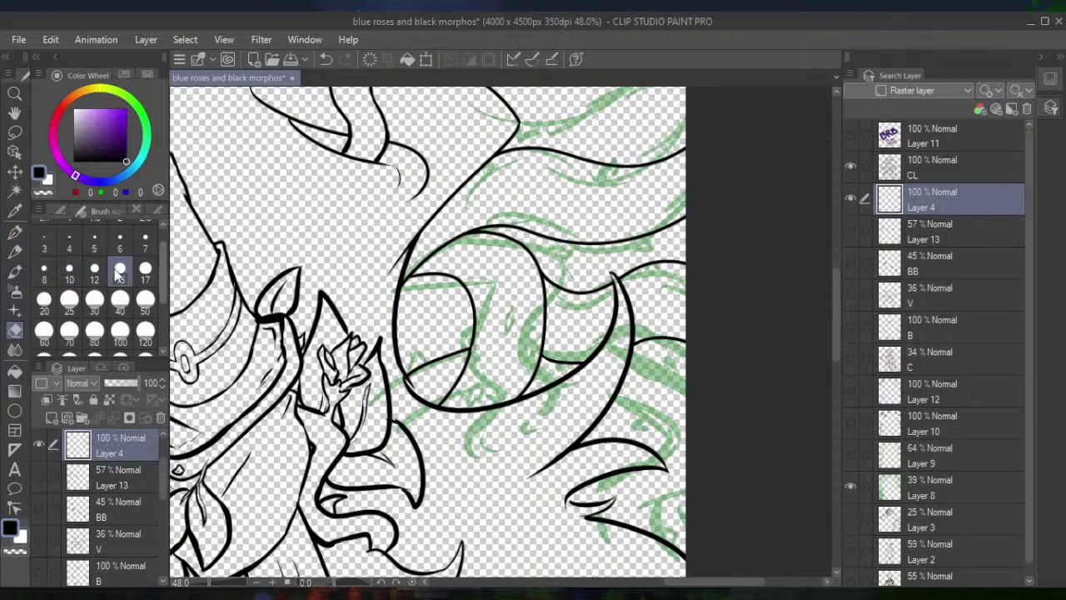
click(15, 233)
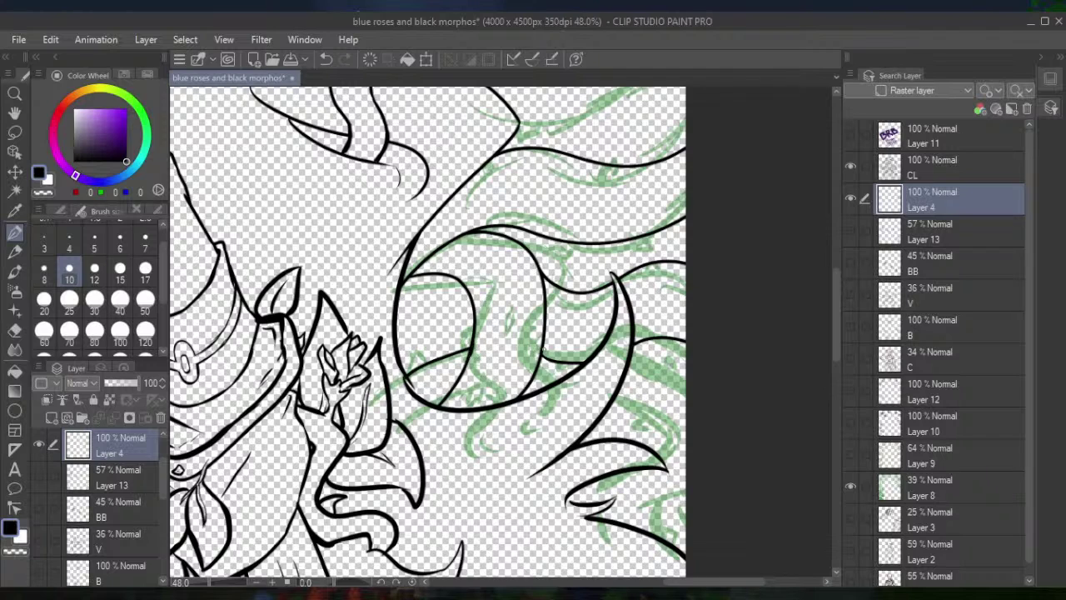
Ink the remaining vine curves below the crescent-shaped tip and along the canvas edge, trimming the overshooting end
drag(632, 348, 688, 372)
mouse_move(607, 398)
mouse_down()
mouse_move(644, 410)
mouse_move(643, 455)
mouse_up()
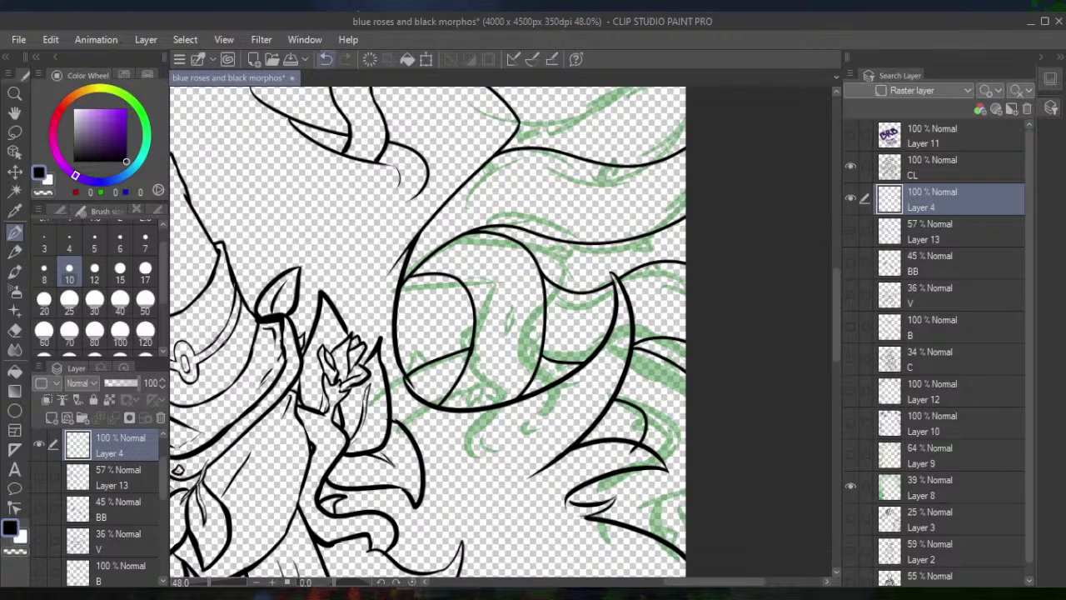
click(326, 59)
mouse_move(610, 402)
mouse_down()
mouse_move(653, 422)
mouse_move(659, 453)
mouse_move(594, 505)
mouse_up()
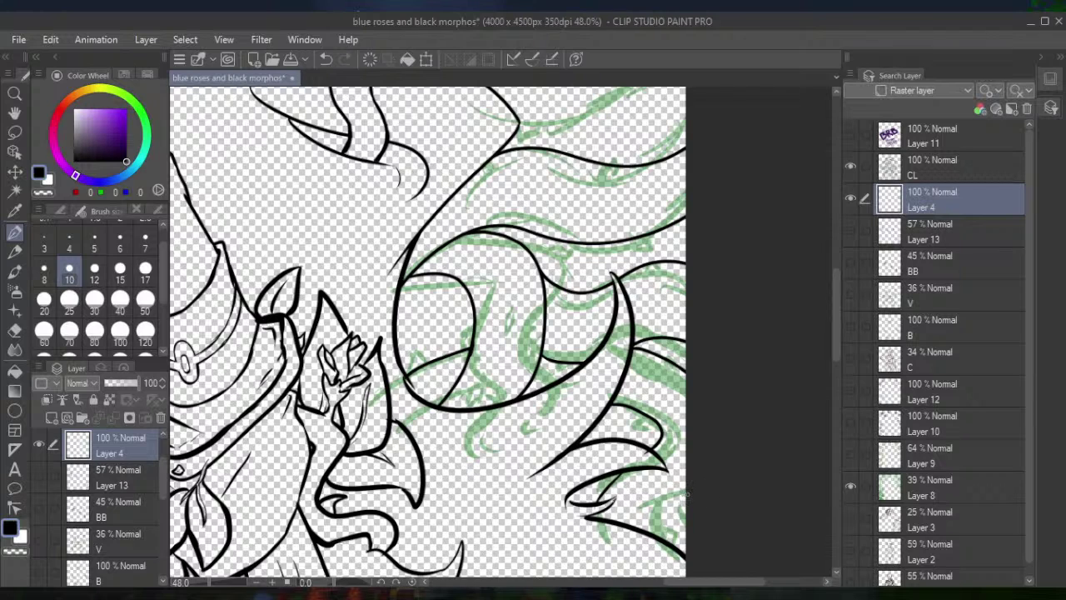
mouse_move(682, 489)
mouse_down()
mouse_move(667, 510)
mouse_move(684, 569)
mouse_up()
click(15, 331)
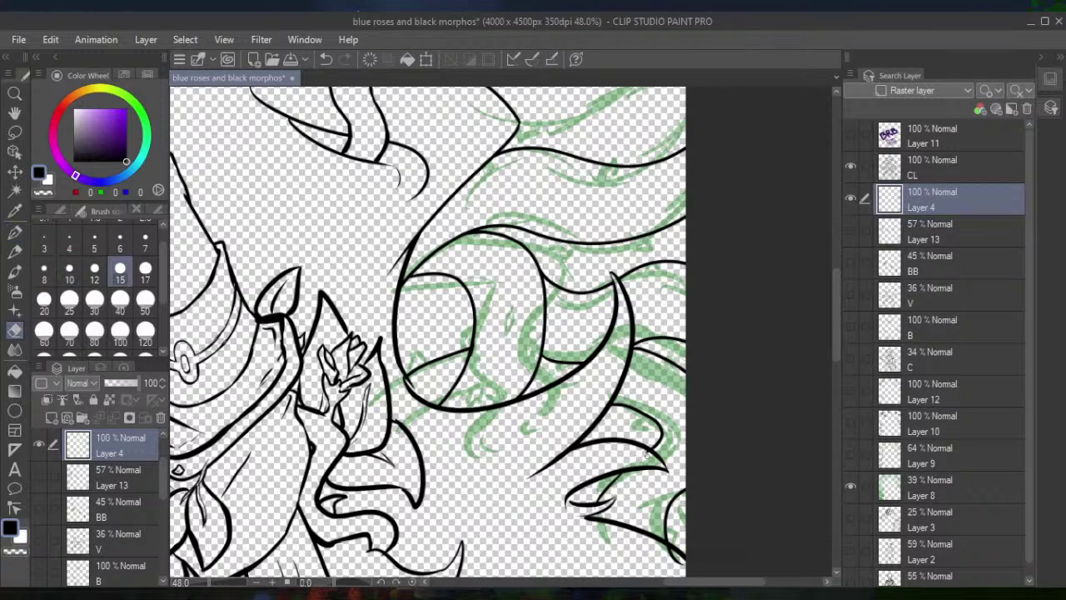
drag(673, 559, 685, 568)
Ink small pointed thorns on the vines in and around the loop, and erase the one floating in the loop's middle
click(15, 233)
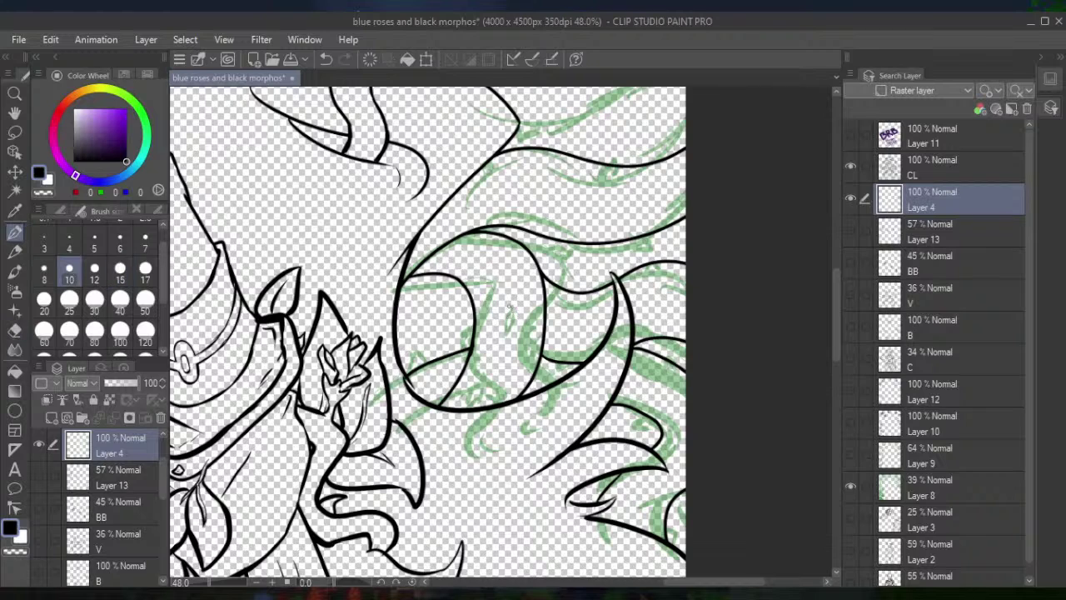
mouse_move(508, 333)
mouse_down()
mouse_move(512, 307)
mouse_move(508, 332)
mouse_up()
drag(480, 387, 473, 396)
mouse_move(409, 372)
mouse_down()
mouse_move(420, 349)
mouse_move(425, 359)
mouse_up()
drag(643, 261, 658, 250)
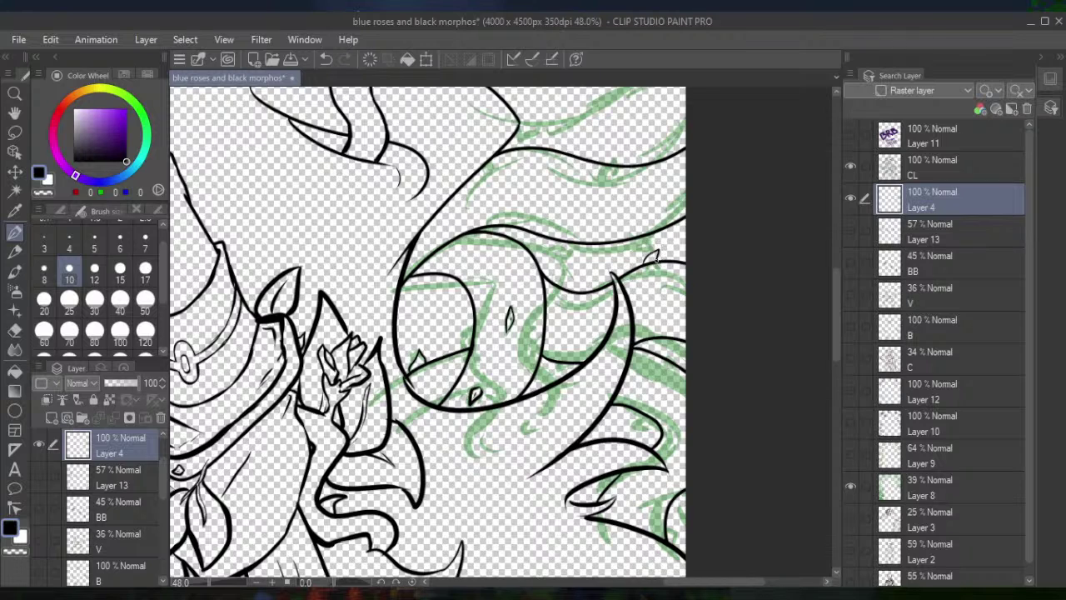
click(15, 331)
click(120, 268)
mouse_move(517, 320)
mouse_down()
mouse_move(504, 321)
mouse_move(514, 334)
mouse_up()
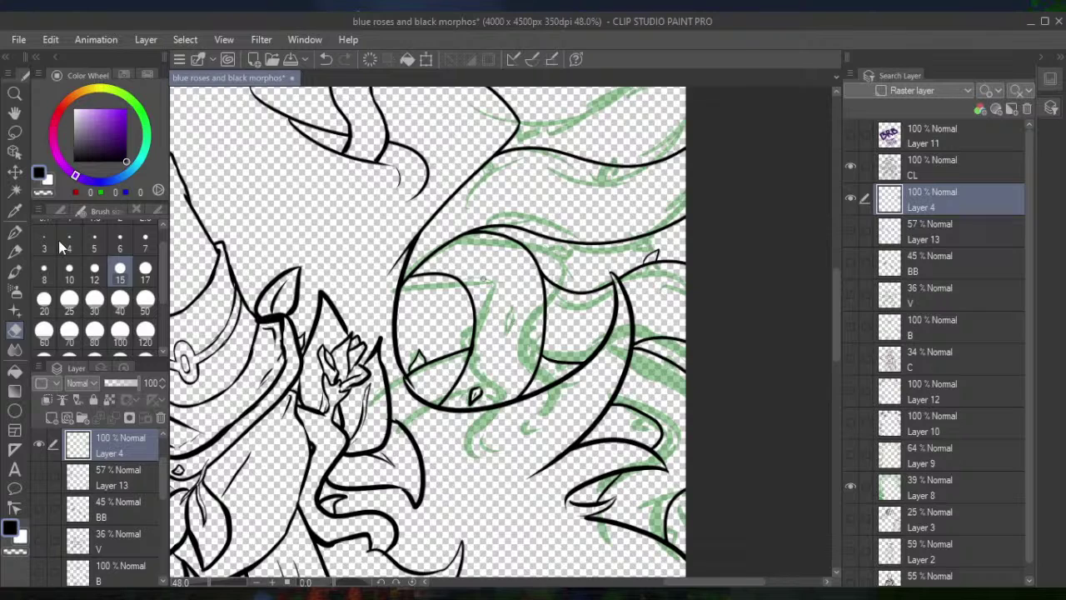
Ink more small thorns on the loop's upper curve and on the vines near the canvas edge
click(16, 235)
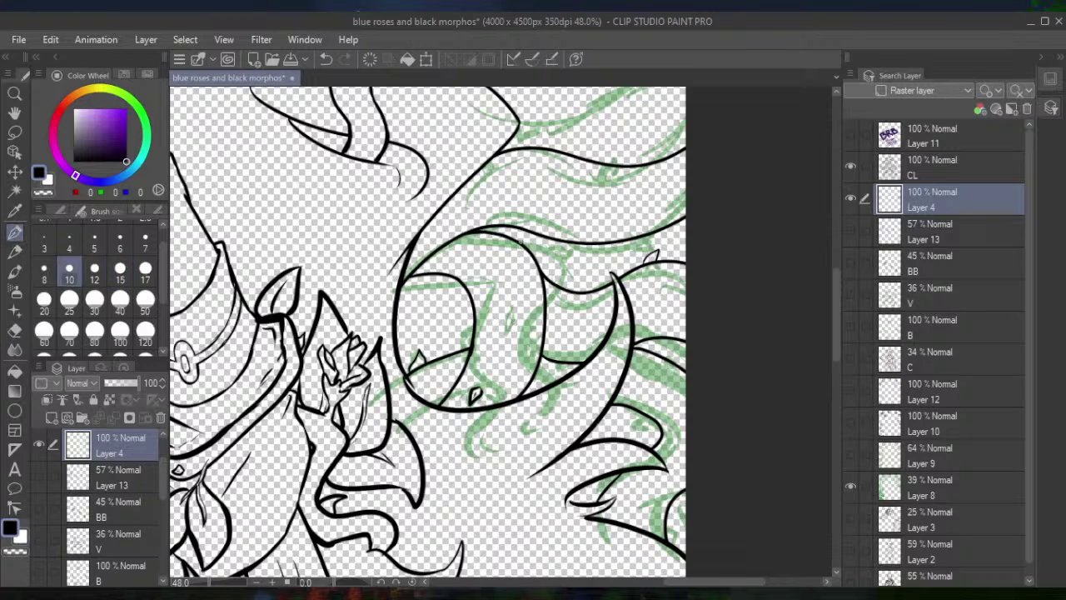
mouse_move(519, 239)
mouse_down()
mouse_move(544, 254)
mouse_move(536, 259)
mouse_up()
mouse_move(671, 415)
mouse_down()
mouse_move(675, 444)
mouse_move(673, 423)
mouse_up()
drag(670, 534, 673, 545)
Ink the two rising vine edges from the pointed tip above the loop out to the canvas's right edge
drag(583, 250, 540, 548)
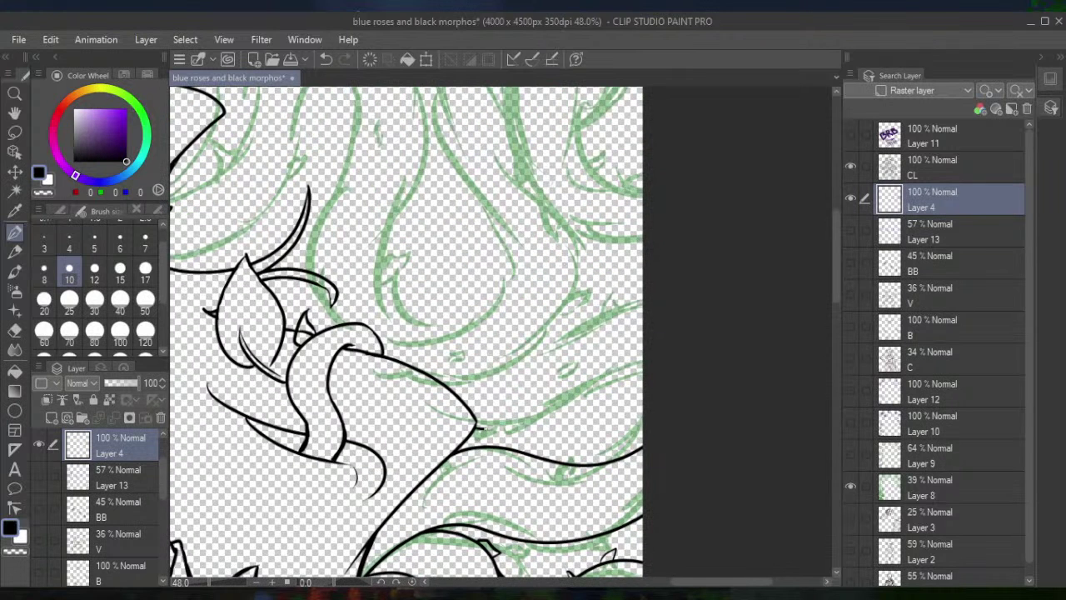
drag(477, 426, 671, 379)
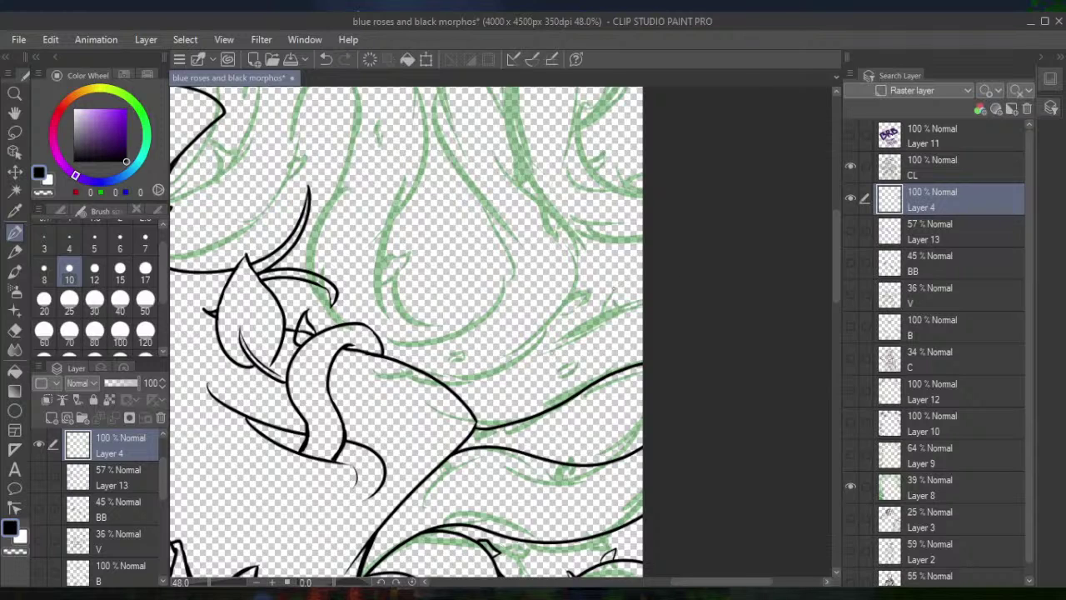
drag(521, 350, 658, 291)
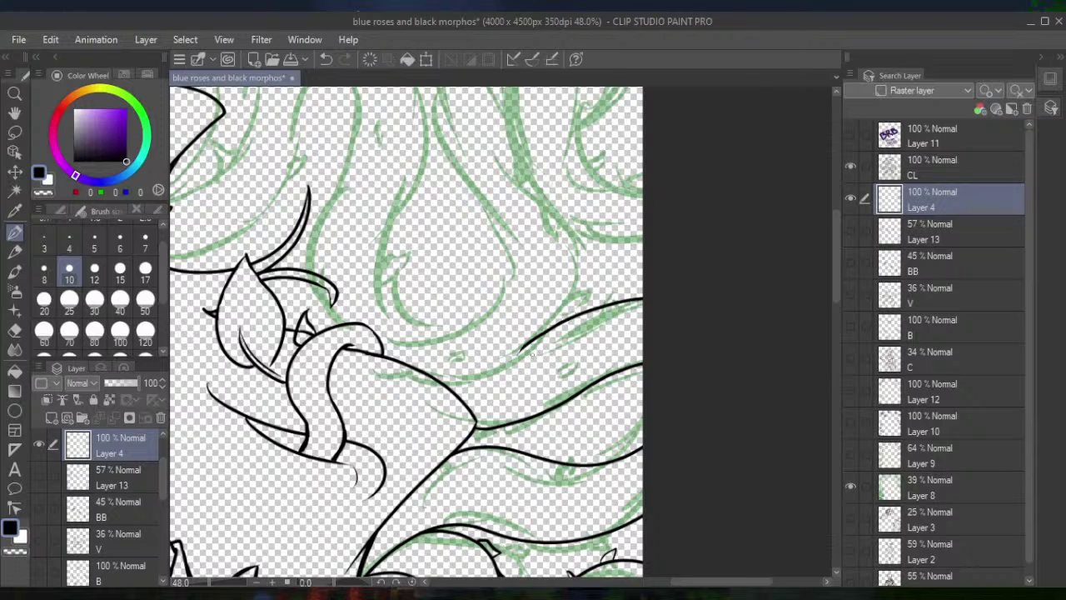
Ink the short corner curve and both edges of the long arching vine between the hair and the canvas's right edge
scroll(542, 273, down, 1)
drag(500, 275, 467, 417)
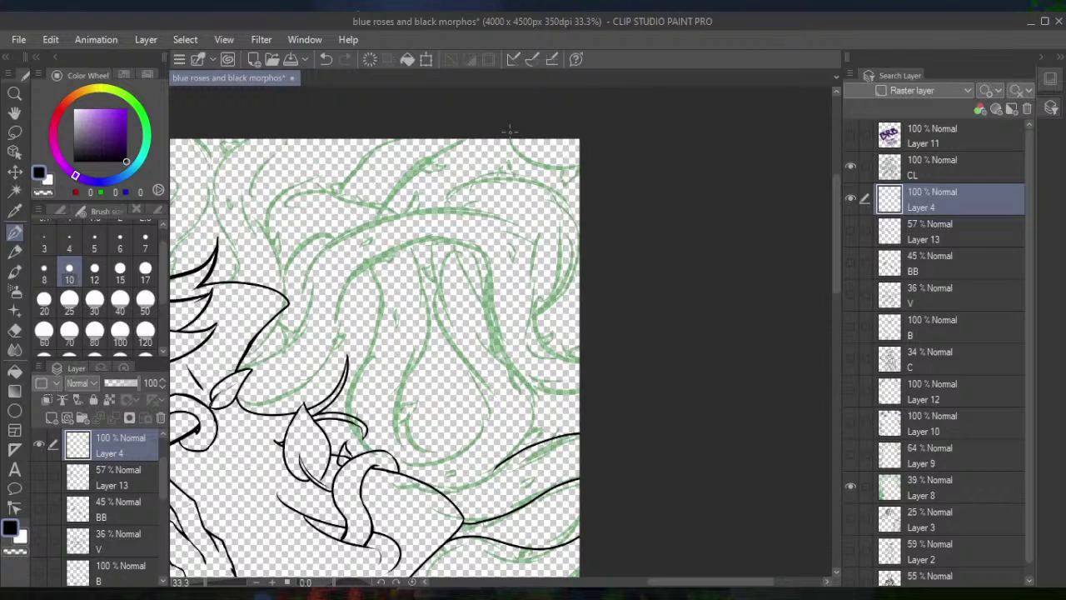
drag(510, 133, 582, 165)
mouse_move(237, 367)
mouse_down()
mouse_move(309, 299)
mouse_move(309, 269)
mouse_move(525, 271)
mouse_move(525, 297)
mouse_move(581, 335)
mouse_up()
mouse_move(237, 410)
mouse_down()
mouse_move(273, 404)
mouse_move(322, 357)
mouse_move(338, 298)
mouse_move(379, 262)
mouse_move(446, 249)
mouse_move(470, 259)
mouse_move(487, 325)
mouse_move(531, 362)
mouse_move(625, 349)
mouse_up()
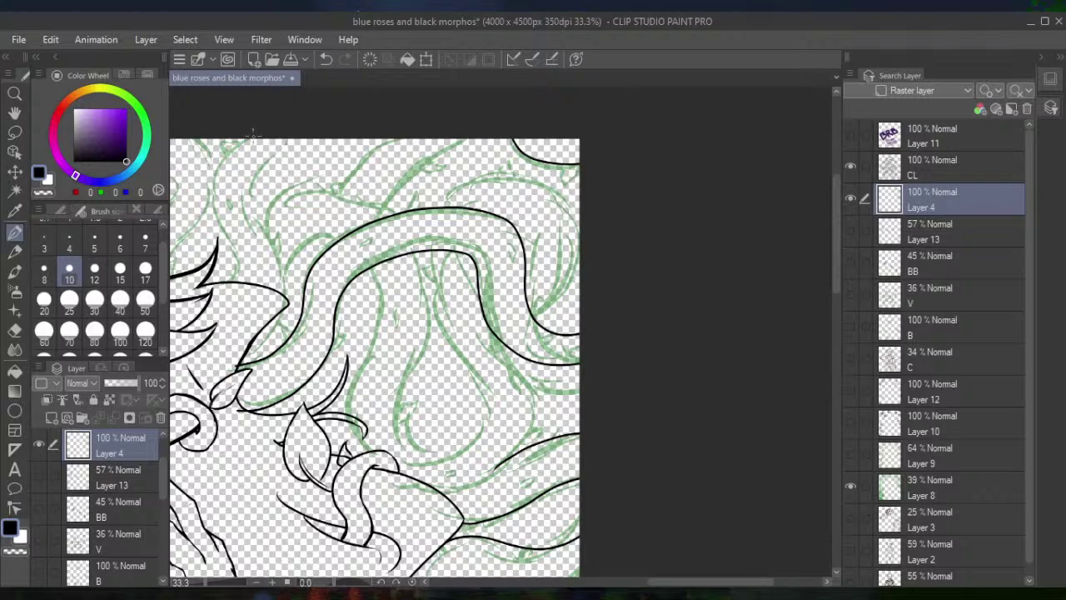
mouse_move(246, 140)
mouse_down()
mouse_move(212, 185)
mouse_move(236, 317)
mouse_up()
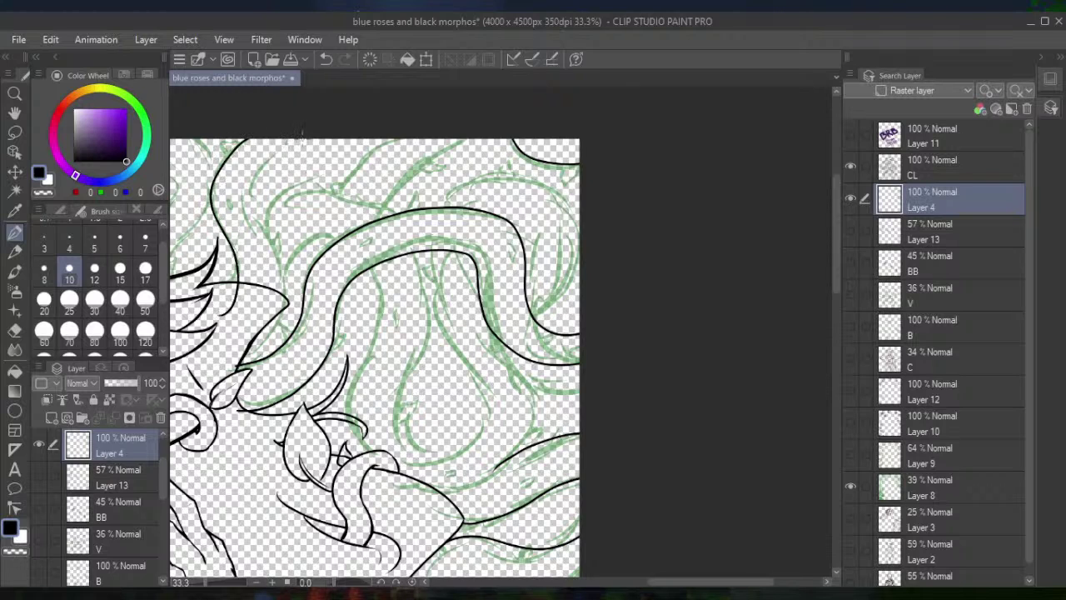
mouse_move(304, 139)
mouse_down()
mouse_move(265, 198)
mouse_move(282, 250)
mouse_move(256, 321)
mouse_up()
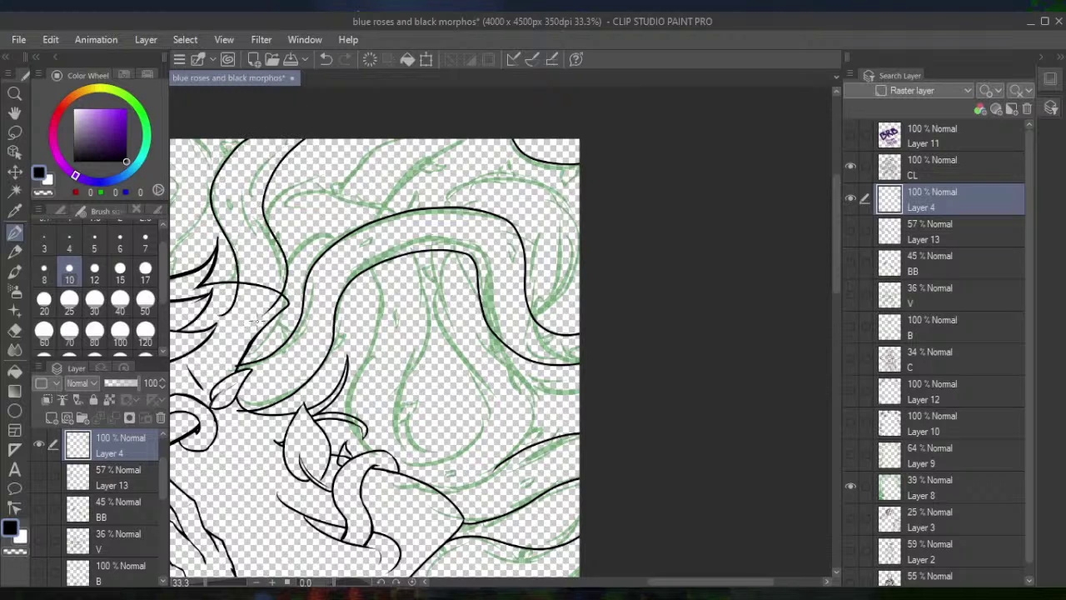
click(326, 58)
click(325, 58)
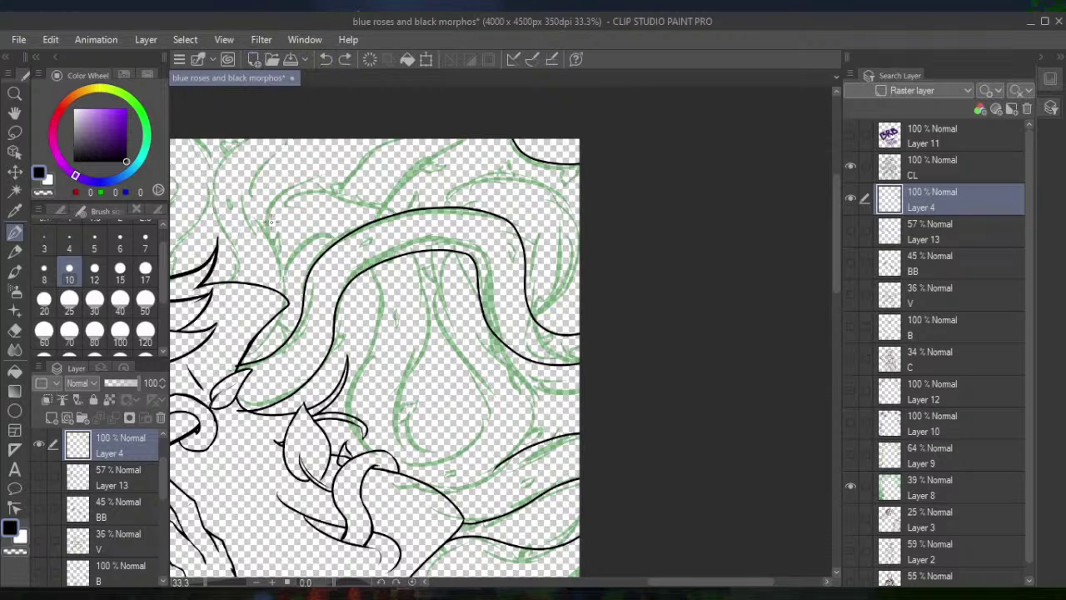
Ink both edges of the vine descending from the canvas's top edge to the hair, plus its branch curve arching over to the long vine
mouse_move(213, 284)
mouse_down()
mouse_move(219, 224)
mouse_move(248, 140)
mouse_up()
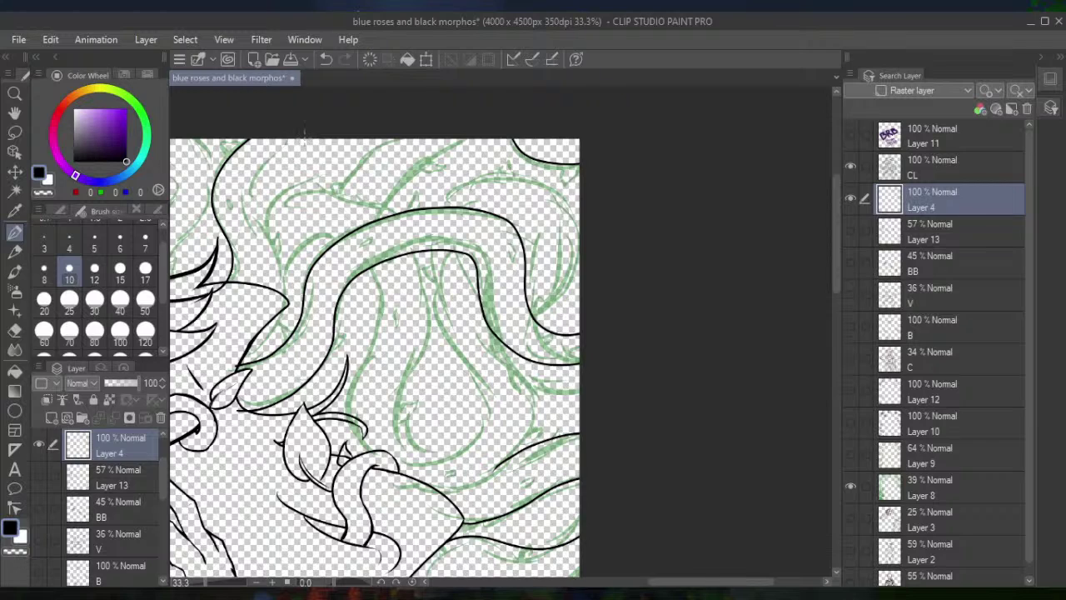
mouse_move(308, 135)
mouse_down()
mouse_move(265, 193)
mouse_move(264, 239)
mouse_move(284, 270)
mouse_move(287, 307)
mouse_move(228, 369)
mouse_move(237, 363)
mouse_up()
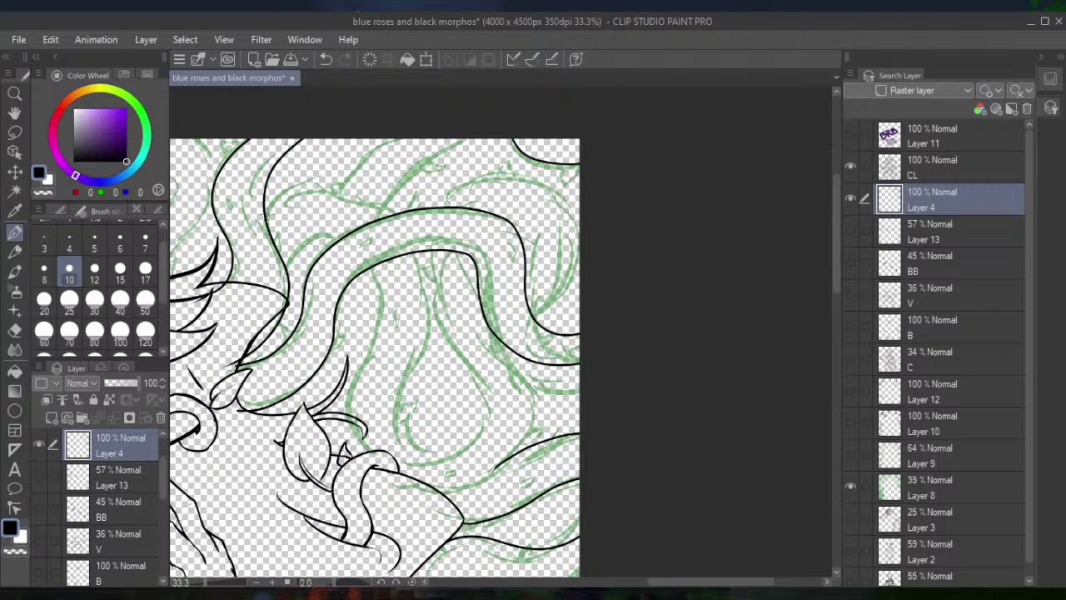
mouse_move(268, 215)
mouse_down()
mouse_move(319, 183)
mouse_move(384, 194)
mouse_move(406, 212)
mouse_up()
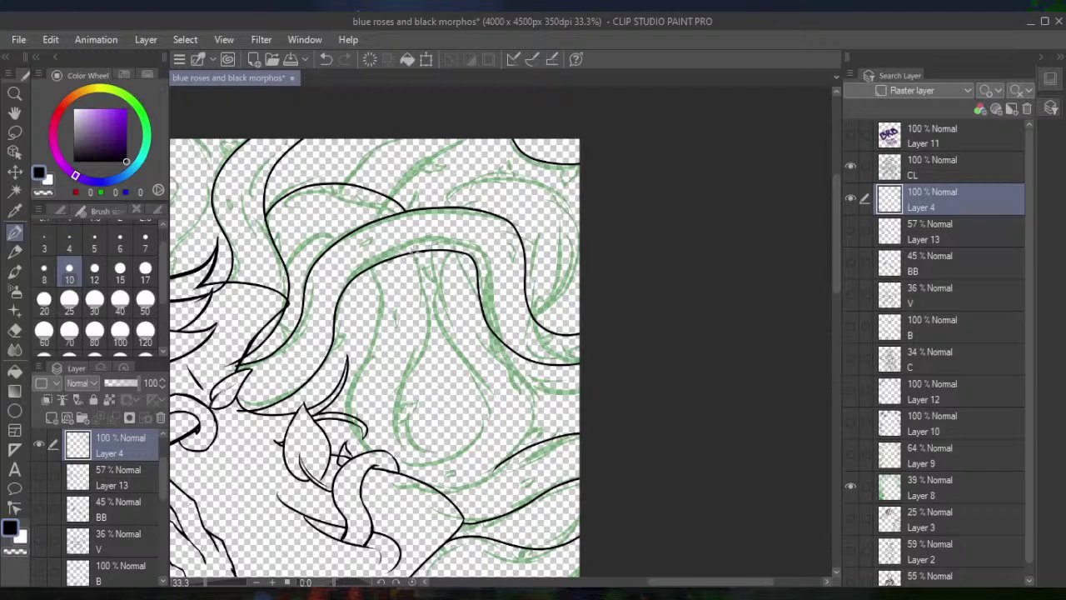
mouse_move(415, 250)
mouse_down()
mouse_move(423, 312)
mouse_move(405, 400)
mouse_move(429, 429)
mouse_move(477, 374)
mouse_move(450, 295)
mouse_up()
click(326, 59)
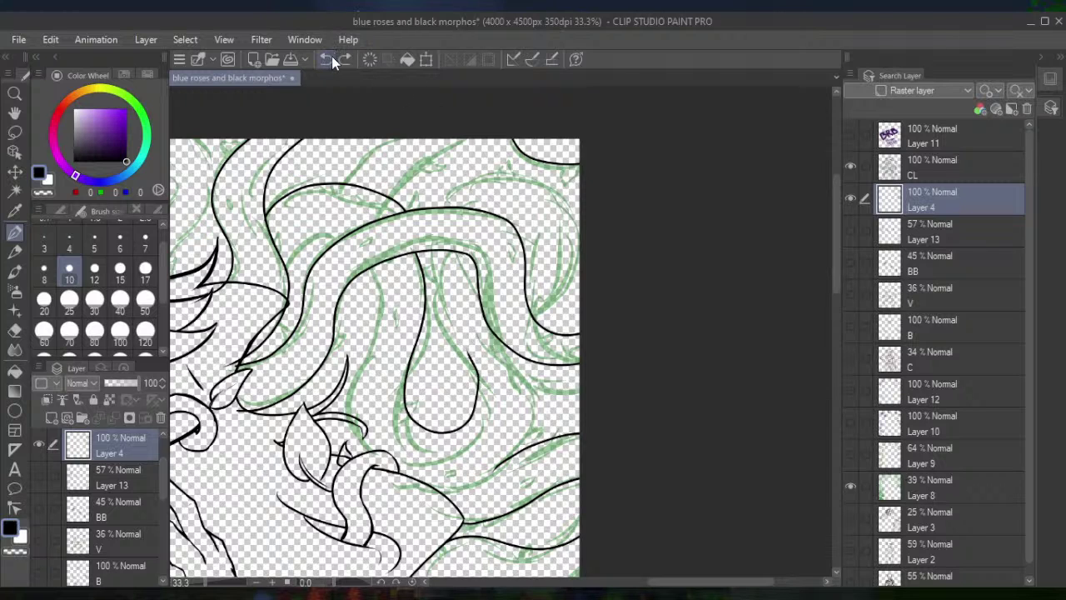
click(330, 58)
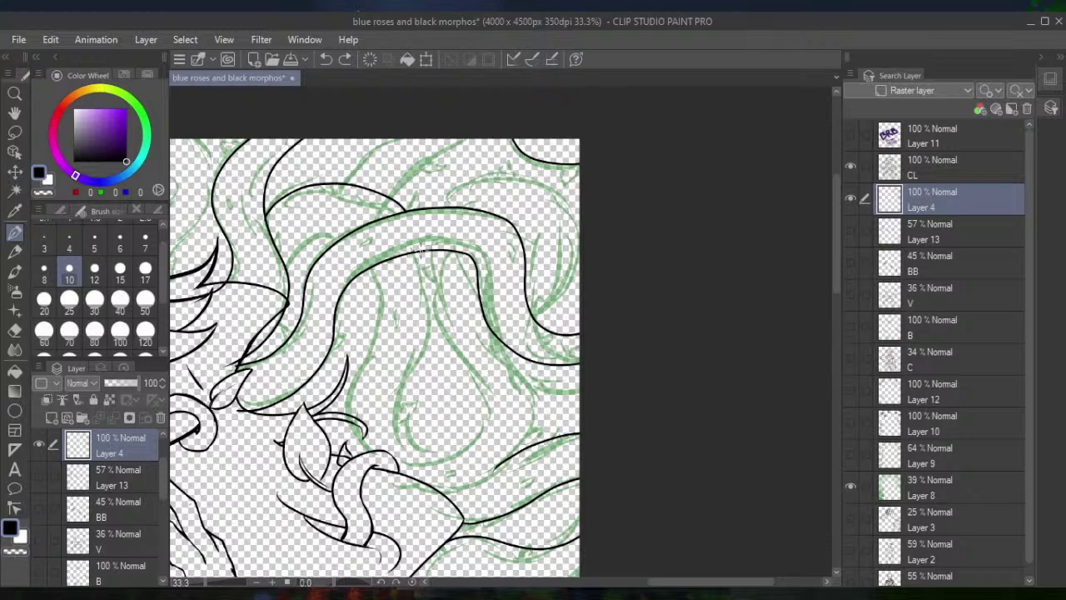
mouse_move(421, 250)
mouse_down()
mouse_move(408, 381)
mouse_move(455, 443)
mouse_move(480, 396)
mouse_move(444, 299)
mouse_up()
click(326, 59)
Ink the first inner edge of the teardrop loop hanging under the long arching vine, and the short curve joining that vine near the hair
mouse_move(420, 249)
mouse_down()
mouse_move(421, 456)
mouse_move(456, 439)
mouse_up()
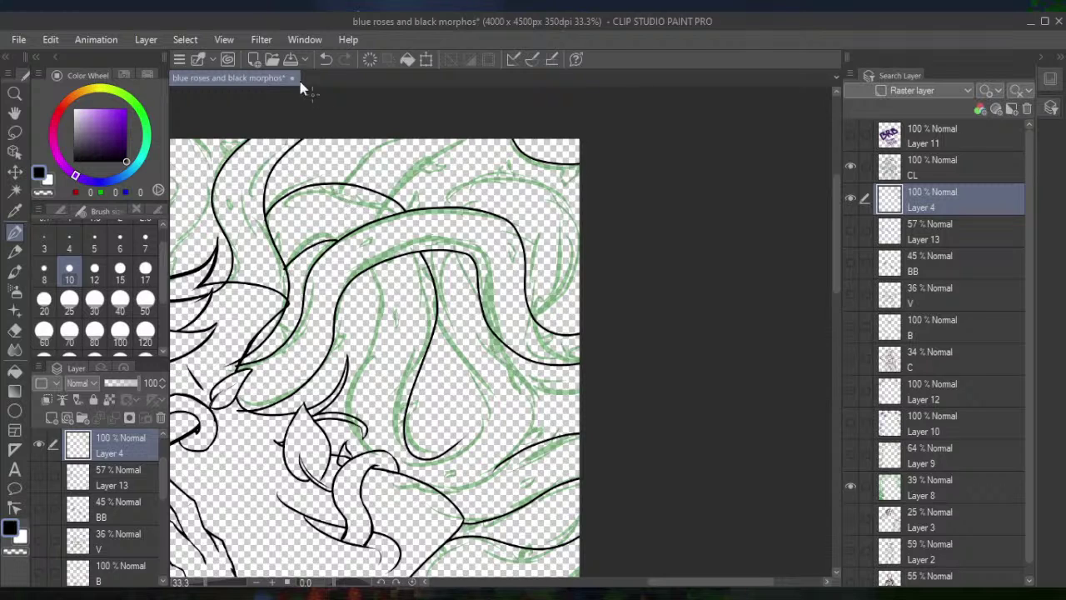
click(325, 60)
mouse_move(292, 280)
mouse_down()
mouse_move(298, 248)
mouse_move(350, 231)
mouse_up()
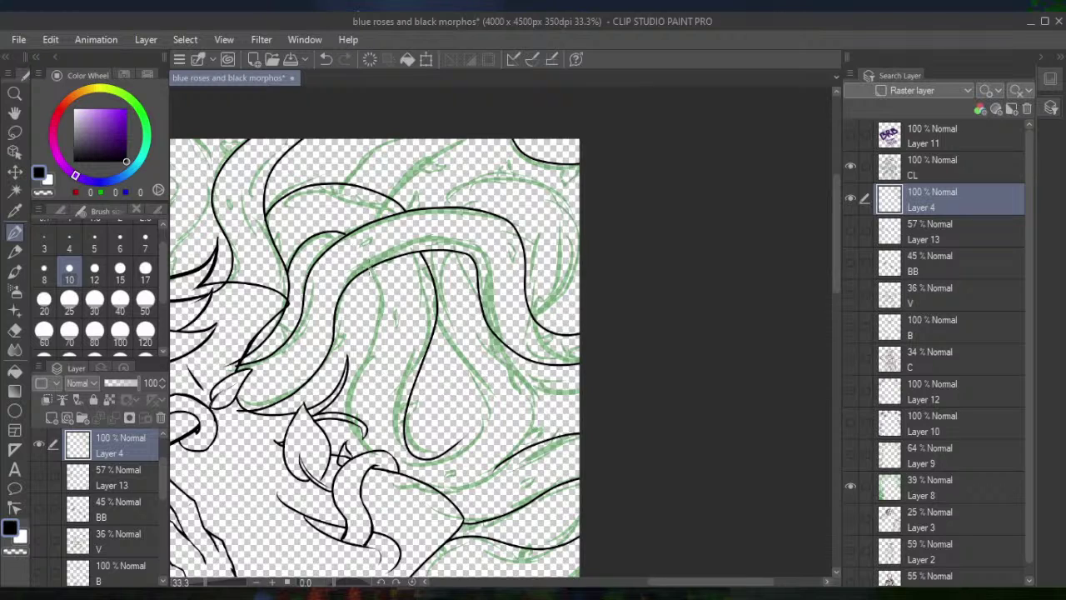
mouse_move(371, 265)
mouse_down()
mouse_move(382, 315)
mouse_move(360, 375)
mouse_move(399, 476)
mouse_up()
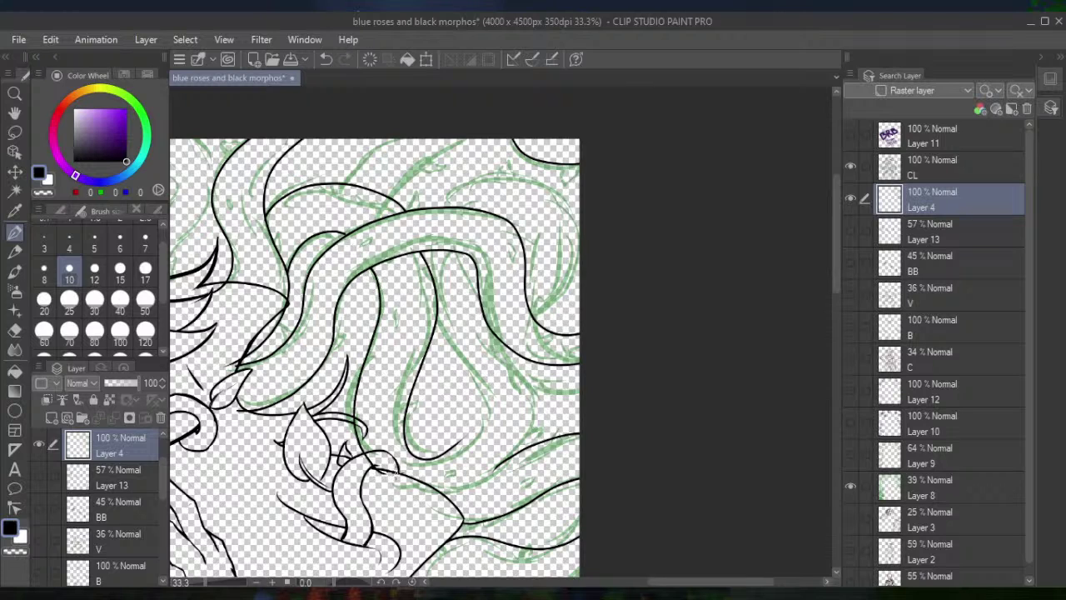
click(324, 61)
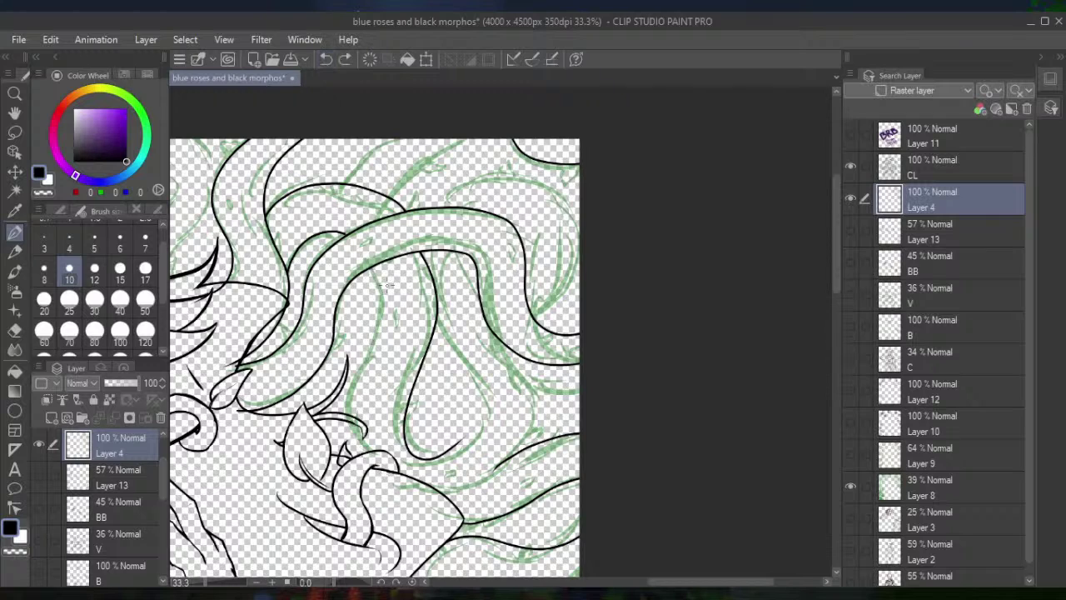
mouse_move(369, 266)
mouse_down()
mouse_move(382, 308)
mouse_move(372, 349)
mouse_move(379, 470)
mouse_up()
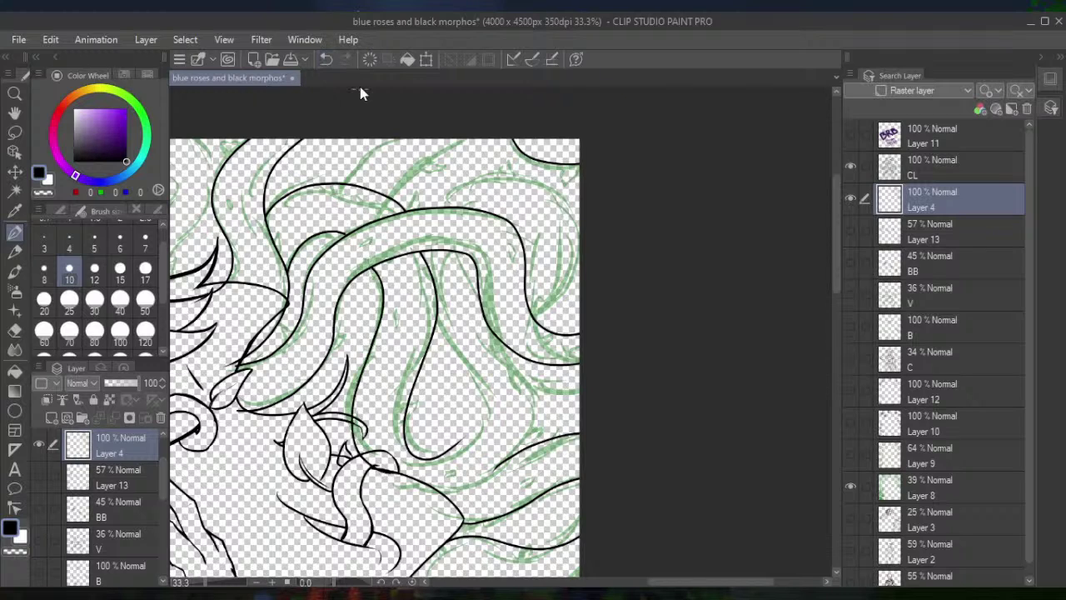
key(ctrl+z)
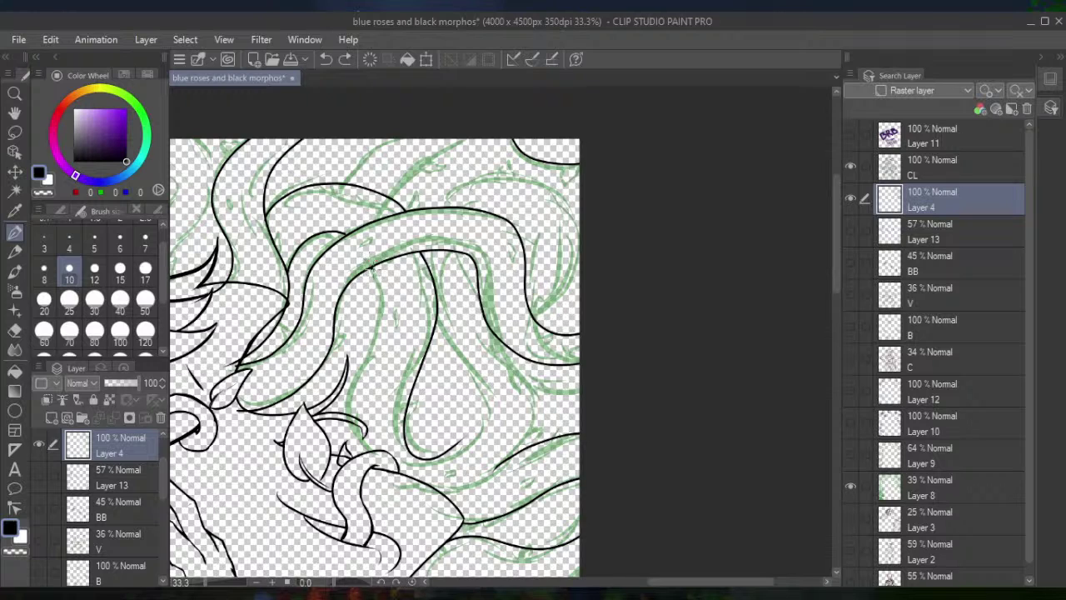
drag(371, 268, 369, 449)
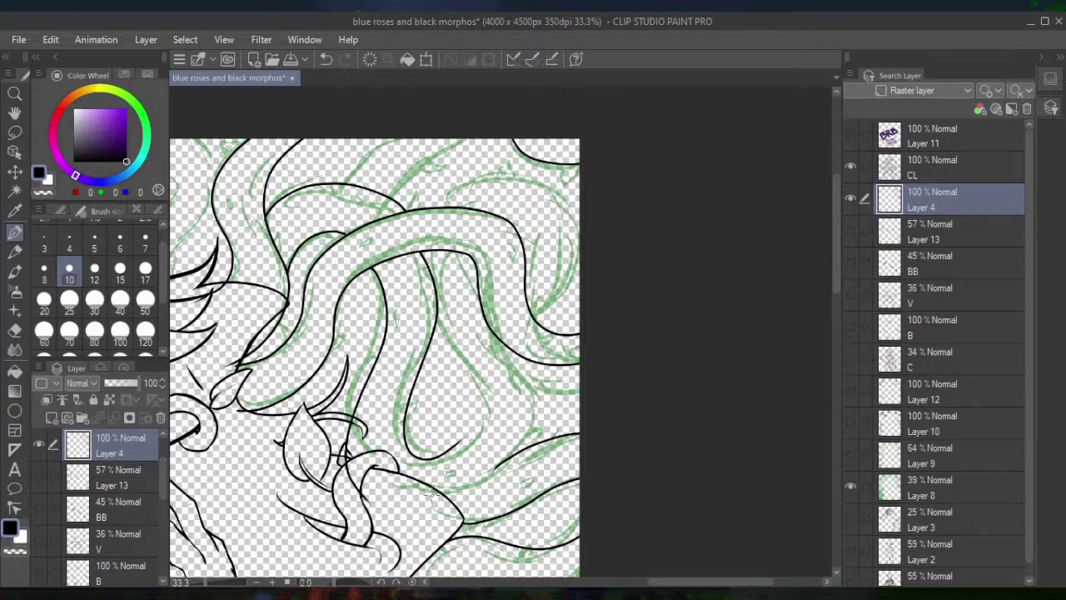
key(ctrl+z)
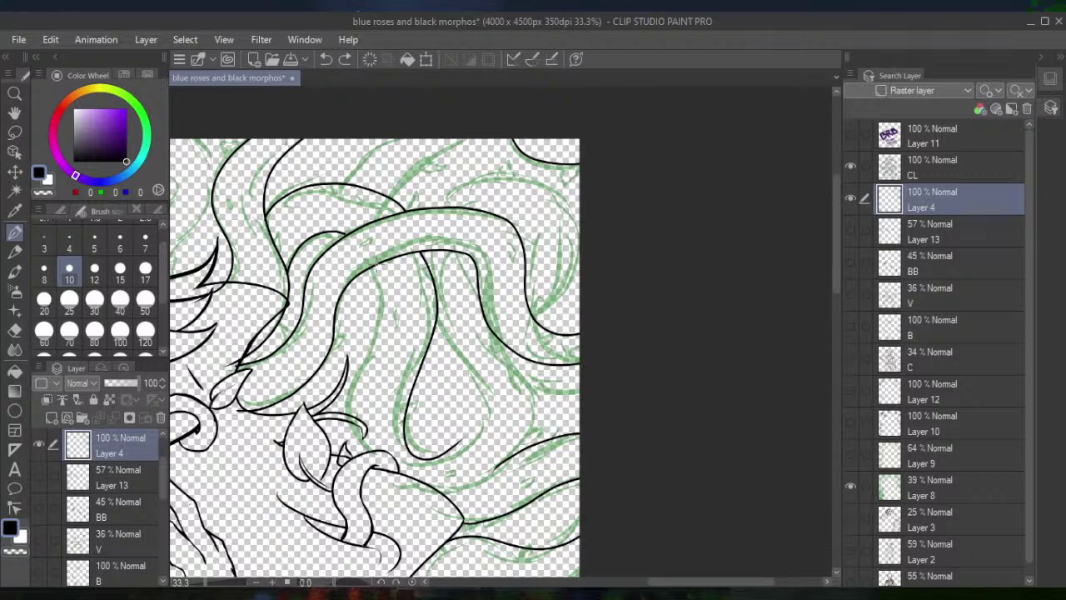
key(ctrl+y)
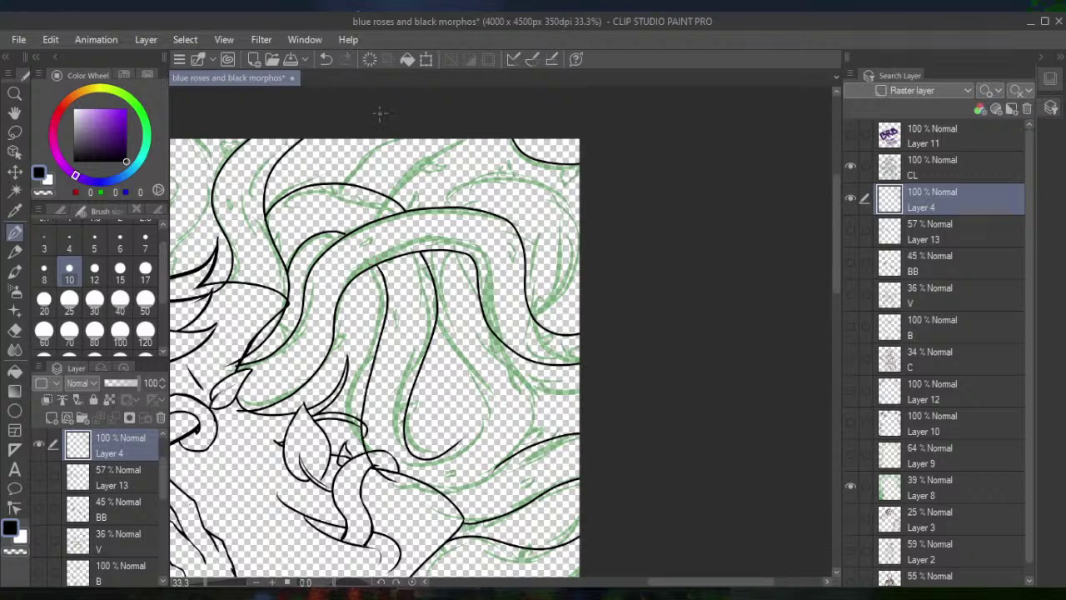
key(ctrl+z)
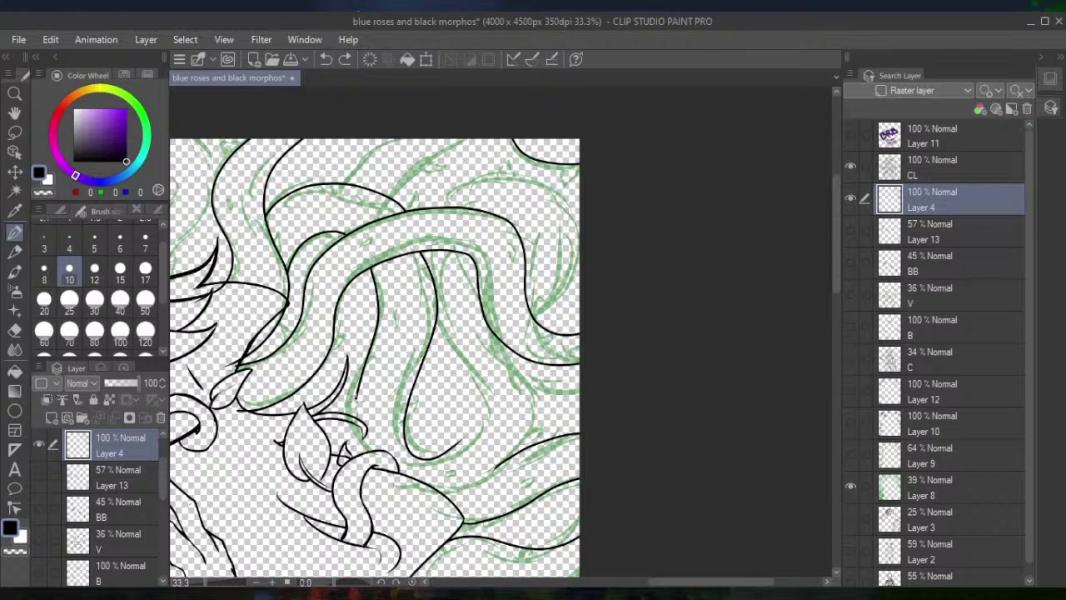
drag(357, 400, 398, 485)
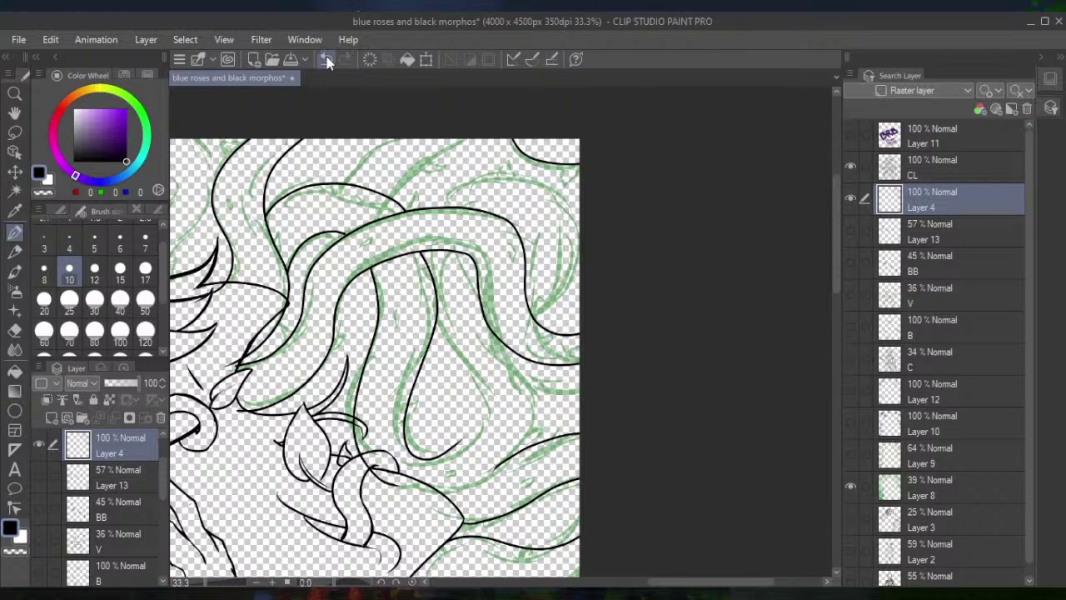
click(327, 62)
Ink the hanging loop's outer edges on both sides, and close its inner teardrop outline
mouse_move(371, 268)
mouse_down()
mouse_move(382, 302)
mouse_move(374, 336)
mouse_up()
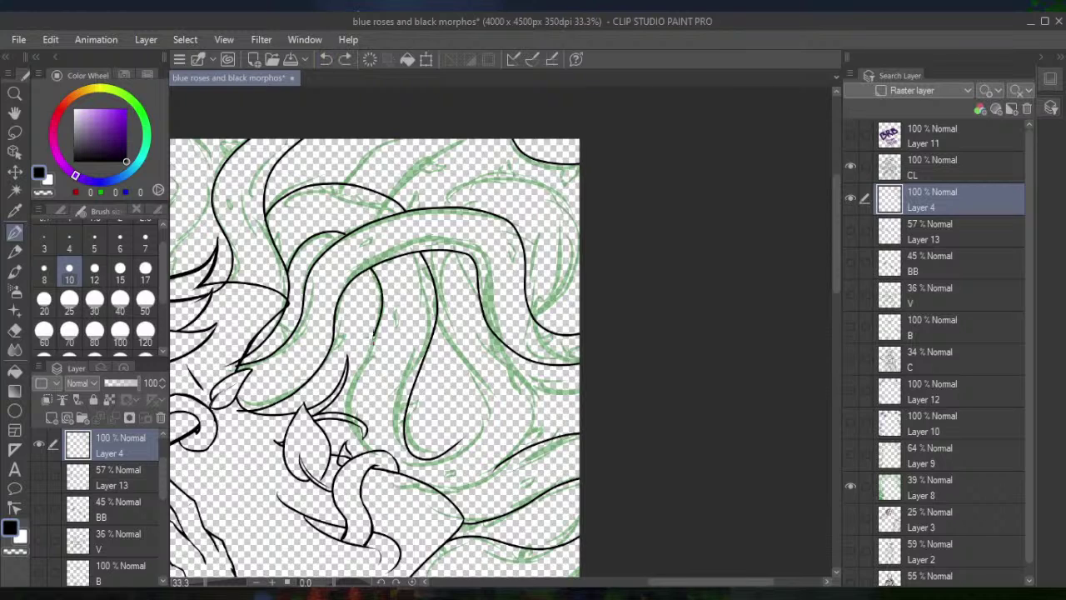
key(ctrl+y)
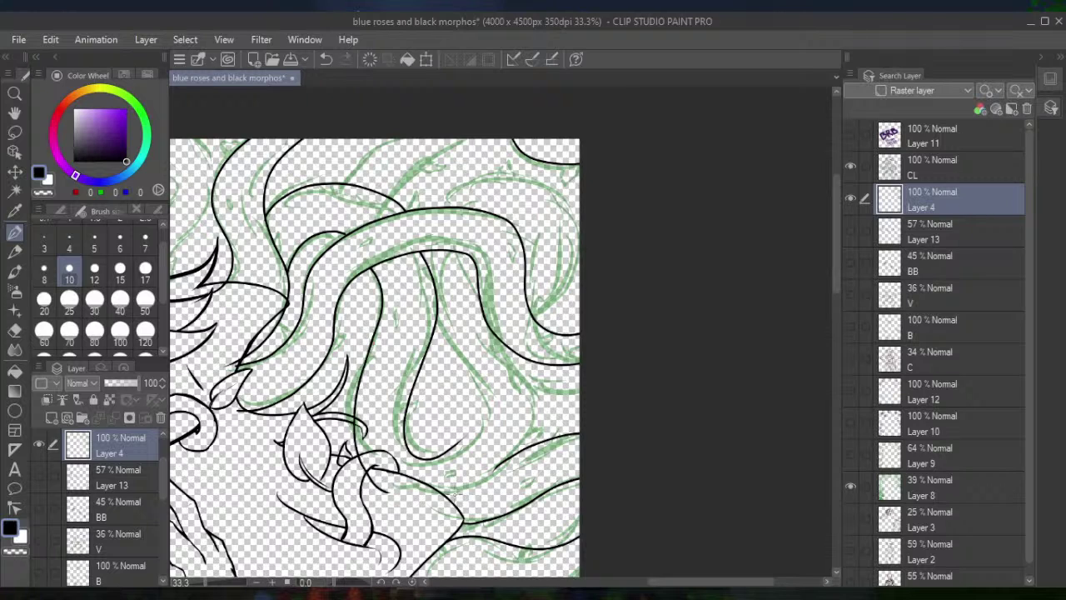
mouse_move(455, 493)
mouse_down()
mouse_move(491, 486)
mouse_move(526, 424)
mouse_move(489, 325)
mouse_up()
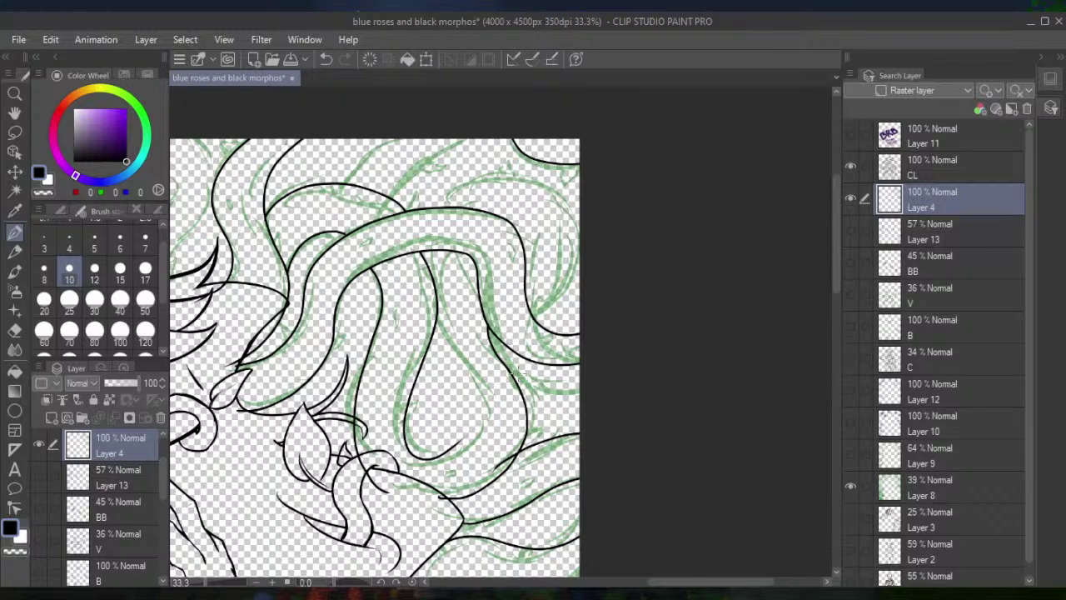
key(ctrl+z)
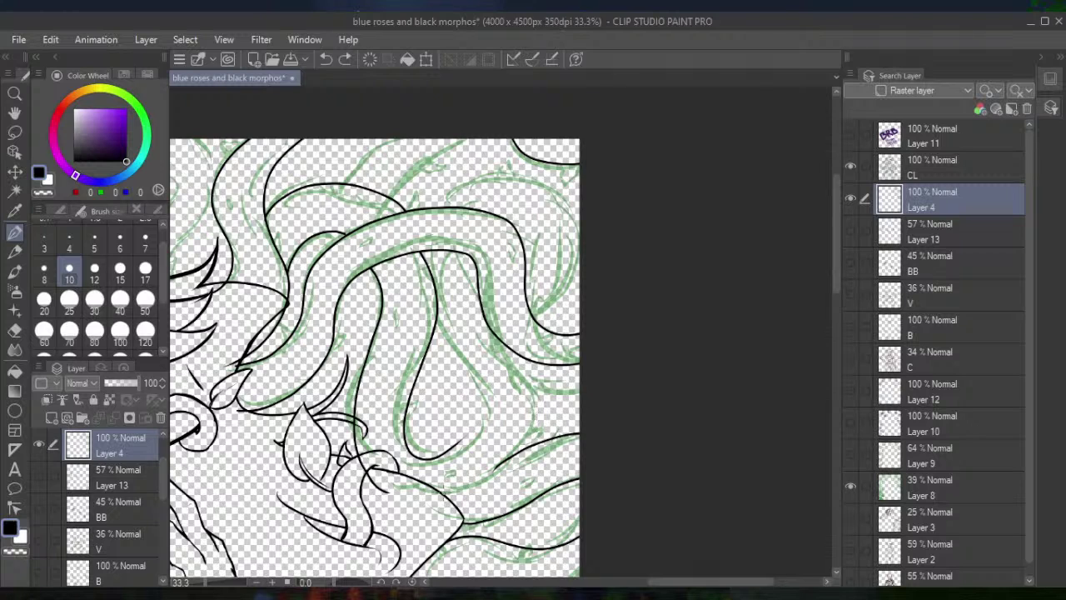
mouse_move(438, 500)
mouse_down()
mouse_move(497, 464)
mouse_move(524, 416)
mouse_move(516, 370)
mouse_move(489, 328)
mouse_up()
mouse_move(449, 454)
mouse_down()
mouse_move(474, 407)
mouse_move(467, 367)
mouse_move(429, 315)
mouse_up()
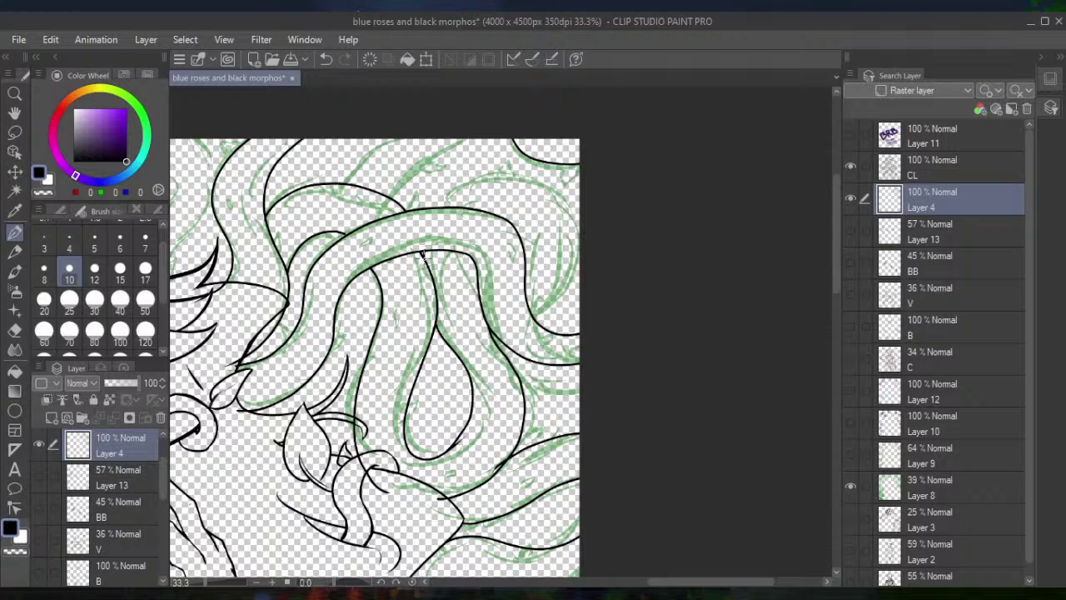
Ink the curve rising from the long vine's crest and bending round into the vine's dip near the canvas's right edge
drag(442, 208, 588, 200)
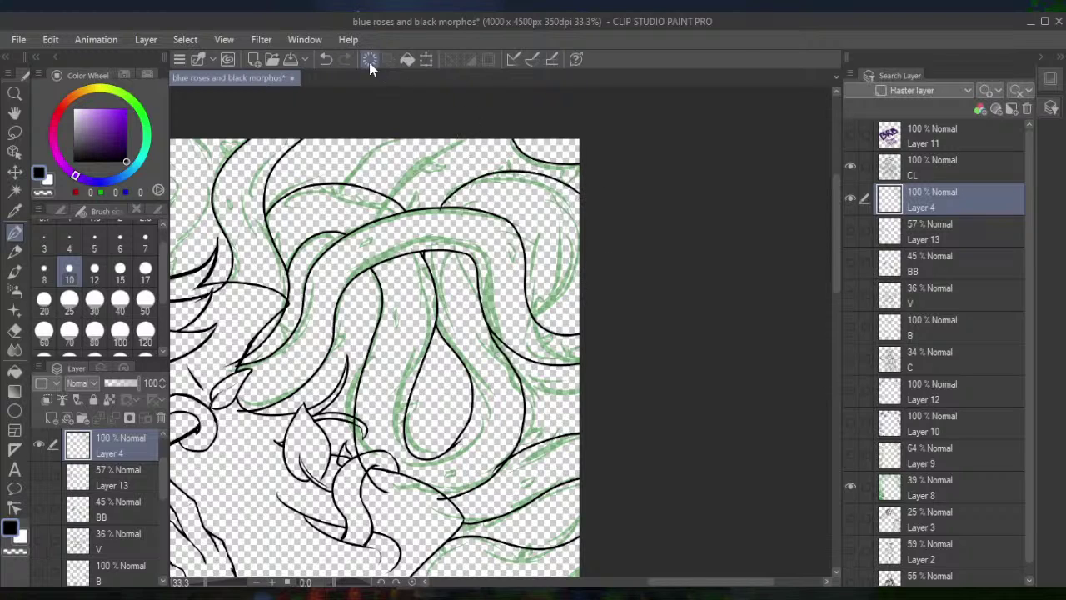
click(326, 60)
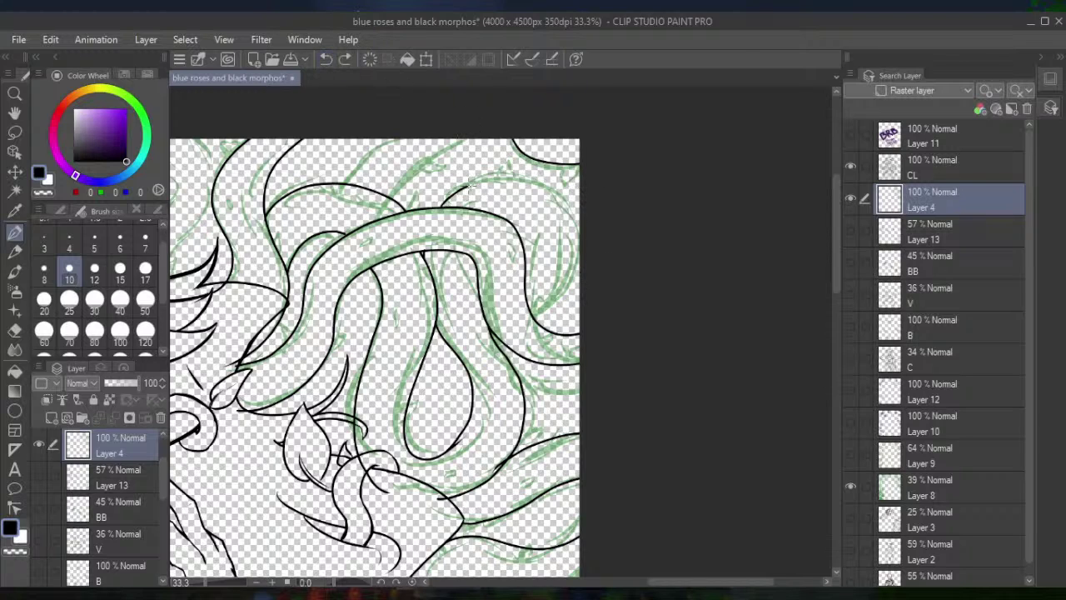
mouse_move(471, 185)
mouse_down()
mouse_move(567, 215)
mouse_move(570, 273)
mouse_move(539, 325)
mouse_up()
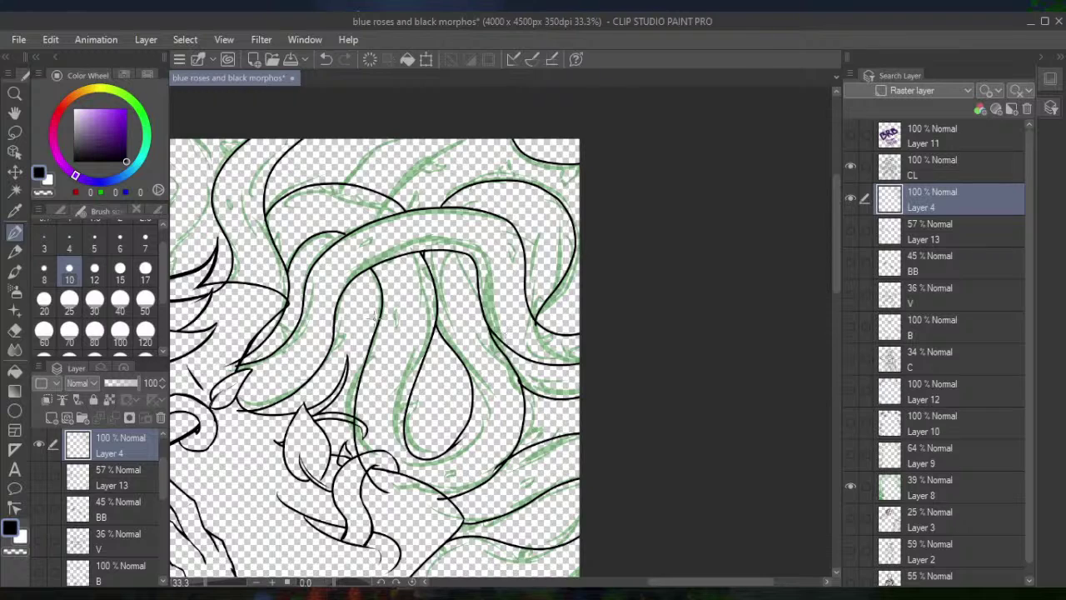
Erase the overshooting ends of the hanging loop's outer edges where they cross the vines below
key(e)
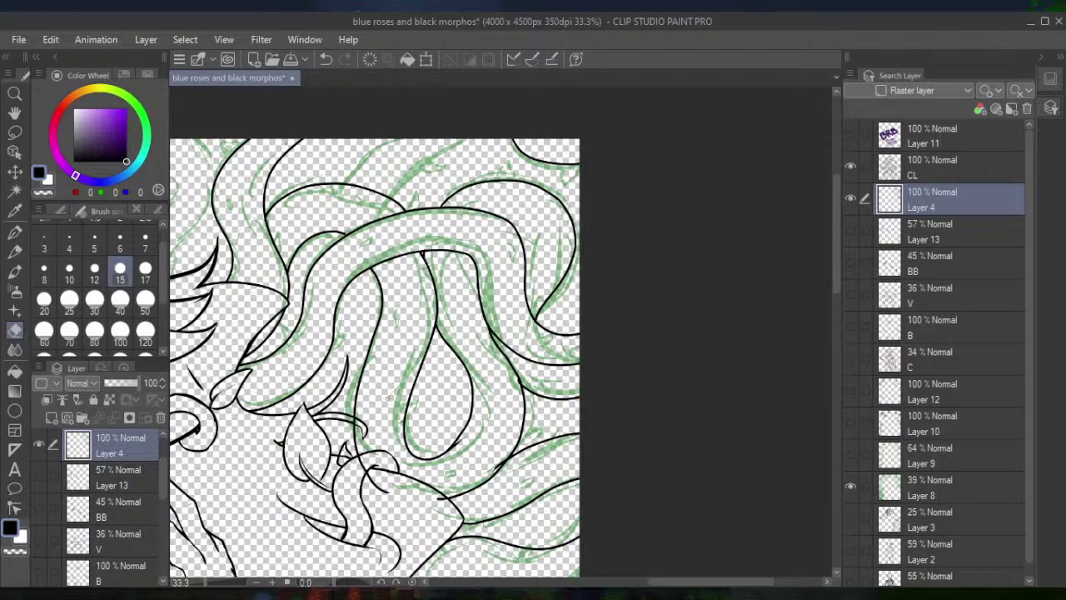
drag(381, 492, 366, 455)
drag(433, 501, 448, 500)
click(15, 233)
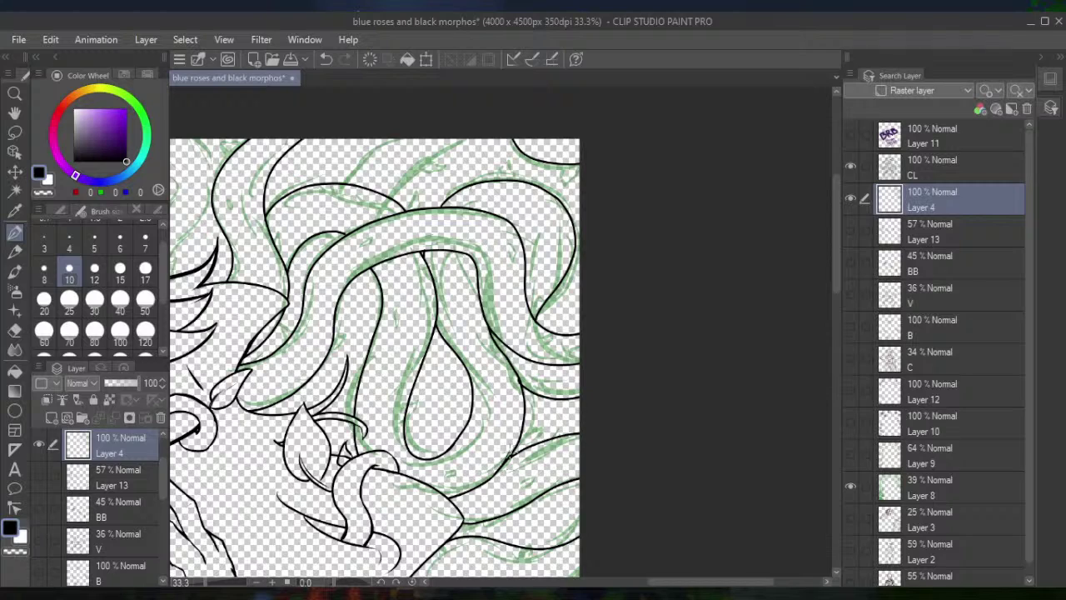
Clean up and thicken the loop's outer edge where it emerges from beneath the long vine near the canvas's right edge
click(15, 329)
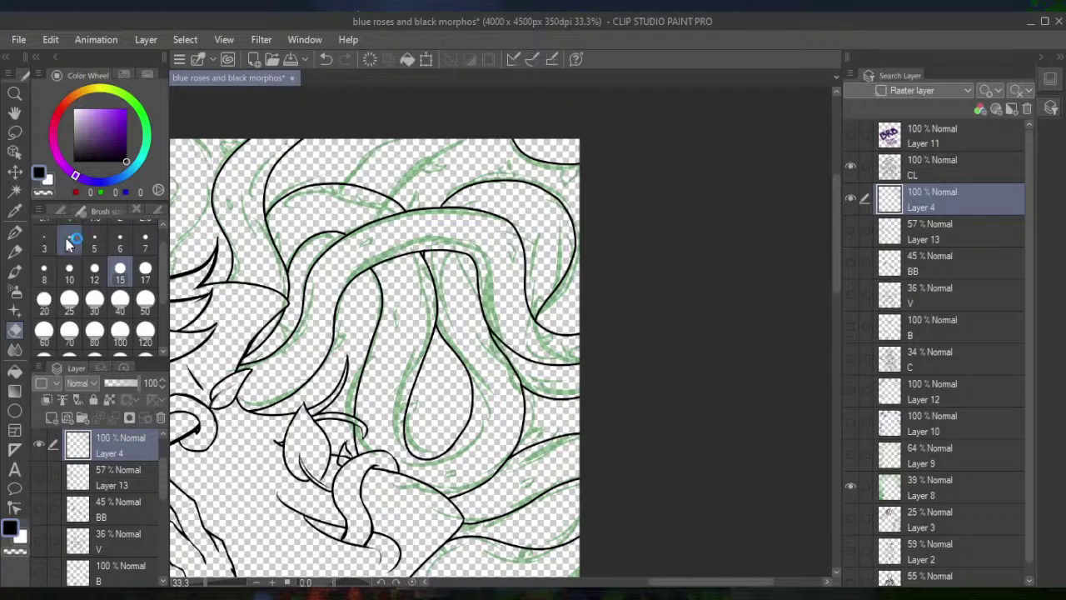
click(15, 232)
drag(492, 333, 526, 400)
click(15, 330)
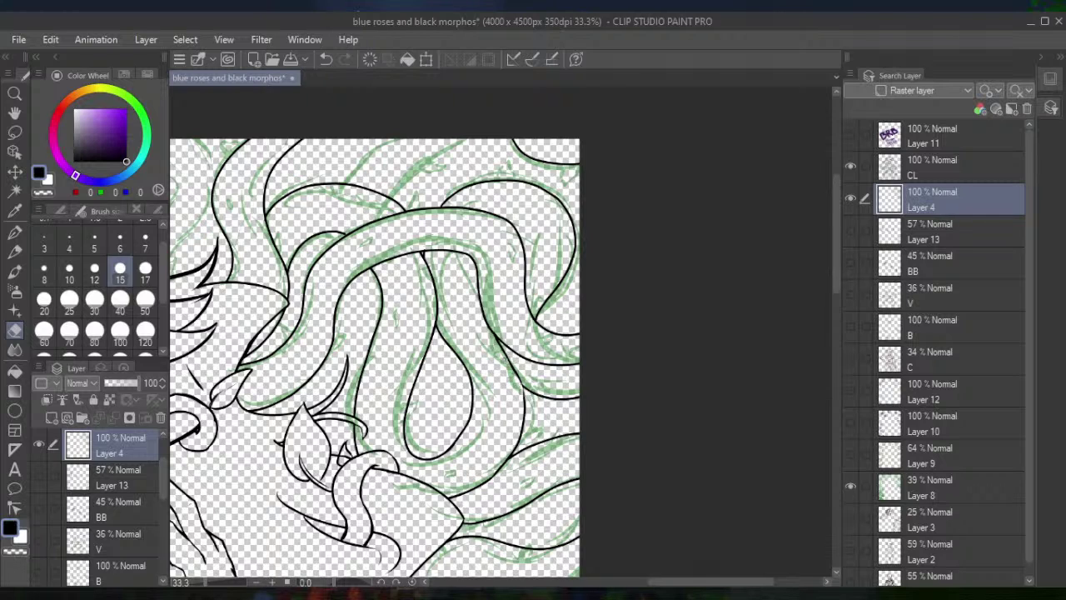
key(p)
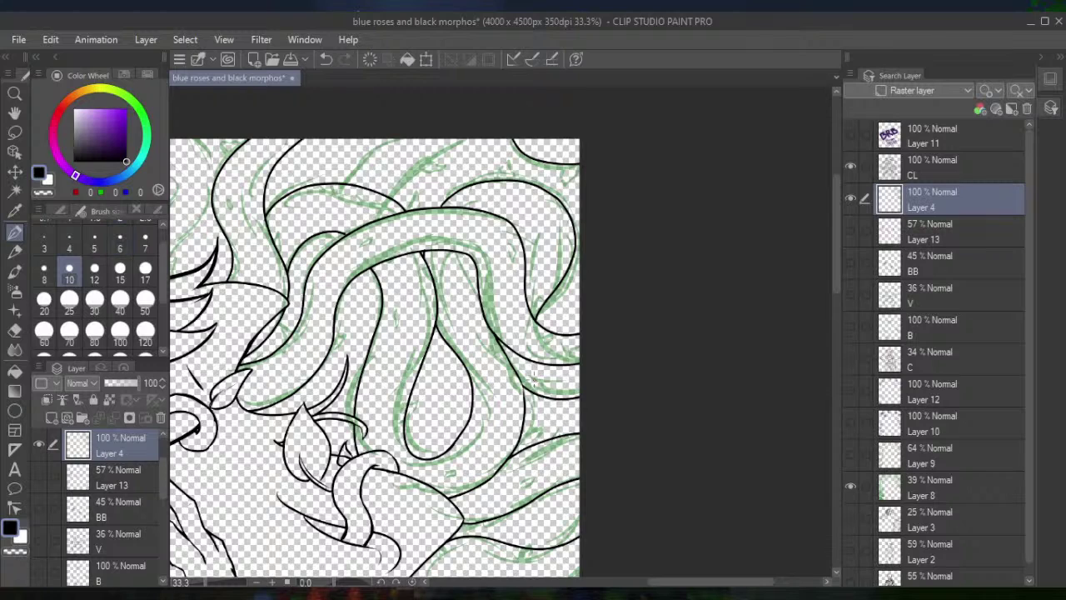
drag(496, 336, 525, 408)
Ink both edges of the diagonal vine running from the canvas's top edge down to the branch curve, replacing the first attempts
click(325, 58)
drag(476, 136, 387, 210)
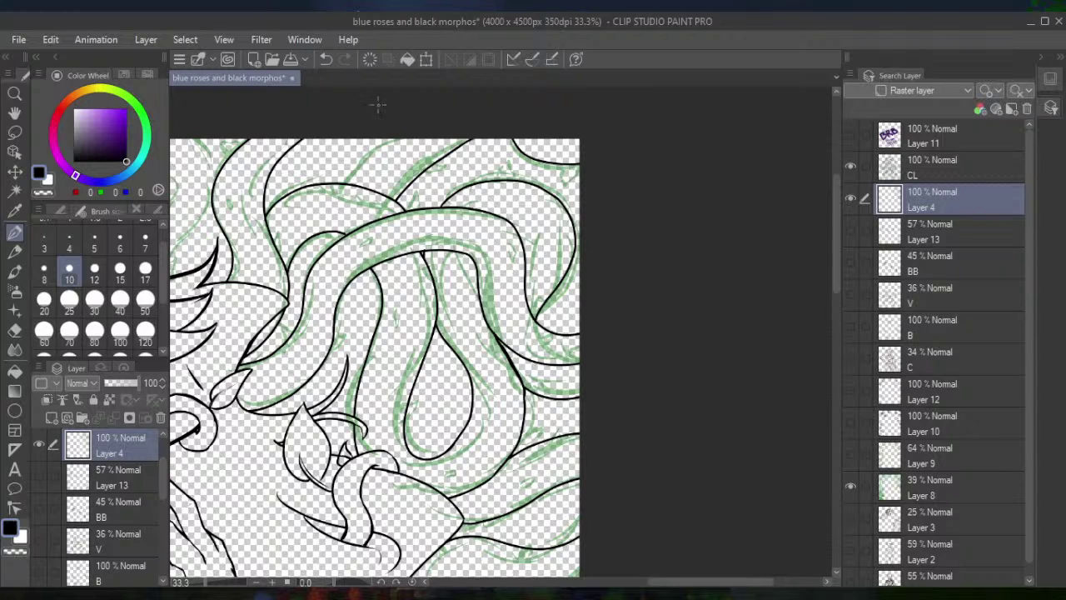
click(326, 59)
drag(471, 135, 370, 199)
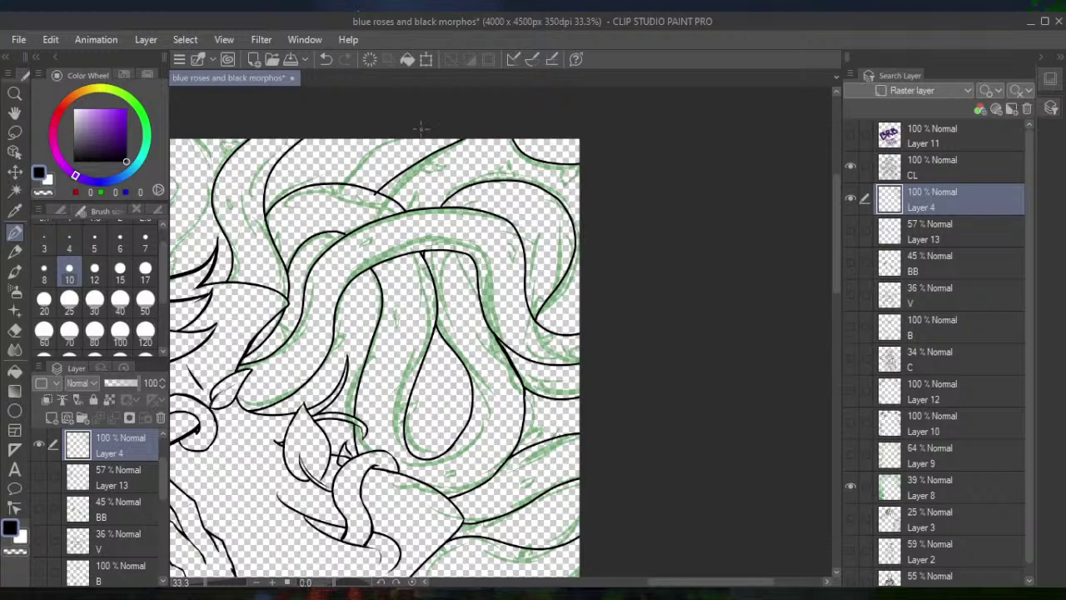
drag(392, 138, 335, 179)
Extend the vine's lower edge down to the tip of the small bud and erase the end overlapping the bud
drag(305, 385, 319, 434)
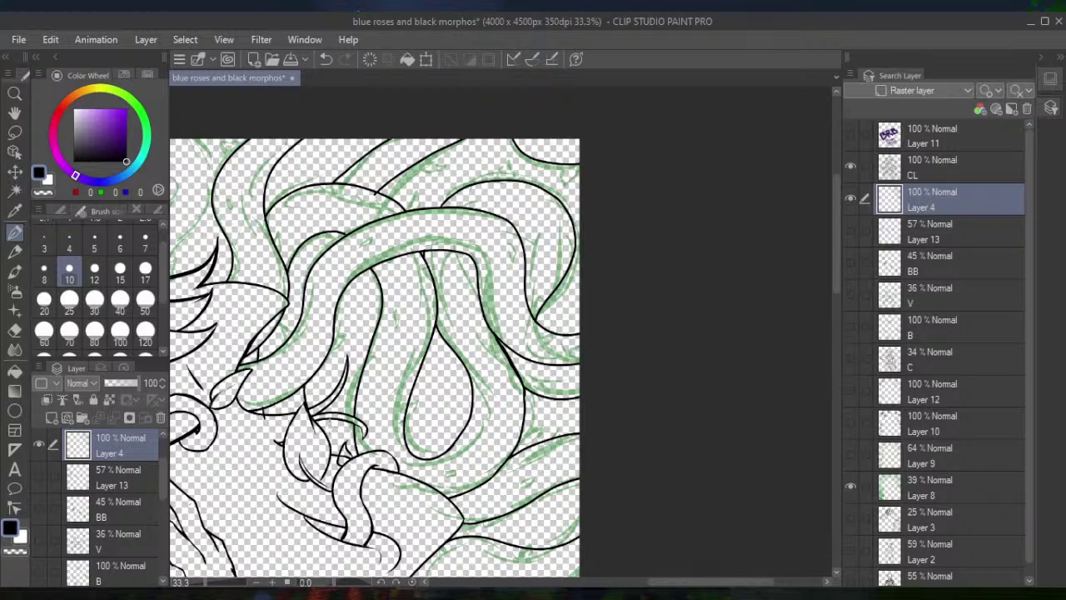
click(14, 329)
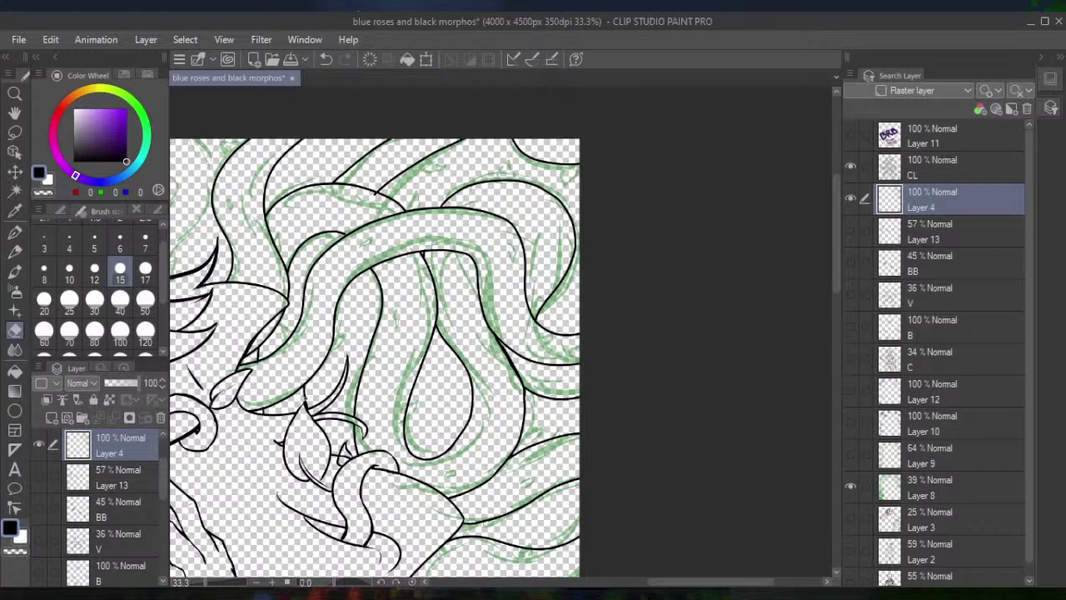
drag(307, 412, 310, 417)
key(p)
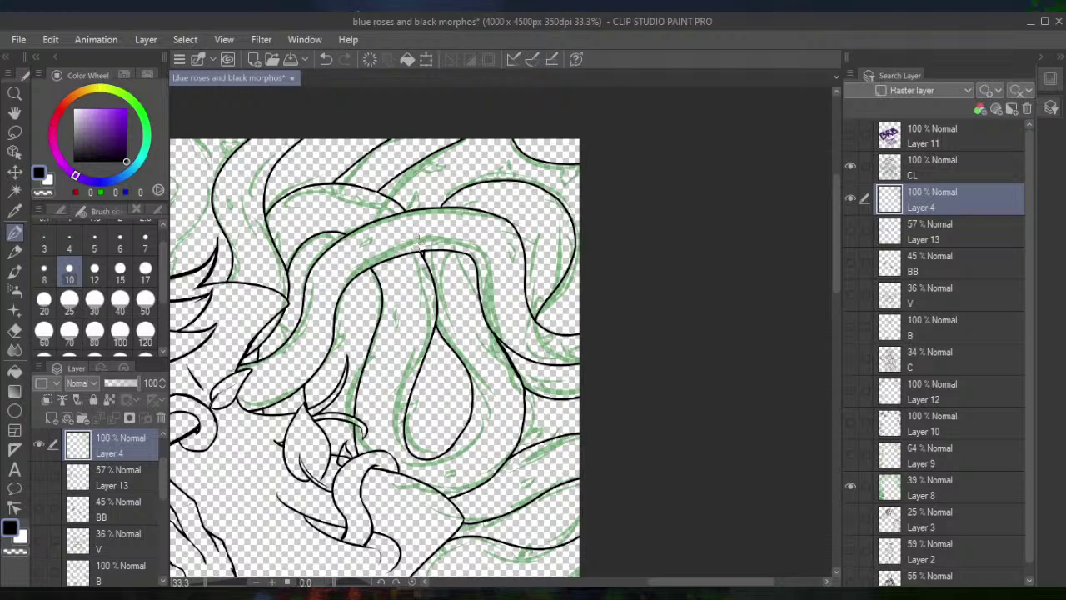
Rework the upper end of the hanging loop's inner line so it meets the long vine's underside cleanly
drag(421, 251, 424, 256)
click(15, 329)
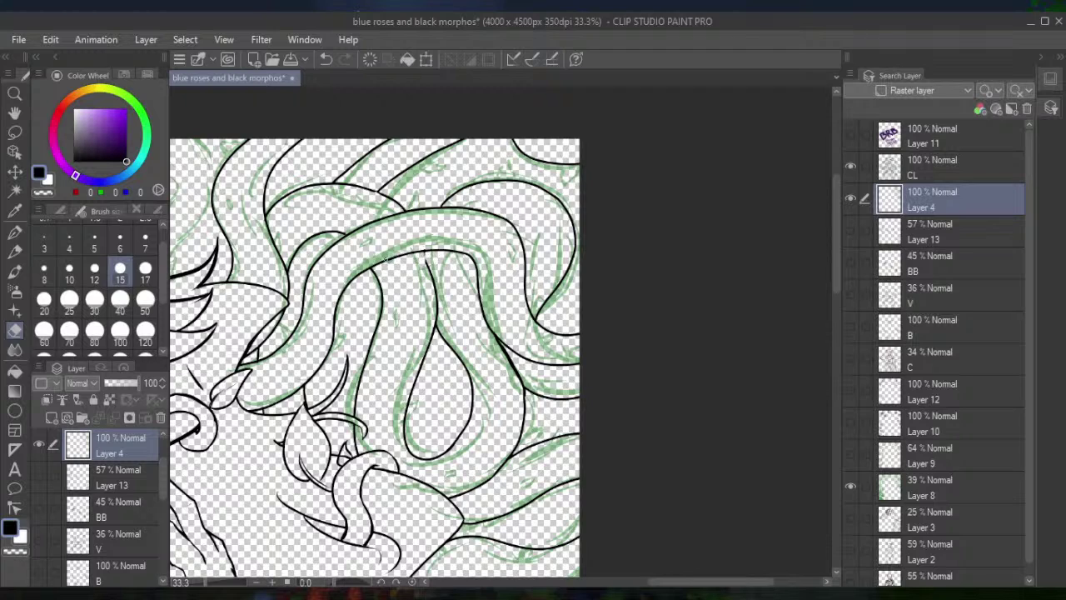
click(15, 232)
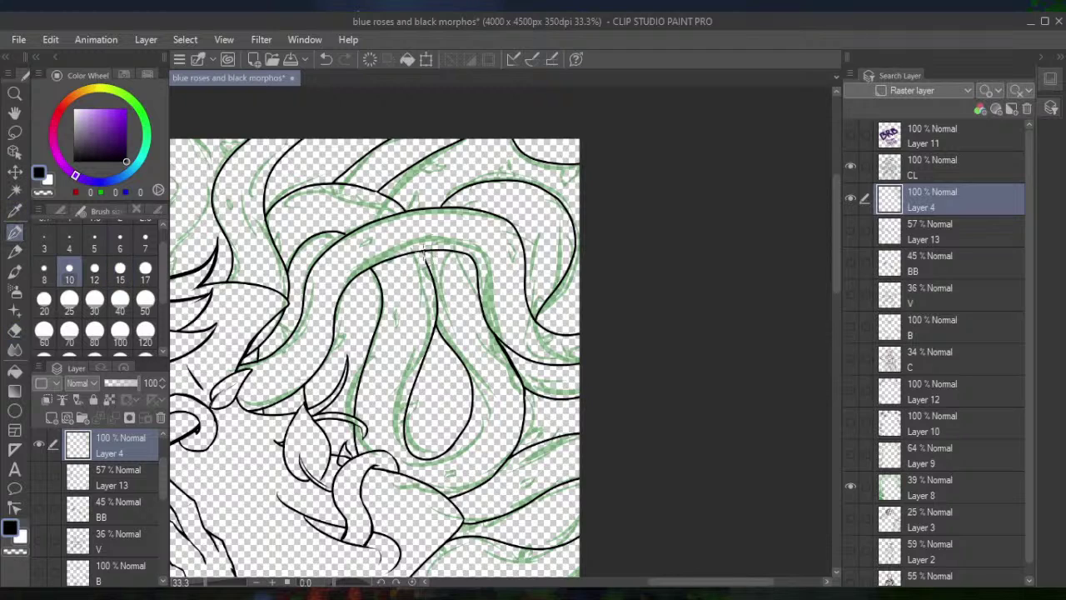
drag(424, 248, 435, 286)
click(15, 329)
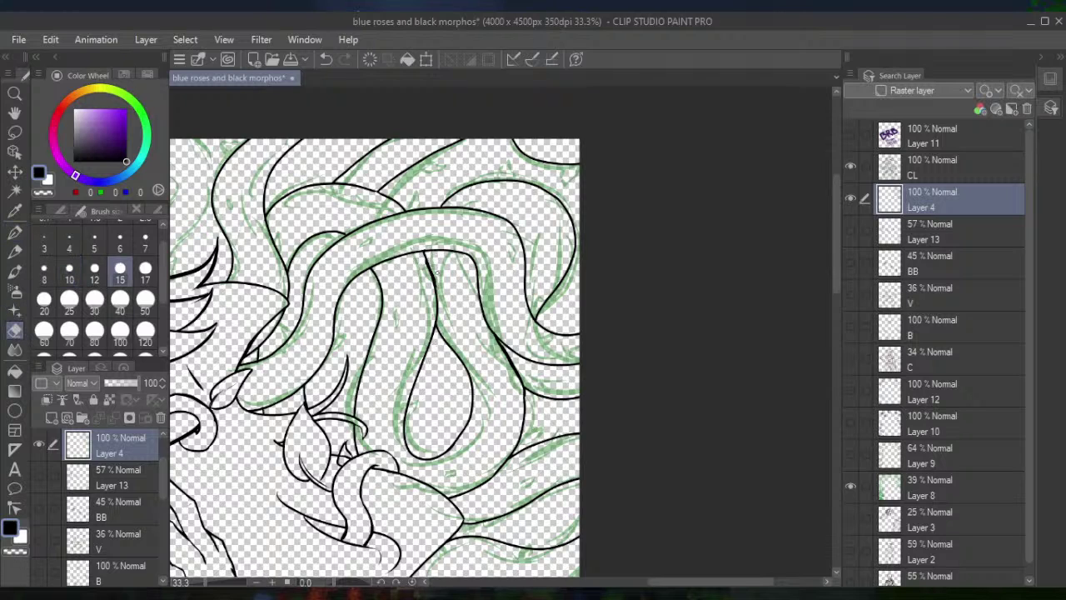
drag(439, 289, 428, 274)
click(14, 232)
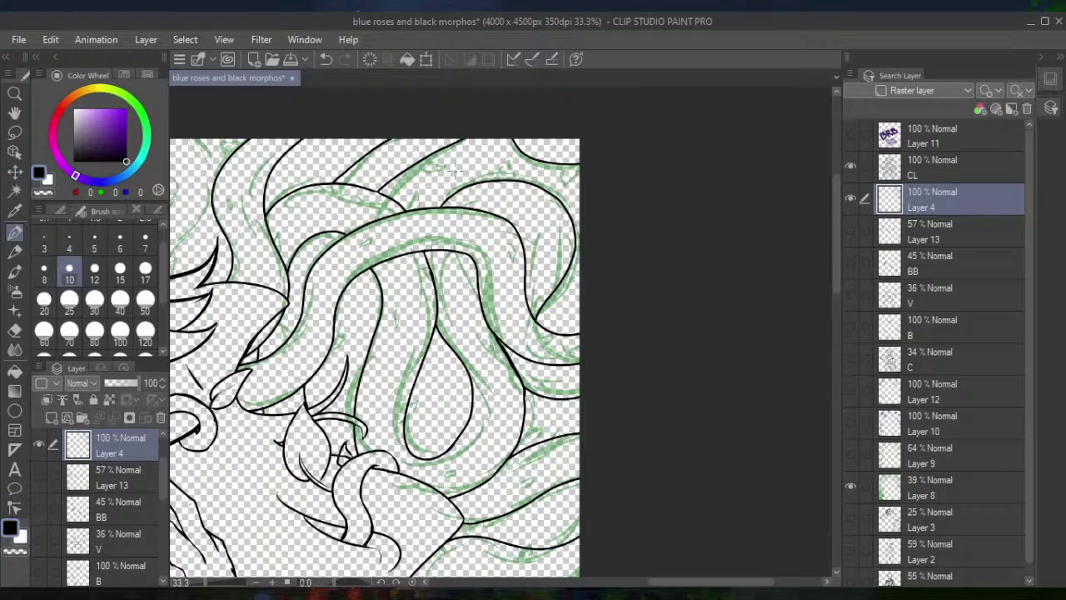
Ink the winding vine edges between the canvas's top edge and the hair to the right of the parting
drag(466, 163, 769, 155)
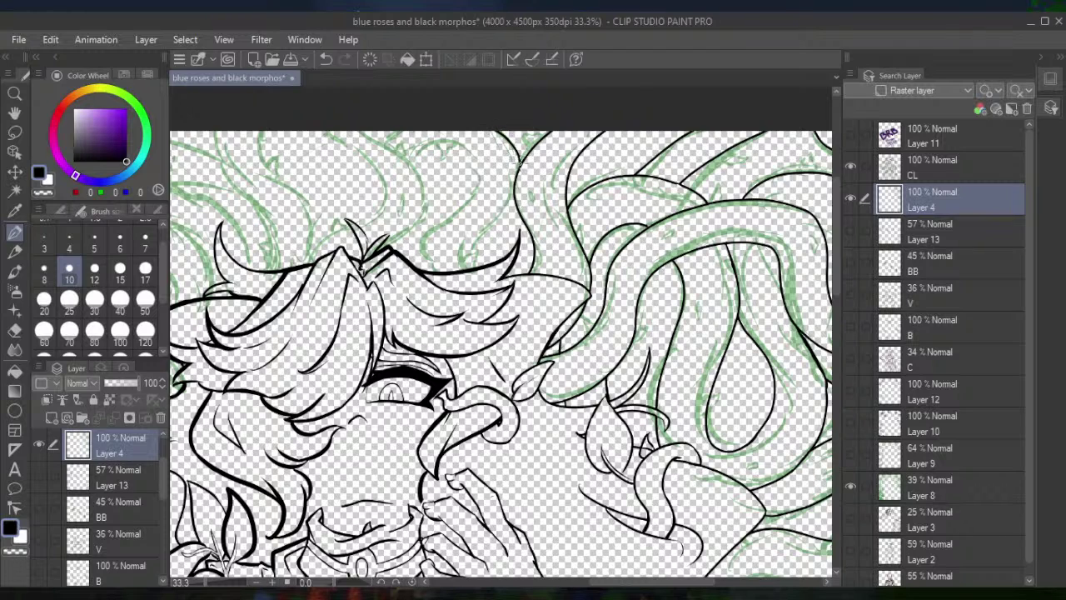
mouse_move(494, 220)
mouse_down()
mouse_move(476, 254)
mouse_move(483, 283)
mouse_up()
mouse_move(393, 131)
mouse_down()
mouse_move(377, 142)
mouse_move(470, 151)
mouse_move(474, 185)
mouse_move(442, 222)
mouse_move(423, 270)
mouse_up()
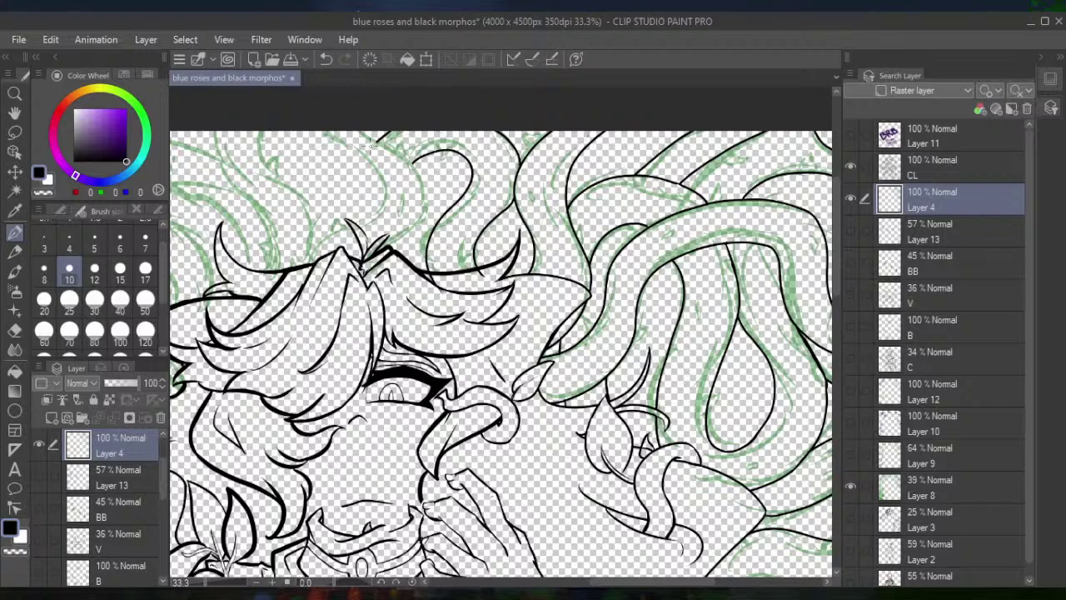
Ink the crossing vine edges that curve from the canvas's top edge behind the hair's parting, and erase where they overlap other lines
mouse_move(359, 156)
mouse_down()
mouse_move(338, 190)
mouse_move(325, 309)
mouse_up()
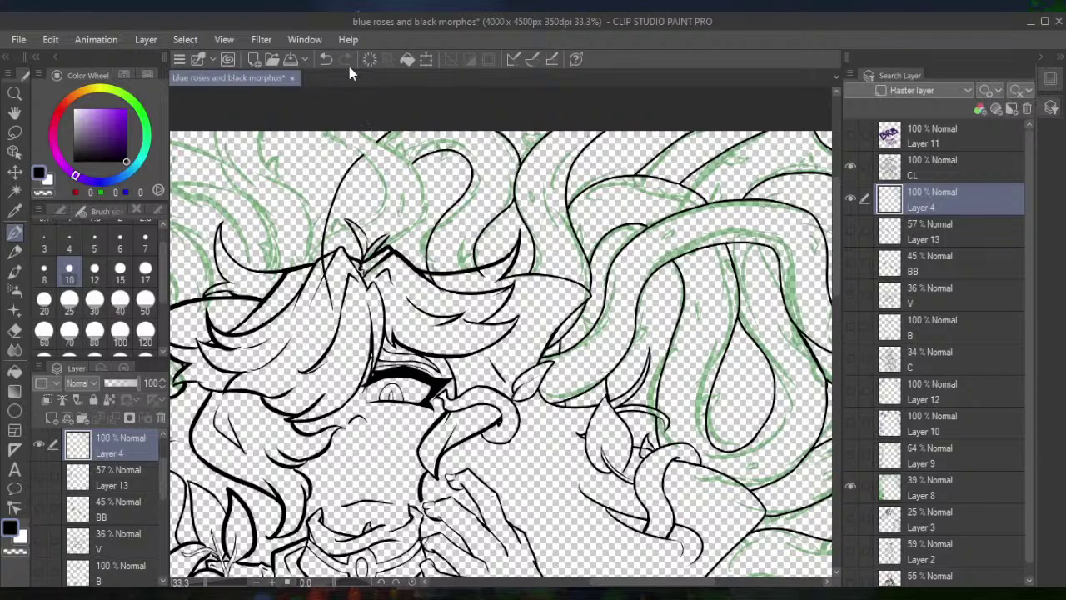
click(325, 60)
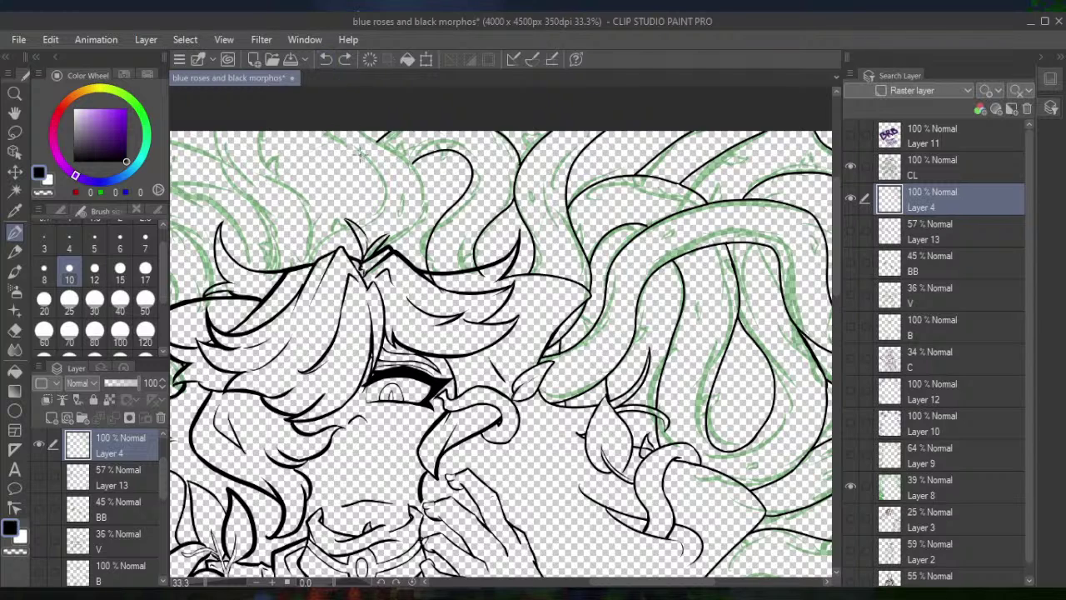
mouse_move(360, 155)
mouse_down()
mouse_move(329, 286)
mouse_move(330, 311)
mouse_up()
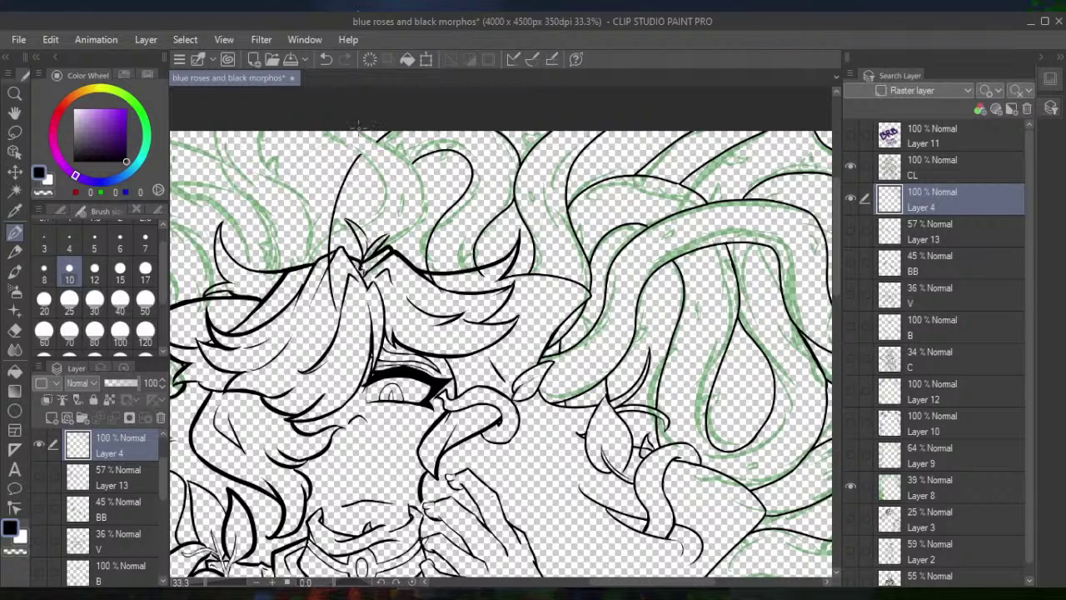
mouse_move(363, 127)
mouse_down()
mouse_move(417, 162)
mouse_move(421, 189)
mouse_move(412, 235)
mouse_move(381, 261)
mouse_up()
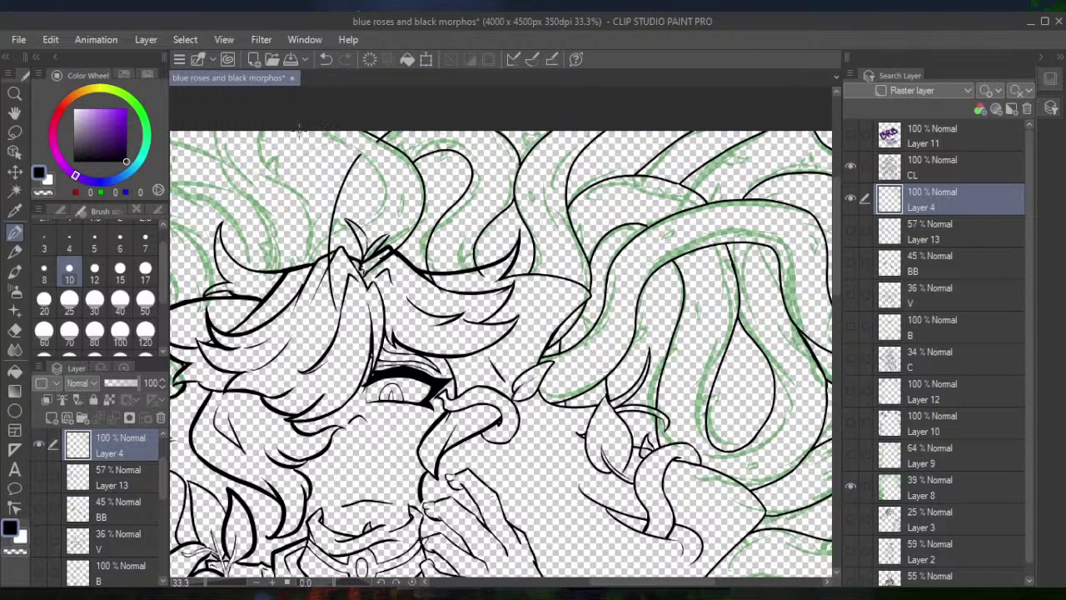
mouse_move(283, 130)
mouse_down()
mouse_move(366, 168)
mouse_move(372, 191)
mouse_move(358, 220)
mouse_move(310, 288)
mouse_move(319, 298)
mouse_up()
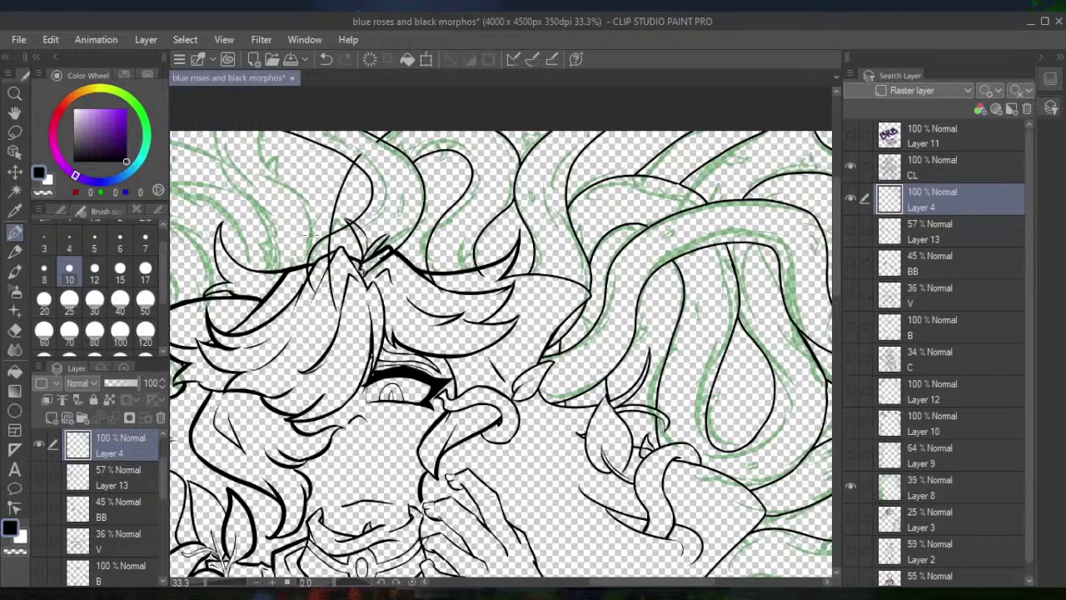
key(e)
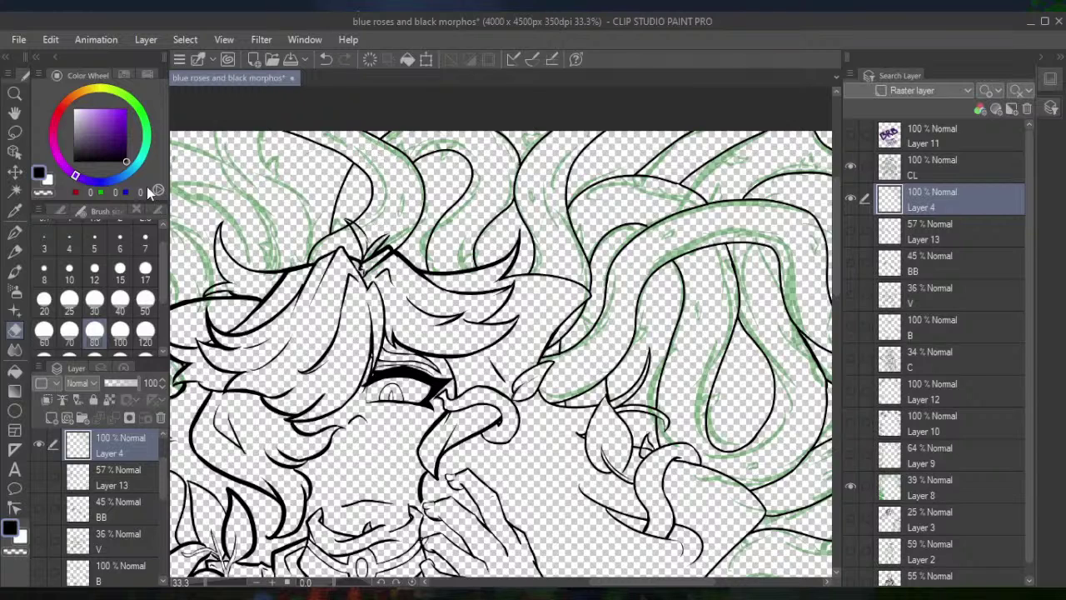
click(15, 232)
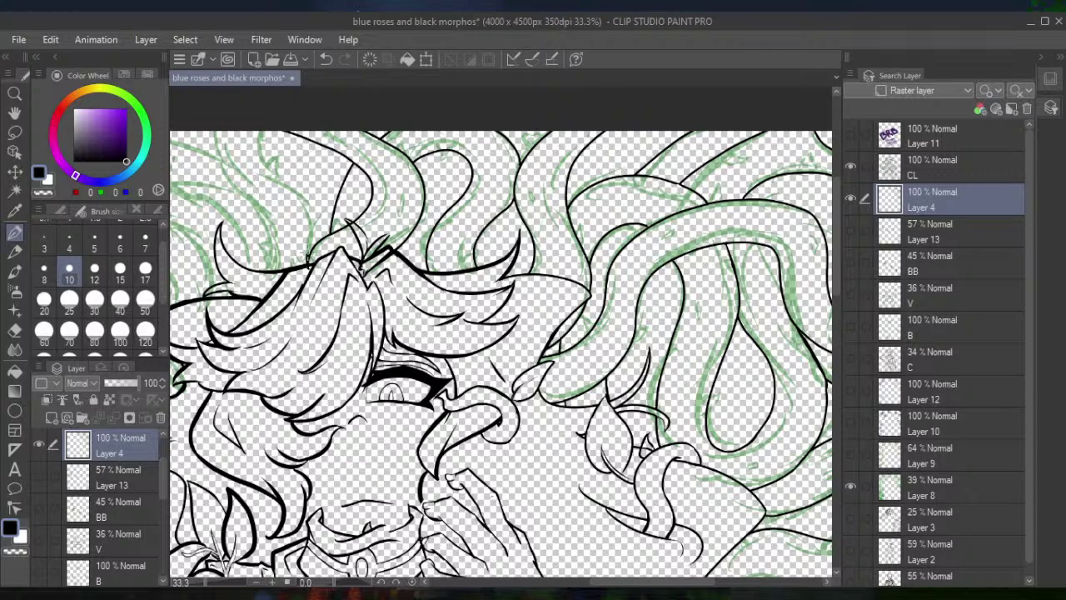
Ink the wavy vine edges running from the canvas's top edge down to the hair just left of the parting
mouse_move(316, 253)
mouse_down()
mouse_move(313, 193)
mouse_move(266, 149)
mouse_move(284, 122)
mouse_move(244, 133)
mouse_move(235, 113)
mouse_move(224, 171)
mouse_move(249, 204)
mouse_move(270, 285)
mouse_up()
drag(372, 247, 590, 270)
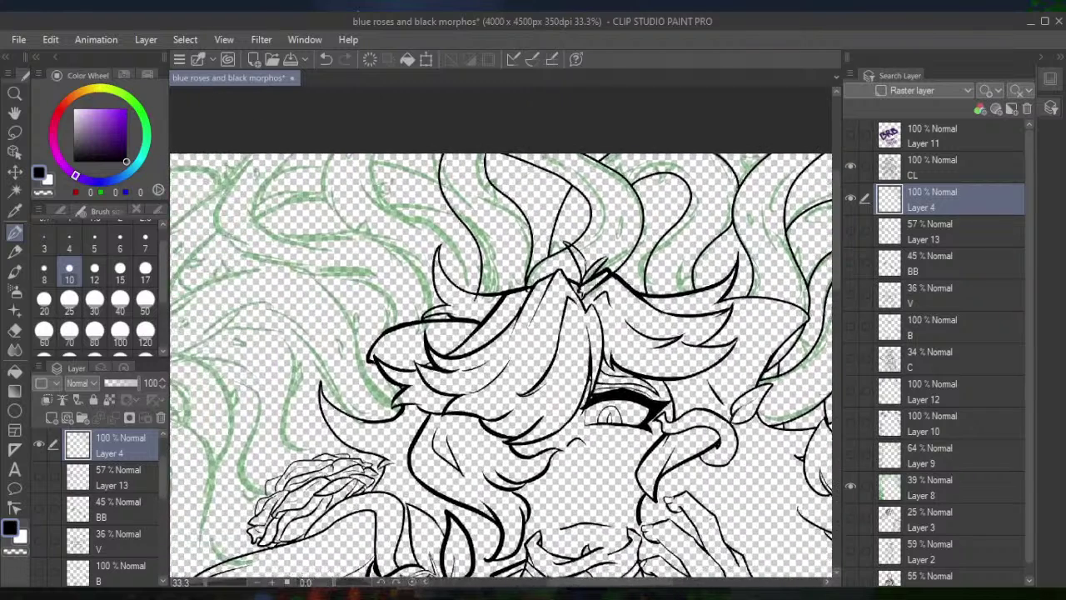
click(14, 329)
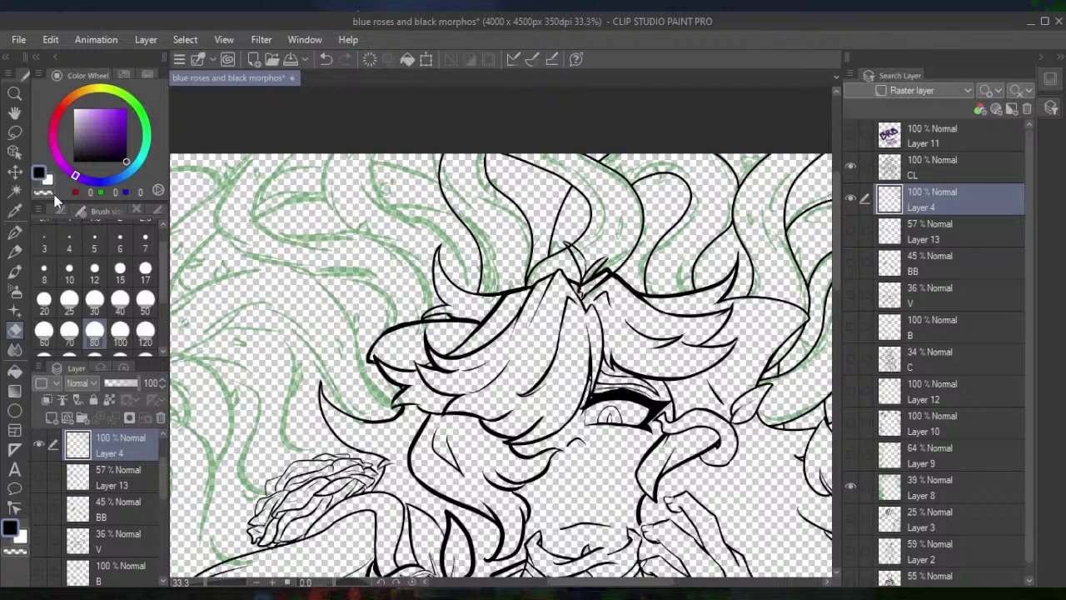
click(14, 231)
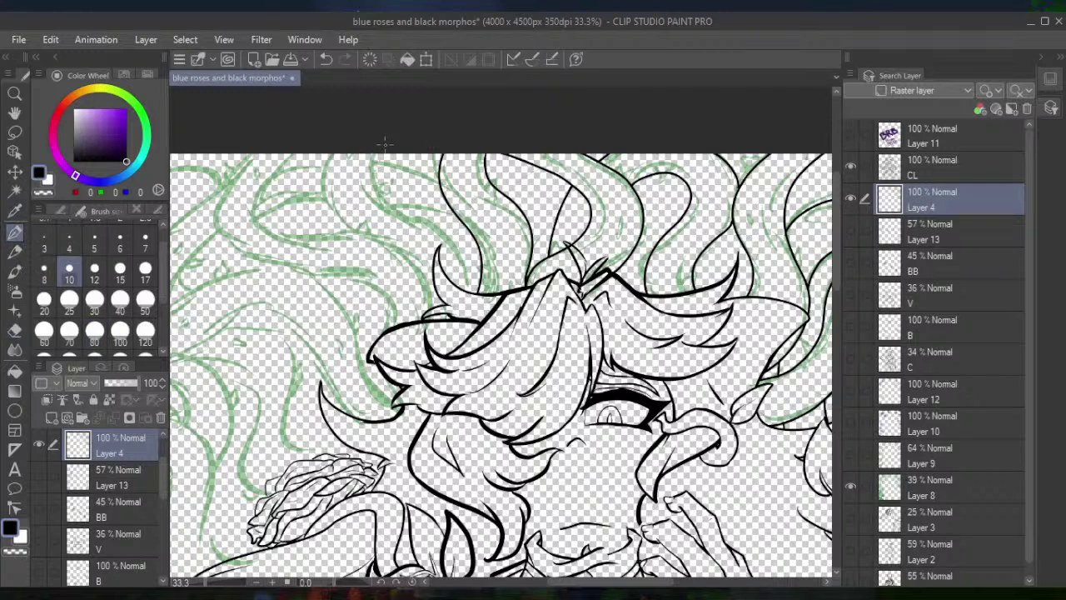
mouse_move(375, 148)
mouse_down()
mouse_move(372, 171)
mouse_move(420, 221)
mouse_move(457, 317)
mouse_up()
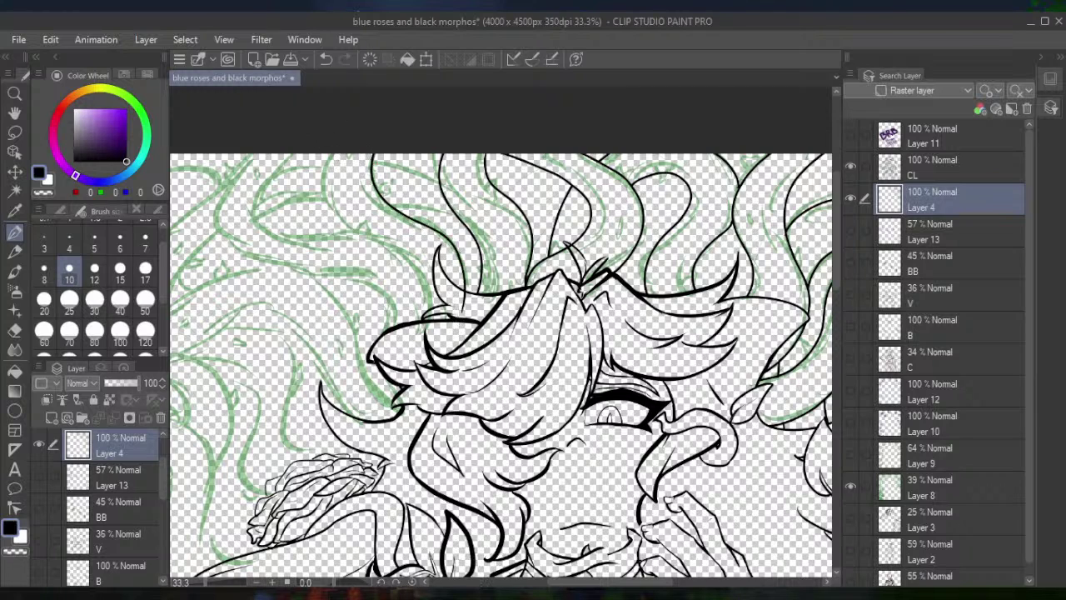
Ink the wide vine sweeping from the canvas's top edge to the hair's left side, redrawing its inner hooked bend
click(365, 179)
mouse_move(333, 148)
mouse_down()
mouse_move(348, 242)
mouse_move(417, 349)
mouse_move(385, 350)
mouse_move(377, 293)
mouse_move(224, 187)
mouse_move(252, 151)
mouse_move(277, 177)
mouse_move(280, 225)
mouse_move(317, 235)
mouse_up()
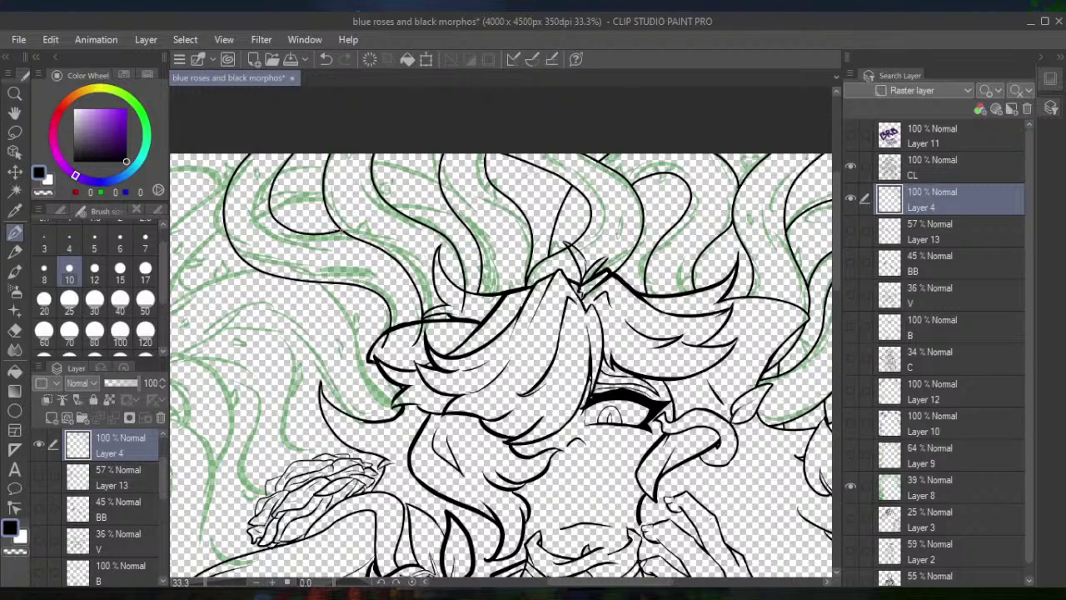
click(326, 59)
mouse_move(298, 155)
mouse_down()
mouse_move(276, 208)
mouse_move(310, 230)
mouse_move(345, 232)
mouse_up()
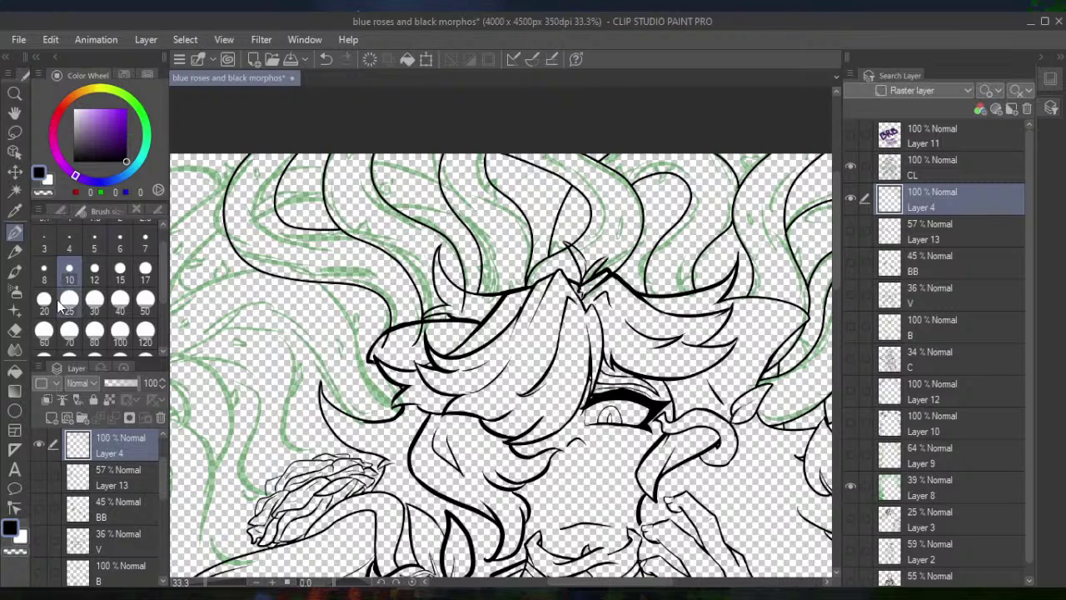
key(e)
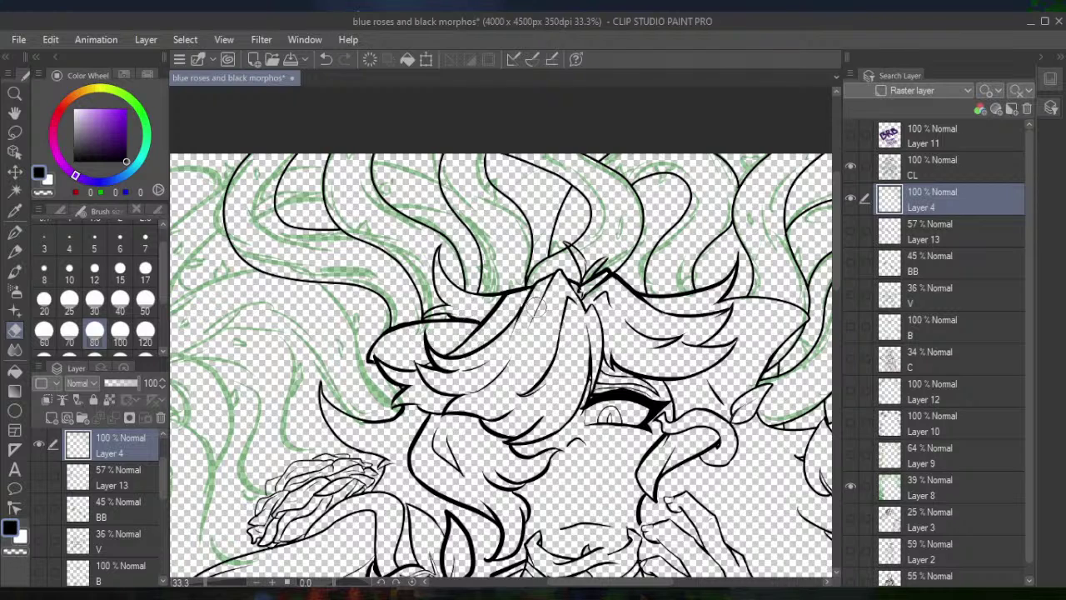
click(120, 272)
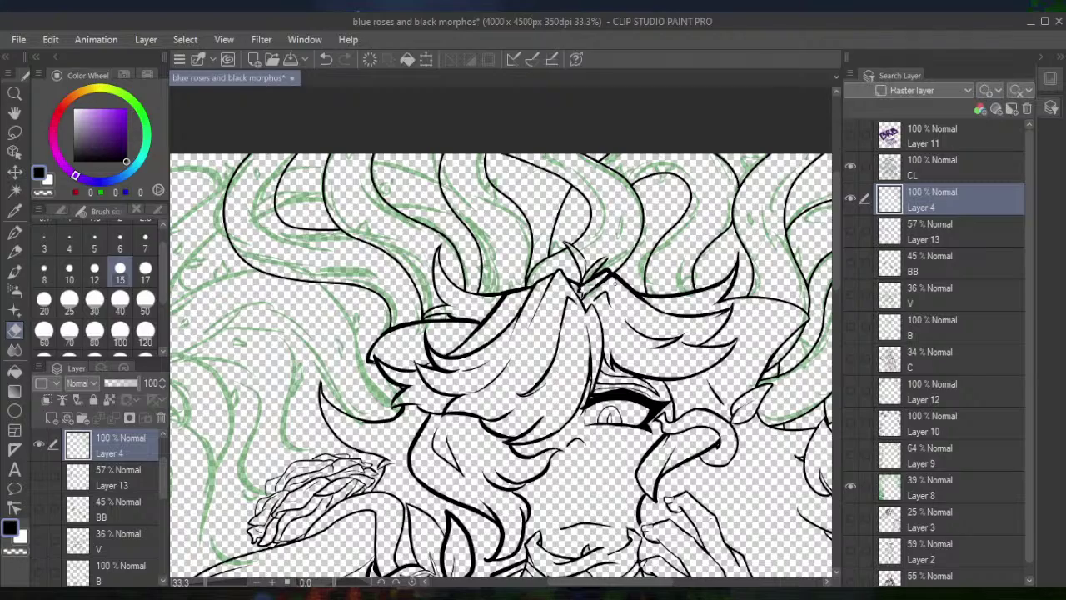
Ink the short vine edge dropping to the hair's left tip and the long upper edge running out to the canvas's left edge
drag(615, 283, 851, 250)
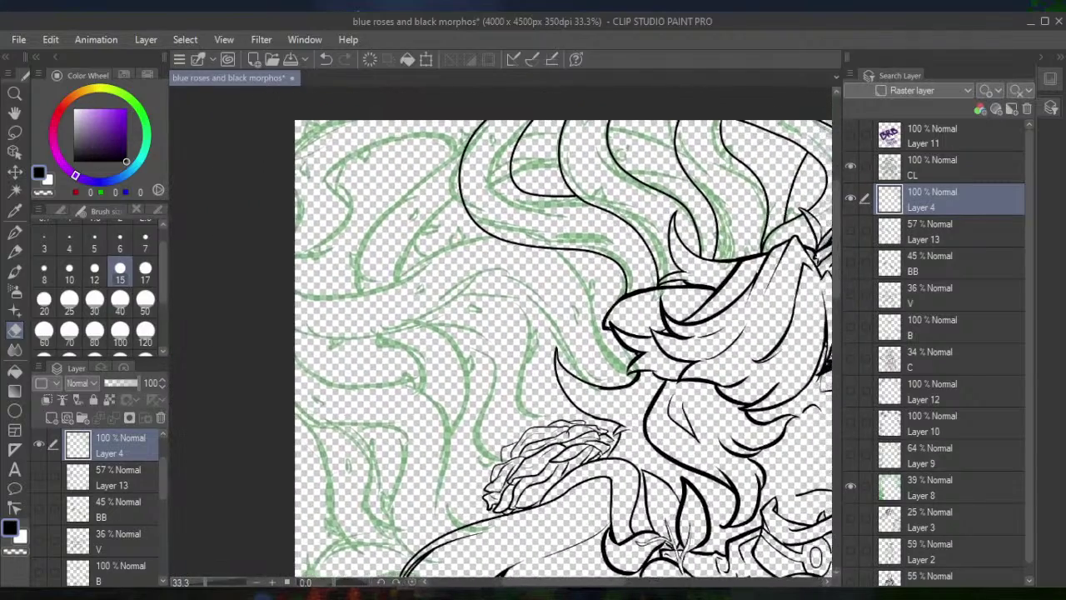
click(14, 231)
click(69, 271)
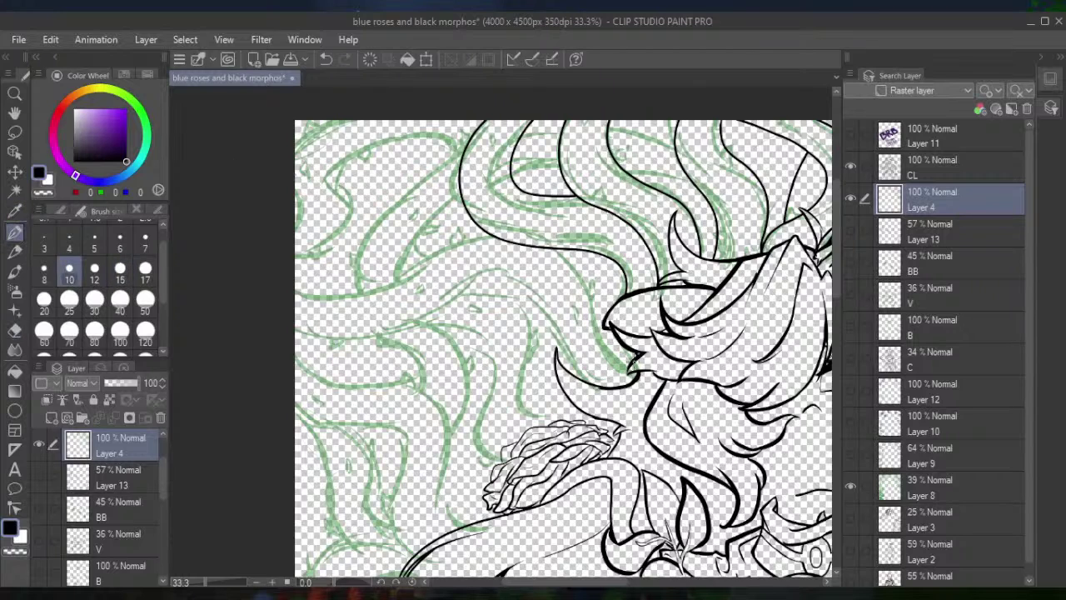
mouse_move(600, 324)
mouse_down()
mouse_move(588, 282)
mouse_move(554, 248)
mouse_up()
drag(487, 231, 298, 307)
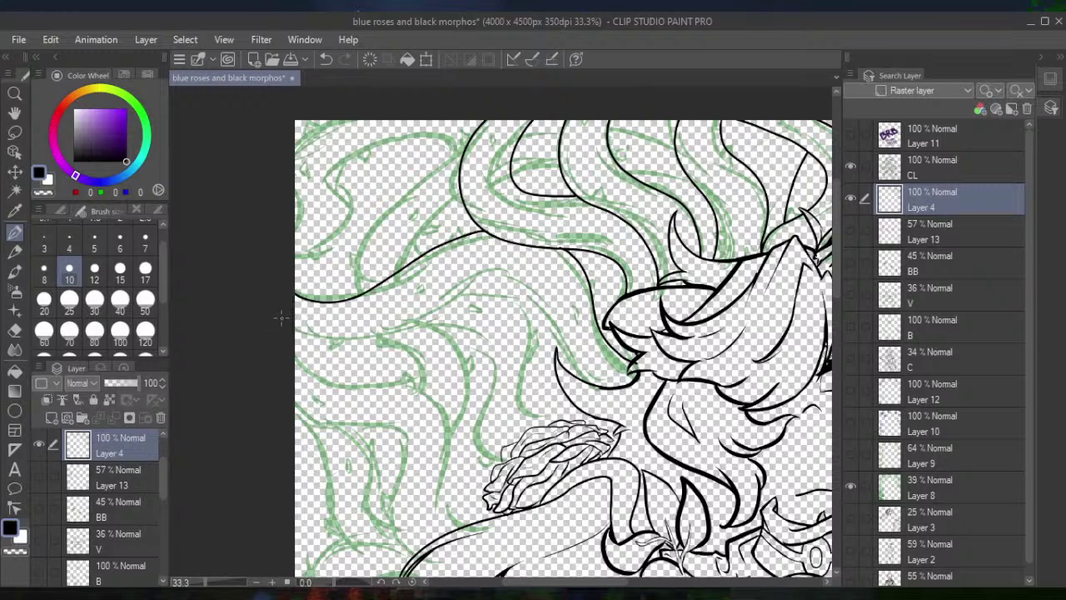
mouse_move(291, 343)
mouse_down()
mouse_move(346, 343)
mouse_move(489, 283)
mouse_move(521, 296)
mouse_move(531, 328)
mouse_move(508, 278)
mouse_move(358, 339)
mouse_move(297, 335)
mouse_up()
click(326, 59)
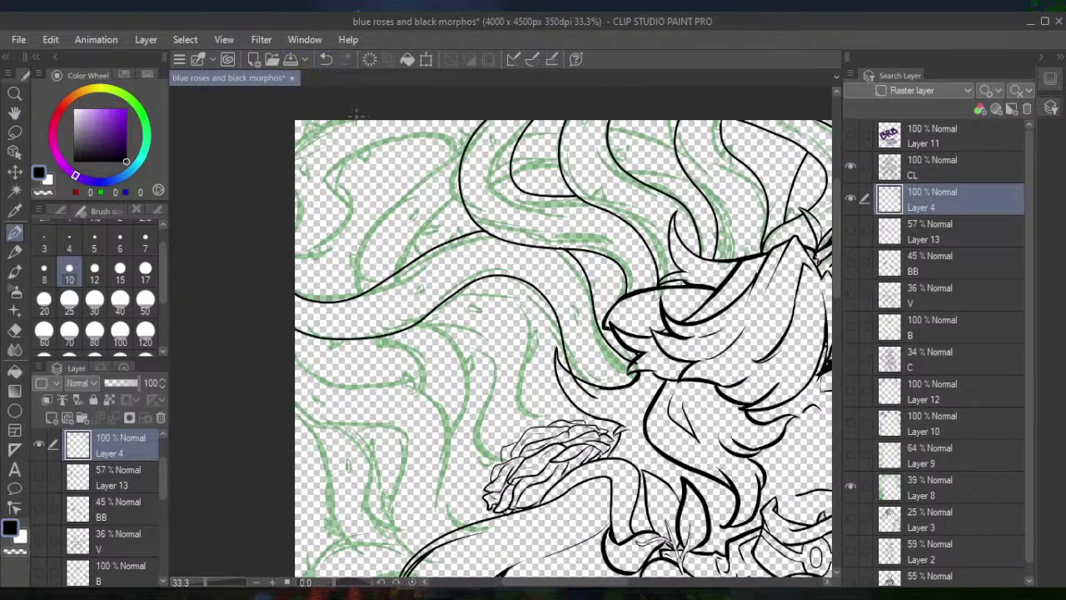
click(325, 59)
mouse_move(605, 398)
mouse_down()
mouse_move(543, 315)
mouse_move(540, 288)
mouse_move(518, 269)
mouse_move(463, 279)
mouse_move(374, 352)
mouse_move(299, 309)
mouse_move(334, 312)
mouse_move(472, 271)
mouse_up()
click(326, 59)
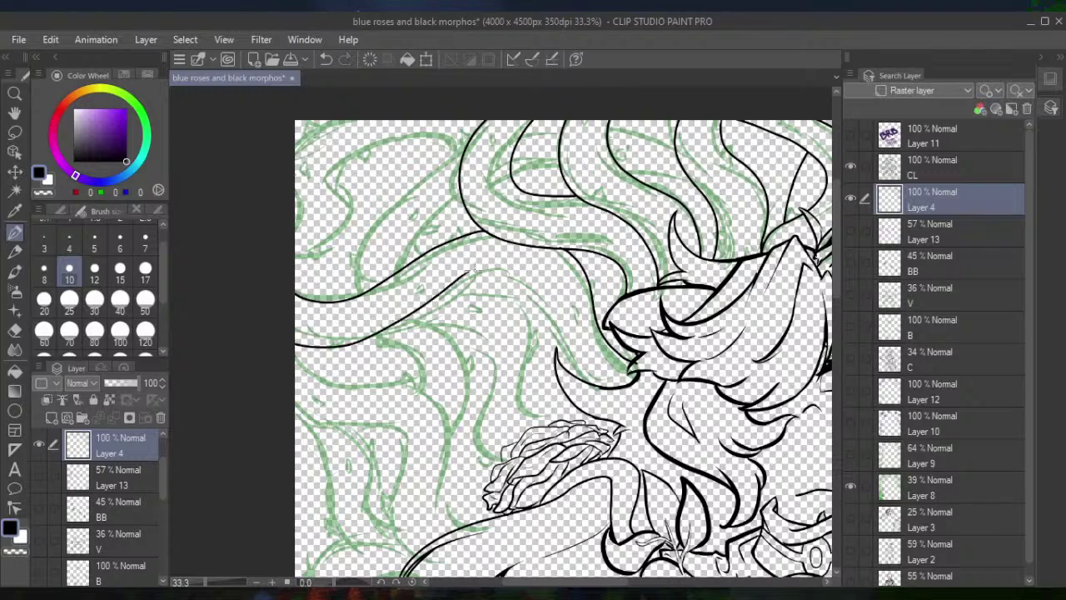
click(325, 59)
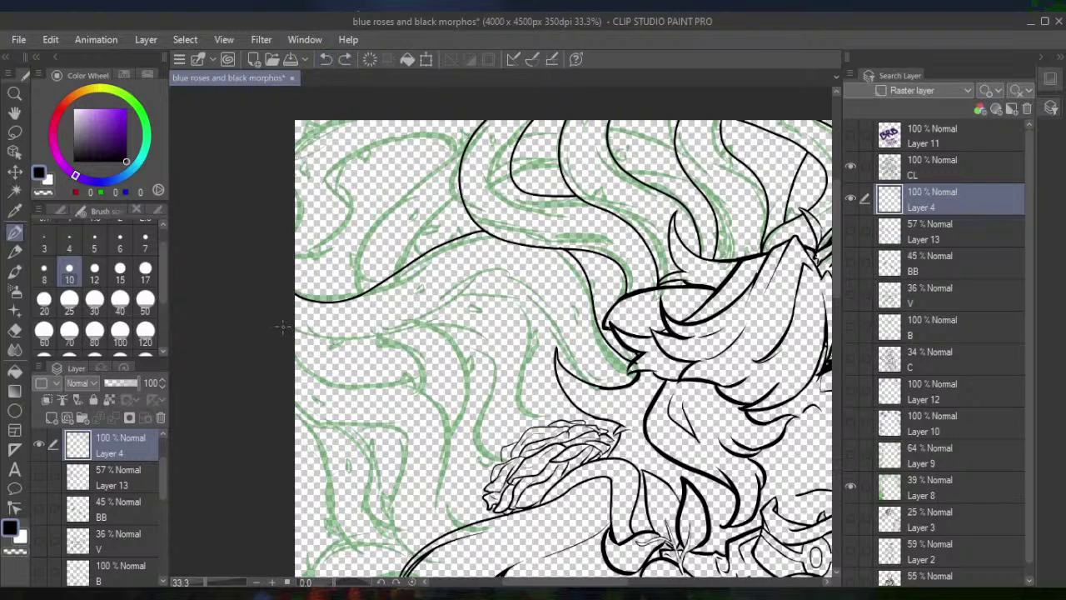
drag(288, 337, 497, 270)
click(331, 61)
mouse_move(281, 342)
mouse_down()
mouse_move(500, 276)
mouse_move(490, 281)
mouse_move(643, 385)
mouse_up()
click(327, 59)
click(327, 59)
drag(285, 332, 518, 289)
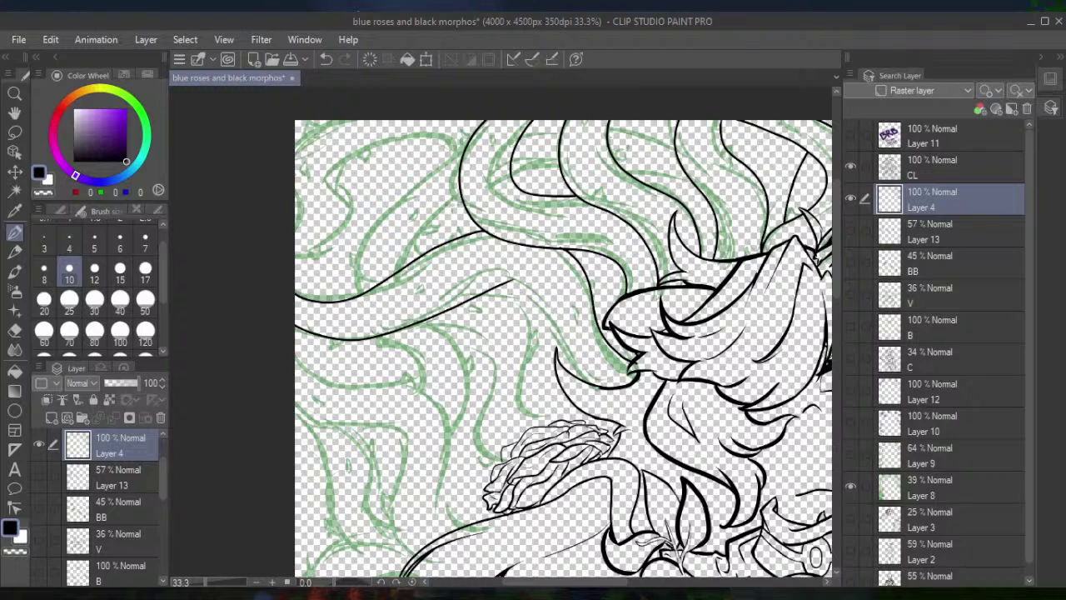
click(327, 59)
mouse_move(286, 327)
mouse_down()
mouse_move(460, 298)
mouse_move(503, 272)
mouse_move(585, 373)
mouse_move(584, 393)
mouse_move(547, 296)
mouse_move(293, 358)
mouse_up()
click(327, 60)
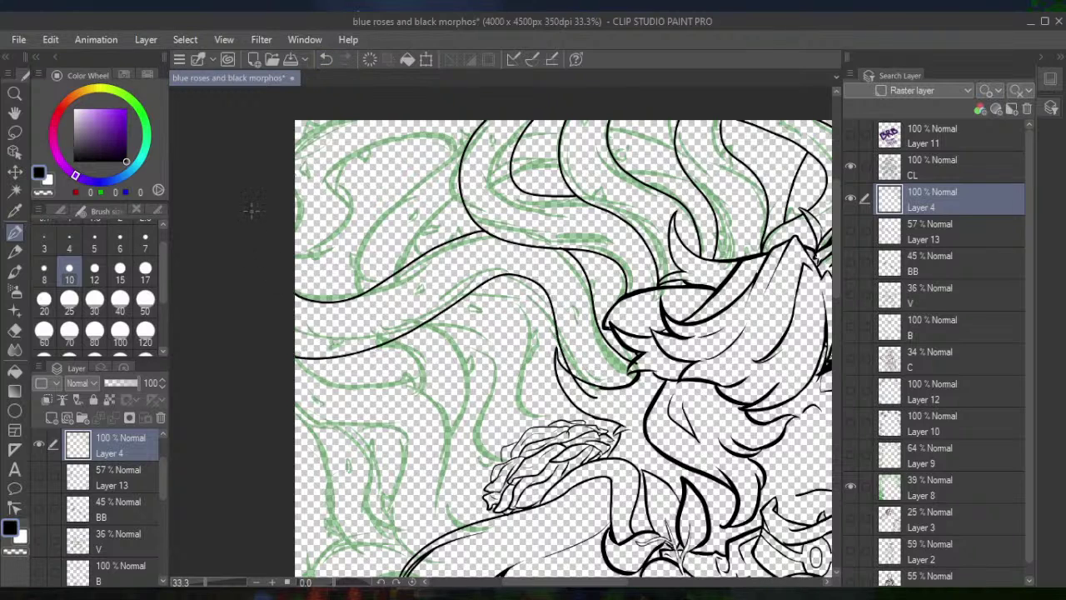
click(327, 59)
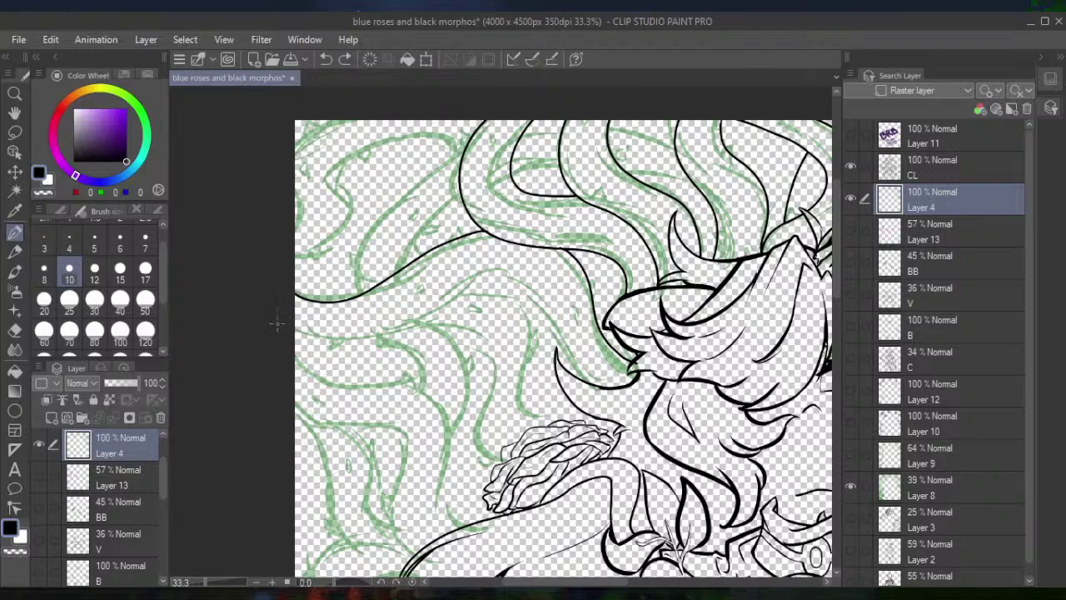
Ink the long vine's lower edge from the canvas's left edge over its crest to the hair lock, and erase the overshoot
mouse_move(283, 343)
mouse_down()
mouse_move(348, 342)
mouse_move(485, 285)
mouse_move(520, 289)
mouse_move(557, 357)
mouse_move(630, 398)
mouse_up()
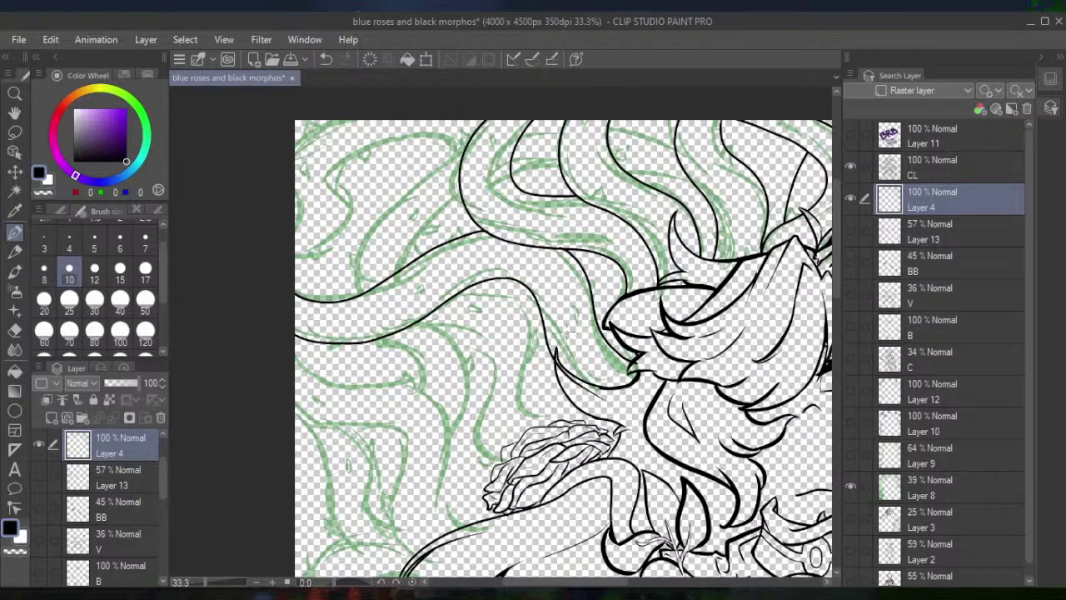
click(14, 329)
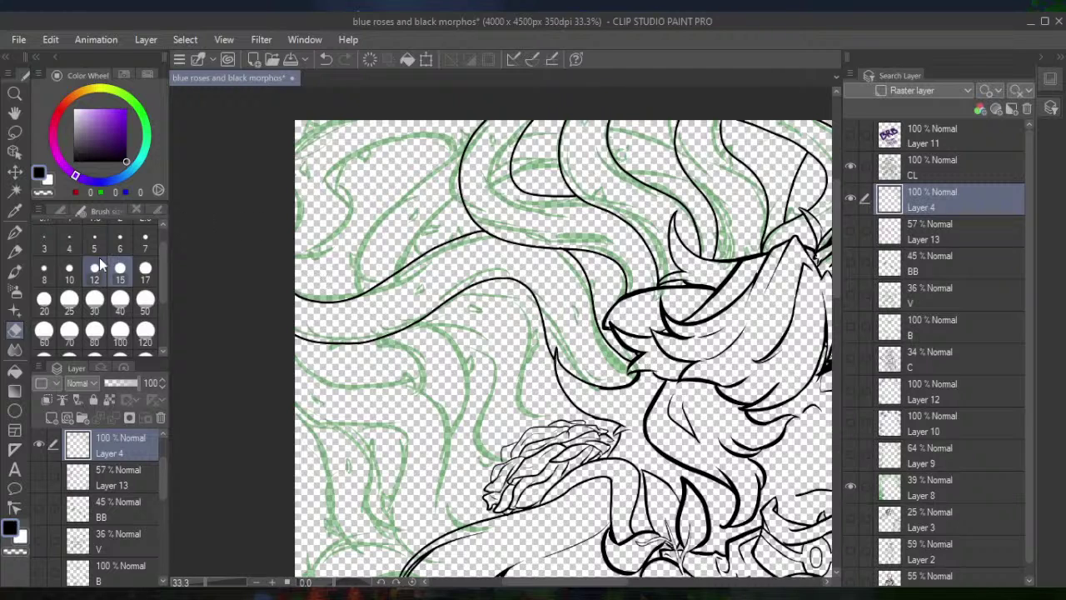
key(p)
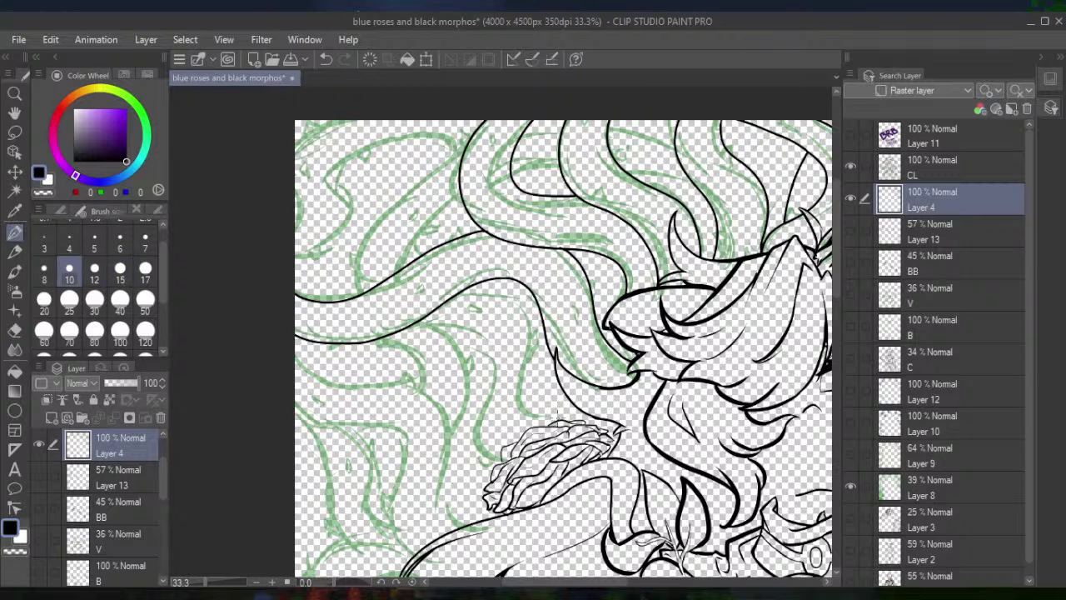
Ink the vine's inner edge falling from its crest to the shoulder rose and the short background vine edges showing between the upper vines
mouse_move(568, 426)
mouse_down()
mouse_move(521, 383)
mouse_move(518, 297)
mouse_move(468, 288)
mouse_up()
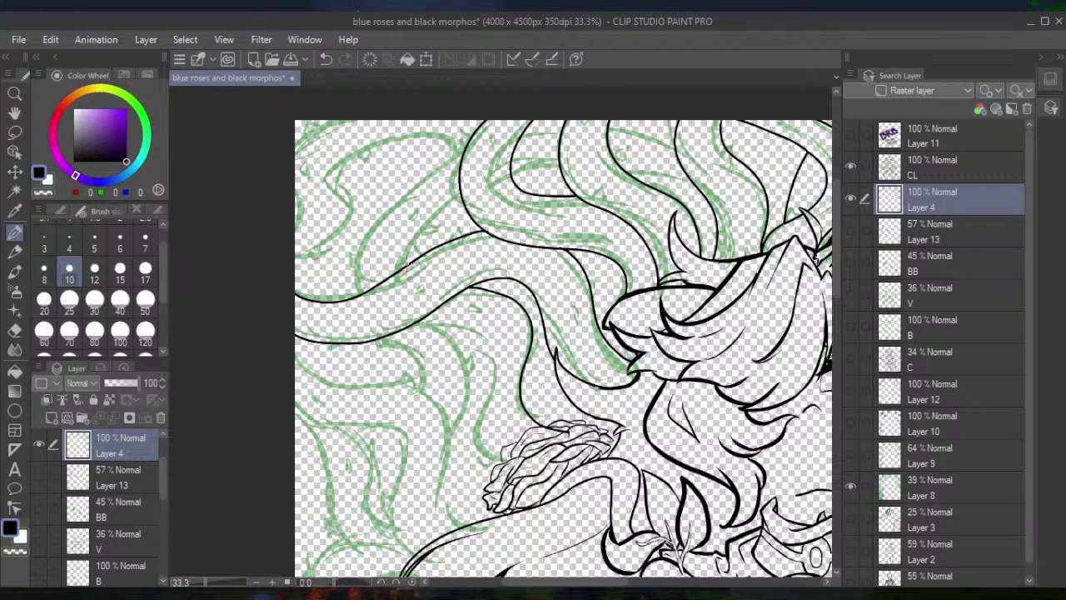
drag(403, 265, 460, 173)
click(328, 60)
drag(406, 262, 463, 194)
click(326, 58)
mouse_move(409, 261)
mouse_down()
mouse_move(420, 226)
mouse_move(521, 171)
mouse_move(645, 169)
mouse_move(692, 183)
mouse_up()
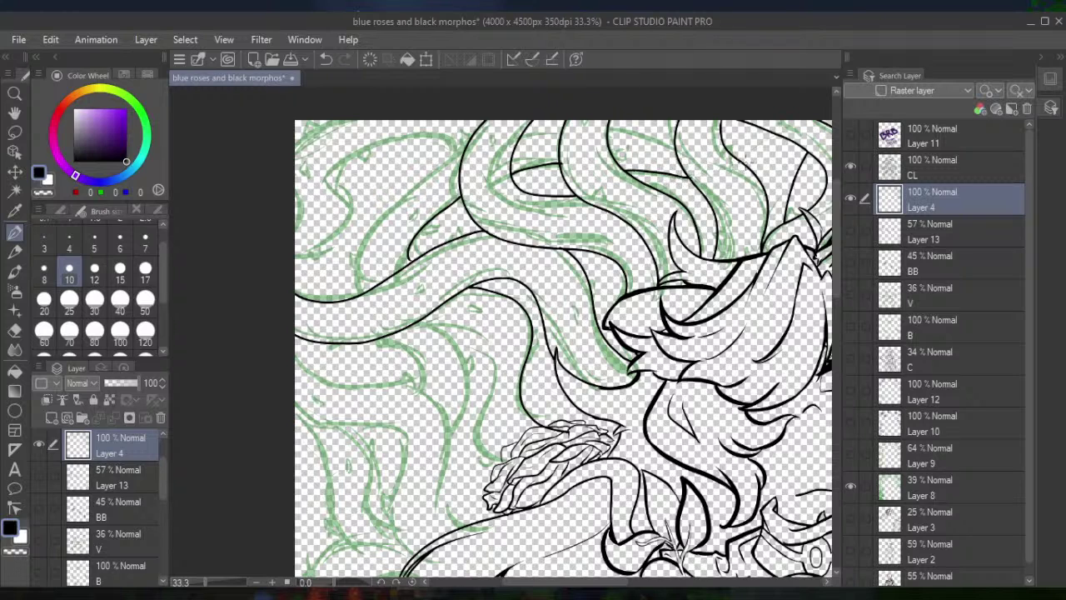
mouse_move(747, 163)
mouse_down()
mouse_move(783, 130)
mouse_move(744, 171)
mouse_move(751, 159)
mouse_up()
key(e)
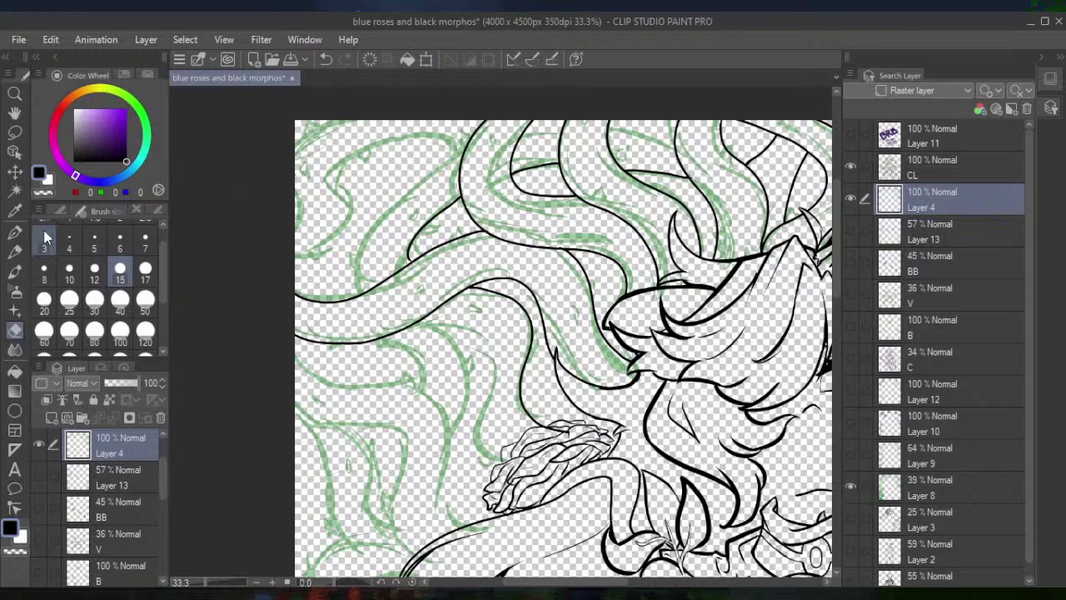
click(14, 232)
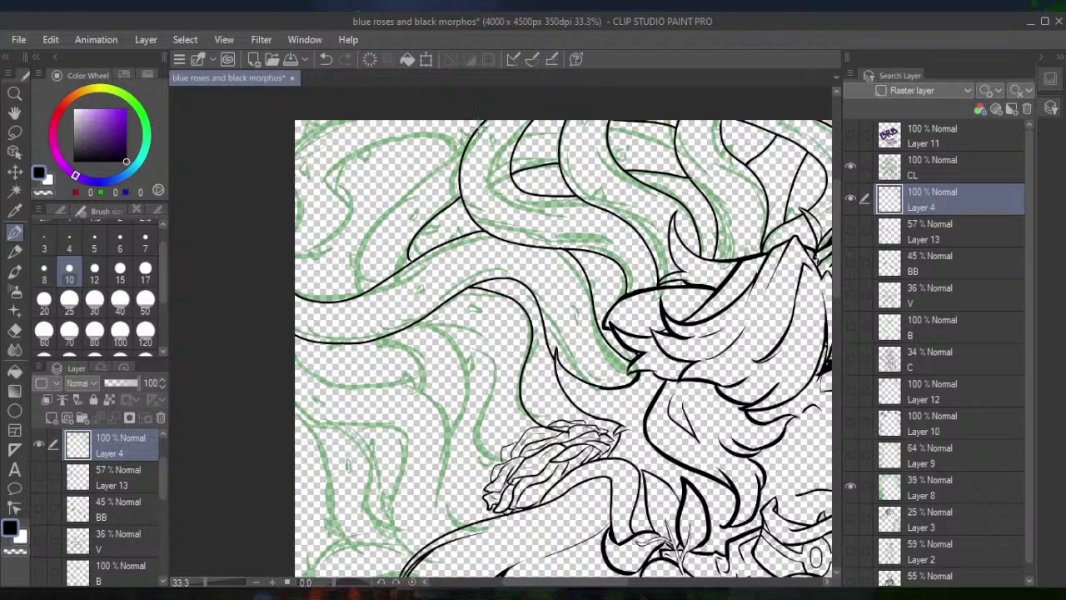
Ink the long curved vine edge outside the small left loop and the edge dropping to the shoulder rose, and erase the overshoots on the rose
mouse_move(473, 127)
mouse_down()
mouse_move(420, 166)
mouse_move(355, 243)
mouse_move(347, 278)
mouse_move(361, 294)
mouse_up()
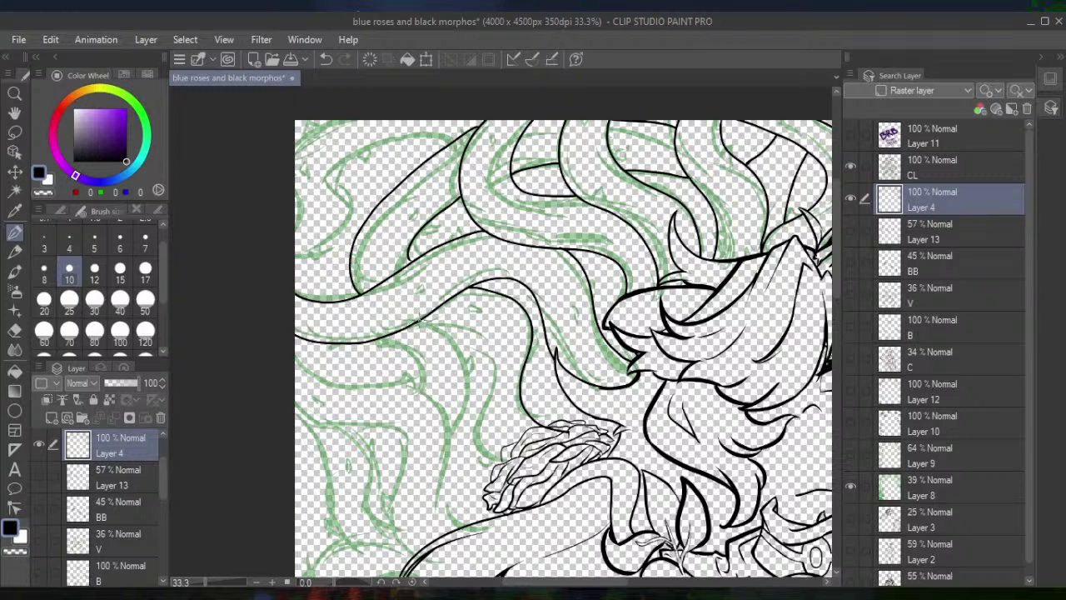
mouse_move(413, 322)
mouse_down()
mouse_move(476, 352)
mouse_move(478, 457)
mouse_move(512, 479)
mouse_move(529, 463)
mouse_up()
click(15, 331)
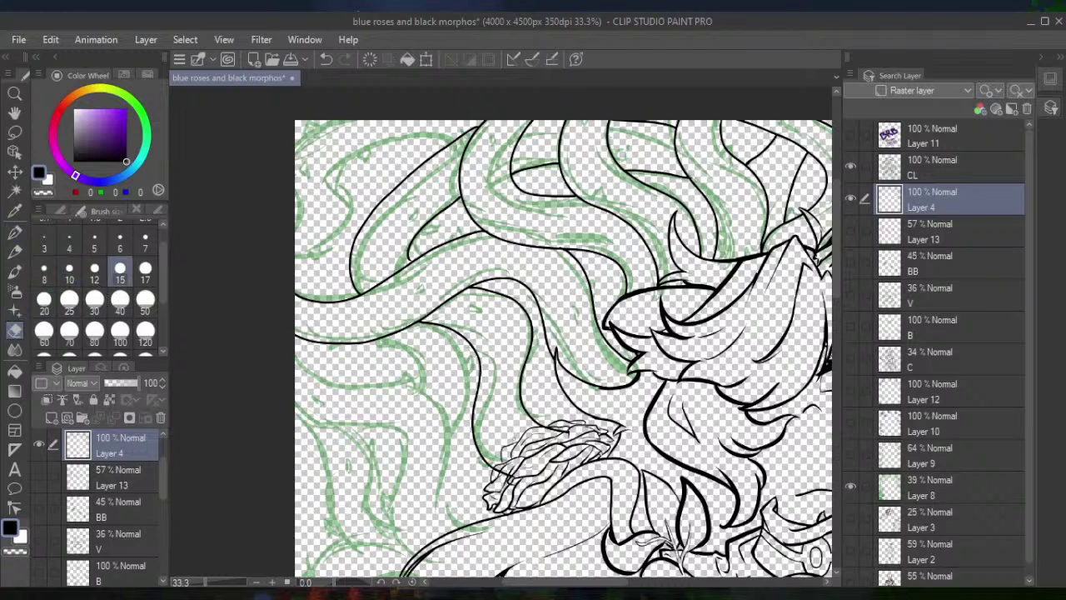
drag(510, 477, 503, 471)
drag(548, 432, 555, 433)
Ink the wavy vine edge bending around to the canvas's left edge and the curved edges in the canvas's upper-left corner
key(p)
mouse_move(450, 138)
mouse_down()
mouse_move(380, 140)
mouse_move(337, 195)
mouse_move(336, 248)
mouse_move(296, 262)
mouse_up()
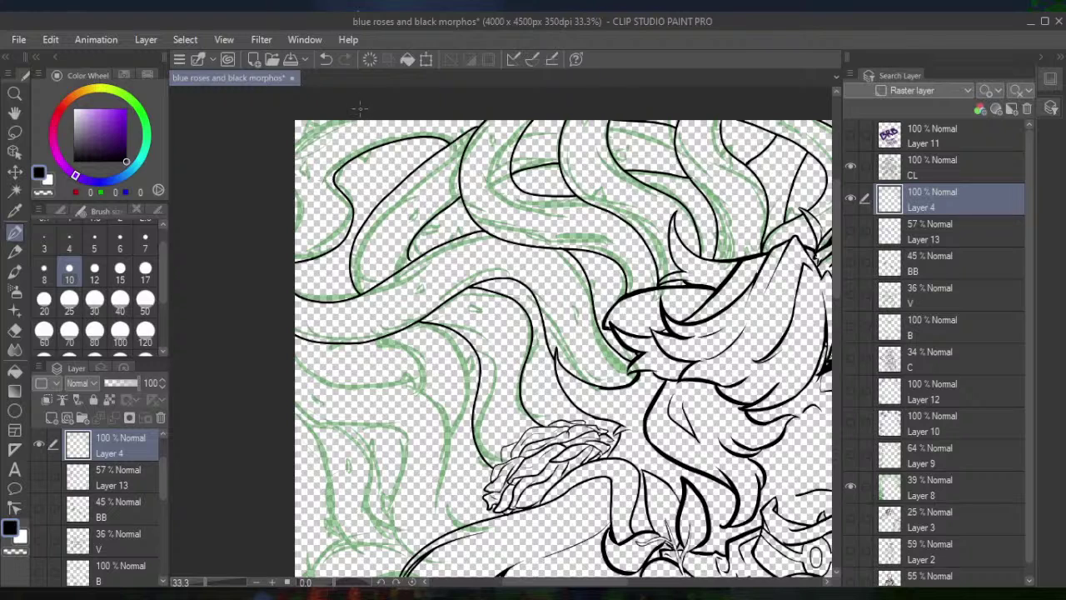
drag(330, 121, 295, 149)
drag(291, 190, 294, 224)
key(ctrl+z)
mouse_move(293, 218)
mouse_down()
mouse_move(304, 196)
mouse_move(290, 176)
mouse_up()
click(327, 62)
drag(297, 227, 296, 198)
drag(293, 156, 405, 105)
mouse_move(423, 229)
mouse_down()
mouse_move(411, 251)
mouse_move(420, 260)
mouse_up()
click(325, 59)
drag(420, 387, 394, 330)
mouse_move(450, 443)
mouse_down()
mouse_move(465, 379)
mouse_move(444, 325)
mouse_up()
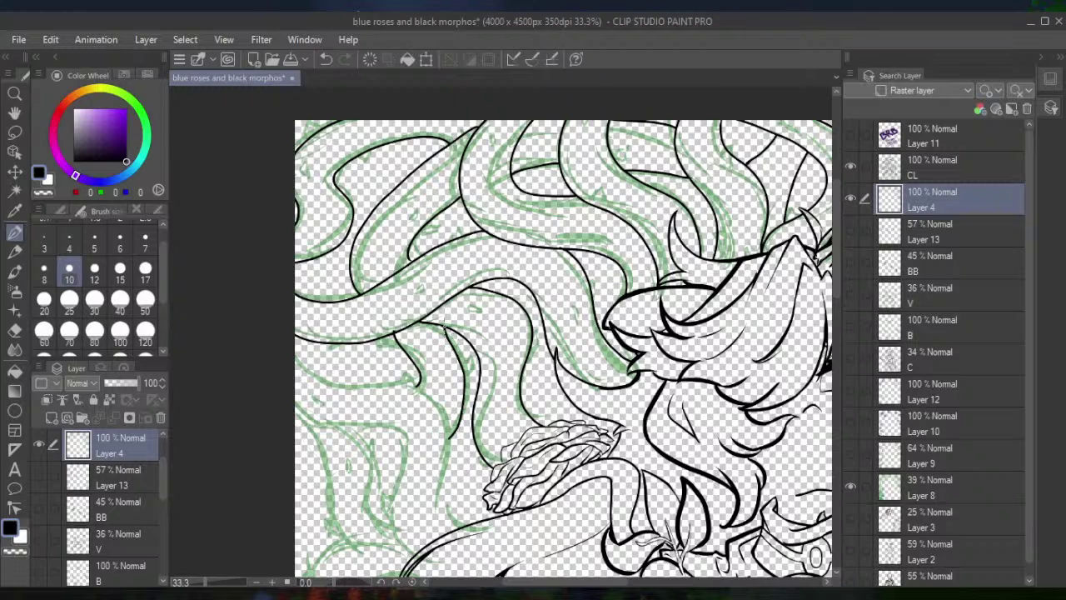
click(327, 61)
click(328, 62)
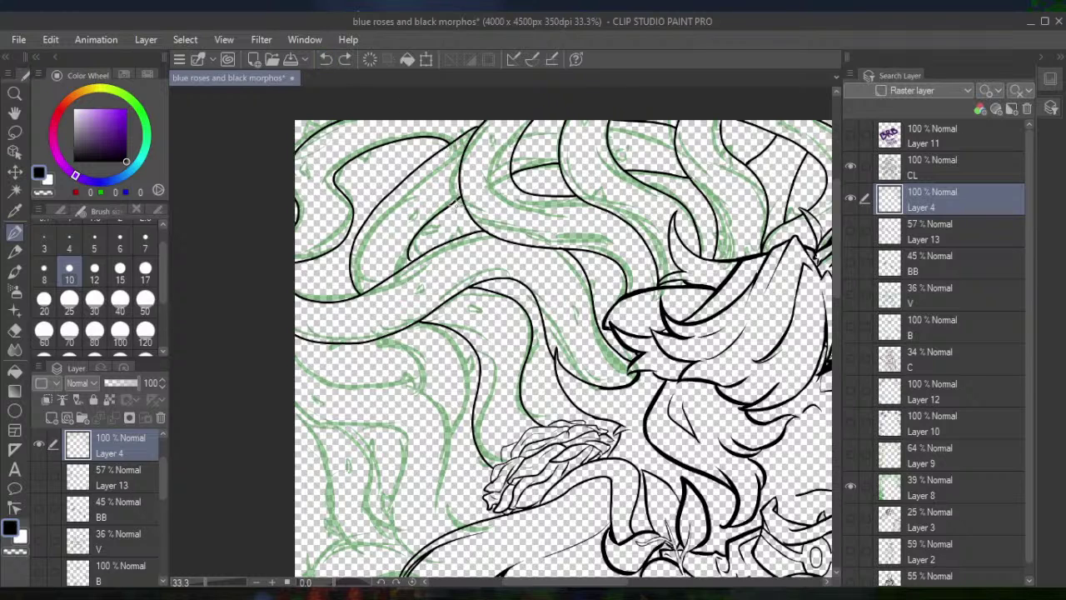
Ink the short crossing edge inside the small left loop and the long vine edge curving down to the shoulder below the rose
drag(457, 198, 438, 254)
mouse_move(406, 324)
mouse_down()
mouse_move(402, 353)
mouse_move(416, 389)
mouse_move(425, 167)
mouse_move(397, 236)
mouse_up()
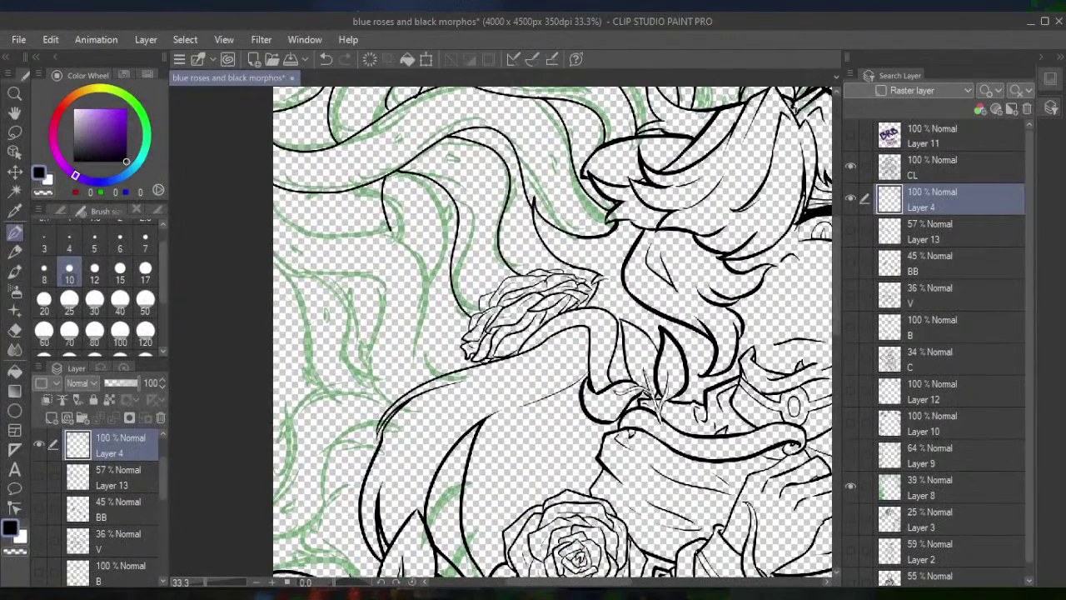
mouse_move(397, 236)
mouse_down()
mouse_move(369, 368)
mouse_move(386, 414)
mouse_move(360, 372)
mouse_up()
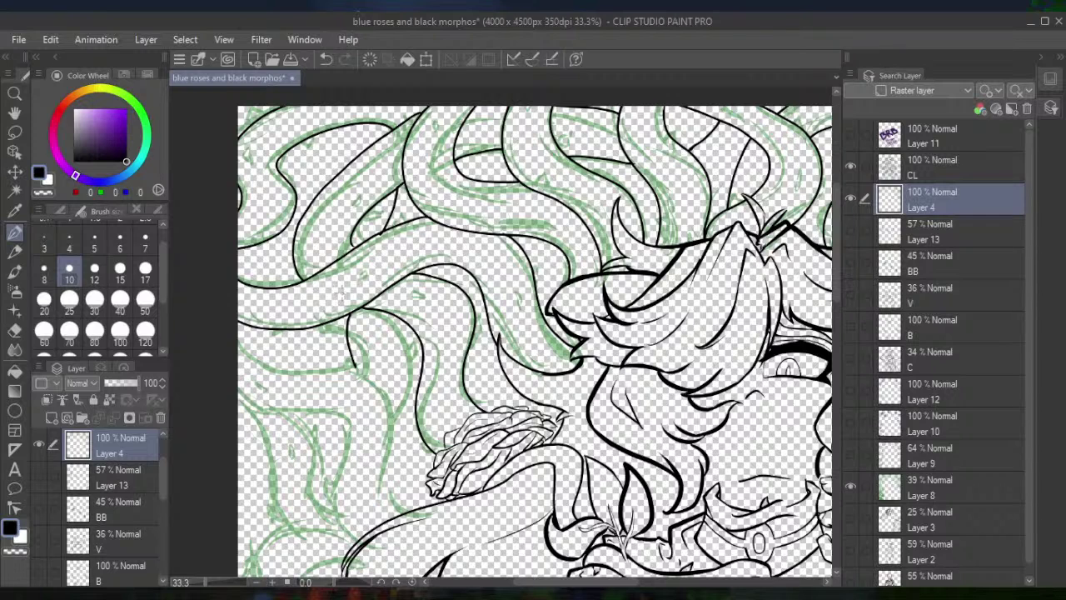
click(326, 58)
drag(401, 180, 395, 200)
mouse_move(340, 314)
mouse_down()
mouse_move(338, 363)
mouse_move(354, 431)
mouse_move(409, 496)
mouse_move(458, 510)
mouse_up()
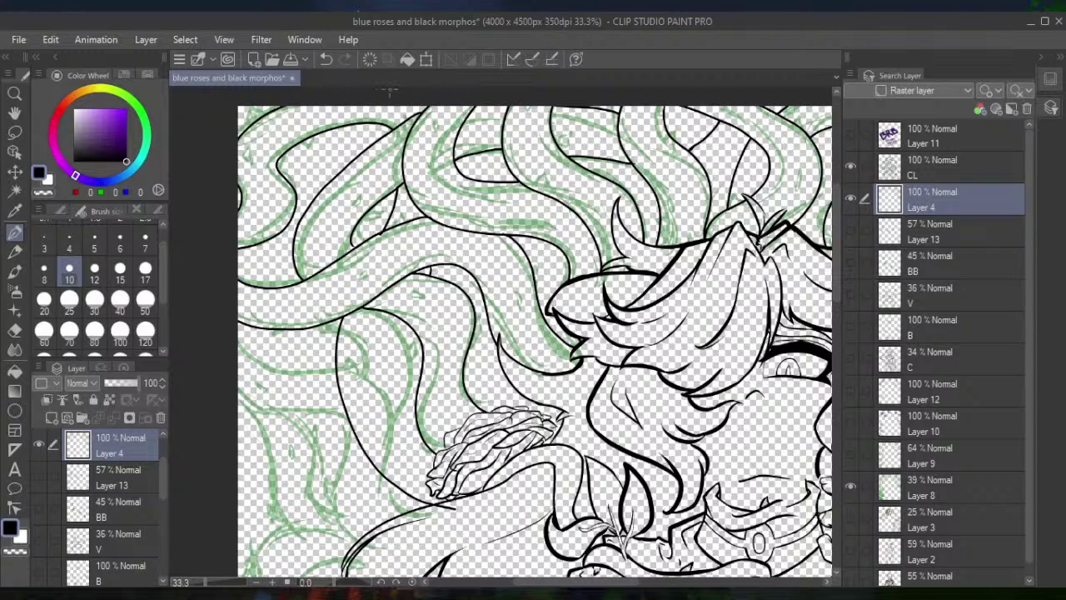
Ink the short crossing edges in the upper vine gaps and the narrow inner curve beside the vine dropping to the rose
click(332, 58)
drag(435, 277, 444, 247)
drag(470, 161, 472, 154)
mouse_move(405, 315)
mouse_down()
mouse_move(392, 345)
mouse_move(417, 405)
mouse_up()
click(14, 329)
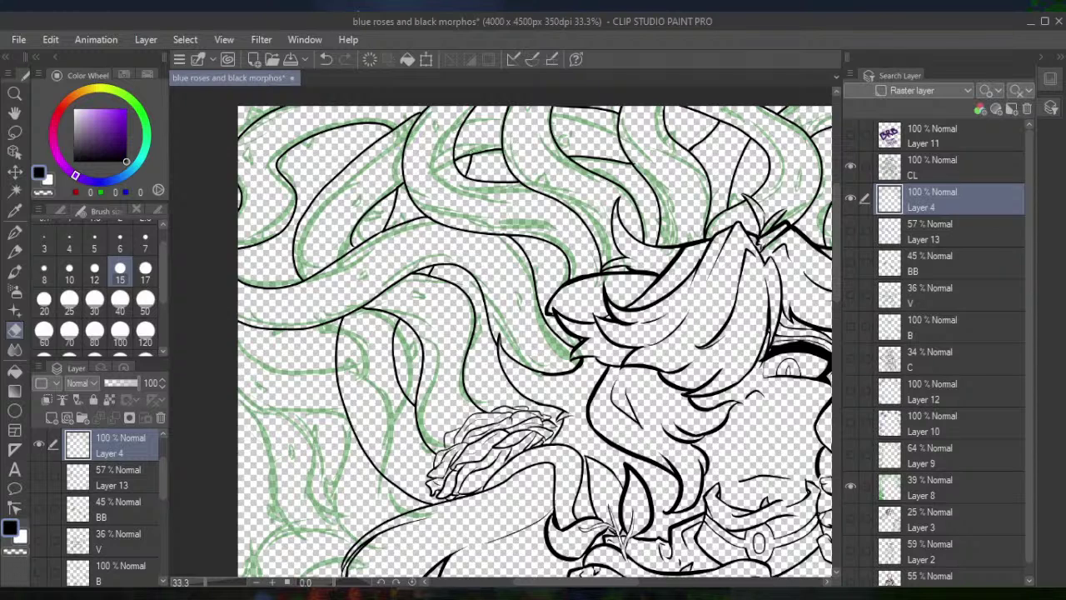
key(p)
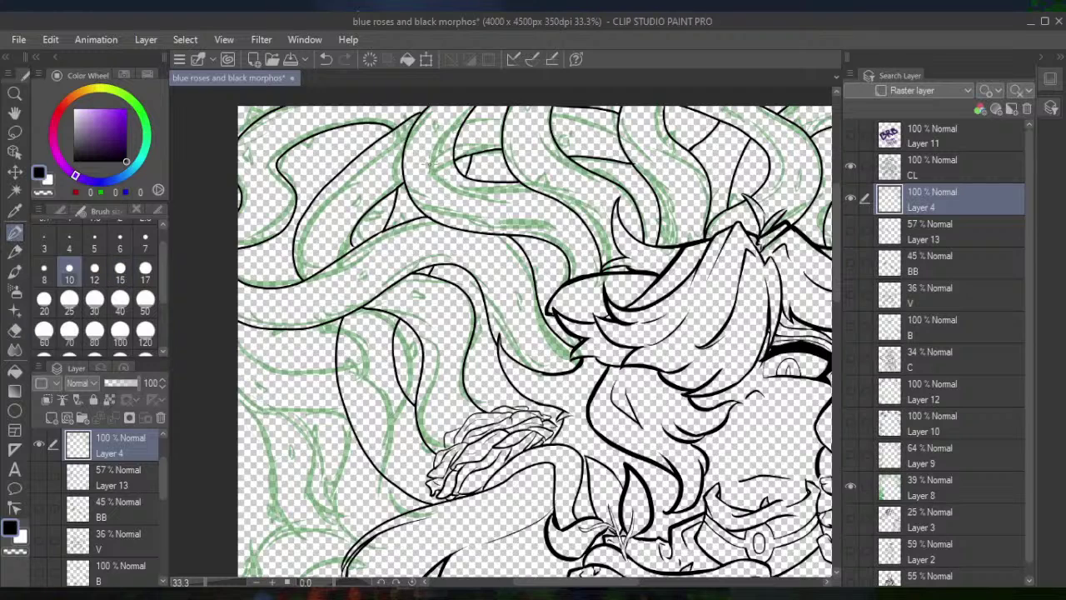
drag(457, 156, 510, 145)
key(ctrl+z)
drag(521, 246, 646, 105)
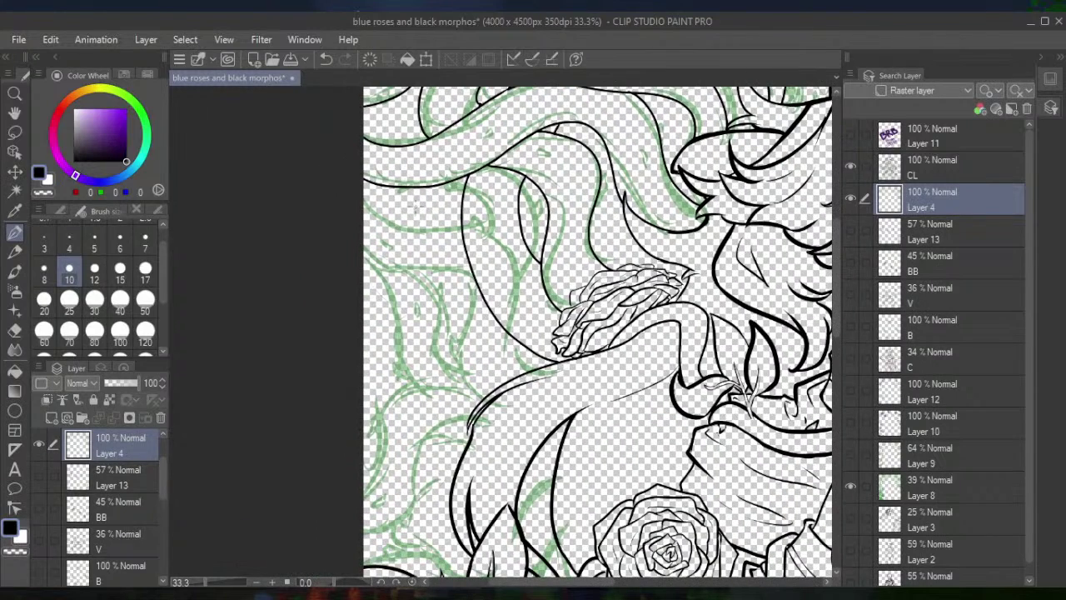
mouse_move(364, 201)
mouse_down()
mouse_move(450, 221)
mouse_move(535, 378)
mouse_up()
click(325, 58)
mouse_move(357, 193)
mouse_down()
mouse_move(398, 219)
mouse_move(477, 221)
mouse_move(523, 368)
mouse_move(576, 375)
mouse_up()
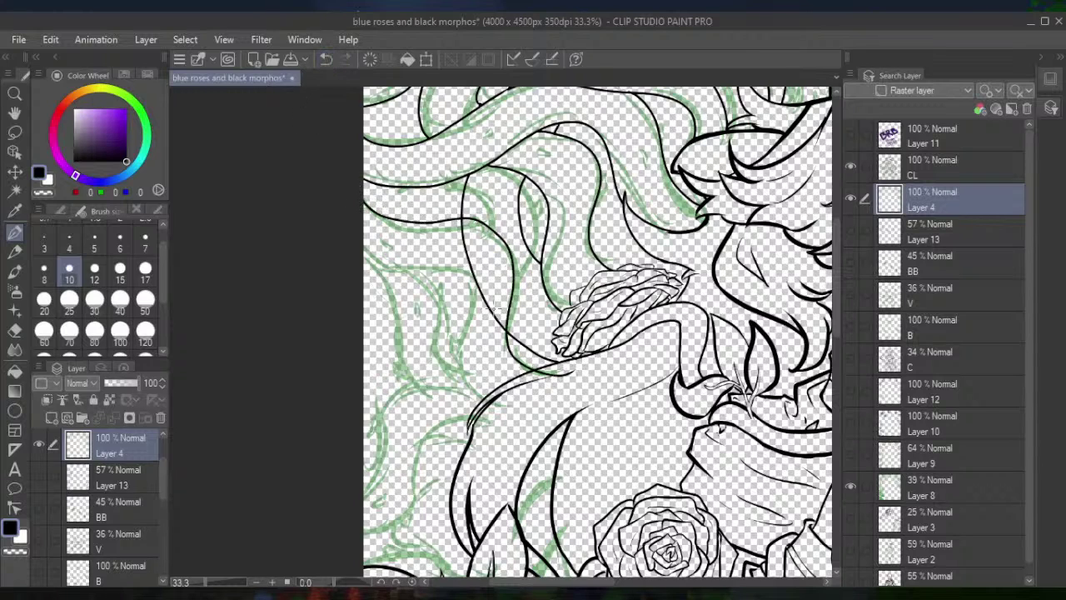
mouse_move(356, 254)
mouse_down()
mouse_move(481, 283)
mouse_move(472, 380)
mouse_move(543, 405)
mouse_up()
click(329, 64)
mouse_move(358, 243)
mouse_down()
mouse_move(433, 273)
mouse_move(468, 360)
mouse_move(473, 421)
mouse_up()
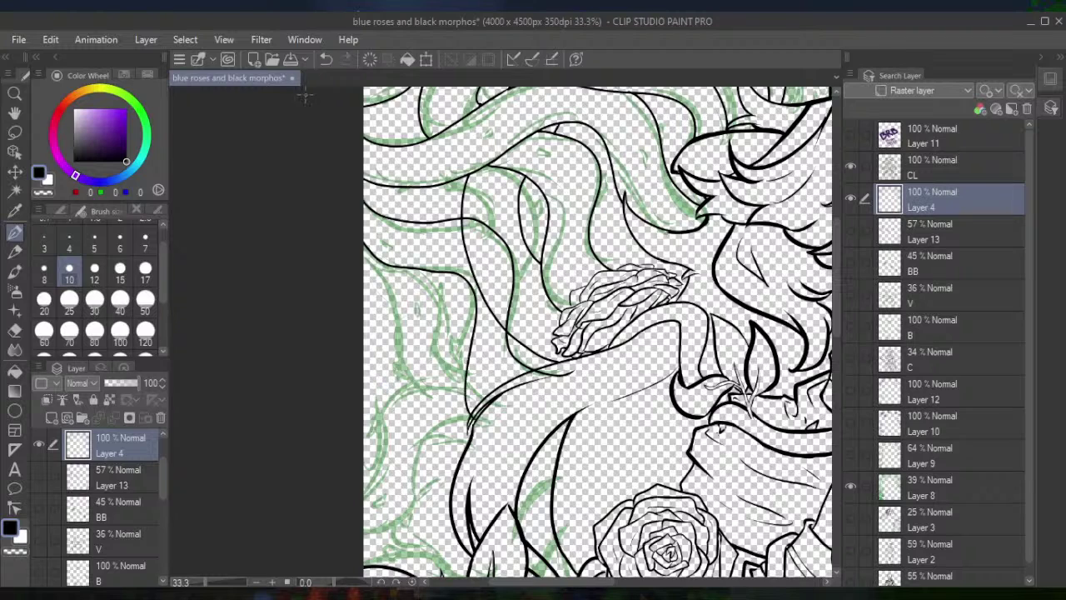
click(325, 59)
mouse_move(356, 254)
mouse_down()
mouse_move(452, 275)
mouse_move(504, 425)
mouse_up()
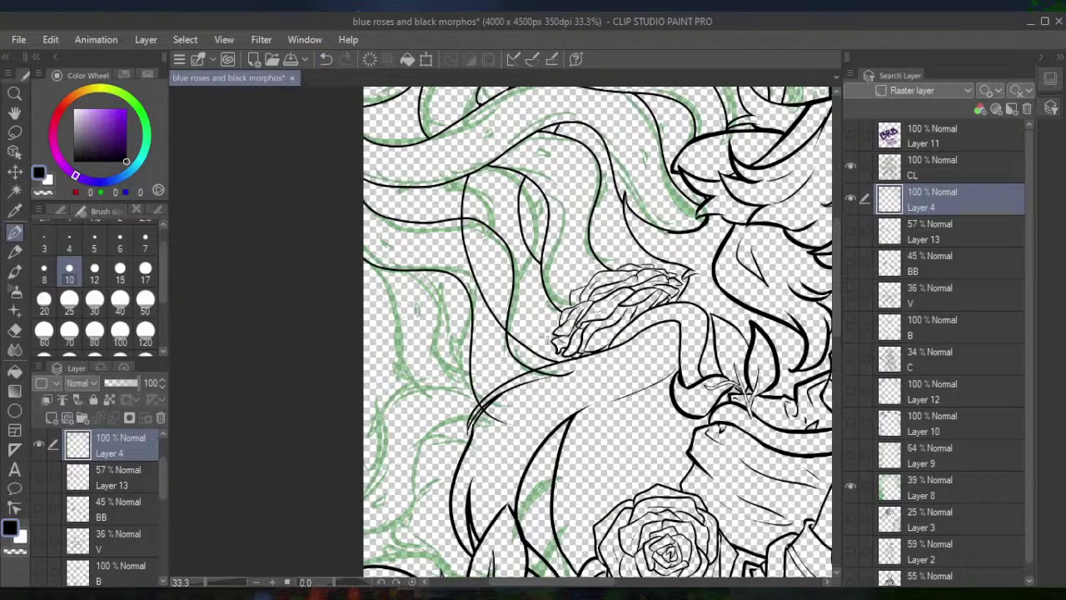
click(326, 61)
click(326, 61)
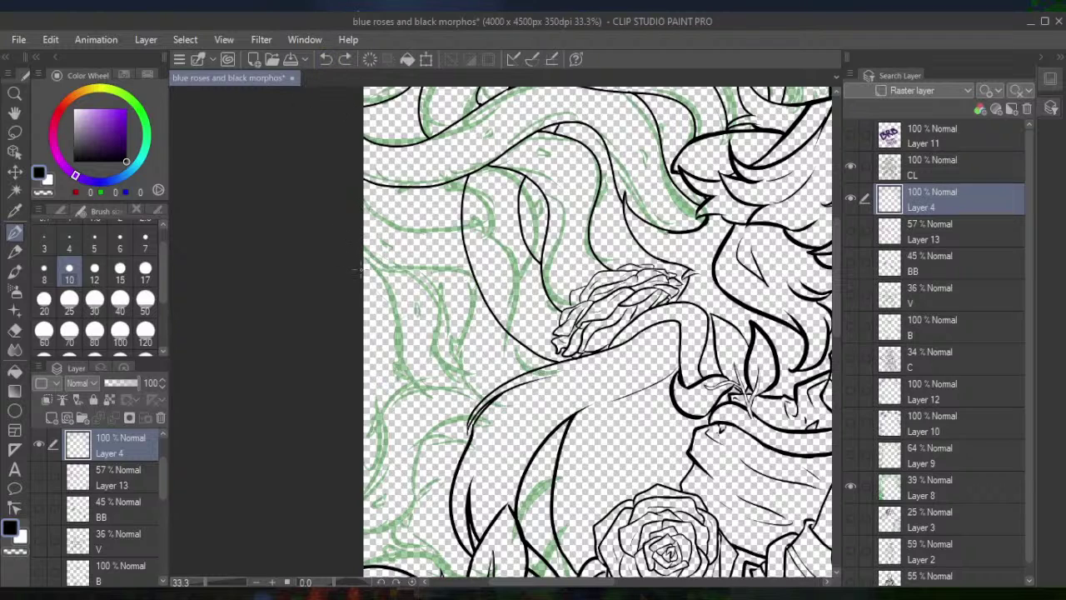
Ink the lower and upper edges of the vine running from the canvas's left edge down to the shoulder outline
drag(354, 271, 499, 432)
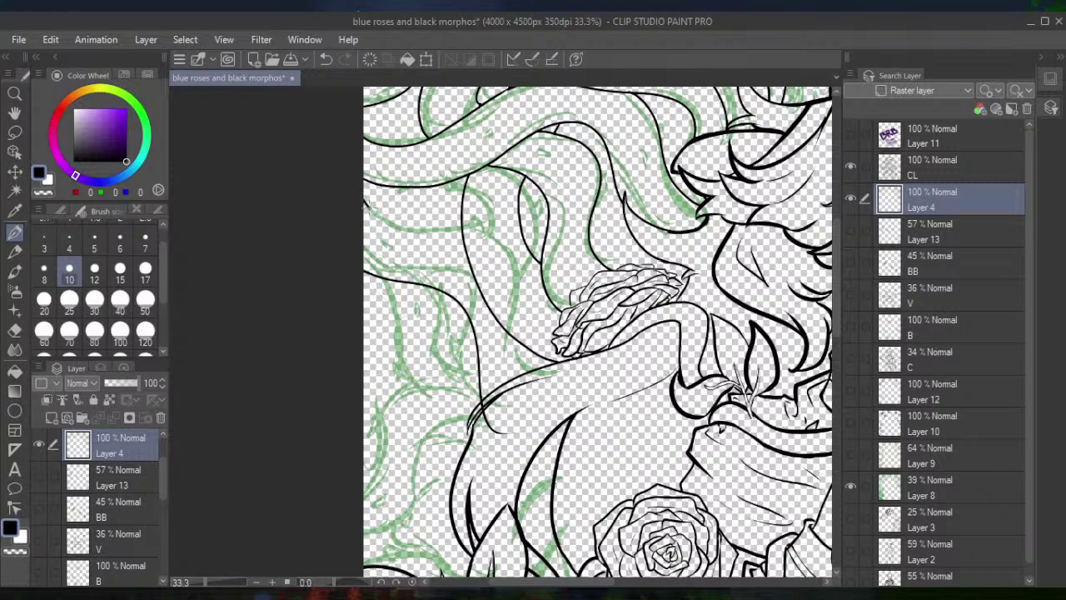
mouse_move(363, 203)
mouse_down()
mouse_move(516, 346)
mouse_move(524, 371)
mouse_up()
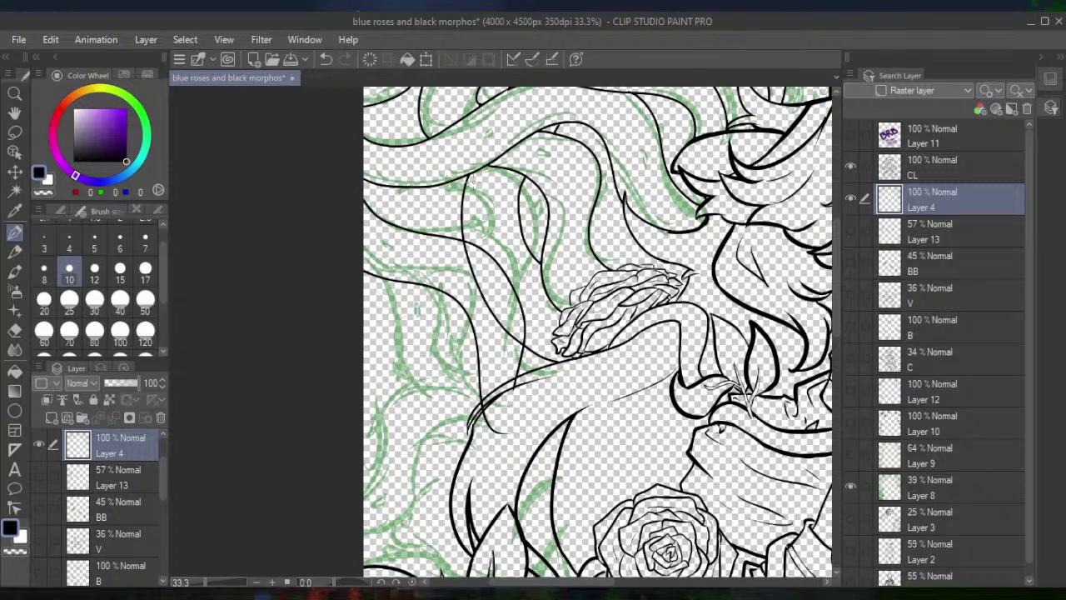
click(326, 59)
mouse_move(358, 193)
mouse_down()
mouse_move(511, 243)
mouse_move(540, 379)
mouse_up()
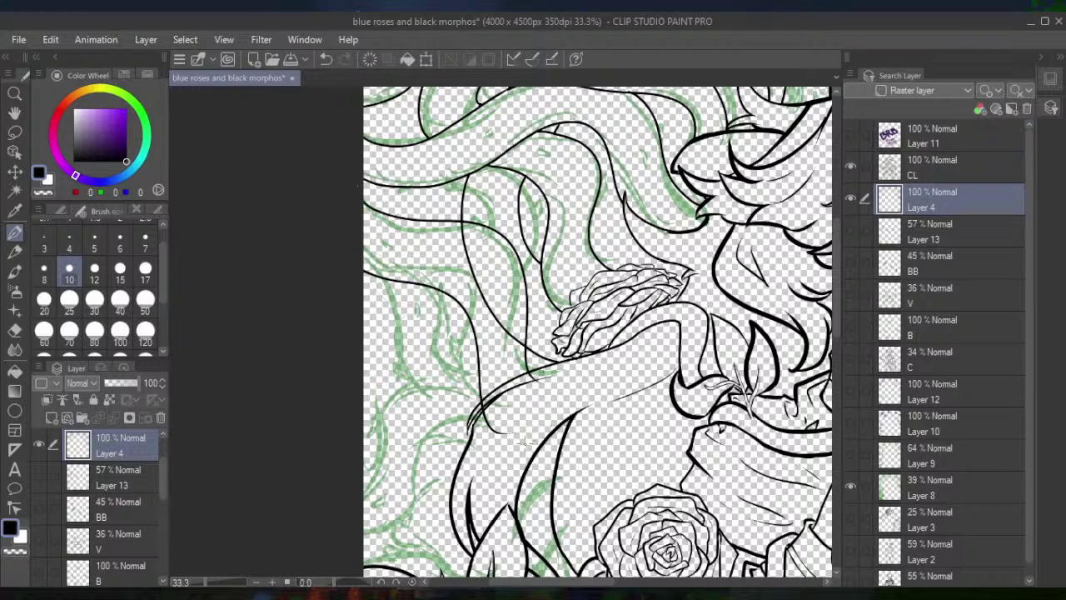
Ink the short vine edge showing between the folds below the shoulder, and erase the overshoots around the shoulder outline
drag(523, 450, 564, 457)
click(325, 59)
mouse_move(504, 439)
mouse_down()
mouse_move(575, 469)
mouse_move(502, 439)
mouse_up()
click(20, 332)
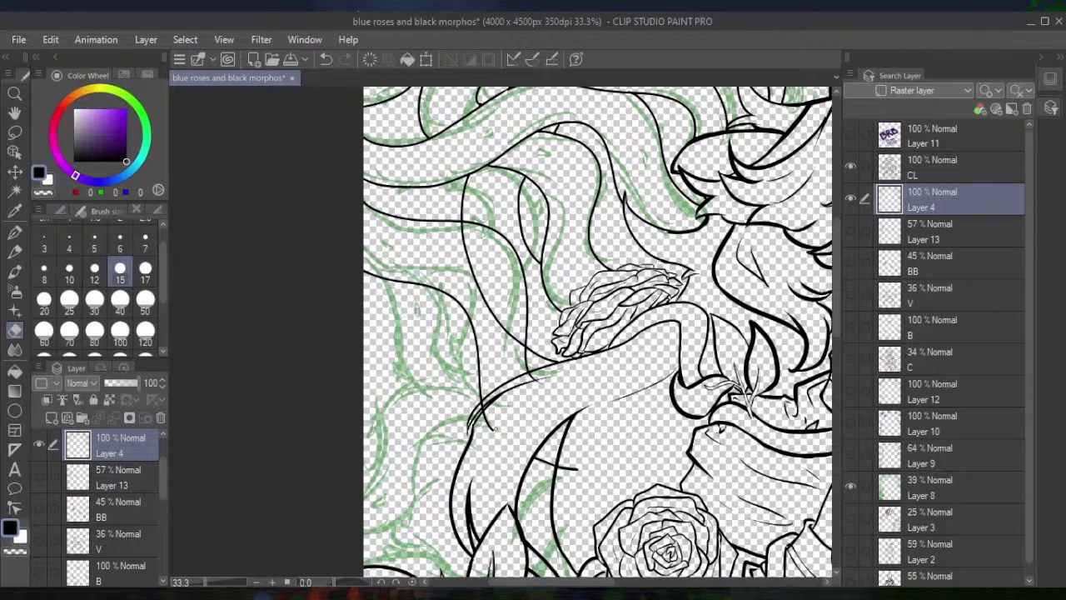
drag(497, 429, 485, 412)
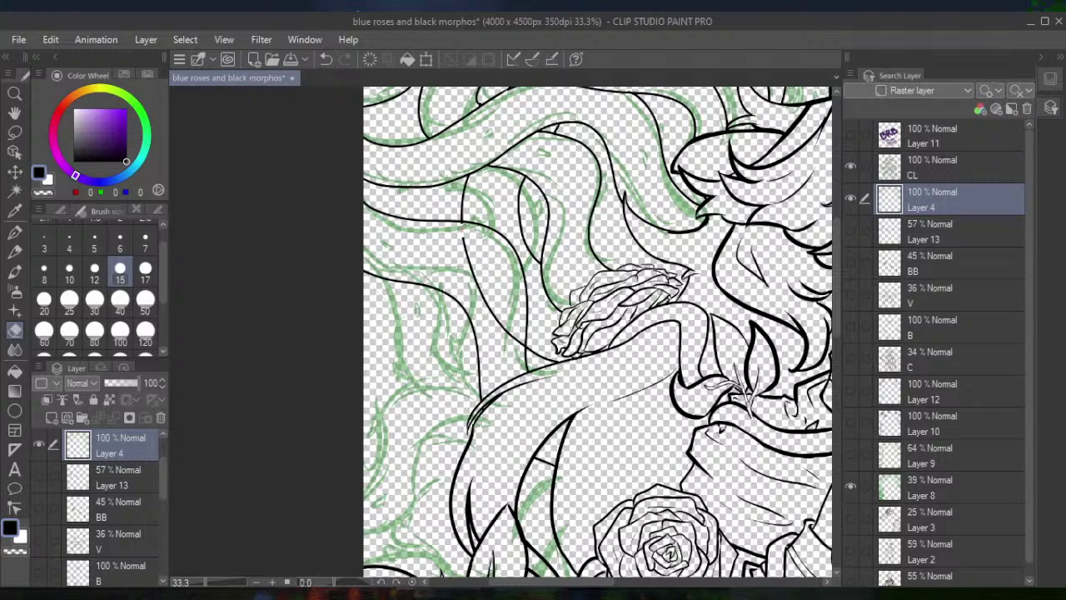
Erase the upper edge of the vine running from the canvas's left edge to the shoulder at size 70, and re-ink it at size 10
click(330, 58)
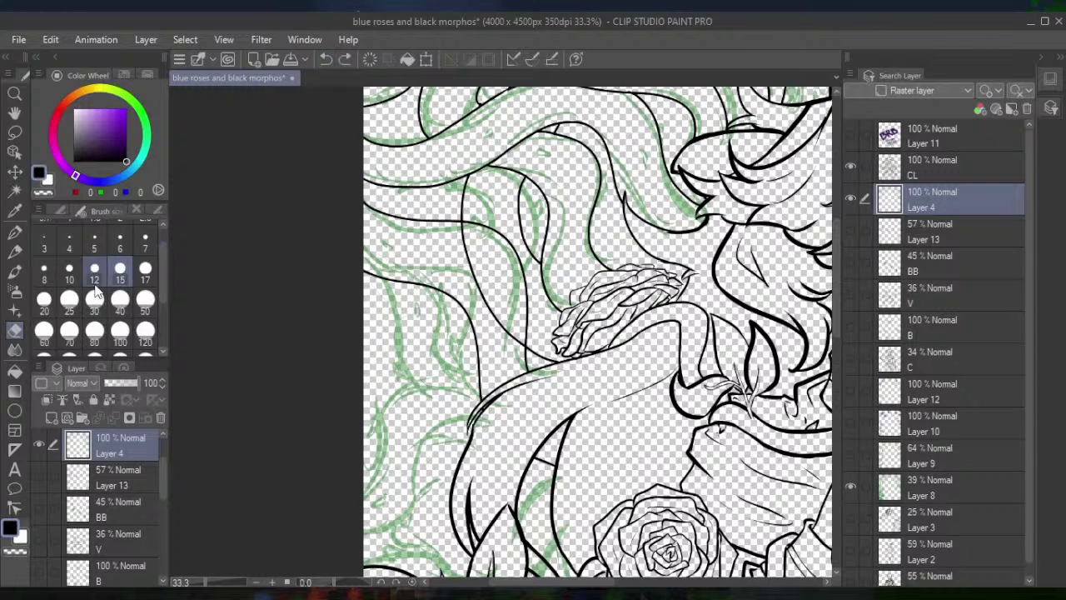
click(69, 330)
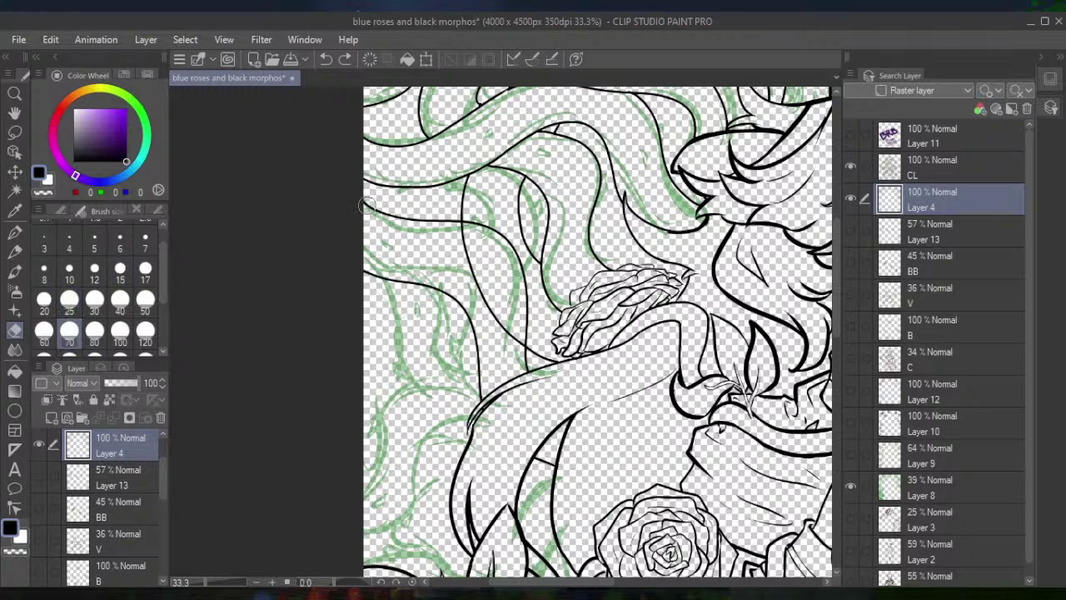
mouse_move(359, 207)
mouse_down()
mouse_move(472, 225)
mouse_move(503, 249)
mouse_move(519, 273)
mouse_move(537, 376)
mouse_up()
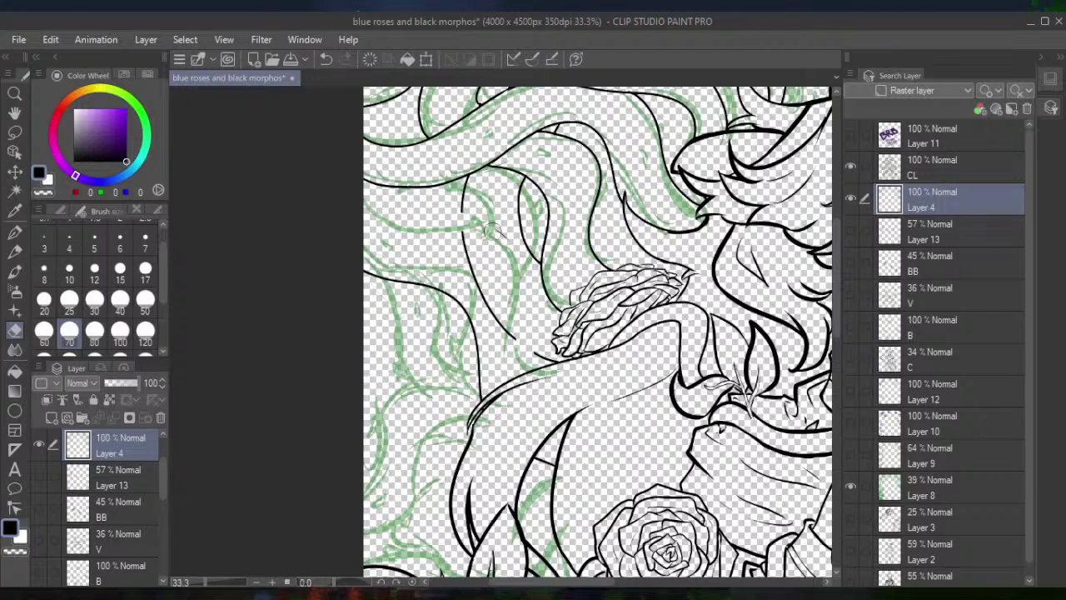
click(15, 232)
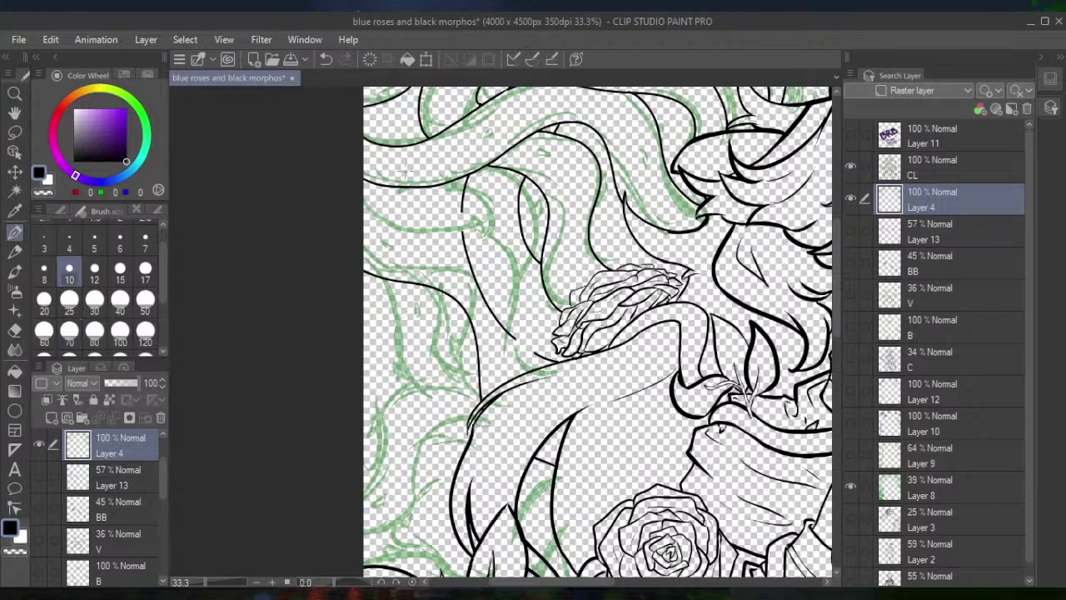
mouse_move(364, 207)
mouse_down()
mouse_move(472, 257)
mouse_move(504, 297)
mouse_move(526, 391)
mouse_move(537, 371)
mouse_move(523, 357)
mouse_move(528, 373)
mouse_move(583, 403)
mouse_up()
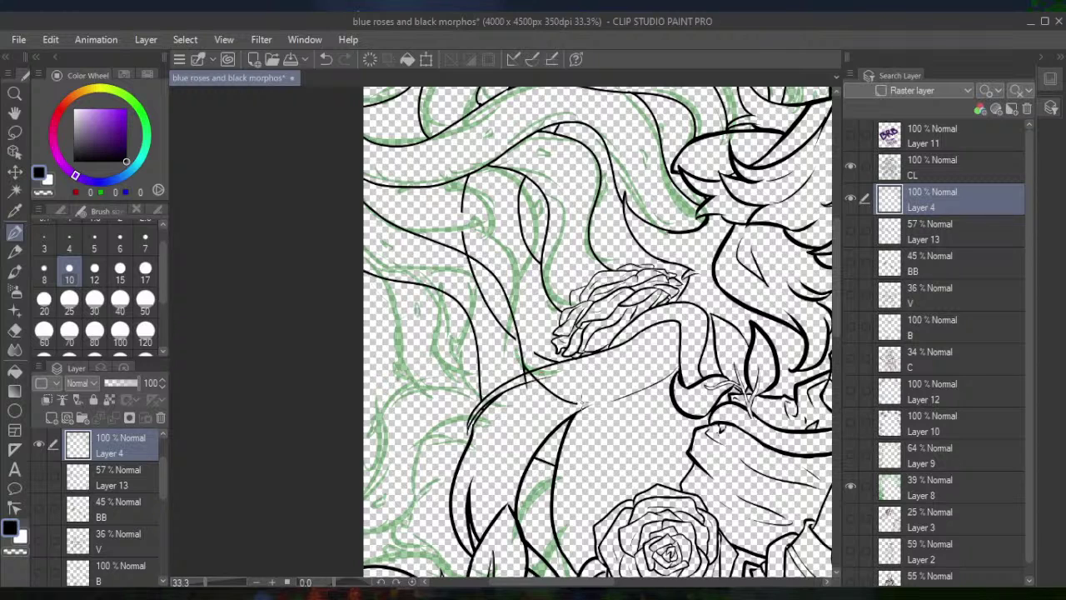
Erase the re-inked edge's overshoot inside the shoulder outline and the older edge crossing through that vine, using eraser size 70
click(14, 330)
click(69, 330)
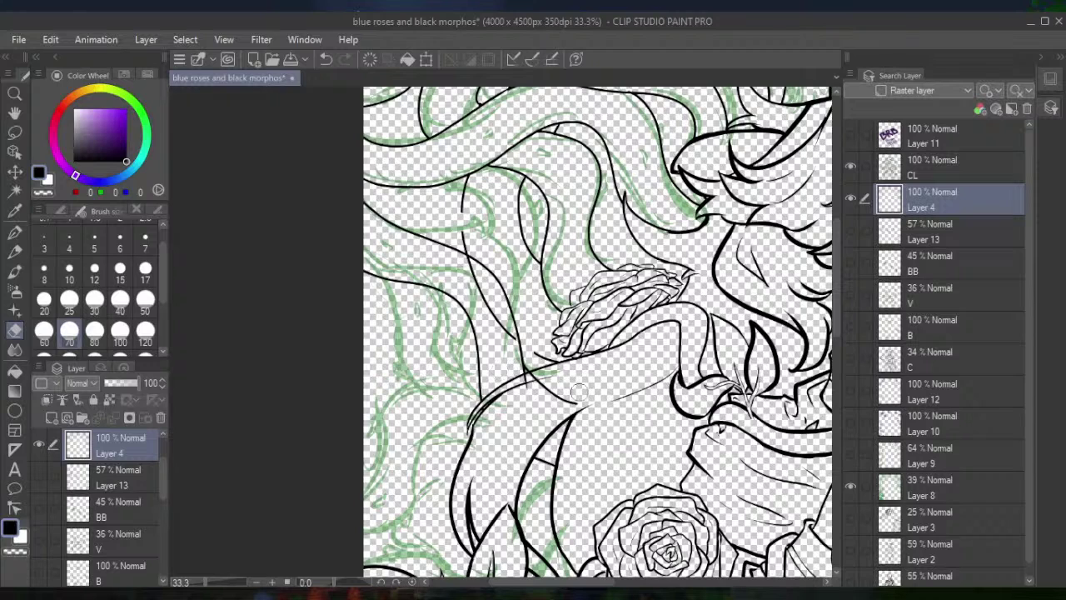
mouse_move(533, 407)
mouse_down()
mouse_move(548, 388)
mouse_move(523, 386)
mouse_move(534, 382)
mouse_up()
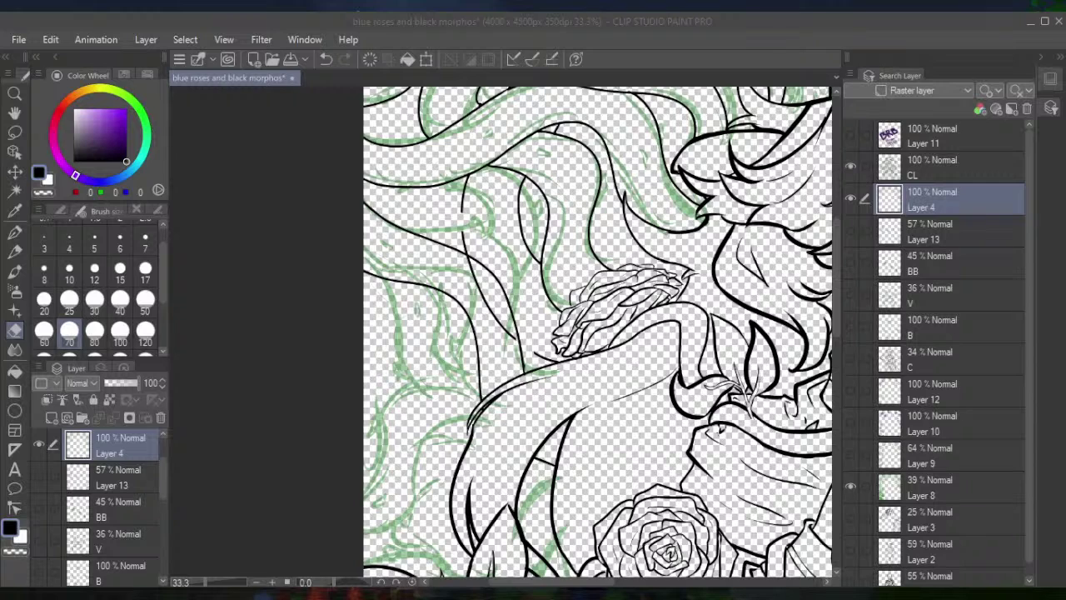
click(477, 312)
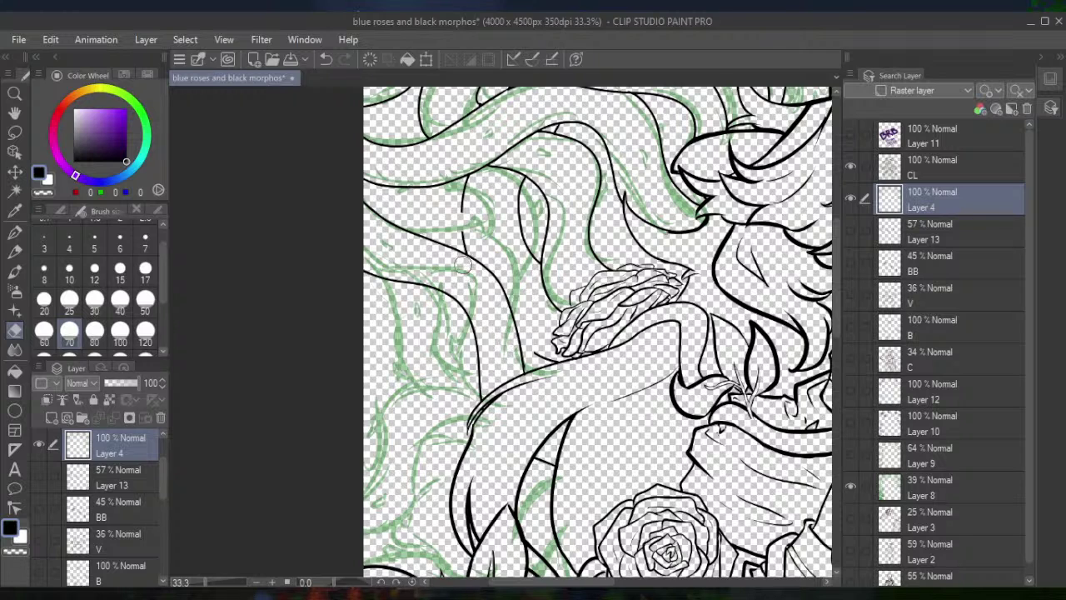
Retry the short crossing edge above the re-inked vine, and ink the short edge in the gap between that vine and the shoulder
click(15, 234)
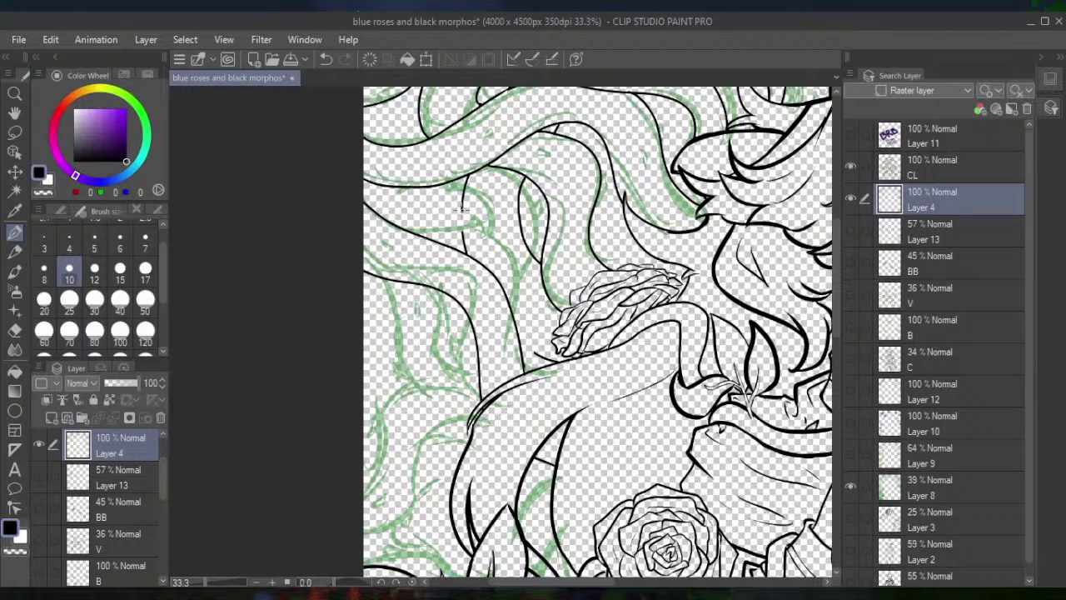
drag(463, 227, 462, 209)
click(330, 61)
drag(464, 238, 462, 198)
click(325, 60)
drag(518, 335, 536, 351)
Ink the upper and lower edges of the vine curving from the shoulder outline down to the canvas's left edge, and tidy their ends
drag(466, 343, 565, 210)
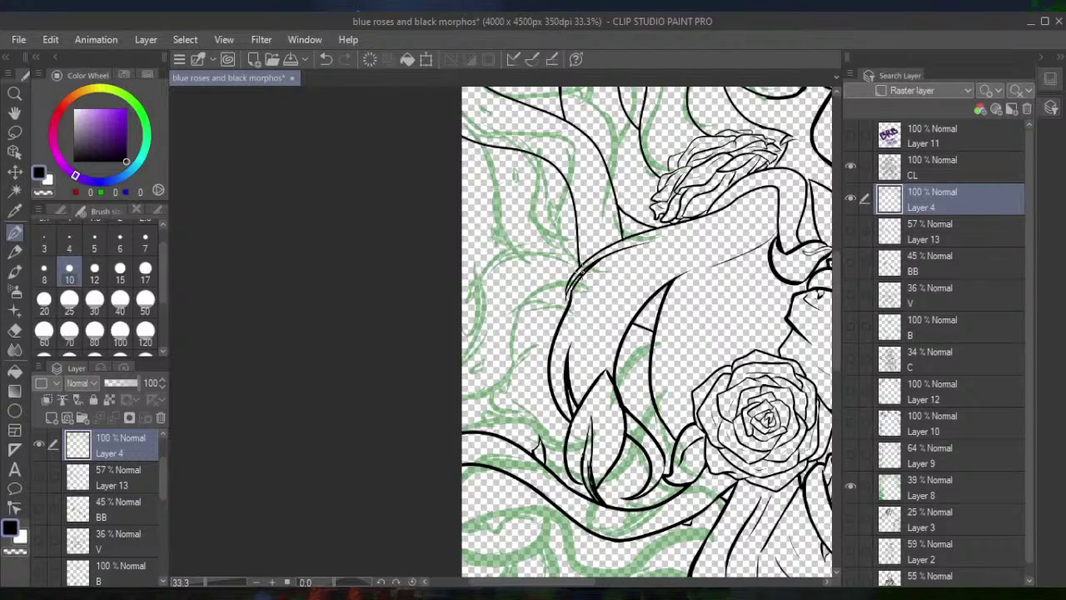
mouse_move(584, 265)
mouse_down()
mouse_move(554, 247)
mouse_move(479, 287)
mouse_move(465, 365)
mouse_up()
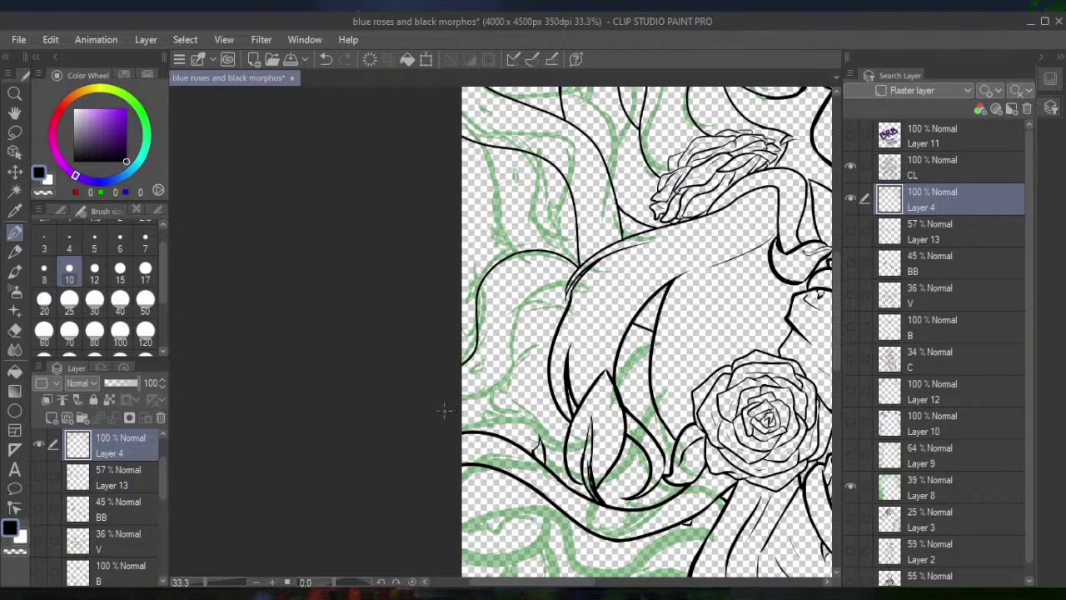
mouse_move(444, 410)
mouse_down()
mouse_move(517, 374)
mouse_move(523, 325)
mouse_move(546, 293)
mouse_move(569, 286)
mouse_up()
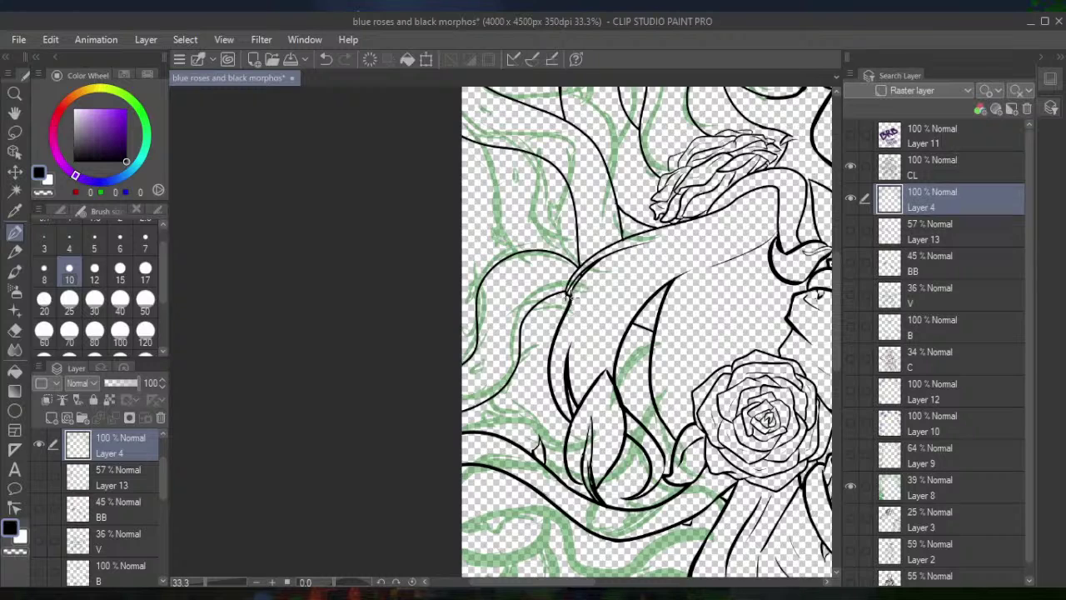
click(15, 330)
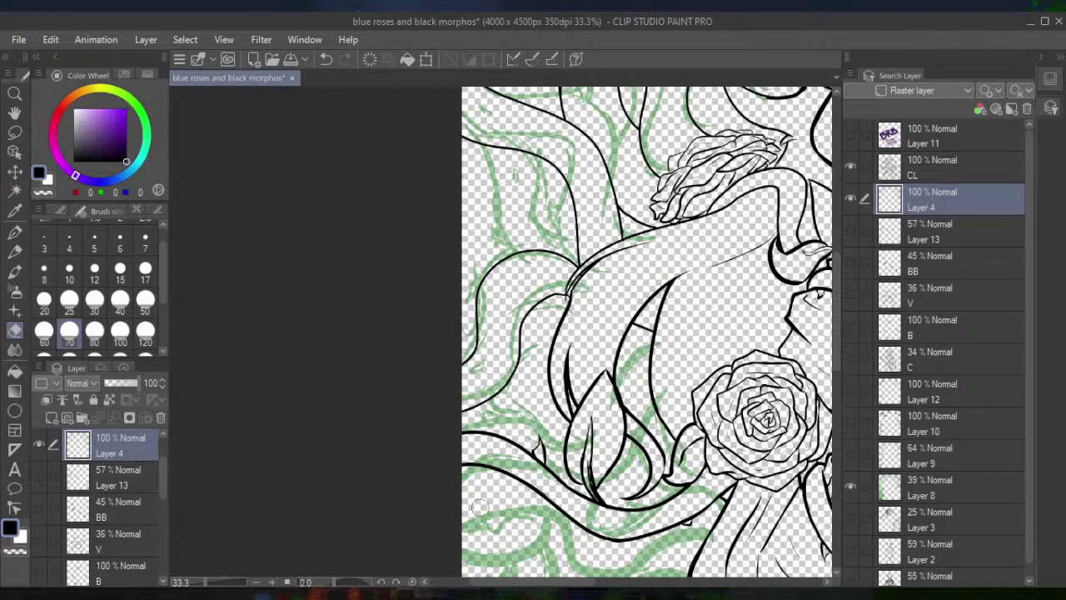
click(488, 593)
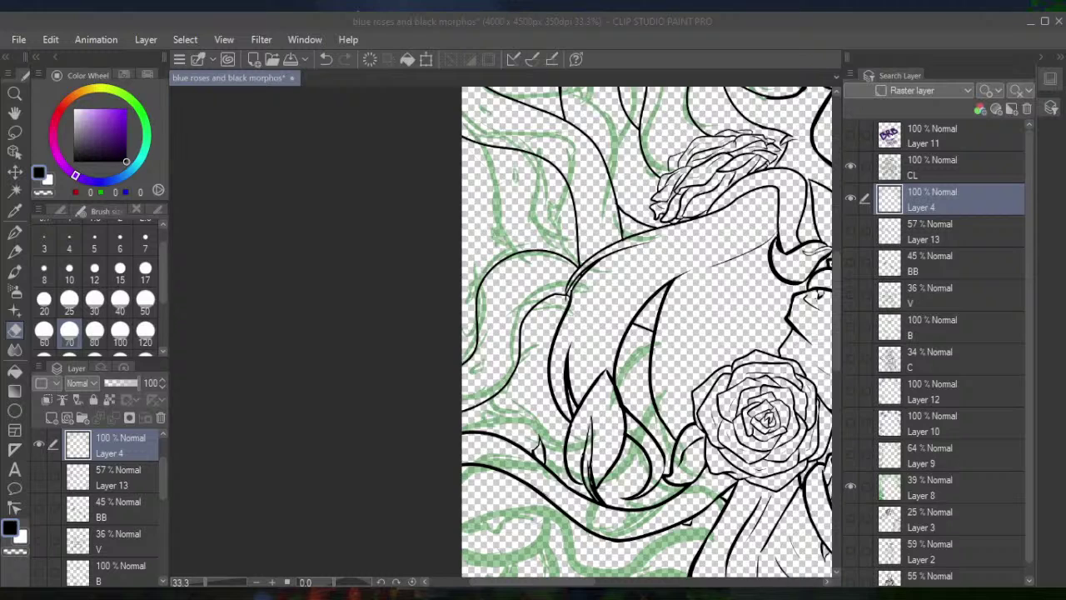
click(601, 490)
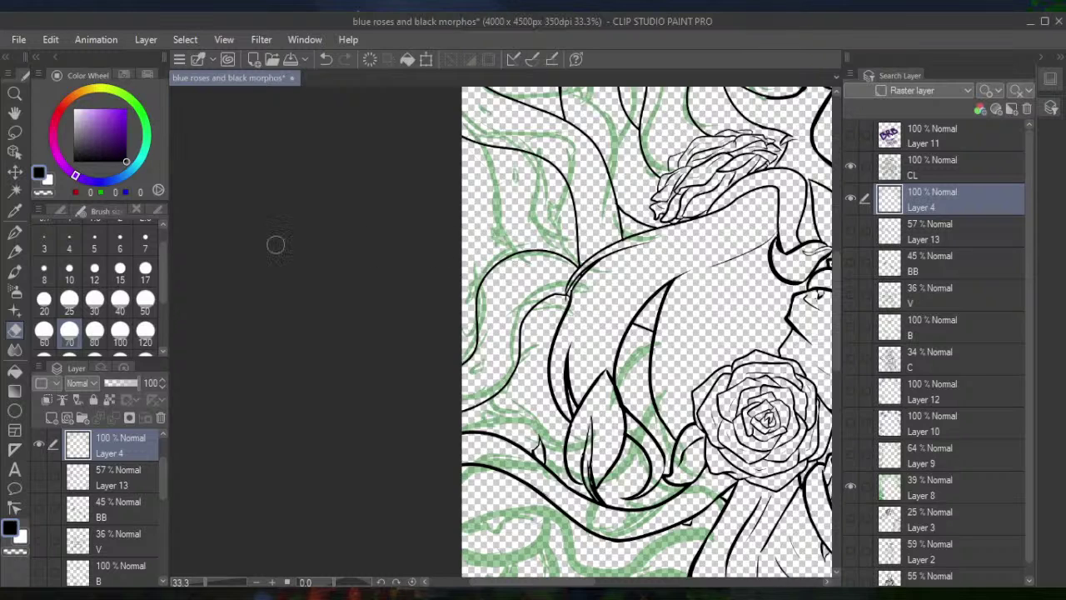
Ink both edges of the short vine dropping between the two vines left of the shoulder
key(p)
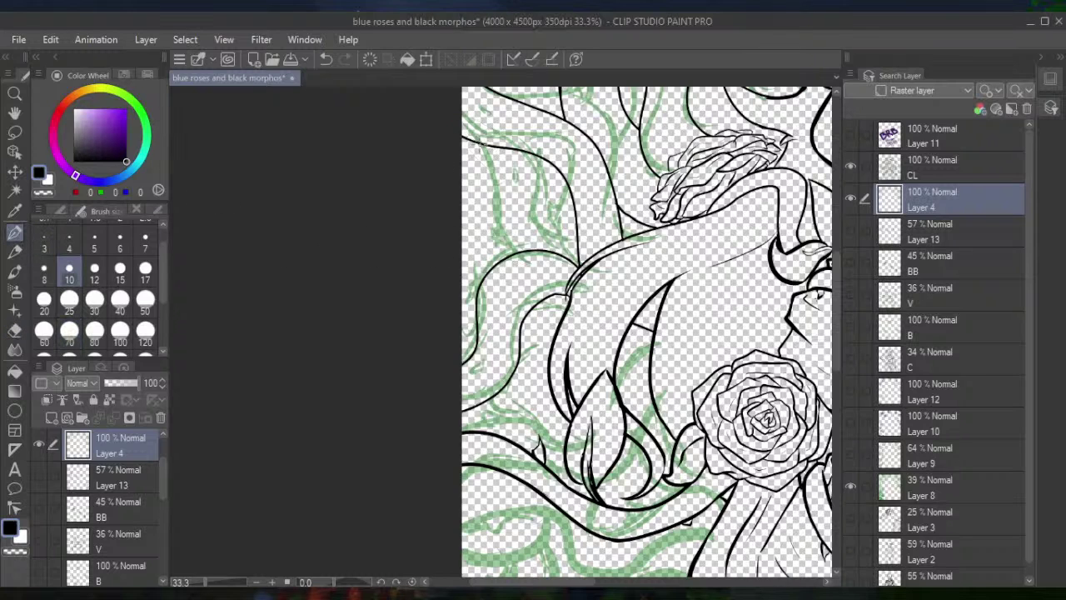
mouse_move(471, 138)
mouse_down()
mouse_move(496, 158)
mouse_move(505, 200)
mouse_move(498, 261)
mouse_up()
mouse_move(533, 151)
mouse_down()
mouse_move(551, 197)
mouse_move(554, 254)
mouse_up()
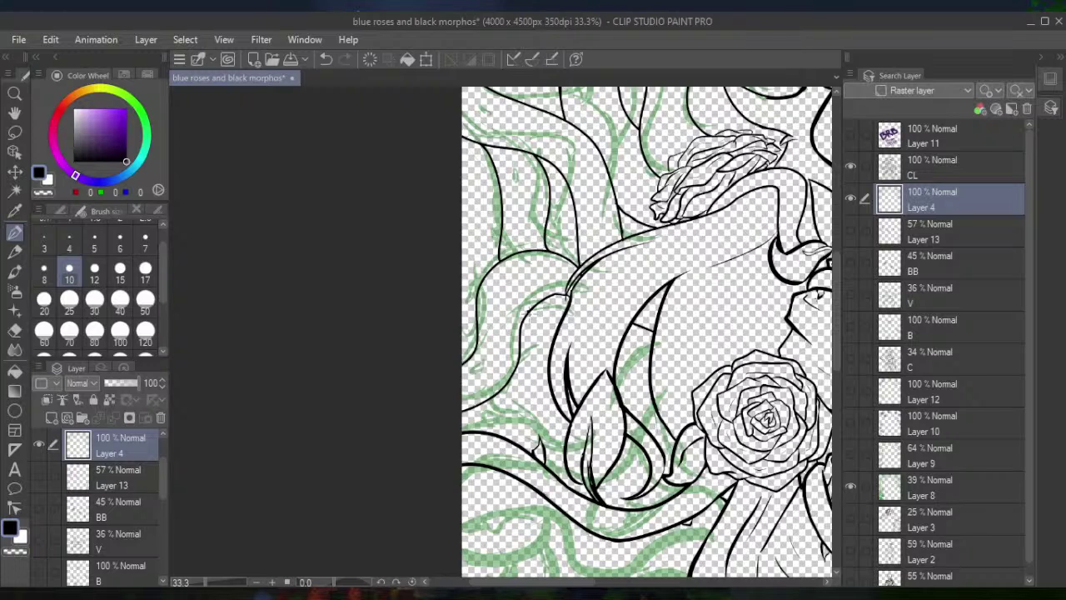
Ink the short vine edge joining the lower-left vine to the figure's outline and the short edge between the folds below the shoulder
drag(528, 312, 554, 336)
click(330, 60)
drag(528, 310, 556, 343)
drag(635, 356, 659, 341)
Trim the overshoot beside the fold, and ink the upper vine edges from the canvas's left edge to the bud and between the folds
mouse_move(622, 297)
mouse_down()
mouse_move(584, 176)
mouse_move(572, 171)
mouse_up()
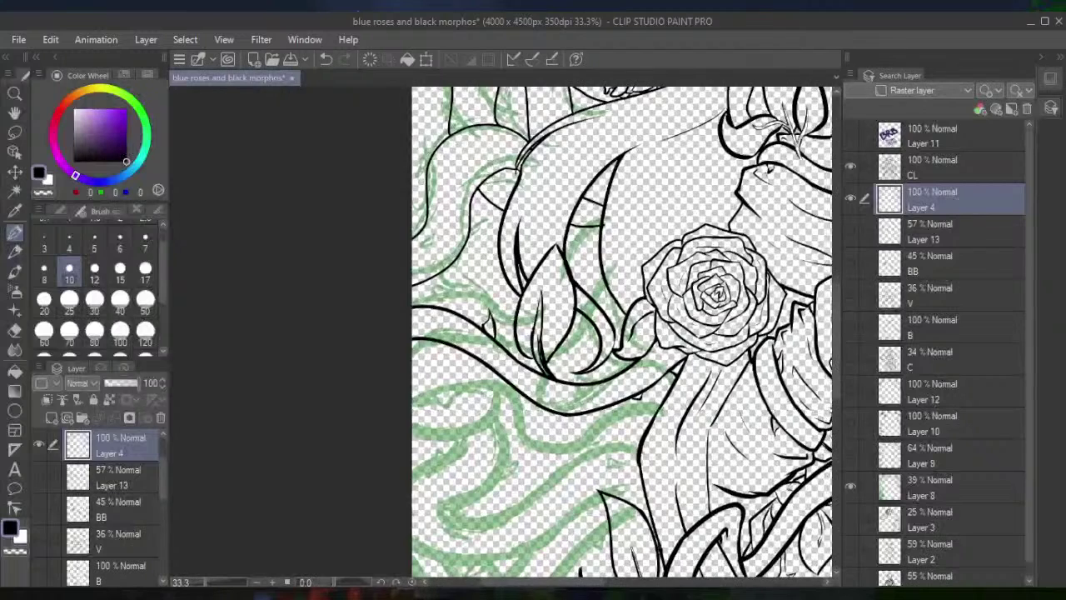
key(e)
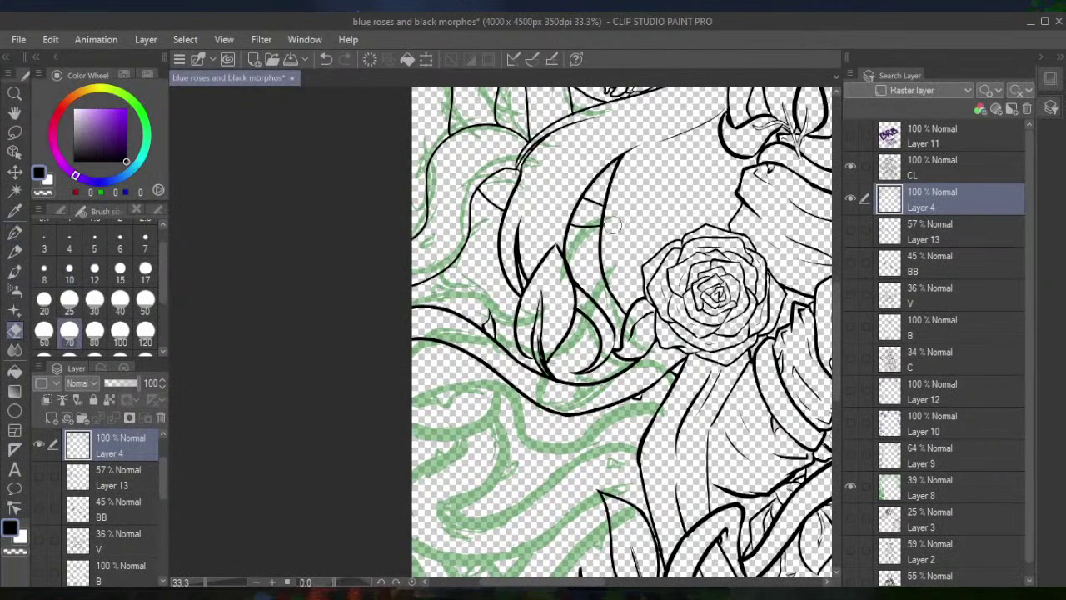
click(14, 232)
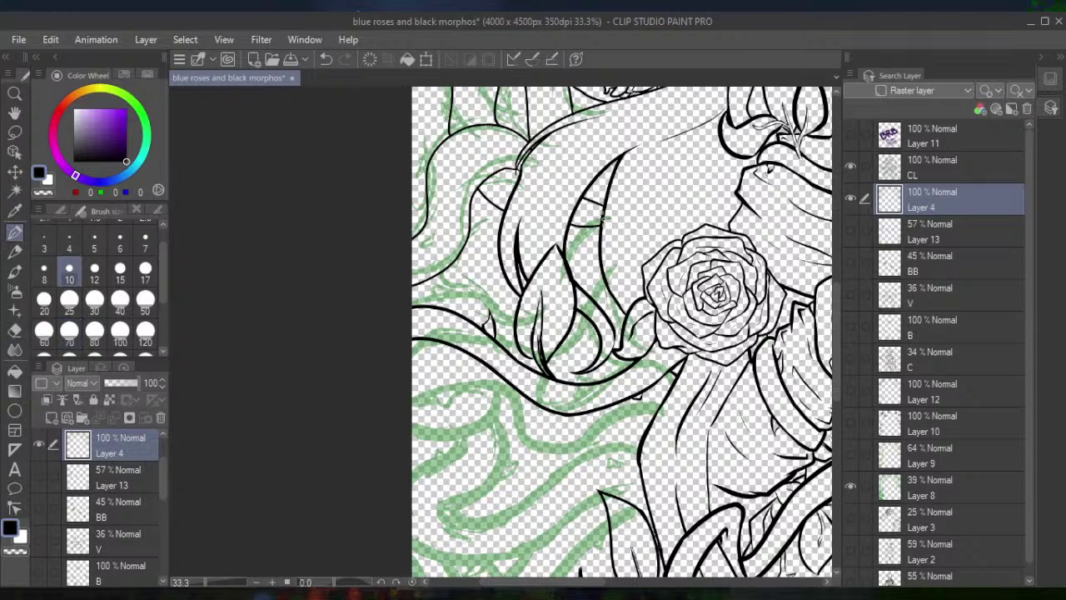
drag(598, 220, 566, 254)
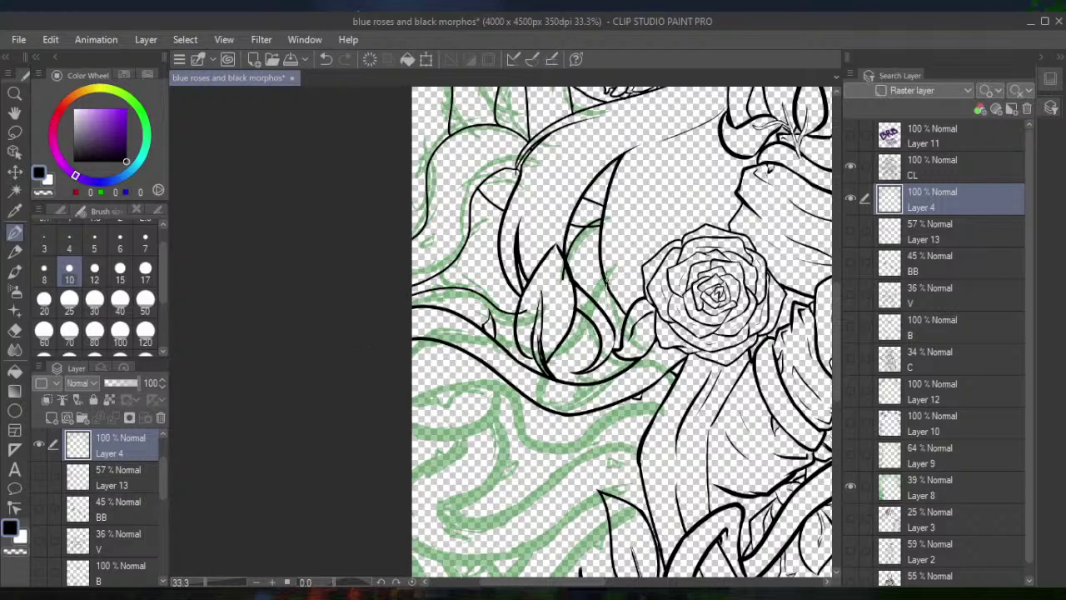
Ink the lower vine edge sweeping from the canvas's left edge behind the bud and up to the fold beside the rose
mouse_move(614, 268)
mouse_down()
mouse_move(558, 370)
mouse_move(412, 353)
mouse_move(590, 324)
mouse_move(613, 271)
mouse_up()
key(ctrl+z)
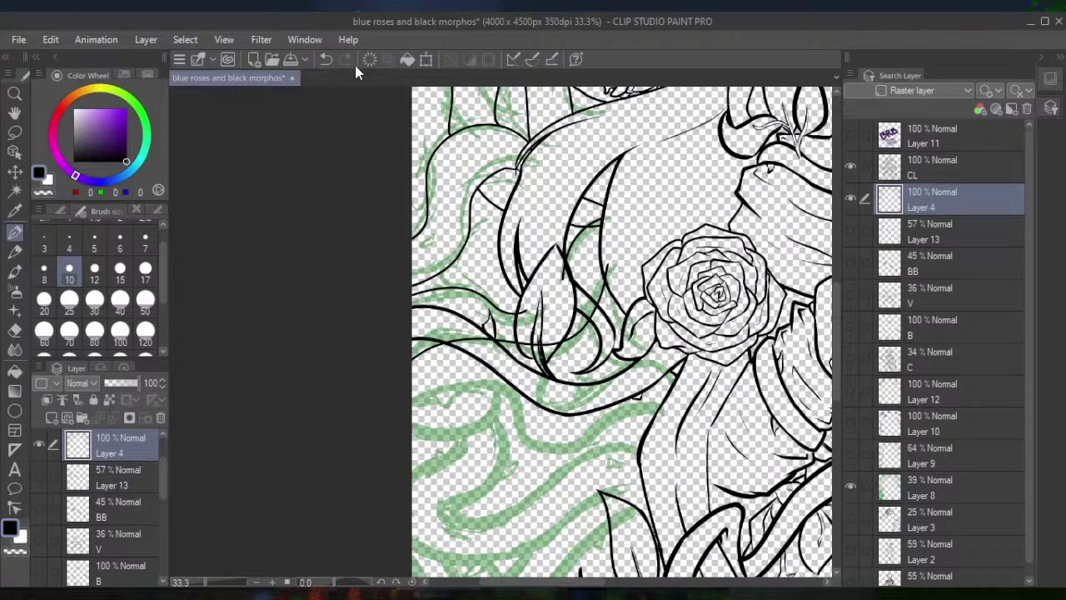
key(ctrl+z)
mouse_move(408, 352)
mouse_down()
mouse_move(592, 313)
mouse_move(624, 242)
mouse_up()
click(330, 62)
mouse_move(411, 354)
mouse_down()
mouse_move(563, 339)
mouse_move(615, 247)
mouse_up()
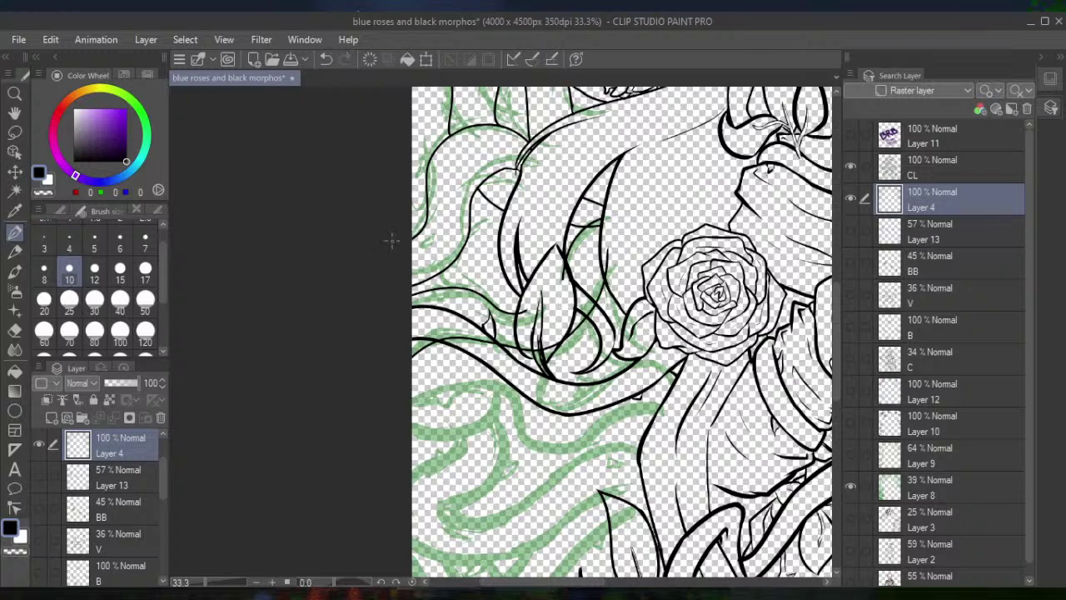
Erase the parts of the new vine edges that cross the bud, its leaves and the thick vine, using eraser size 70
click(14, 329)
click(69, 331)
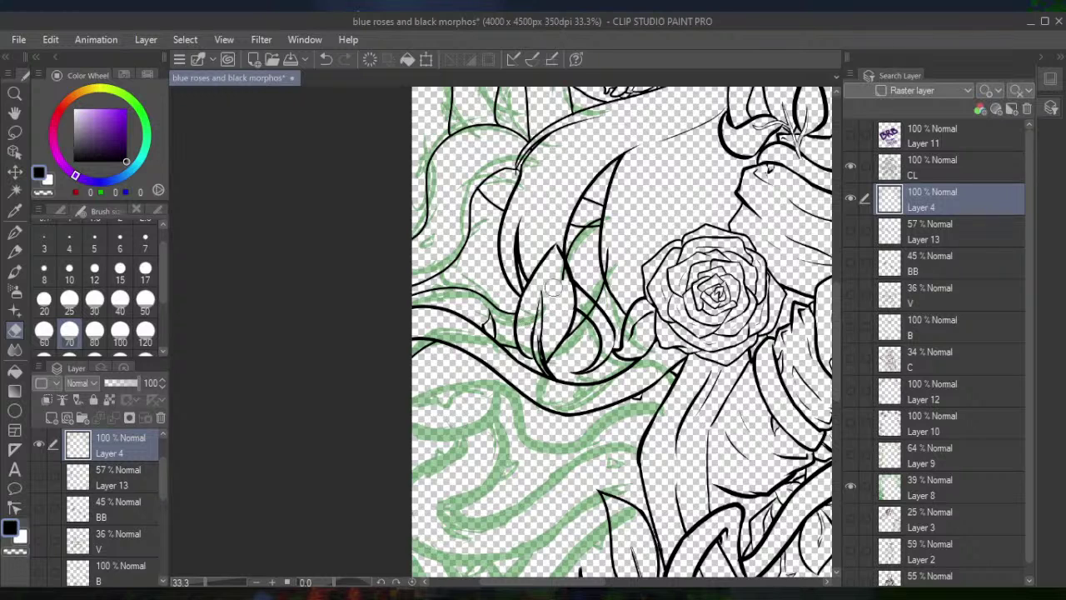
mouse_move(553, 288)
mouse_down()
mouse_move(561, 273)
mouse_move(561, 287)
mouse_up()
Ink the upper and lower edges of the winding vine between the canvas's left edge and the bodice, and erase the overshoots inside the bodice
key(p)
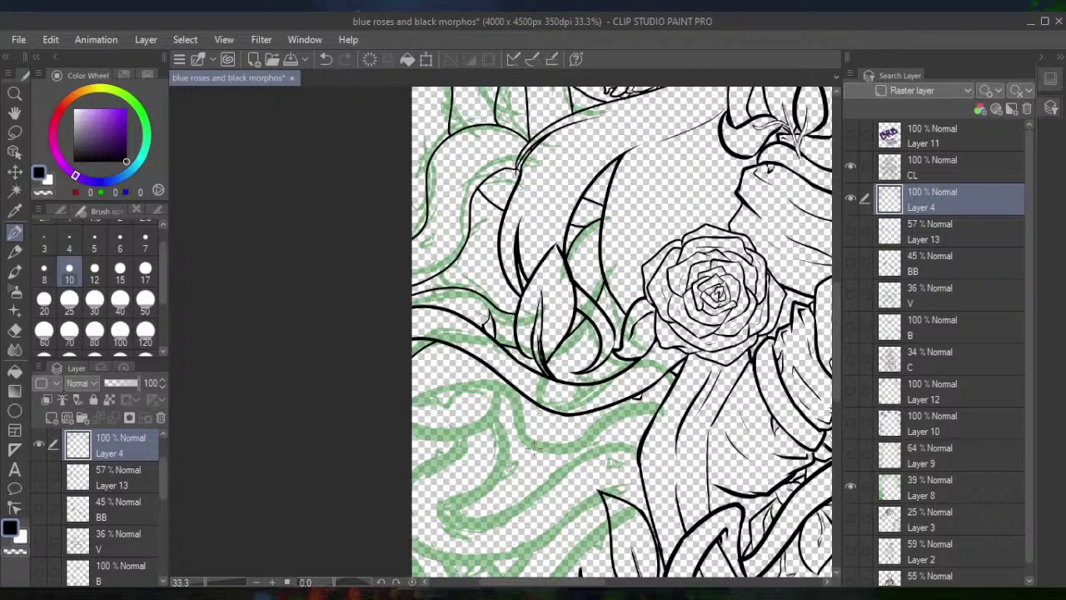
mouse_move(536, 448)
mouse_down()
mouse_move(408, 349)
mouse_move(410, 337)
mouse_up()
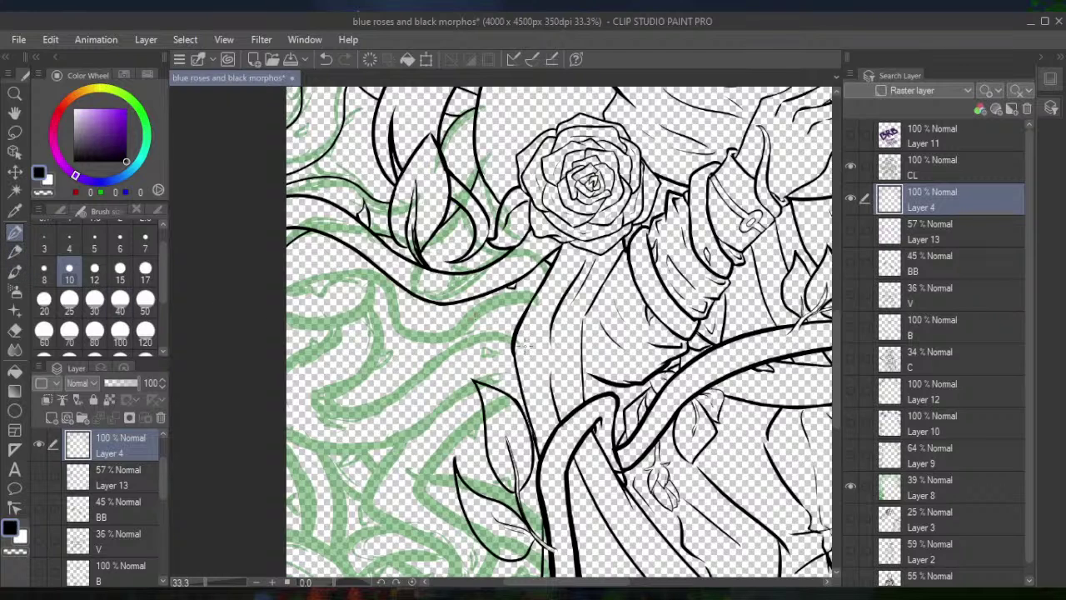
mouse_move(530, 346)
mouse_down()
mouse_move(476, 326)
mouse_move(379, 393)
mouse_move(341, 376)
mouse_move(371, 343)
mouse_move(343, 280)
mouse_move(285, 275)
mouse_up()
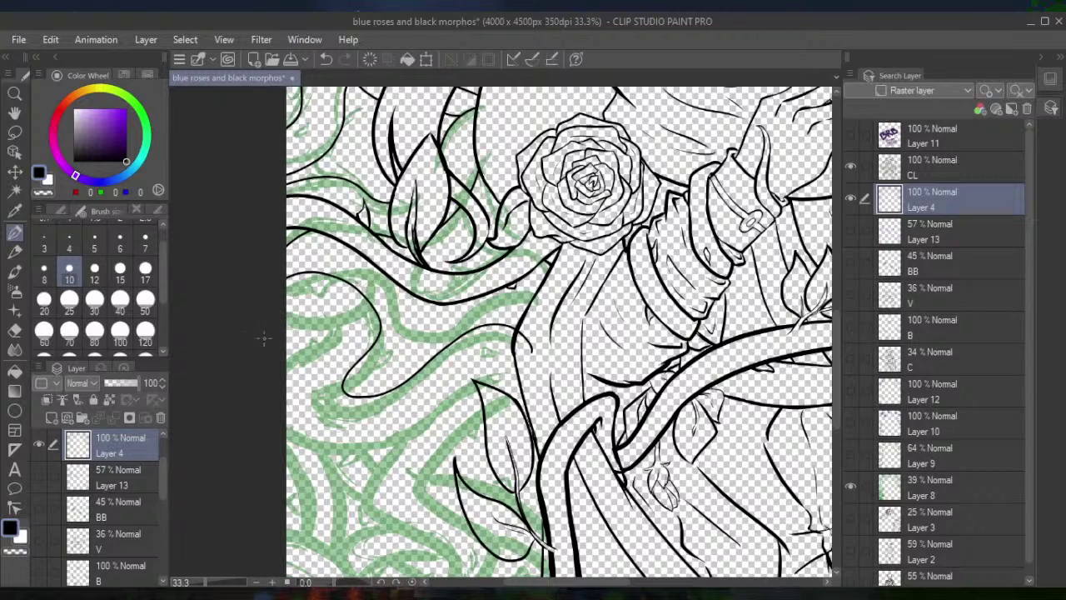
mouse_move(263, 337)
mouse_down()
mouse_move(337, 326)
mouse_move(285, 385)
mouse_move(330, 439)
mouse_move(545, 392)
mouse_up()
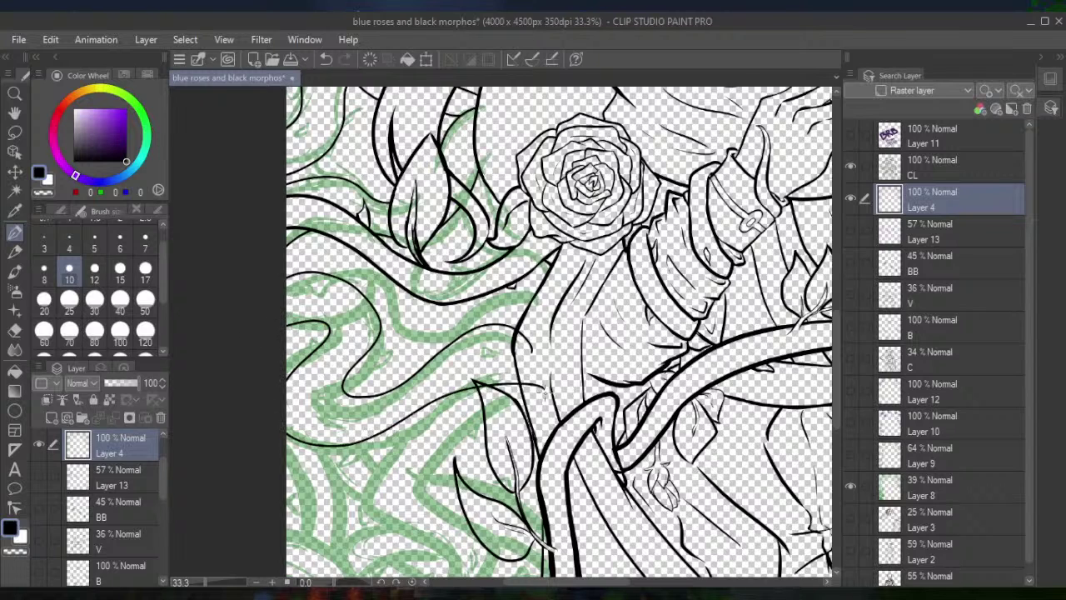
click(326, 59)
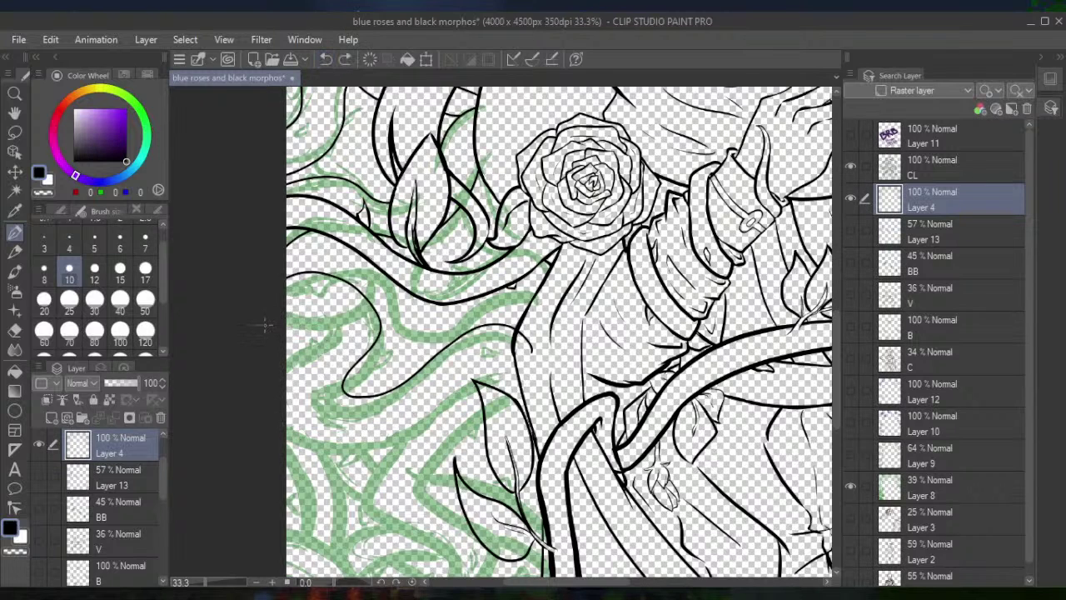
mouse_move(265, 326)
mouse_down()
mouse_move(366, 446)
mouse_move(588, 371)
mouse_up()
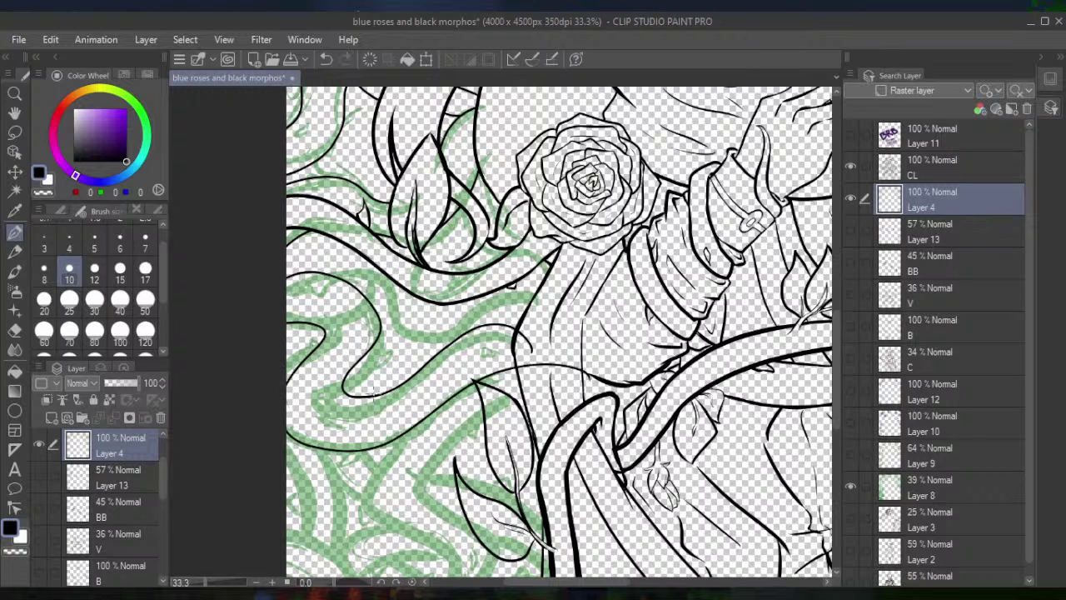
click(14, 329)
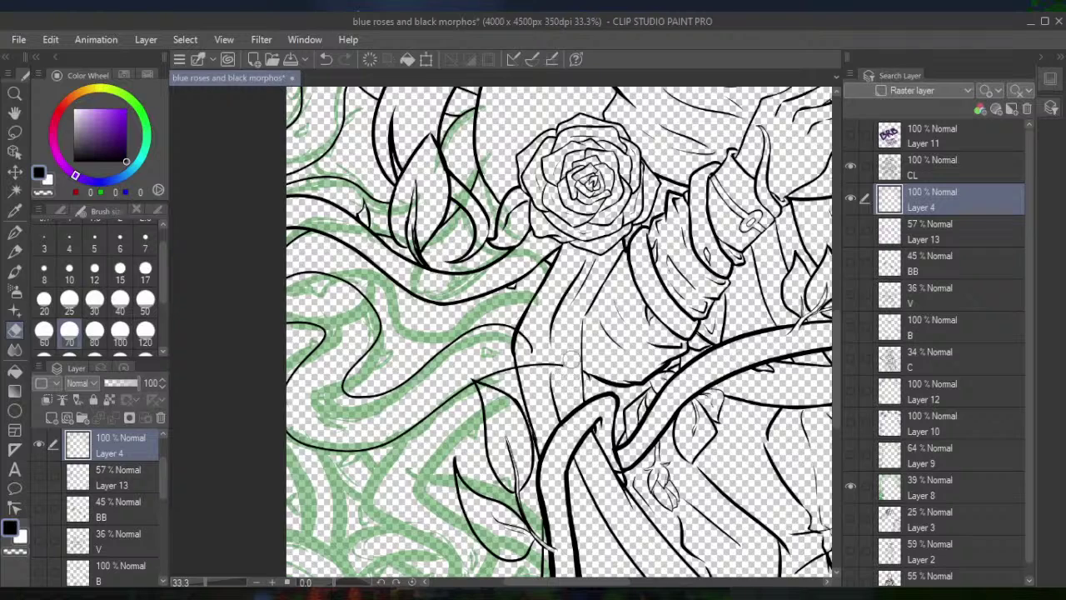
mouse_move(570, 360)
mouse_down()
mouse_move(587, 350)
mouse_move(543, 339)
mouse_up()
Ink the edge of the descending vine from beside the leaves down to the canvas's bottom edge, using pen size 10
scroll(571, 341, down, 3)
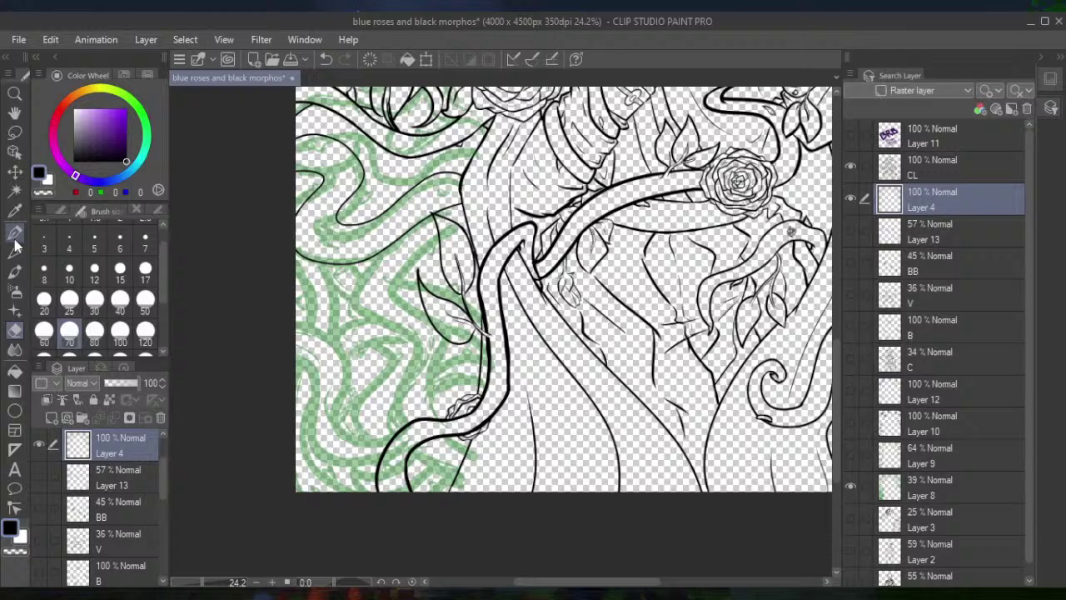
click(14, 235)
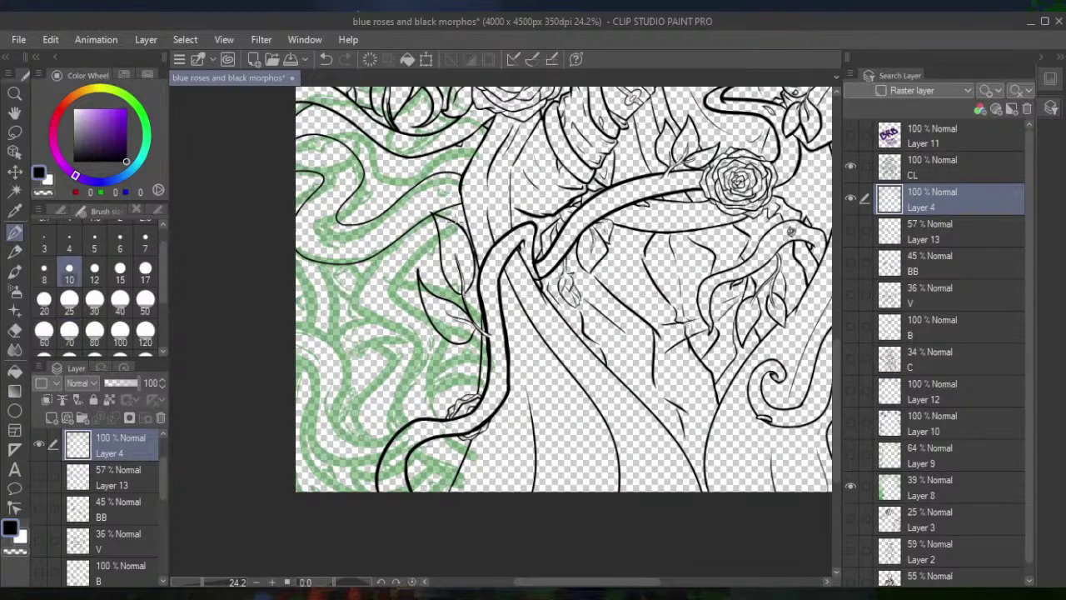
mouse_move(454, 218)
mouse_down()
mouse_move(403, 268)
mouse_move(410, 314)
mouse_move(450, 385)
mouse_move(405, 490)
mouse_up()
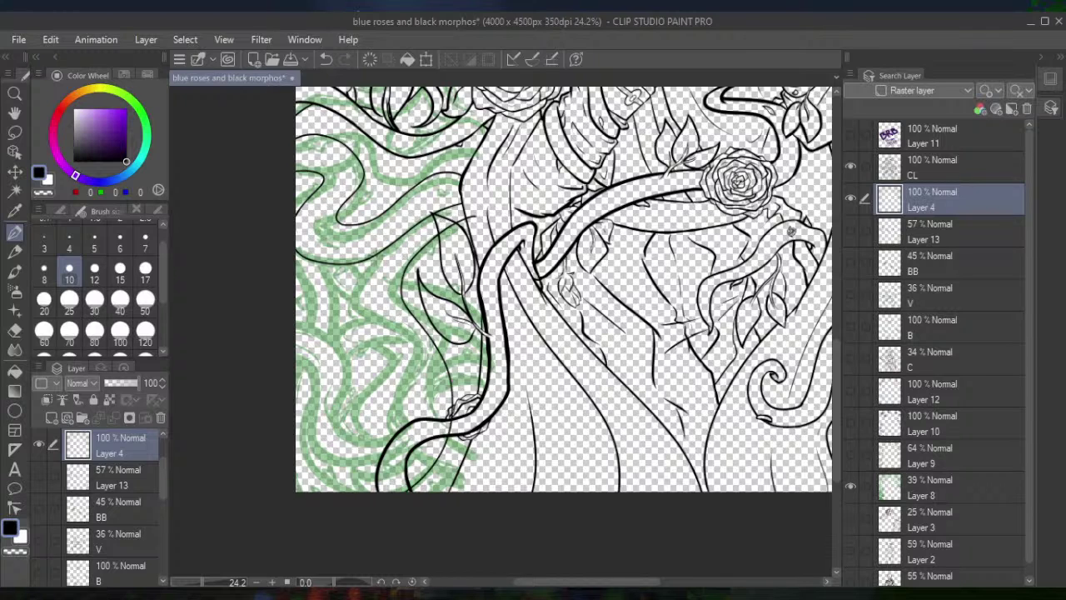
Ink the opposite edge of the descending vine in one curve from the winding vine to the canvas's bottom edge, redoing it until smooth
mouse_move(373, 248)
mouse_down()
mouse_move(357, 285)
mouse_move(372, 331)
mouse_move(406, 368)
mouse_move(298, 485)
mouse_up()
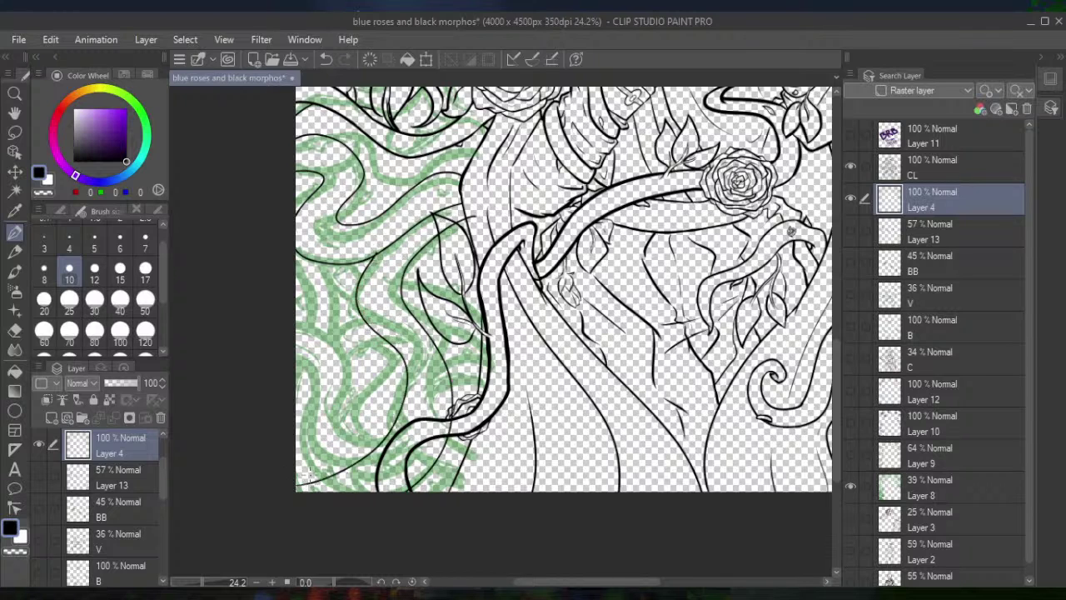
click(326, 59)
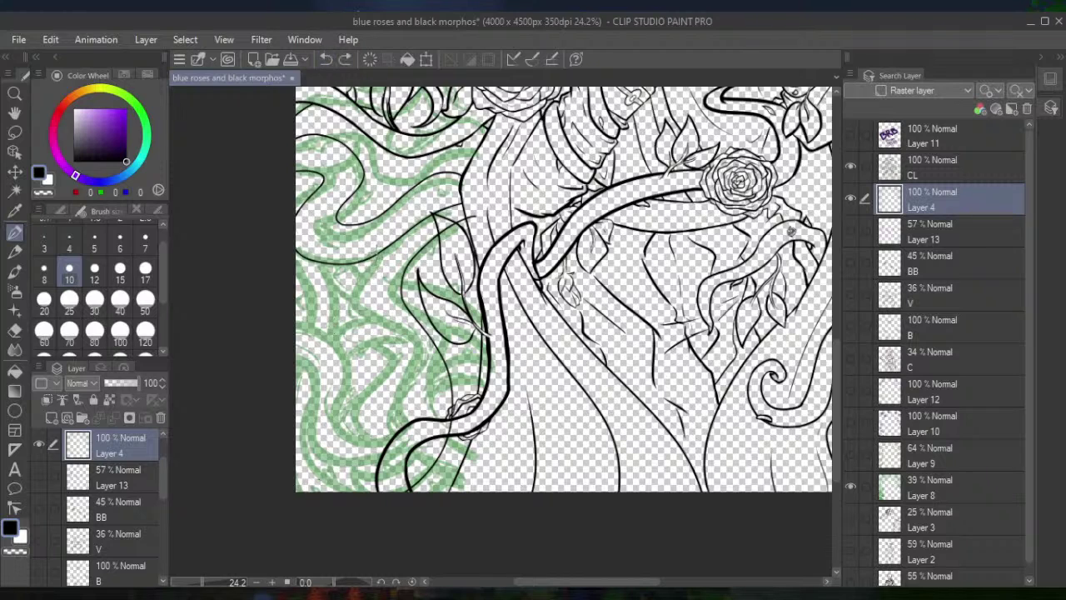
mouse_move(379, 241)
mouse_down()
mouse_move(359, 290)
mouse_move(406, 398)
mouse_move(286, 482)
mouse_up()
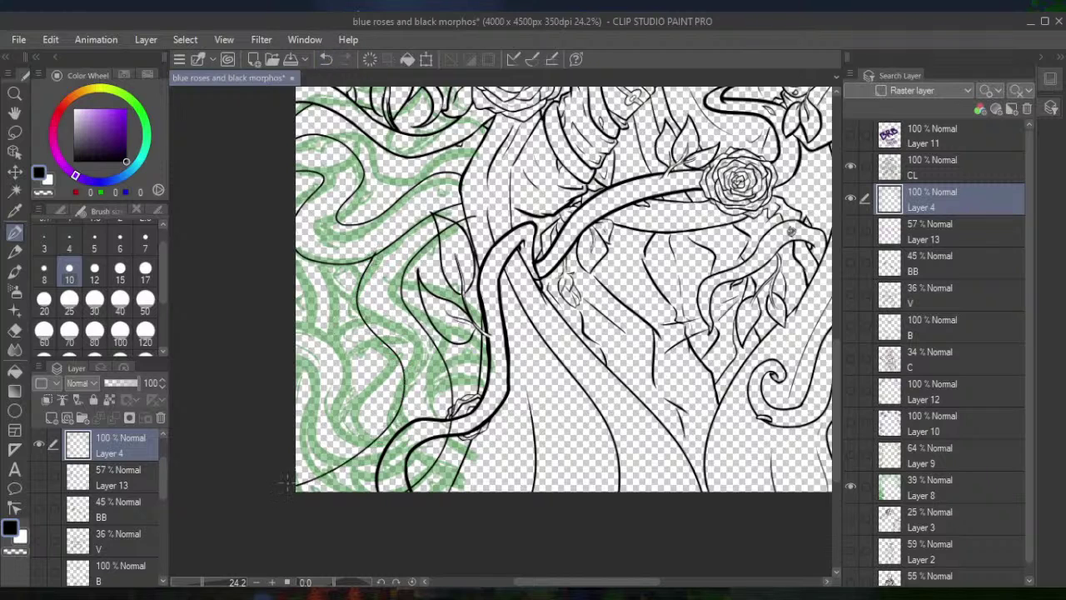
click(326, 59)
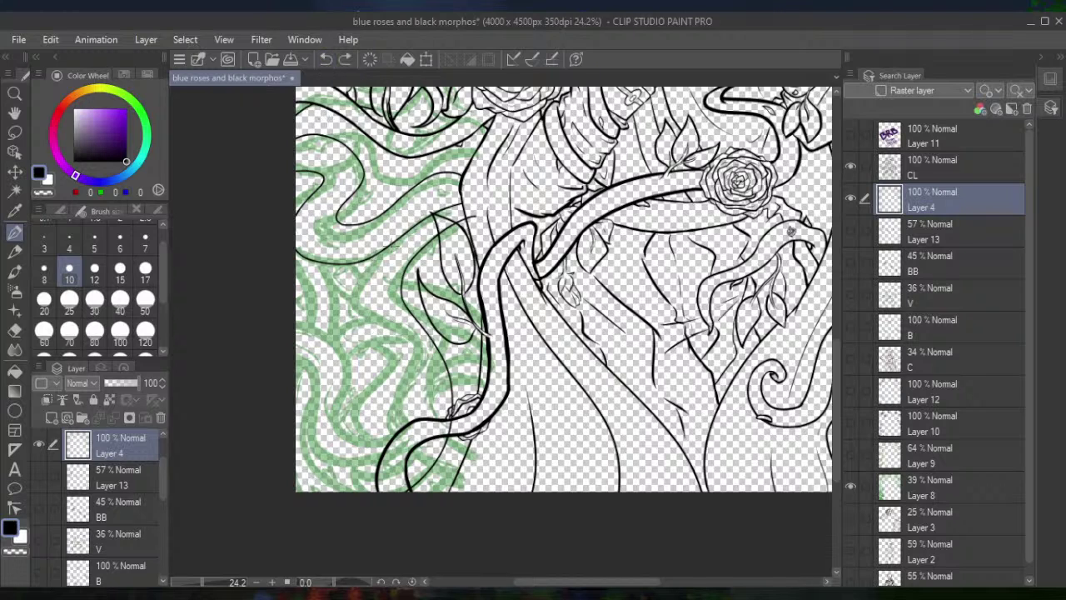
mouse_move(378, 252)
mouse_down()
mouse_move(364, 290)
mouse_move(371, 326)
mouse_up()
click(326, 60)
mouse_move(374, 250)
mouse_down()
mouse_move(361, 290)
mouse_move(367, 320)
mouse_move(402, 362)
mouse_move(399, 398)
mouse_move(386, 435)
mouse_move(321, 493)
mouse_up()
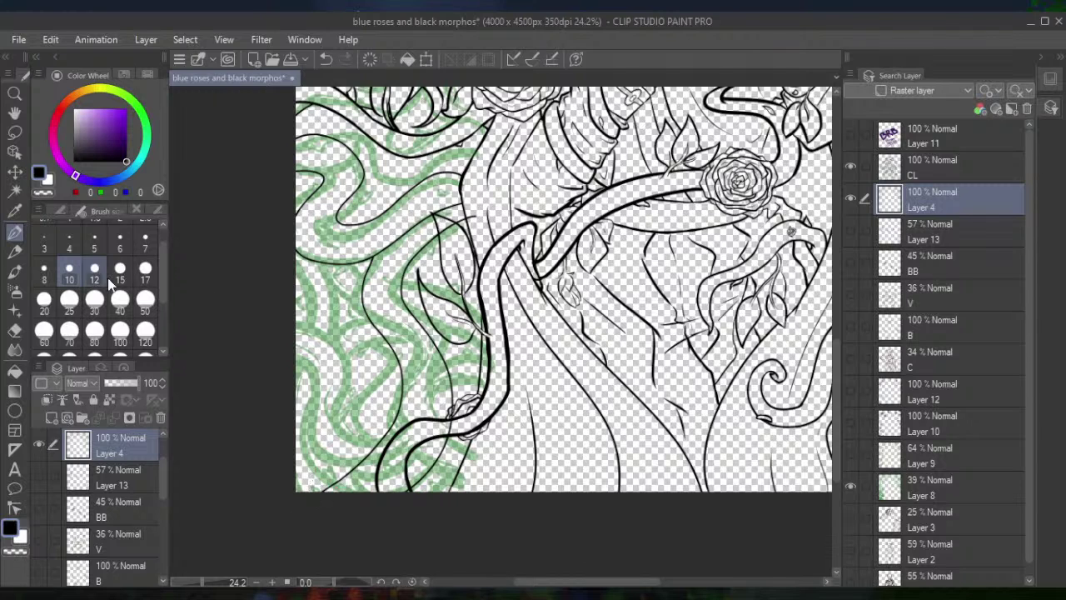
Erase the overshoot at the top of the new vine edge and the parts crossing the small bud and thick vine, using eraser size 70
click(14, 330)
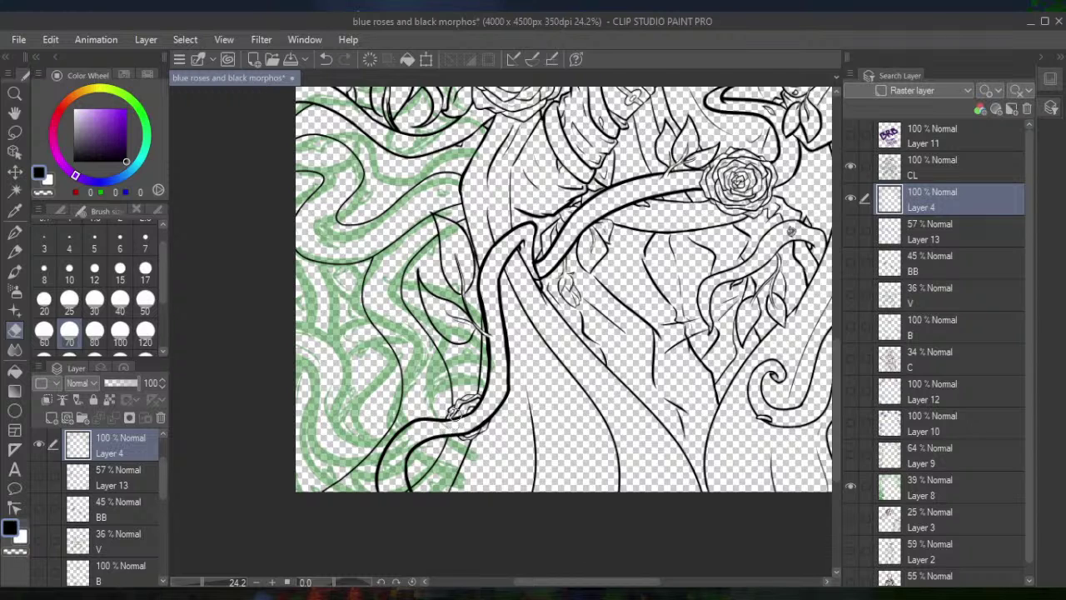
click(14, 232)
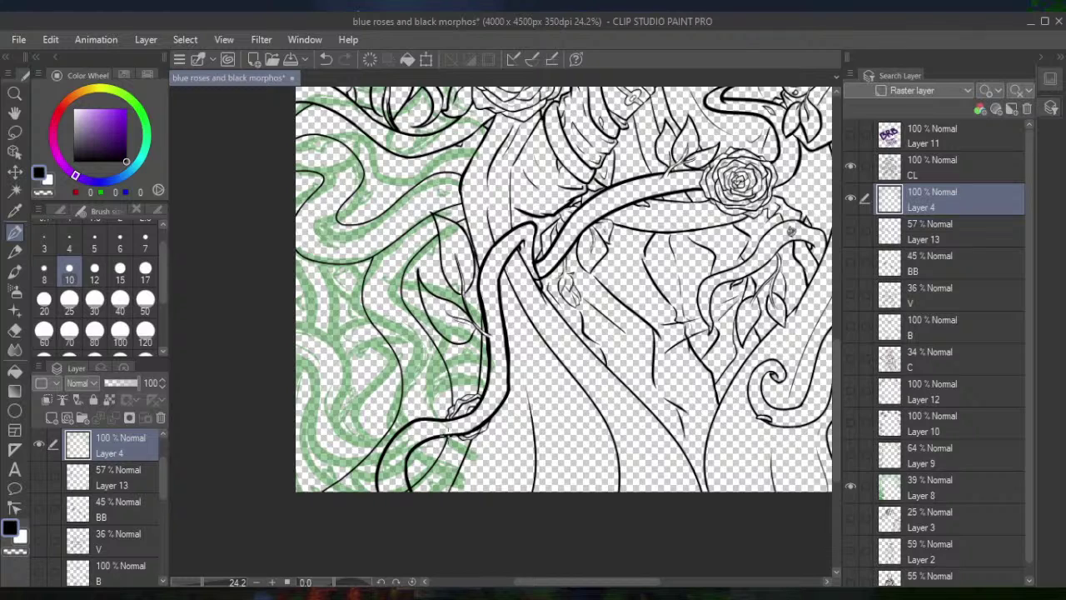
click(17, 329)
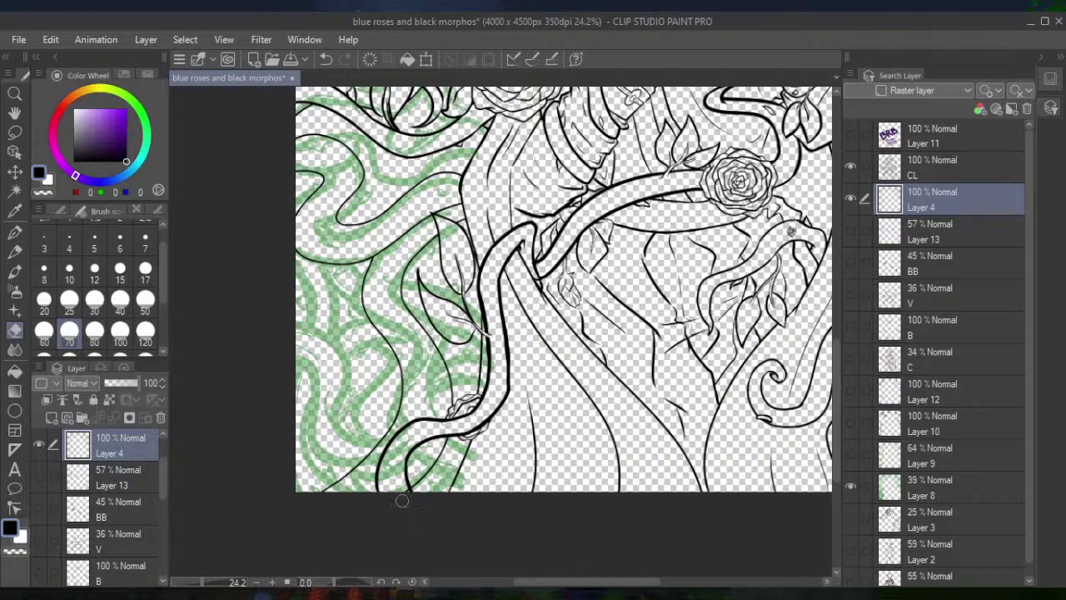
Ink the vine edge across the leaves and both edges of the vine curving from the canvas's left edge to the descending vine
click(15, 231)
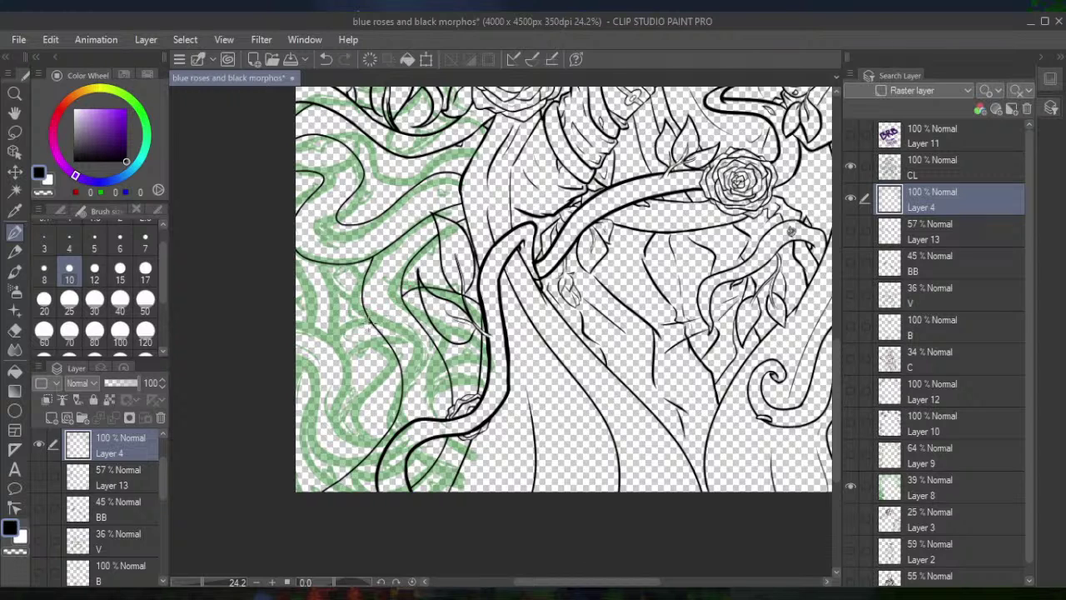
mouse_move(369, 323)
mouse_down()
mouse_move(323, 321)
mouse_move(289, 280)
mouse_up()
mouse_move(295, 338)
mouse_down()
mouse_move(325, 364)
mouse_move(385, 348)
mouse_up()
click(326, 59)
drag(294, 348, 377, 340)
click(329, 58)
mouse_move(294, 348)
mouse_down()
mouse_move(333, 359)
mouse_move(398, 343)
mouse_up()
click(326, 58)
mouse_move(288, 334)
mouse_down()
mouse_move(310, 356)
mouse_move(352, 368)
mouse_move(456, 333)
mouse_move(492, 345)
mouse_up()
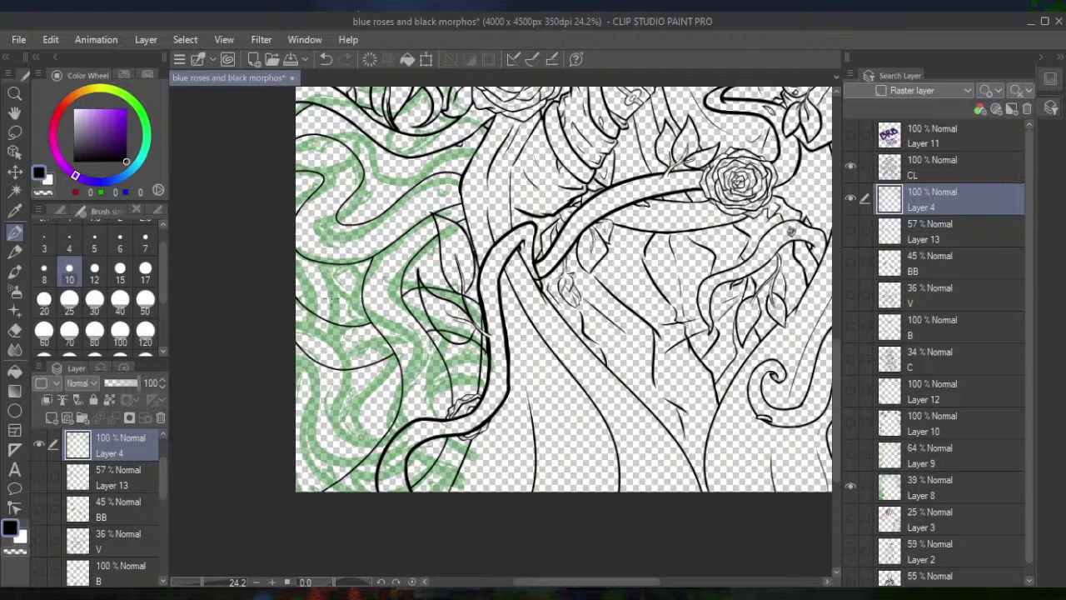
Ink the remaining vine edges in the lower-left corner area and beside the thick vine, and trim their overshoots with the eraser
mouse_move(291, 354)
mouse_down()
mouse_move(325, 455)
mouse_move(351, 488)
mouse_move(360, 465)
mouse_up()
drag(434, 467, 486, 438)
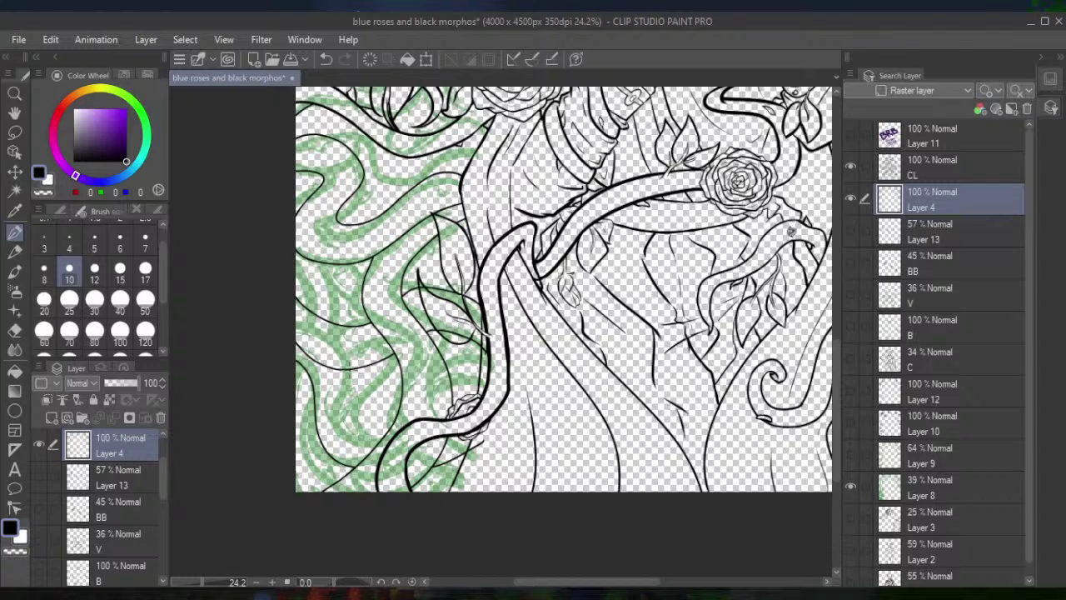
mouse_move(345, 362)
mouse_down()
mouse_move(357, 414)
mouse_move(394, 426)
mouse_up()
drag(457, 395, 488, 370)
click(15, 329)
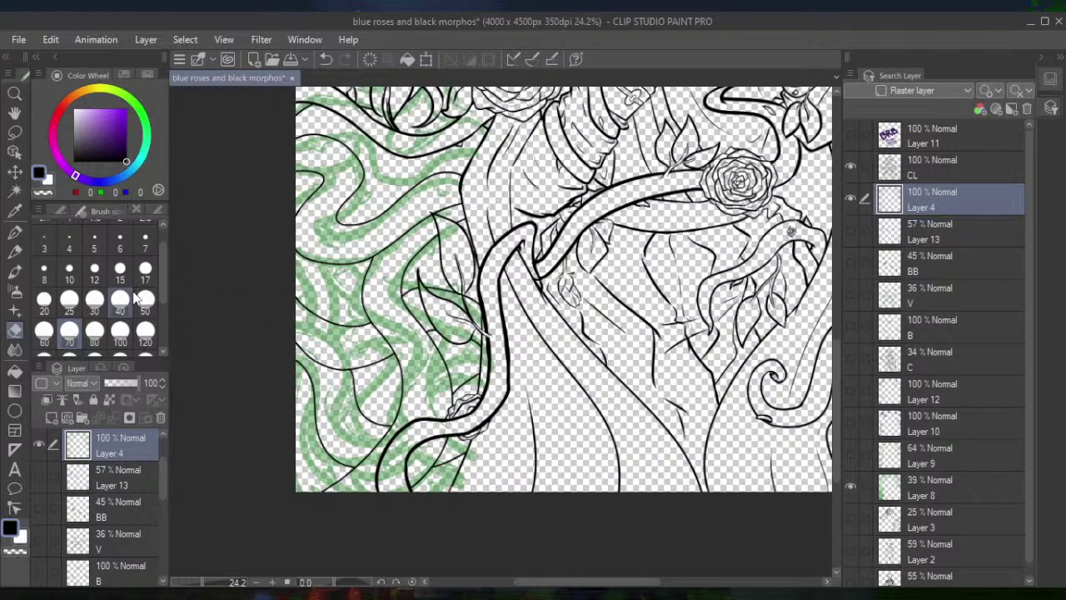
key(p)
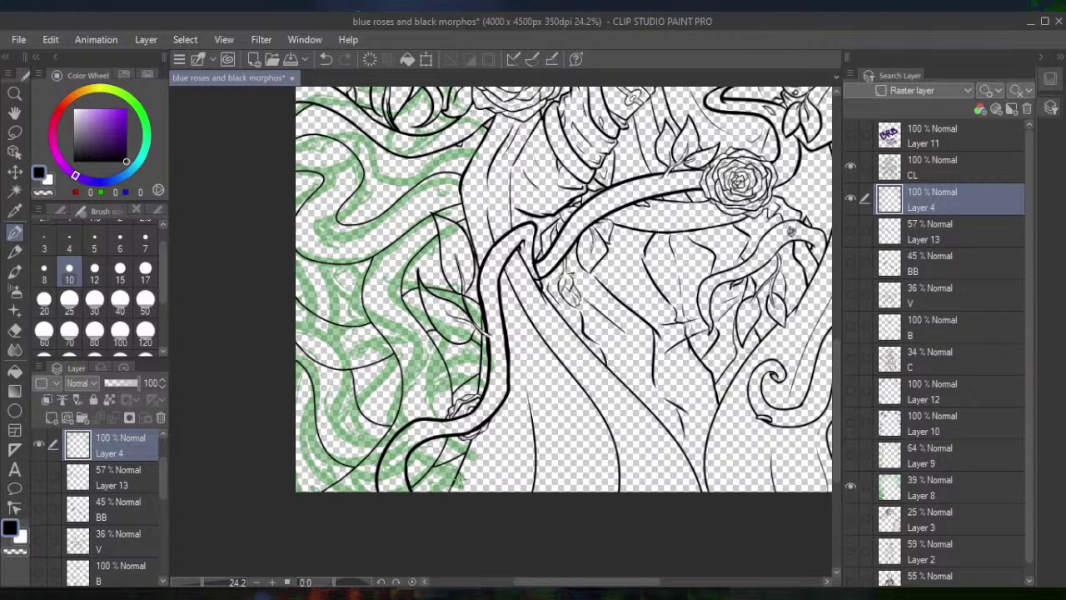
Ink the short vine edges inside the thick vine's lower bend, between the lower winding vines and beside the leaves, undoing unwanted strokes
drag(463, 483, 444, 465)
mouse_move(319, 433)
mouse_down()
mouse_move(300, 425)
mouse_move(310, 389)
mouse_move(401, 372)
mouse_move(395, 379)
mouse_up()
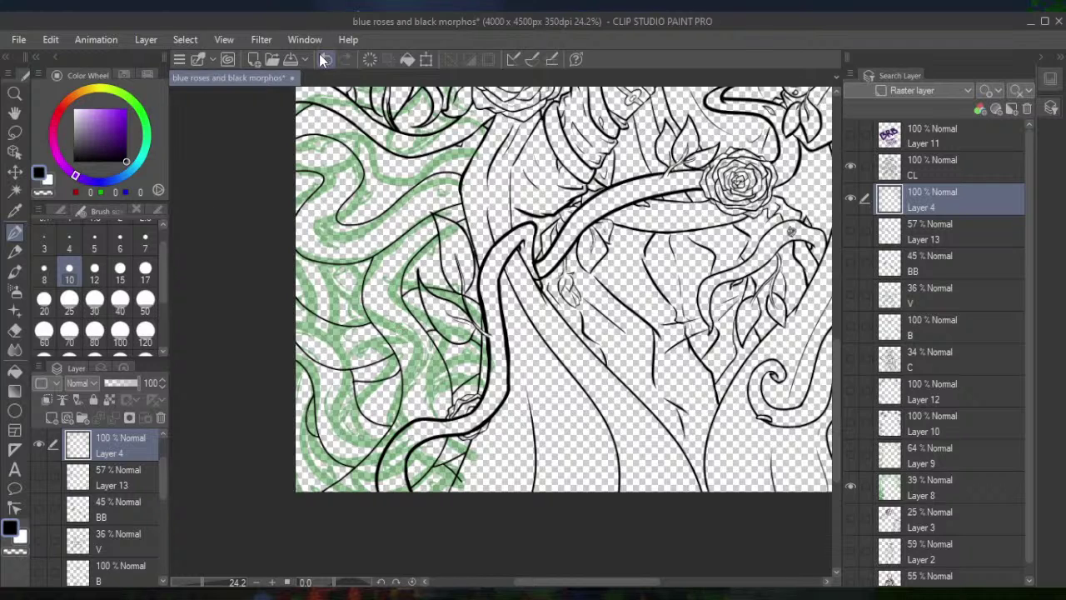
key(ctrl+z)
mouse_move(355, 380)
mouse_down()
mouse_move(397, 378)
mouse_move(453, 331)
mouse_up()
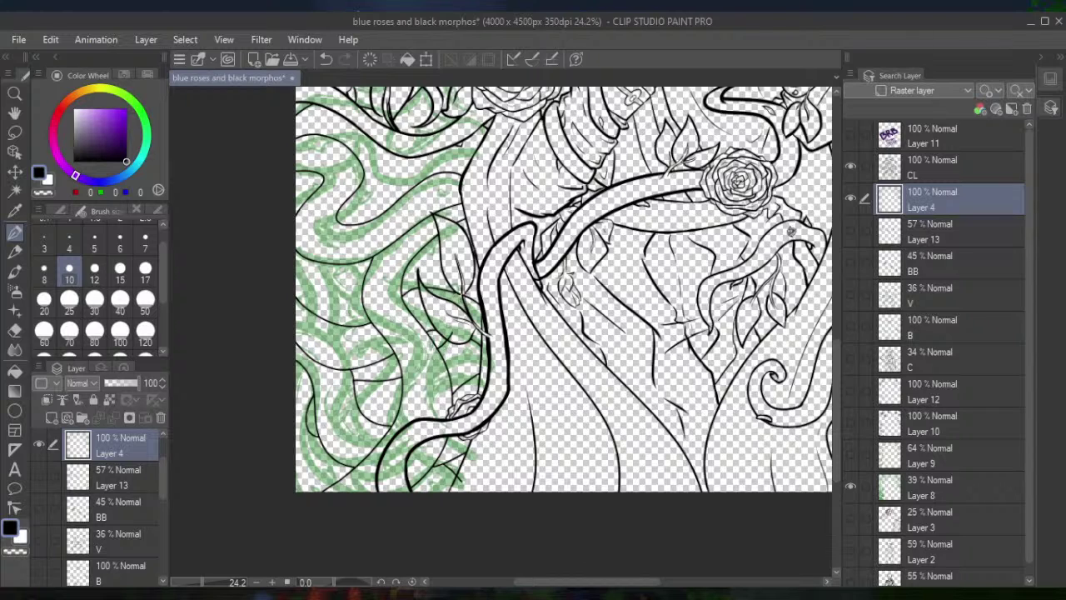
click(327, 60)
key(ctrl+z)
key(ctrl+y)
key(ctrl+y)
key(ctrl+y)
drag(449, 288, 413, 244)
click(325, 62)
Ink the short vine edge at the canvas's left border, and try several strokes for the edge across the bottom-left corner
drag(289, 183, 313, 209)
drag(327, 491, 296, 448)
key(ctrl+z)
drag(324, 492, 293, 473)
click(325, 59)
mouse_move(295, 472)
mouse_down()
mouse_move(309, 487)
mouse_move(319, 482)
mouse_up()
click(326, 59)
drag(292, 477, 322, 492)
click(326, 59)
Ink the short edges in the gap beside the descending vine and the edge from the canvas's left border to it, trimming any overshoot
drag(355, 322, 368, 319)
click(326, 60)
drag(337, 324, 370, 320)
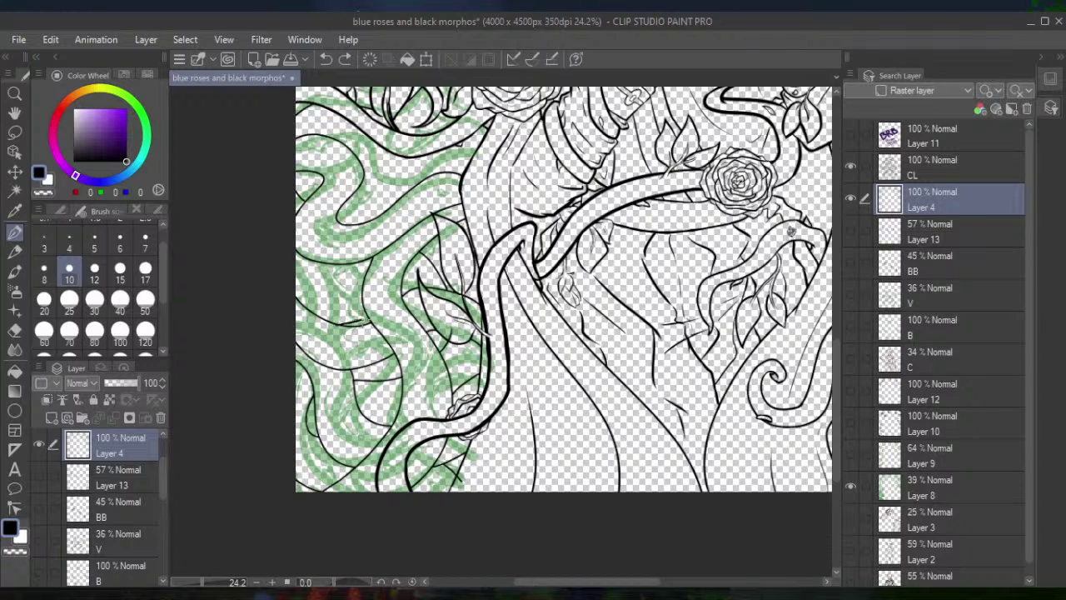
click(326, 59)
drag(348, 326, 372, 313)
drag(365, 275, 369, 265)
click(326, 59)
mouse_move(293, 260)
mouse_down()
mouse_move(322, 279)
mouse_move(365, 280)
mouse_move(363, 292)
mouse_up()
click(14, 330)
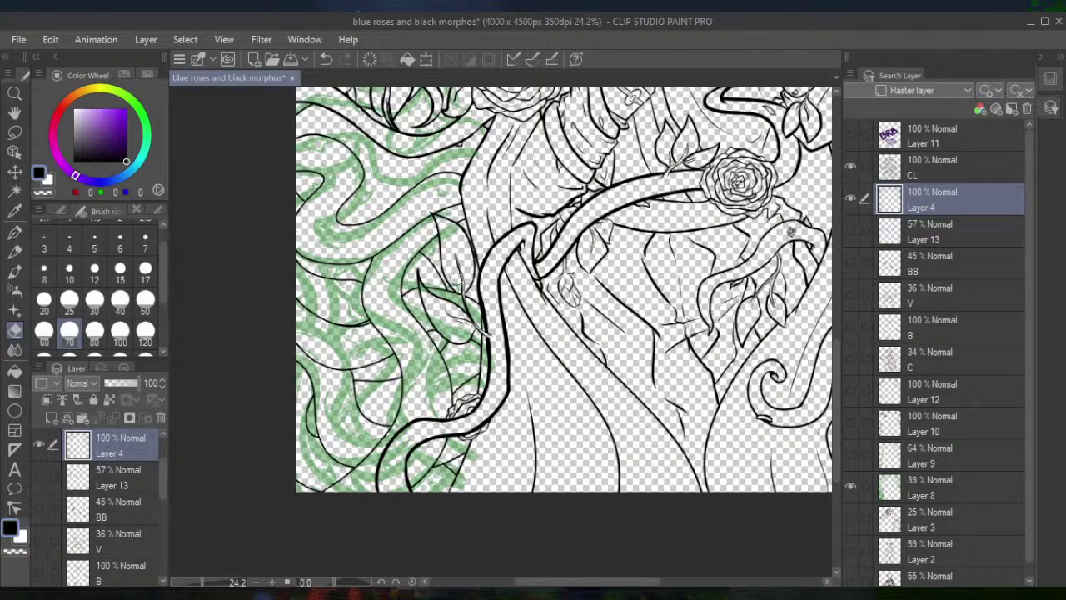
click(16, 230)
drag(430, 263, 382, 491)
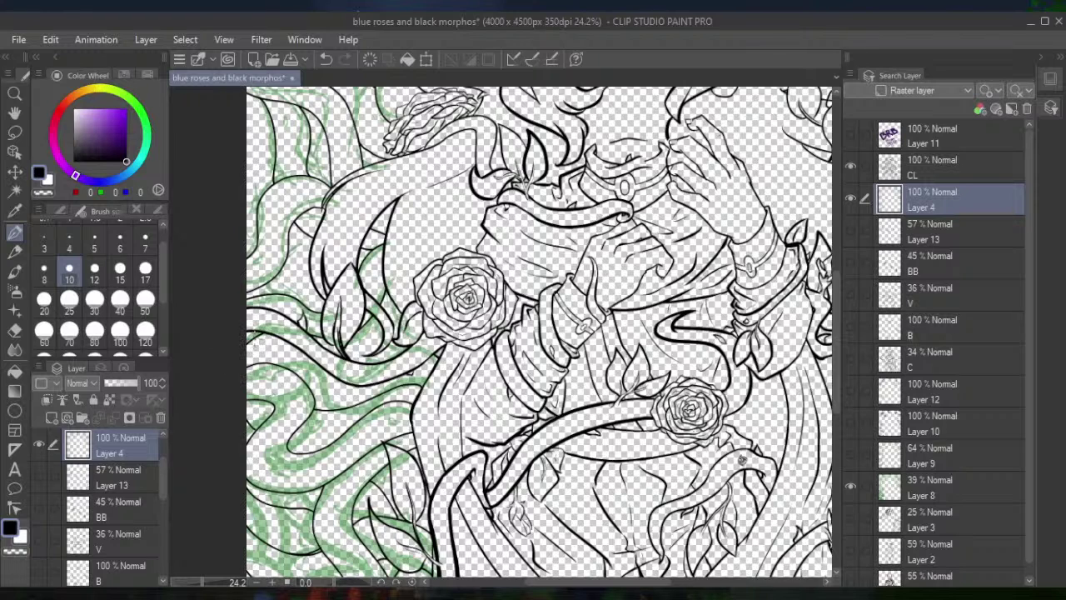
mouse_move(249, 343)
mouse_down()
mouse_move(291, 344)
mouse_move(309, 358)
mouse_up()
click(326, 59)
Hide the green vine sketch on Layer 8 and show the leaf sketch on Layer 9
scroll(503, 324, down, 5)
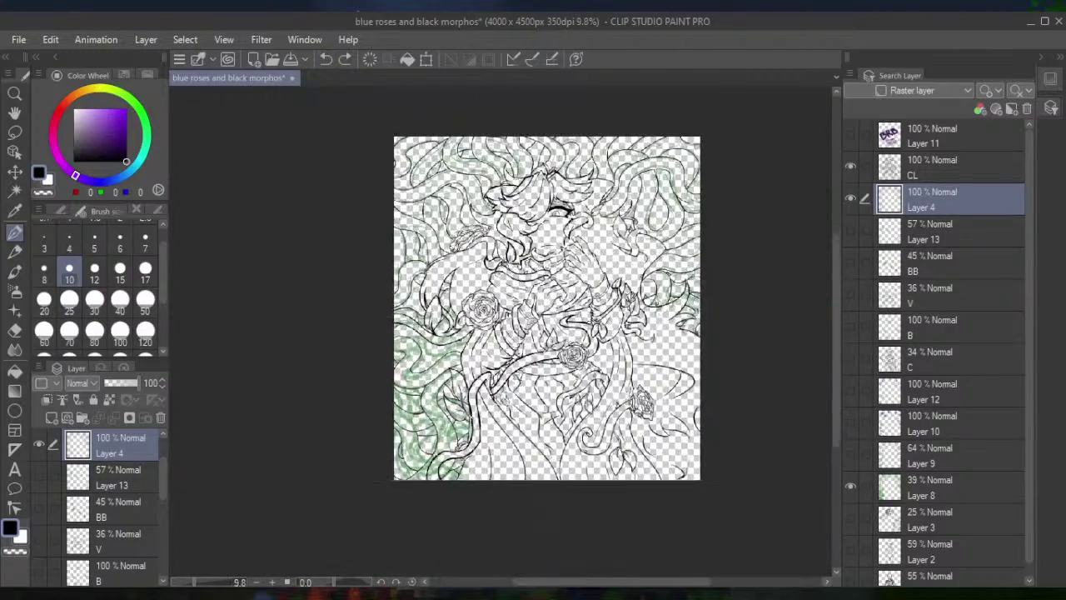
scroll(653, 271, up, 1)
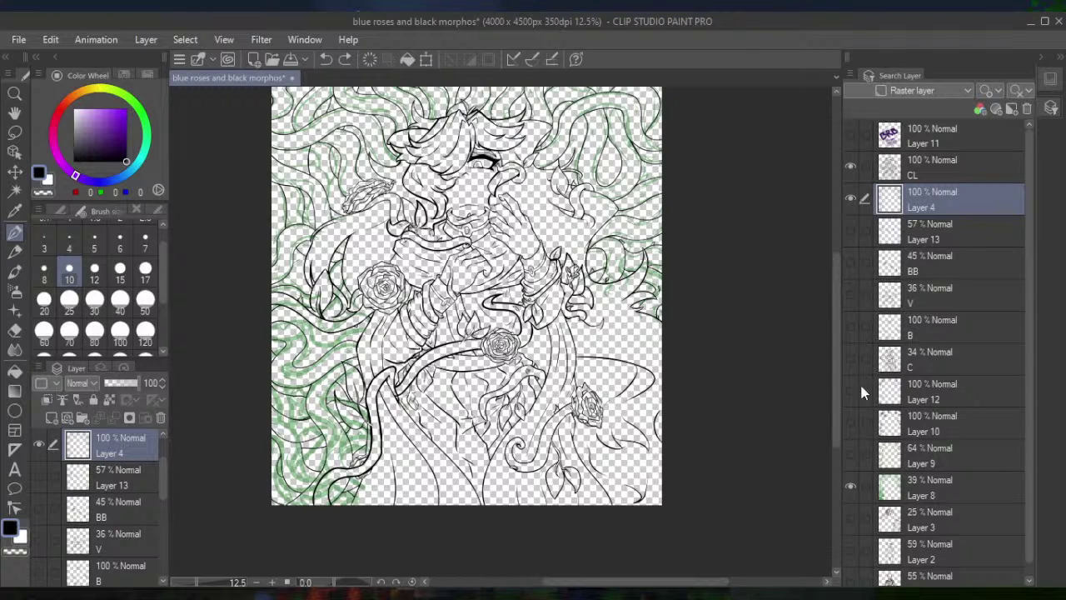
click(851, 489)
click(849, 456)
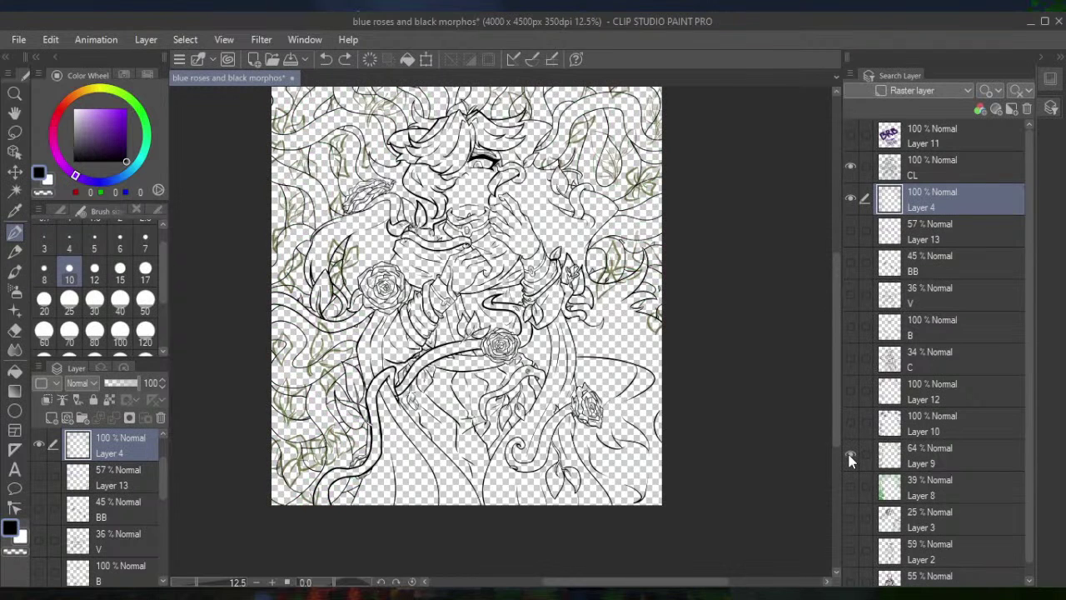
click(850, 456)
click(849, 457)
Erase the small thorn on the lower part of the round vine loop beside the raised hand, using eraser size 70
scroll(501, 332, up, 4)
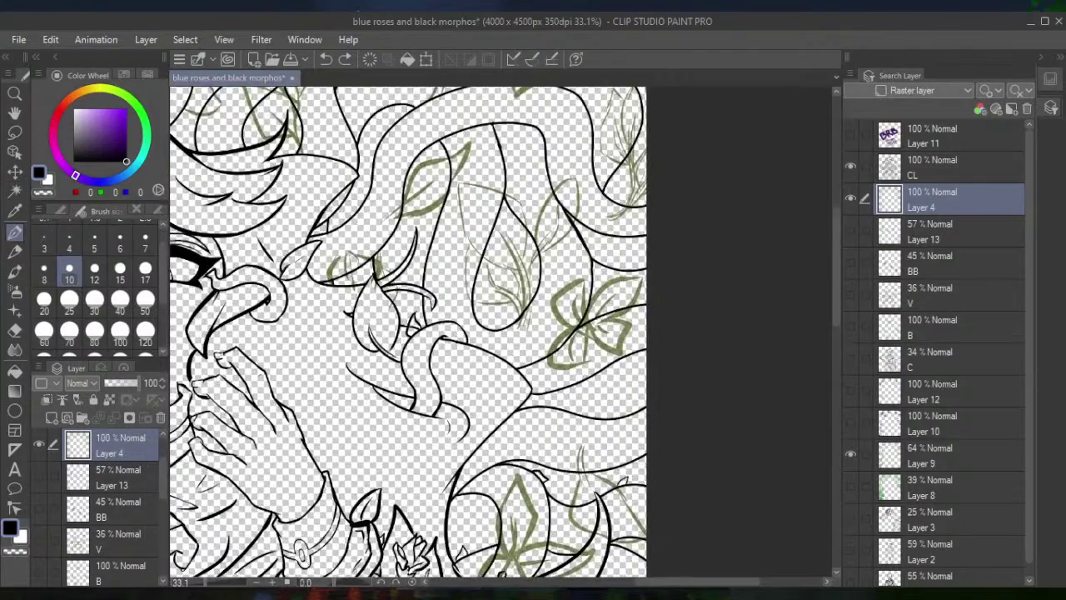
drag(501, 399, 476, 238)
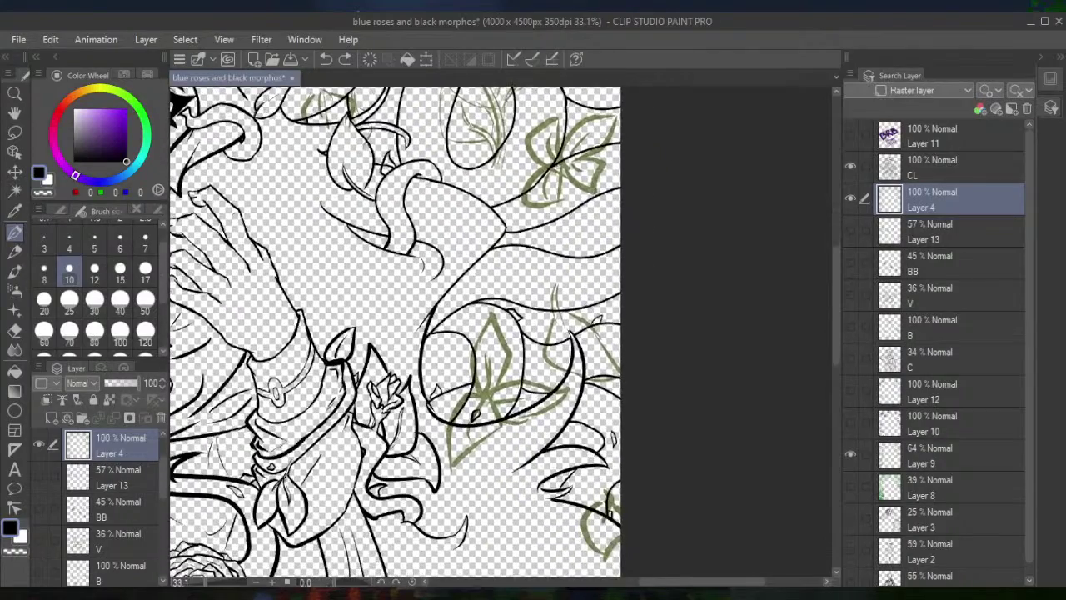
scroll(557, 400, up, 1)
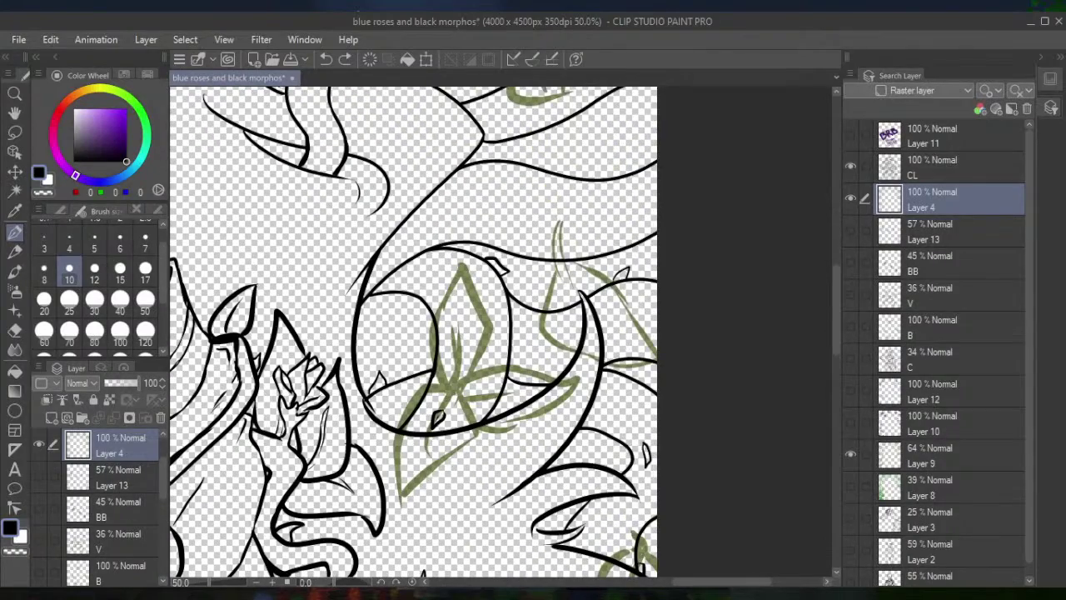
click(14, 330)
click(70, 333)
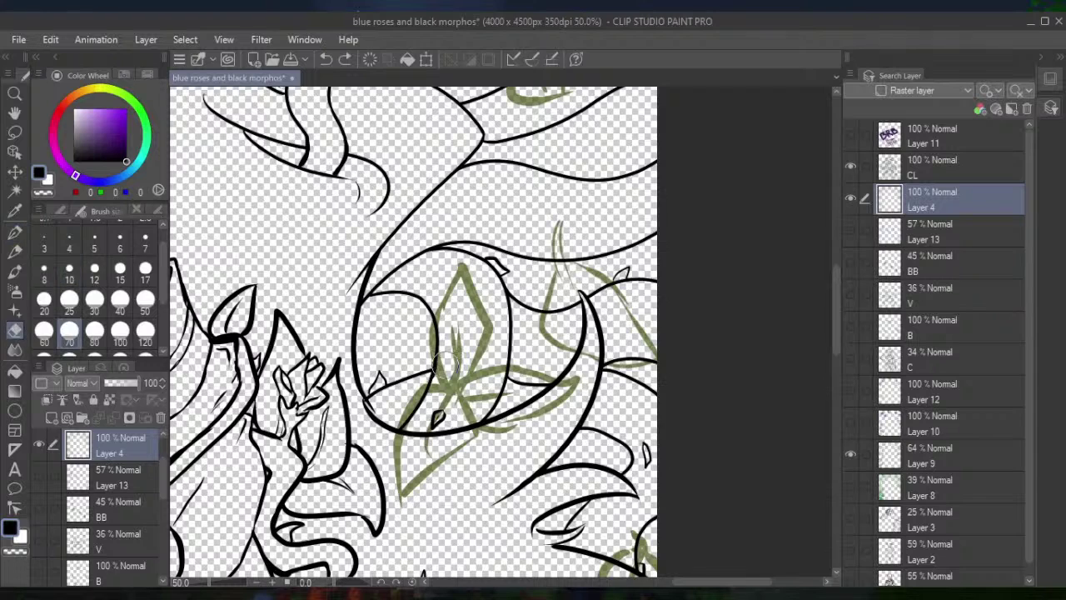
drag(485, 398, 442, 421)
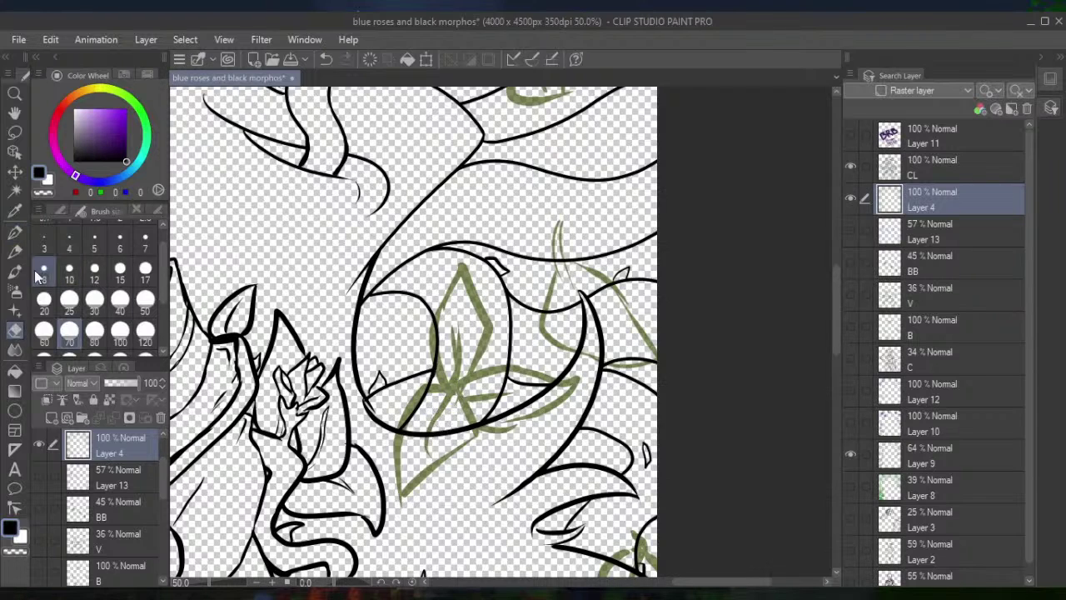
Ink the outlines of the three-leaf cluster on the round vine loop over the Layer 9 sketch, using pen size 10
click(15, 233)
mouse_move(450, 392)
mouse_down()
mouse_move(426, 335)
mouse_move(464, 261)
mouse_move(491, 335)
mouse_move(477, 378)
mouse_move(456, 391)
mouse_up()
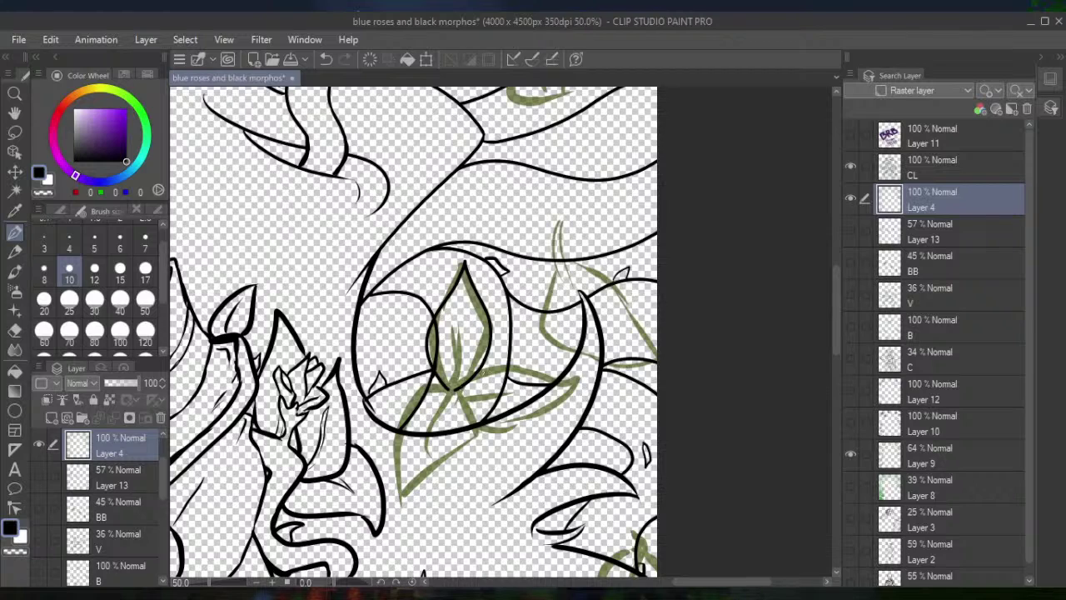
drag(474, 375, 588, 369)
click(326, 59)
mouse_move(471, 377)
mouse_down()
mouse_move(531, 366)
mouse_move(583, 382)
mouse_move(533, 425)
mouse_move(488, 431)
mouse_move(452, 390)
mouse_move(434, 381)
mouse_move(411, 390)
mouse_move(392, 454)
mouse_move(403, 491)
mouse_move(478, 430)
mouse_up()
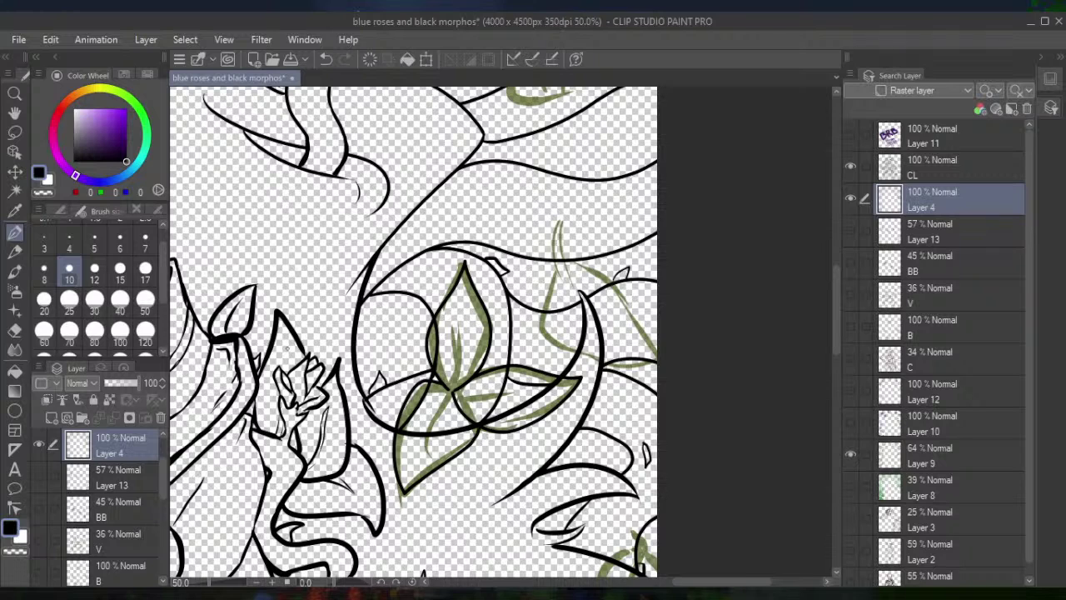
Erase the thin vine lines running through the three new leaves with eraser size 70, and return to the pen
click(14, 329)
click(70, 341)
mouse_move(433, 396)
mouse_down()
mouse_move(413, 437)
mouse_move(429, 397)
mouse_up()
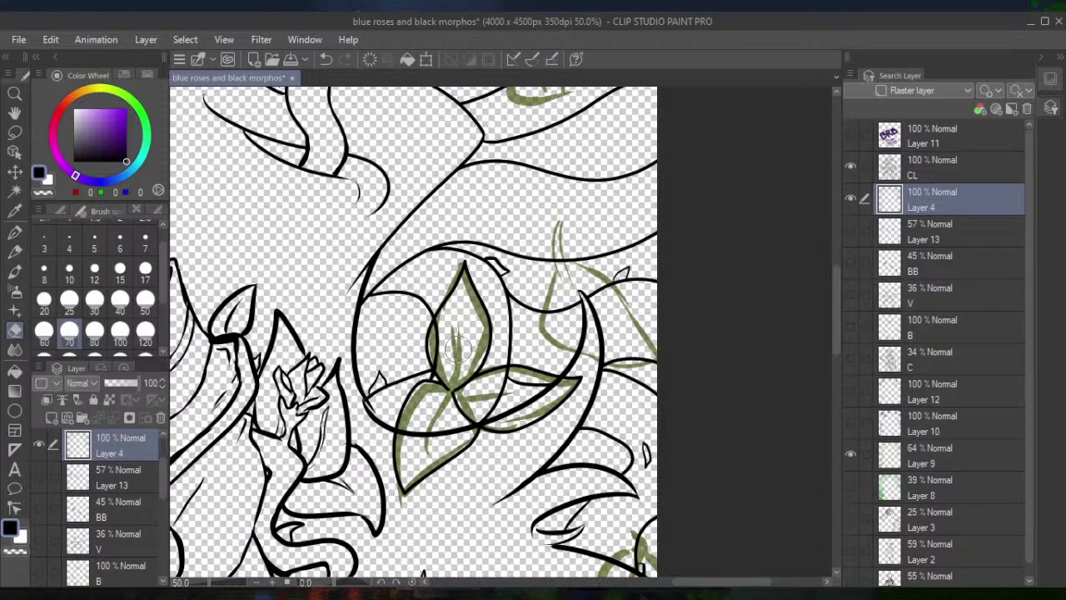
mouse_move(449, 344)
mouse_down()
mouse_move(448, 329)
mouse_move(449, 371)
mouse_move(503, 379)
mouse_move(503, 396)
mouse_move(521, 389)
mouse_move(511, 384)
mouse_move(489, 415)
mouse_move(542, 388)
mouse_up()
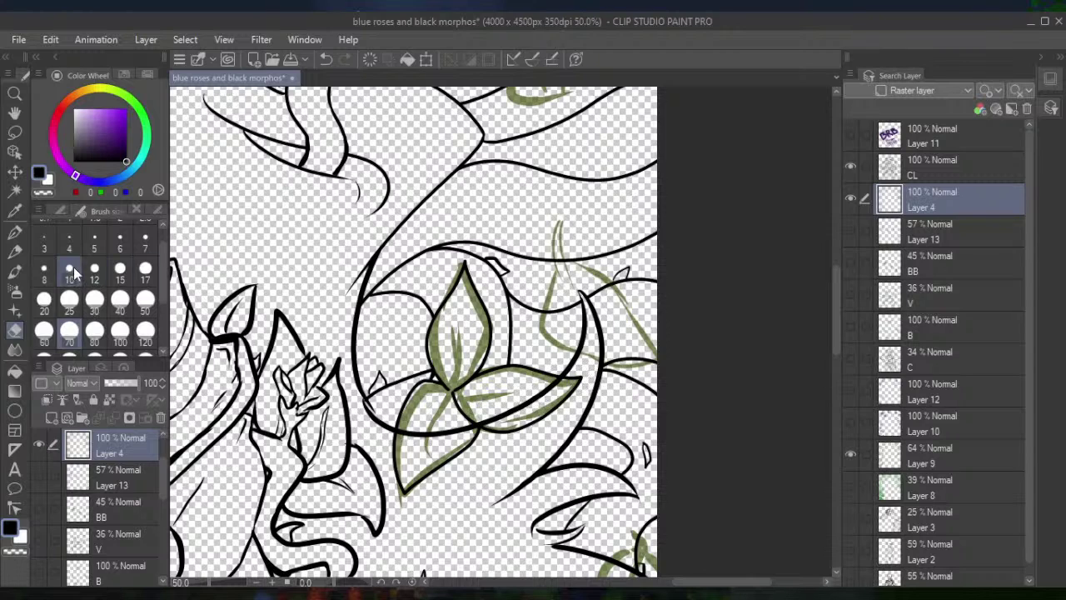
click(17, 235)
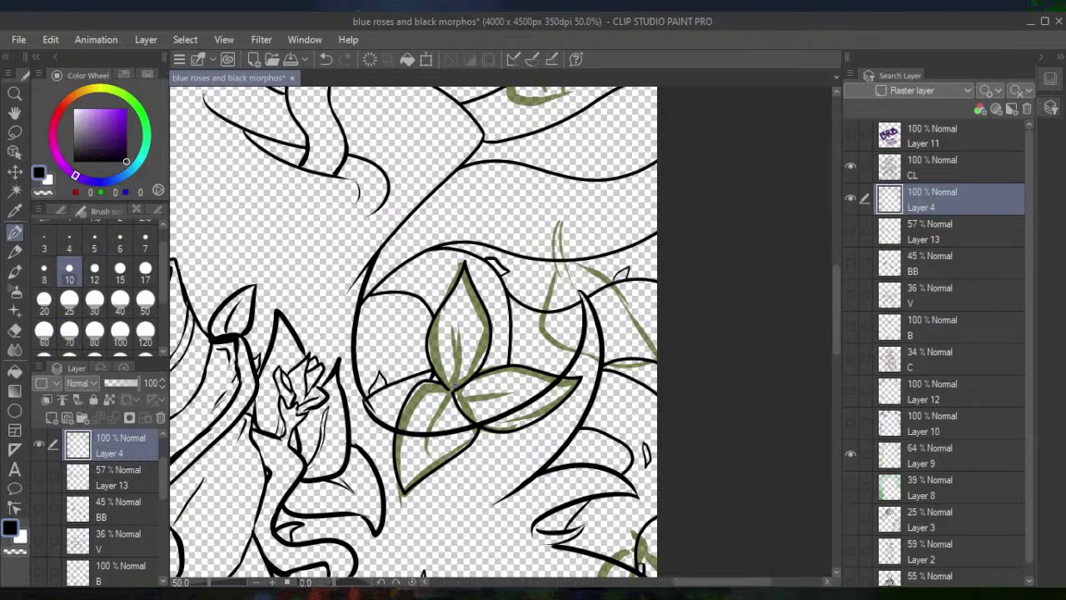
Ink the central veins of the three-leaf cluster on the round vine loop over the Layer 9 sketch, using pen size 10
mouse_move(450, 389)
mouse_down()
mouse_move(454, 334)
mouse_move(454, 394)
mouse_move(520, 397)
mouse_up()
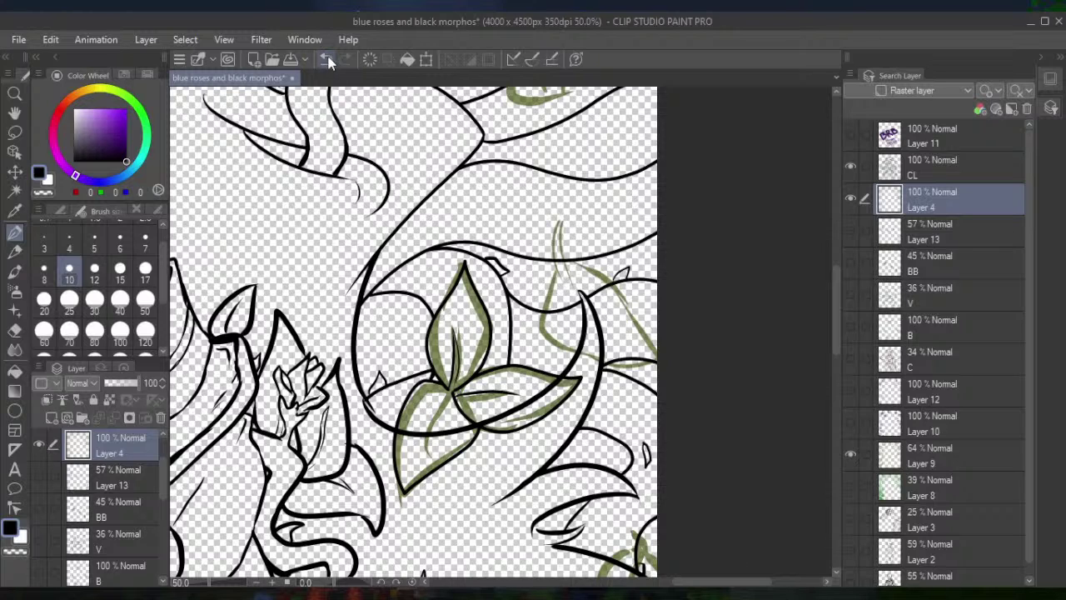
key(ctrl+z)
drag(457, 390, 524, 389)
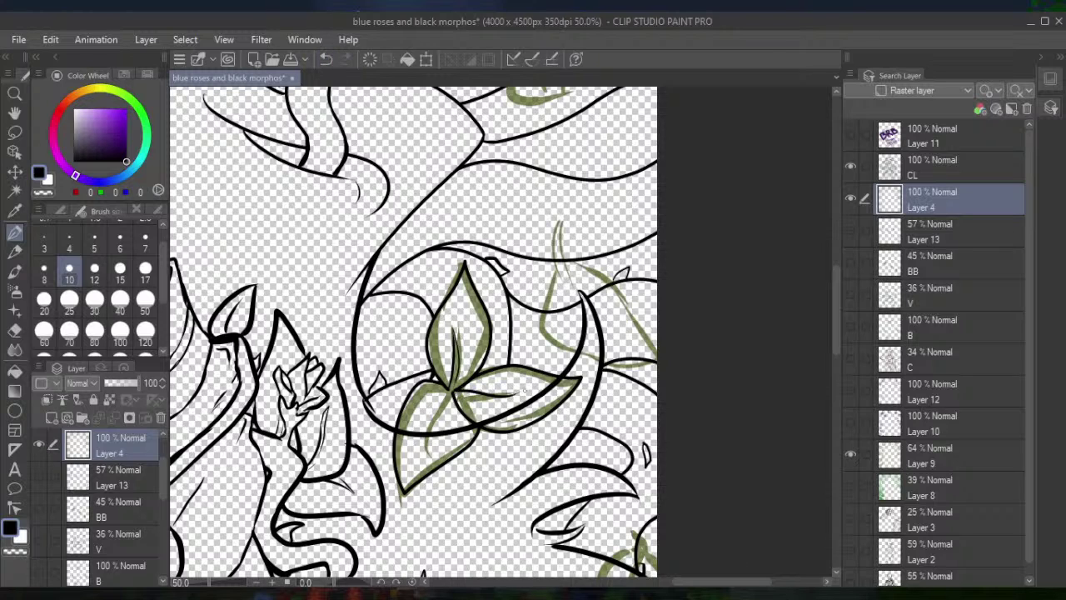
mouse_move(454, 395)
mouse_down()
mouse_move(506, 394)
mouse_move(442, 394)
mouse_move(416, 450)
mouse_up()
key(ctrl+z)
drag(425, 423, 453, 392)
Ink the stem and outline of the single leaf at the canvas edge, below and beside the three-leaf cluster, using pen size 10
scroll(524, 331, down, 3)
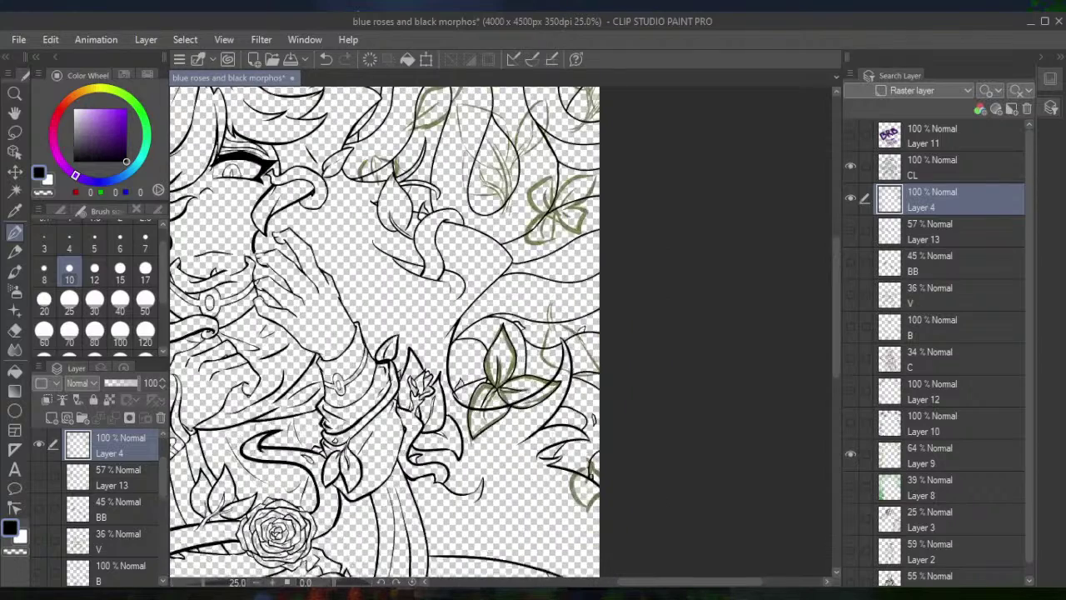
drag(525, 332, 519, 303)
scroll(518, 333, up, 2)
scroll(578, 406, up, 2)
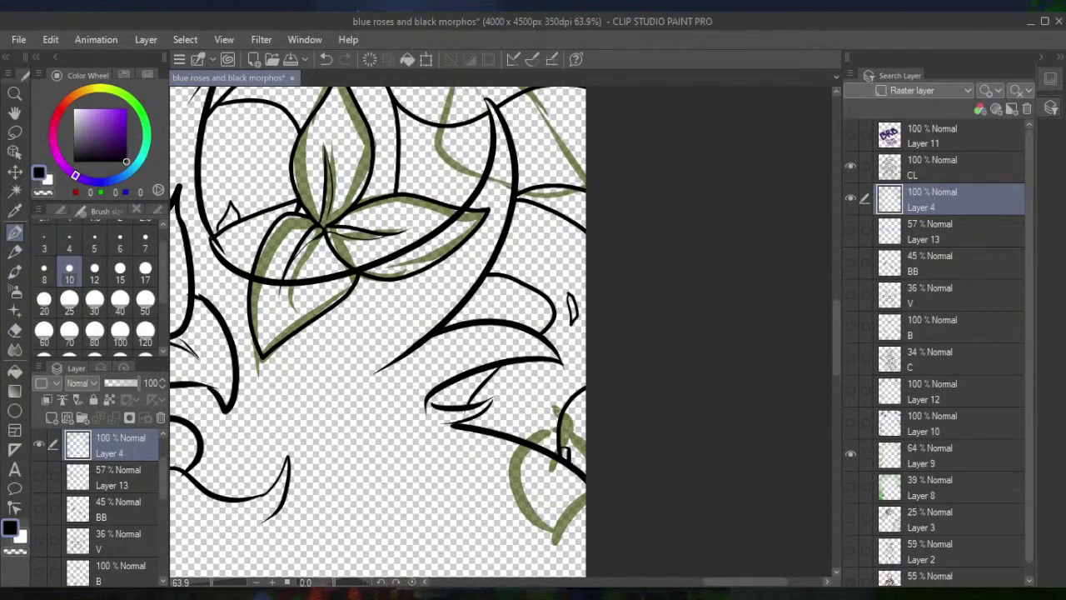
mouse_move(557, 408)
mouse_down()
mouse_move(573, 424)
mouse_move(555, 479)
mouse_up()
drag(563, 418, 555, 451)
mouse_move(556, 427)
mouse_down()
mouse_move(520, 446)
mouse_move(527, 503)
mouse_move(551, 538)
mouse_up()
mouse_move(573, 432)
mouse_down()
mouse_move(597, 470)
mouse_move(552, 549)
mouse_up()
click(326, 59)
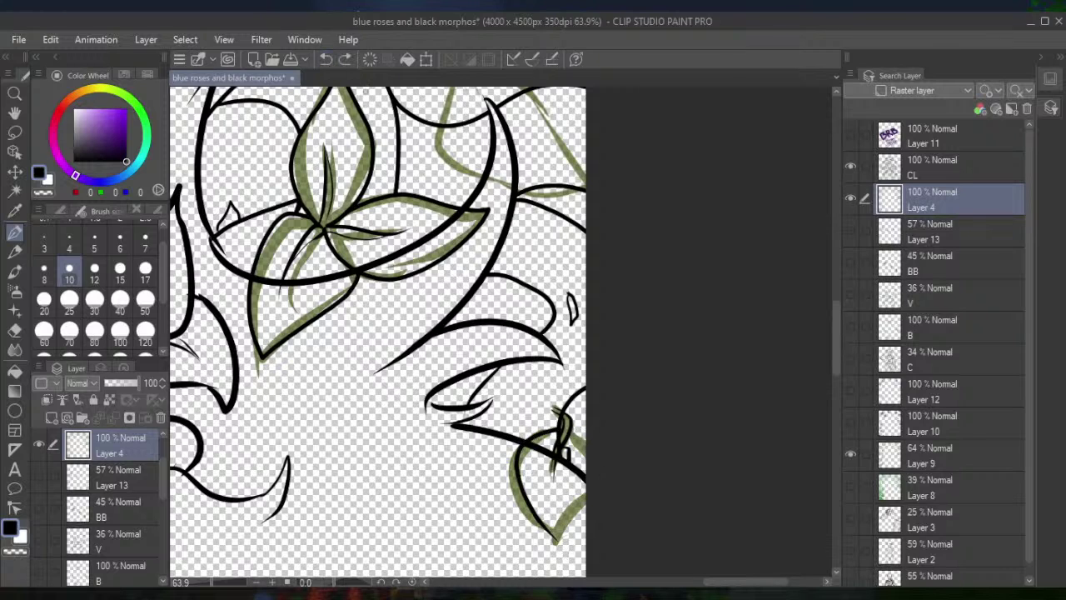
mouse_move(572, 430)
mouse_down()
mouse_move(589, 486)
mouse_move(552, 543)
mouse_up()
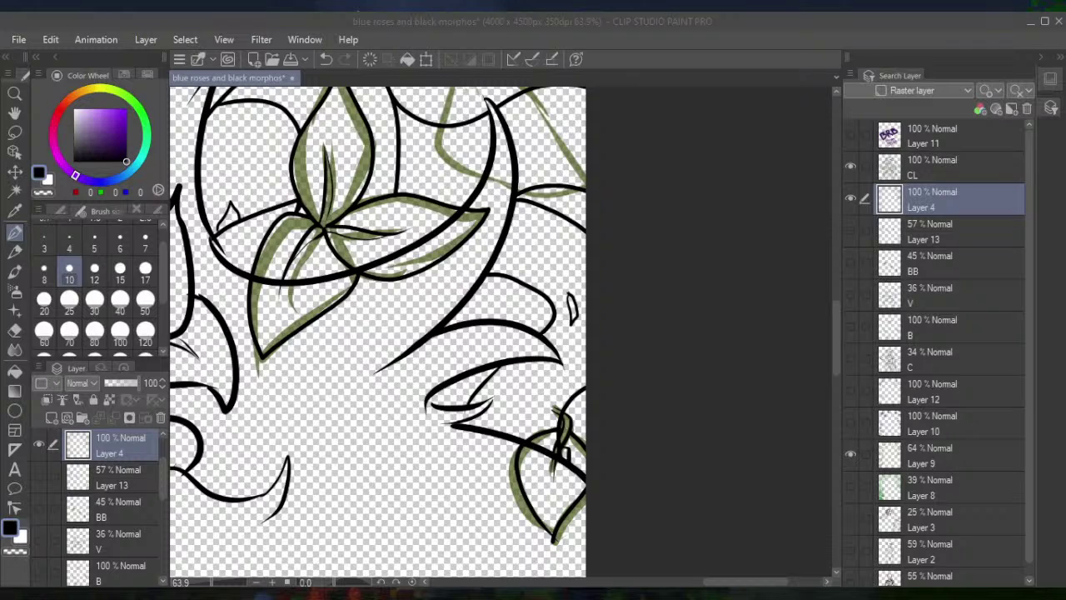
Erase overlapping ink lines on the new leaf at the canvas edge, using eraser sizes 70 and 12
click(578, 290)
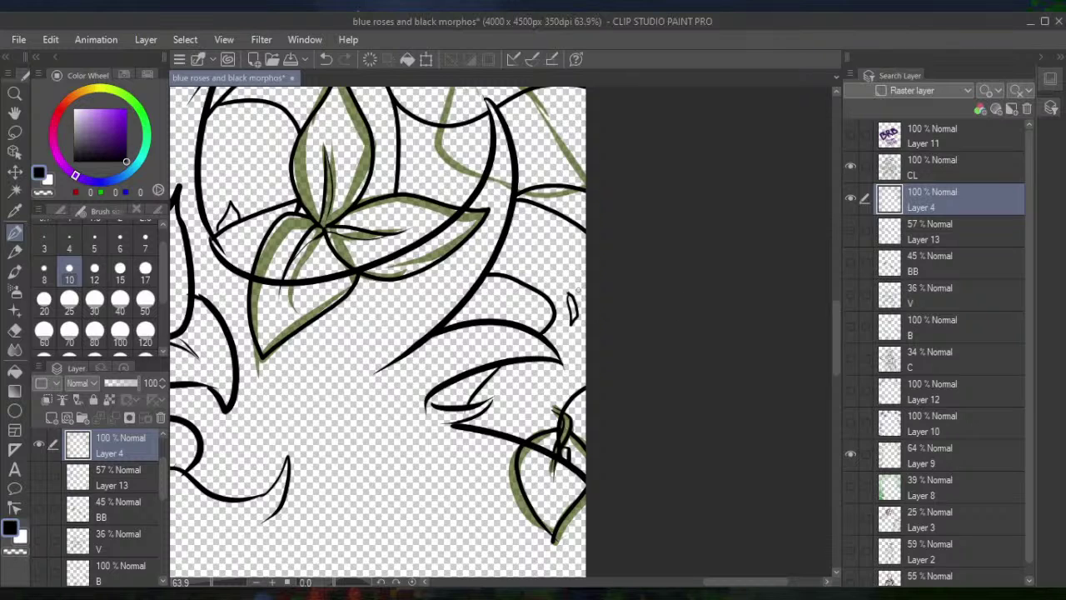
click(14, 329)
click(69, 334)
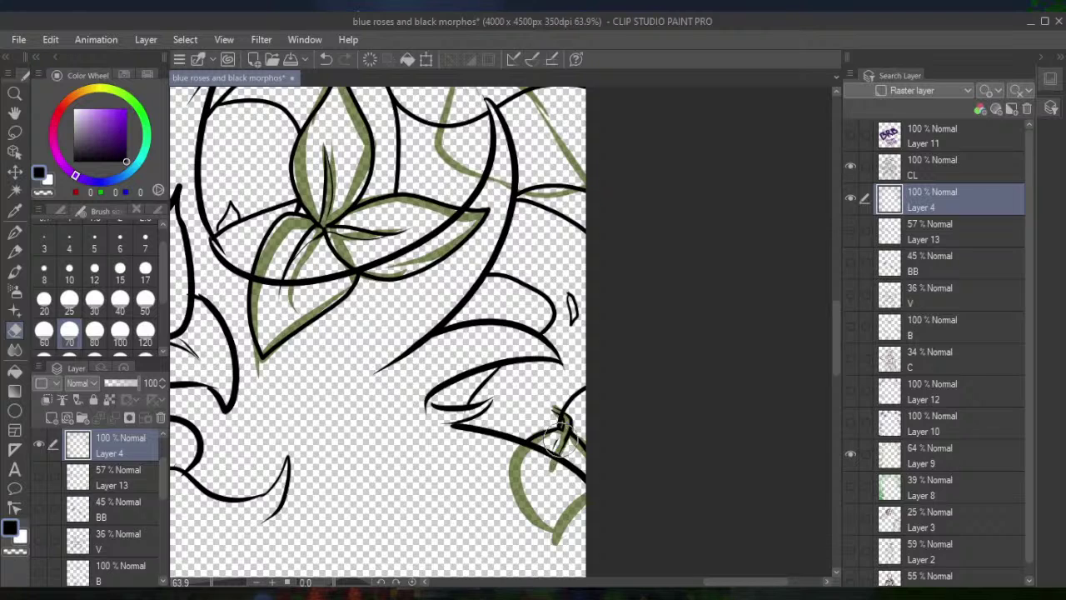
key(p)
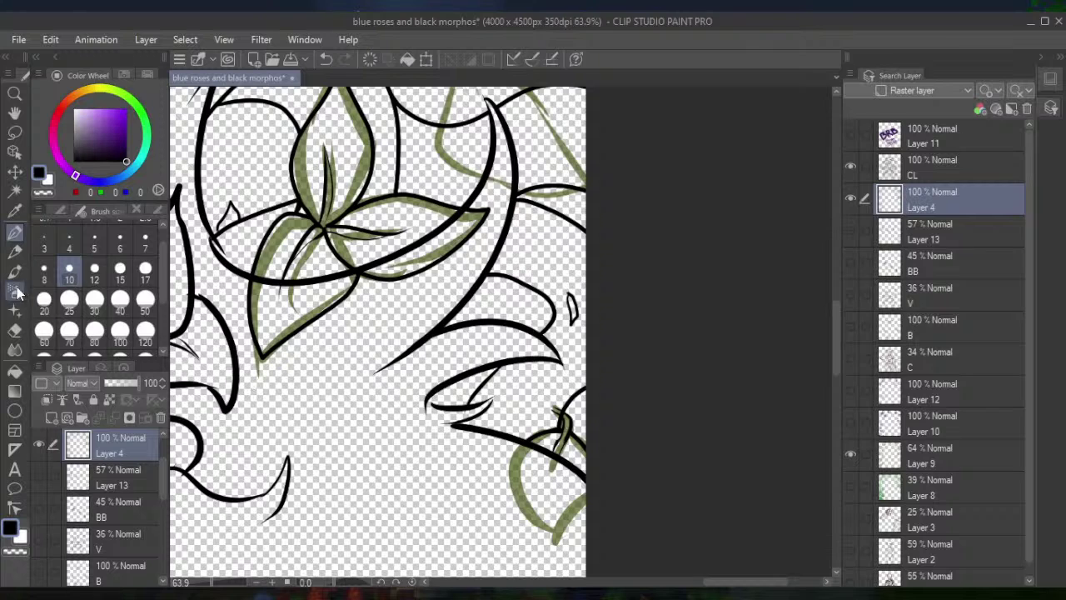
click(16, 330)
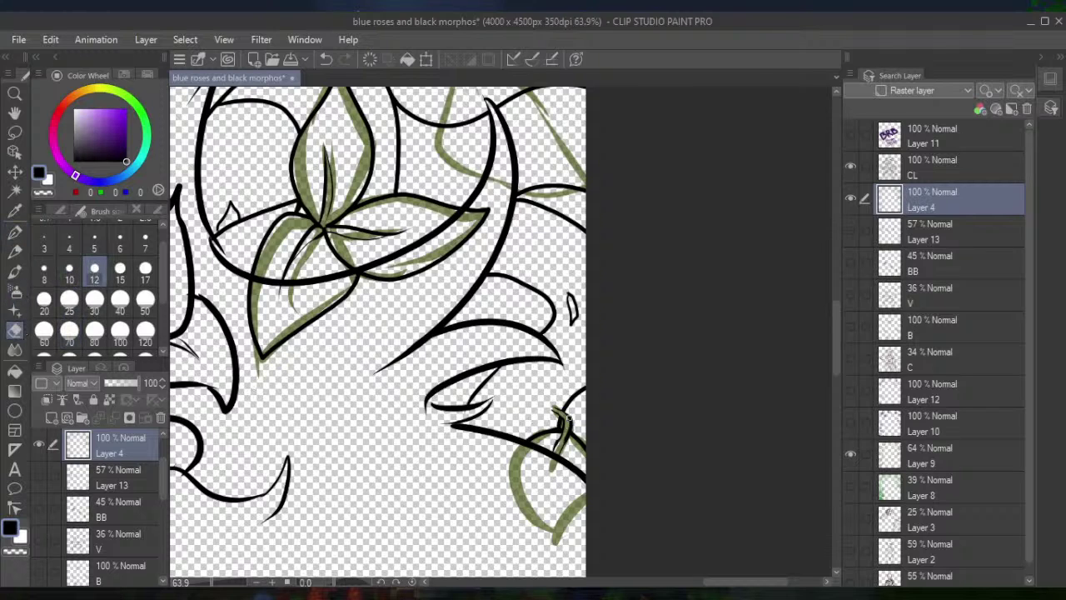
Ink the curved stem and outline of the sketched leaf beside the three-leaf cluster, using pen size 10
scroll(575, 369, down, 2)
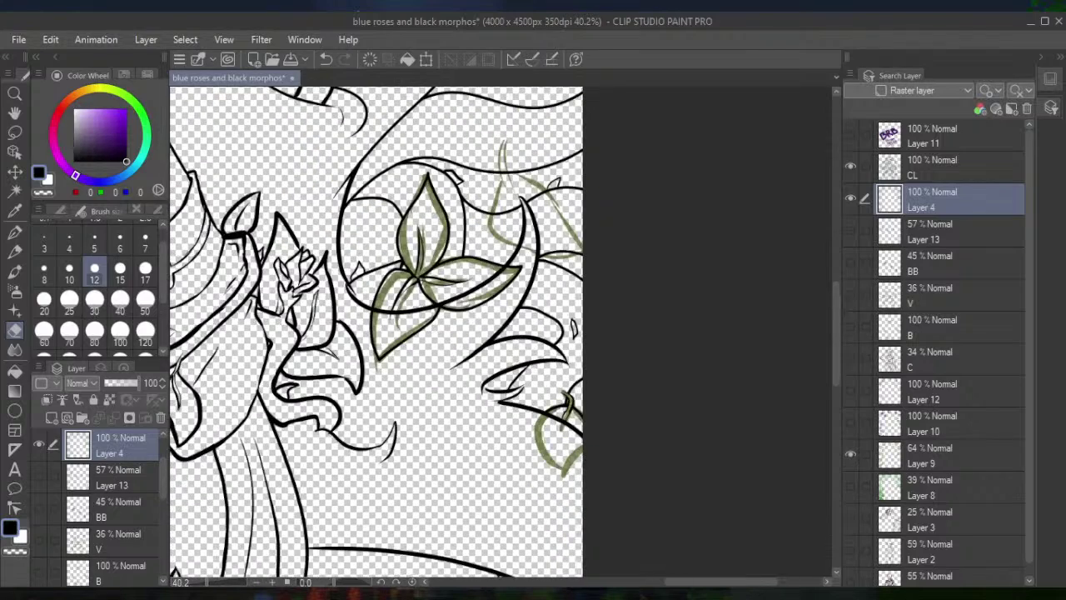
drag(546, 140, 540, 251)
scroll(546, 215, up, 1)
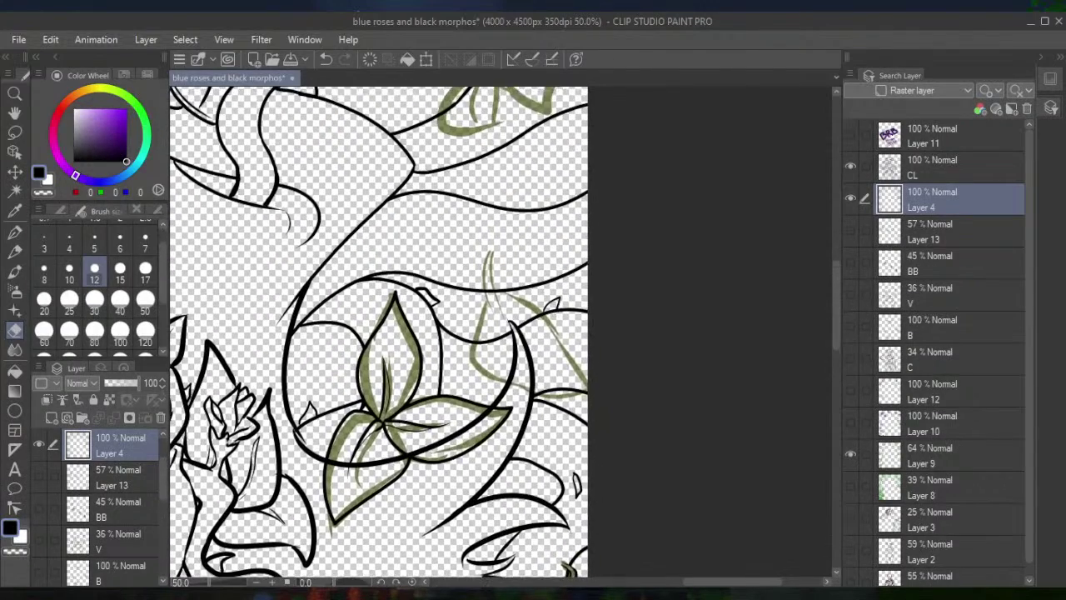
key(p)
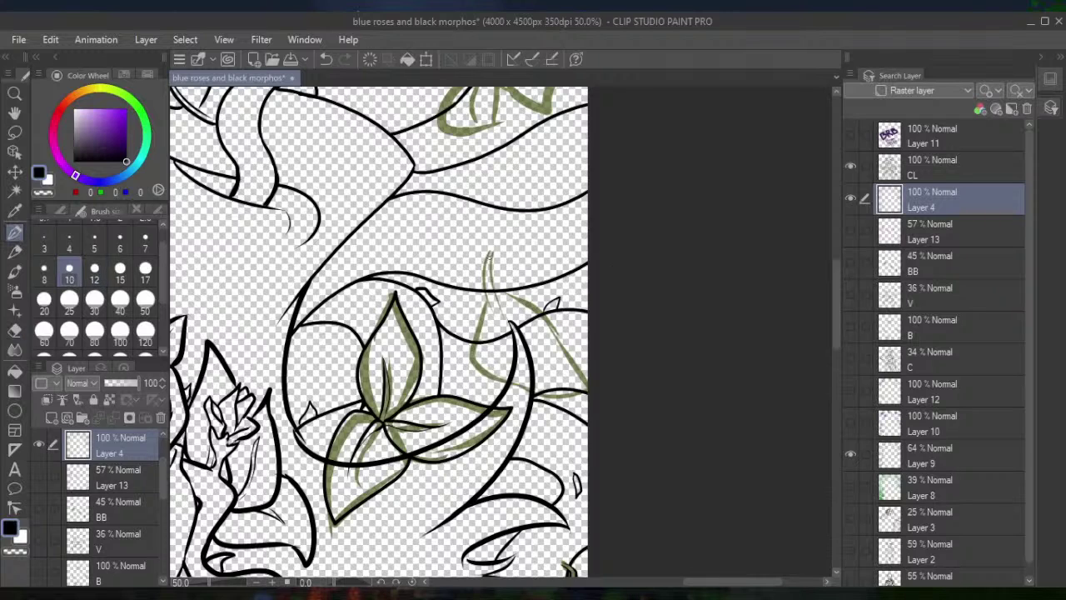
mouse_move(490, 252)
mouse_down()
mouse_move(490, 309)
mouse_move(505, 318)
mouse_up()
mouse_move(490, 252)
mouse_down()
mouse_move(493, 307)
mouse_move(534, 340)
mouse_up()
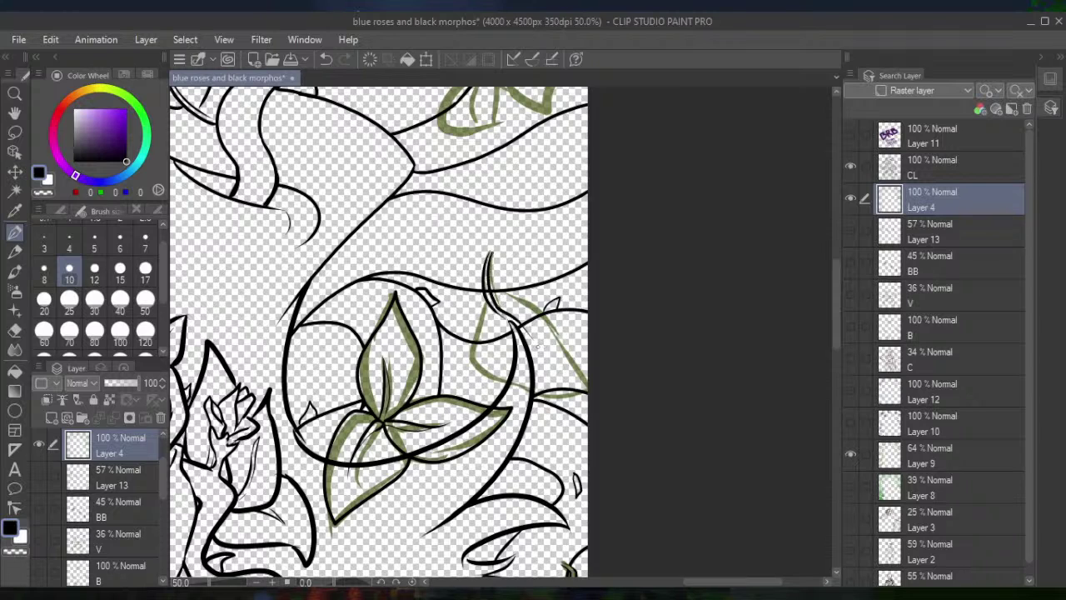
mouse_move(487, 294)
mouse_down()
mouse_move(473, 352)
mouse_move(524, 388)
mouse_move(588, 383)
mouse_up()
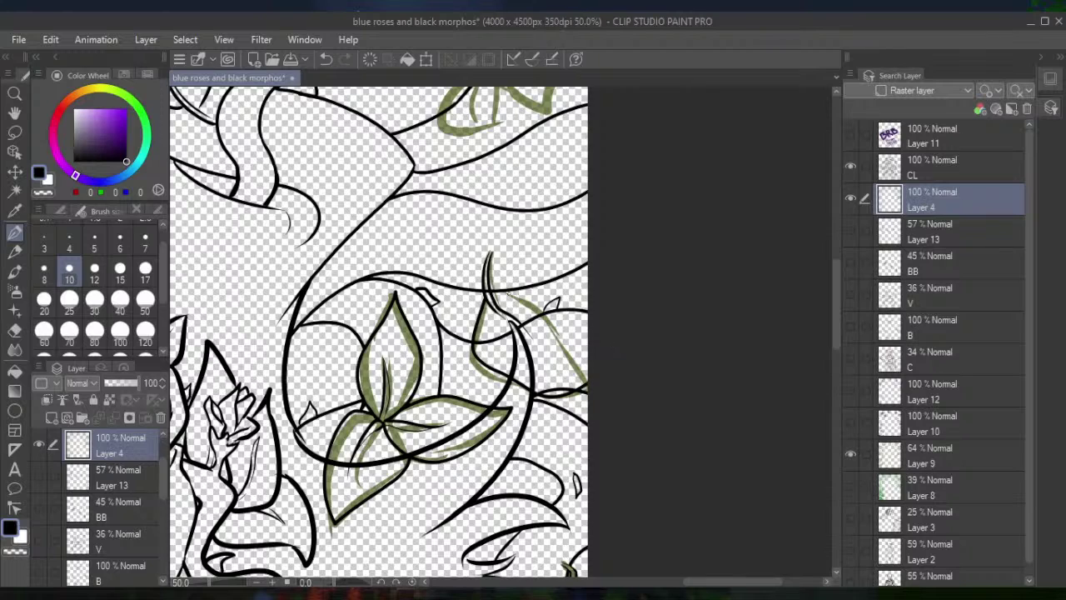
mouse_move(503, 292)
mouse_down()
mouse_move(583, 355)
mouse_move(614, 359)
mouse_up()
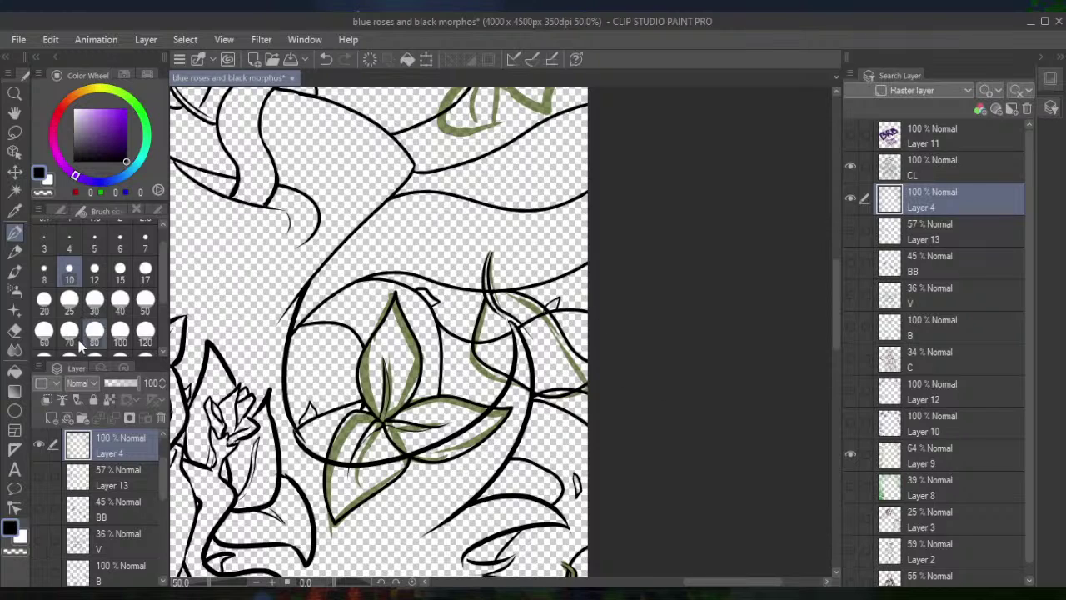
Erase the vine lines crossing the new stemmed leaf beside the three-leaf cluster, using eraser size 12
click(14, 309)
click(14, 329)
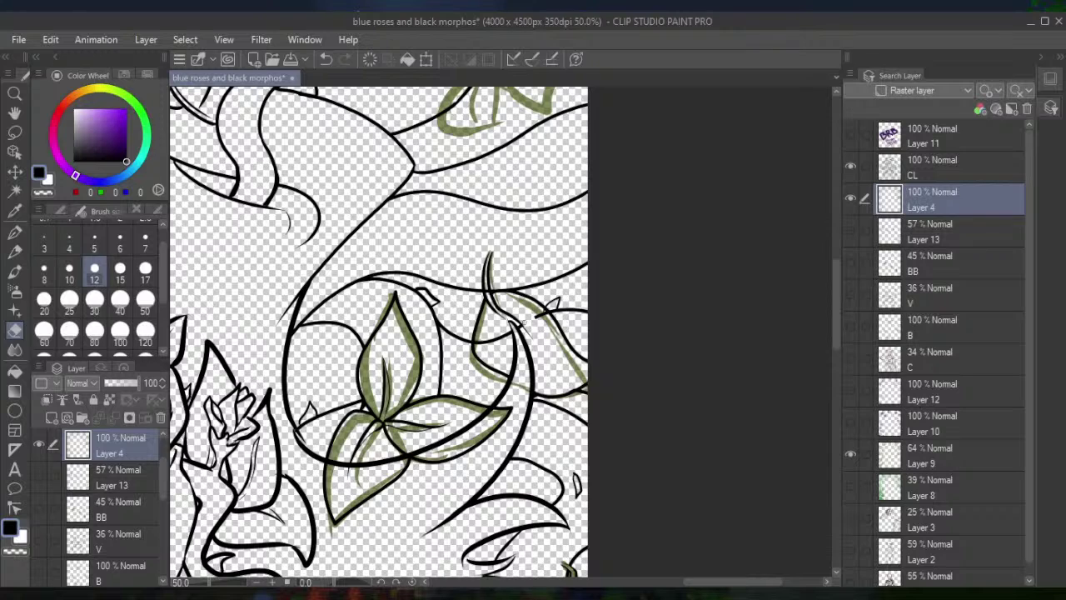
drag(528, 321, 546, 310)
drag(485, 345, 519, 328)
Ink the outlines of the four-leaf cluster above with pen size 10, and erase the vine lines running through it with eraser size 12
scroll(395, 385, up, 6)
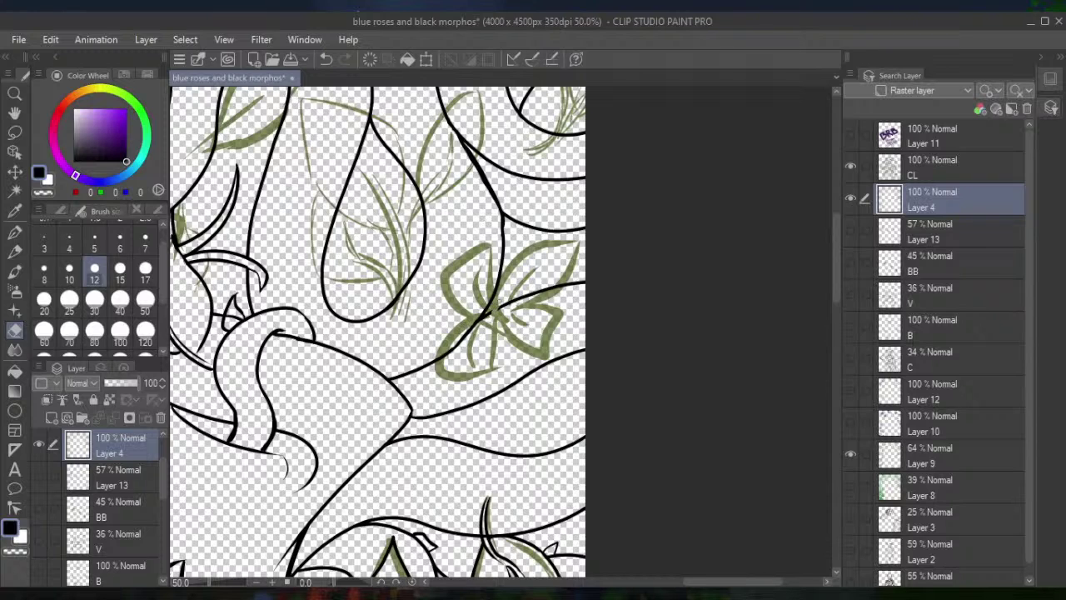
click(324, 59)
click(14, 231)
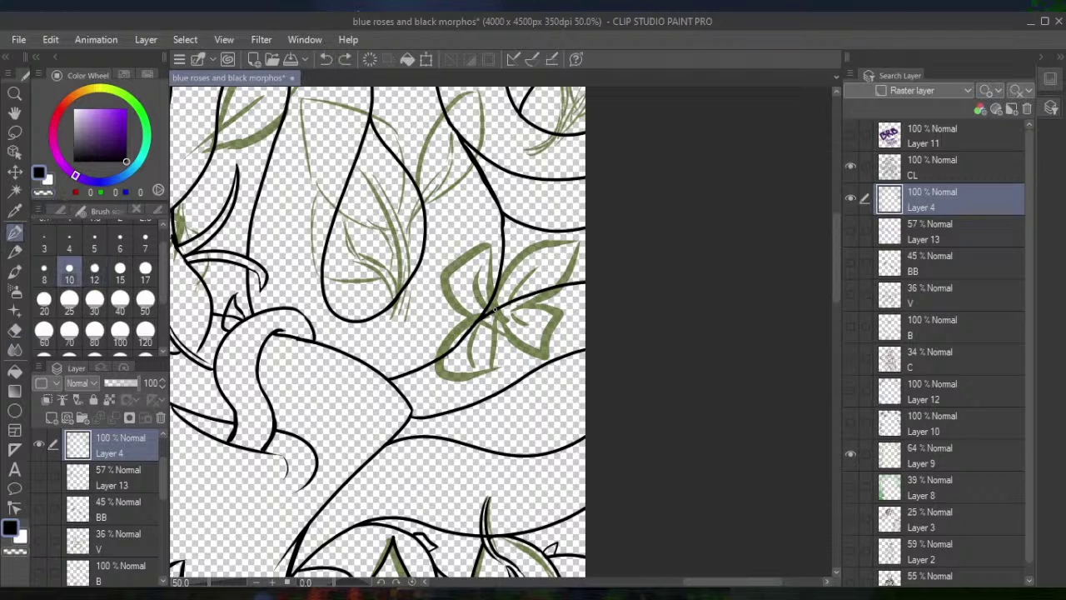
mouse_move(494, 309)
mouse_down()
mouse_move(478, 258)
mouse_move(482, 235)
mouse_move(471, 237)
mouse_move(440, 281)
mouse_move(487, 315)
mouse_move(452, 323)
mouse_move(437, 362)
mouse_move(484, 393)
mouse_move(501, 358)
mouse_move(483, 315)
mouse_up()
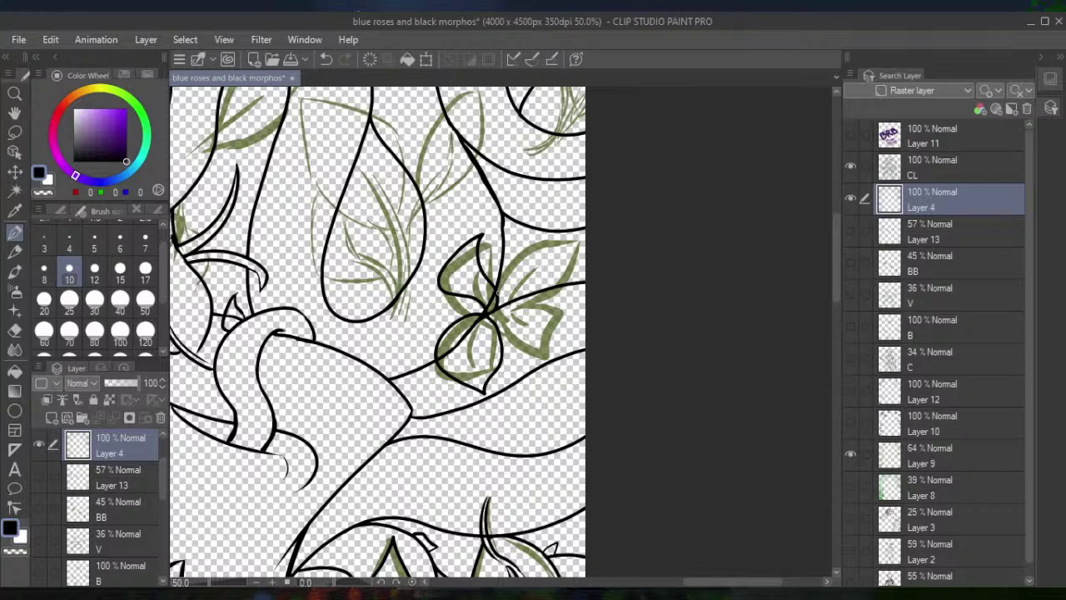
mouse_move(497, 294)
mouse_down()
mouse_move(531, 251)
mouse_move(595, 235)
mouse_up()
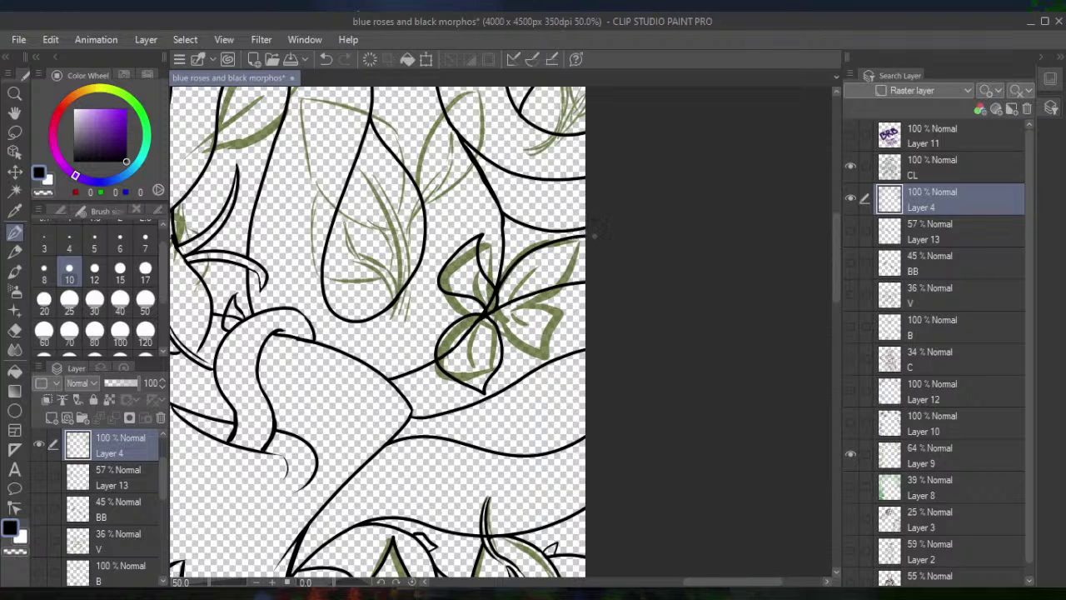
mouse_move(584, 276)
mouse_down()
mouse_move(502, 310)
mouse_move(545, 335)
mouse_move(548, 359)
mouse_move(563, 364)
mouse_move(526, 365)
mouse_move(499, 338)
mouse_up()
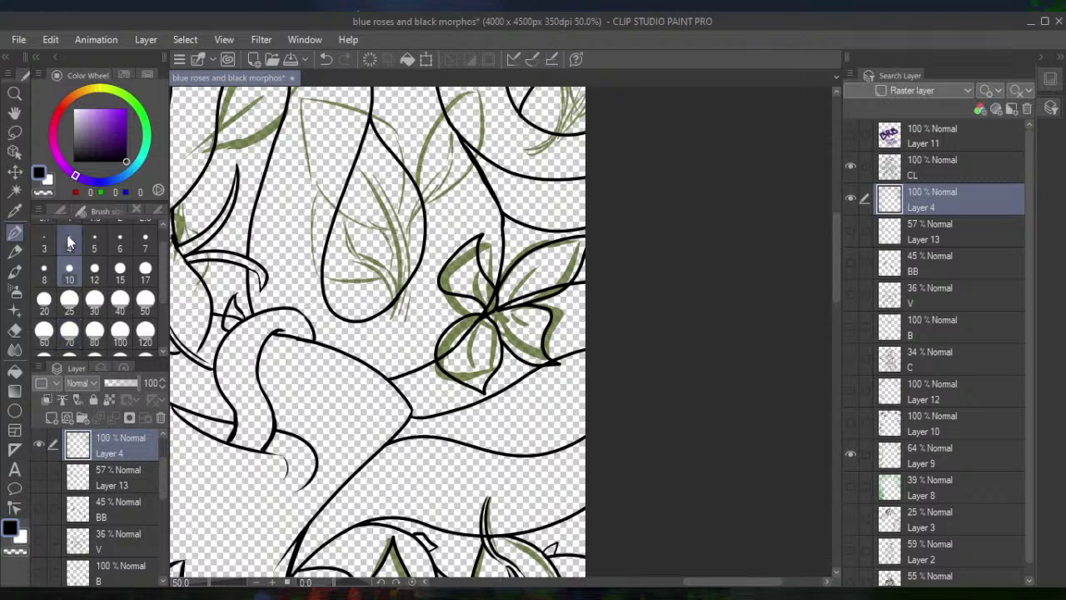
click(14, 329)
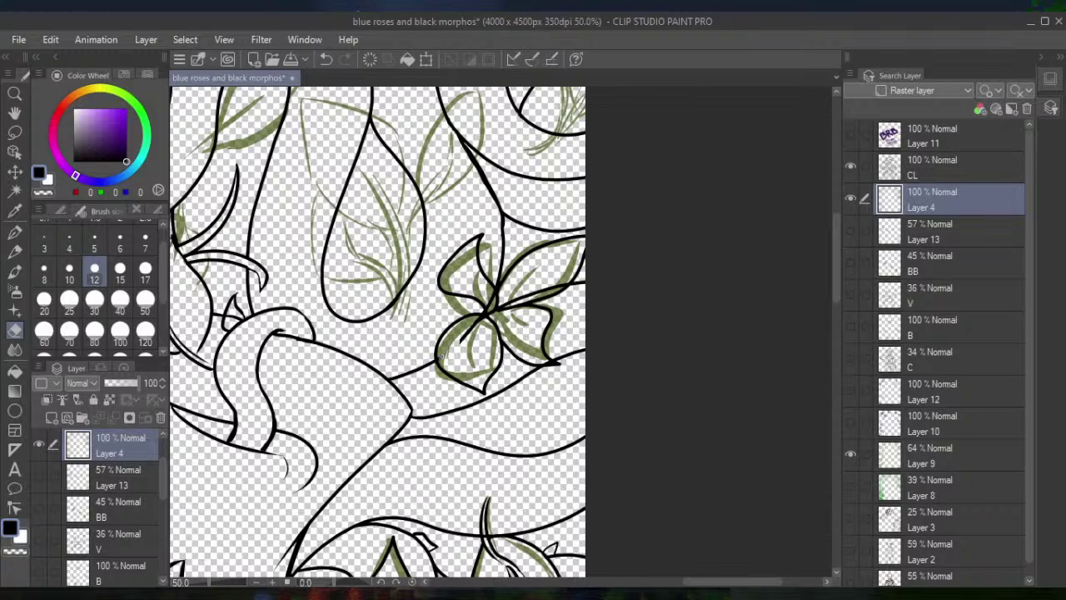
drag(459, 344, 482, 319)
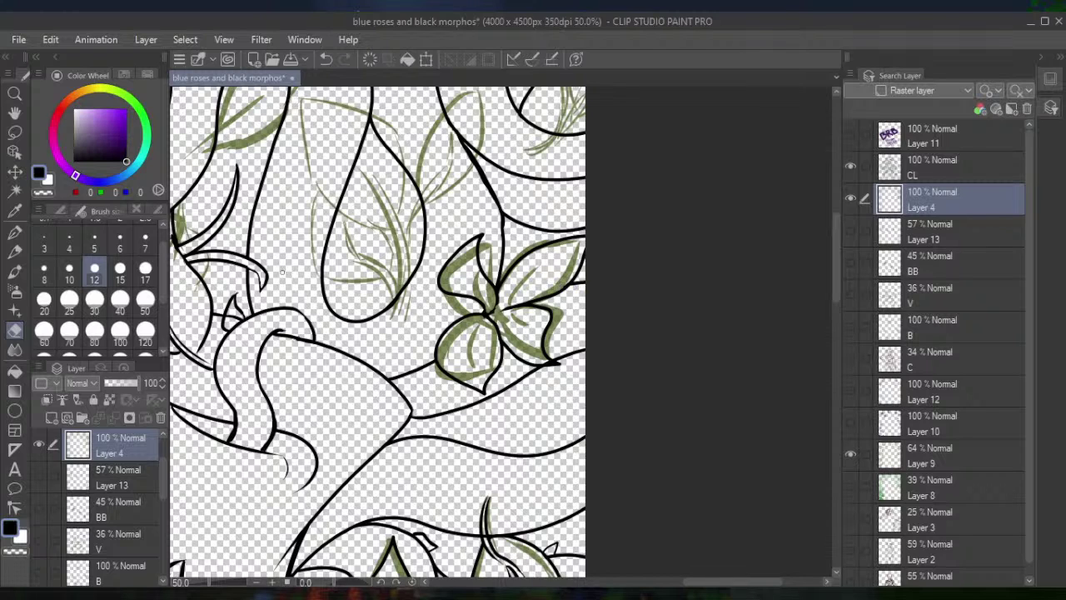
Ink the central veins of the four-leaf cluster radiating from its middle, using pen size 10
click(15, 231)
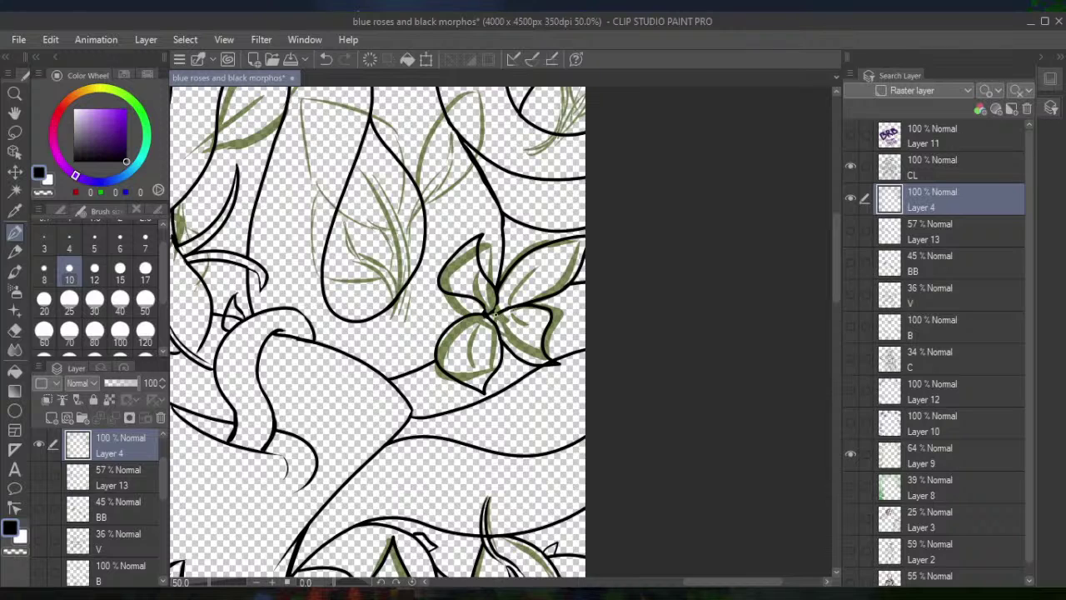
drag(488, 317, 504, 309)
mouse_move(492, 314)
mouse_down()
mouse_move(543, 268)
mouse_move(491, 315)
mouse_move(506, 312)
mouse_move(527, 339)
mouse_up()
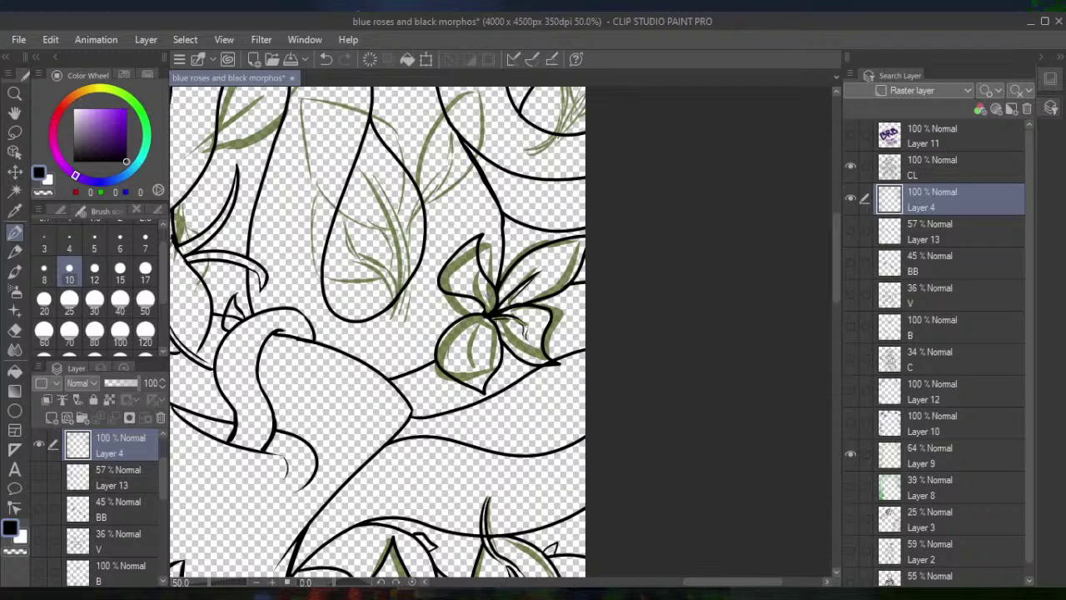
mouse_move(476, 280)
mouse_down()
mouse_move(490, 291)
mouse_move(474, 280)
mouse_move(479, 289)
mouse_up()
drag(475, 286, 489, 300)
mouse_move(482, 296)
mouse_down()
mouse_move(492, 307)
mouse_move(465, 362)
mouse_up()
drag(488, 317, 468, 354)
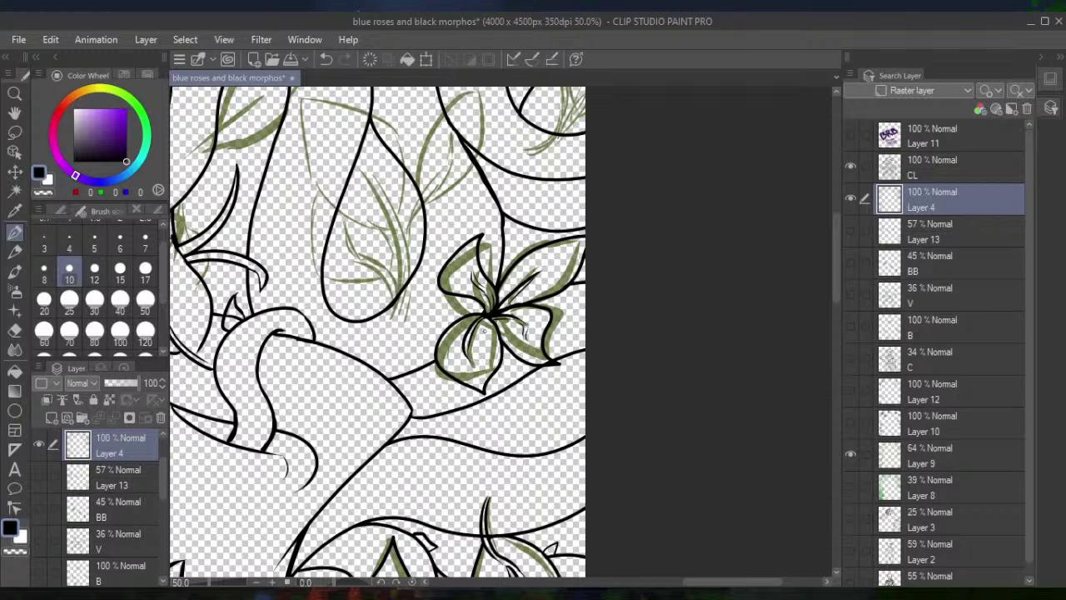
Select the CL layer and erase the thick vine loop line running through the lower two leaves of the three-leaf cluster, using eraser size 30
mouse_move(471, 291)
mouse_down()
mouse_move(526, 451)
mouse_move(432, 507)
mouse_move(456, 453)
mouse_move(524, 429)
mouse_up()
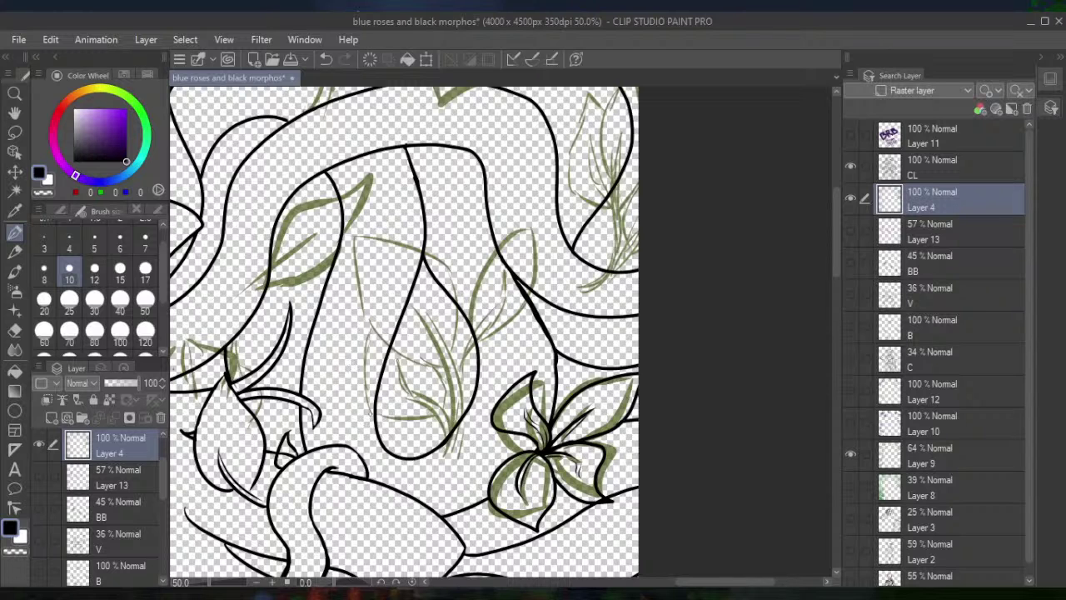
scroll(489, 377, down, 5)
mouse_move(434, 416)
mouse_down()
mouse_move(523, 268)
mouse_move(544, 276)
mouse_up()
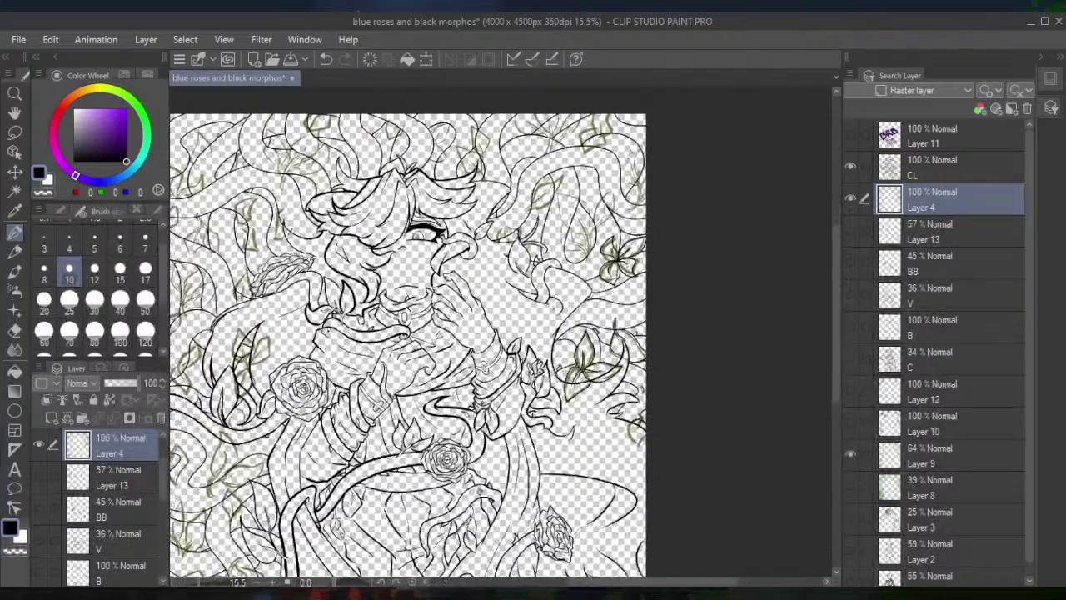
scroll(603, 351, up, 6)
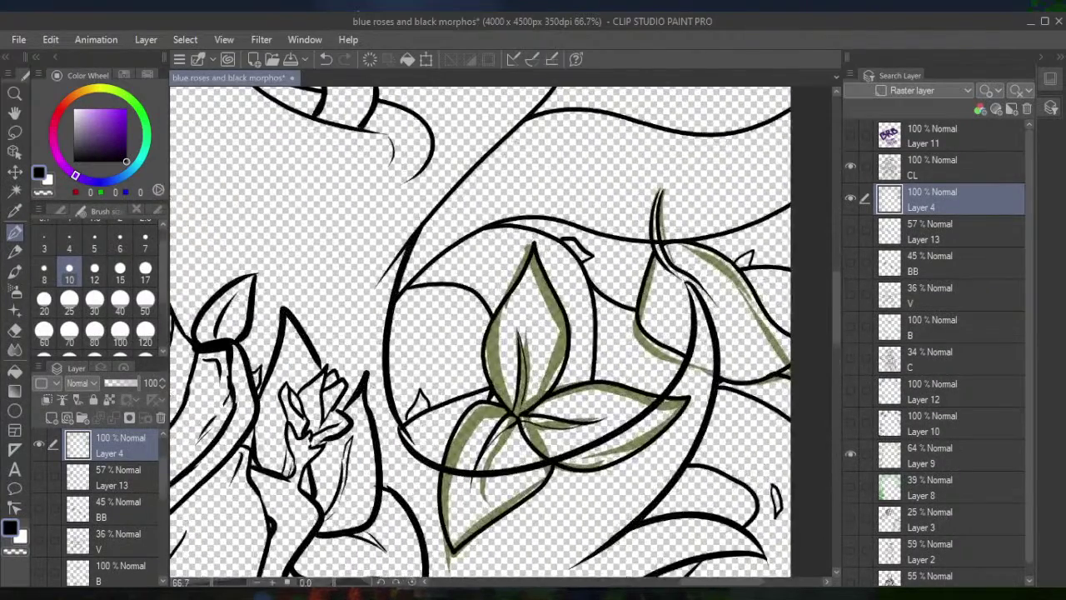
click(925, 167)
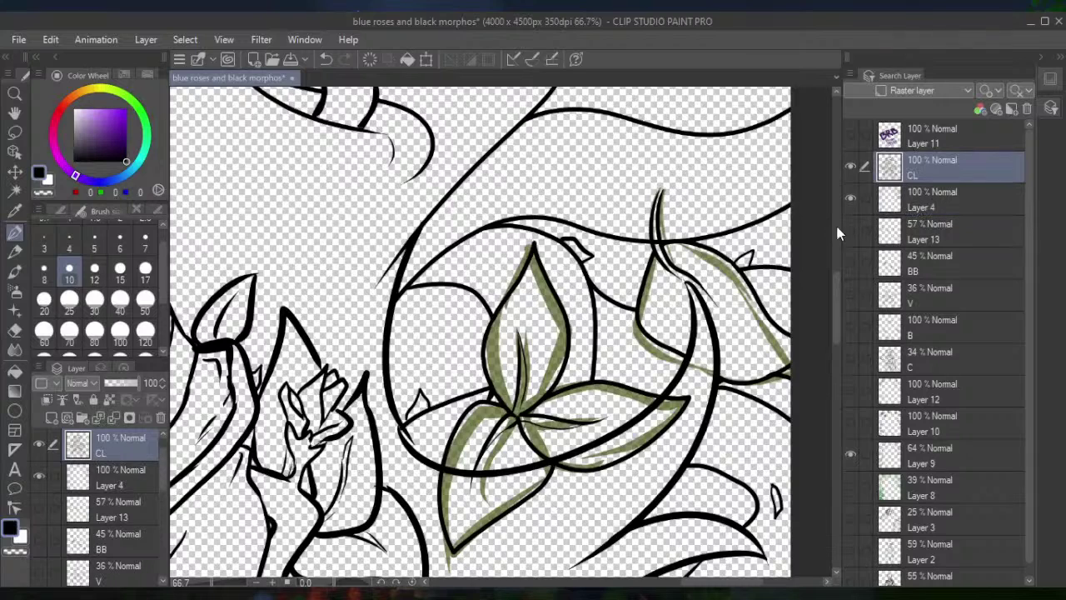
drag(461, 462, 459, 478)
click(15, 331)
click(94, 300)
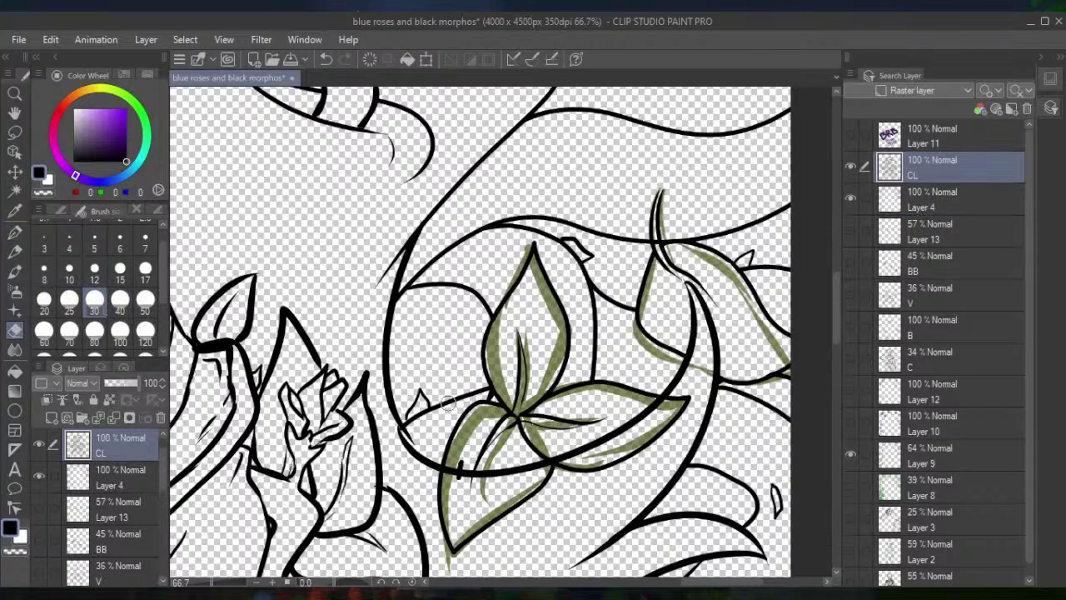
mouse_move(472, 483)
mouse_down()
mouse_move(471, 456)
mouse_move(453, 471)
mouse_move(458, 450)
mouse_move(451, 470)
mouse_move(471, 494)
mouse_move(567, 441)
mouse_move(645, 430)
mouse_move(551, 467)
mouse_move(657, 414)
mouse_up()
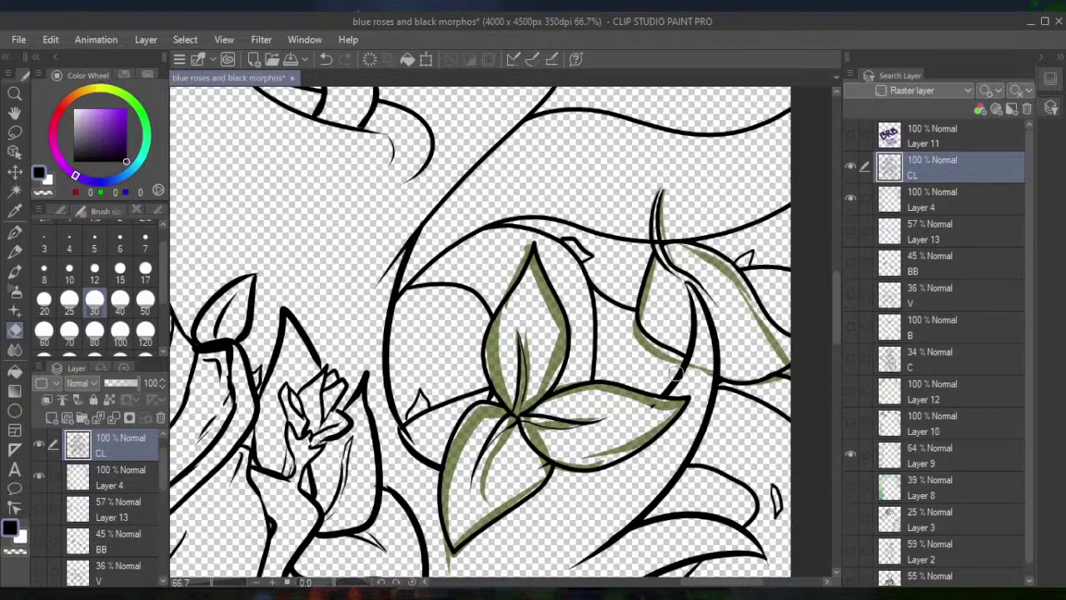
scroll(676, 375, down, 5)
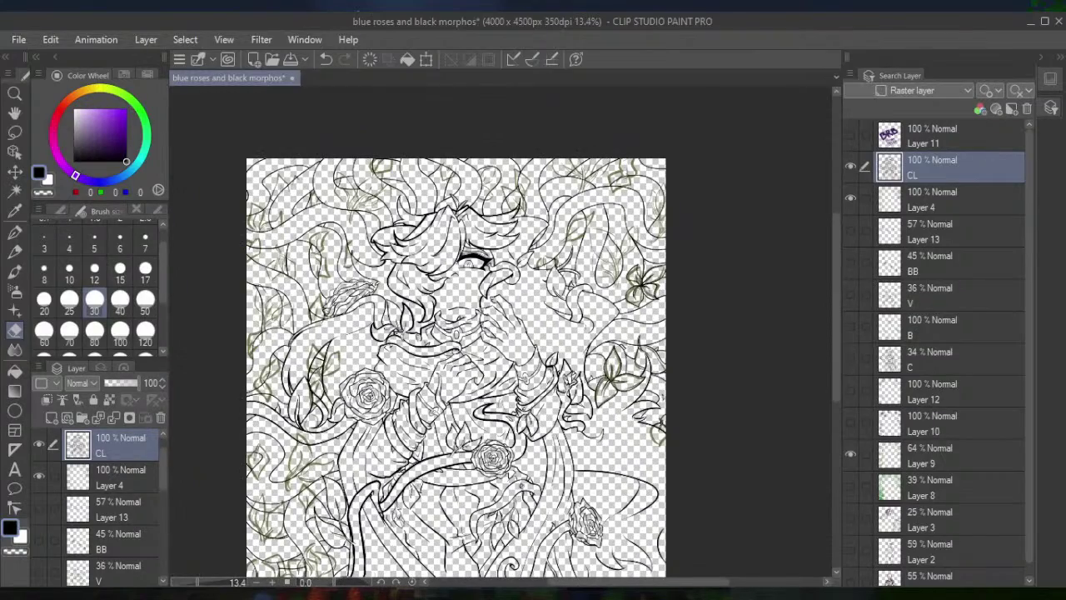
scroll(693, 260, up, 3)
scroll(693, 260, up, 2)
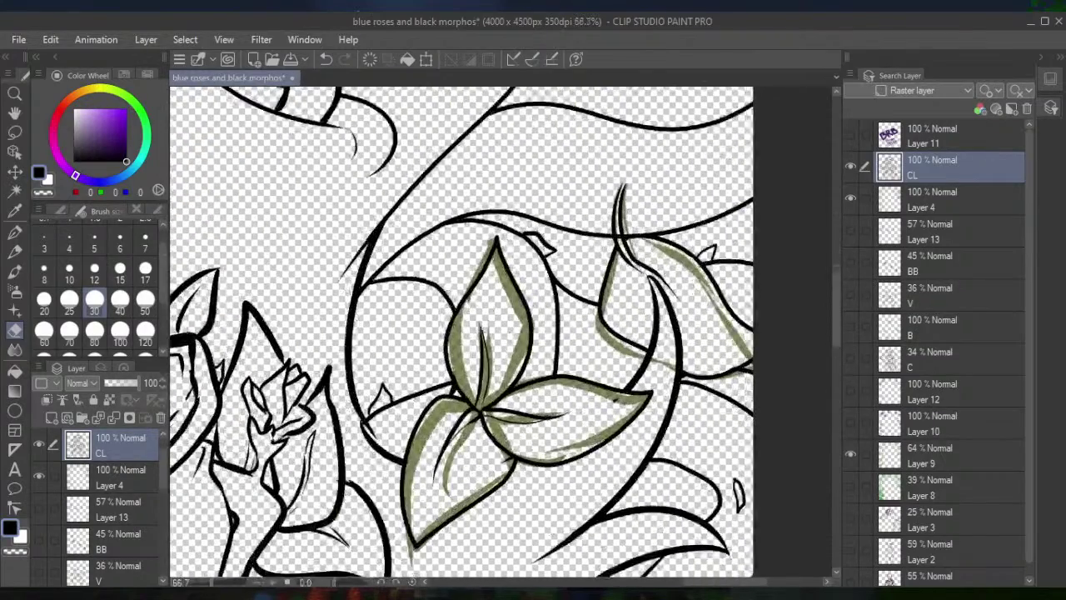
Switch between the CL layer and Layer 4, leaving Layer 4 active for inking
click(933, 200)
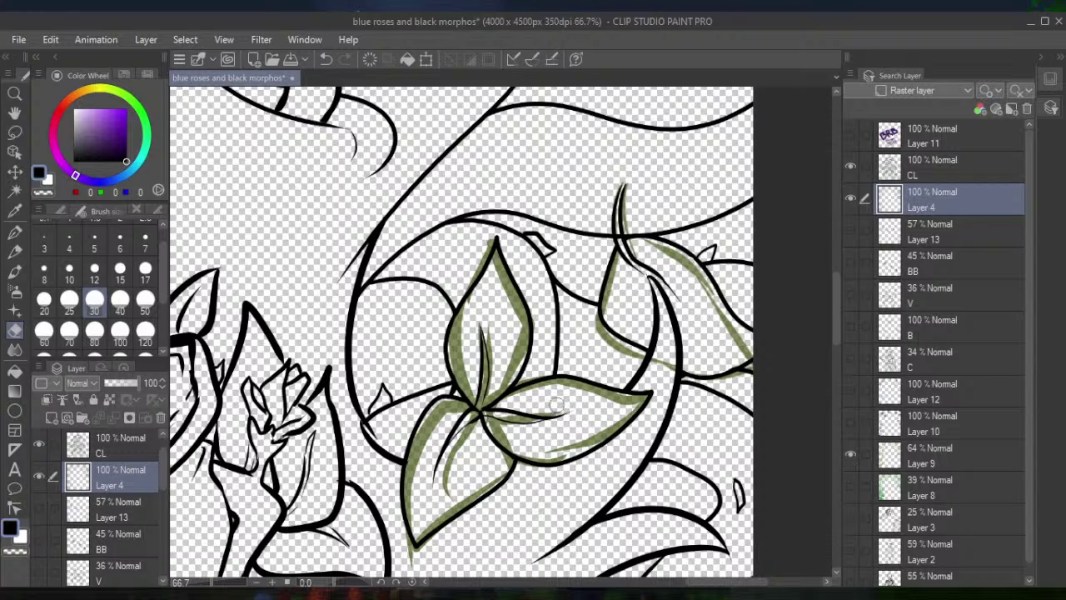
click(916, 170)
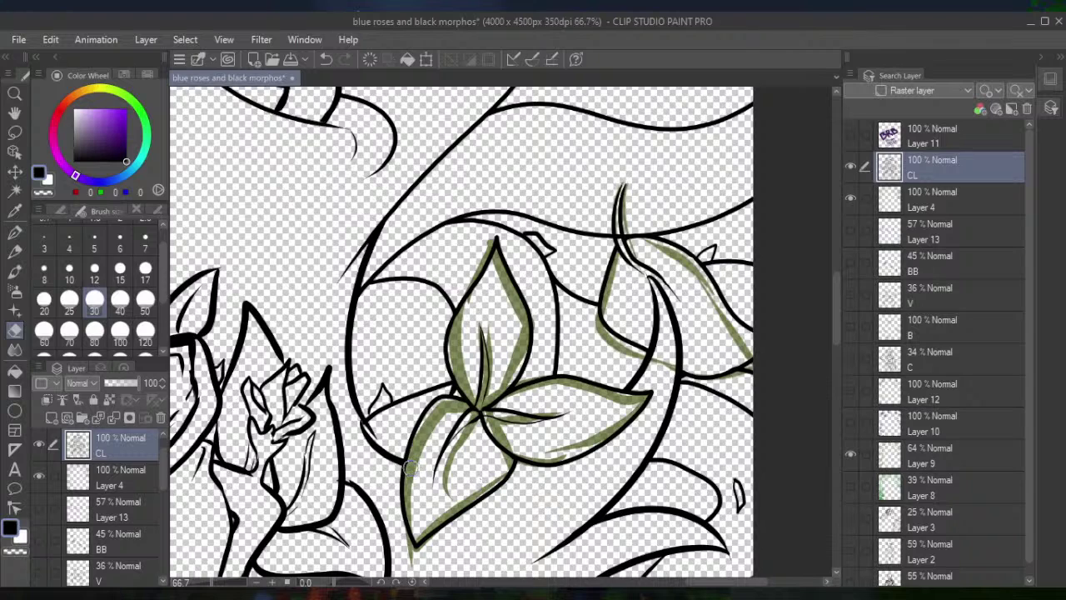
click(900, 210)
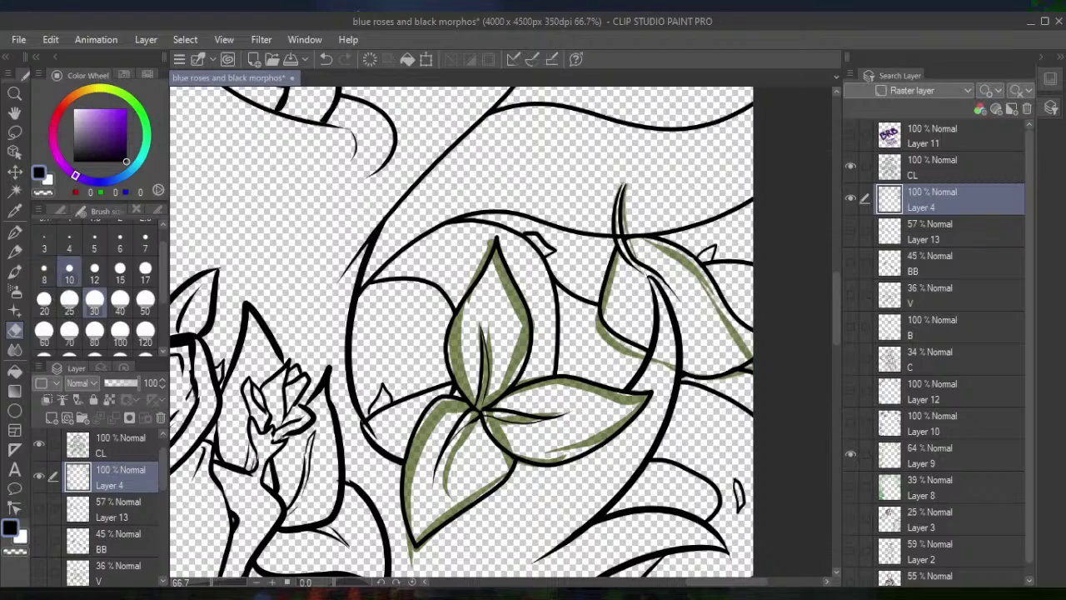
Ink small thorns on the vine on both sides of the four-leaf cluster with pen size 10
scroll(500, 350, down, 2)
drag(335, 318, 290, 443)
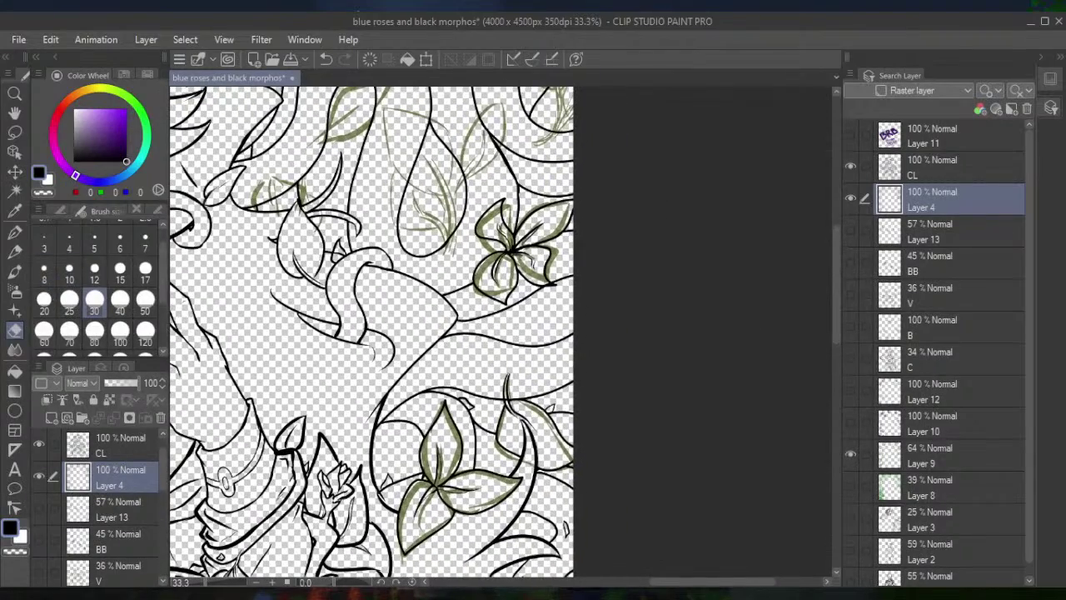
drag(529, 400, 604, 400)
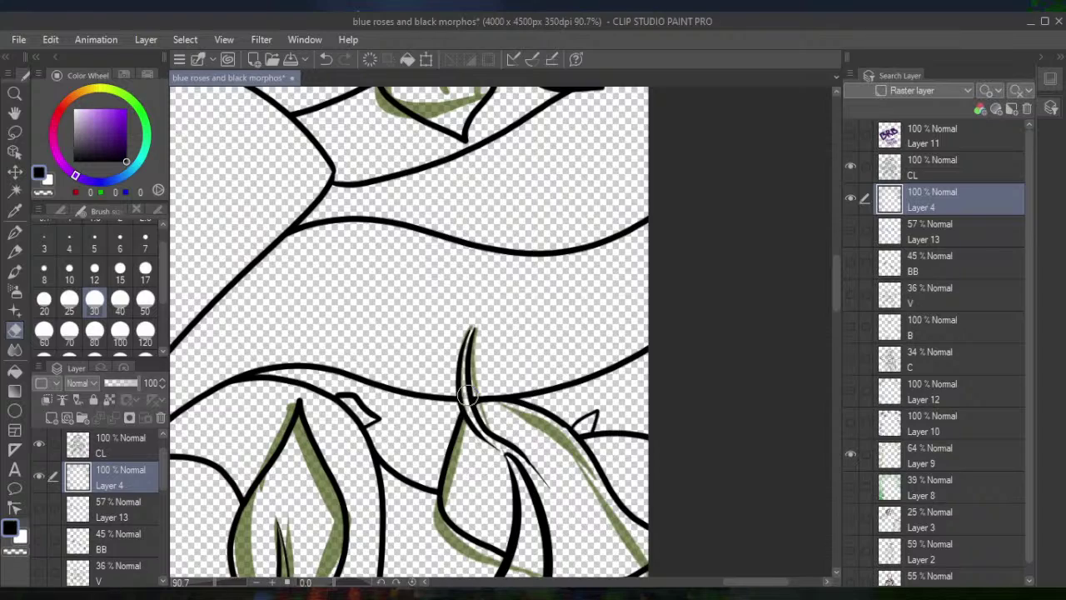
scroll(469, 379, down, 3)
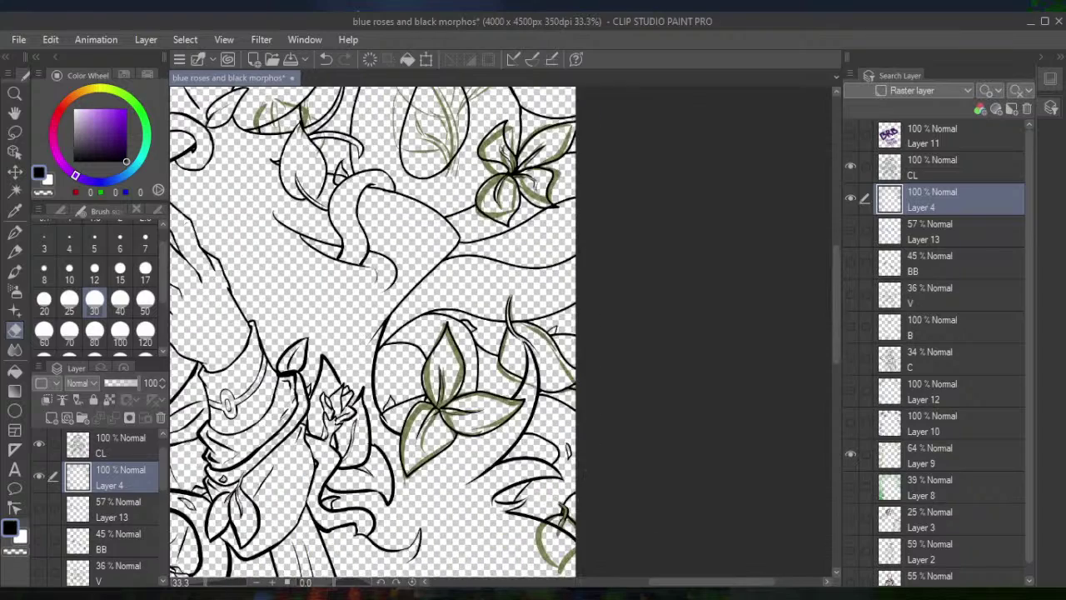
drag(469, 379, 464, 340)
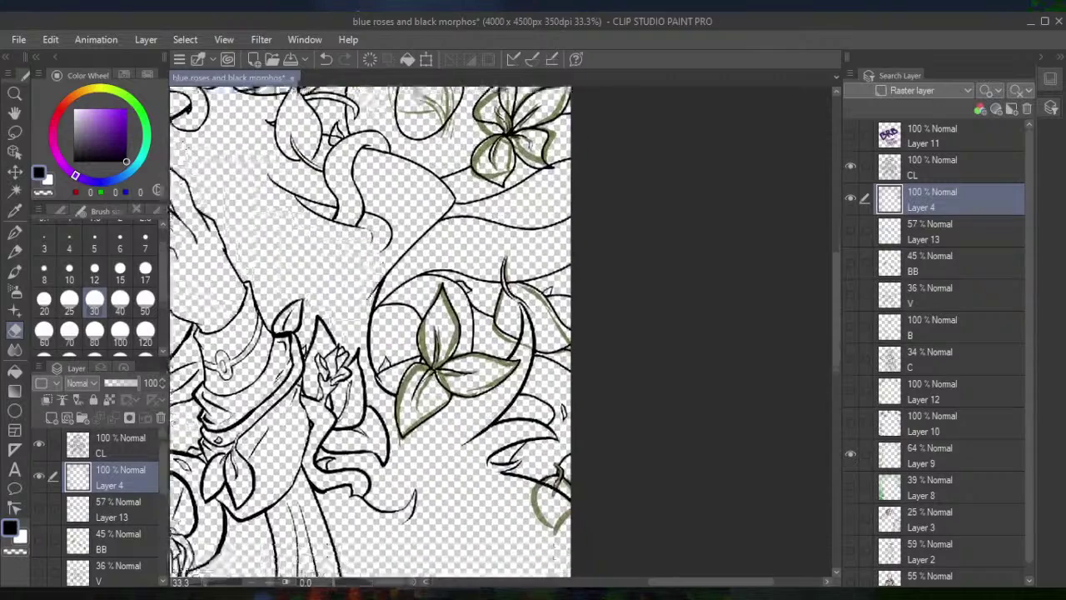
scroll(529, 317, up, 2)
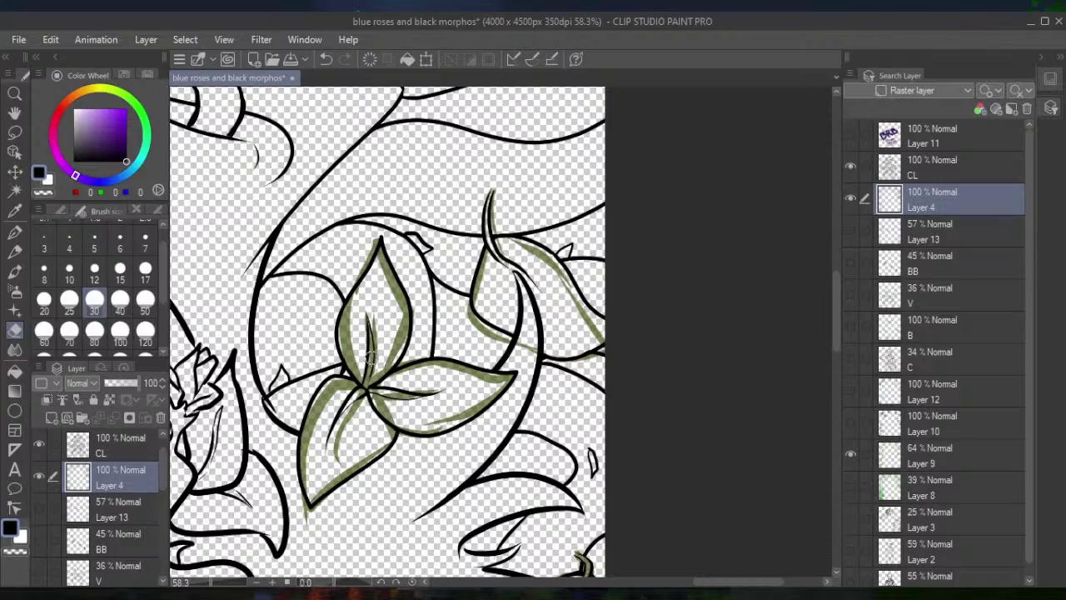
drag(371, 358, 385, 485)
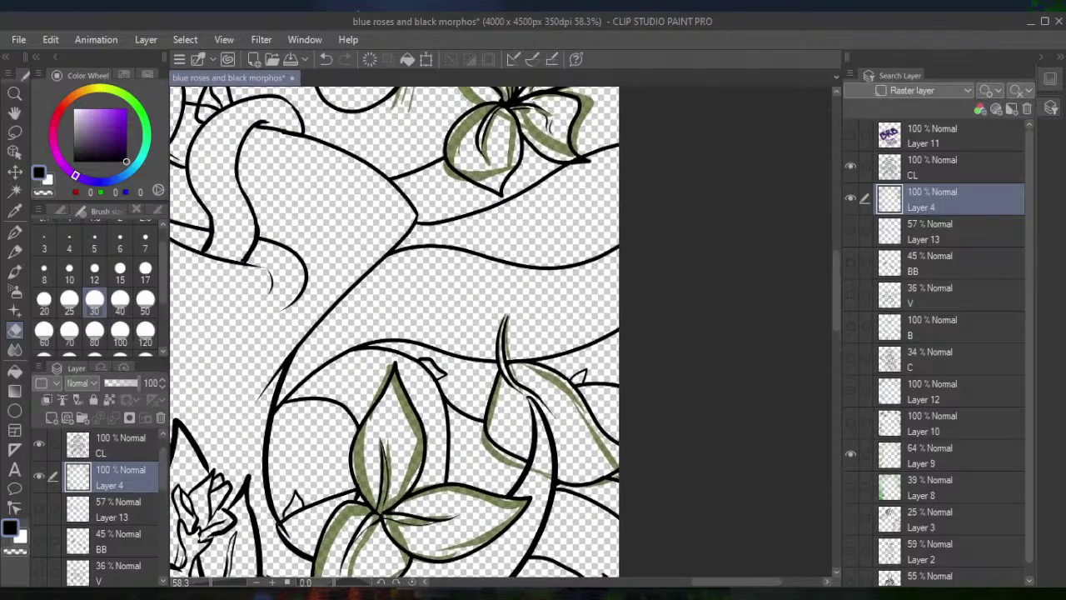
drag(385, 375, 311, 516)
drag(366, 334, 433, 432)
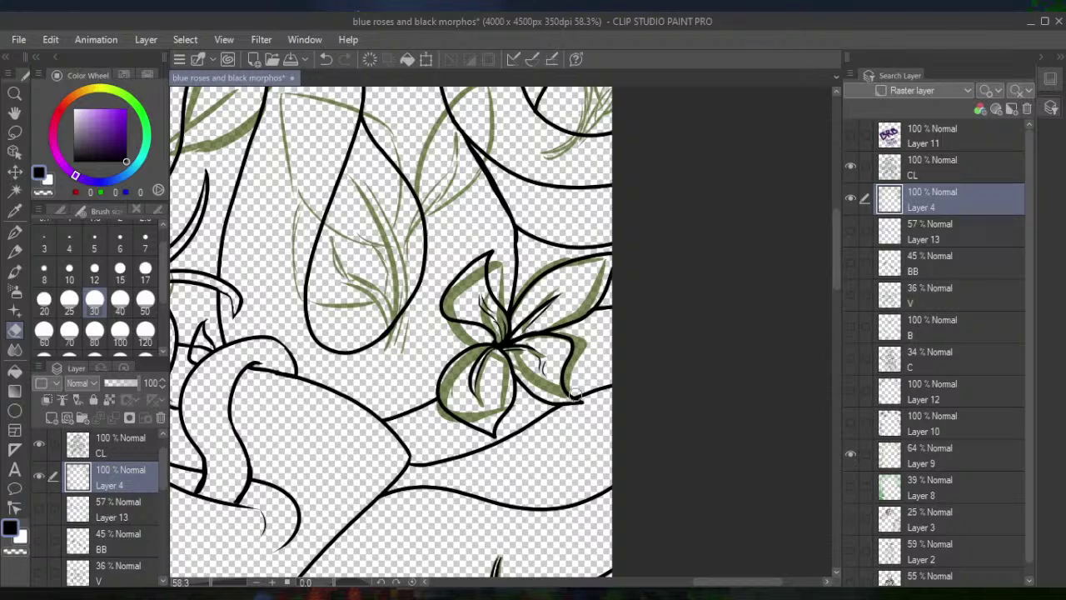
click(14, 232)
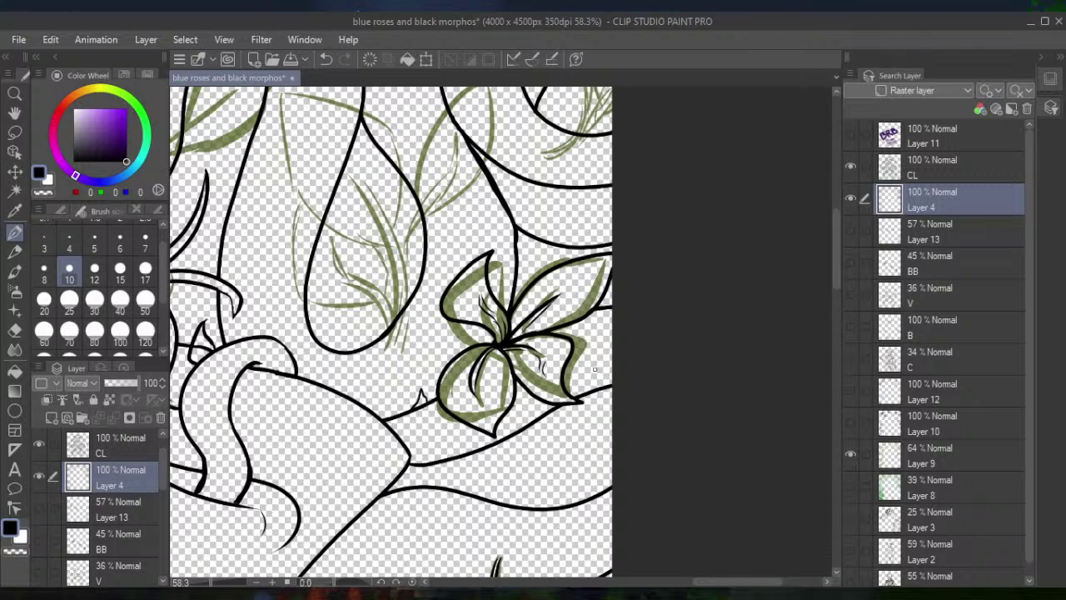
drag(595, 369, 612, 358)
Ink the base of the three-leaf sprig's stem with pen size 10 and erase the vine loop crossing it using eraser size 30
drag(564, 279, 620, 359)
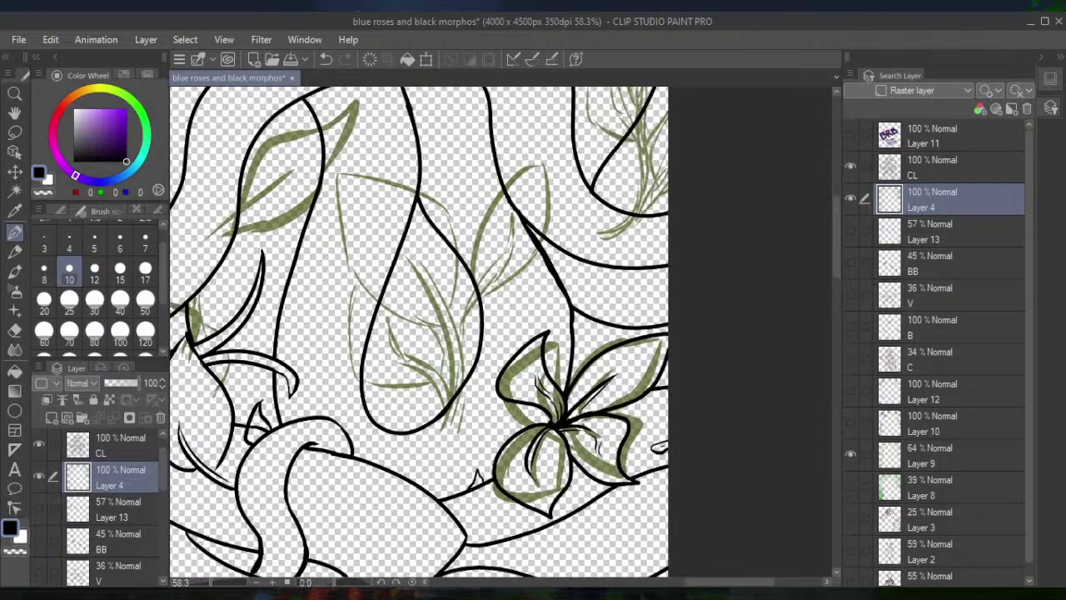
scroll(575, 280, down, 3)
drag(575, 279, 575, 342)
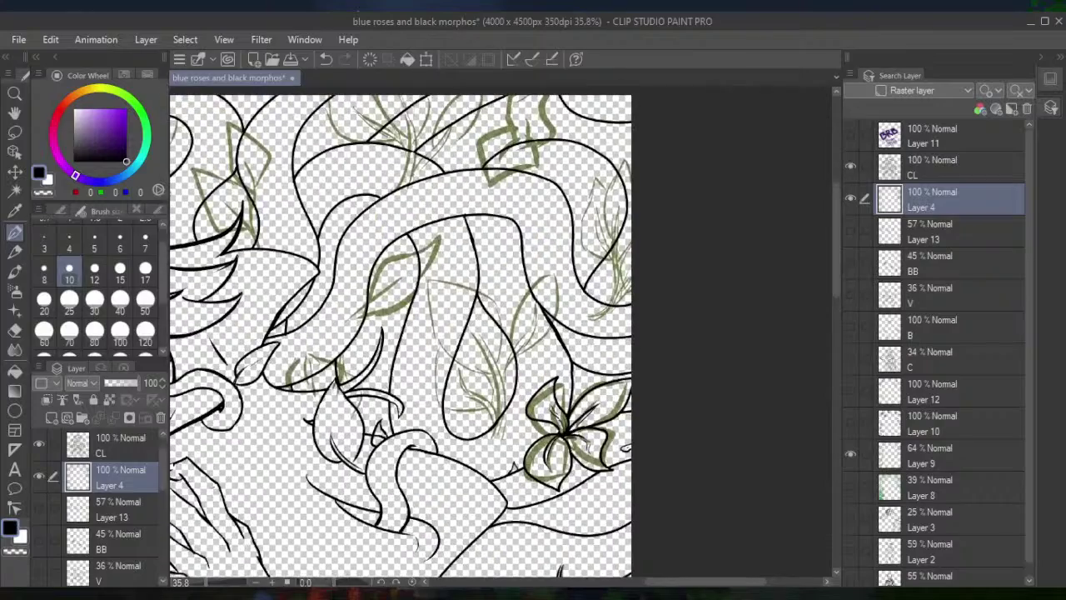
scroll(574, 340, up, 3)
scroll(567, 345, up, 1)
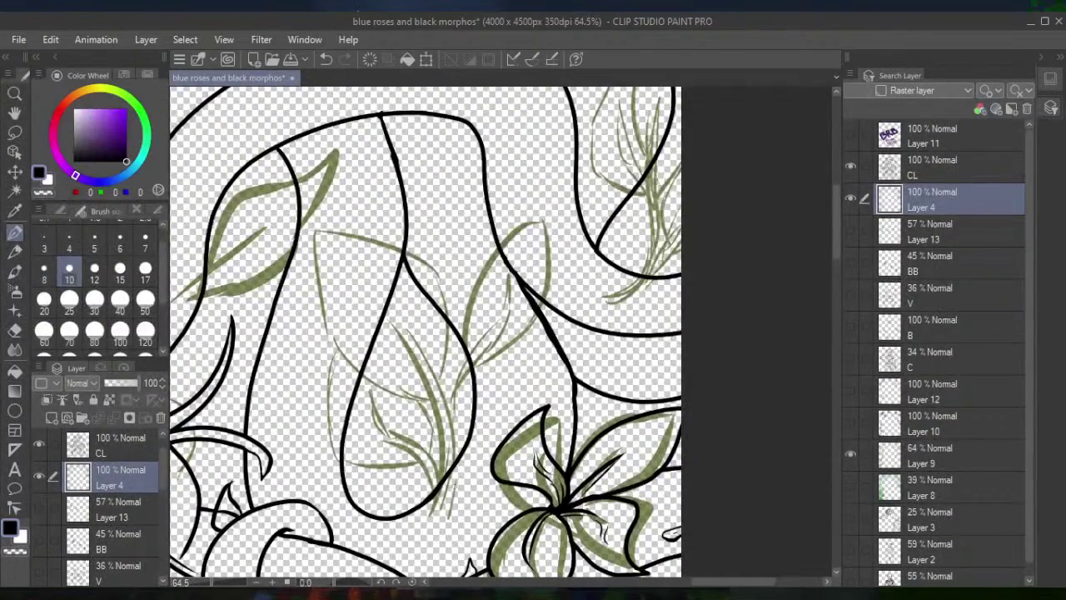
mouse_move(424, 515)
mouse_down()
mouse_move(441, 489)
mouse_move(432, 507)
mouse_up()
click(326, 59)
drag(430, 509, 438, 495)
click(15, 330)
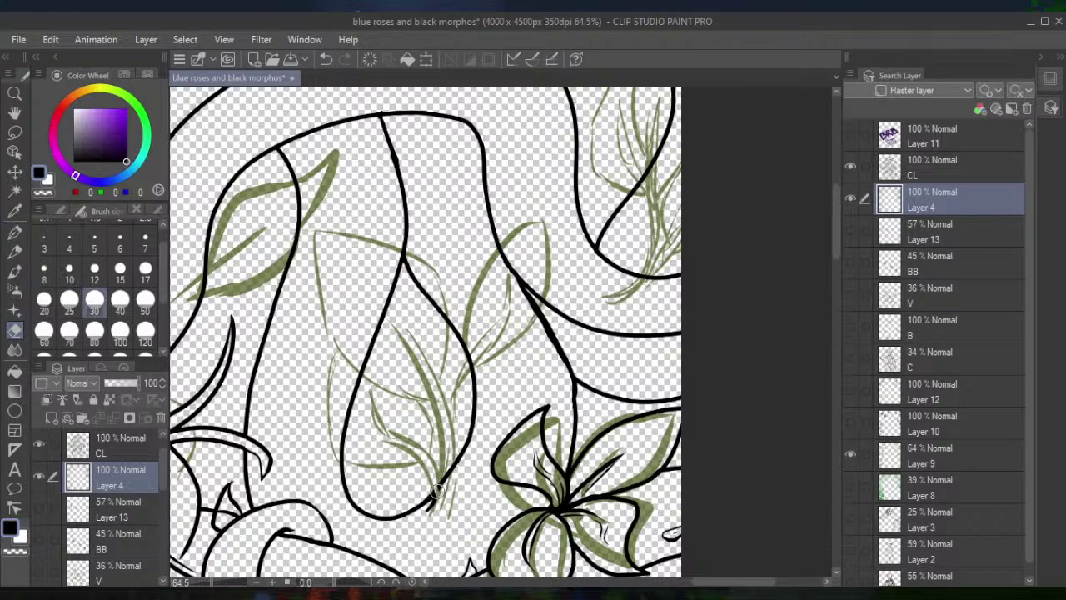
drag(445, 488, 450, 461)
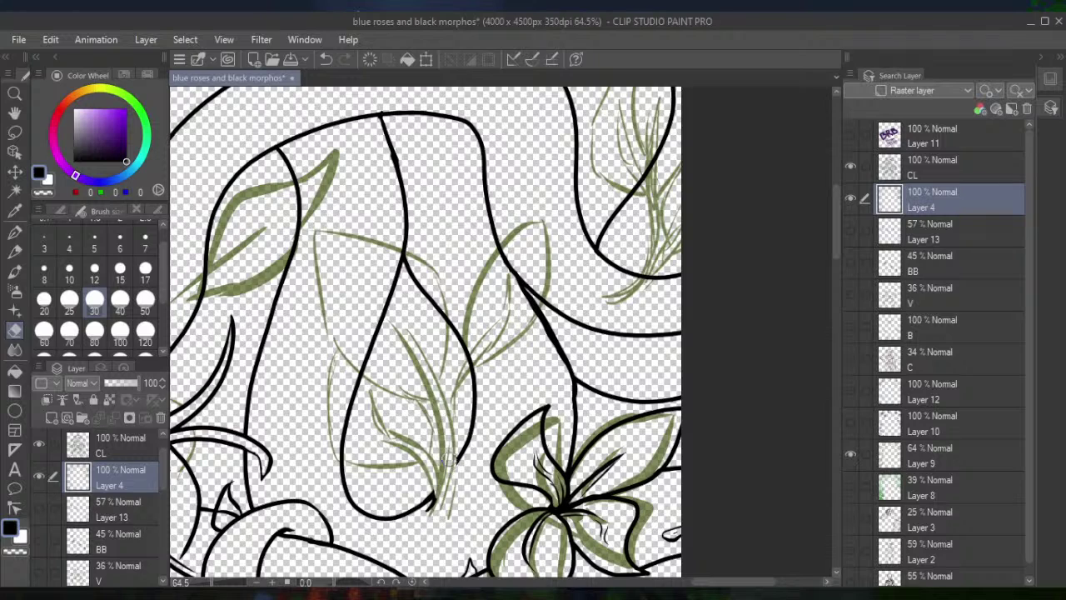
Ink the stem branches and central veins of the sprig's three leaves over the sketch, using pen size 10
click(15, 233)
mouse_move(434, 500)
mouse_down()
mouse_move(430, 509)
mouse_move(423, 468)
mouse_move(375, 405)
mouse_move(442, 483)
mouse_move(420, 372)
mouse_move(394, 315)
mouse_move(432, 369)
mouse_move(449, 421)
mouse_move(504, 321)
mouse_up()
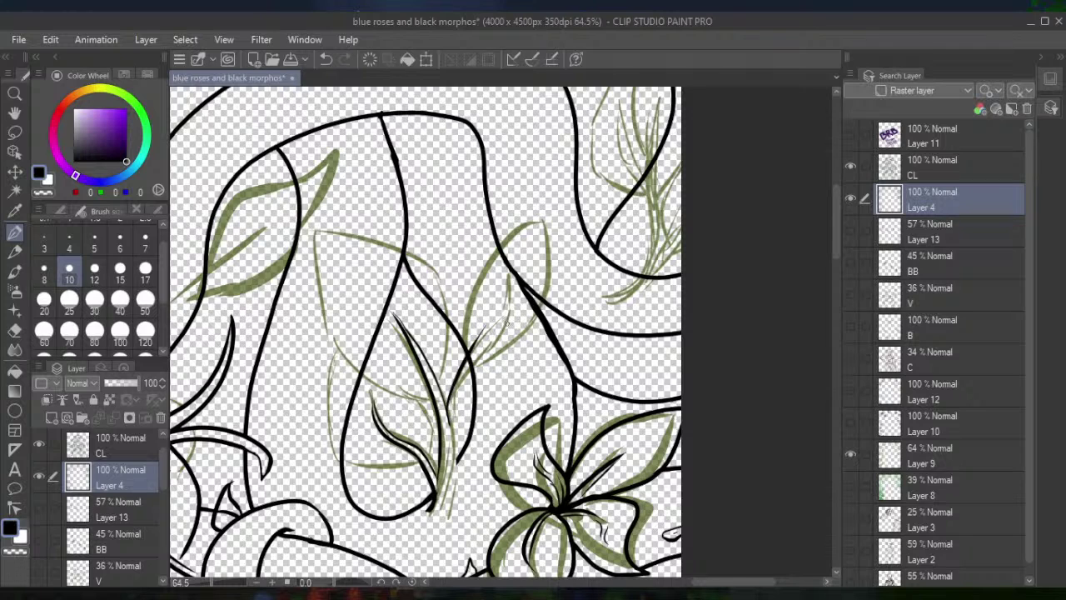
click(327, 61)
mouse_move(450, 410)
mouse_down()
mouse_move(493, 302)
mouse_move(450, 433)
mouse_up()
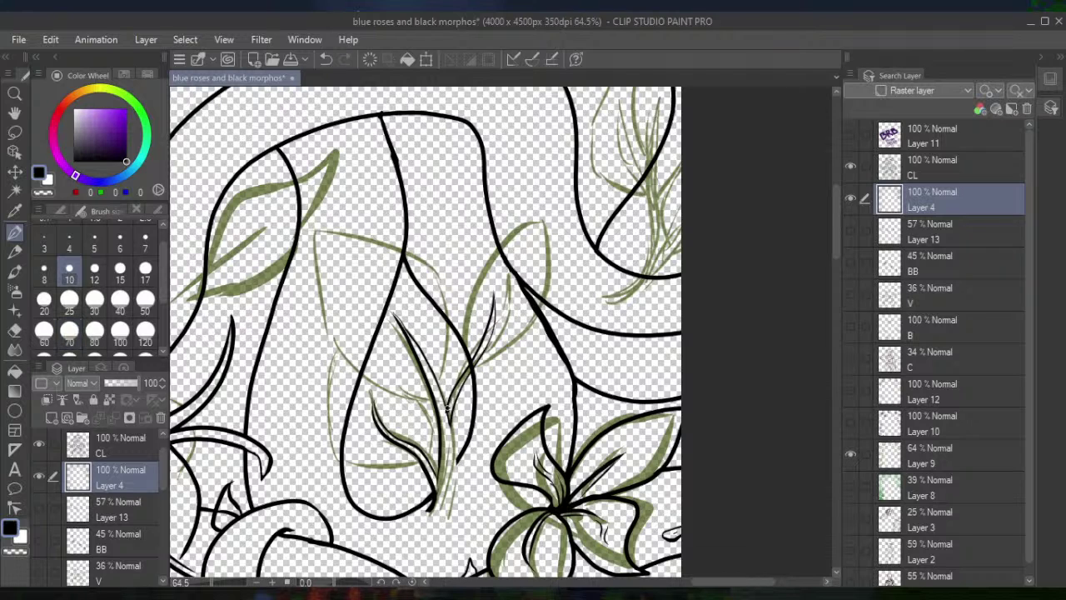
Ink the right edge of the sprig's stem down to its base and trim its lower end with eraser size 30
click(14, 329)
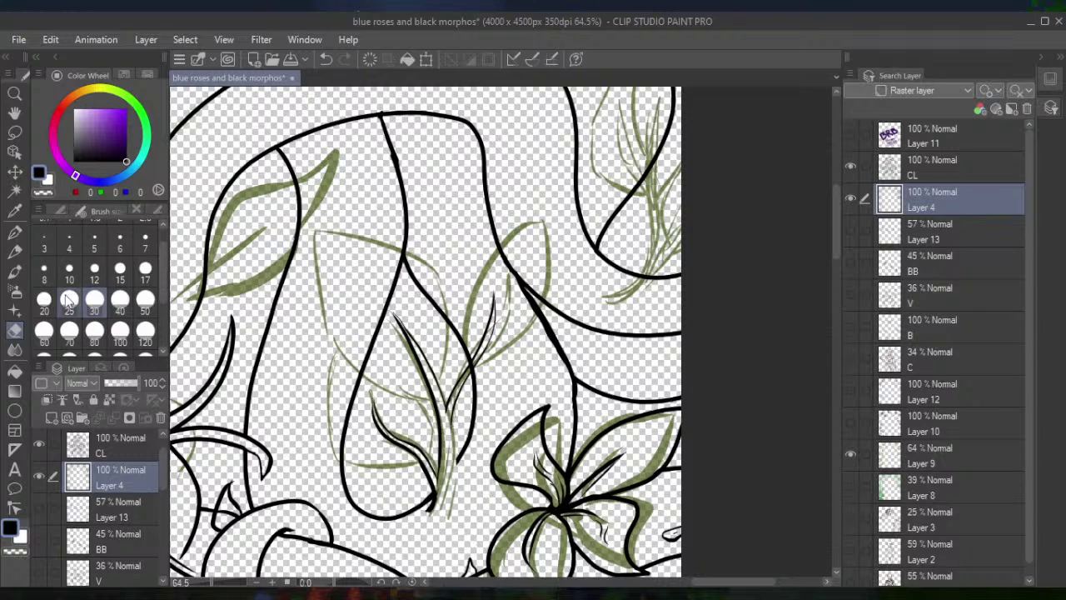
key(p)
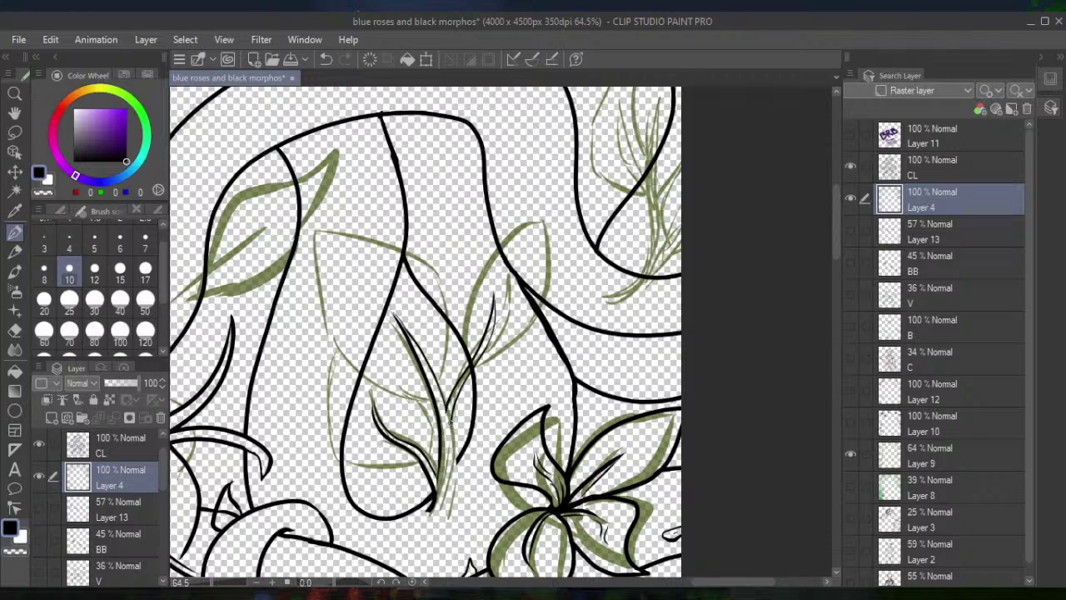
mouse_move(449, 422)
mouse_down()
mouse_move(442, 512)
mouse_move(459, 472)
mouse_move(449, 511)
mouse_up()
click(15, 329)
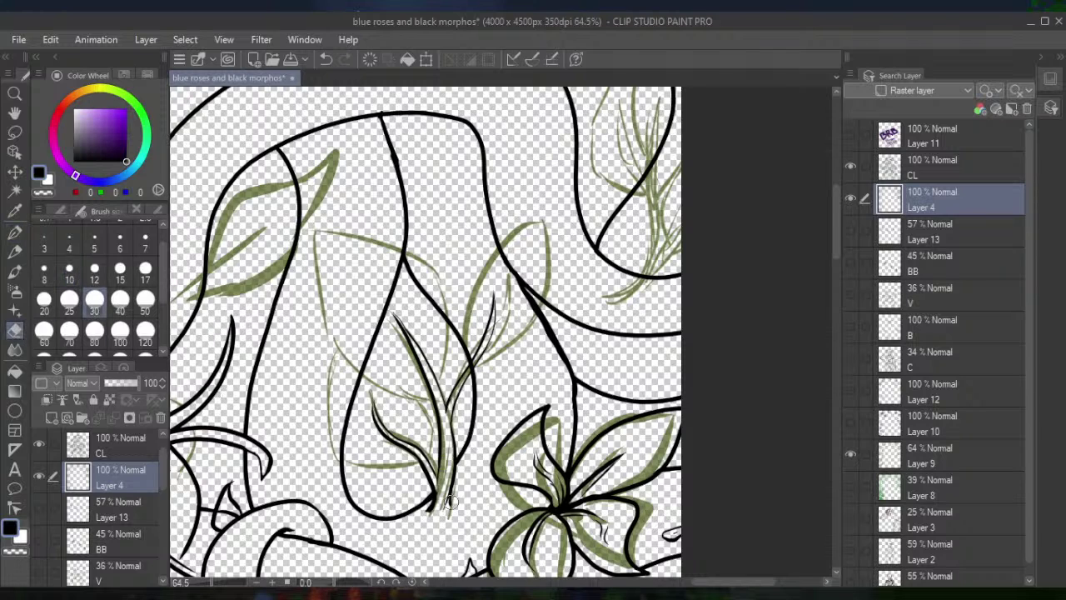
mouse_move(450, 497)
mouse_down()
mouse_move(445, 518)
mouse_move(449, 497)
mouse_move(448, 509)
mouse_up()
Ink the outlines of the sprig's lower left leaf, large upper leaf and right leaf with pen size 10
click(15, 231)
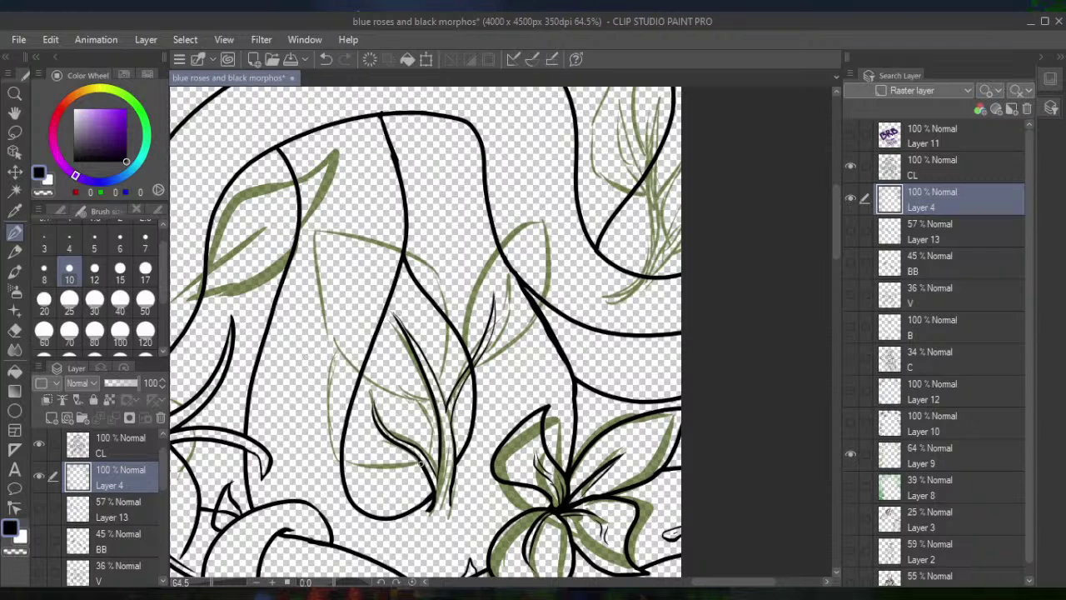
mouse_move(423, 463)
mouse_down()
mouse_move(344, 459)
mouse_move(331, 423)
mouse_move(338, 348)
mouse_up()
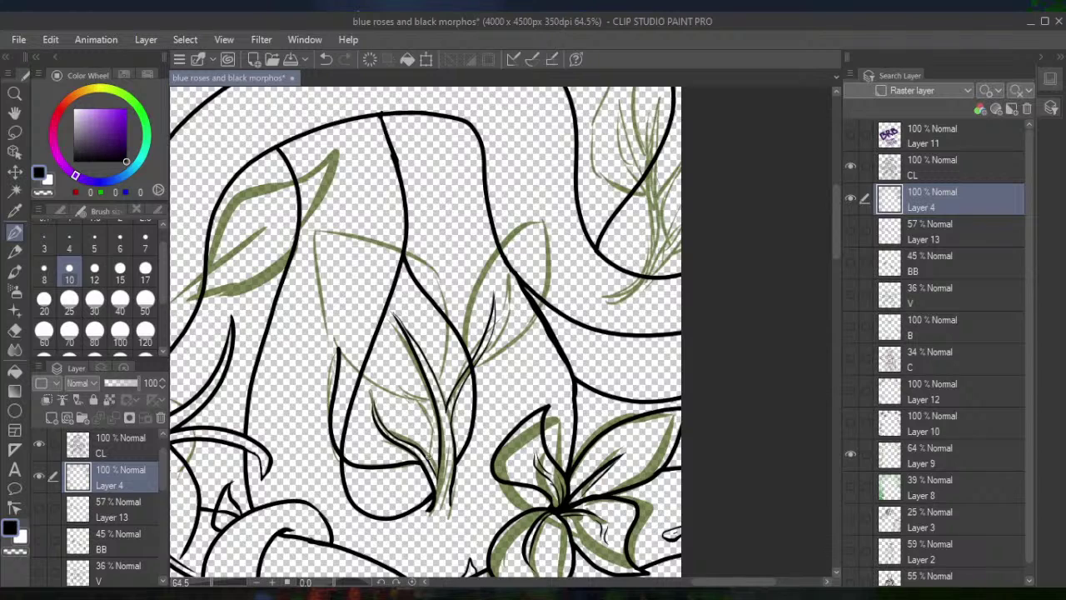
mouse_move(429, 460)
mouse_down()
mouse_move(404, 357)
mouse_move(433, 402)
mouse_move(365, 376)
mouse_move(339, 344)
mouse_move(316, 216)
mouse_move(369, 233)
mouse_move(423, 278)
mouse_move(448, 335)
mouse_move(441, 393)
mouse_up()
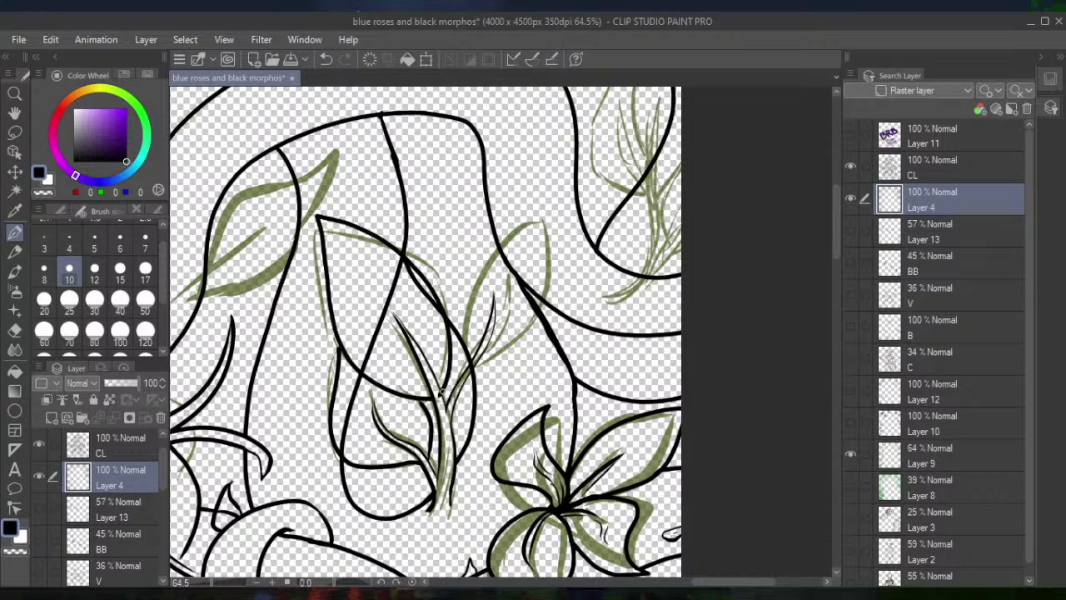
click(14, 329)
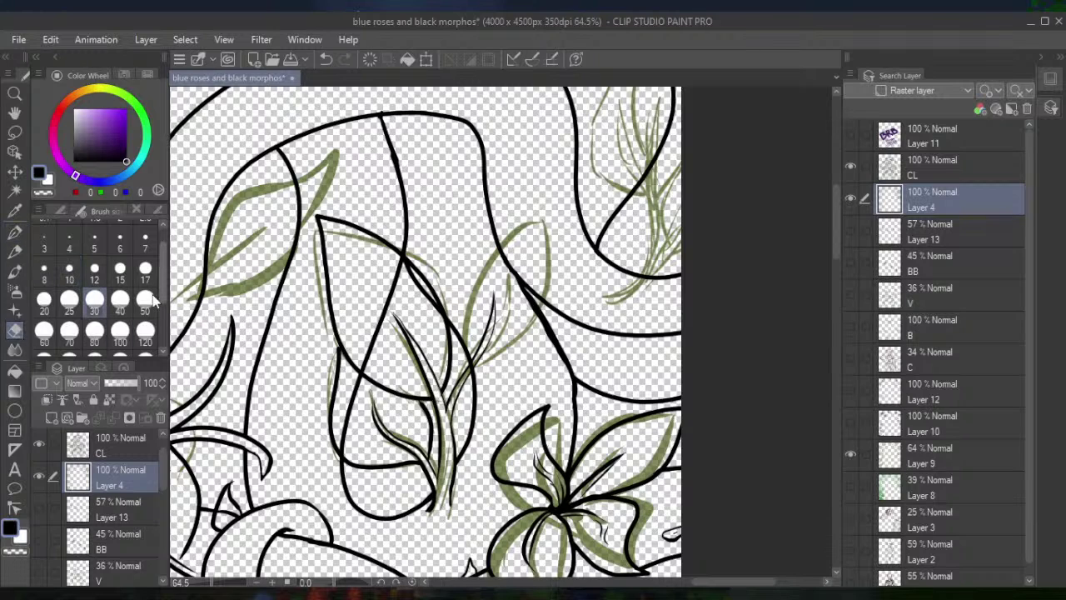
click(14, 231)
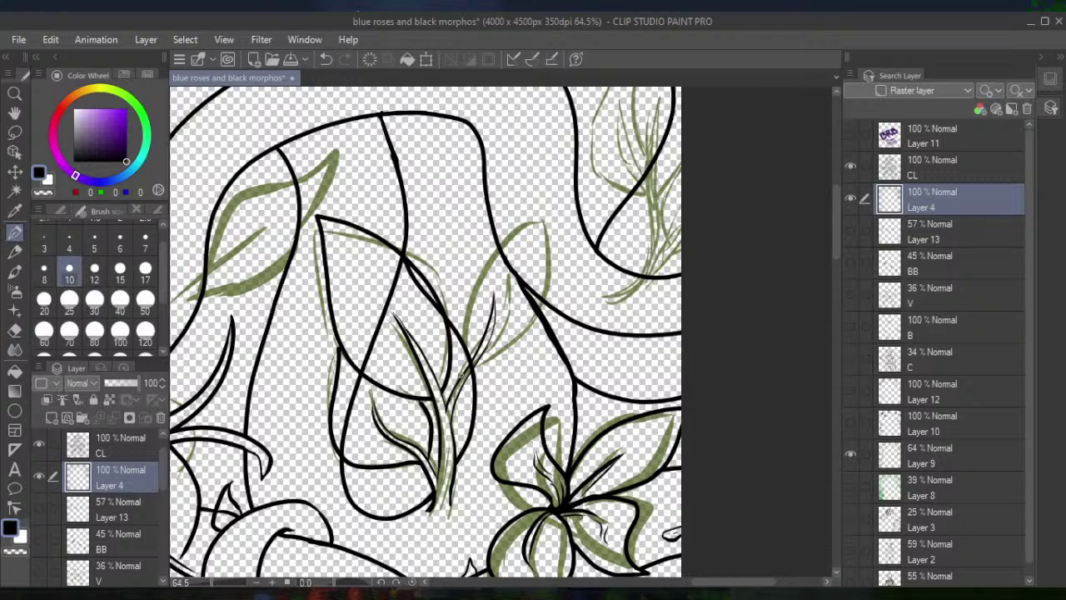
mouse_move(460, 377)
mouse_down()
mouse_move(459, 324)
mouse_move(492, 225)
mouse_up()
mouse_move(520, 269)
mouse_down()
mouse_move(530, 308)
mouse_move(523, 352)
mouse_move(488, 376)
mouse_up()
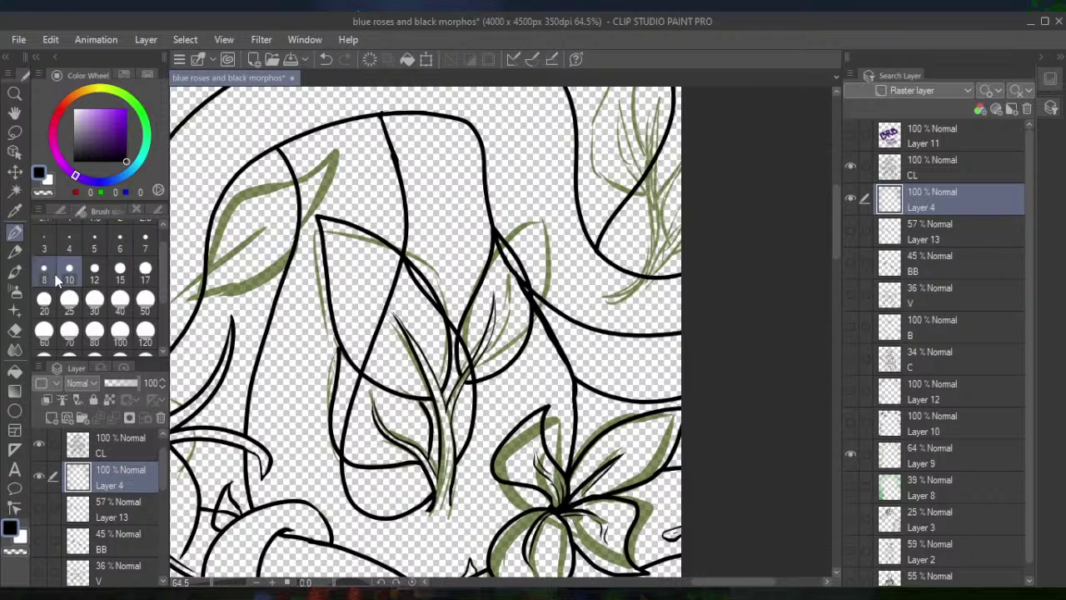
Erase the vine line overlapping the upper right edge of the sprig's right leaf, using eraser size 30
click(15, 330)
drag(514, 274, 501, 254)
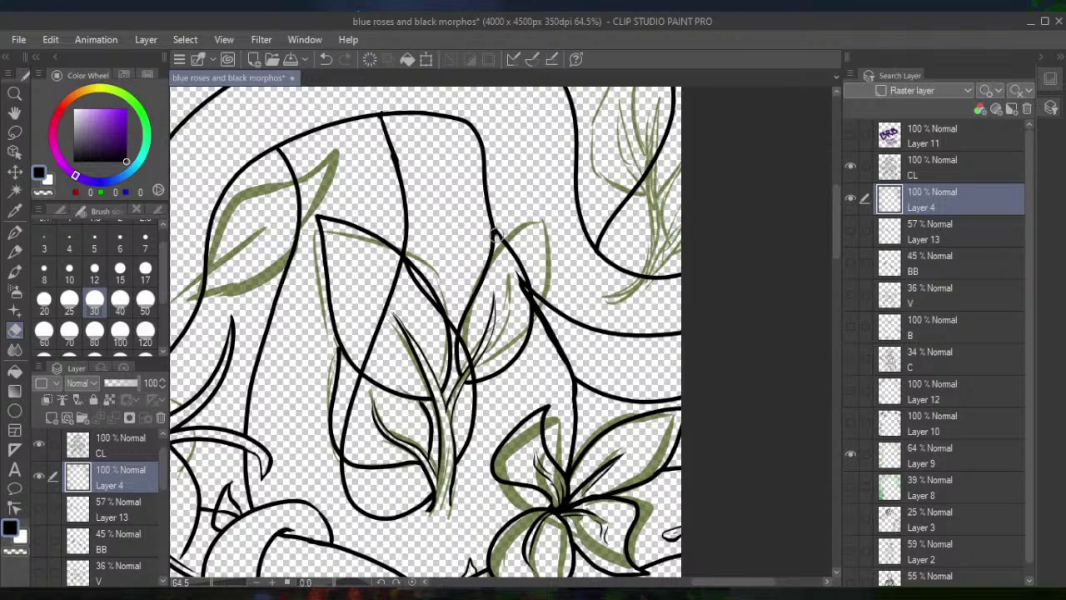
click(15, 233)
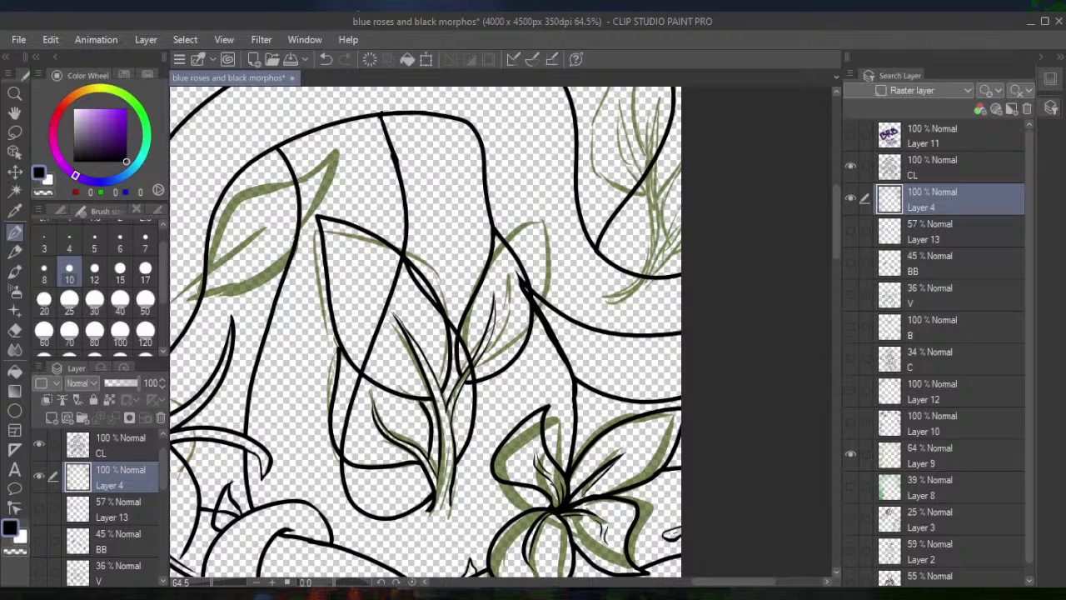
click(257, 595)
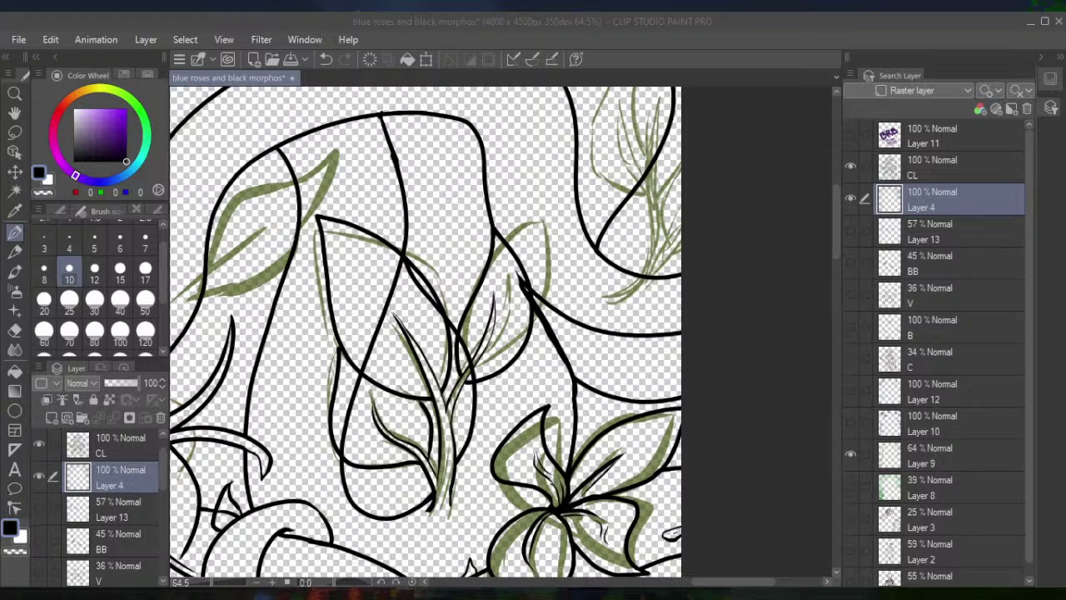
click(495, 547)
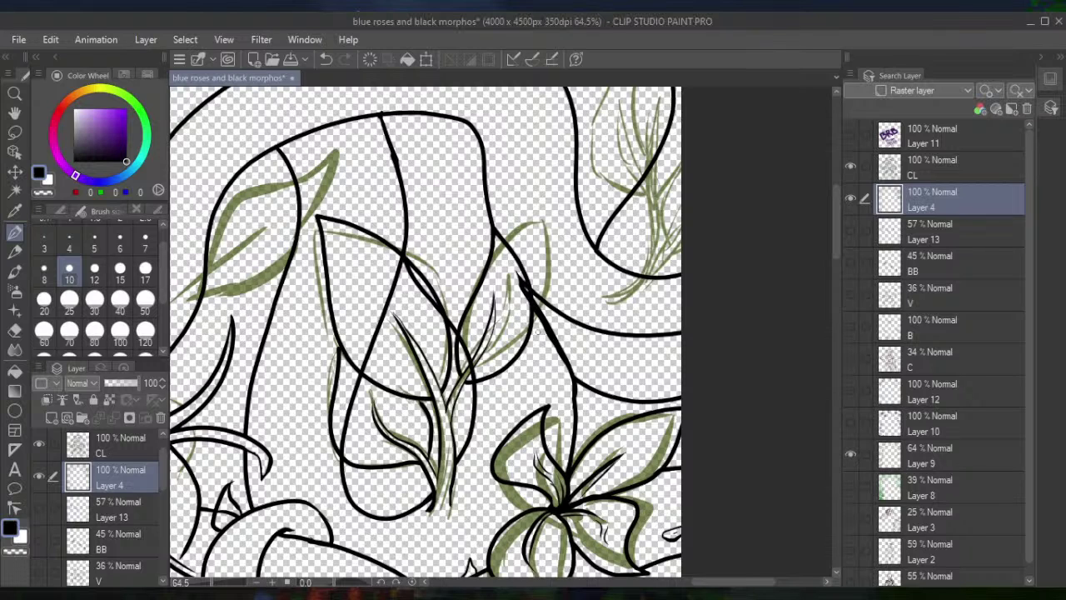
click(14, 330)
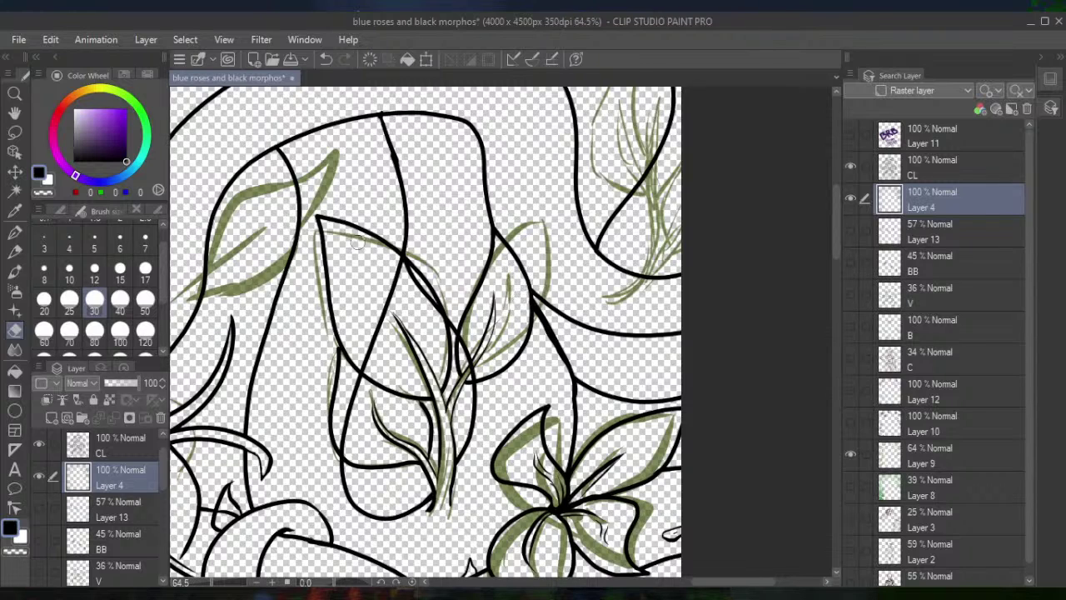
Erase the vine loop lines running through the sprig's large upper leaf, lower left leaf and right leaf, using eraser size 30
mouse_move(382, 302)
mouse_down()
mouse_move(372, 365)
mouse_move(348, 403)
mouse_move(352, 380)
mouse_move(350, 446)
mouse_up()
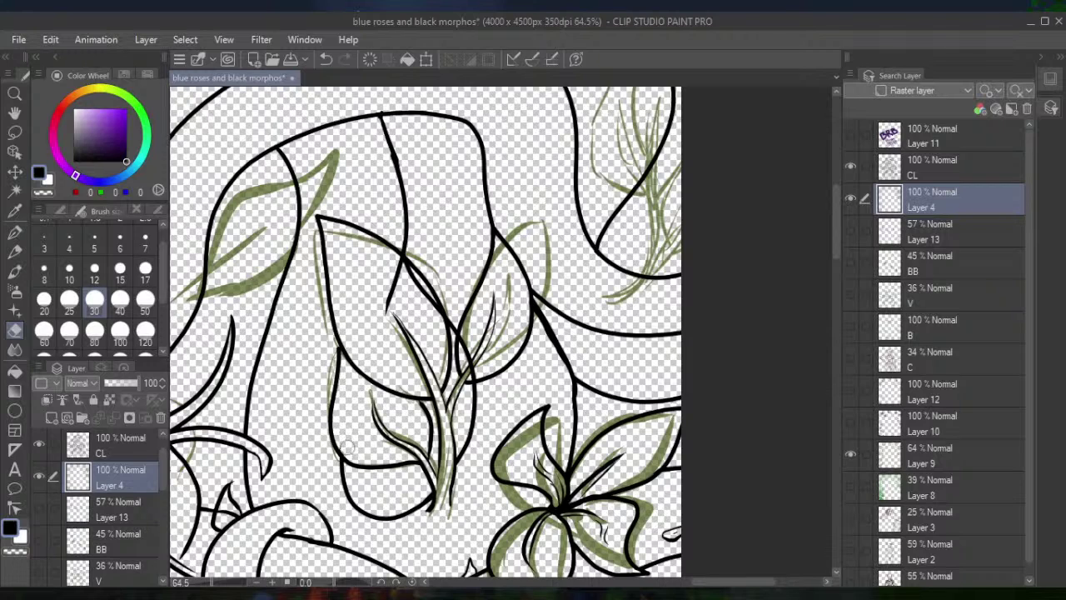
mouse_move(393, 327)
mouse_down()
mouse_move(385, 300)
mouse_move(383, 318)
mouse_move(402, 265)
mouse_move(466, 357)
mouse_up()
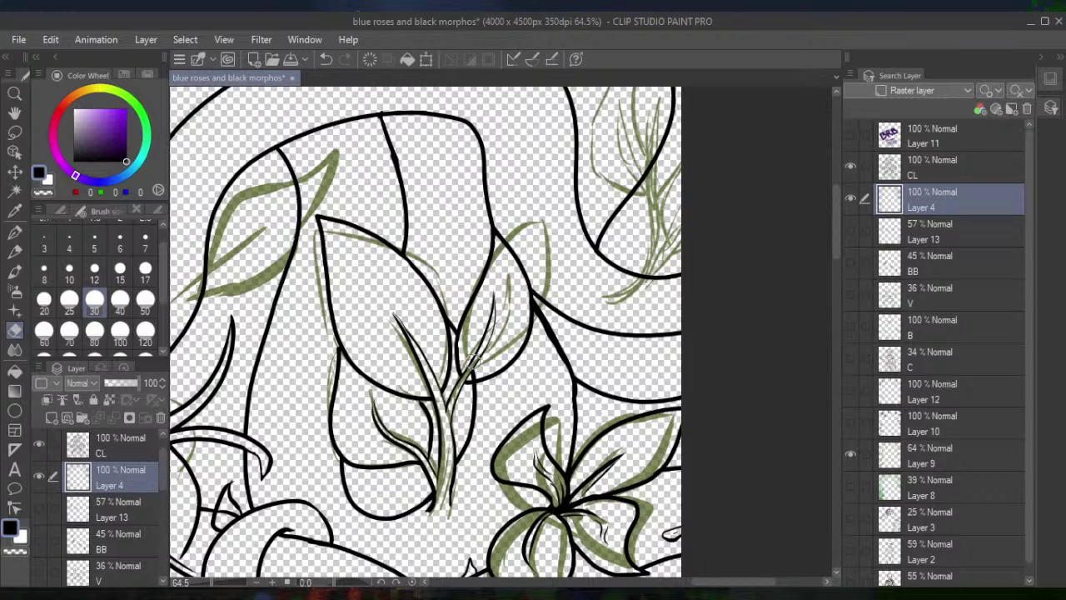
drag(473, 371, 484, 374)
click(14, 232)
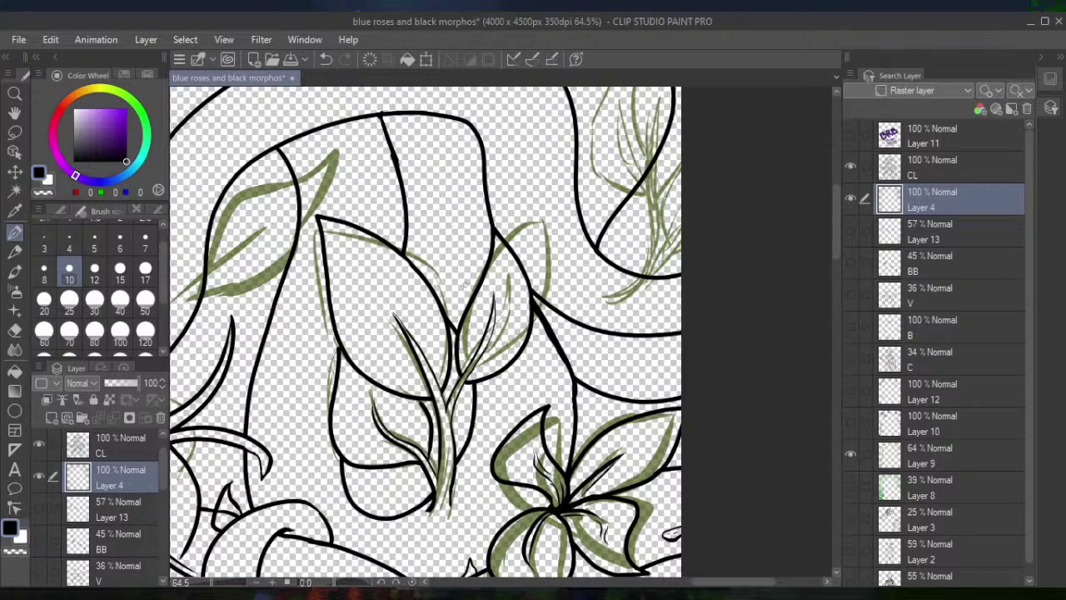
scroll(449, 261, down, 4)
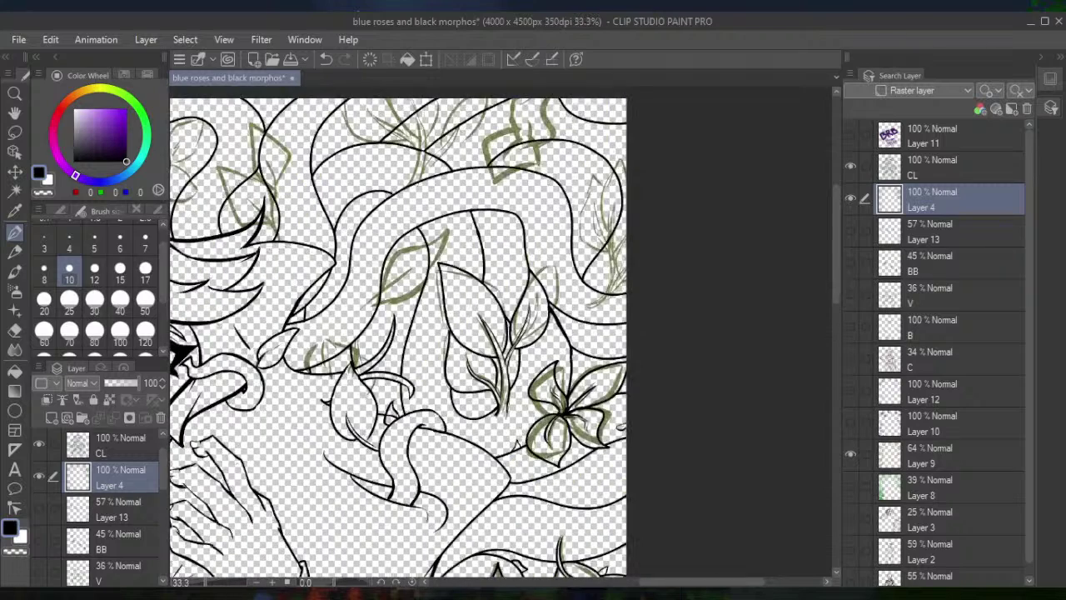
Ink the stem, midrib and right-hand offshoots of the leaf sprig at the canvas's right edge with pen size 10
scroll(528, 265, up, 2)
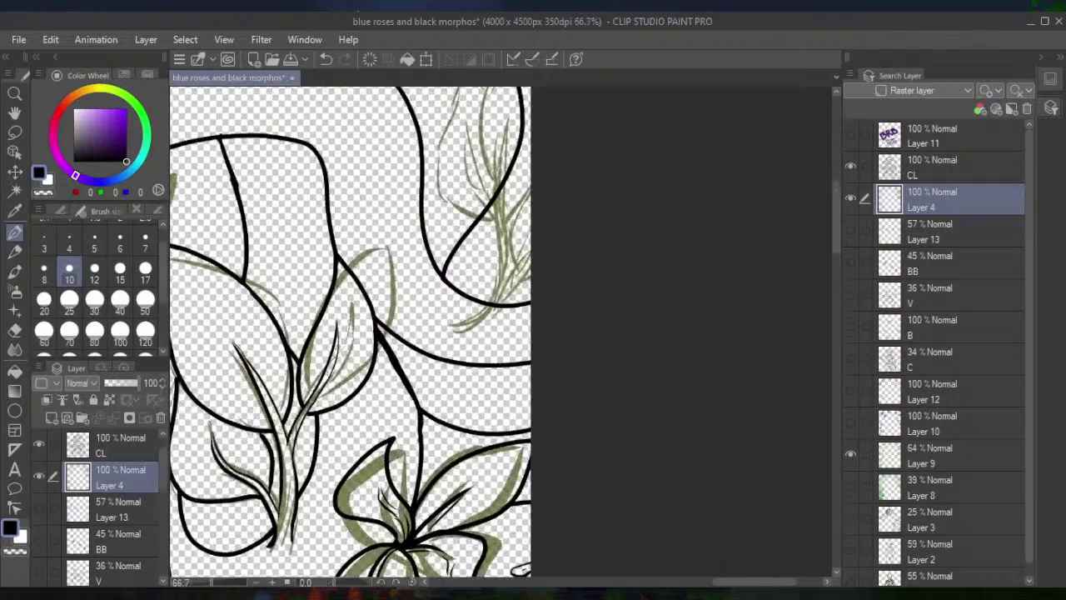
drag(528, 264, 481, 373)
scroll(496, 337, down, 1)
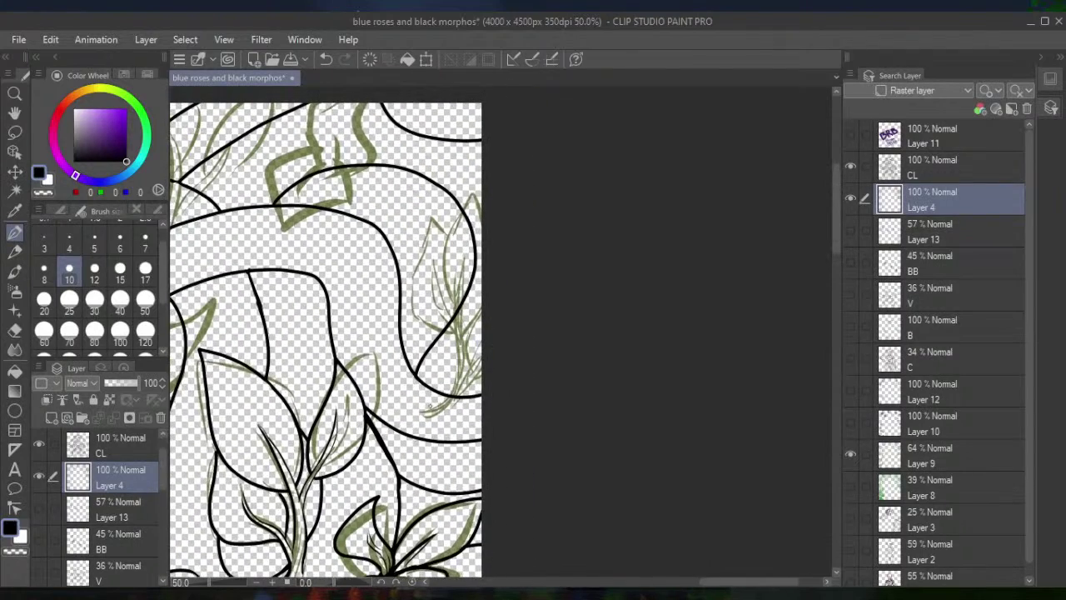
mouse_move(425, 409)
mouse_down()
mouse_move(456, 355)
mouse_move(458, 262)
mouse_up()
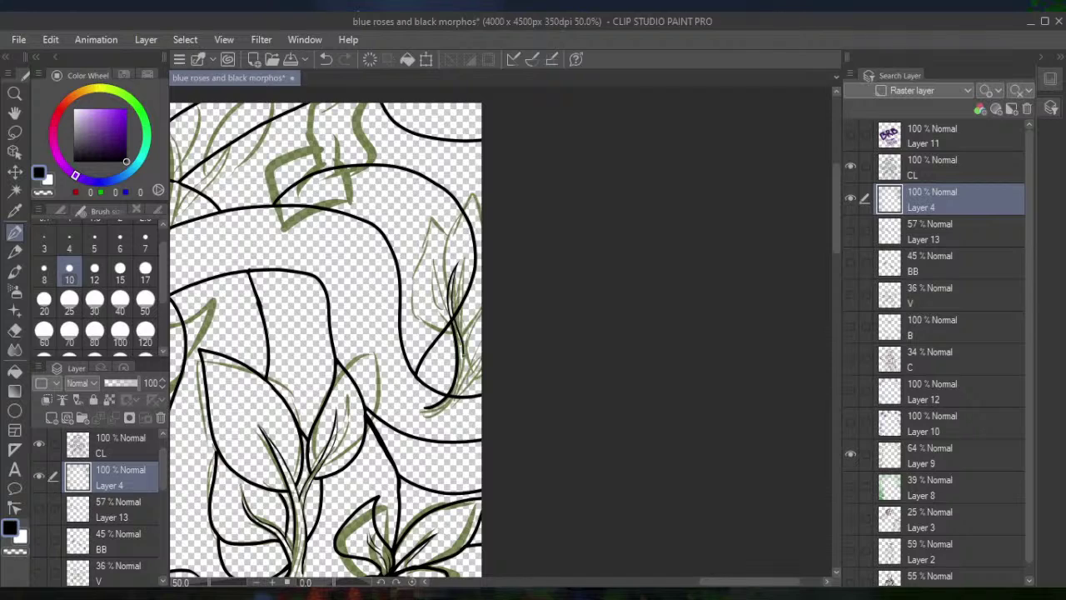
drag(464, 354, 445, 411)
drag(471, 378, 472, 364)
drag(468, 353, 482, 317)
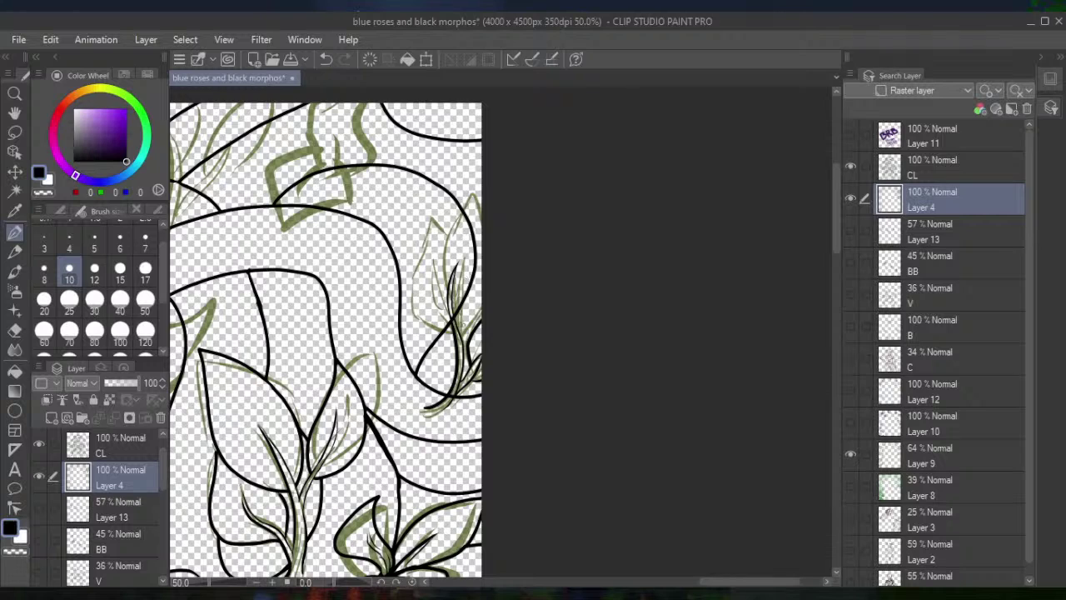
Ink the outlines of the edge sprig's upper and left leaves and erase the lines crossing the sprig, using eraser size 30
mouse_move(456, 342)
mouse_down()
mouse_move(428, 301)
mouse_move(440, 243)
mouse_move(463, 202)
mouse_move(488, 223)
mouse_up()
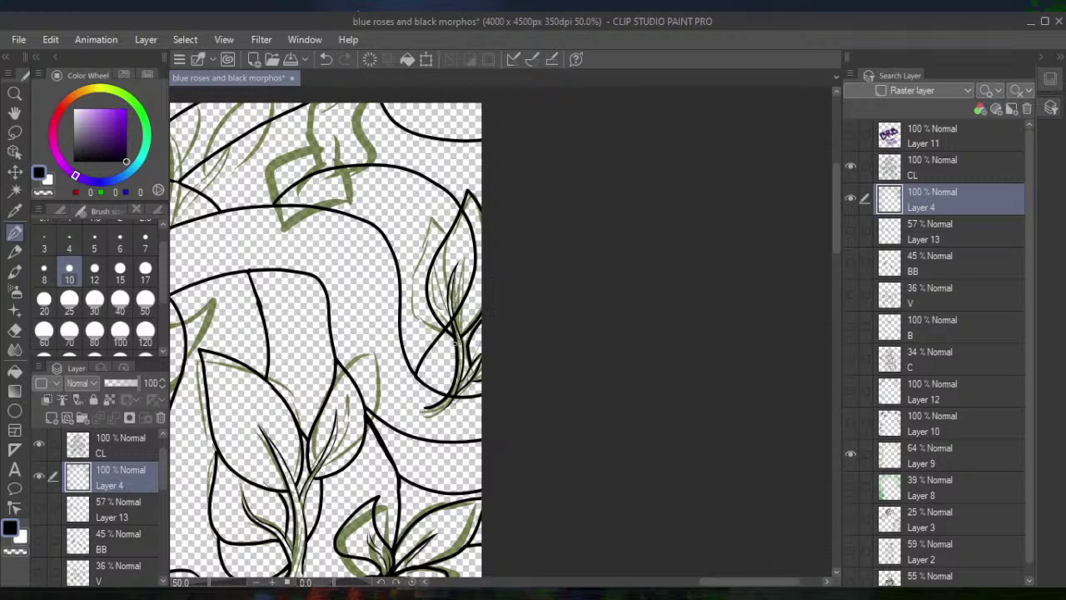
mouse_move(450, 337)
mouse_down()
mouse_move(408, 301)
mouse_move(414, 228)
mouse_up()
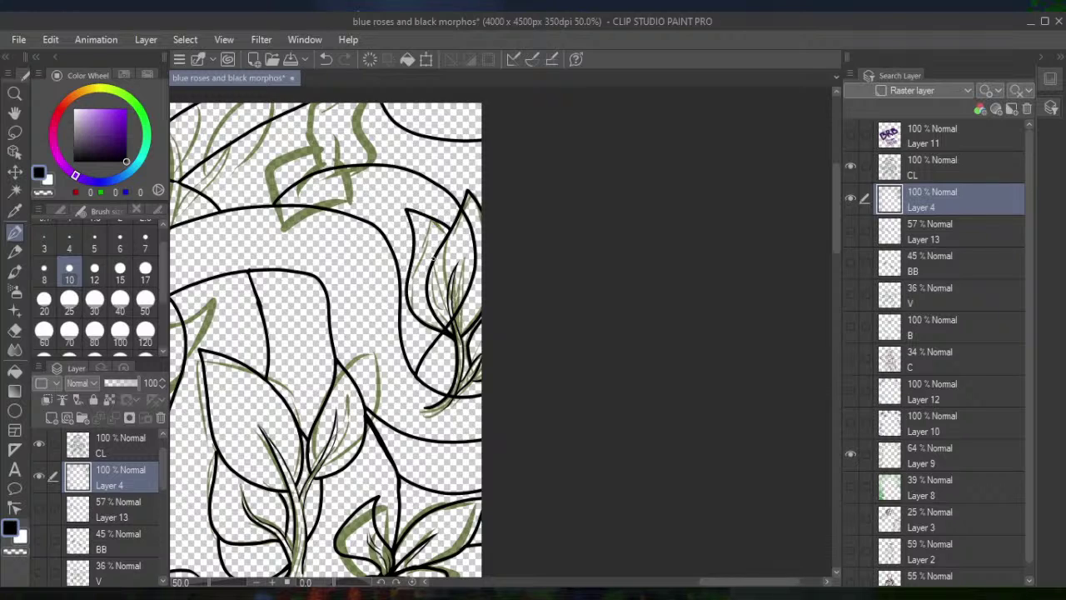
click(15, 329)
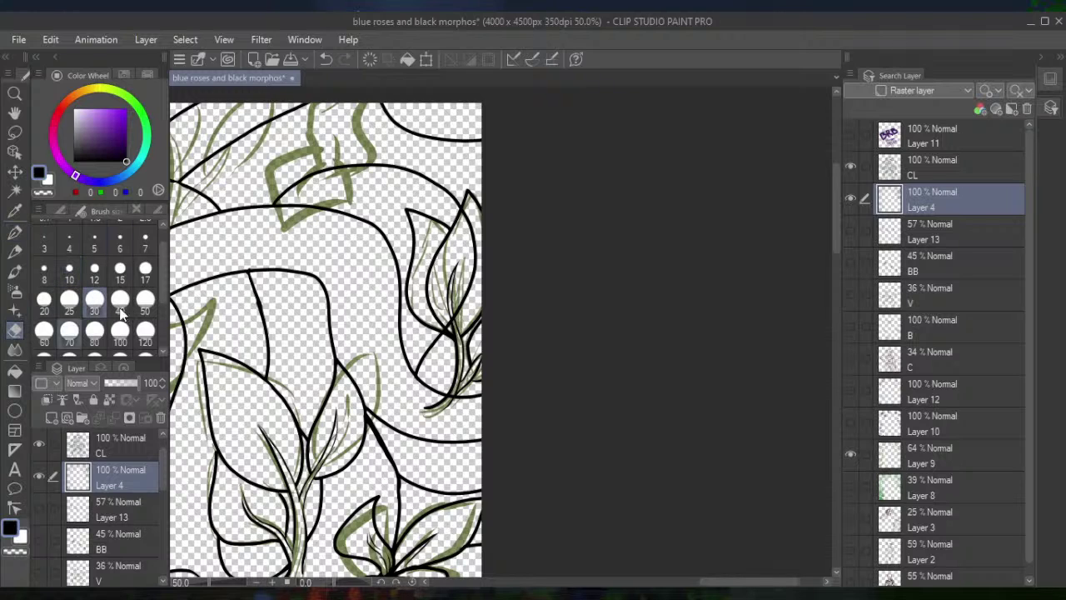
mouse_move(443, 316)
mouse_down()
mouse_move(449, 328)
mouse_move(454, 315)
mouse_move(457, 339)
mouse_move(470, 284)
mouse_move(468, 213)
mouse_move(471, 240)
mouse_up()
mouse_move(479, 350)
mouse_down()
mouse_move(488, 364)
mouse_move(458, 388)
mouse_up()
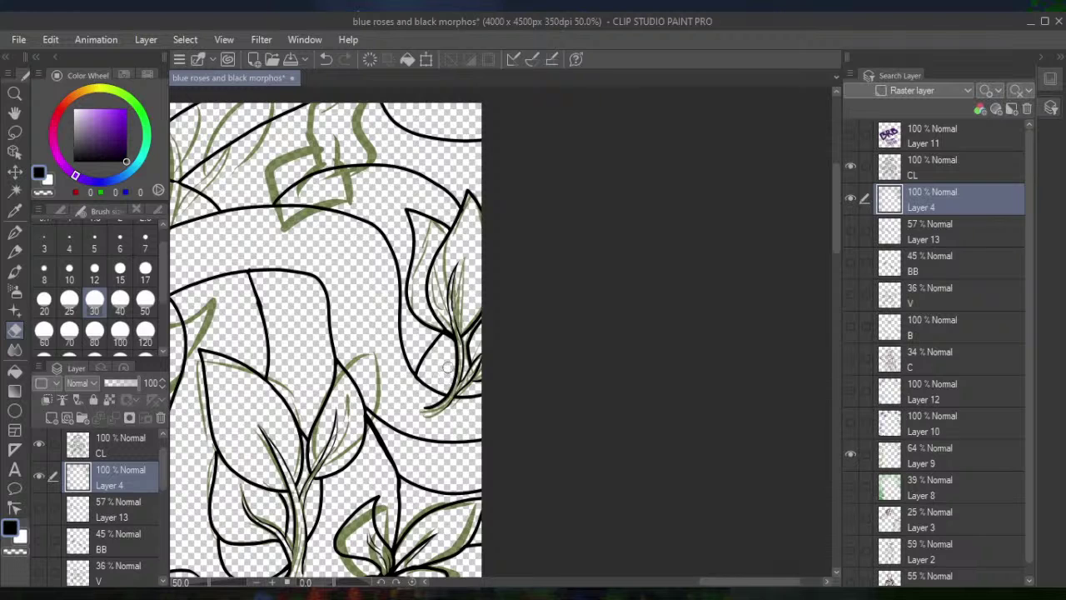
Ink the heart-shaped leaf's outline and midrib near the canvas's top edge, plus the outline of the leaf above it, with pen size 10
click(14, 231)
drag(333, 291, 474, 426)
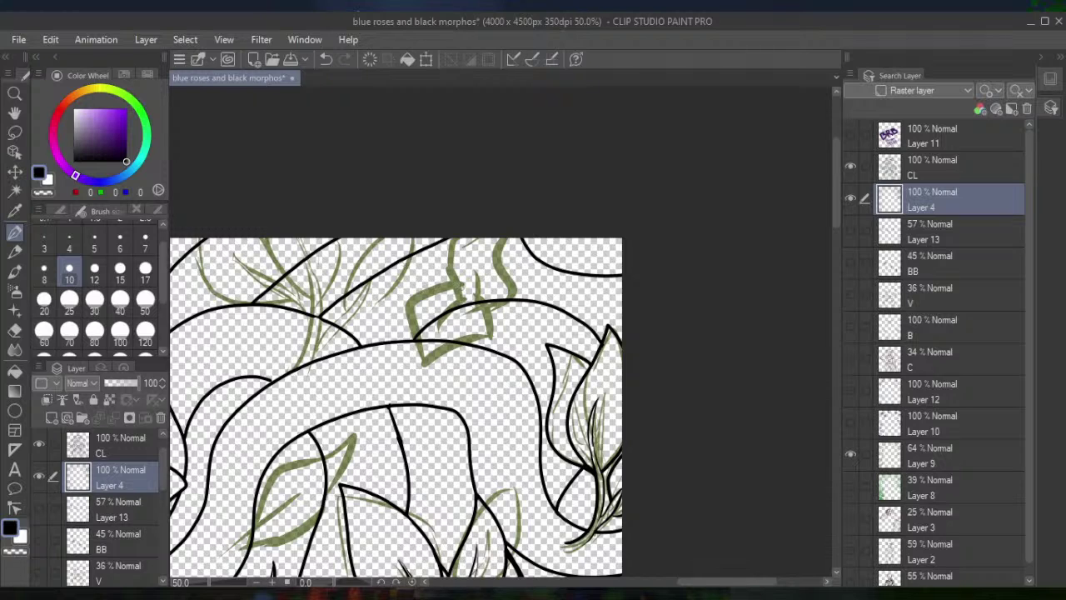
mouse_move(463, 285)
mouse_down()
mouse_move(436, 284)
mouse_move(401, 304)
mouse_move(405, 344)
mouse_up()
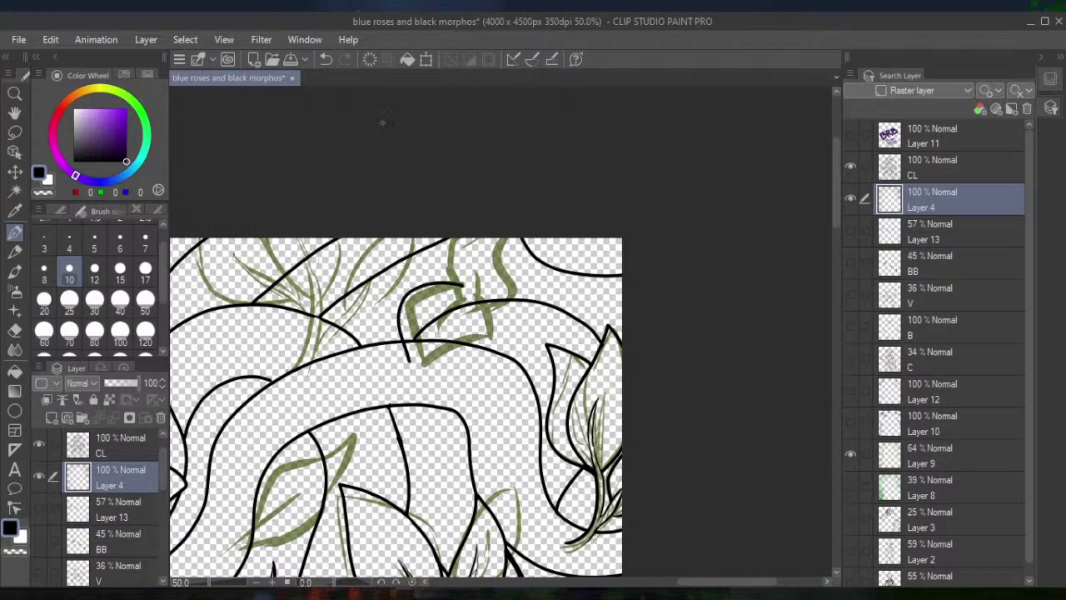
click(326, 59)
mouse_move(468, 291)
mouse_down()
mouse_move(454, 281)
mouse_move(413, 296)
mouse_up()
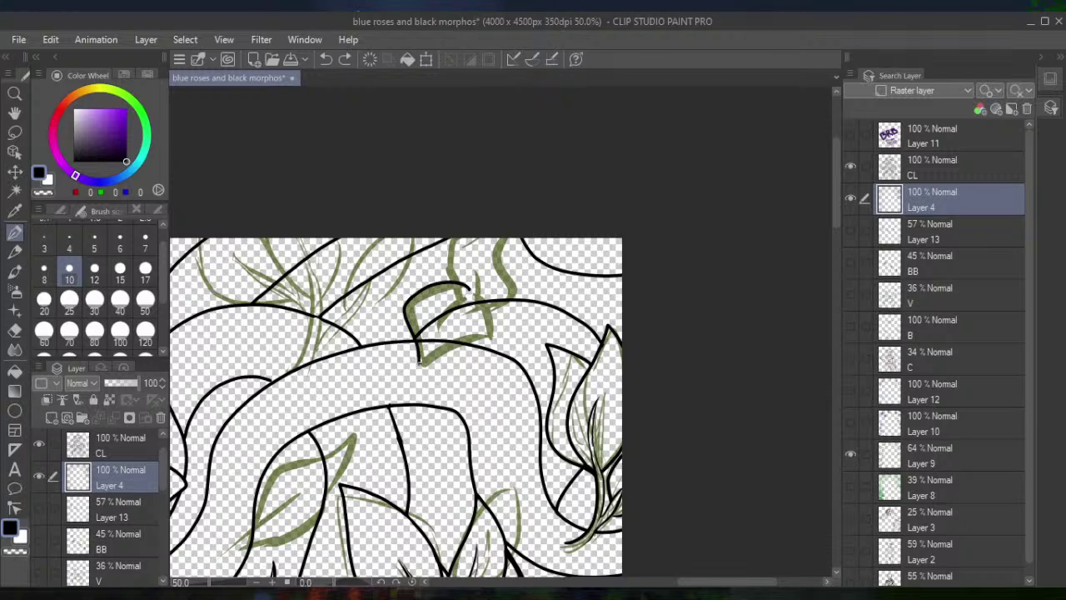
drag(418, 362, 486, 332)
drag(472, 293, 439, 314)
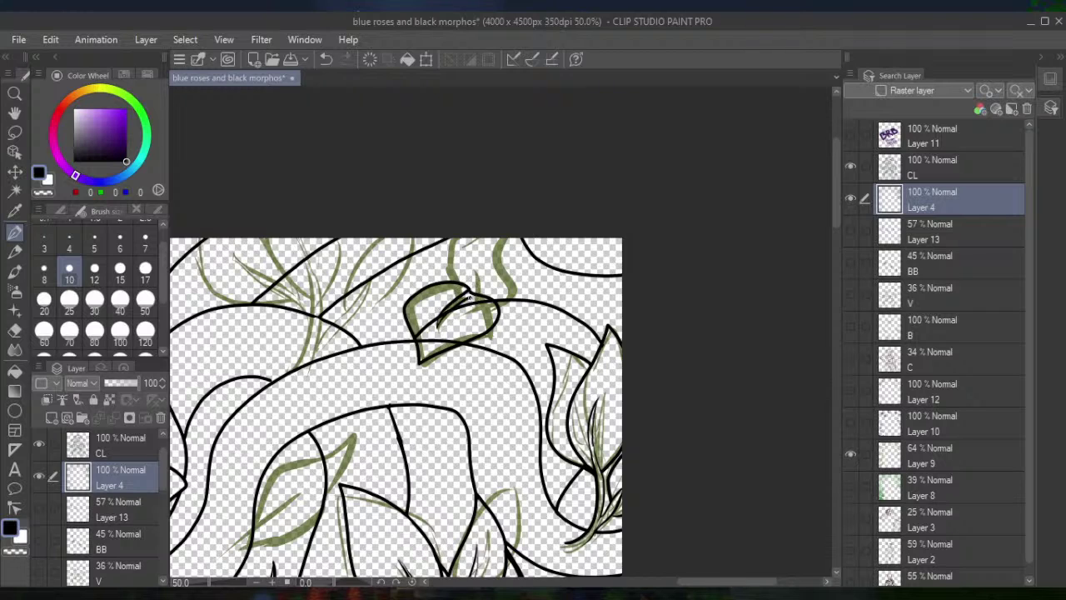
mouse_move(455, 283)
mouse_down()
mouse_move(474, 224)
mouse_move(518, 278)
mouse_up()
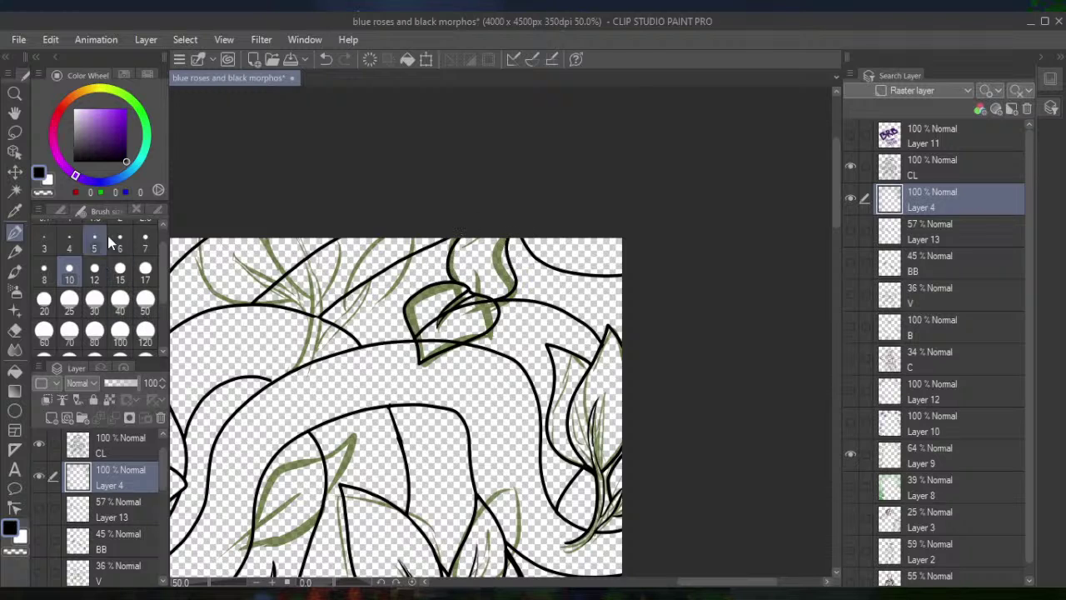
Erase the vine lines running through the heart-shaped leaf with eraser size 30, and ink the midrib details of both leaves with pen size 10
click(14, 329)
mouse_move(441, 283)
mouse_down()
mouse_move(421, 339)
mouse_move(429, 311)
mouse_move(435, 340)
mouse_up()
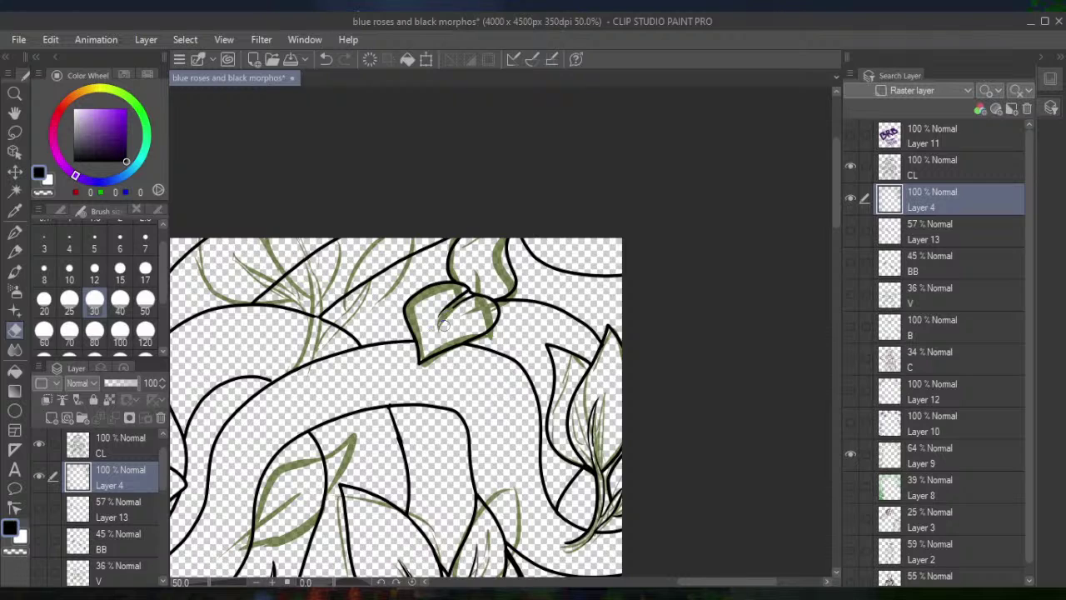
click(14, 233)
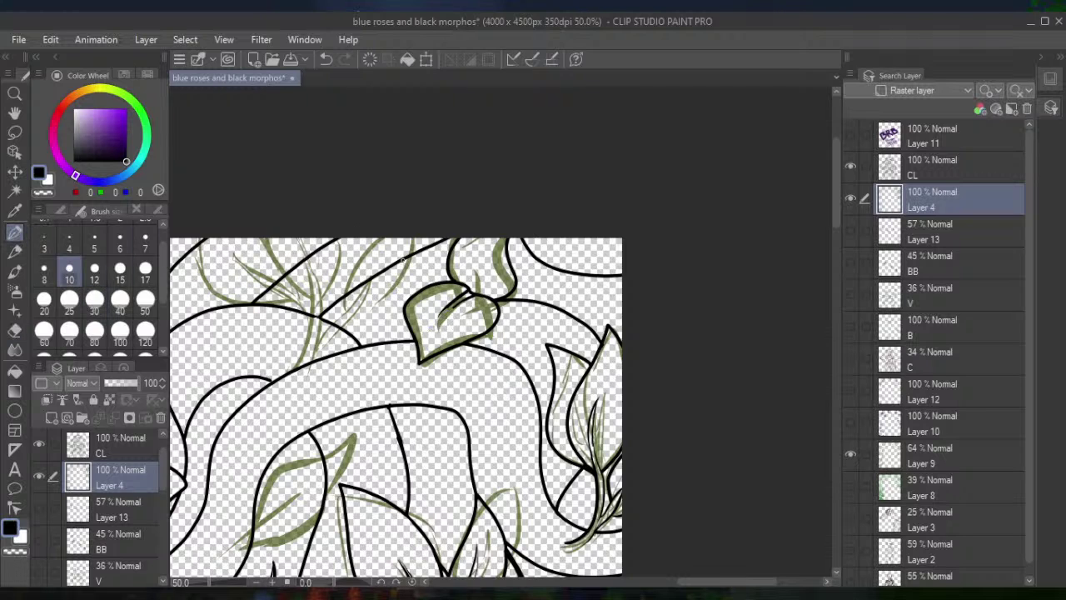
drag(446, 308, 435, 324)
mouse_move(471, 292)
mouse_down()
mouse_move(479, 246)
mouse_move(490, 295)
mouse_up()
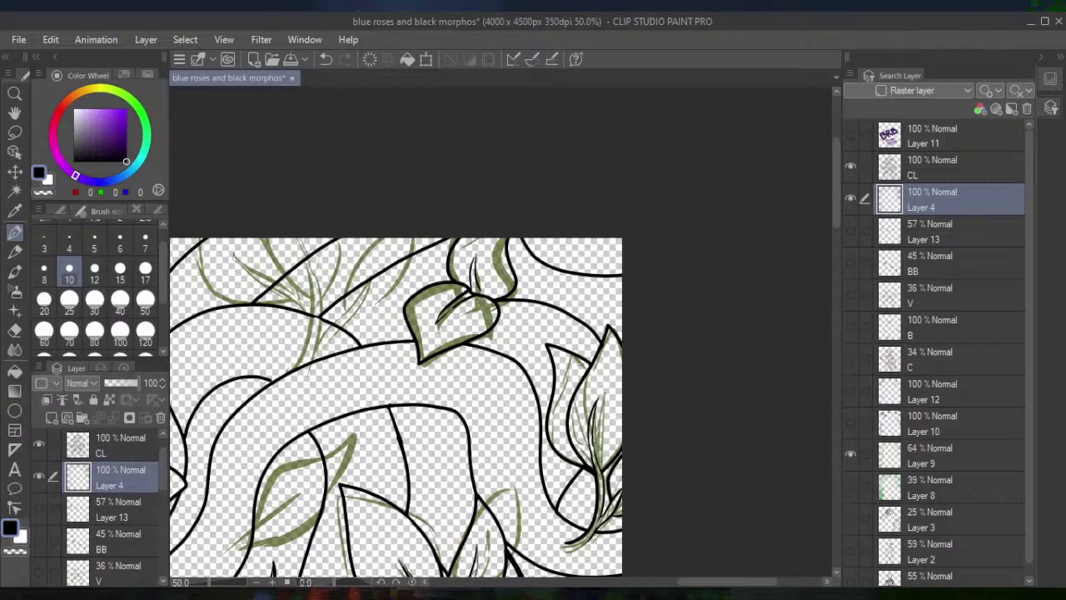
Ink the midrib and outline of the single leaf beneath the arched vine with pen size 10
scroll(548, 313, down, 3)
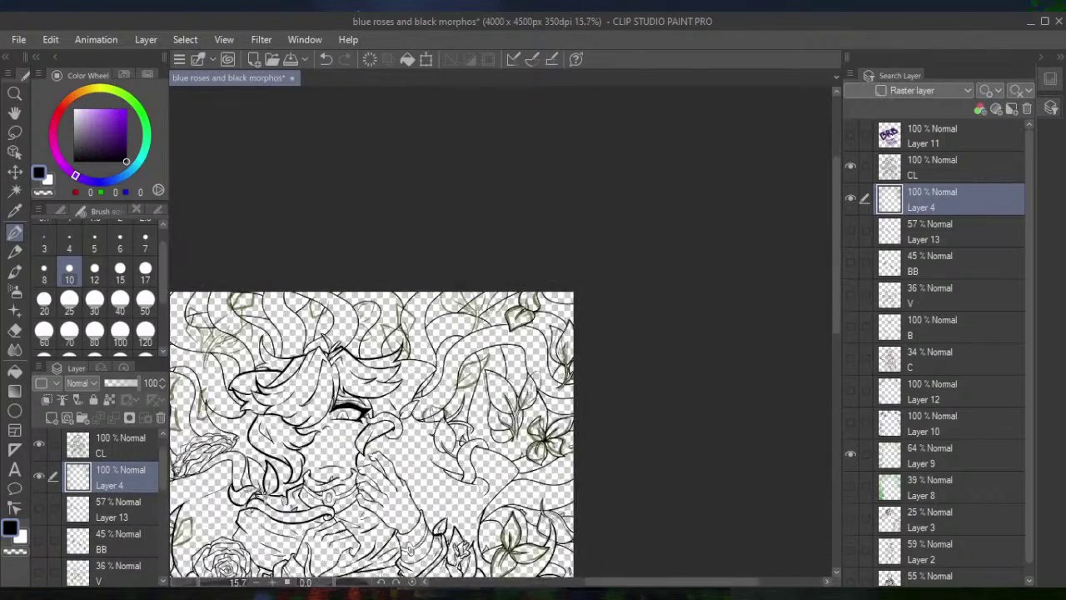
scroll(571, 372, up, 2)
scroll(530, 306, up, 1)
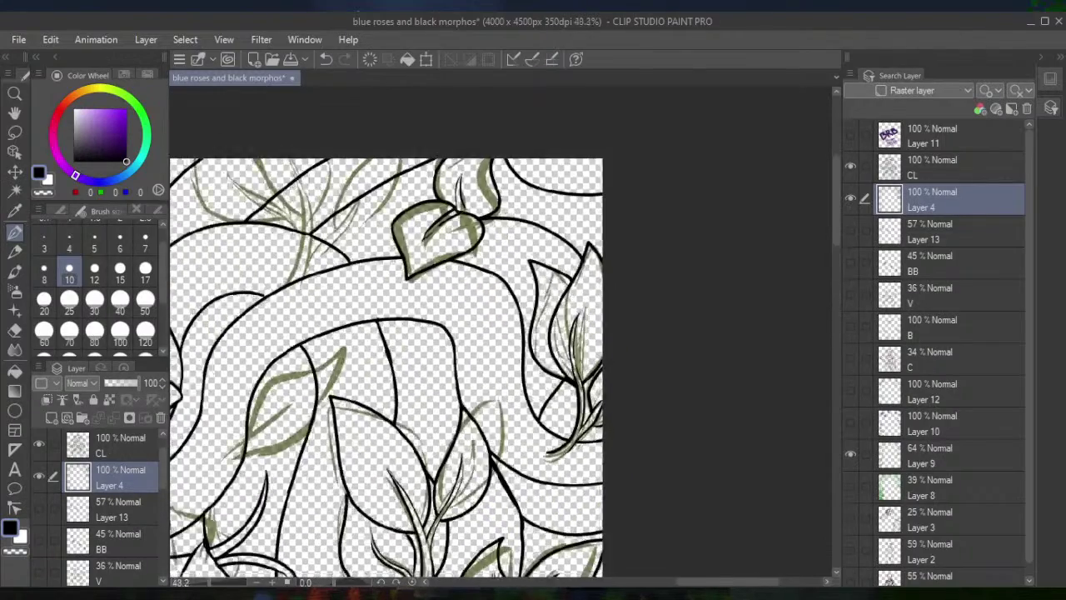
scroll(531, 306, down, 1)
scroll(531, 306, up, 1)
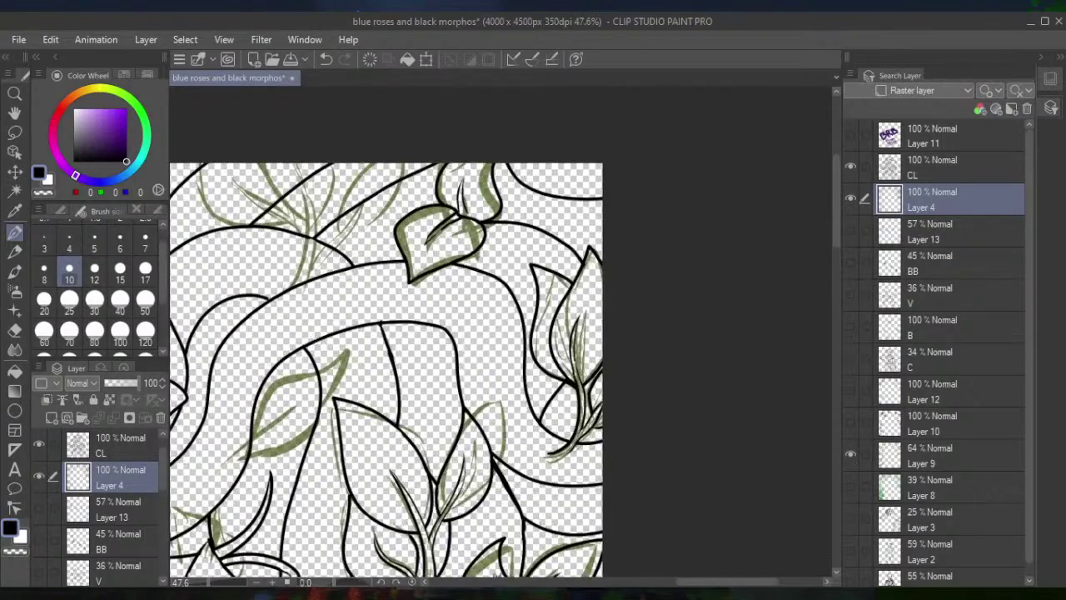
drag(330, 250, 529, 293)
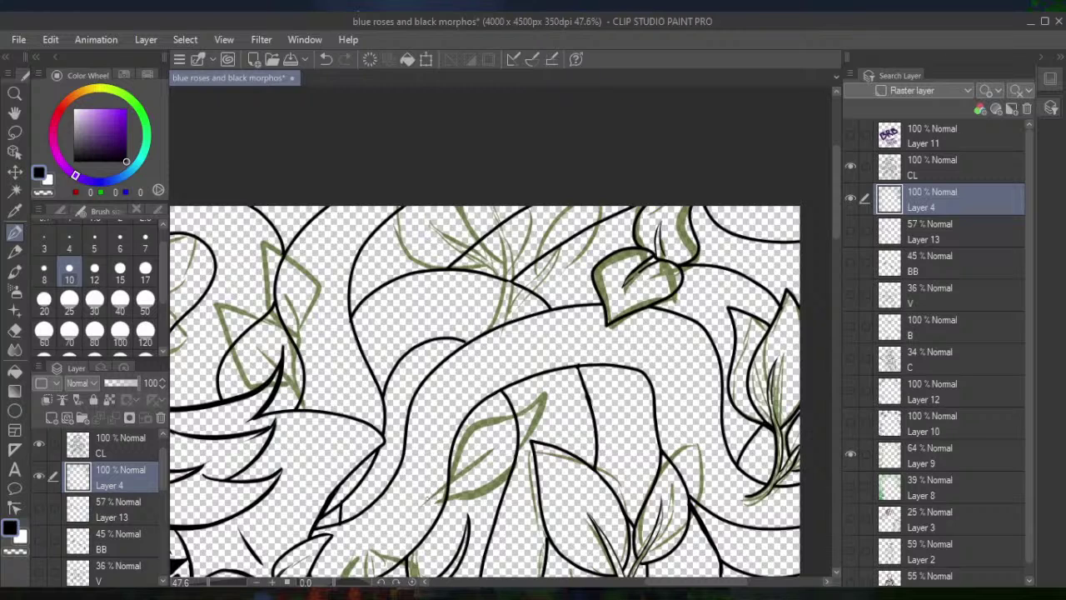
drag(428, 498, 505, 445)
drag(433, 507, 503, 444)
mouse_move(453, 479)
mouse_down()
mouse_move(483, 421)
mouse_move(545, 379)
mouse_move(547, 438)
mouse_move(521, 469)
mouse_move(534, 461)
mouse_move(448, 500)
mouse_up()
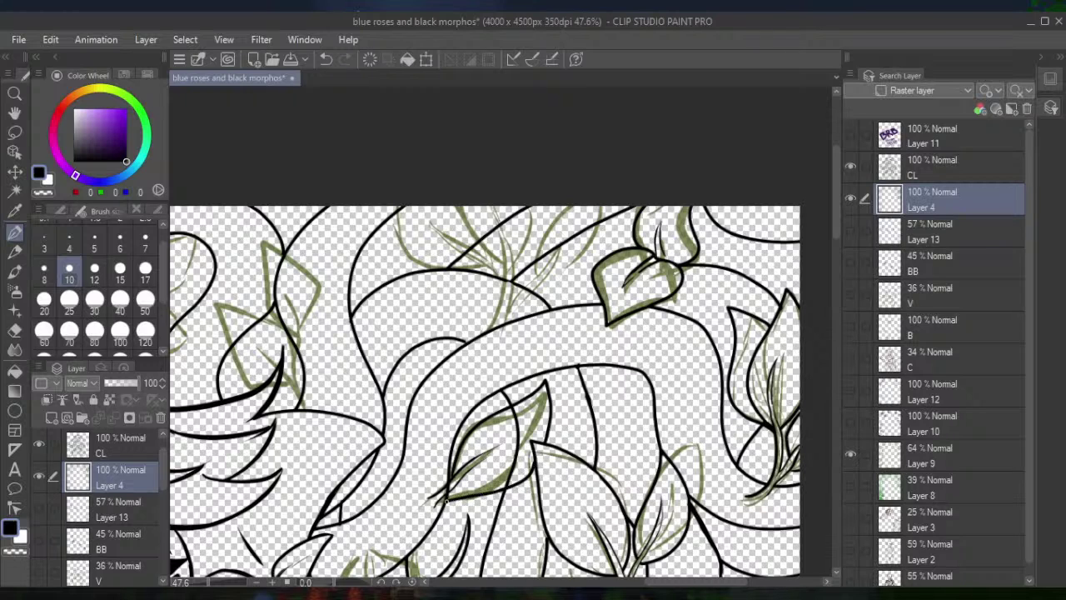
Redraw the lower edge of the leaf beneath the arched vine and erase the vine lines crossing it, using eraser size 30
click(326, 60)
mouse_move(450, 491)
mouse_down()
mouse_move(494, 502)
mouse_move(538, 457)
mouse_up()
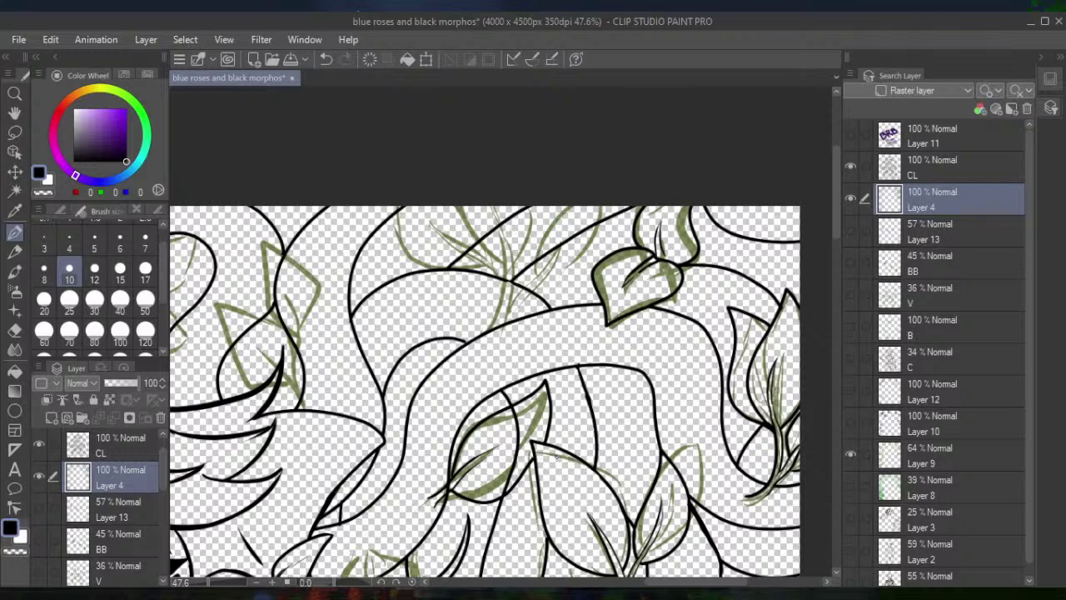
click(326, 59)
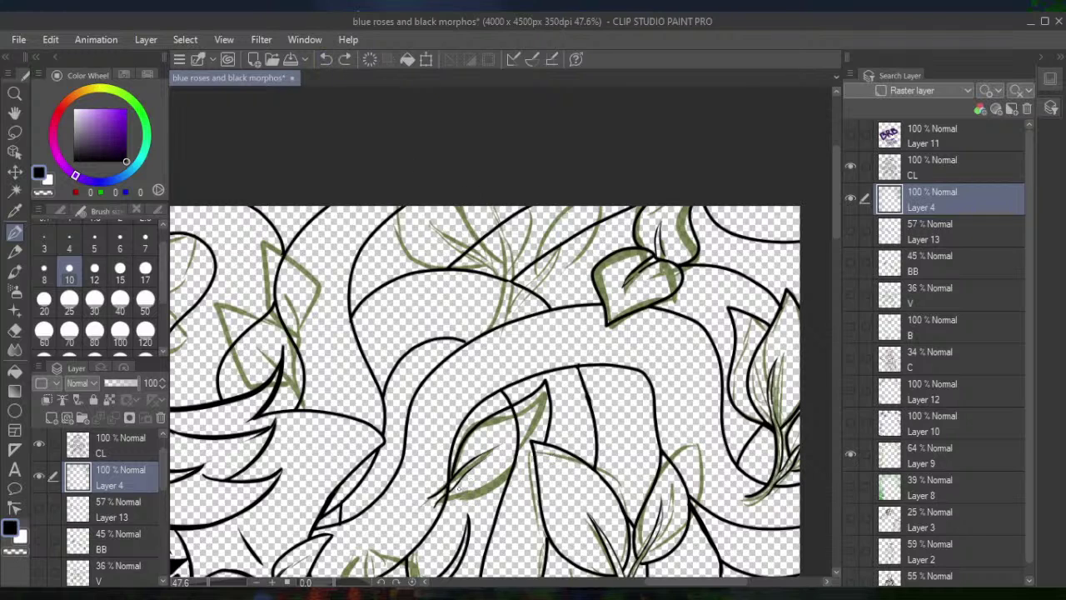
mouse_move(450, 491)
mouse_down()
mouse_move(488, 507)
mouse_move(513, 500)
mouse_move(540, 458)
mouse_up()
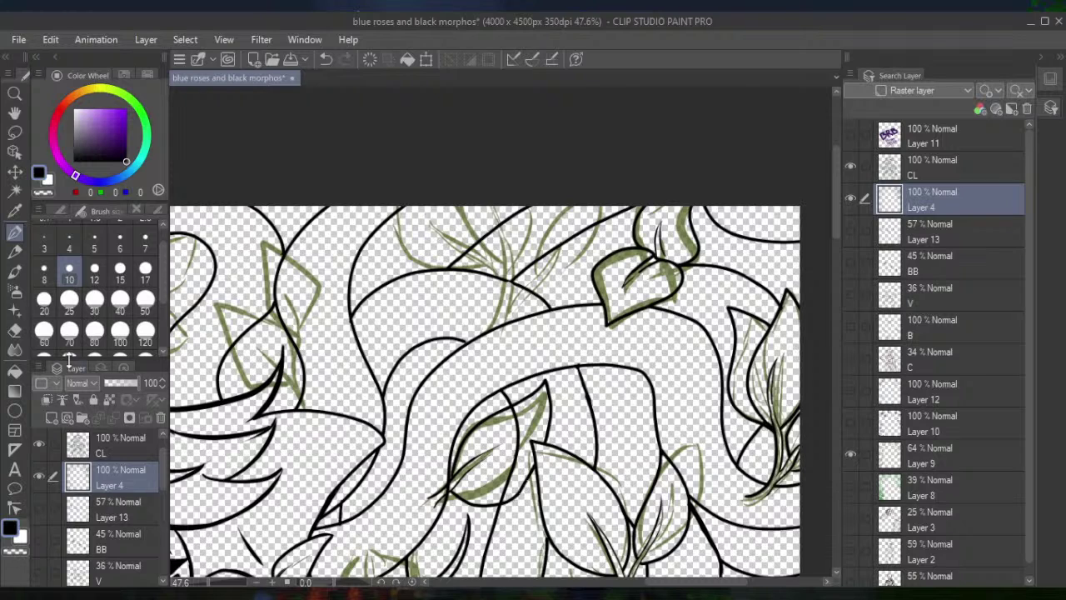
click(14, 329)
mouse_move(515, 425)
mouse_down()
mouse_move(516, 409)
mouse_move(506, 488)
mouse_up()
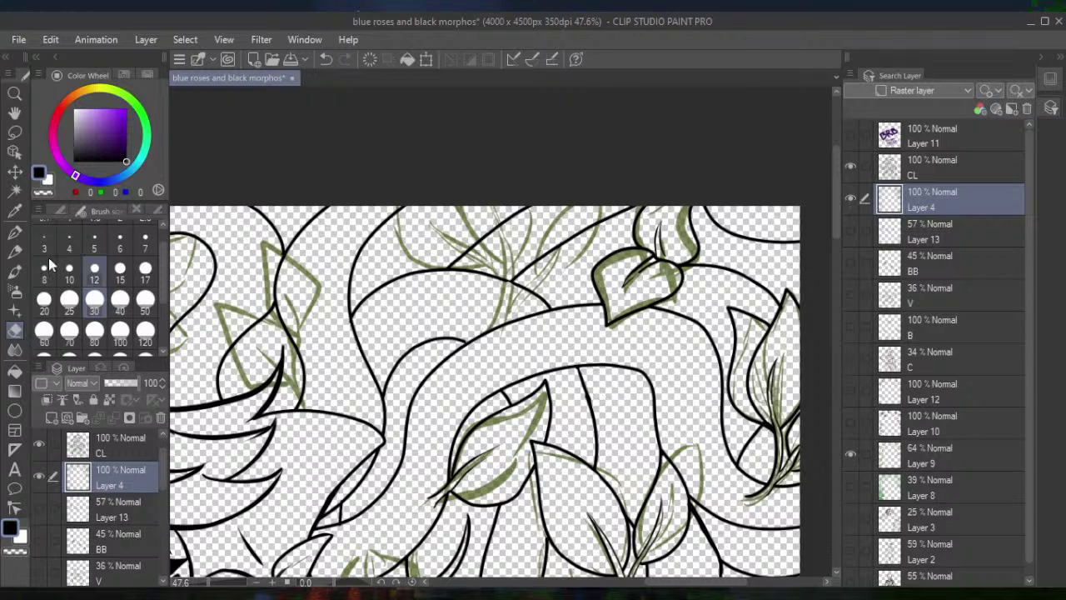
Ink the stem and the branching midribs of the leaf sprig at the canvas's top edge with pen size 10
key(p)
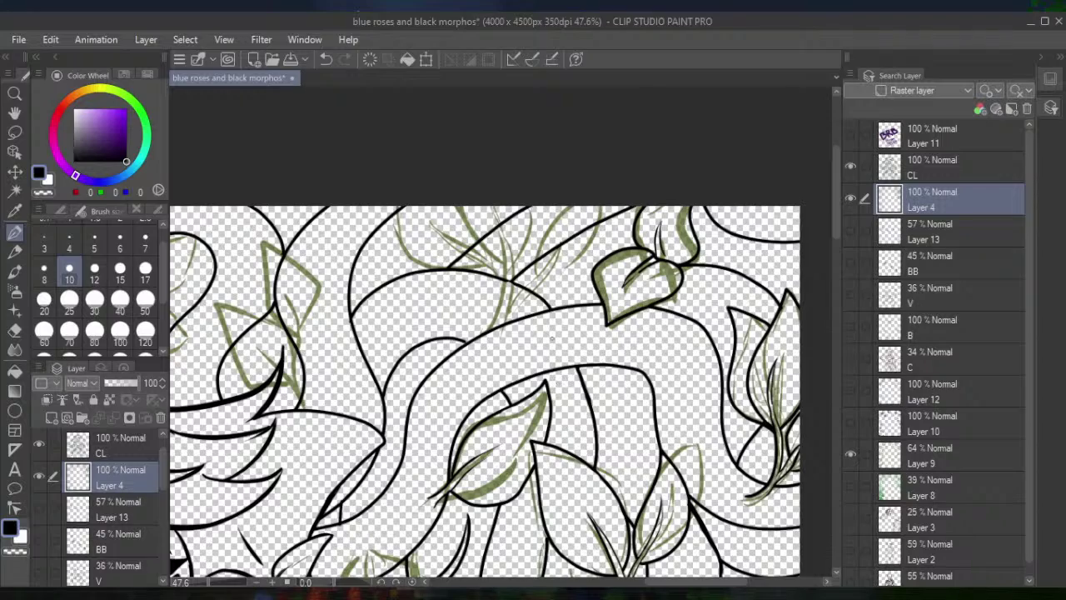
scroll(472, 356, down, 3)
drag(472, 358, 604, 313)
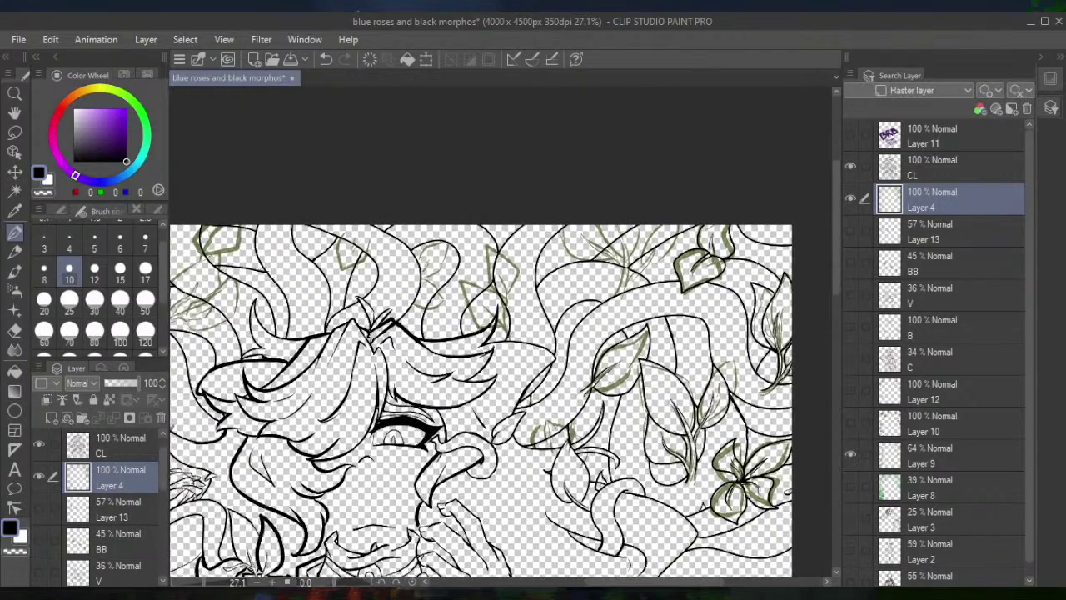
scroll(499, 416, up, 2)
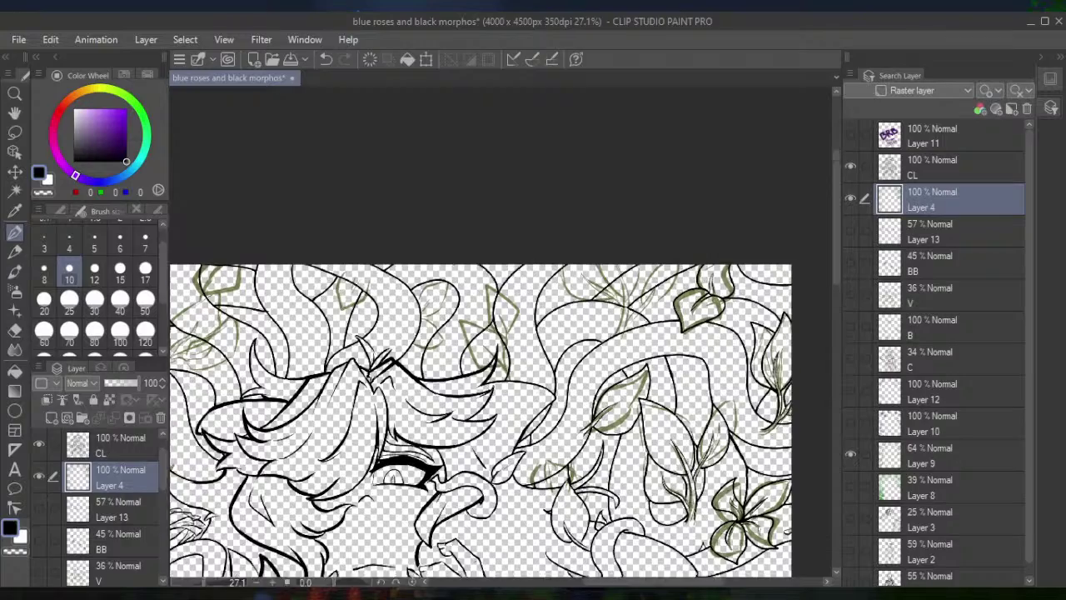
scroll(500, 417, up, 4)
scroll(500, 417, up, 1)
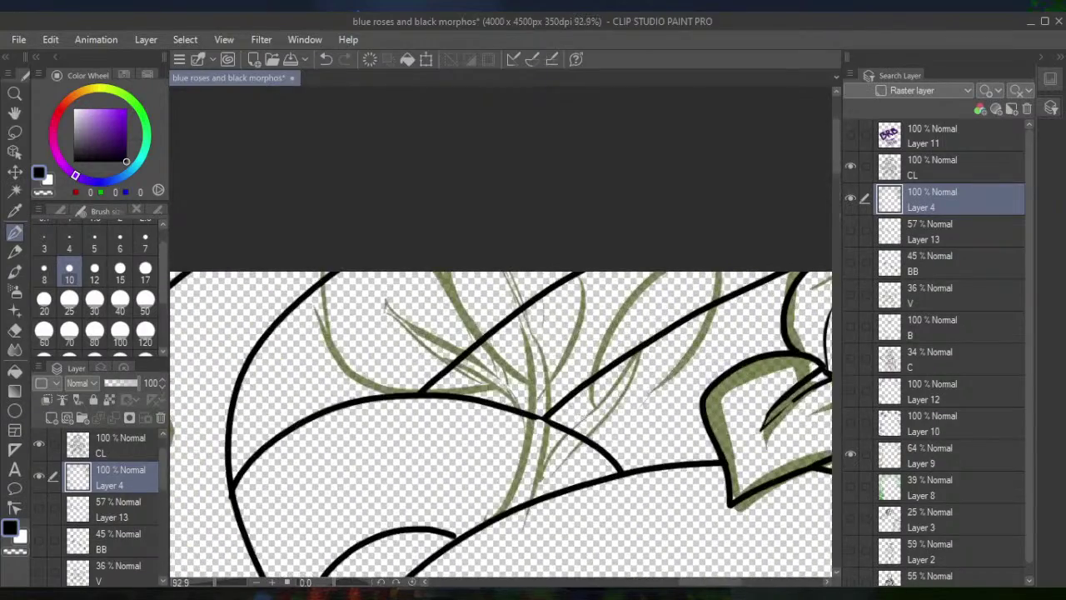
scroll(500, 417, down, 2)
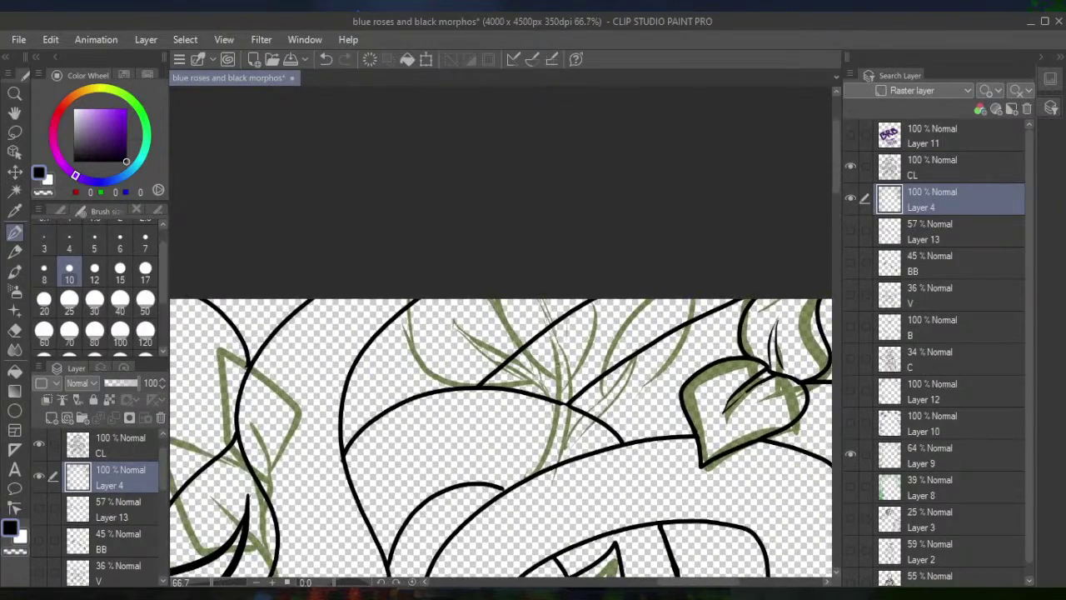
mouse_move(527, 485)
mouse_down()
mouse_move(557, 436)
mouse_move(547, 313)
mouse_up()
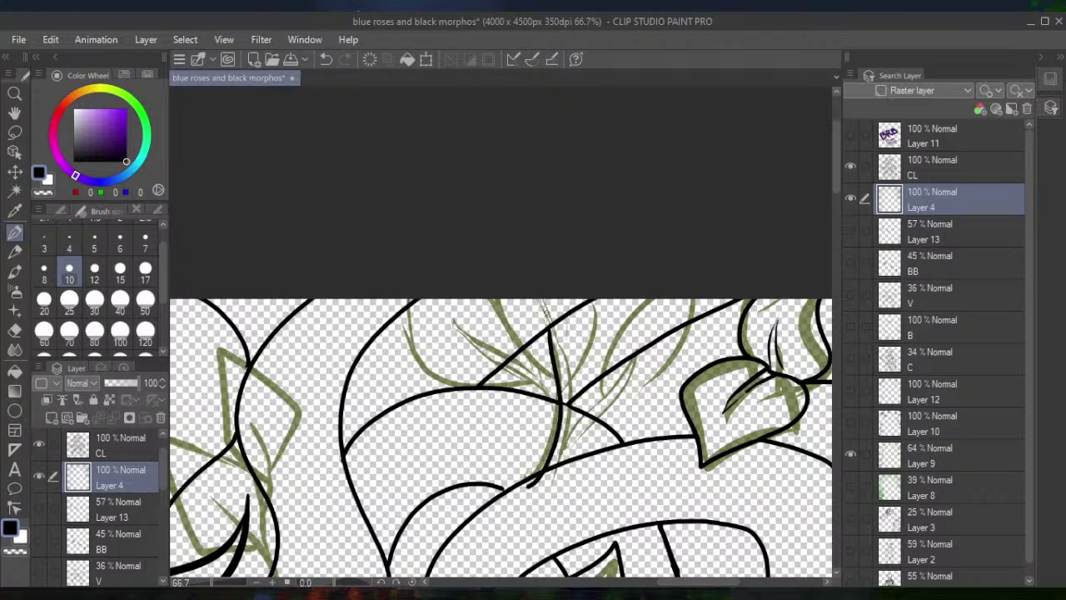
key(ctrl+z)
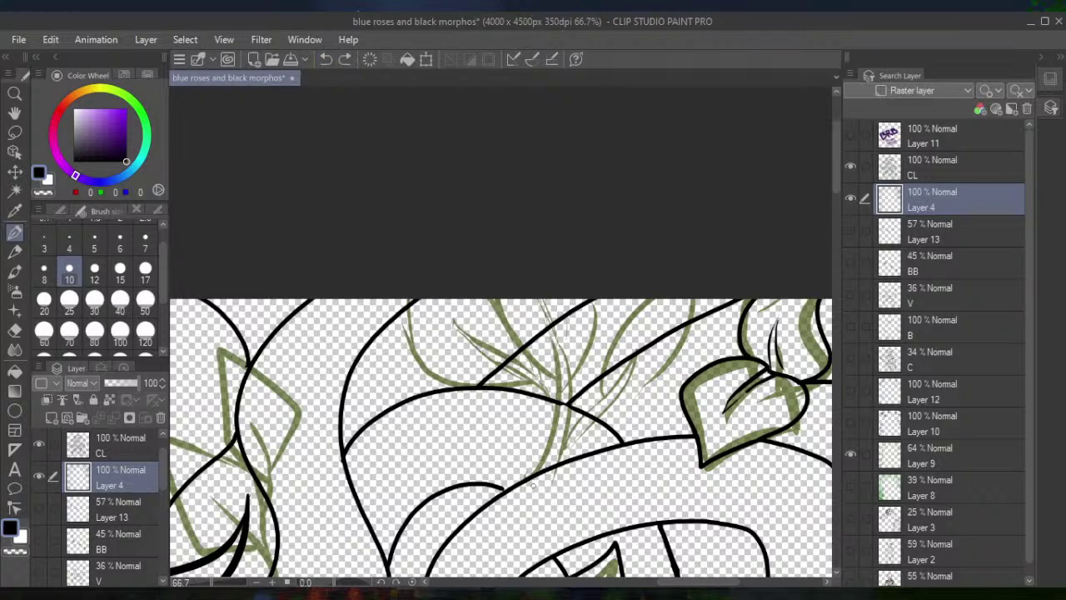
mouse_move(533, 485)
mouse_down()
mouse_move(555, 347)
mouse_move(543, 309)
mouse_move(572, 385)
mouse_move(570, 495)
mouse_up()
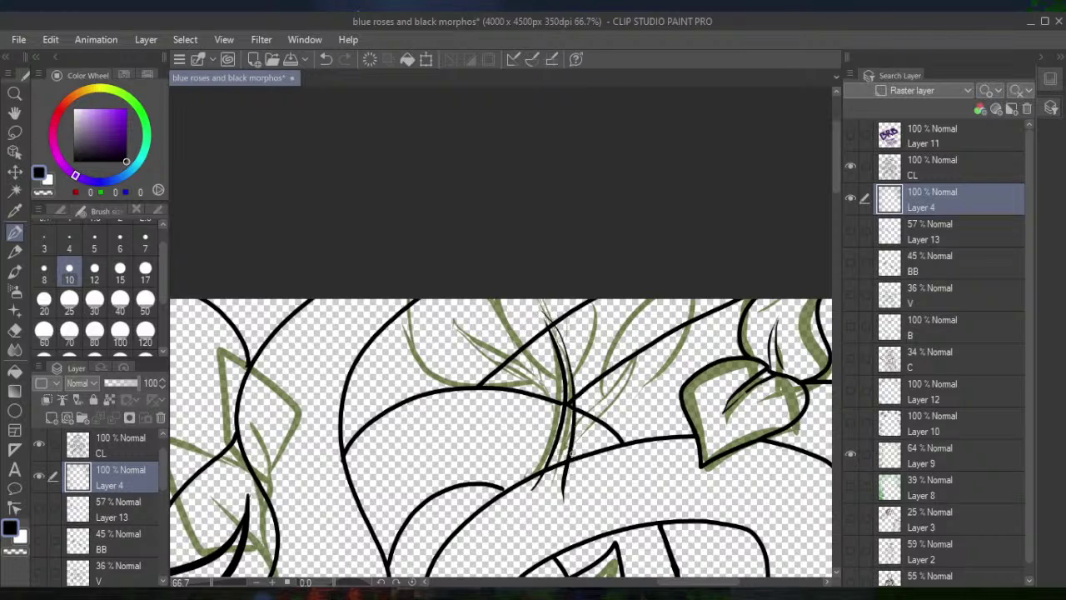
mouse_move(573, 443)
mouse_down()
mouse_move(635, 371)
mouse_move(640, 348)
mouse_move(571, 439)
mouse_move(473, 317)
mouse_move(477, 348)
mouse_move(552, 406)
mouse_move(557, 441)
mouse_move(561, 419)
mouse_up()
key(e)
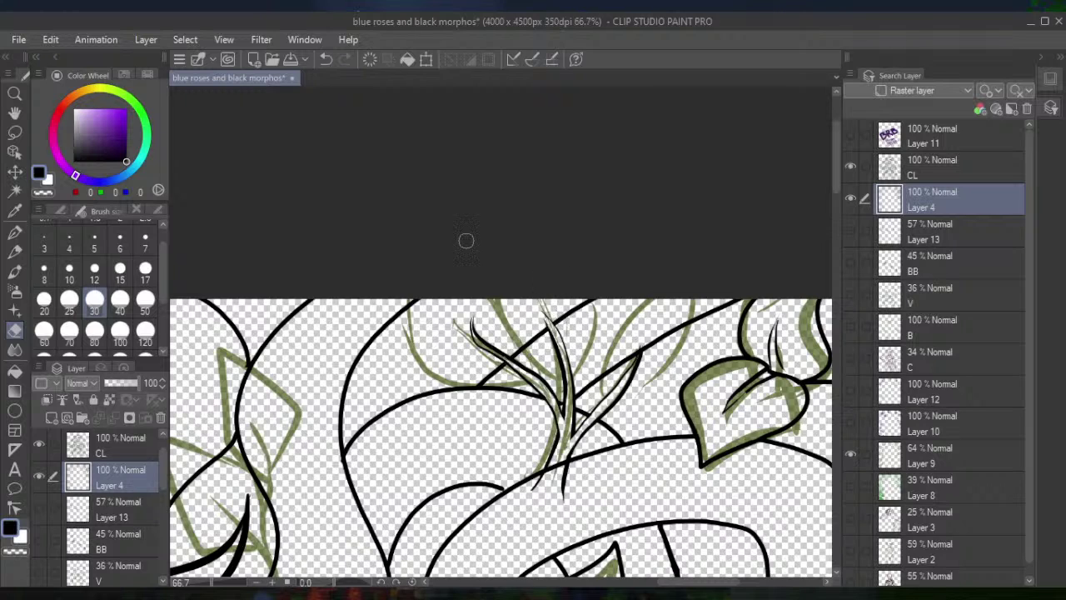
Ink the outlines of the top-edge sprig's leaves around their midribs with pen size 10
click(15, 232)
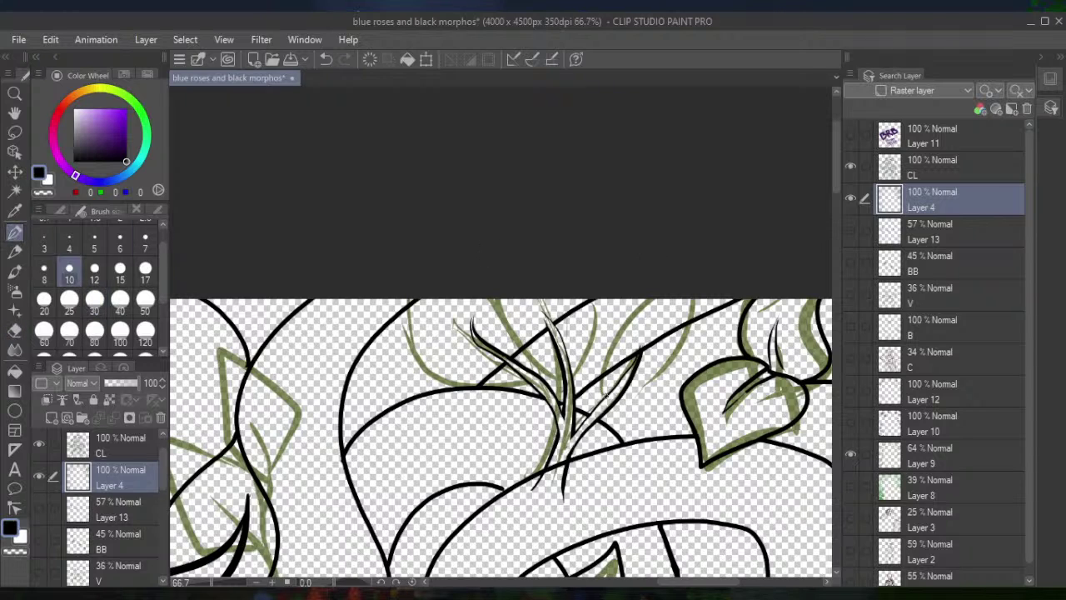
mouse_move(600, 398)
mouse_down()
mouse_move(598, 358)
mouse_move(667, 296)
mouse_move(702, 342)
mouse_move(679, 382)
mouse_move(613, 405)
mouse_move(590, 356)
mouse_move(602, 315)
mouse_move(595, 296)
mouse_up()
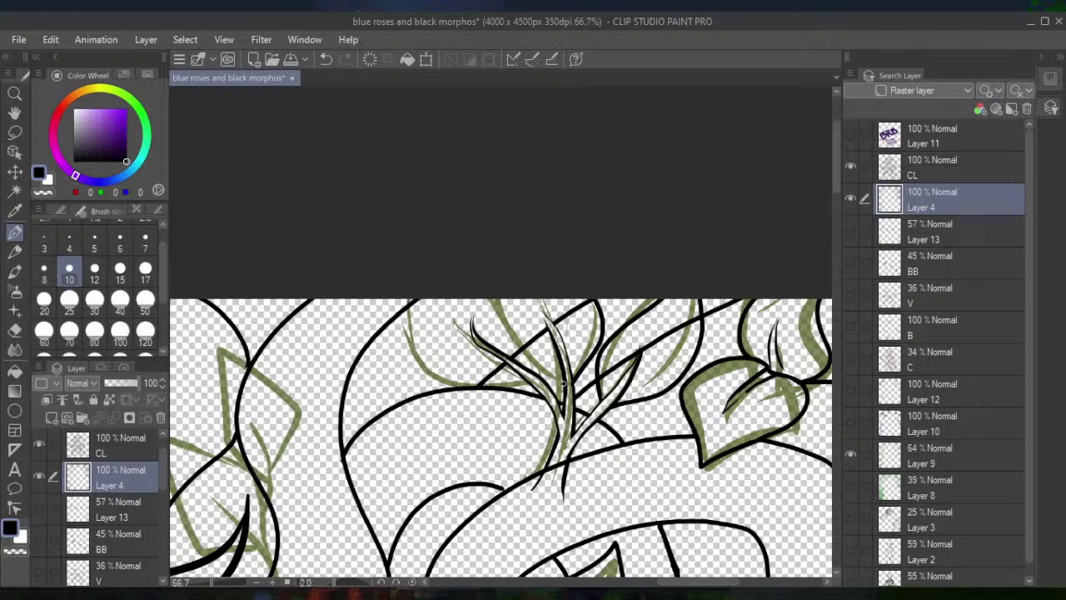
mouse_move(563, 383)
mouse_down()
mouse_move(502, 334)
mouse_move(494, 300)
mouse_up()
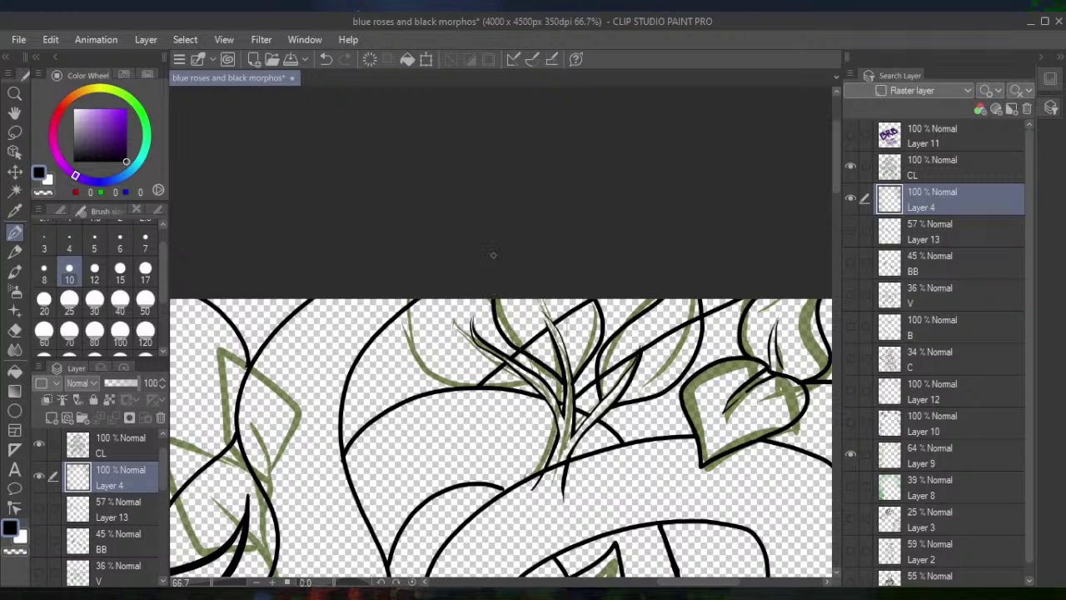
mouse_move(516, 379)
mouse_down()
mouse_move(463, 384)
mouse_move(409, 293)
mouse_up()
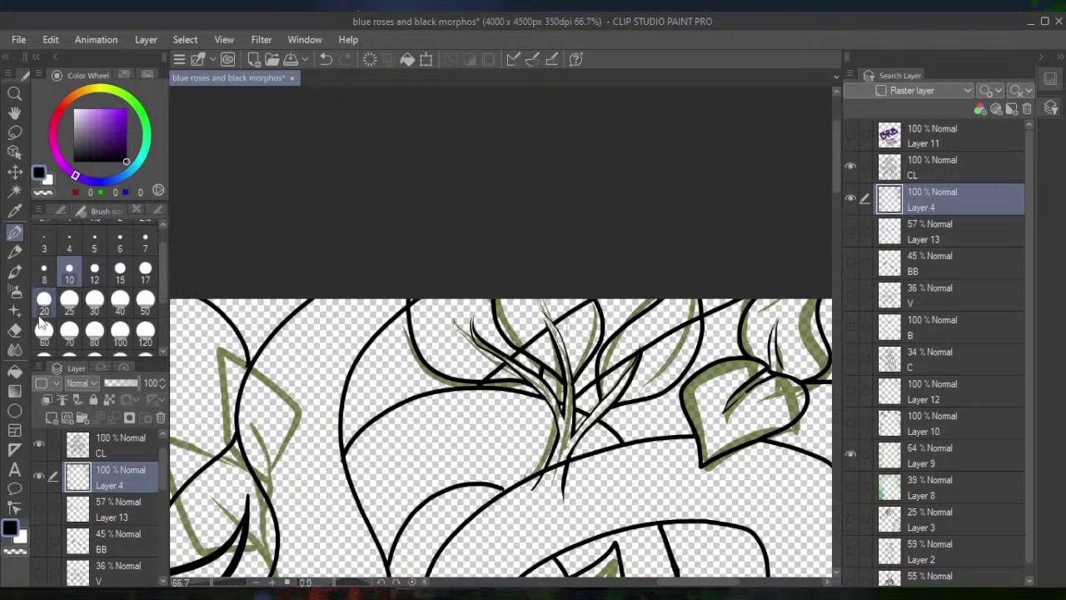
Erase the vine lines crossing the top-edge sprig's leaves and trim its stem base with eraser size 30
click(14, 329)
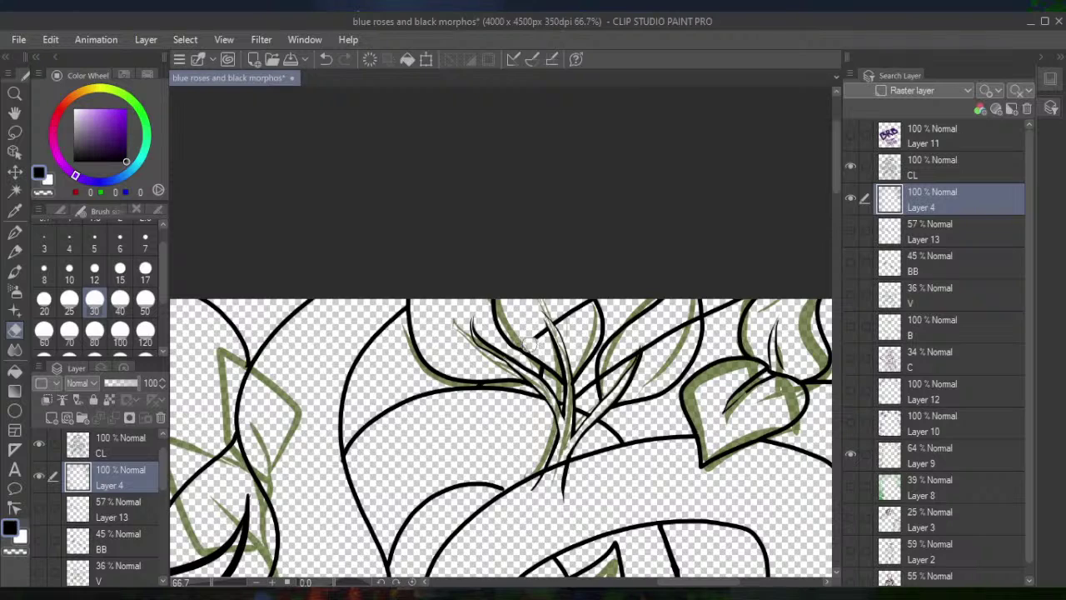
drag(530, 343, 584, 304)
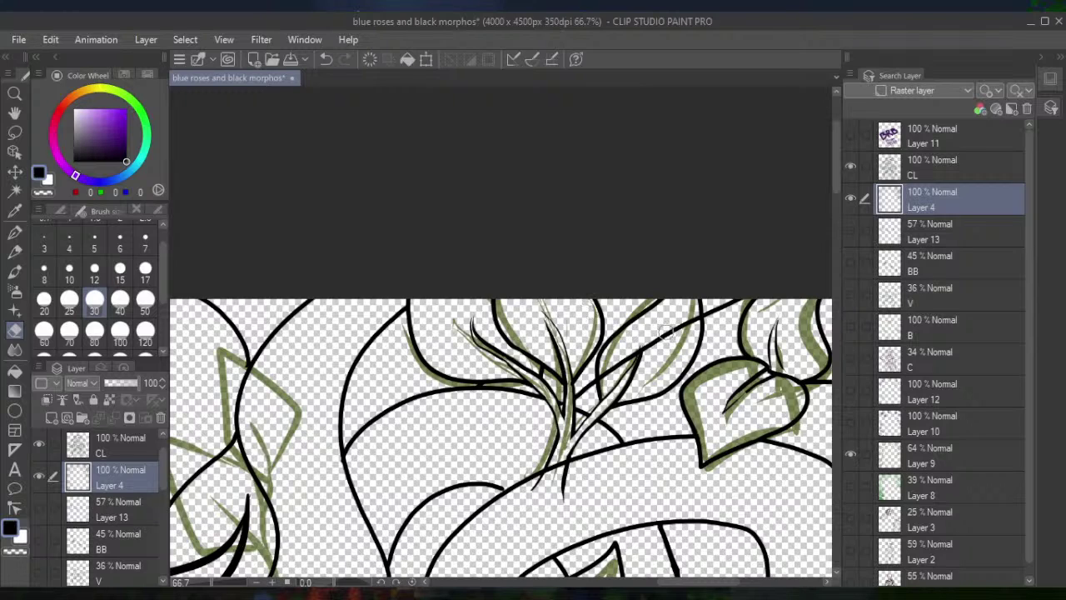
mouse_move(673, 331)
mouse_down()
mouse_move(651, 356)
mouse_move(690, 317)
mouse_up()
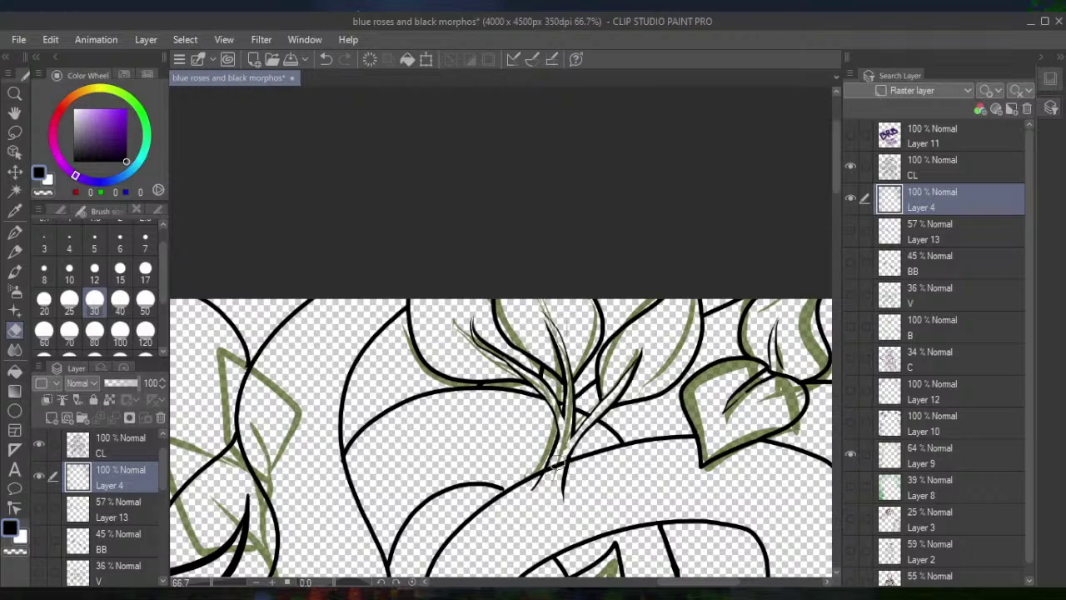
mouse_move(560, 463)
mouse_down()
mouse_move(558, 506)
mouse_move(563, 478)
mouse_up()
Re-ink the right side of the top-edge sprig's stem base with pen size 10 and erase the vine line inside the stem
key(p)
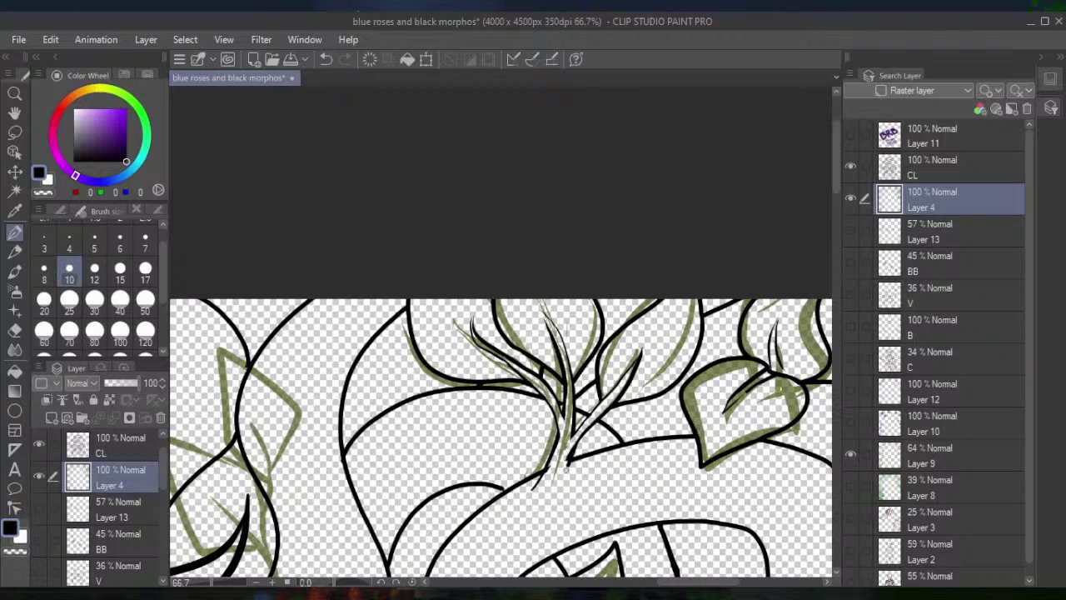
drag(565, 468, 555, 485)
click(326, 59)
key(ctrl+z)
click(15, 330)
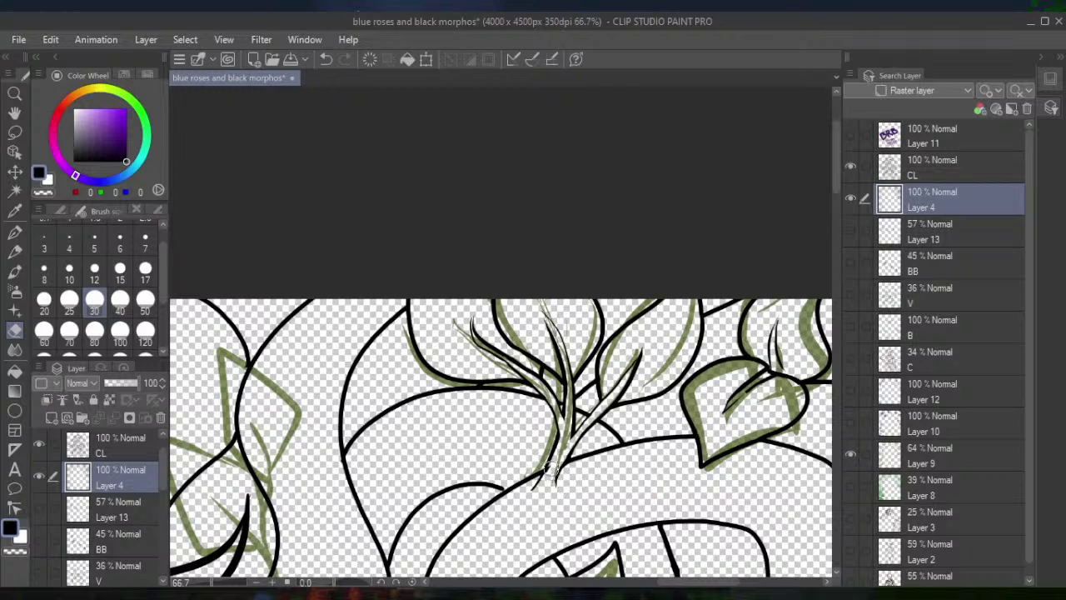
drag(550, 462, 549, 470)
drag(589, 395, 564, 283)
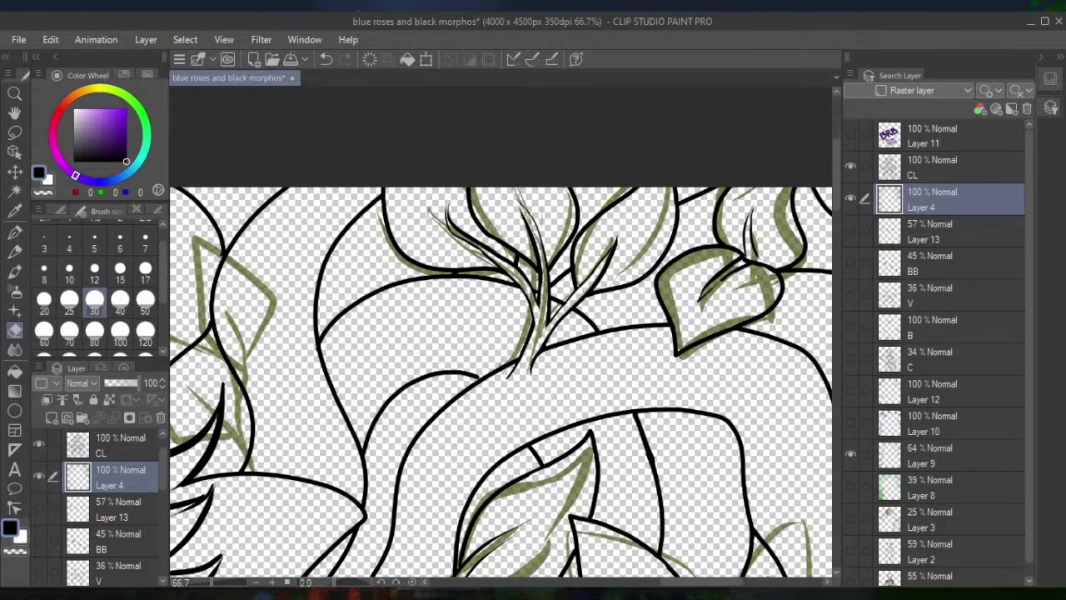
Ink the curved outer edges and the midrib of the small leaf on the vine above the bud with pen size 10
key(p)
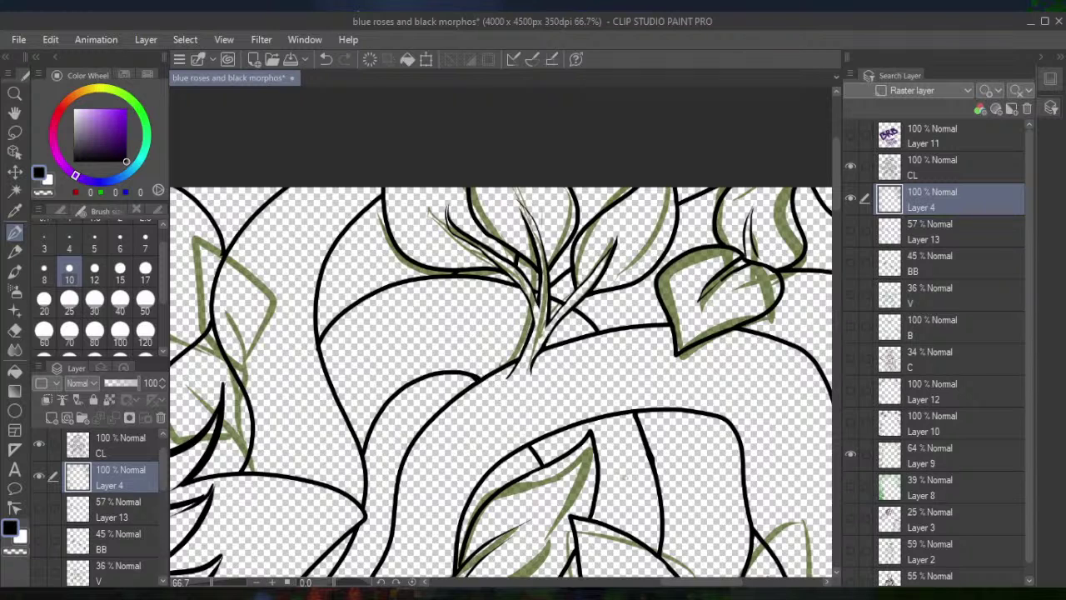
scroll(588, 361, down, 3)
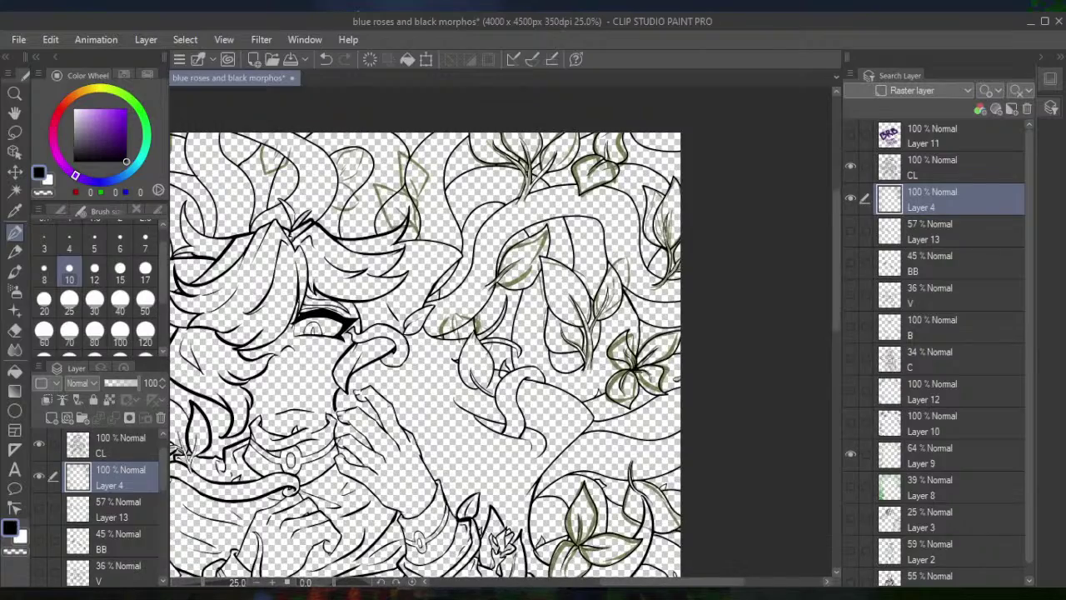
scroll(500, 336, up, 4)
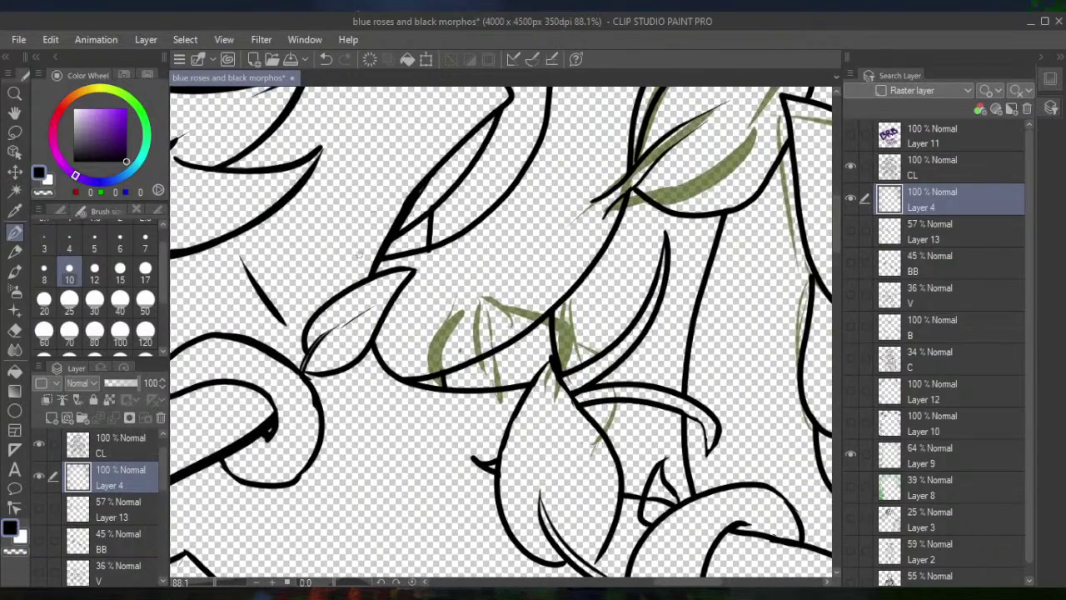
mouse_move(459, 310)
mouse_down()
mouse_move(427, 362)
mouse_move(433, 381)
mouse_up()
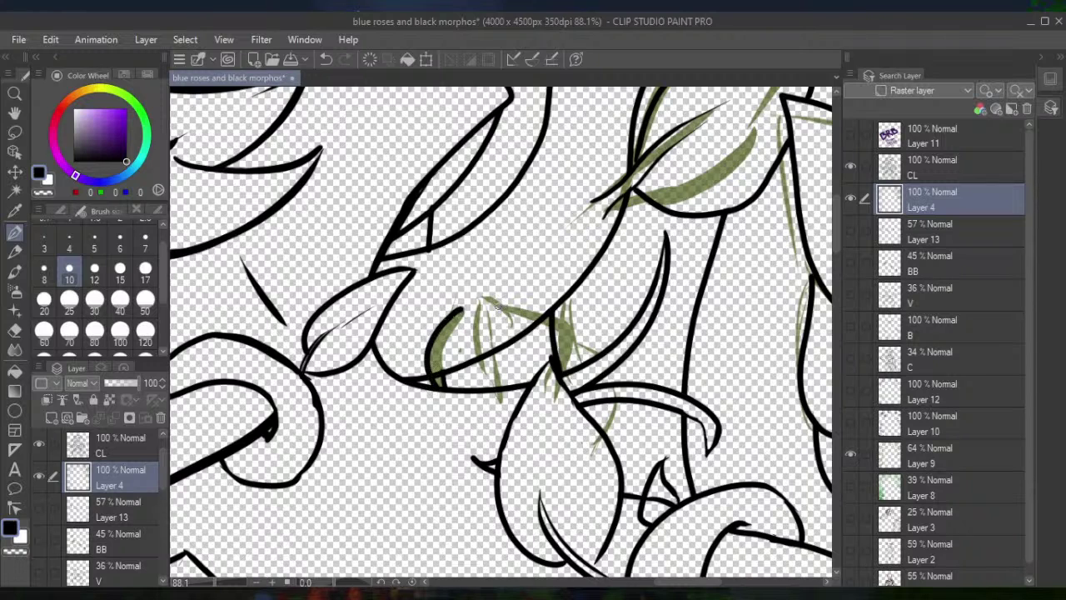
mouse_move(487, 304)
mouse_down()
mouse_move(540, 320)
mouse_move(570, 359)
mouse_up()
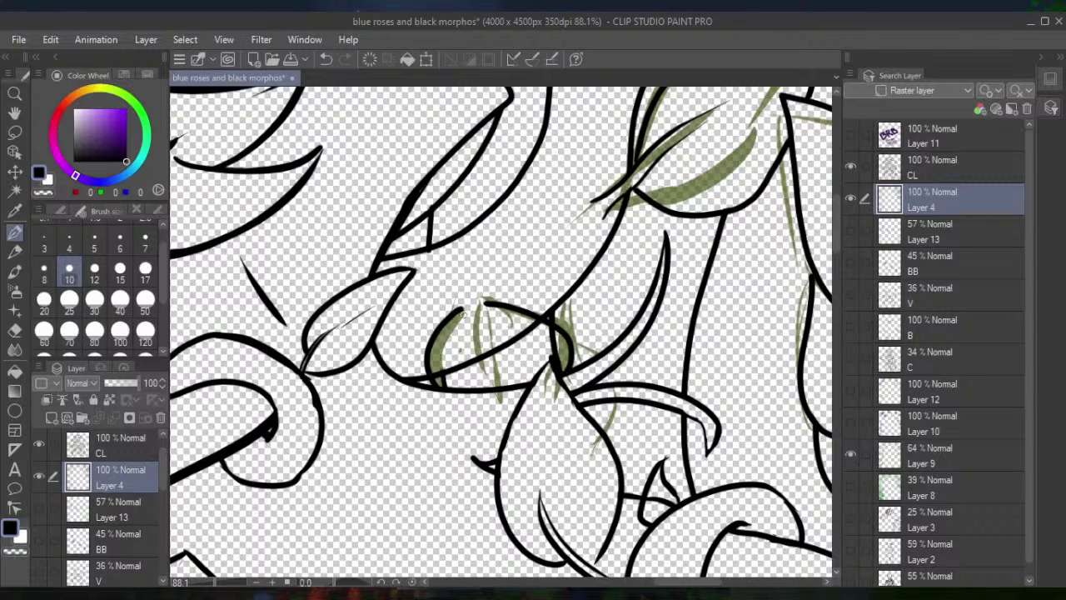
drag(469, 292, 471, 331)
drag(478, 286, 496, 366)
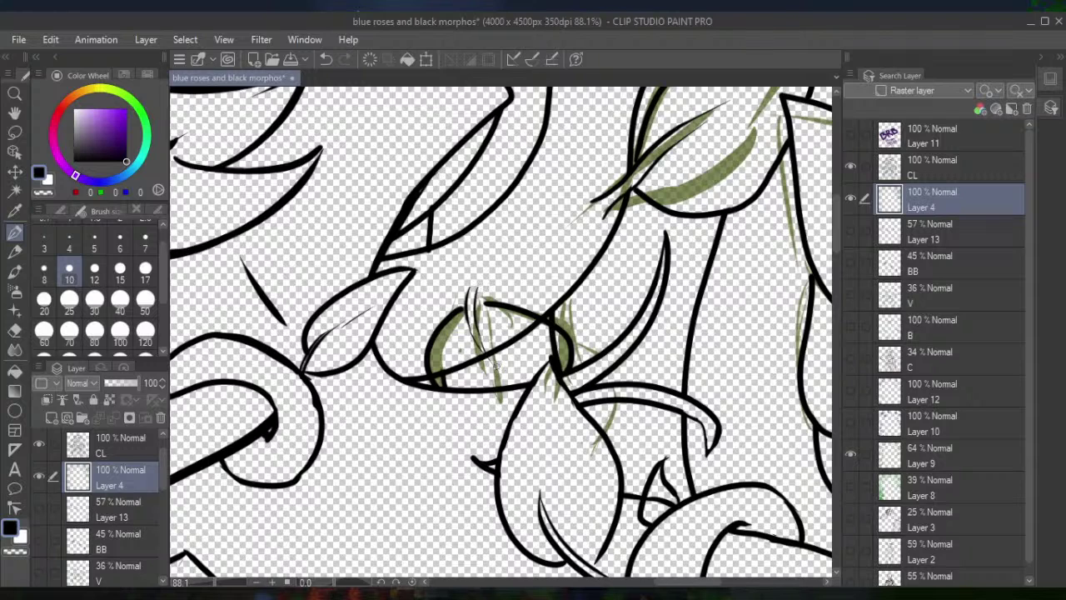
Erase the vine lines crossing the small leaf above the bud with eraser size 30
click(15, 329)
mouse_move(479, 347)
mouse_down()
mouse_move(490, 364)
mouse_move(484, 351)
mouse_move(484, 365)
mouse_move(443, 378)
mouse_up()
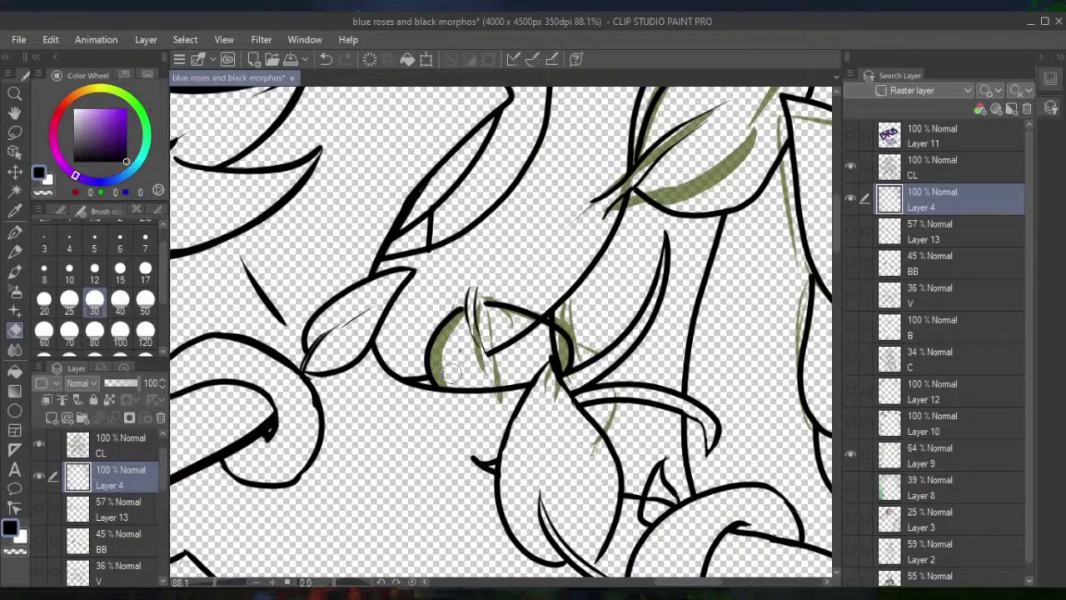
drag(505, 362, 500, 354)
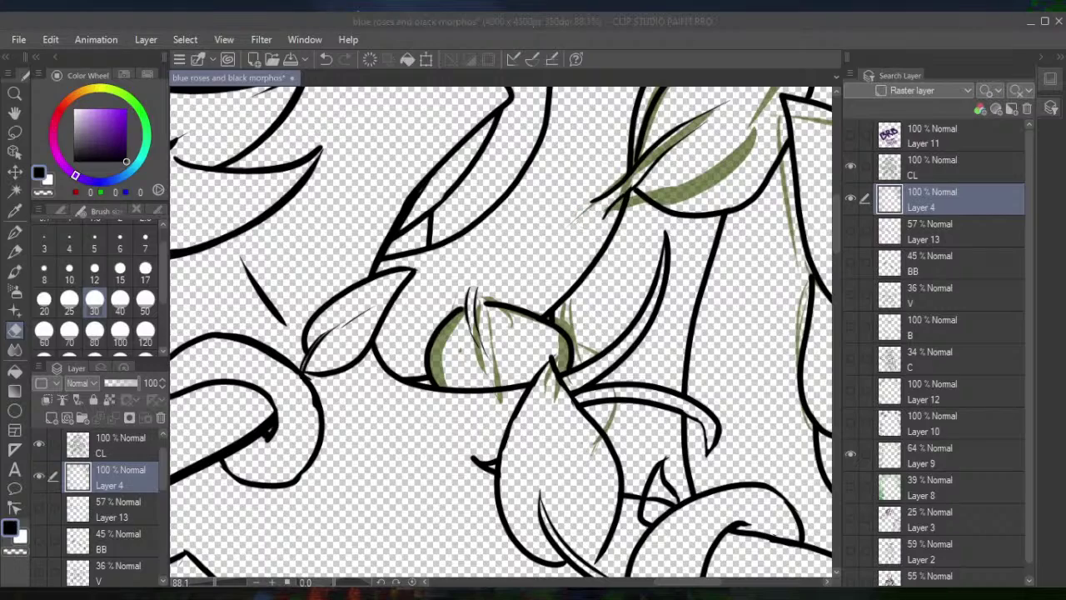
click(621, 341)
Ink the stem, midribs and outlines of the two-leaf sprig above the hair's right-hand locks with pen size 10
scroll(620, 341, down, 3)
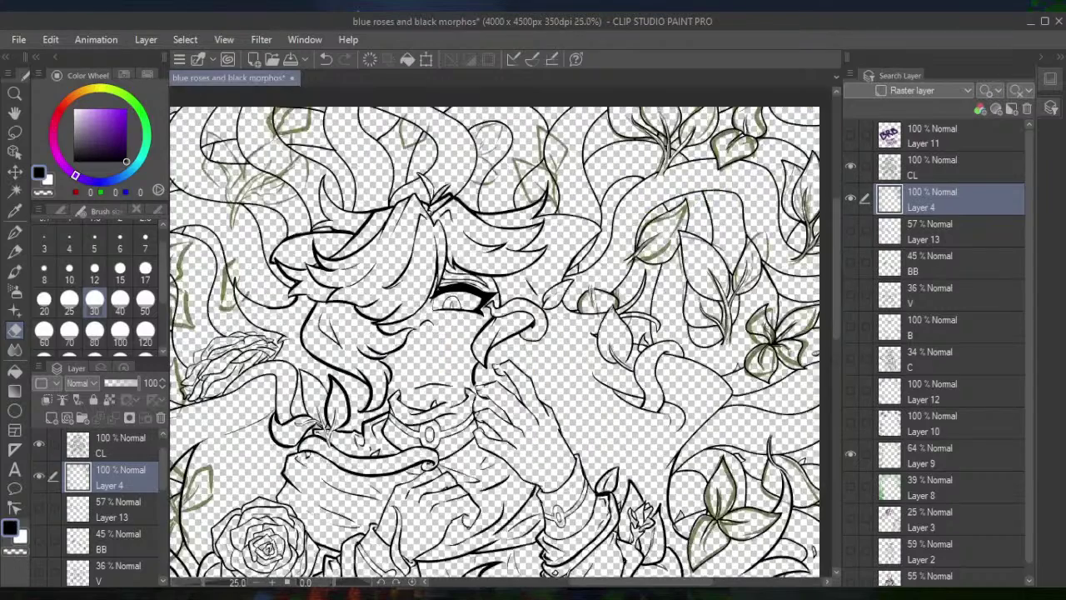
space+drag(492, 207, 463, 359)
scroll(463, 359, up, 2)
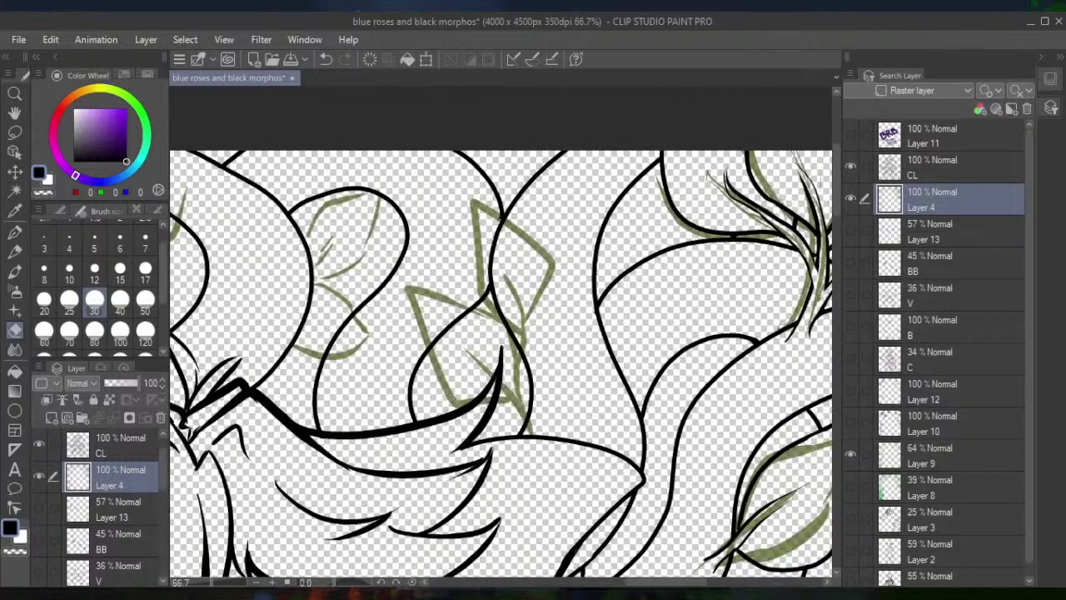
key(p)
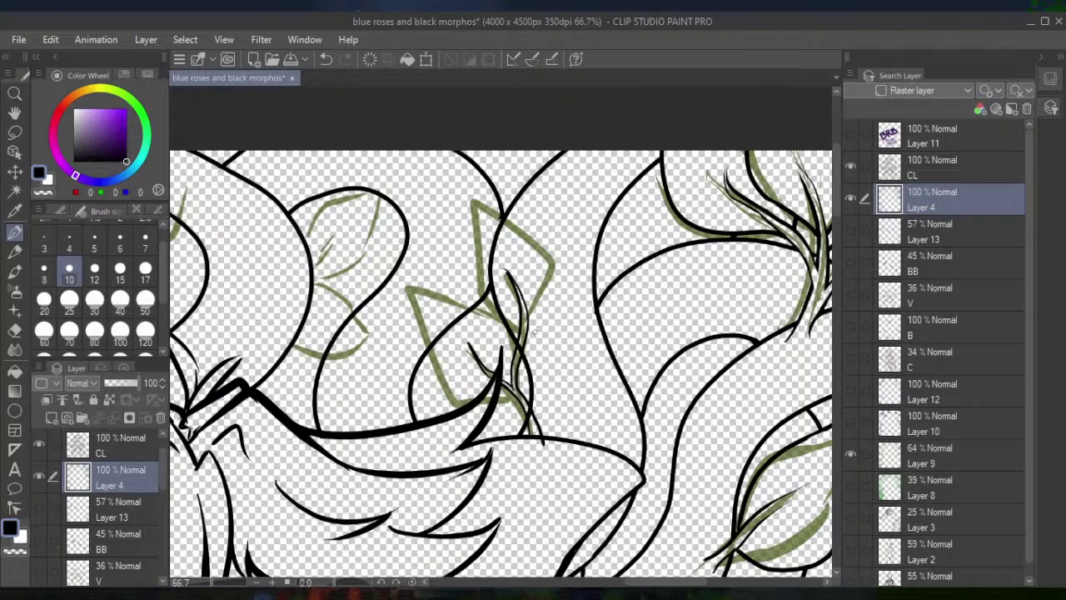
mouse_move(536, 325)
mouse_down()
mouse_move(552, 292)
mouse_move(547, 251)
mouse_move(528, 233)
mouse_move(450, 217)
mouse_move(471, 248)
mouse_up()
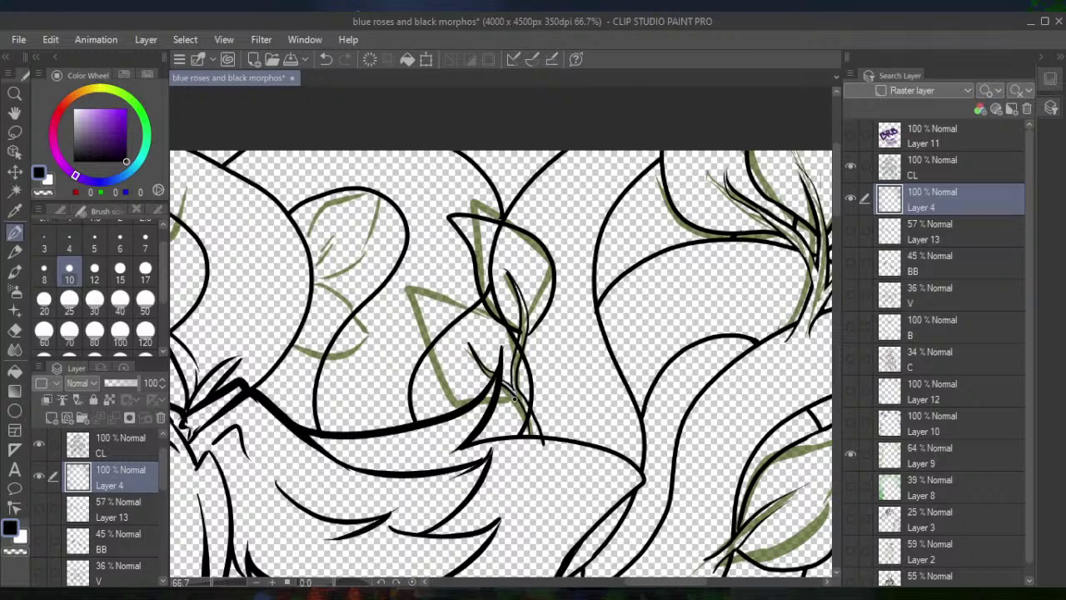
mouse_move(490, 403)
mouse_down()
mouse_move(462, 406)
mouse_move(438, 386)
mouse_move(428, 309)
mouse_move(406, 265)
mouse_move(449, 284)
mouse_up()
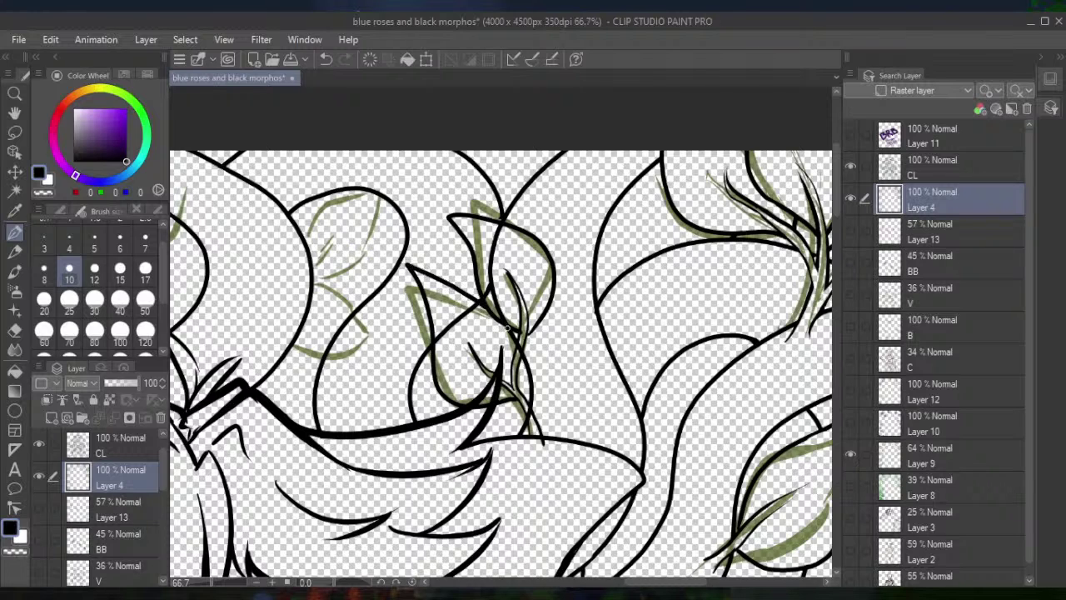
Erase the vine lines crossing the two-leaf sprig with eraser size 30 and touch up its stem junction with pen size 10
click(14, 329)
mouse_move(451, 340)
mouse_down()
mouse_move(443, 346)
mouse_move(451, 323)
mouse_move(474, 312)
mouse_up()
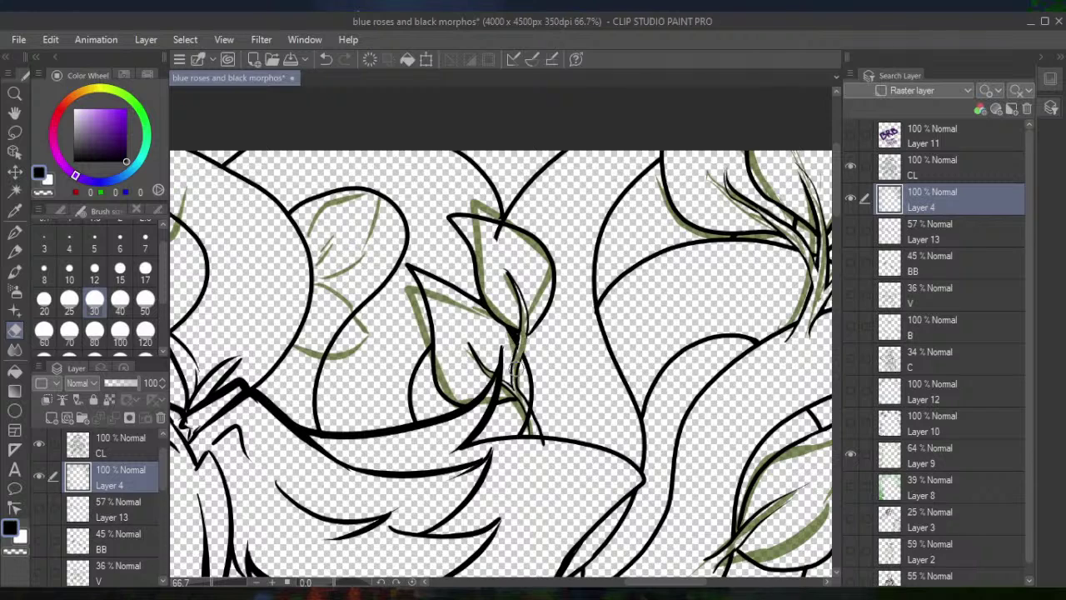
click(14, 231)
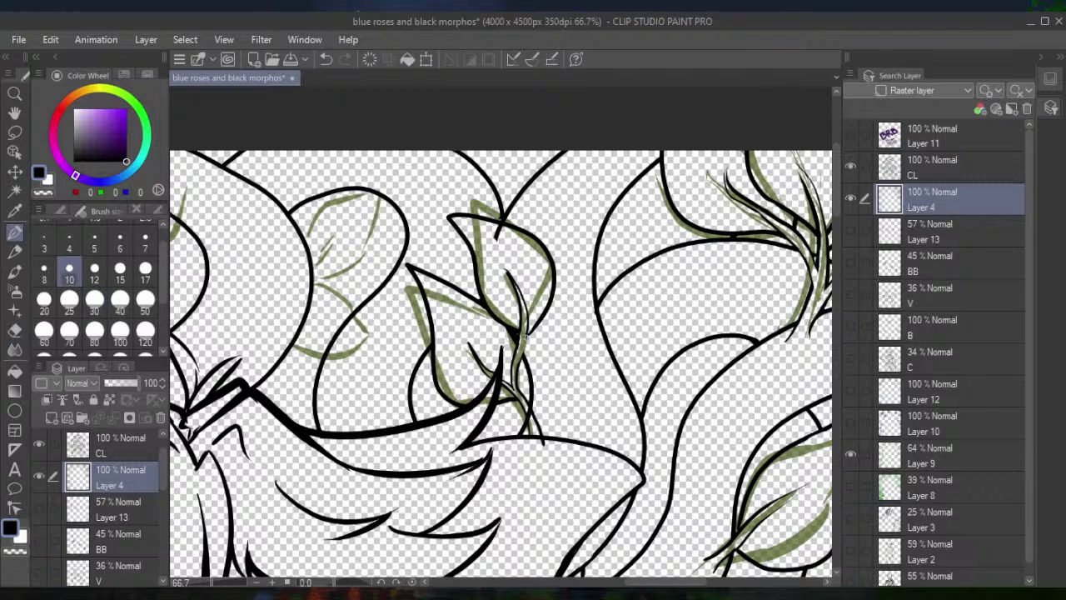
drag(525, 333, 521, 353)
click(14, 329)
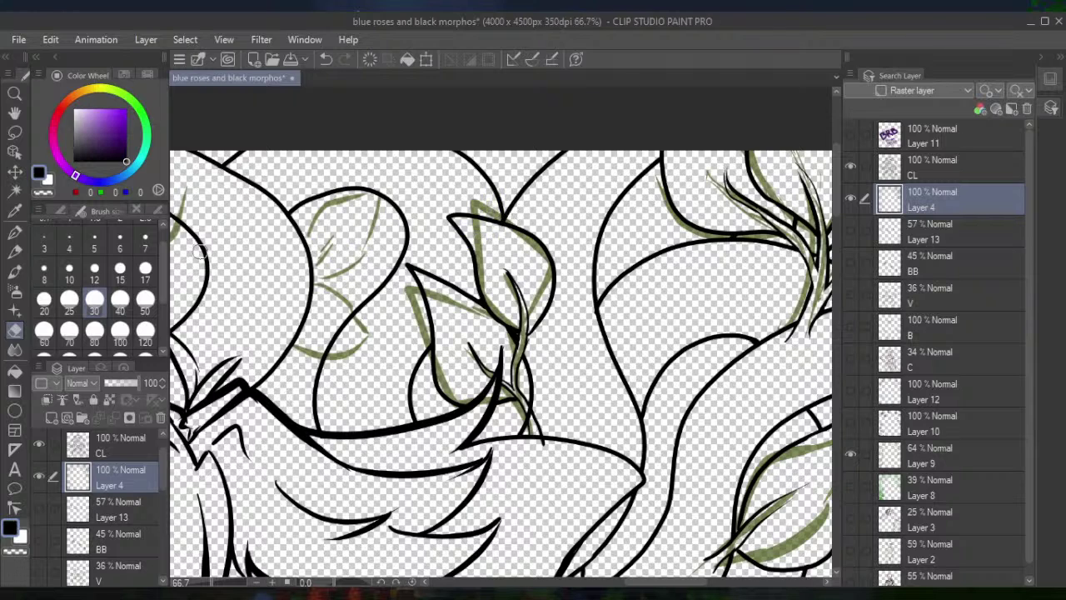
Ink the small single leaf above the hair parting with pen size 10 and erase the vine line crossing it with eraser size 30
click(14, 236)
scroll(587, 359, down, 5)
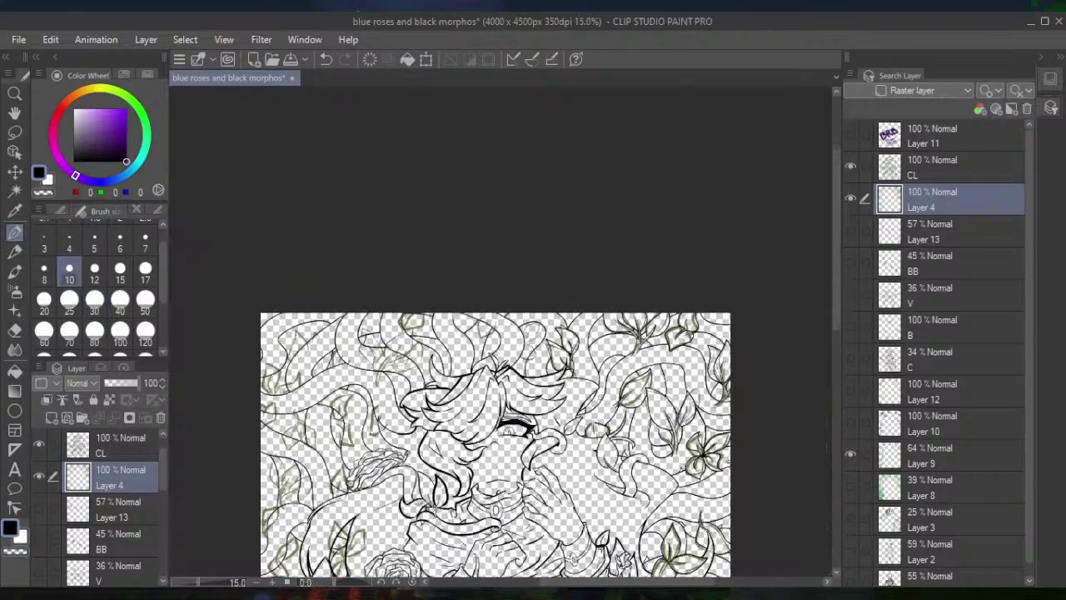
scroll(535, 356, up, 2)
scroll(536, 356, down, 3)
drag(536, 357, 488, 267)
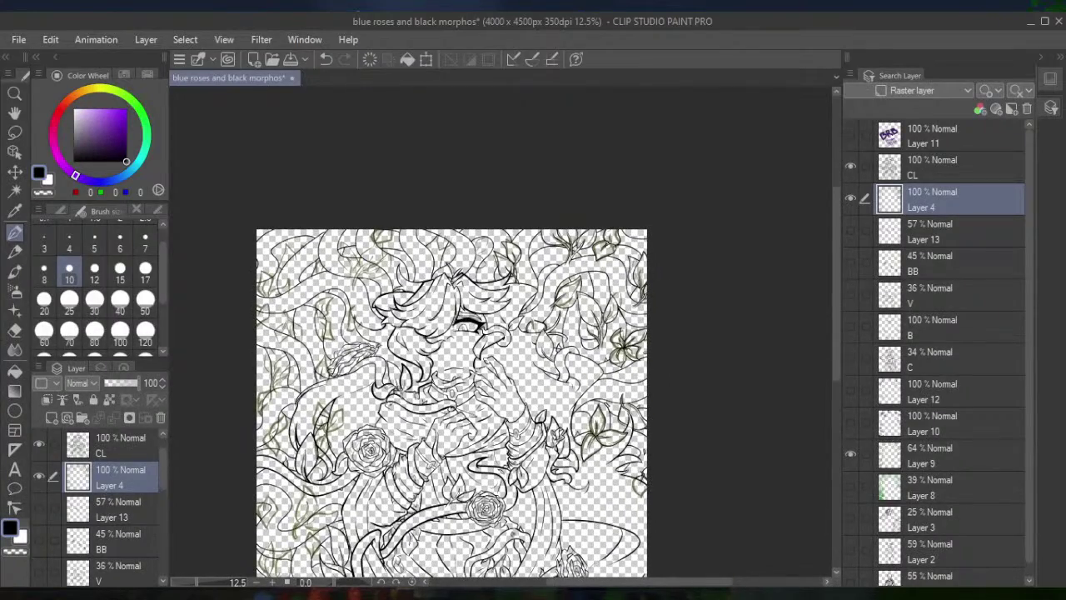
scroll(517, 237, up, 4)
drag(517, 237, 631, 239)
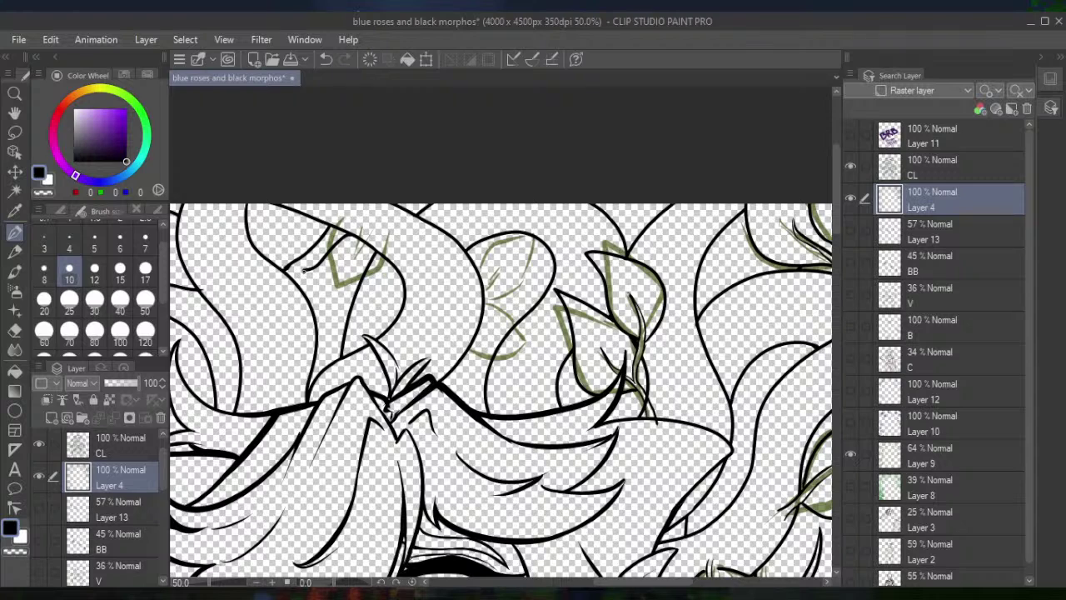
mouse_move(304, 269)
mouse_down()
mouse_move(317, 288)
mouse_move(342, 293)
mouse_up()
drag(350, 260, 370, 246)
drag(381, 243, 375, 250)
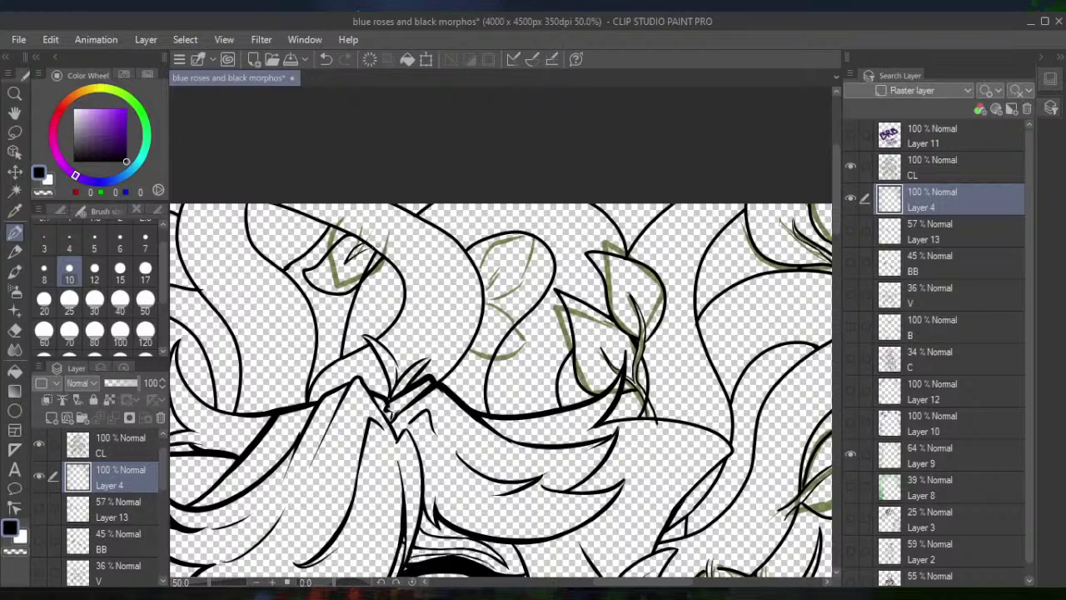
click(15, 329)
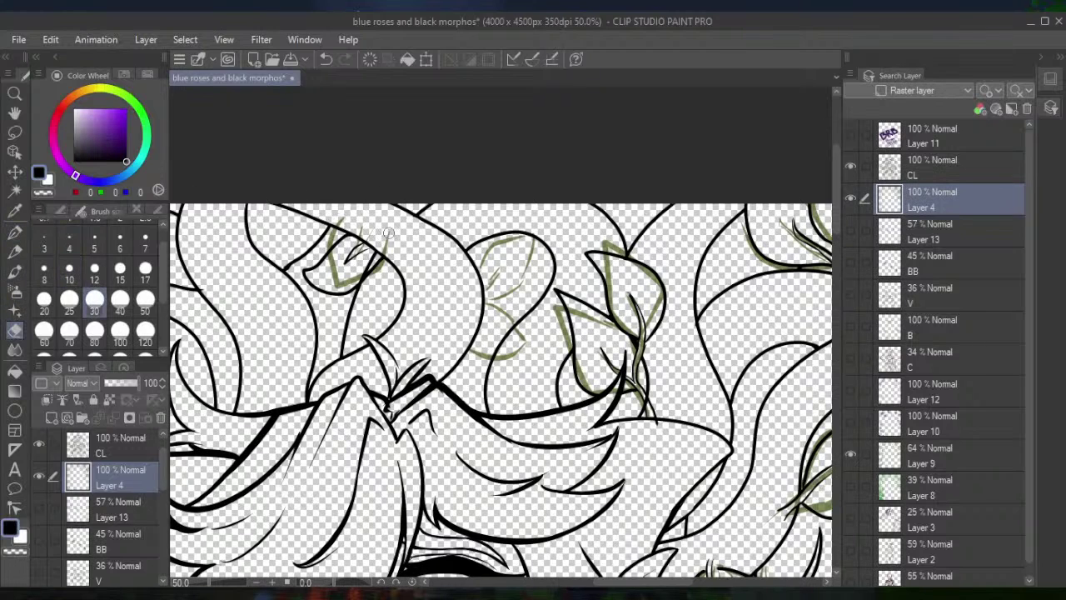
mouse_move(365, 261)
mouse_down()
mouse_move(353, 277)
mouse_move(372, 256)
mouse_up()
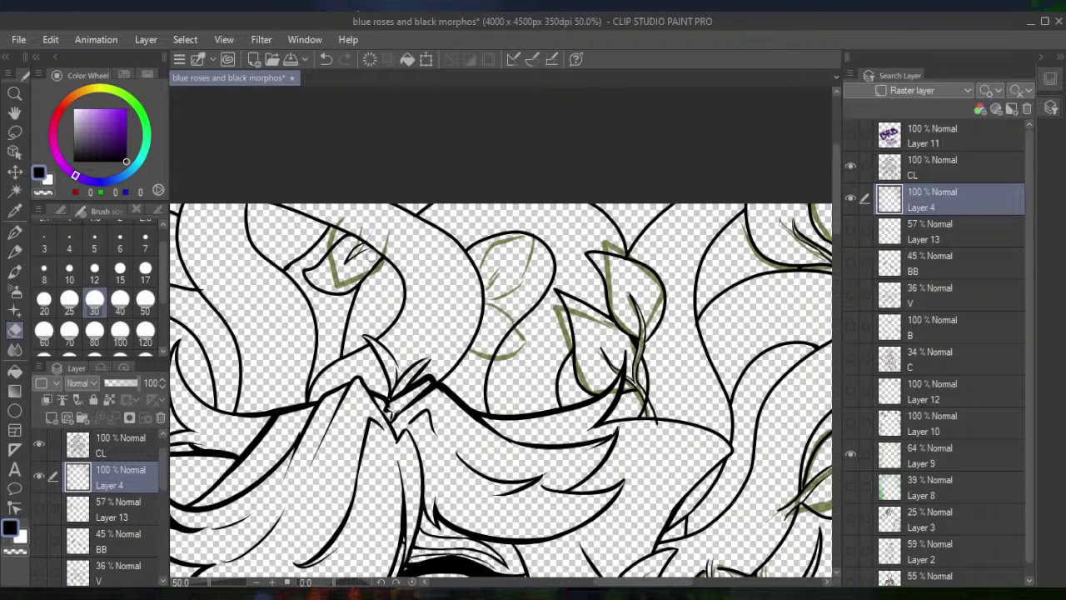
Ink the outlines and midribs of the leaf pair on the vine right of the hair parting with pen size 10
click(14, 231)
mouse_move(480, 272)
mouse_down()
mouse_move(487, 245)
mouse_move(533, 233)
mouse_move(523, 280)
mouse_move(484, 302)
mouse_move(531, 345)
mouse_move(488, 360)
mouse_up()
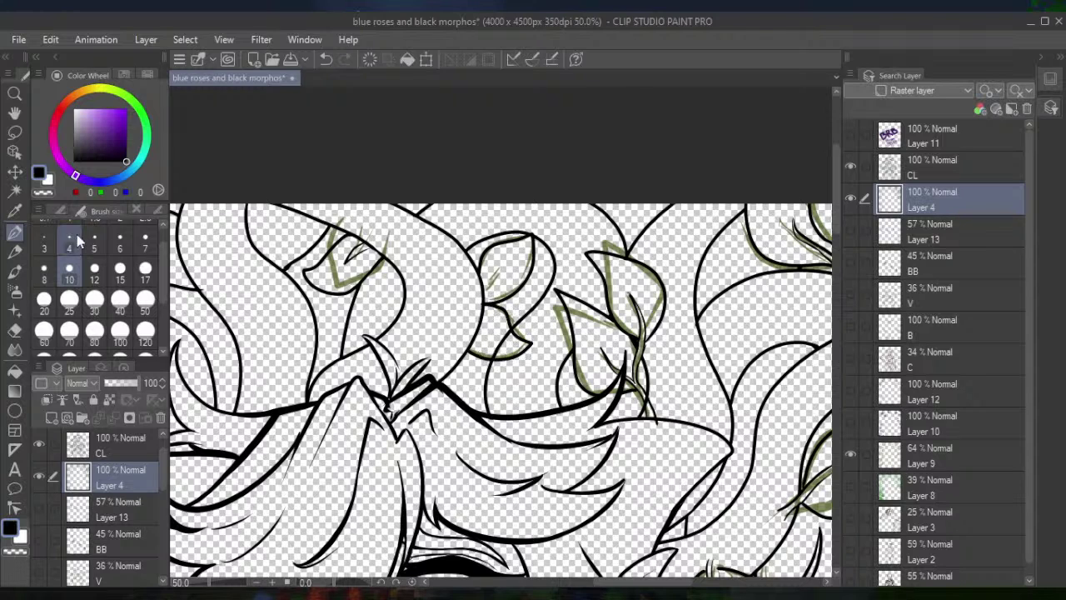
drag(483, 286, 507, 260)
drag(483, 323, 506, 345)
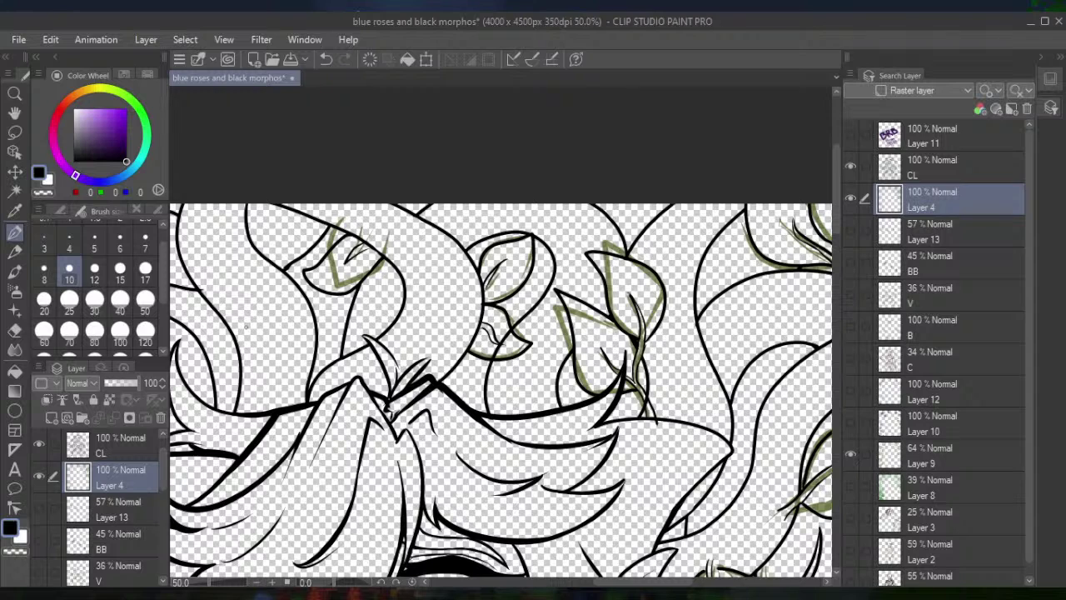
Erase the vine line crossing the lower leaf of the pair right of the hair parting with eraser size 30
click(14, 329)
click(94, 305)
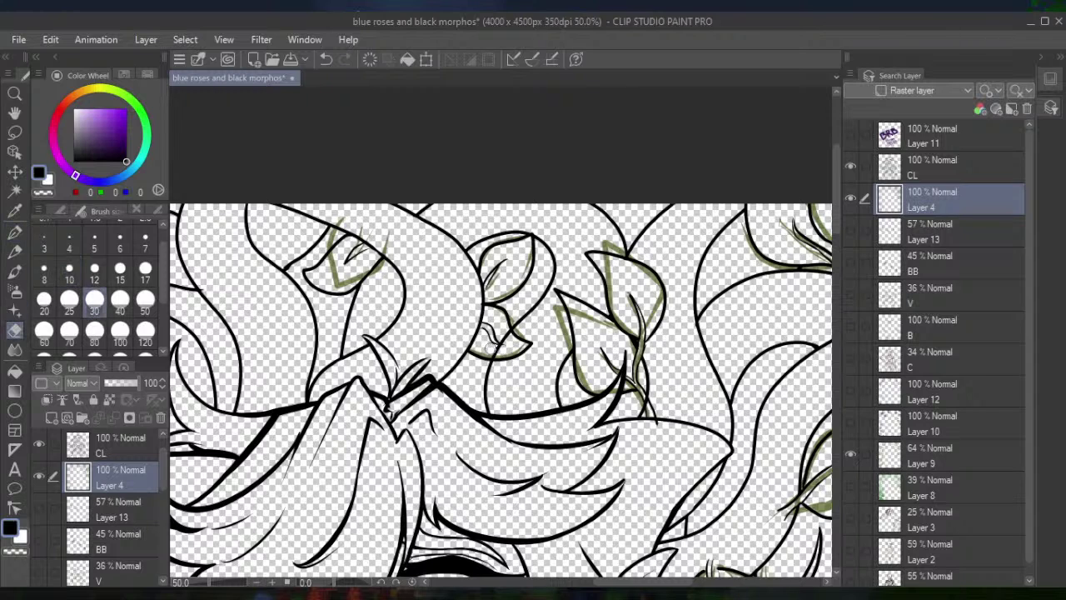
mouse_move(491, 348)
mouse_down()
mouse_move(504, 351)
mouse_move(503, 340)
mouse_up()
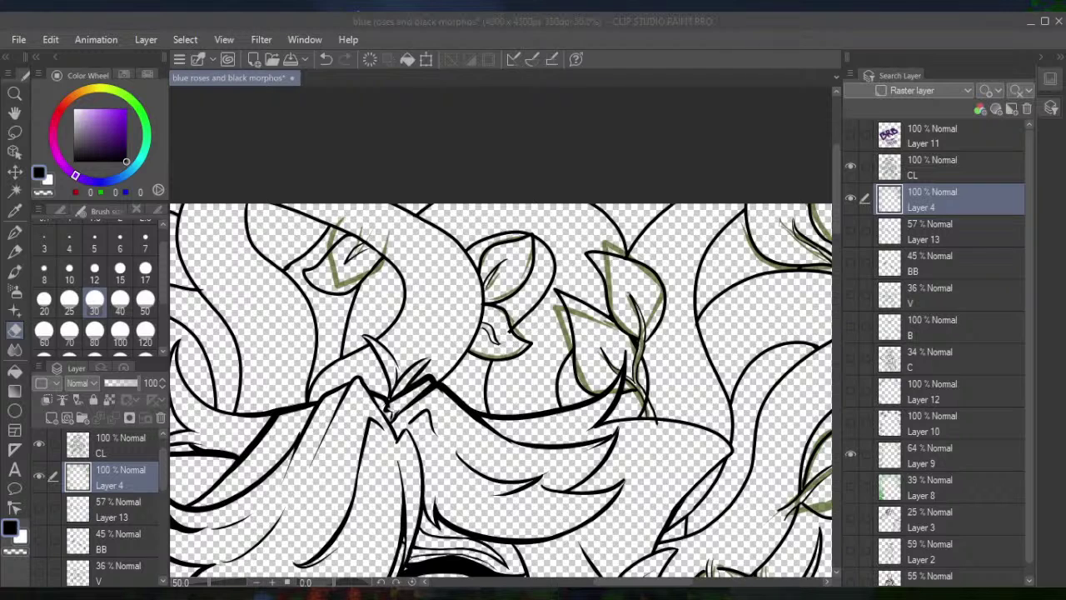
click(498, 505)
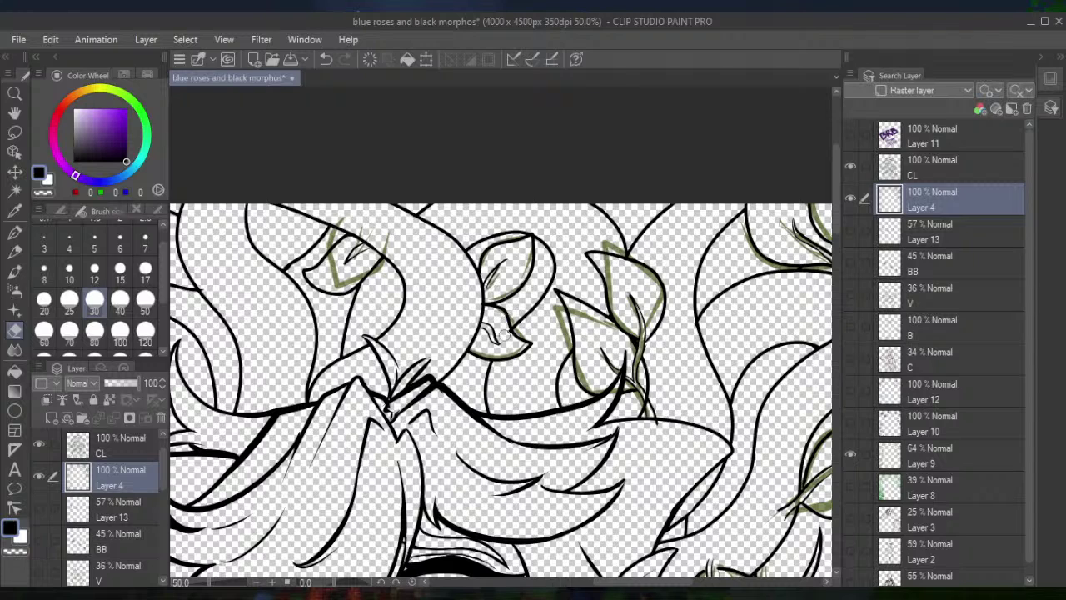
drag(505, 335, 509, 337)
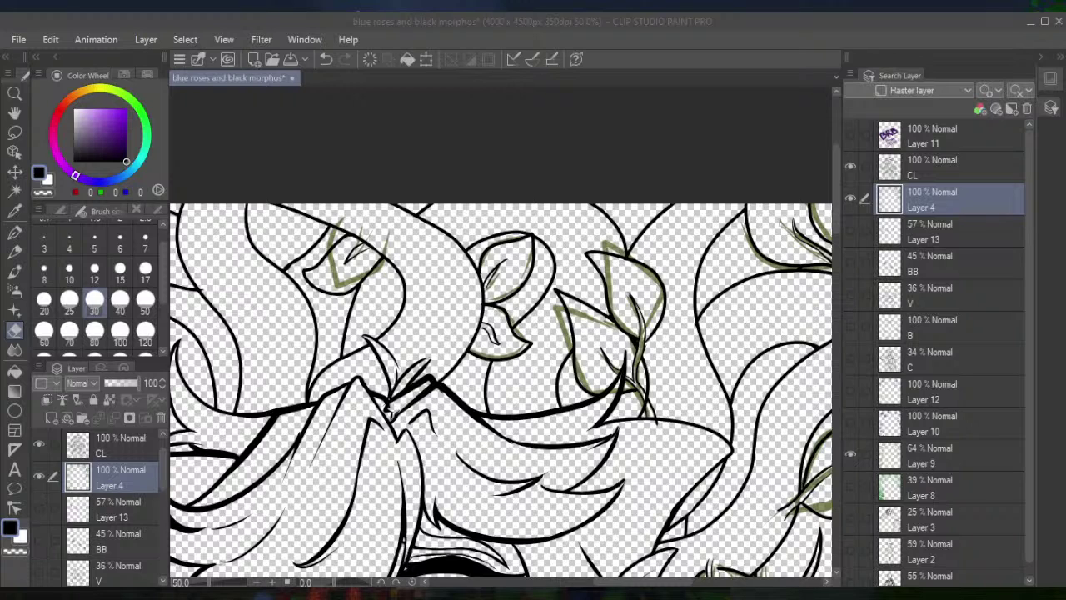
click(477, 479)
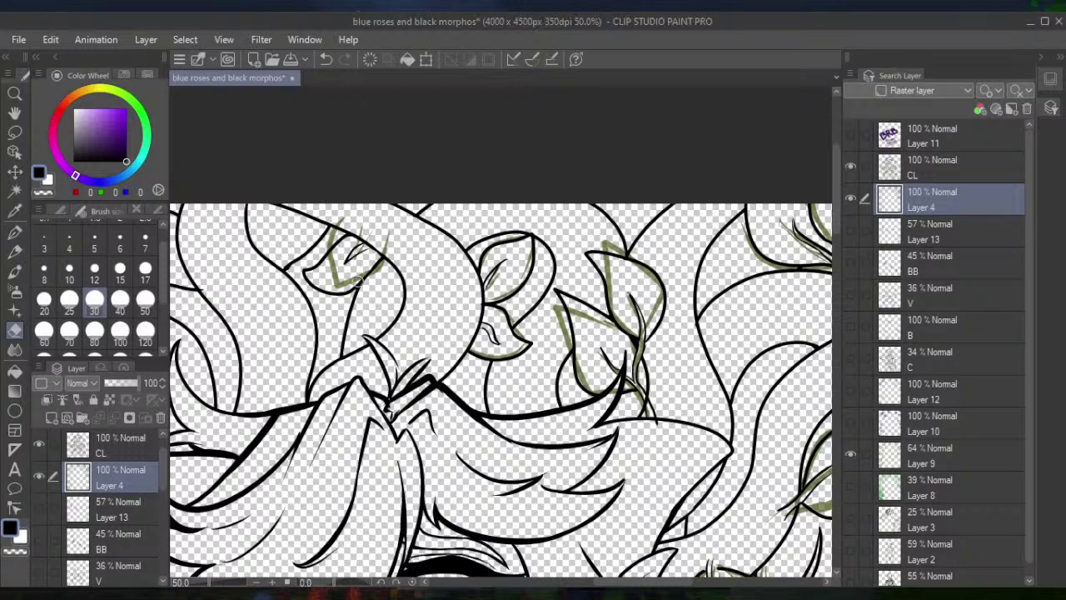
Ink the stem and midribs of the three-leaf sprig above the left side of the hair with pen size 10
click(15, 235)
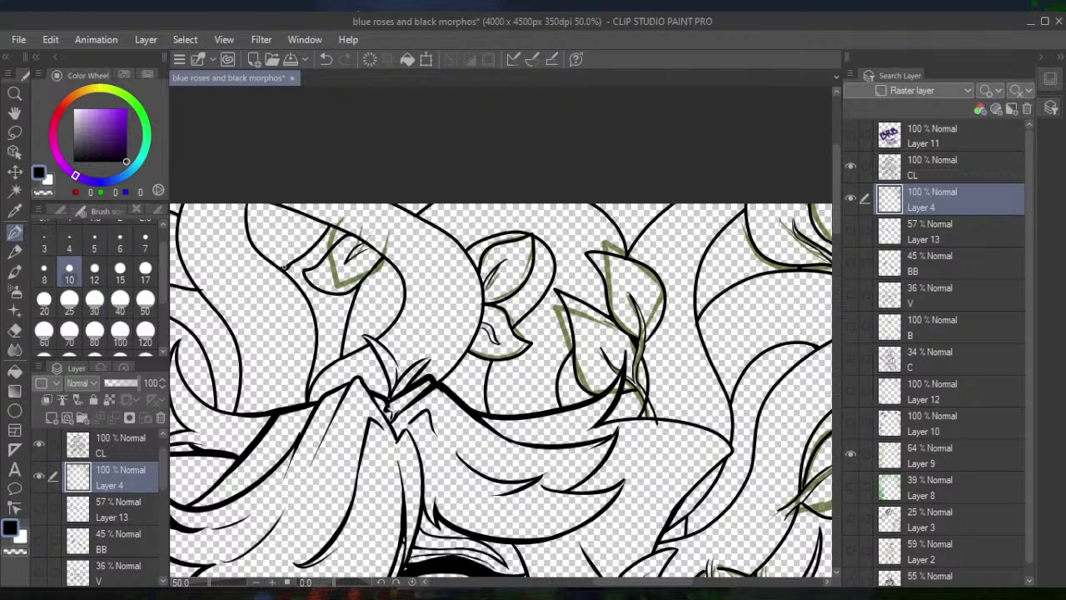
click(15, 329)
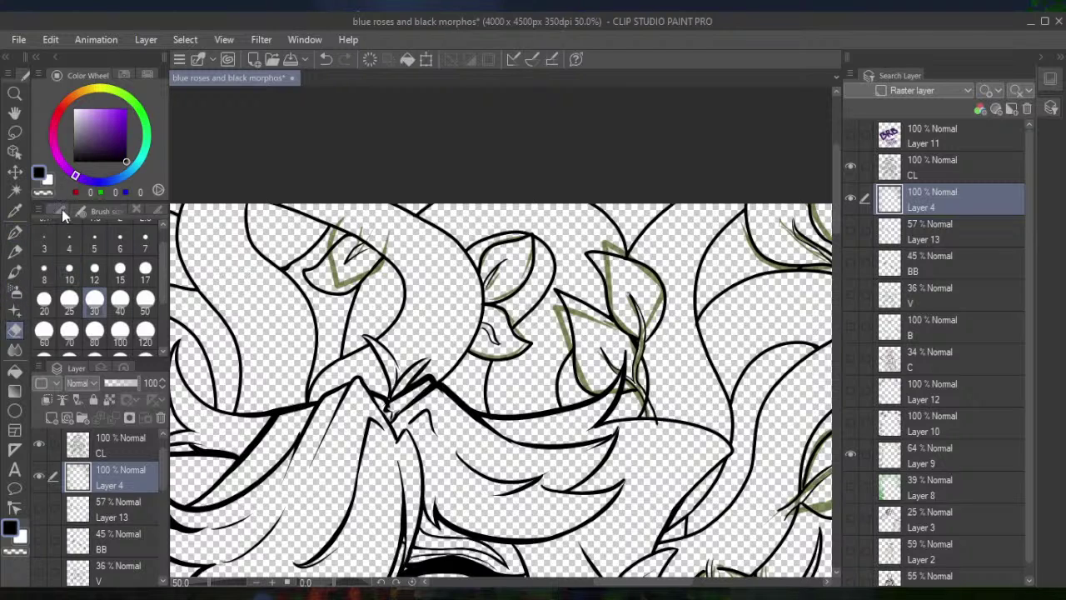
click(15, 235)
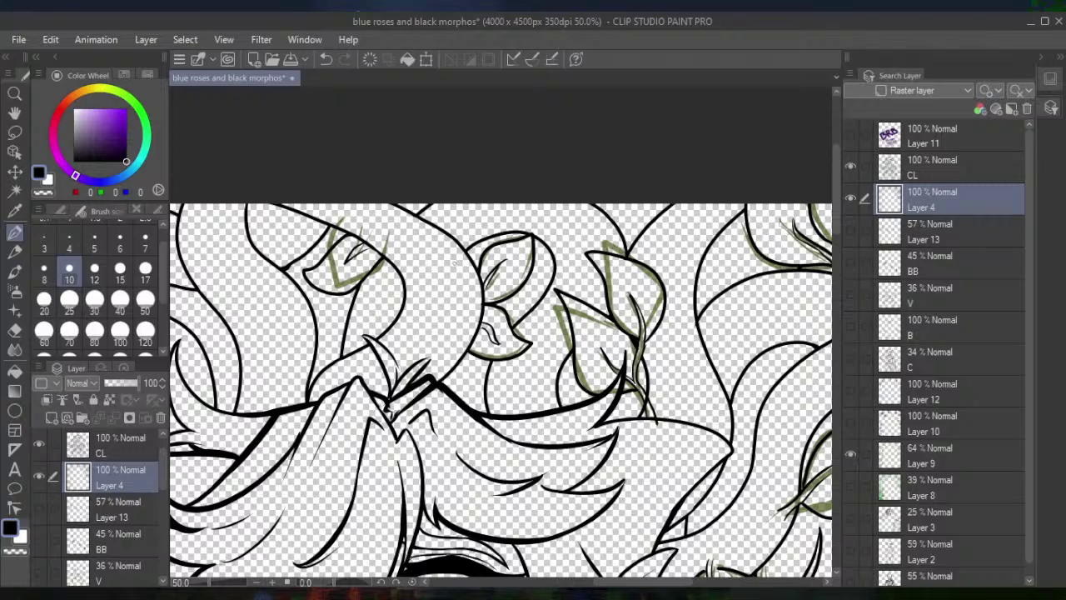
drag(454, 263, 737, 256)
drag(591, 264, 742, 241)
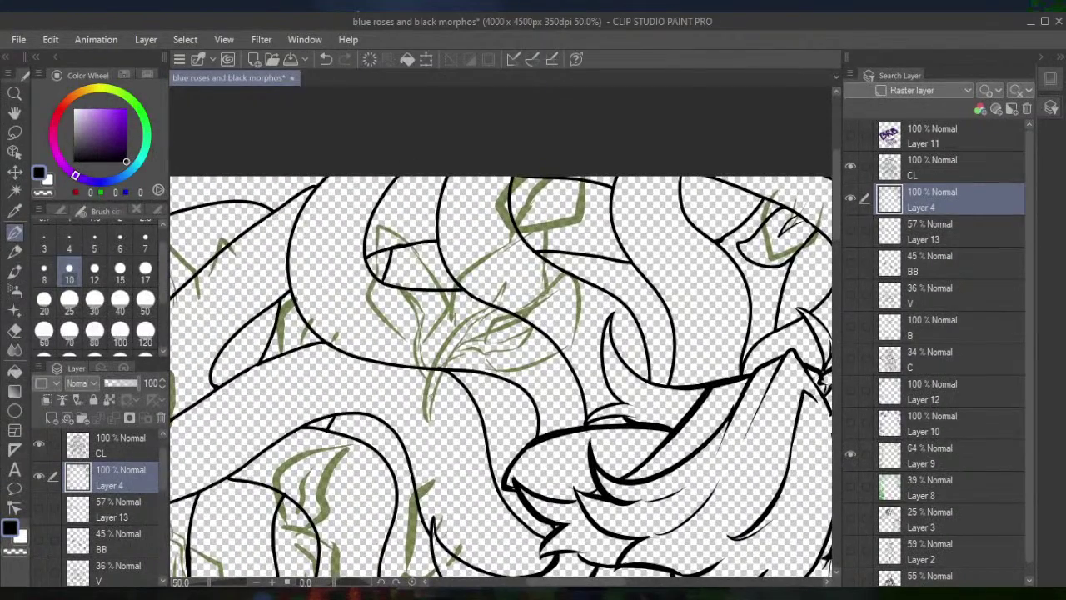
mouse_move(425, 420)
mouse_down()
mouse_move(442, 362)
mouse_move(500, 265)
mouse_up()
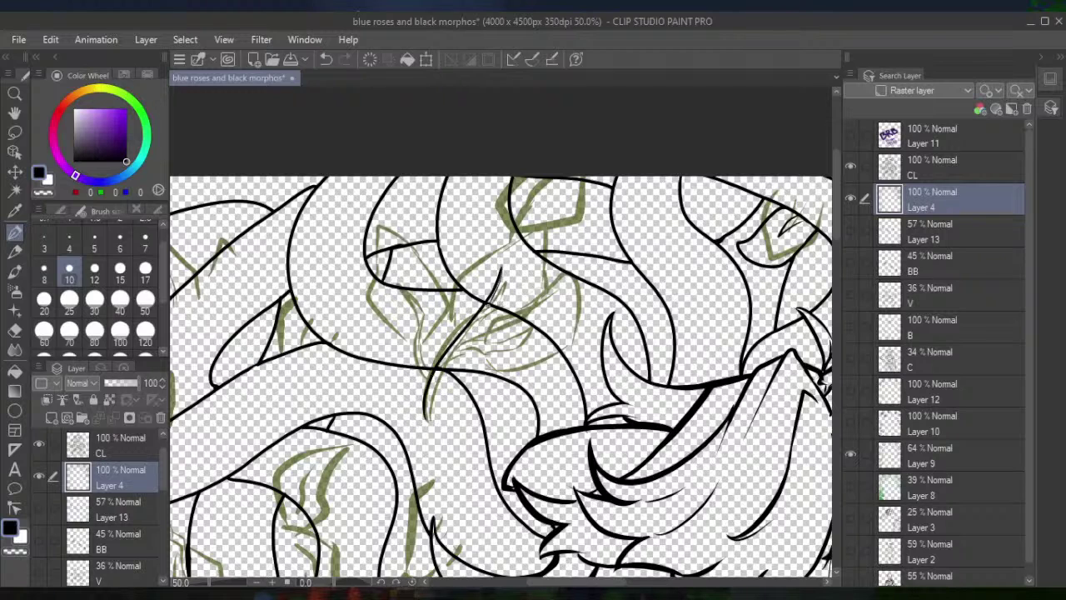
drag(453, 350, 428, 418)
mouse_move(446, 358)
mouse_down()
mouse_move(533, 322)
mouse_move(477, 350)
mouse_up()
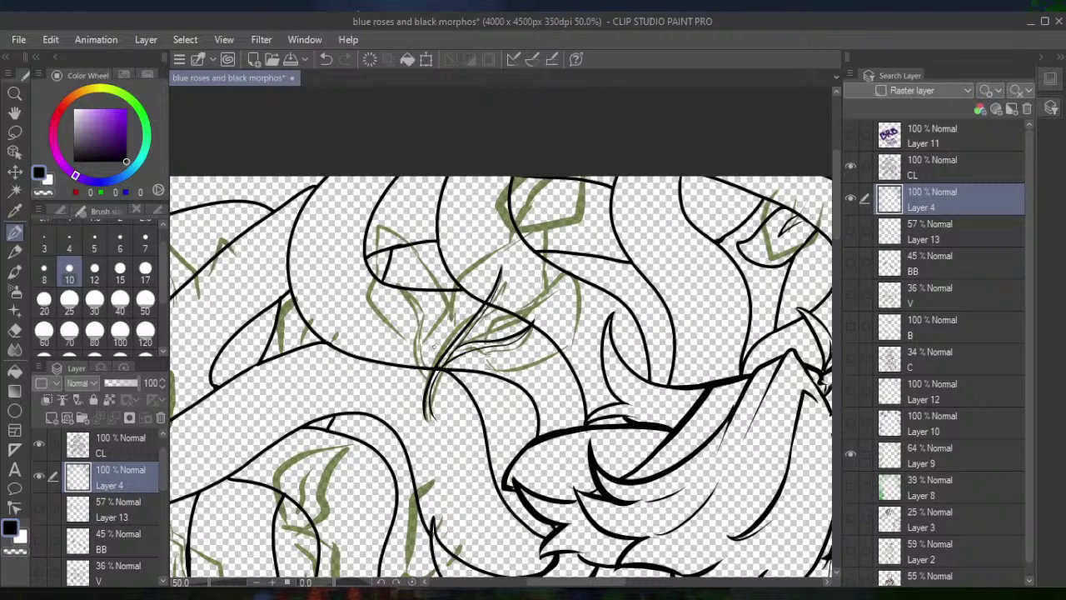
drag(425, 366, 419, 294)
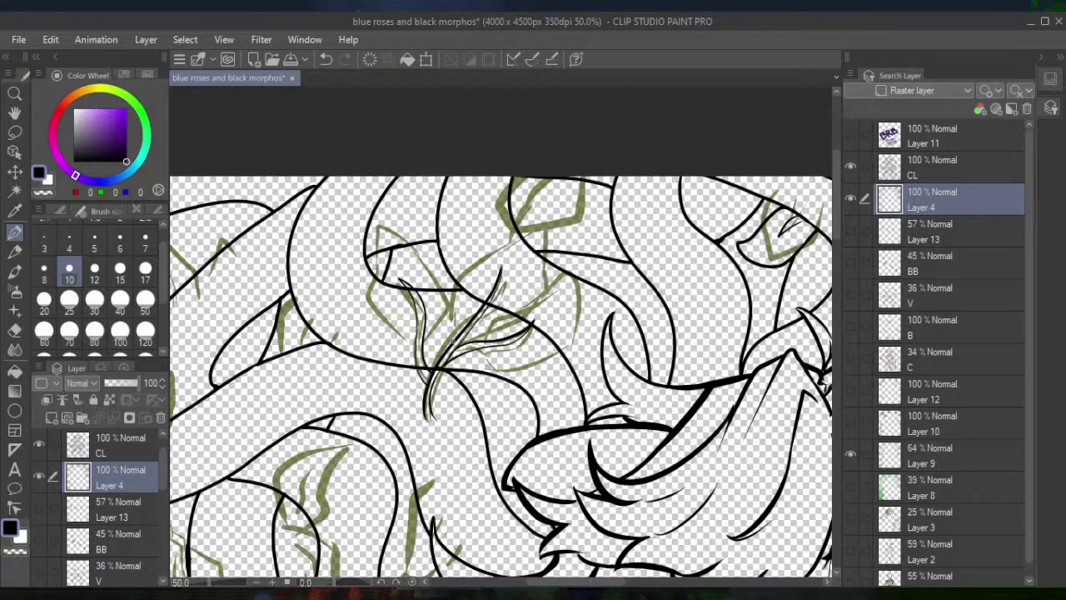
Ink the outlines of the three-leaf sprig's leaves around their midribs with pen size 10
mouse_move(450, 338)
mouse_down()
mouse_move(449, 298)
mouse_move(473, 268)
mouse_move(534, 227)
mouse_move(547, 235)
mouse_move(551, 260)
mouse_move(525, 310)
mouse_move(464, 343)
mouse_up()
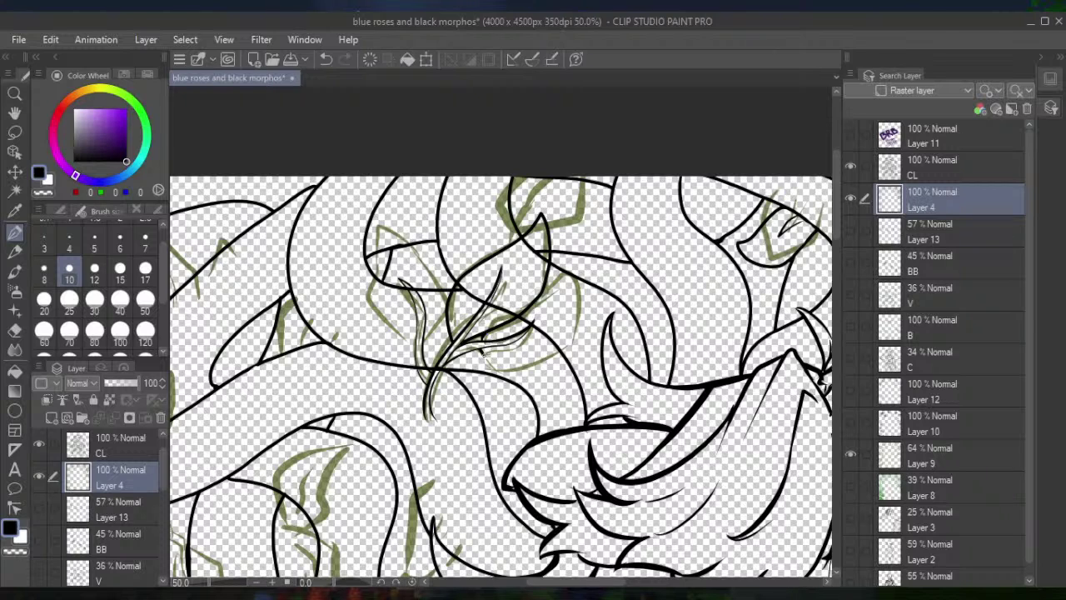
mouse_move(497, 368)
mouse_down()
mouse_move(571, 333)
mouse_move(582, 271)
mouse_up()
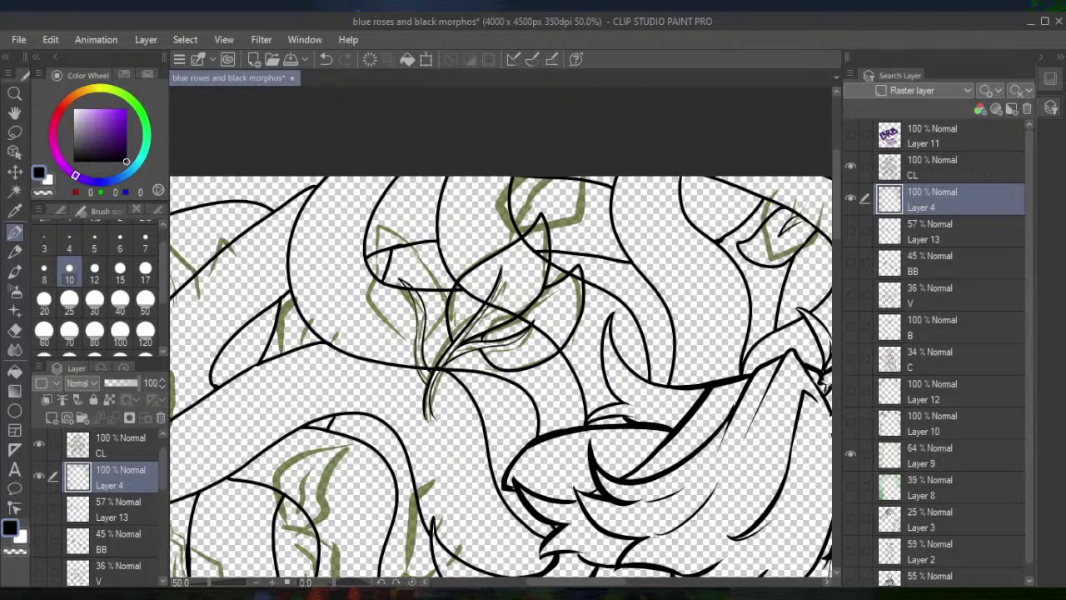
drag(423, 344, 435, 327)
mouse_move(445, 286)
mouse_down()
mouse_move(372, 218)
mouse_move(383, 317)
mouse_up()
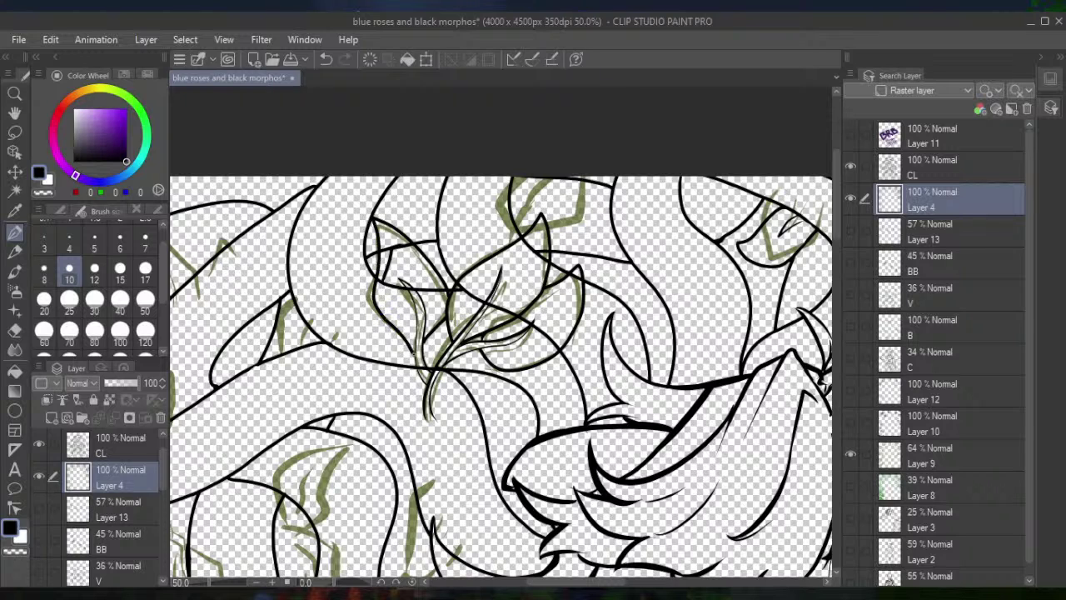
Erase the vine lines crossing the three-leaf sprig with eraser size 30 and re-ink the right leaf's tip with pen size 10
click(14, 329)
mouse_move(390, 248)
mouse_down()
mouse_move(388, 291)
mouse_move(440, 294)
mouse_up()
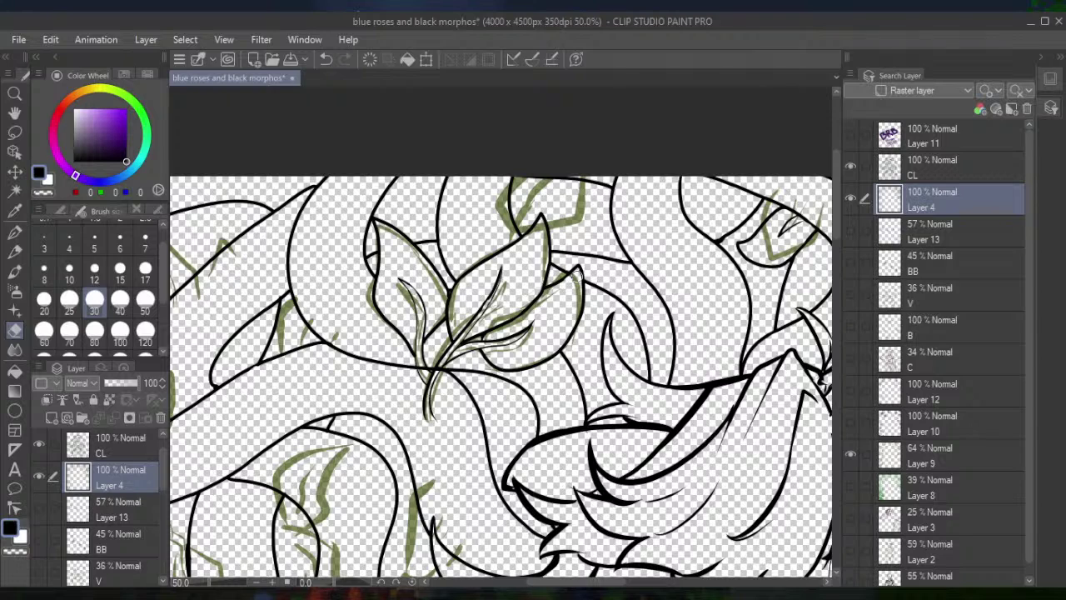
click(14, 233)
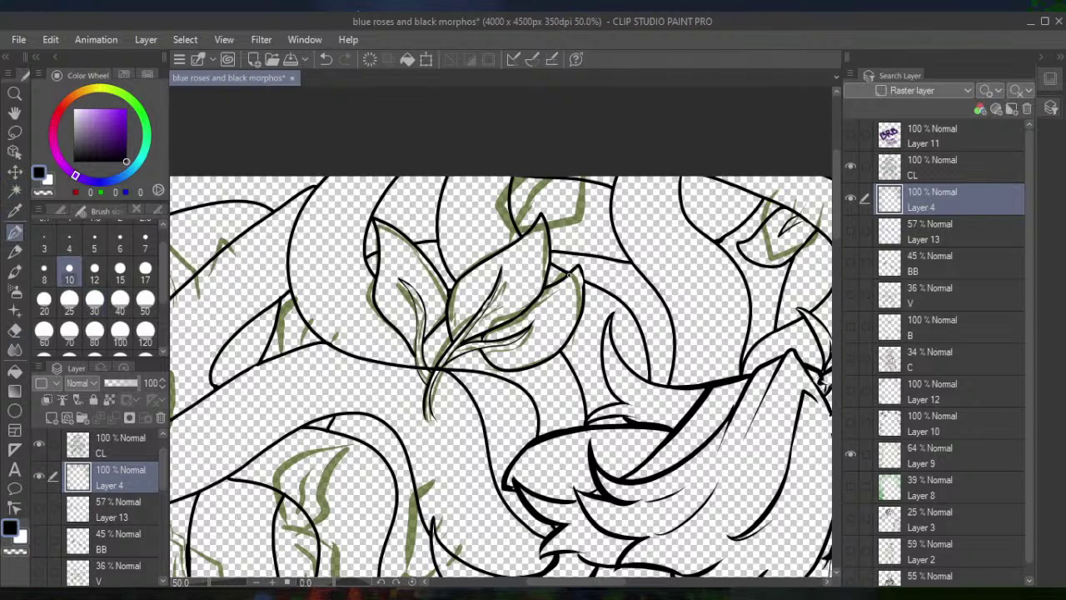
drag(577, 268, 583, 282)
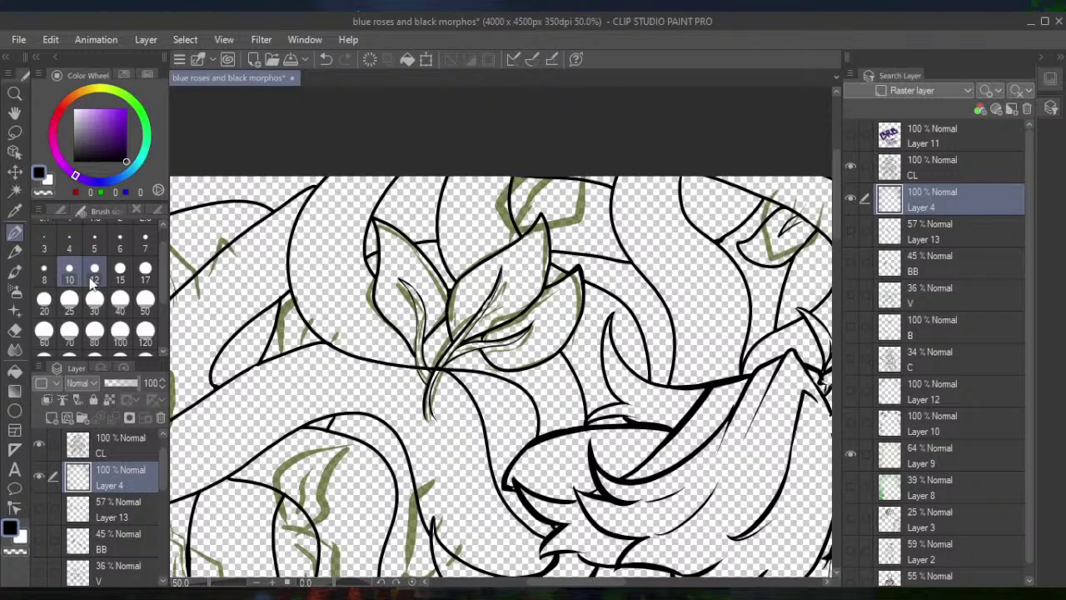
Erase the vine line crossing the three-leaf sprig's stem with eraser size 30 and touch up the middle leaf's midrib with pen size 10
click(15, 331)
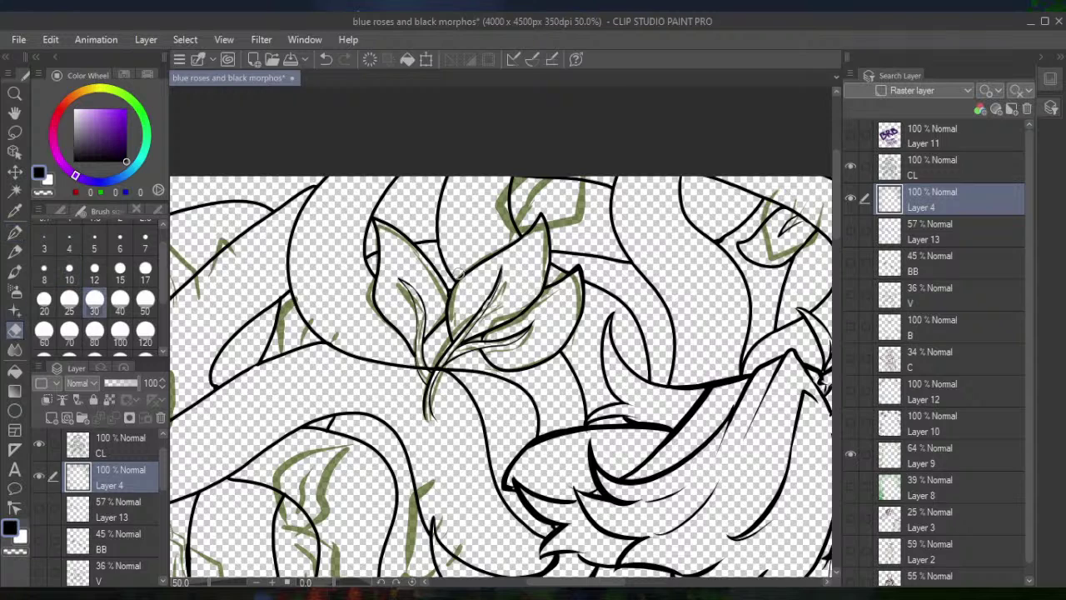
drag(443, 369, 430, 392)
key(p)
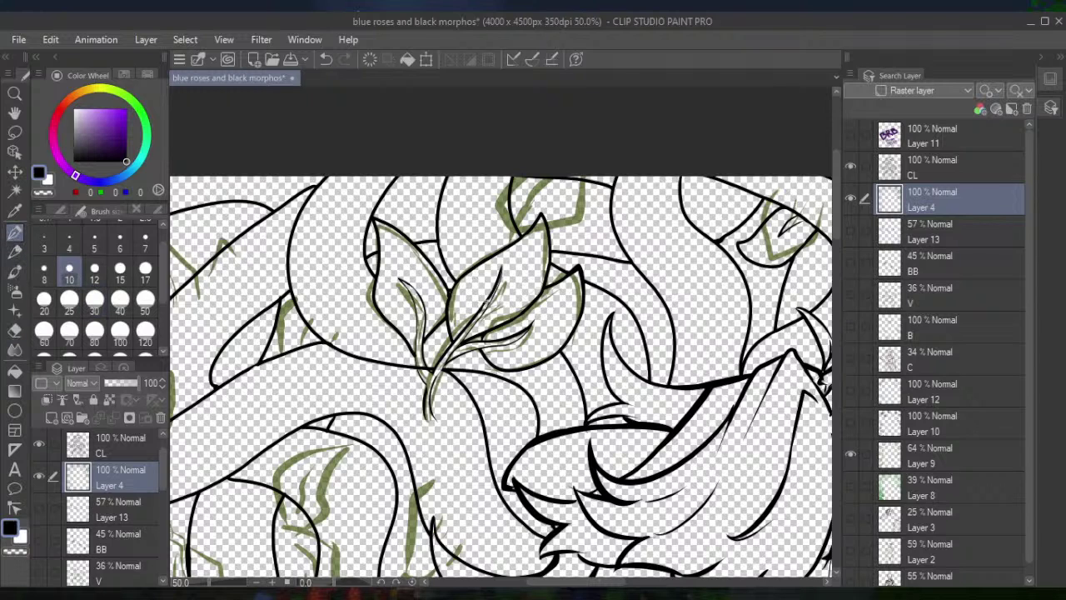
drag(486, 303, 484, 311)
Ink the leaf at the canvas's top edge above the three-leaf sprig with pen size 10 and erase the vine line crossing it with eraser size 30
scroll(463, 315, down, 2)
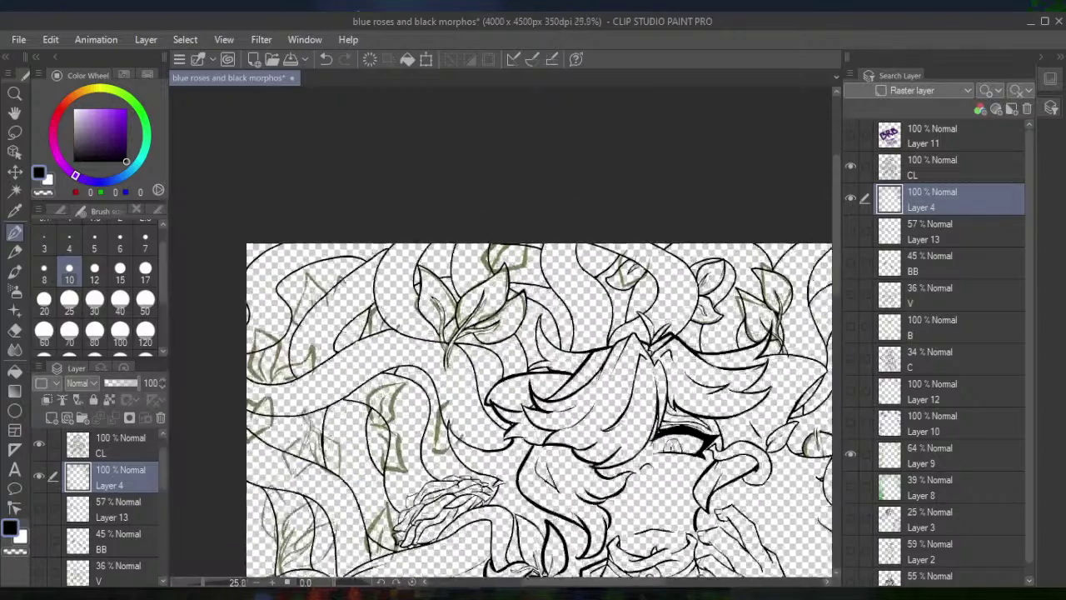
mouse_move(463, 315)
mouse_down()
mouse_move(572, 229)
mouse_move(522, 98)
mouse_up()
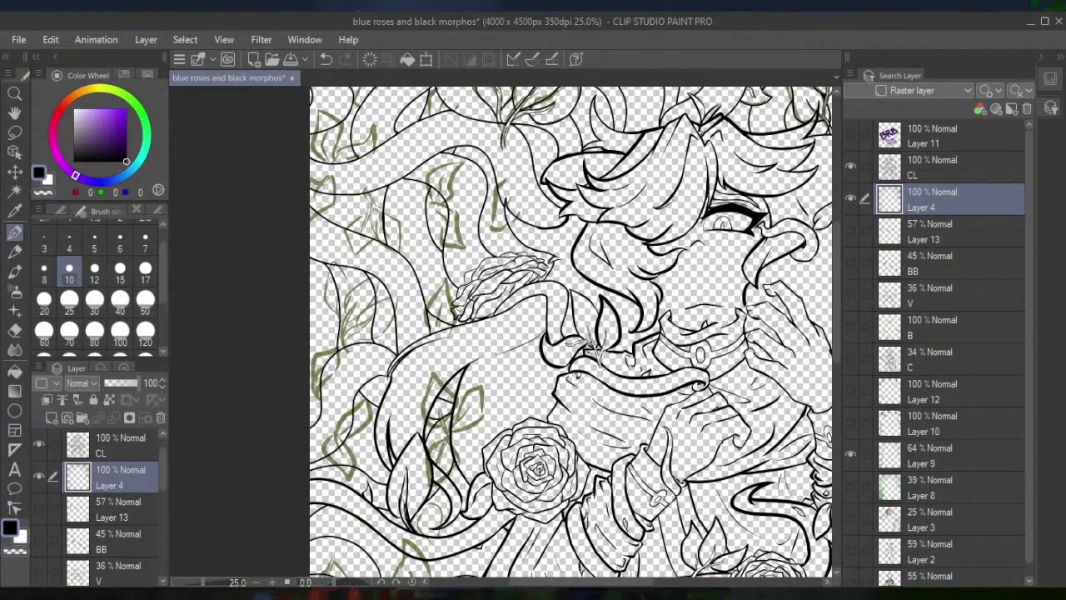
drag(547, 268, 394, 230)
drag(433, 283, 579, 329)
drag(467, 292, 579, 378)
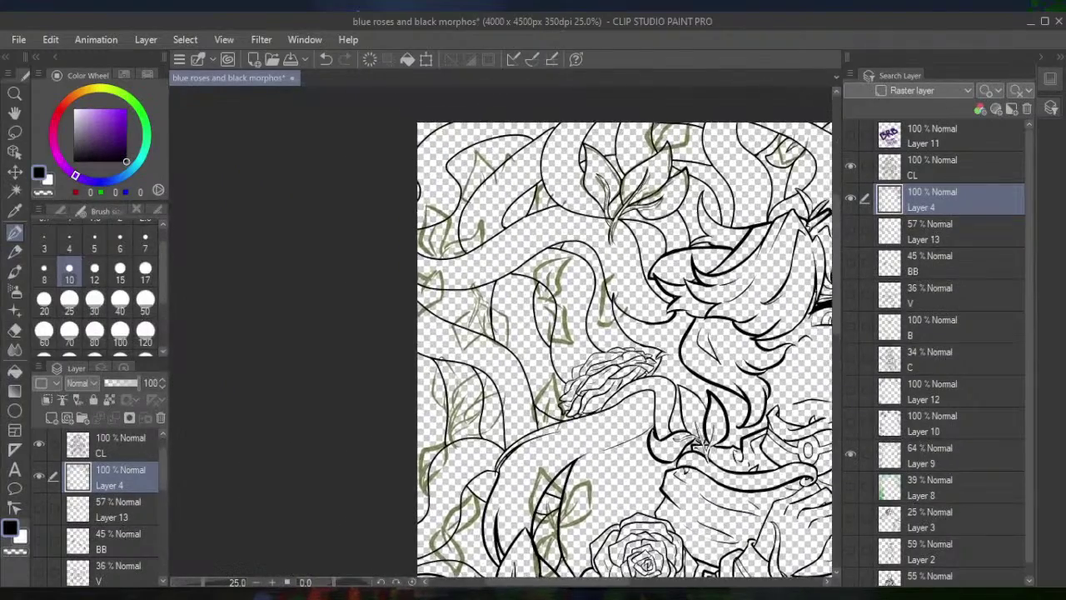
scroll(525, 286, up, 3)
drag(574, 275, 413, 392)
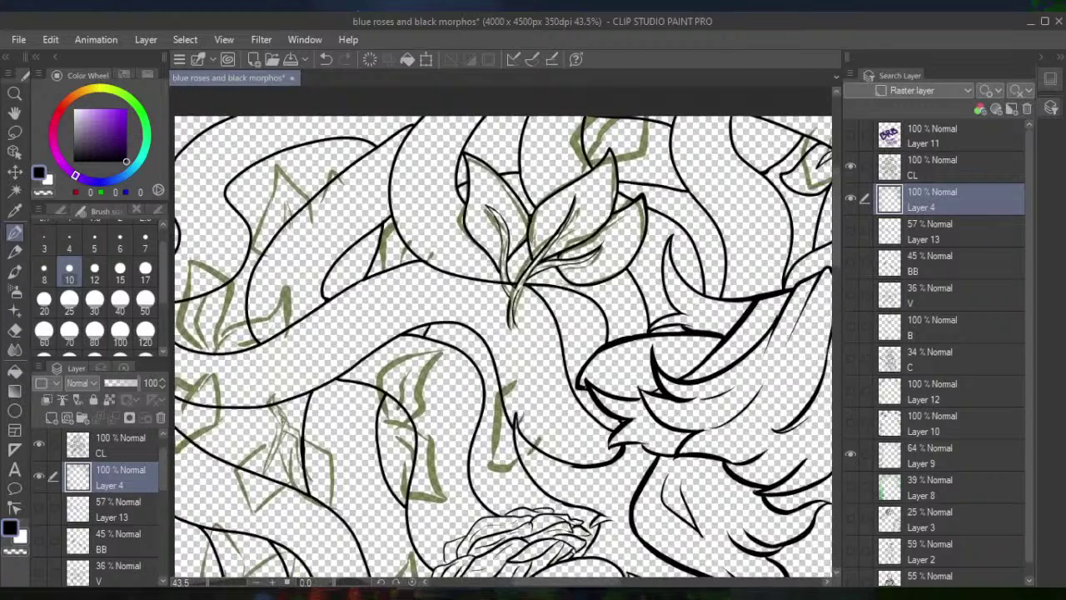
drag(512, 266, 496, 423)
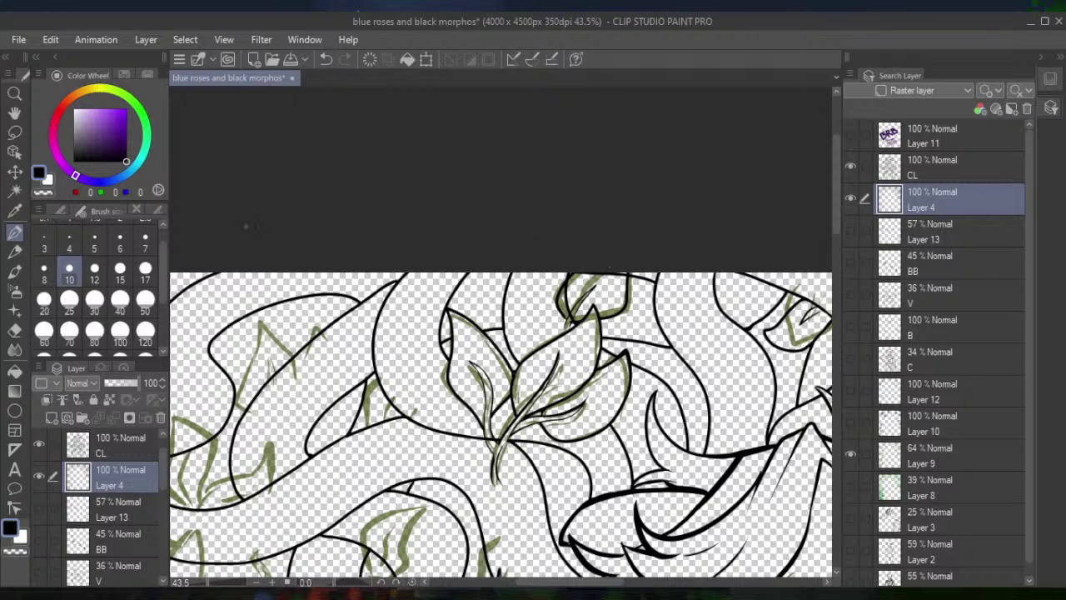
click(14, 330)
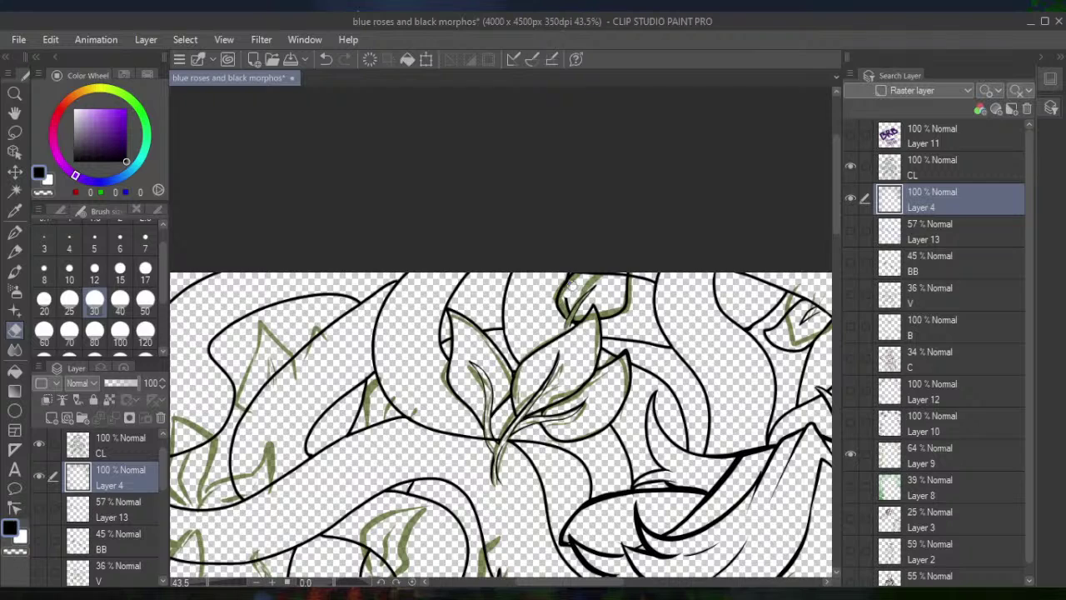
drag(567, 291, 570, 309)
Ink the small leaf tips emerging from behind the vines left of the three-leaf sprig with pen size 10
click(14, 231)
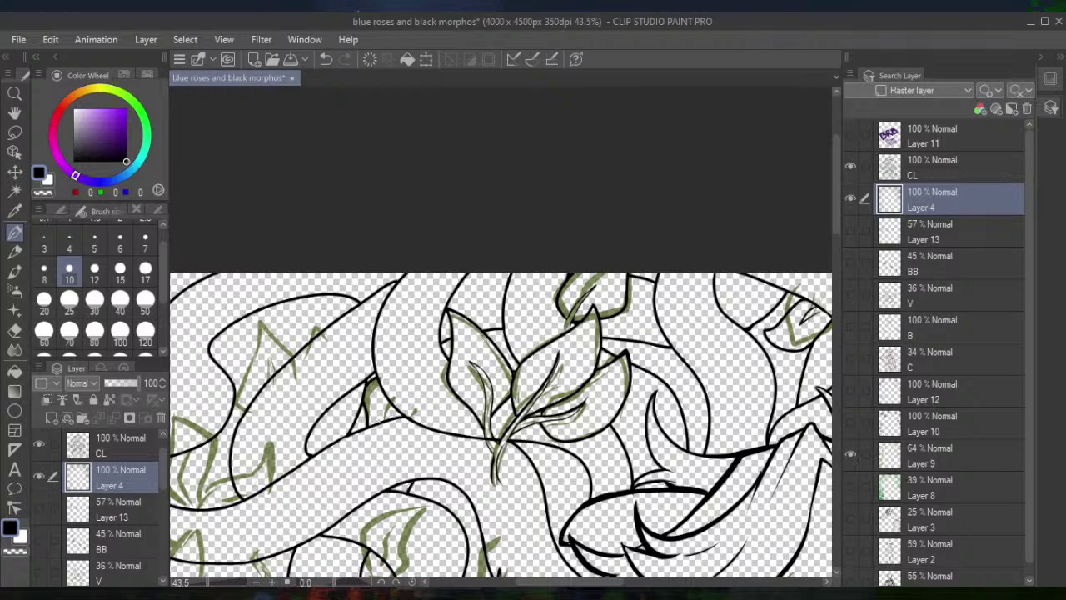
drag(390, 398, 379, 423)
drag(262, 337, 248, 379)
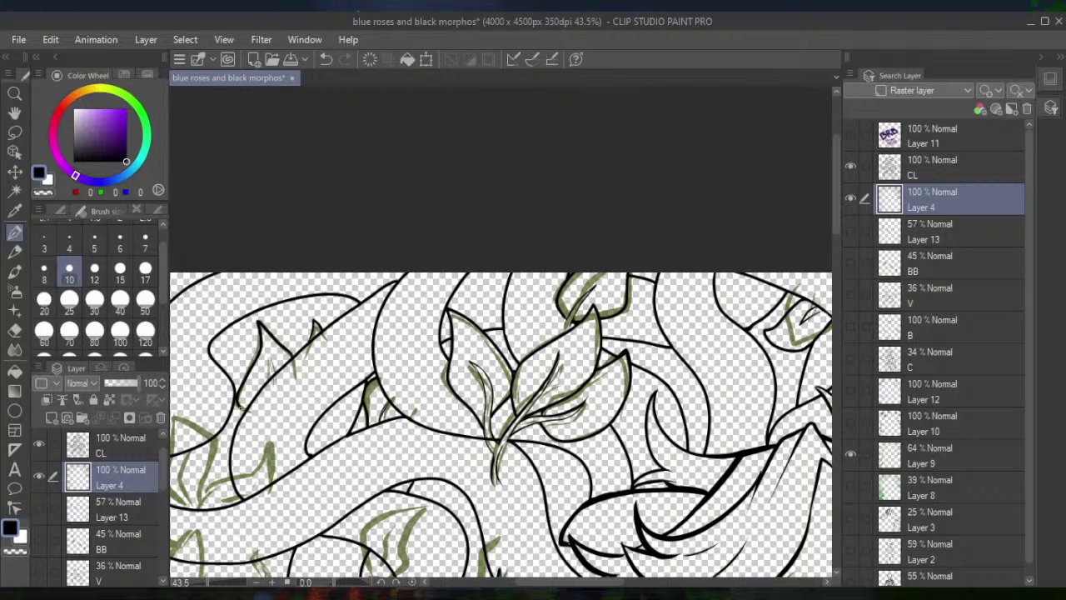
drag(276, 376, 269, 353)
Ink the outlines and midribs of the leaf cluster on the vine at the canvas's upper left edge with pen size 10
drag(341, 400, 652, 294)
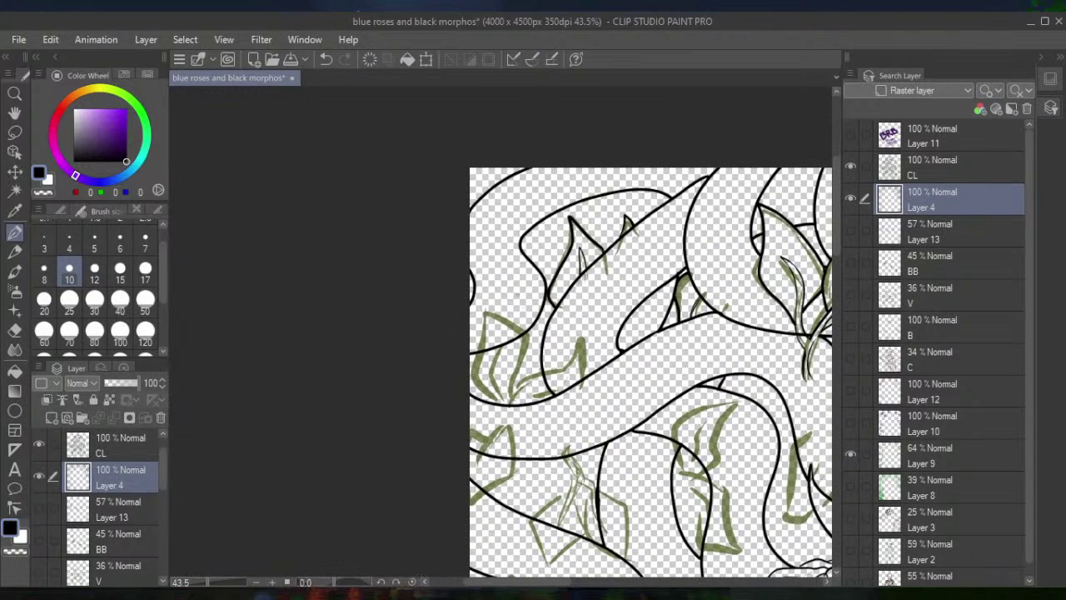
mouse_move(510, 400)
mouse_down()
mouse_move(583, 327)
mouse_move(583, 377)
mouse_up()
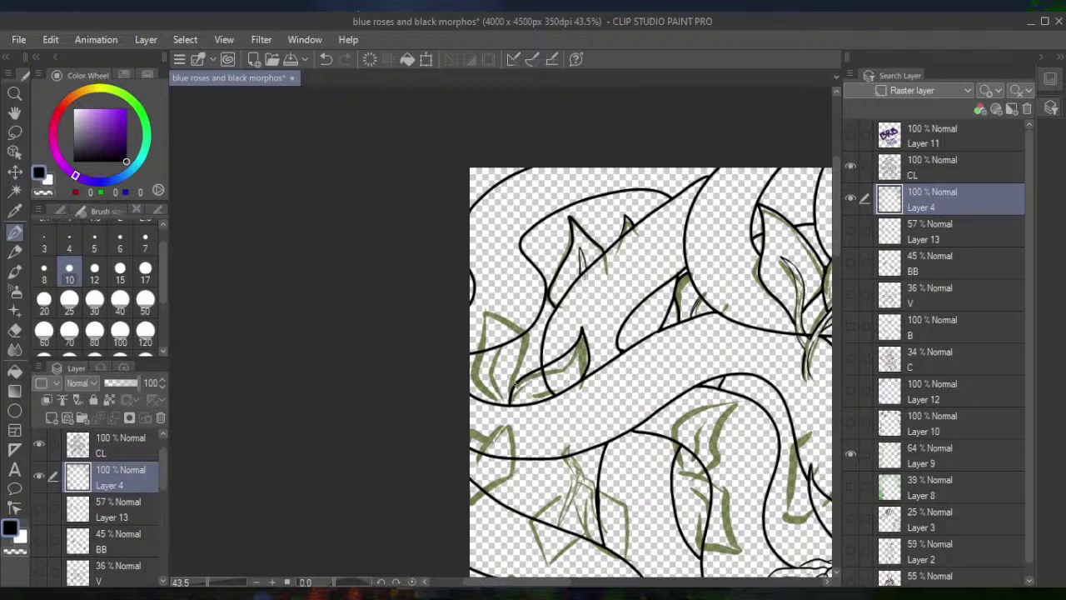
mouse_move(515, 384)
mouse_down()
mouse_move(525, 338)
mouse_move(477, 305)
mouse_move(488, 351)
mouse_move(471, 375)
mouse_move(494, 375)
mouse_move(500, 346)
mouse_move(497, 363)
mouse_up()
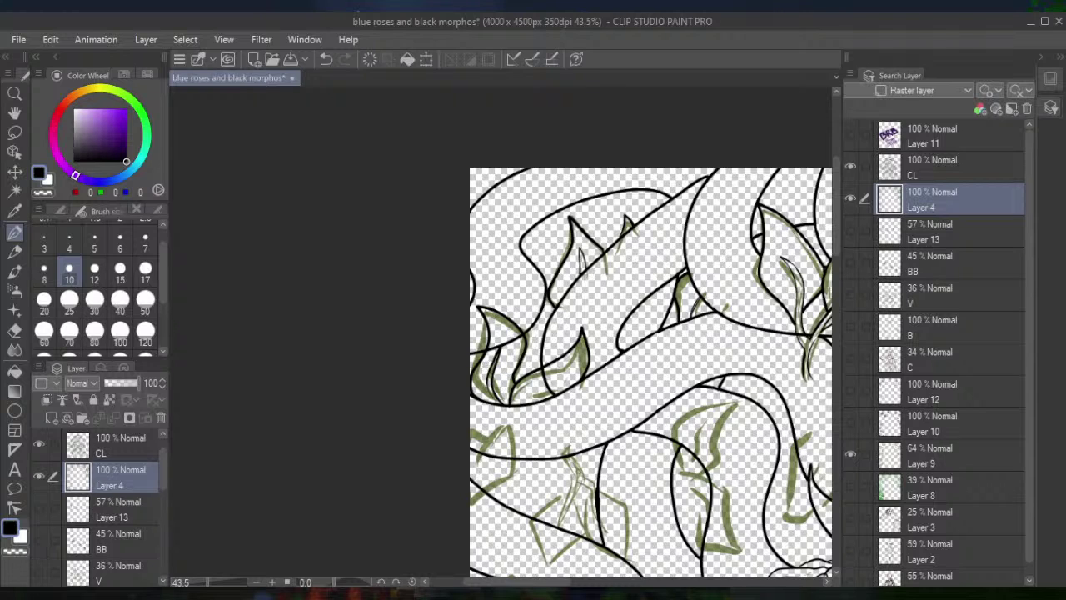
mouse_move(523, 400)
mouse_down()
mouse_move(558, 370)
mouse_move(526, 405)
mouse_up()
Erase the vine lines crossing the leaf cluster at the canvas's upper left edge with eraser size 30
click(14, 329)
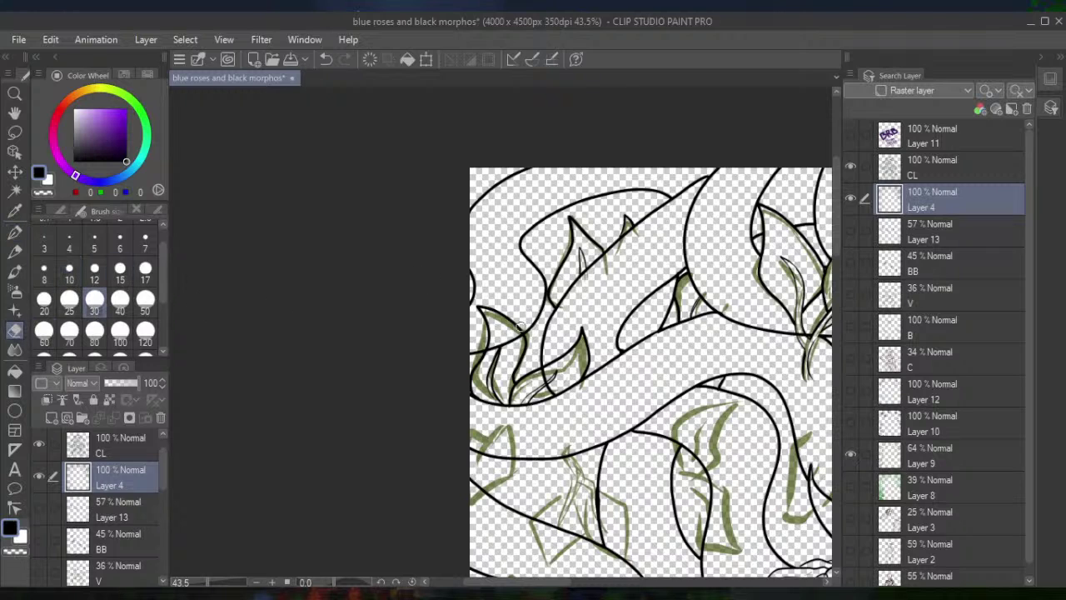
drag(551, 372, 547, 388)
click(15, 233)
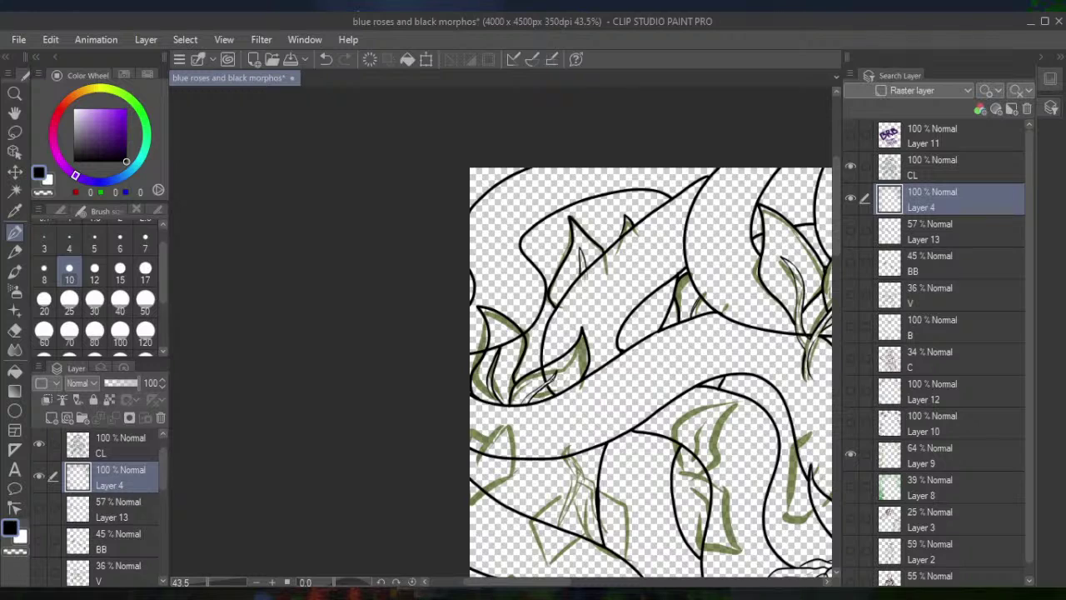
click(15, 329)
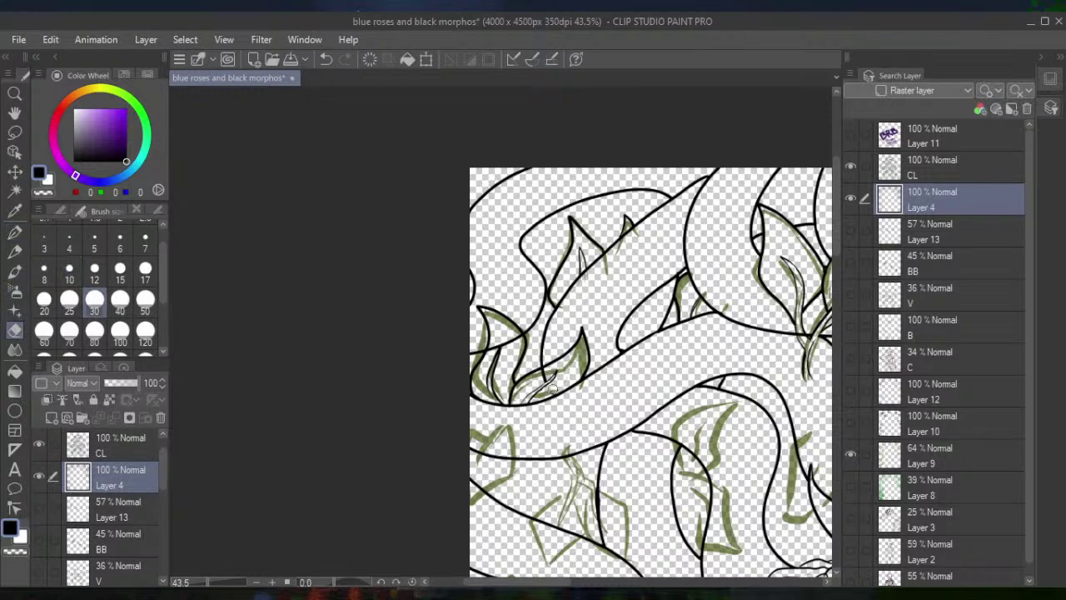
drag(545, 381, 539, 372)
mouse_move(502, 340)
mouse_down()
mouse_move(488, 354)
mouse_move(498, 347)
mouse_up()
Ink the leaf below the cluster at the canvas's left edge with pen size 10 and clean up its stem lines with eraser size 30
click(14, 234)
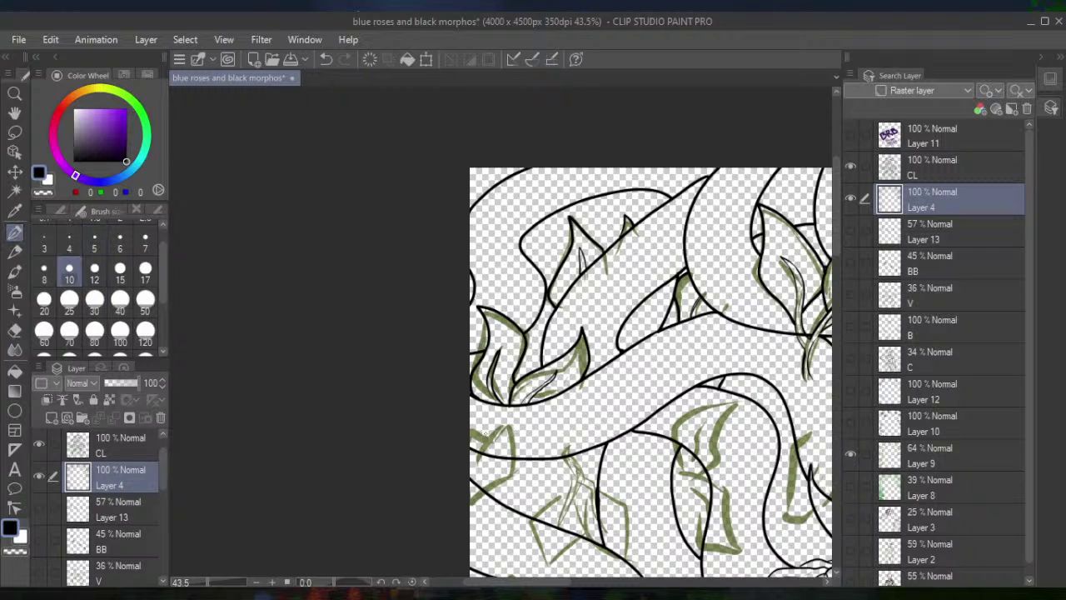
mouse_move(485, 432)
mouse_down()
mouse_move(471, 427)
mouse_move(477, 450)
mouse_up()
mouse_move(501, 427)
mouse_down()
mouse_move(515, 465)
mouse_move(471, 503)
mouse_up()
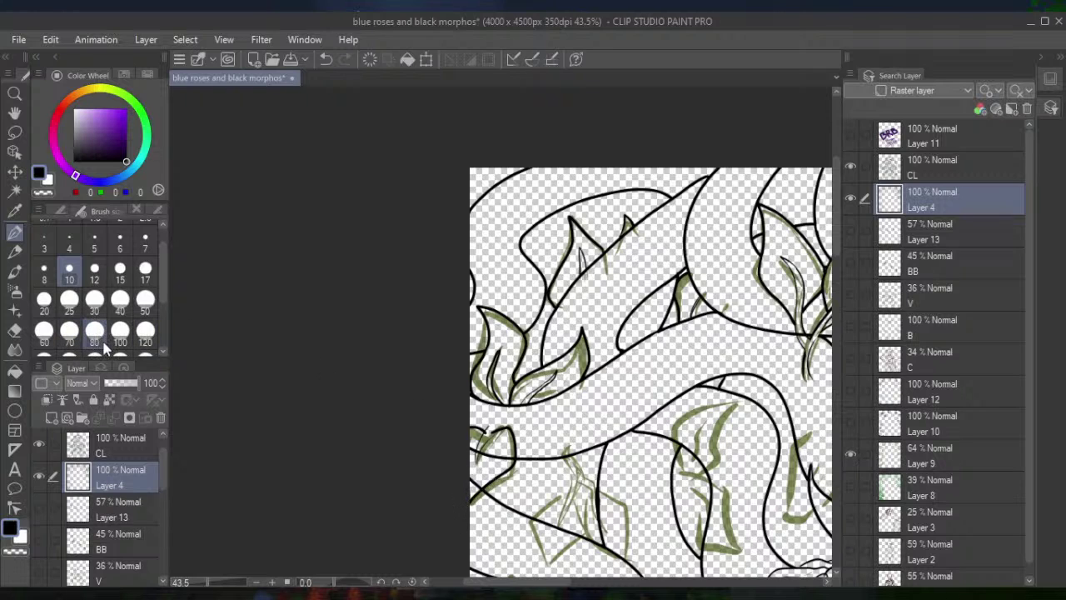
click(15, 329)
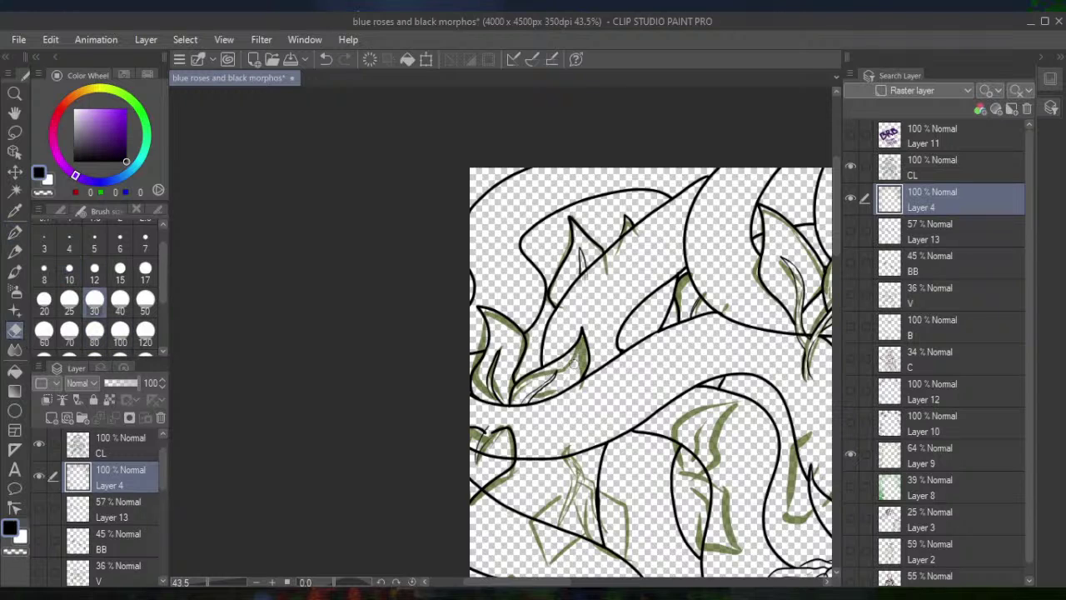
drag(494, 430, 486, 434)
click(15, 232)
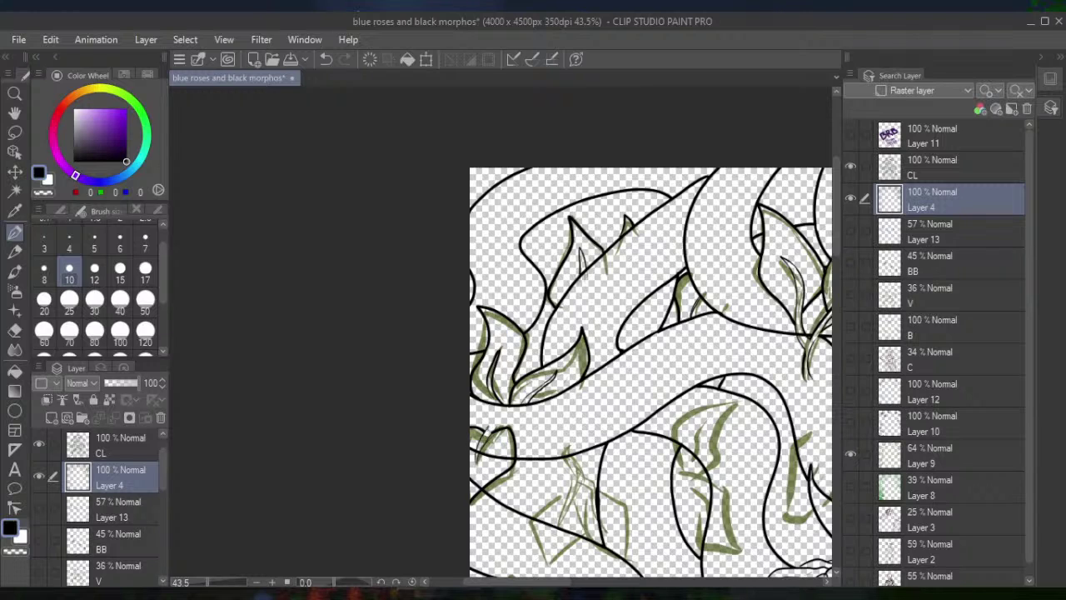
Ink the leaf above the side-on rose, left of the hair, with pen size 10 and trim its overlapping stem lines with eraser size 30
drag(497, 375, 342, 215)
click(17, 333)
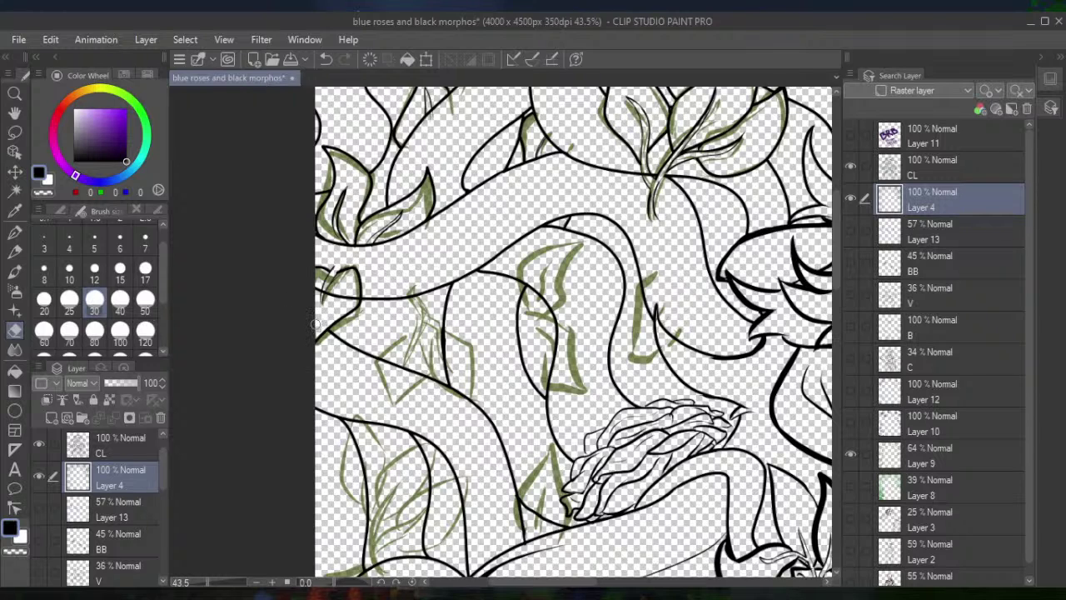
click(14, 232)
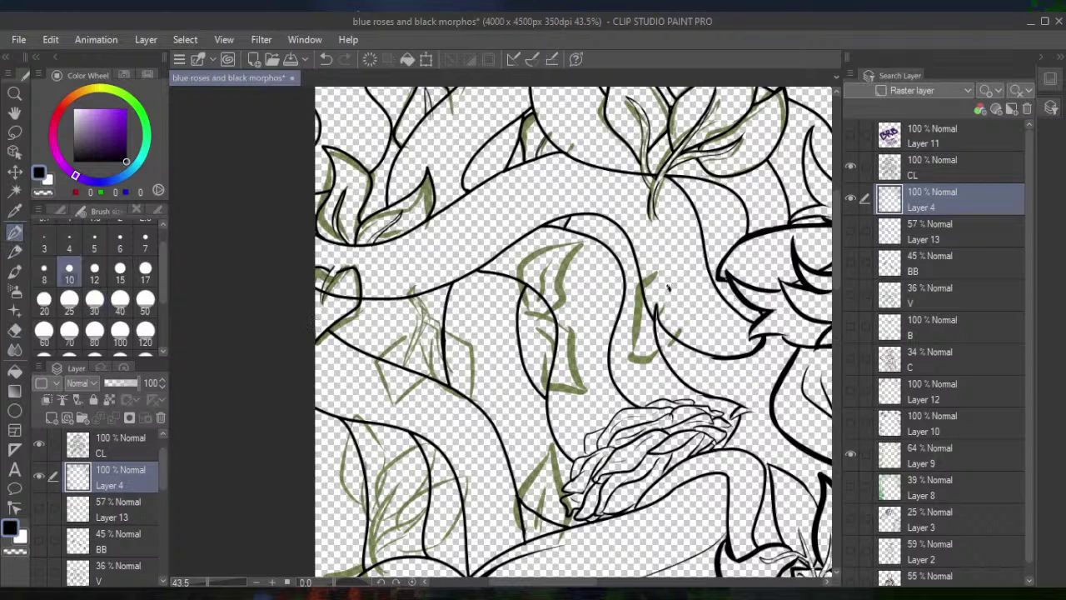
mouse_move(668, 287)
mouse_down()
mouse_move(643, 283)
mouse_move(632, 319)
mouse_up()
mouse_move(628, 340)
mouse_down()
mouse_move(618, 355)
mouse_move(633, 371)
mouse_move(658, 364)
mouse_move(685, 328)
mouse_move(668, 290)
mouse_move(645, 326)
mouse_move(681, 295)
mouse_up()
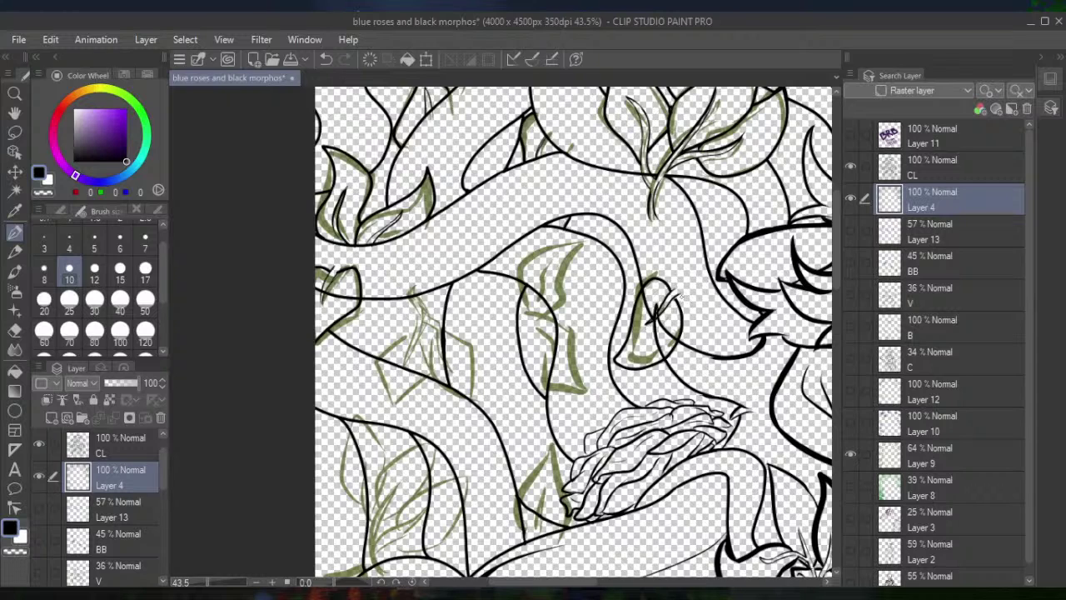
click(18, 333)
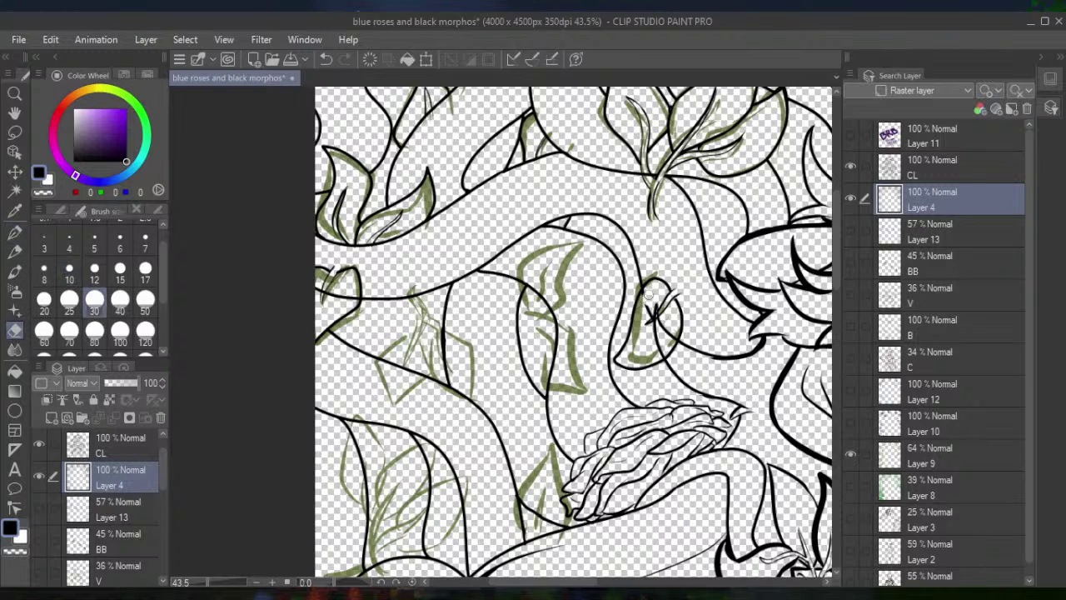
drag(647, 295, 648, 310)
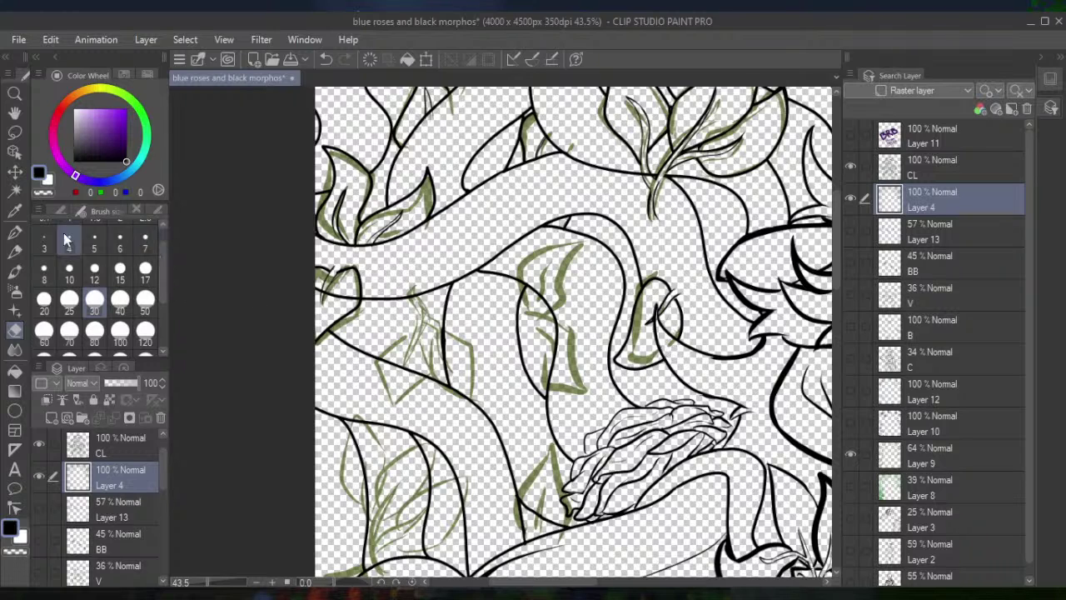
Ink the stem, midribs and outlines of the leaf pair hanging below the left vine with pen size 10
click(15, 232)
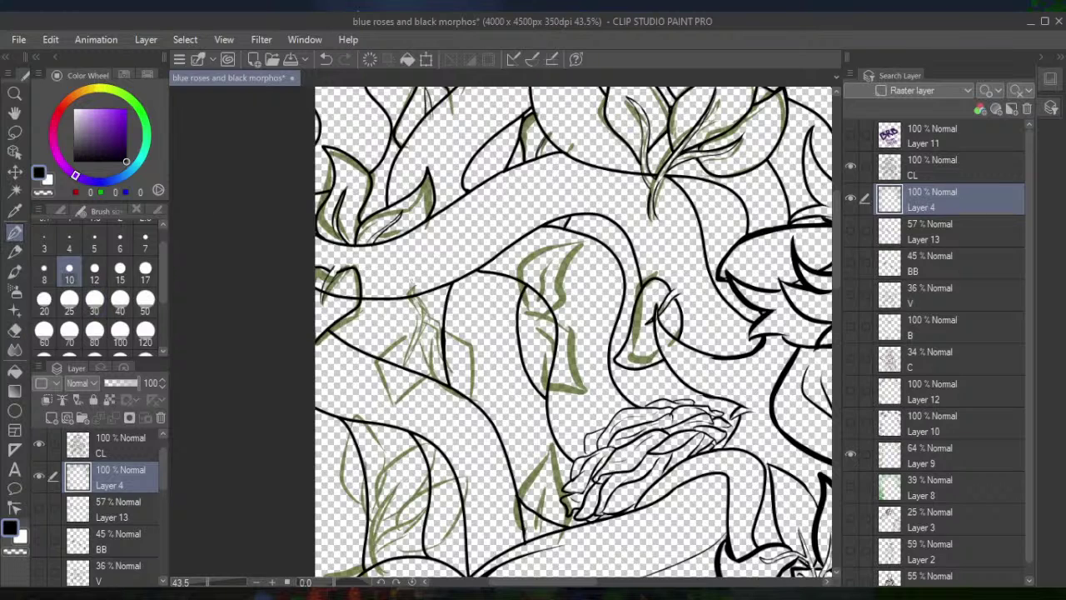
mouse_move(409, 293)
mouse_down()
mouse_move(423, 323)
mouse_move(413, 356)
mouse_up()
drag(438, 321, 444, 339)
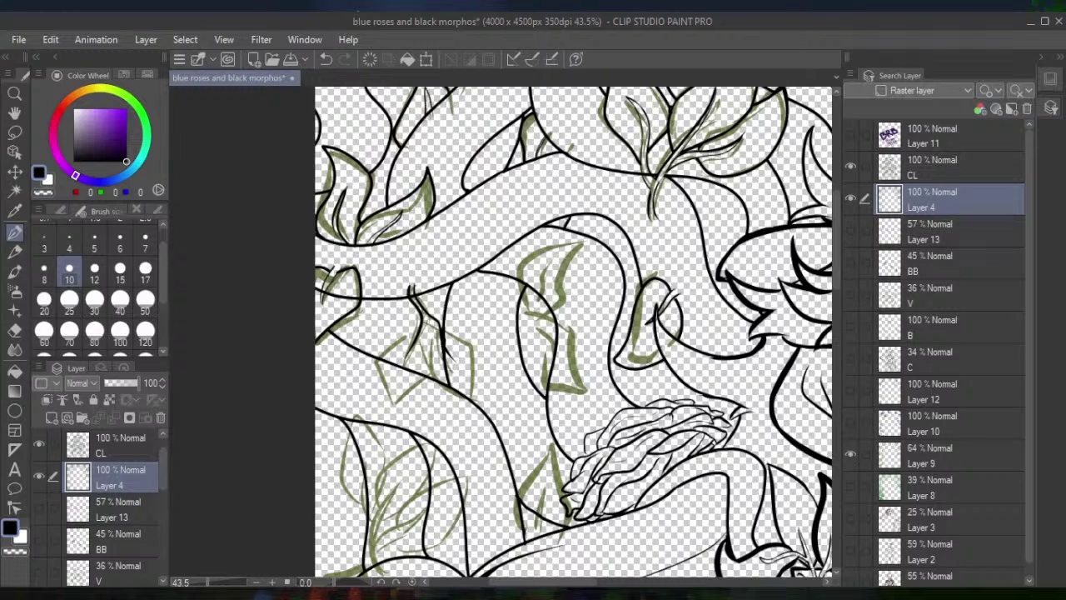
mouse_move(438, 333)
mouse_down()
mouse_move(444, 348)
mouse_move(424, 334)
mouse_move(410, 358)
mouse_move(402, 336)
mouse_move(379, 351)
mouse_move(393, 406)
mouse_move(426, 377)
mouse_move(424, 336)
mouse_move(443, 389)
mouse_move(471, 410)
mouse_move(471, 345)
mouse_move(443, 323)
mouse_up()
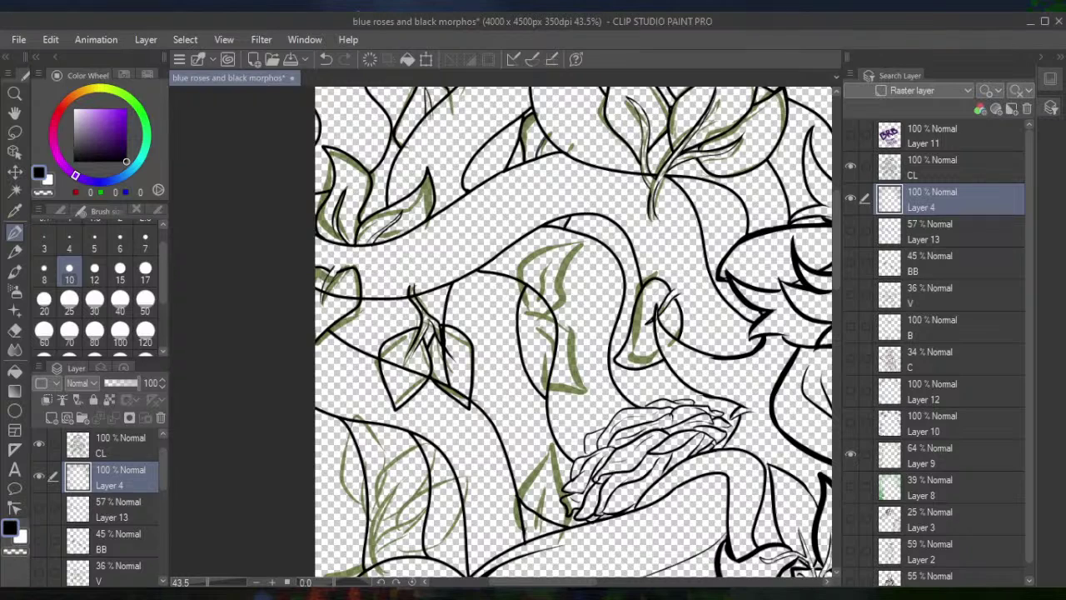
Erase the vine lines crossing the hanging leaf pair and the neighbouring leaf at the canvas's left edge with eraser size 30
click(15, 330)
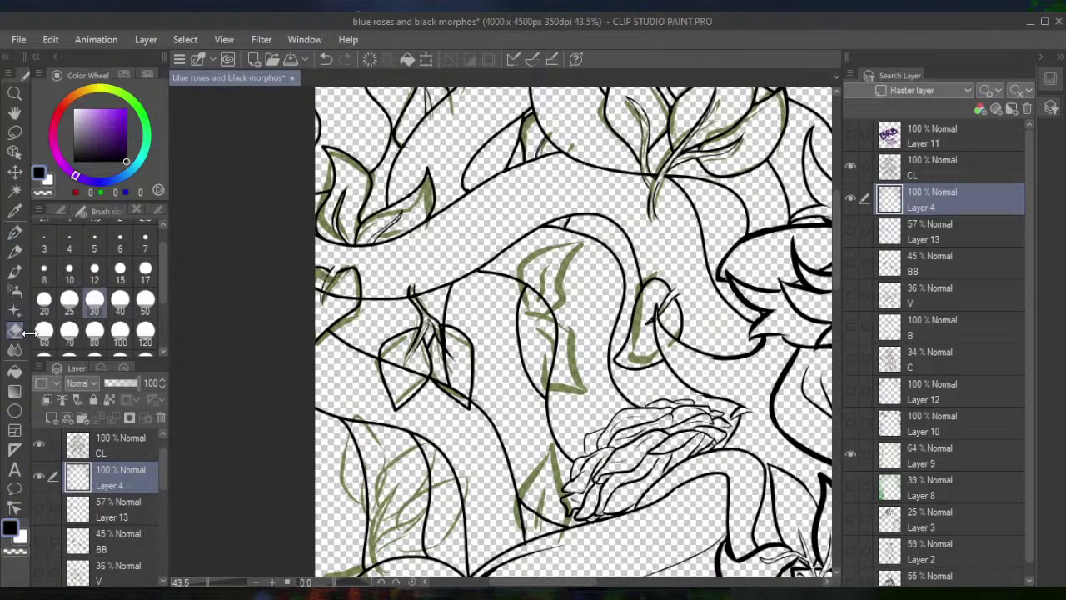
mouse_move(381, 366)
mouse_down()
mouse_move(388, 356)
mouse_move(463, 391)
mouse_move(451, 384)
mouse_up()
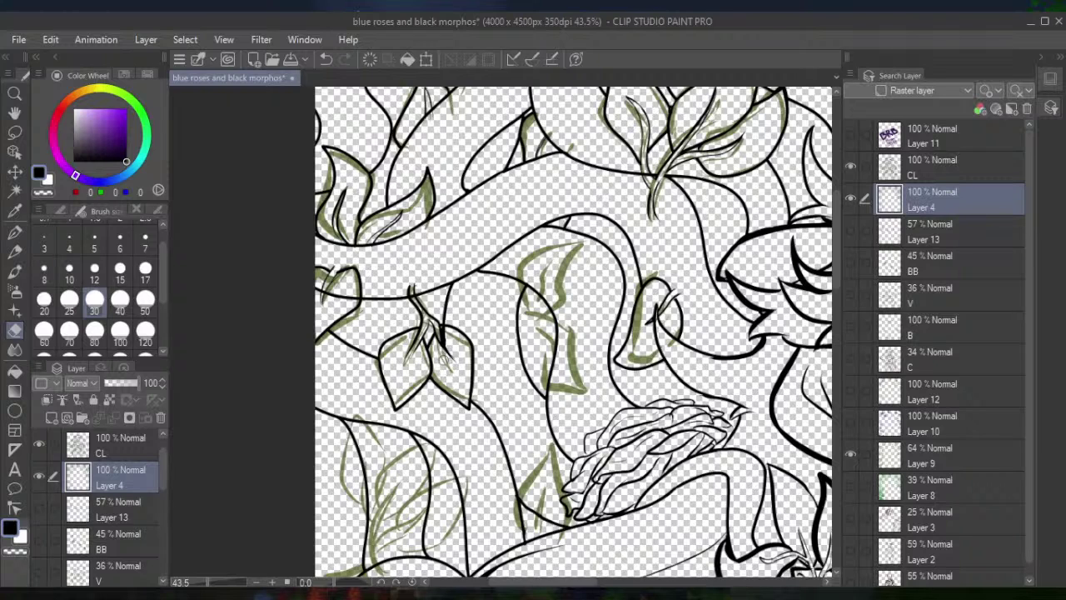
mouse_move(444, 358)
mouse_down()
mouse_move(436, 327)
mouse_move(447, 347)
mouse_move(444, 334)
mouse_up()
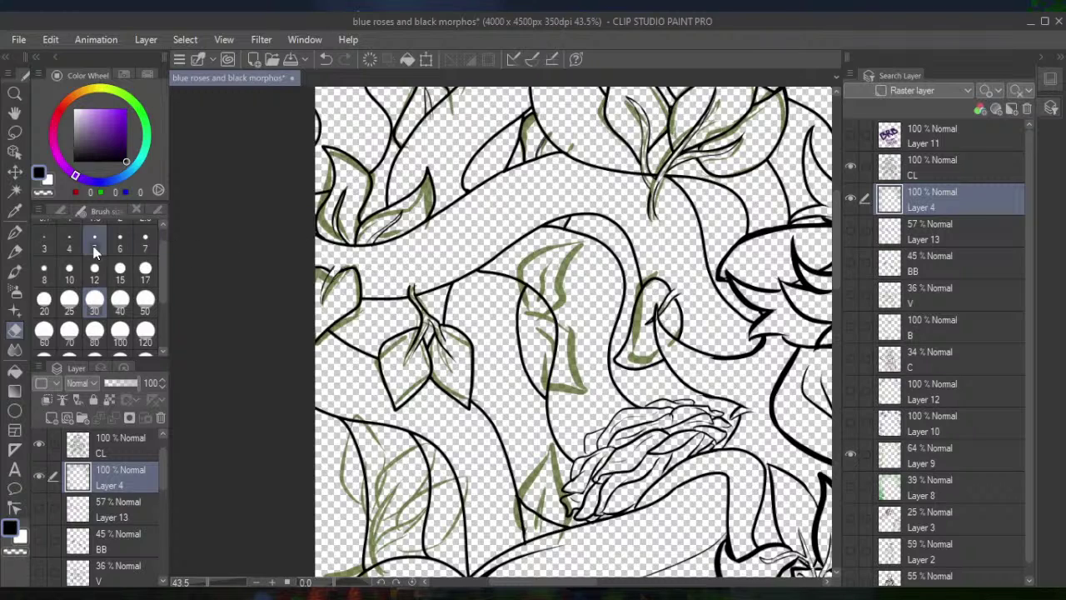
Ink the midribs and outlines of the two leaves inside the vine bend above left of the side-on rose with pen size 10
click(15, 233)
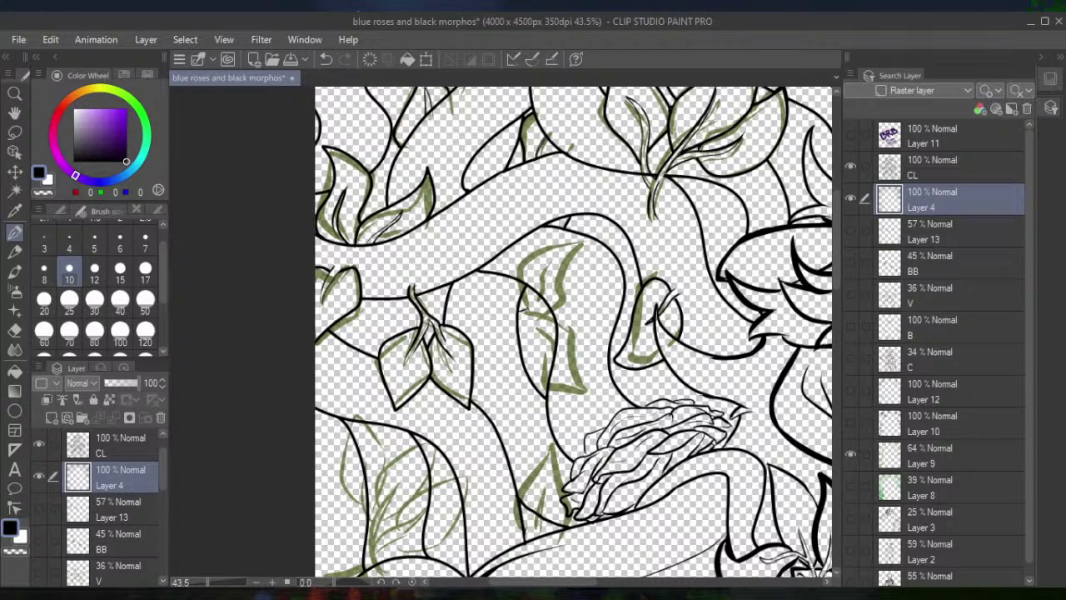
mouse_move(534, 302)
mouse_down()
mouse_move(548, 268)
mouse_move(521, 313)
mouse_move(545, 339)
mouse_move(516, 325)
mouse_up()
mouse_move(528, 310)
mouse_down()
mouse_move(521, 268)
mouse_move(591, 244)
mouse_move(548, 309)
mouse_move(522, 317)
mouse_up()
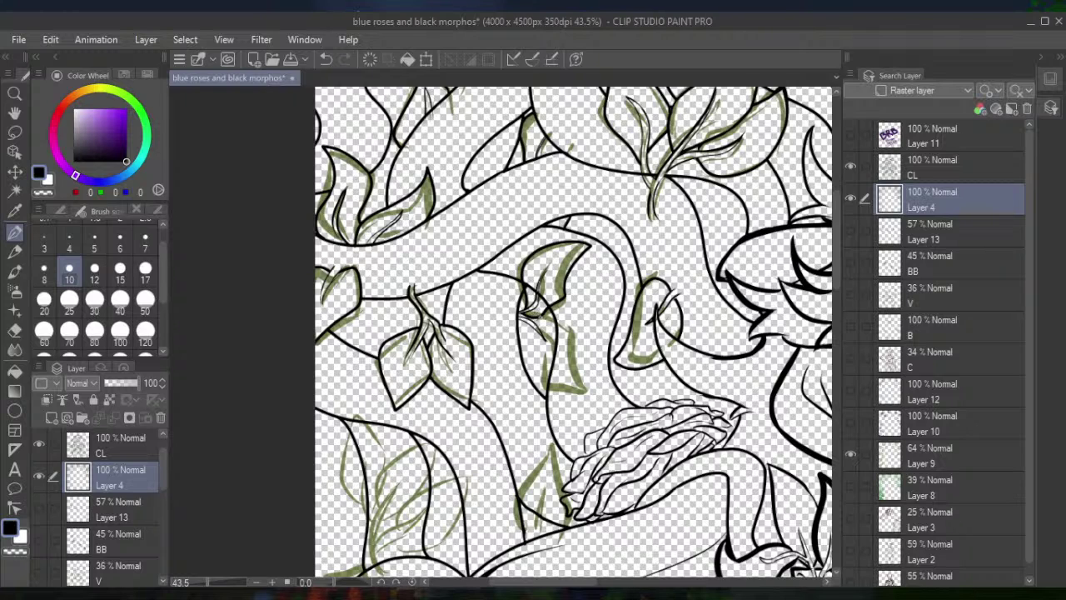
mouse_move(546, 312)
mouse_down()
mouse_move(571, 336)
mouse_move(584, 381)
mouse_move(550, 390)
mouse_move(525, 330)
mouse_up()
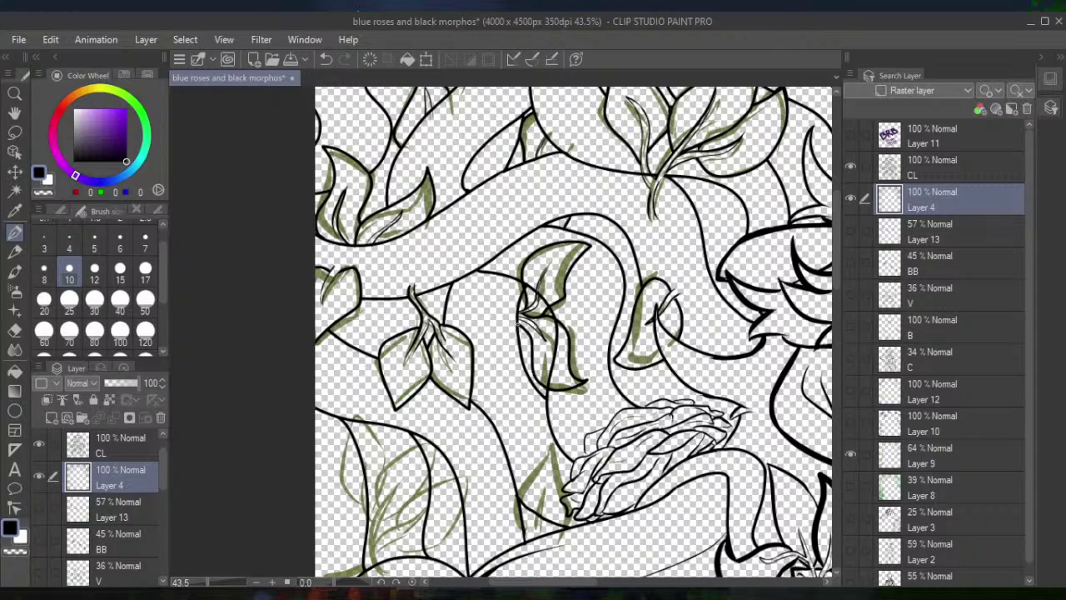
Erase the vine lines crossing the two leaves inside the vine bend with eraser size 30 and touch up the upper leaf with pen size 10
click(14, 329)
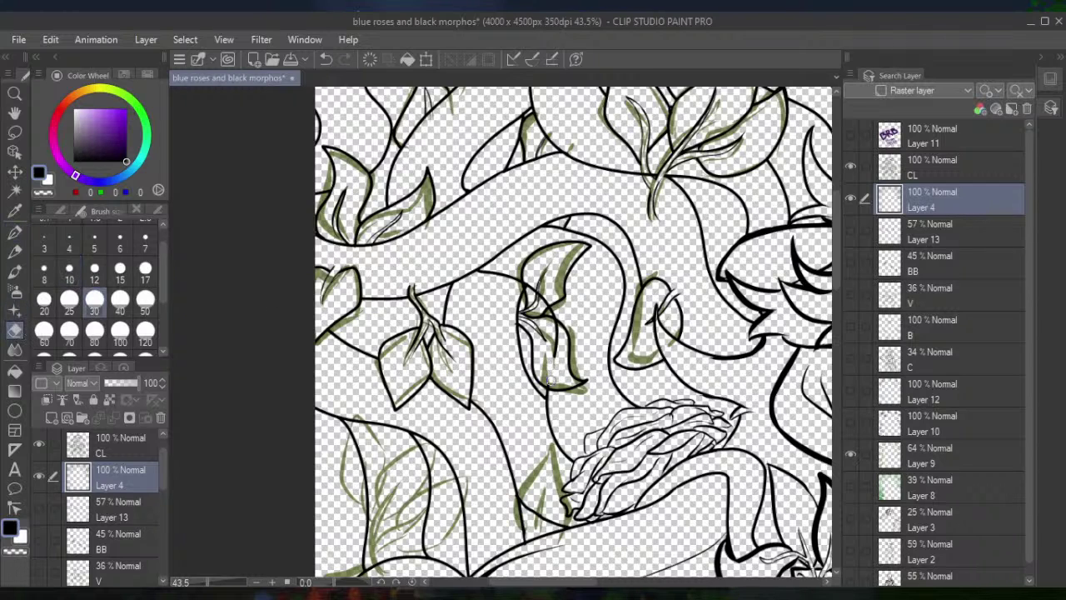
drag(553, 367, 552, 328)
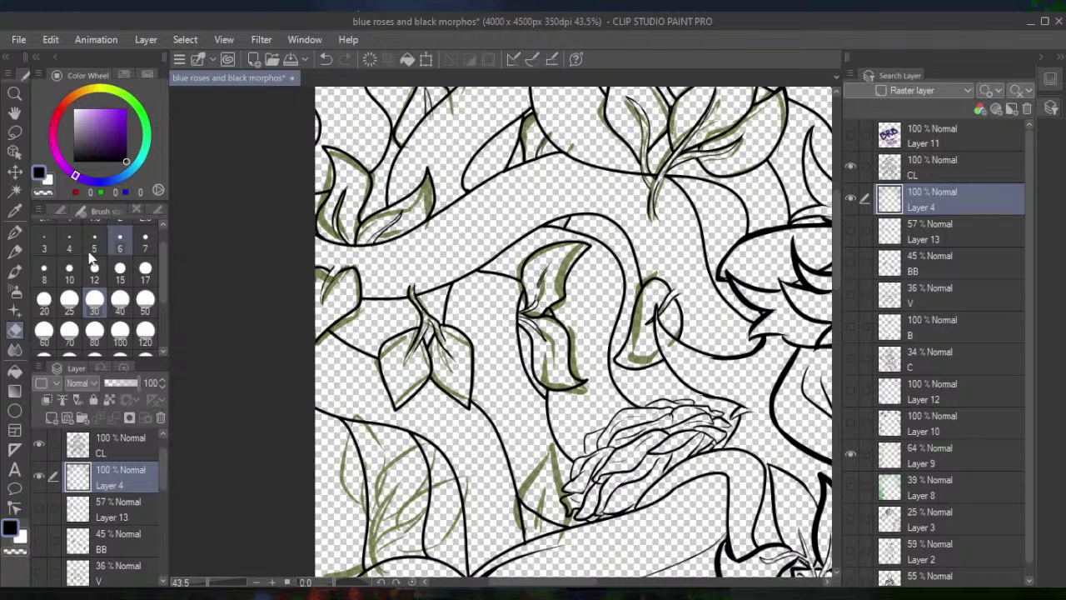
click(14, 232)
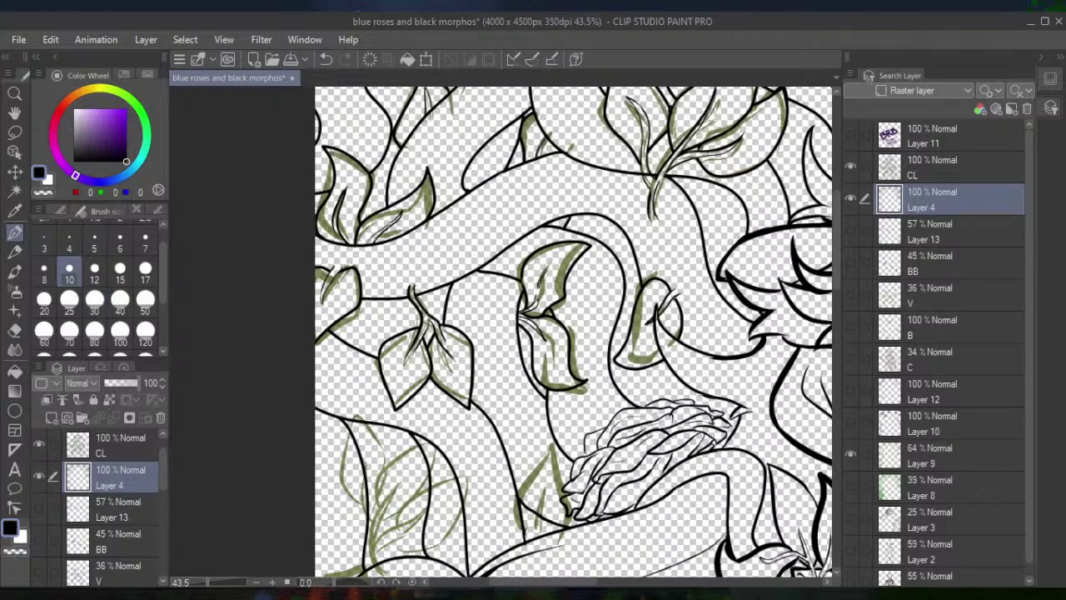
drag(540, 279, 534, 301)
drag(522, 276, 526, 289)
Ink the outline of the small leaf beside the side-on rose with pen size 10 and erase the vine lines crossing it with eraser size 30
drag(583, 416, 578, 179)
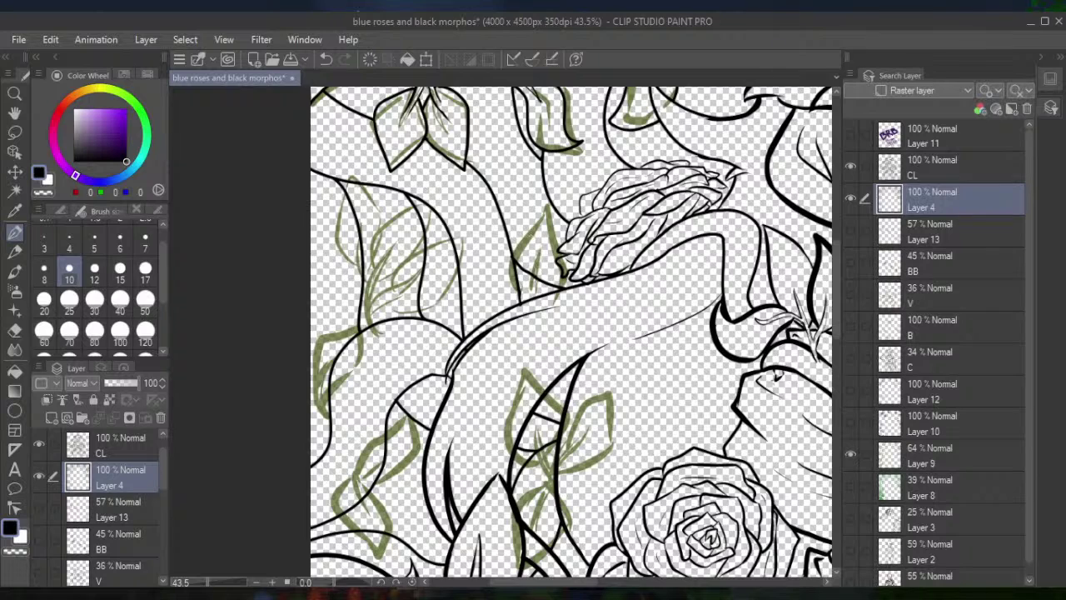
mouse_move(519, 304)
mouse_down()
mouse_move(511, 275)
mouse_move(549, 208)
mouse_move(564, 278)
mouse_up()
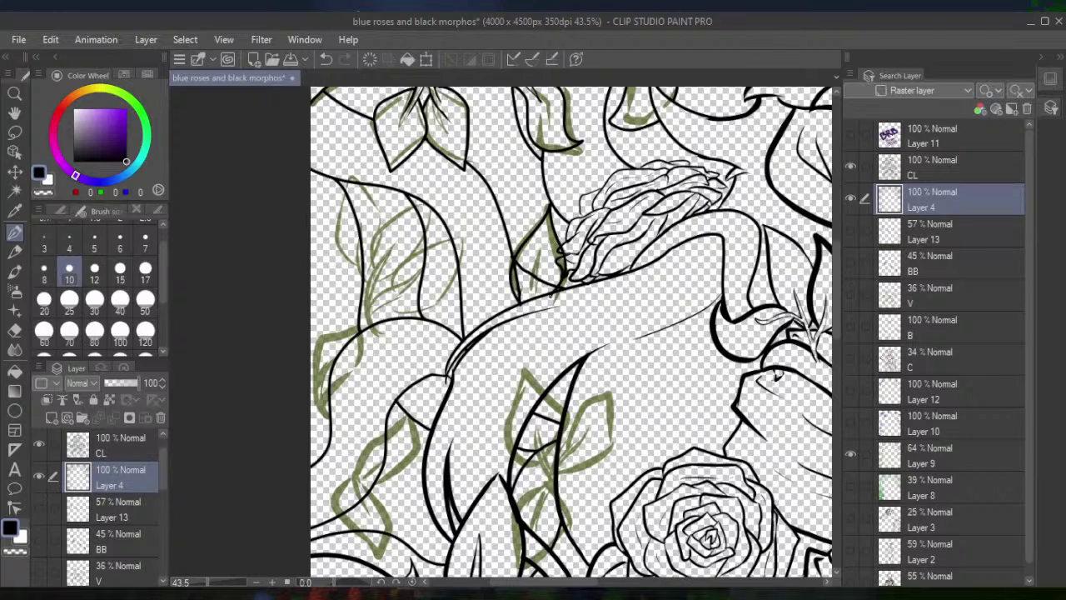
drag(553, 293, 542, 301)
click(15, 330)
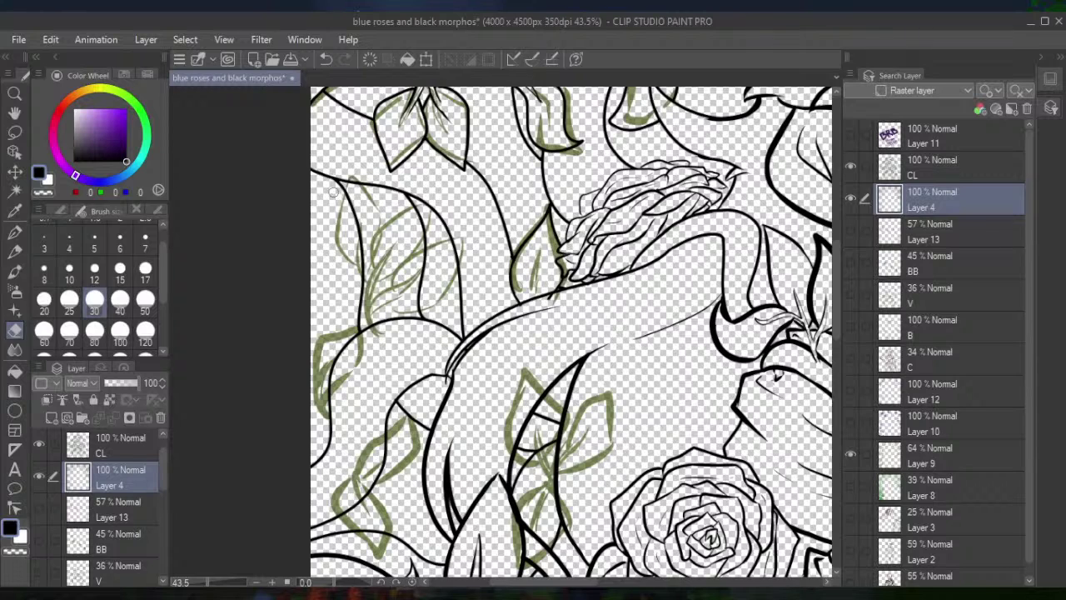
click(15, 231)
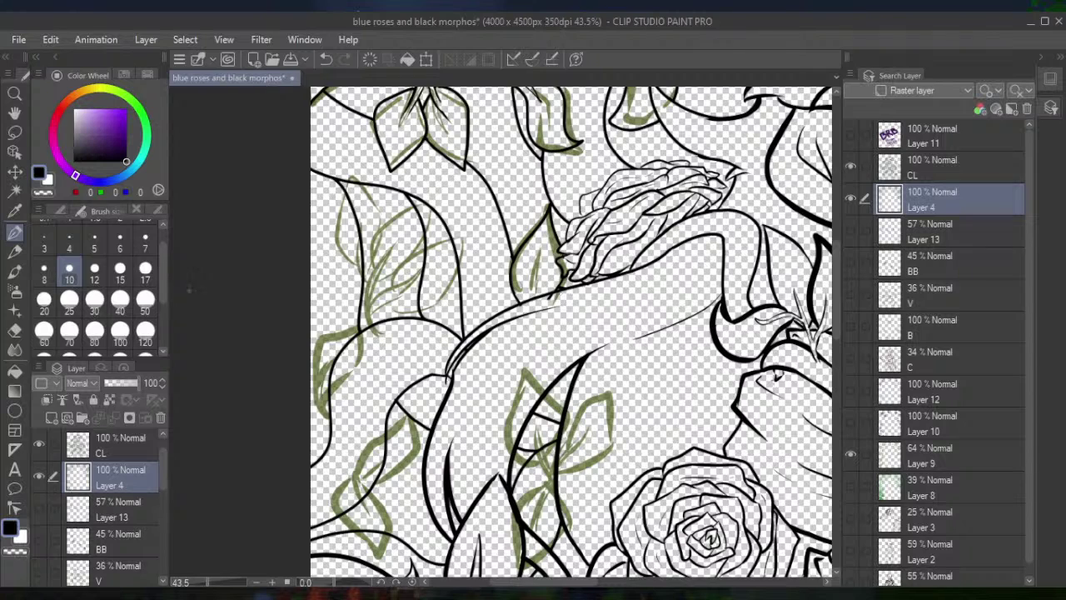
click(15, 329)
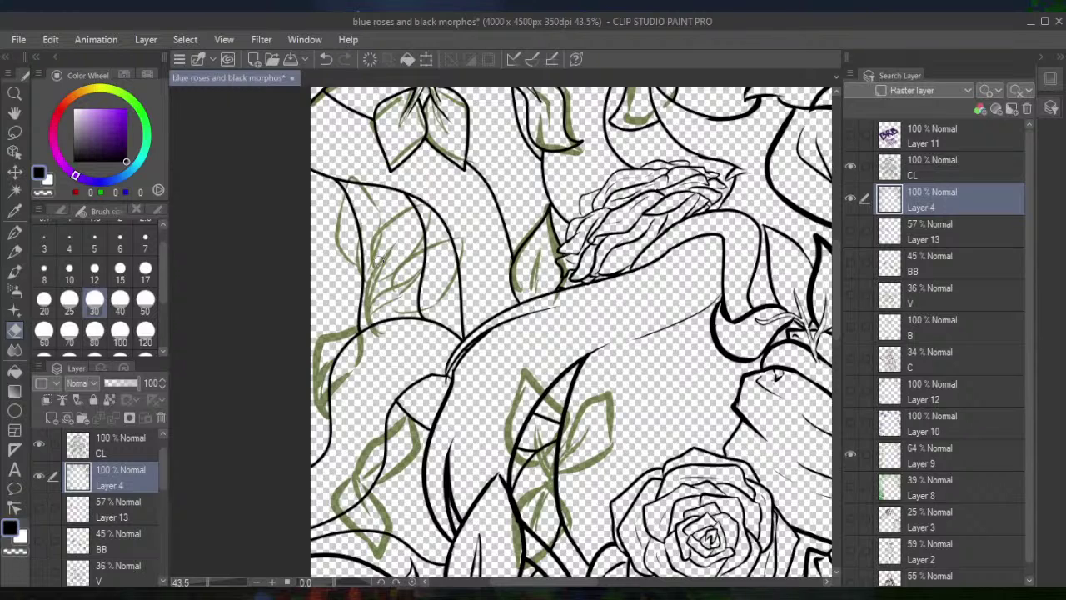
click(15, 232)
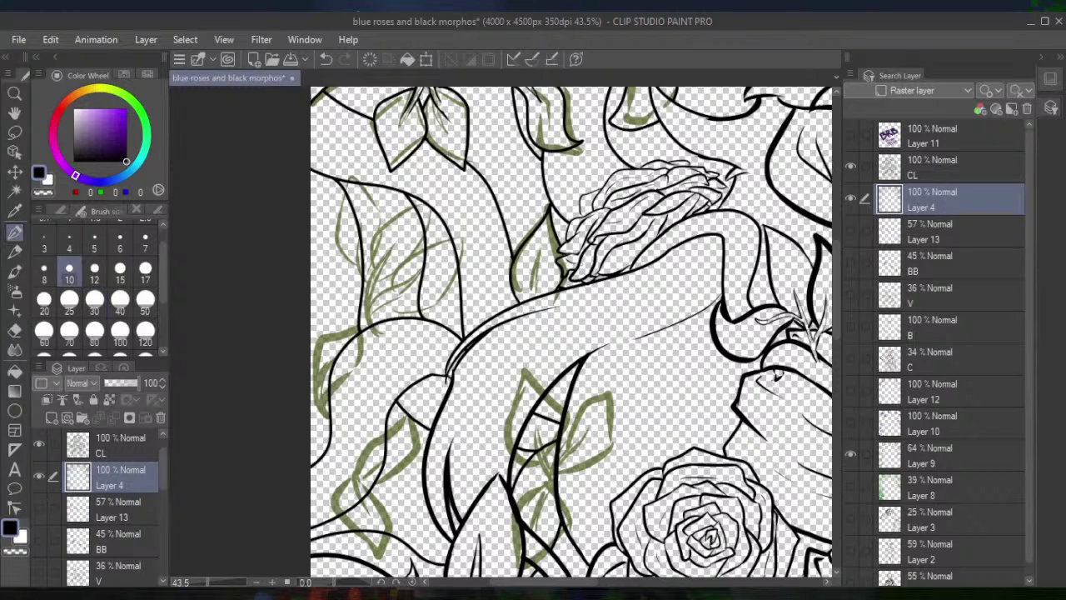
Ink the midrib of the small leaf beside the side-on rose, undoing and redrawing the first strokes
drag(545, 256, 535, 286)
click(328, 60)
click(329, 58)
mouse_move(533, 294)
mouse_down()
mouse_move(541, 249)
mouse_move(535, 282)
mouse_up()
Ink the small leaf at the canvas's left edge below the leaf cluster and erase the vine line crossing it with eraser size 30
mouse_move(315, 378)
mouse_down()
mouse_move(320, 407)
mouse_move(329, 405)
mouse_move(342, 351)
mouse_move(361, 345)
mouse_move(355, 320)
mouse_move(317, 343)
mouse_move(315, 383)
mouse_up()
key(e)
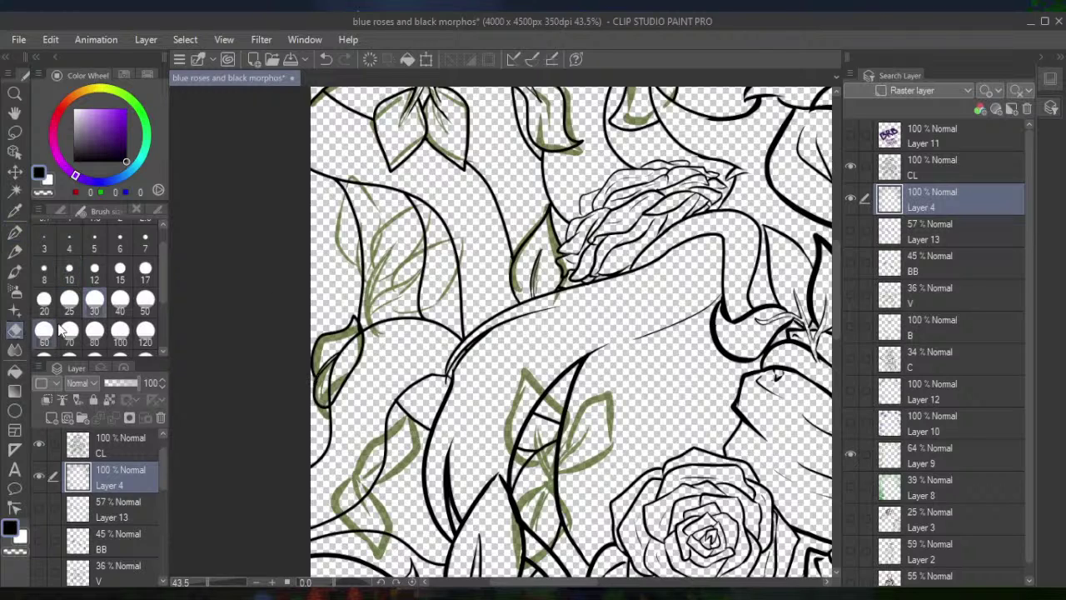
drag(329, 383, 343, 349)
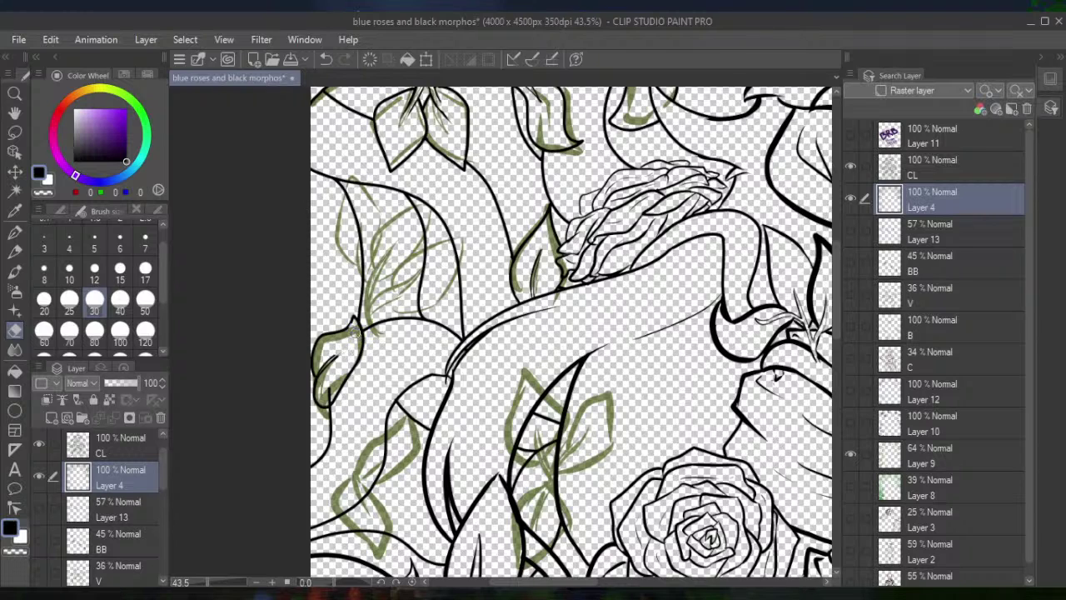
click(19, 234)
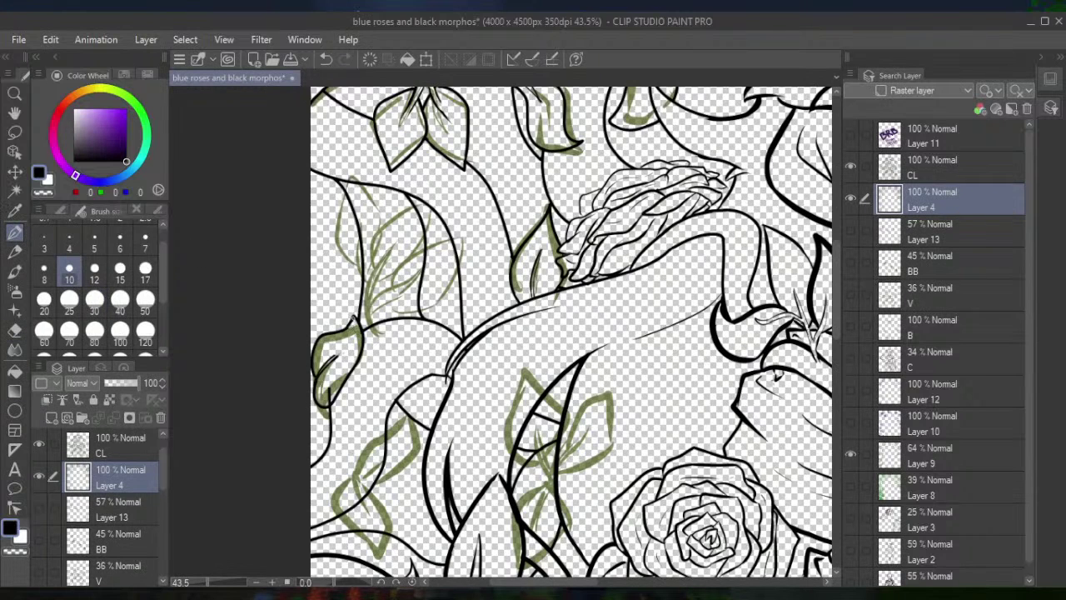
drag(356, 314, 344, 330)
click(14, 329)
drag(326, 383, 325, 396)
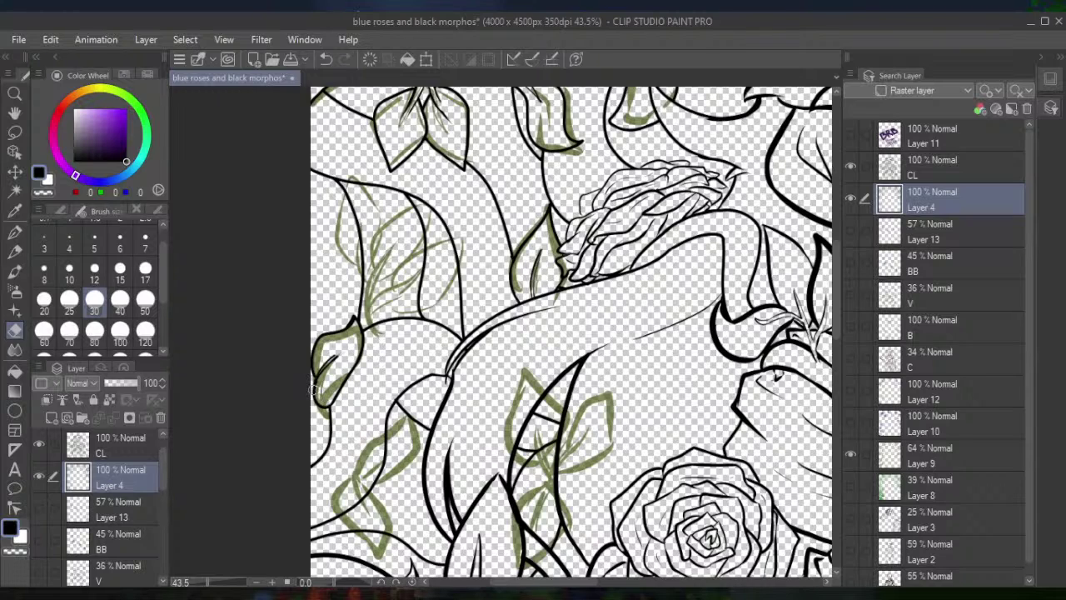
Ink the stem and midribs of the three-leaf cluster on the left with pen size 10 and trim the vine line around them with eraser size 12
click(15, 236)
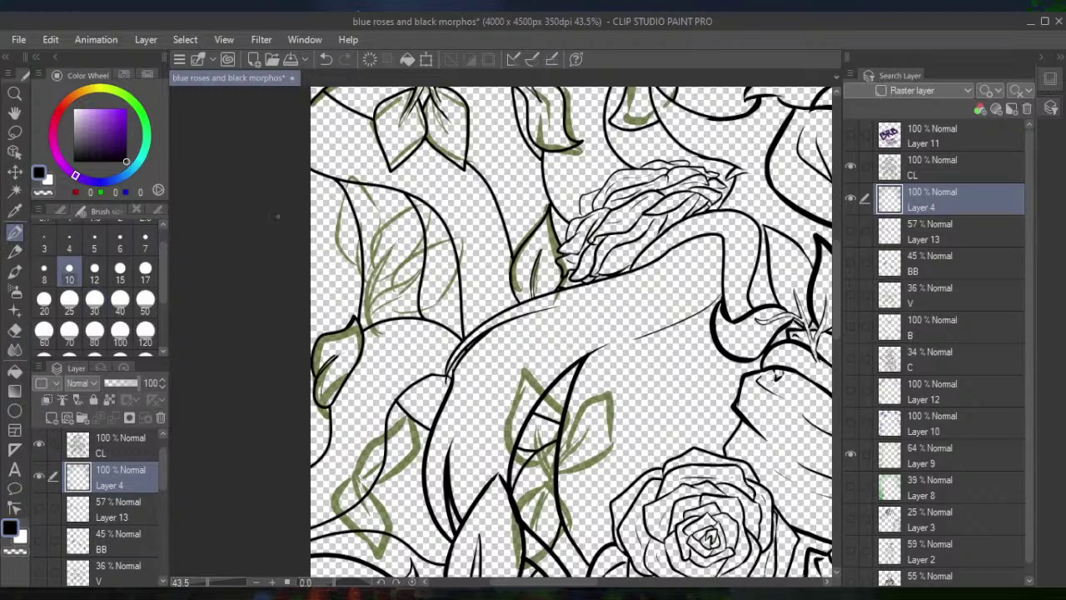
mouse_move(380, 338)
mouse_down()
mouse_move(365, 285)
mouse_move(382, 258)
mouse_move(388, 251)
mouse_move(372, 290)
mouse_move(424, 268)
mouse_move(372, 314)
mouse_up()
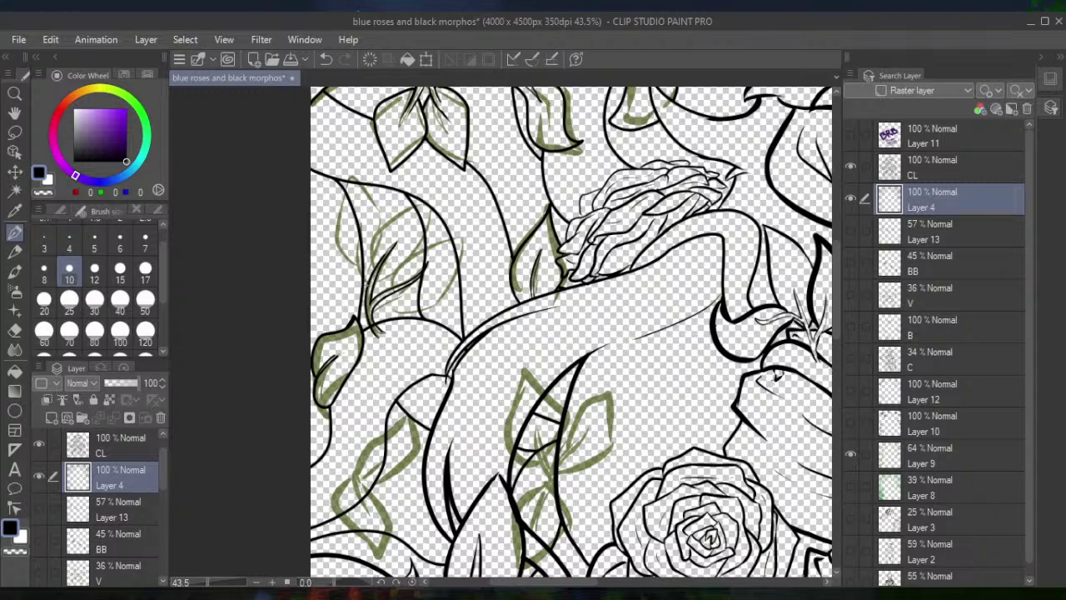
drag(359, 275, 359, 241)
click(15, 330)
click(94, 269)
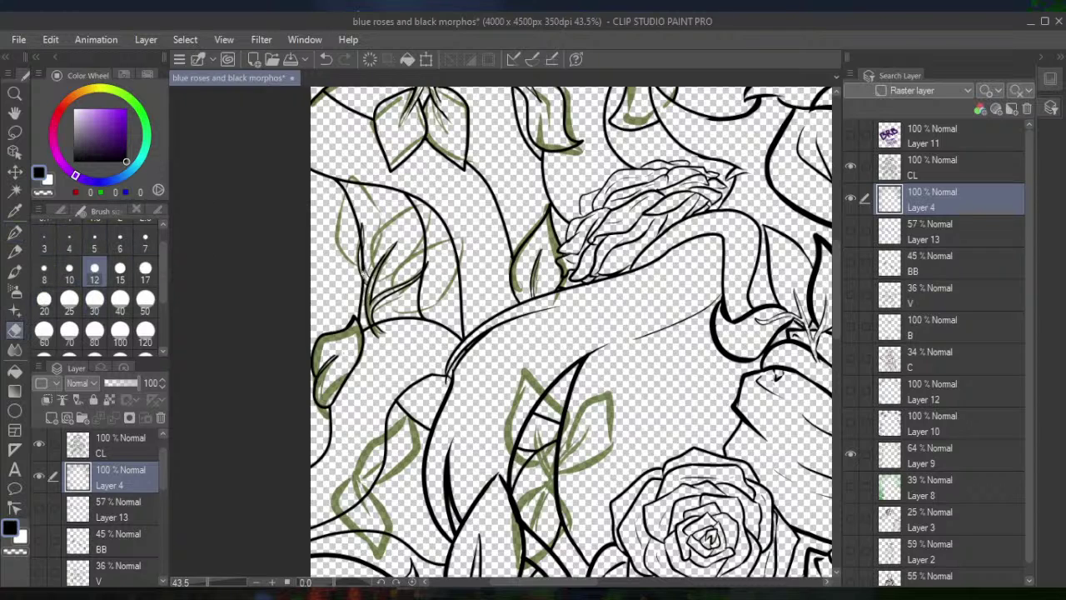
mouse_move(364, 280)
mouse_down()
mouse_move(349, 193)
mouse_move(358, 236)
mouse_up()
drag(381, 322, 374, 325)
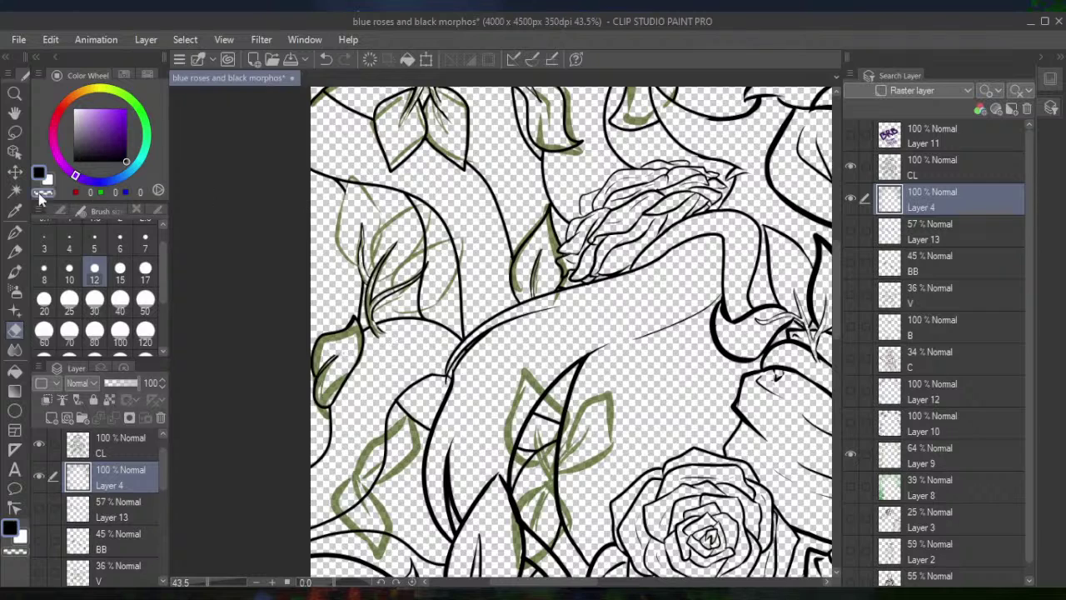
Rework the base of the three-leaf cluster's stem where it meets the vine with pen size 10
click(14, 232)
drag(372, 318, 380, 332)
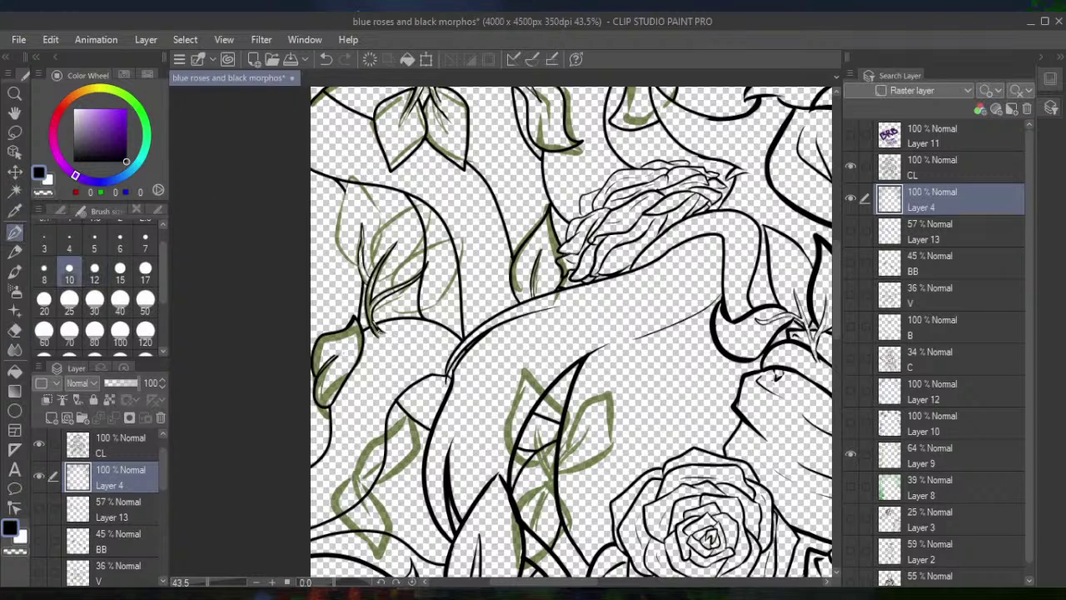
click(326, 60)
key(ctrl+y)
drag(373, 321, 382, 333)
click(15, 331)
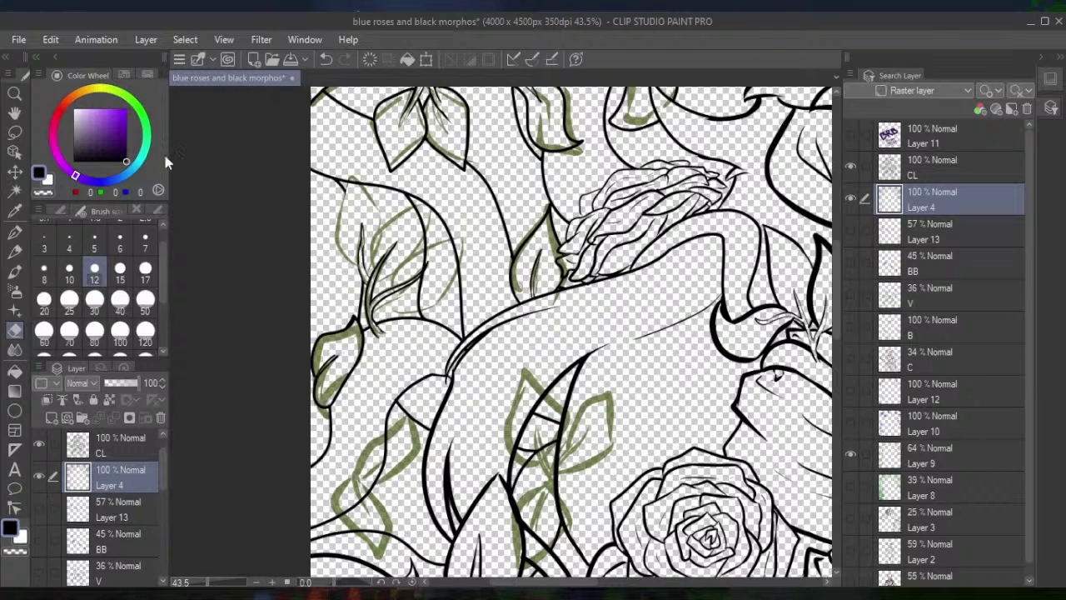
Ink the outlines of the three leaves in the left cluster with pen size 10, redrawing the outline of the upright leaf
click(15, 233)
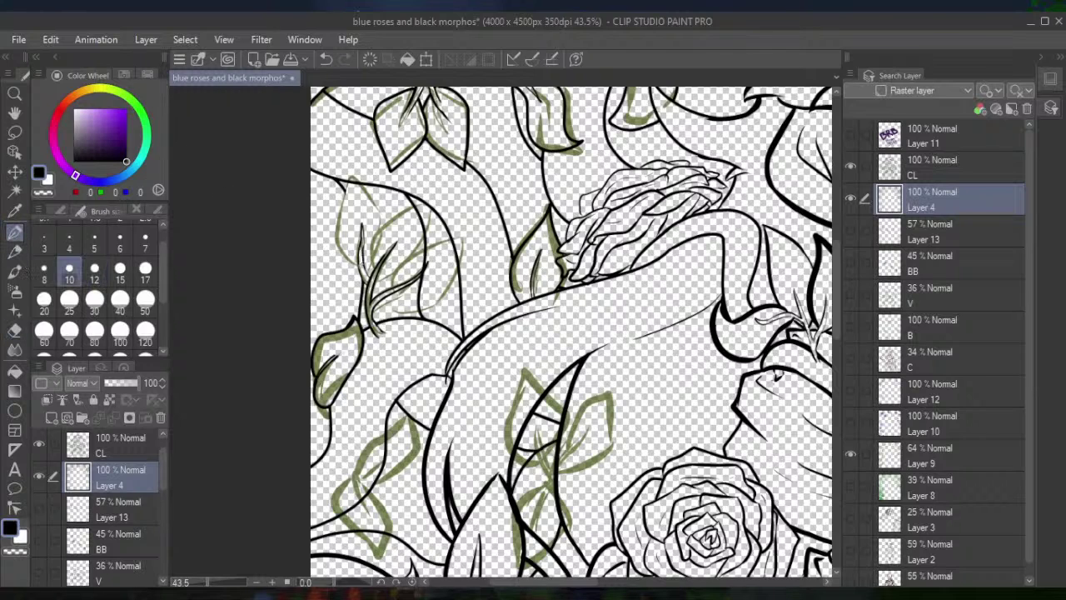
mouse_move(369, 275)
mouse_down()
mouse_move(368, 237)
mouse_move(435, 195)
mouse_move(441, 212)
mouse_move(429, 236)
mouse_up()
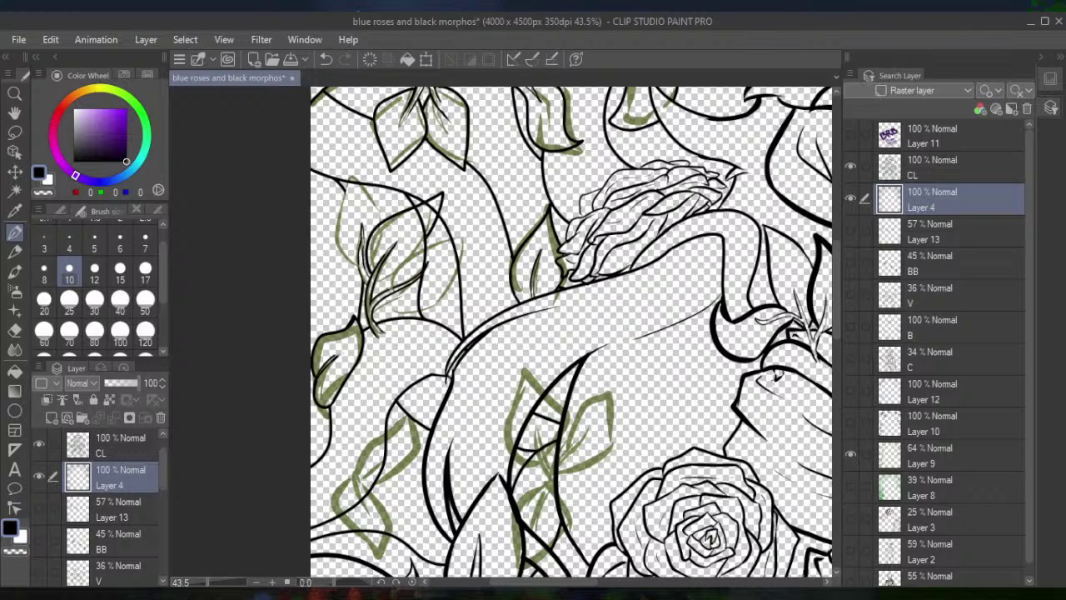
mouse_move(389, 292)
mouse_down()
mouse_move(400, 260)
mouse_move(463, 232)
mouse_move(427, 305)
mouse_move(412, 310)
mouse_move(391, 296)
mouse_up()
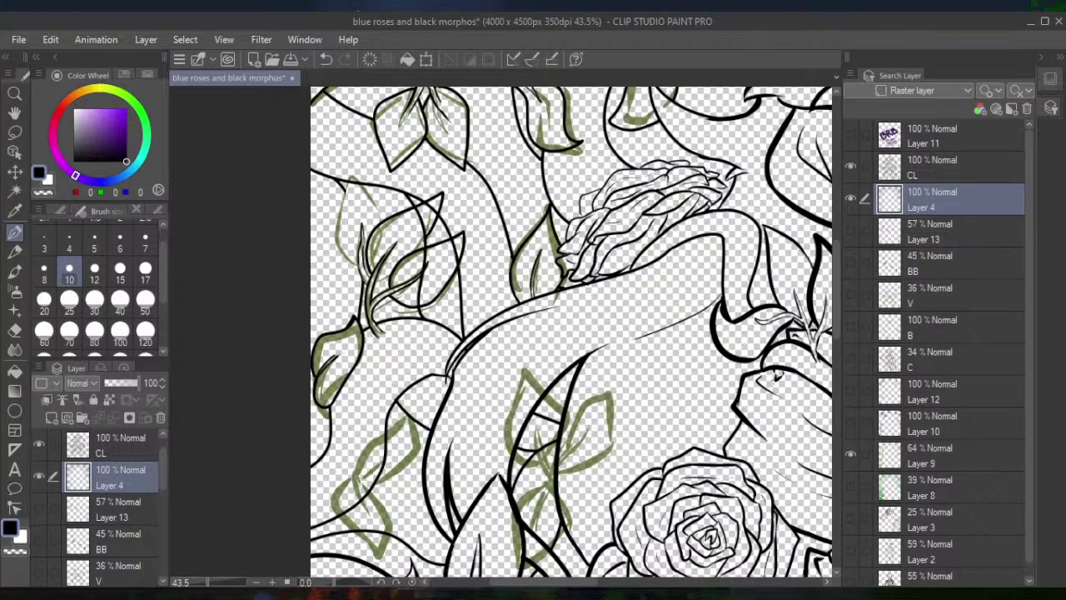
drag(428, 232, 377, 279)
click(328, 59)
drag(425, 237, 421, 250)
mouse_move(375, 280)
mouse_down()
mouse_move(388, 281)
mouse_move(347, 259)
mouse_move(337, 218)
mouse_move(360, 168)
mouse_up()
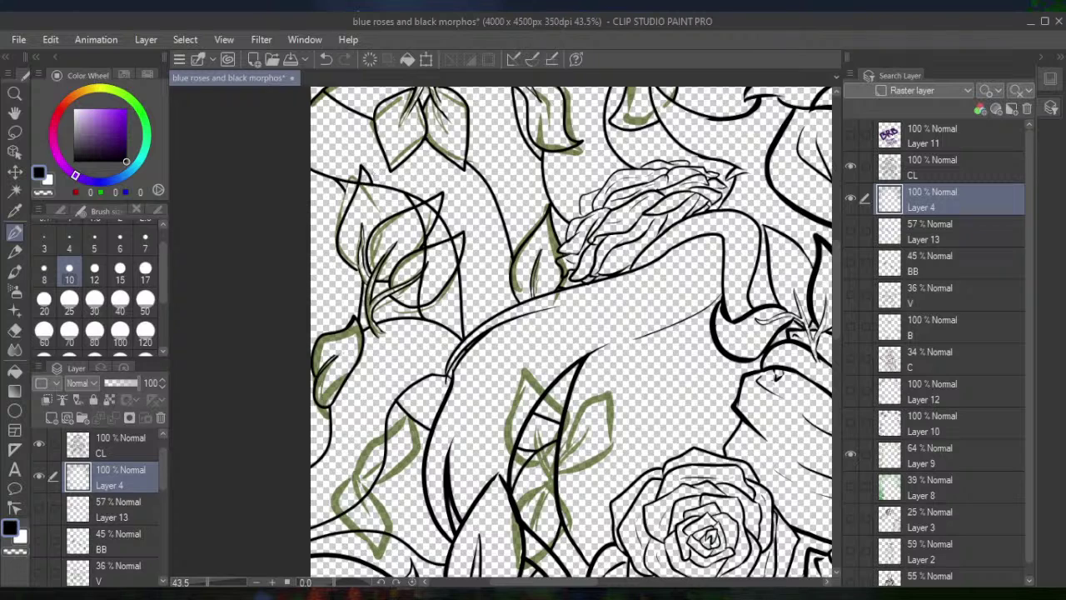
click(326, 59)
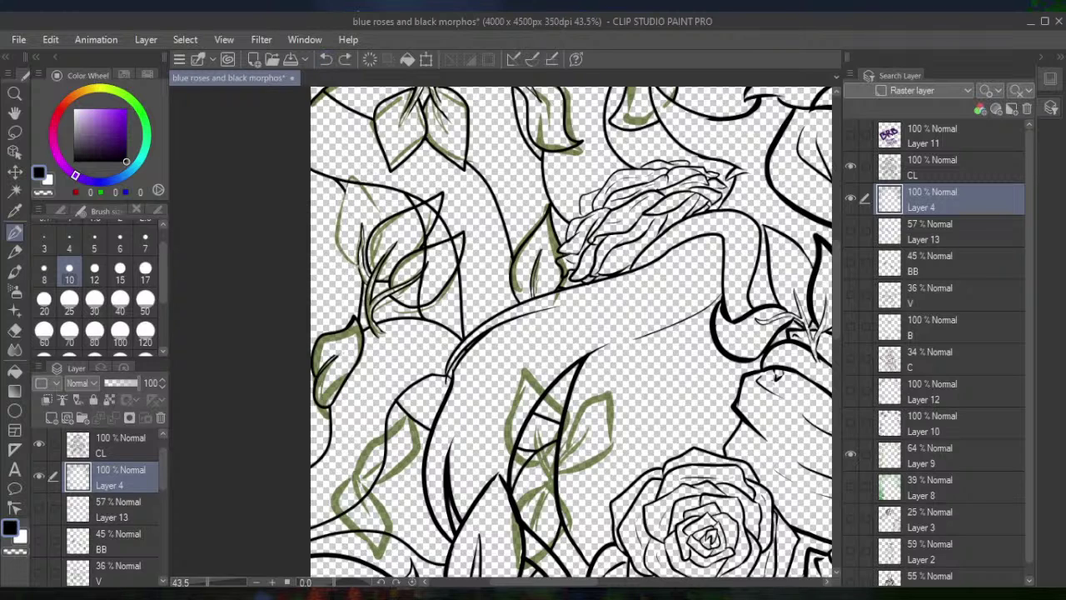
mouse_move(359, 267)
mouse_down()
mouse_move(335, 215)
mouse_move(357, 165)
mouse_move(381, 221)
mouse_up()
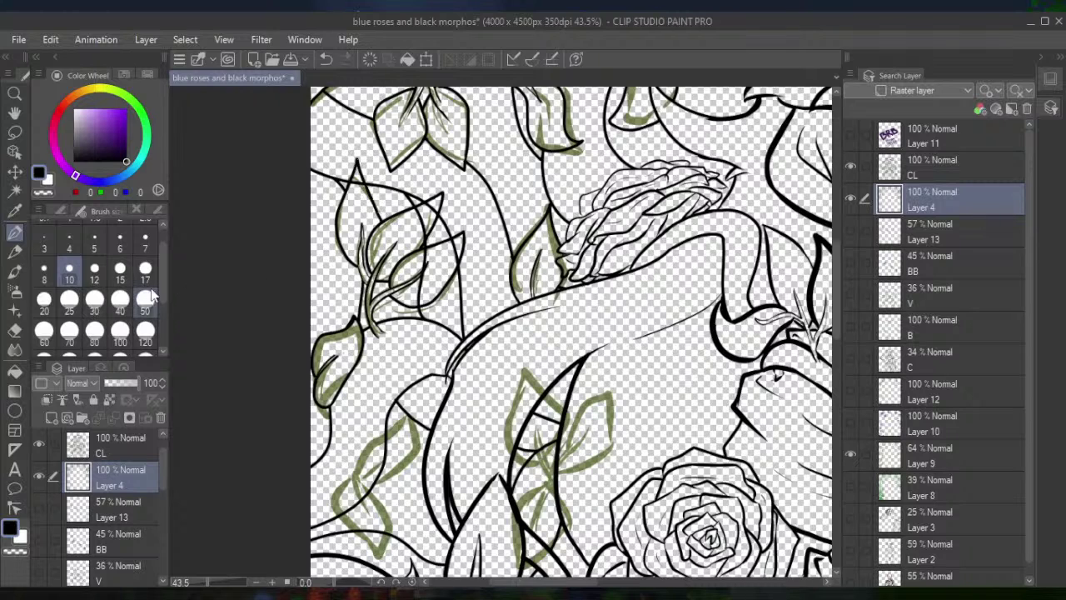
Erase the vine lines crossing the three leaves of the left cluster with eraser size 12
click(15, 329)
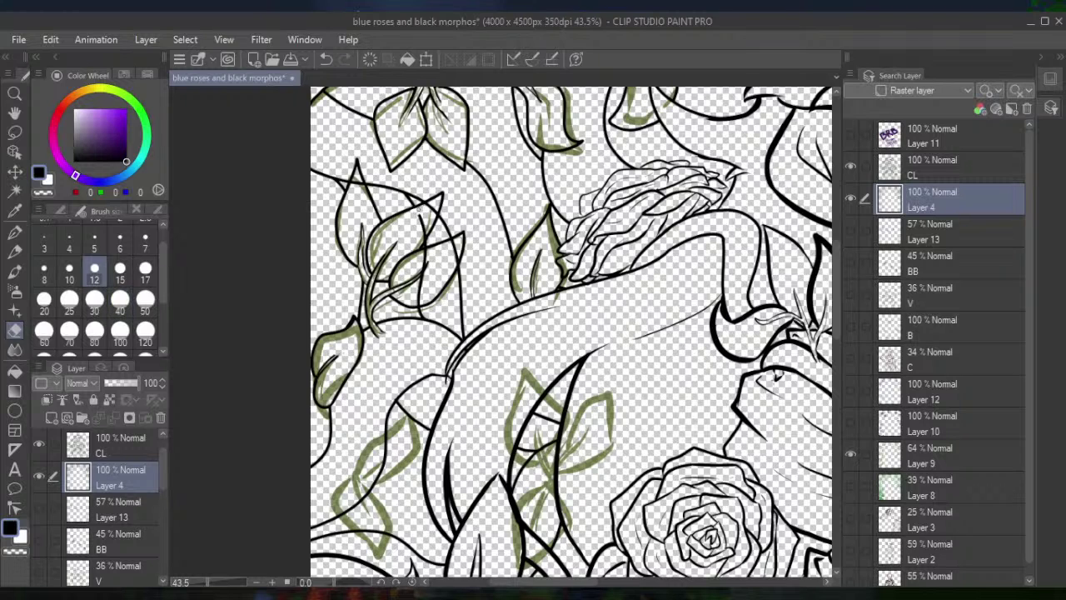
drag(427, 208, 423, 225)
mouse_move(432, 211)
mouse_down()
mouse_move(422, 258)
mouse_move(455, 242)
mouse_up()
mouse_move(457, 245)
mouse_down()
mouse_move(424, 281)
mouse_move(433, 260)
mouse_move(421, 305)
mouse_up()
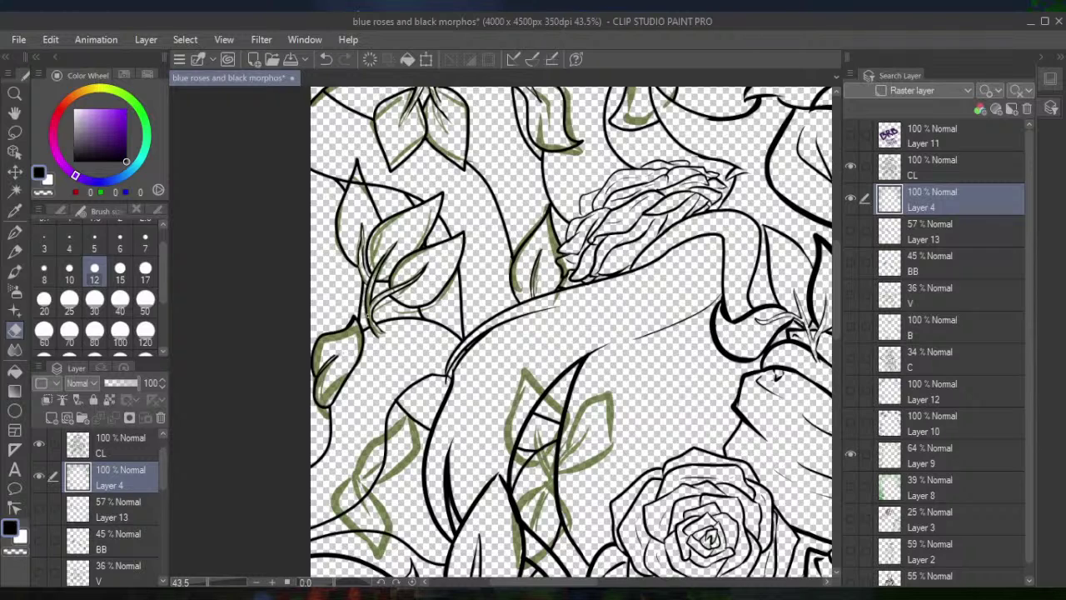
Ink the lower tip of the small leaf at the canvas's left edge with pen size 10
click(17, 231)
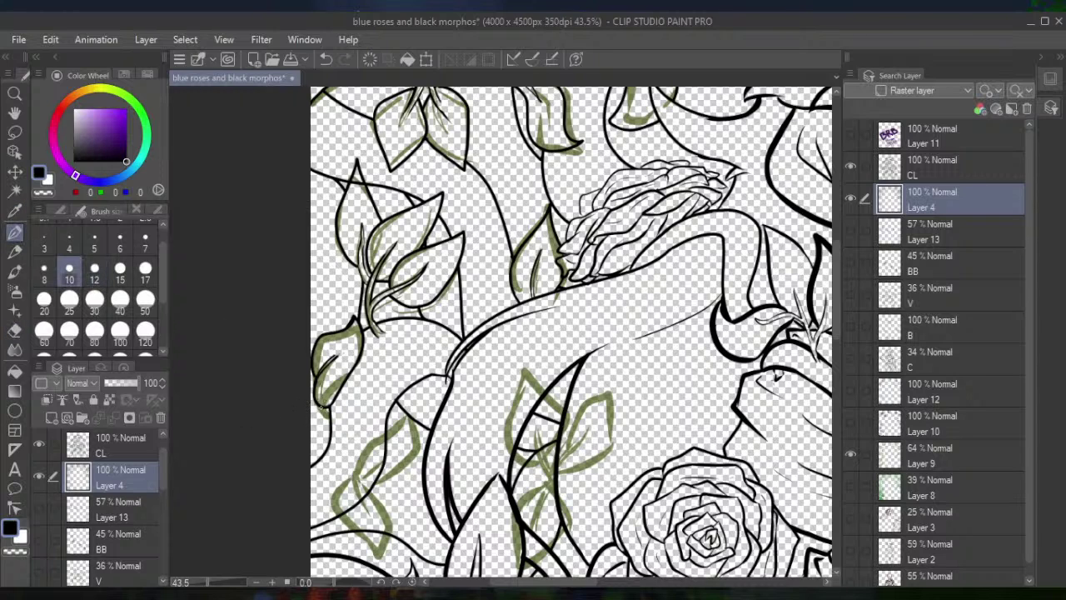
drag(320, 408, 330, 425)
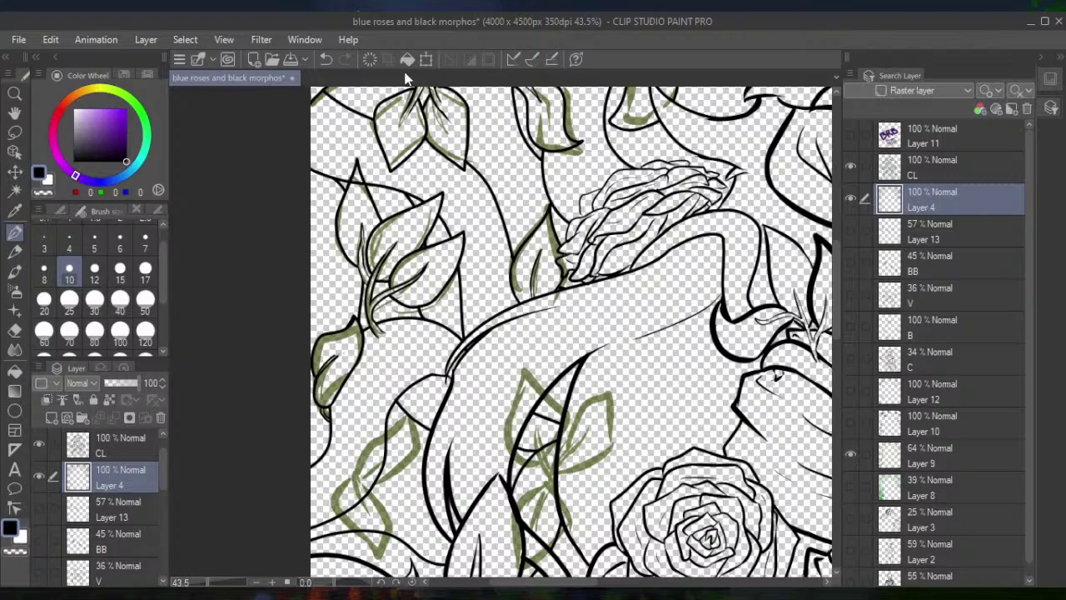
Ink the outlines and midribs of the two joined leaves below the small left-edge leaf with pen size 10
drag(455, 477, 429, 363)
scroll(428, 363, up, 2)
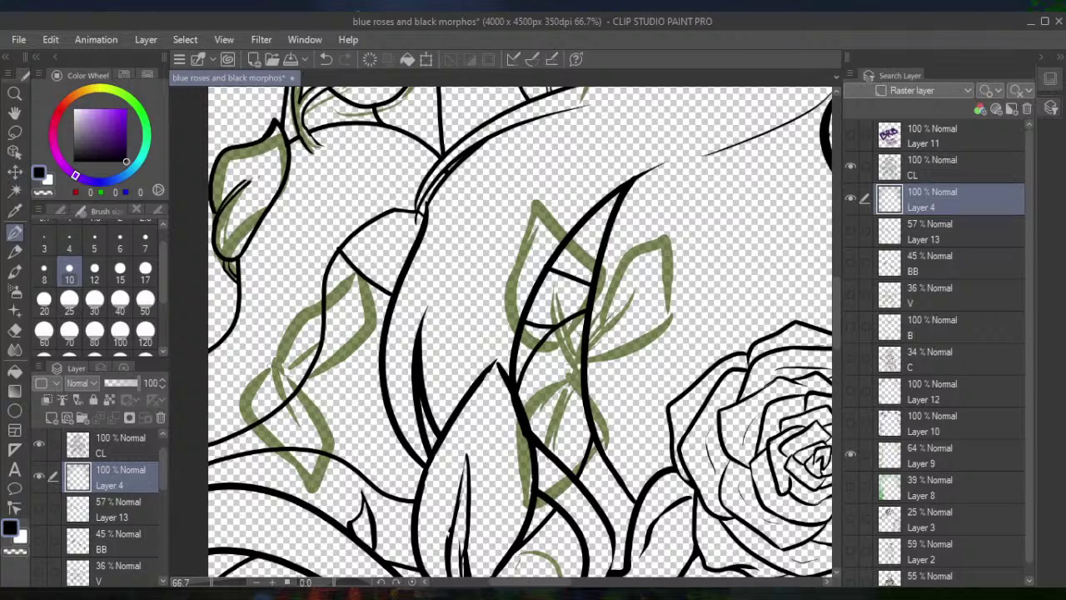
mouse_move(273, 364)
mouse_down()
mouse_move(241, 406)
mouse_move(303, 488)
mouse_move(327, 431)
mouse_move(278, 357)
mouse_move(288, 326)
mouse_move(322, 305)
mouse_move(346, 263)
mouse_move(365, 304)
mouse_move(357, 349)
mouse_move(323, 370)
mouse_move(288, 372)
mouse_move(288, 360)
mouse_move(332, 330)
mouse_up()
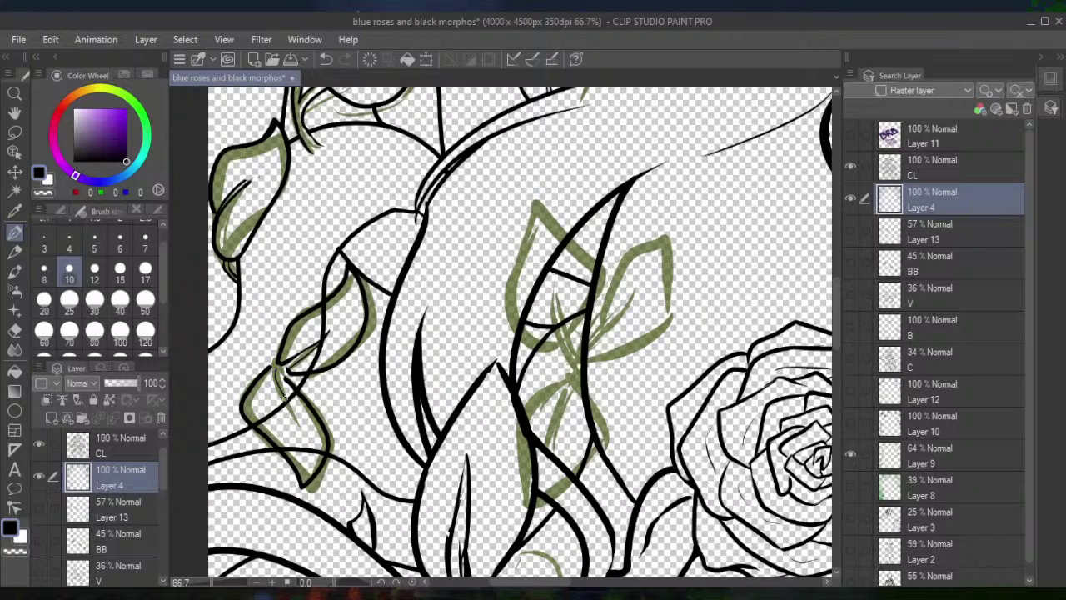
mouse_move(284, 395)
mouse_down()
mouse_move(293, 420)
mouse_move(282, 377)
mouse_up()
Erase the vine line running through the two joined leaves with eraser size 12
click(15, 329)
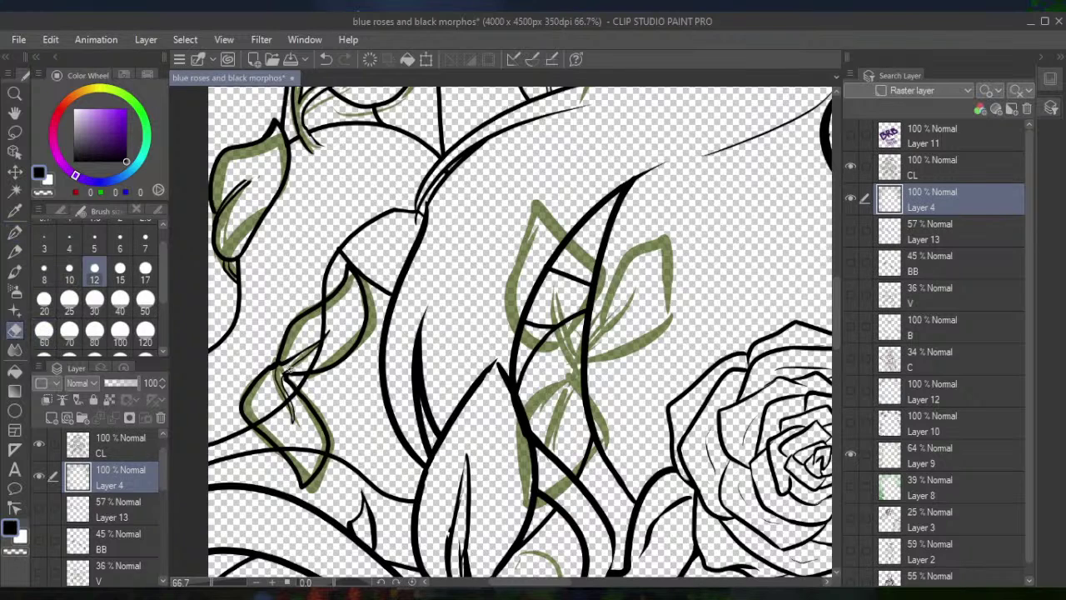
drag(314, 356, 327, 306)
drag(322, 355, 314, 365)
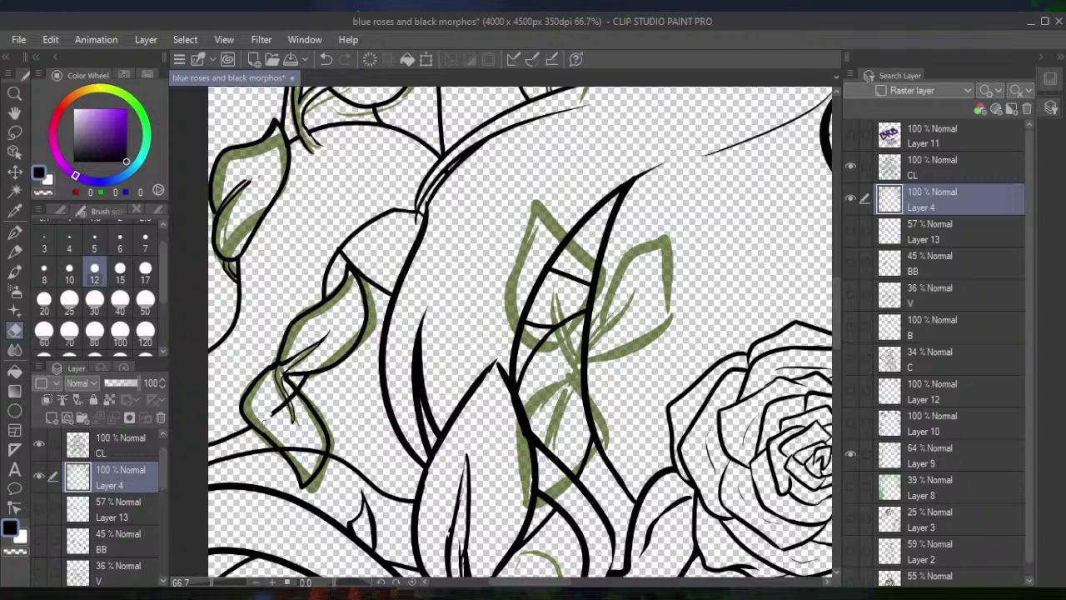
drag(265, 420, 283, 401)
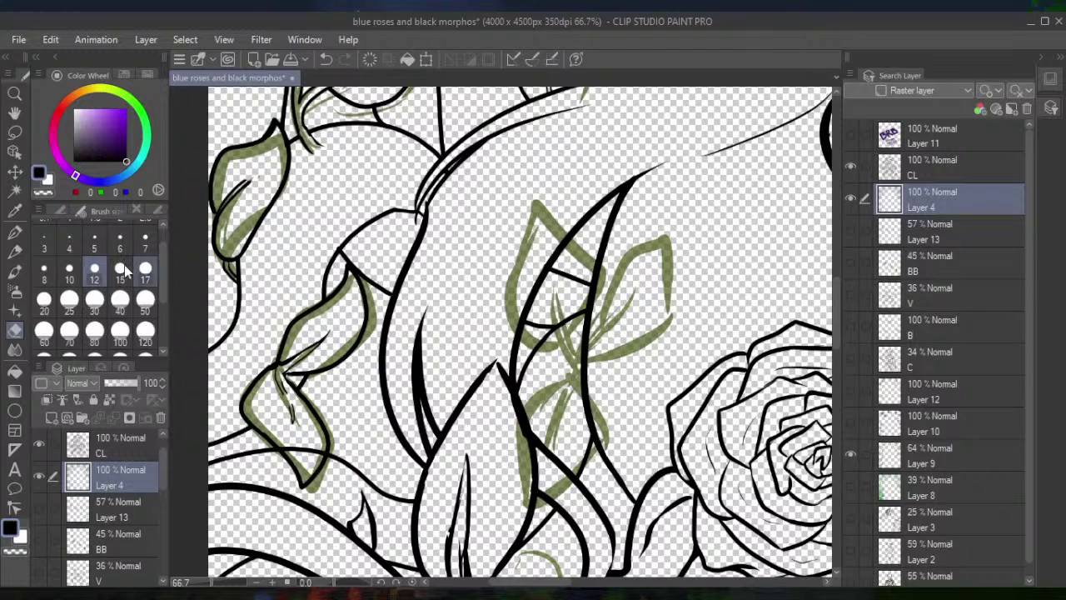
Rework the lower joined leaf's midrib with pen size 10 and erase the vine line crossing its tip with eraser size 12
key(p)
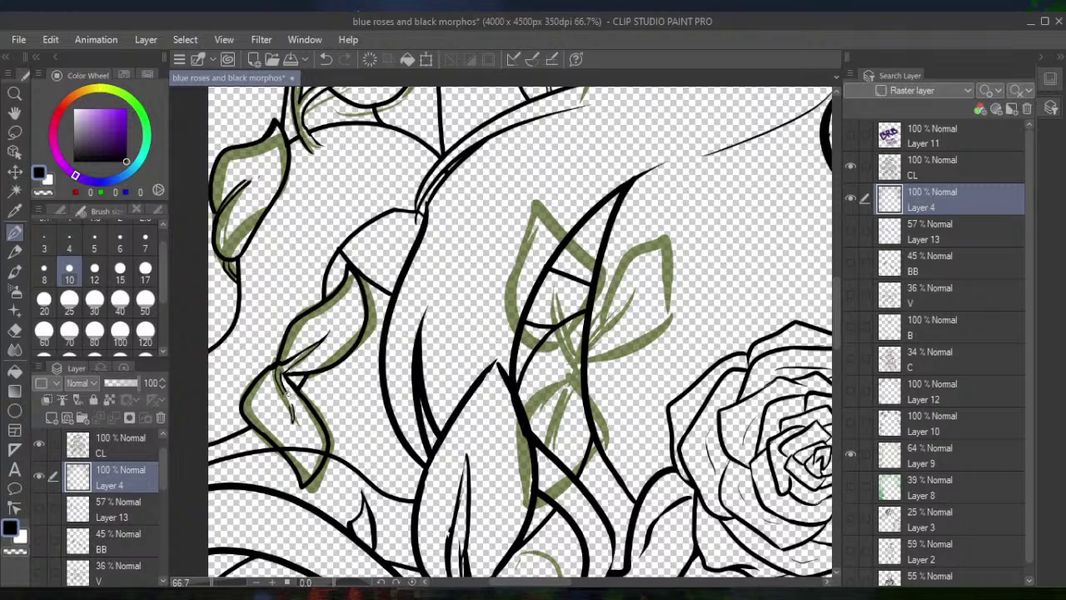
drag(291, 406, 287, 395)
click(15, 330)
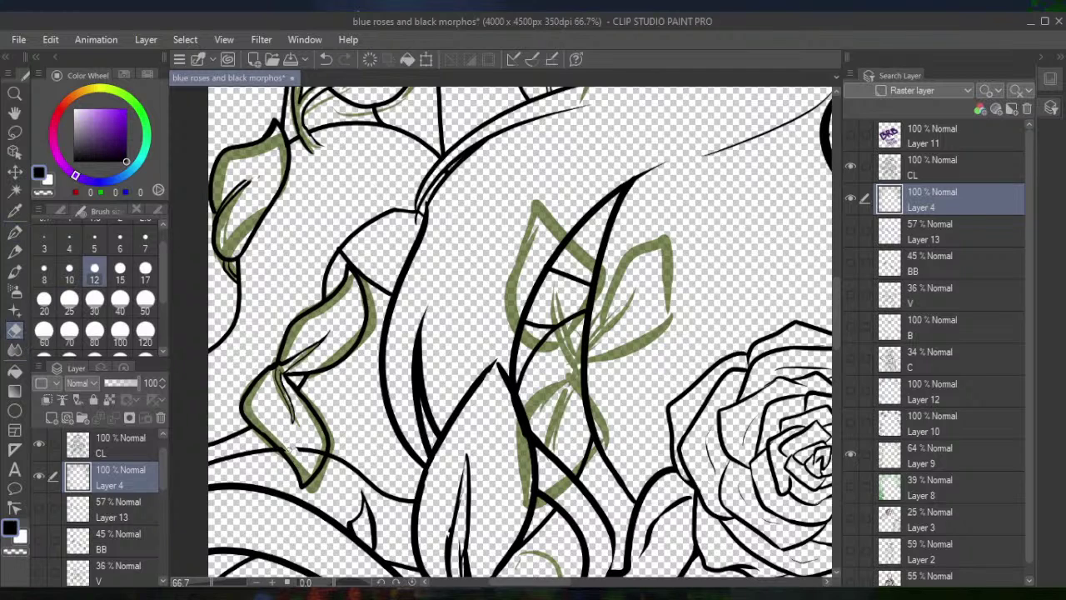
drag(303, 448, 321, 452)
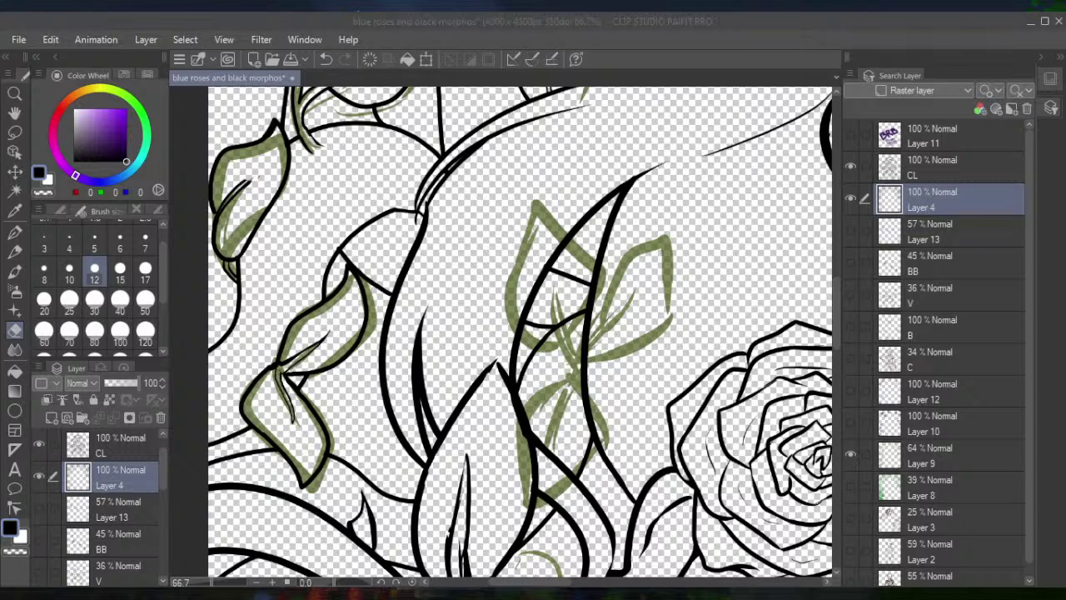
click(446, 523)
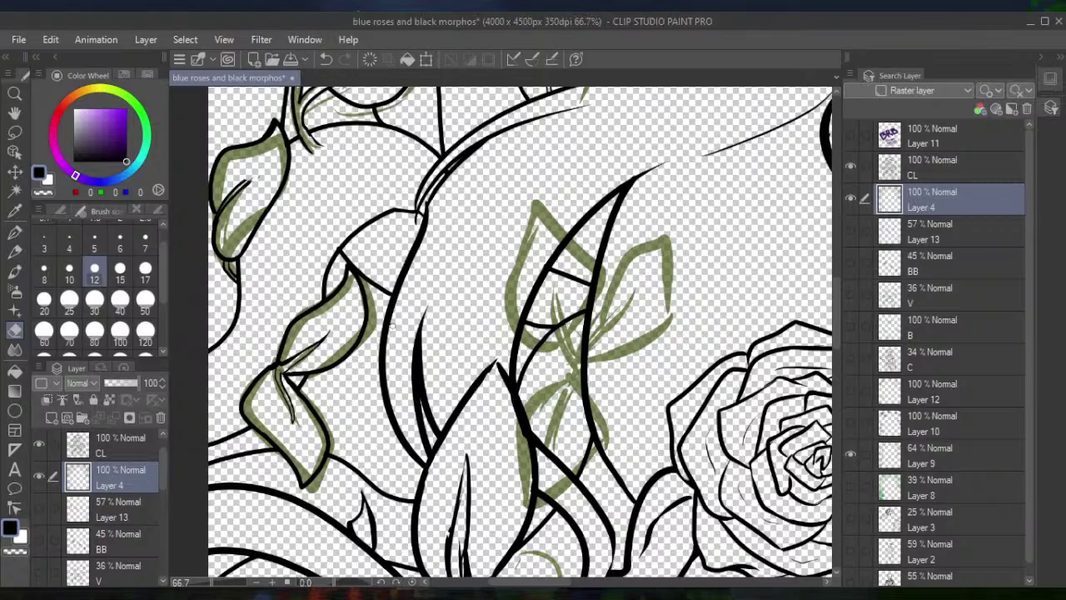
On the CL layer, thin the lower midrib of the large leaf left of the rose with eraser size 12
scroll(392, 325, down, 2)
drag(392, 326, 407, 212)
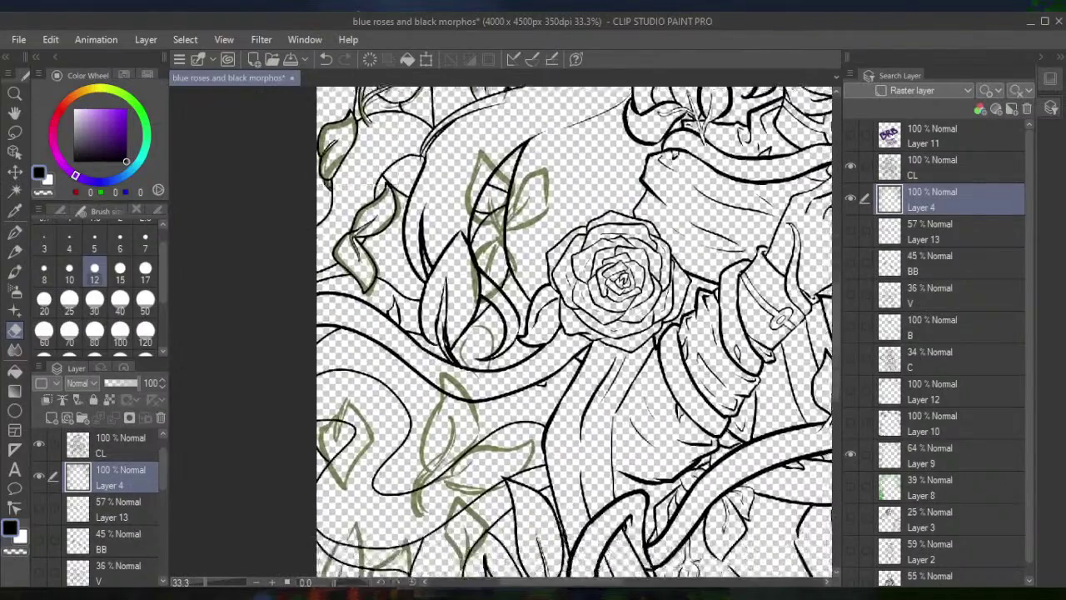
scroll(453, 335, up, 2)
scroll(594, 317, down, 4)
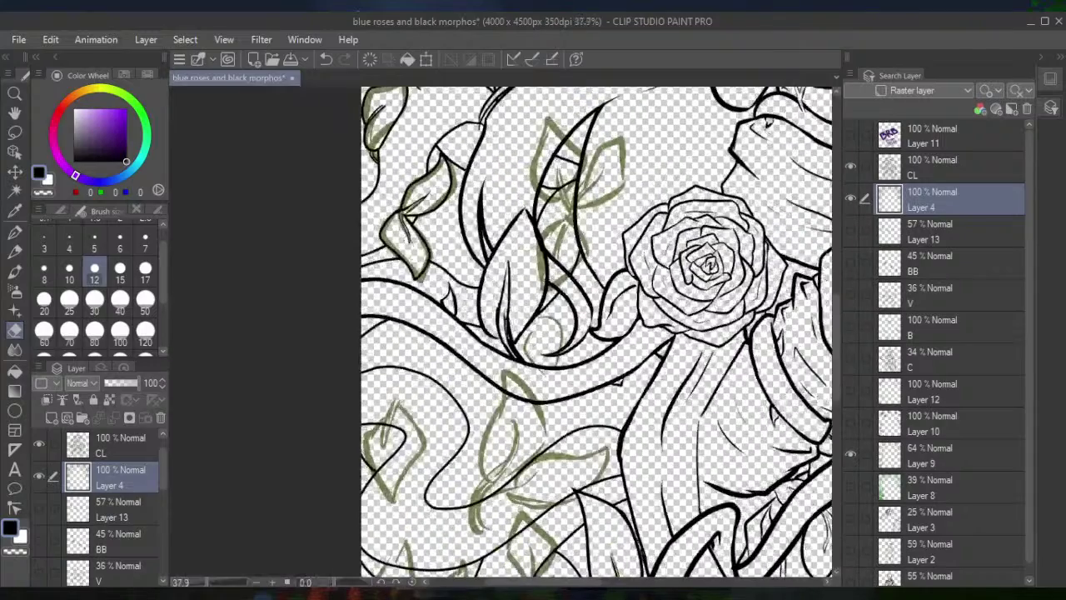
drag(594, 317, 550, 435)
scroll(575, 333, up, 1)
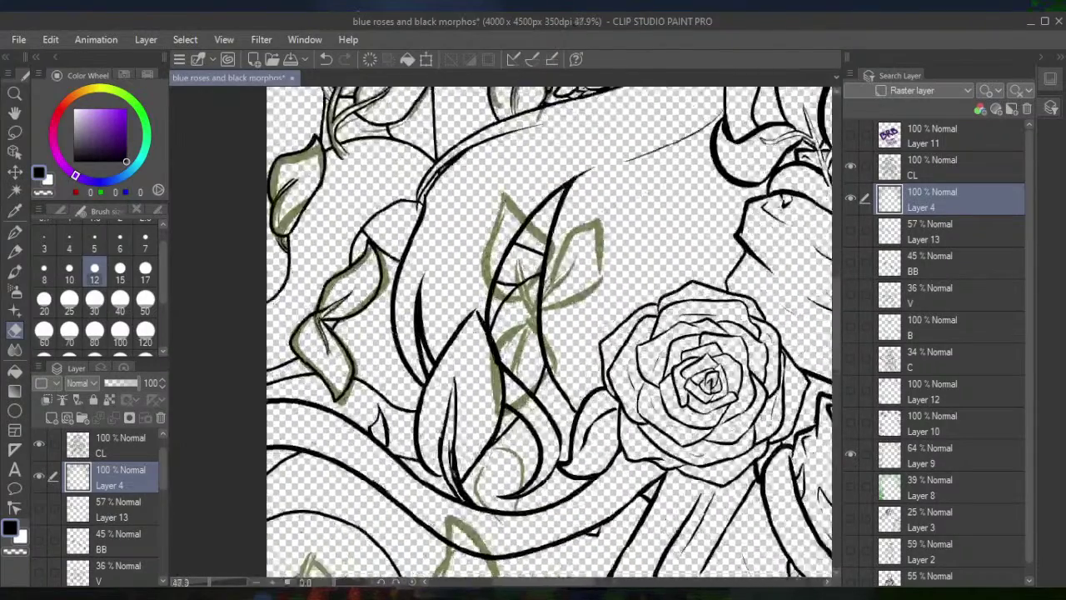
click(928, 167)
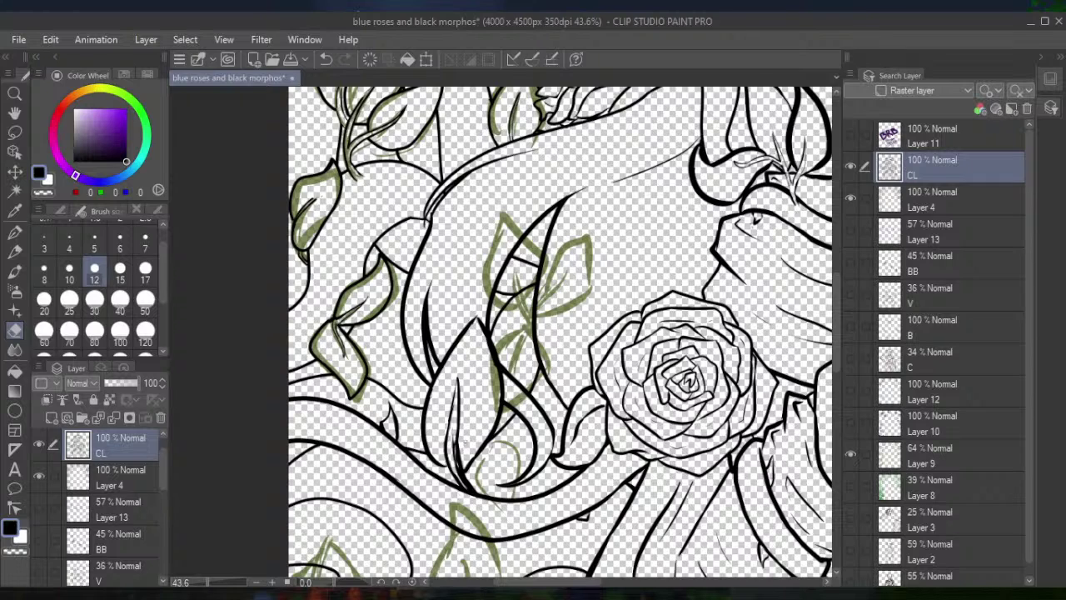
drag(459, 438, 460, 465)
drag(456, 479, 478, 499)
click(14, 232)
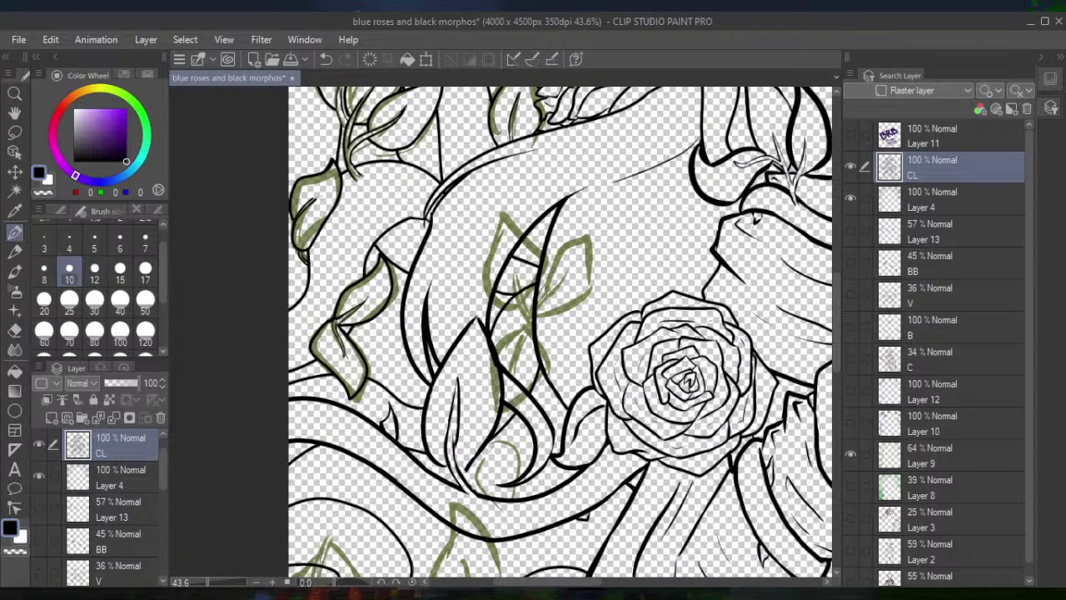
Undo the last stroke, touch up the large leaf's base with pen size 10 and trim its midrib with eraser size 12
click(326, 59)
drag(470, 490, 477, 497)
drag(441, 463, 452, 468)
key(e)
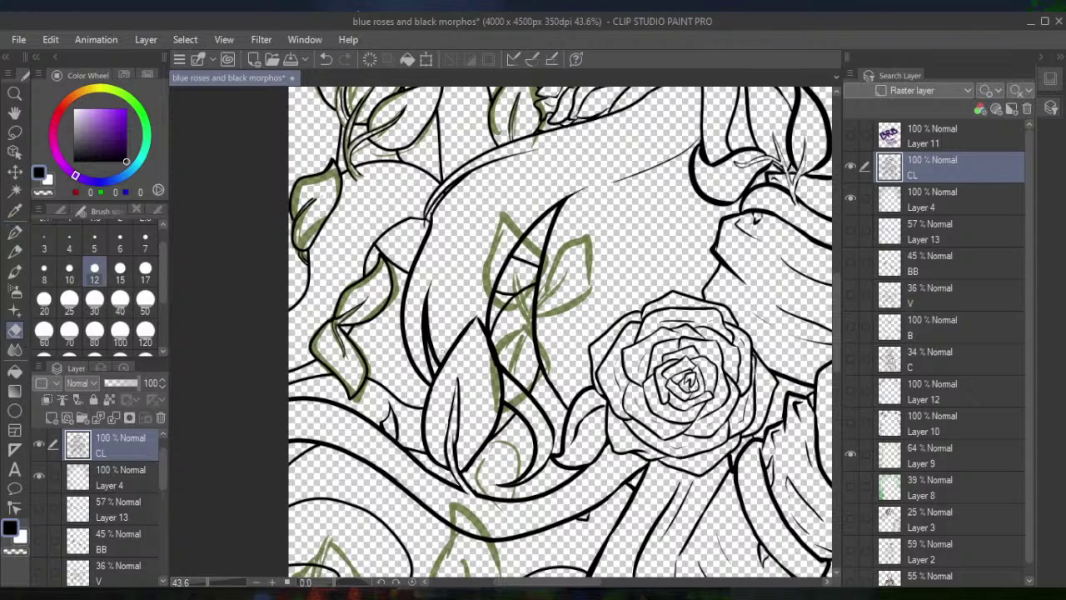
drag(456, 430, 451, 440)
mouse_move(456, 400)
mouse_down()
mouse_move(445, 459)
mouse_move(454, 472)
mouse_move(452, 447)
mouse_move(471, 467)
mouse_move(480, 460)
mouse_move(482, 493)
mouse_up()
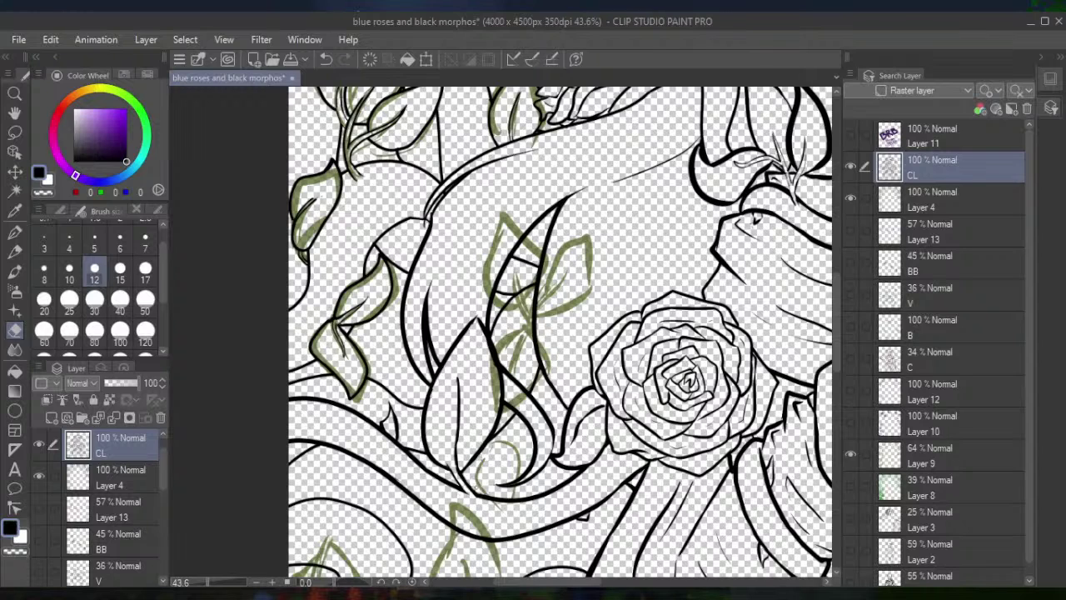
Redraw the second line of the large leaf's midrib with pen size 10 and clean up the leaf's edge with eraser size 12
click(14, 232)
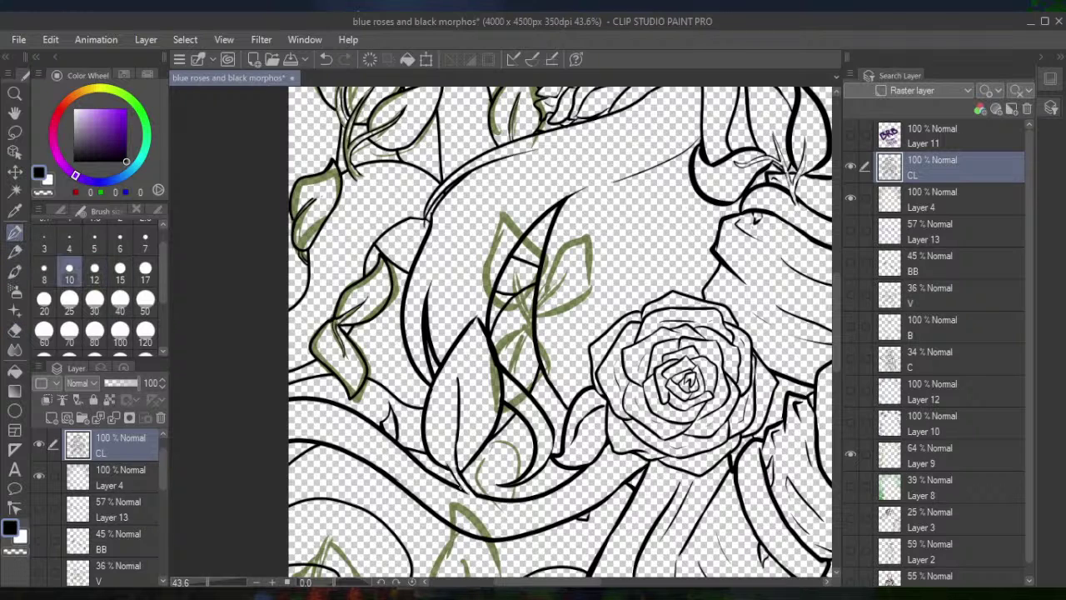
mouse_move(456, 481)
mouse_down()
mouse_move(465, 489)
mouse_move(446, 454)
mouse_move(456, 386)
mouse_up()
drag(454, 440, 460, 471)
click(16, 332)
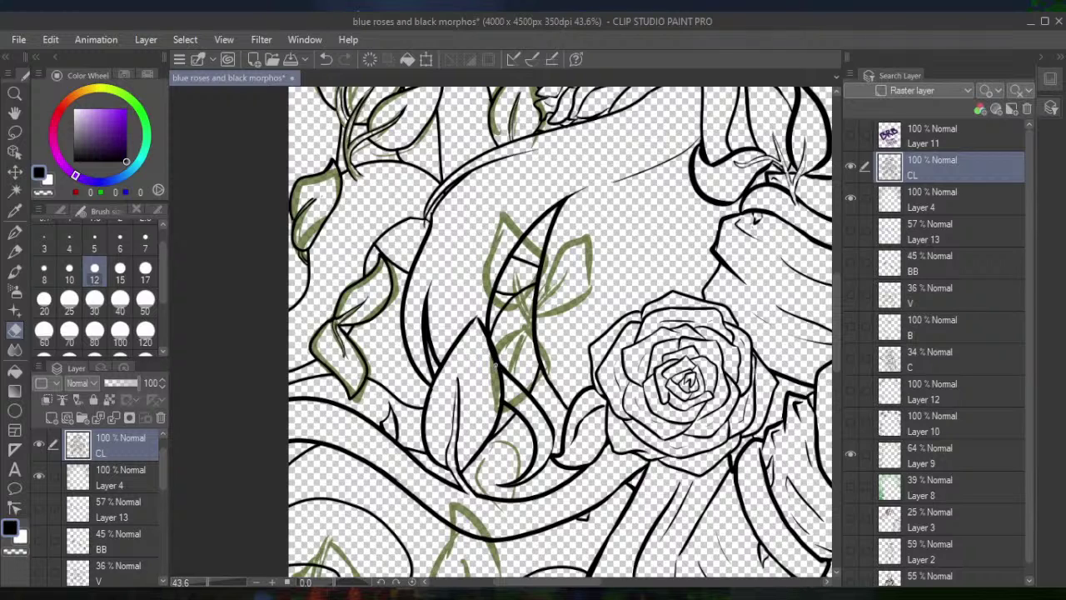
click(325, 63)
drag(492, 363, 485, 343)
drag(498, 403, 503, 393)
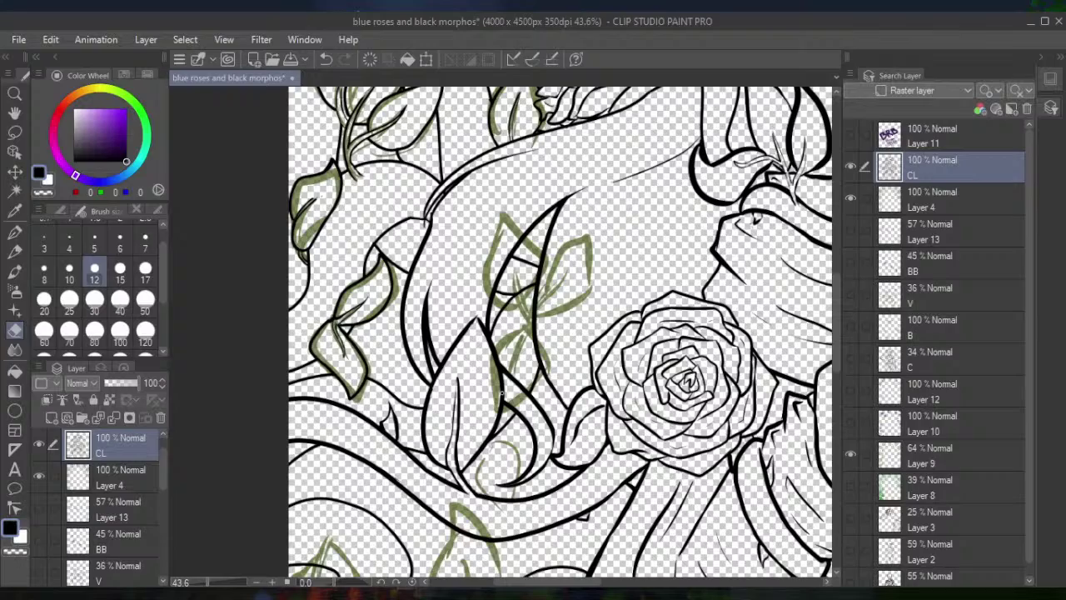
On Layer 4, ink the outline and midrib of the single leaf over the vine curl at the lower left with pen size 10
click(17, 234)
scroll(564, 399, down, 2)
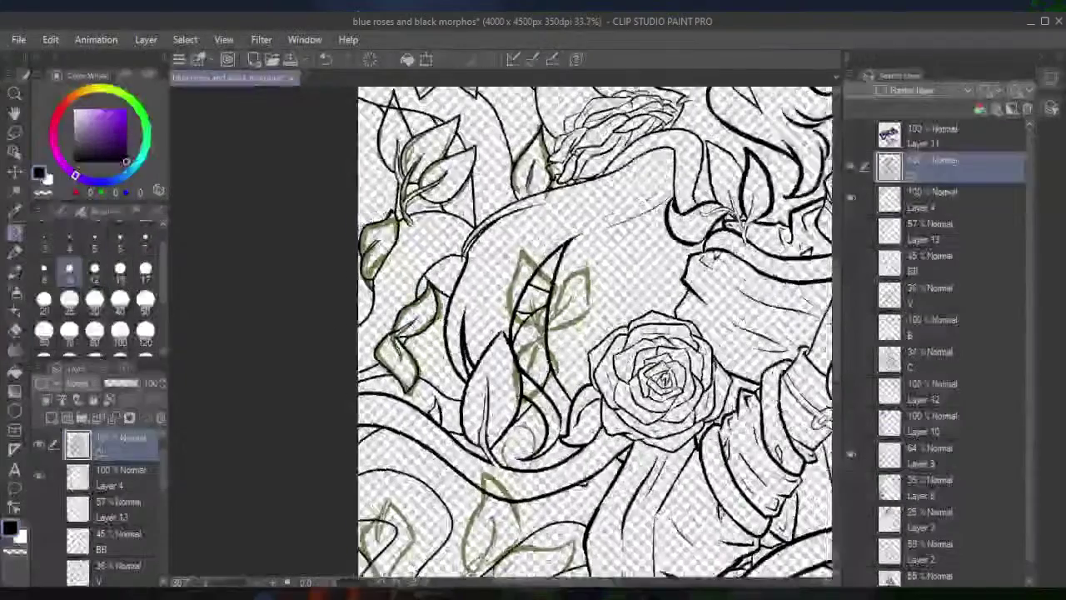
drag(658, 386, 352, 185)
mouse_move(500, 367)
mouse_down()
mouse_move(532, 210)
mouse_move(646, 150)
mouse_move(424, 292)
mouse_up()
drag(653, 333, 873, 576)
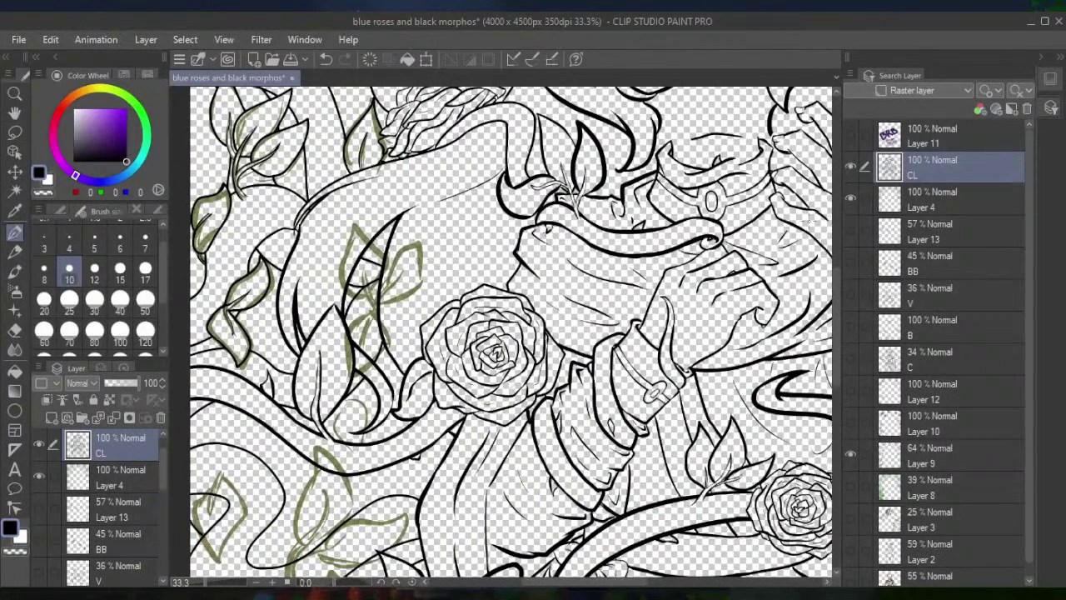
click(901, 204)
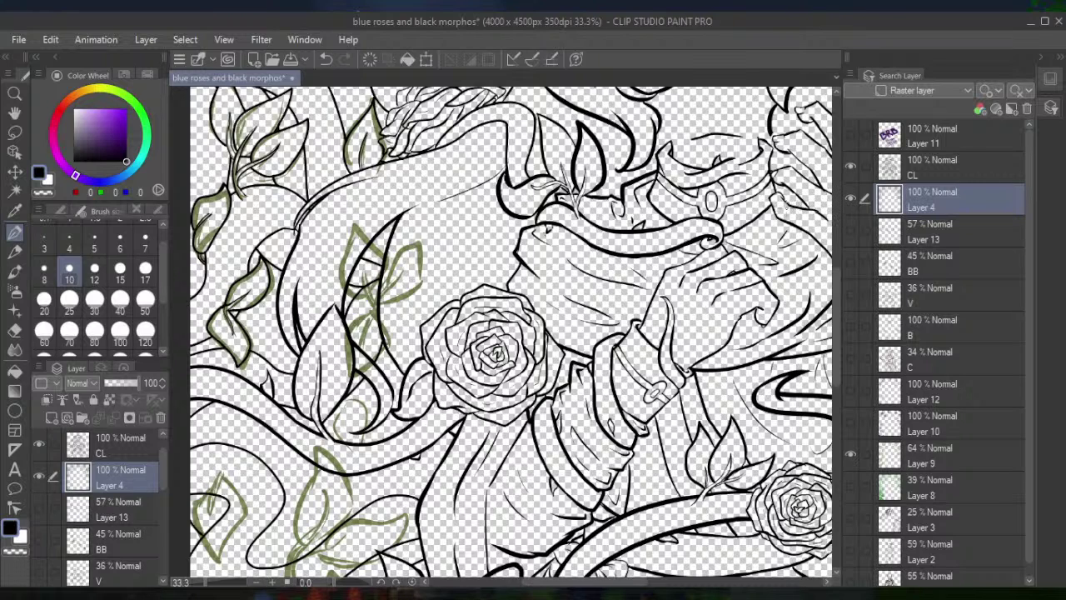
drag(338, 519, 466, 308)
scroll(466, 307, up, 3)
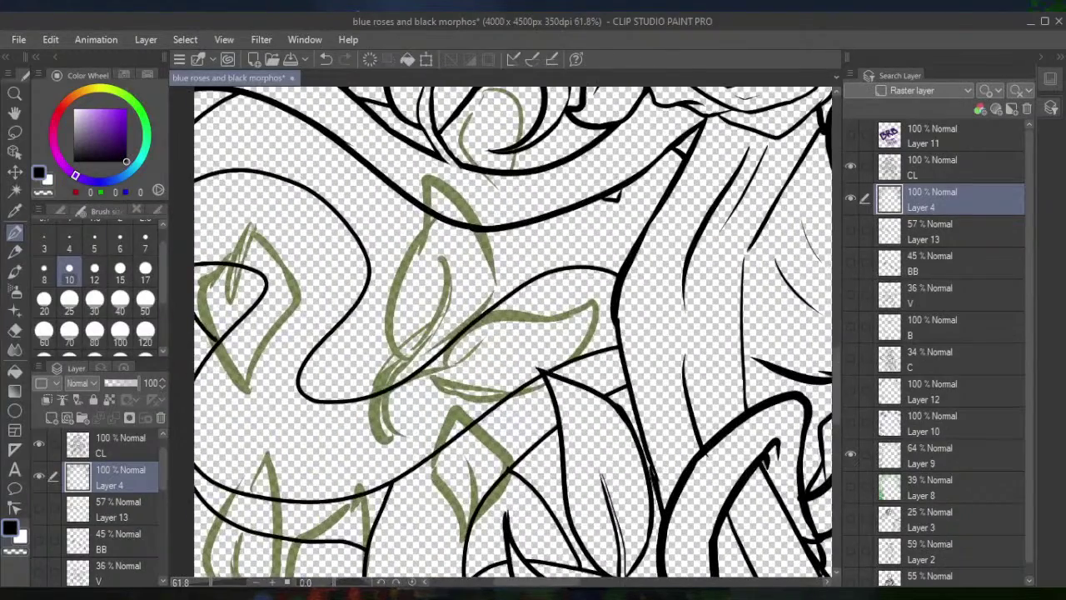
mouse_move(250, 222)
mouse_down()
mouse_move(232, 306)
mouse_move(249, 244)
mouse_move(208, 269)
mouse_move(197, 295)
mouse_move(206, 335)
mouse_move(249, 399)
mouse_move(253, 355)
mouse_move(296, 296)
mouse_move(252, 242)
mouse_up()
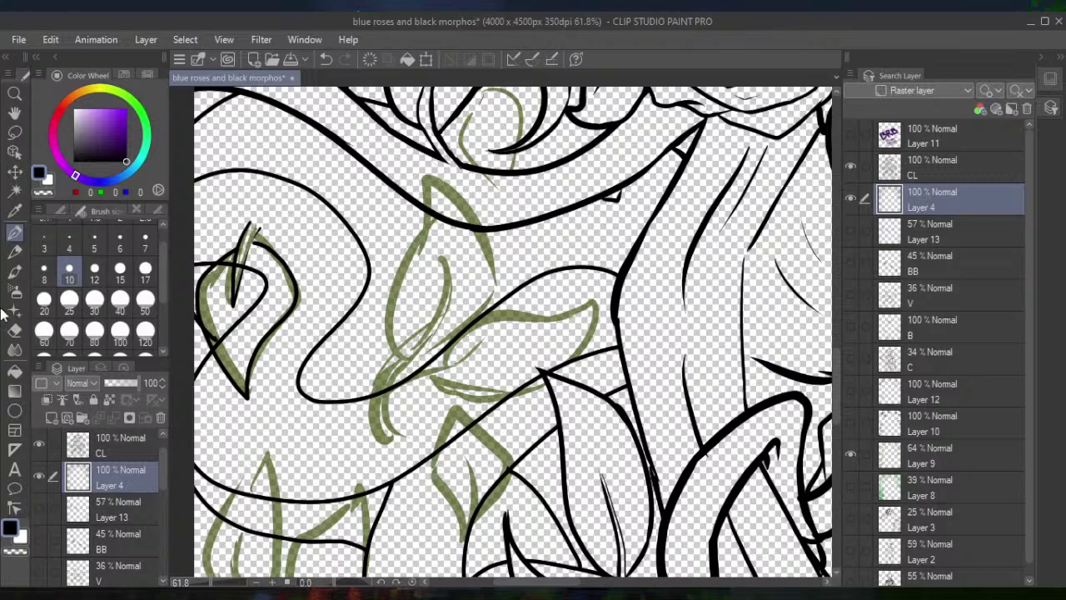
Erase the vine curl inside the single leaf with eraser sizes 12 and 30
click(14, 330)
mouse_move(236, 325)
mouse_down()
mouse_move(228, 339)
mouse_move(217, 326)
mouse_up()
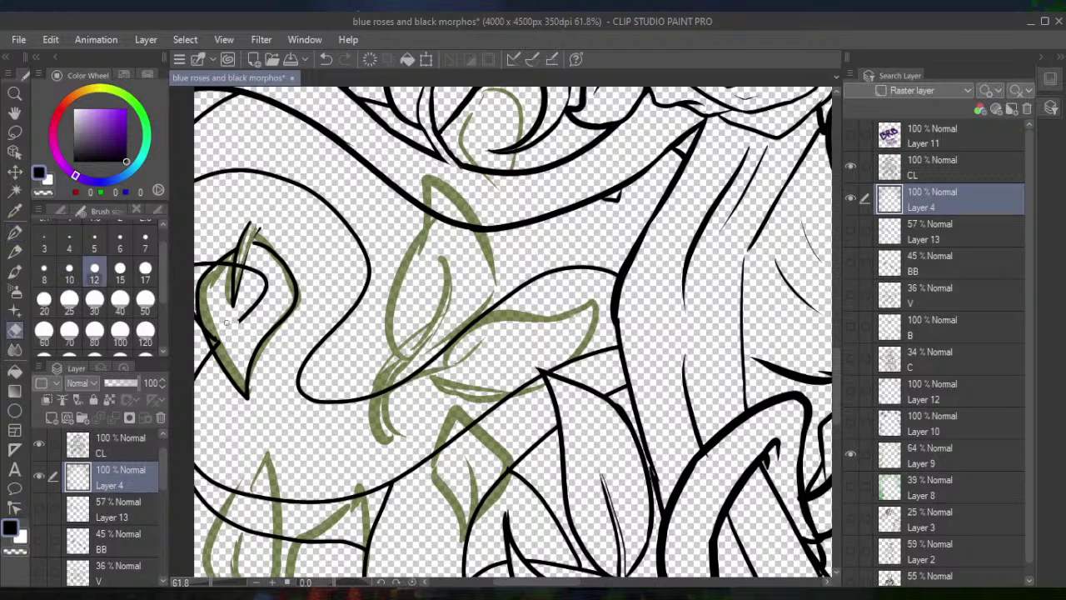
click(95, 302)
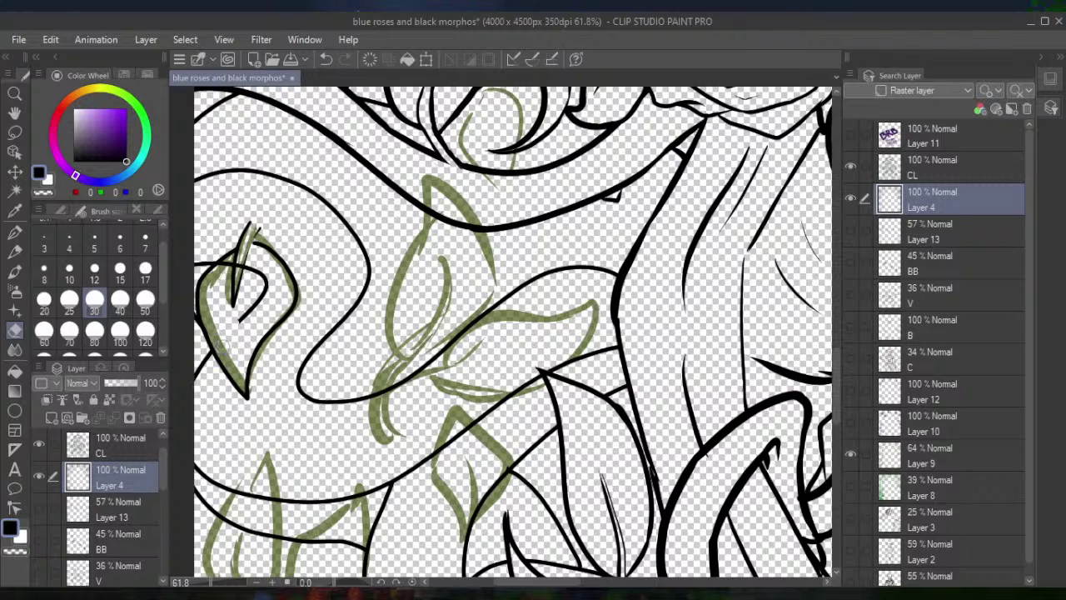
drag(225, 342, 263, 273)
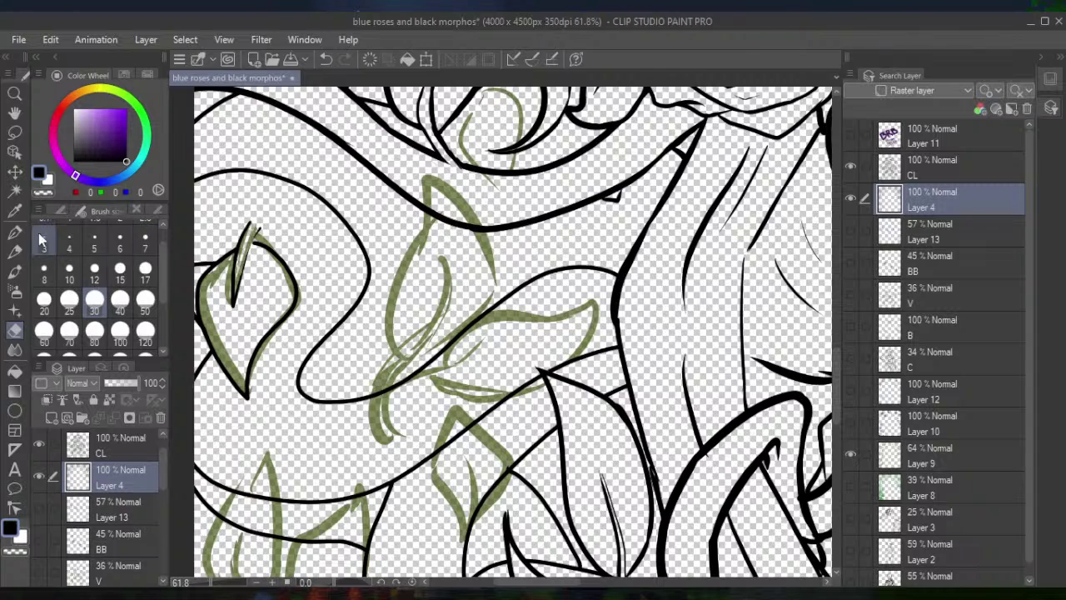
Ink the stem and midribs of the two-leaf cluster below the thick vine with pen size 10
click(14, 232)
click(70, 271)
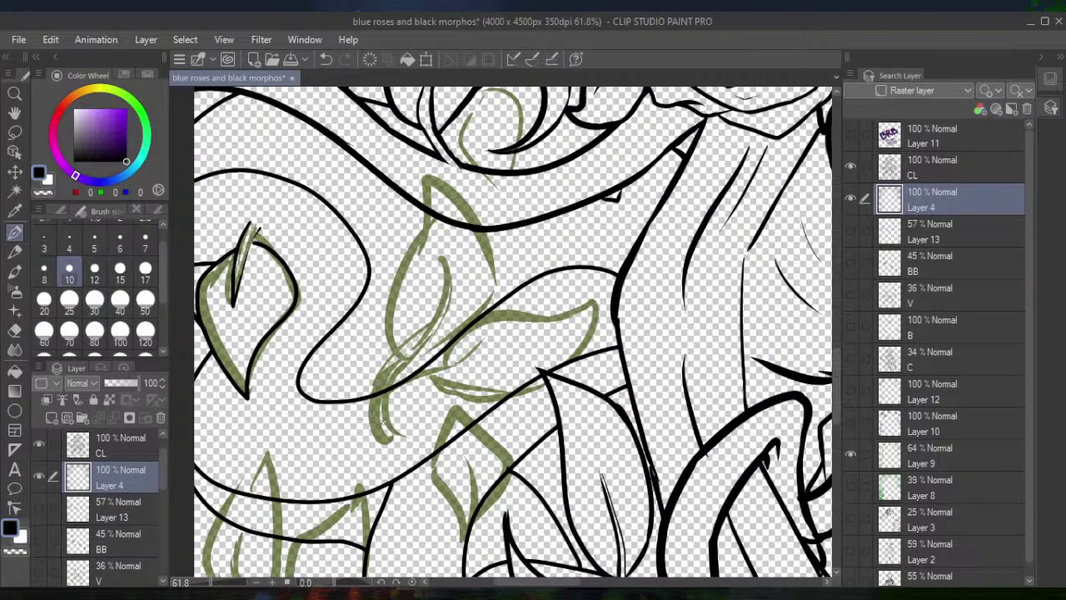
mouse_move(387, 437)
mouse_down()
mouse_move(383, 381)
mouse_move(421, 331)
mouse_move(436, 262)
mouse_up()
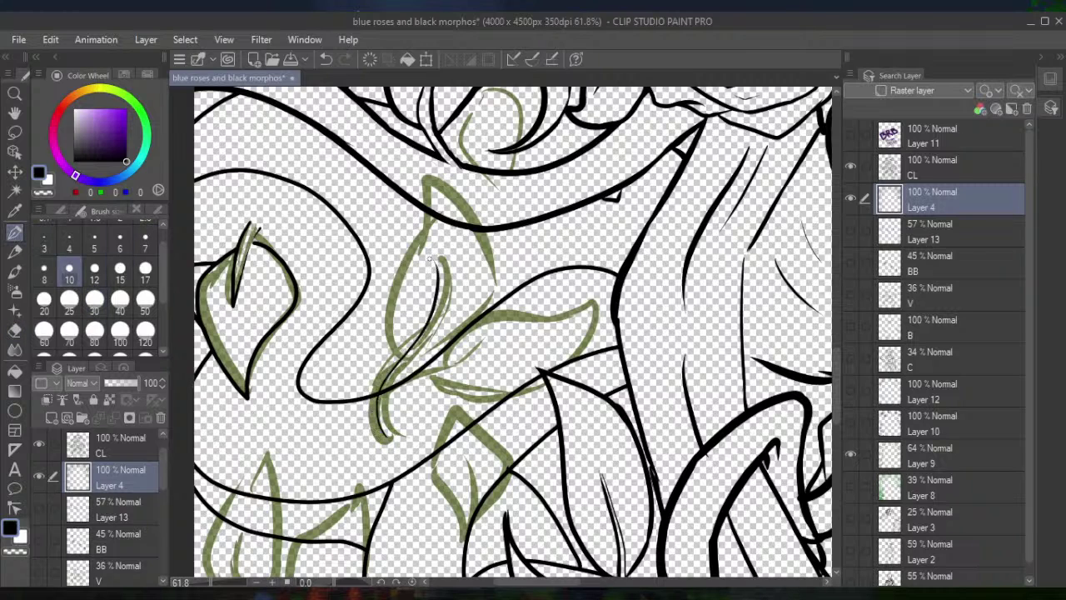
mouse_move(399, 434)
mouse_down()
mouse_move(403, 385)
mouse_move(474, 357)
mouse_move(495, 336)
mouse_up()
mouse_move(438, 278)
mouse_down()
mouse_move(434, 264)
mouse_move(438, 319)
mouse_move(397, 377)
mouse_move(483, 343)
mouse_move(494, 327)
mouse_up()
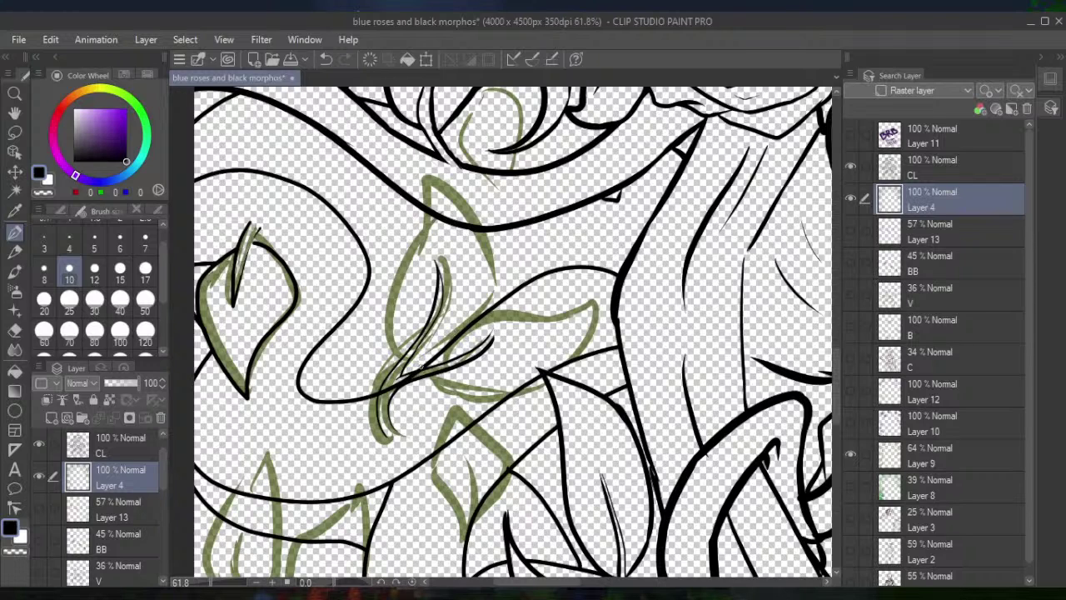
drag(405, 365, 433, 327)
Erase the vine line crossing the two-leaf cluster's stem with eraser size 10
click(15, 329)
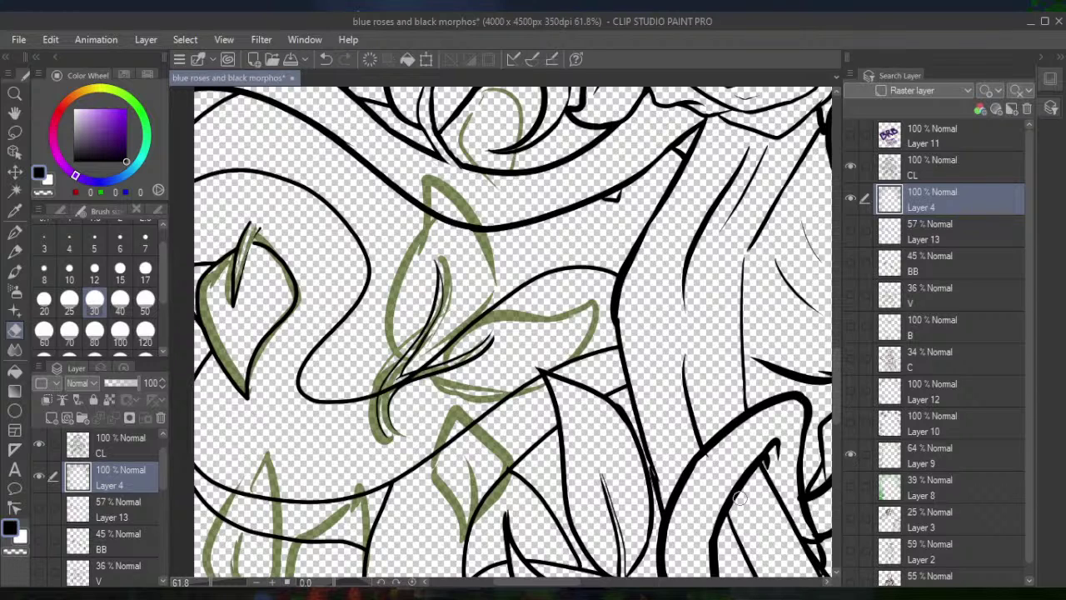
click(80, 279)
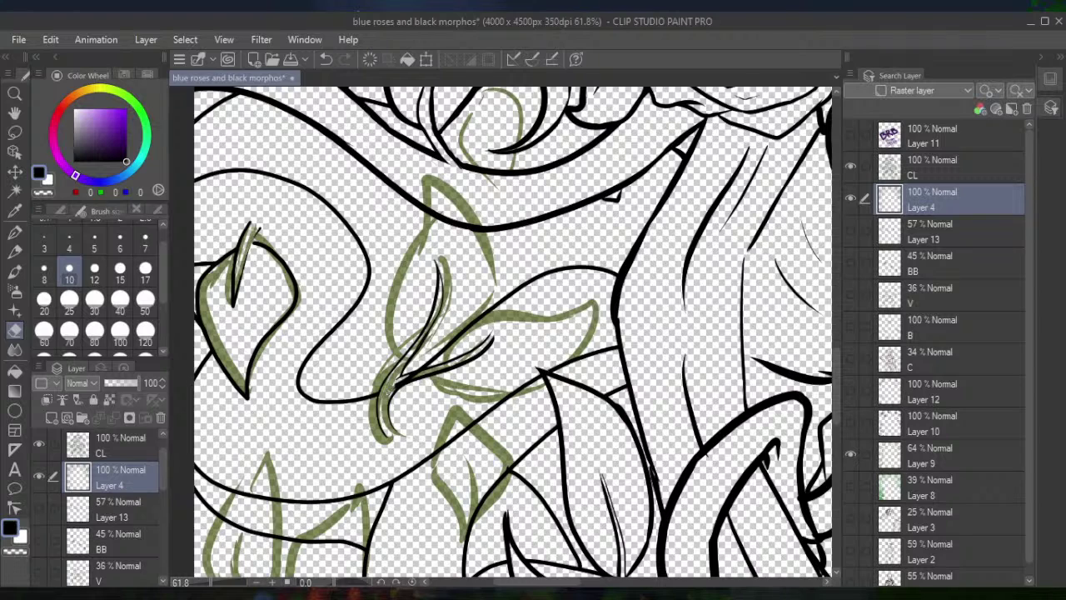
drag(389, 392, 427, 372)
Ink the outlines of both leaves in the two-leaf cluster with pen size 10, touching up the base of the sideways leaf
click(18, 236)
mouse_move(402, 358)
mouse_down()
mouse_move(398, 250)
mouse_move(417, 177)
mouse_move(476, 227)
mouse_move(490, 282)
mouse_move(449, 336)
mouse_move(413, 360)
mouse_move(439, 356)
mouse_move(473, 314)
mouse_move(584, 293)
mouse_move(569, 342)
mouse_move(520, 381)
mouse_move(463, 398)
mouse_move(429, 378)
mouse_up()
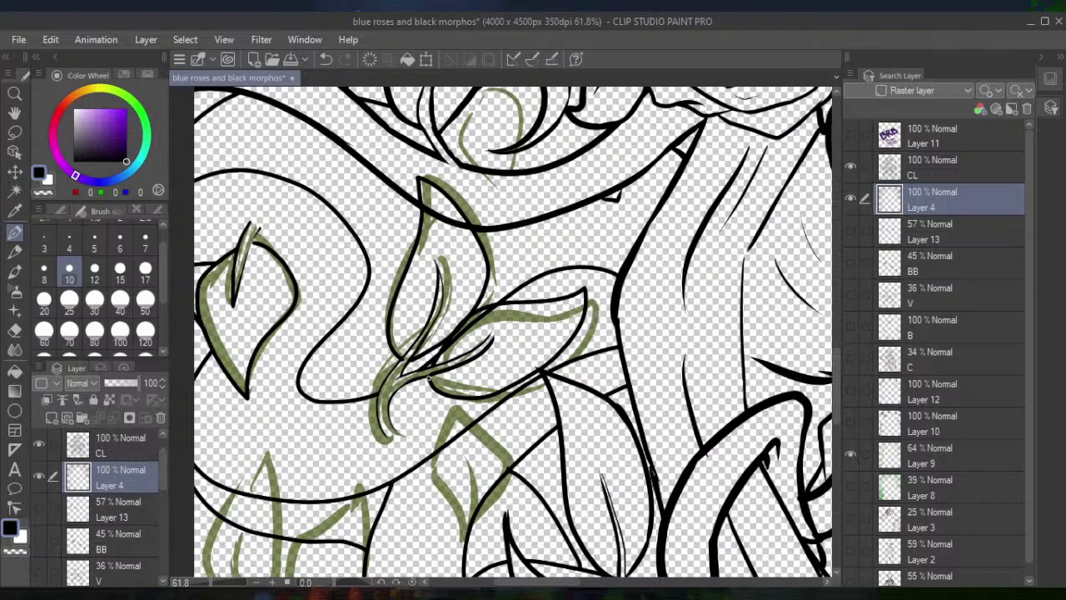
key(e)
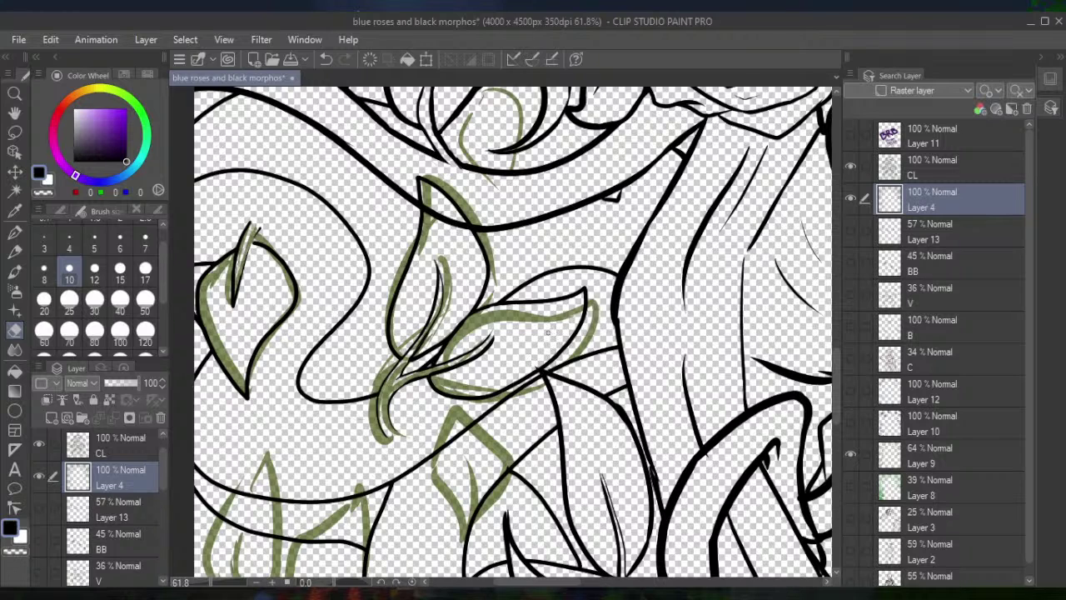
click(17, 231)
mouse_move(433, 364)
mouse_down()
mouse_move(471, 315)
mouse_move(519, 305)
mouse_up()
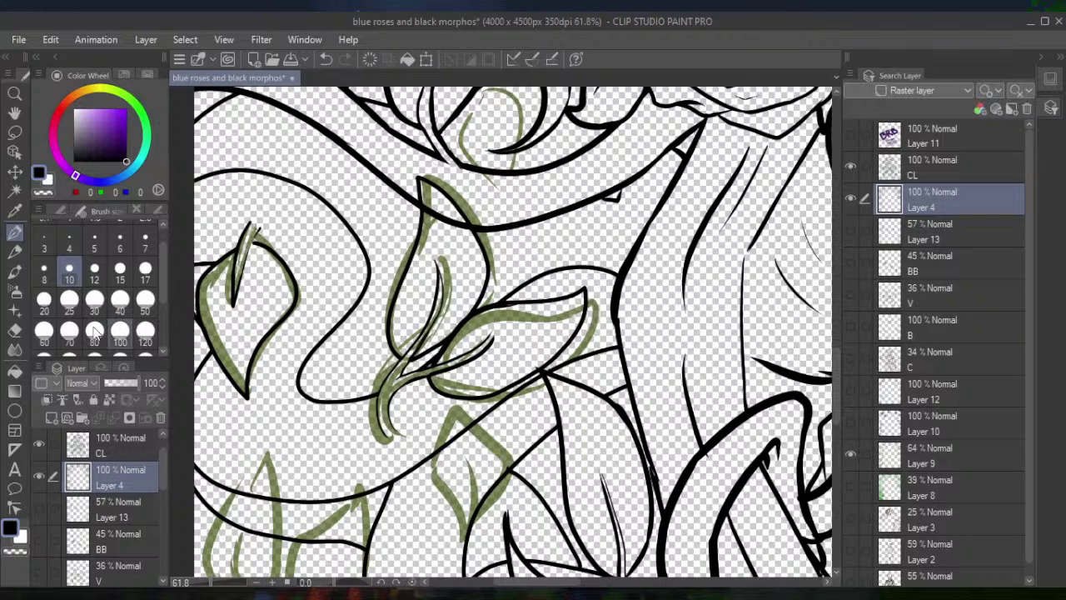
Ink the outline and midrib of the small pointed leaf just below the two-leaf cluster with pen size 10
click(14, 329)
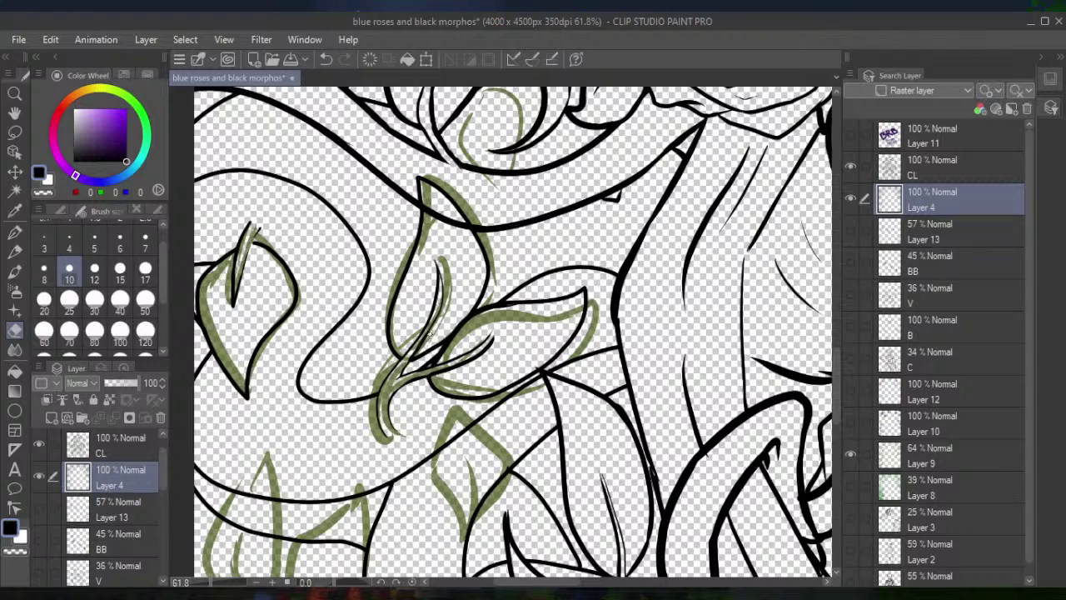
drag(430, 331, 446, 113)
drag(512, 188, 527, 211)
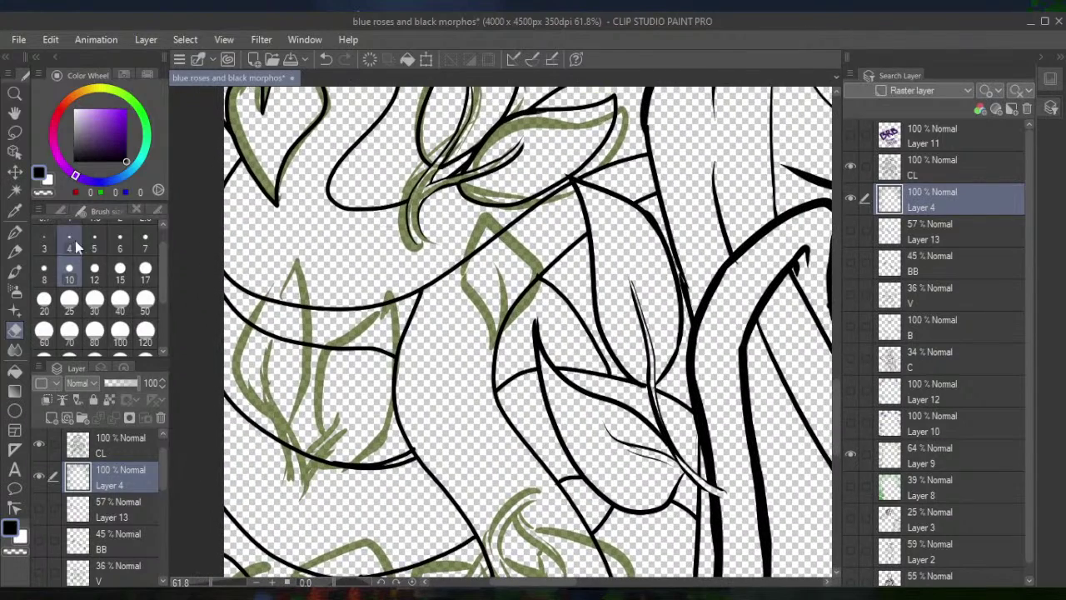
key(p)
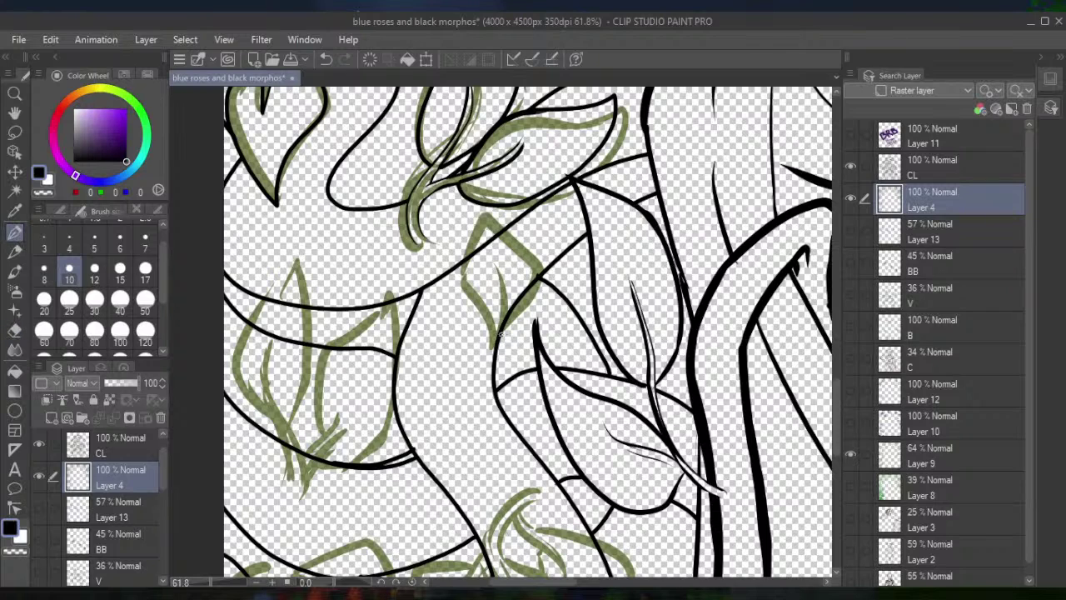
mouse_move(499, 267)
mouse_down()
mouse_move(504, 326)
mouse_move(534, 279)
mouse_move(481, 207)
mouse_up()
click(325, 60)
mouse_move(509, 324)
mouse_down()
mouse_move(538, 289)
mouse_move(531, 256)
mouse_move(479, 209)
mouse_move(461, 259)
mouse_move(463, 298)
mouse_move(502, 340)
mouse_move(518, 323)
mouse_up()
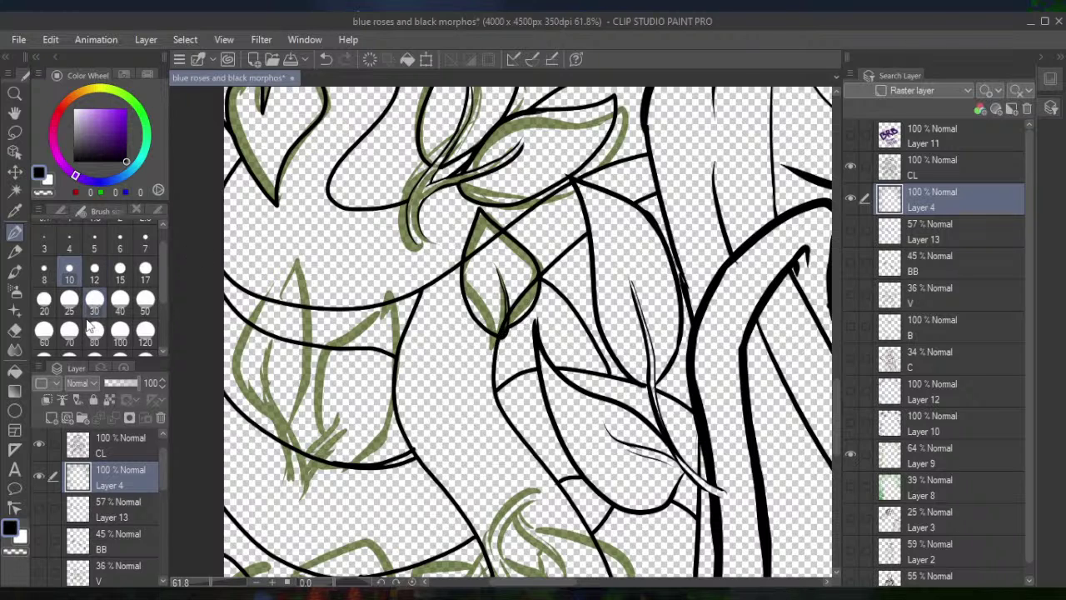
Erase the vine lines running through the small pointed leaf with eraser size 10
click(15, 330)
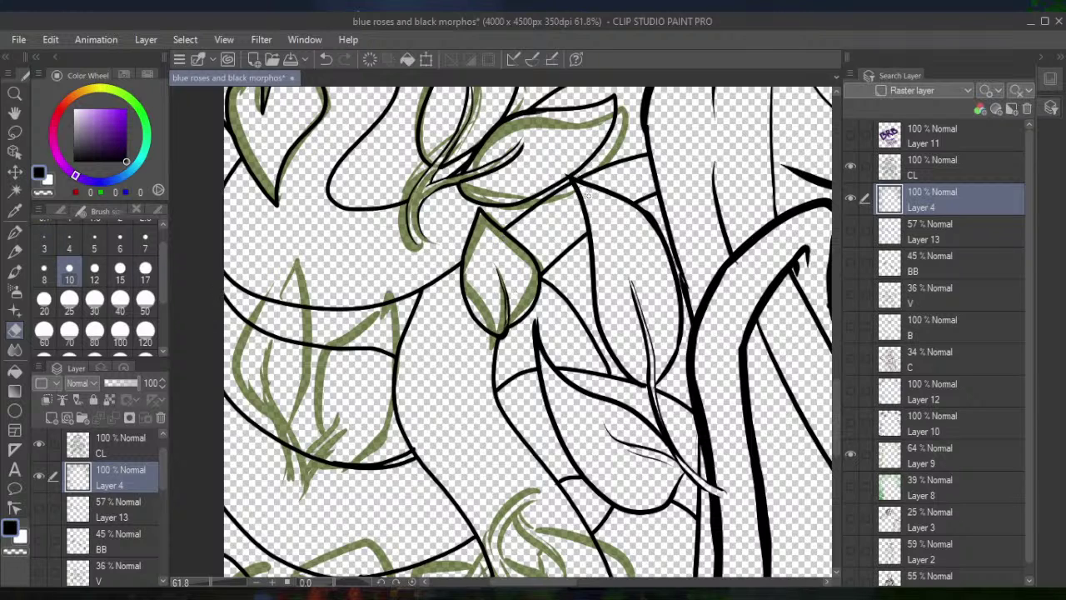
click(15, 232)
click(15, 329)
Ink the stem and midribs of the upright two-leaf cluster near the canvas's left edge with pen size 10, erasing the vine line across its stem
click(14, 234)
mouse_move(287, 481)
mouse_down()
mouse_move(288, 441)
mouse_move(265, 379)
mouse_move(269, 338)
mouse_move(289, 403)
mouse_up()
click(326, 59)
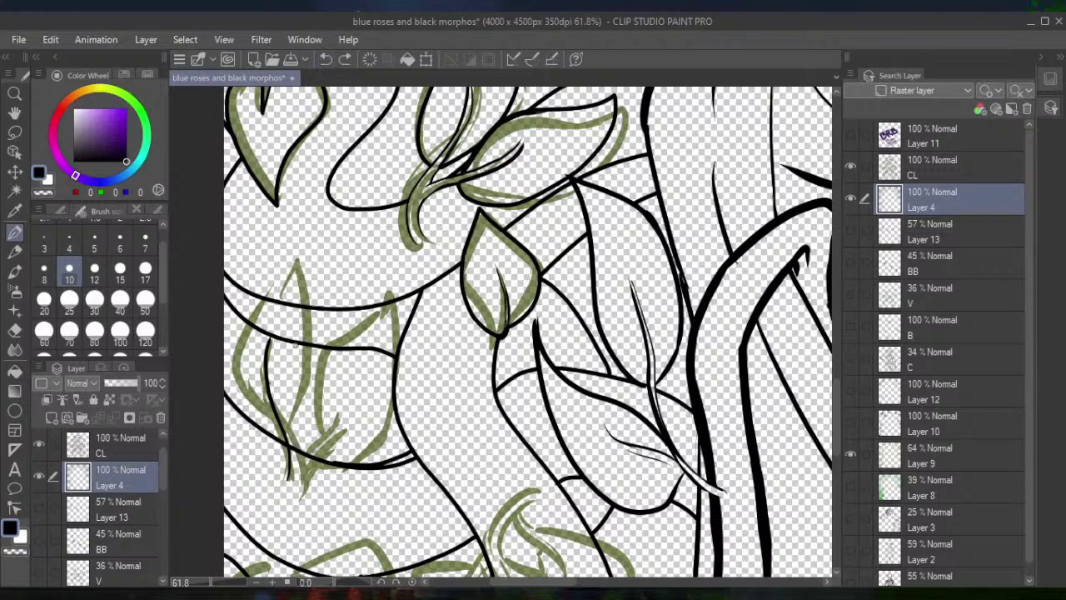
mouse_move(270, 337)
mouse_down()
mouse_move(299, 474)
mouse_move(333, 420)
mouse_move(344, 372)
mouse_move(335, 429)
mouse_move(304, 494)
mouse_up()
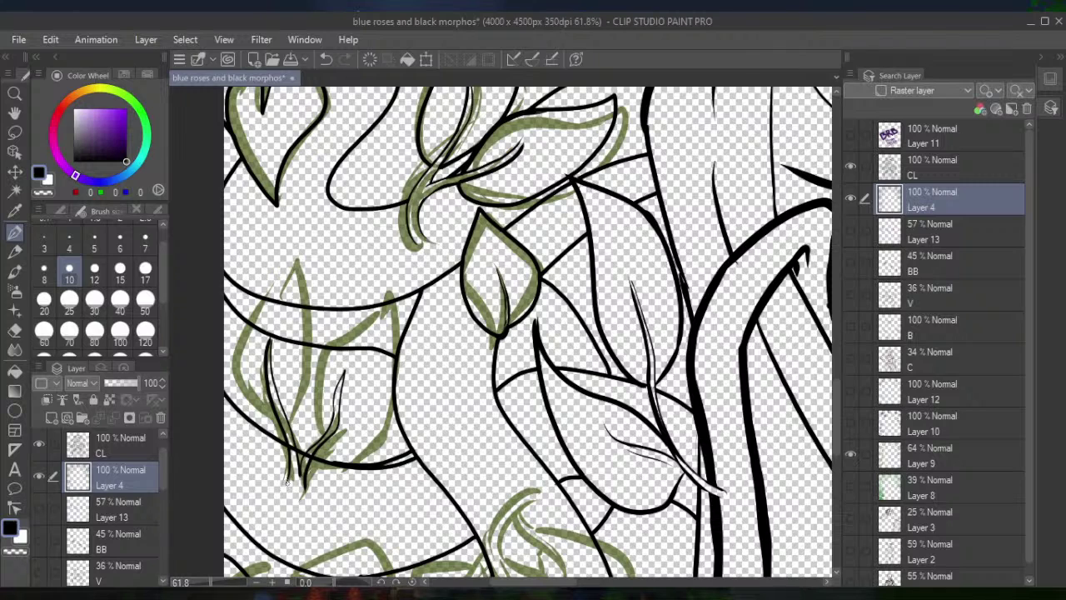
click(15, 331)
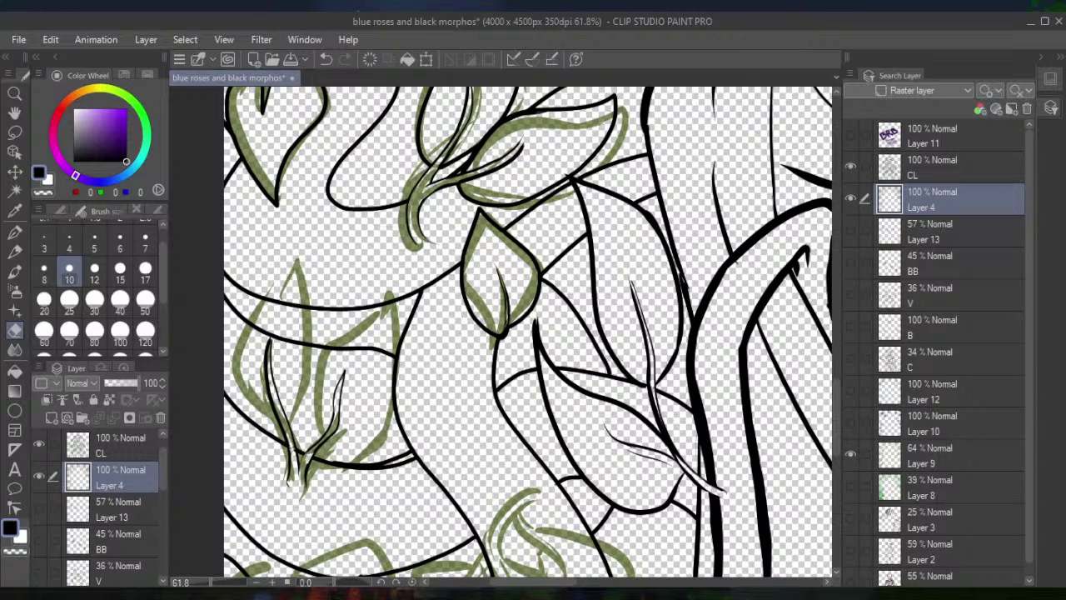
Ink the outlines of both leaves in the upright cluster near the canvas's left edge with pen size 10
key(p)
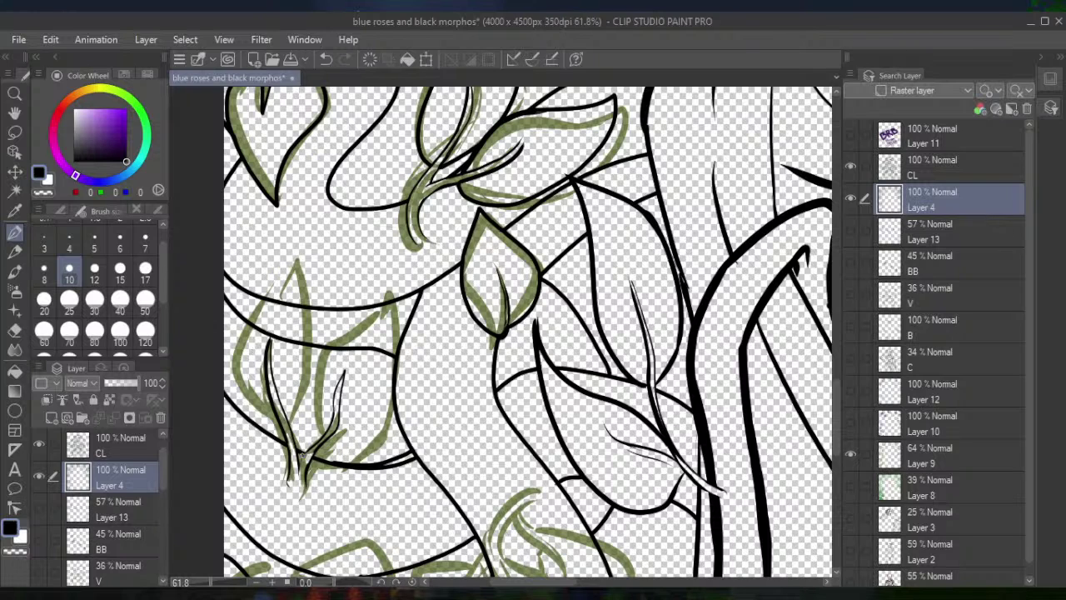
drag(314, 452, 309, 466)
mouse_move(277, 422)
mouse_down()
mouse_move(240, 377)
mouse_move(244, 339)
mouse_move(294, 254)
mouse_move(316, 333)
mouse_move(289, 420)
mouse_move(321, 430)
mouse_move(312, 374)
mouse_move(377, 296)
mouse_move(396, 339)
mouse_move(389, 404)
mouse_move(330, 449)
mouse_up()
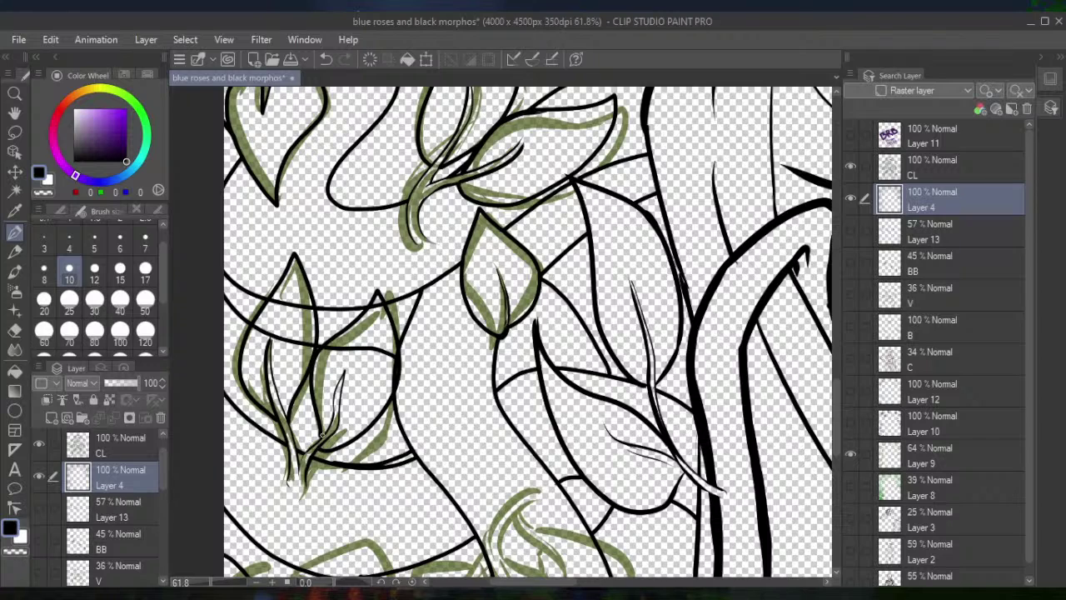
Erase the vine lines crossing both leaves of the upright cluster with eraser sizes 10 and 25
click(14, 329)
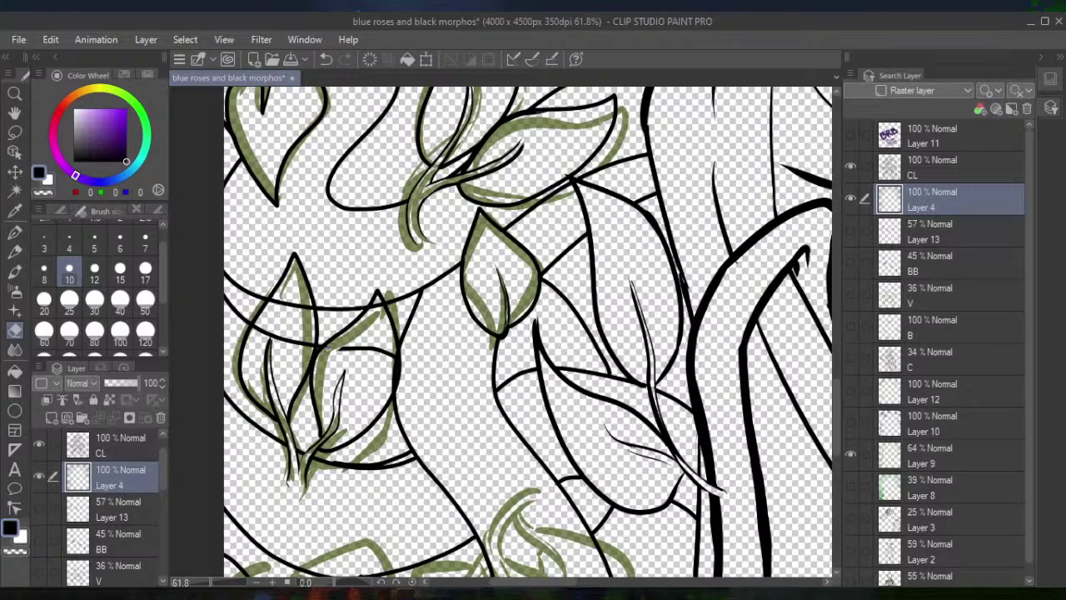
mouse_move(330, 351)
mouse_down()
mouse_move(360, 336)
mouse_move(367, 361)
mouse_move(392, 354)
mouse_move(394, 381)
mouse_up()
drag(297, 353, 295, 298)
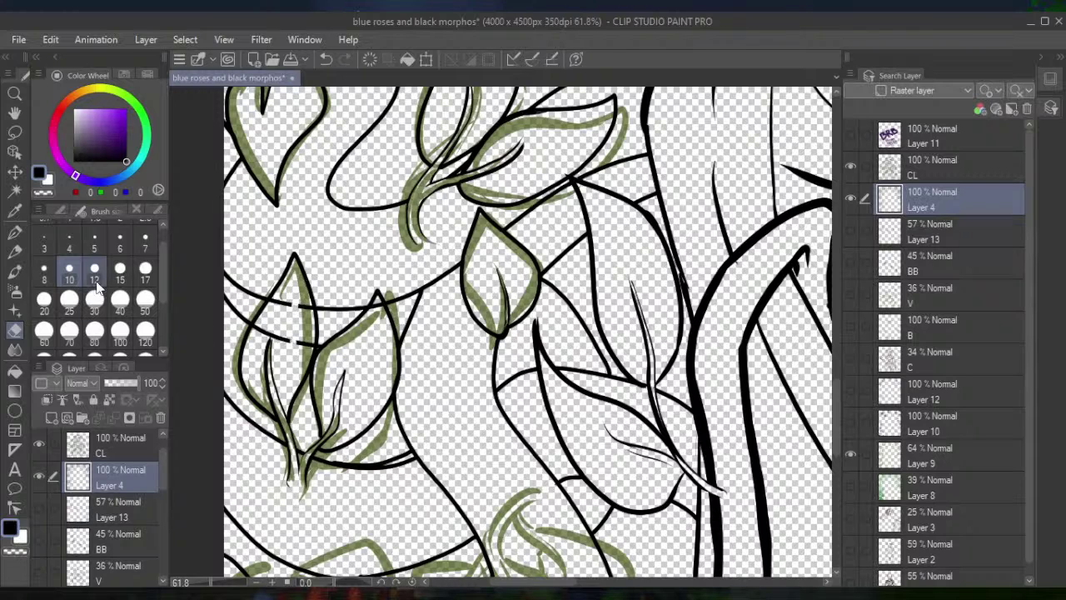
click(70, 303)
mouse_move(295, 341)
mouse_down()
mouse_move(290, 299)
mouse_move(282, 342)
mouse_move(278, 322)
mouse_move(258, 333)
mouse_move(276, 303)
mouse_move(305, 313)
mouse_move(306, 303)
mouse_up()
mouse_move(300, 340)
mouse_down()
mouse_move(333, 442)
mouse_move(239, 468)
mouse_move(304, 504)
mouse_up()
Review the whole drawing for uninked leaves and examine the three-leaf sketch beside the large rose
scroll(554, 346, down, 5)
drag(831, 364, 797, 257)
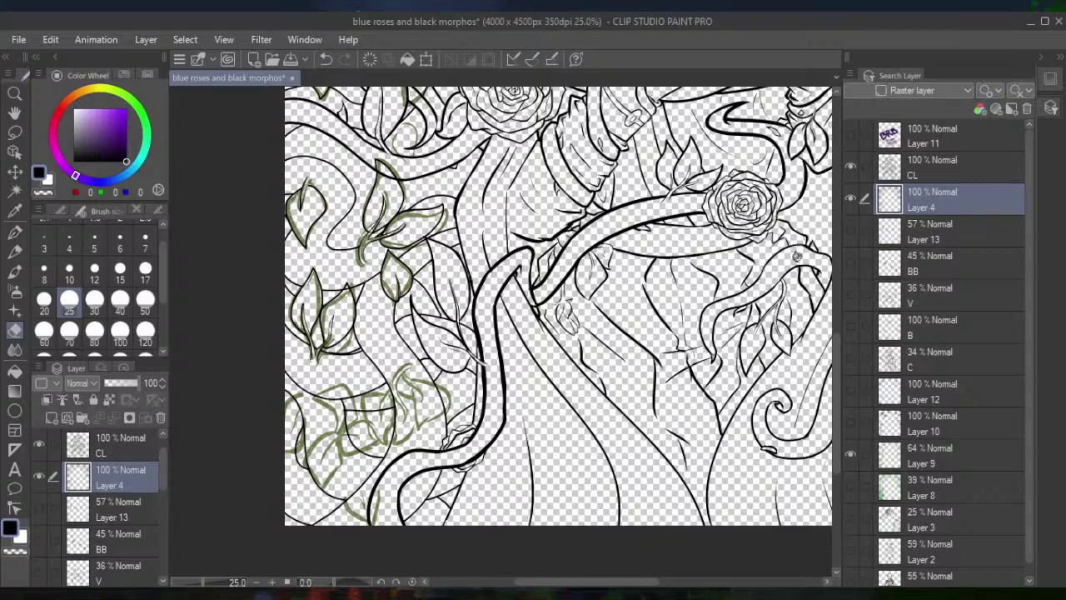
scroll(796, 257, down, 2)
scroll(795, 256, up, 4)
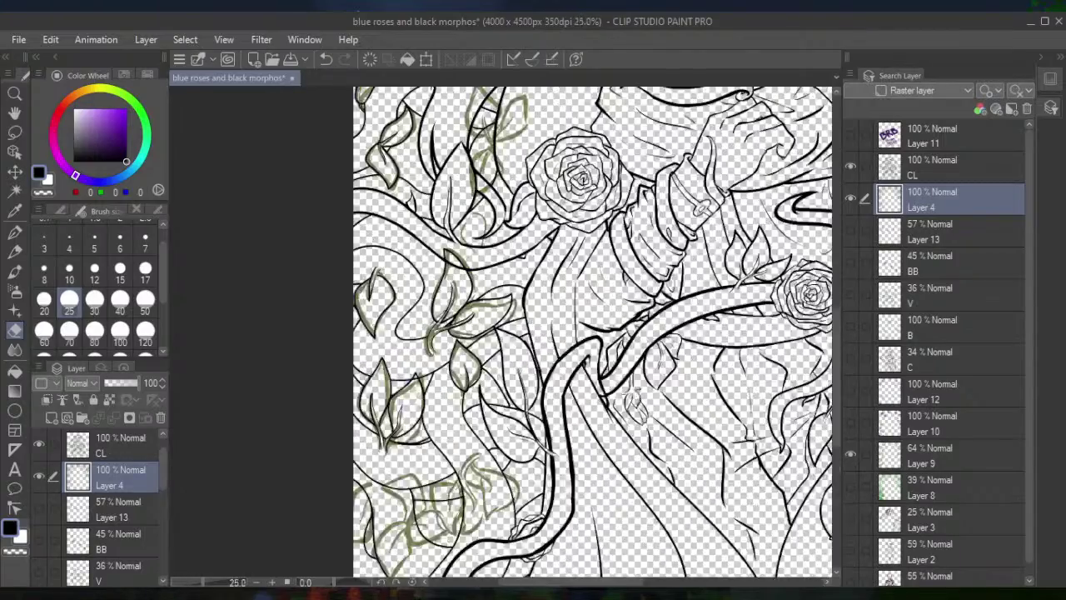
scroll(529, 333, down, 6)
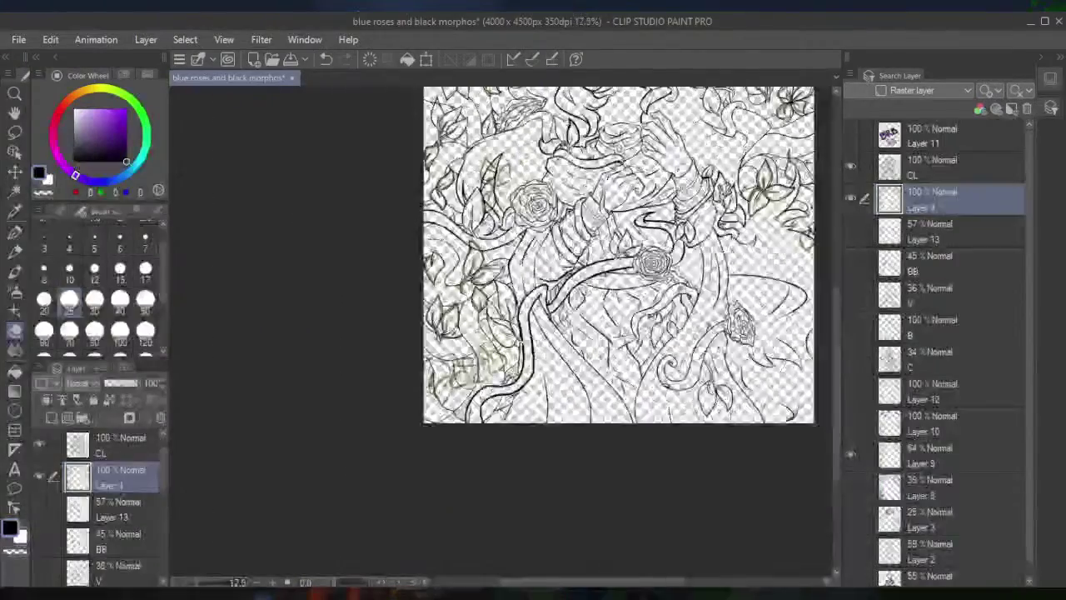
drag(619, 255, 469, 378)
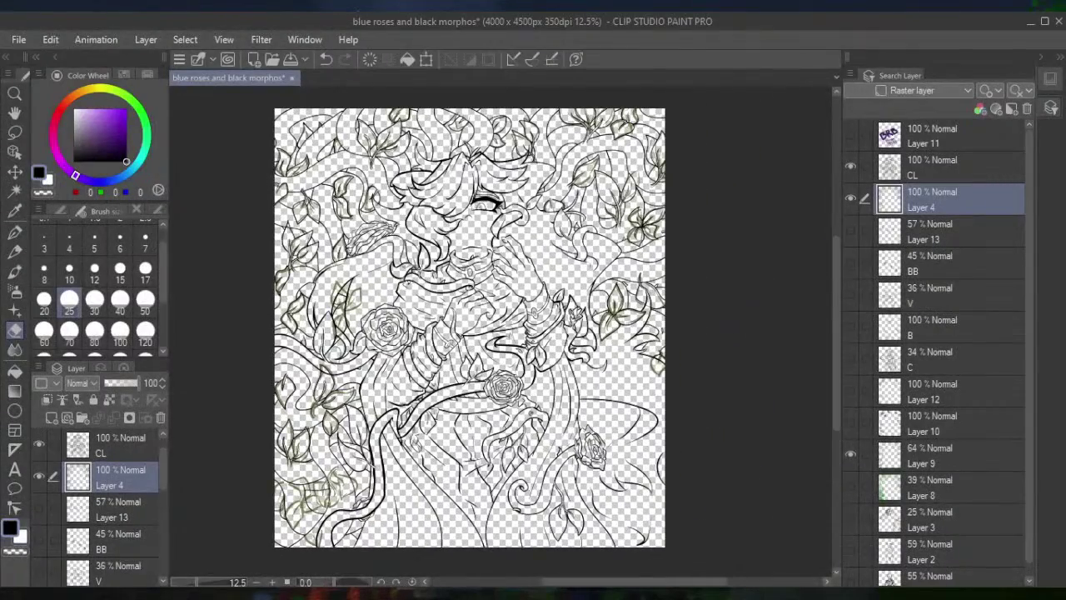
scroll(351, 312, up, 3)
drag(352, 312, 445, 302)
scroll(437, 288, up, 3)
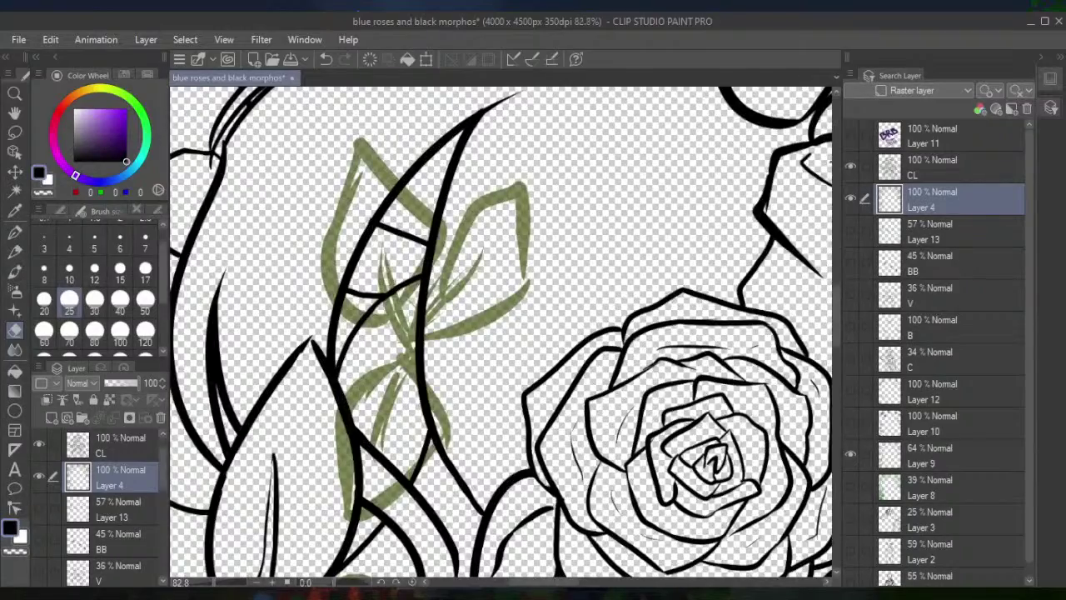
scroll(499, 383, down, 3)
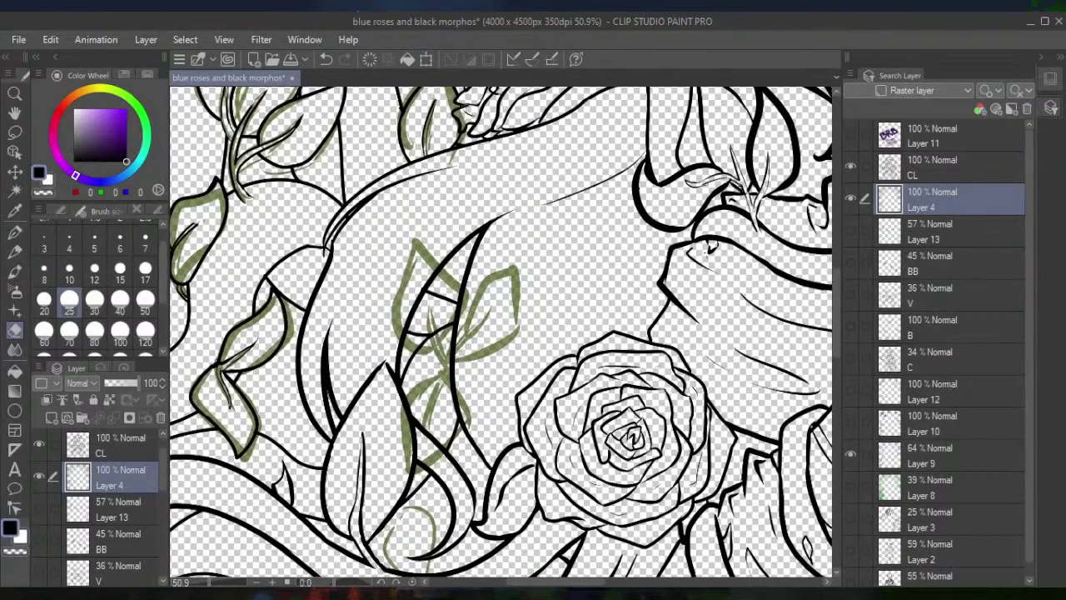
Ink the stem, midribs and outlines of the three-leaf cluster beside the large rose with pen size 10, redrawing the leaf nearest the rose
key(p)
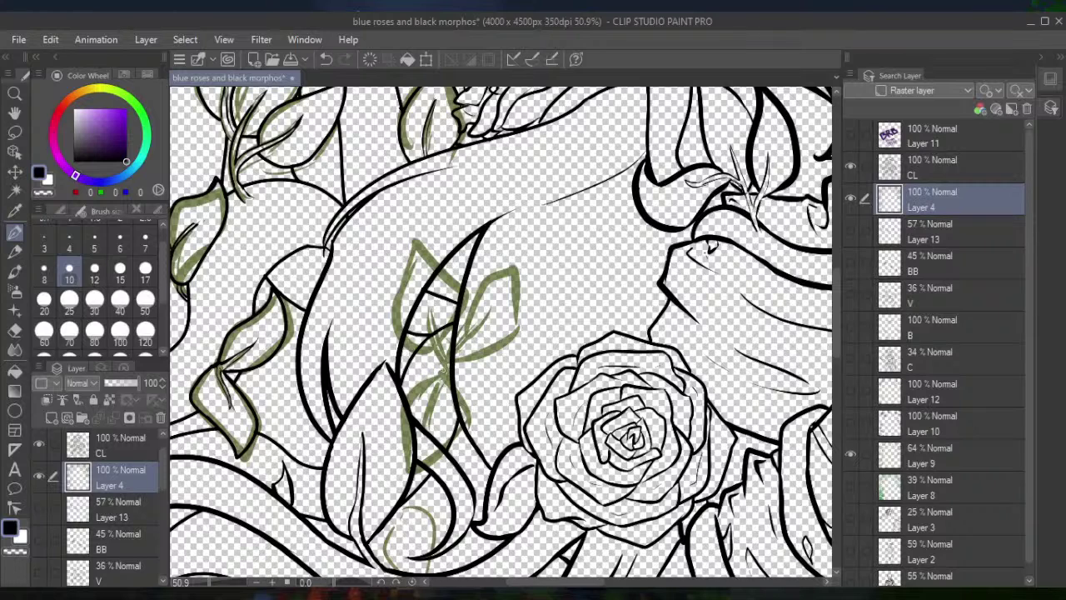
drag(440, 367, 425, 433)
mouse_move(443, 370)
mouse_down()
mouse_move(422, 302)
mouse_move(443, 354)
mouse_move(487, 310)
mouse_move(454, 354)
mouse_up()
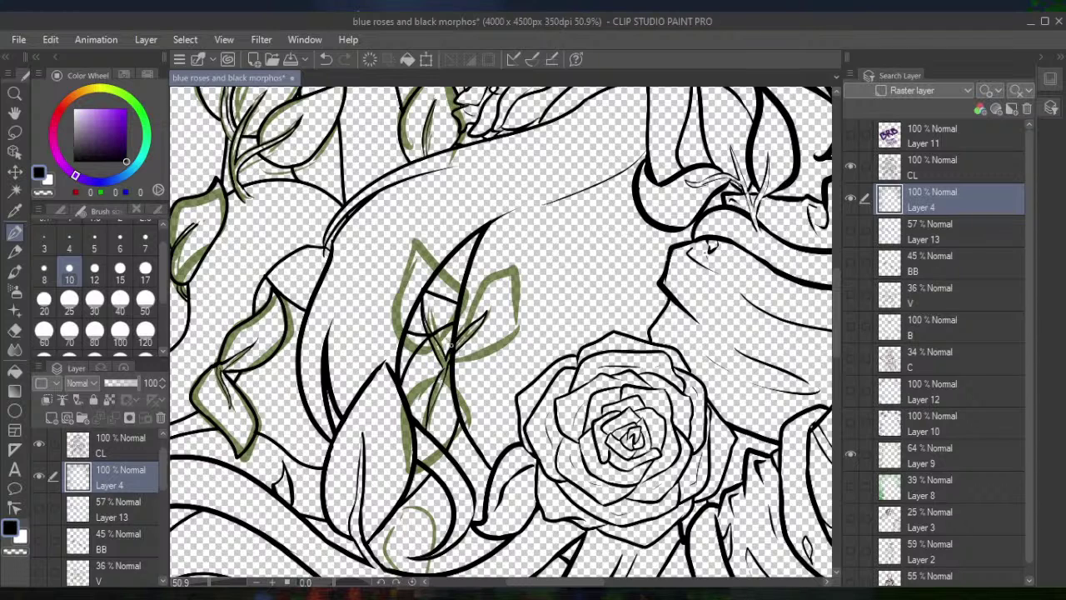
mouse_move(451, 346)
mouse_down()
mouse_move(470, 307)
mouse_move(523, 263)
mouse_move(507, 340)
mouse_move(451, 362)
mouse_up()
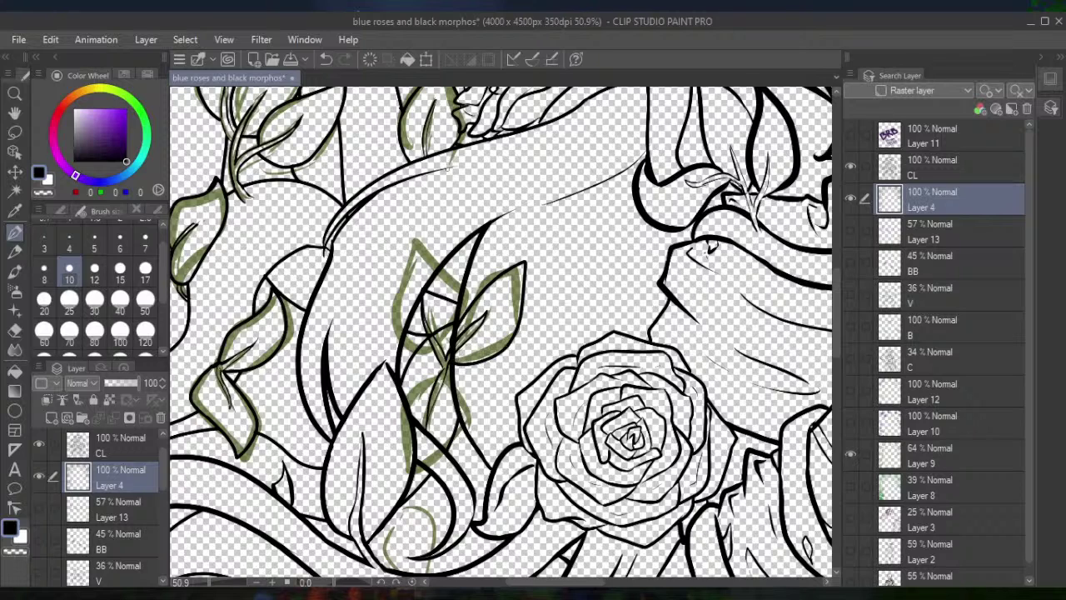
click(325, 59)
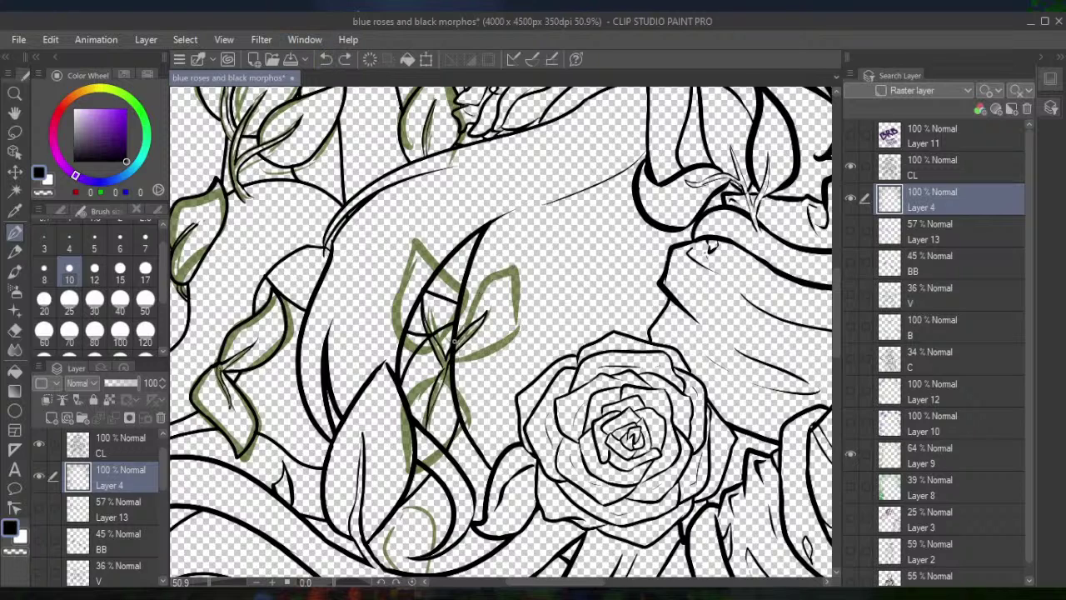
mouse_move(454, 339)
mouse_down()
mouse_move(483, 285)
mouse_move(522, 261)
mouse_move(515, 340)
mouse_move(454, 357)
mouse_move(392, 325)
mouse_move(416, 234)
mouse_move(461, 305)
mouse_move(450, 339)
mouse_move(403, 391)
mouse_move(412, 478)
mouse_move(454, 441)
mouse_move(462, 397)
mouse_up()
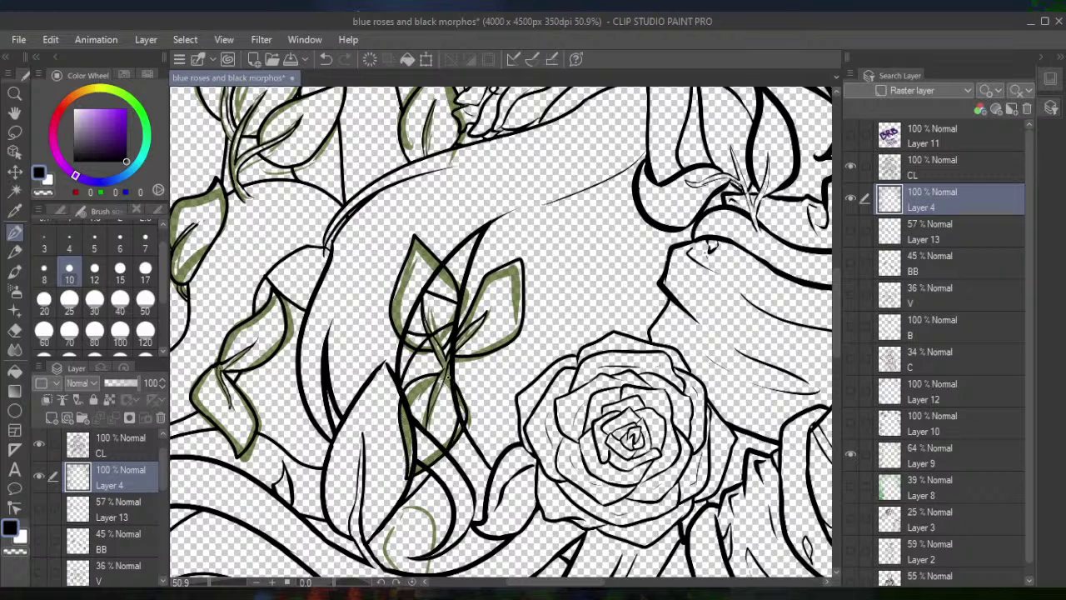
Erase the thin vine lines crossing the three-leaf cluster's upper leaf with eraser size 25 and touch up its midrib with the pen
click(15, 330)
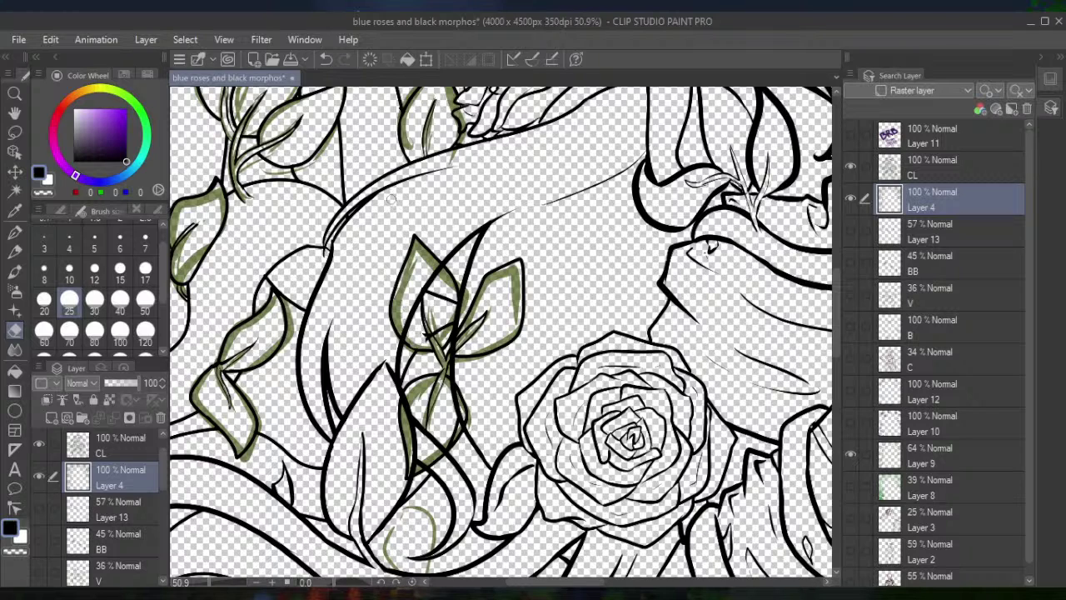
key(ctrl+z)
click(419, 334)
mouse_move(427, 294)
mouse_down()
mouse_move(441, 325)
mouse_move(452, 300)
mouse_up()
key(p)
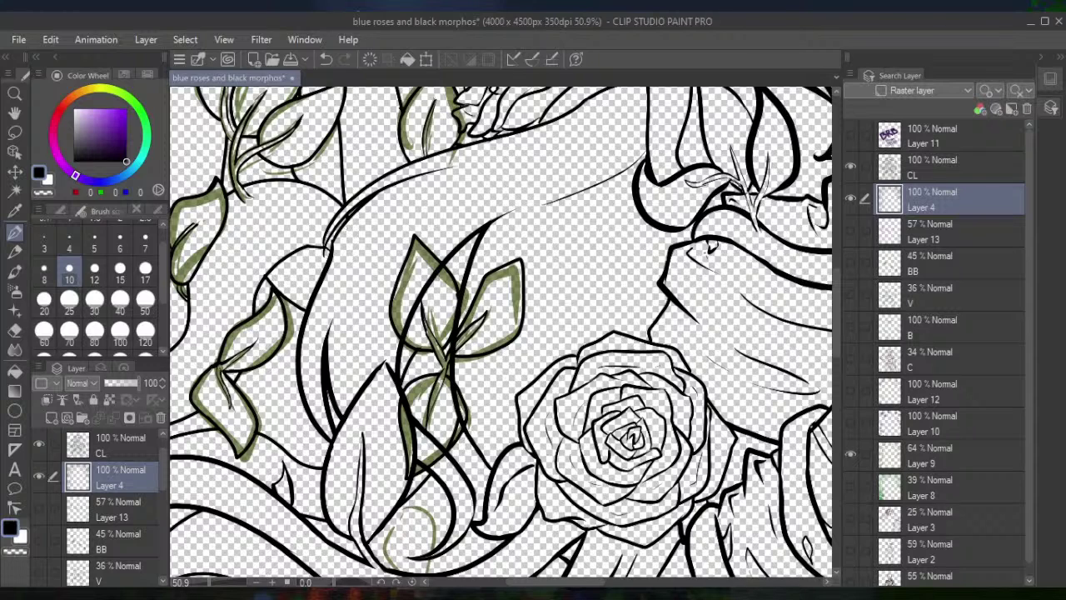
Erase the lower leaf's outline on Layer 4 where it overlaps the large foreground leaf, using eraser size 25
key(e)
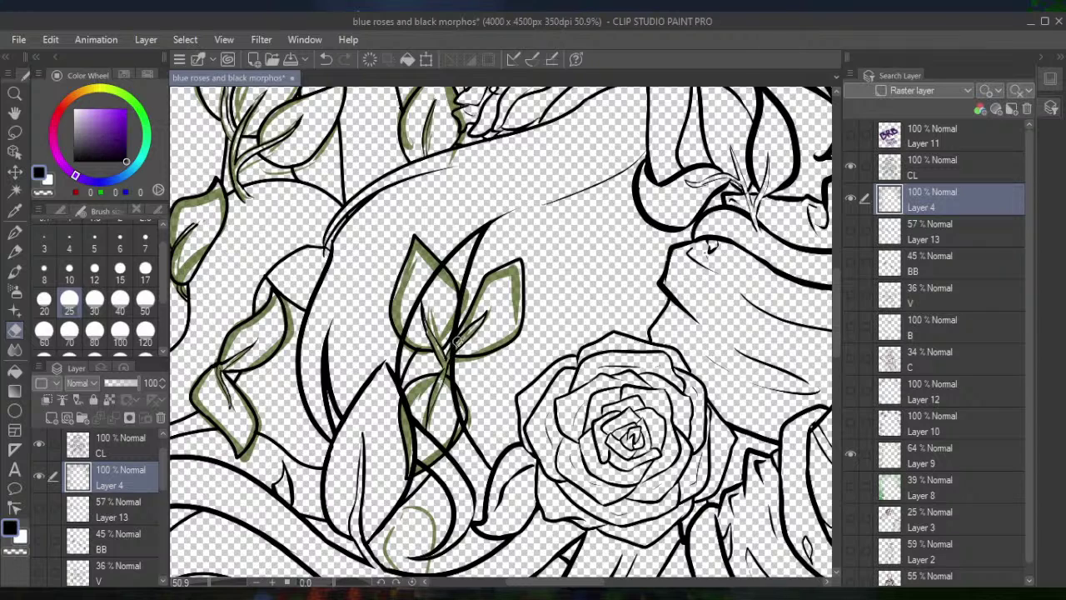
click(326, 60)
click(922, 163)
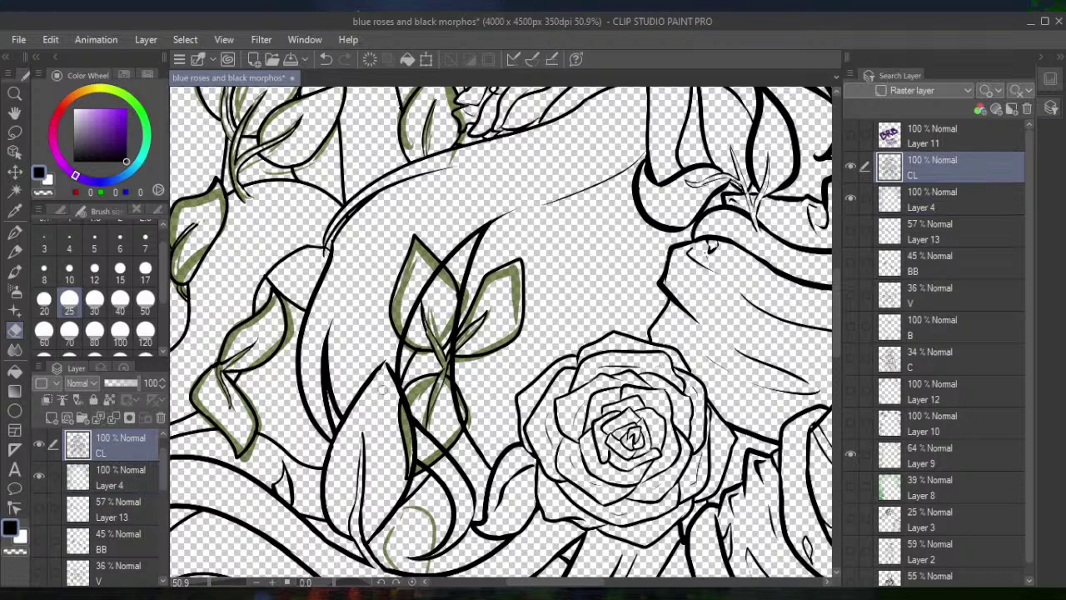
click(906, 198)
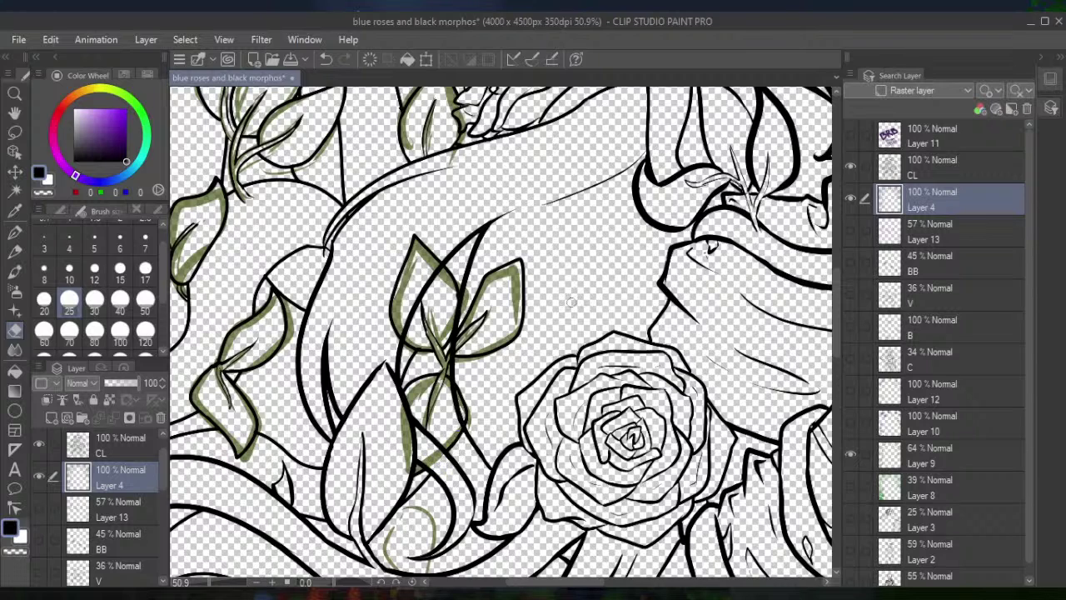
Erase the thick strand lines crossing the cluster's upper and lower leaves on the CL layer and touch up the upper midrib with pen size 10
click(914, 158)
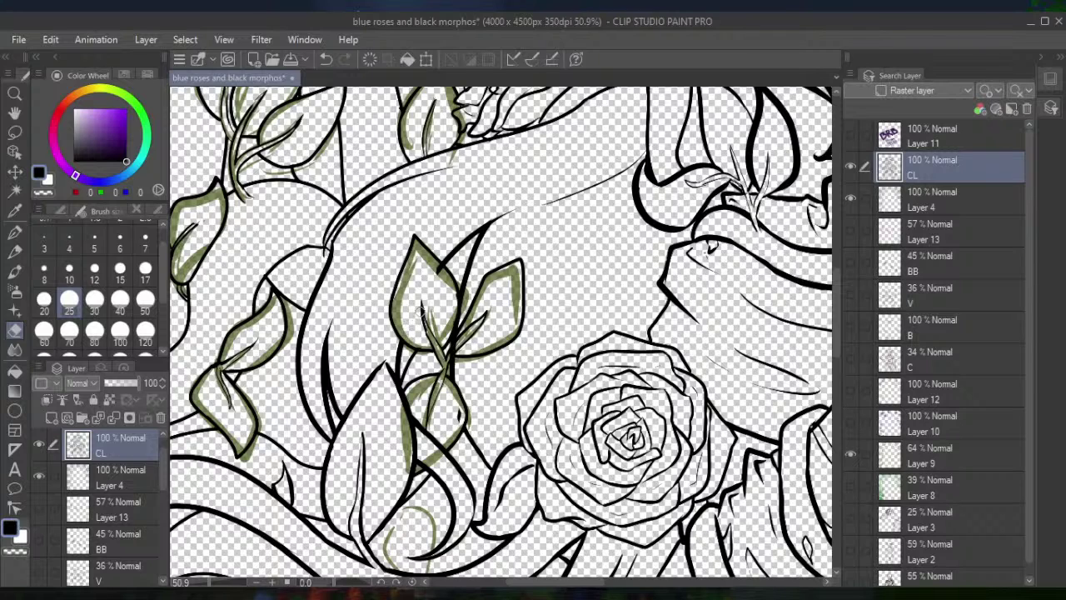
click(413, 298)
click(14, 235)
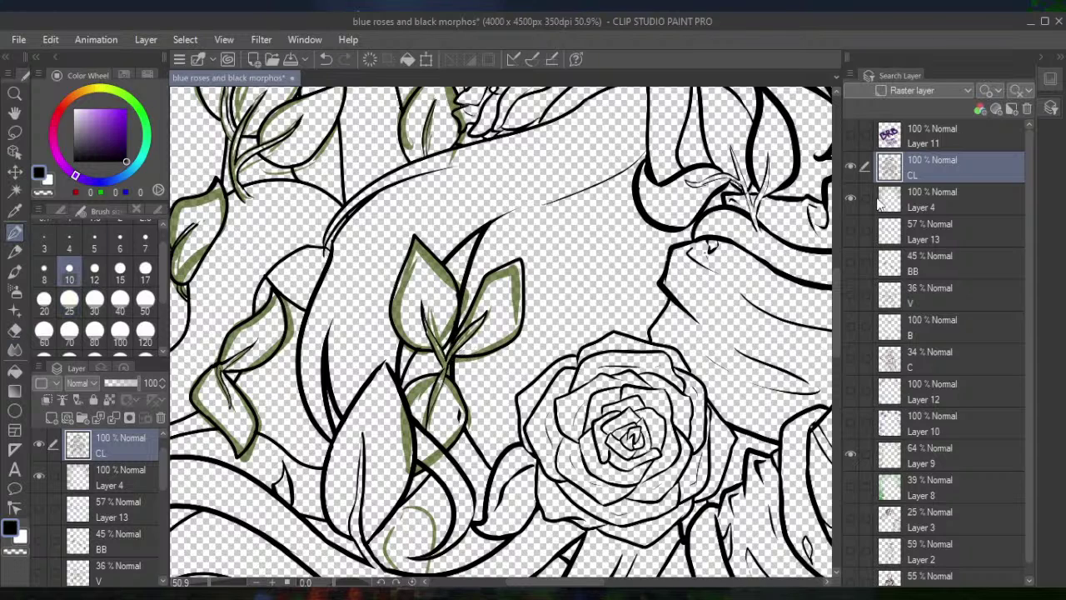
Clean up the stray ink left inside the cluster's lower leaf on Layer 4 with eraser size 25
click(925, 199)
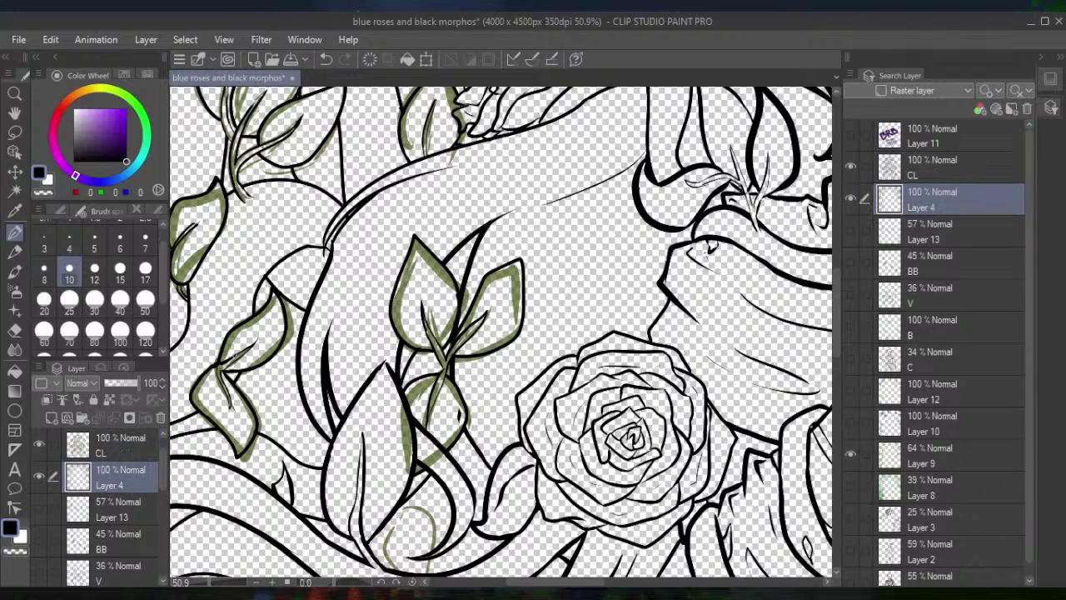
click(15, 329)
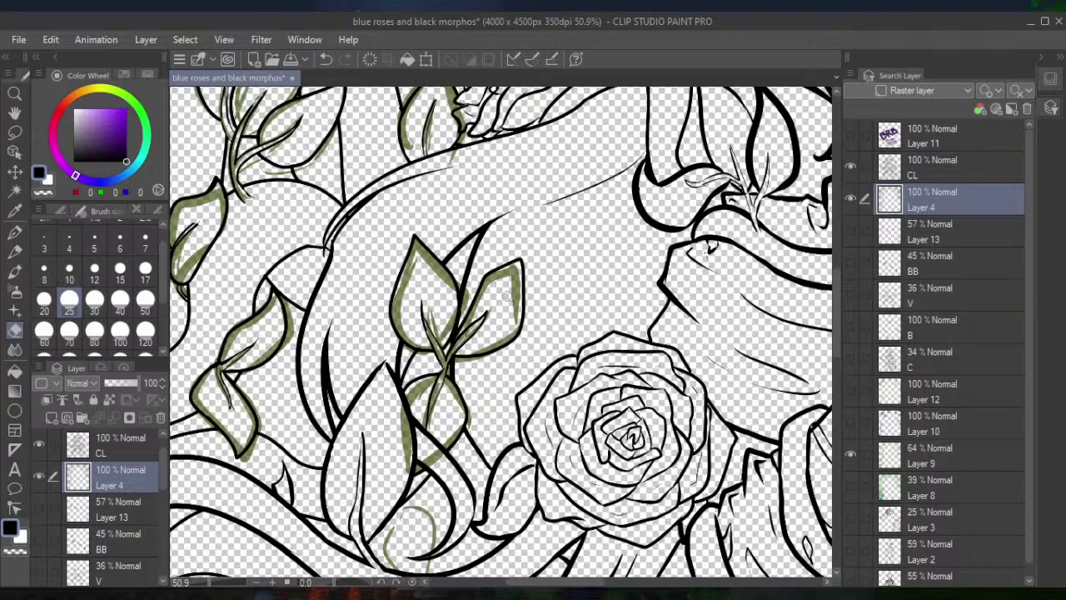
Look over the line art for leaf sketches that still need inking, down to the drawing's lower-left corner
scroll(498, 296, down, 5)
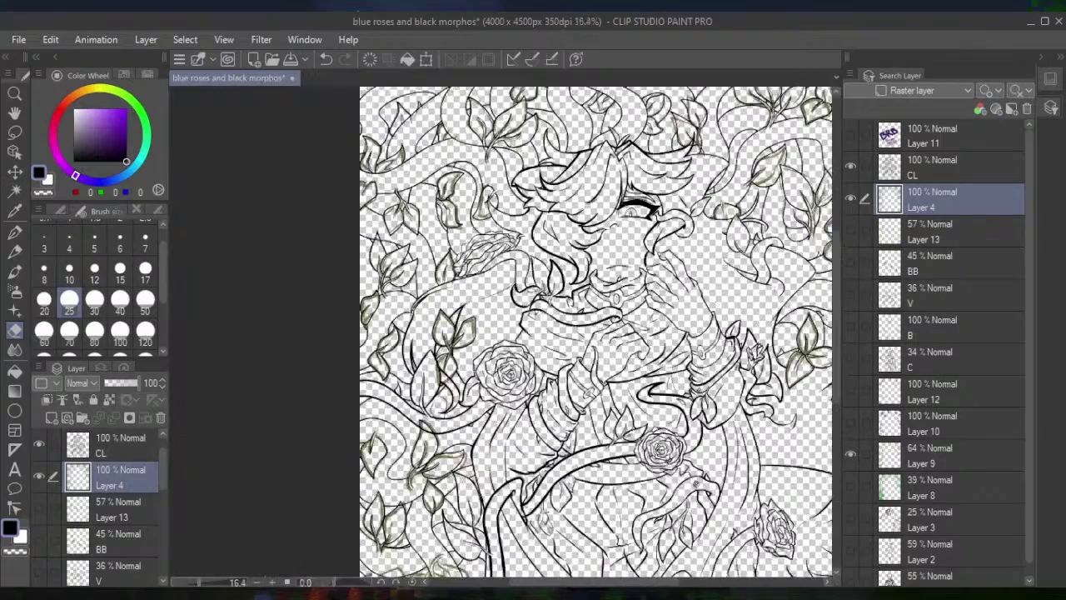
drag(550, 383, 496, 242)
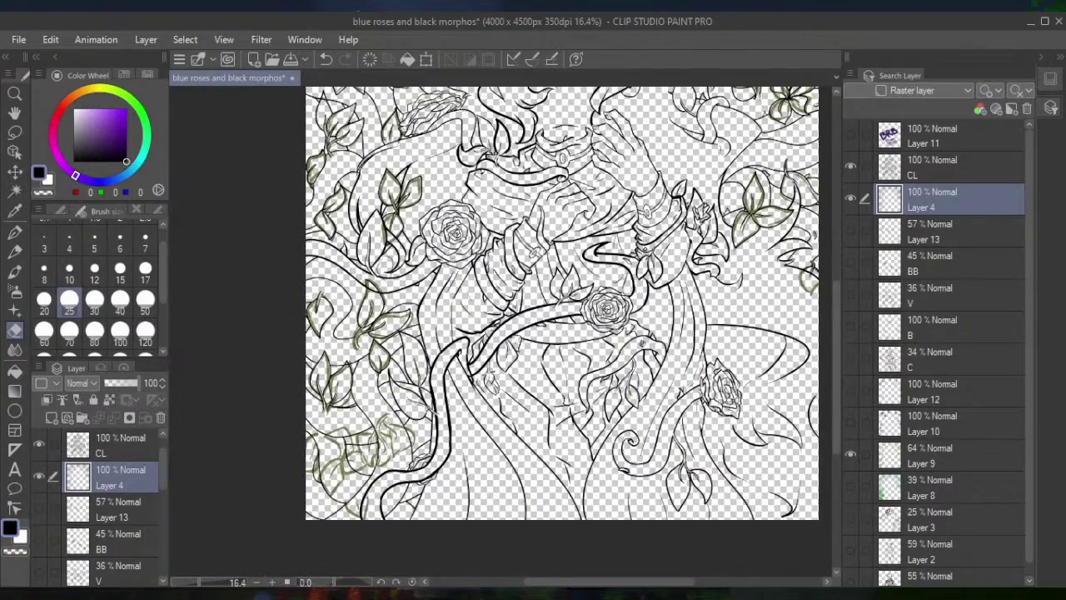
scroll(588, 286, up, 6)
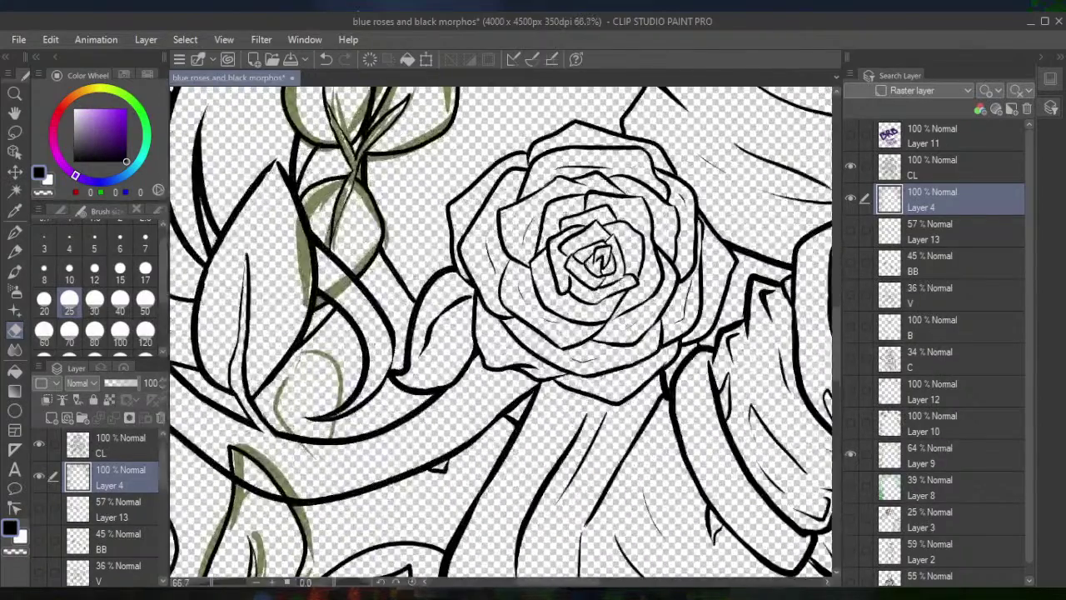
scroll(500, 333, down, 6)
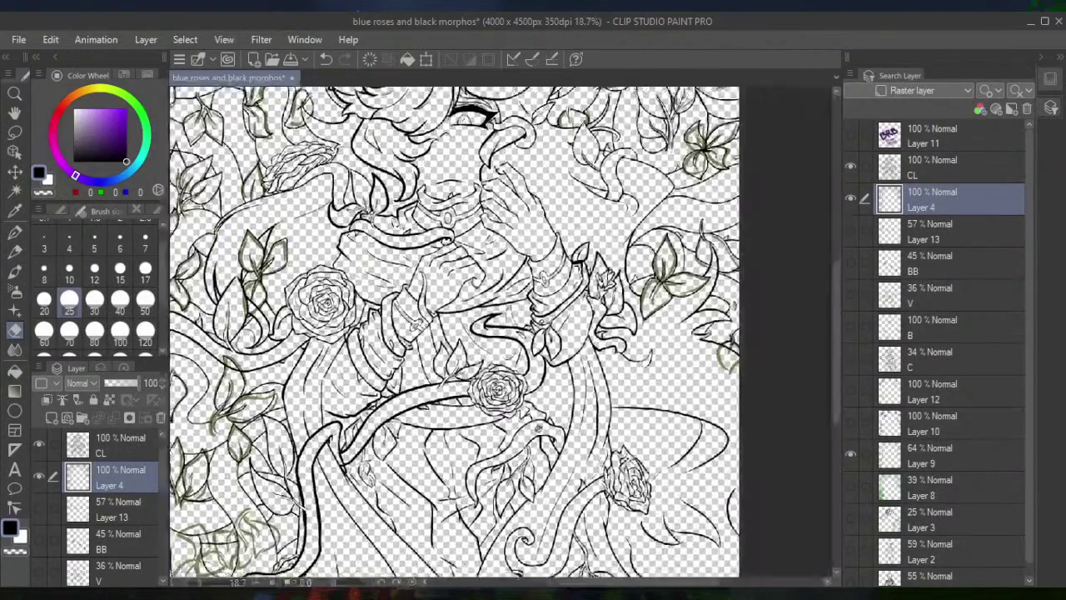
drag(545, 336, 493, 341)
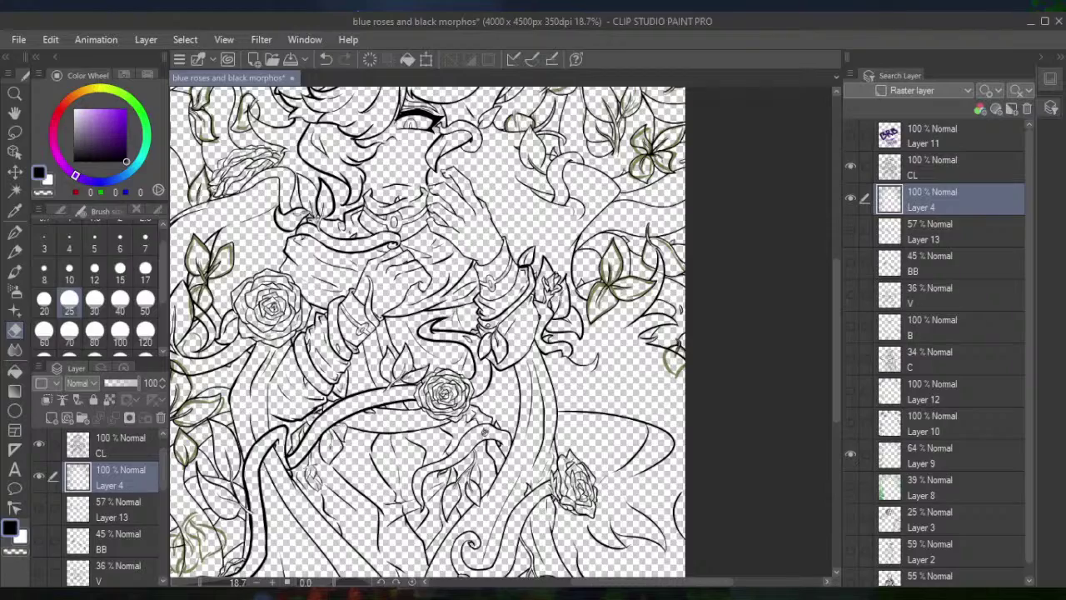
drag(485, 431, 696, 343)
drag(500, 359, 656, 253)
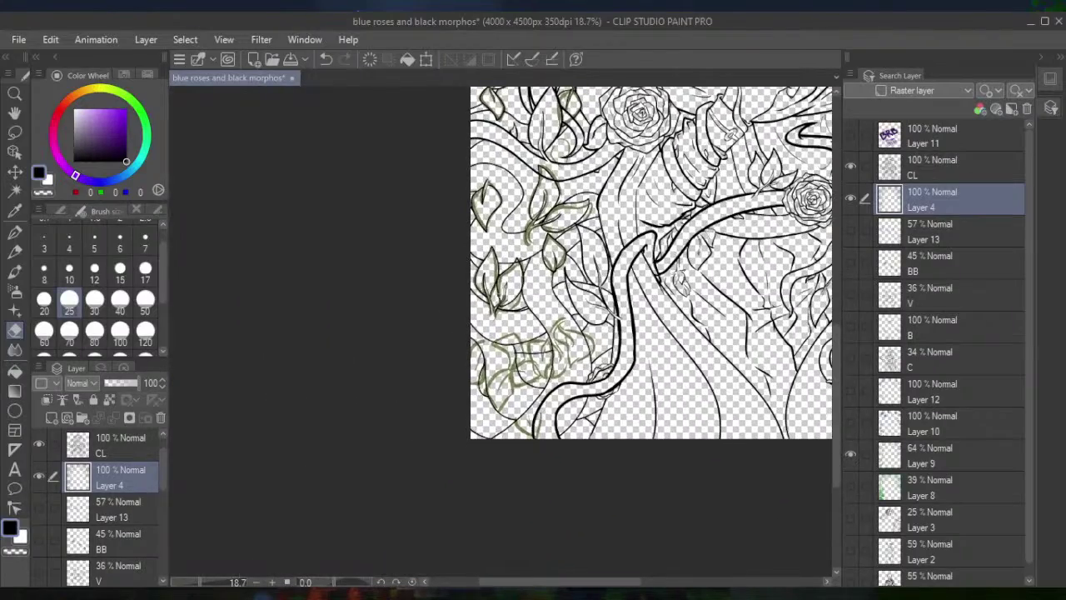
scroll(498, 295, up, 4)
scroll(498, 295, up, 2)
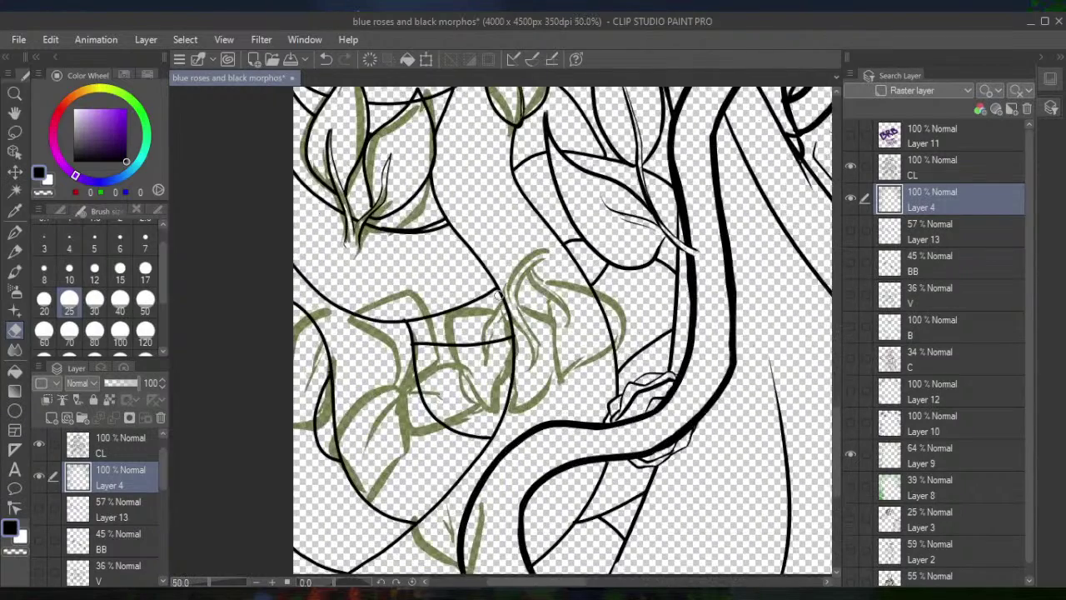
scroll(498, 296, left, 1)
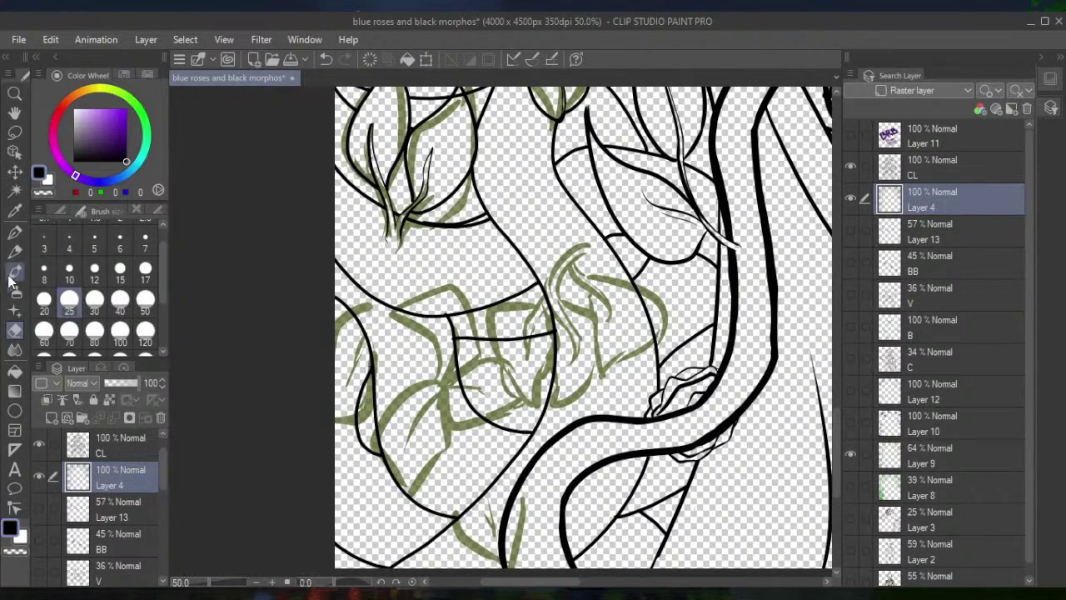
Ink the outlines of the three-leaf cluster near the lower-left corner and its lower and upper midribs on Layer 4 with pen size 10
click(14, 231)
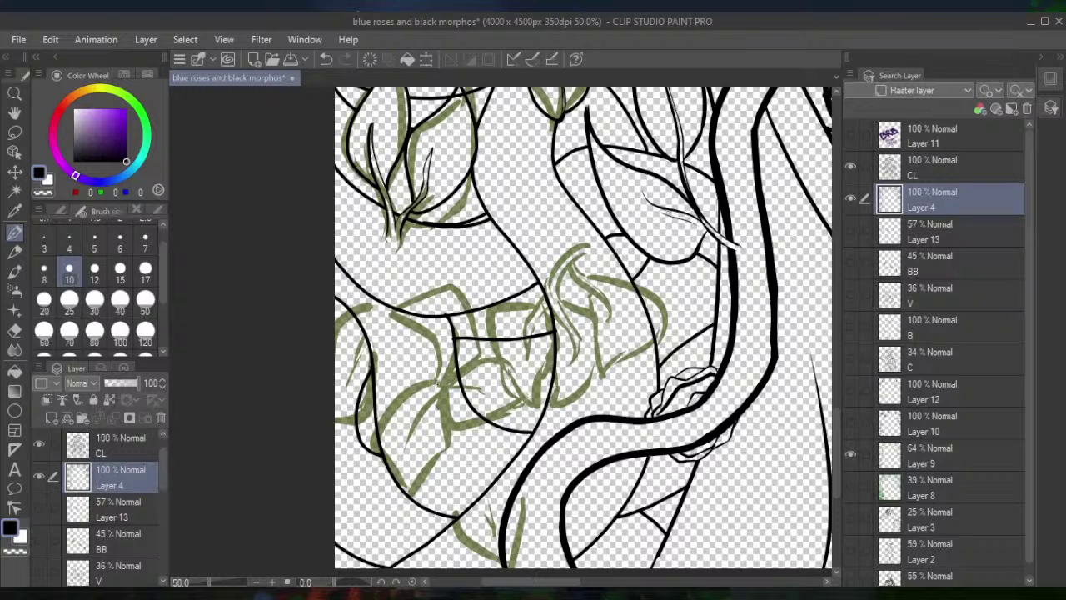
mouse_move(437, 382)
mouse_down()
mouse_move(410, 381)
mouse_move(372, 427)
mouse_move(380, 469)
mouse_move(402, 496)
mouse_move(444, 457)
mouse_move(449, 428)
mouse_move(422, 333)
mouse_move(395, 317)
mouse_move(397, 305)
mouse_move(441, 291)
mouse_move(477, 324)
mouse_move(475, 367)
mouse_move(455, 383)
mouse_move(479, 360)
mouse_move(509, 370)
mouse_move(521, 408)
mouse_move(453, 430)
mouse_up()
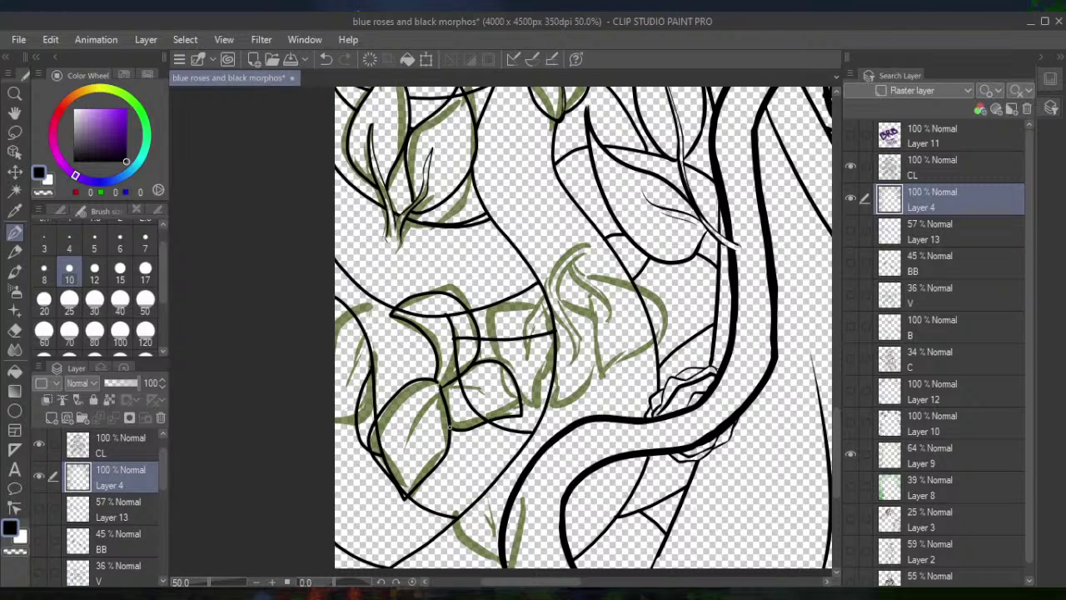
drag(436, 383, 414, 447)
drag(438, 383, 421, 418)
drag(439, 383, 450, 317)
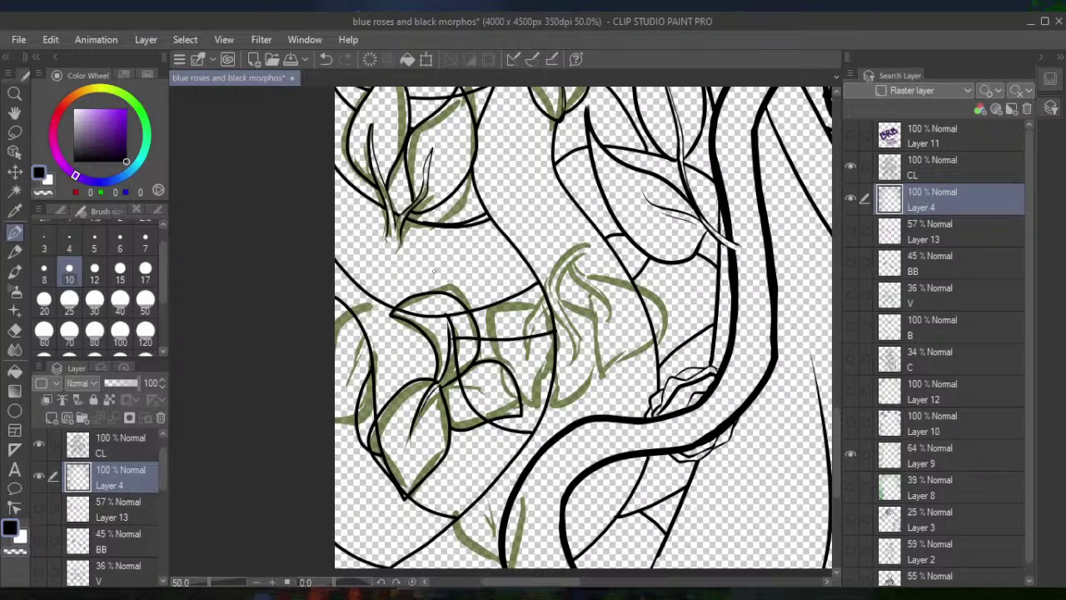
Undo the last stroke and erase the vine lines crossing the corner cluster's upper and right leaves with eraser size 25
click(320, 59)
key(e)
mouse_move(452, 322)
mouse_down()
mouse_move(401, 310)
mouse_move(411, 312)
mouse_up()
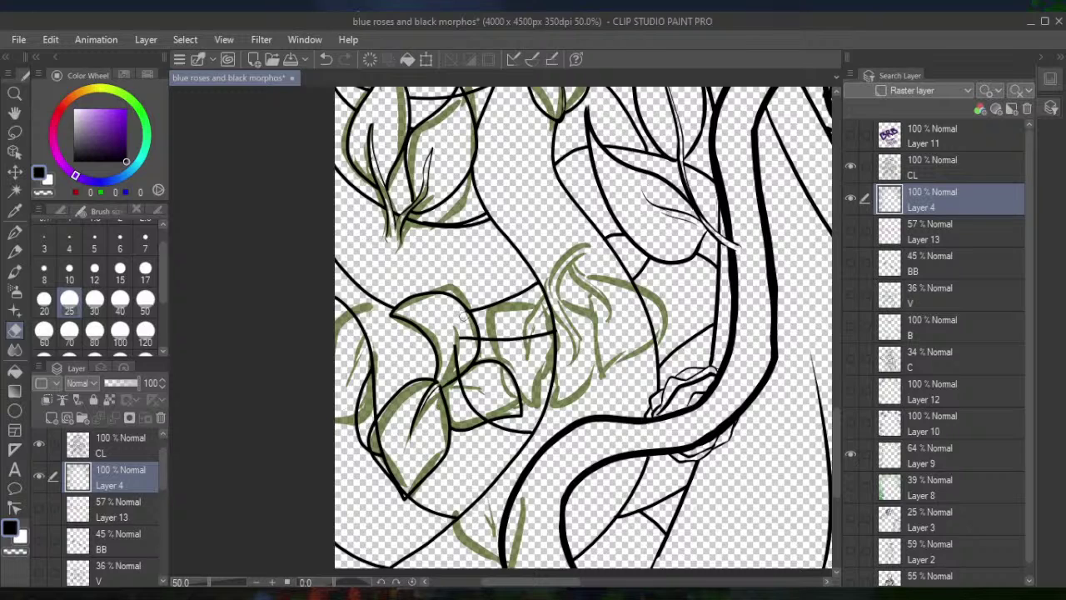
mouse_move(458, 334)
mouse_down()
mouse_move(457, 372)
mouse_move(472, 337)
mouse_up()
drag(468, 398, 482, 417)
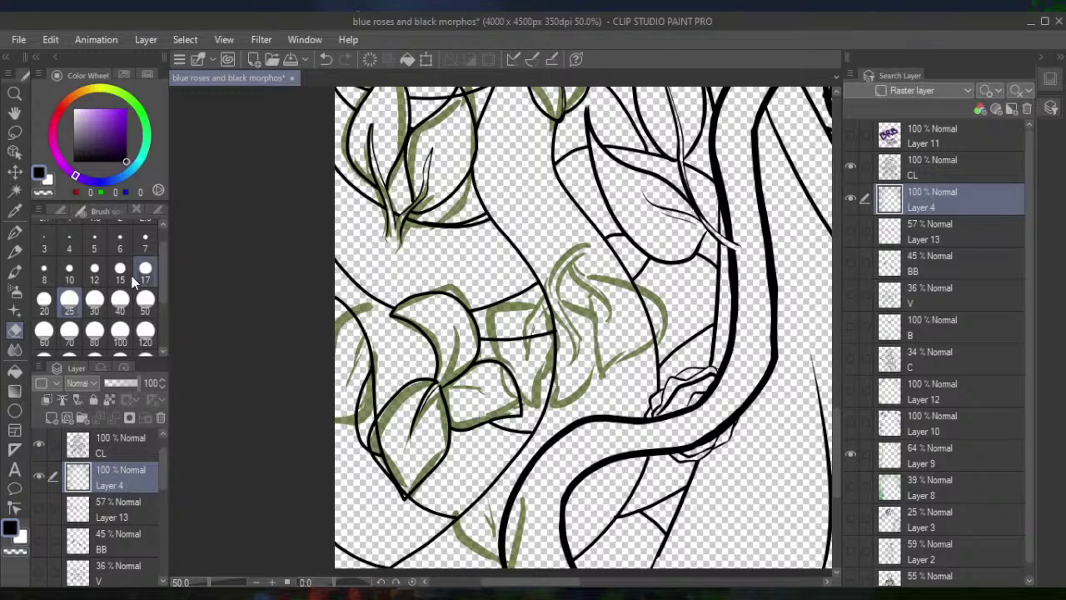
Ink the midribs of the corner cluster's upper and right leaves with pen size 10, undoing the stray stroke
key(p)
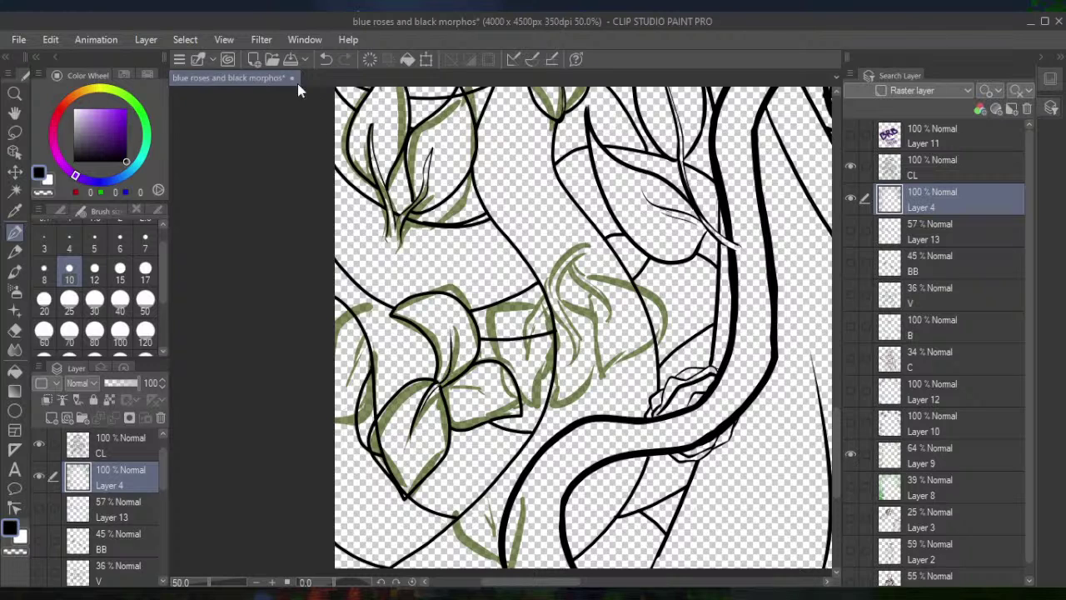
drag(461, 368, 462, 322)
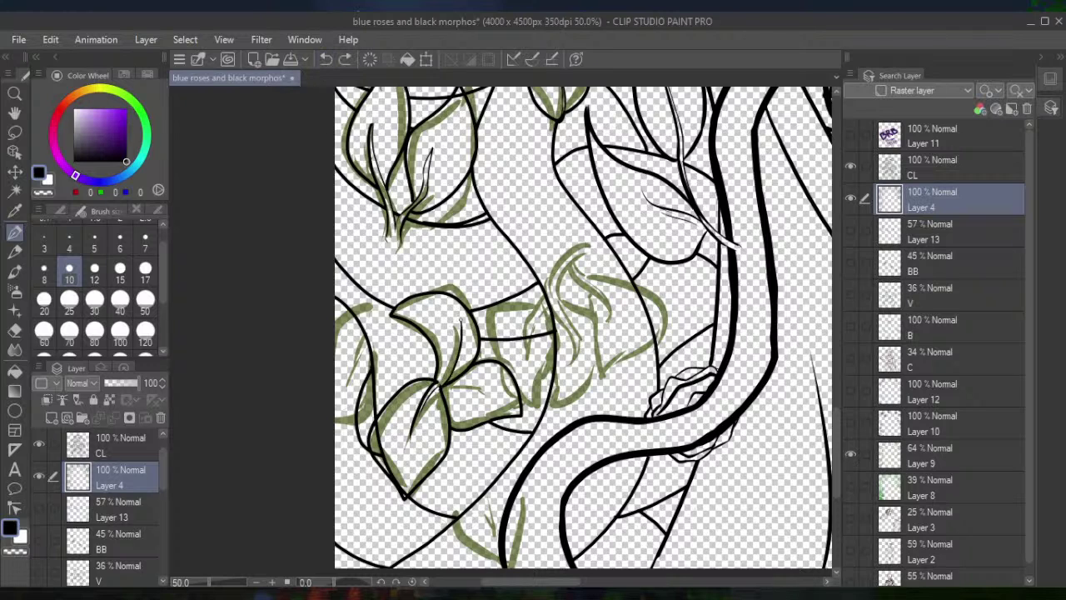
click(326, 59)
mouse_move(438, 385)
mouse_down()
mouse_move(462, 334)
mouse_move(452, 378)
mouse_move(485, 392)
mouse_move(455, 392)
mouse_up()
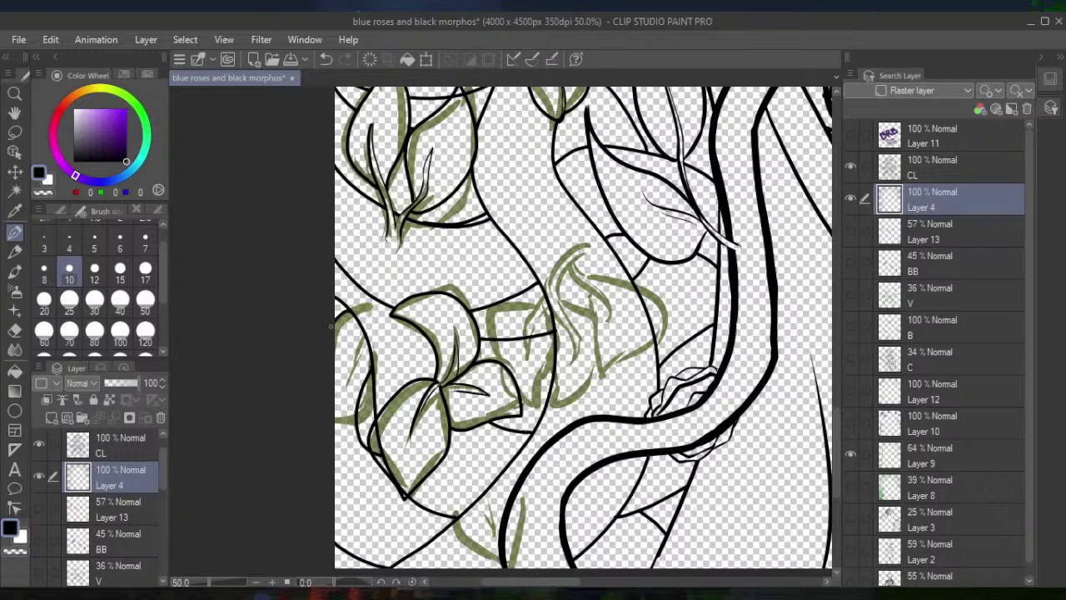
Ink the leaf cut off by the canvas's left edge with its midrib, clear the overlapping lines and touch up the neighbouring lower leaf's outline
mouse_move(373, 399)
mouse_down()
mouse_move(352, 419)
mouse_move(317, 418)
mouse_up()
click(15, 330)
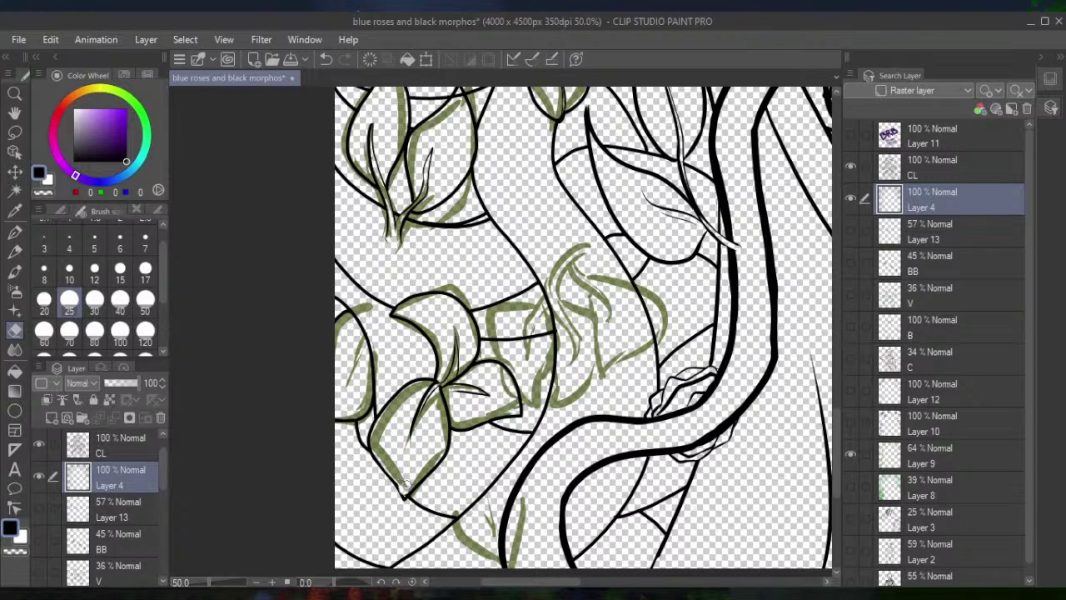
click(14, 233)
drag(371, 452, 406, 499)
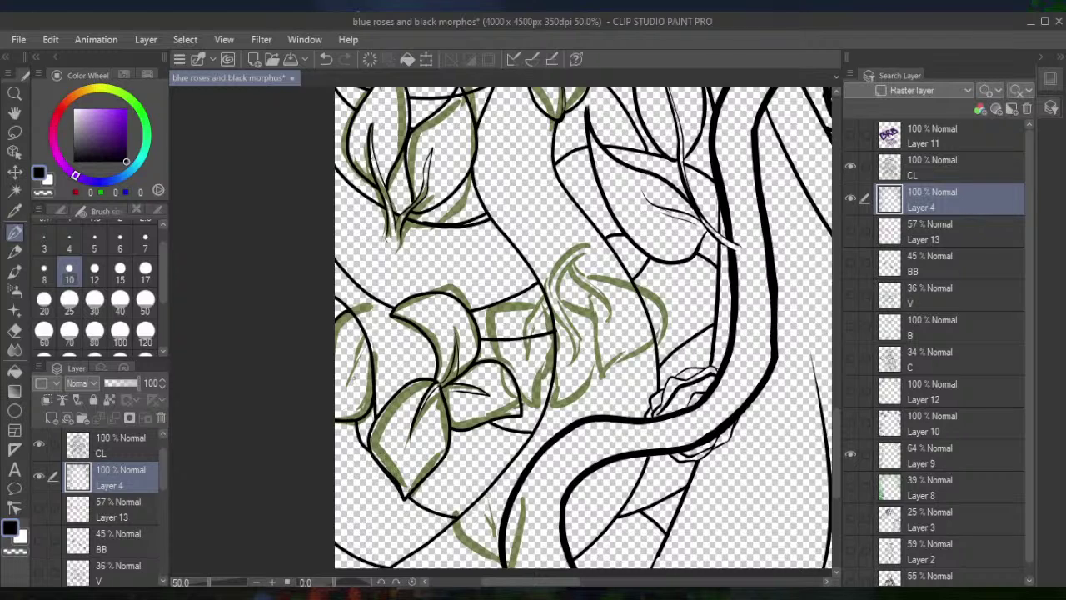
drag(366, 333, 347, 379)
Ink the partly hidden leaf and its midrib at the canvas's lower edge, beside the thick strand
drag(550, 375, 422, 295)
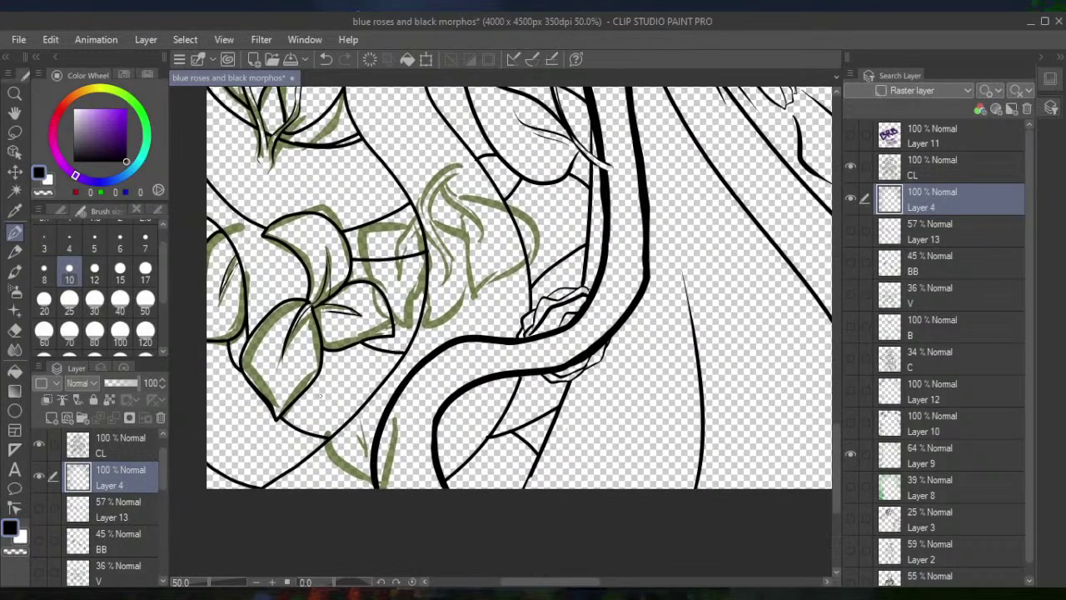
mouse_move(375, 436)
mouse_down()
mouse_move(346, 447)
mouse_move(314, 495)
mouse_up()
drag(374, 466, 358, 483)
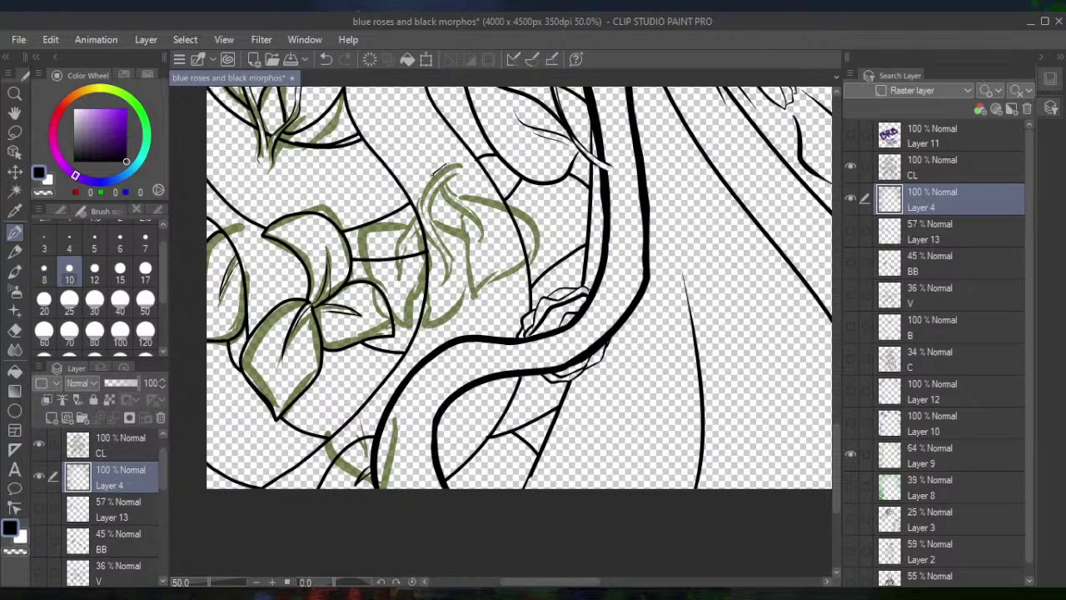
Ink the drooping cluster's curved stem, its branching midribs and the right leaf's outline with pen size 10
drag(423, 218, 441, 283)
mouse_move(458, 171)
mouse_down()
mouse_move(445, 185)
mouse_move(480, 243)
mouse_up()
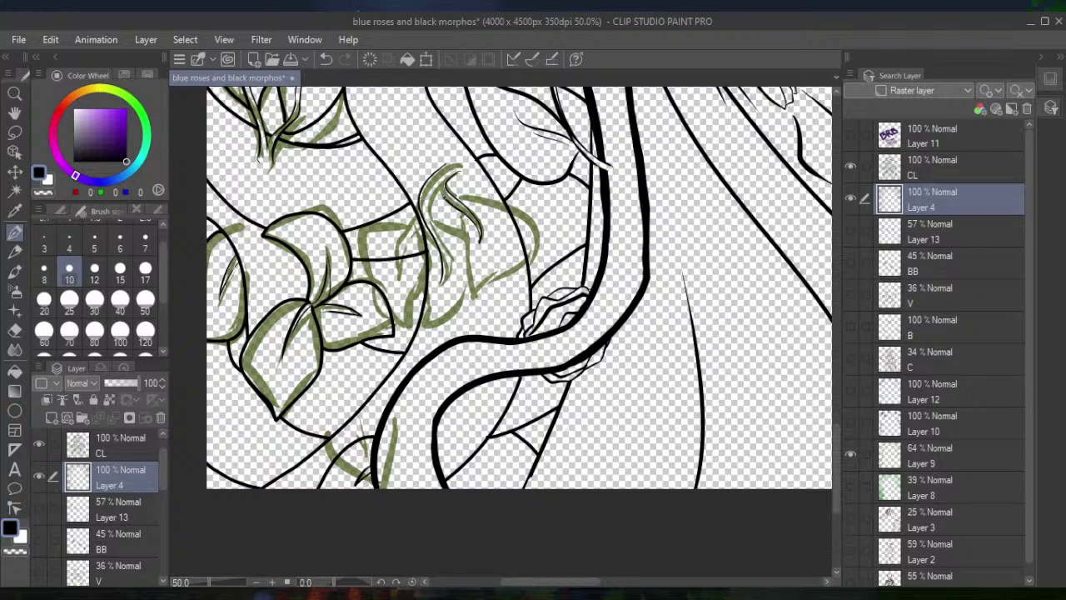
drag(438, 185, 432, 203)
mouse_move(456, 197)
mouse_down()
mouse_move(526, 215)
mouse_move(534, 249)
mouse_move(527, 265)
mouse_move(479, 283)
mouse_move(472, 304)
mouse_move(454, 223)
mouse_up()
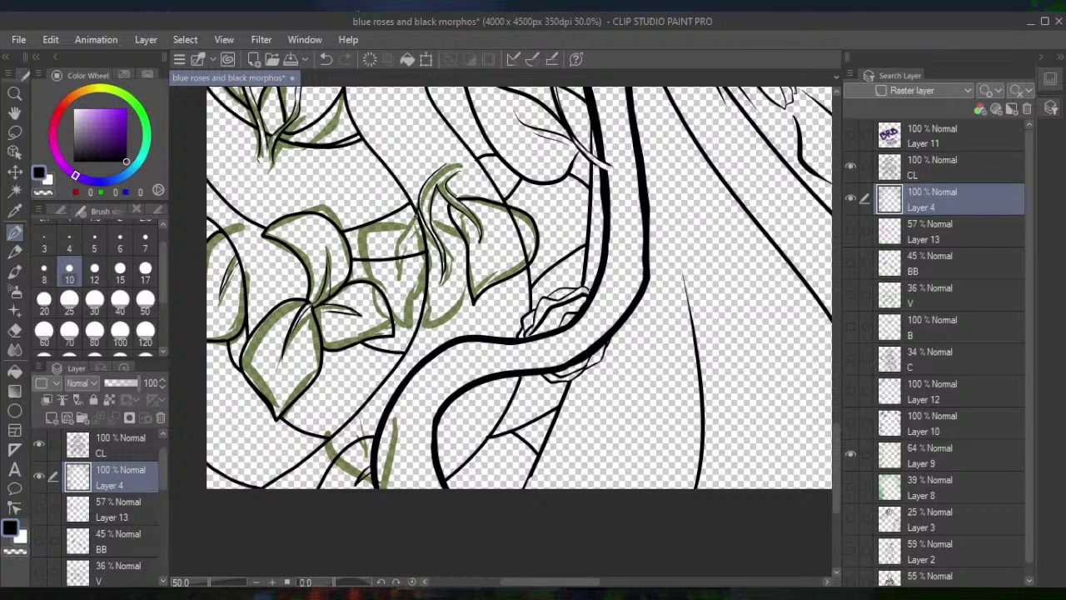
mouse_move(412, 215)
mouse_down()
mouse_move(398, 254)
mouse_move(422, 210)
mouse_move(440, 273)
mouse_up()
Clean up the drooping cluster's stem and midribs, and ink the outlines of its middle and left leaves with pen size 10
click(14, 329)
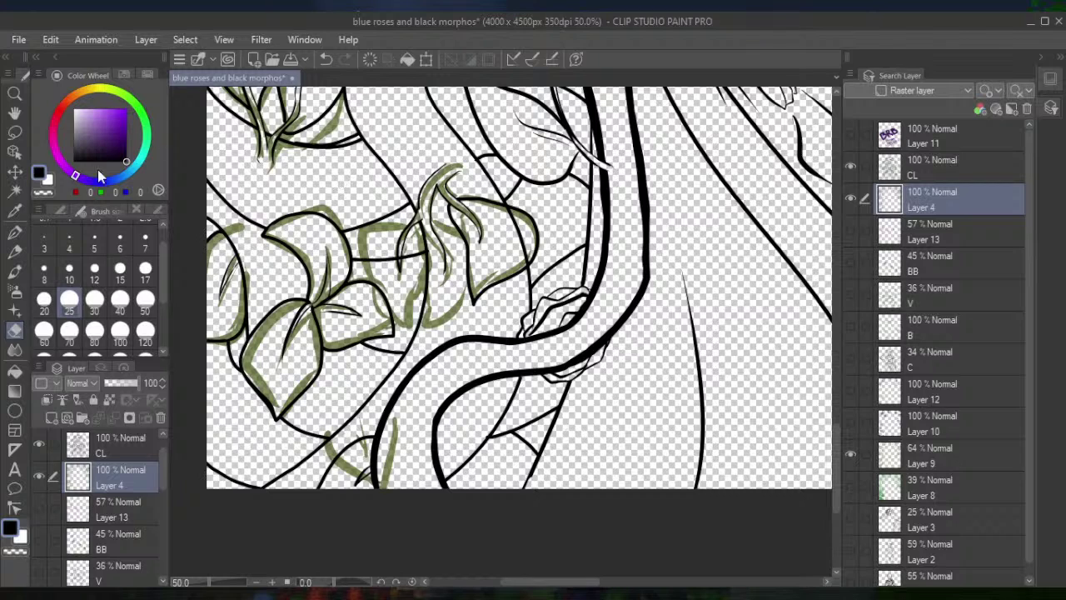
click(15, 232)
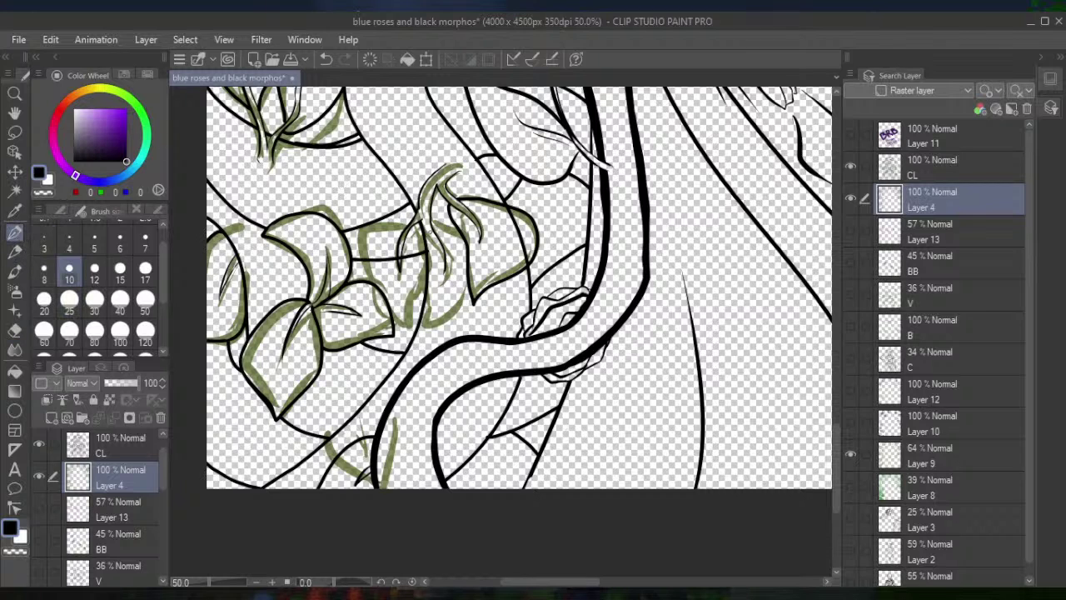
drag(421, 228, 427, 240)
click(15, 329)
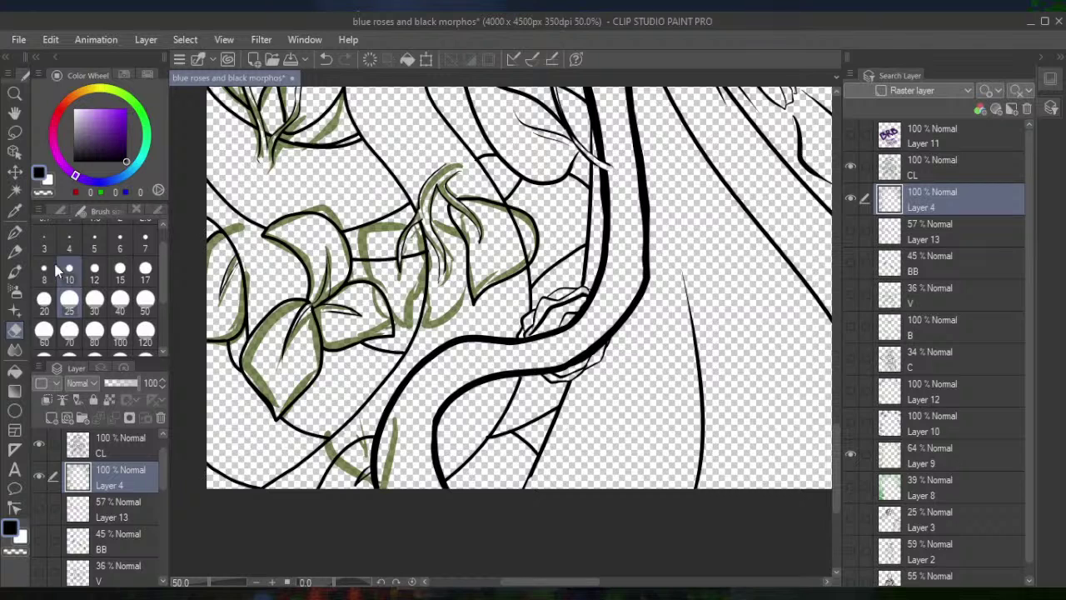
click(14, 232)
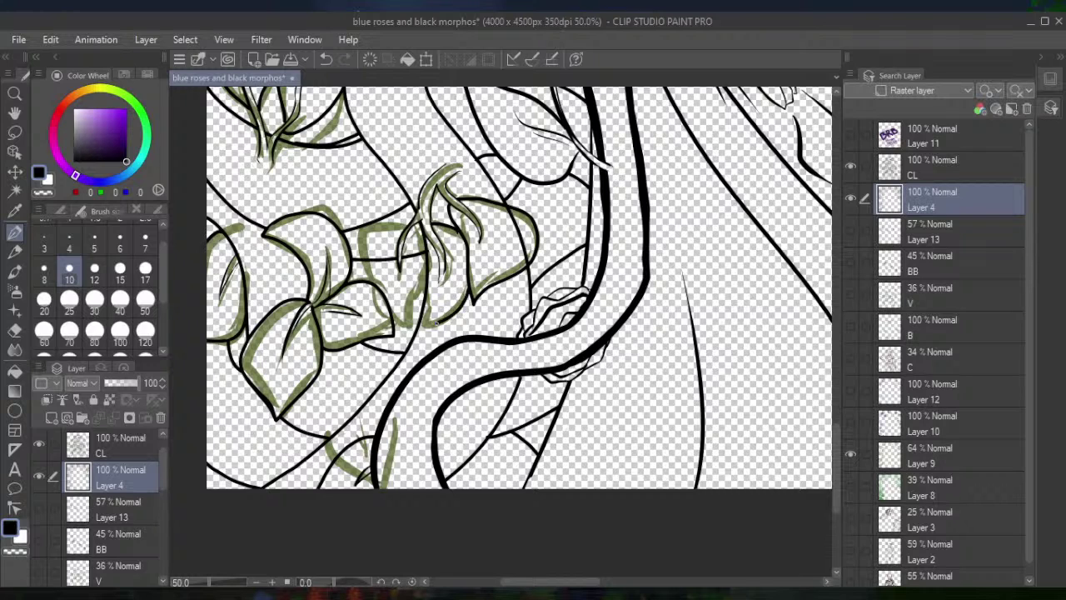
drag(430, 311, 422, 231)
mouse_move(366, 228)
mouse_down()
mouse_move(367, 280)
mouse_move(409, 319)
mouse_move(424, 271)
mouse_up()
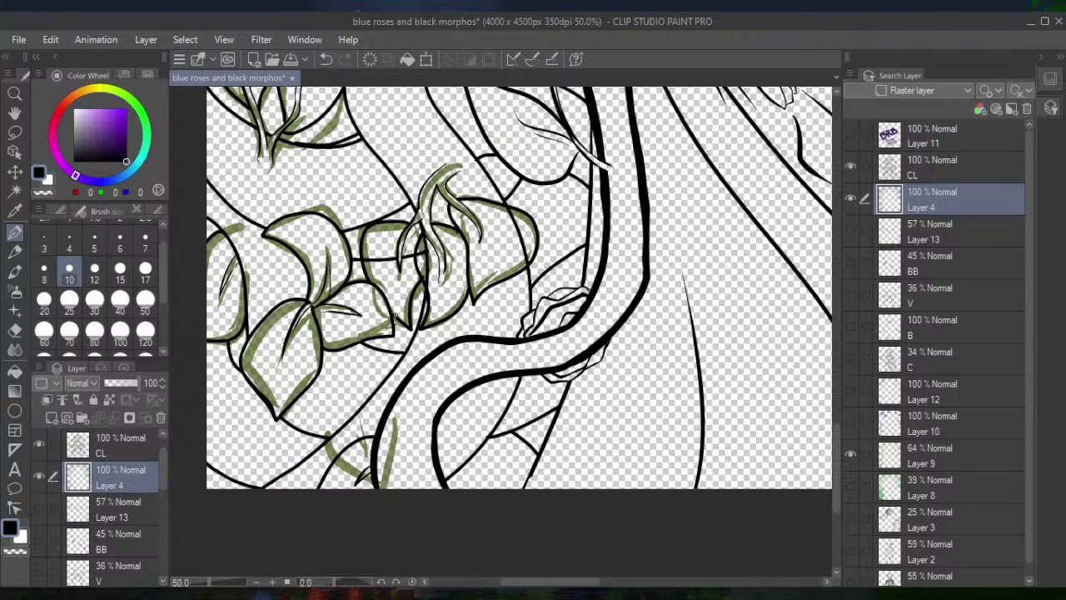
Erase the vine lines crossing the drooping cluster's leaves with eraser size 25 and tidy the ink where its midribs meet the stem
click(16, 326)
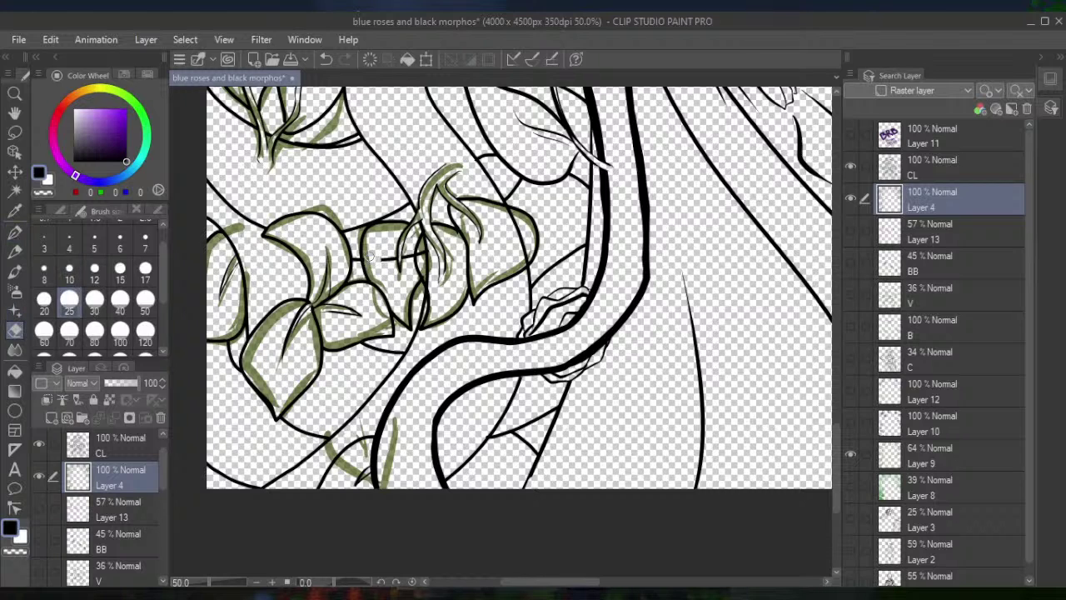
drag(368, 256, 405, 264)
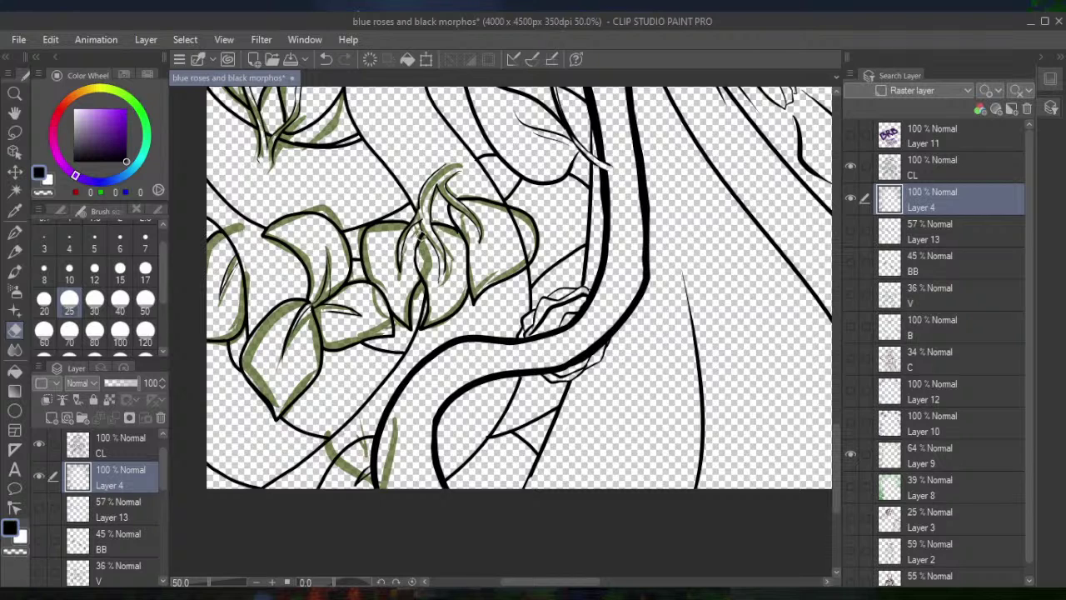
click(14, 232)
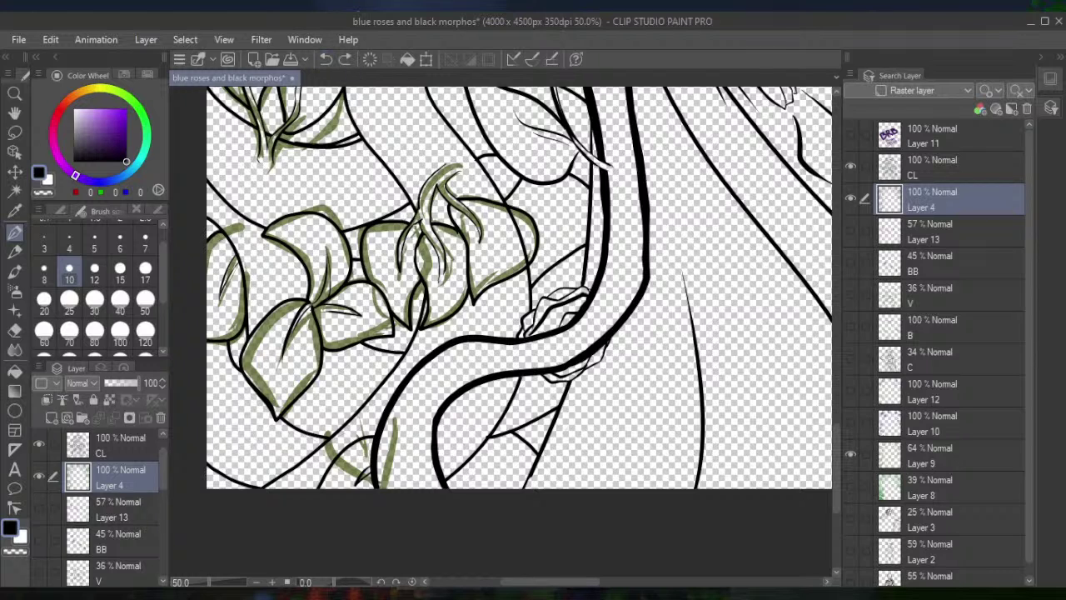
drag(419, 231, 439, 237)
click(15, 329)
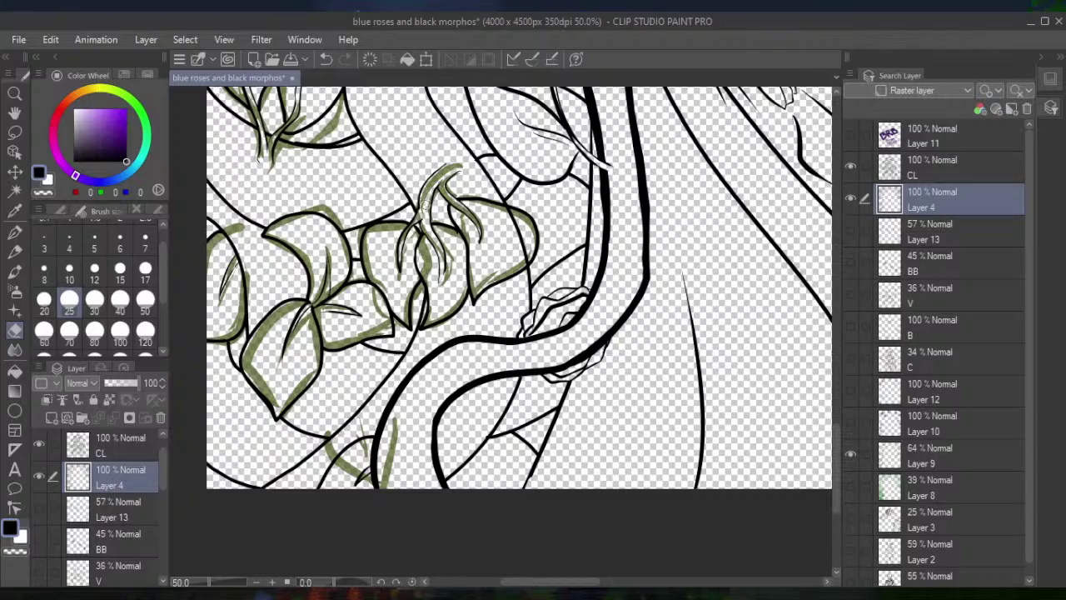
Hide the Layer 9 leaf sketch and check the inked background leaves across the lower-left part of the drawing
scroll(517, 368, down, 3)
mouse_move(654, 192)
space+mouse_down()
mouse_move(583, 332)
mouse_move(377, 395)
mouse_move(443, 416)
space+mouse_up()
scroll(575, 340, down, 3)
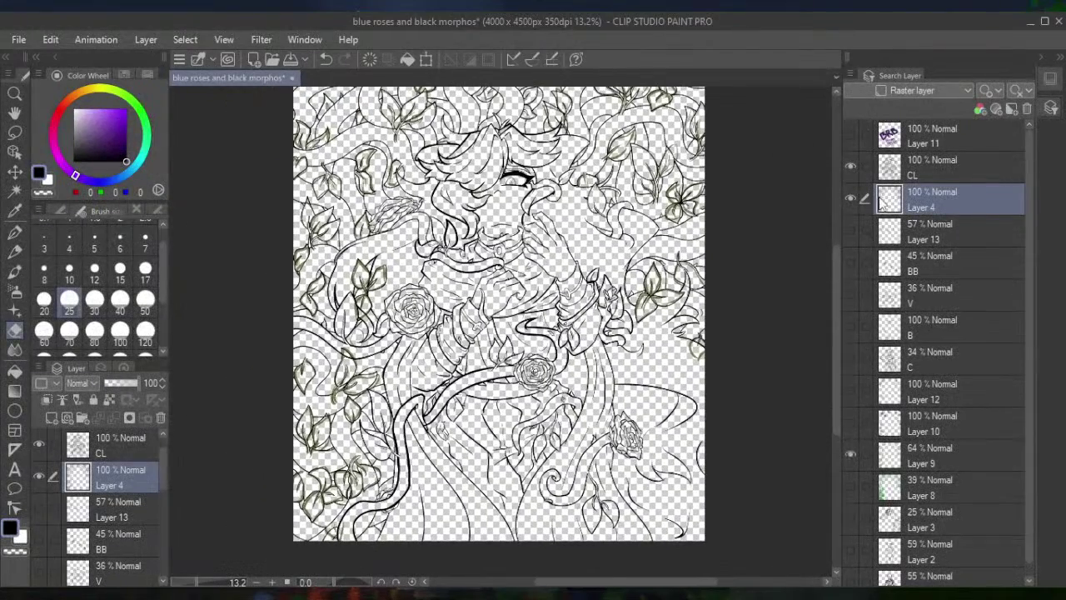
click(852, 455)
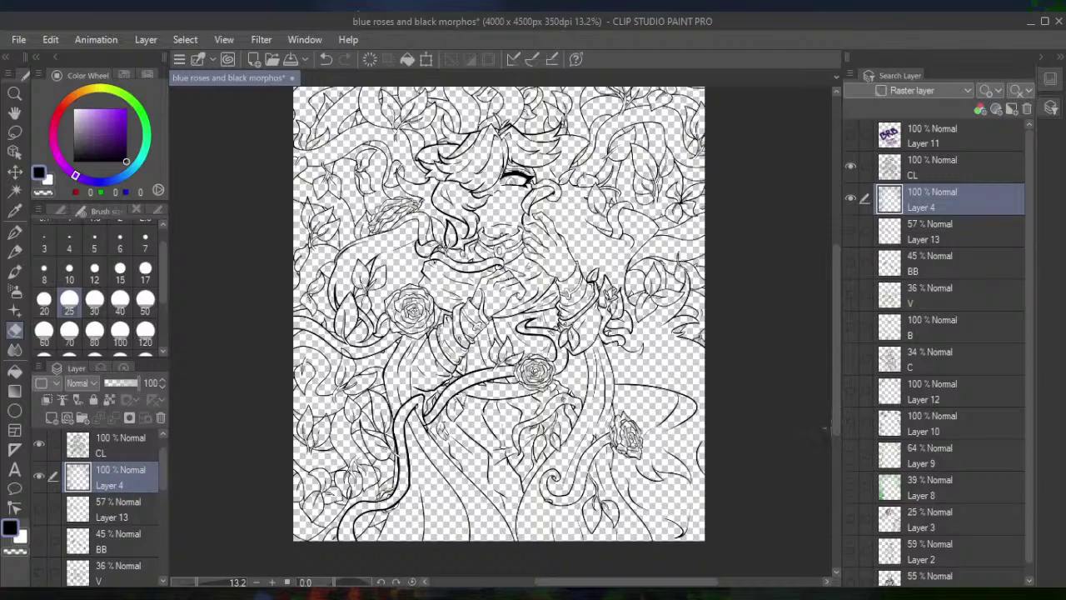
scroll(334, 344, up, 6)
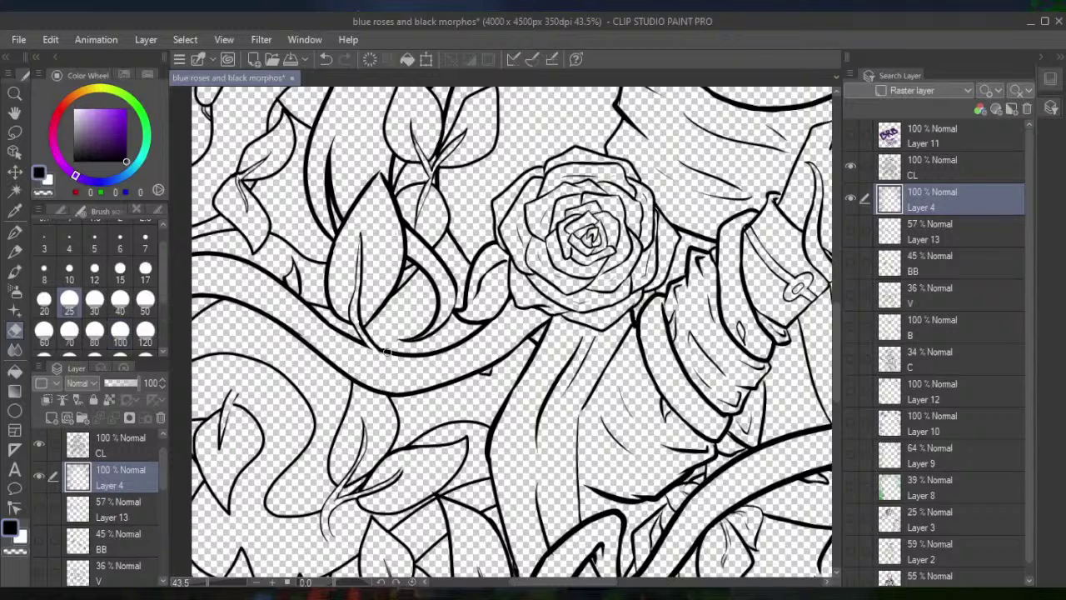
mouse_move(387, 351)
mouse_down()
mouse_move(348, 161)
mouse_move(351, 105)
mouse_up()
scroll(572, 336, down, 2)
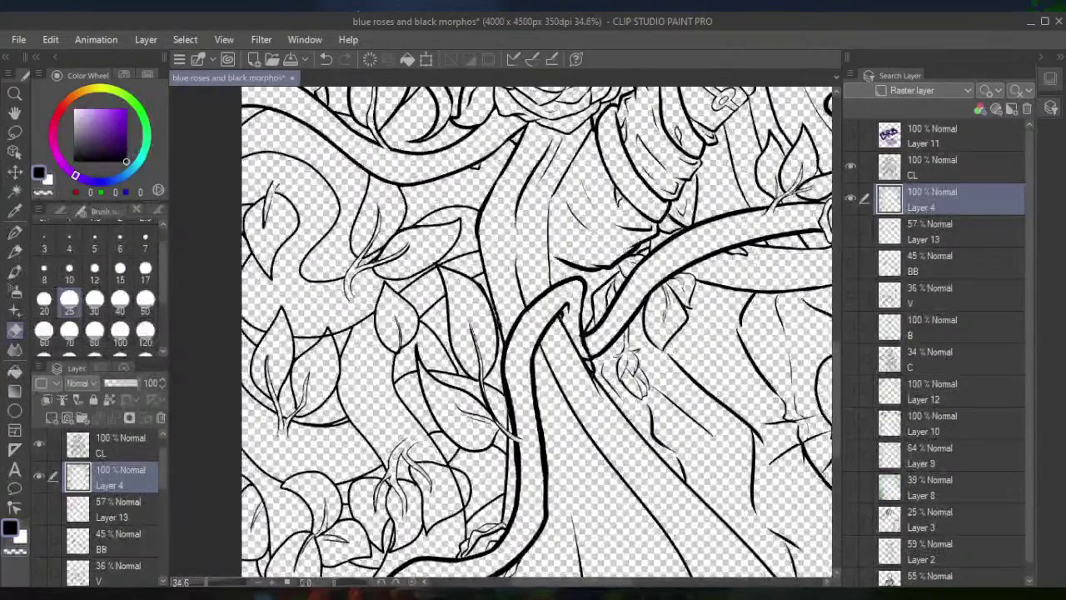
Examine the inked line art without the sketch, from the lower-left leaves across the figure and roses to the whole drawing
drag(500, 350, 583, 321)
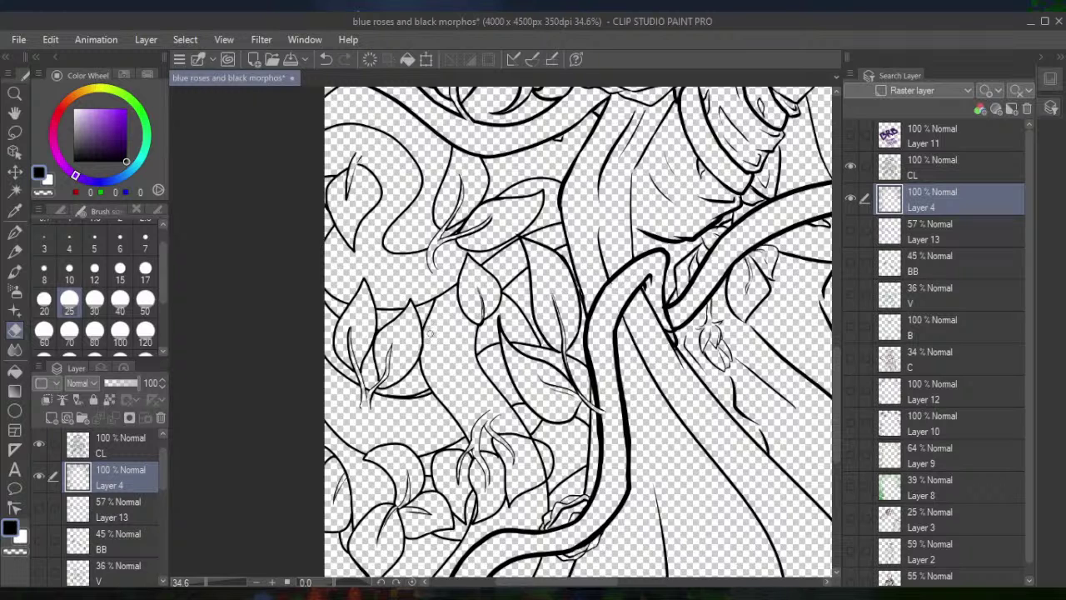
drag(430, 333, 392, 237)
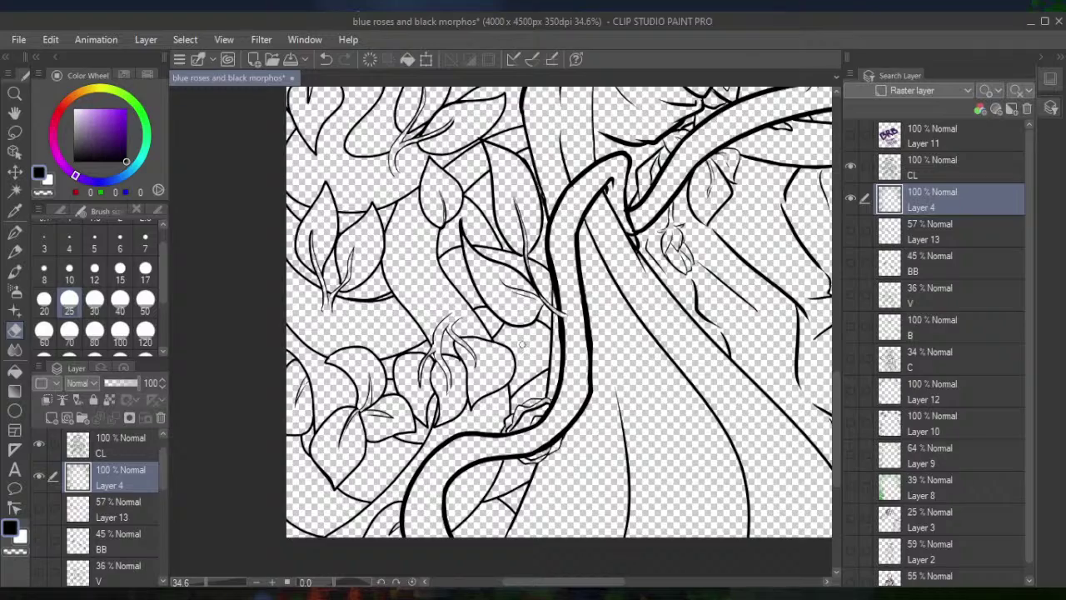
drag(523, 344, 466, 312)
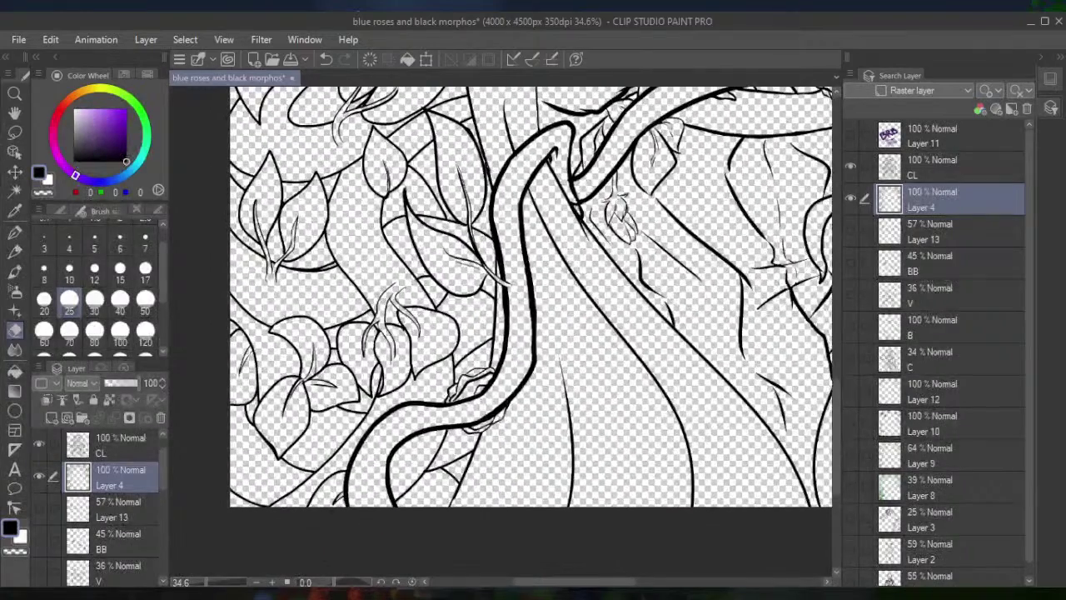
key(ctrl+minus)
key(ctrl+minus)
mouse_move(827, 165)
mouse_down()
mouse_move(804, 383)
mouse_move(813, 505)
mouse_move(791, 564)
mouse_up()
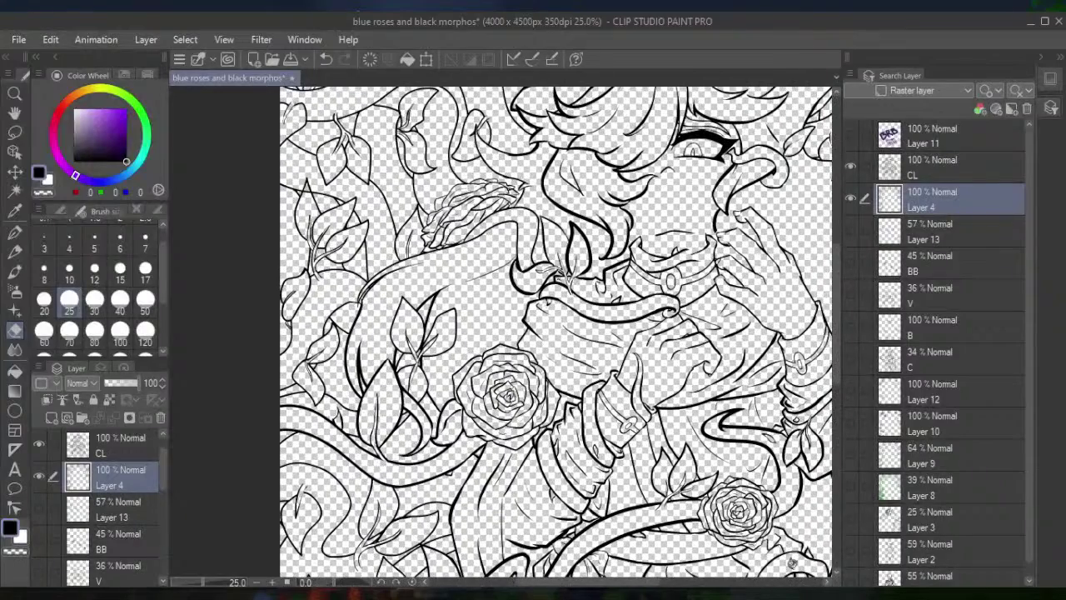
drag(664, 187, 644, 310)
drag(562, 454, 228, 472)
drag(435, 500, 390, 292)
drag(389, 505, 408, 263)
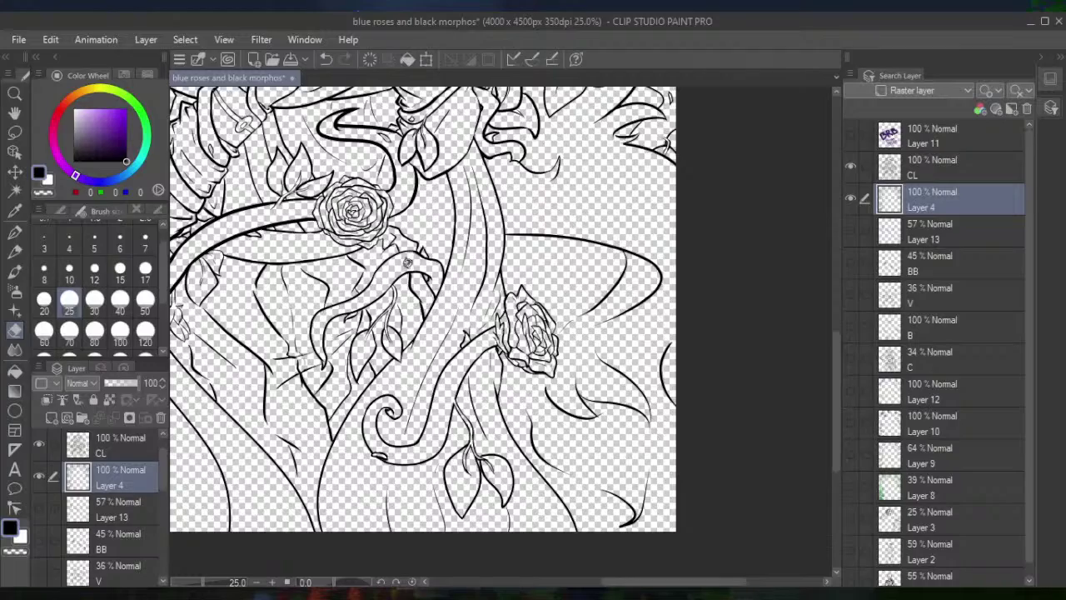
scroll(615, 302, down, 5)
drag(339, 223, 429, 298)
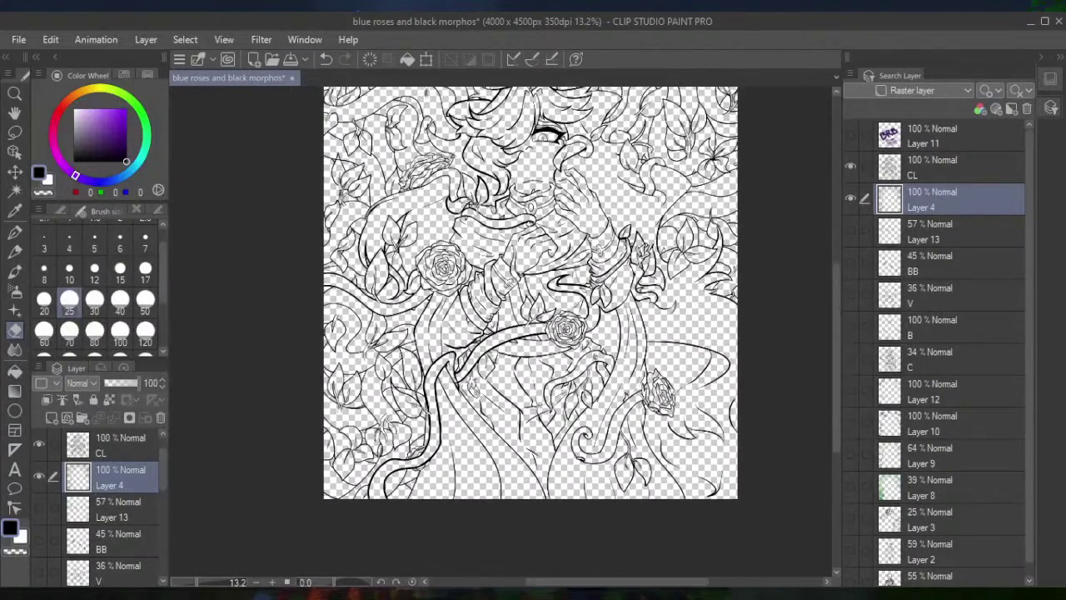
Show the blue rose sketch on Layer 10 and set Layer 4's opacity to 48%
click(849, 424)
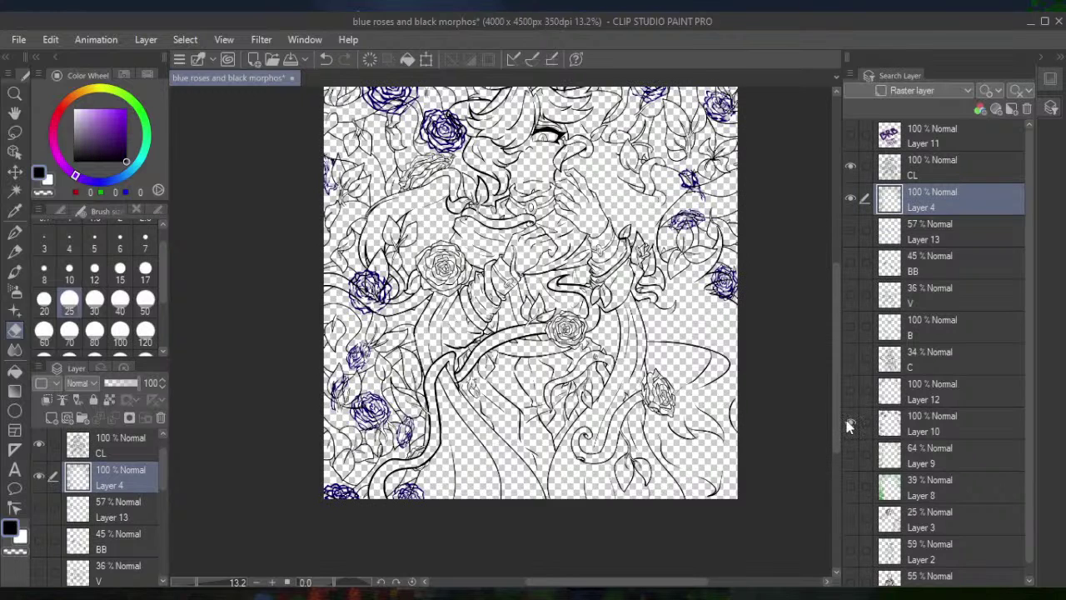
click(921, 423)
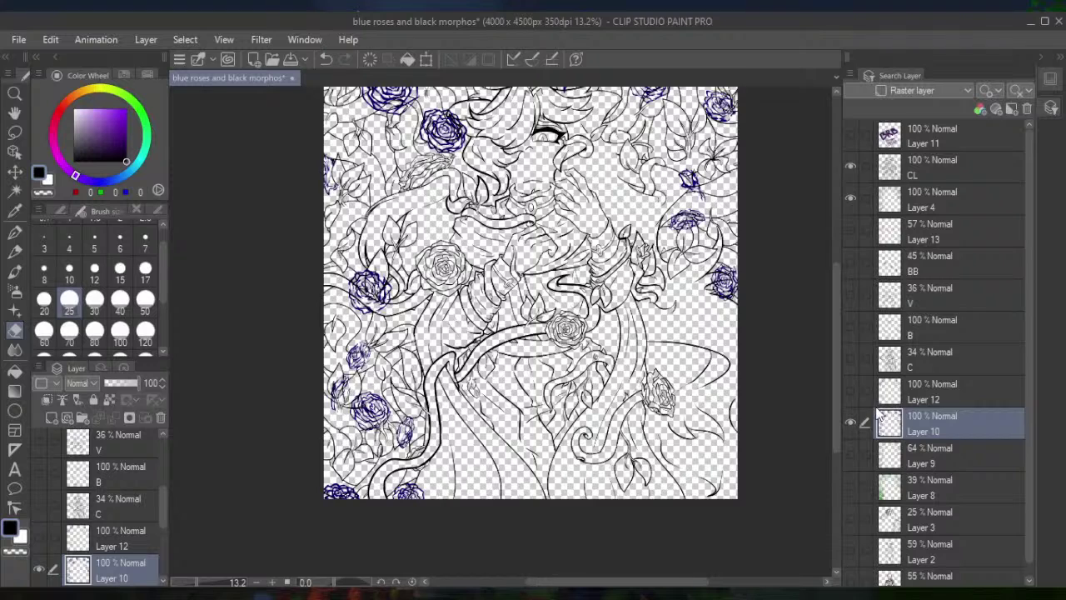
click(916, 209)
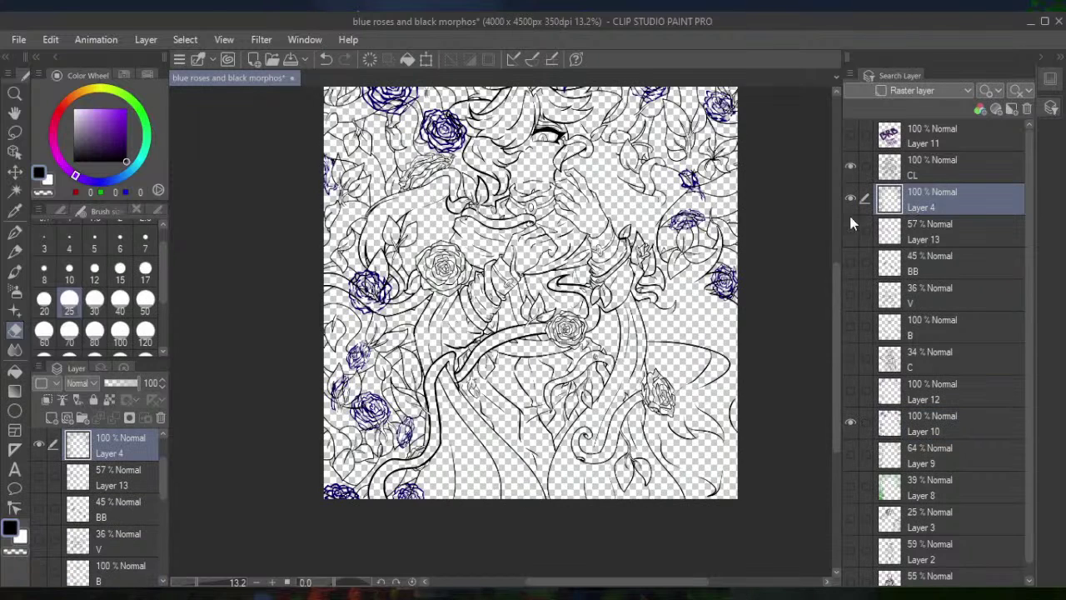
click(121, 385)
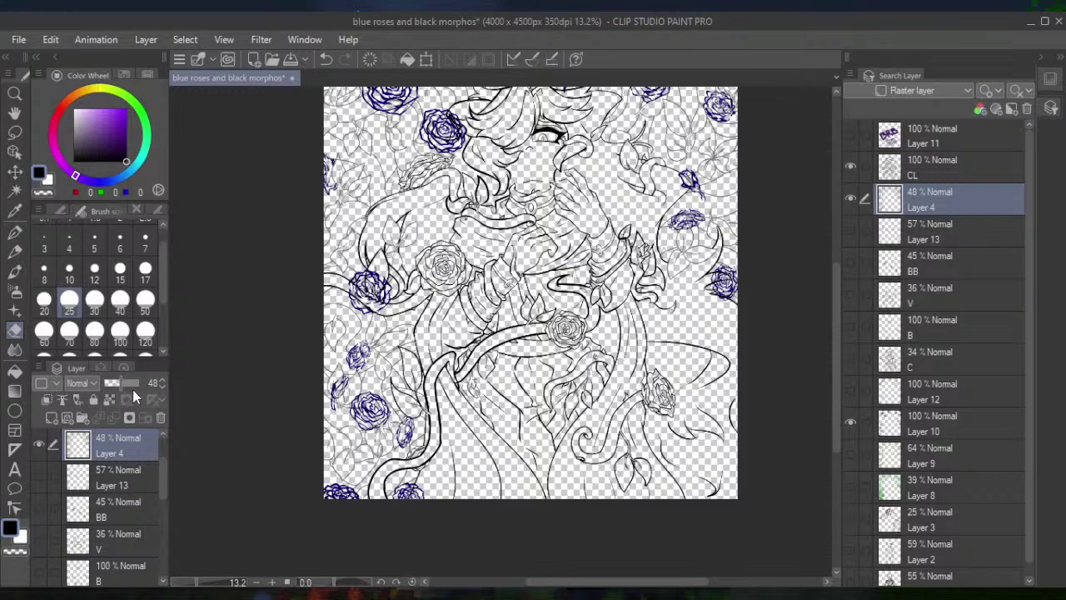
Set the opacity of the Layer 10 rose sketch to 59% and of the CL line art layer to 41%
click(947, 424)
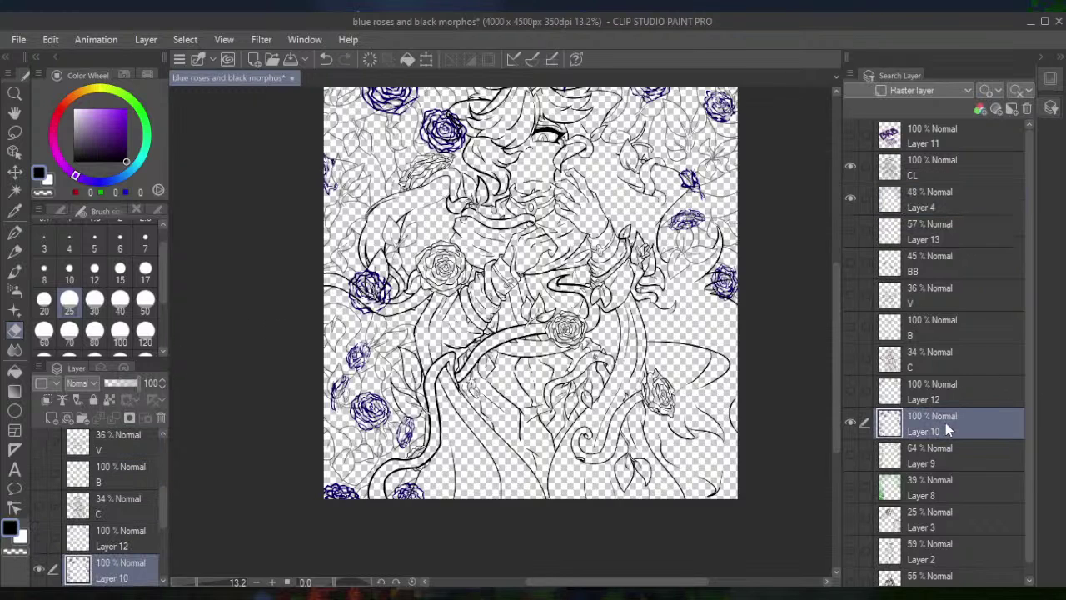
click(117, 379)
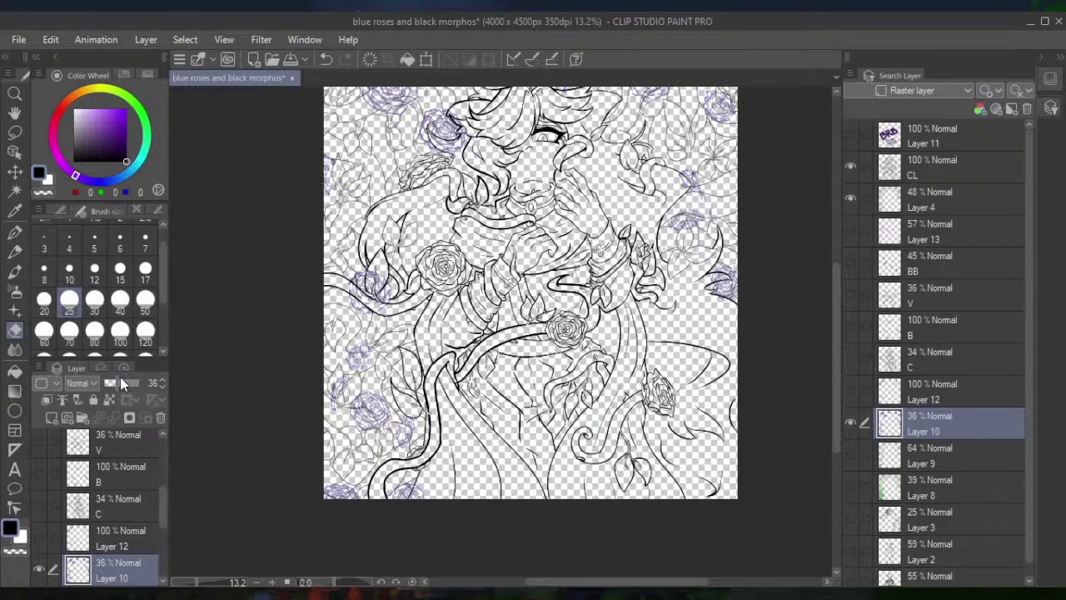
click(124, 379)
click(129, 383)
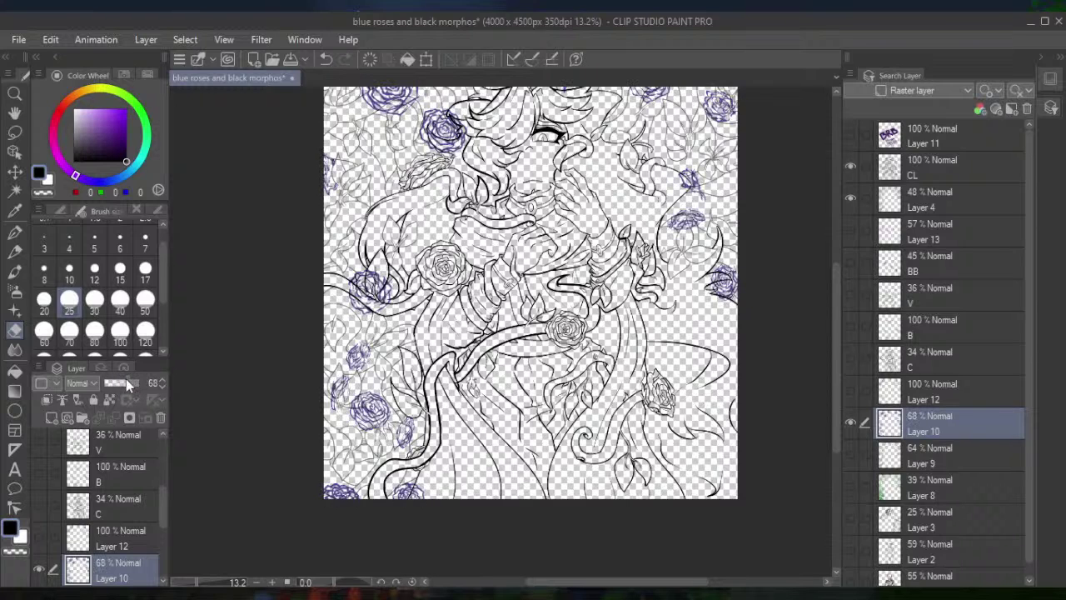
click(125, 378)
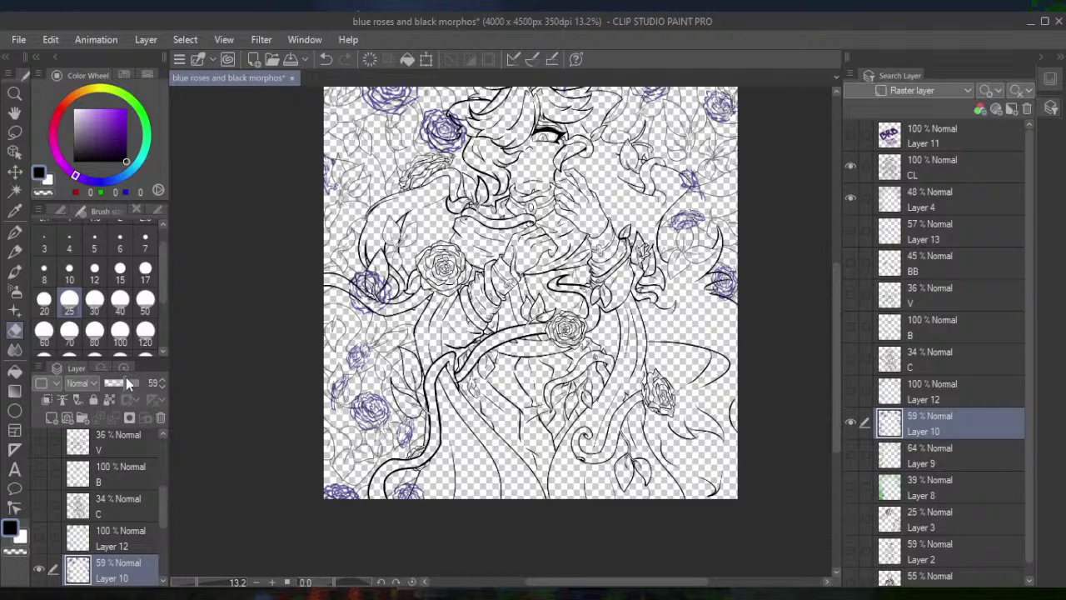
click(928, 171)
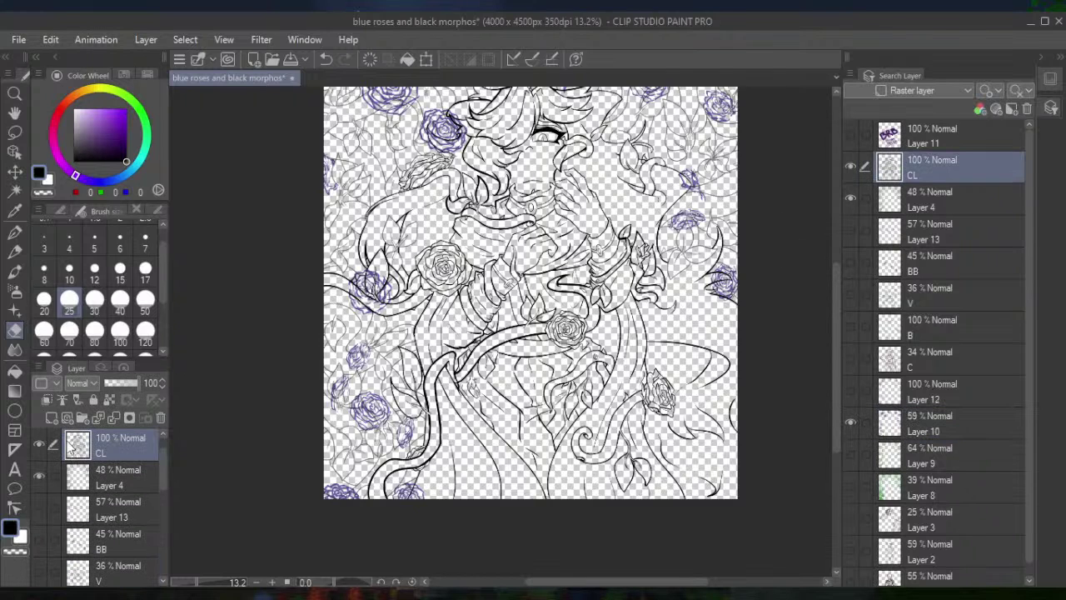
click(120, 382)
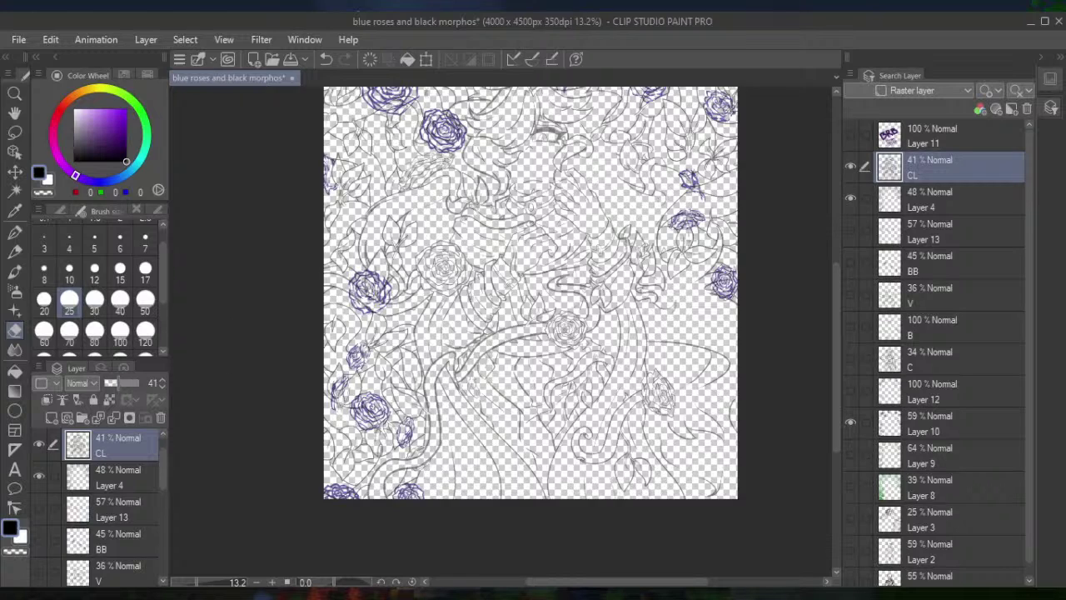
Add a new raster layer directly above Layer 4 and switch to the pen at size 10
click(934, 204)
click(981, 110)
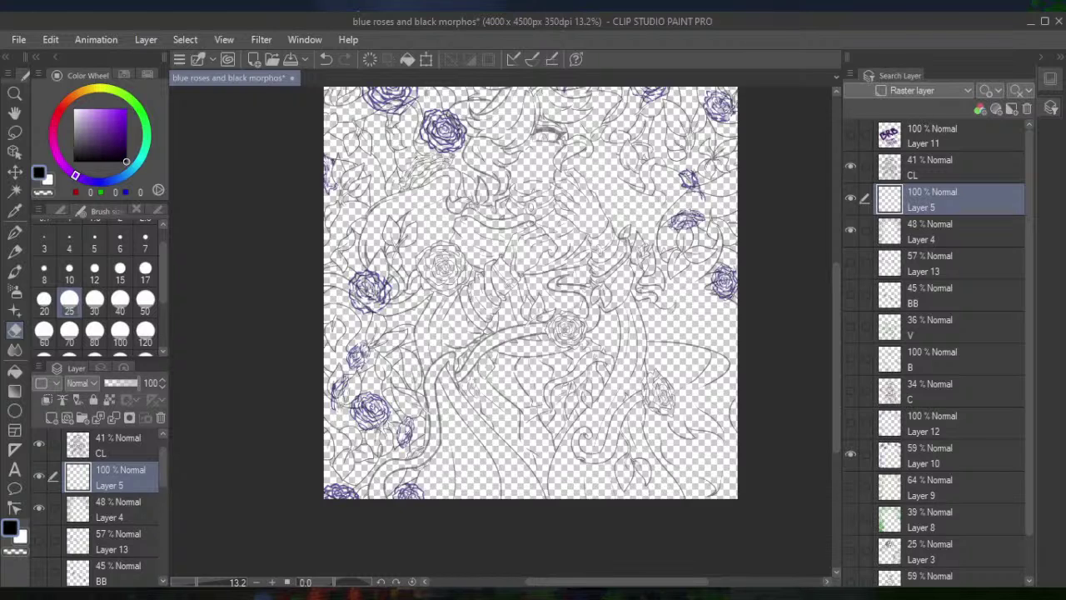
click(21, 234)
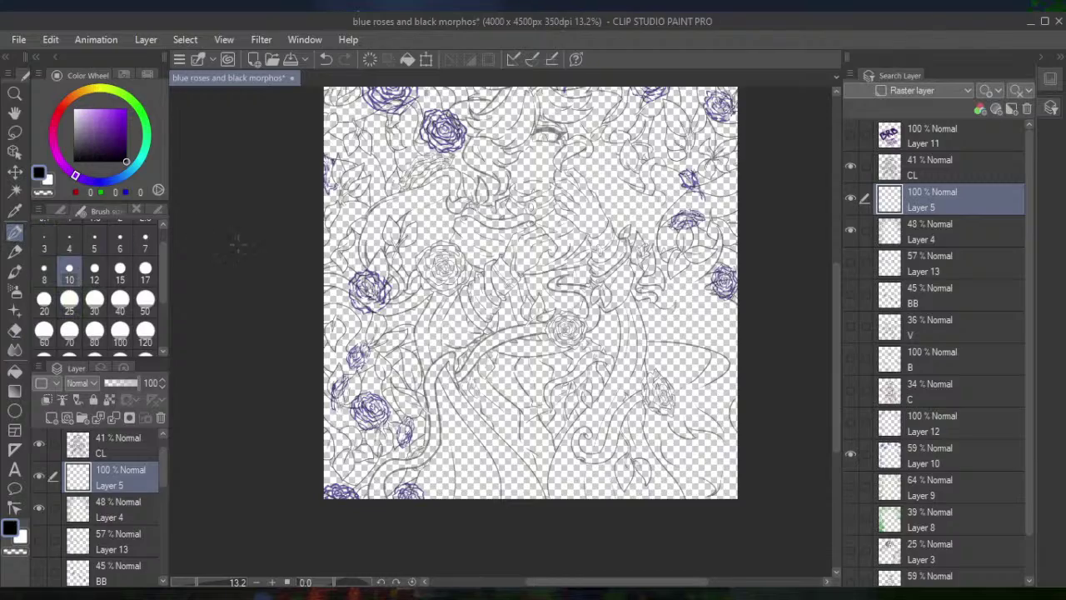
Ink the centre and inner petal rings of the large rose in the drawing's upper-left corner with pen size 10
drag(381, 271, 475, 469)
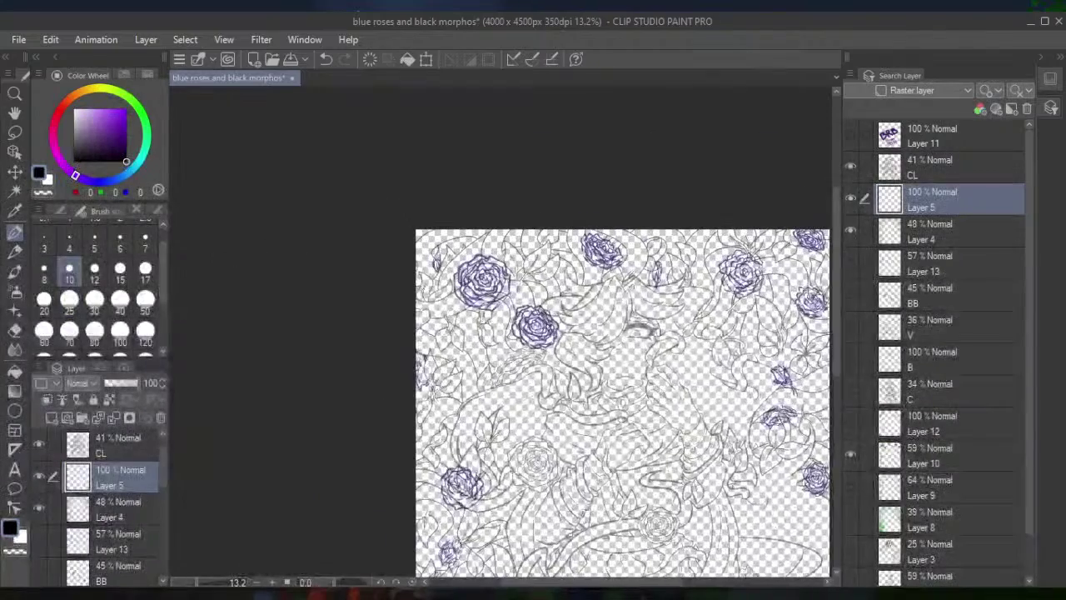
scroll(501, 279, up, 5)
drag(502, 280, 575, 284)
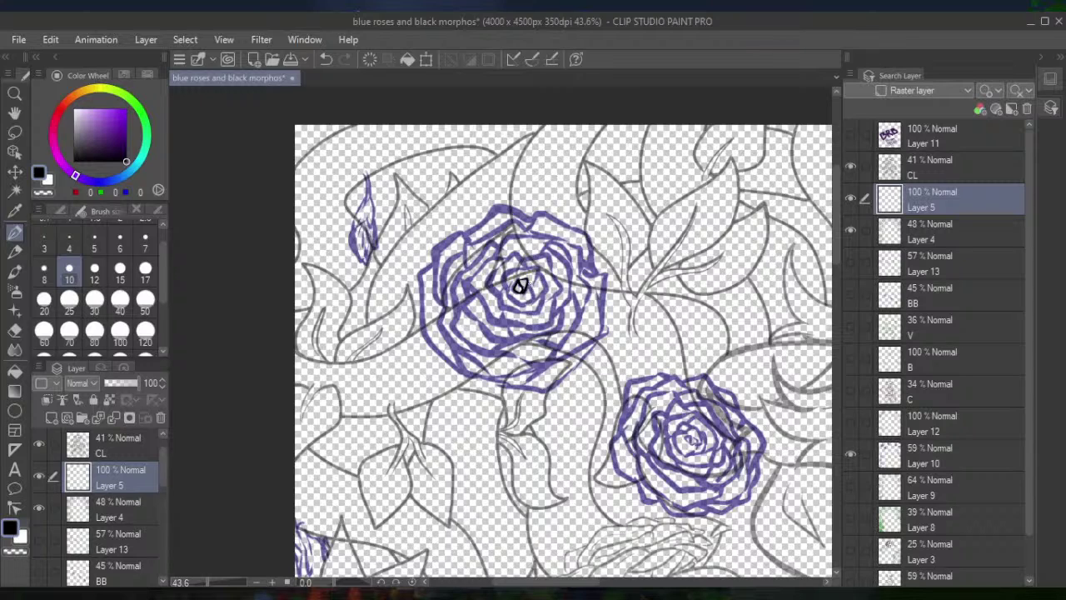
mouse_move(533, 294)
mouse_down()
mouse_move(525, 303)
mouse_move(520, 278)
mouse_move(506, 281)
mouse_move(530, 268)
mouse_move(540, 315)
mouse_move(500, 306)
mouse_move(495, 290)
mouse_move(509, 281)
mouse_move(489, 282)
mouse_move(512, 257)
mouse_move(528, 270)
mouse_move(533, 254)
mouse_move(549, 255)
mouse_move(562, 292)
mouse_move(541, 303)
mouse_move(553, 319)
mouse_move(540, 330)
mouse_move(500, 304)
mouse_move(516, 325)
mouse_move(488, 315)
mouse_move(475, 278)
mouse_move(508, 257)
mouse_move(515, 238)
mouse_move(555, 240)
mouse_move(555, 263)
mouse_move(572, 281)
mouse_move(552, 320)
mouse_move(557, 332)
mouse_move(512, 337)
mouse_move(502, 325)
mouse_move(503, 339)
mouse_move(492, 336)
mouse_move(464, 294)
mouse_move(494, 235)
mouse_move(506, 228)
mouse_move(516, 241)
mouse_up()
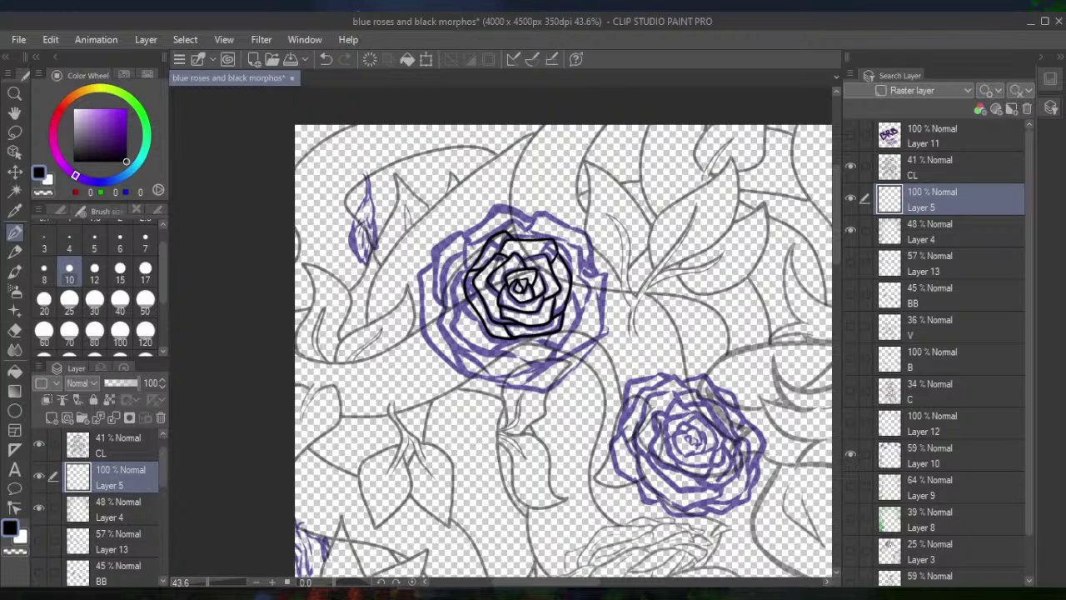
mouse_move(472, 273)
mouse_down()
mouse_move(468, 247)
mouse_move(521, 220)
mouse_move(575, 247)
mouse_move(591, 296)
mouse_move(583, 310)
mouse_move(575, 301)
mouse_move(580, 319)
mouse_move(556, 350)
mouse_move(523, 337)
mouse_move(533, 340)
mouse_move(498, 354)
mouse_move(458, 326)
mouse_move(463, 263)
mouse_up()
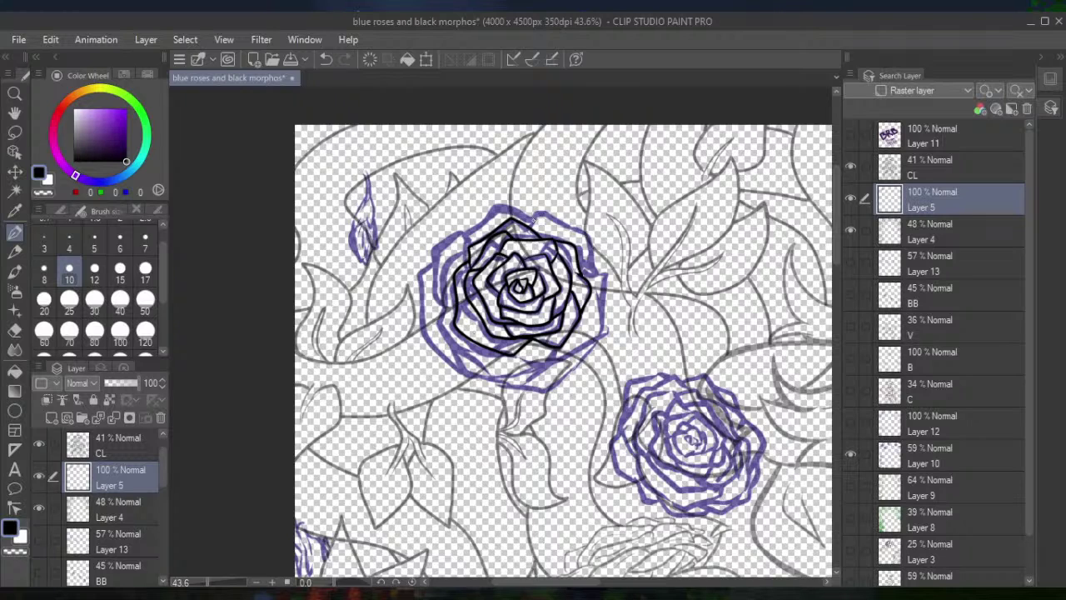
Ink the large upper-left rose's outer petals around its top, right and left sides with pen size 10
mouse_move(530, 228)
mouse_down()
mouse_move(545, 215)
mouse_move(594, 252)
mouse_move(592, 275)
mouse_move(604, 282)
mouse_move(598, 327)
mouse_move(589, 345)
mouse_move(547, 353)
mouse_move(535, 370)
mouse_move(478, 377)
mouse_move(459, 367)
mouse_move(438, 316)
mouse_move(448, 259)
mouse_move(495, 206)
mouse_move(539, 222)
mouse_up()
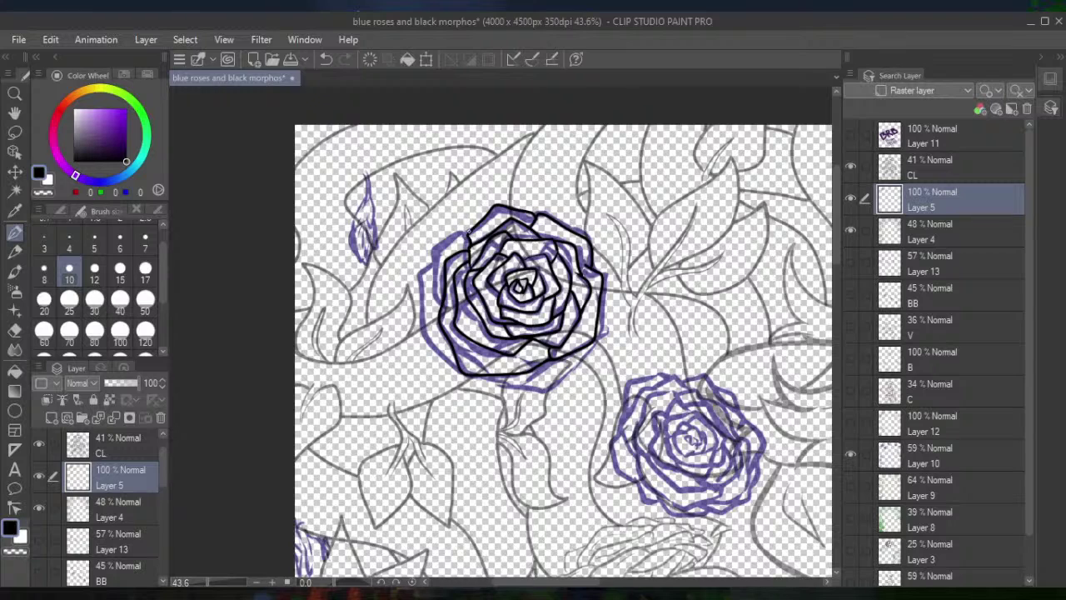
mouse_move(469, 228)
mouse_down()
mouse_move(432, 264)
mouse_move(439, 303)
mouse_up()
mouse_move(429, 263)
mouse_down()
mouse_move(420, 292)
mouse_move(426, 330)
mouse_move(454, 363)
mouse_up()
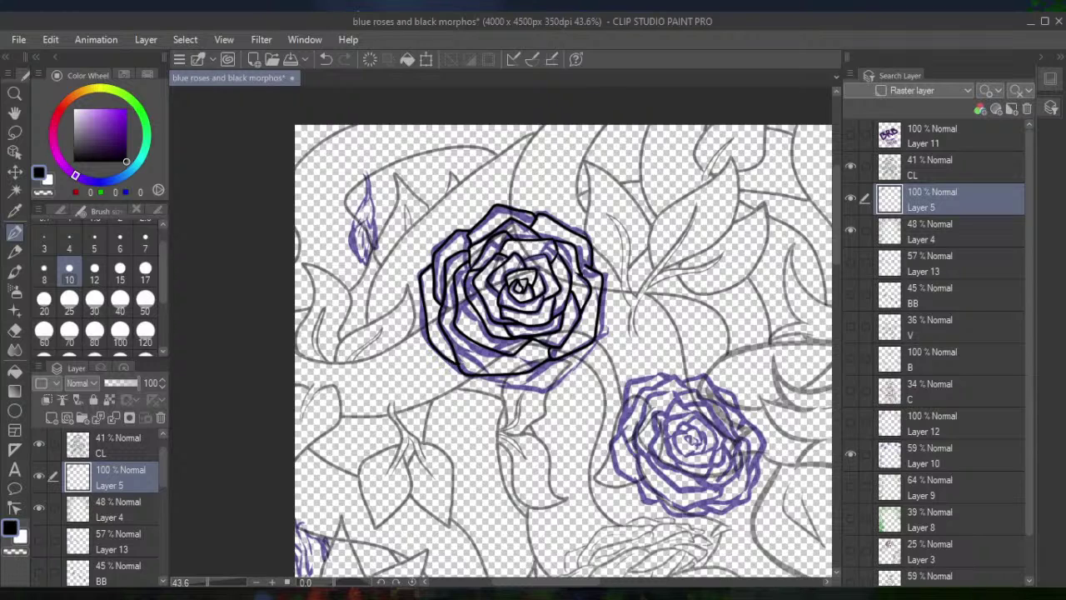
Touch up the rose's lower-left petal lines with eraser size 25 and ink its bottom outer petal edge with pen size 10
click(14, 330)
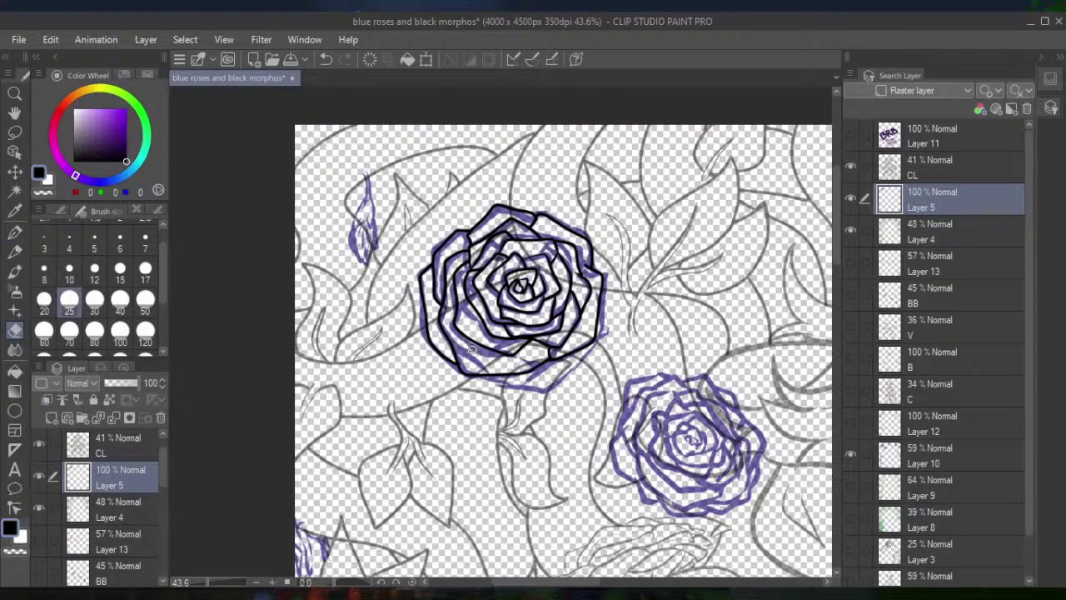
drag(468, 364, 464, 364)
click(14, 232)
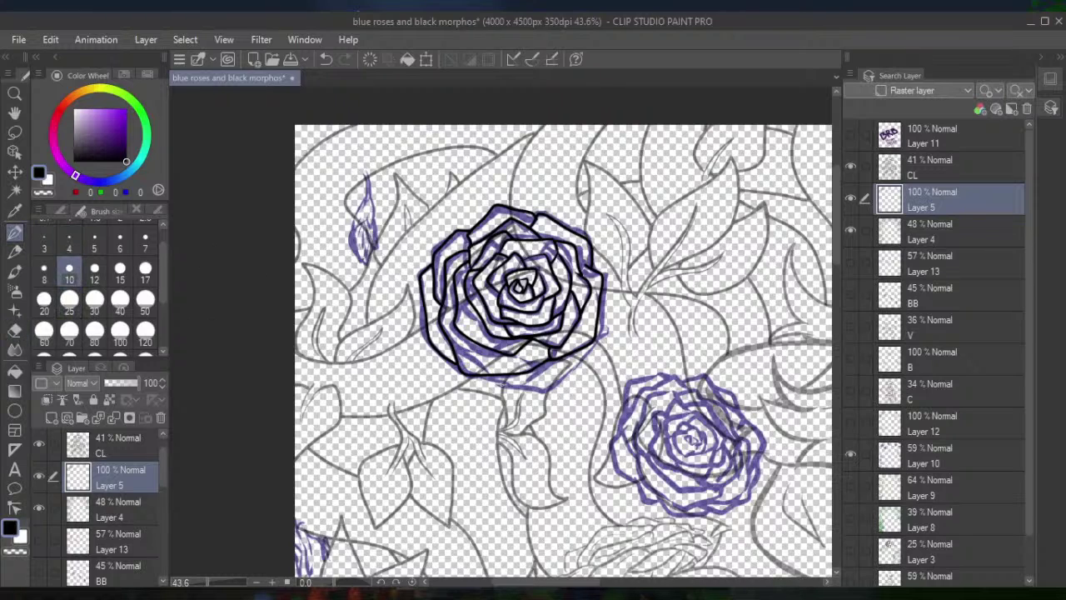
mouse_move(481, 377)
mouse_down()
mouse_move(535, 389)
mouse_move(588, 348)
mouse_up()
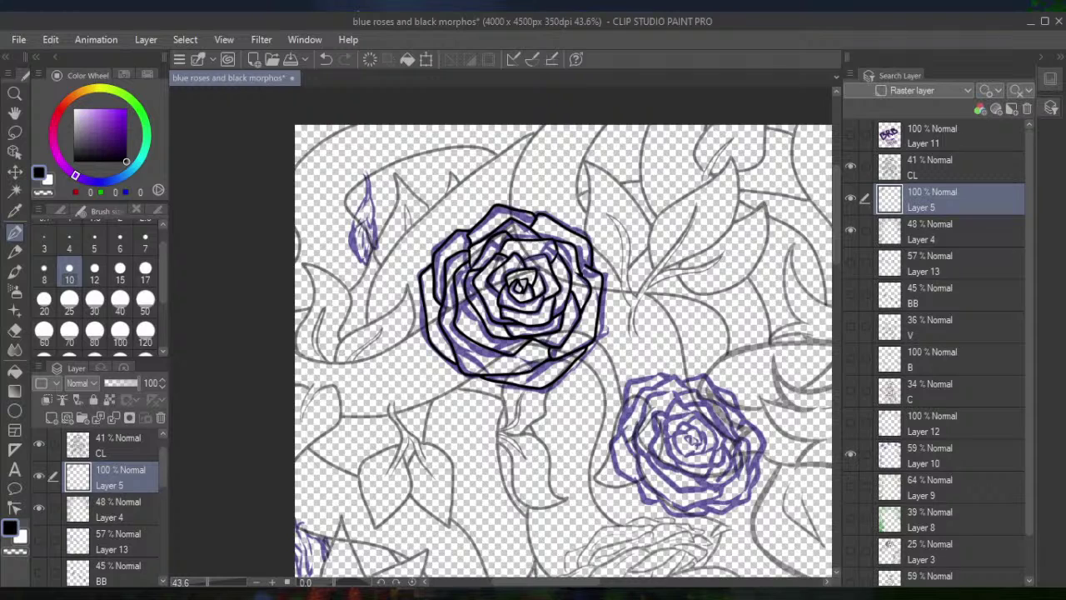
Ink the small hanging rosebud near the canvas's upper-left corner in black on Layer 5 with the size 10 pen
scroll(376, 201, up, 2)
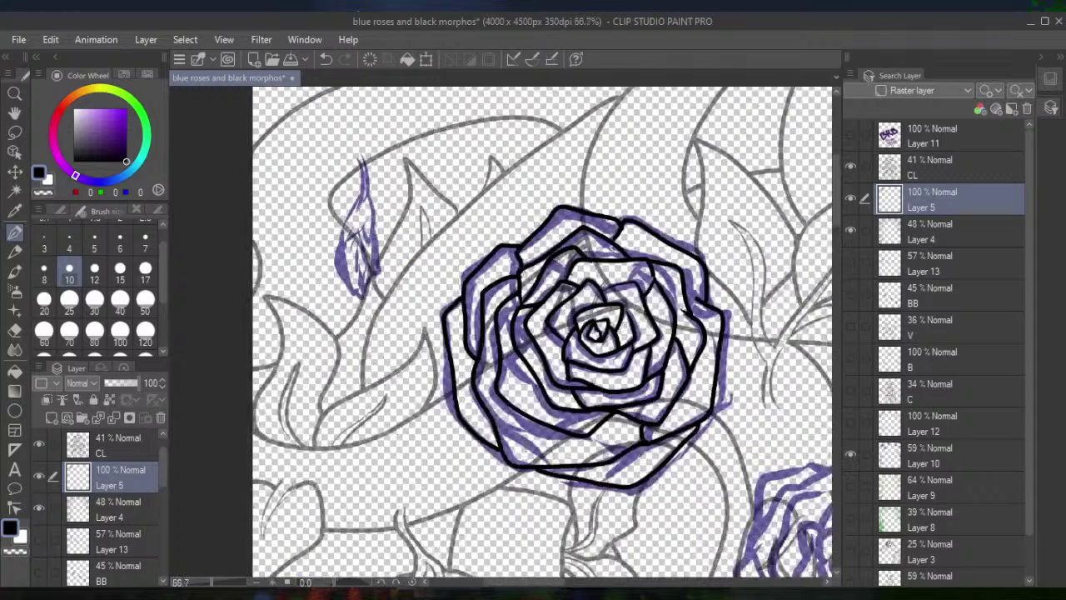
drag(376, 201, 446, 266)
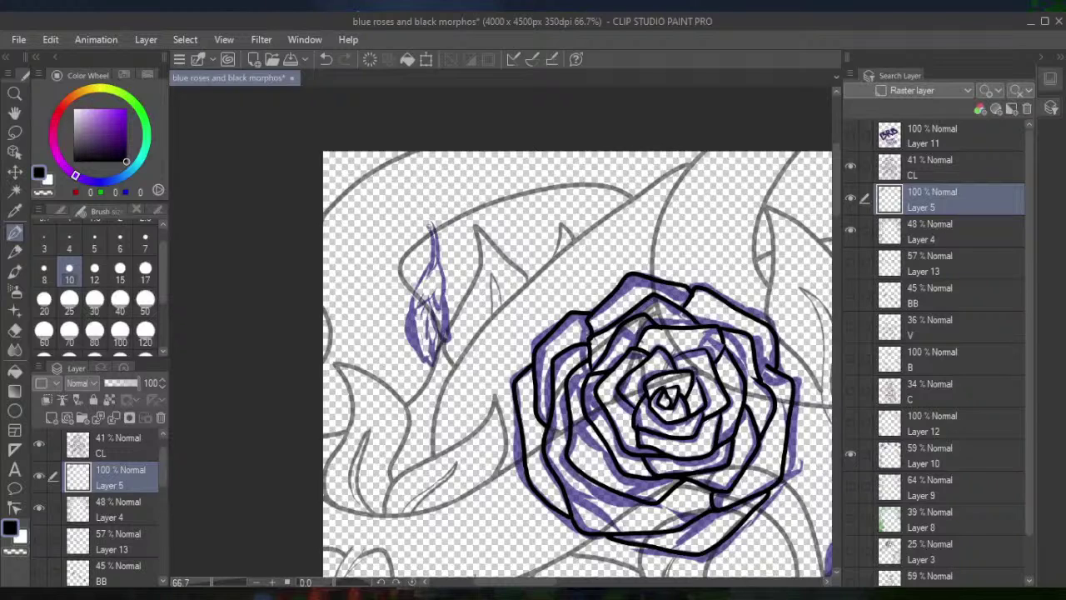
mouse_move(424, 223)
mouse_down()
mouse_move(433, 264)
mouse_move(433, 221)
mouse_move(439, 259)
mouse_move(413, 305)
mouse_move(432, 290)
mouse_move(436, 307)
mouse_move(445, 285)
mouse_move(450, 338)
mouse_move(430, 308)
mouse_move(414, 308)
mouse_move(411, 330)
mouse_move(432, 363)
mouse_move(431, 312)
mouse_up()
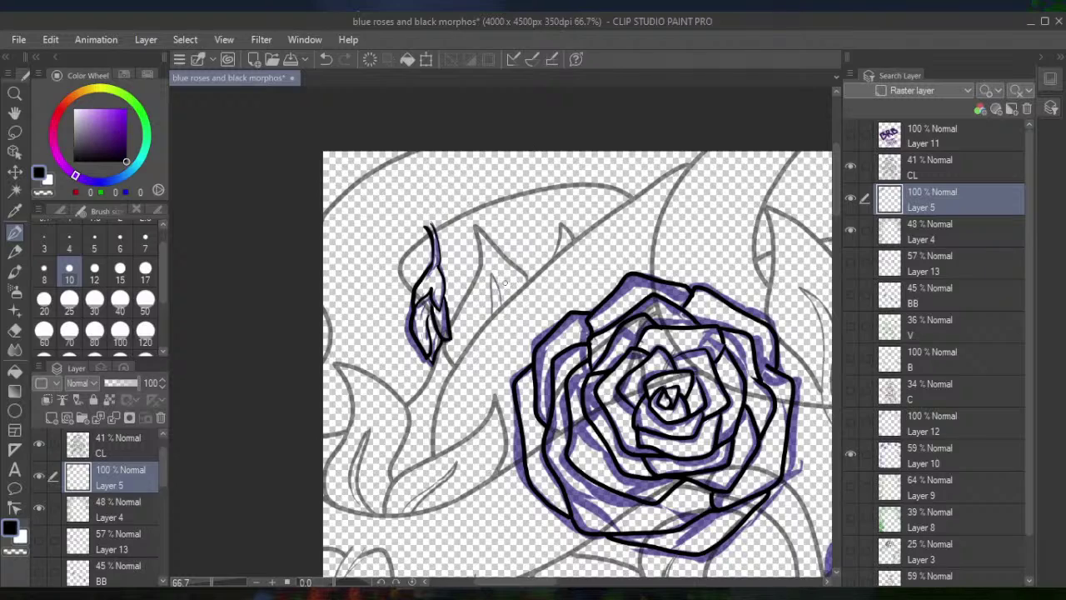
Ink the centre spiral and innermost petals of the purple rose sketch below and to the right of the finished rose
drag(503, 284, 318, 87)
drag(573, 292, 458, 296)
drag(686, 328, 566, 269)
scroll(559, 301, up, 6)
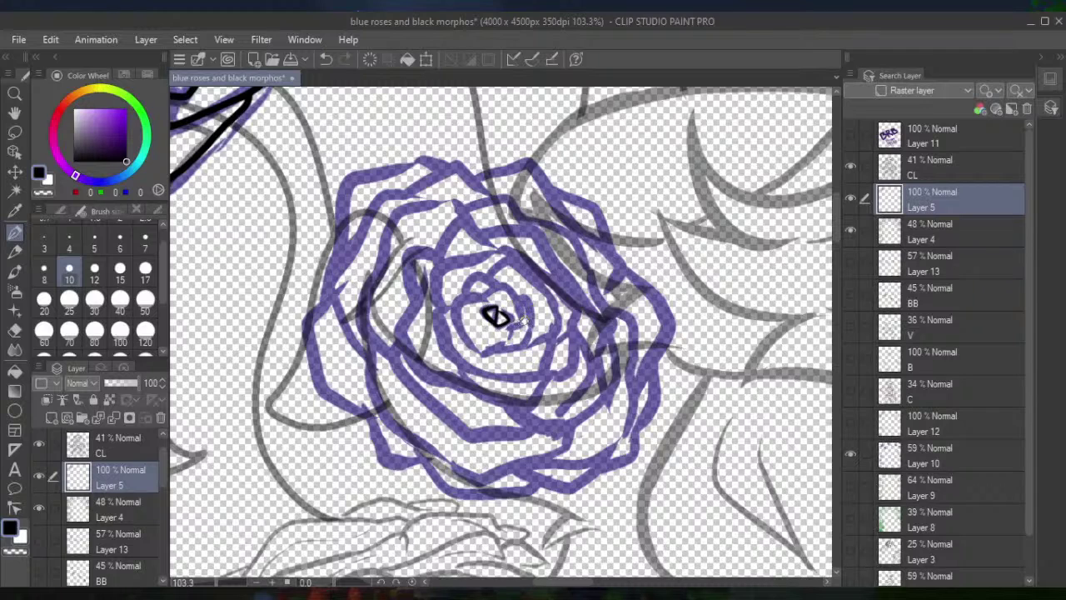
mouse_move(510, 324)
mouse_down()
mouse_move(506, 286)
mouse_move(492, 293)
mouse_move(493, 309)
mouse_move(483, 294)
mouse_move(471, 298)
mouse_move(458, 312)
mouse_move(472, 342)
mouse_move(503, 344)
mouse_move(512, 325)
mouse_move(504, 345)
mouse_move(527, 334)
mouse_move(526, 298)
mouse_move(468, 298)
mouse_up()
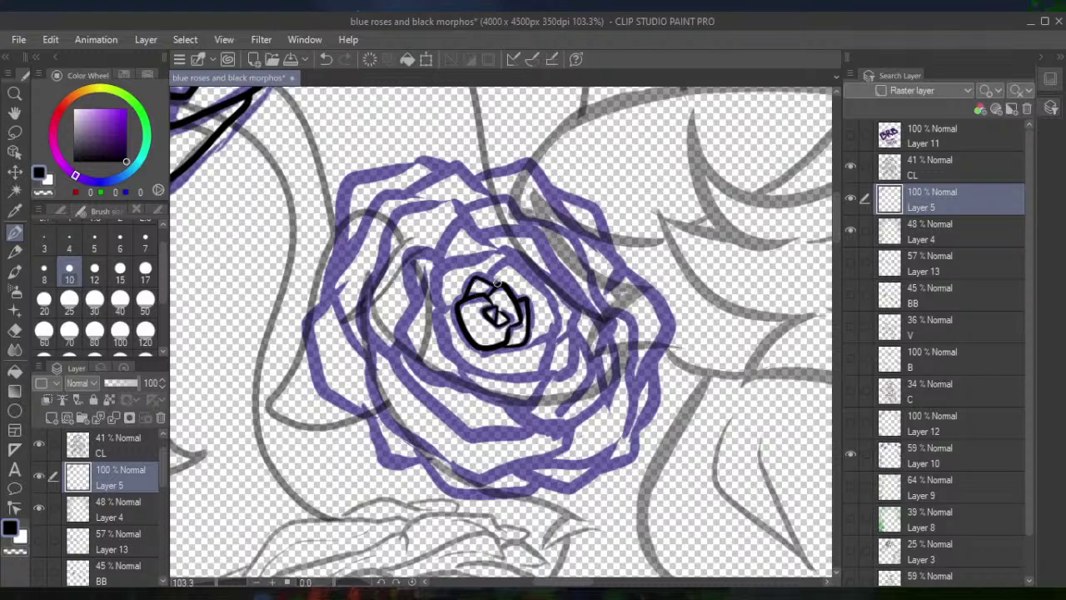
mouse_move(488, 277)
mouse_down()
mouse_move(503, 262)
mouse_move(527, 266)
mouse_move(548, 290)
mouse_move(551, 329)
mouse_move(521, 342)
mouse_move(546, 356)
mouse_move(531, 376)
mouse_move(459, 363)
mouse_move(438, 308)
mouse_move(468, 298)
mouse_move(436, 291)
mouse_move(434, 268)
mouse_move(503, 248)
mouse_move(523, 265)
mouse_move(529, 299)
mouse_up()
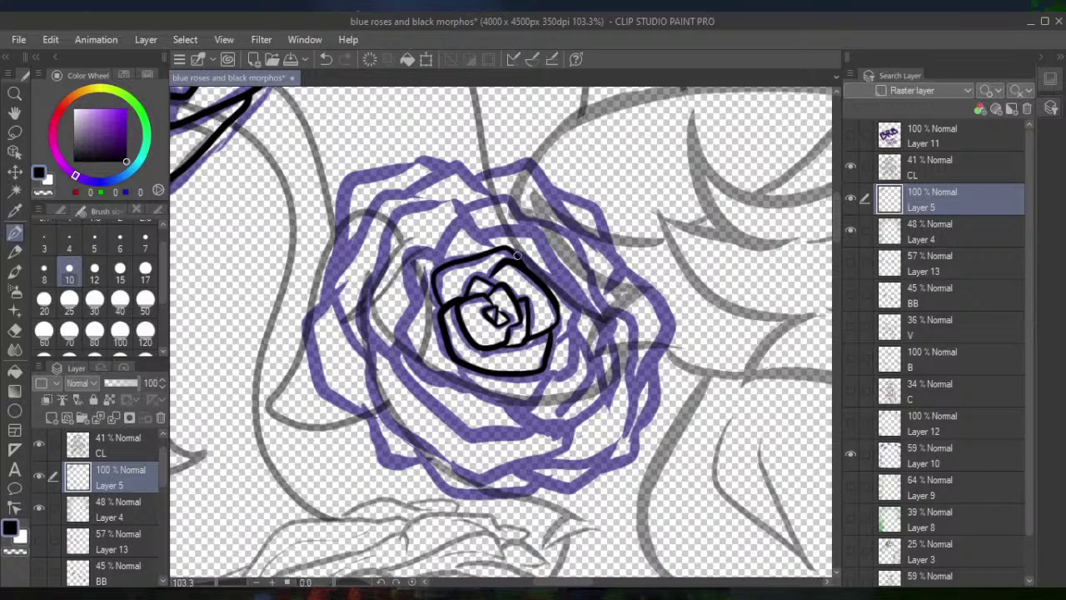
Ink the middle rings of petals around that rose's centre, following the purple sketch
mouse_move(517, 255)
mouse_down()
mouse_move(572, 297)
mouse_move(574, 356)
mouse_move(558, 377)
mouse_move(534, 375)
mouse_move(551, 377)
mouse_move(526, 398)
mouse_move(495, 398)
mouse_move(462, 374)
mouse_move(461, 358)
mouse_up()
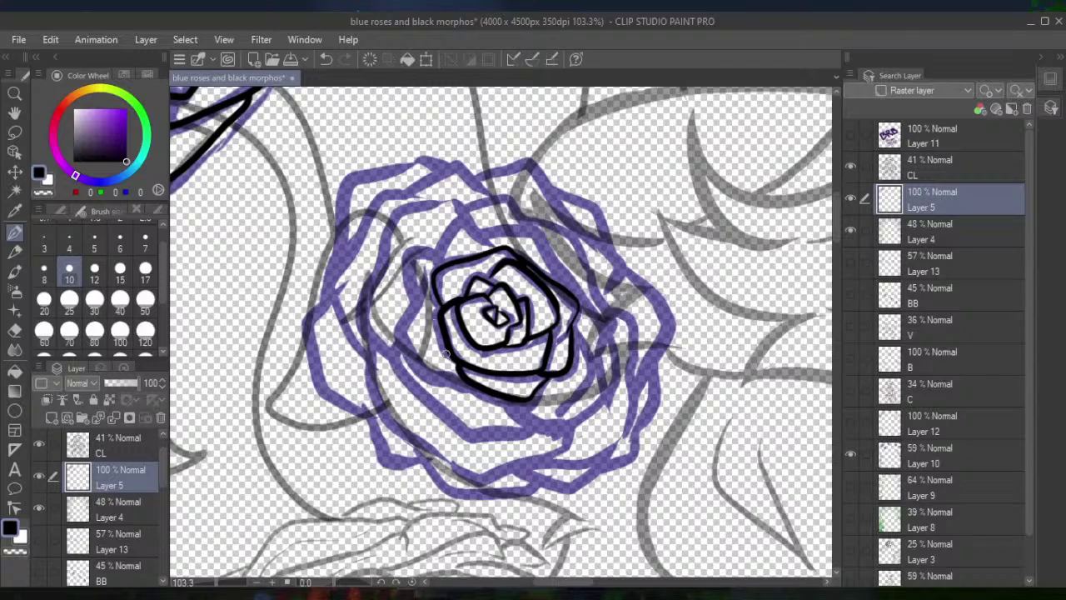
mouse_move(463, 377)
mouse_down()
mouse_move(438, 375)
mouse_move(397, 328)
mouse_move(421, 281)
mouse_move(422, 268)
mouse_move(413, 294)
mouse_move(407, 259)
mouse_move(430, 250)
mouse_move(456, 265)
mouse_move(457, 223)
mouse_move(496, 238)
mouse_move(533, 227)
mouse_move(574, 298)
mouse_up()
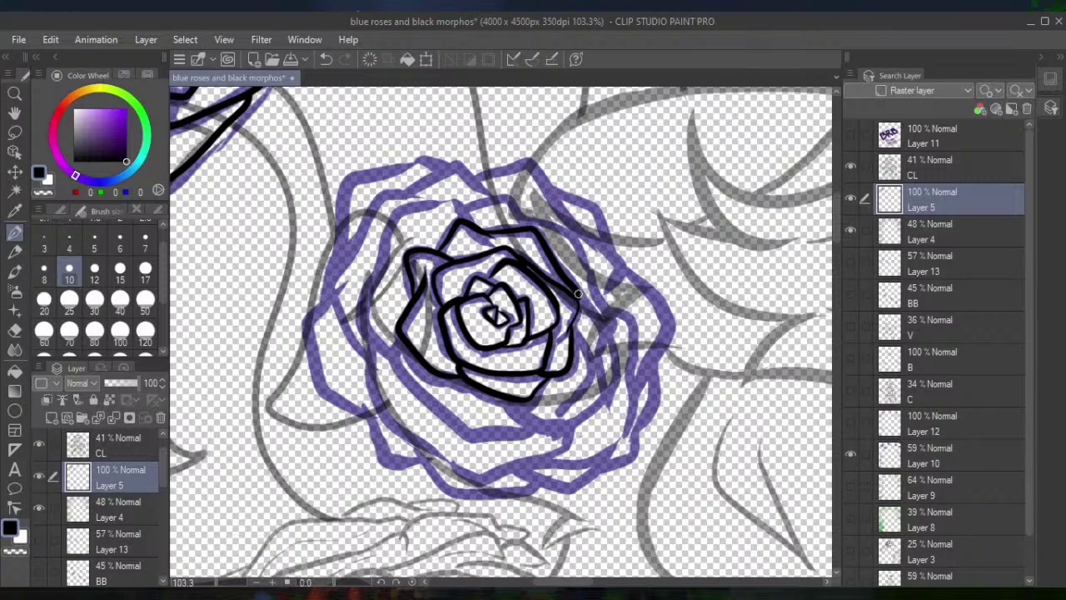
mouse_move(575, 323)
mouse_down()
mouse_move(591, 363)
mouse_move(584, 395)
mouse_move(551, 428)
mouse_move(506, 400)
mouse_move(503, 435)
mouse_move(473, 436)
mouse_move(444, 420)
mouse_move(408, 382)
mouse_move(400, 335)
mouse_move(364, 325)
mouse_move(370, 275)
mouse_move(405, 211)
mouse_move(507, 205)
mouse_move(561, 231)
mouse_move(583, 248)
mouse_move(608, 315)
mouse_move(588, 355)
mouse_move(608, 349)
mouse_move(616, 376)
mouse_move(555, 427)
mouse_move(566, 441)
mouse_move(475, 476)
mouse_move(386, 408)
mouse_move(372, 375)
mouse_move(379, 321)
mouse_up()
mouse_move(369, 356)
mouse_down()
mouse_move(338, 301)
mouse_move(338, 273)
mouse_move(382, 201)
mouse_move(451, 165)
mouse_move(498, 204)
mouse_up()
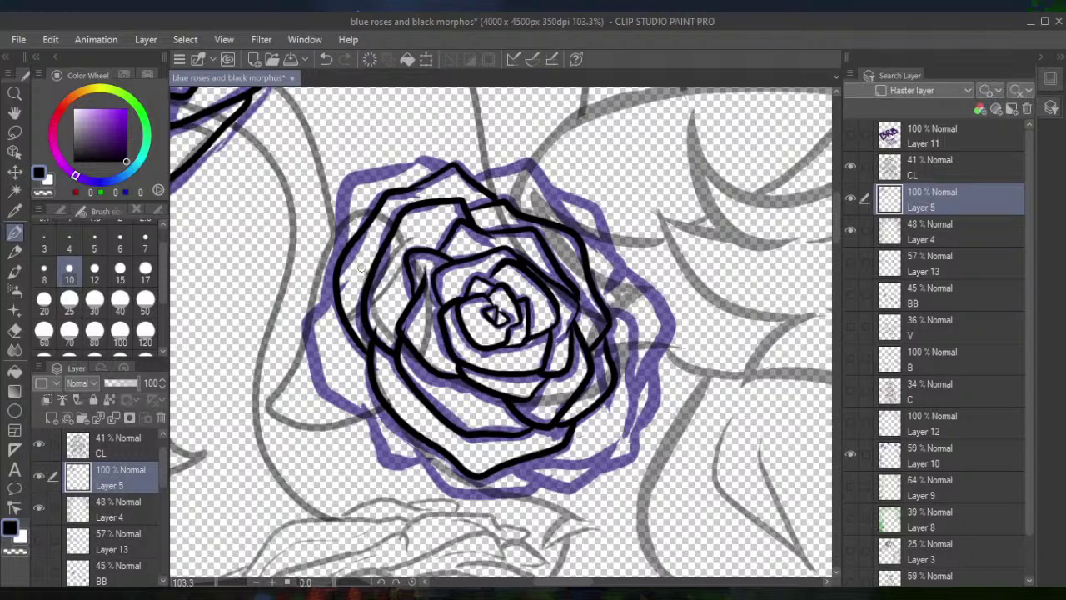
click(14, 329)
click(69, 304)
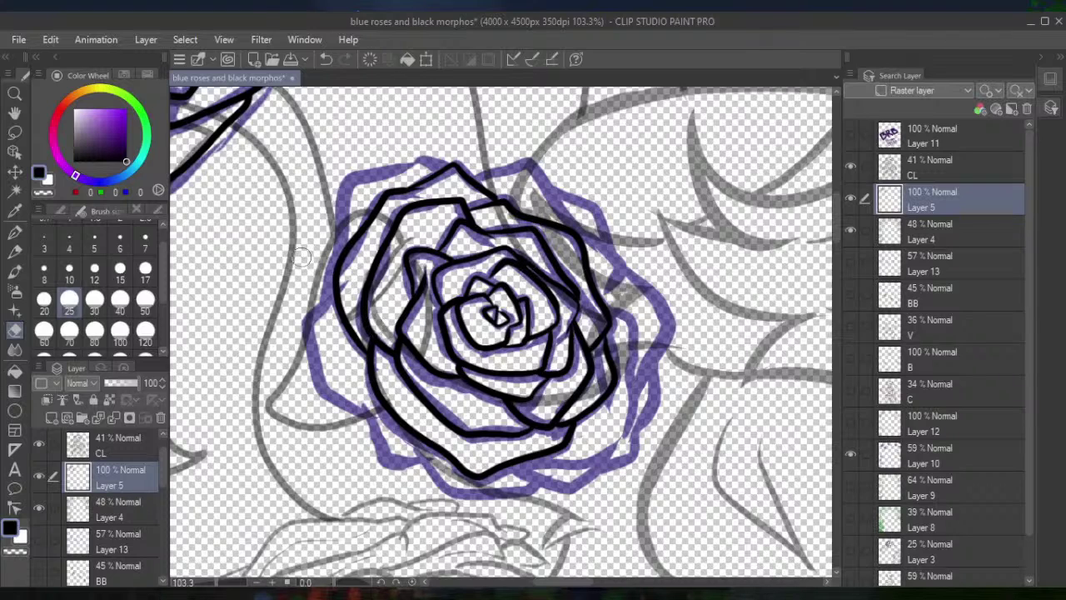
click(19, 237)
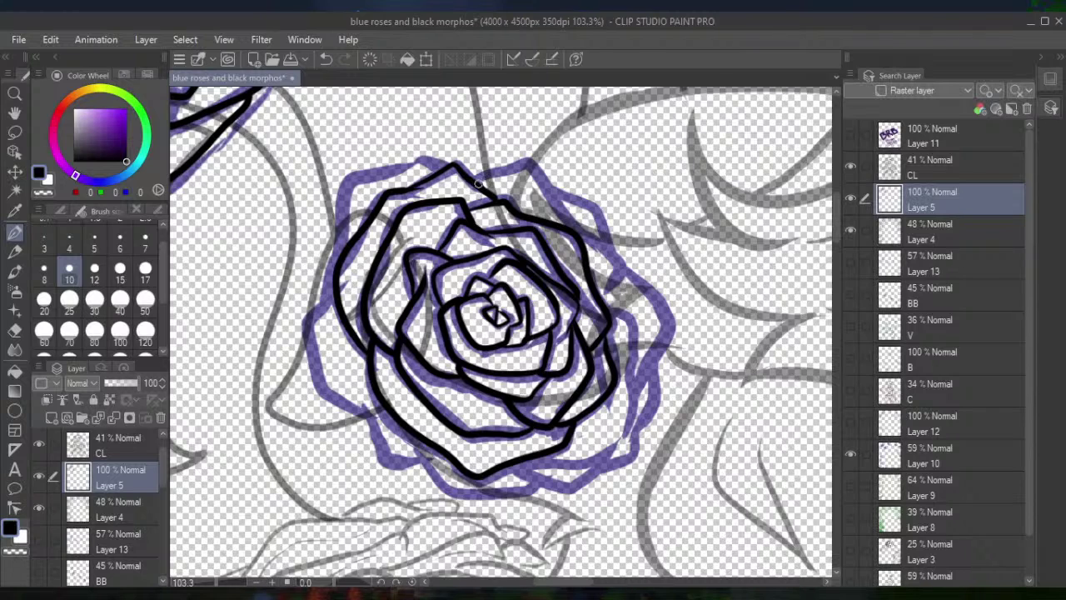
Ink the outermost petals of the same rose to close its outline with the size 10 pen
mouse_move(479, 182)
mouse_down()
mouse_move(531, 167)
mouse_move(617, 269)
mouse_move(607, 284)
mouse_move(630, 334)
mouse_move(624, 421)
mouse_move(606, 441)
mouse_move(540, 461)
mouse_up()
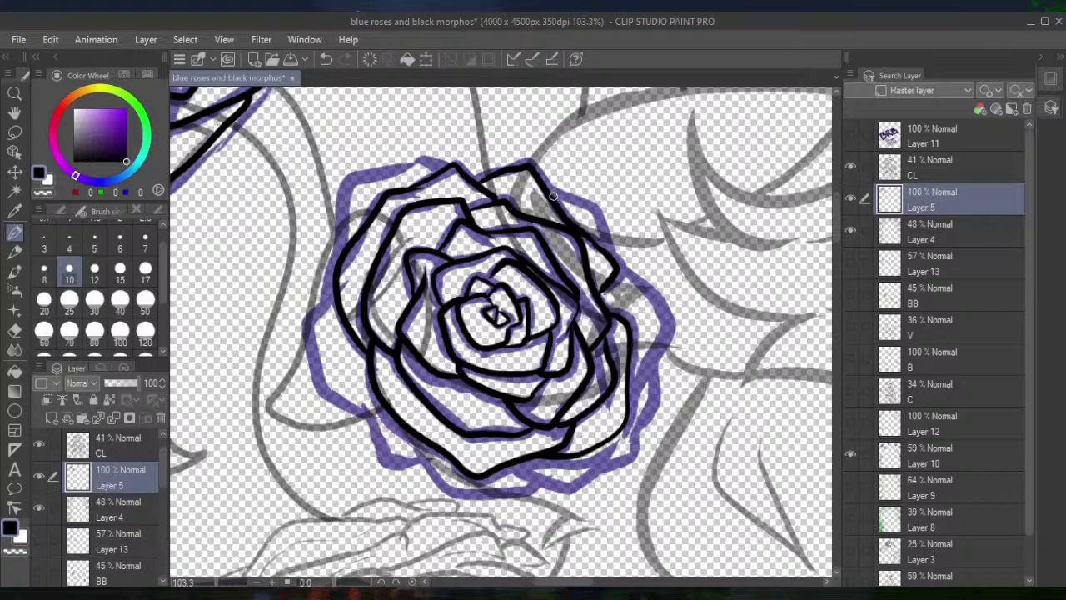
mouse_move(554, 196)
mouse_down()
mouse_move(598, 218)
mouse_move(666, 319)
mouse_move(658, 350)
mouse_move(629, 380)
mouse_move(627, 392)
mouse_move(650, 380)
mouse_move(648, 417)
mouse_move(627, 453)
mouse_move(566, 485)
mouse_move(540, 487)
mouse_move(518, 467)
mouse_up()
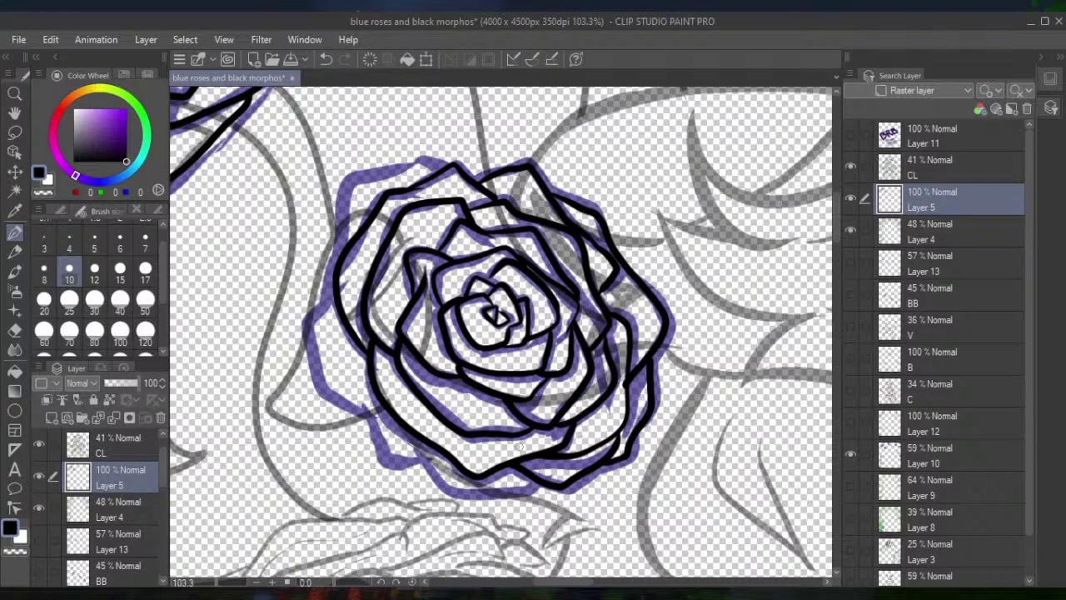
mouse_move(535, 484)
mouse_down()
mouse_move(451, 490)
mouse_move(416, 436)
mouse_move(428, 463)
mouse_move(401, 461)
mouse_move(363, 400)
mouse_move(375, 419)
mouse_move(320, 384)
mouse_move(312, 359)
mouse_move(310, 317)
mouse_move(331, 284)
mouse_move(334, 182)
mouse_move(431, 151)
mouse_move(464, 175)
mouse_up()
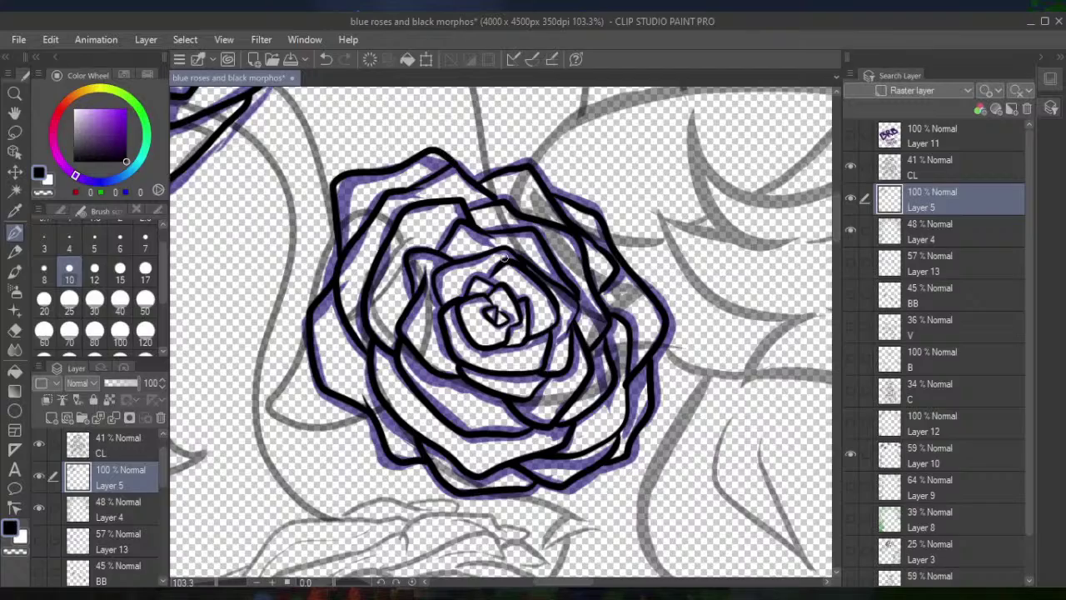
Ink the centre spiral and inner petals of the tilted rose sketch near the canvas's upper edge
scroll(540, 325, down, 3)
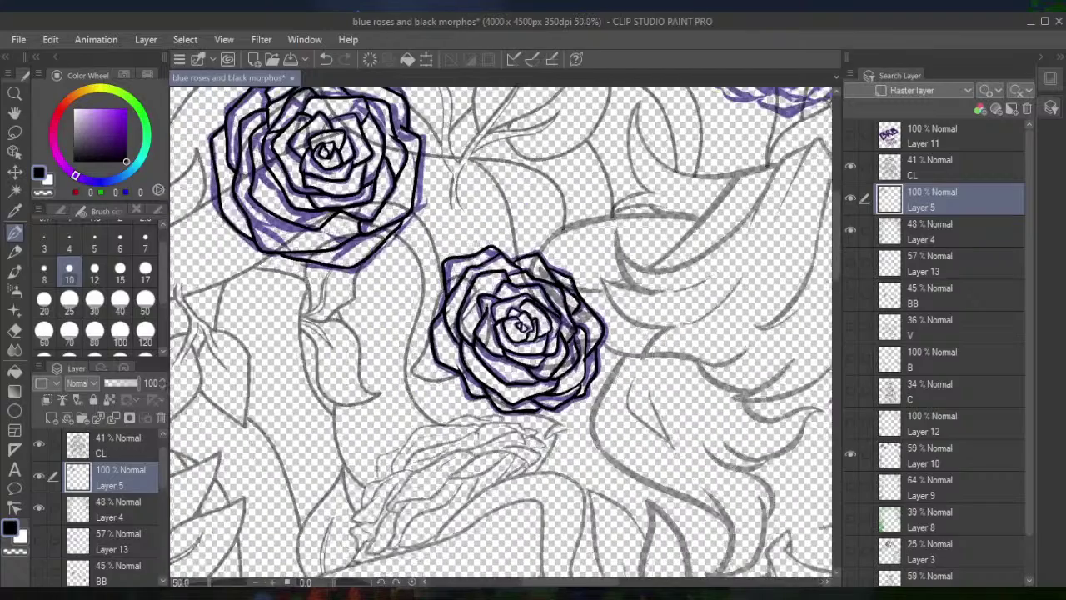
drag(536, 339, 260, 524)
scroll(541, 249, up, 4)
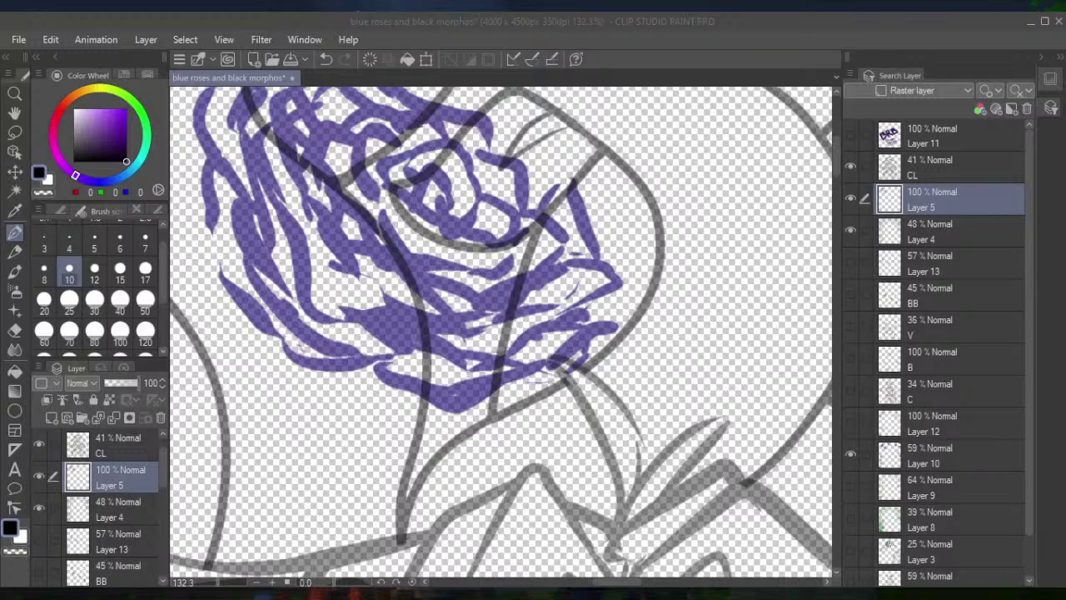
drag(655, 219, 719, 278)
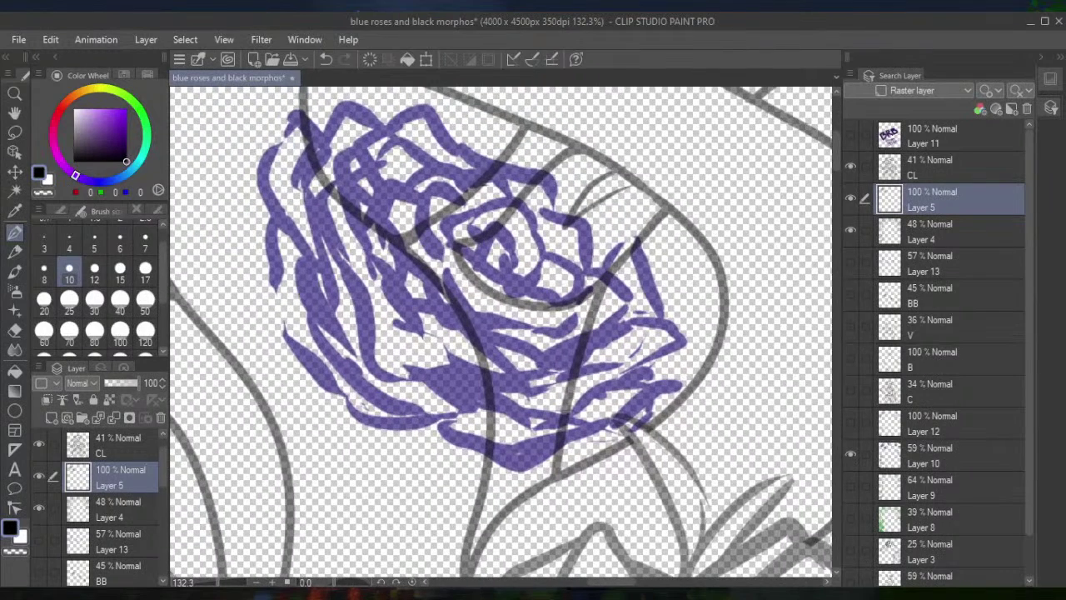
mouse_move(513, 255)
mouse_down()
mouse_move(500, 227)
mouse_move(483, 235)
mouse_move(484, 261)
mouse_move(490, 206)
mouse_move(523, 207)
mouse_move(541, 238)
mouse_move(545, 264)
mouse_move(533, 279)
mouse_move(508, 282)
mouse_move(535, 282)
mouse_up()
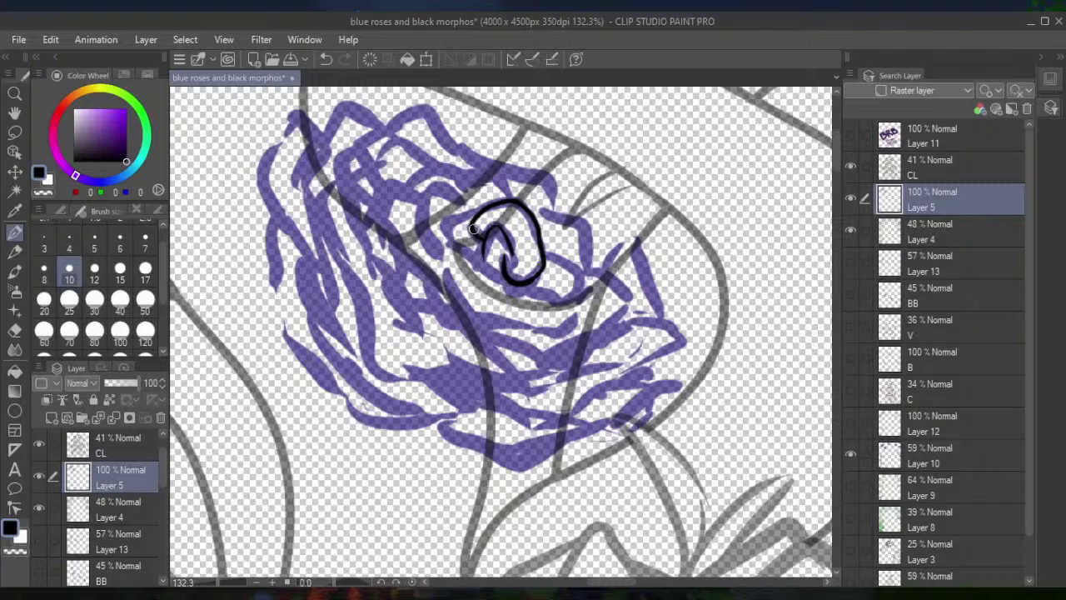
mouse_move(474, 212)
mouse_down()
mouse_move(445, 224)
mouse_move(448, 237)
mouse_move(526, 284)
mouse_up()
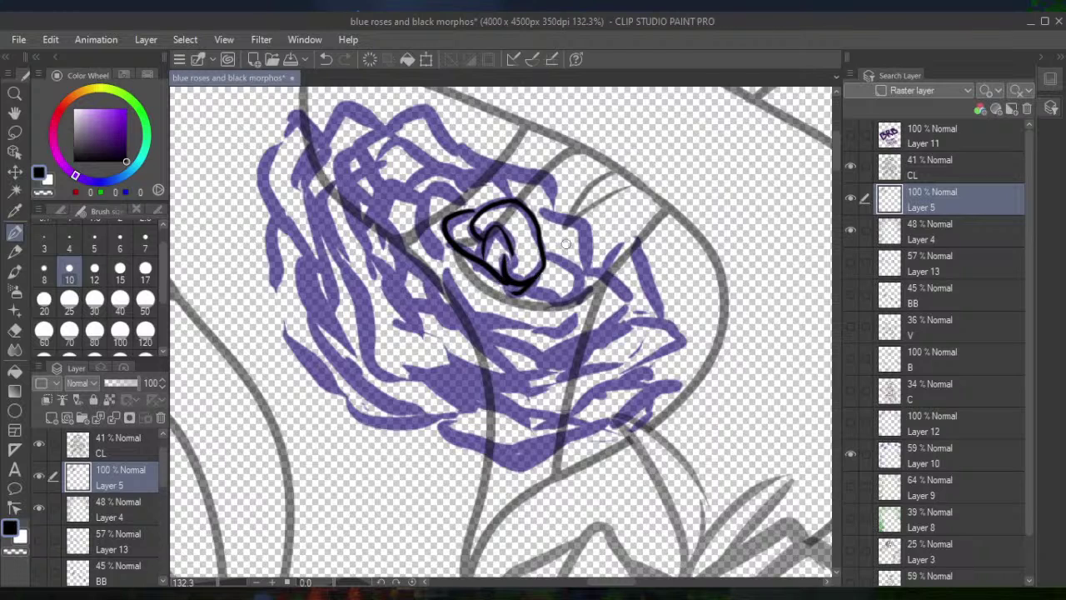
mouse_move(543, 252)
mouse_down()
mouse_move(581, 278)
mouse_move(570, 297)
mouse_move(524, 290)
mouse_move(566, 296)
mouse_move(601, 278)
mouse_move(580, 273)
mouse_move(603, 274)
mouse_move(620, 312)
mouse_move(562, 339)
mouse_move(453, 319)
mouse_move(434, 293)
mouse_move(434, 246)
mouse_up()
mouse_move(469, 205)
mouse_down()
mouse_move(422, 183)
mouse_move(416, 228)
mouse_move(431, 248)
mouse_move(420, 194)
mouse_move(383, 180)
mouse_move(380, 233)
mouse_move(398, 284)
mouse_move(454, 300)
mouse_up()
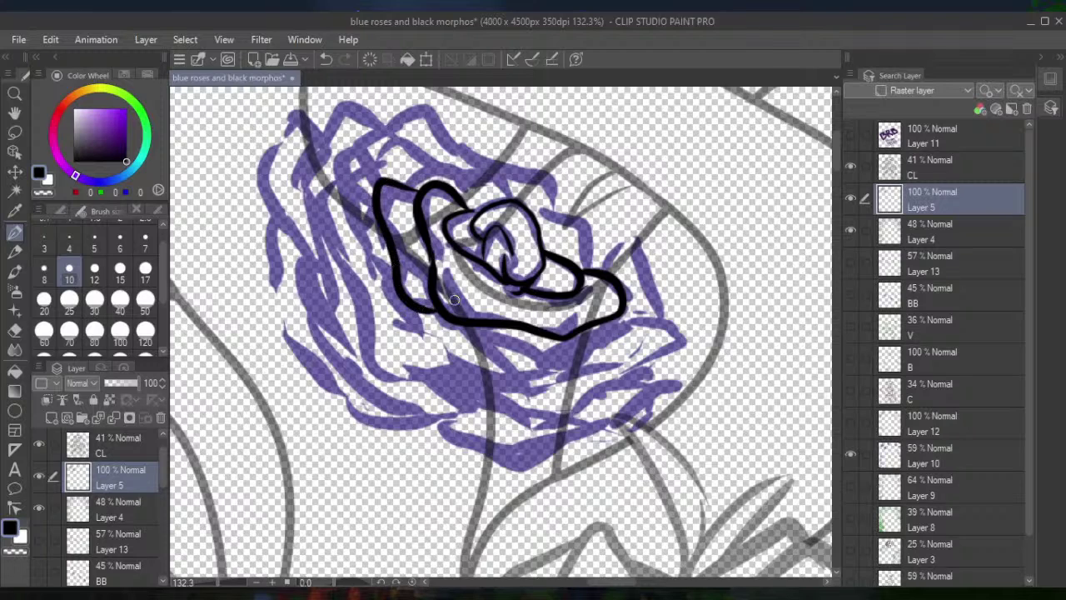
Ink the tilted rose's petals behind the centre, along its right side and just below the inner petals
mouse_move(416, 184)
mouse_down()
mouse_move(444, 167)
mouse_move(500, 176)
mouse_move(512, 196)
mouse_move(562, 221)
mouse_move(590, 273)
mouse_up()
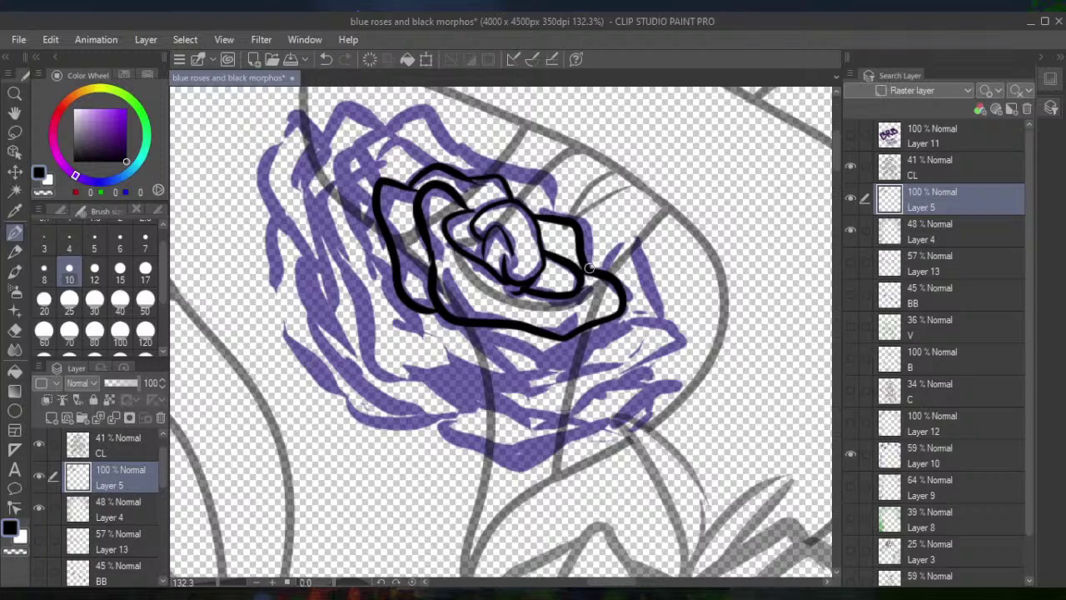
mouse_move(654, 318)
mouse_down()
mouse_move(629, 230)
mouse_move(575, 241)
mouse_up()
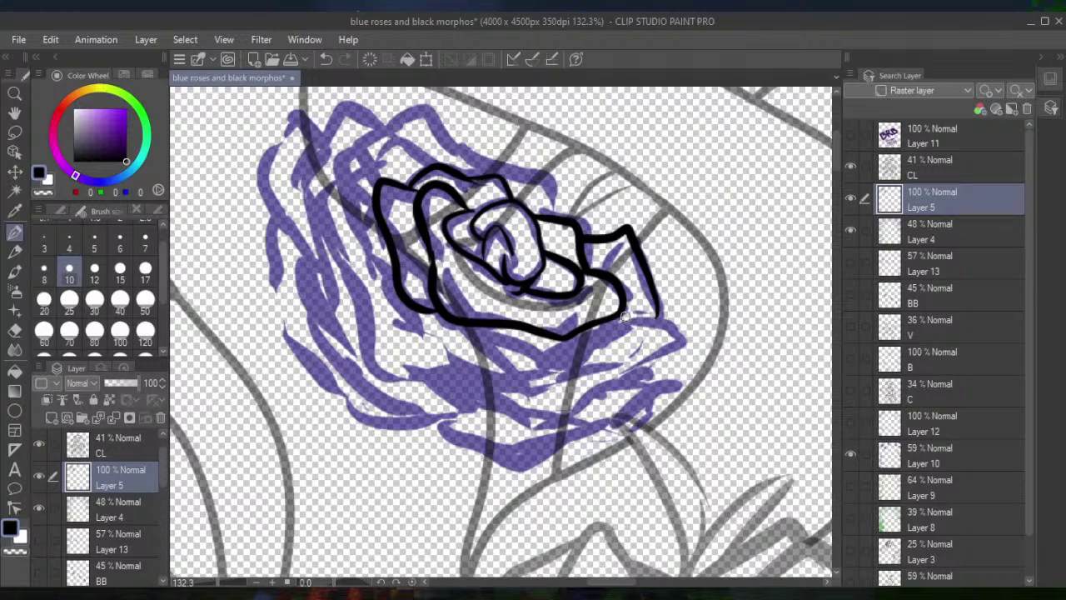
mouse_move(631, 318)
mouse_down()
mouse_move(677, 334)
mouse_move(682, 348)
mouse_move(627, 374)
mouse_move(552, 380)
mouse_up()
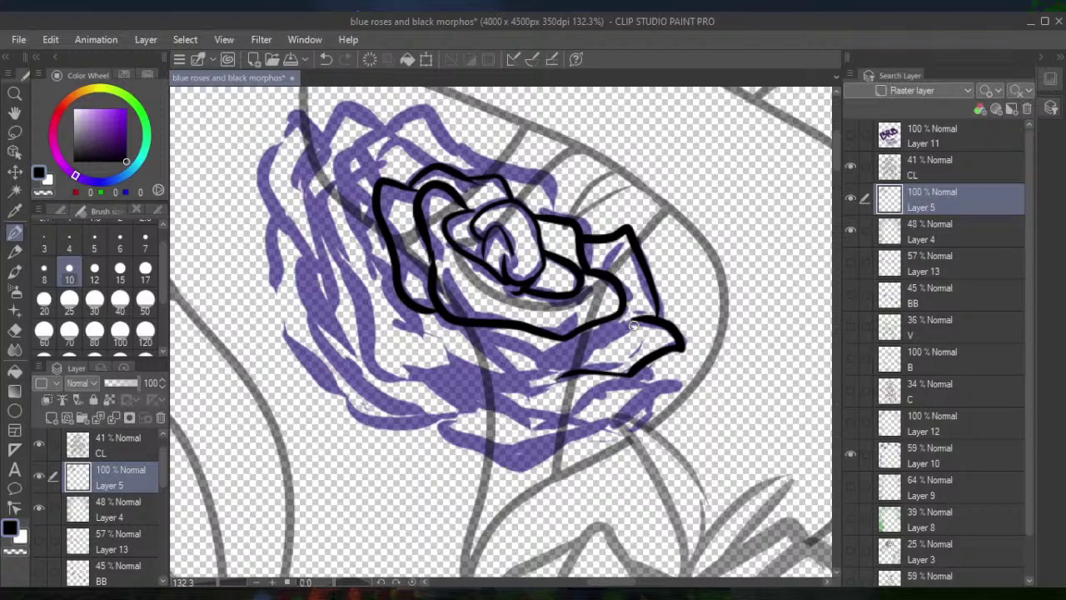
mouse_move(596, 336)
mouse_down()
mouse_move(543, 353)
mouse_move(556, 385)
mouse_move(521, 394)
mouse_move(454, 334)
mouse_move(441, 306)
mouse_move(537, 353)
mouse_up()
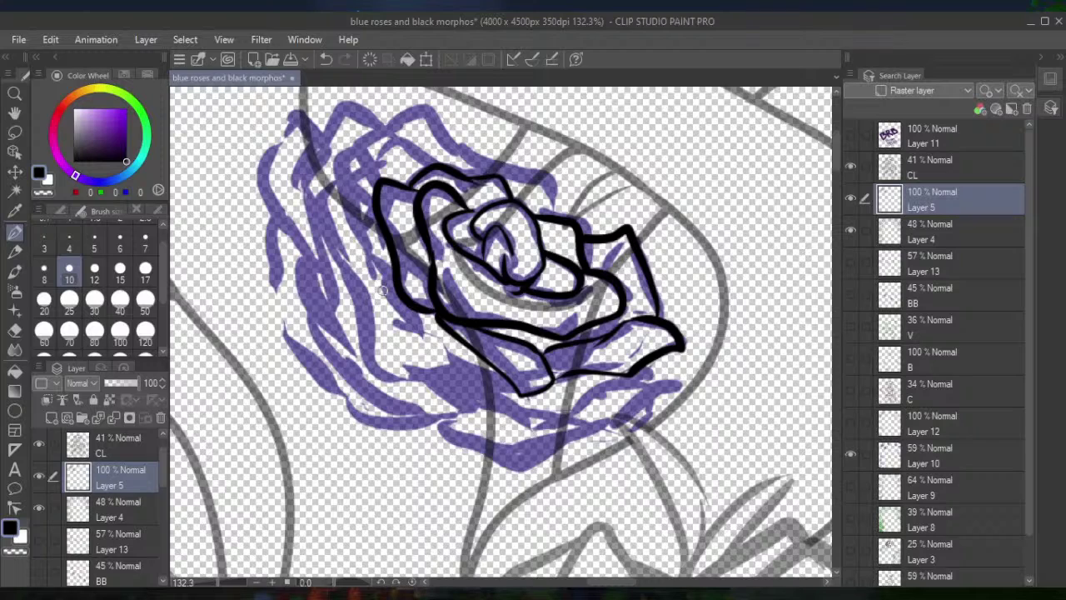
Ink the tilted rose's upper back petals and the long petal sweeping down its left side to the lower middle
mouse_move(448, 336)
mouse_down()
mouse_move(408, 318)
mouse_move(350, 214)
mouse_move(340, 163)
mouse_move(356, 152)
mouse_move(381, 157)
mouse_move(402, 140)
mouse_move(454, 166)
mouse_up()
mouse_move(554, 215)
mouse_down()
mouse_move(541, 173)
mouse_move(462, 158)
mouse_move(424, 112)
mouse_move(379, 130)
mouse_up()
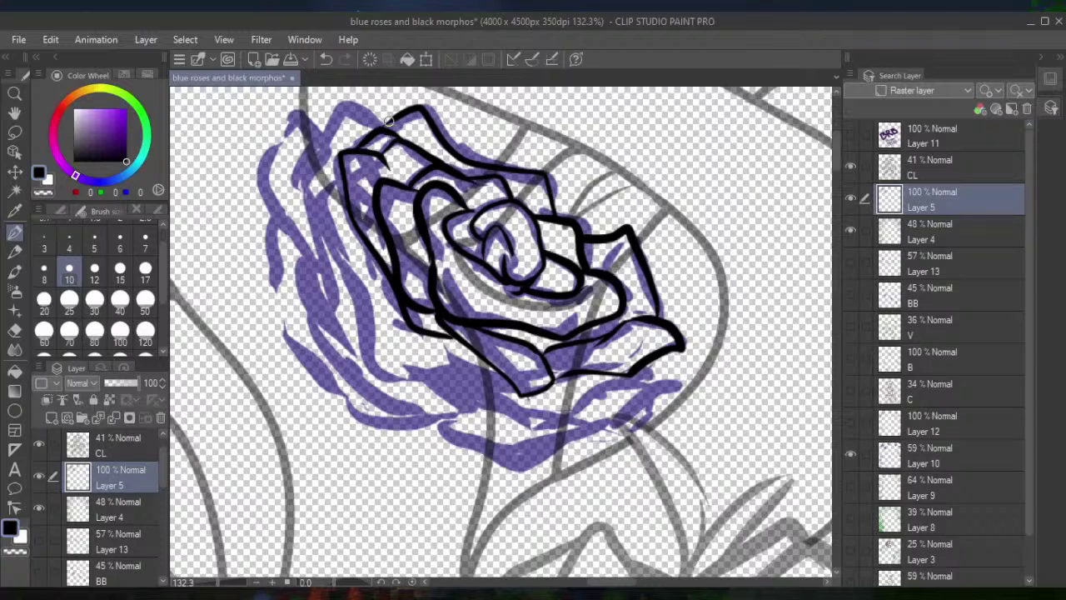
mouse_move(379, 127)
mouse_down()
mouse_move(339, 113)
mouse_move(298, 183)
mouse_move(351, 243)
mouse_up()
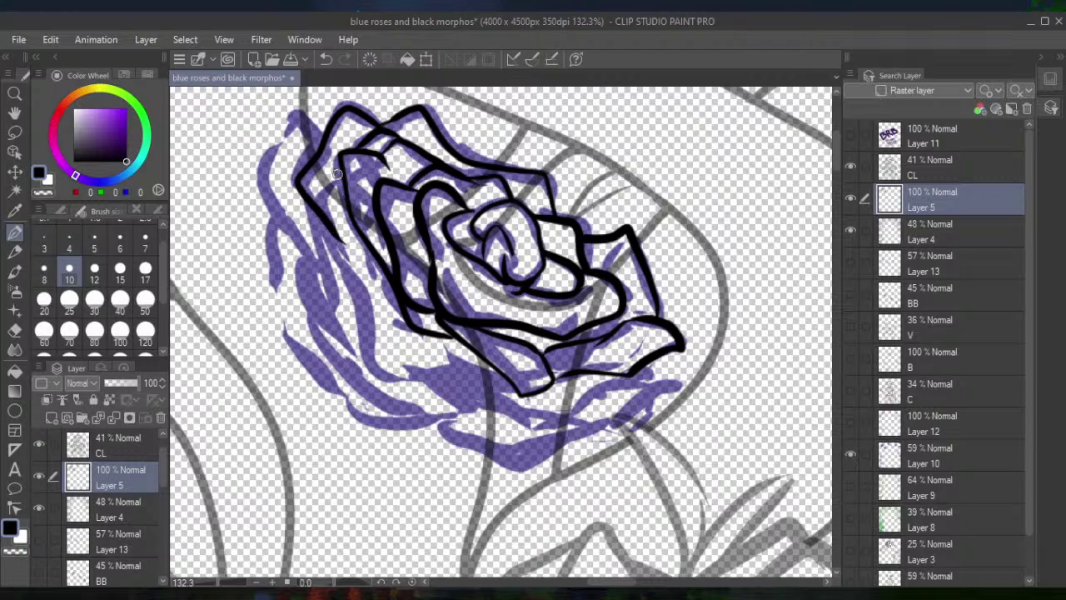
click(326, 59)
mouse_move(341, 175)
mouse_down()
mouse_move(346, 288)
mouse_move(379, 364)
mouse_move(512, 388)
mouse_up()
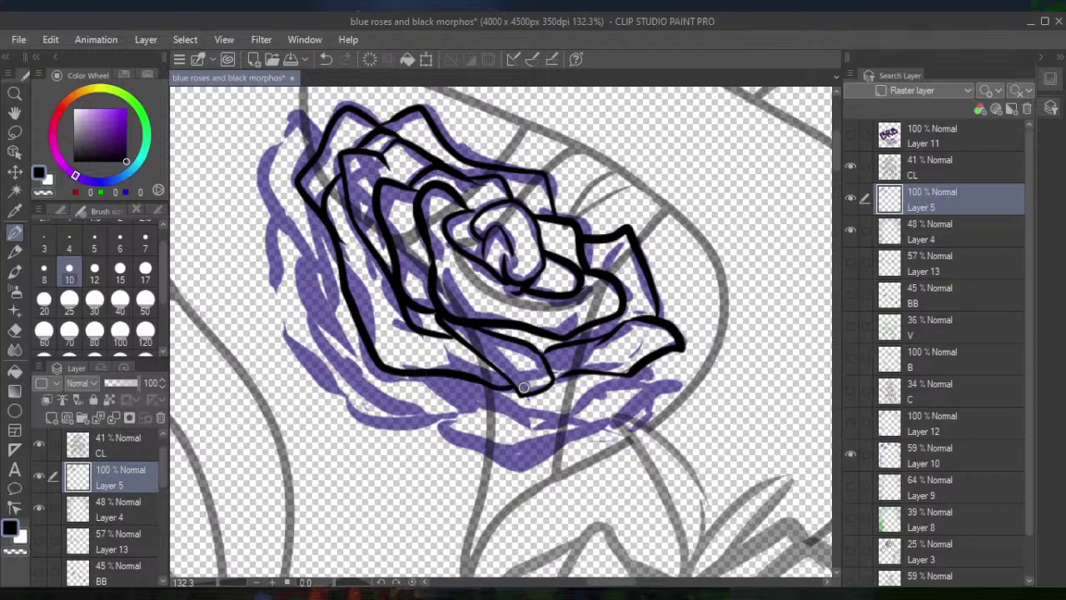
Ink the tilted rose's outermost petals along its lower edge and left side
mouse_move(447, 377)
mouse_down()
mouse_move(496, 412)
mouse_move(558, 424)
mouse_move(654, 376)
mouse_move(662, 354)
mouse_move(635, 411)
mouse_move(519, 466)
mouse_move(440, 428)
mouse_move(479, 408)
mouse_move(440, 421)
mouse_move(368, 415)
mouse_move(338, 363)
mouse_up()
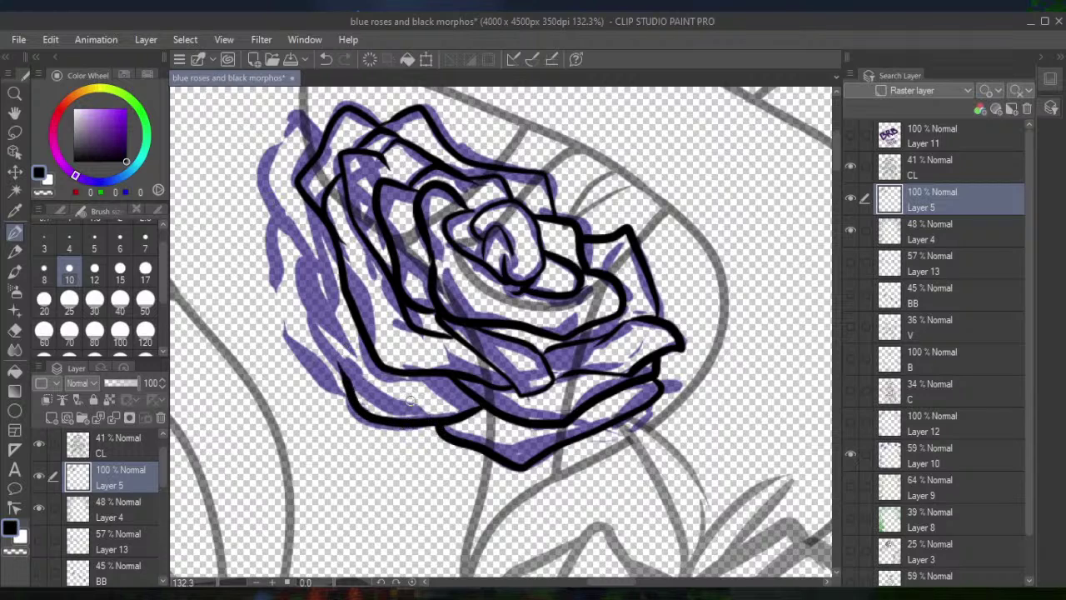
mouse_move(427, 413)
mouse_down()
mouse_move(375, 393)
mouse_move(324, 353)
mouse_move(305, 305)
mouse_move(304, 260)
mouse_move(340, 252)
mouse_move(304, 243)
mouse_move(267, 200)
mouse_move(255, 162)
mouse_move(290, 107)
mouse_move(332, 134)
mouse_up()
mouse_move(267, 214)
mouse_down()
mouse_move(266, 262)
mouse_move(287, 339)
mouse_up()
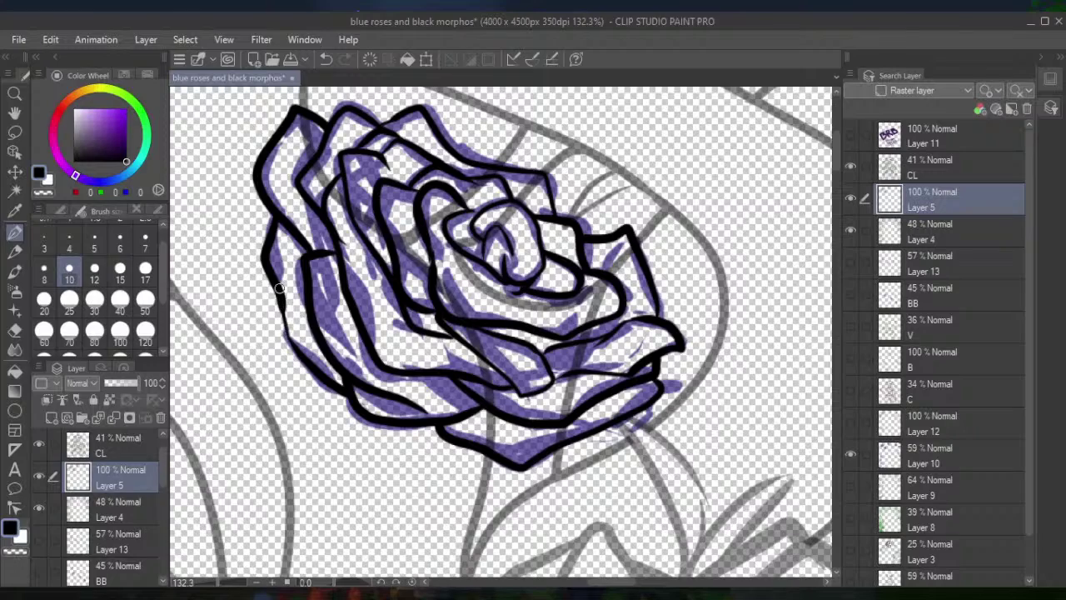
Ink the stem and pointed sepals of the small rosebud sketch to the right of the tilted rose
scroll(658, 408, down, 4)
drag(658, 409, 490, 325)
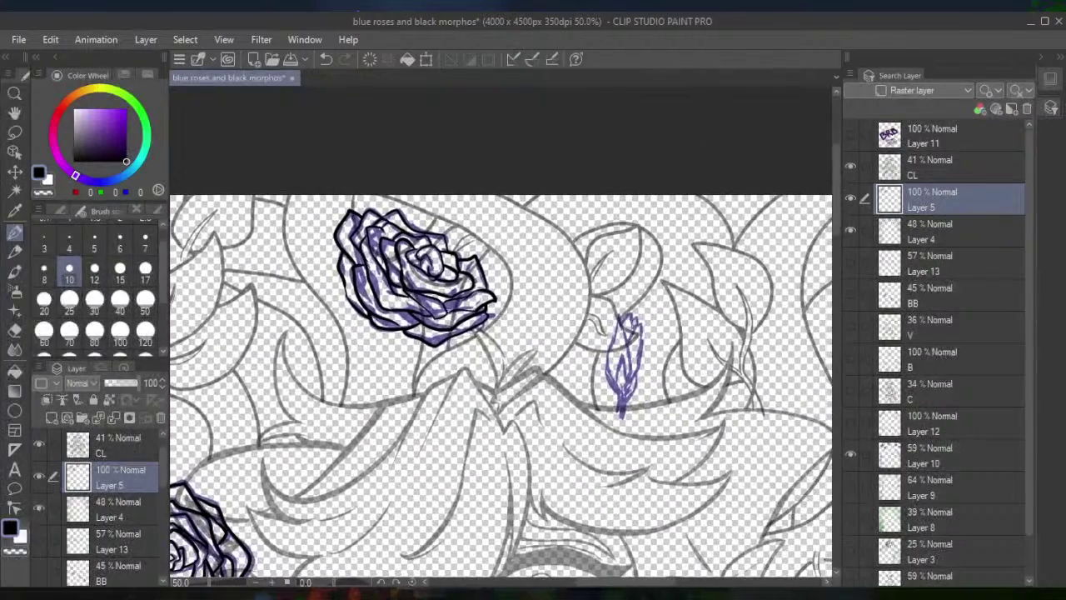
scroll(640, 303, up, 2)
drag(639, 303, 510, 349)
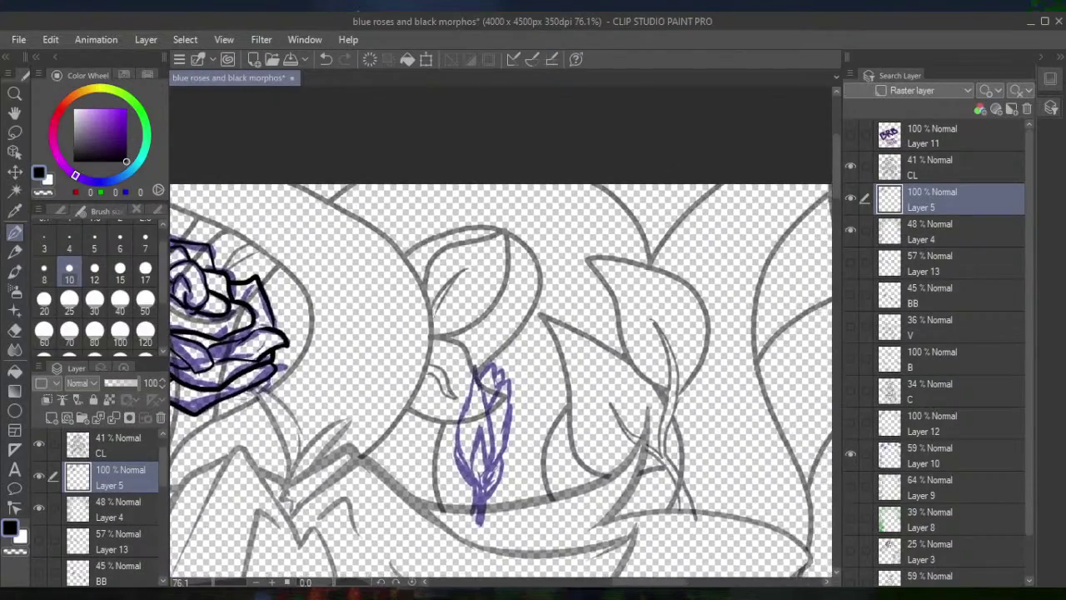
drag(500, 425, 487, 289)
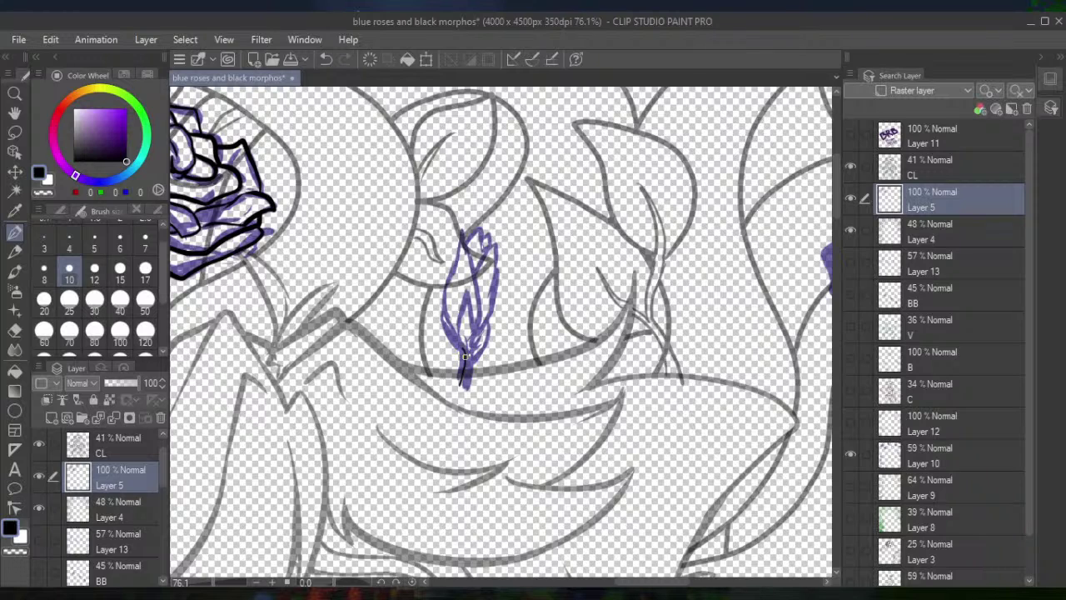
click(326, 60)
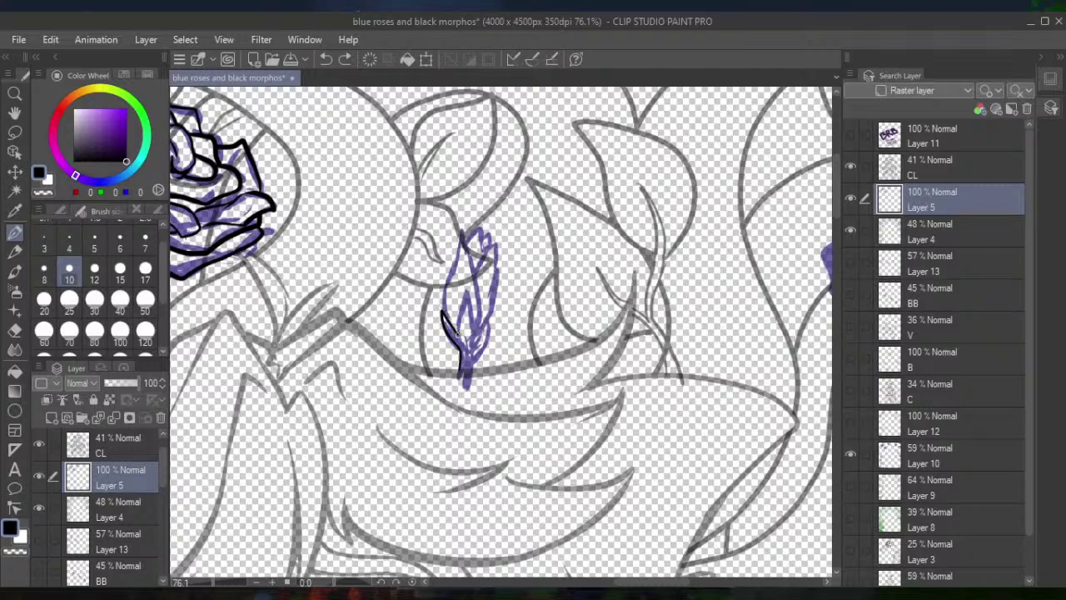
mouse_move(457, 334)
mouse_down()
mouse_move(468, 294)
mouse_move(482, 342)
mouse_up()
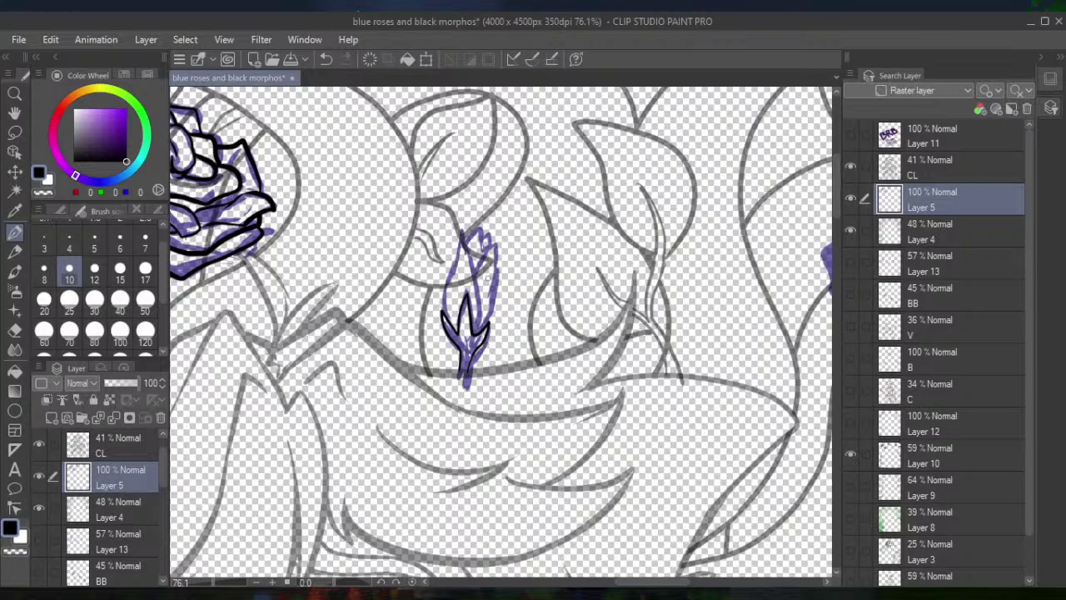
Ink the rosebud's long front petal and the folded petals along its right side and tip
mouse_move(445, 318)
mouse_down()
mouse_move(441, 286)
mouse_move(458, 246)
mouse_move(475, 269)
mouse_up()
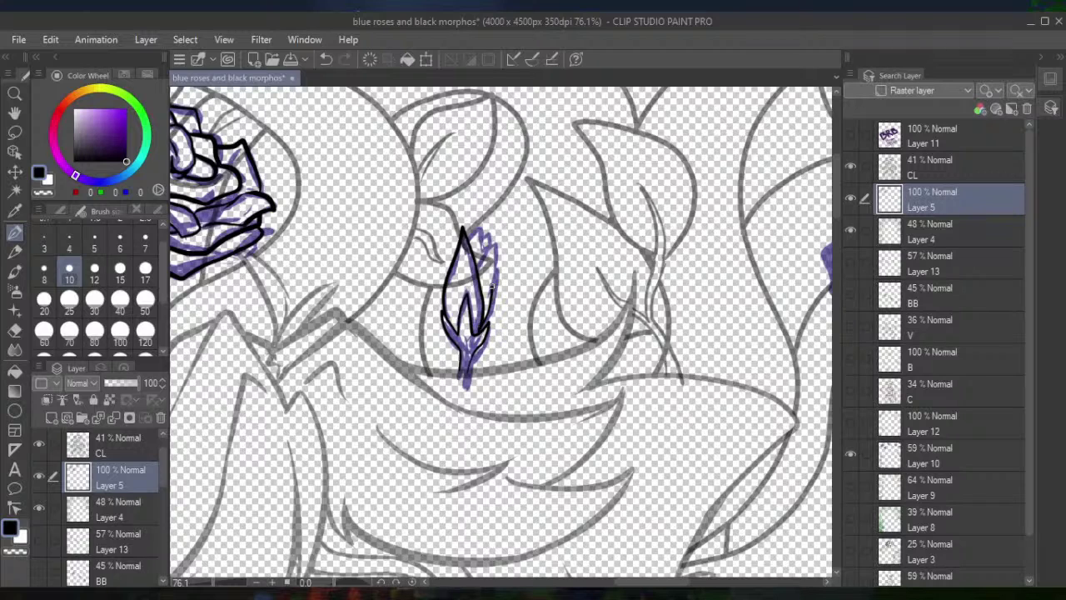
key(ctrl+z)
drag(493, 306, 493, 249)
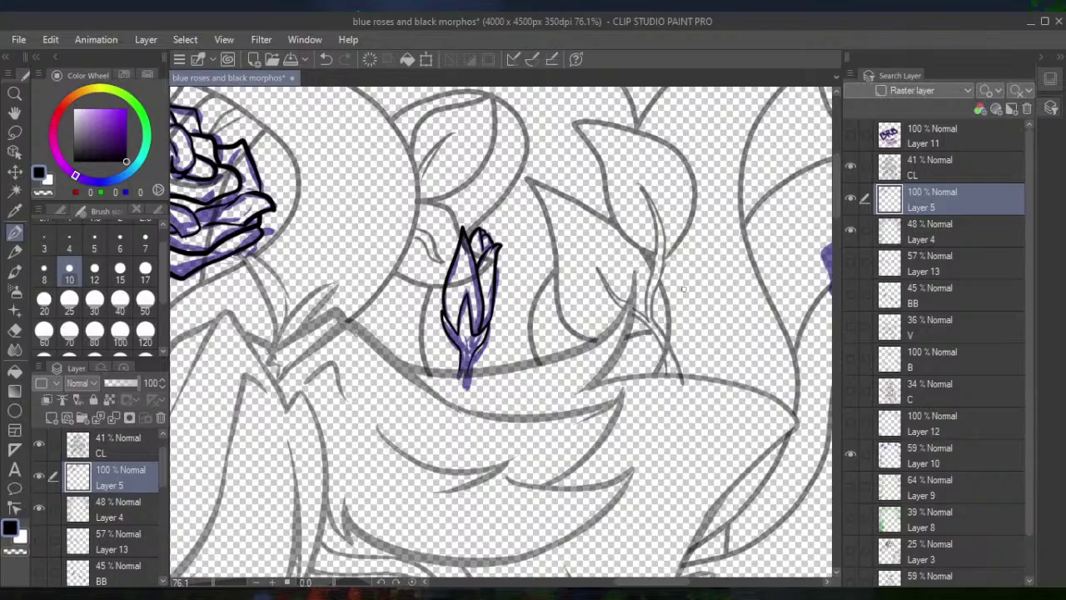
Ink the centre spiral and inner petal rings of the round rose sketch to the right of the rosebud
drag(587, 307, 173, 276)
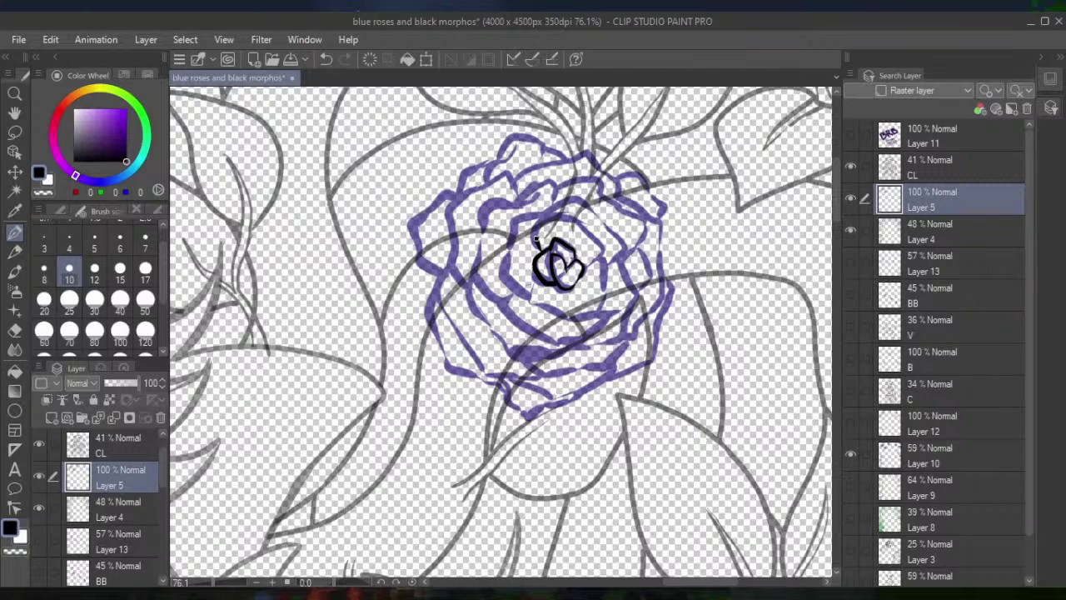
mouse_move(537, 238)
mouse_down()
mouse_move(573, 213)
mouse_move(588, 232)
mouse_move(588, 264)
mouse_up()
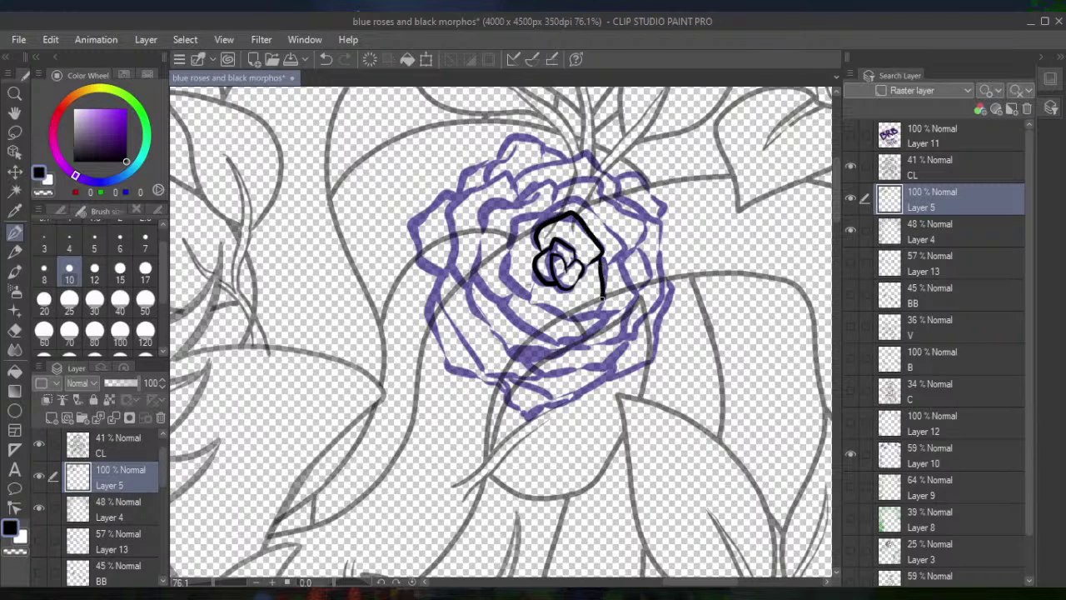
mouse_move(594, 314)
mouse_down()
mouse_move(562, 317)
mouse_move(535, 301)
mouse_move(539, 277)
mouse_move(530, 295)
mouse_move(511, 280)
mouse_move(513, 222)
mouse_move(564, 215)
mouse_move(578, 200)
mouse_move(607, 264)
mouse_up()
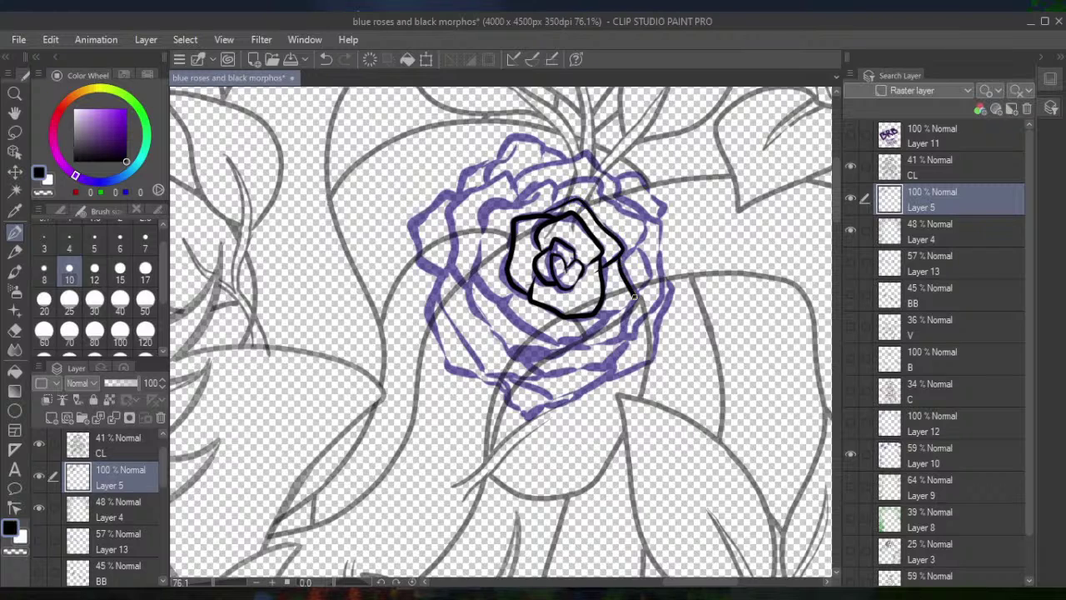
drag(629, 310, 591, 318)
mouse_move(608, 320)
mouse_down()
mouse_move(568, 340)
mouse_move(528, 333)
mouse_move(500, 307)
mouse_move(511, 284)
mouse_move(497, 298)
mouse_move(477, 272)
mouse_move(486, 207)
mouse_move(537, 195)
mouse_move(550, 180)
mouse_move(562, 203)
mouse_move(553, 204)
mouse_move(569, 183)
mouse_move(599, 185)
mouse_move(608, 210)
mouse_move(619, 203)
mouse_move(605, 197)
mouse_move(646, 233)
mouse_move(627, 271)
mouse_move(639, 245)
mouse_move(649, 272)
mouse_up()
mouse_move(634, 318)
mouse_down()
mouse_move(624, 338)
mouse_move(532, 357)
mouse_move(511, 351)
mouse_move(469, 299)
mouse_move(474, 273)
mouse_up()
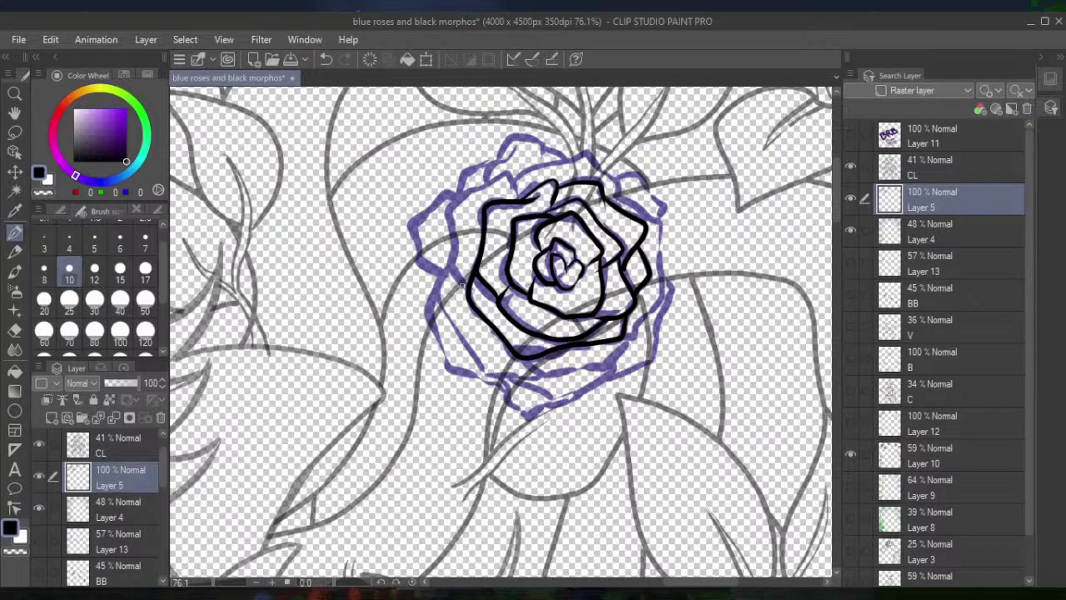
Ink the round rose's outer petals, from the back petals along its upper edge to the pointed petal at its base
mouse_move(468, 287)
mouse_down()
mouse_move(451, 250)
mouse_move(451, 215)
mouse_move(465, 194)
mouse_move(504, 172)
mouse_move(522, 198)
mouse_move(544, 161)
mouse_move(573, 152)
mouse_move(610, 173)
mouse_up()
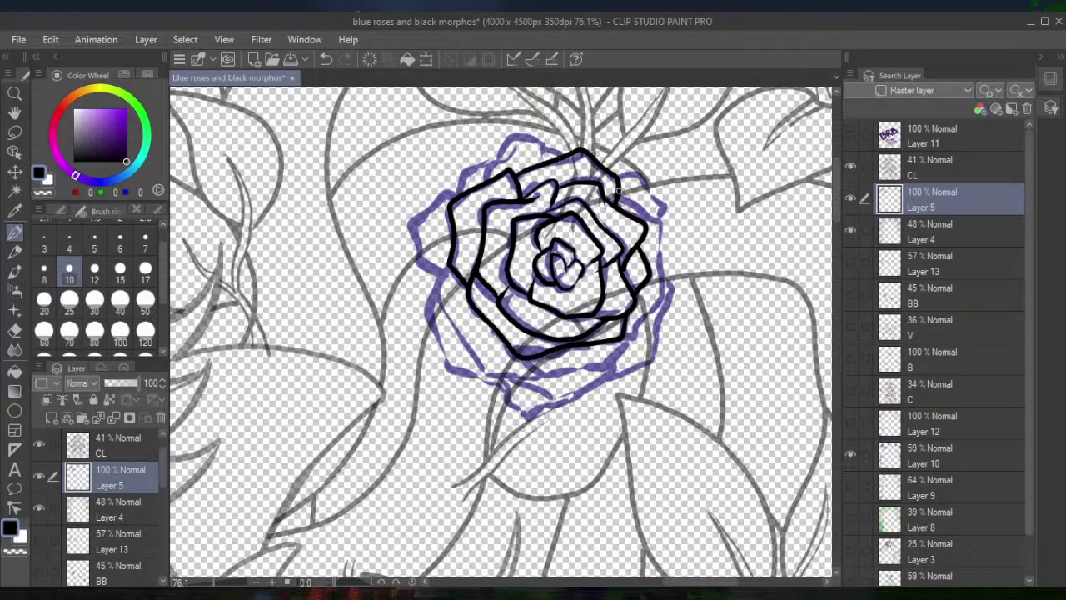
mouse_move(619, 192)
mouse_down()
mouse_move(664, 221)
mouse_move(660, 302)
mouse_move(596, 371)
mouse_move(542, 374)
mouse_move(524, 362)
mouse_move(519, 375)
mouse_move(493, 376)
mouse_move(433, 296)
mouse_move(444, 272)
mouse_move(417, 251)
mouse_move(413, 230)
mouse_move(447, 190)
mouse_move(465, 191)
mouse_move(514, 149)
mouse_move(503, 148)
mouse_move(545, 148)
mouse_up()
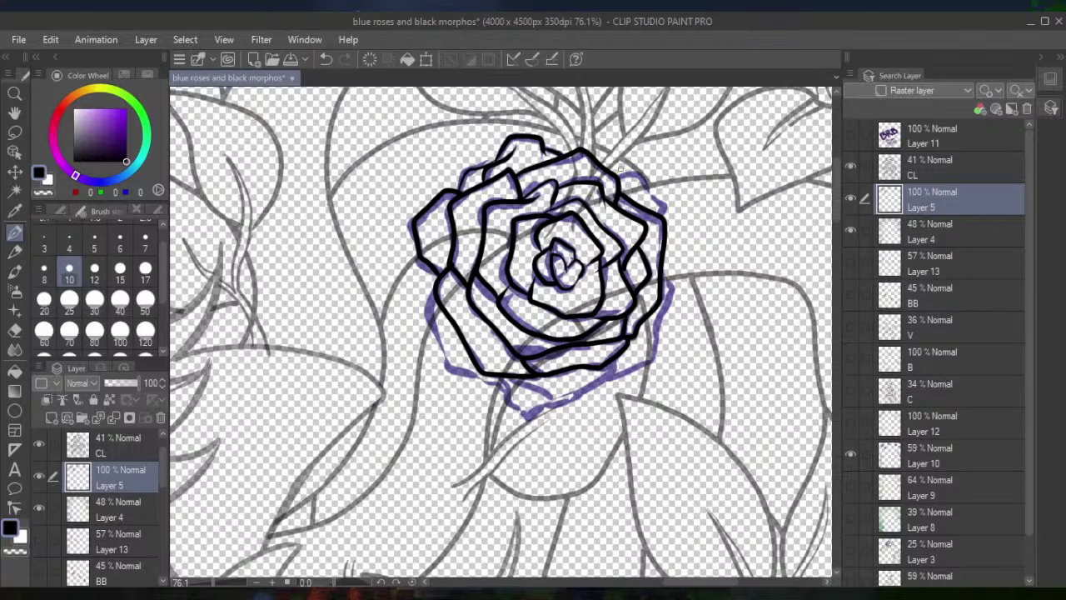
mouse_move(617, 175)
mouse_down()
mouse_move(649, 187)
mouse_move(667, 215)
mouse_up()
mouse_move(670, 298)
mouse_down()
mouse_move(645, 365)
mouse_move(614, 376)
mouse_move(618, 362)
mouse_move(610, 378)
mouse_move(526, 417)
mouse_move(498, 378)
mouse_move(556, 392)
mouse_move(448, 370)
mouse_move(438, 280)
mouse_up()
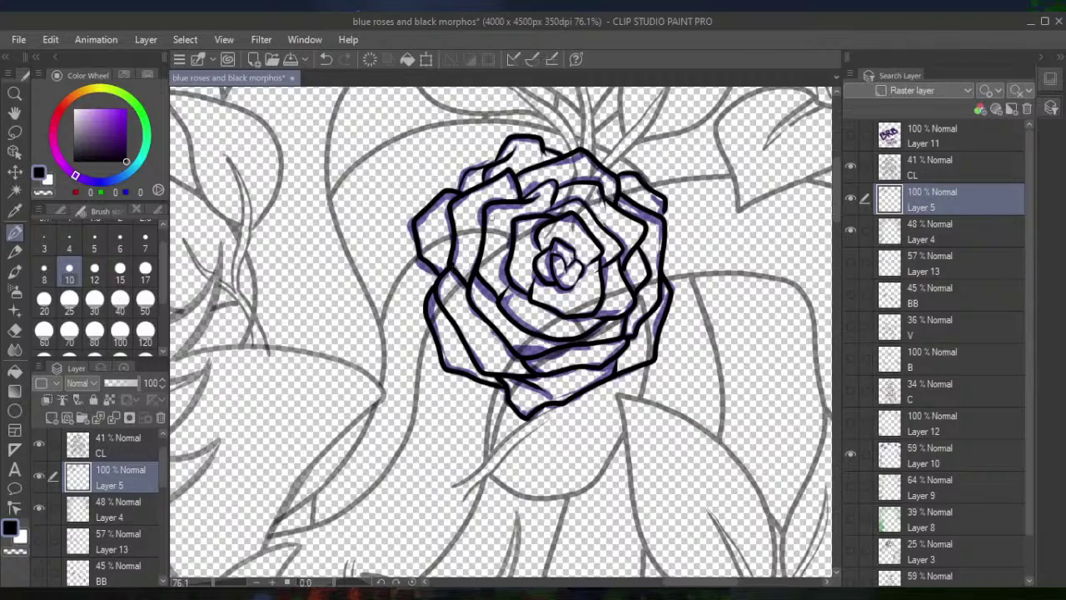
Bring the purple rose sketch in the canvas's upper-right corner into close view for inking
key(ctrl+minus)
key(ctrl+minus)
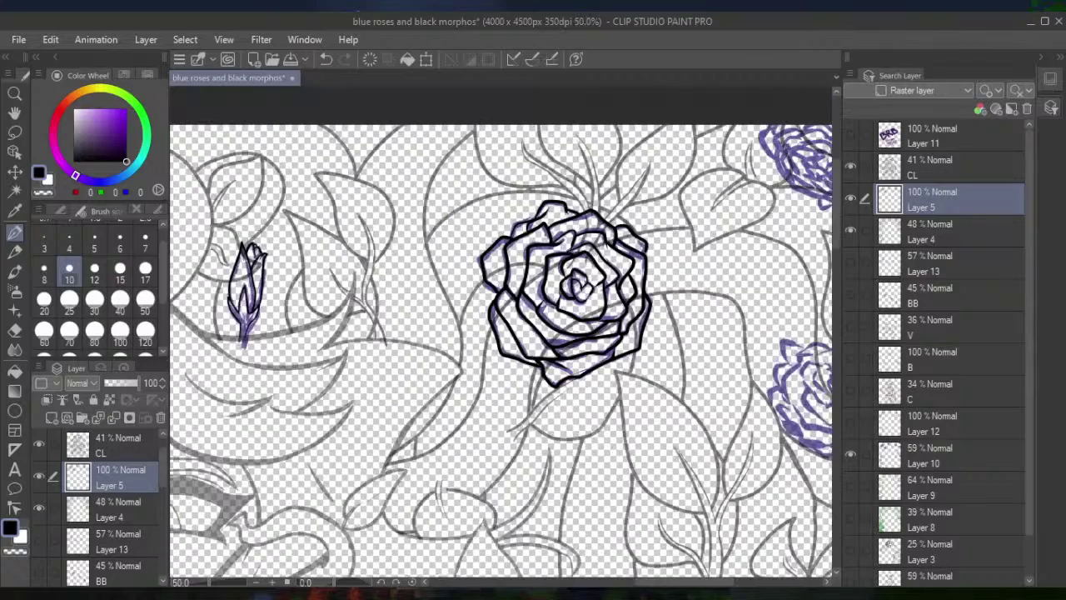
mouse_move(574, 555)
mouse_down()
mouse_move(485, 449)
mouse_move(399, 321)
mouse_move(289, 481)
mouse_up()
mouse_move(391, 284)
mouse_down()
mouse_move(356, 338)
mouse_move(357, 422)
mouse_up()
scroll(492, 199, up, 2)
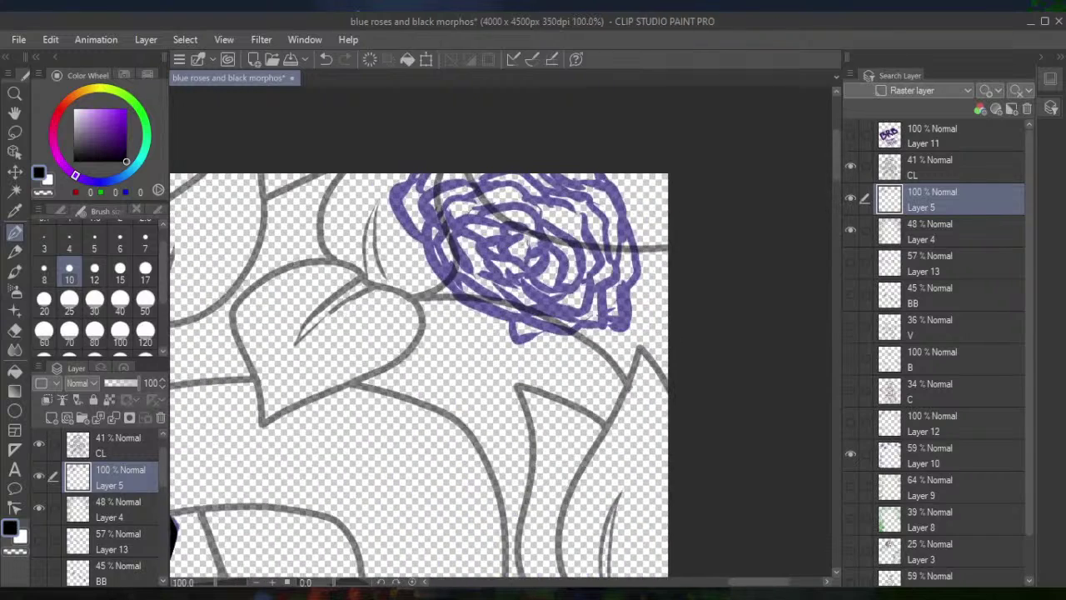
mouse_move(491, 224)
mouse_down()
mouse_move(549, 289)
mouse_move(461, 288)
mouse_up()
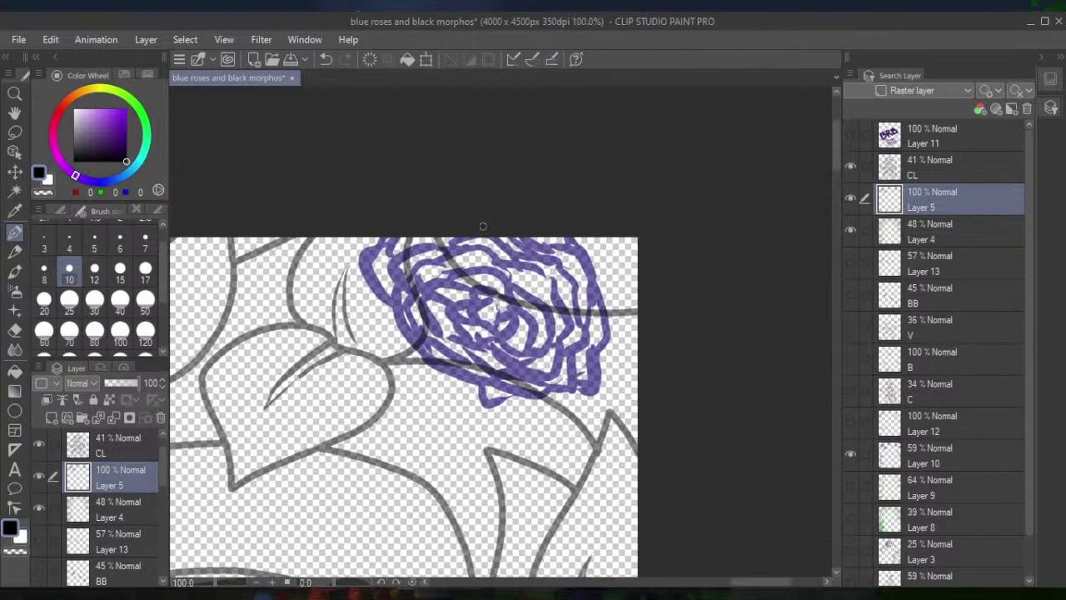
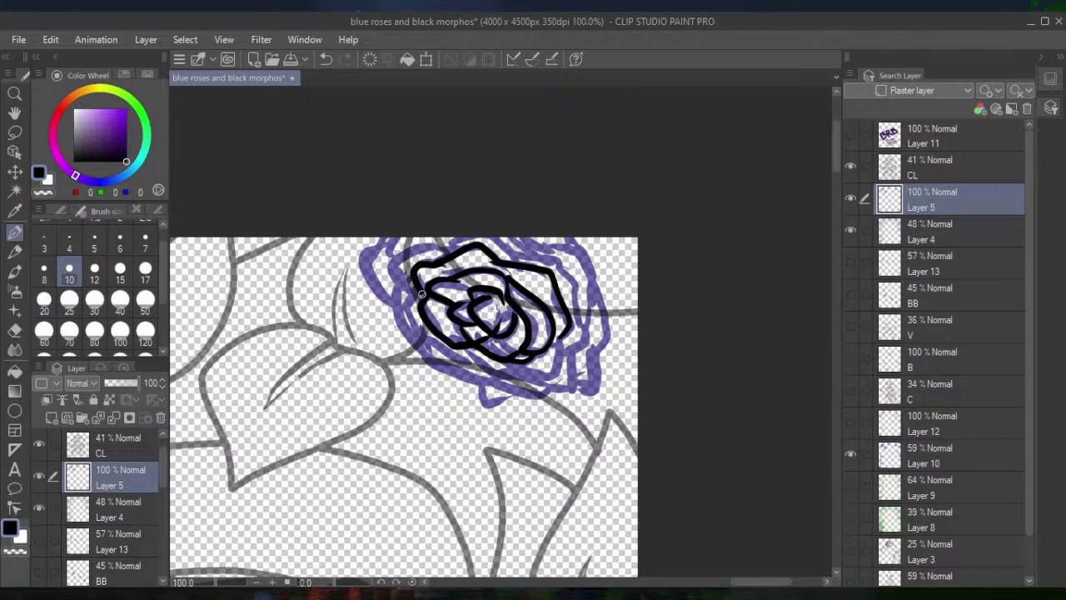
Ink the middle petal rings around the centre of the corner rose, following the purple sketch on all sides
mouse_move(560, 335)
mouse_down()
mouse_move(545, 378)
mouse_move(492, 377)
mouse_up()
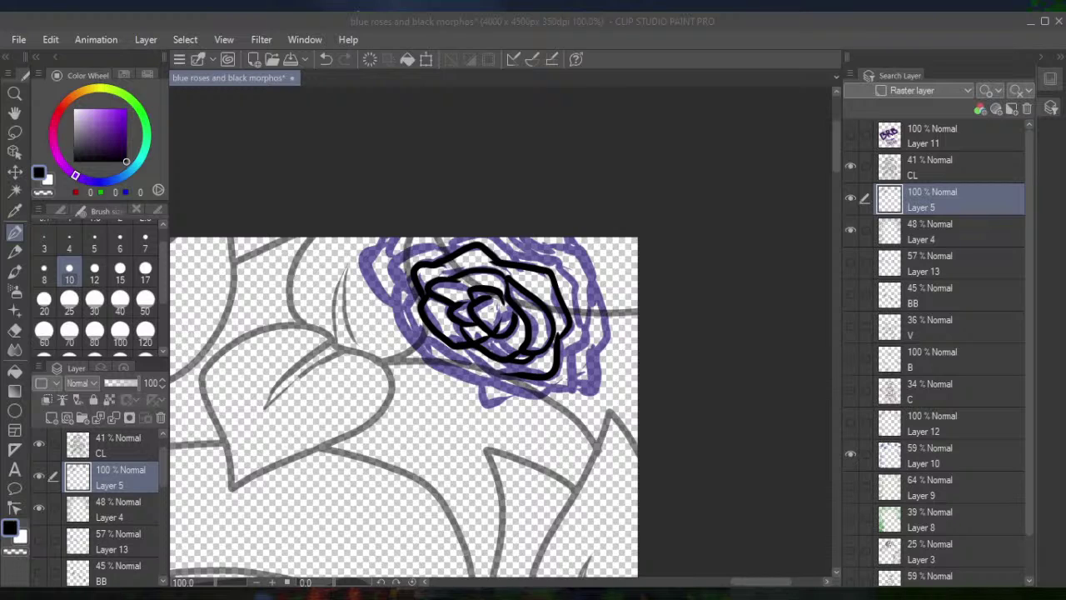
click(500, 454)
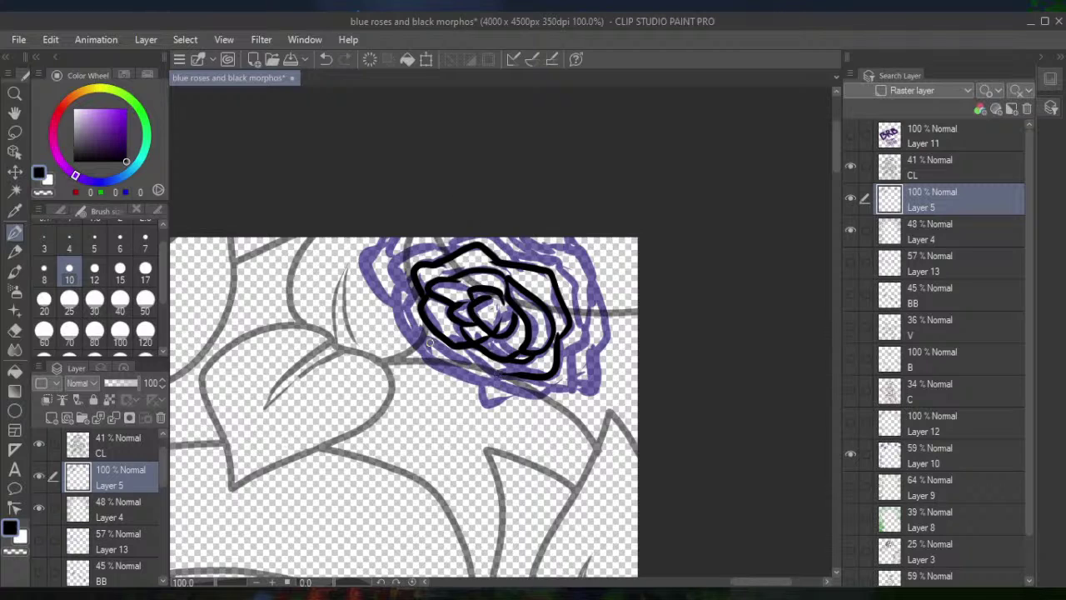
mouse_move(413, 286)
mouse_down()
mouse_move(433, 348)
mouse_move(460, 364)
mouse_move(478, 346)
mouse_move(466, 354)
mouse_move(485, 374)
mouse_move(526, 375)
mouse_up()
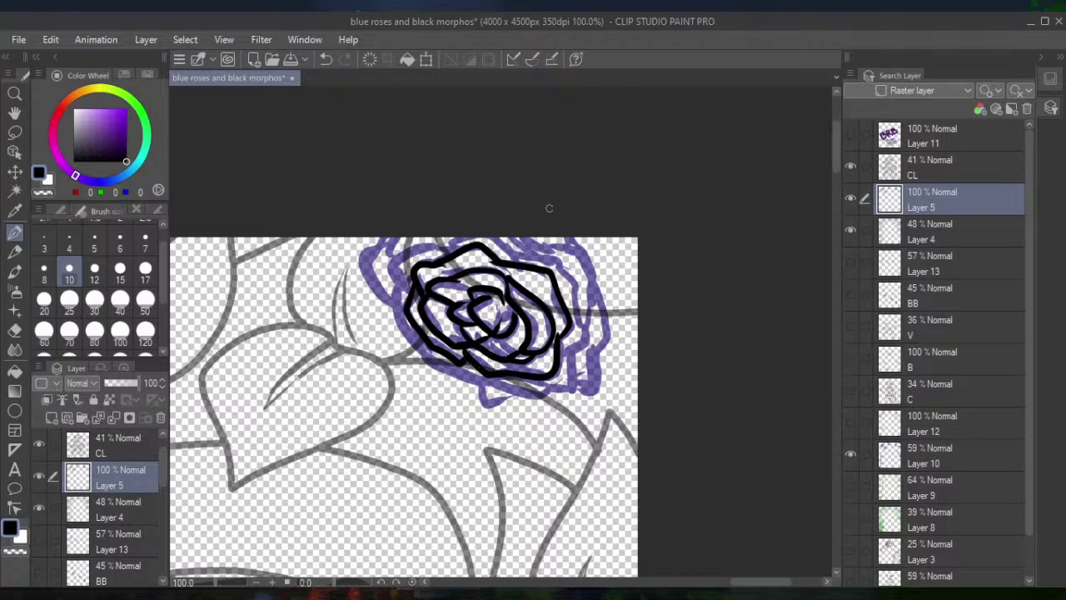
mouse_move(516, 261)
mouse_down()
mouse_move(490, 233)
mouse_move(445, 252)
mouse_move(415, 246)
mouse_move(392, 270)
mouse_move(410, 296)
mouse_move(400, 284)
mouse_move(396, 308)
mouse_move(421, 343)
mouse_move(451, 369)
mouse_move(517, 391)
mouse_move(551, 377)
mouse_move(534, 380)
mouse_move(572, 388)
mouse_move(579, 349)
mouse_move(561, 363)
mouse_move(588, 336)
mouse_move(563, 269)
mouse_move(517, 255)
mouse_up()
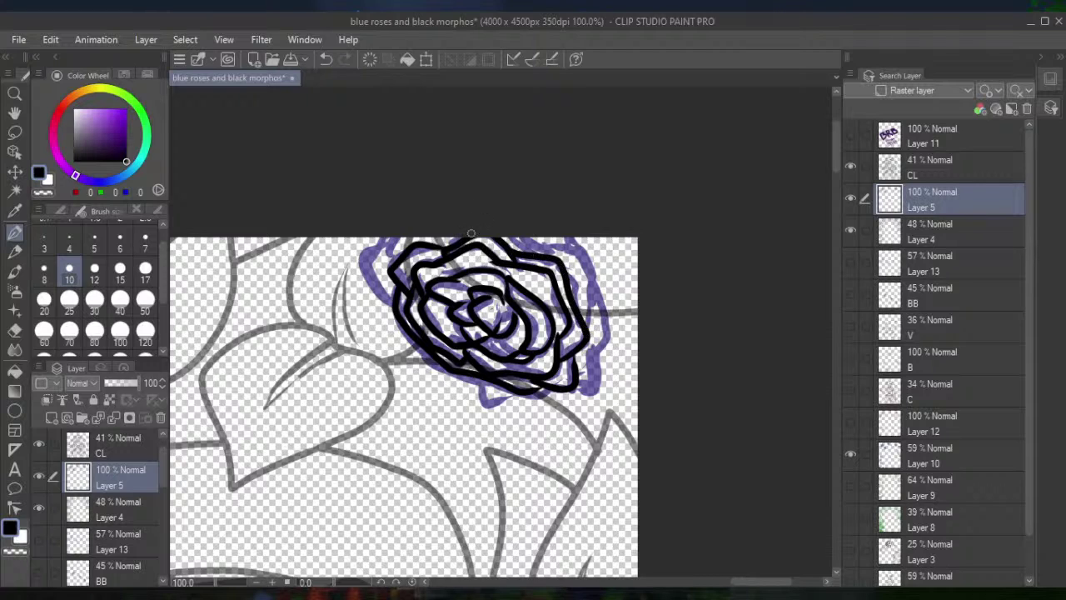
Ink the corner rose's outermost petals along its right side, at its base and at its upper-left tip
mouse_move(511, 239)
mouse_down()
mouse_move(580, 252)
mouse_move(589, 326)
mouse_up()
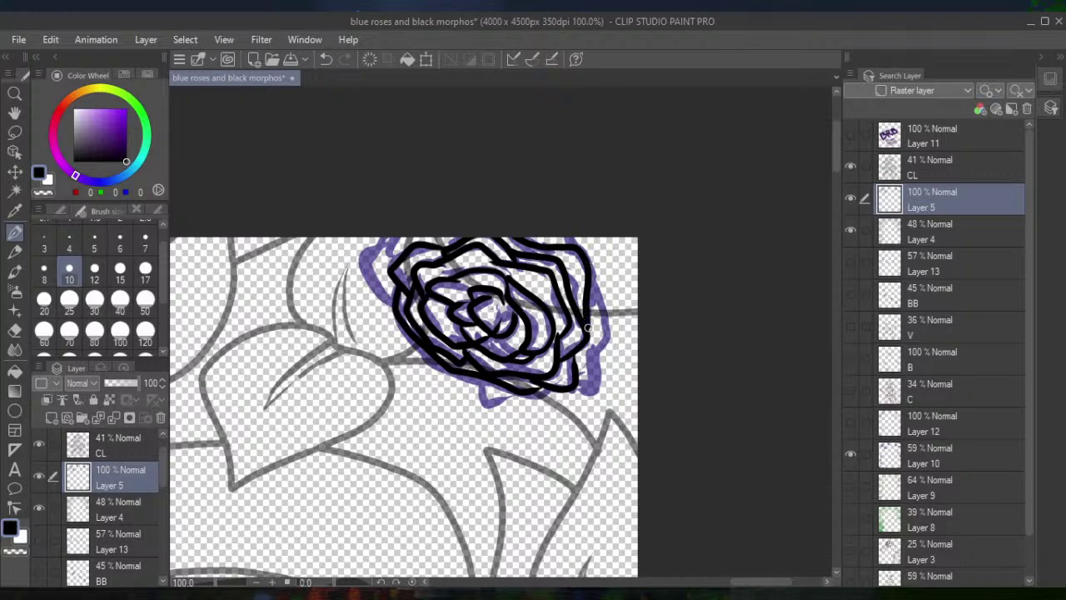
mouse_move(589, 279)
mouse_down()
mouse_move(607, 323)
mouse_move(596, 388)
mouse_move(583, 373)
mouse_up()
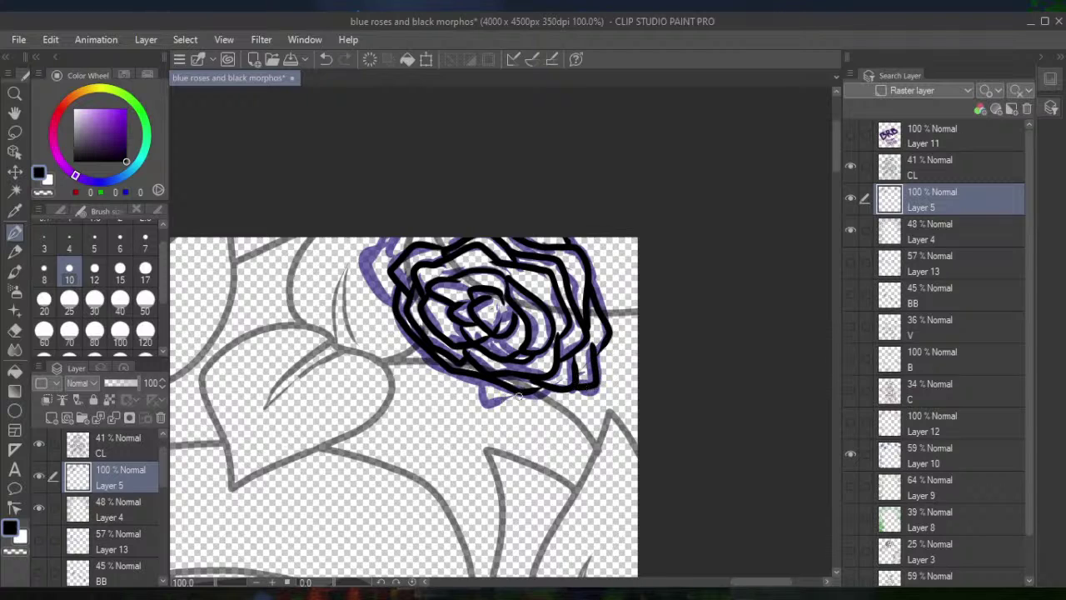
mouse_move(515, 390)
mouse_down()
mouse_move(483, 395)
mouse_move(479, 364)
mouse_up()
mouse_move(395, 300)
mouse_down()
mouse_move(361, 271)
mouse_move(391, 230)
mouse_up()
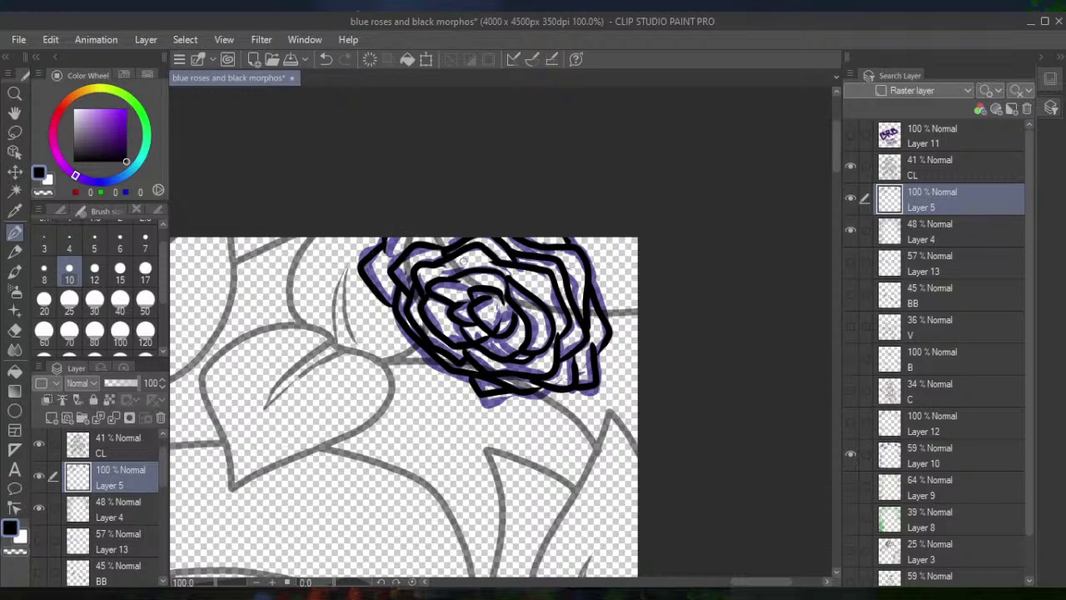
Ink the centre spiral and inner petal rings of the next rose sketch down the canvas's right edge
scroll(546, 342, down, 3)
drag(547, 513, 585, 369)
scroll(584, 369, up, 2)
scroll(626, 350, up, 3)
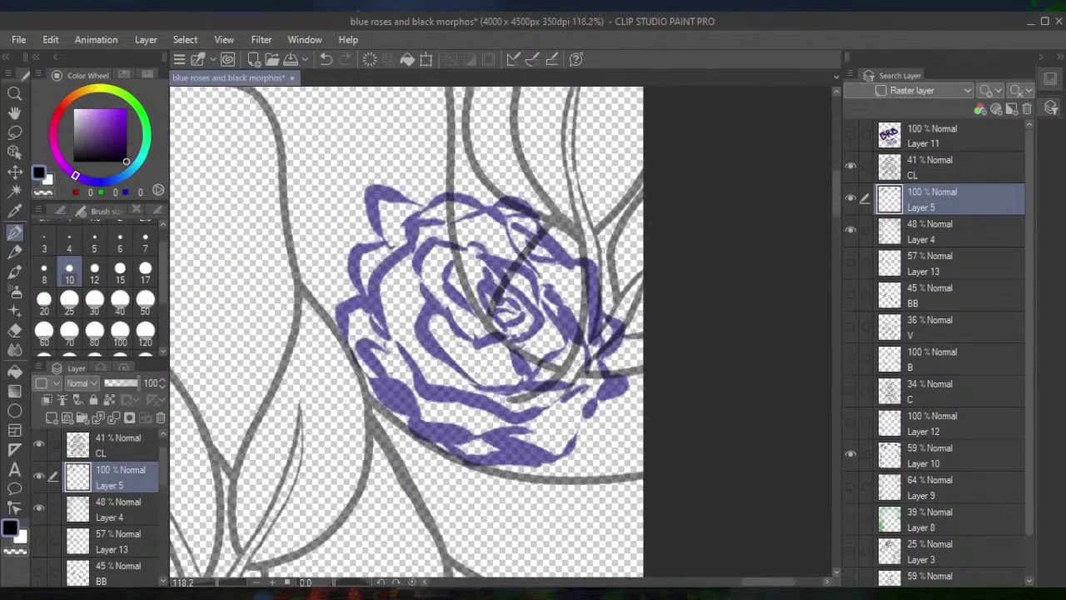
mouse_move(499, 307)
mouse_down()
mouse_move(486, 282)
mouse_move(498, 312)
mouse_move(514, 312)
mouse_move(498, 311)
mouse_move(507, 325)
mouse_move(522, 314)
mouse_move(483, 271)
mouse_move(493, 265)
mouse_move(461, 260)
mouse_move(450, 276)
mouse_move(460, 299)
mouse_move(519, 295)
mouse_move(543, 318)
mouse_move(520, 337)
mouse_move(476, 342)
mouse_move(458, 307)
mouse_move(445, 310)
mouse_move(427, 291)
mouse_move(421, 246)
mouse_move(468, 245)
mouse_move(482, 259)
mouse_move(515, 264)
mouse_move(550, 310)
mouse_move(568, 340)
mouse_move(527, 388)
mouse_move(463, 380)
mouse_move(430, 304)
mouse_up()
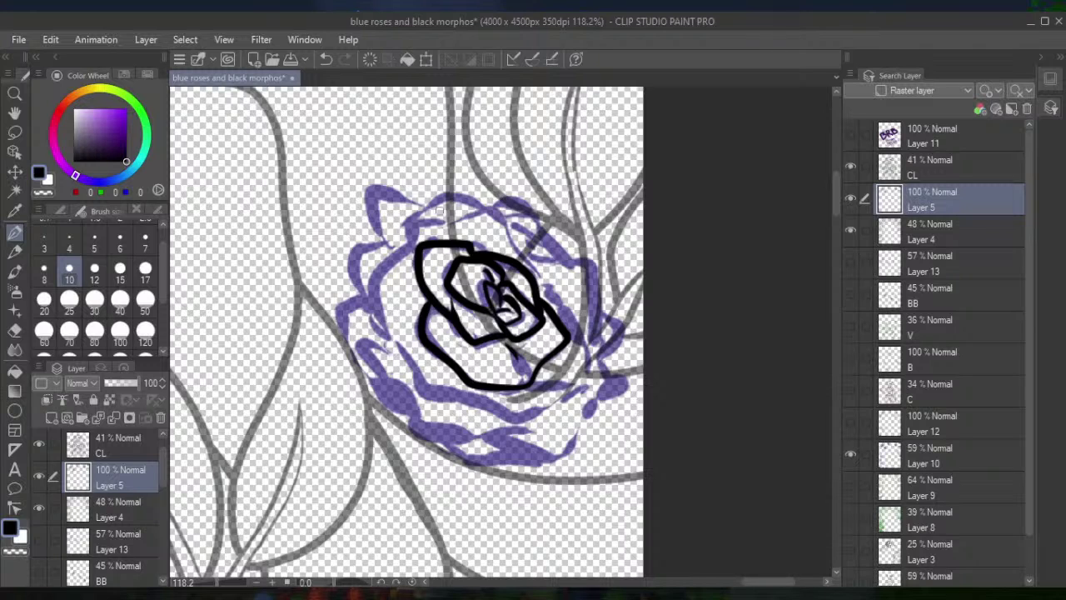
mouse_move(422, 244)
mouse_down()
mouse_move(398, 248)
mouse_move(376, 294)
mouse_move(382, 325)
mouse_move(431, 391)
mouse_move(517, 415)
mouse_move(585, 373)
mouse_move(593, 331)
mouse_move(521, 256)
mouse_move(500, 215)
mouse_move(425, 225)
mouse_move(407, 239)
mouse_up()
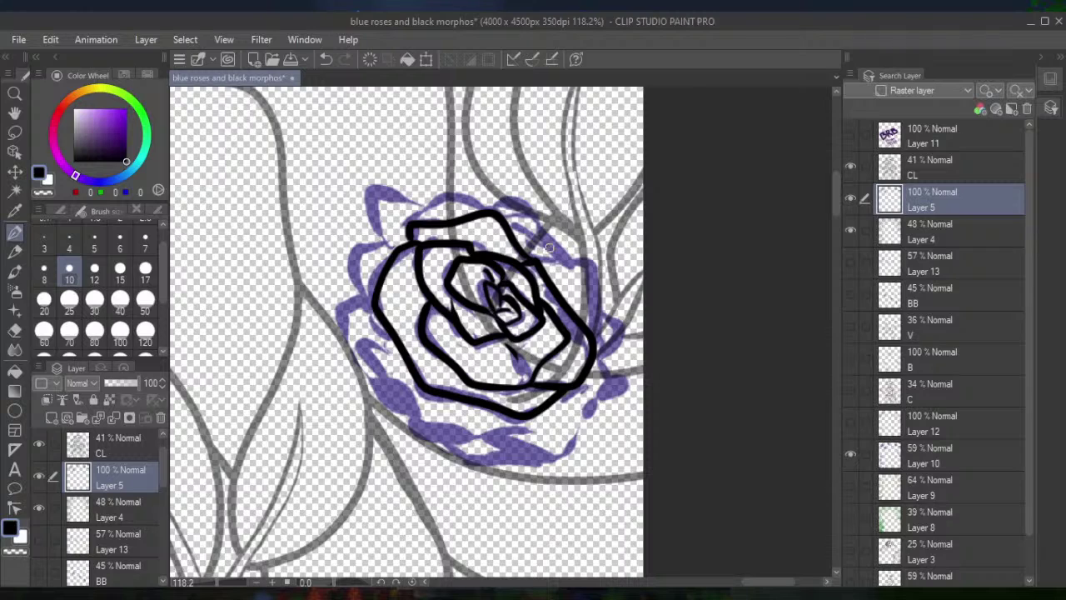
Ink this rose's outer petals, from the folded right petals around the base to the pointed petals on the left and top
mouse_move(534, 258)
mouse_down()
mouse_move(586, 258)
mouse_move(604, 288)
mouse_move(593, 333)
mouse_move(622, 329)
mouse_move(601, 364)
mouse_move(611, 381)
mouse_move(593, 414)
mouse_move(569, 445)
mouse_move(538, 455)
mouse_move(517, 436)
mouse_move(408, 427)
mouse_move(402, 399)
mouse_move(360, 350)
mouse_move(427, 287)
mouse_up()
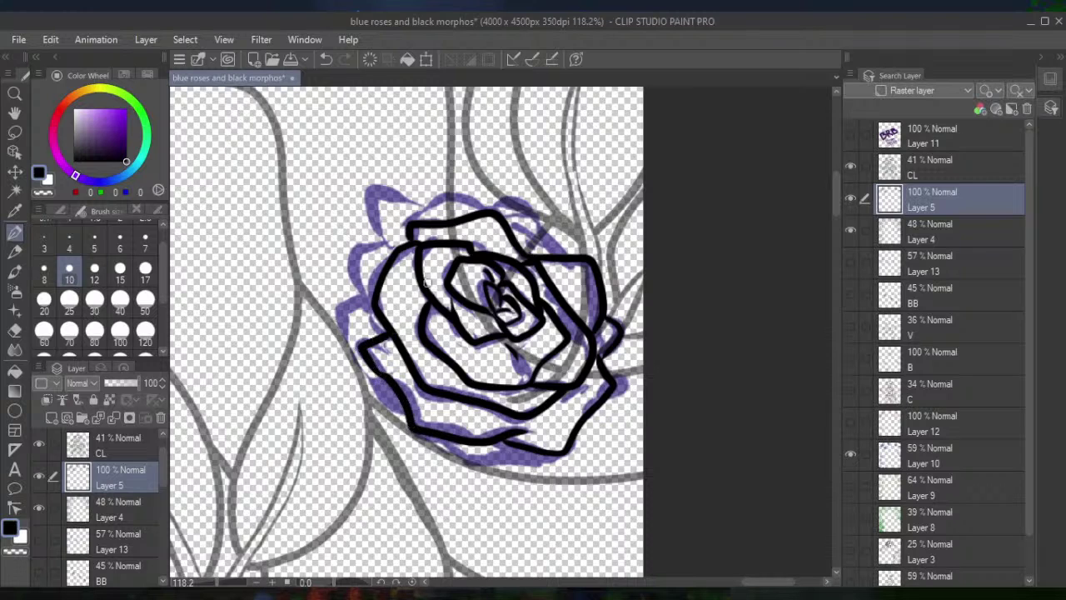
mouse_move(384, 333)
mouse_down()
mouse_move(361, 306)
mouse_move(359, 282)
mouse_move(358, 248)
mouse_move(382, 231)
mouse_move(394, 254)
mouse_move(380, 225)
mouse_move(450, 190)
mouse_move(537, 231)
mouse_up()
mouse_move(406, 203)
mouse_down()
mouse_move(379, 195)
mouse_move(377, 238)
mouse_up()
drag(504, 202, 516, 207)
mouse_move(354, 302)
mouse_down()
mouse_move(351, 338)
mouse_move(371, 380)
mouse_move(344, 318)
mouse_move(353, 368)
mouse_move(465, 461)
mouse_move(558, 454)
mouse_up()
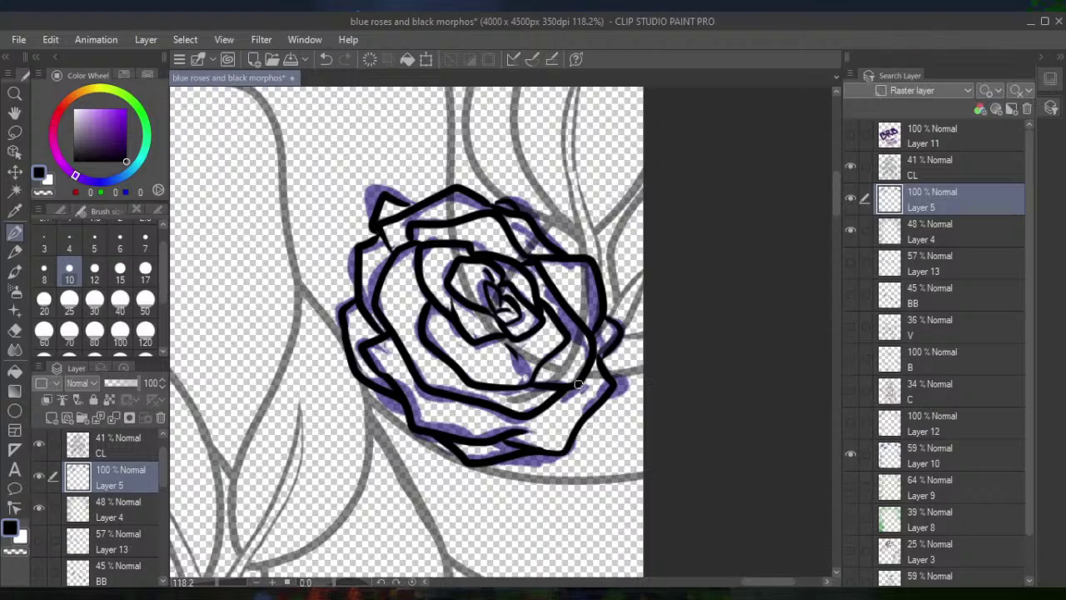
Ink the stem, calyx and pointed right petal of the rosebud sketch below the finished right-edge rose
scroll(578, 384, down, 5)
drag(500, 450, 494, 263)
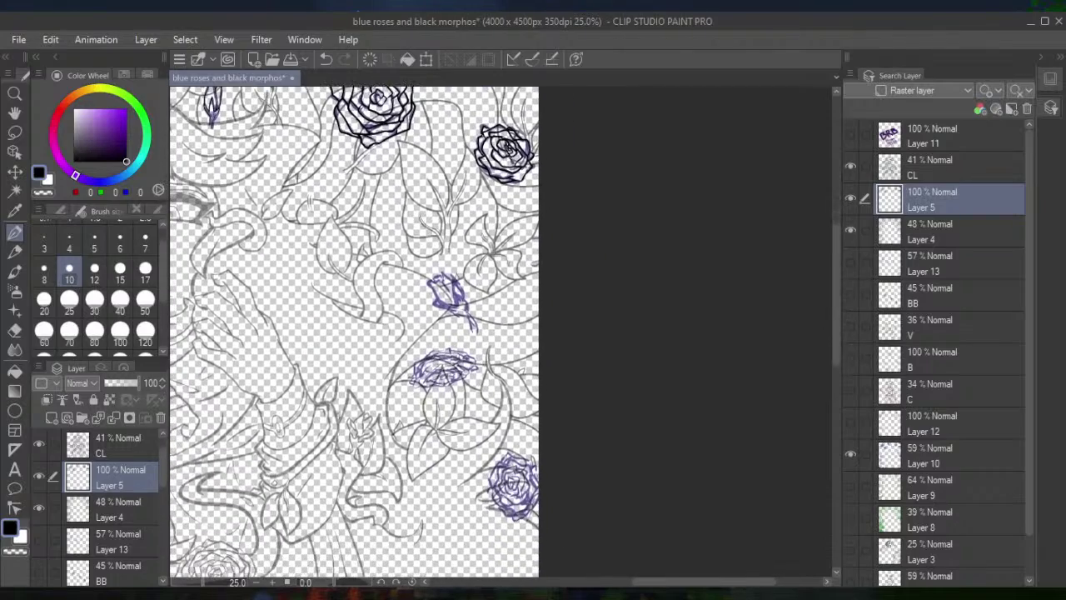
scroll(470, 289, up, 5)
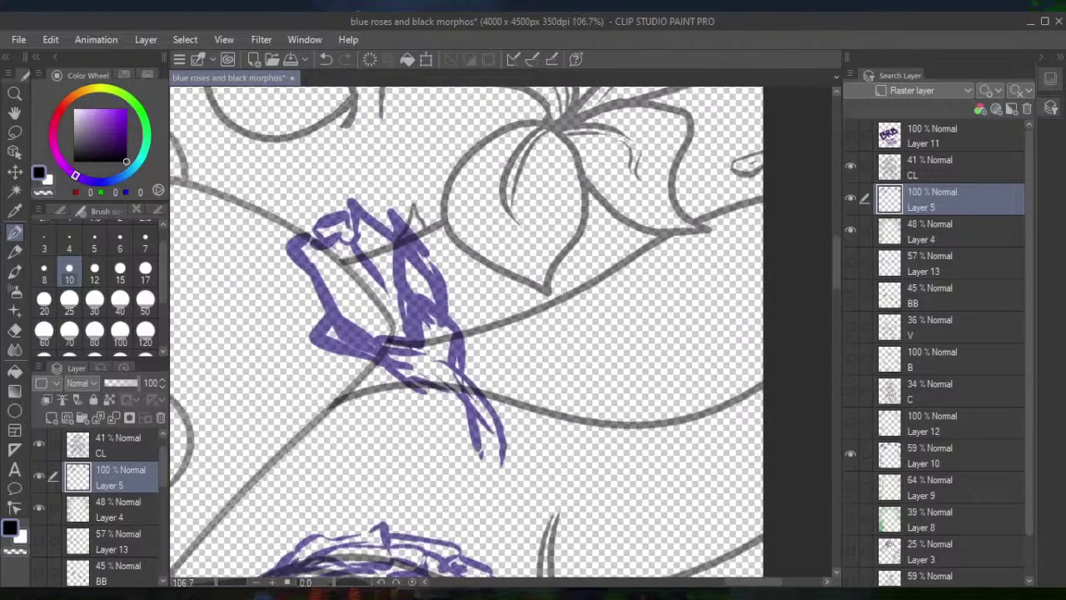
drag(470, 317, 538, 332)
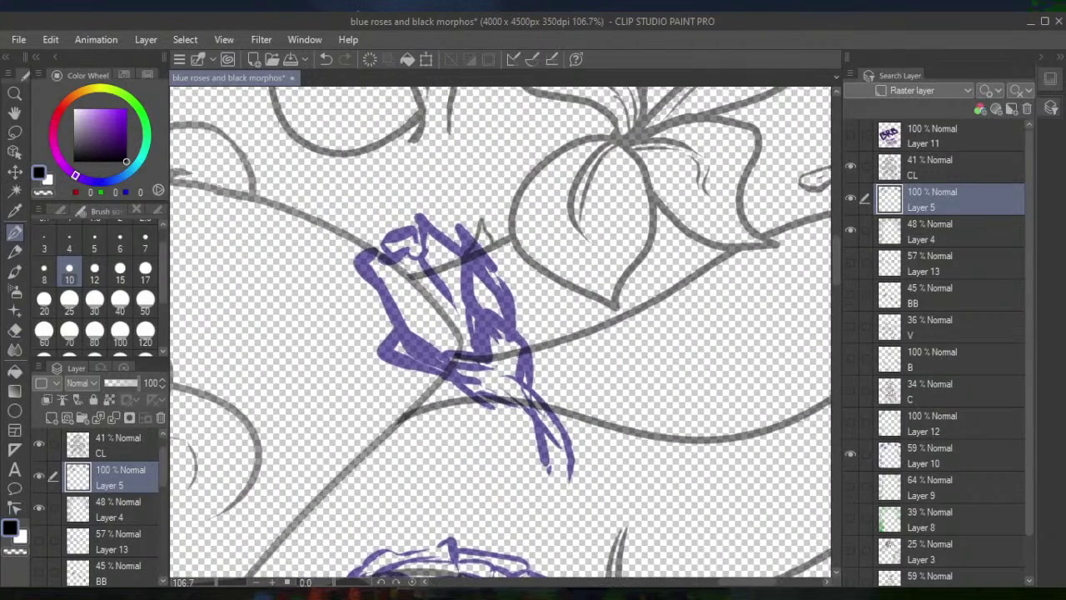
mouse_move(548, 460)
mouse_down()
mouse_move(531, 412)
mouse_move(514, 397)
mouse_move(471, 393)
mouse_move(445, 365)
mouse_move(479, 362)
mouse_move(480, 325)
mouse_move(522, 349)
mouse_move(517, 320)
mouse_move(526, 386)
mouse_move(555, 434)
mouse_move(560, 473)
mouse_up()
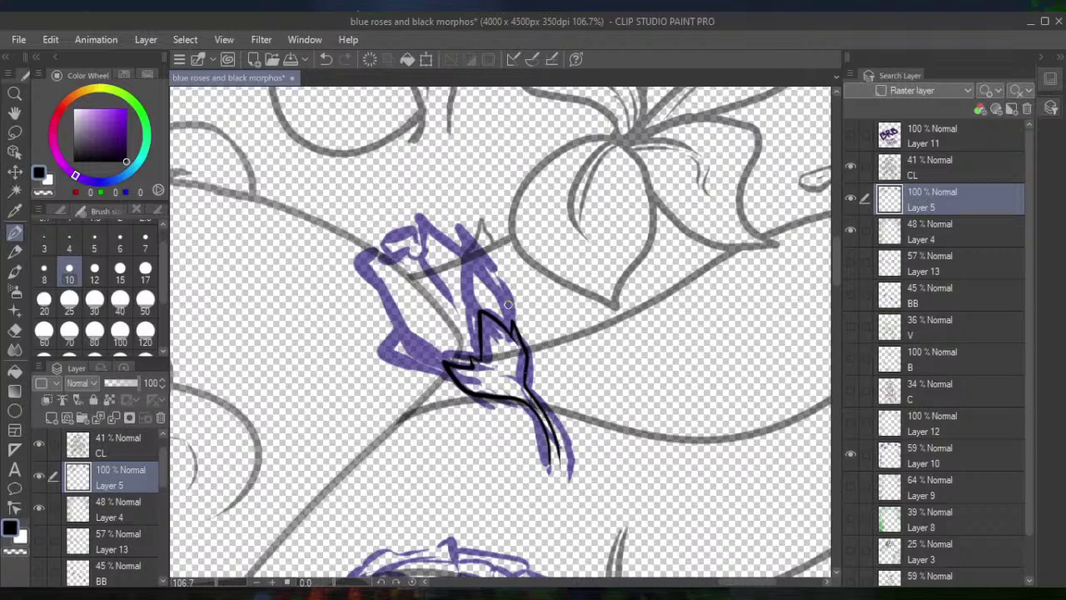
mouse_move(511, 326)
mouse_down()
mouse_move(505, 293)
mouse_move(459, 228)
mouse_move(477, 316)
mouse_up()
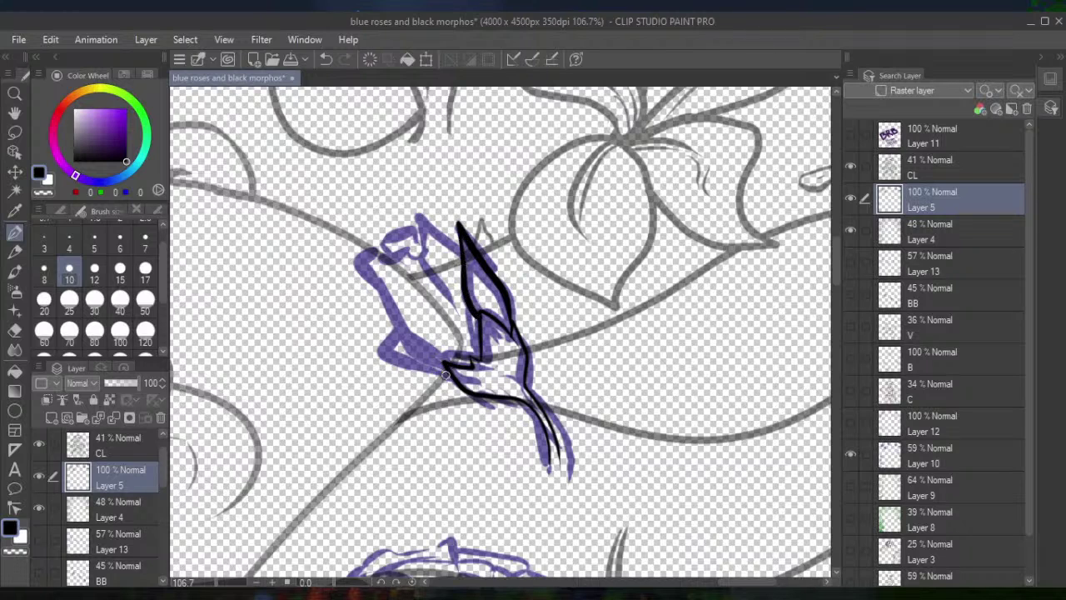
Ink the rosebud's folded lower-left petal, long front petal and overlapping tip petals
mouse_move(454, 379)
mouse_down()
mouse_move(382, 350)
mouse_move(408, 334)
mouse_move(471, 367)
mouse_up()
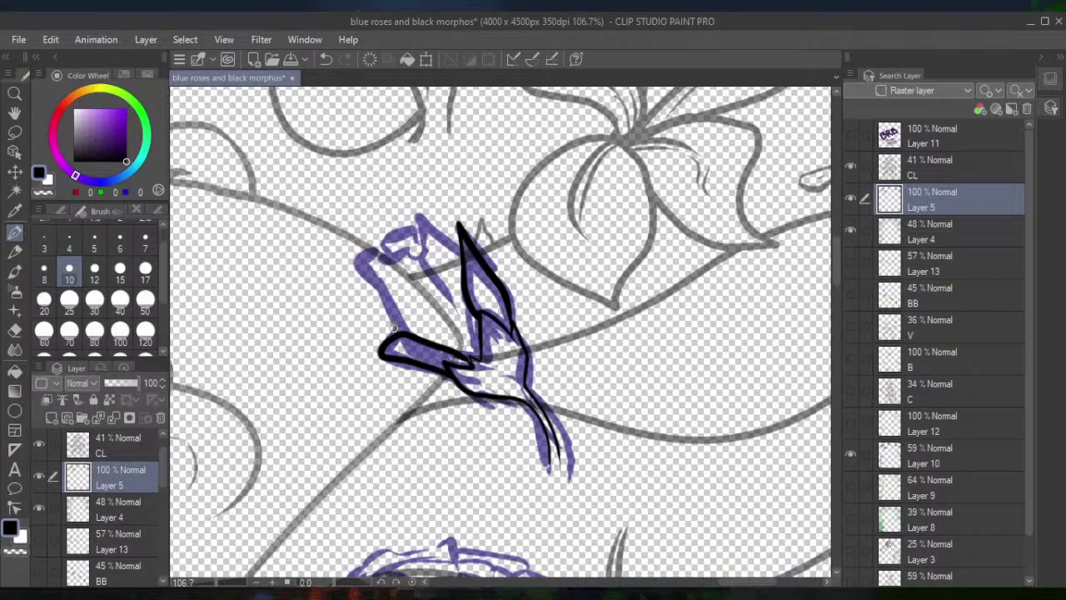
mouse_move(402, 335)
mouse_down()
mouse_move(364, 269)
mouse_move(368, 256)
mouse_move(410, 259)
mouse_move(452, 310)
mouse_up()
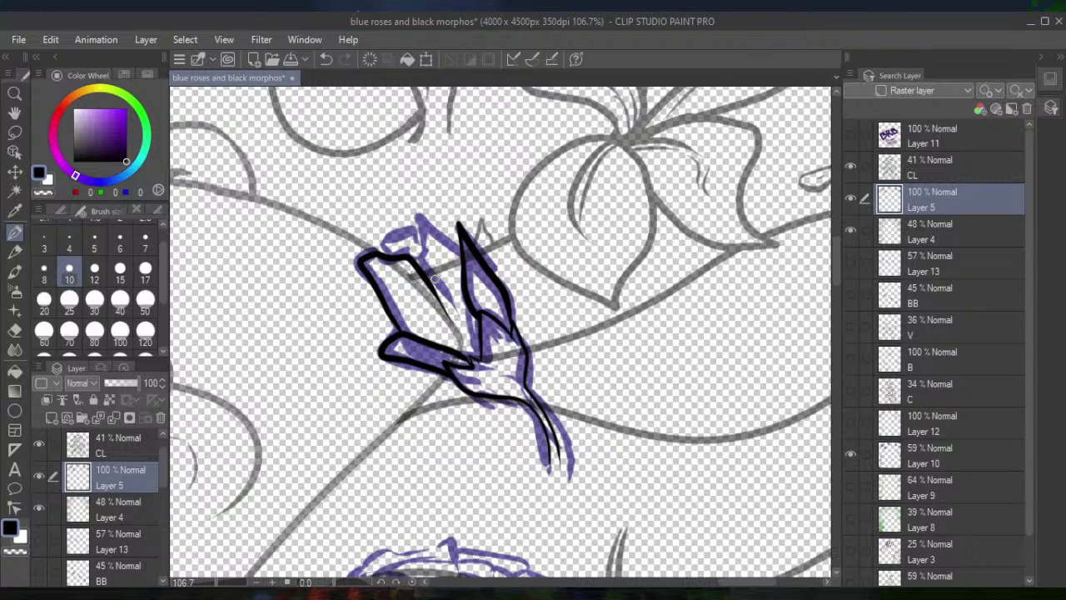
mouse_move(461, 253)
mouse_down()
mouse_move(425, 216)
mouse_move(426, 269)
mouse_move(465, 340)
mouse_up()
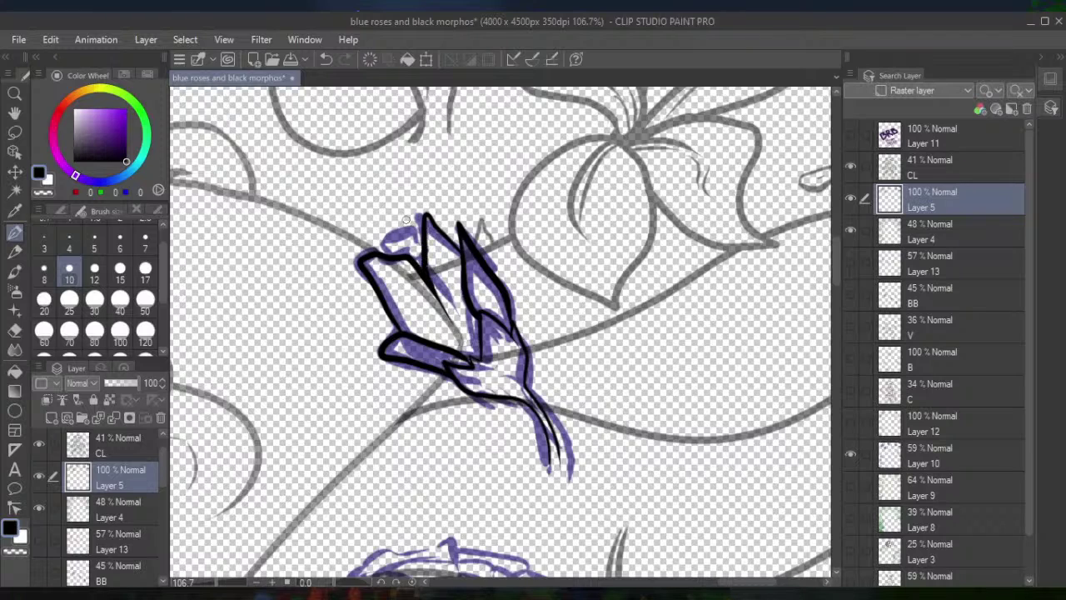
mouse_move(384, 249)
mouse_down()
mouse_move(400, 243)
mouse_move(402, 228)
mouse_move(425, 253)
mouse_up()
Ink the small centre and inner petals of the flattened rose sketch below the rosebud, including the curled petals on the right
scroll(467, 308, down, 2)
drag(466, 308, 340, 180)
mouse_move(356, 401)
mouse_down()
mouse_move(479, 329)
mouse_move(574, 324)
mouse_up()
scroll(496, 329, up, 2)
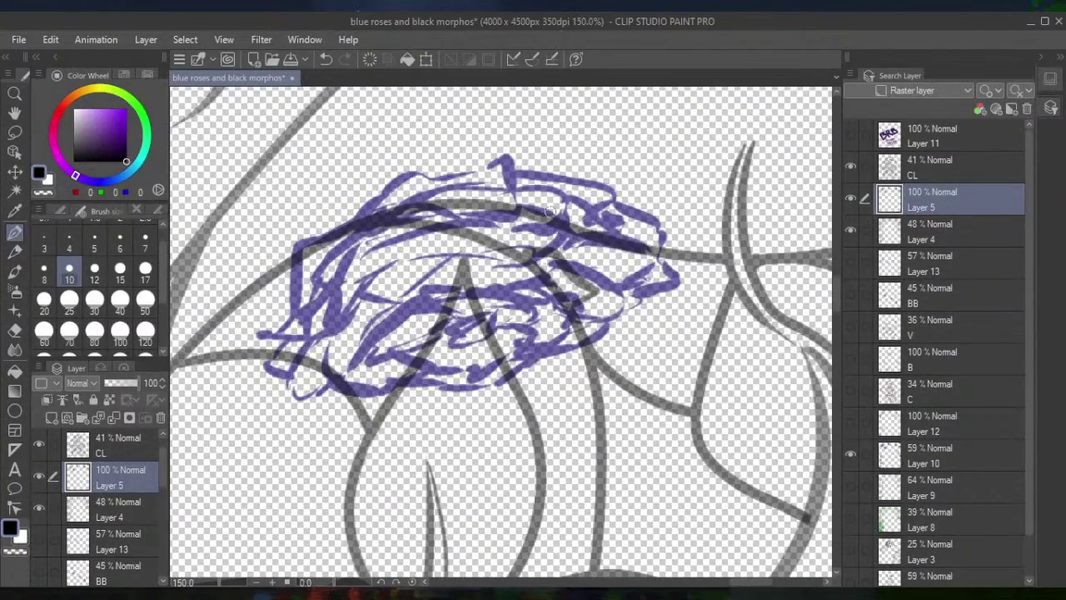
mouse_move(477, 317)
mouse_down()
mouse_move(495, 314)
mouse_move(448, 333)
mouse_move(483, 323)
mouse_move(467, 350)
mouse_move(493, 338)
mouse_move(495, 315)
mouse_move(476, 325)
mouse_up()
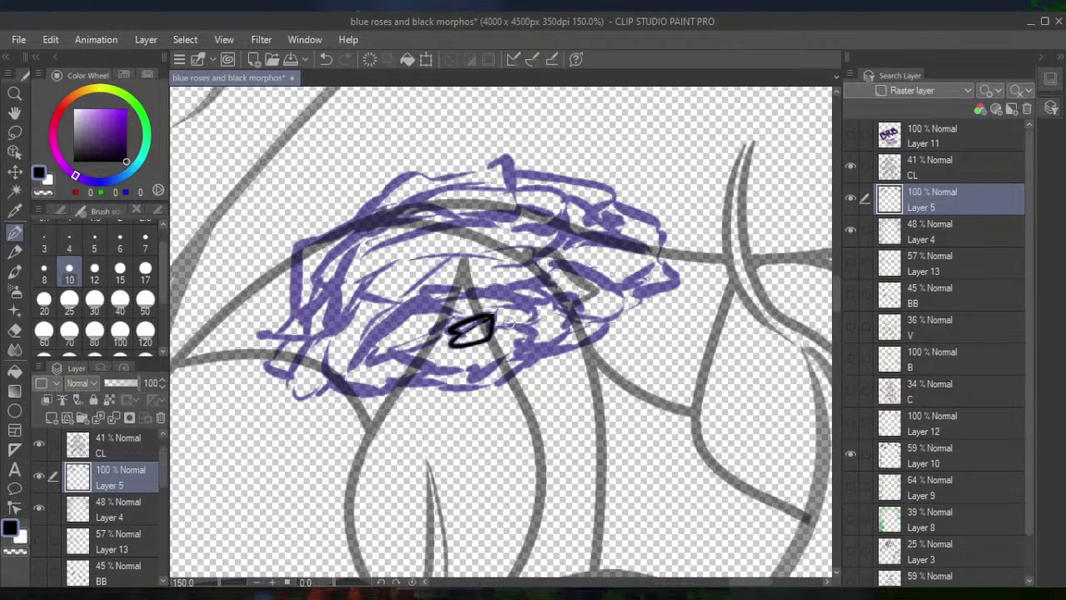
mouse_move(486, 325)
mouse_down()
mouse_move(537, 329)
mouse_move(473, 375)
mouse_move(403, 354)
mouse_move(441, 342)
mouse_move(368, 361)
mouse_move(361, 350)
mouse_move(406, 304)
mouse_move(438, 293)
mouse_move(459, 305)
mouse_up()
mouse_move(481, 292)
mouse_down()
mouse_move(512, 289)
mouse_move(546, 310)
mouse_move(534, 327)
mouse_move(573, 293)
mouse_move(570, 332)
mouse_move(481, 373)
mouse_move(588, 346)
mouse_move(604, 325)
mouse_move(594, 320)
mouse_move(624, 315)
mouse_move(612, 275)
mouse_move(549, 260)
mouse_move(518, 289)
mouse_up()
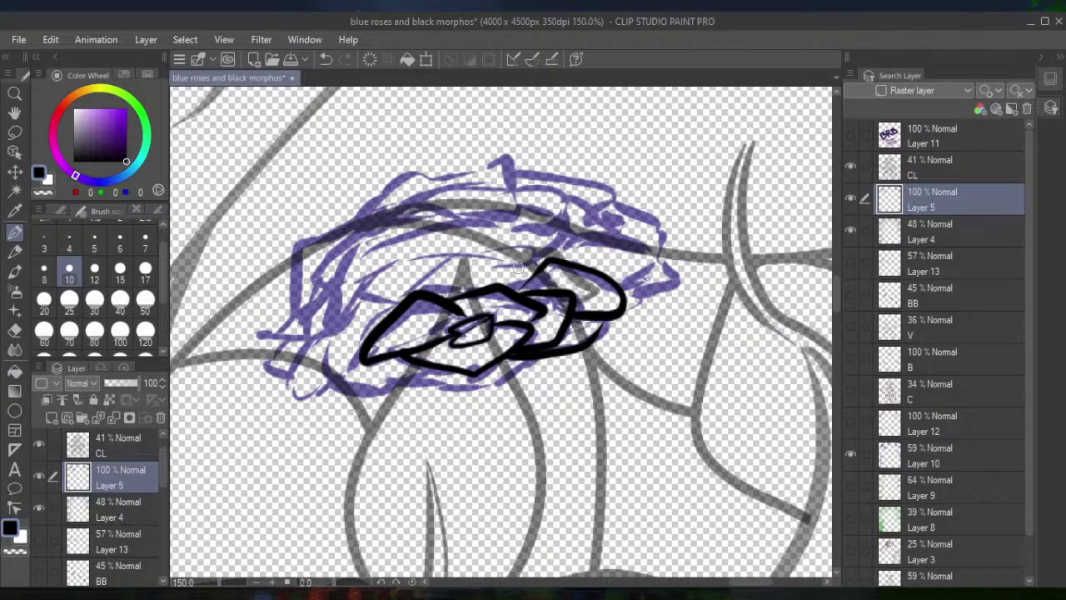
Ink the flattened rose's long curved petal above the centre, its lower-left petal and the wavy petal edge along its base
mouse_move(535, 262)
mouse_down()
mouse_move(493, 265)
mouse_move(508, 261)
mouse_move(468, 249)
mouse_move(359, 275)
mouse_up()
mouse_move(497, 264)
mouse_down()
mouse_move(467, 265)
mouse_move(373, 288)
mouse_move(367, 268)
mouse_move(354, 282)
mouse_move(380, 299)
mouse_up()
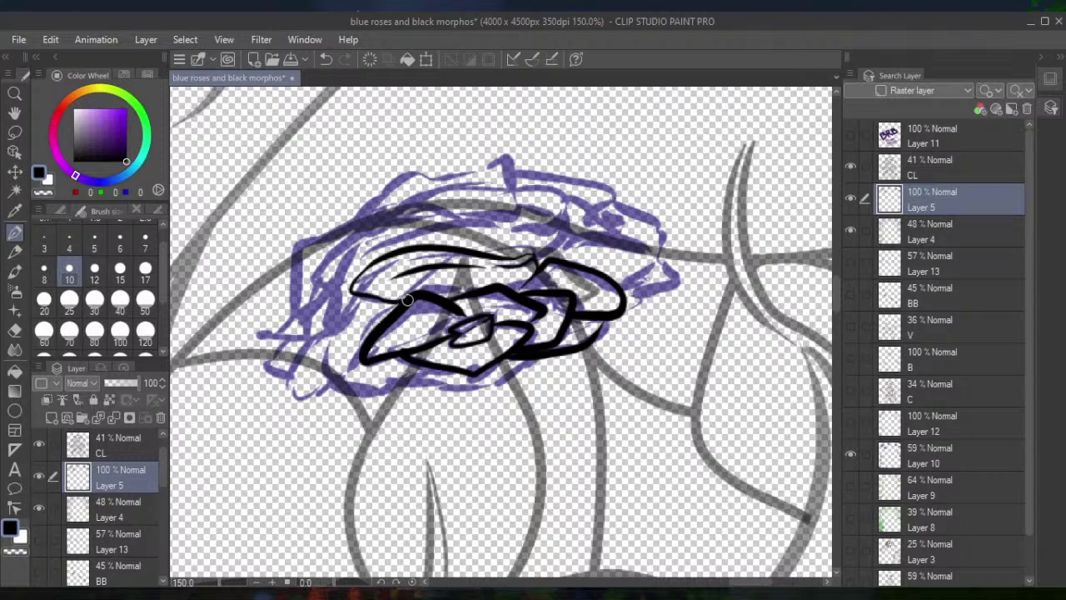
mouse_move(358, 293)
mouse_down()
mouse_move(297, 367)
mouse_move(303, 398)
mouse_move(361, 359)
mouse_move(389, 303)
mouse_up()
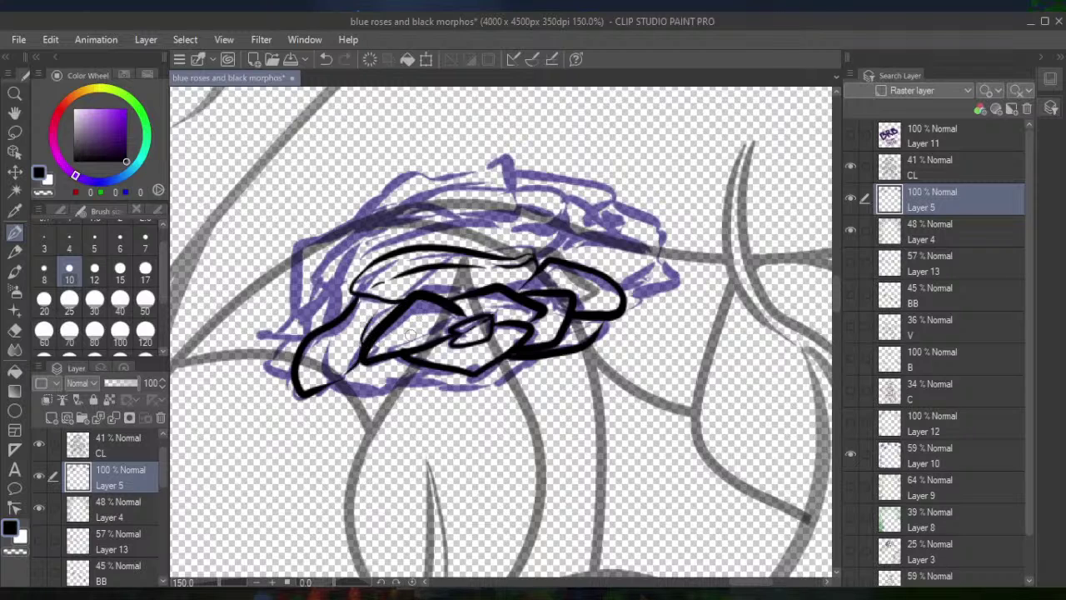
mouse_move(330, 385)
mouse_down()
mouse_move(387, 389)
mouse_move(454, 373)
mouse_move(476, 395)
mouse_move(534, 357)
mouse_up()
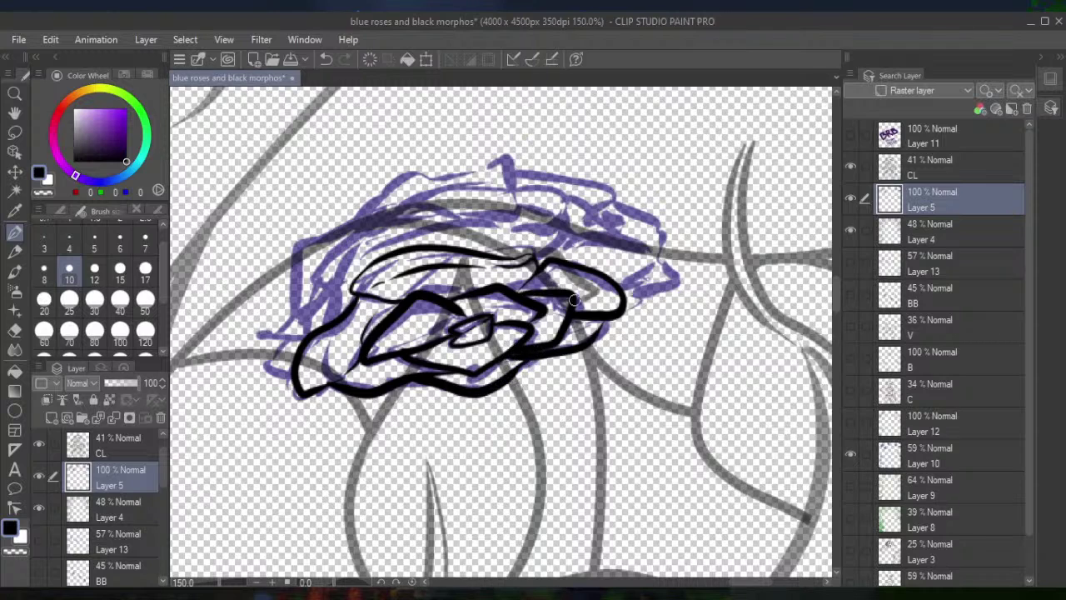
Ink the flattened rose's outer petals, covering the side tips and the layered back petals along its upper edge
mouse_move(631, 303)
mouse_down()
mouse_move(674, 278)
mouse_move(655, 256)
mouse_move(644, 273)
mouse_move(654, 265)
mouse_move(632, 241)
mouse_move(584, 231)
mouse_move(542, 263)
mouse_move(566, 237)
mouse_move(568, 214)
mouse_move(512, 228)
mouse_move(459, 218)
mouse_move(442, 233)
mouse_move(490, 223)
mouse_move(372, 242)
mouse_move(346, 267)
mouse_move(367, 281)
mouse_move(345, 278)
mouse_move(355, 276)
mouse_move(348, 270)
mouse_move(298, 303)
mouse_move(265, 366)
mouse_move(296, 377)
mouse_up()
mouse_move(312, 341)
mouse_down()
mouse_move(268, 327)
mouse_move(295, 308)
mouse_move(301, 253)
mouse_move(418, 210)
mouse_up()
drag(319, 271, 355, 249)
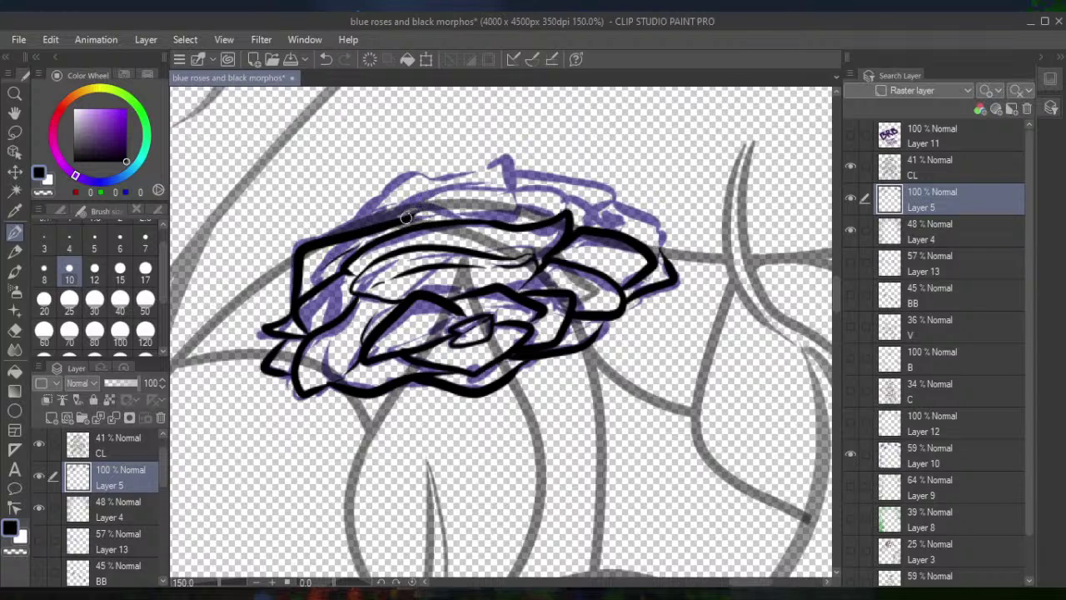
mouse_move(406, 215)
mouse_down()
mouse_move(479, 223)
mouse_move(502, 216)
mouse_move(457, 217)
mouse_move(520, 201)
mouse_move(567, 221)
mouse_move(596, 208)
mouse_move(615, 227)
mouse_move(570, 194)
mouse_move(533, 188)
mouse_move(433, 185)
mouse_move(374, 199)
mouse_move(403, 171)
mouse_move(505, 157)
mouse_move(523, 178)
mouse_move(627, 189)
mouse_move(608, 200)
mouse_move(620, 194)
mouse_move(659, 259)
mouse_up()
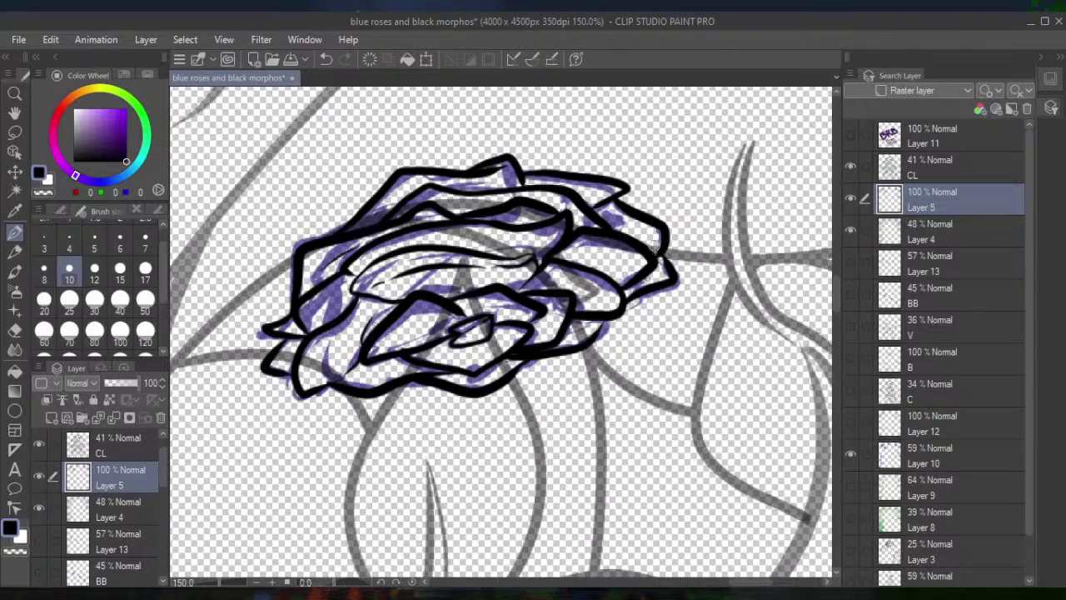
Ink the centre bud and first surrounding petals of the rose sketch farther down the canvas's right edge
scroll(546, 328, down, 3)
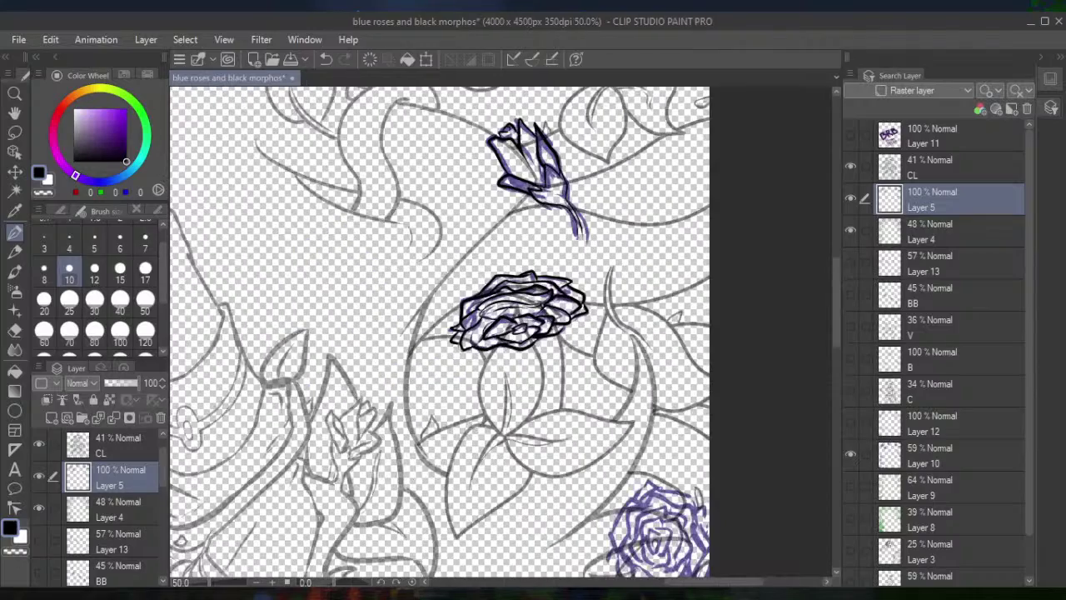
scroll(604, 333, down, 3)
drag(604, 333, 557, 230)
scroll(585, 337, up, 6)
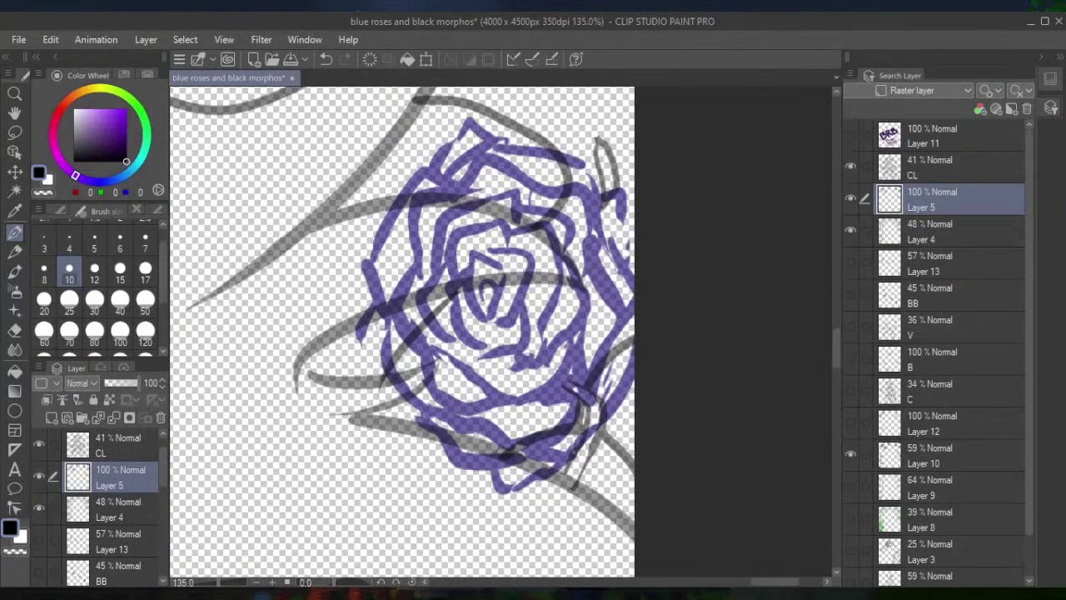
mouse_move(483, 302)
mouse_down()
mouse_move(487, 282)
mouse_move(492, 321)
mouse_move(468, 249)
mouse_move(500, 261)
mouse_move(502, 289)
mouse_move(513, 248)
mouse_move(531, 257)
mouse_move(518, 315)
mouse_move(500, 324)
mouse_up()
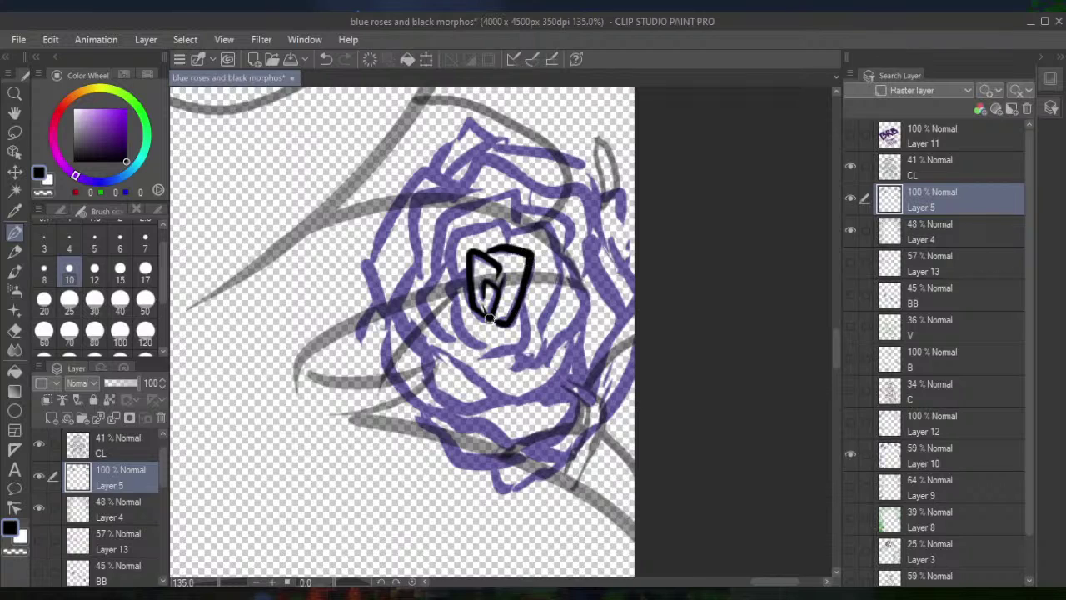
mouse_move(510, 242)
mouse_down()
mouse_move(488, 225)
mouse_move(450, 245)
mouse_move(451, 265)
mouse_move(466, 281)
mouse_move(468, 270)
mouse_move(454, 297)
mouse_move(460, 332)
mouse_move(481, 348)
mouse_move(513, 347)
mouse_move(523, 288)
mouse_up()
mouse_move(514, 236)
mouse_down()
mouse_move(554, 241)
mouse_move(557, 295)
mouse_move(552, 313)
mouse_move(522, 334)
mouse_up()
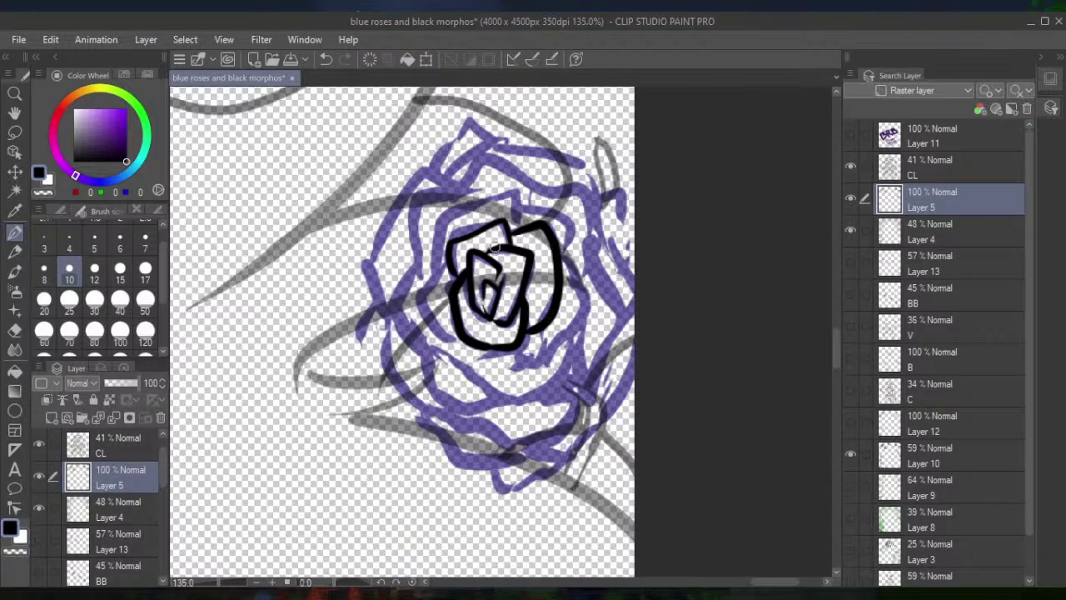
Ink this rose's middle petal rings and the larger petals along its left side and base
mouse_move(519, 223)
mouse_down()
mouse_move(483, 202)
mouse_move(435, 224)
mouse_move(441, 276)
mouse_move(439, 265)
mouse_move(420, 304)
mouse_move(457, 350)
mouse_up()
mouse_move(566, 261)
mouse_down()
mouse_move(581, 289)
mouse_move(570, 329)
mouse_move(538, 367)
mouse_move(533, 352)
mouse_move(535, 363)
mouse_move(498, 353)
mouse_up()
mouse_move(563, 264)
mouse_down()
mouse_move(570, 220)
mouse_move(437, 190)
mouse_move(409, 219)
mouse_move(417, 288)
mouse_move(397, 323)
mouse_move(507, 403)
mouse_move(565, 368)
mouse_move(583, 297)
mouse_up()
mouse_move(467, 196)
mouse_down()
mouse_move(469, 176)
mouse_move(495, 160)
mouse_move(585, 206)
mouse_move(614, 327)
mouse_move(572, 359)
mouse_up()
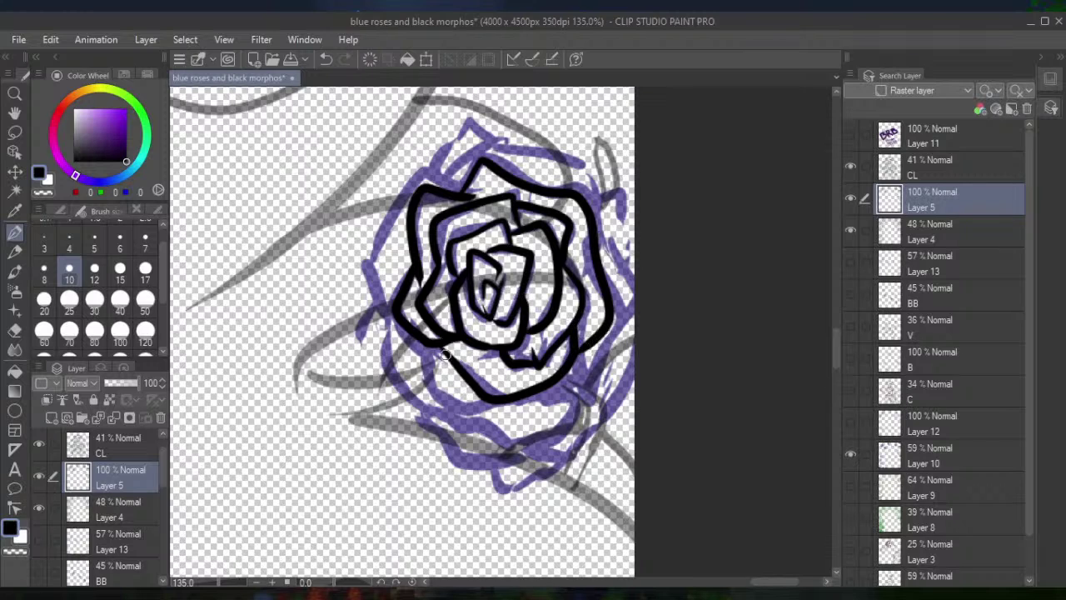
mouse_move(414, 333)
mouse_down()
mouse_move(441, 394)
mouse_move(474, 411)
mouse_move(501, 398)
mouse_up()
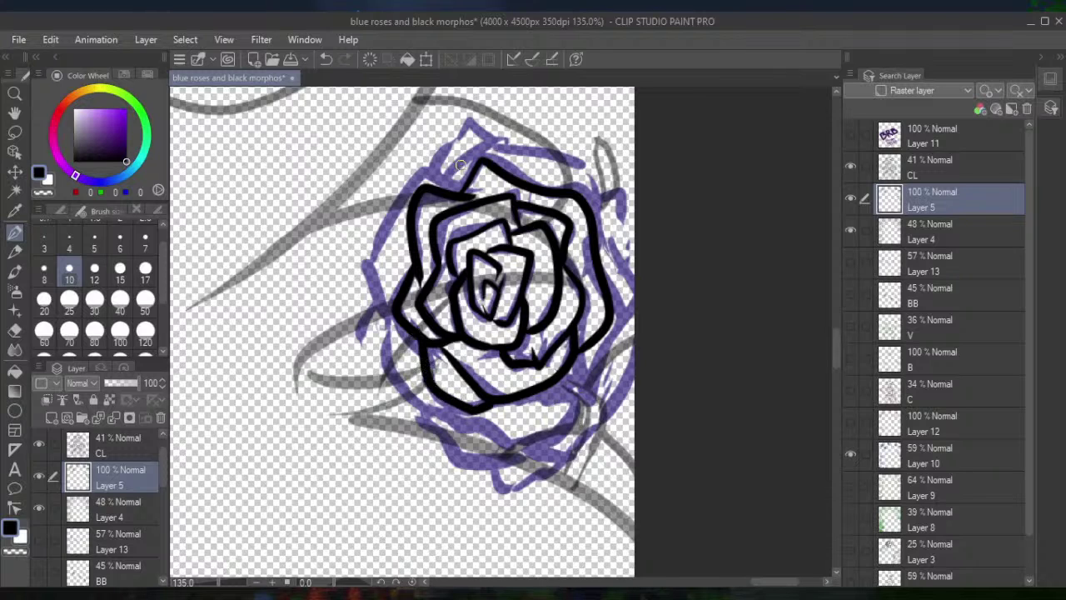
mouse_move(467, 185)
mouse_down()
mouse_move(423, 166)
mouse_move(375, 232)
mouse_move(368, 280)
mouse_move(395, 314)
mouse_move(386, 363)
mouse_move(411, 401)
mouse_move(512, 432)
mouse_move(510, 442)
mouse_move(550, 423)
mouse_move(567, 391)
mouse_up()
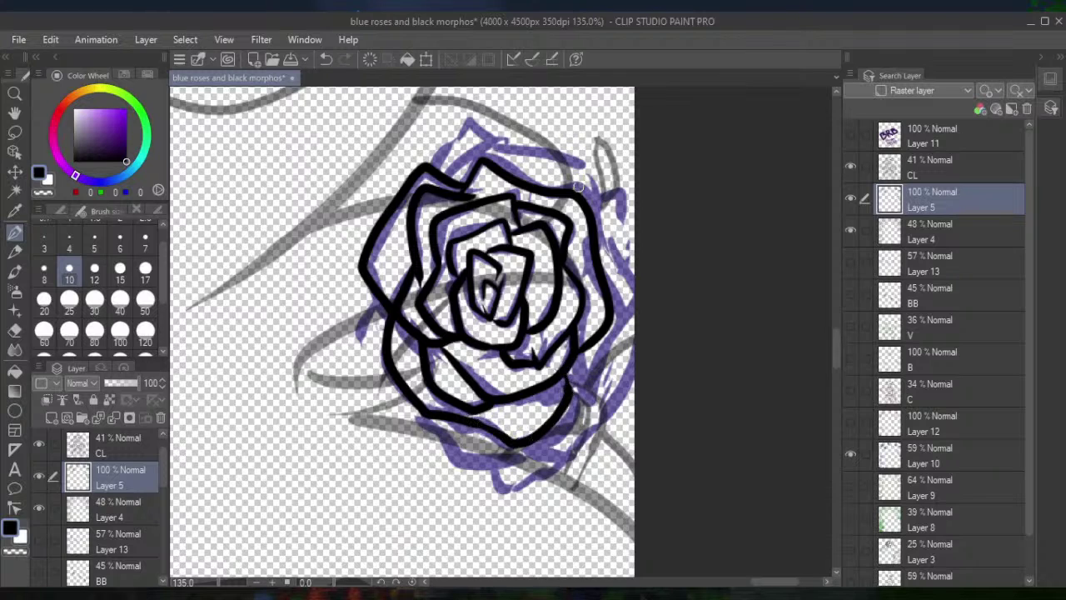
Ink the outer petals of the rose on the canvas's right edge, including its pointed upper tip, side petals and base
mouse_move(444, 176)
mouse_down()
mouse_move(486, 145)
mouse_move(588, 166)
mouse_move(604, 262)
mouse_move(604, 225)
mouse_move(635, 297)
mouse_move(595, 402)
mouse_move(596, 392)
mouse_move(561, 409)
mouse_up()
mouse_move(424, 412)
mouse_down()
mouse_move(468, 464)
mouse_move(509, 459)
mouse_move(541, 433)
mouse_move(540, 449)
mouse_move(523, 444)
mouse_move(566, 459)
mouse_move(623, 394)
mouse_move(624, 185)
mouse_move(629, 259)
mouse_move(650, 288)
mouse_up()
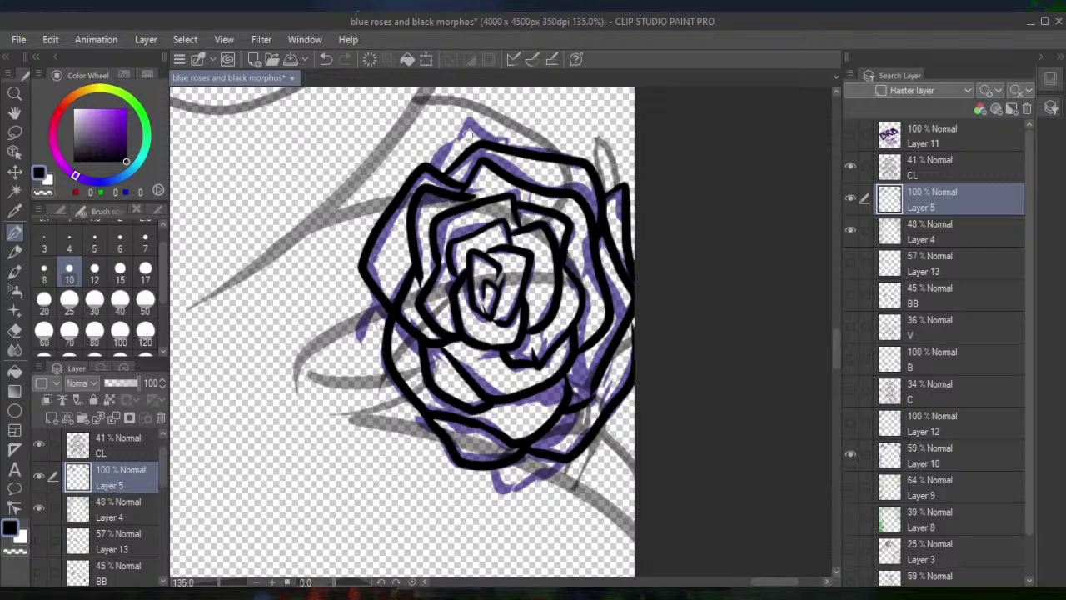
mouse_move(498, 144)
mouse_down()
mouse_move(472, 121)
mouse_move(433, 171)
mouse_up()
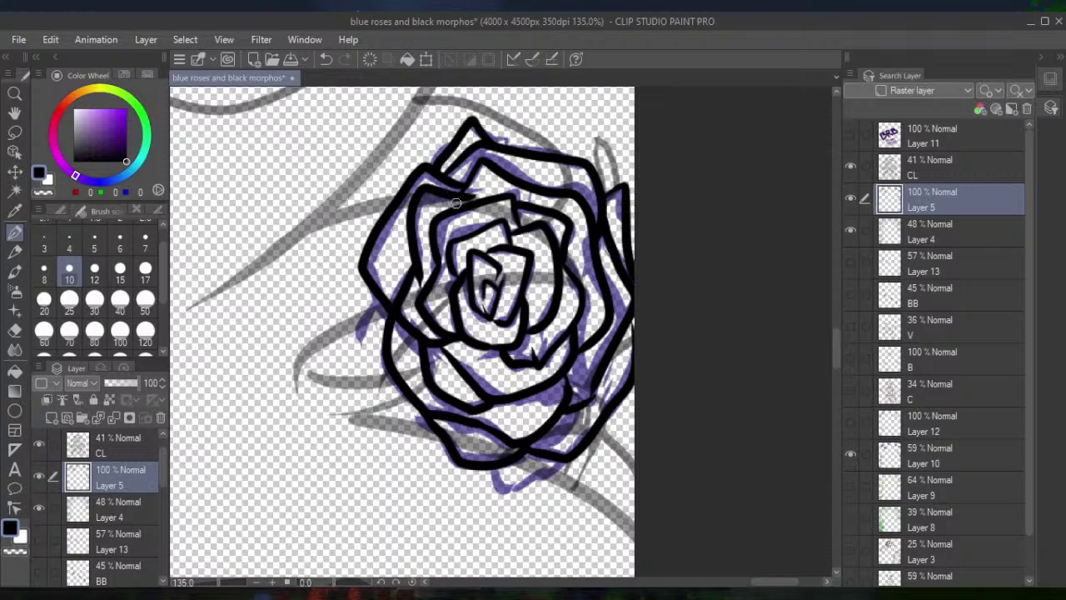
mouse_move(372, 288)
mouse_down()
mouse_move(364, 324)
mouse_move(390, 366)
mouse_up()
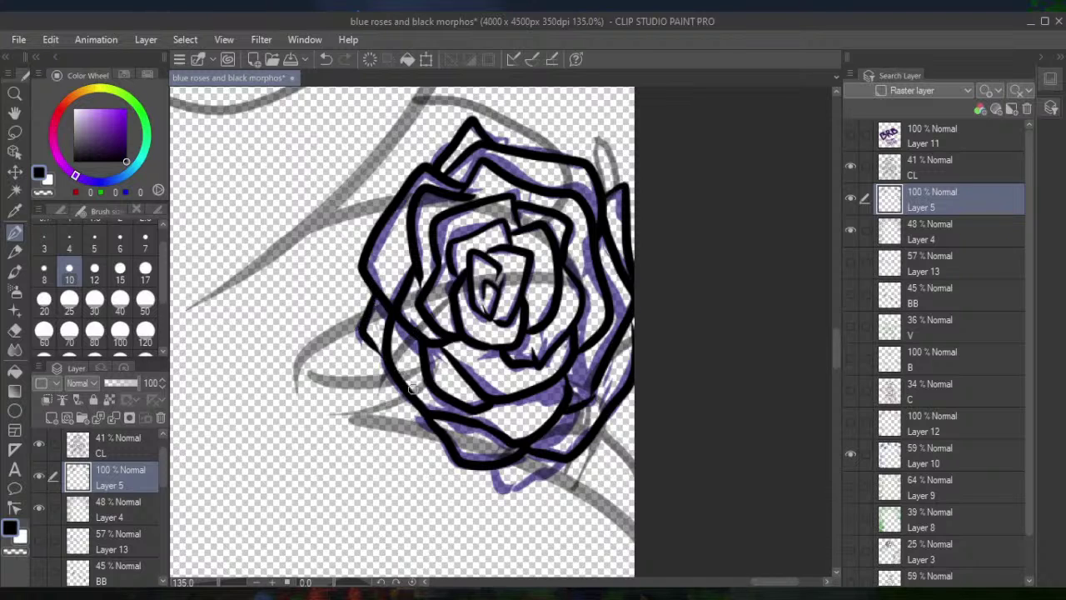
mouse_move(487, 469)
mouse_down()
mouse_move(527, 482)
mouse_move(570, 453)
mouse_up()
Ink the lower petal tips of the purple rose cut off by the canvas's left edge, redoing the small curled one
scroll(571, 443, down, 12)
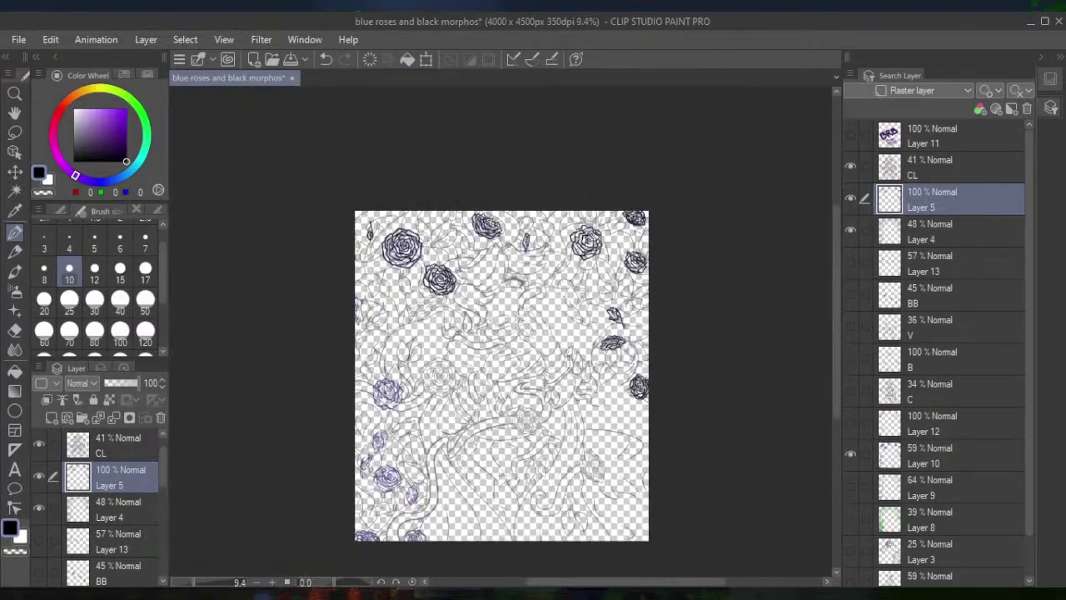
drag(502, 376, 472, 293)
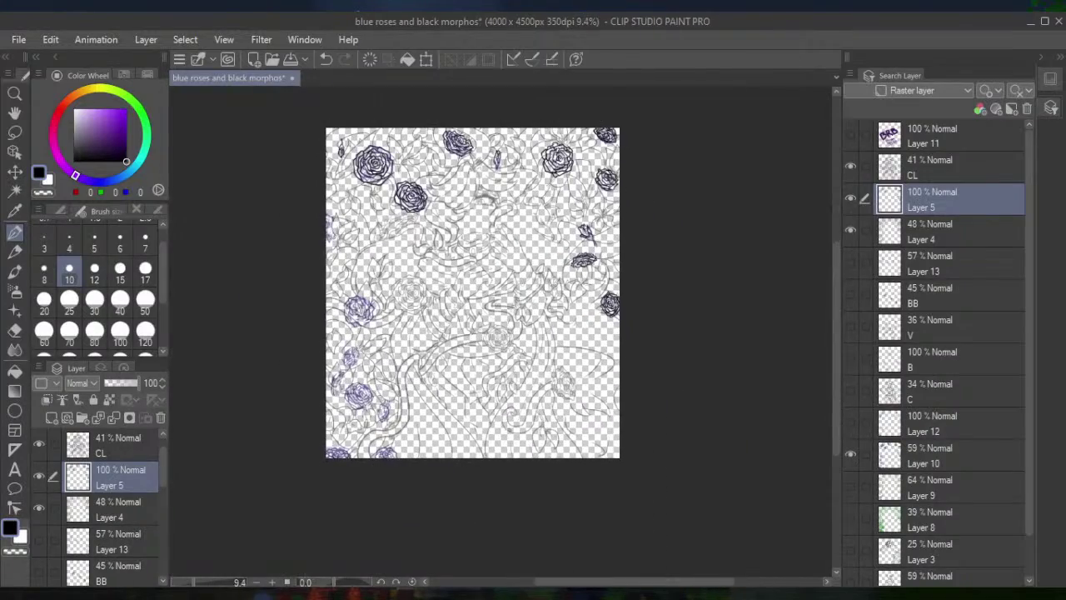
scroll(384, 358, up, 4)
drag(384, 358, 498, 478)
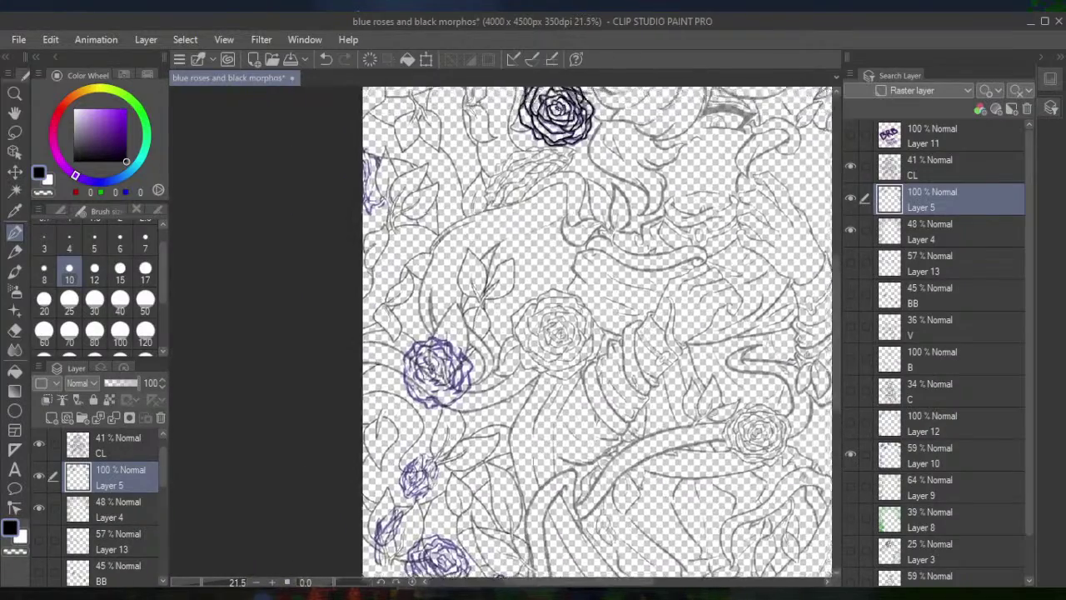
scroll(500, 250, up, 8)
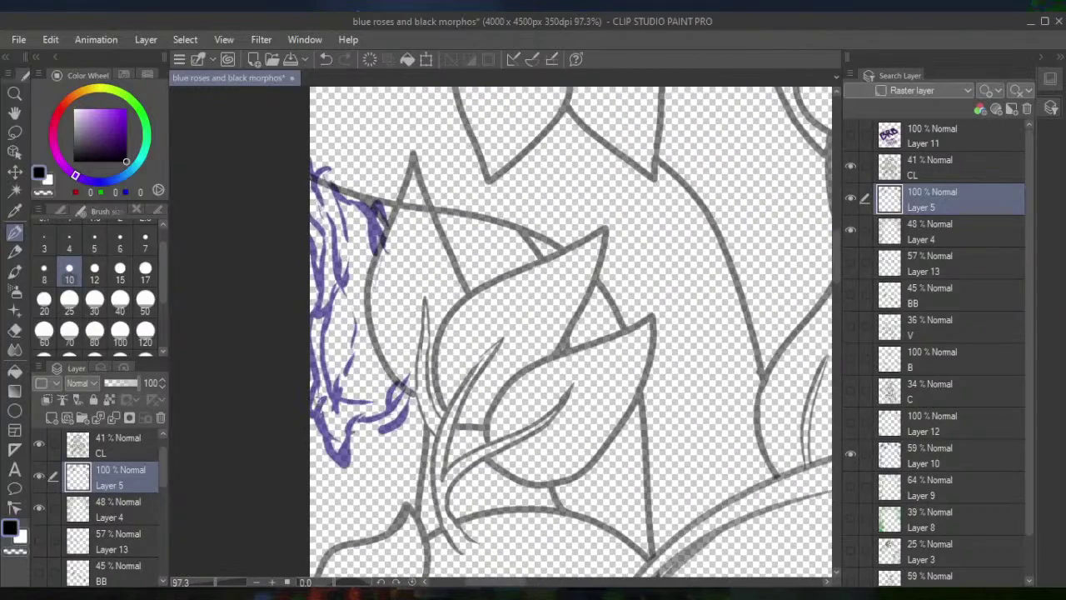
mouse_move(321, 400)
mouse_down()
mouse_move(330, 441)
mouse_move(352, 467)
mouse_move(345, 426)
mouse_move(380, 413)
mouse_move(381, 432)
mouse_move(408, 397)
mouse_up()
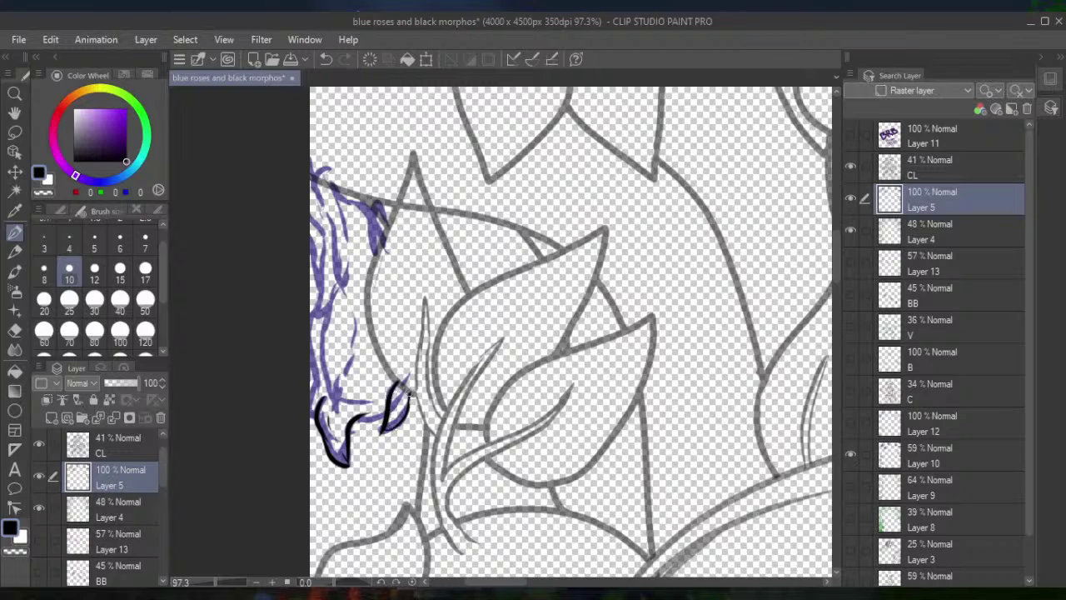
click(326, 59)
mouse_move(396, 383)
mouse_down()
mouse_move(389, 415)
mouse_move(408, 389)
mouse_up()
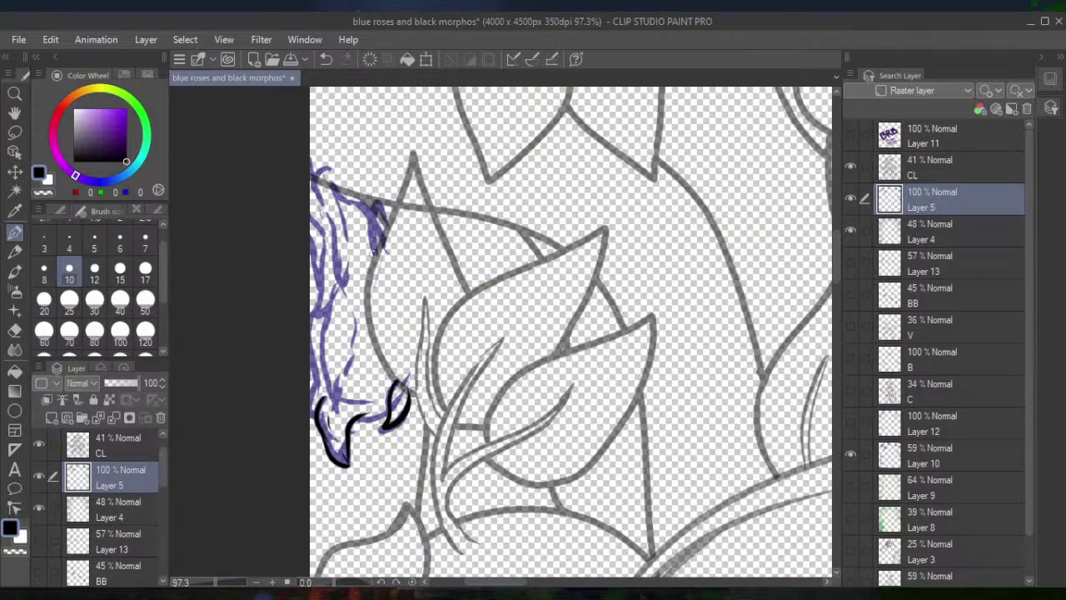
Ink the cut-off rose's upper petal tips, its long vertical inner folds and the lines joining the lower curled petal
mouse_move(372, 250)
mouse_down()
mouse_move(376, 198)
mouse_move(398, 226)
mouse_up()
mouse_move(330, 165)
mouse_down()
mouse_move(347, 223)
mouse_move(366, 210)
mouse_up()
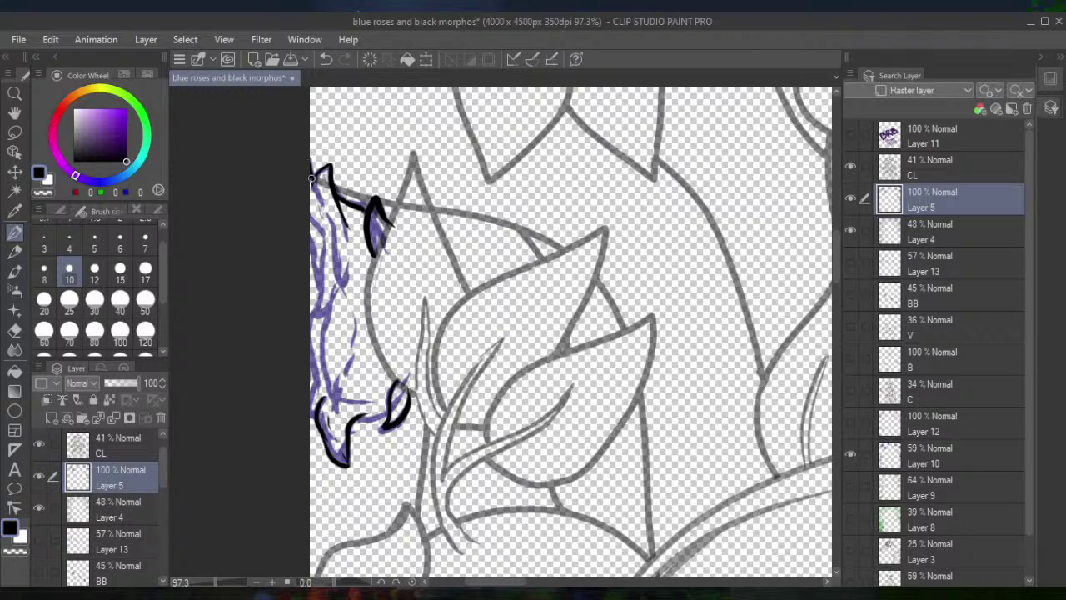
mouse_move(318, 198)
mouse_down()
mouse_move(339, 258)
mouse_move(325, 332)
mouse_move(339, 413)
mouse_move(352, 356)
mouse_move(347, 293)
mouse_up()
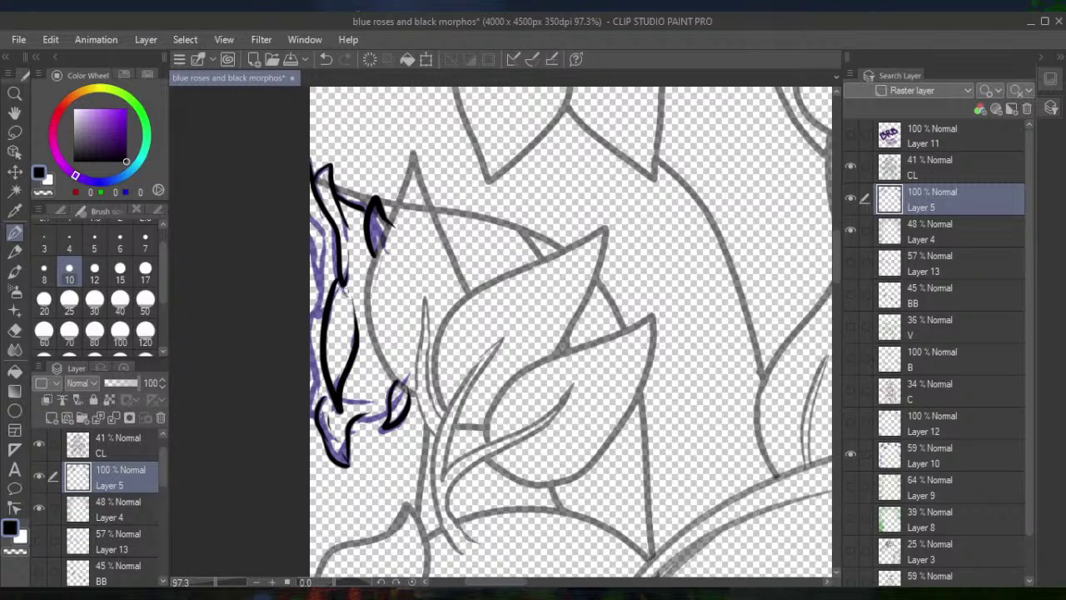
drag(340, 399, 388, 401)
drag(358, 417, 387, 412)
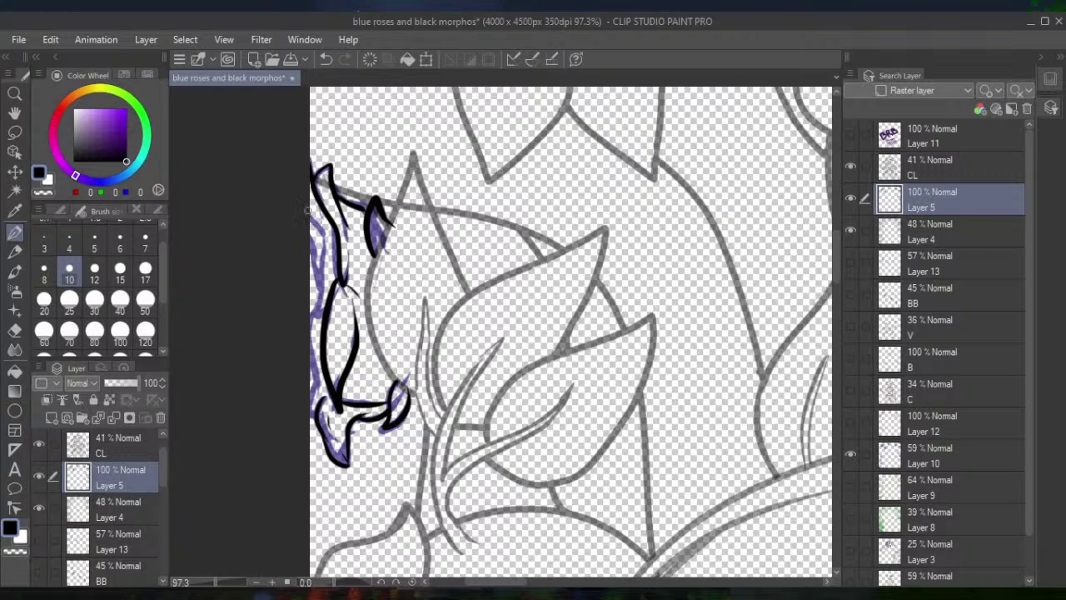
drag(323, 250, 319, 296)
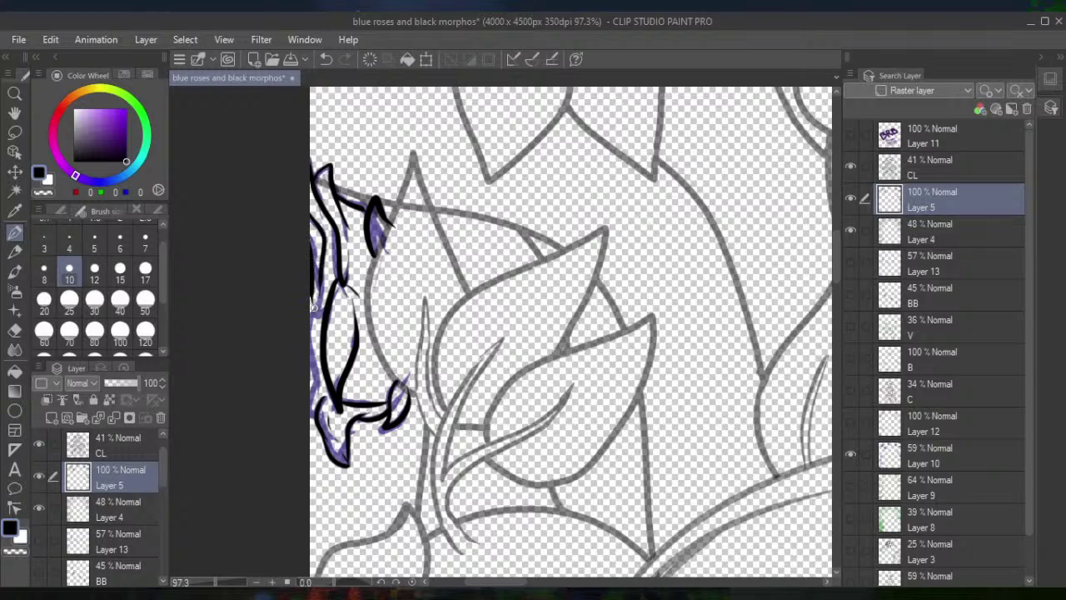
drag(312, 313, 317, 380)
Ink the spiral centre and first petal rings of the full rose sketch farther down the canvas's left side
scroll(395, 272, down, 2)
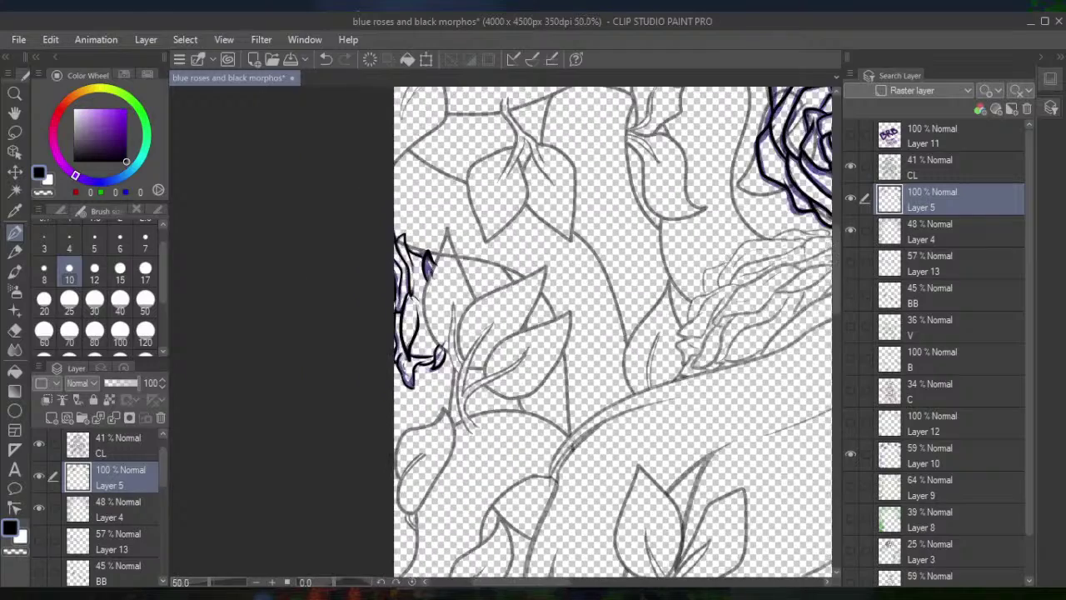
drag(573, 448, 483, 276)
scroll(512, 379, down, 1)
drag(511, 537, 499, 361)
scroll(500, 362, up, 2)
scroll(476, 329, up, 4)
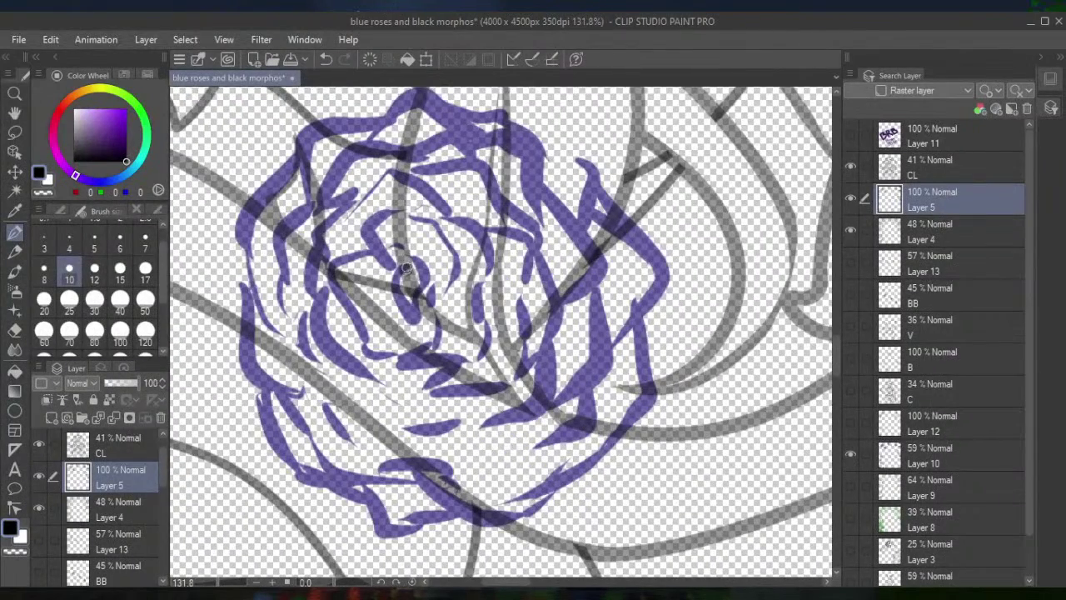
mouse_move(405, 268)
mouse_down()
mouse_move(409, 319)
mouse_move(422, 269)
mouse_move(391, 248)
mouse_move(407, 278)
mouse_move(368, 235)
mouse_move(396, 213)
mouse_move(446, 234)
mouse_move(451, 280)
mouse_move(423, 306)
mouse_move(431, 310)
mouse_move(435, 289)
mouse_move(431, 346)
mouse_move(378, 356)
mouse_move(331, 273)
mouse_move(332, 261)
mouse_move(366, 247)
mouse_move(327, 228)
mouse_move(392, 176)
mouse_move(487, 248)
mouse_move(472, 358)
mouse_move(414, 384)
mouse_move(352, 364)
mouse_move(328, 344)
mouse_move(326, 280)
mouse_move(326, 343)
mouse_move(326, 280)
mouse_move(305, 243)
mouse_move(368, 198)
mouse_move(316, 205)
mouse_move(338, 164)
mouse_move(377, 146)
mouse_move(463, 157)
mouse_move(487, 171)
mouse_move(539, 247)
mouse_up()
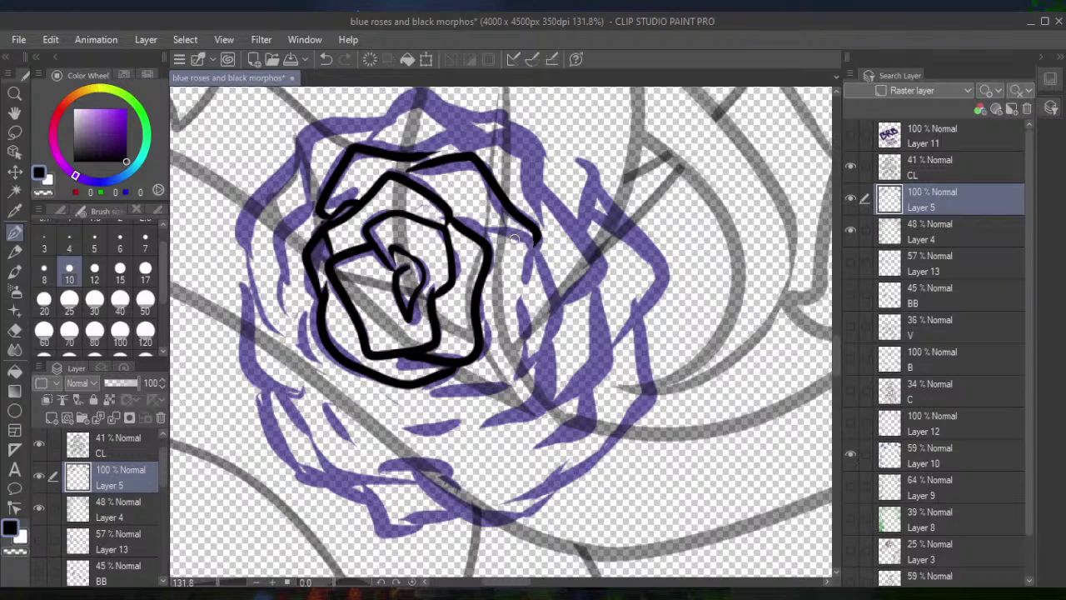
Ink this rose's middle petals around the centre, covering both sides, the curved base and the folded upper petal
mouse_move(471, 240)
mouse_down()
mouse_move(524, 243)
mouse_move(549, 285)
mouse_move(553, 332)
mouse_move(521, 367)
mouse_up()
mouse_move(527, 300)
mouse_down()
mouse_move(517, 380)
mouse_move(420, 390)
mouse_up()
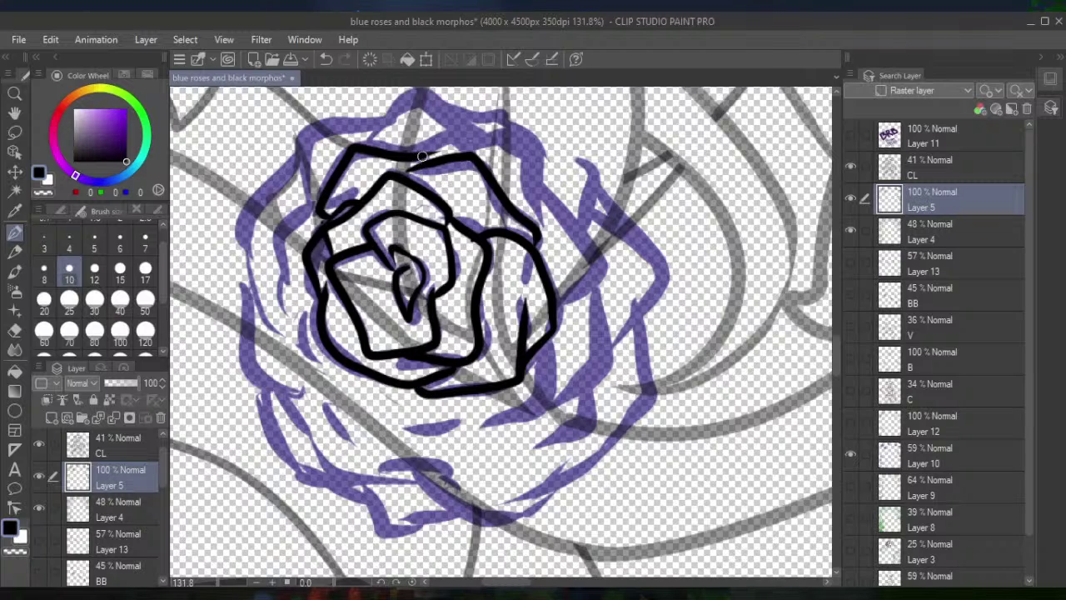
drag(417, 159, 458, 156)
mouse_move(319, 210)
mouse_down()
mouse_move(283, 226)
mouse_move(289, 303)
mouse_move(307, 348)
mouse_move(321, 341)
mouse_move(312, 359)
mouse_move(367, 414)
mouse_move(414, 423)
mouse_move(510, 414)
mouse_move(554, 313)
mouse_up()
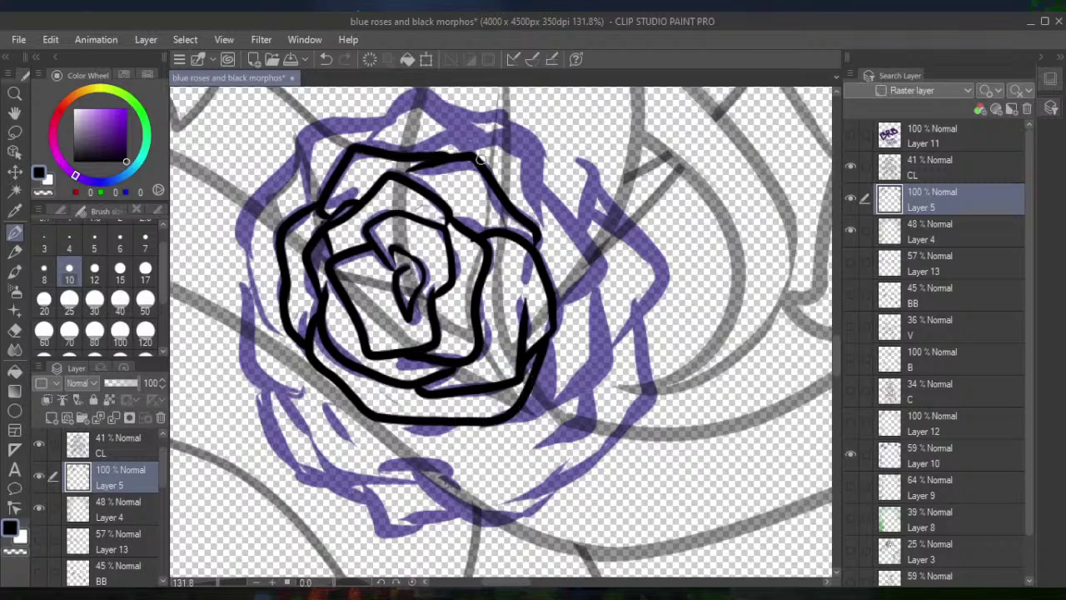
mouse_move(538, 234)
mouse_down()
mouse_move(532, 150)
mouse_move(491, 132)
mouse_move(466, 143)
mouse_move(447, 130)
mouse_move(393, 153)
mouse_up()
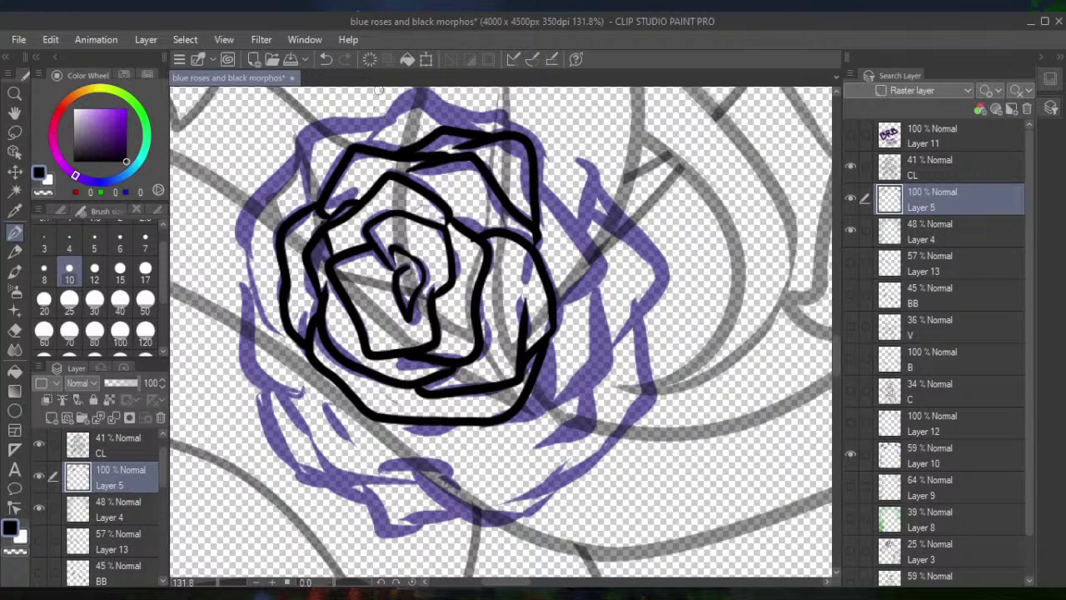
Ink the rose's pointed top petal and the large outer petals down its left side
mouse_move(472, 130)
mouse_down()
mouse_move(417, 95)
mouse_move(369, 143)
mouse_move(384, 120)
mouse_move(309, 129)
mouse_move(304, 217)
mouse_up()
mouse_move(303, 148)
mouse_down()
mouse_move(245, 226)
mouse_move(243, 263)
mouse_move(272, 341)
mouse_up()
mouse_move(246, 282)
mouse_down()
mouse_move(247, 363)
mouse_move(310, 407)
mouse_move(313, 439)
mouse_move(371, 481)
mouse_move(423, 482)
mouse_move(431, 459)
mouse_move(454, 504)
mouse_move(503, 516)
mouse_move(577, 463)
mouse_up()
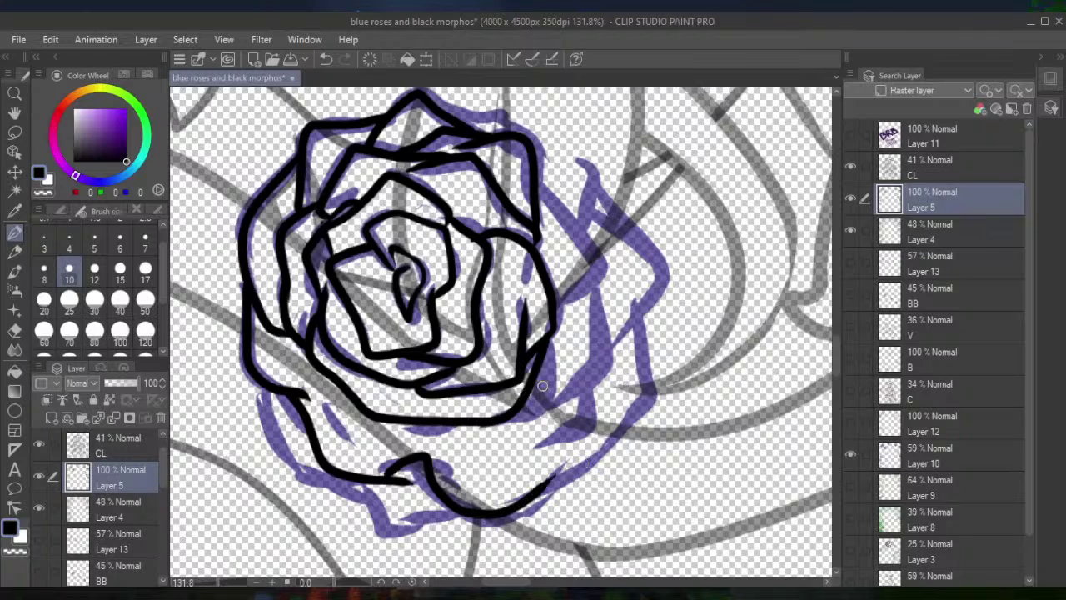
mouse_move(582, 392)
mouse_down()
mouse_move(583, 428)
mouse_move(558, 442)
mouse_move(513, 447)
mouse_move(444, 417)
mouse_up()
click(326, 59)
click(327, 59)
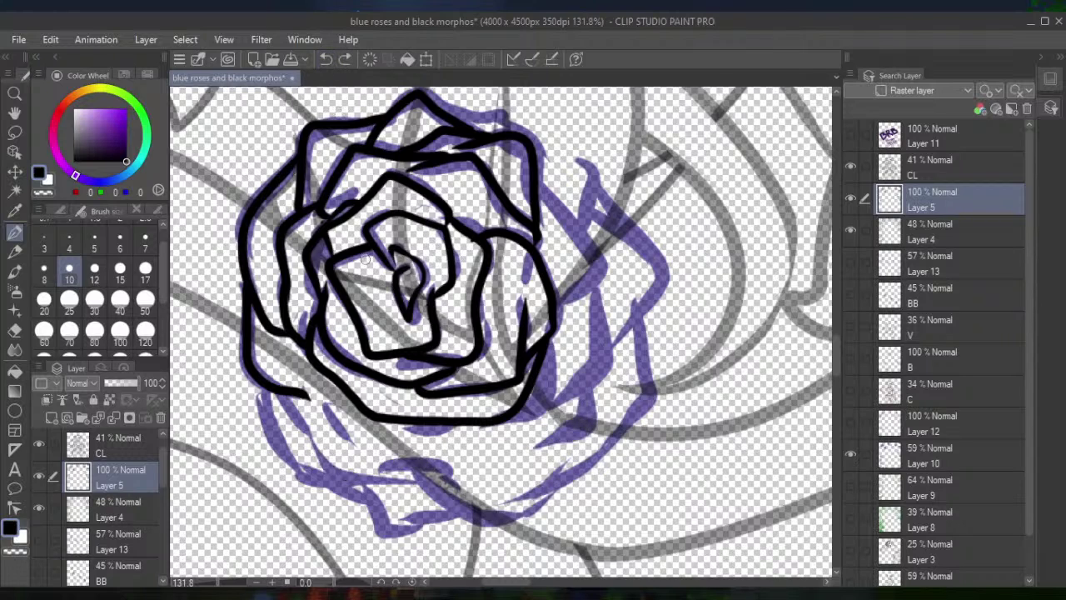
Ink the rose's large rounded lower petals, from the lower left around the base and up to the right side
mouse_move(293, 398)
mouse_down()
mouse_move(313, 444)
mouse_move(388, 473)
mouse_move(417, 463)
mouse_move(471, 506)
mouse_move(545, 502)
mouse_move(546, 481)
mouse_move(618, 428)
mouse_move(640, 348)
mouse_up()
click(327, 60)
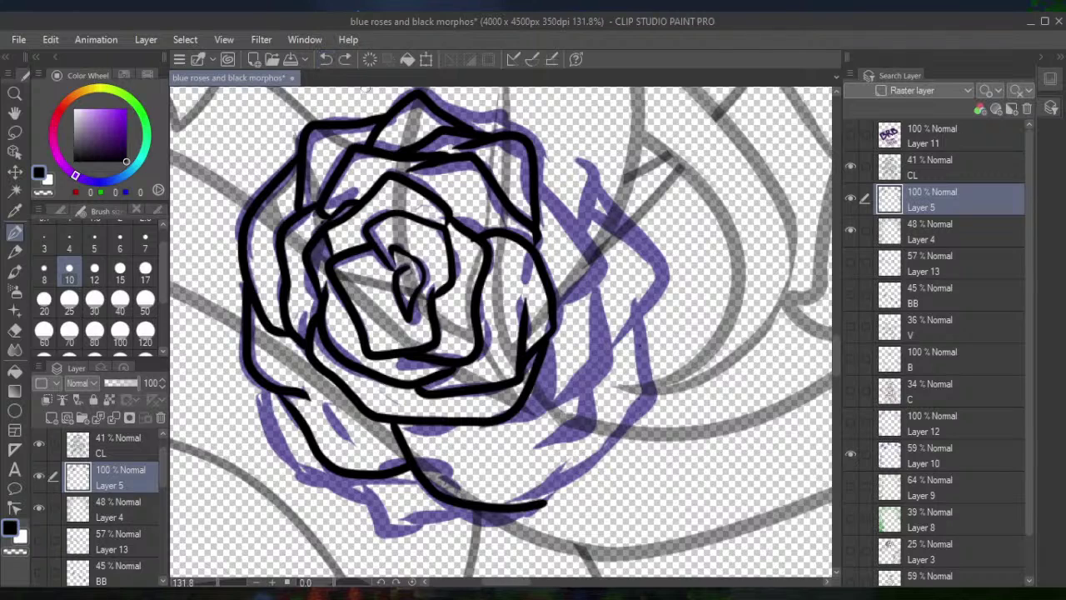
mouse_move(522, 492)
mouse_down()
mouse_move(557, 493)
mouse_move(541, 503)
mouse_move(587, 464)
mouse_move(645, 380)
mouse_move(627, 407)
mouse_move(646, 371)
mouse_move(642, 319)
mouse_up()
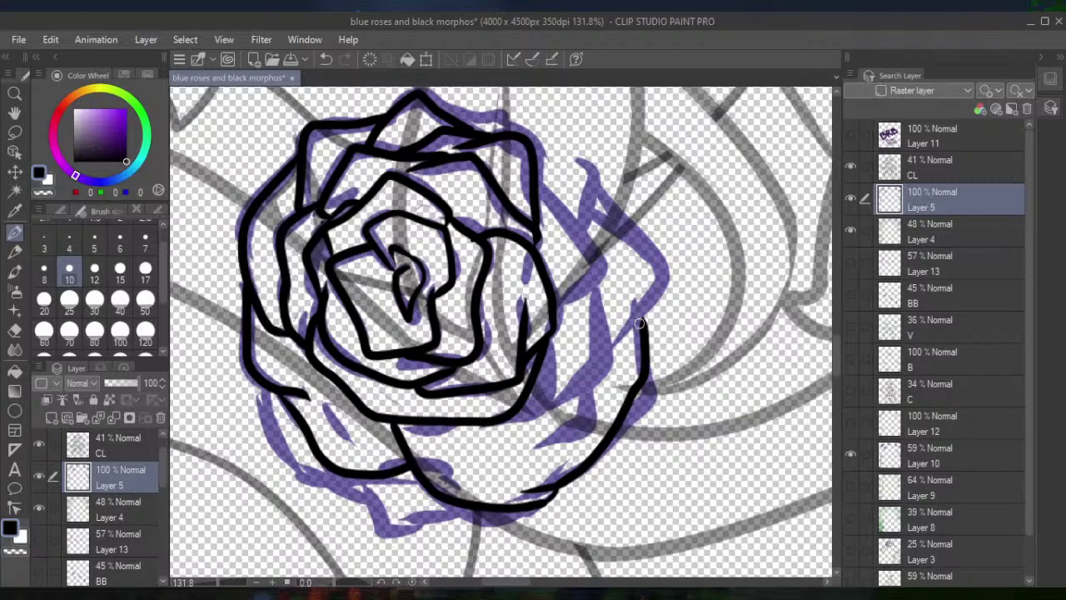
Ink the rose's right inner petals and the layered folds beneath its centre, erasing the line overlapping the lower petals
mouse_move(534, 176)
mouse_down()
mouse_move(606, 265)
mouse_move(552, 324)
mouse_up()
mouse_move(595, 279)
mouse_down()
mouse_move(598, 352)
mouse_move(562, 393)
mouse_move(530, 406)
mouse_up()
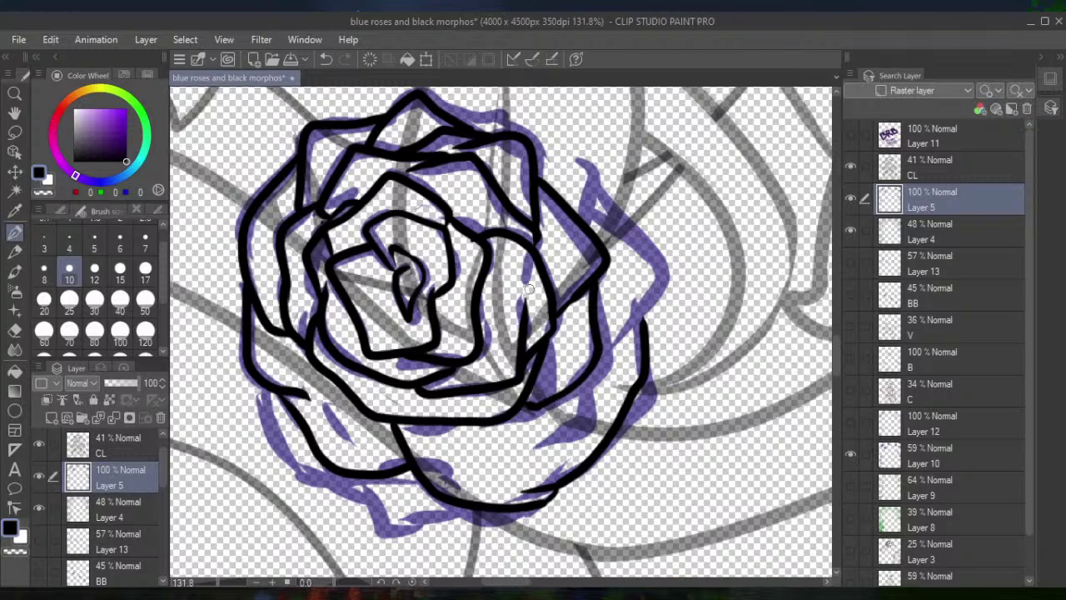
click(333, 58)
mouse_move(548, 339)
mouse_down()
mouse_move(559, 402)
mouse_move(531, 424)
mouse_move(461, 421)
mouse_up()
mouse_move(589, 289)
mouse_down()
mouse_move(594, 342)
mouse_move(564, 379)
mouse_move(579, 414)
mouse_move(587, 361)
mouse_move(577, 424)
mouse_move(471, 443)
mouse_move(415, 430)
mouse_up()
mouse_move(291, 331)
mouse_down()
mouse_move(315, 402)
mouse_move(367, 454)
mouse_move(427, 444)
mouse_up()
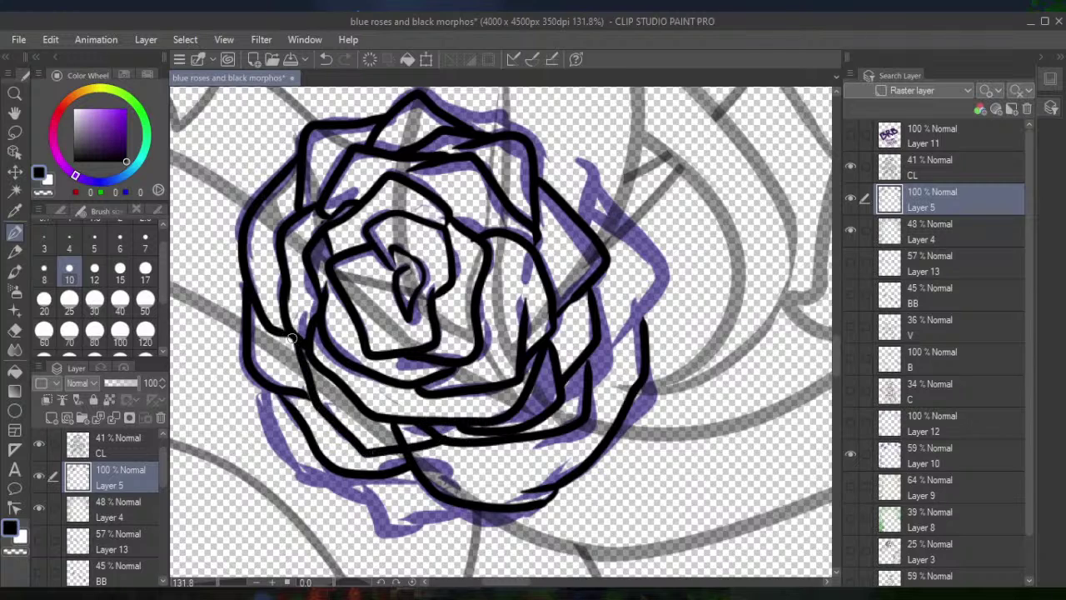
click(15, 330)
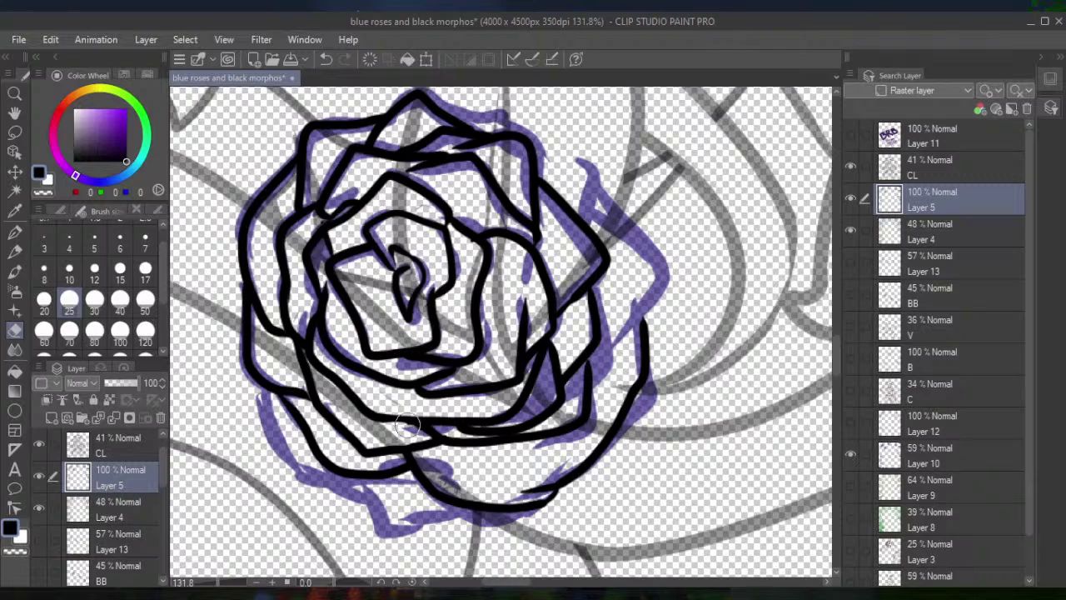
Ink the rose's outermost petals with the pen, covering its right side, upper-right tip and lower-left edge
click(15, 233)
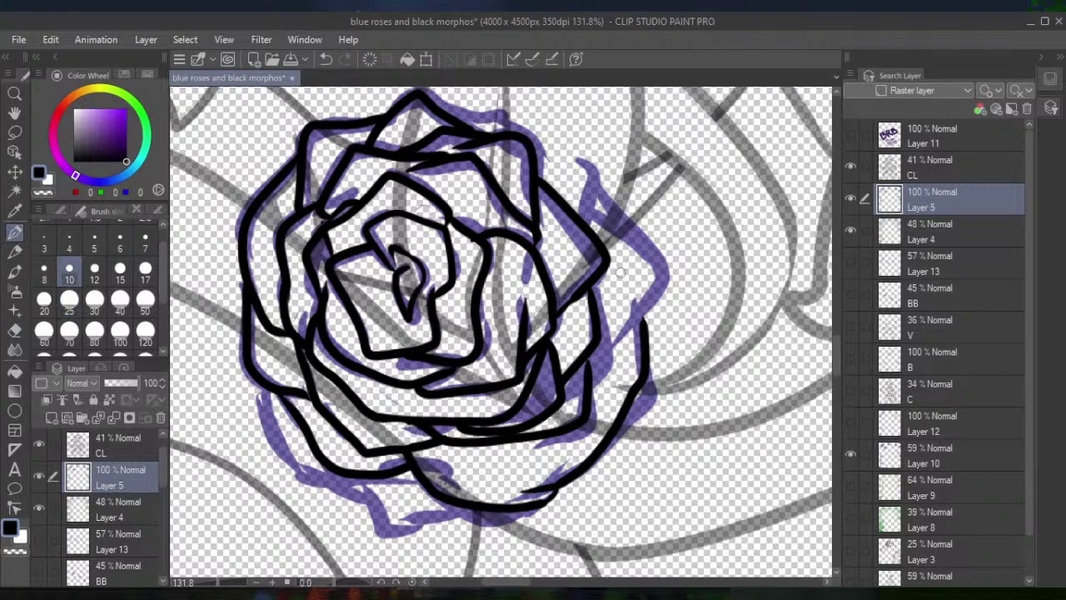
mouse_move(598, 276)
mouse_down()
mouse_move(615, 351)
mouse_move(597, 385)
mouse_up()
mouse_move(619, 343)
mouse_down()
mouse_move(652, 302)
mouse_move(597, 186)
mouse_up()
mouse_move(590, 225)
mouse_down()
mouse_move(594, 169)
mouse_move(499, 98)
mouse_move(436, 134)
mouse_up()
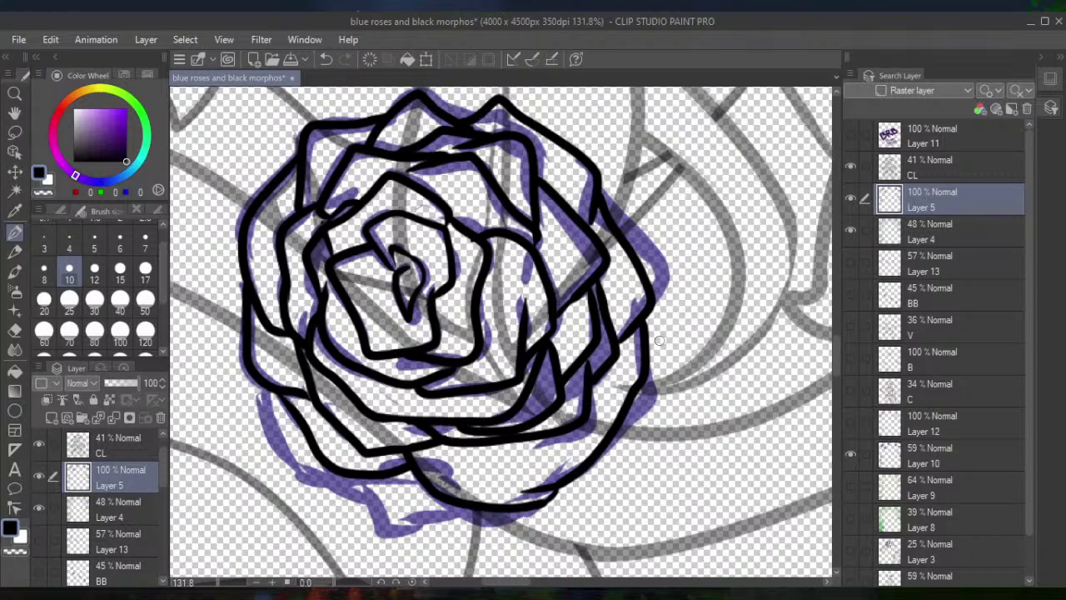
mouse_move(264, 397)
mouse_down()
mouse_move(293, 458)
mouse_move(391, 500)
mouse_move(366, 489)
mouse_move(385, 525)
mouse_move(469, 506)
mouse_up()
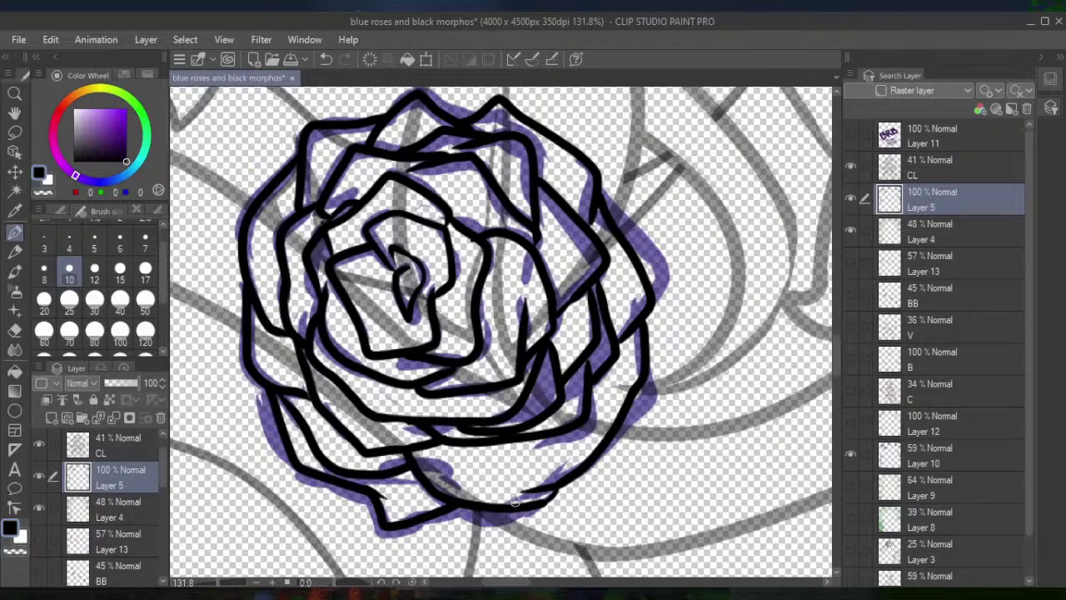
Ink the bud centre and surrounding inner petals of the small tilted rose sketch below the finished rose
scroll(551, 369, down, 5)
mouse_move(514, 405)
mouse_down()
mouse_move(451, 271)
mouse_move(459, 165)
mouse_move(487, 266)
mouse_up()
scroll(399, 393, up, 2)
scroll(487, 267, up, 2)
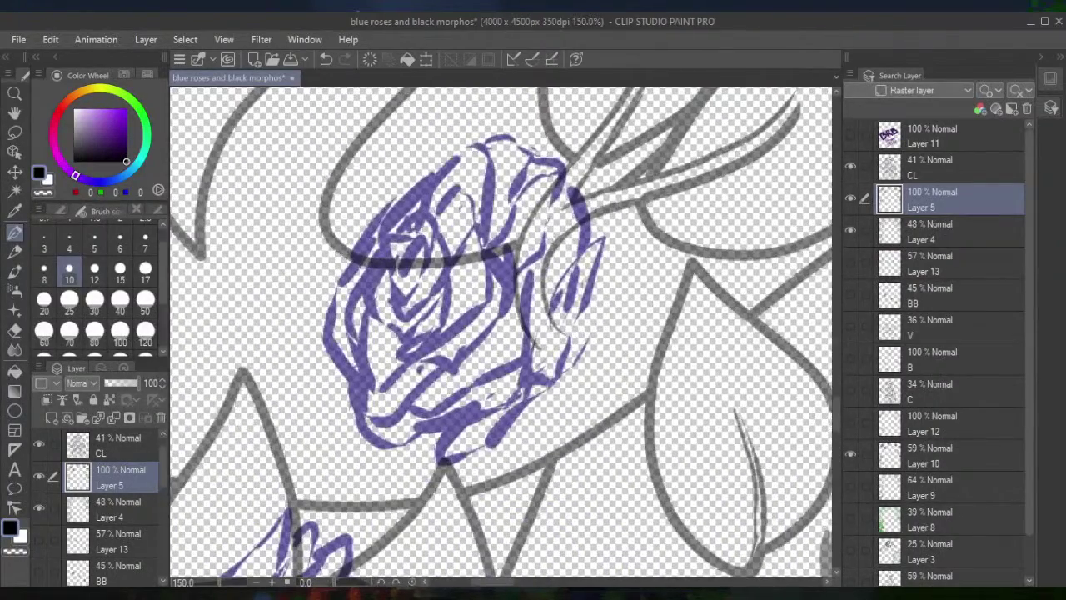
mouse_move(406, 263)
mouse_down()
mouse_move(426, 261)
mouse_move(428, 252)
mouse_move(422, 279)
mouse_move(434, 234)
mouse_move(447, 270)
mouse_move(409, 316)
mouse_move(394, 288)
mouse_move(408, 300)
mouse_move(424, 269)
mouse_up()
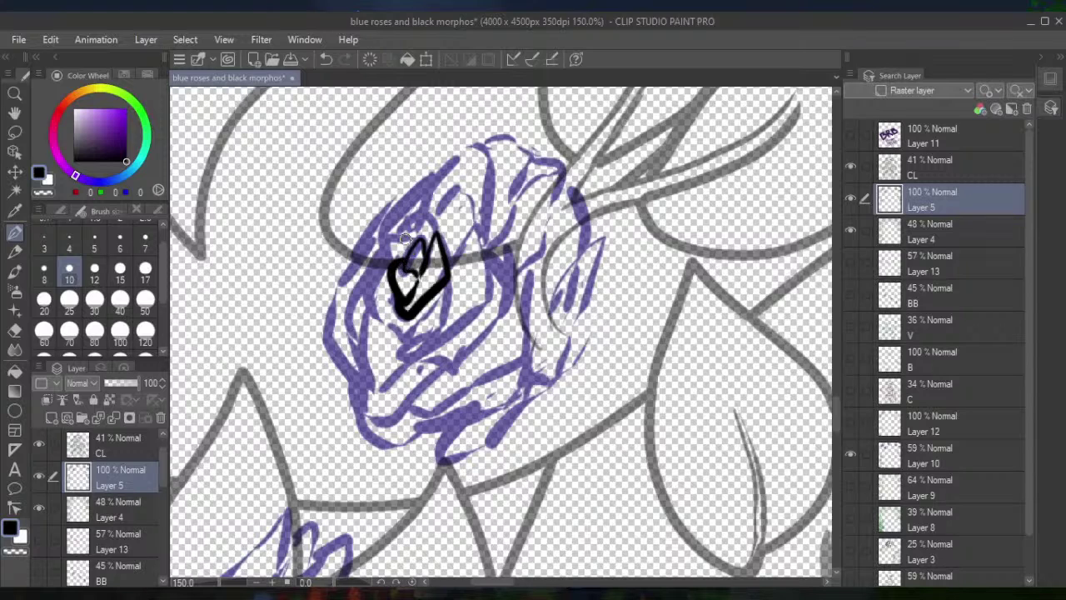
mouse_move(438, 232)
mouse_down()
mouse_move(426, 210)
mouse_move(412, 214)
mouse_move(383, 247)
mouse_move(388, 260)
mouse_up()
mouse_move(416, 215)
mouse_down()
mouse_move(455, 183)
mouse_move(478, 212)
mouse_move(463, 242)
mouse_move(490, 293)
mouse_move(486, 314)
mouse_move(400, 360)
mouse_move(442, 314)
mouse_move(403, 348)
mouse_move(361, 293)
mouse_move(397, 244)
mouse_move(385, 220)
mouse_move(483, 146)
mouse_move(493, 254)
mouse_move(509, 300)
mouse_move(468, 357)
mouse_move(418, 367)
mouse_move(404, 406)
mouse_move(375, 421)
mouse_move(354, 367)
mouse_move(364, 293)
mouse_move(345, 316)
mouse_move(358, 391)
mouse_move(354, 342)
mouse_up()
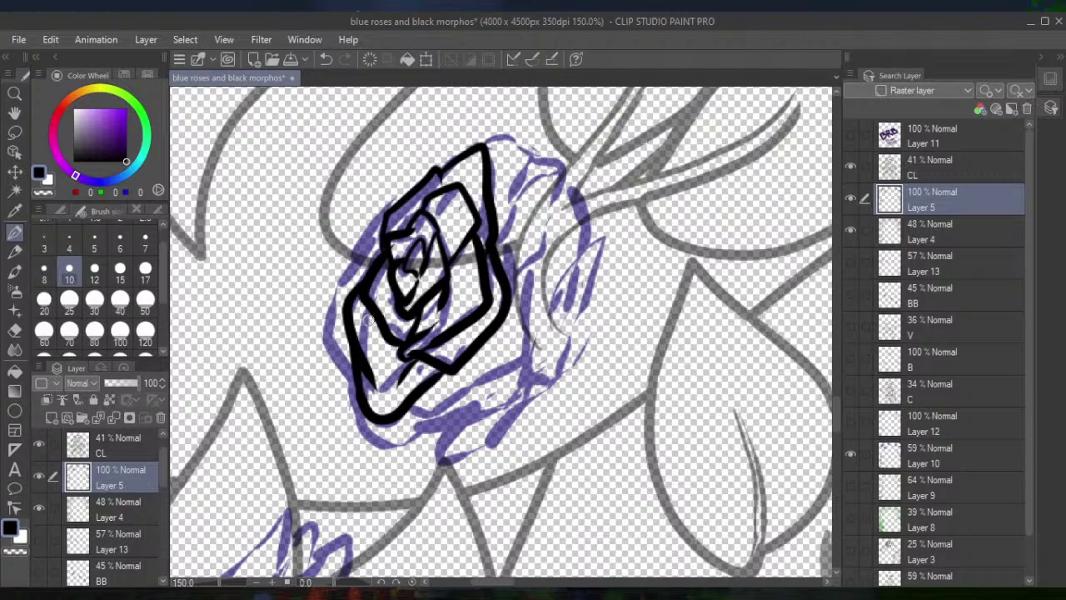
drag(363, 308, 371, 354)
Ink the outer petals of the small tilted rose with the pen, from its left edge around the upper right and down to the base
click(14, 329)
click(93, 273)
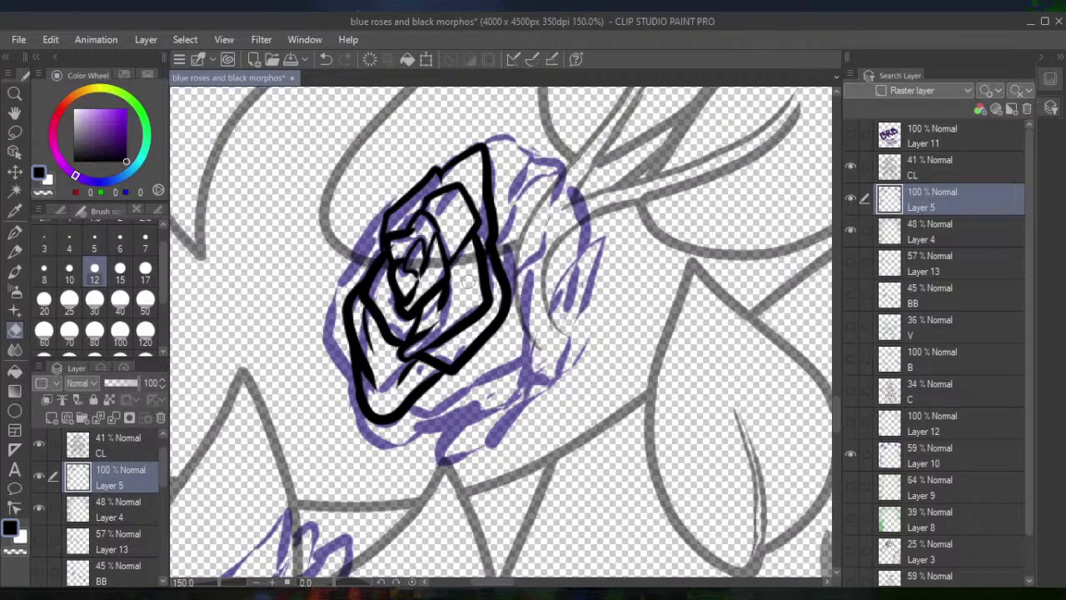
key(p)
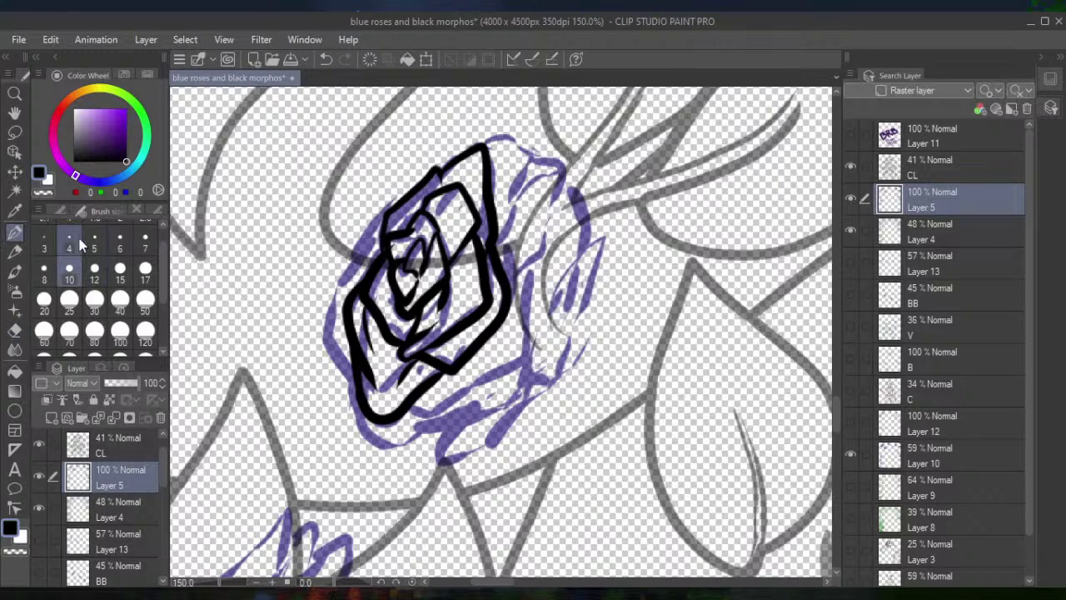
mouse_move(352, 368)
mouse_down()
mouse_move(328, 324)
mouse_move(375, 240)
mouse_move(358, 259)
mouse_move(368, 228)
mouse_move(402, 197)
mouse_move(459, 180)
mouse_up()
mouse_move(359, 390)
mouse_down()
mouse_move(363, 415)
mouse_move(416, 436)
mouse_move(460, 425)
mouse_move(525, 379)
mouse_move(527, 356)
mouse_up()
mouse_move(432, 412)
mouse_down()
mouse_move(517, 360)
mouse_move(505, 364)
mouse_move(527, 341)
mouse_move(509, 237)
mouse_up()
mouse_move(485, 142)
mouse_down()
mouse_move(507, 133)
mouse_move(533, 165)
mouse_move(499, 250)
mouse_up()
mouse_move(535, 158)
mouse_down()
mouse_move(564, 177)
mouse_move(528, 270)
mouse_move(506, 248)
mouse_move(531, 241)
mouse_up()
mouse_move(563, 186)
mouse_down()
mouse_move(581, 241)
mouse_move(558, 281)
mouse_move(557, 345)
mouse_move(529, 364)
mouse_move(567, 287)
mouse_move(551, 278)
mouse_move(581, 228)
mouse_move(587, 244)
mouse_move(602, 243)
mouse_move(580, 305)
mouse_move(558, 329)
mouse_up()
mouse_move(575, 273)
mouse_down()
mouse_move(563, 370)
mouse_move(543, 392)
mouse_move(521, 382)
mouse_move(531, 397)
mouse_move(486, 443)
mouse_move(430, 463)
mouse_move(433, 432)
mouse_up()
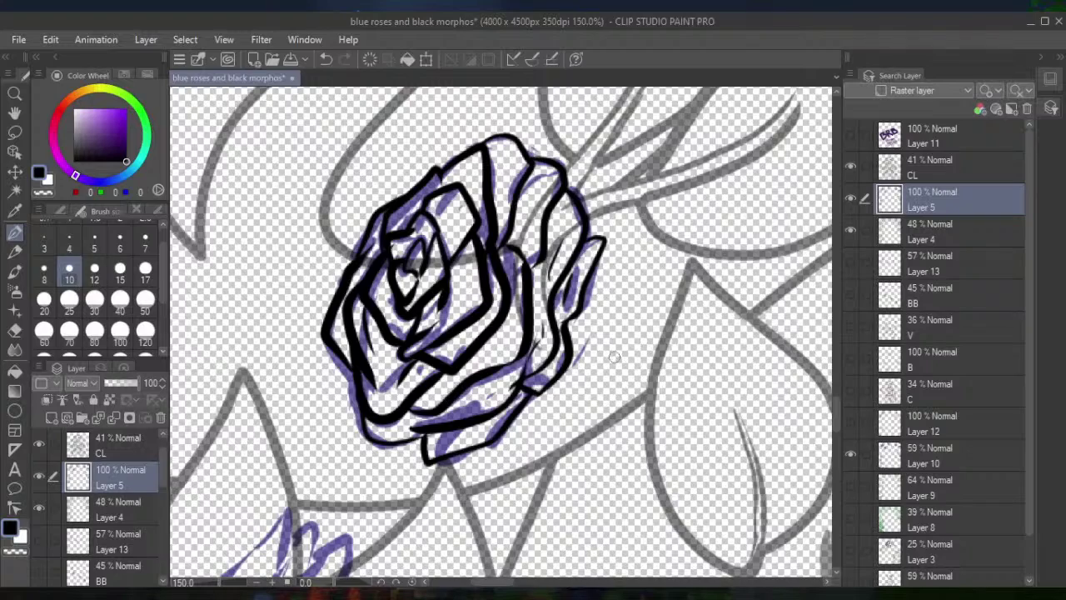
Ink the pointed sepals, rounded base and stem of the closed rosebud near the canvas's left edge
key(ctrl+minus)
mouse_move(602, 347)
mouse_down()
mouse_move(738, 127)
mouse_move(554, 242)
mouse_up()
scroll(368, 268, up, 1)
drag(448, 176, 483, 225)
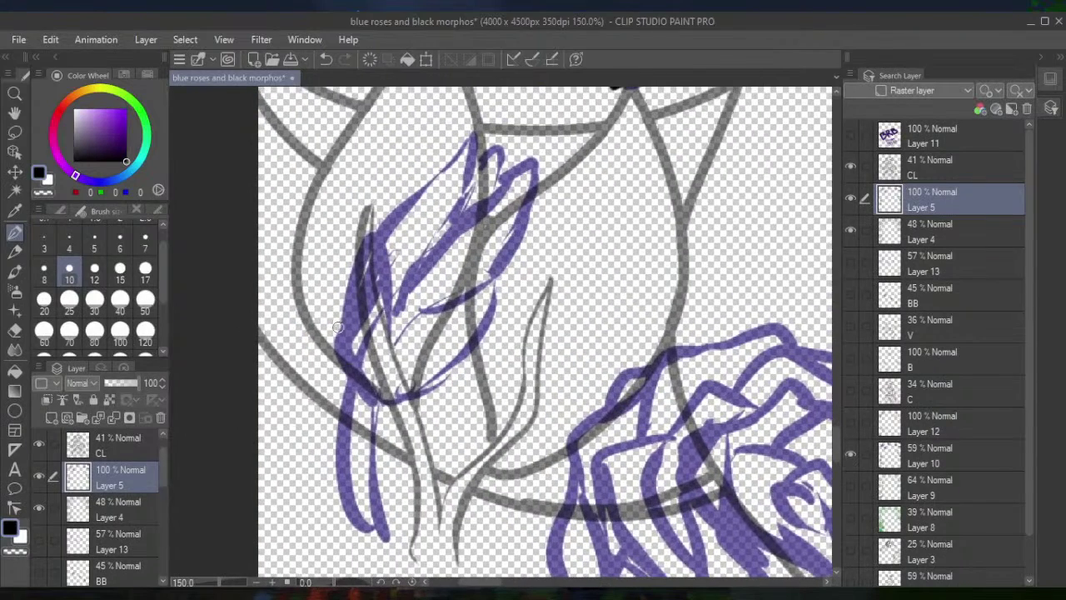
mouse_move(356, 384)
mouse_down()
mouse_move(350, 277)
mouse_move(369, 234)
mouse_move(396, 307)
mouse_move(384, 316)
mouse_move(409, 290)
mouse_move(409, 312)
mouse_move(428, 313)
mouse_move(498, 286)
mouse_move(462, 357)
mouse_move(373, 402)
mouse_move(381, 398)
mouse_move(370, 422)
mouse_move(385, 525)
mouse_up()
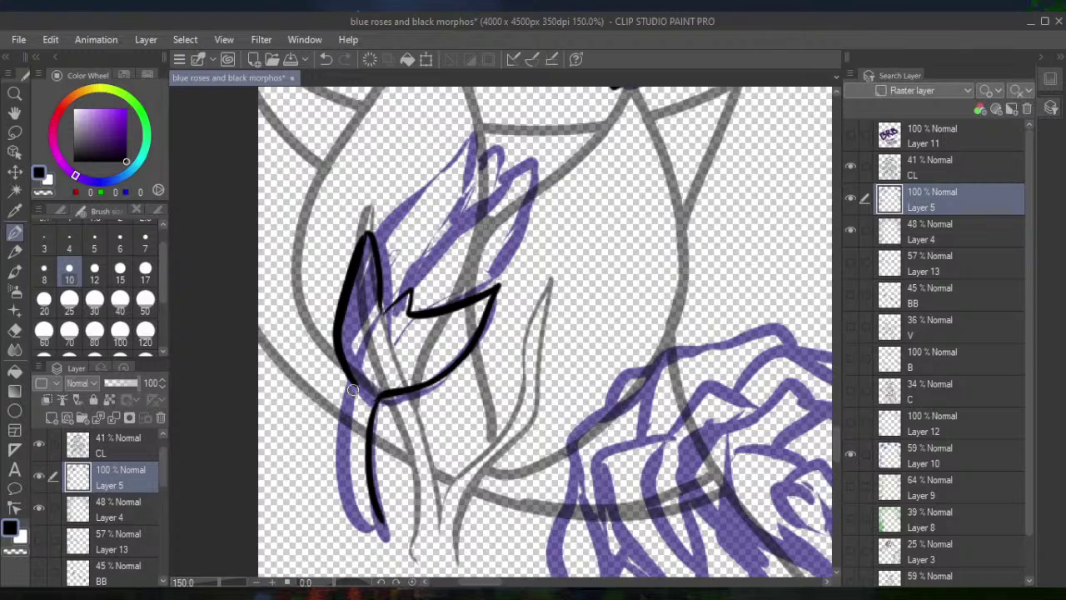
drag(352, 380, 341, 515)
Ink the rosebud's long pointed petals above the sepals, including the small overlapping folds at its tip
mouse_move(371, 242)
mouse_down()
mouse_move(470, 125)
mouse_move(466, 173)
mouse_move(410, 282)
mouse_move(410, 294)
mouse_move(450, 248)
mouse_move(424, 262)
mouse_move(431, 250)
mouse_move(529, 151)
mouse_move(474, 296)
mouse_up()
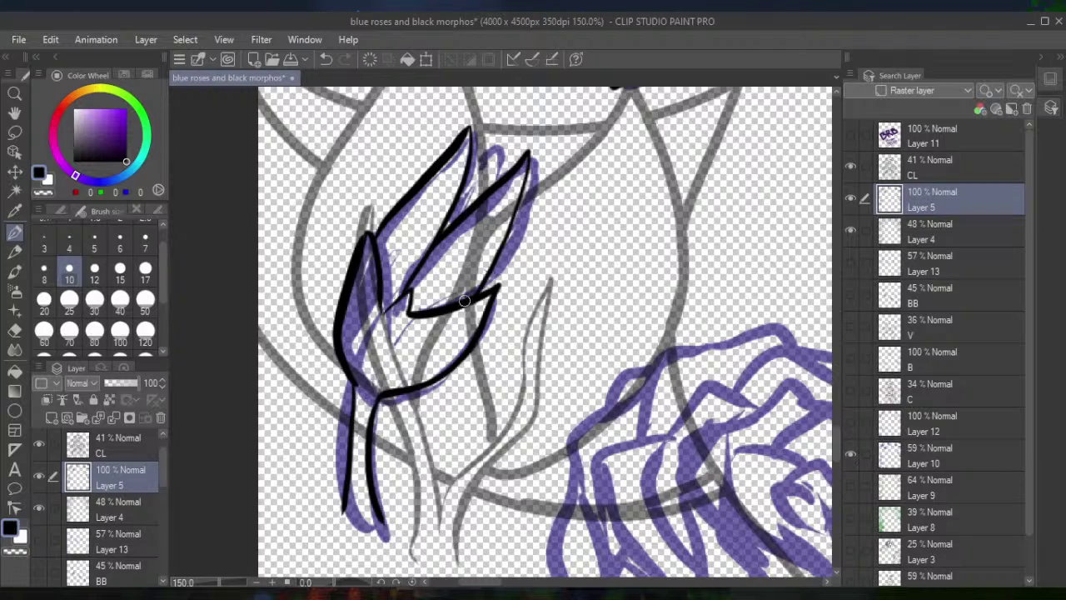
mouse_move(469, 159)
mouse_down()
mouse_move(488, 138)
mouse_move(468, 207)
mouse_up()
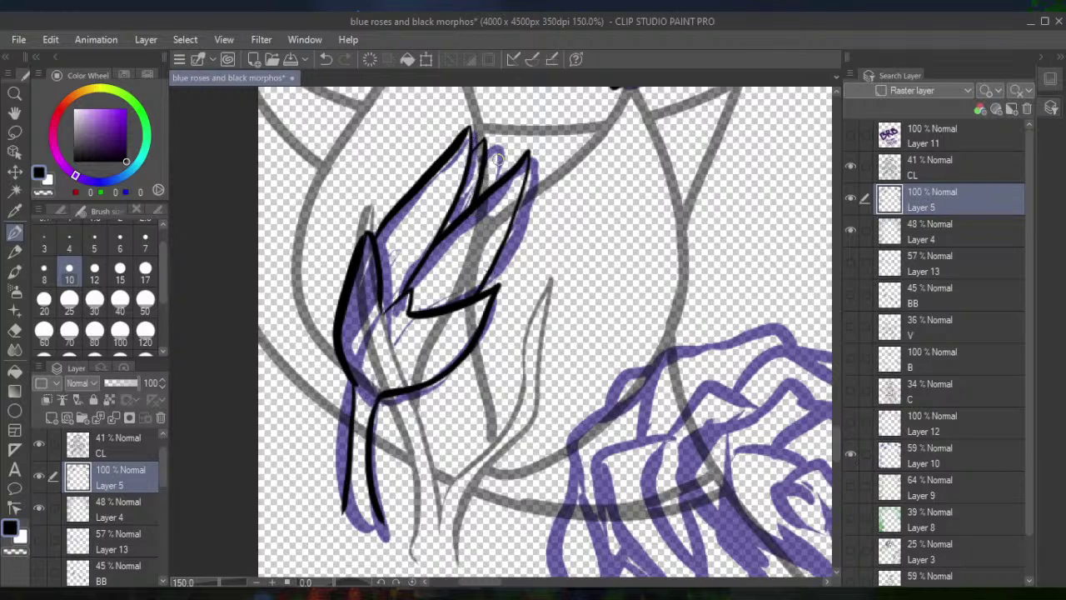
mouse_move(486, 148)
mouse_down()
mouse_move(498, 140)
mouse_move(481, 203)
mouse_up()
drag(502, 165, 508, 174)
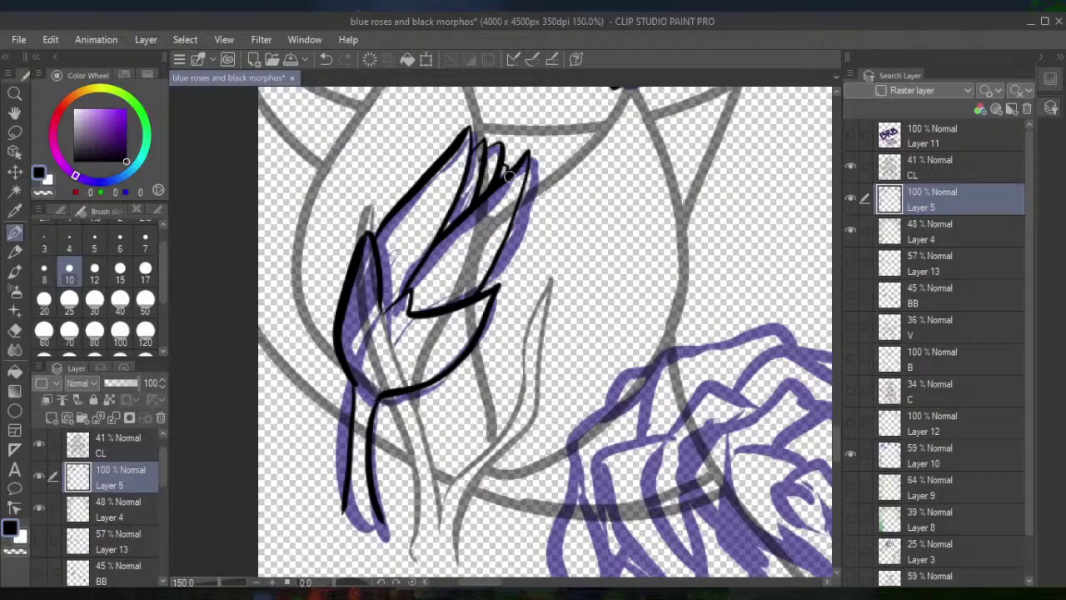
Ink the spiral centre and inner petals of the full rose sketch below and to the right of the rosebud
key(ctrl+minus)
drag(665, 408, 369, 246)
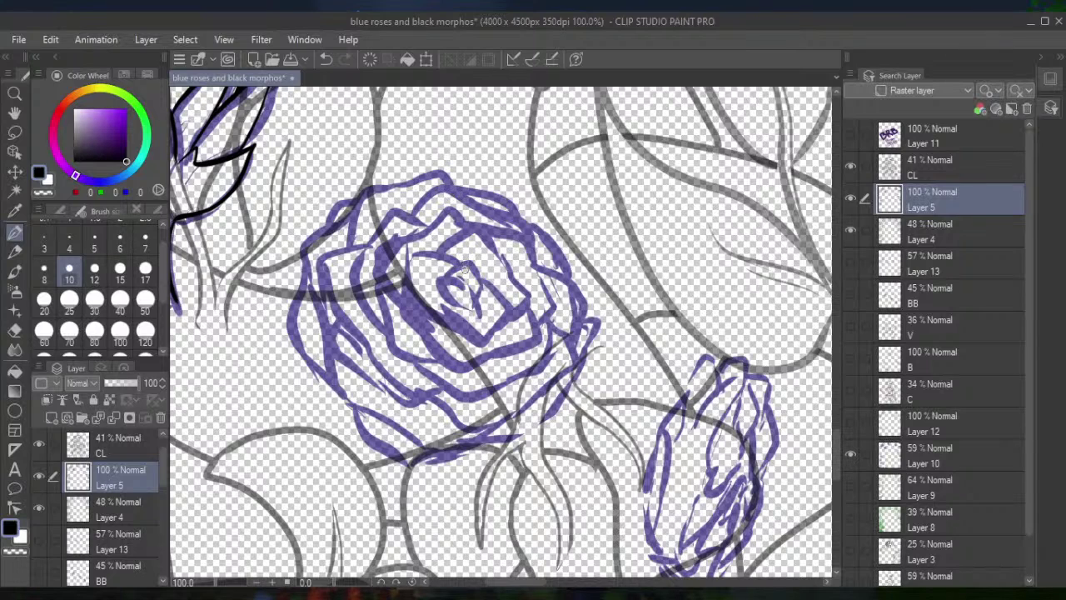
mouse_move(444, 275)
mouse_down()
mouse_move(450, 302)
mouse_move(472, 306)
mouse_up()
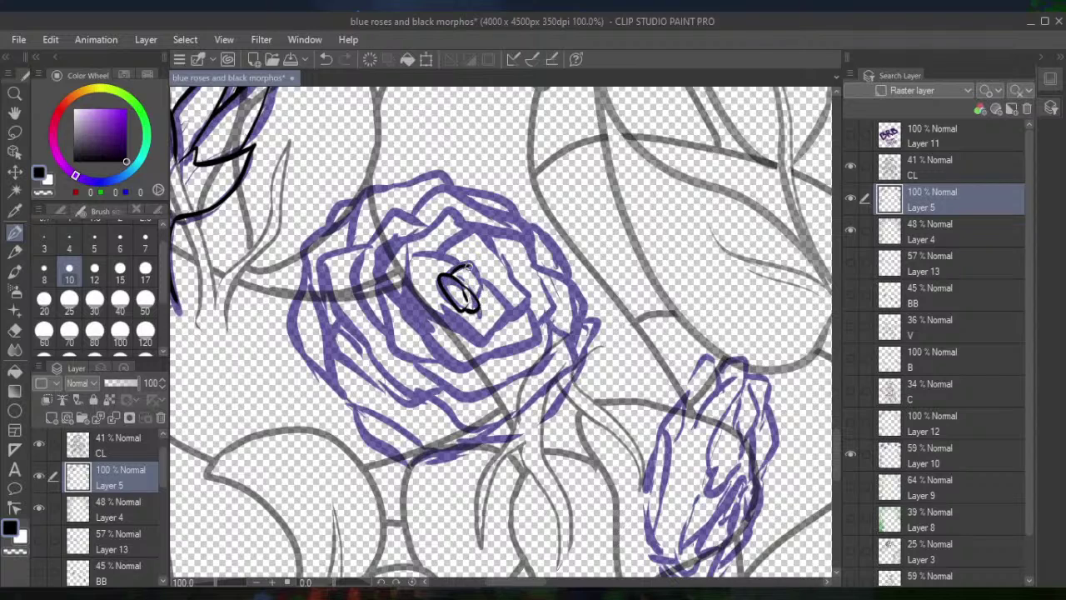
mouse_move(488, 283)
mouse_down()
mouse_move(507, 308)
mouse_move(474, 341)
mouse_move(447, 314)
mouse_move(446, 293)
mouse_move(452, 322)
mouse_move(417, 298)
mouse_move(413, 257)
mouse_move(456, 255)
mouse_move(445, 248)
mouse_move(473, 230)
mouse_move(523, 292)
mouse_move(516, 310)
mouse_move(532, 335)
mouse_move(454, 364)
mouse_move(432, 343)
mouse_move(428, 309)
mouse_move(424, 327)
mouse_move(379, 263)
mouse_move(392, 241)
mouse_move(457, 207)
mouse_move(521, 238)
mouse_move(551, 298)
mouse_move(546, 347)
mouse_move(539, 361)
mouse_move(456, 394)
mouse_move(392, 351)
mouse_move(374, 275)
mouse_up()
mouse_move(389, 324)
mouse_down()
mouse_move(358, 267)
mouse_move(386, 211)
mouse_move(437, 226)
mouse_up()
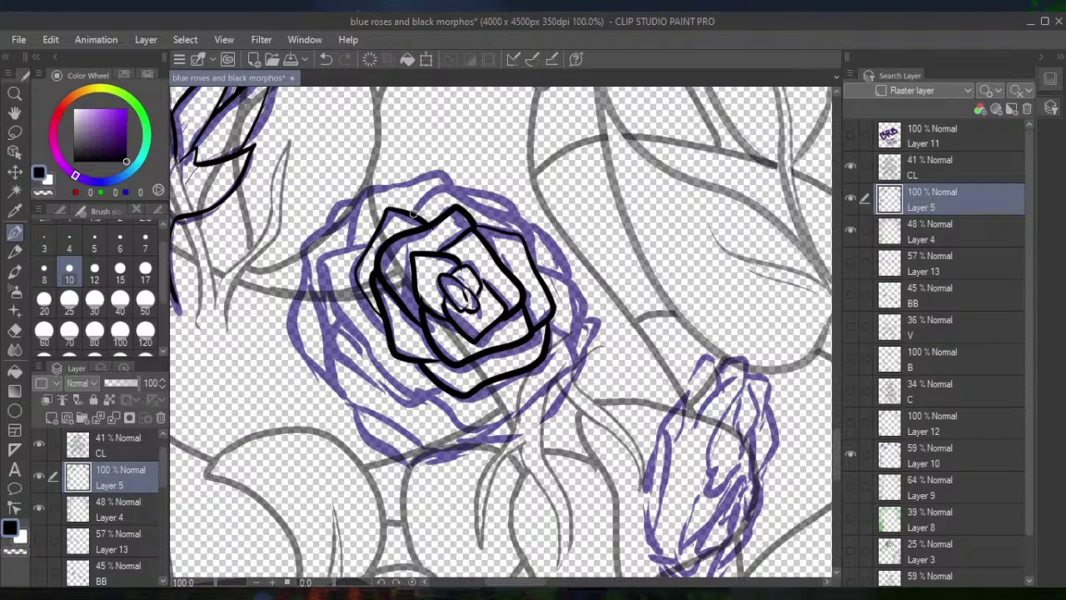
Ink the full rose's outer layers of petals around its whole edge, including the lower-left folds
mouse_move(435, 190)
mouse_down()
mouse_move(520, 215)
mouse_move(532, 244)
mouse_up()
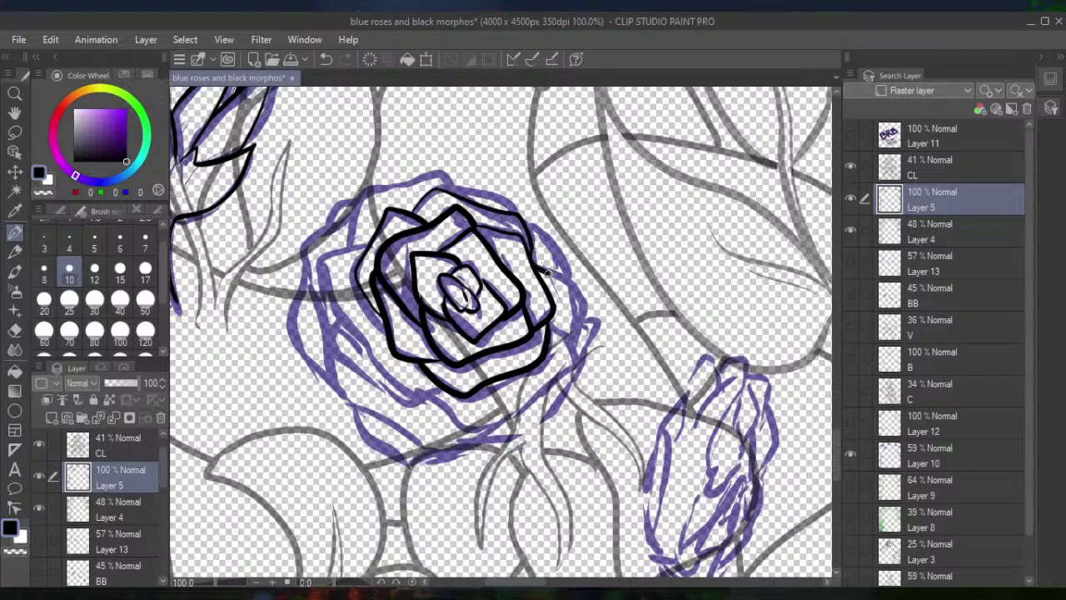
mouse_move(574, 309)
mouse_down()
mouse_move(572, 344)
mouse_move(549, 325)
mouse_move(572, 345)
mouse_move(571, 367)
mouse_move(487, 429)
mouse_move(445, 412)
mouse_move(433, 397)
mouse_move(445, 389)
mouse_move(402, 402)
mouse_move(319, 285)
mouse_move(321, 270)
mouse_move(375, 238)
mouse_move(362, 200)
mouse_move(434, 172)
mouse_move(454, 188)
mouse_move(506, 195)
mouse_move(555, 259)
mouse_up()
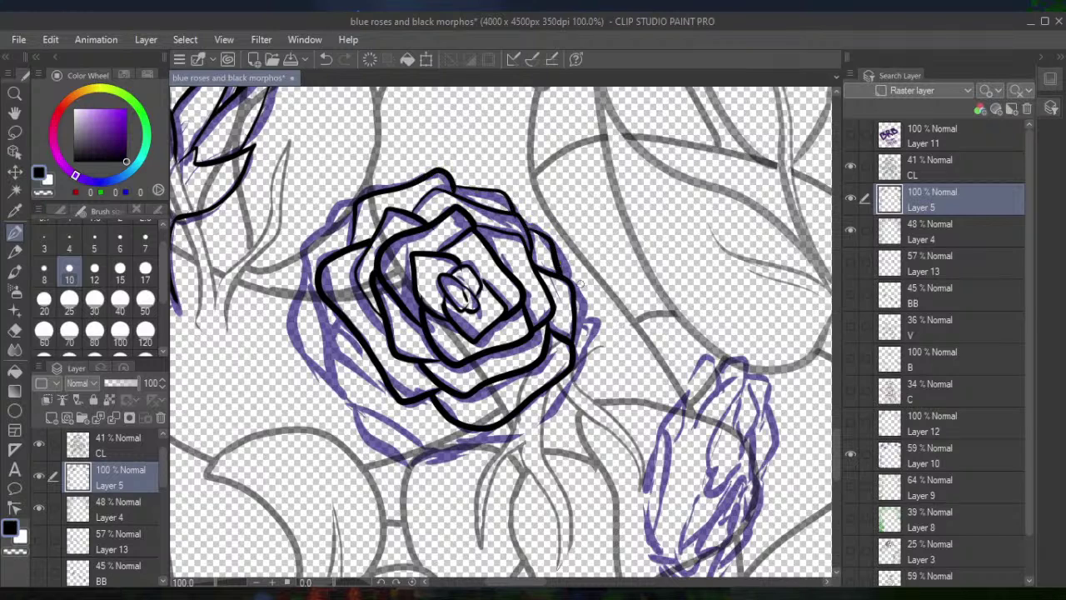
mouse_move(586, 312)
mouse_down()
mouse_move(575, 338)
mouse_move(586, 339)
mouse_move(586, 319)
mouse_move(600, 323)
mouse_move(578, 375)
mouse_move(540, 421)
mouse_move(480, 439)
mouse_move(490, 430)
mouse_move(460, 452)
mouse_move(434, 450)
mouse_move(329, 384)
mouse_move(307, 244)
mouse_move(352, 216)
mouse_move(342, 208)
mouse_move(326, 225)
mouse_move(351, 202)
mouse_up()
mouse_move(306, 261)
mouse_down()
mouse_move(293, 319)
mouse_move(323, 371)
mouse_up()
mouse_move(360, 406)
mouse_down()
mouse_move(379, 445)
mouse_move(435, 455)
mouse_up()
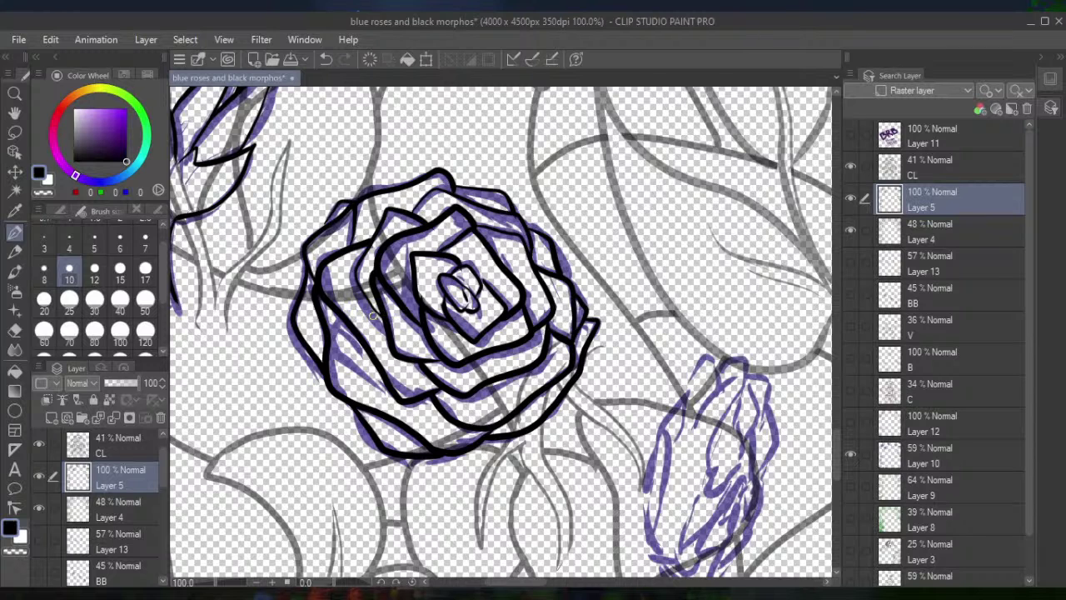
Ink the left-side petals of the narrow upright rose to the lower right of the full rose, from its base to its upper-left tip
drag(450, 405, 327, 303)
drag(381, 359, 291, 304)
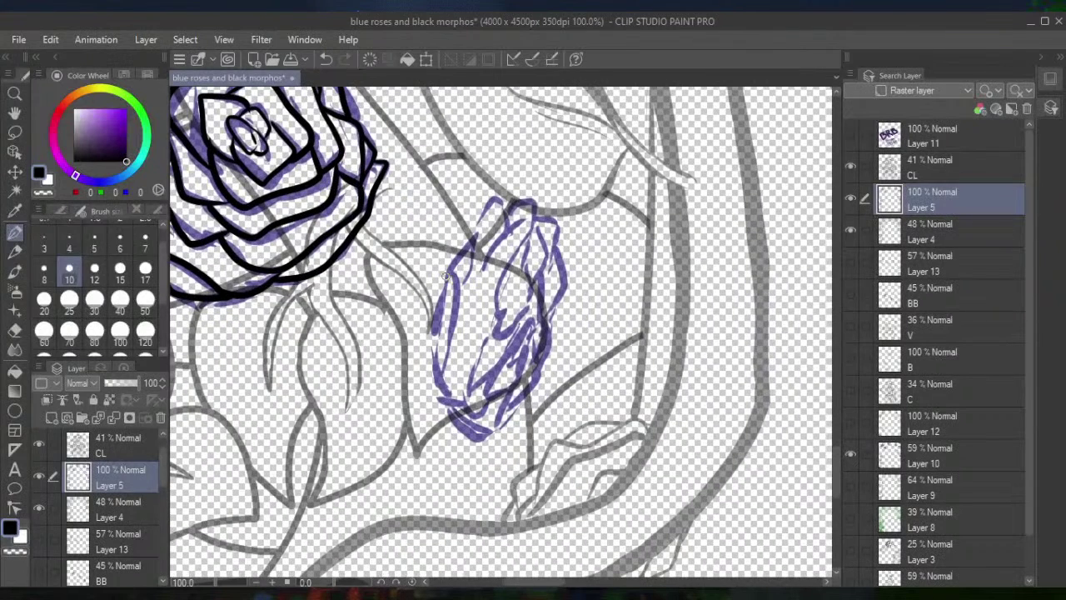
mouse_move(449, 272)
mouse_down()
mouse_move(457, 305)
mouse_move(441, 381)
mouse_move(433, 362)
mouse_move(444, 305)
mouse_up()
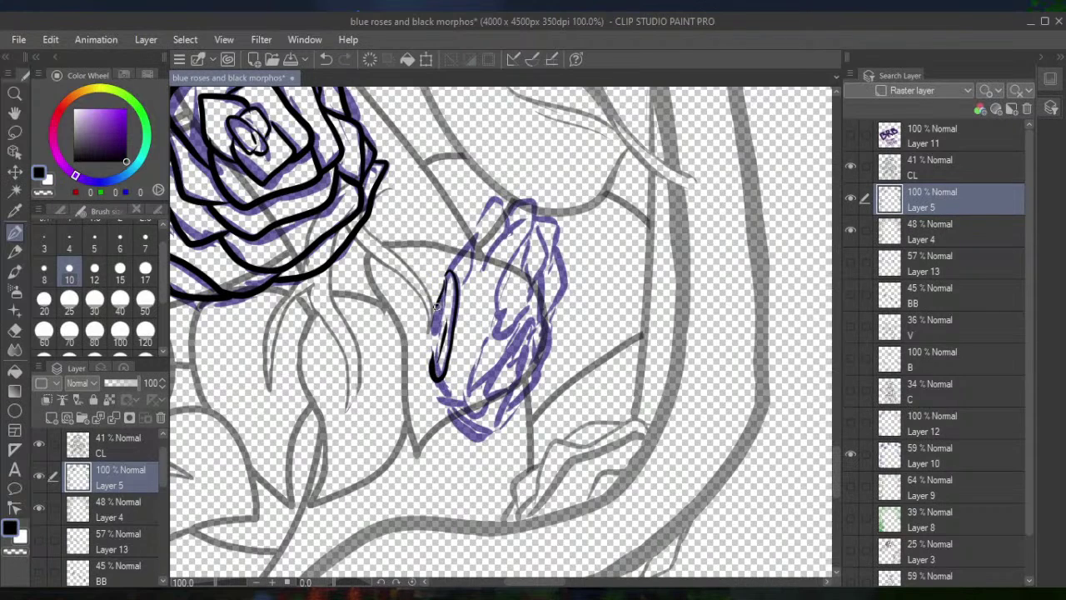
drag(432, 323, 434, 372)
drag(451, 264, 473, 241)
mouse_move(459, 281)
mouse_down()
mouse_move(489, 198)
mouse_move(504, 208)
mouse_move(508, 234)
mouse_move(477, 327)
mouse_up()
mouse_move(440, 381)
mouse_down()
mouse_move(454, 401)
mouse_move(481, 342)
mouse_up()
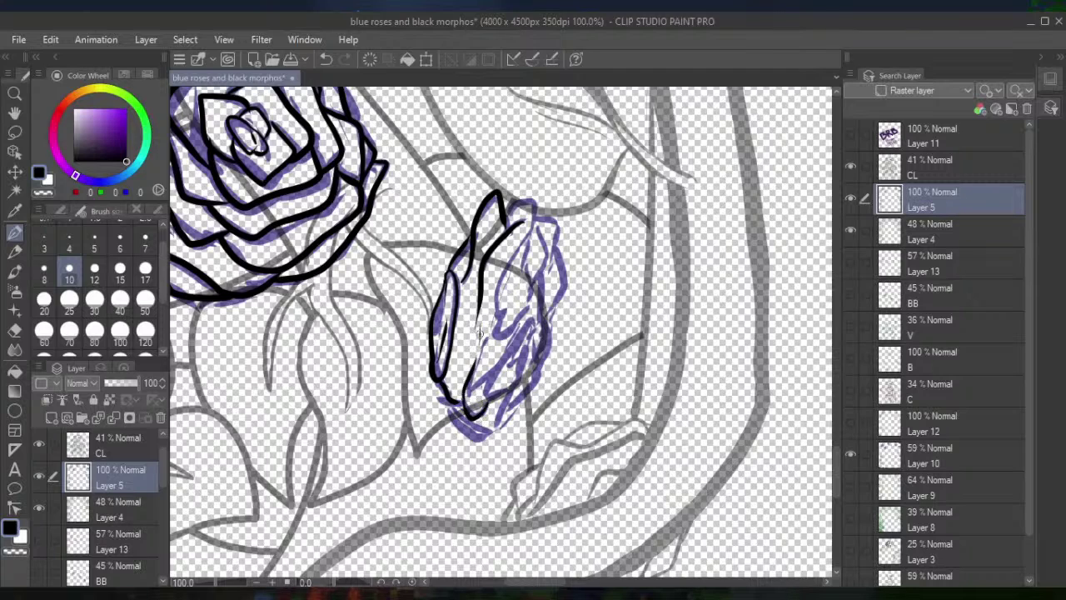
Ink the narrow rose's upper middle petals and the small petal beneath its base
mouse_move(509, 218)
mouse_down()
mouse_move(515, 199)
mouse_move(535, 205)
mouse_move(495, 346)
mouse_up()
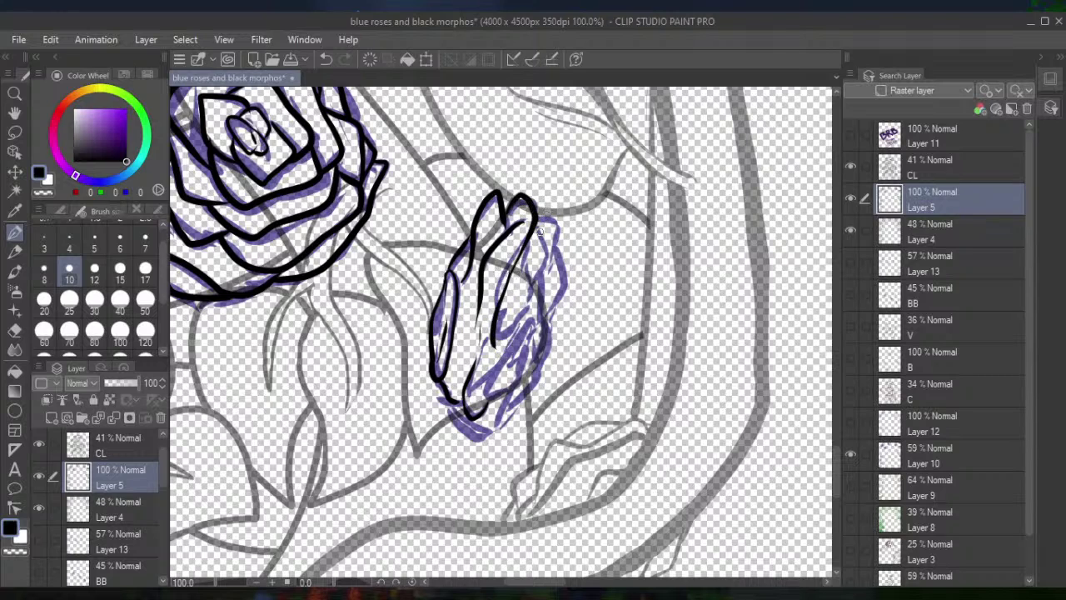
drag(543, 235, 536, 285)
mouse_move(522, 247)
mouse_down()
mouse_move(530, 289)
mouse_move(503, 345)
mouse_up()
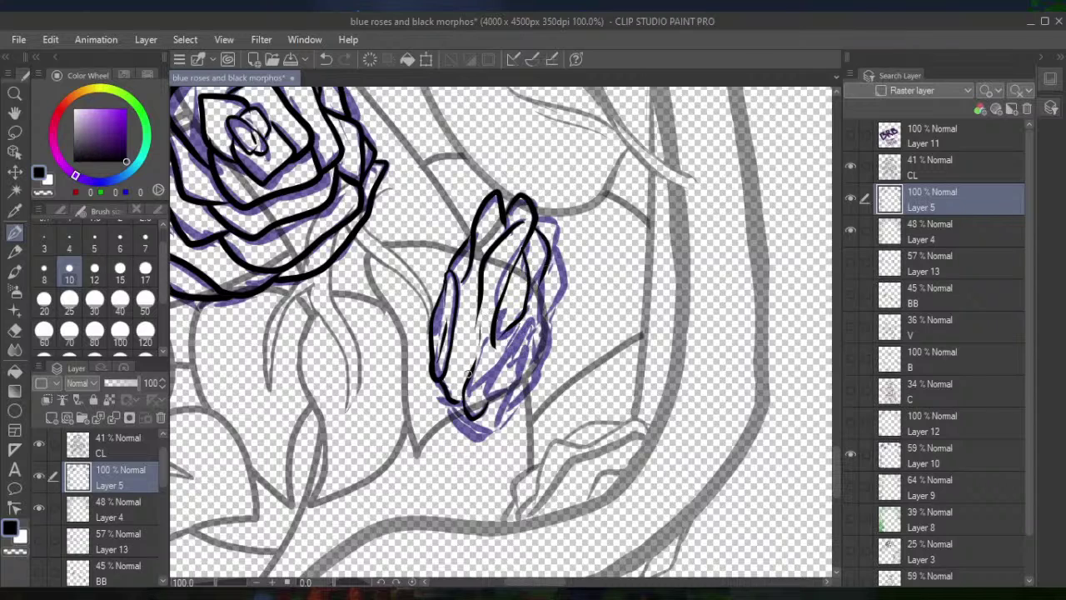
mouse_move(474, 432)
mouse_down()
mouse_move(505, 414)
mouse_move(510, 380)
mouse_up()
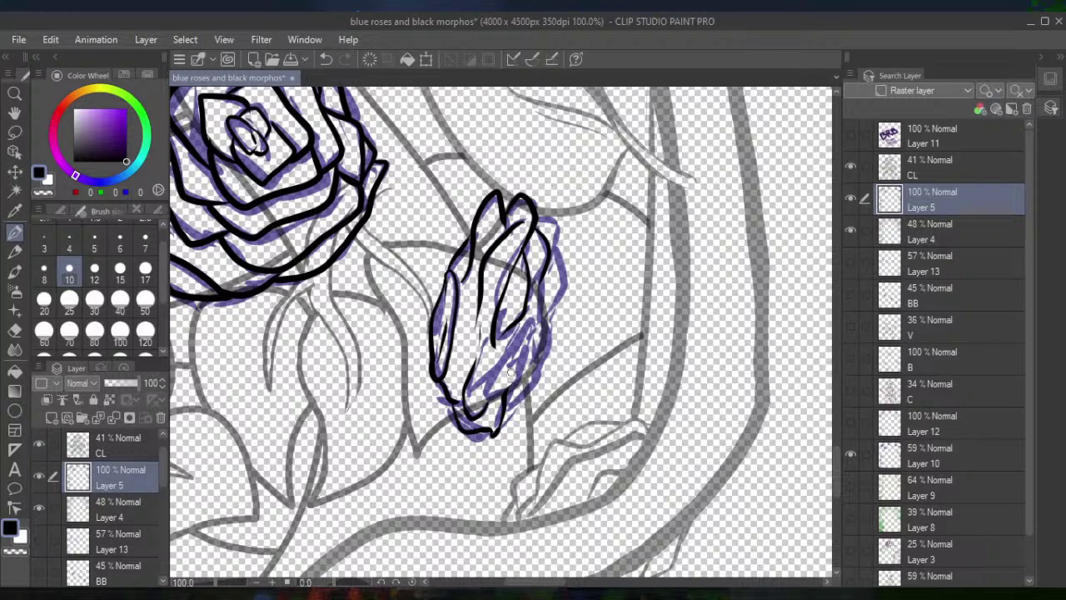
Ink the narrow rose's layered lower folds and its outer right-side petals down to the base
mouse_move(509, 337)
mouse_down()
mouse_move(470, 395)
mouse_move(485, 340)
mouse_up()
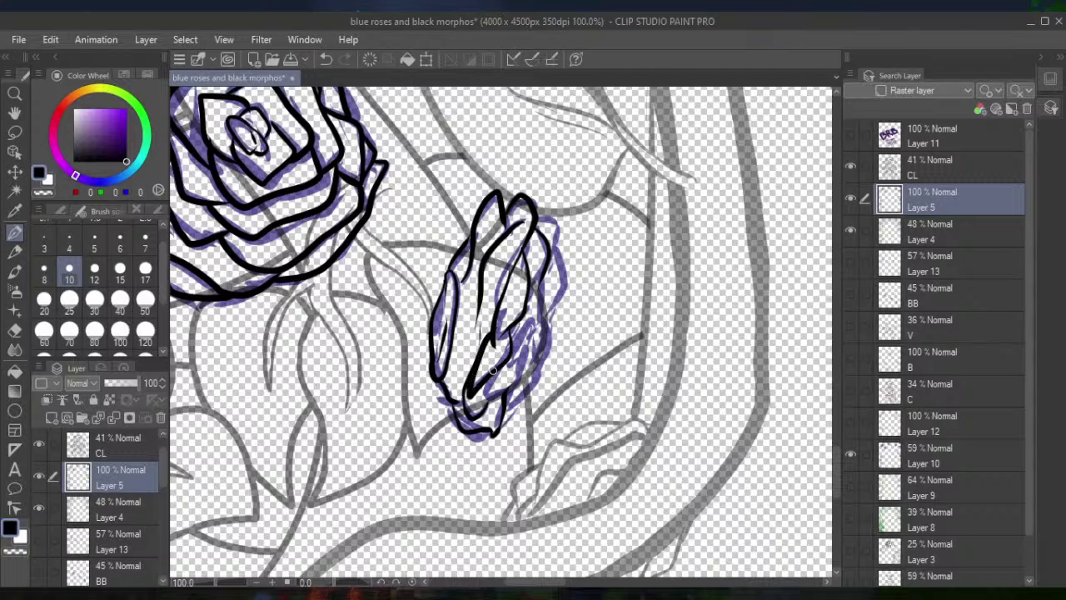
mouse_move(489, 398)
mouse_down()
mouse_move(508, 397)
mouse_move(525, 349)
mouse_move(507, 361)
mouse_up()
drag(529, 320, 516, 354)
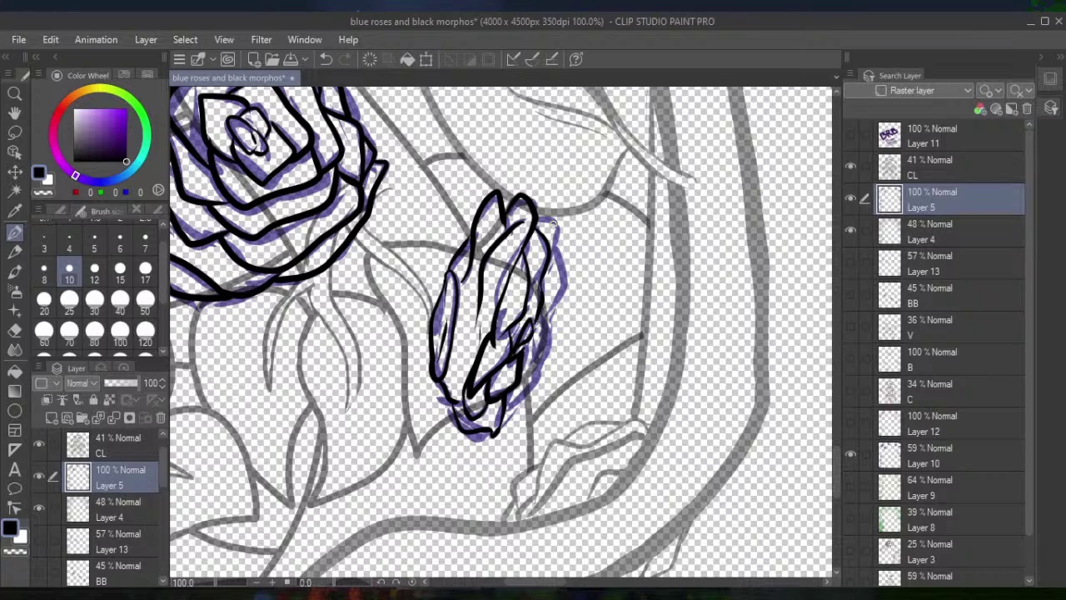
mouse_move(557, 221)
mouse_down()
mouse_move(563, 282)
mouse_move(543, 329)
mouse_move(539, 318)
mouse_move(540, 344)
mouse_move(532, 335)
mouse_move(518, 378)
mouse_up()
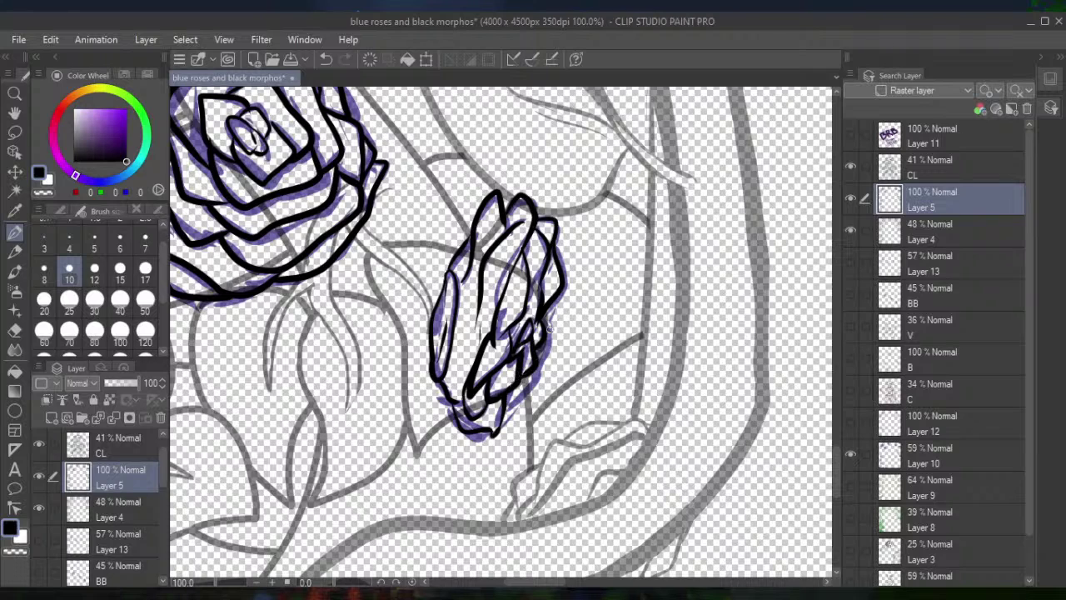
mouse_move(551, 311)
mouse_down()
mouse_move(537, 379)
mouse_move(507, 419)
mouse_up()
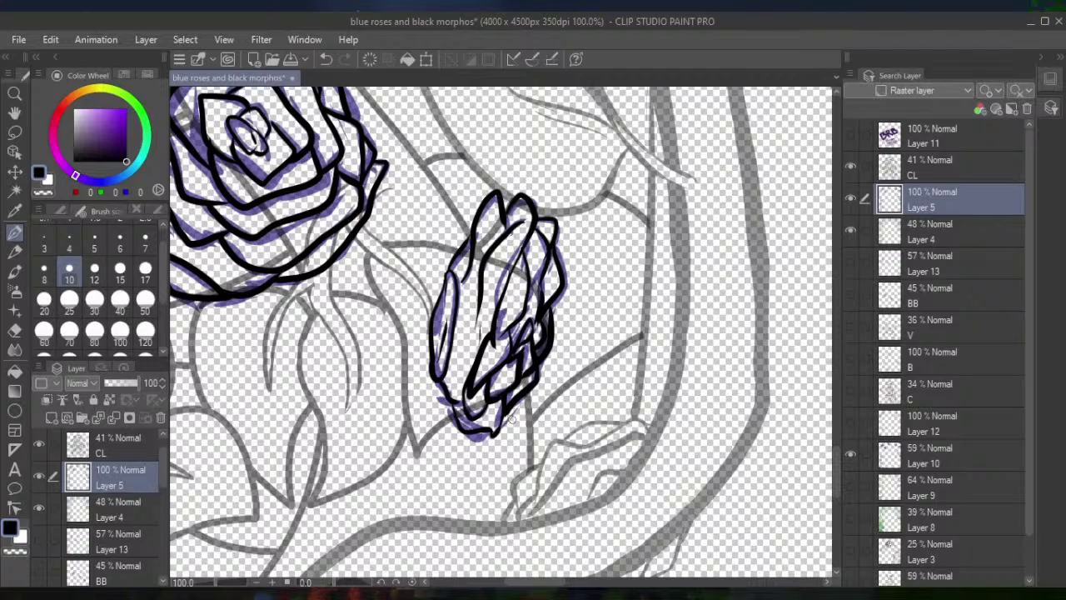
Ink the centre and inner petals of the half rose cut off by the canvas's bottom edge, beside the thick curved stem
scroll(604, 373, down, 3)
drag(562, 488, 529, 337)
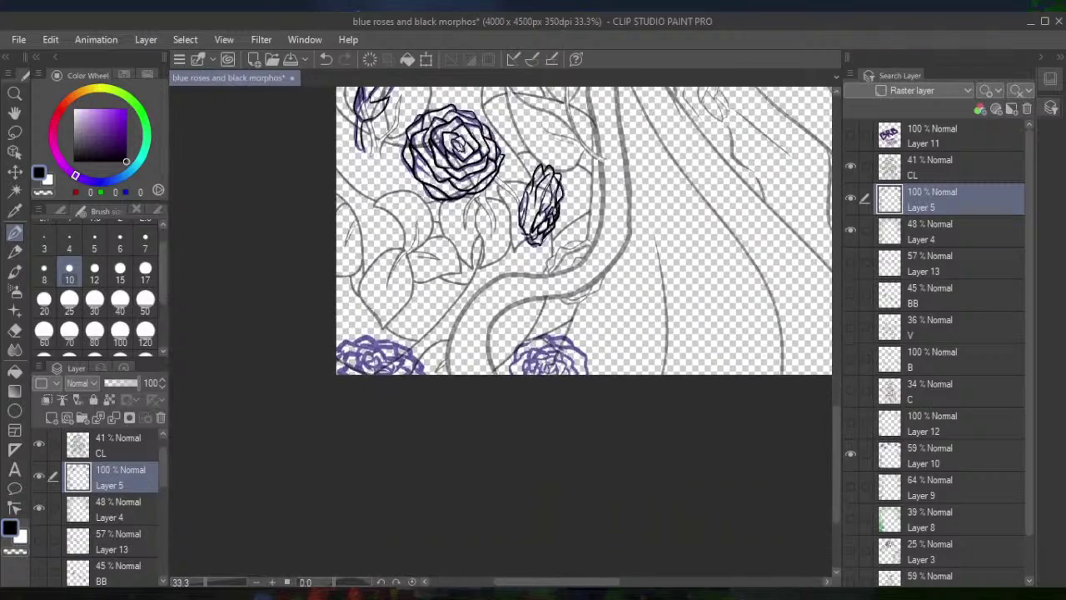
scroll(575, 351, up, 2)
scroll(523, 391, up, 5)
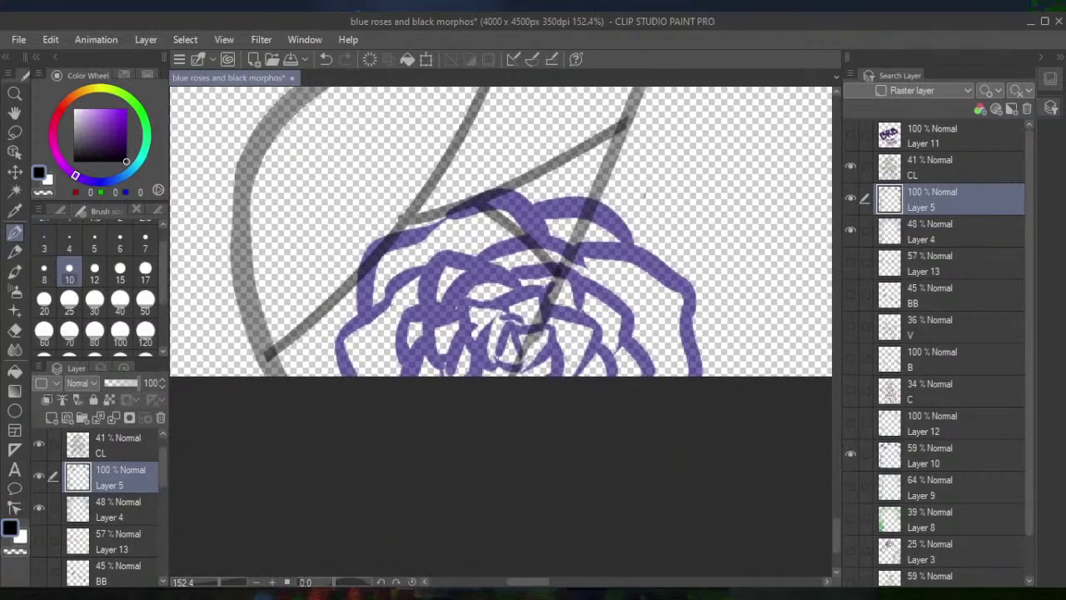
mouse_move(517, 325)
mouse_down()
mouse_move(498, 312)
mouse_move(479, 340)
mouse_move(488, 369)
mouse_move(513, 319)
mouse_move(525, 360)
mouse_move(496, 366)
mouse_up()
mouse_move(528, 330)
mouse_down()
mouse_move(539, 359)
mouse_move(554, 352)
mouse_move(552, 376)
mouse_move(506, 383)
mouse_move(511, 364)
mouse_move(477, 382)
mouse_move(479, 342)
mouse_move(463, 314)
mouse_move(479, 302)
mouse_move(513, 308)
mouse_move(501, 304)
mouse_move(534, 291)
mouse_move(545, 317)
mouse_move(547, 307)
mouse_move(589, 319)
mouse_move(596, 339)
mouse_move(566, 375)
mouse_up()
drag(597, 336, 615, 375)
mouse_move(454, 332)
mouse_down()
mouse_move(468, 371)
mouse_move(444, 350)
mouse_move(443, 364)
mouse_move(428, 329)
mouse_move(476, 296)
mouse_move(444, 311)
mouse_move(487, 269)
mouse_move(537, 286)
mouse_up()
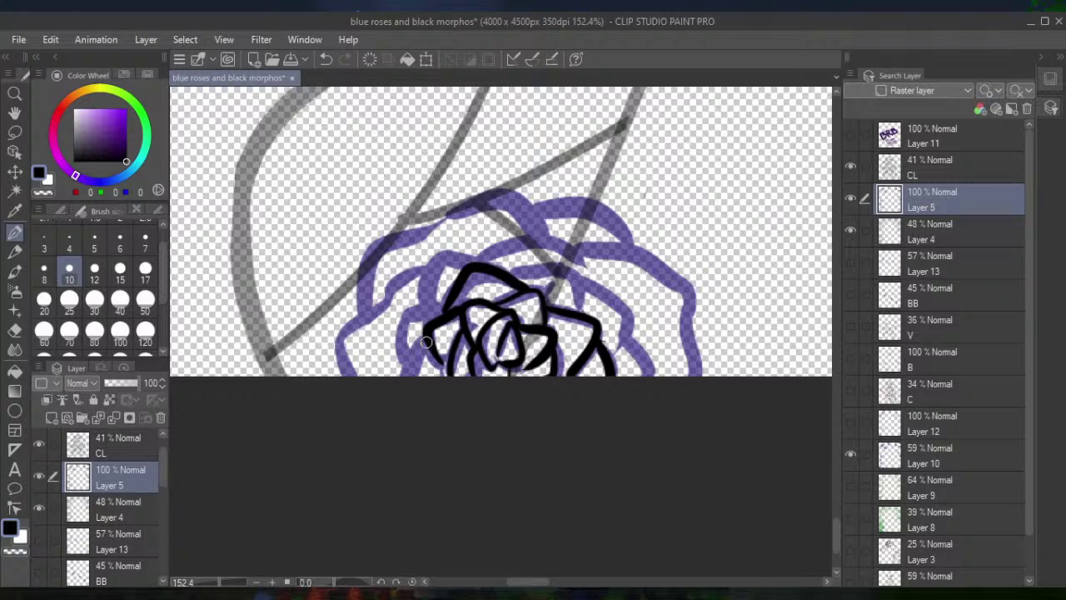
Ink the half rose's middle and outer petals, ending the lines at the canvas's bottom edge
mouse_move(406, 373)
mouse_down()
mouse_move(425, 311)
mouse_move(460, 292)
mouse_move(423, 306)
mouse_move(436, 263)
mouse_move(470, 264)
mouse_move(571, 275)
mouse_move(600, 308)
mouse_move(627, 315)
mouse_move(649, 377)
mouse_up()
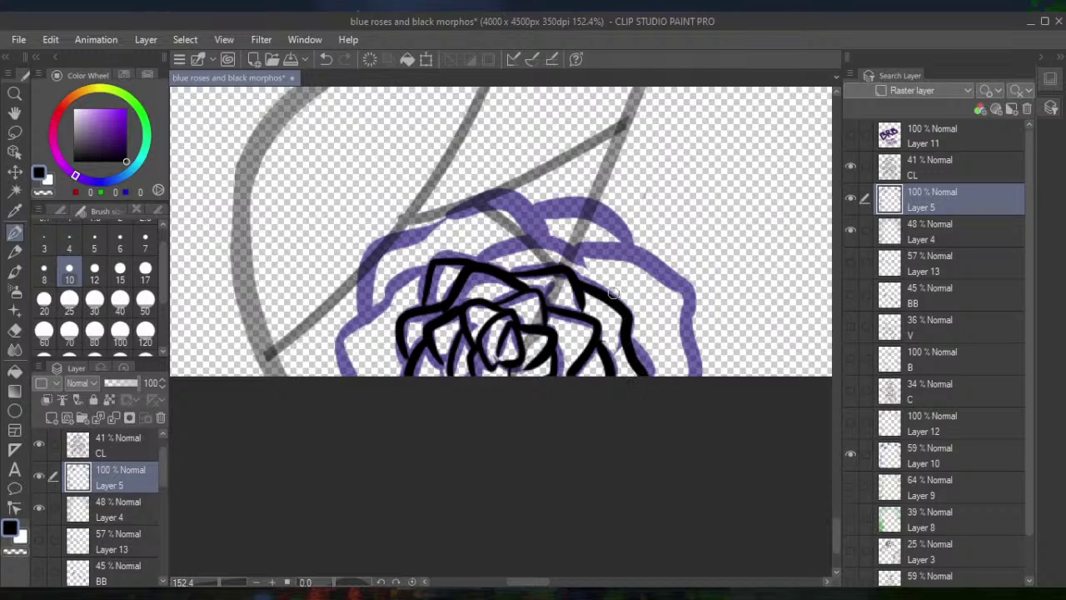
mouse_move(480, 259)
mouse_down()
mouse_move(535, 241)
mouse_move(652, 257)
mouse_move(674, 287)
mouse_move(696, 375)
mouse_up()
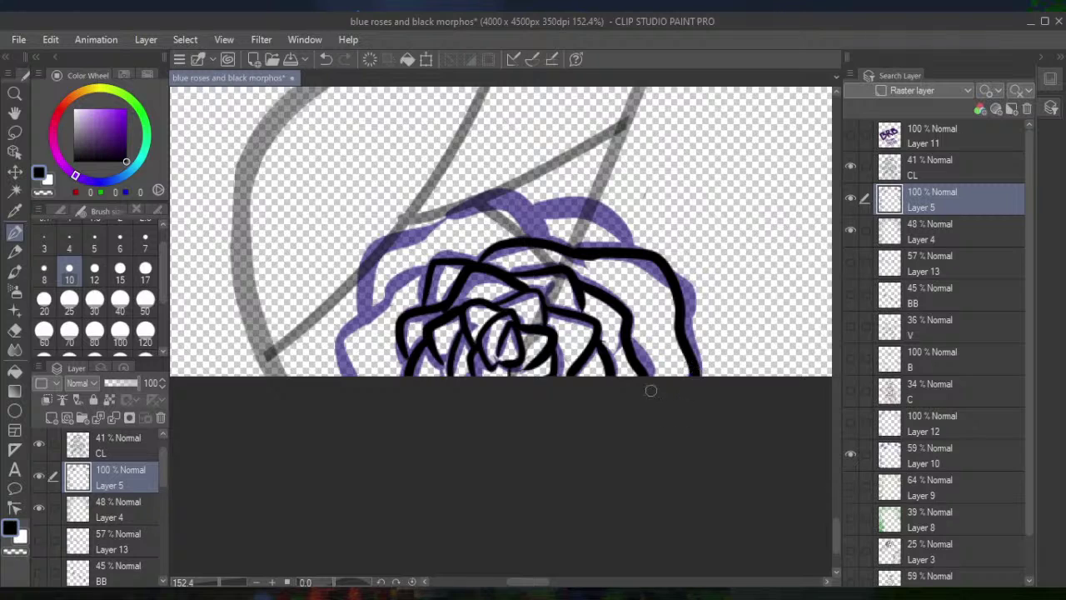
mouse_move(627, 248)
mouse_down()
mouse_move(604, 215)
mouse_move(539, 210)
mouse_move(538, 221)
mouse_move(501, 195)
mouse_move(382, 242)
mouse_move(371, 299)
mouse_up()
mouse_move(430, 267)
mouse_down()
mouse_move(396, 279)
mouse_move(340, 345)
mouse_move(340, 374)
mouse_up()
drag(378, 291, 365, 316)
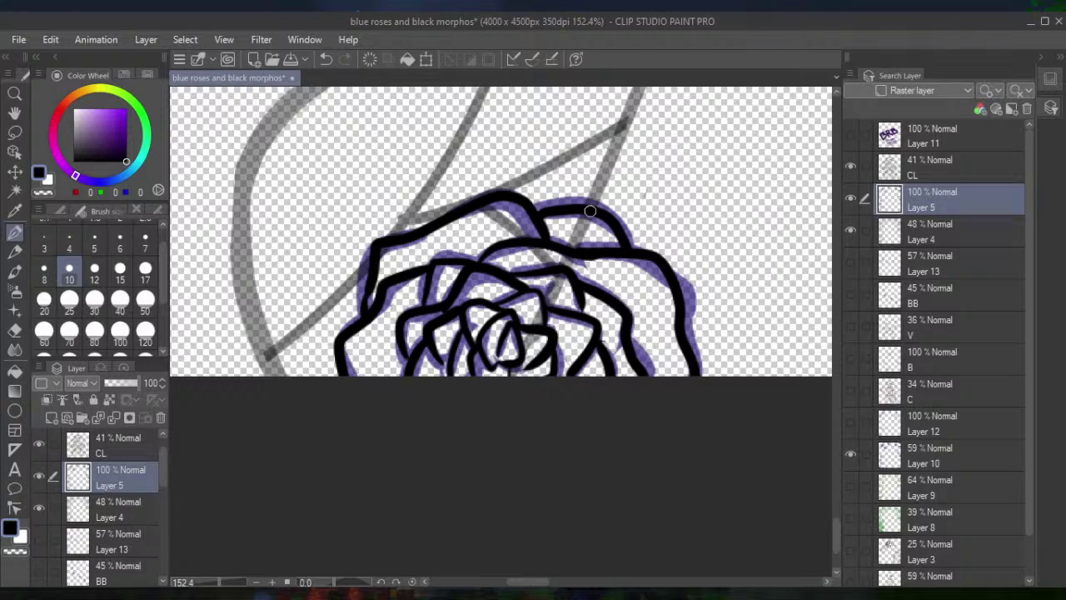
Ink the folded centre petals of the rose in the canvas's lower-left corner
scroll(546, 334, down, 5)
scroll(325, 330, up, 6)
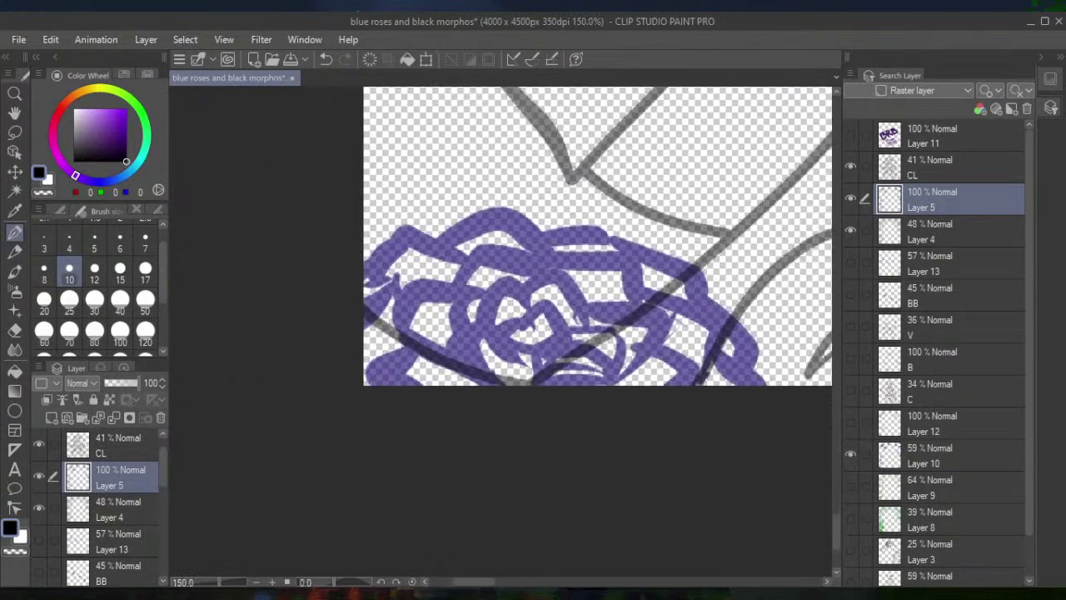
mouse_move(564, 347)
mouse_down()
mouse_move(541, 307)
mouse_move(522, 334)
mouse_move(530, 319)
mouse_move(511, 327)
mouse_move(510, 343)
mouse_move(560, 344)
mouse_move(510, 282)
mouse_move(482, 319)
mouse_move(500, 355)
mouse_move(508, 366)
mouse_move(565, 351)
mouse_up()
mouse_move(524, 302)
mouse_down()
mouse_move(566, 281)
mouse_move(591, 326)
mouse_move(563, 332)
mouse_move(594, 326)
mouse_move(617, 352)
mouse_move(617, 366)
mouse_move(598, 369)
mouse_move(609, 365)
mouse_move(573, 352)
mouse_move(528, 376)
mouse_move(589, 374)
mouse_move(601, 360)
mouse_move(557, 352)
mouse_up()
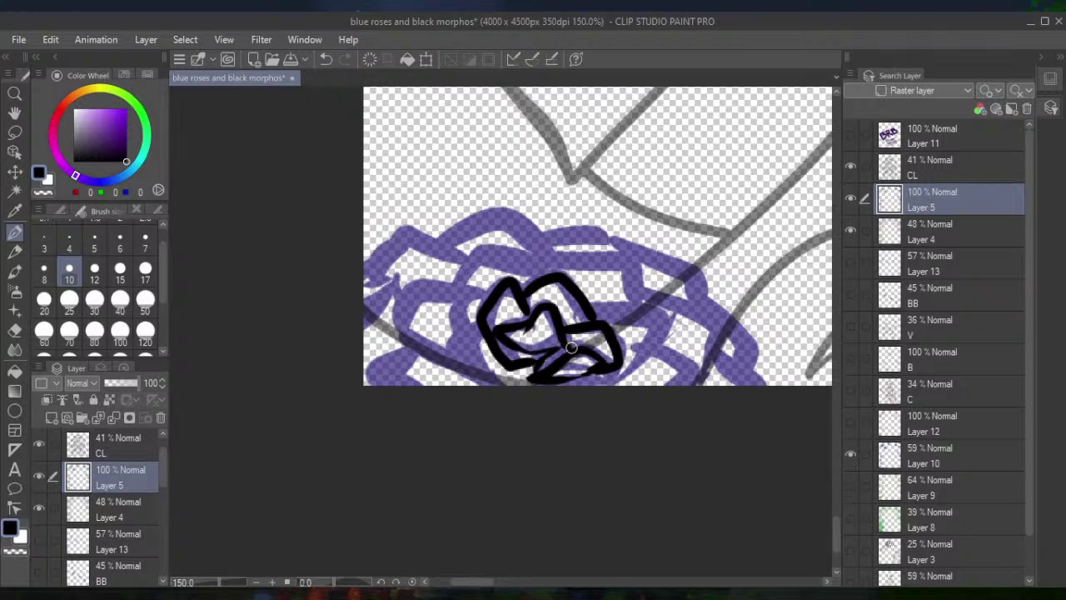
mouse_move(469, 326)
mouse_down()
mouse_move(465, 361)
mouse_move(499, 378)
mouse_up()
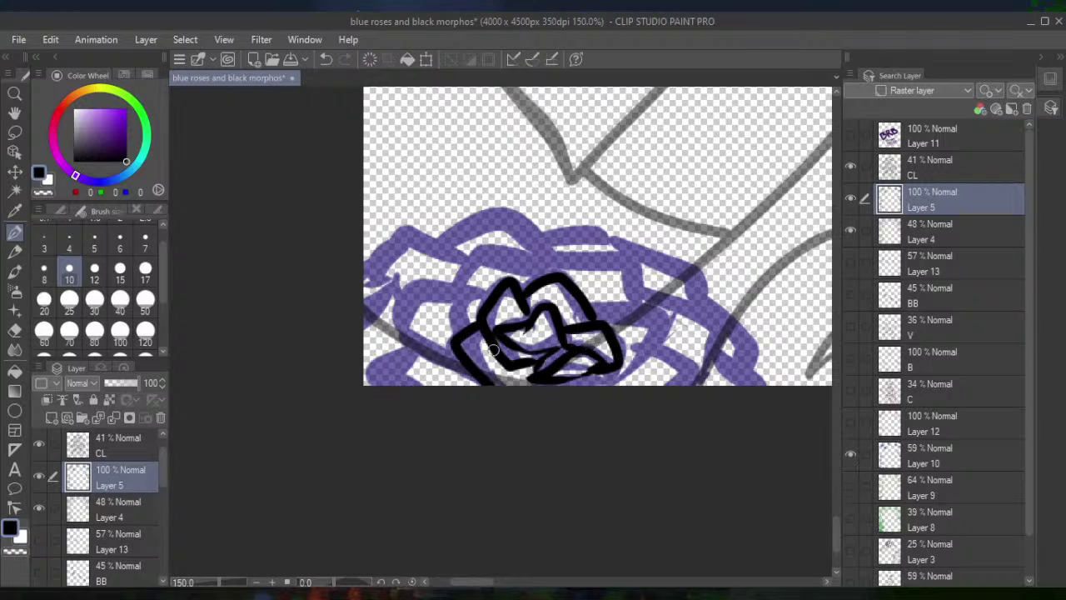
Ink the two rings of petals surrounding the corner rose's centre, down to the canvas's bottom edge
mouse_move(463, 332)
mouse_down()
mouse_move(457, 298)
mouse_move(486, 255)
mouse_move(556, 264)
mouse_up()
mouse_move(588, 304)
mouse_down()
mouse_move(647, 309)
mouse_move(629, 371)
mouse_move(593, 386)
mouse_up()
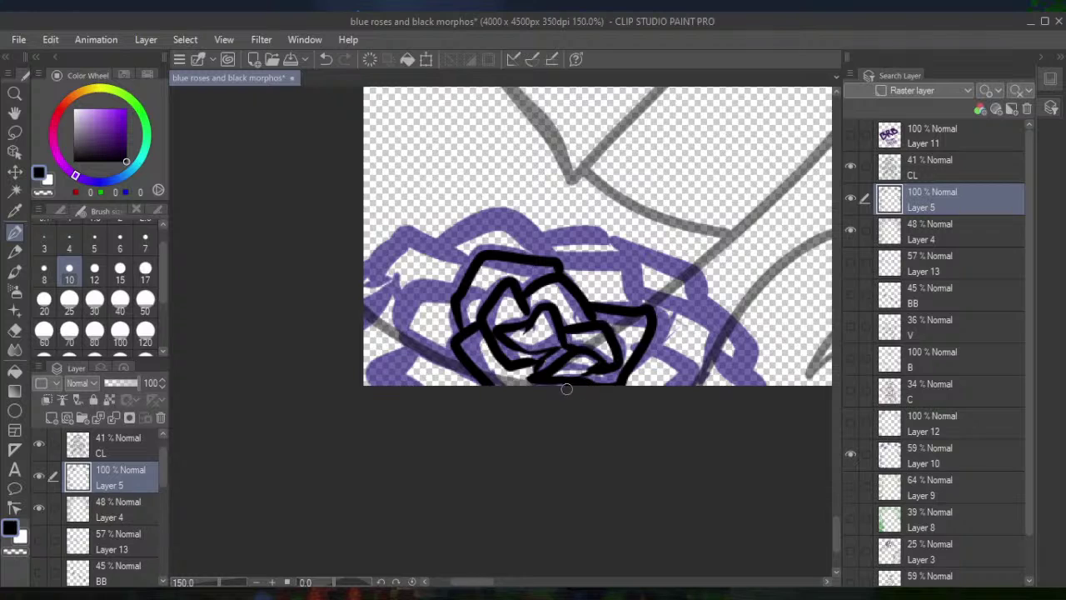
mouse_move(558, 267)
mouse_down()
mouse_move(622, 273)
mouse_move(687, 385)
mouse_up()
mouse_move(455, 289)
mouse_down()
mouse_move(405, 296)
mouse_move(417, 366)
mouse_move(480, 385)
mouse_up()
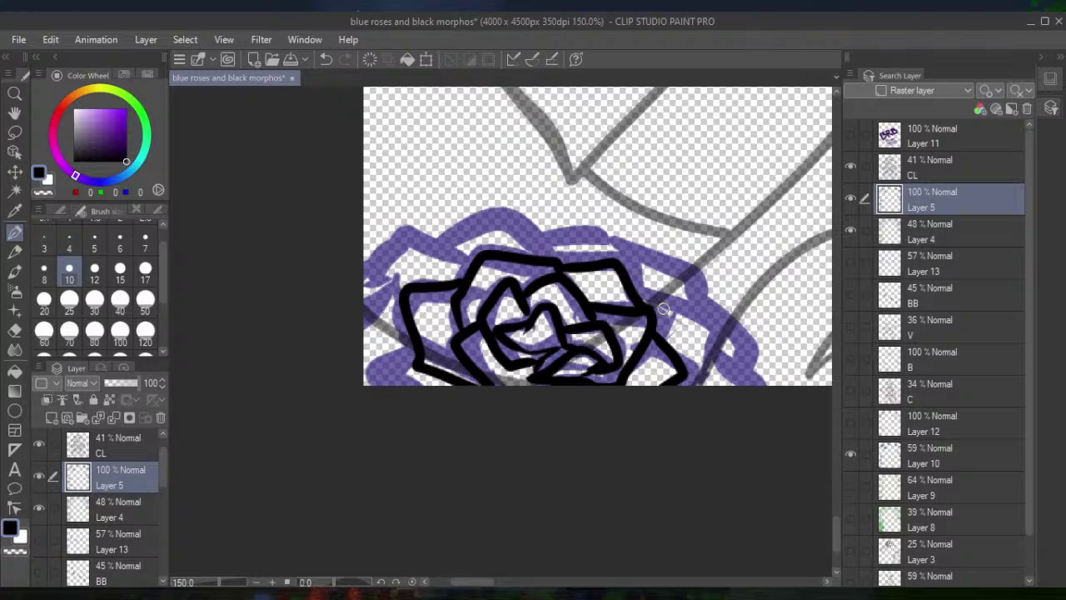
Ink the outermost petals of the lower-left corner rose, ending the lines at the canvas's left and bottom edges
mouse_move(630, 289)
mouse_down()
mouse_move(717, 332)
mouse_move(705, 385)
mouse_up()
mouse_move(710, 348)
mouse_down()
mouse_move(748, 388)
mouse_move(735, 332)
mouse_move(688, 264)
mouse_move(621, 243)
mouse_move(631, 277)
mouse_up()
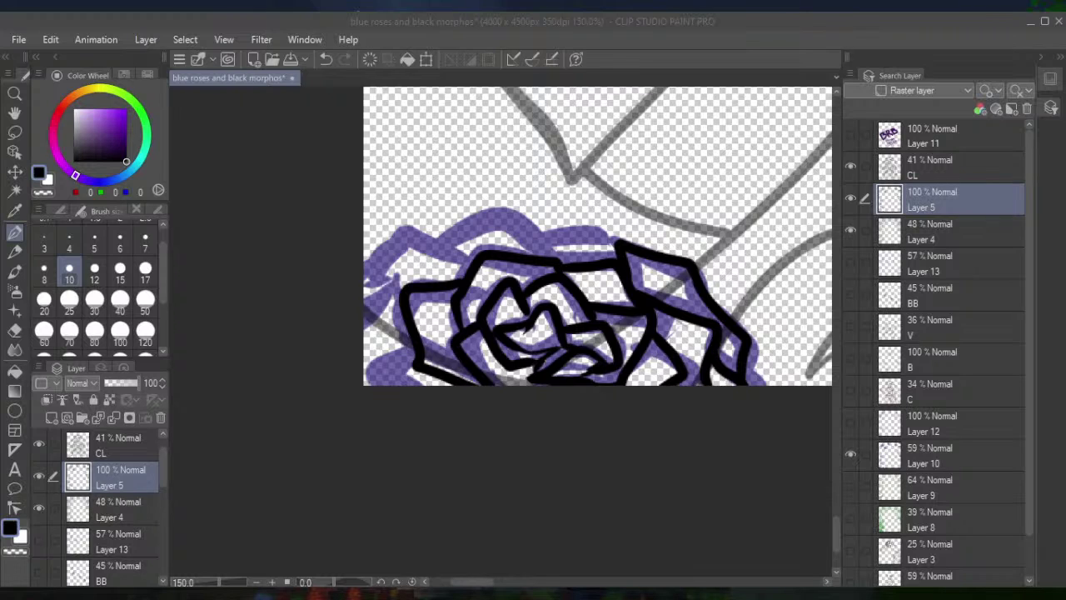
click(600, 238)
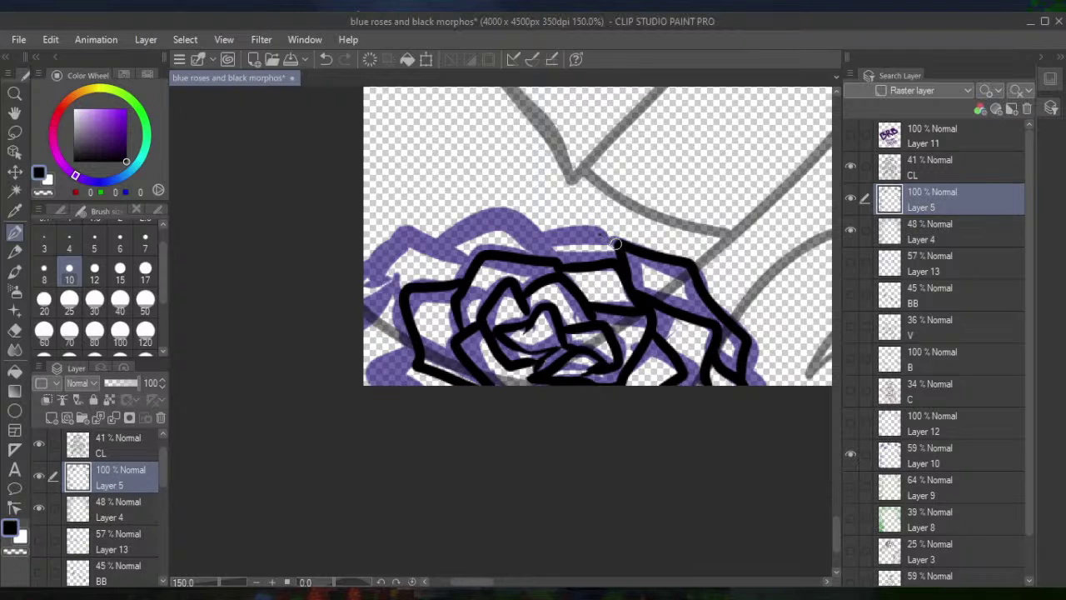
mouse_move(617, 252)
mouse_down()
mouse_move(588, 232)
mouse_move(539, 243)
mouse_move(556, 259)
mouse_move(545, 236)
mouse_move(495, 209)
mouse_move(448, 242)
mouse_move(473, 261)
mouse_move(408, 232)
mouse_move(375, 283)
mouse_move(362, 276)
mouse_move(405, 306)
mouse_move(370, 311)
mouse_move(361, 360)
mouse_move(399, 388)
mouse_up()
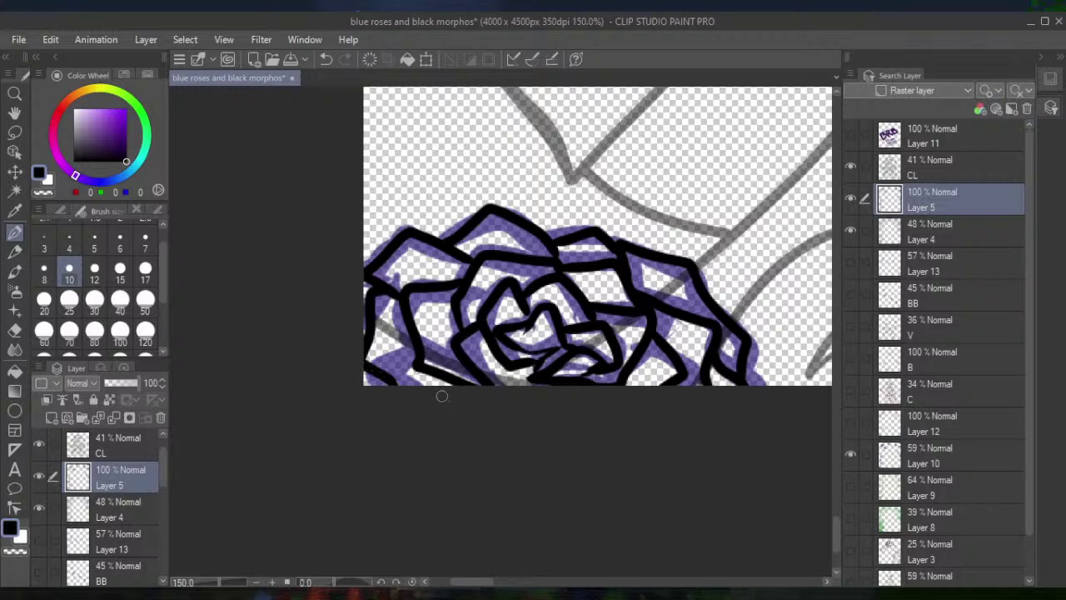
drag(365, 278, 385, 291)
Hide the purple rose sketch on Layer 10 so that only the inked roses and grey sketch lines show
scroll(543, 339, down, 3)
drag(543, 339, 252, 527)
scroll(558, 297, down, 3)
drag(558, 296, 330, 389)
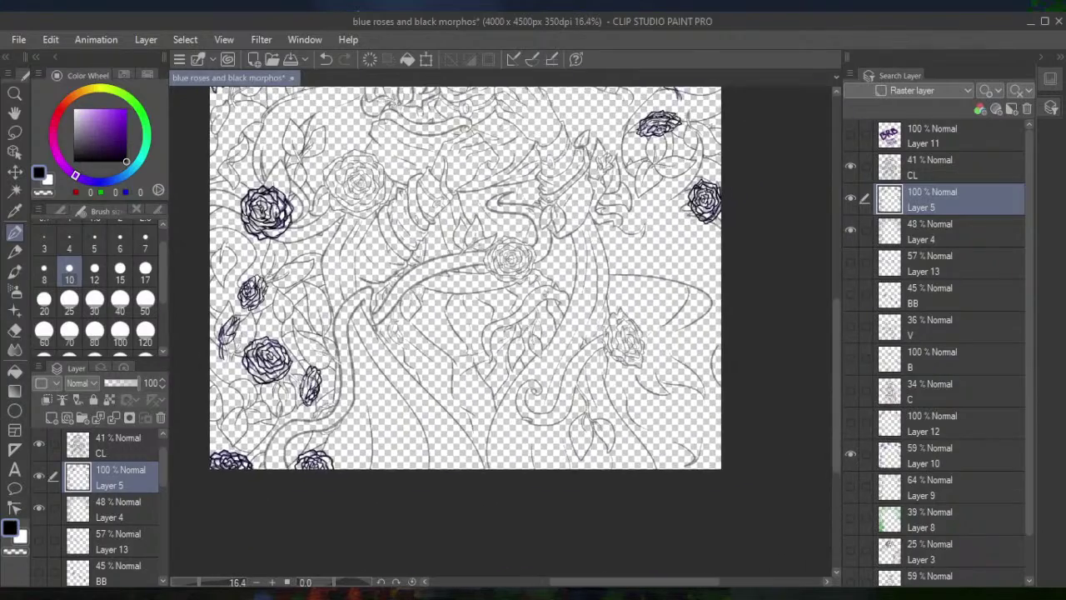
drag(491, 250, 506, 456)
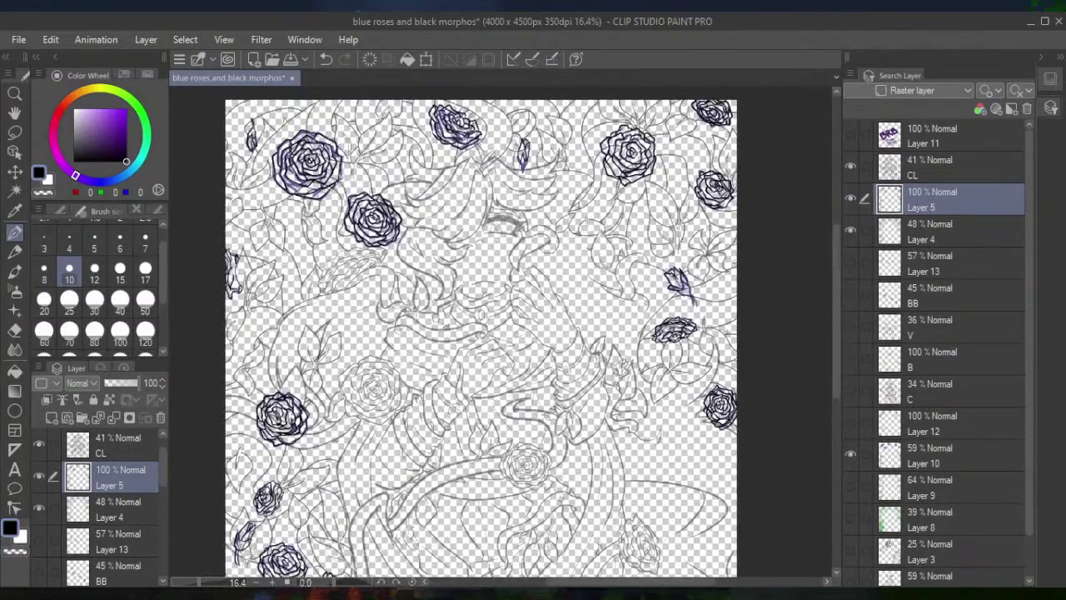
click(852, 454)
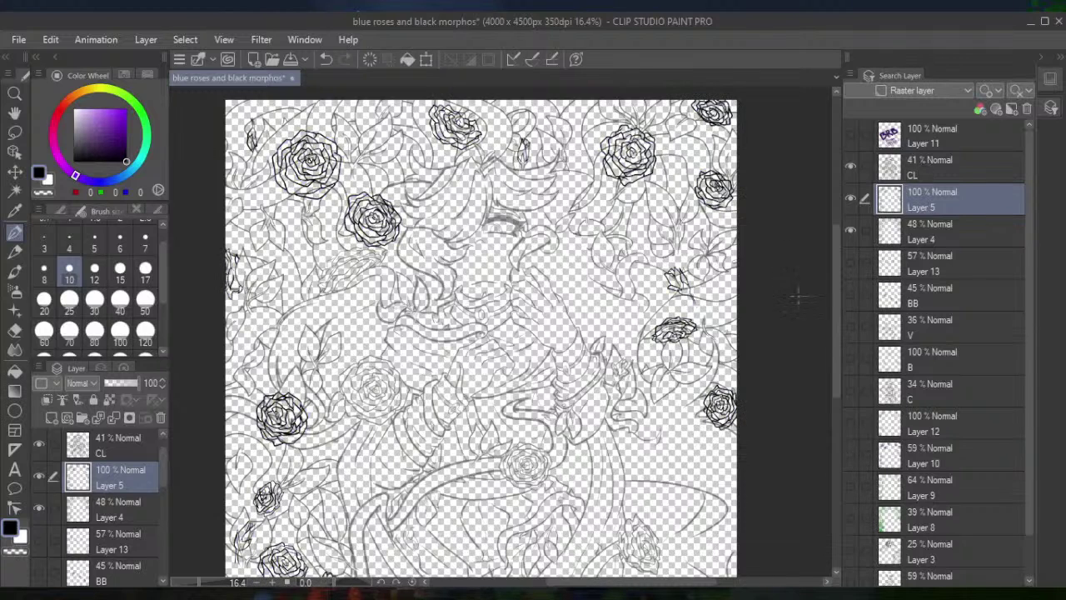
Make Layer 4 the active layer for cleaning up the large rose in the canvas's upper-left area
scroll(313, 163, up, 5)
drag(313, 163, 435, 244)
scroll(384, 214, up, 2)
drag(384, 214, 457, 249)
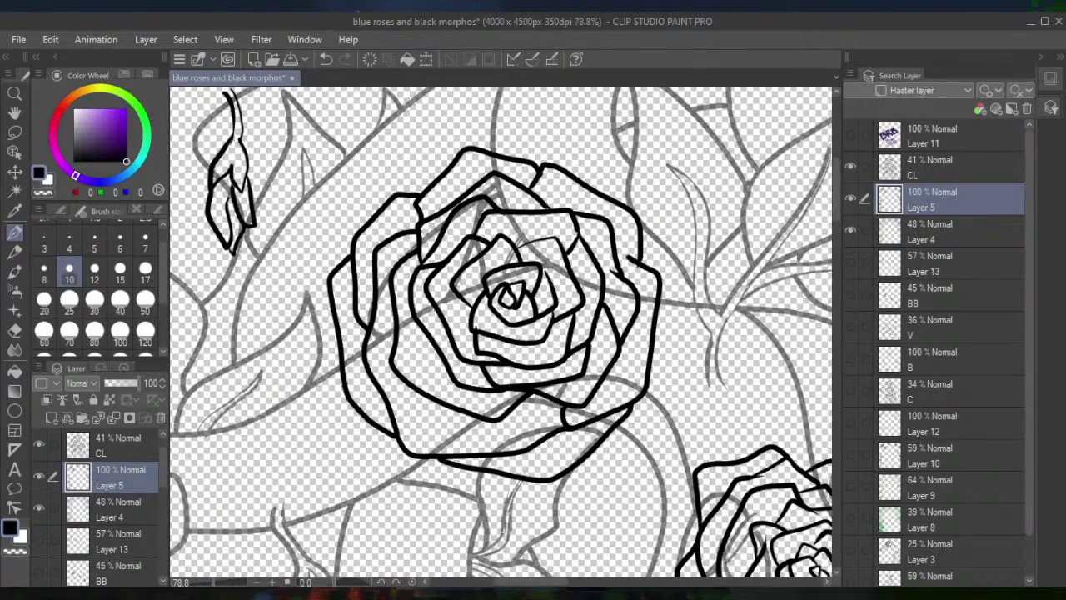
click(962, 237)
key(bracketright)
key(bracketright)
key(bracketright)
key(bracketright)
key(bracketright)
key(bracketright)
mouse_move(498, 195)
mouse_down()
mouse_move(445, 233)
mouse_move(482, 202)
mouse_up()
click(15, 309)
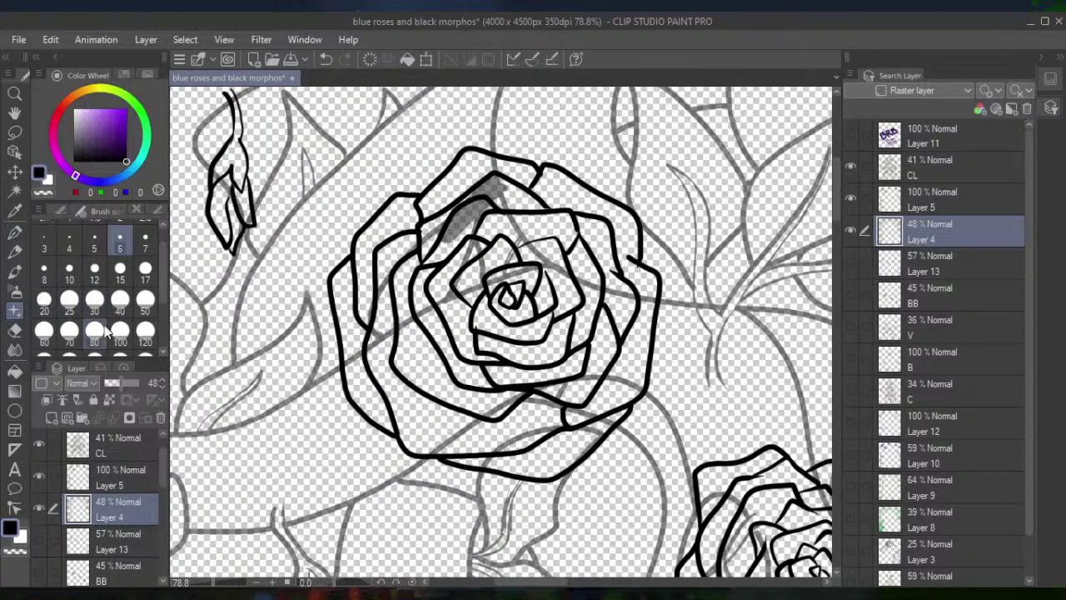
click(122, 334)
mouse_move(454, 232)
mouse_down()
mouse_move(421, 304)
mouse_move(466, 230)
mouse_move(474, 249)
mouse_move(451, 256)
mouse_up()
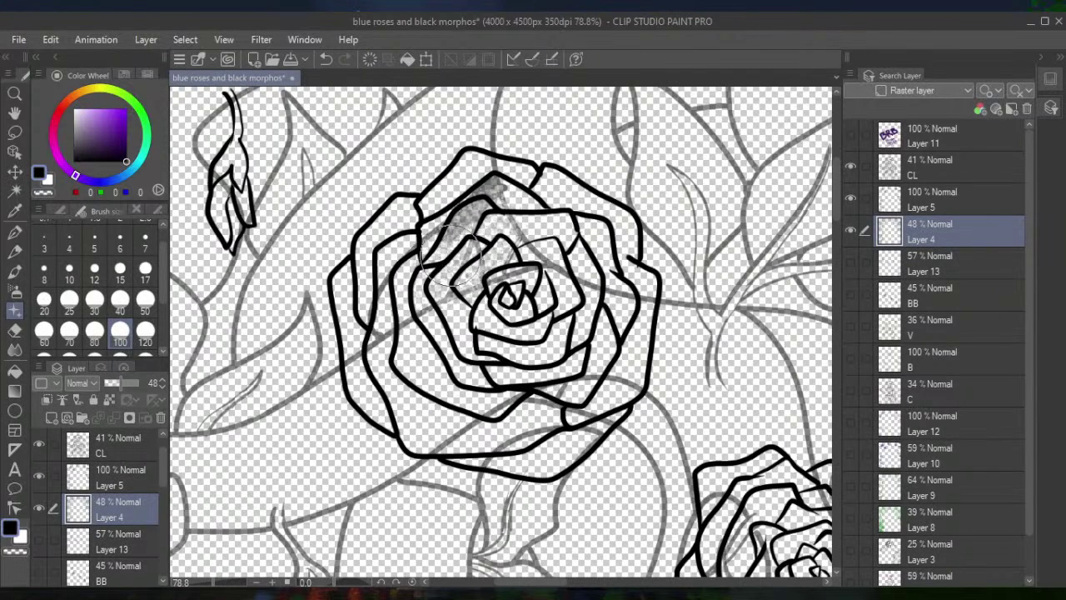
Erase the grey smudges and sketch lines inside the large upper-left rose and neighbouring bud on Layer 4, using a size 100 eraser
click(15, 329)
click(119, 333)
mouse_move(462, 267)
mouse_down()
mouse_move(509, 237)
mouse_move(474, 211)
mouse_move(487, 197)
mouse_move(487, 212)
mouse_move(488, 188)
mouse_move(453, 217)
mouse_move(441, 259)
mouse_move(374, 349)
mouse_up()
mouse_move(542, 291)
mouse_down()
mouse_move(533, 284)
mouse_move(583, 322)
mouse_move(625, 314)
mouse_move(638, 297)
mouse_move(615, 350)
mouse_move(621, 371)
mouse_move(566, 377)
mouse_move(472, 423)
mouse_move(427, 415)
mouse_move(472, 392)
mouse_move(594, 398)
mouse_move(560, 433)
mouse_move(492, 433)
mouse_move(512, 404)
mouse_move(542, 269)
mouse_up()
mouse_move(235, 181)
mouse_down()
mouse_move(223, 200)
mouse_move(221, 173)
mouse_up()
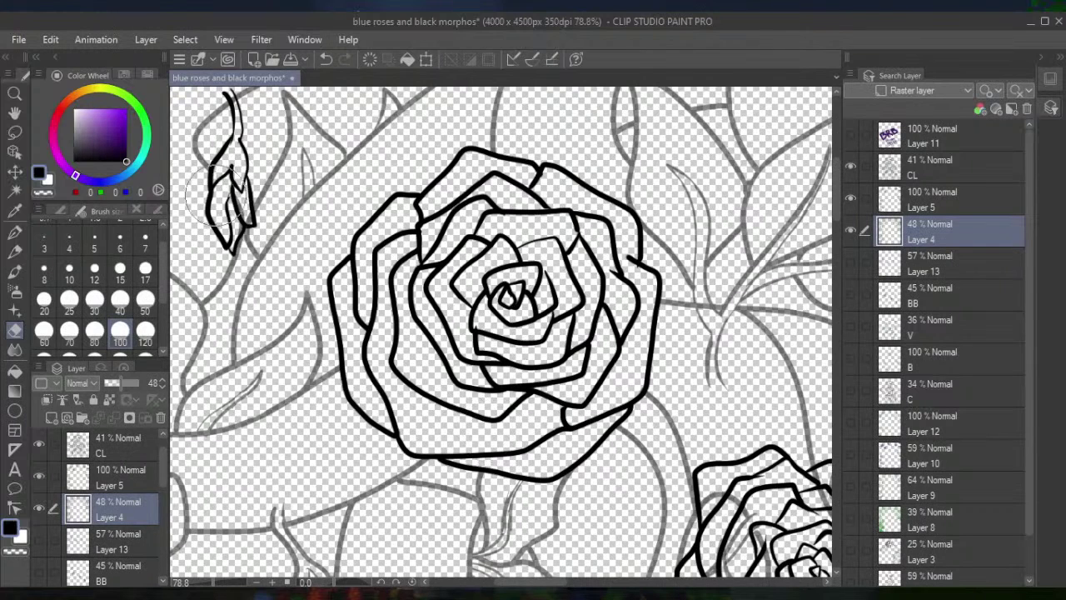
Erase the grey Layer 4 sketch lines inside the second upper-left rose, beside the character's hair, with the eraser at size 80
click(119, 267)
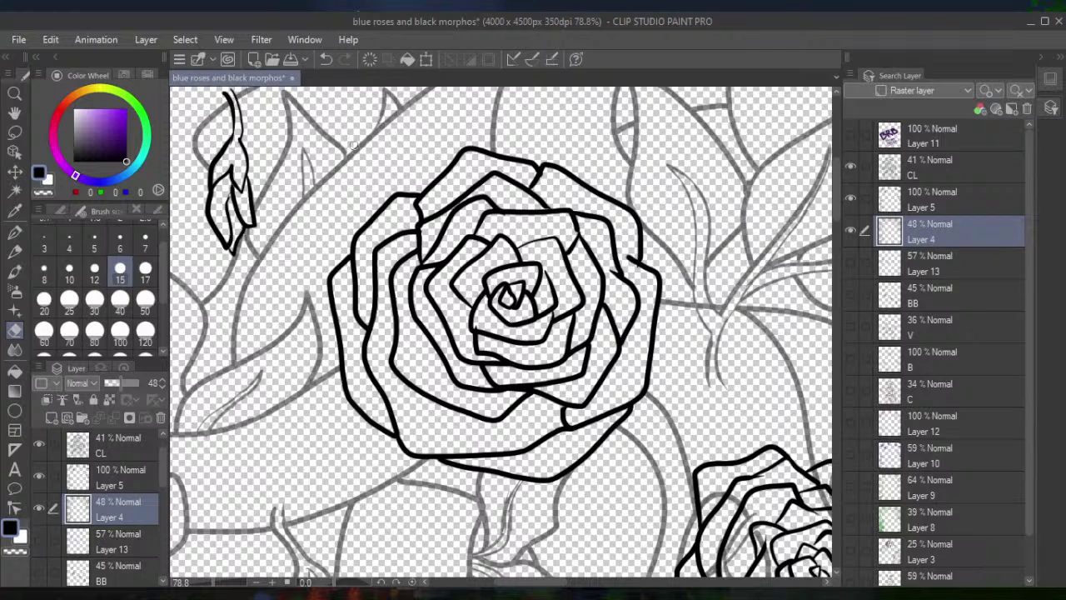
scroll(559, 381, down, 2)
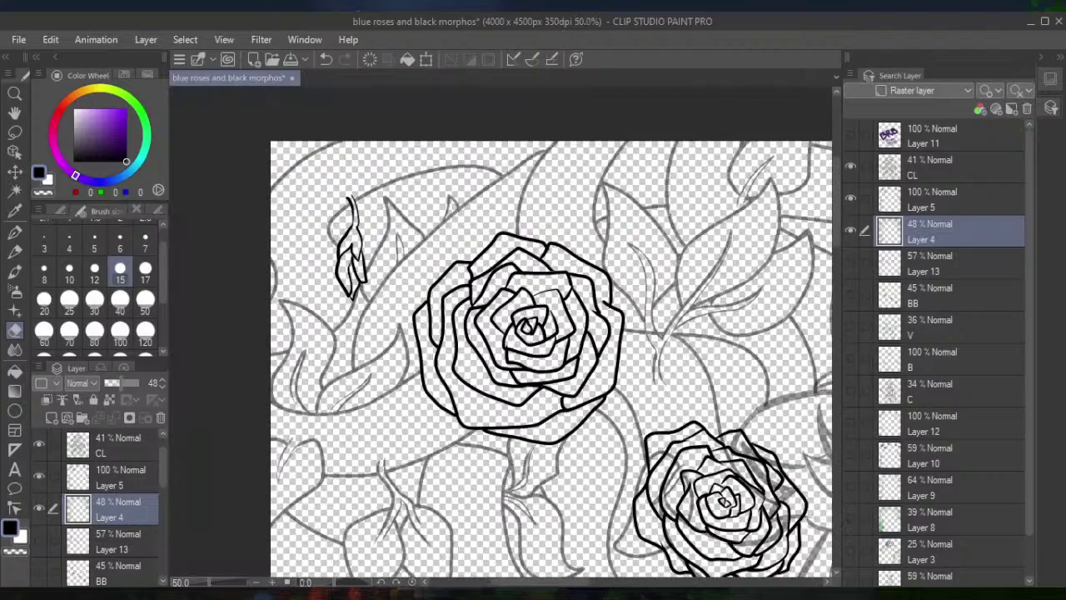
scroll(350, 275, up, 3)
scroll(533, 337, down, 3)
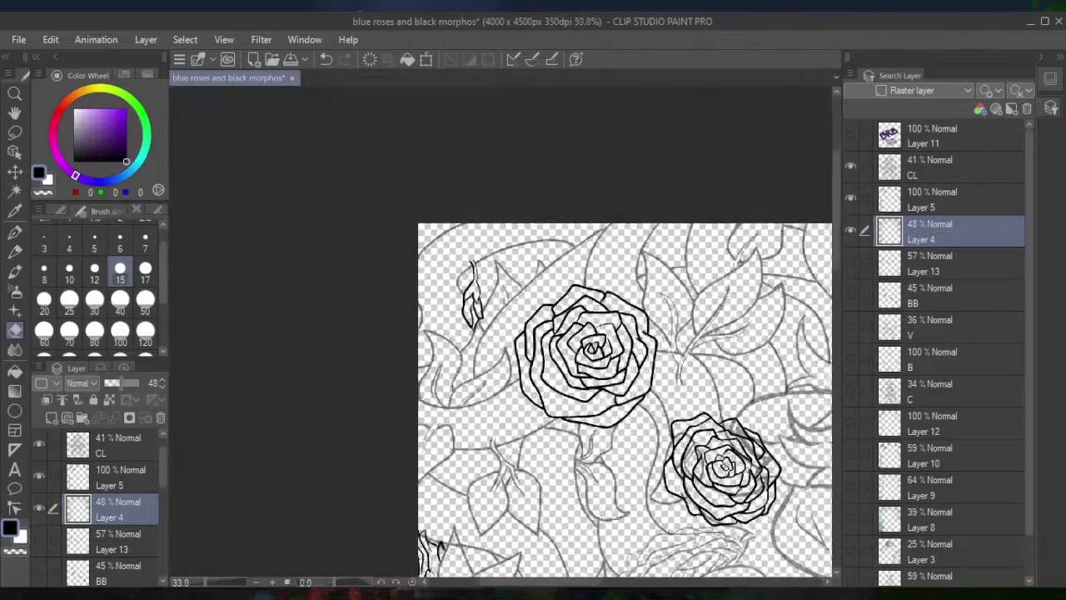
drag(533, 337, 328, 135)
drag(533, 300, 461, 369)
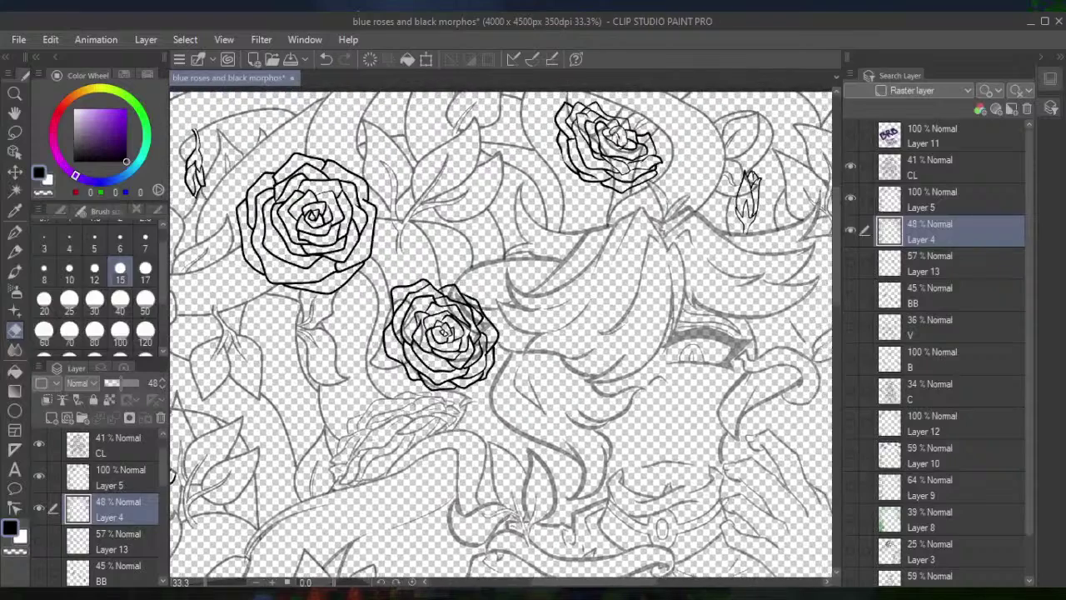
click(96, 334)
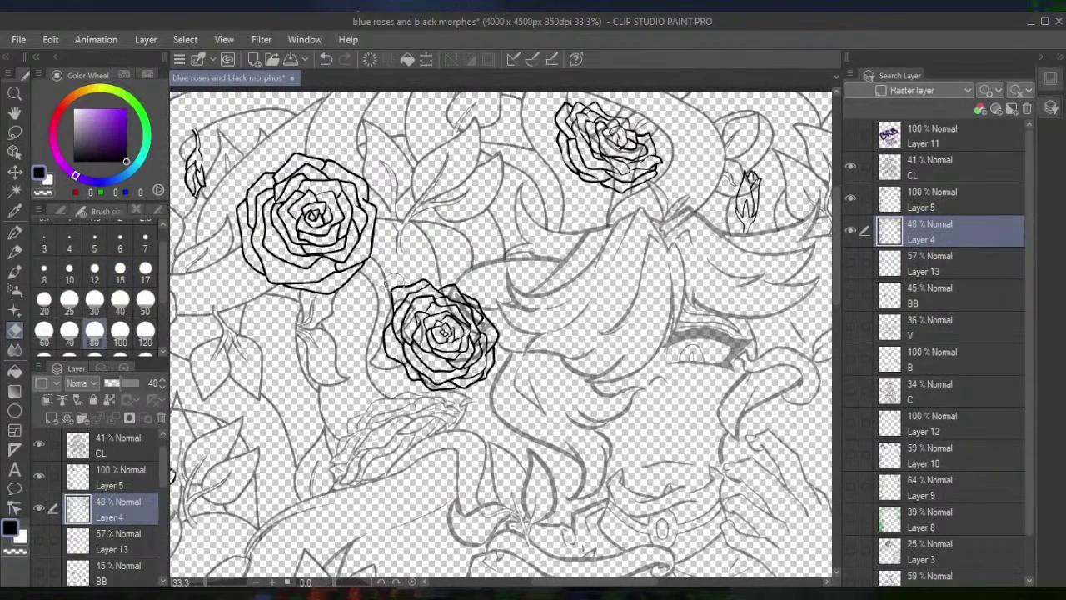
drag(423, 336, 436, 324)
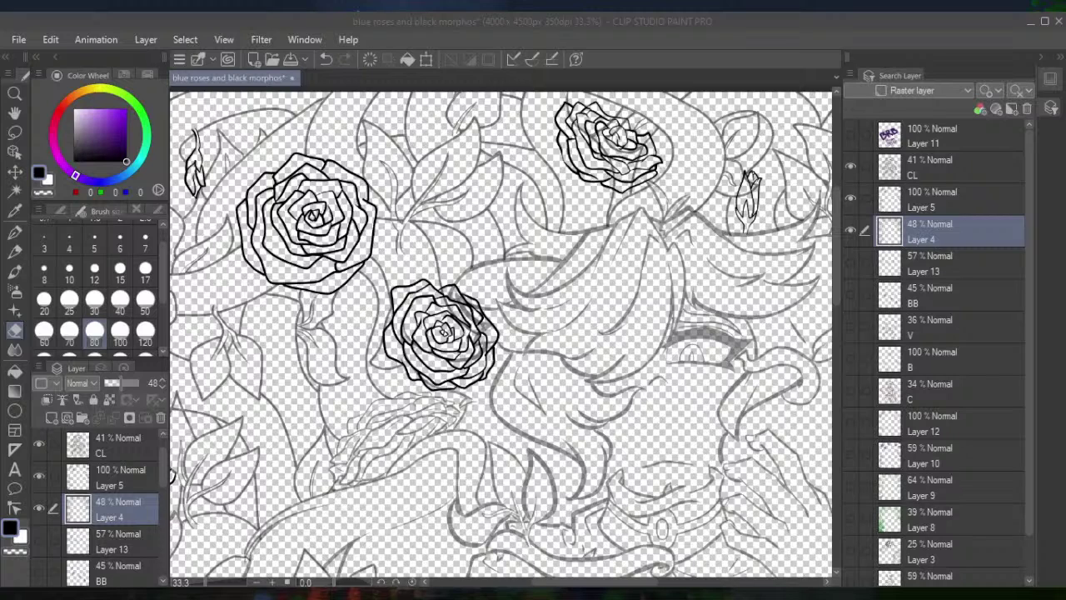
click(538, 507)
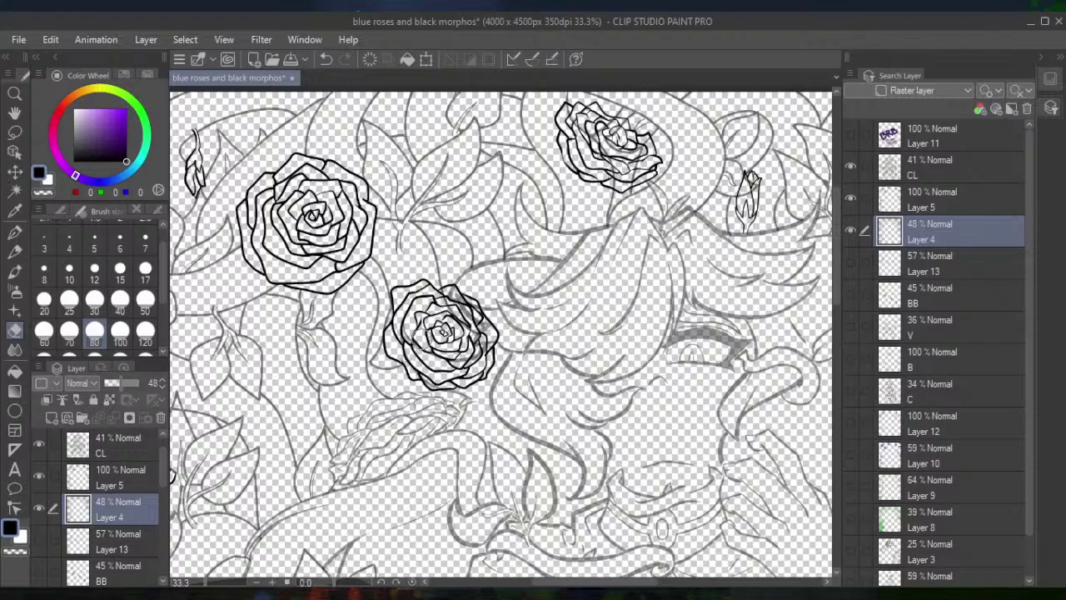
scroll(479, 321, up, 2)
mouse_move(415, 279)
mouse_down()
mouse_move(455, 328)
mouse_move(471, 317)
mouse_move(452, 321)
mouse_move(478, 360)
mouse_move(456, 403)
mouse_move(397, 393)
mouse_move(406, 405)
mouse_move(391, 435)
mouse_move(326, 351)
mouse_move(337, 321)
mouse_move(332, 345)
mouse_move(348, 326)
mouse_move(351, 296)
mouse_up()
scroll(615, 317, down, 9)
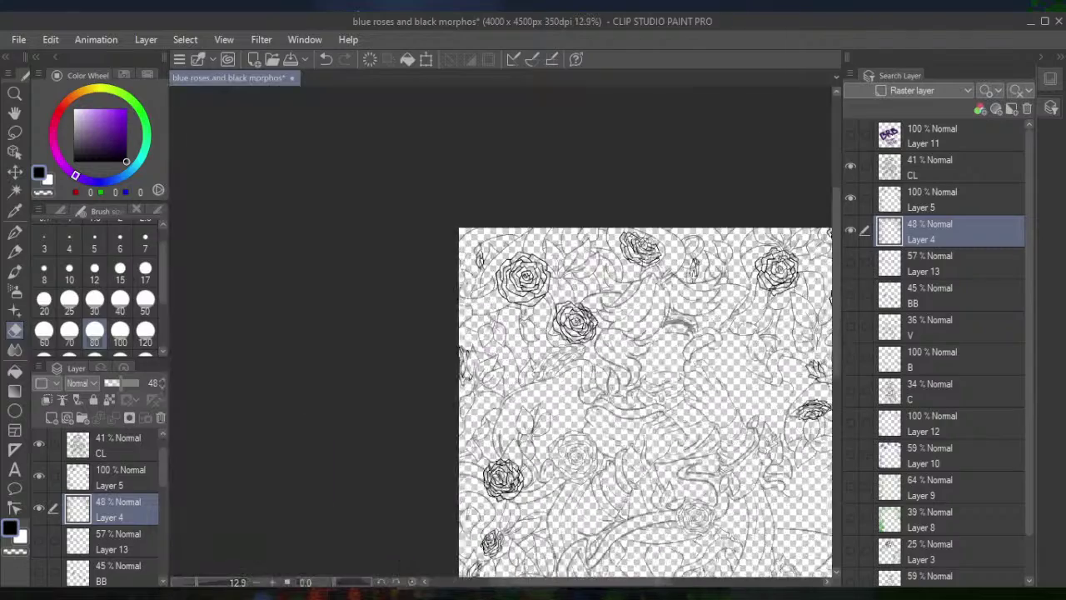
Erase the grey lines crossing the rose beside the character's hair on the CL layer
drag(615, 317, 500, 276)
scroll(479, 279, up, 2)
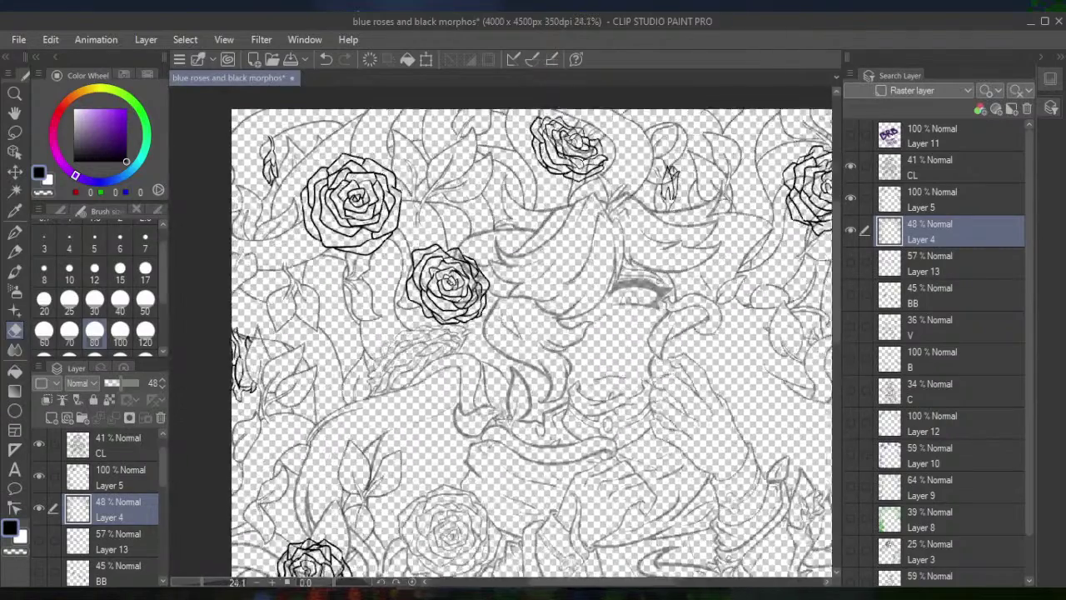
click(930, 208)
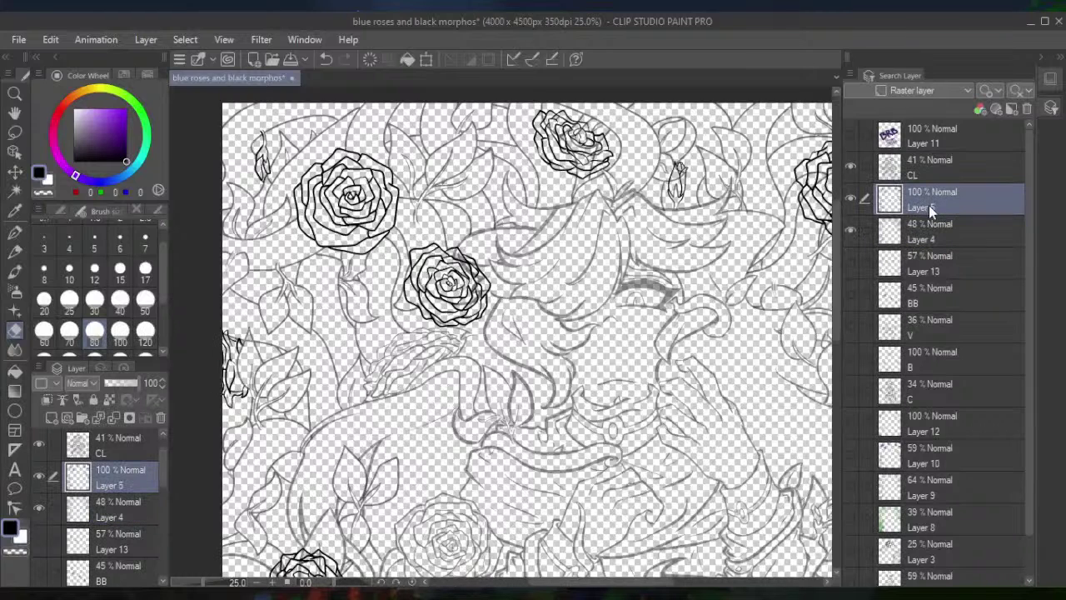
click(918, 175)
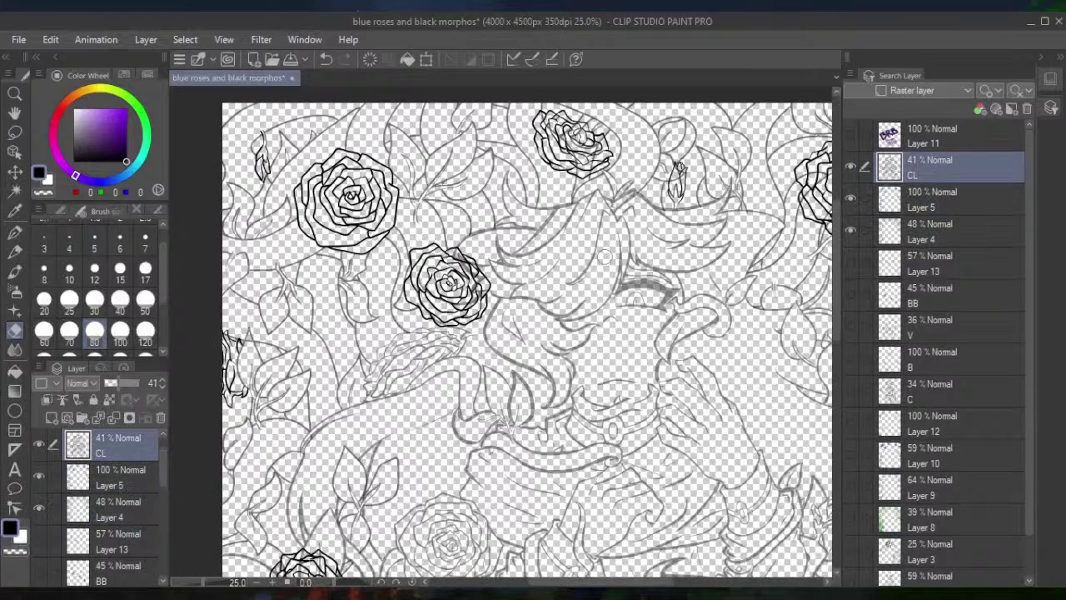
scroll(447, 270, up, 4)
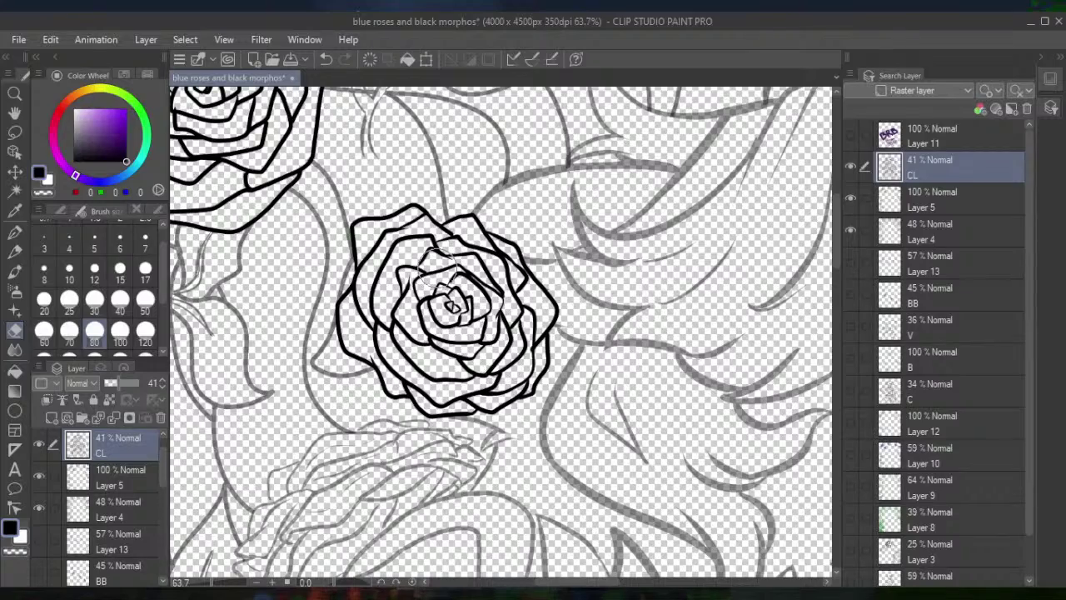
Erase the grey Layer 4 stem and leaf lines running through the tilted rose above the character's head
scroll(454, 305, down, 2)
drag(500, 316, 309, 415)
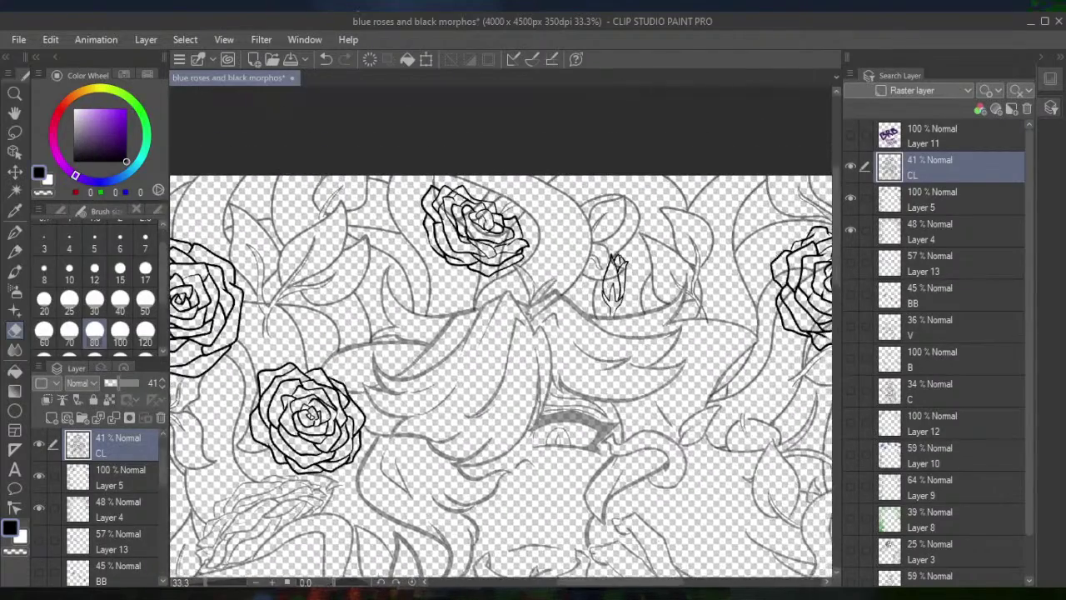
click(904, 234)
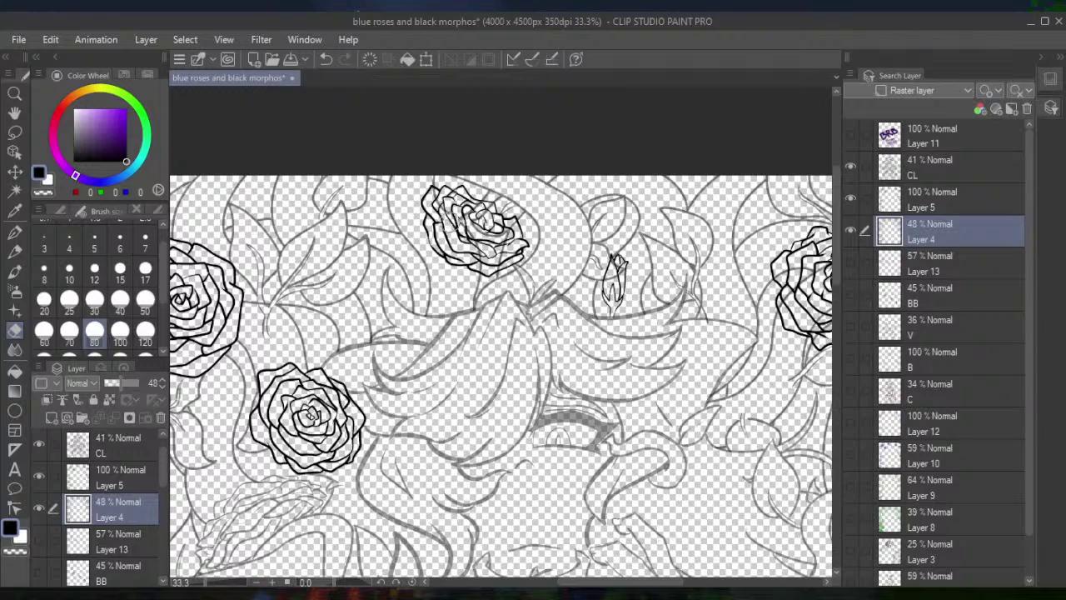
scroll(446, 179, up, 3)
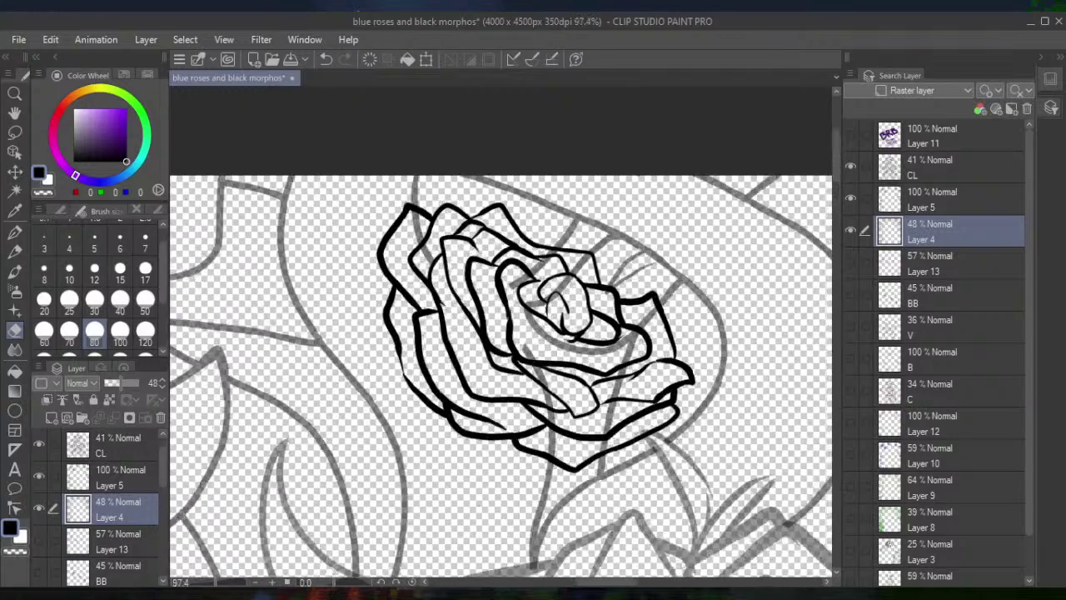
mouse_move(445, 289)
mouse_down()
mouse_move(441, 272)
mouse_move(409, 248)
mouse_move(448, 278)
mouse_move(508, 297)
mouse_move(566, 295)
mouse_move(590, 269)
mouse_move(493, 422)
mouse_up()
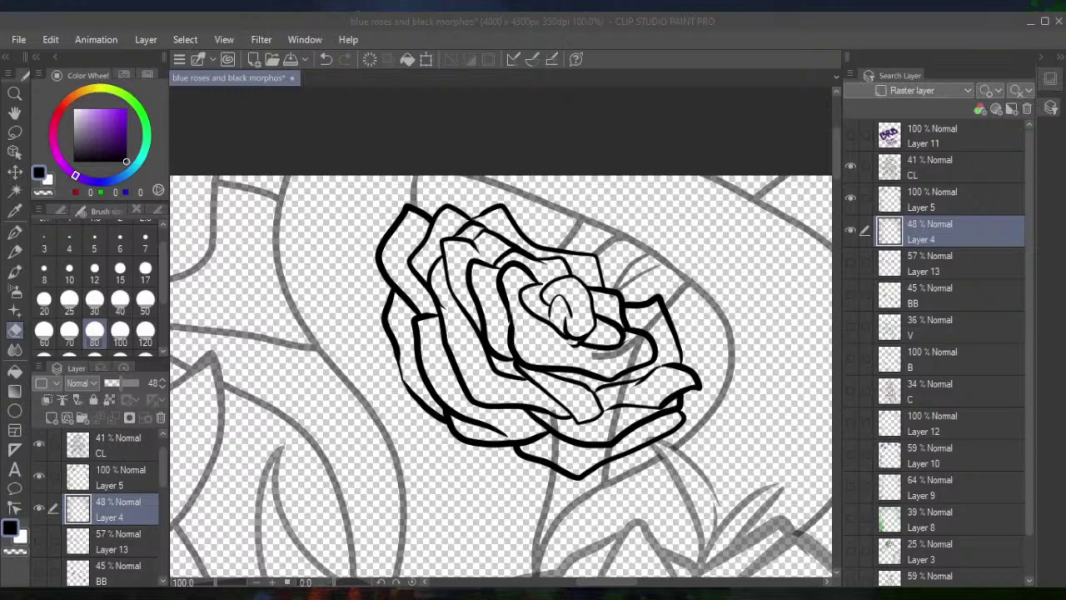
click(548, 525)
mouse_move(575, 346)
mouse_down()
mouse_move(629, 352)
mouse_move(616, 359)
mouse_move(594, 329)
mouse_move(598, 316)
mouse_move(644, 350)
mouse_move(643, 339)
mouse_move(608, 414)
mouse_move(586, 431)
mouse_move(598, 416)
mouse_move(634, 410)
mouse_move(564, 416)
mouse_move(560, 427)
mouse_move(572, 417)
mouse_move(570, 386)
mouse_move(483, 325)
mouse_up()
Erase the grey Layer 4 sketch lines inside the large rose in the canvas's upper-right area
scroll(681, 368, down, 2)
drag(682, 368, 216, 221)
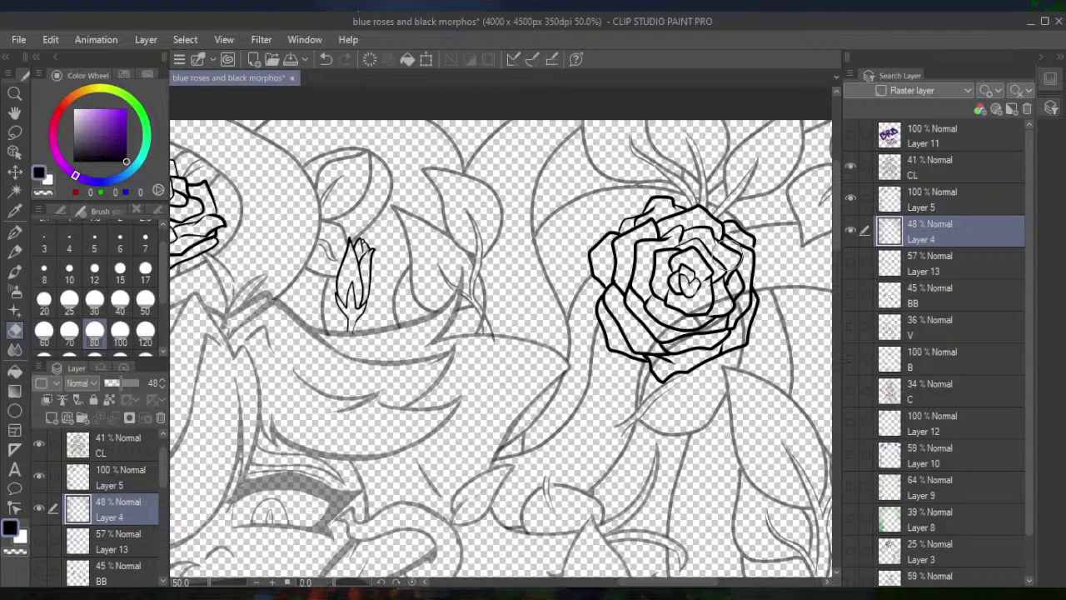
mouse_move(711, 276)
mouse_down()
mouse_move(733, 287)
mouse_move(732, 331)
mouse_move(656, 344)
mouse_move(654, 267)
mouse_move(638, 250)
mouse_move(635, 279)
mouse_move(597, 234)
mouse_move(421, 106)
mouse_move(383, 97)
mouse_move(186, 231)
mouse_move(174, 296)
mouse_up()
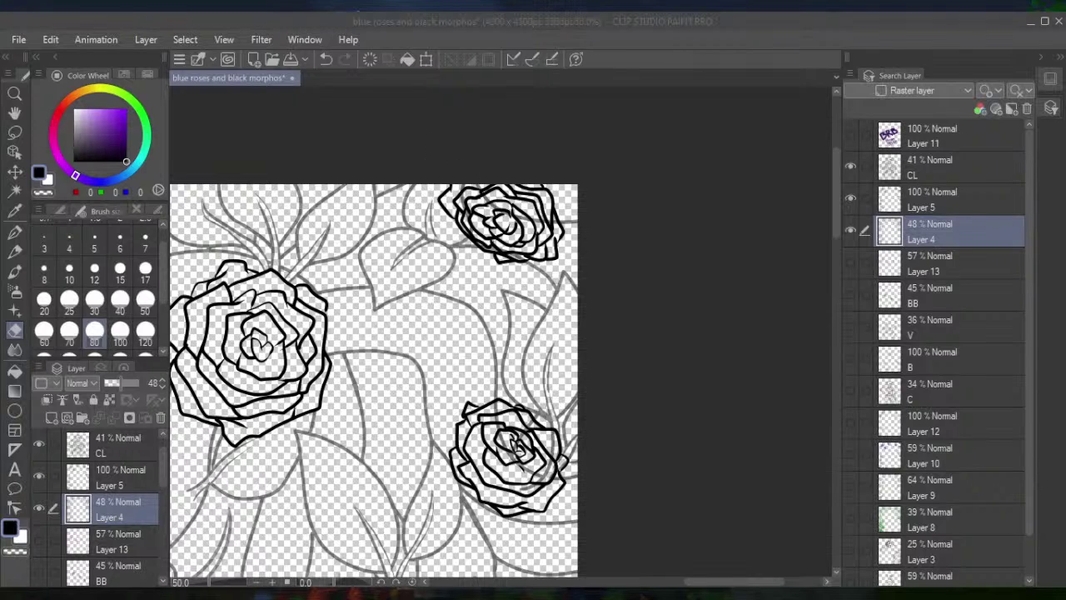
Erase the grey Layer 4 sketch lines inside the top-right corner rose and the rose below it at the canvas's right edge
click(498, 448)
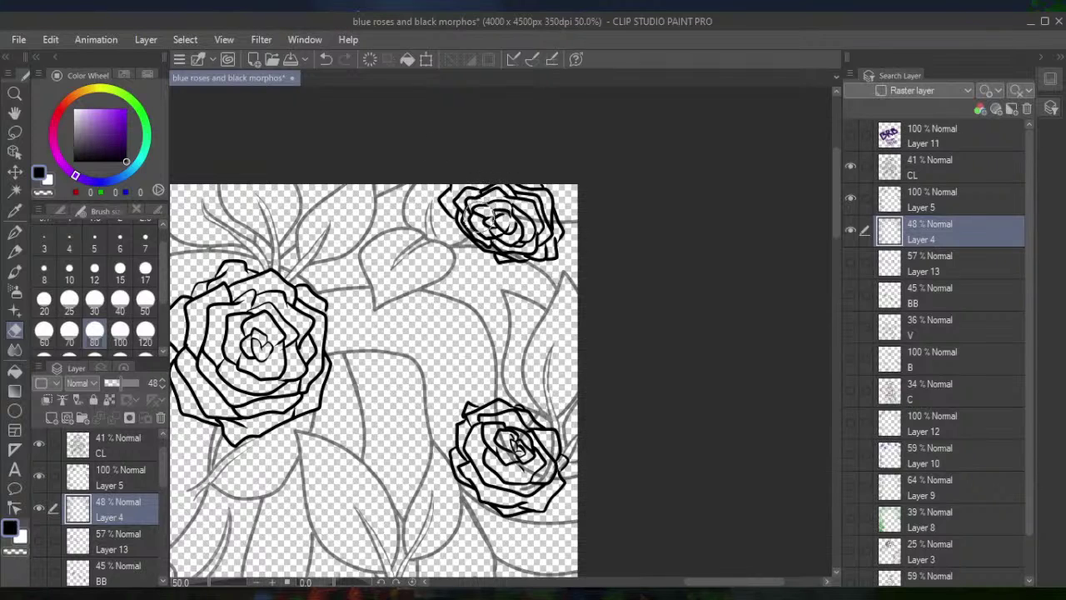
drag(486, 223, 499, 234)
mouse_move(521, 196)
mouse_down()
mouse_move(521, 210)
mouse_move(542, 221)
mouse_move(523, 229)
mouse_up()
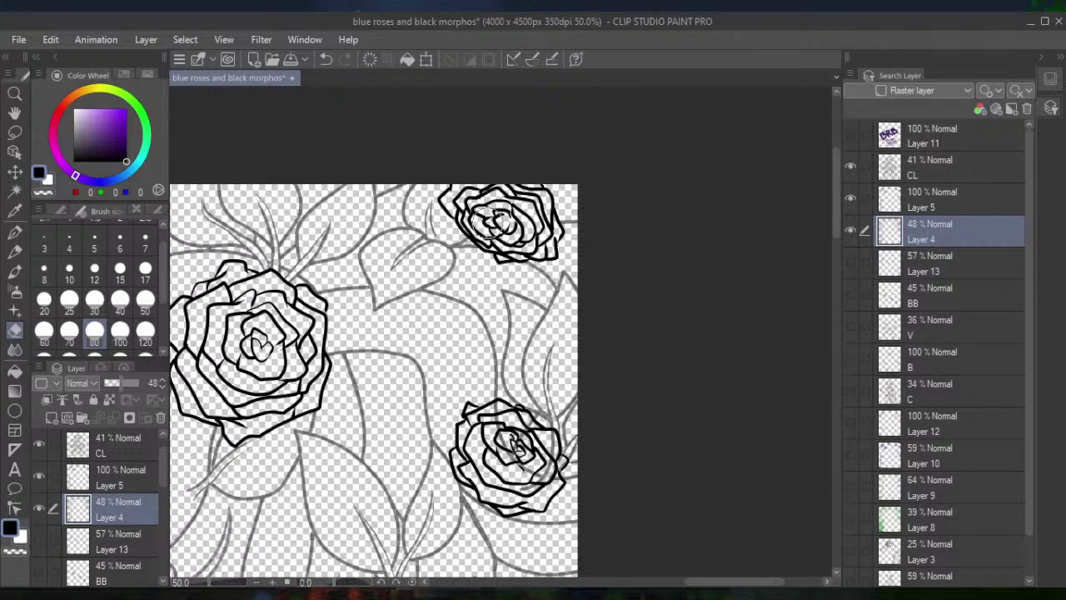
click(325, 60)
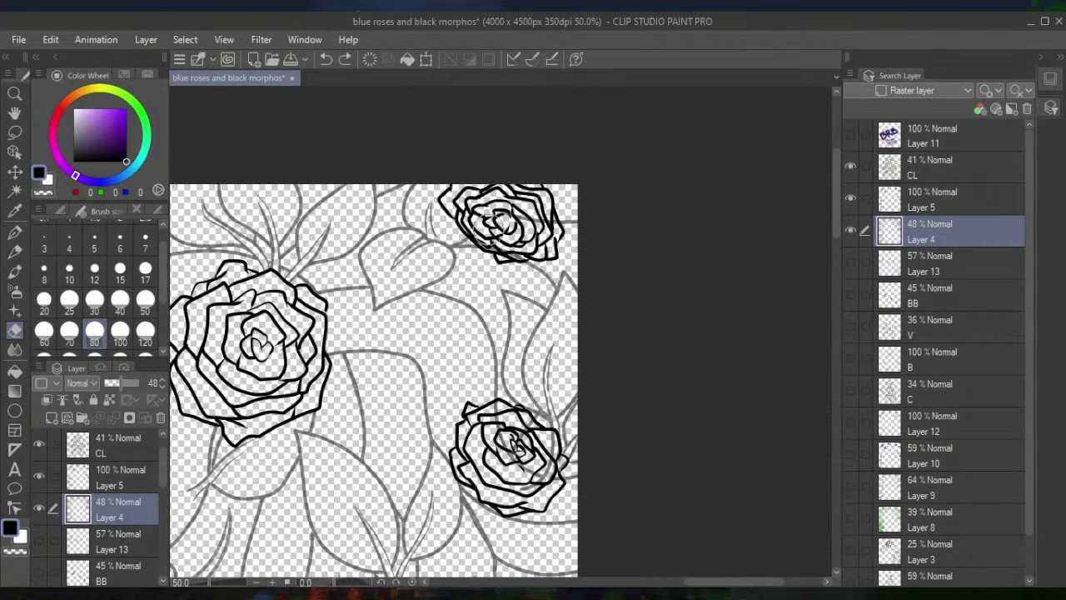
mouse_move(504, 225)
mouse_down()
mouse_move(495, 234)
mouse_move(543, 223)
mouse_move(475, 188)
mouse_up()
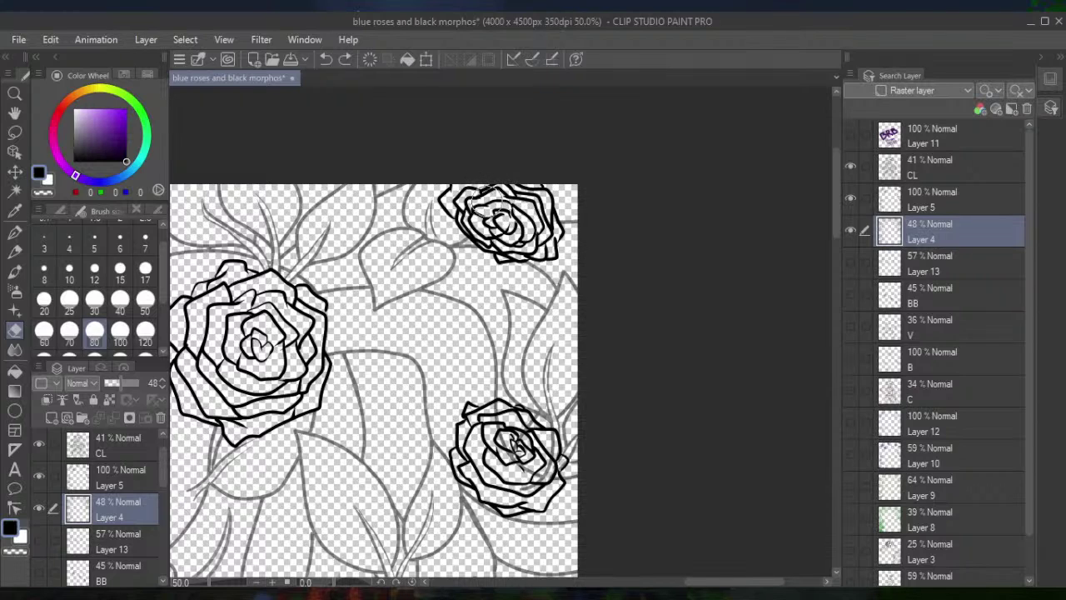
mouse_move(518, 437)
mouse_down()
mouse_move(501, 463)
mouse_move(492, 417)
mouse_move(505, 437)
mouse_move(517, 423)
mouse_move(520, 443)
mouse_move(547, 456)
mouse_up()
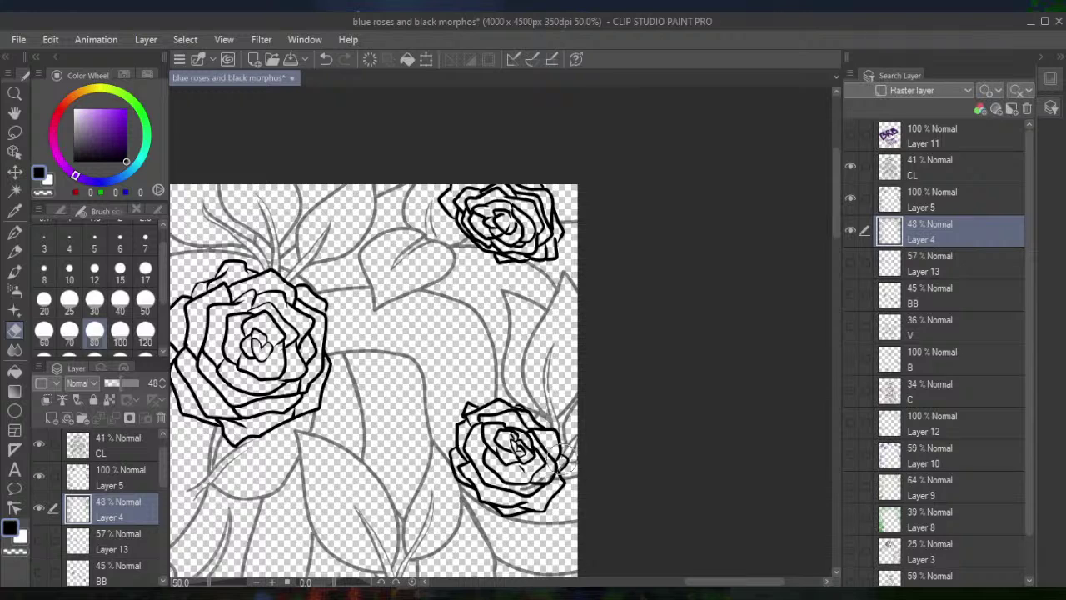
mouse_move(556, 463)
mouse_down()
mouse_move(533, 471)
mouse_move(553, 469)
mouse_move(516, 446)
mouse_move(464, 465)
mouse_move(513, 486)
mouse_move(491, 379)
mouse_move(499, 204)
mouse_up()
Erase the grey Layer 4 and CL lines running through the inked rosebud near the canvas's right side
drag(397, 458, 409, 298)
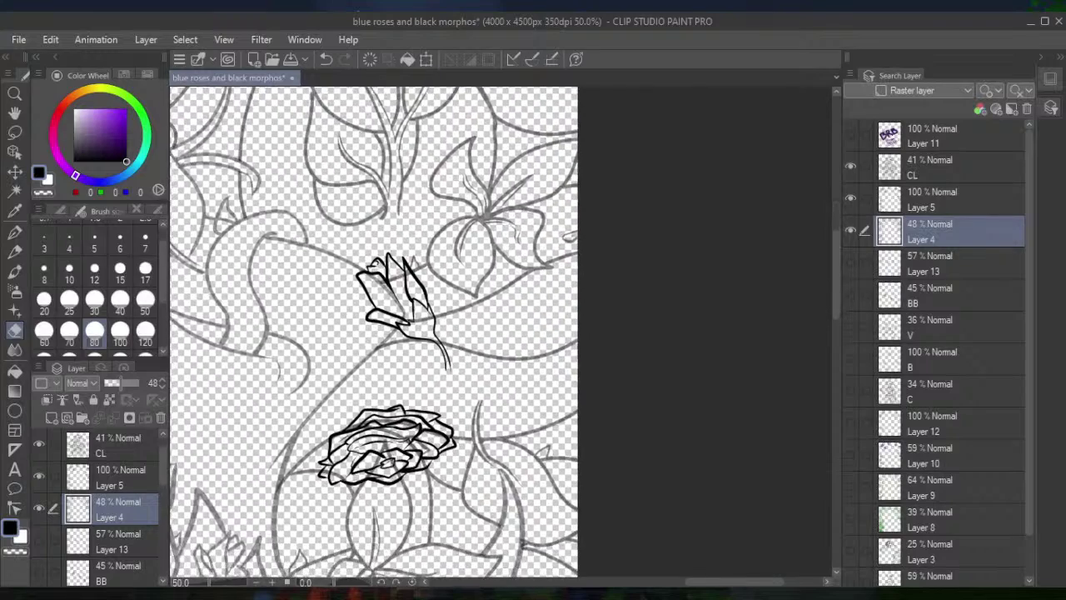
scroll(409, 297, up, 2)
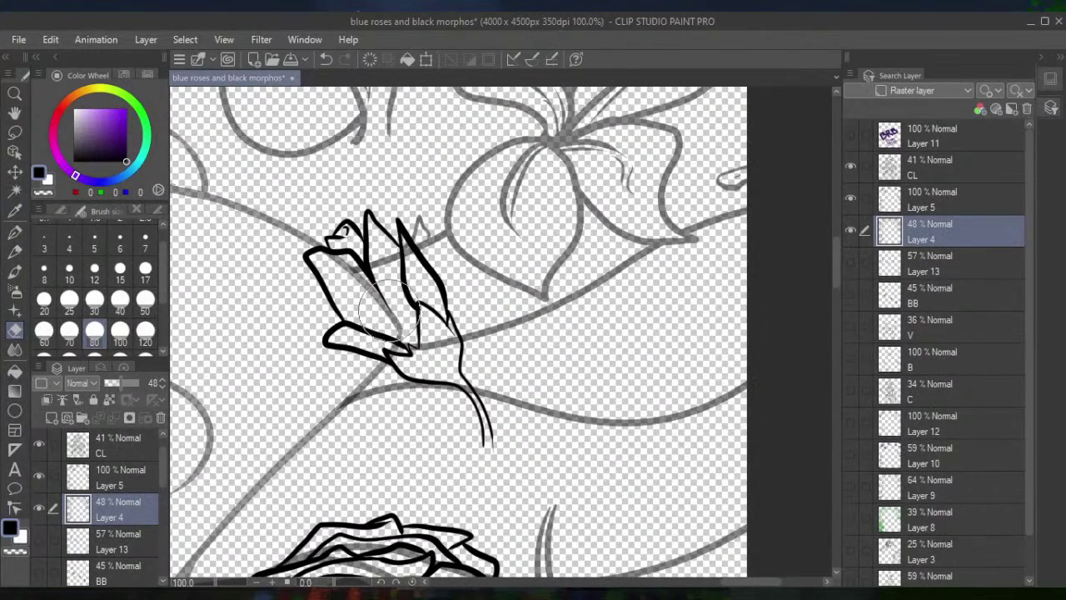
mouse_move(413, 333)
mouse_down()
mouse_move(430, 345)
mouse_move(367, 279)
mouse_move(412, 271)
mouse_move(421, 258)
mouse_move(410, 244)
mouse_move(375, 281)
mouse_up()
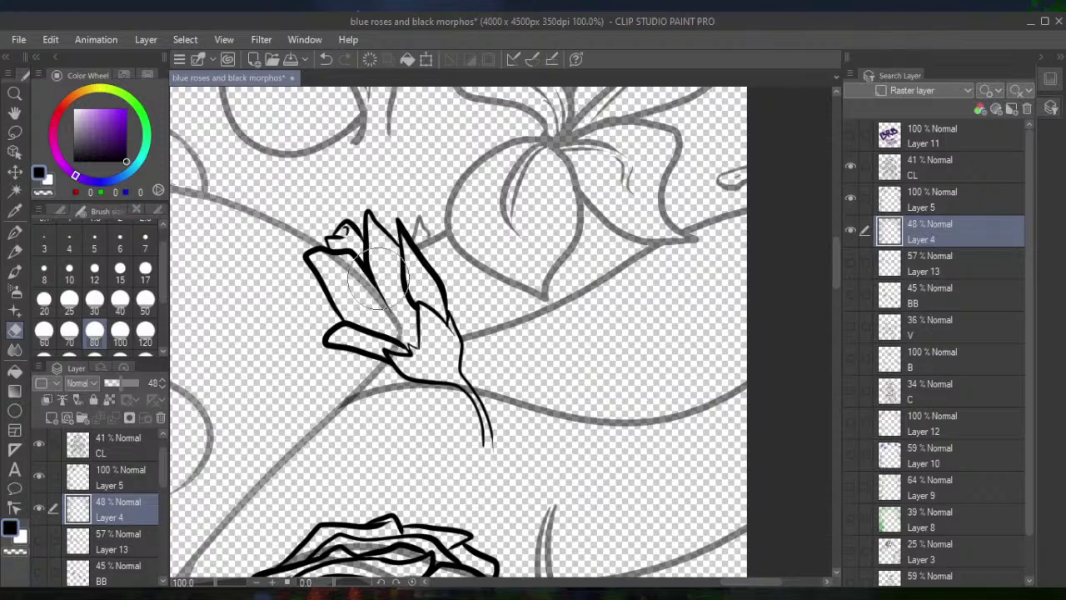
click(951, 175)
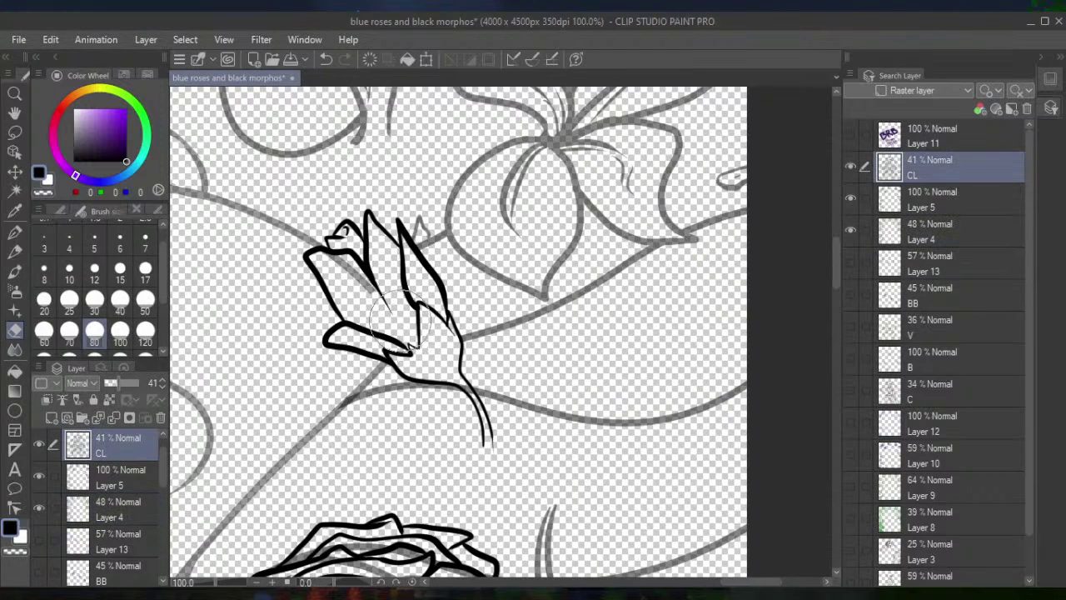
mouse_move(397, 324)
mouse_down()
mouse_move(332, 259)
mouse_move(403, 256)
mouse_up()
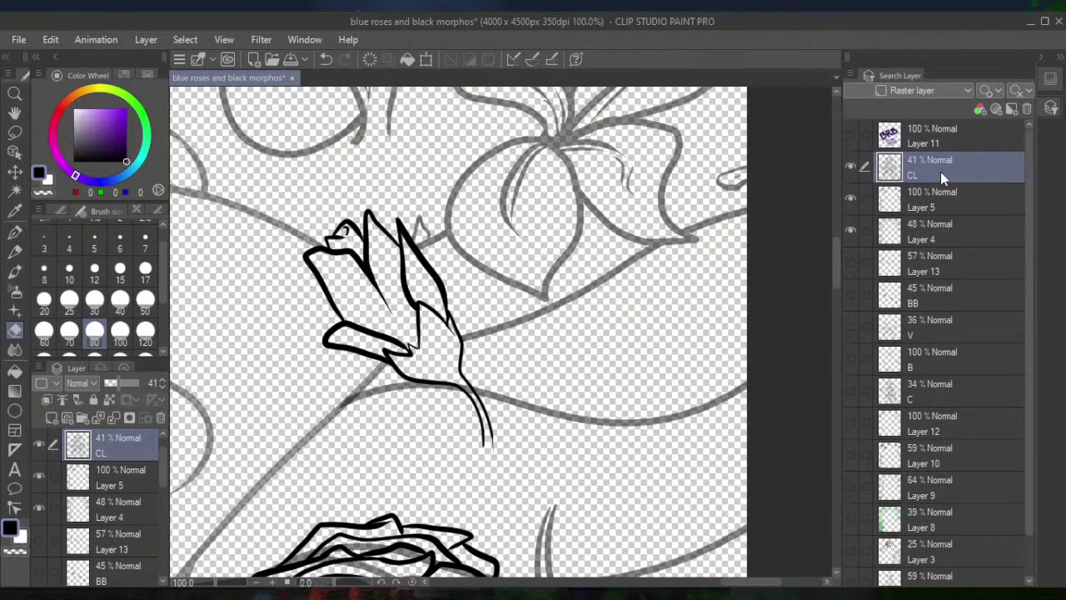
Try to erase the grey Layer 4 lines crossing the flattened rose below the rosebud
click(945, 197)
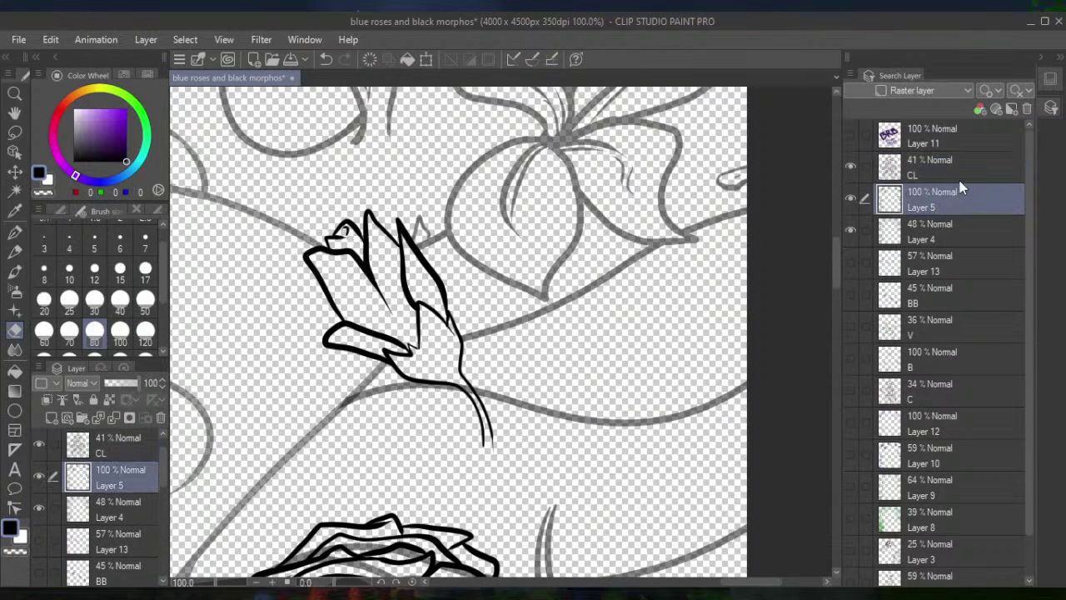
click(930, 236)
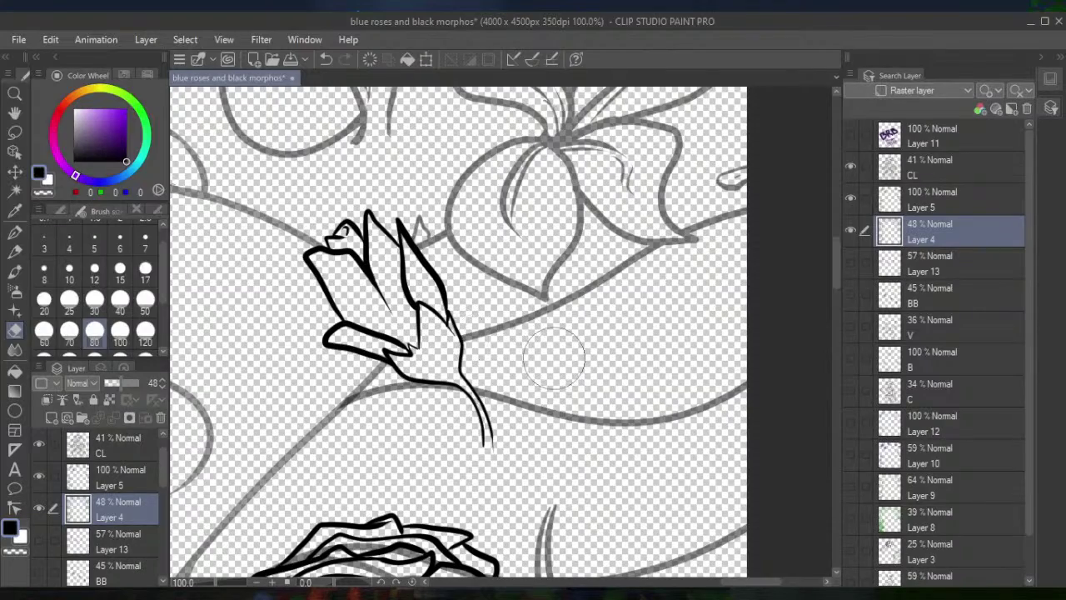
scroll(554, 358, down, 4)
drag(524, 358, 503, 245)
scroll(556, 300, up, 5)
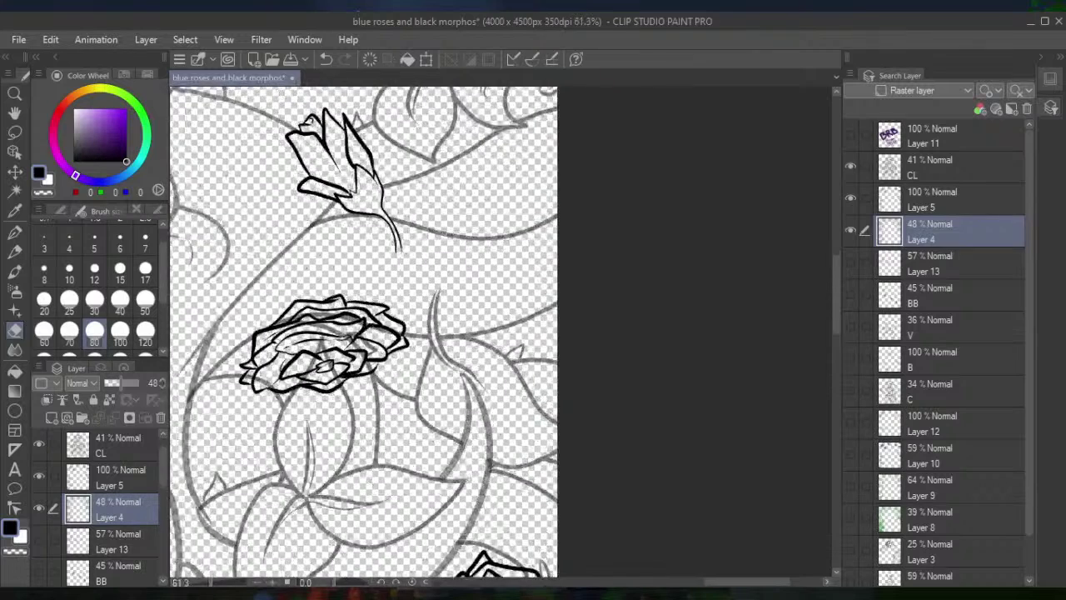
drag(395, 340, 494, 320)
mouse_move(353, 337)
mouse_down()
mouse_move(422, 324)
mouse_move(399, 331)
mouse_up()
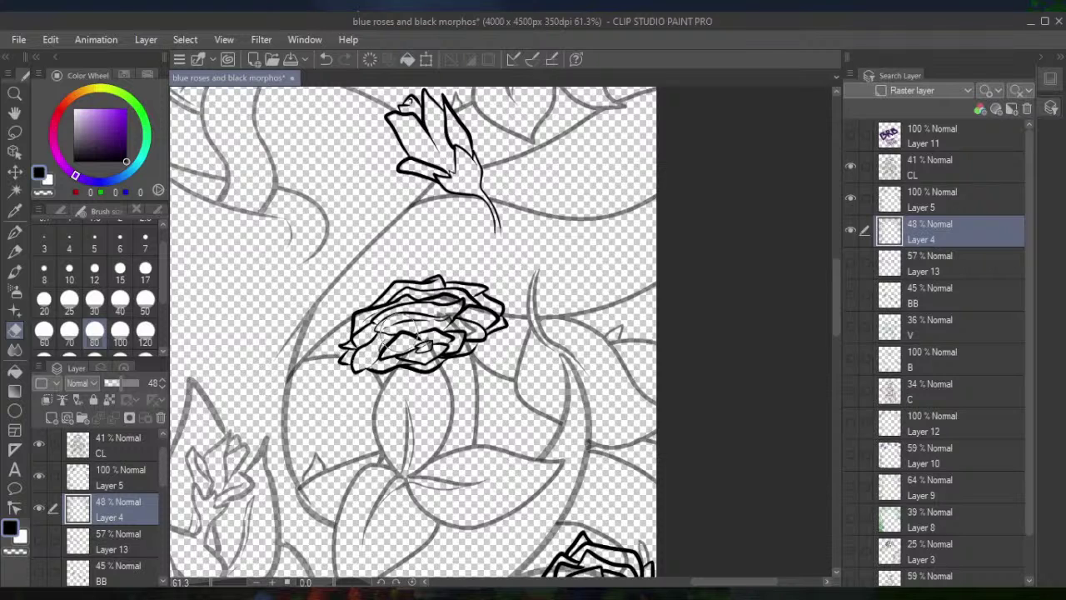
mouse_move(408, 342)
mouse_down()
mouse_move(441, 325)
mouse_move(432, 312)
mouse_move(474, 328)
mouse_move(496, 281)
mouse_move(476, 305)
mouse_up()
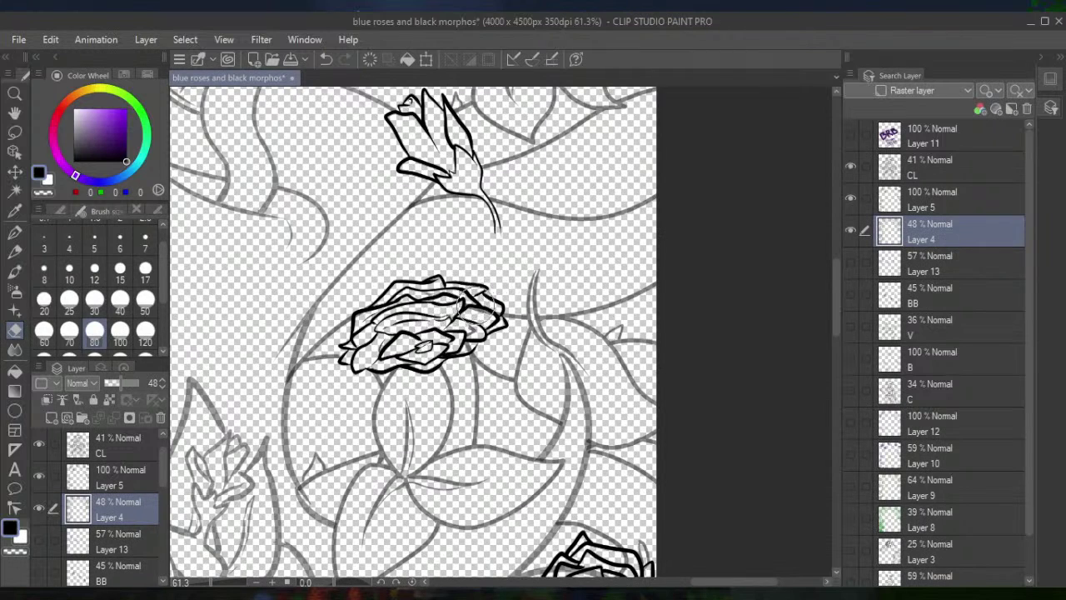
click(333, 56)
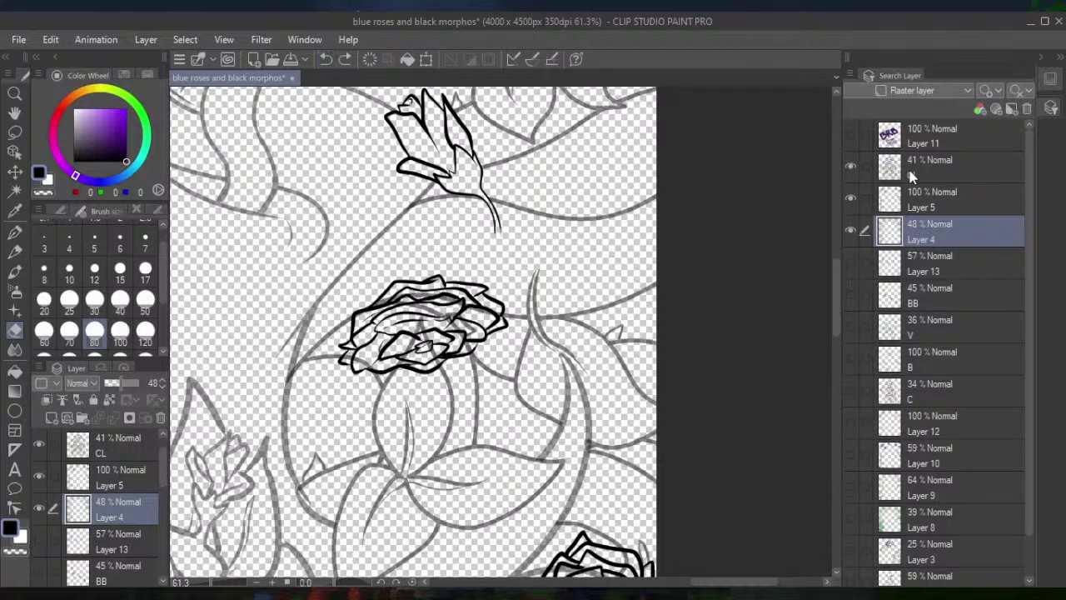
Erase the black Layer 5 rose lines overlapping the pointed leaf tip in the flattened rose, using a size 12 eraser
click(938, 170)
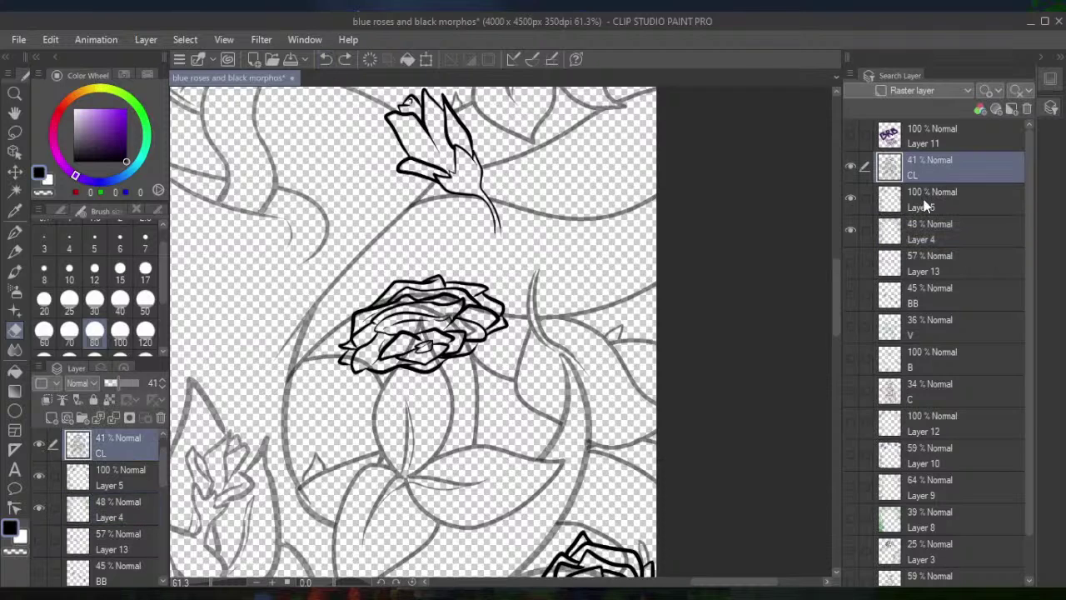
click(926, 205)
drag(416, 383, 414, 368)
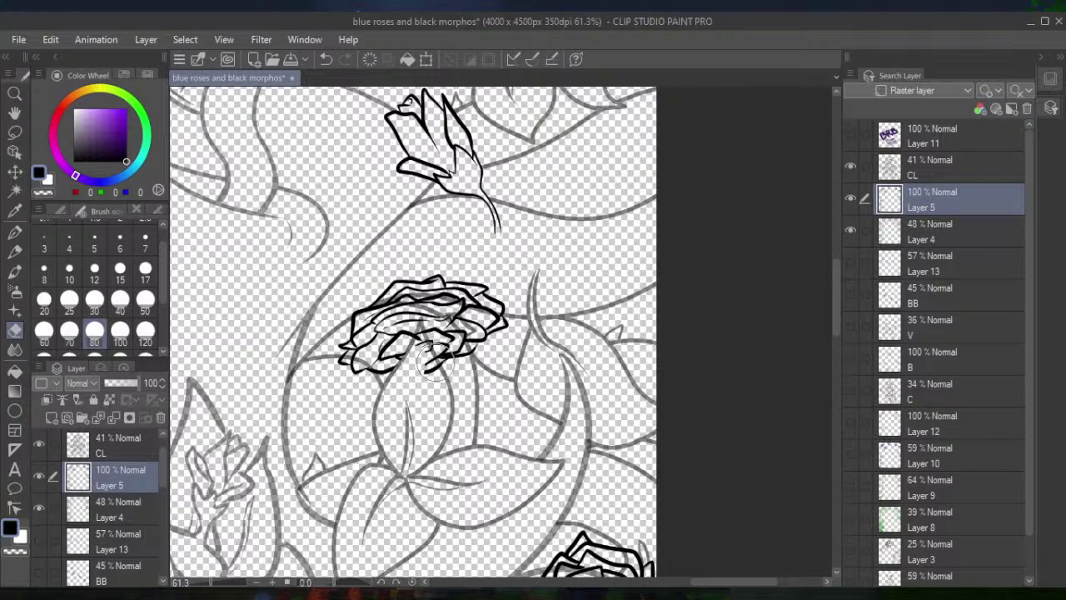
click(325, 60)
scroll(428, 354, up, 3)
click(101, 277)
click(100, 277)
drag(413, 404, 446, 388)
mouse_move(401, 326)
mouse_down()
mouse_move(388, 344)
mouse_move(398, 330)
mouse_up()
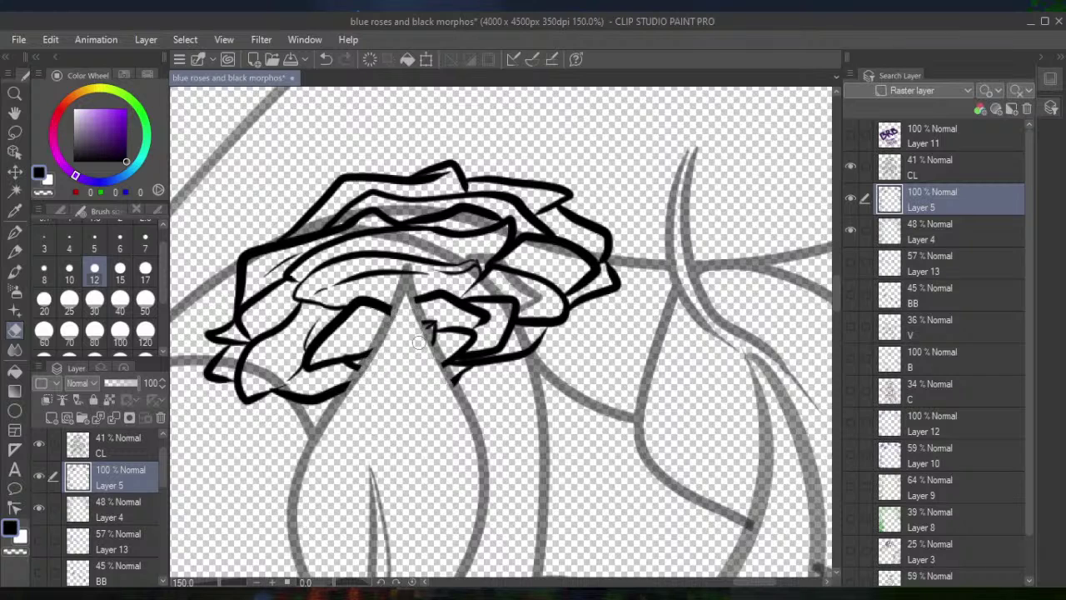
Erase the grey Layer 4 lines between the flattened rose's petals, keeping the outline of the overlapping pointed leaf
click(941, 165)
click(939, 238)
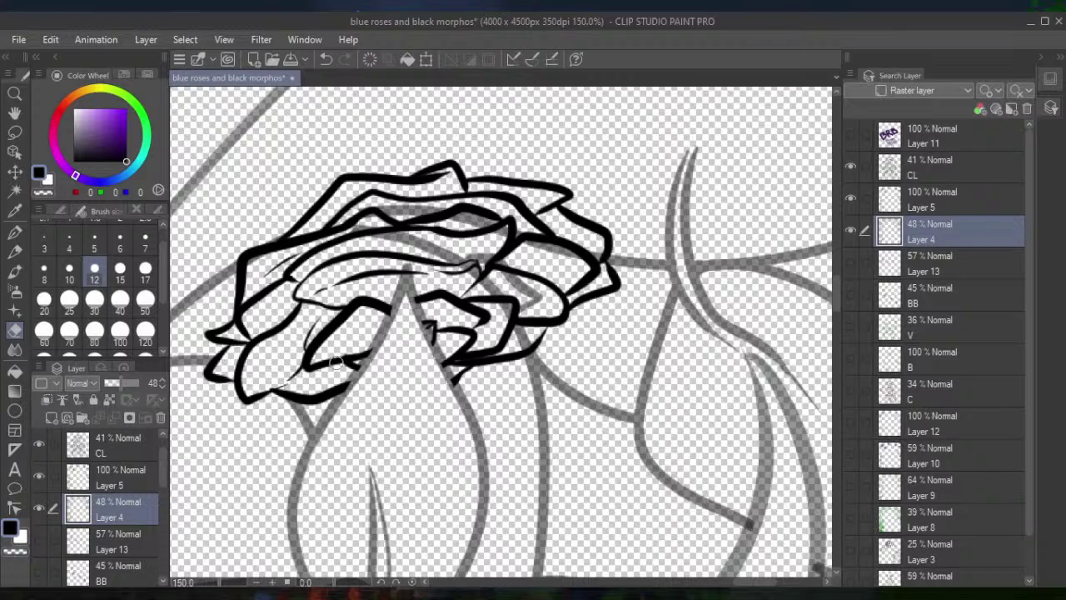
drag(403, 206, 444, 206)
drag(387, 236, 409, 237)
drag(447, 208, 492, 223)
drag(413, 242, 469, 259)
mouse_move(516, 229)
mouse_down()
mouse_move(541, 252)
mouse_move(543, 290)
mouse_move(510, 338)
mouse_up()
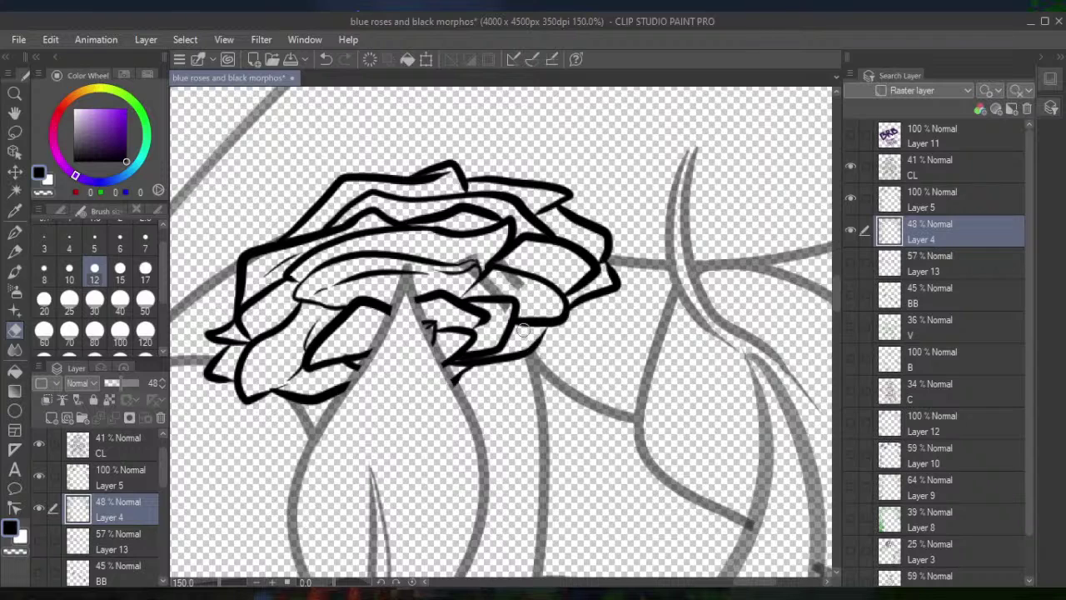
mouse_move(524, 287)
mouse_down()
mouse_move(454, 286)
mouse_move(450, 232)
mouse_up()
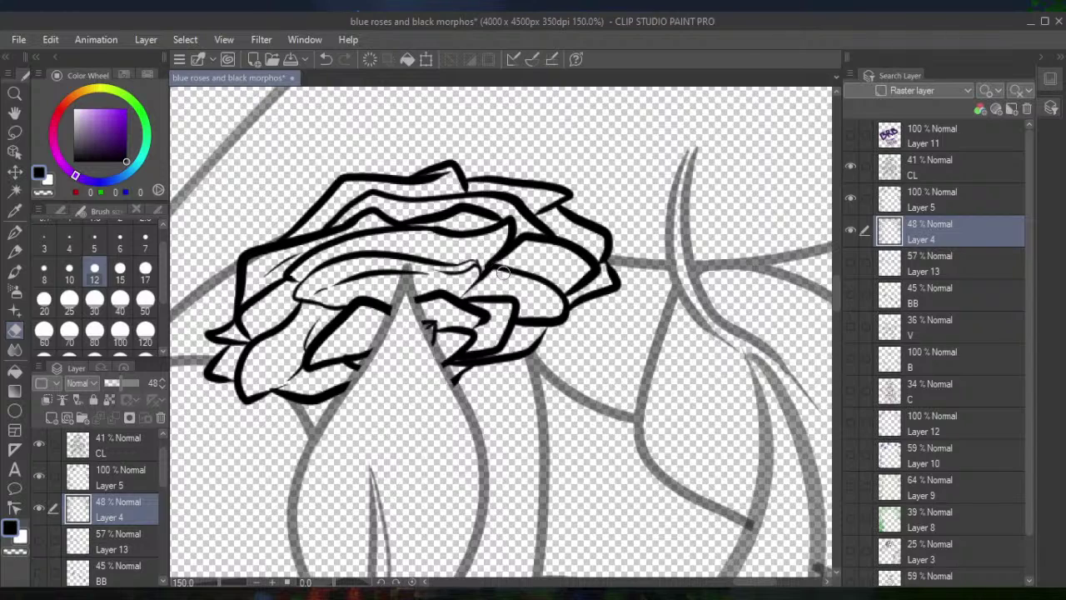
Erase the grey sketch lines inside the lower rose at the canvas's right edge, using a size 40 eraser
scroll(502, 273, down, 3)
drag(497, 365, 553, 251)
key(ctrl+minus)
key(ctrl+minus)
key(ctrl+minus)
scroll(637, 351, up, 8)
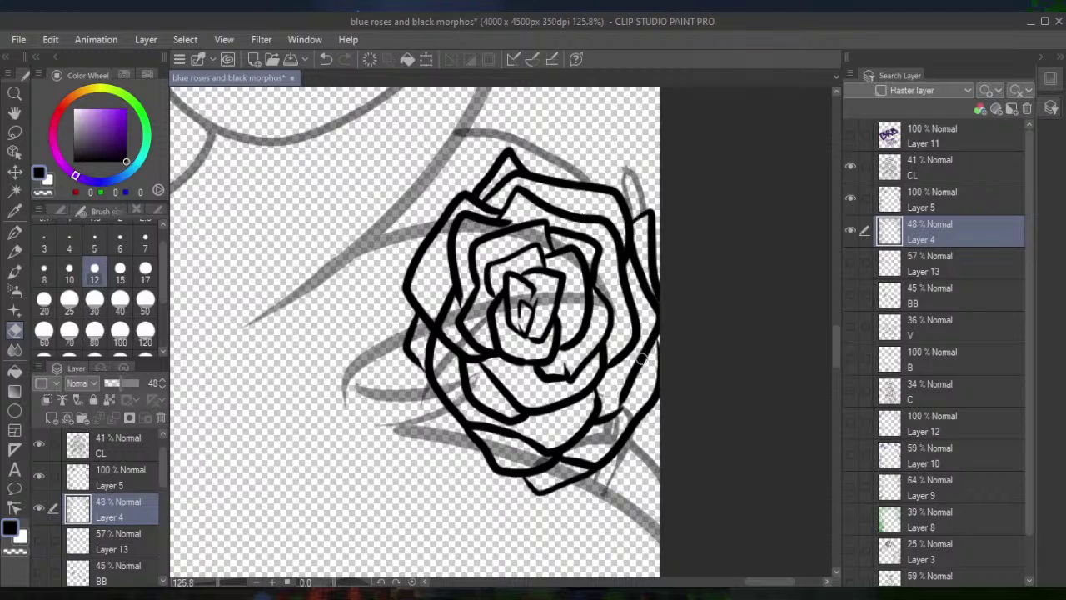
key(bracketright)
key(bracketright)
key(bracketright)
key(bracketright)
key(bracketright)
key(bracketright)
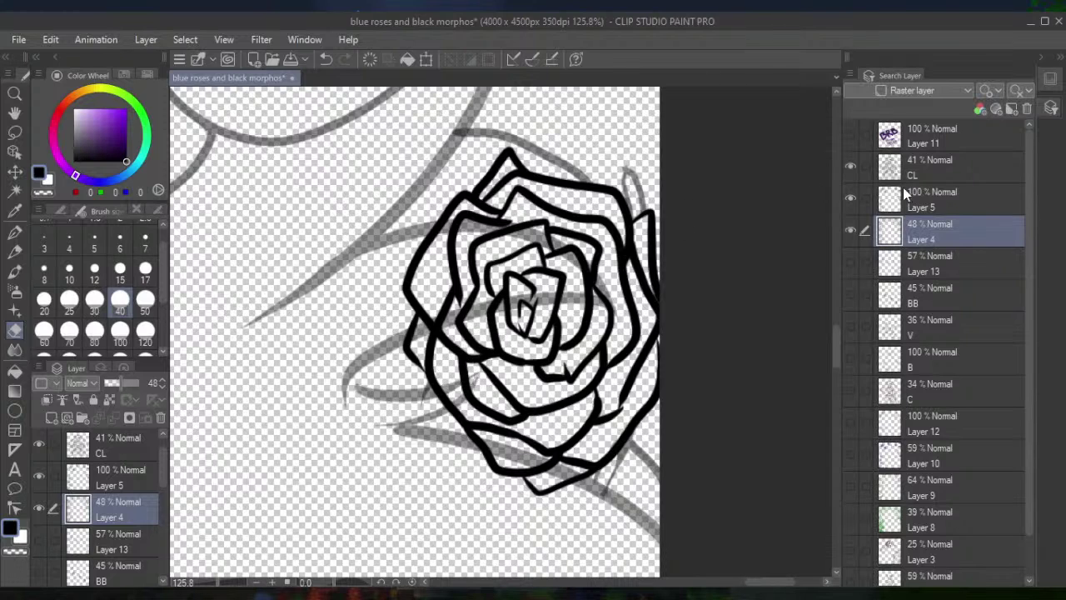
click(940, 167)
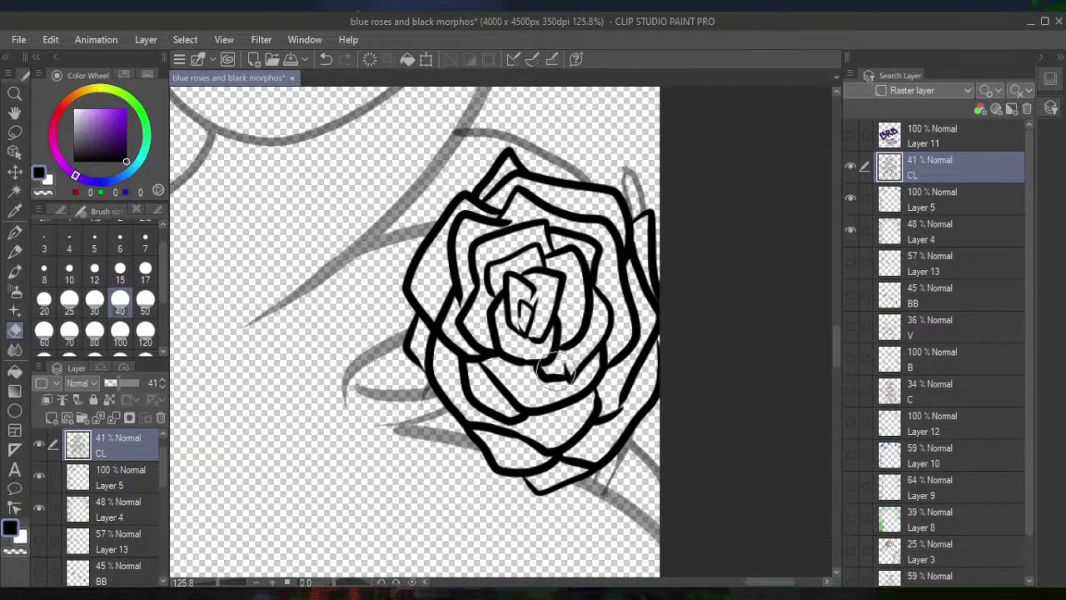
Try to erase the grey Layer 4 line crossing the cut-off rose at the canvas's left edge
scroll(559, 308, down, 5)
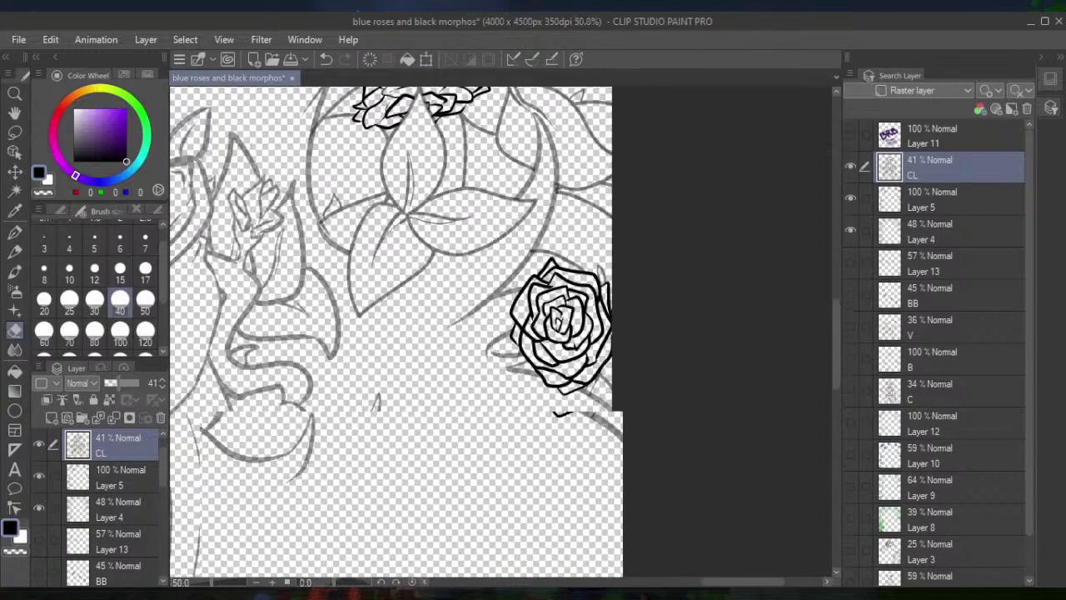
drag(500, 417, 560, 237)
scroll(414, 322, down, 2)
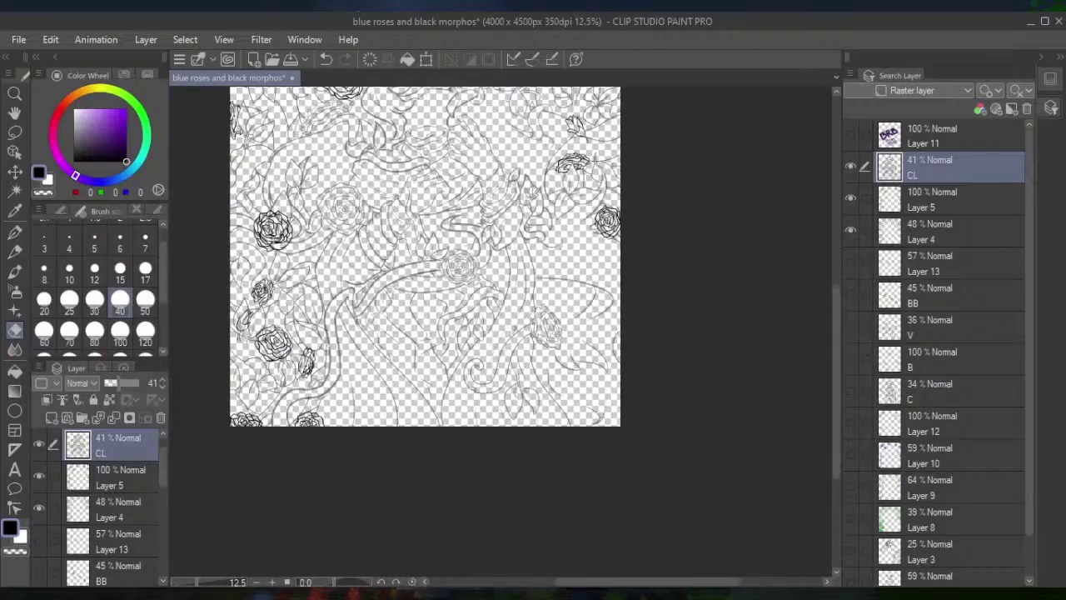
mouse_move(413, 322)
mouse_down()
mouse_move(590, 312)
mouse_move(589, 442)
mouse_up()
scroll(482, 203, up, 2)
drag(533, 284, 535, 196)
scroll(316, 178, up, 4)
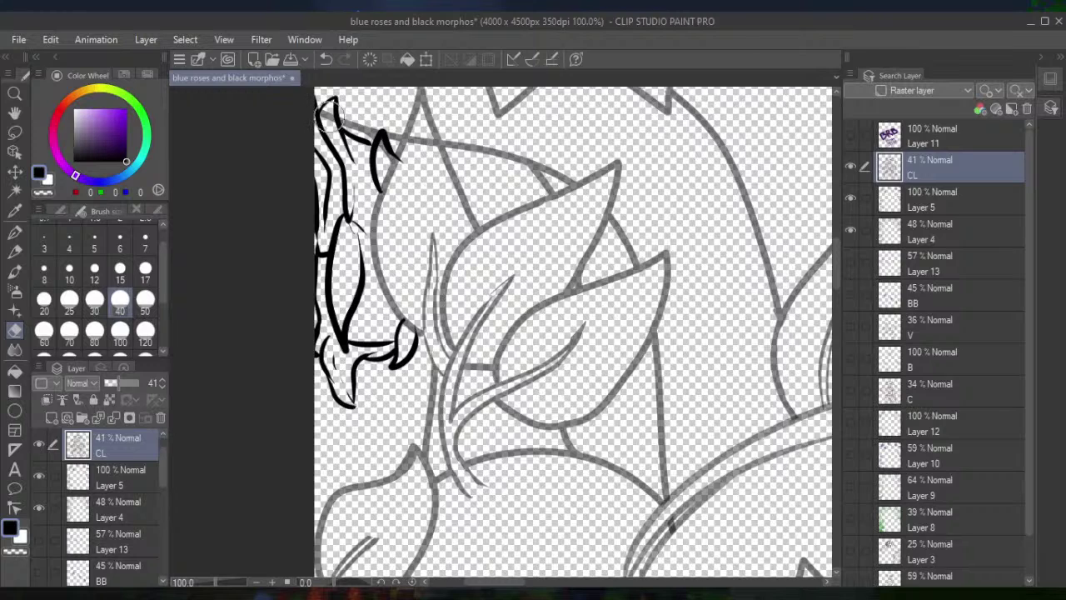
click(943, 207)
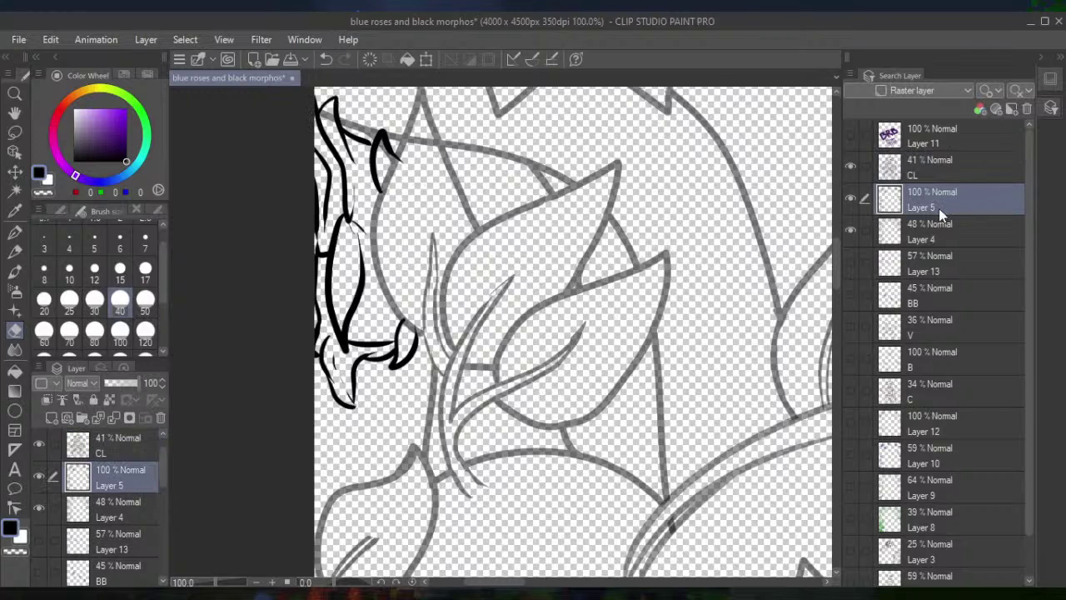
click(936, 227)
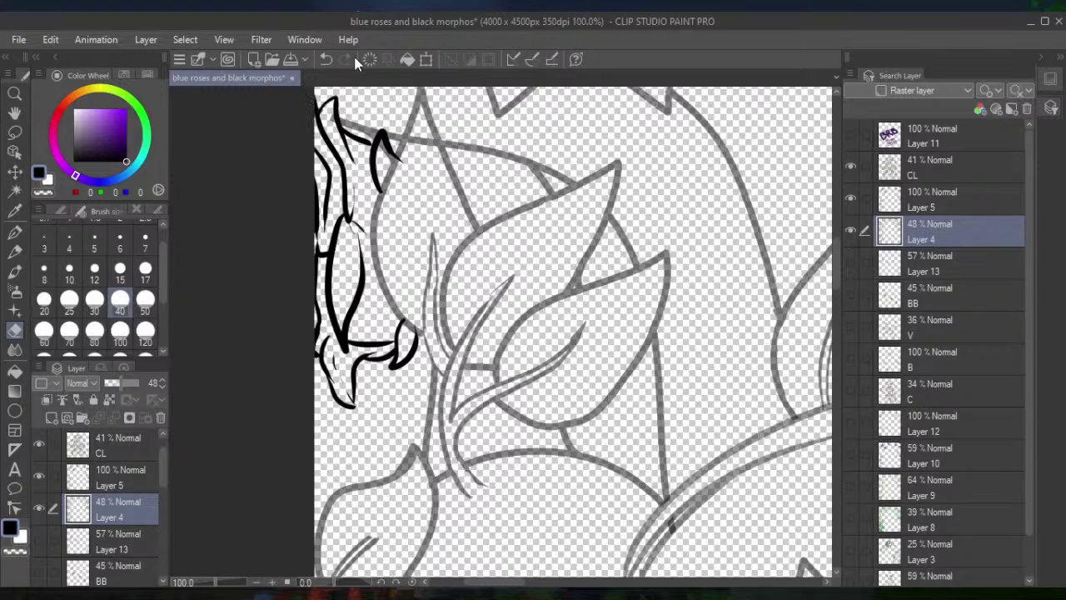
Erase the black Layer 5 petal tips of the left-edge rose where they overlap the neighbouring leaf outlines
click(930, 194)
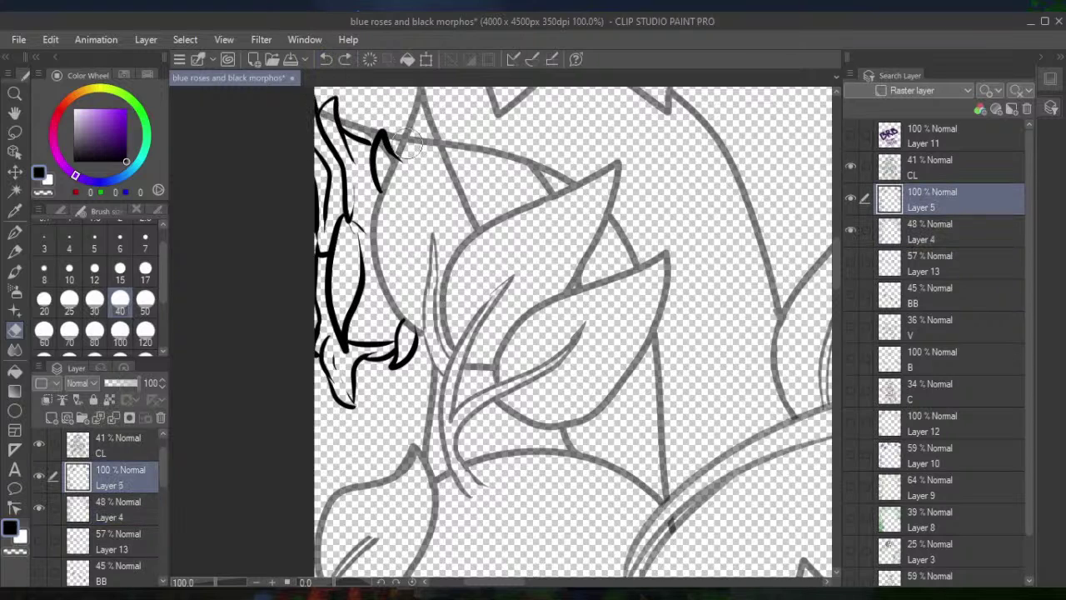
drag(331, 99, 403, 121)
drag(416, 163, 411, 168)
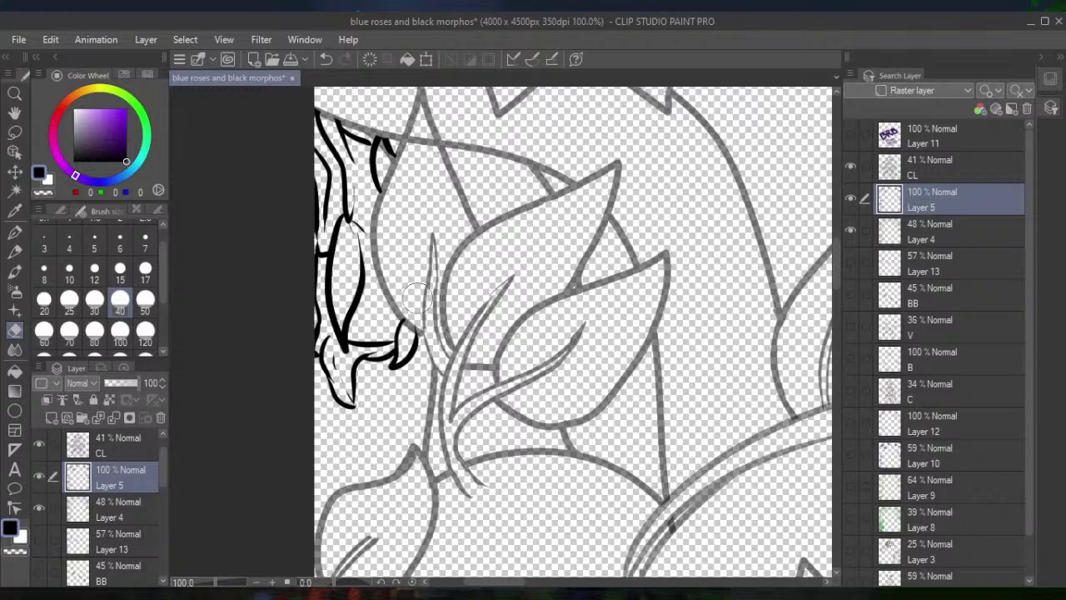
key(ctrl+z)
drag(421, 314, 426, 308)
Erase the grey Layer 4 lines inside the large inked rose below the left-edge leaves
scroll(557, 404, down, 2)
drag(557, 405, 457, 273)
drag(537, 500, 503, 224)
scroll(521, 359, up, 2)
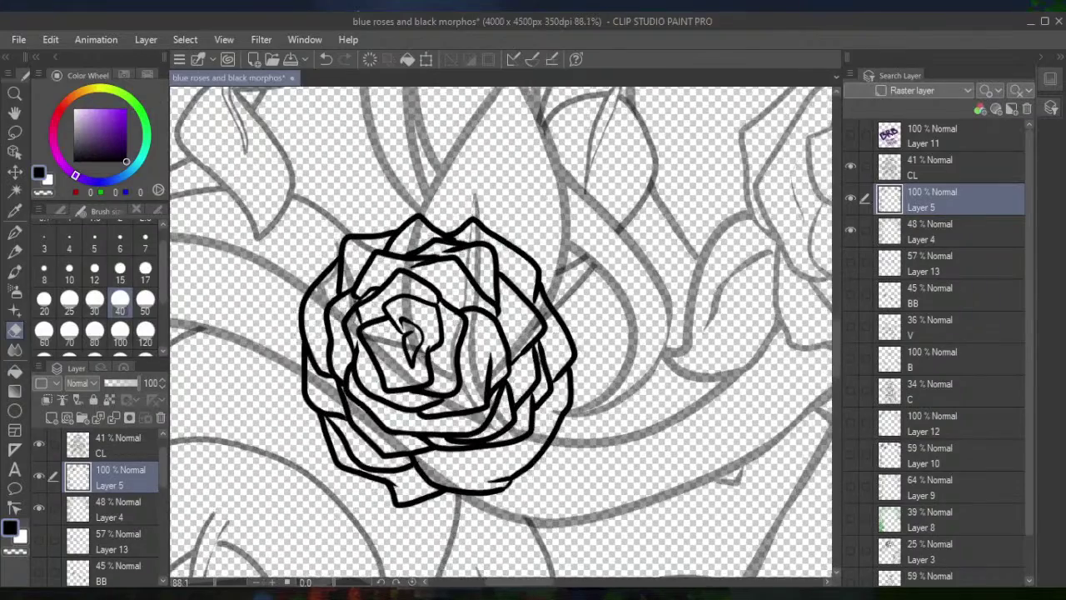
click(975, 241)
mouse_move(435, 334)
mouse_down()
mouse_move(414, 338)
mouse_move(439, 337)
mouse_up()
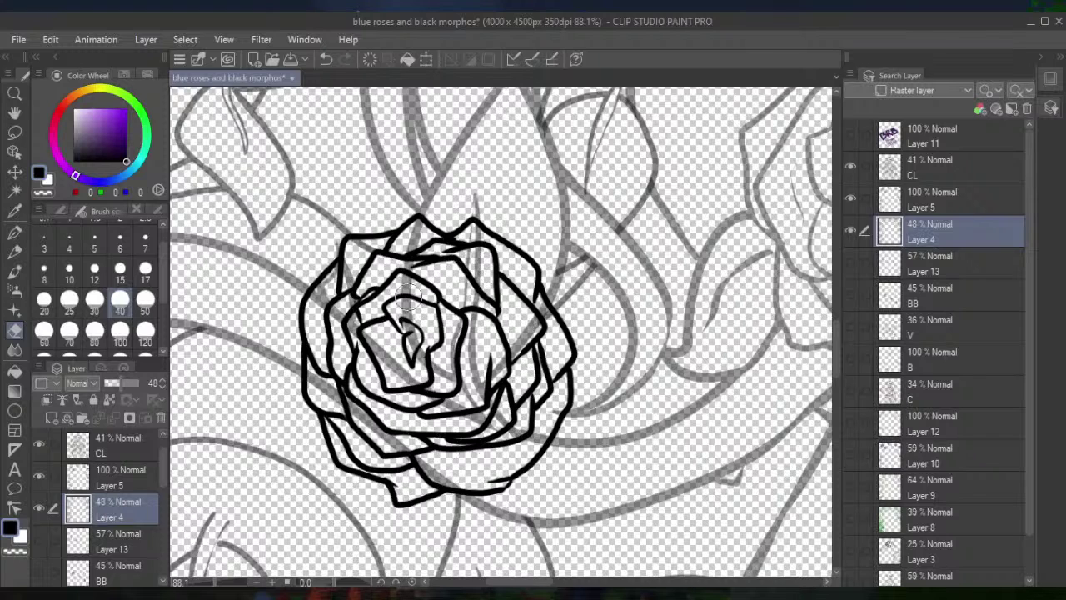
scroll(595, 387, down, 4)
drag(595, 388, 432, 388)
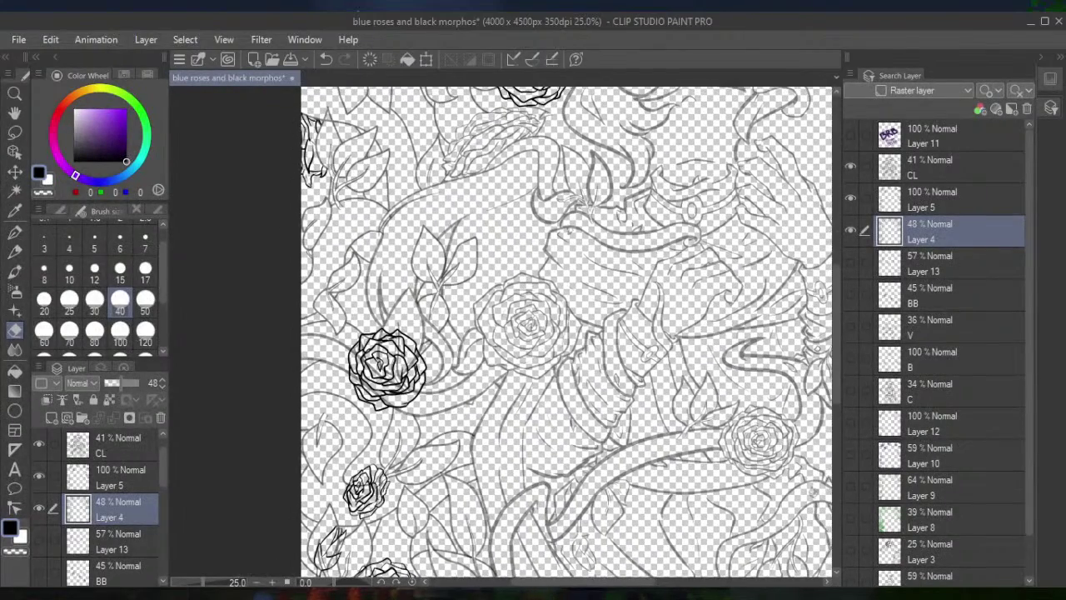
Erase the grey stem and leaf lines on the CL layer that run through the same large inked rose
click(915, 194)
scroll(398, 369, up, 4)
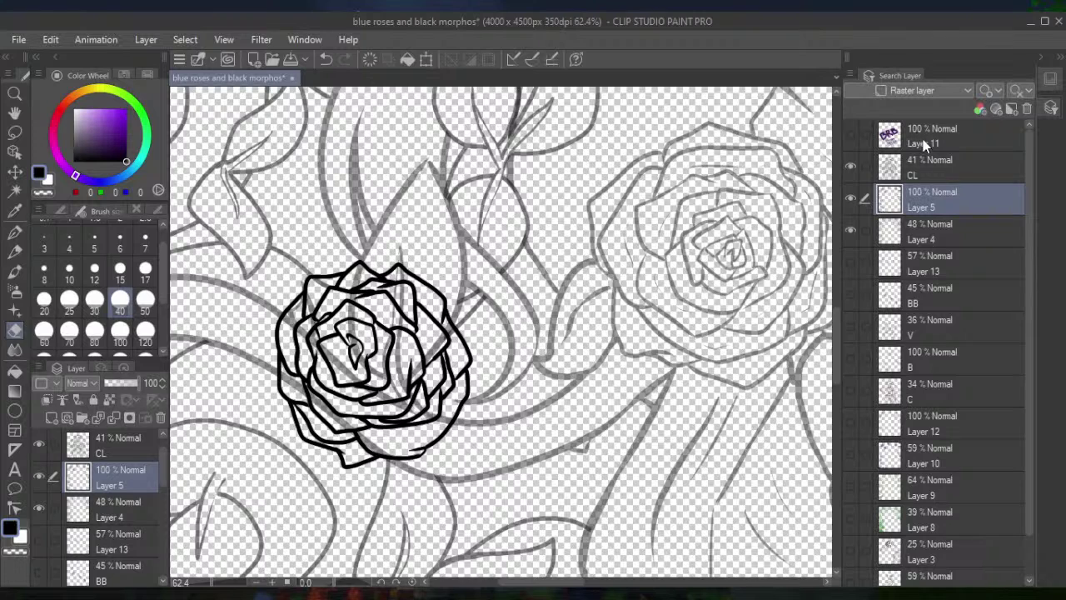
click(914, 170)
mouse_move(385, 327)
mouse_down()
mouse_move(361, 347)
mouse_move(366, 364)
mouse_move(349, 305)
mouse_move(369, 291)
mouse_move(355, 275)
mouse_move(368, 294)
mouse_move(398, 292)
mouse_move(398, 278)
mouse_move(443, 340)
mouse_move(445, 362)
mouse_move(427, 398)
mouse_move(435, 410)
mouse_move(446, 403)
mouse_move(410, 352)
mouse_move(389, 374)
mouse_up()
mouse_move(387, 420)
mouse_down()
mouse_move(379, 440)
mouse_move(390, 444)
mouse_move(327, 402)
mouse_up()
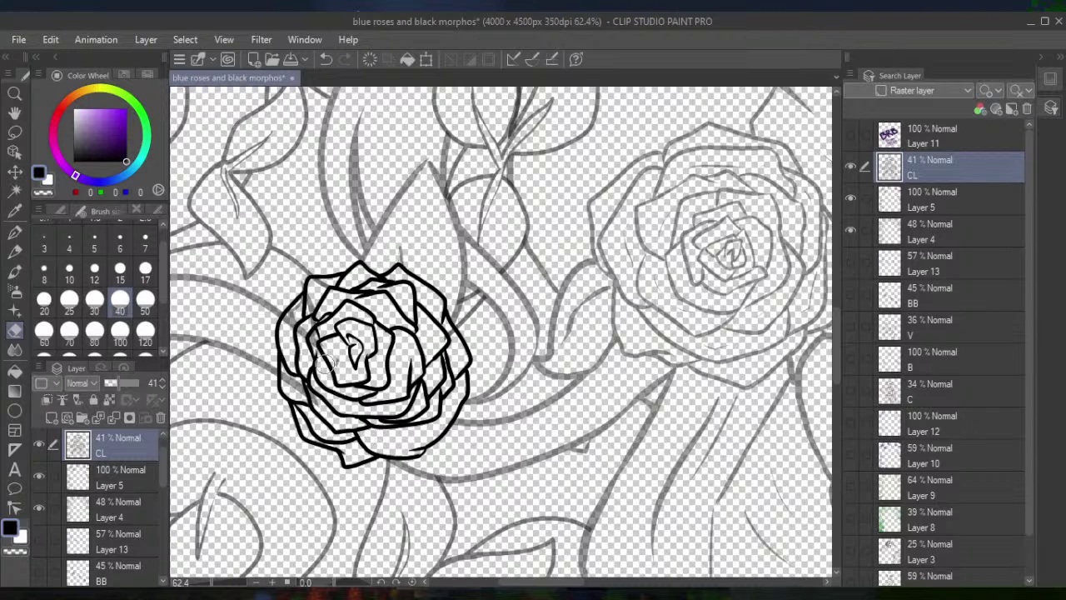
mouse_move(338, 331)
mouse_down()
mouse_move(294, 386)
mouse_move(301, 340)
mouse_move(291, 332)
mouse_move(318, 293)
mouse_move(327, 296)
mouse_move(315, 336)
mouse_move(341, 387)
mouse_move(390, 355)
mouse_move(394, 401)
mouse_up()
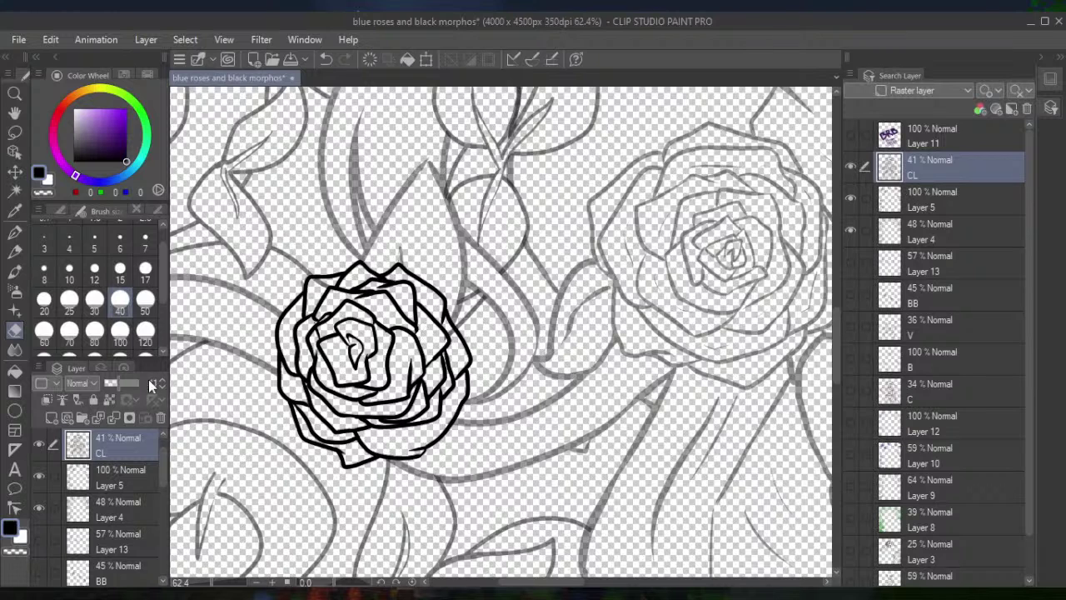
Set the CL layer's opacity to 100% and bring the whole canvas into view
drag(147, 385, 178, 386)
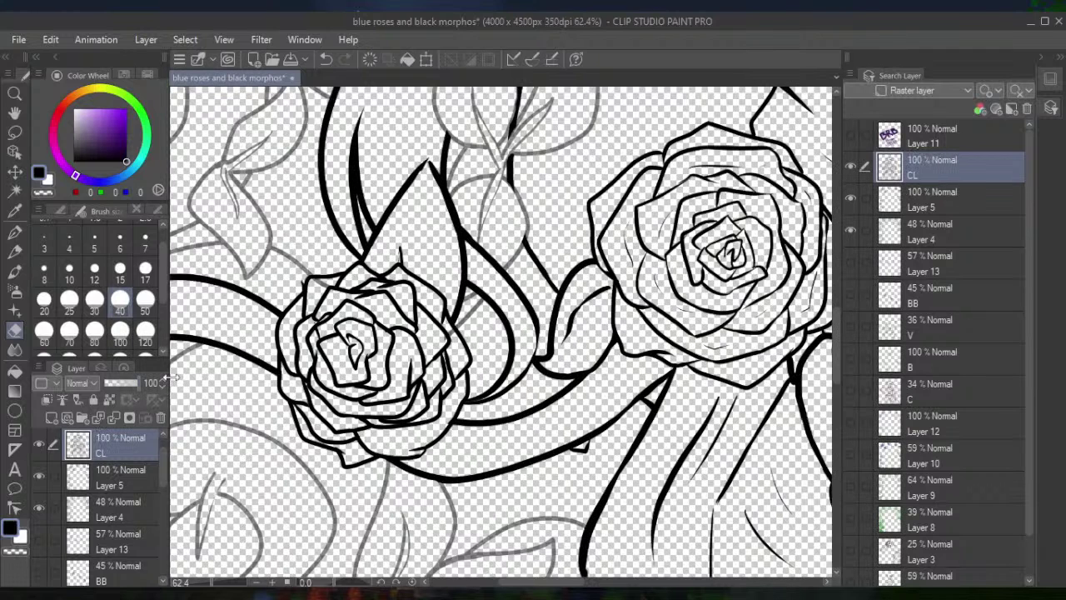
scroll(566, 332, down, 5)
drag(566, 332, 395, 361)
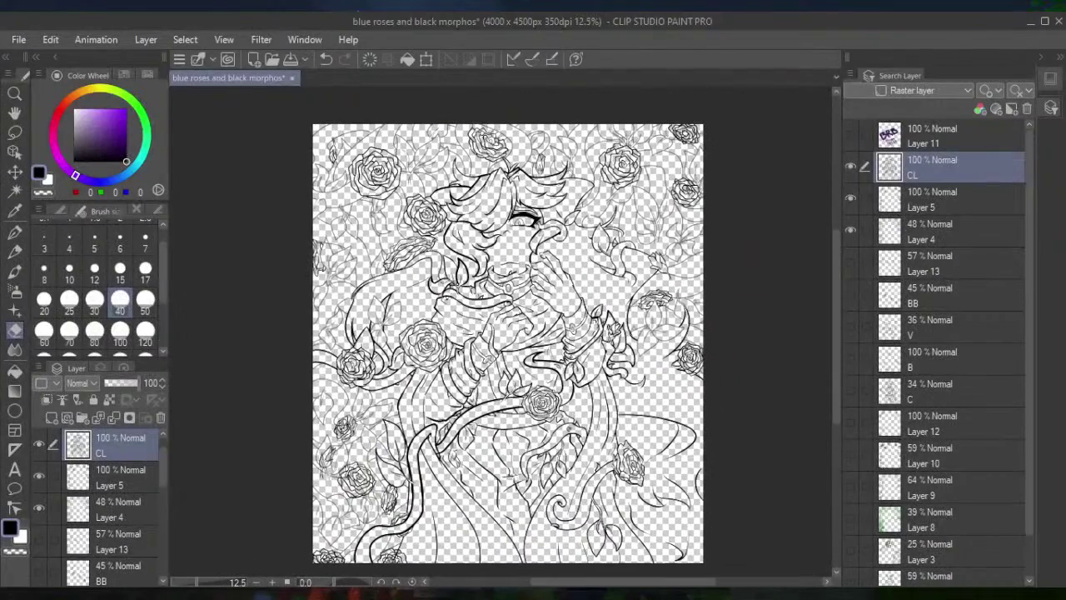
Set Layer 4's opacity to 52% after trying it at 100%
click(931, 268)
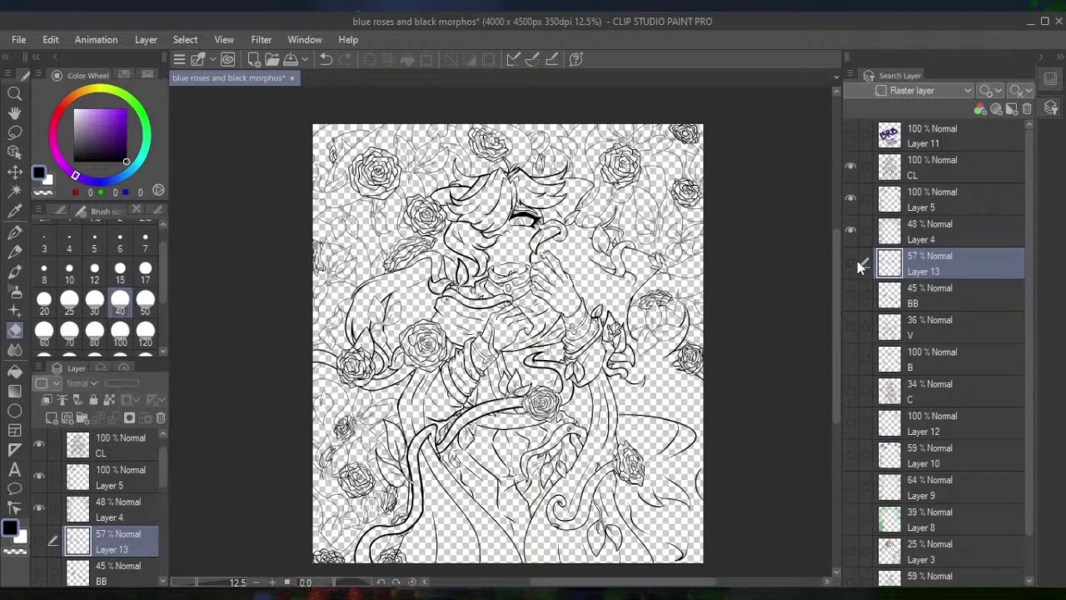
click(913, 240)
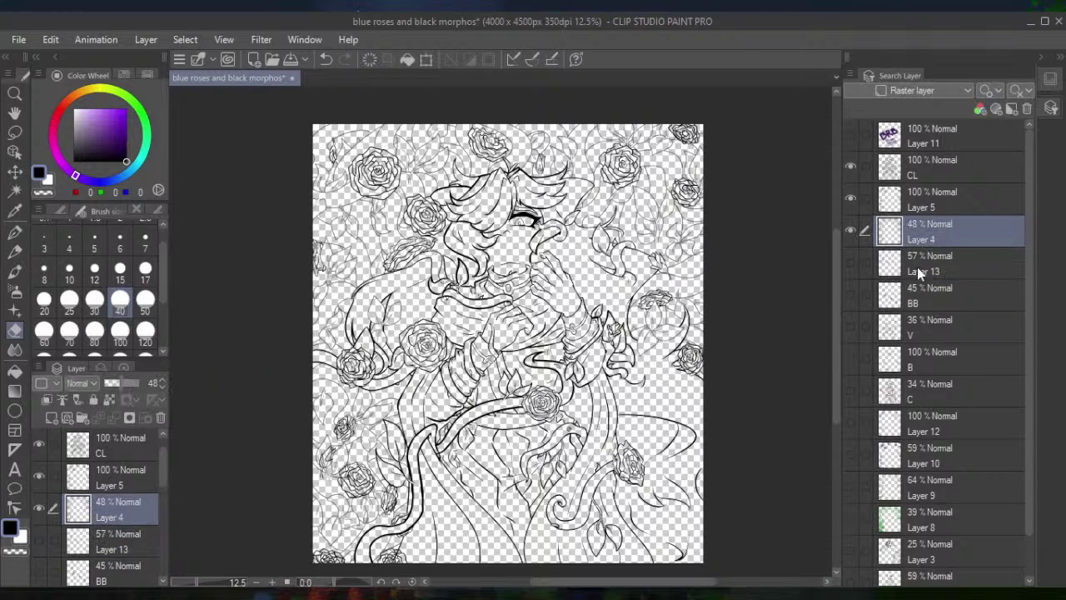
drag(121, 382, 173, 387)
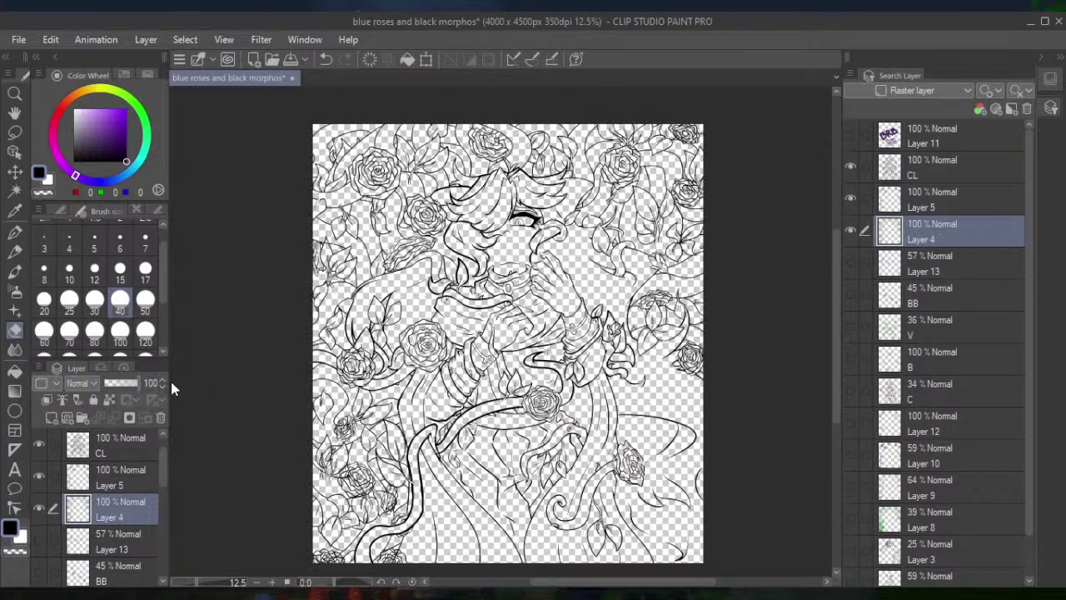
drag(118, 388, 122, 383)
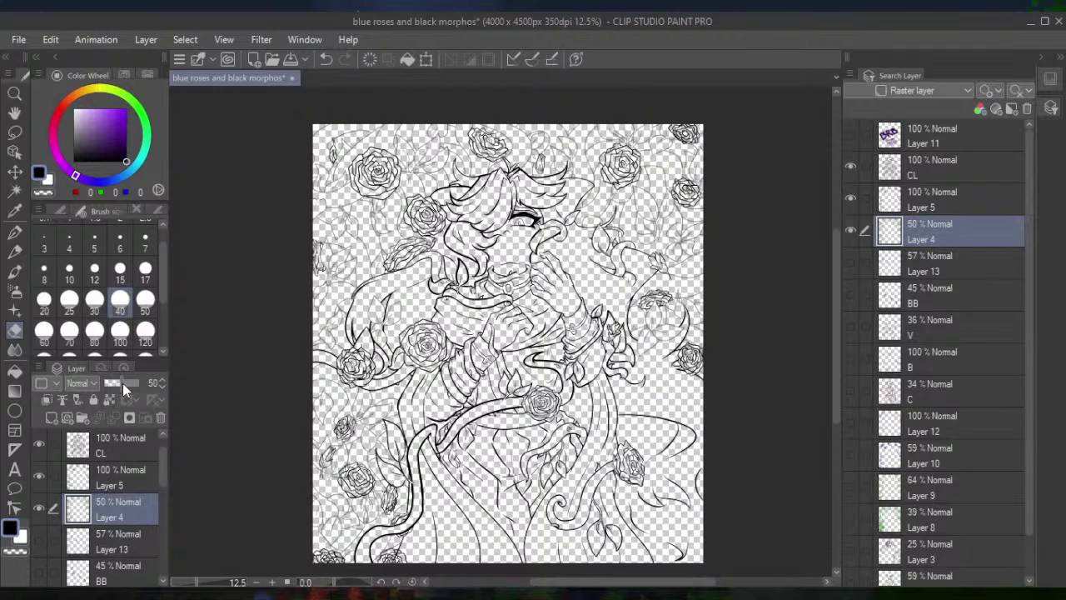
Lower the CL layer's opacity to 45% so the inked roses stand out
click(928, 208)
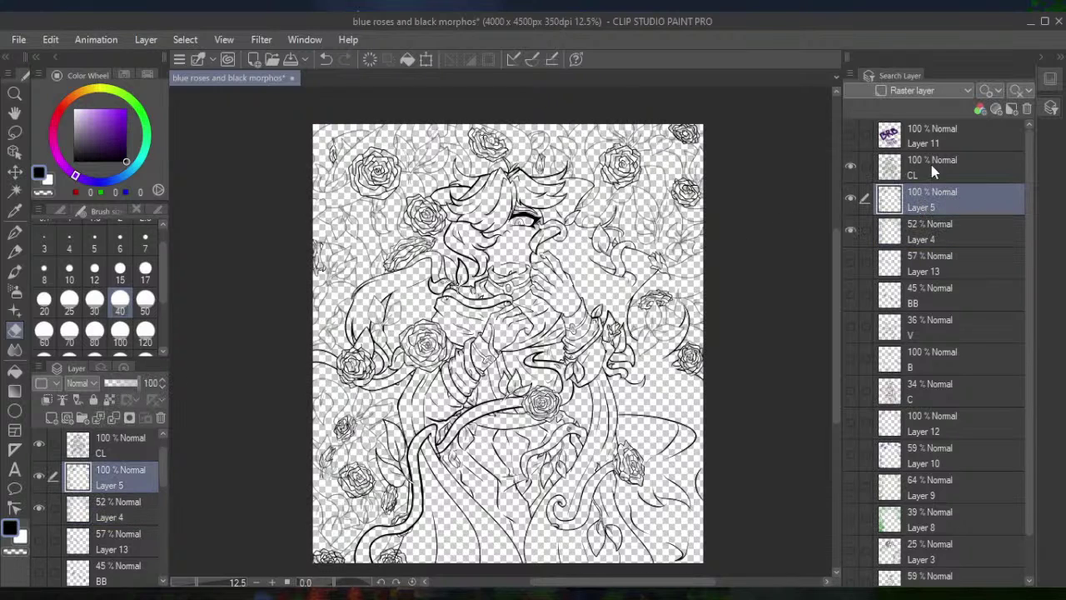
click(929, 167)
drag(127, 381, 119, 383)
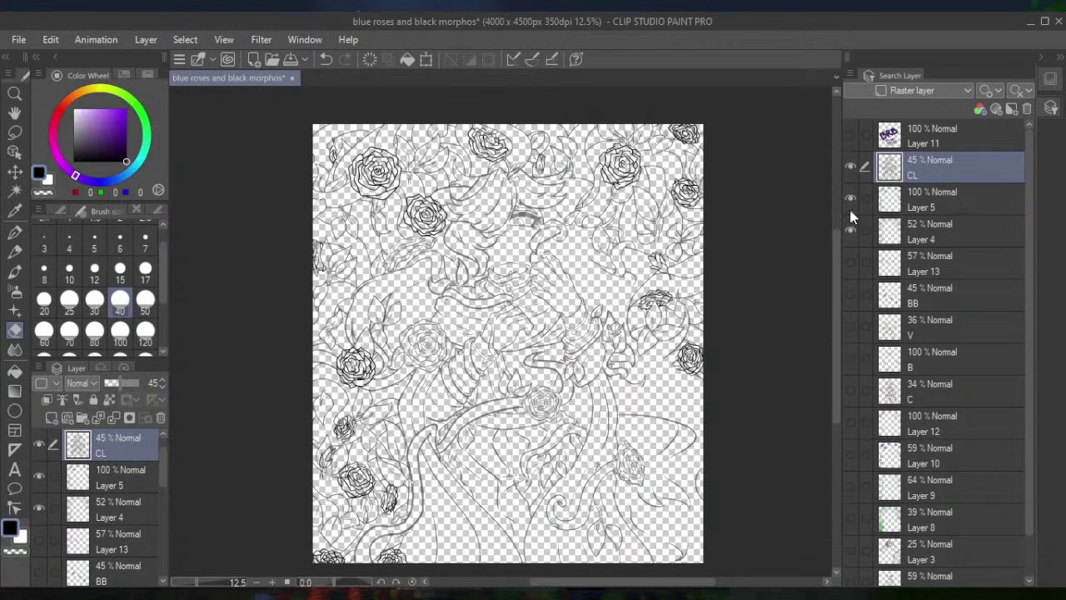
Erase the grey Layer 4 lines that run through the small inked rose beneath the large left-side rose
click(925, 230)
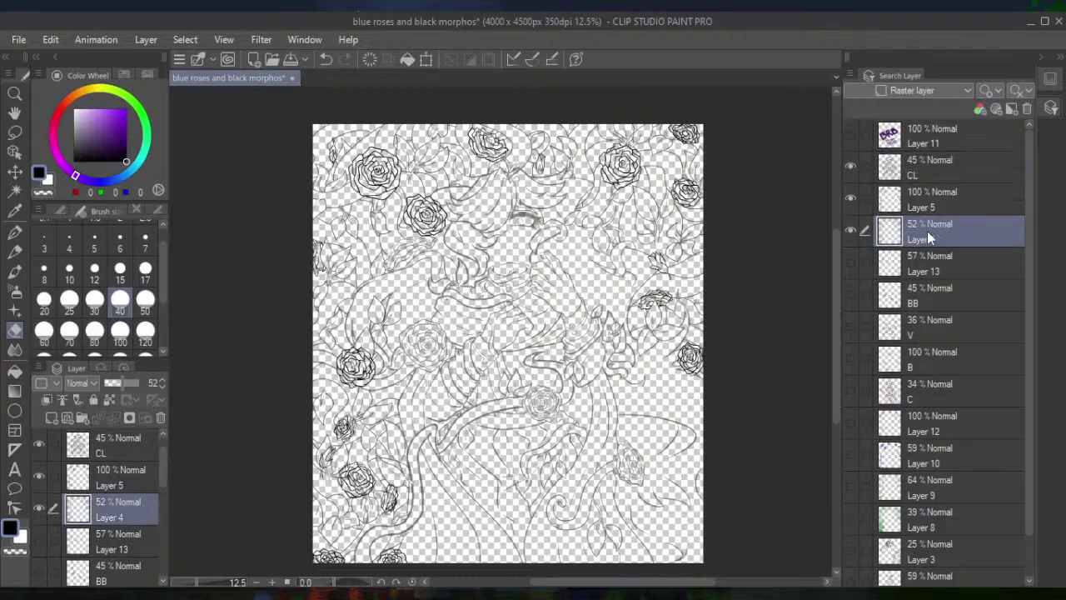
scroll(359, 328, up, 2)
scroll(401, 372, up, 2)
drag(400, 371, 525, 265)
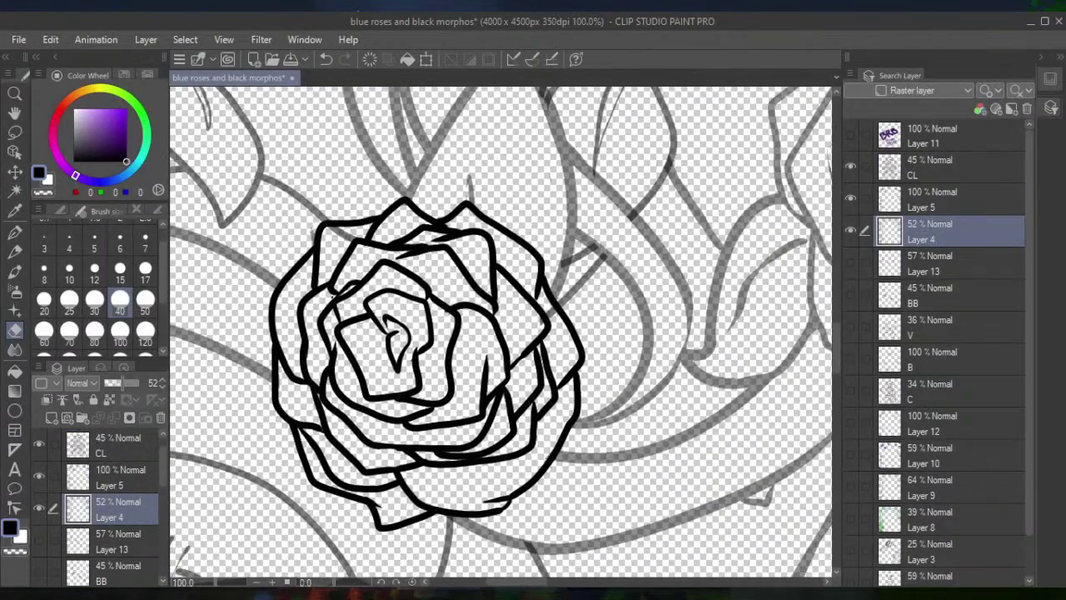
drag(366, 250, 335, 253)
key(ctrl+z)
click(268, 585)
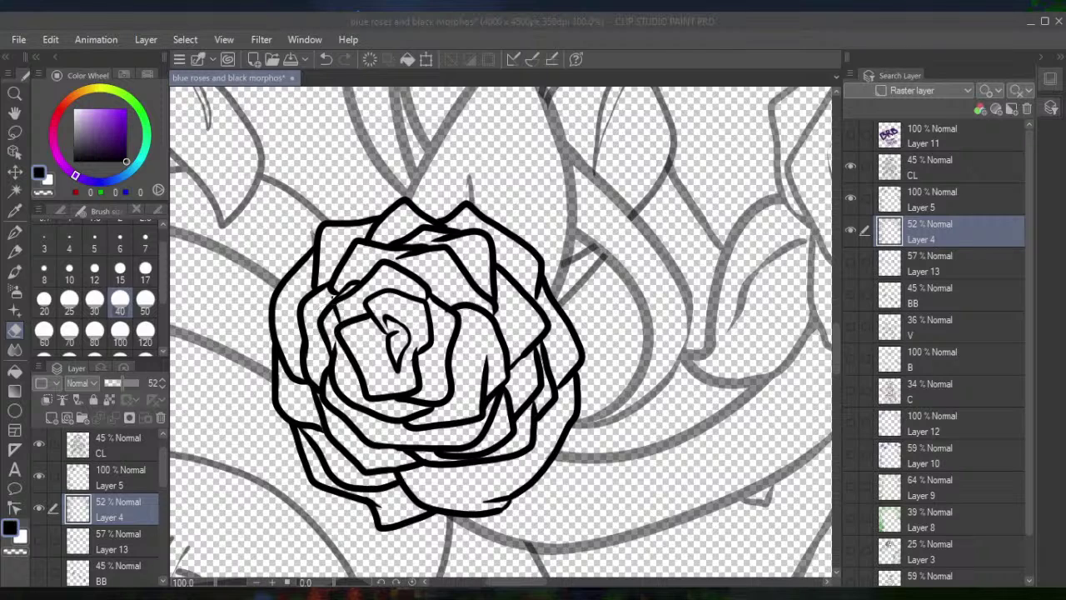
click(461, 484)
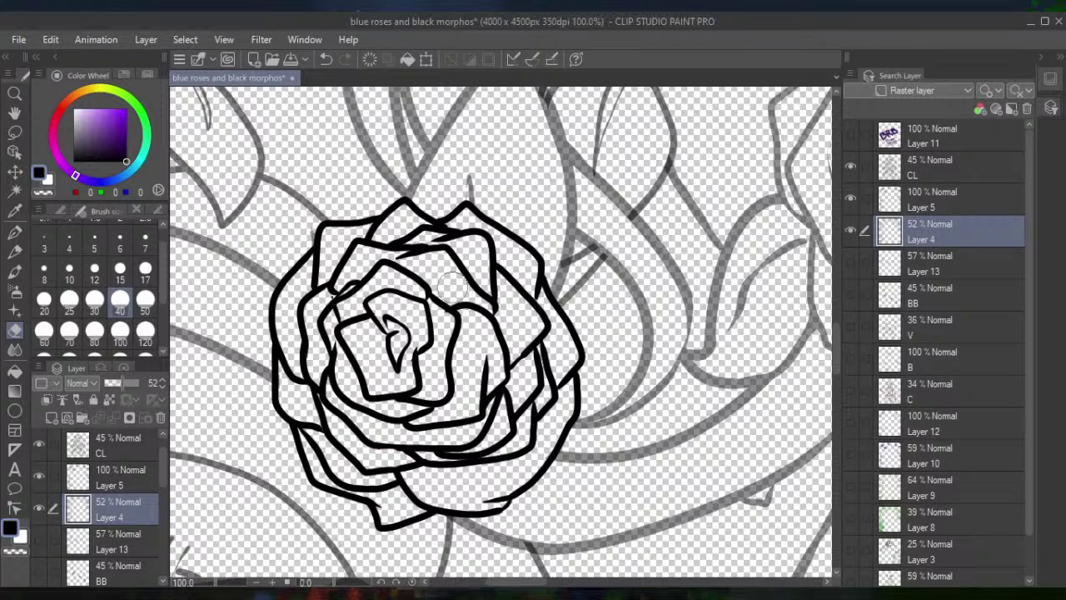
key(ctrl+minus)
key(ctrl+minus)
drag(588, 535, 584, 262)
scroll(425, 300, up, 3)
mouse_move(336, 304)
mouse_down()
mouse_move(369, 298)
mouse_move(364, 310)
mouse_move(345, 308)
mouse_move(370, 286)
mouse_move(404, 306)
mouse_move(431, 293)
mouse_up()
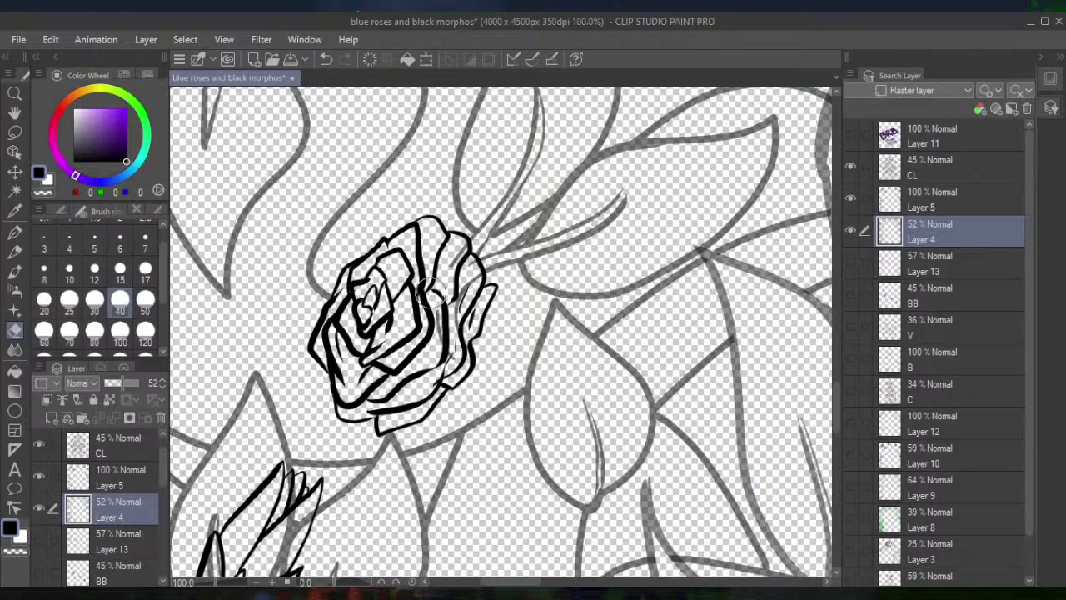
click(460, 595)
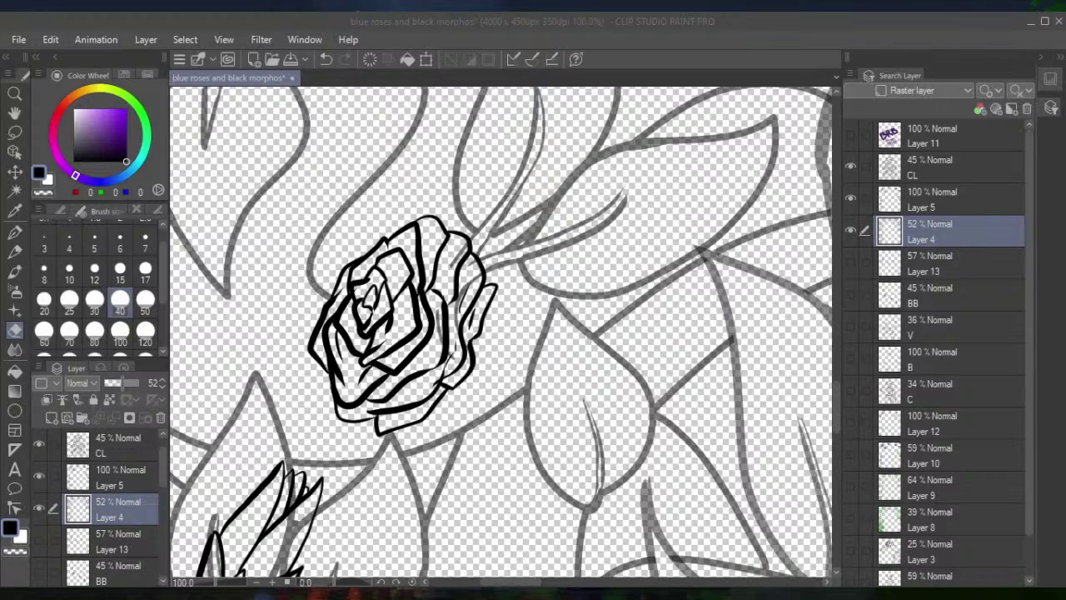
click(500, 595)
Erase the grey Layer 4 leaf lines inside the inked rosebud near the canvas's left edge, below the small rose
scroll(468, 339, down, 4)
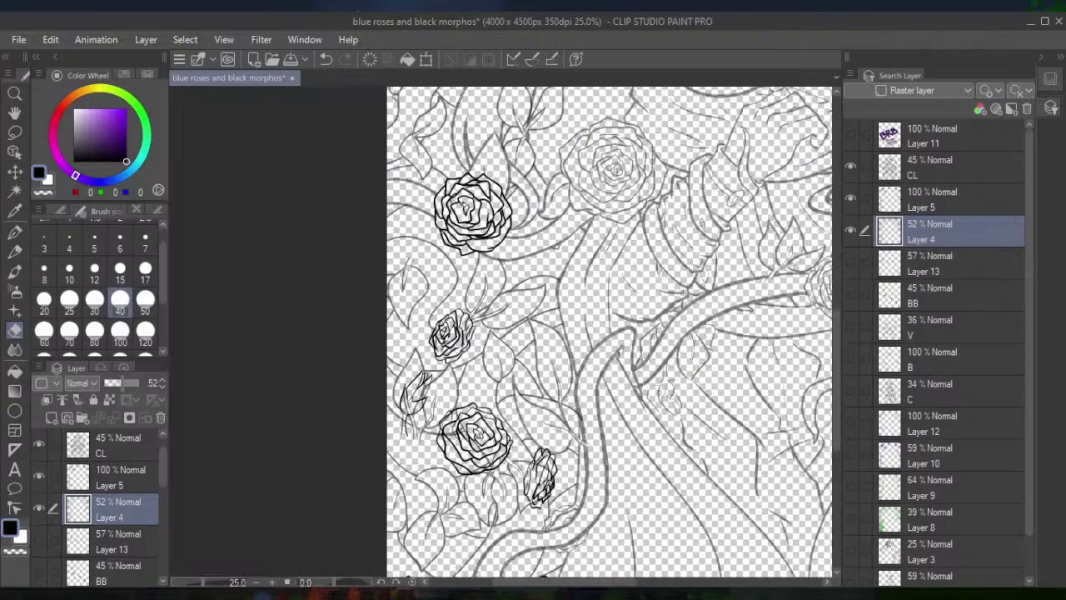
key(ctrl+minus)
key(ctrl+minus)
key(ctrl+minus)
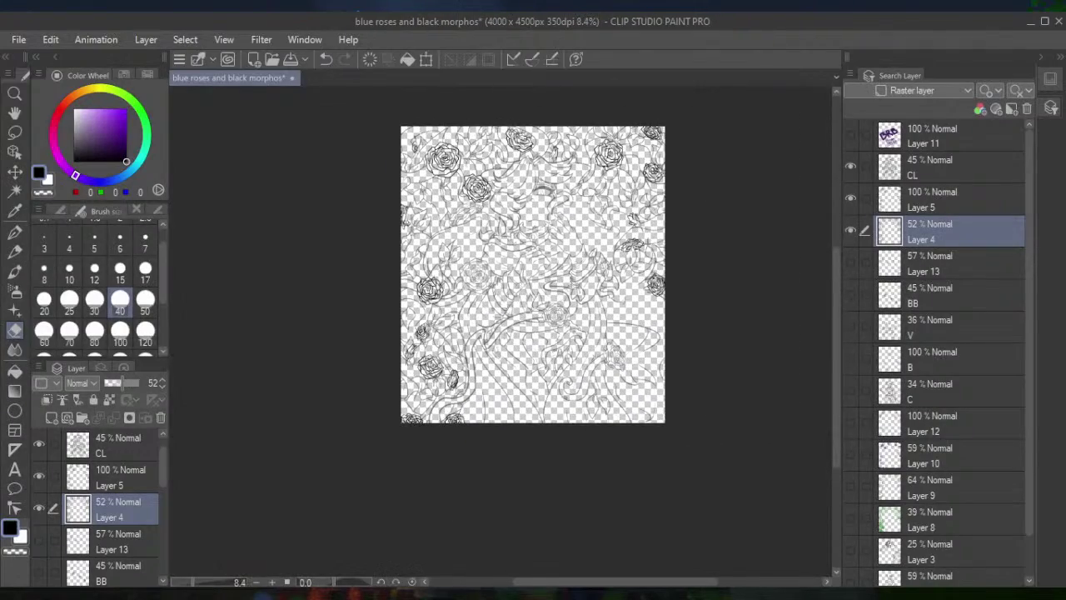
key(ctrl+plus)
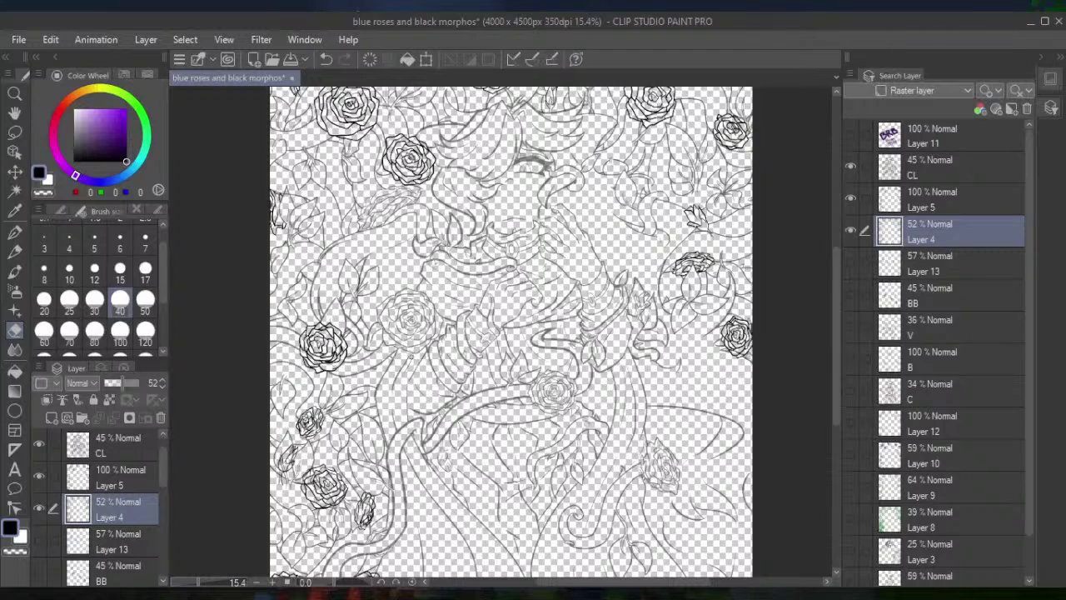
scroll(416, 333, up, 6)
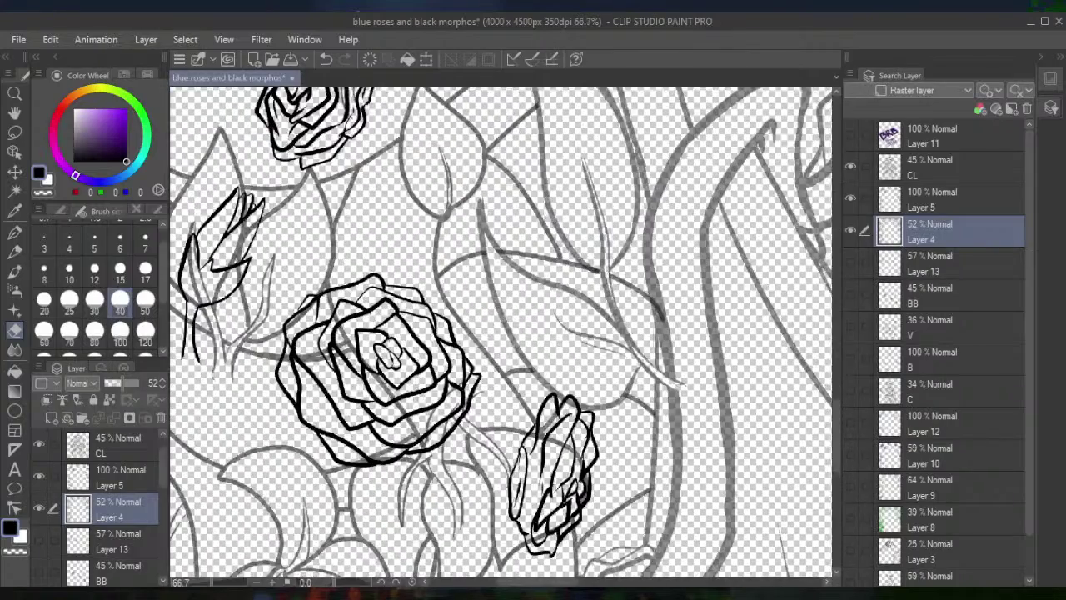
mouse_move(417, 334)
mouse_down()
mouse_move(529, 387)
mouse_move(488, 366)
mouse_up()
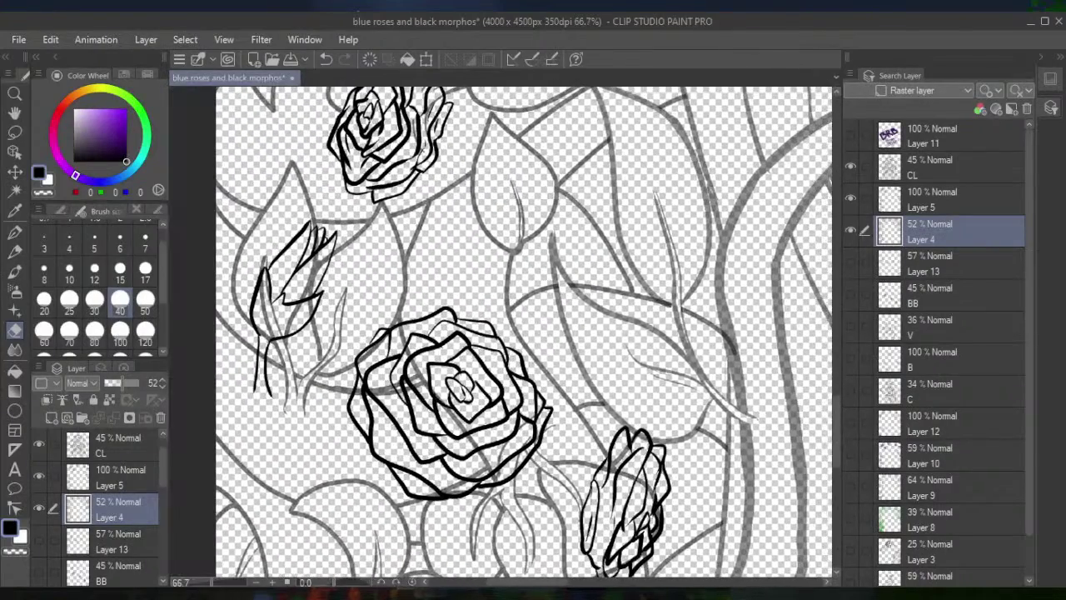
scroll(454, 161, up, 3)
mouse_move(408, 265)
mouse_down()
mouse_move(423, 269)
mouse_move(402, 330)
mouse_move(363, 340)
mouse_move(348, 290)
mouse_move(360, 293)
mouse_up()
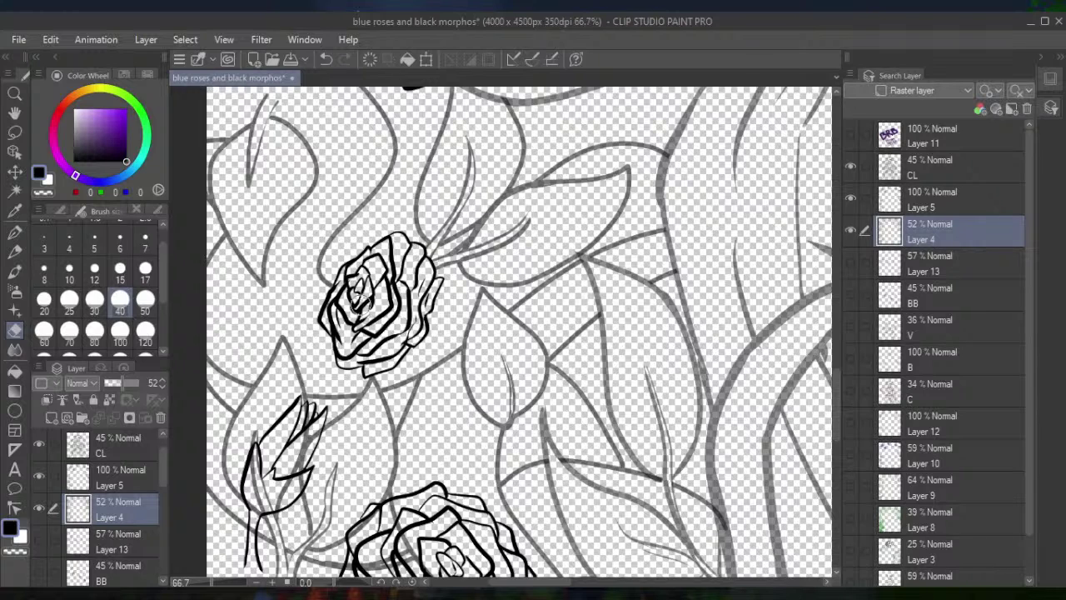
mouse_move(360, 343)
mouse_down()
mouse_move(350, 347)
mouse_move(361, 342)
mouse_up()
mouse_move(288, 444)
mouse_down()
mouse_move(263, 462)
mouse_move(263, 475)
mouse_move(257, 446)
mouse_move(280, 454)
mouse_move(291, 439)
mouse_move(295, 449)
mouse_move(307, 411)
mouse_move(314, 429)
mouse_move(266, 493)
mouse_up()
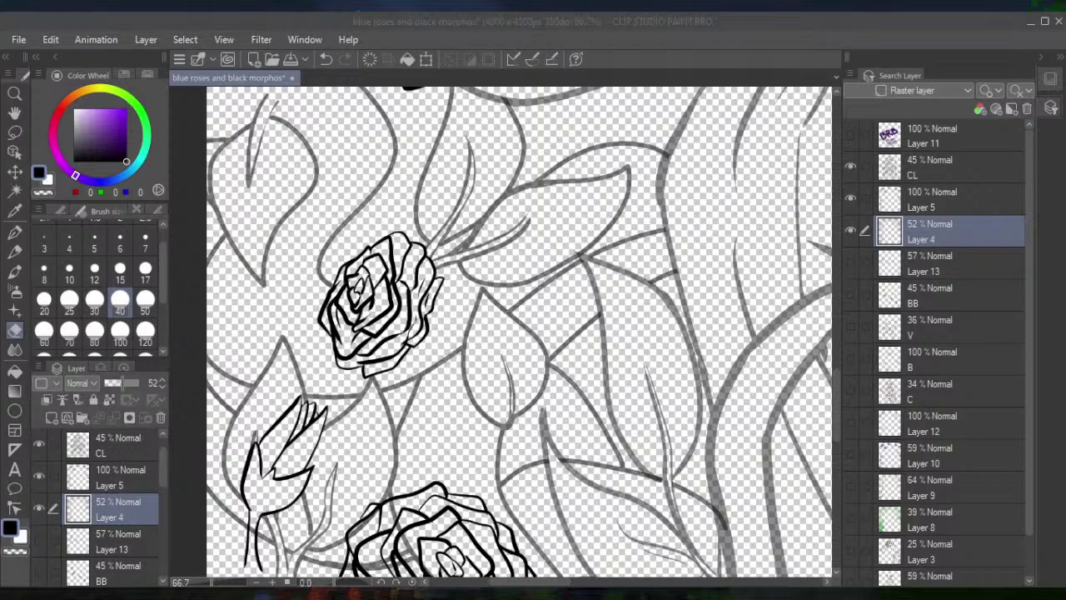
Erase the grey Layer 4 leaf and stem lines inside the large inked rose beside the rosebud
click(518, 570)
drag(517, 537, 485, 276)
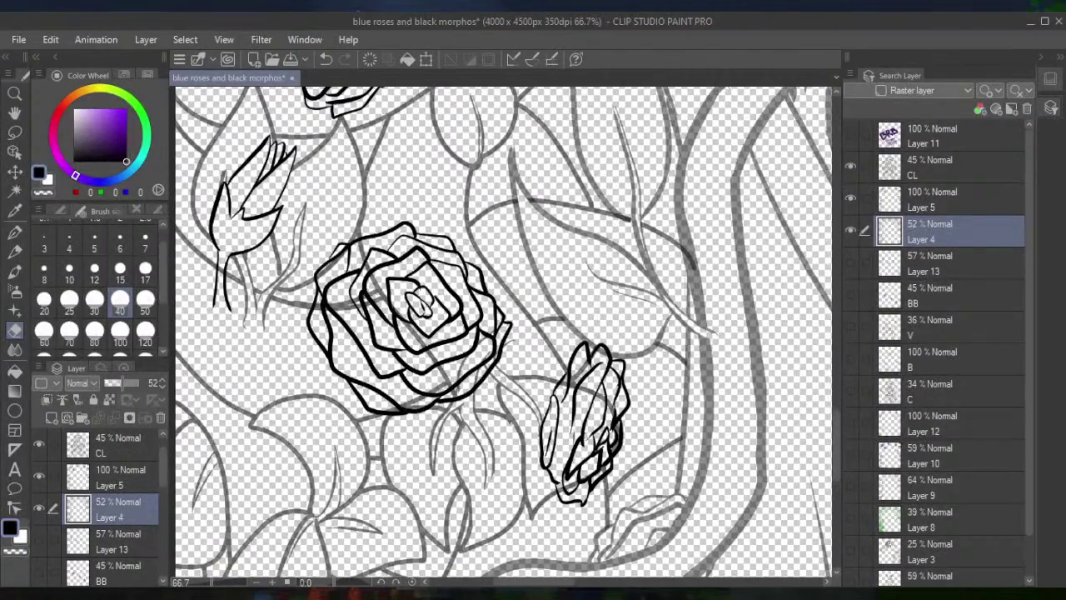
mouse_move(385, 310)
mouse_down()
mouse_move(374, 287)
mouse_move(350, 283)
mouse_move(364, 250)
mouse_move(338, 266)
mouse_move(331, 298)
mouse_up()
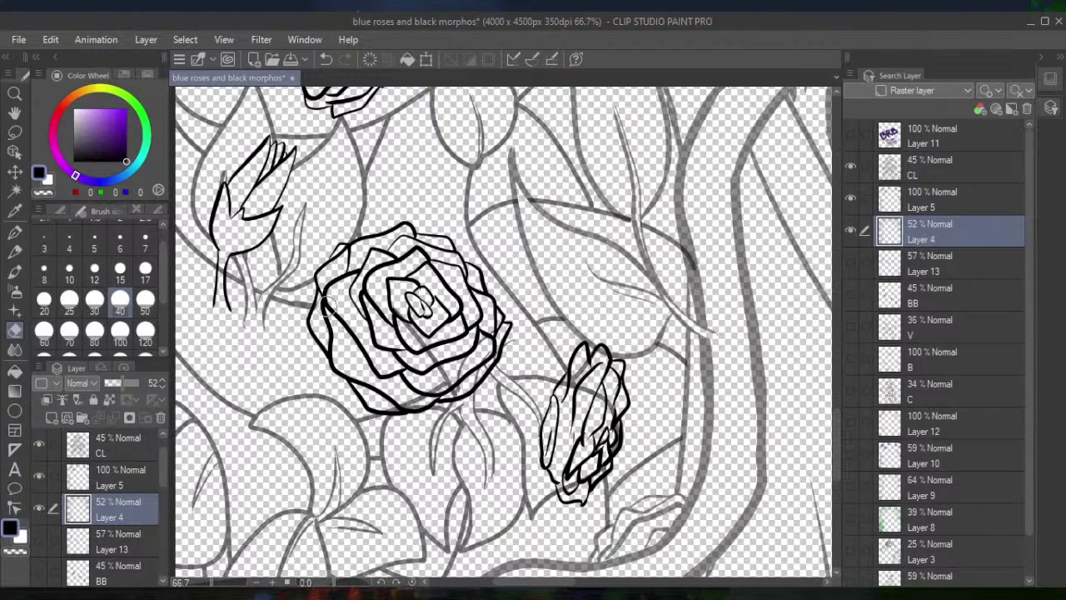
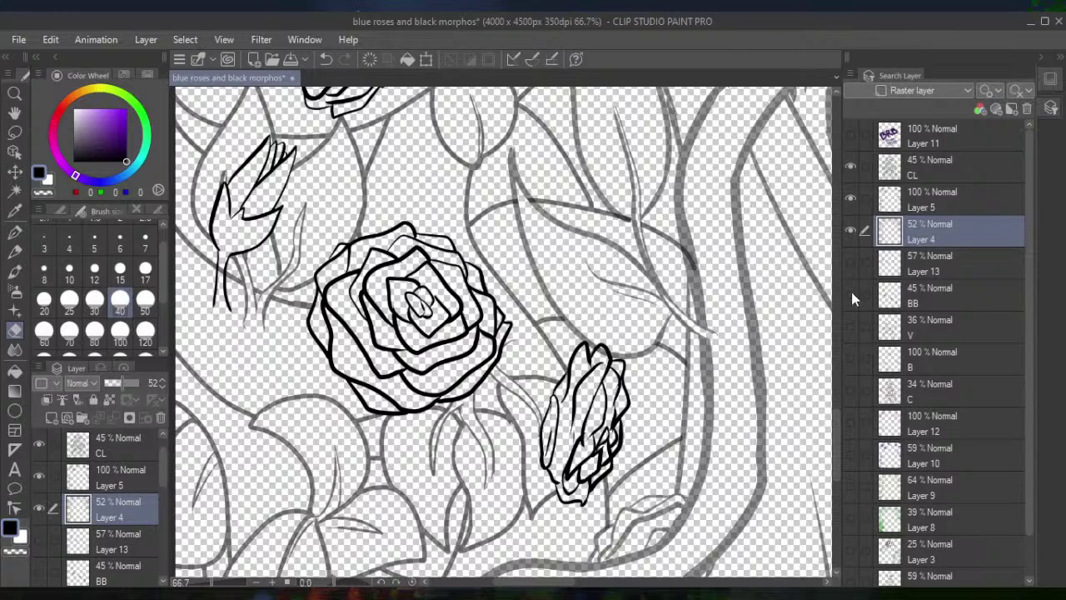
Erase the portion of the inked Layer 5 rose at the canvas's bottom edge that extends past the slanted stem line
click(947, 190)
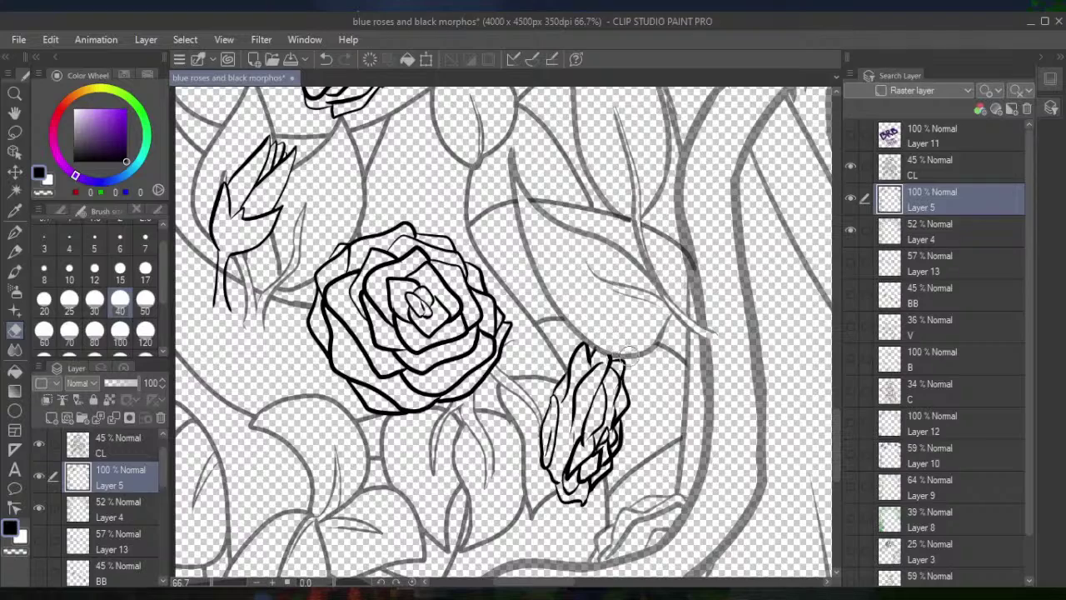
scroll(573, 369, down, 2)
drag(573, 370, 506, 275)
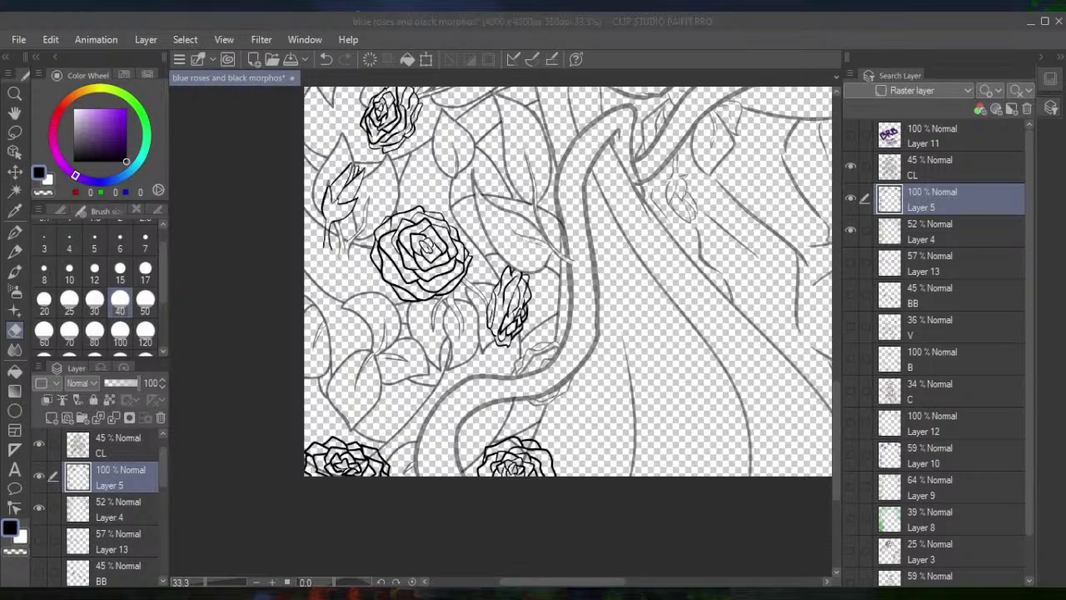
click(526, 513)
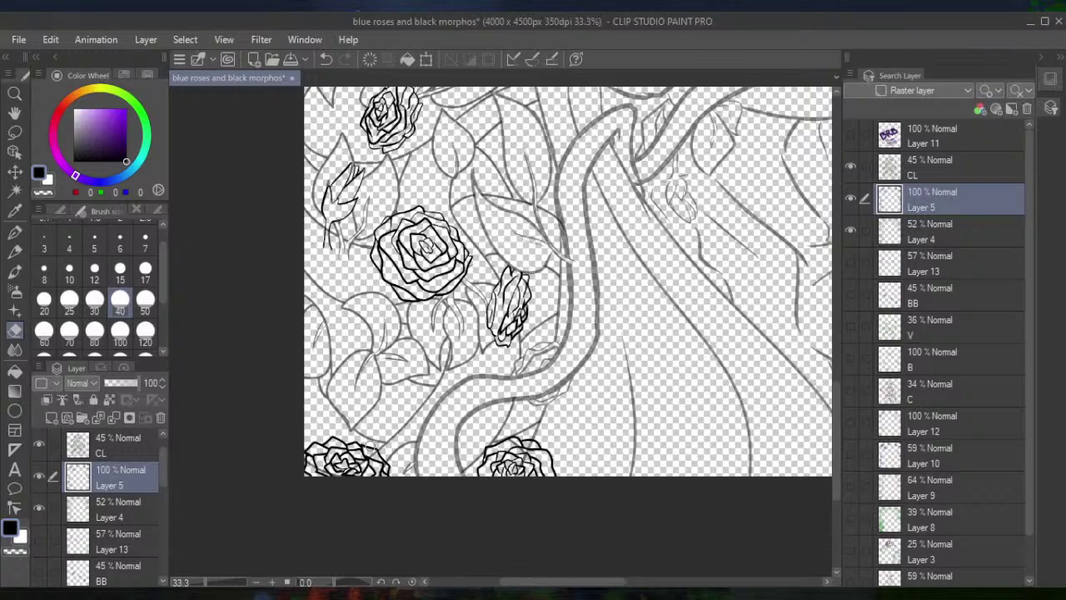
scroll(422, 488, up, 3)
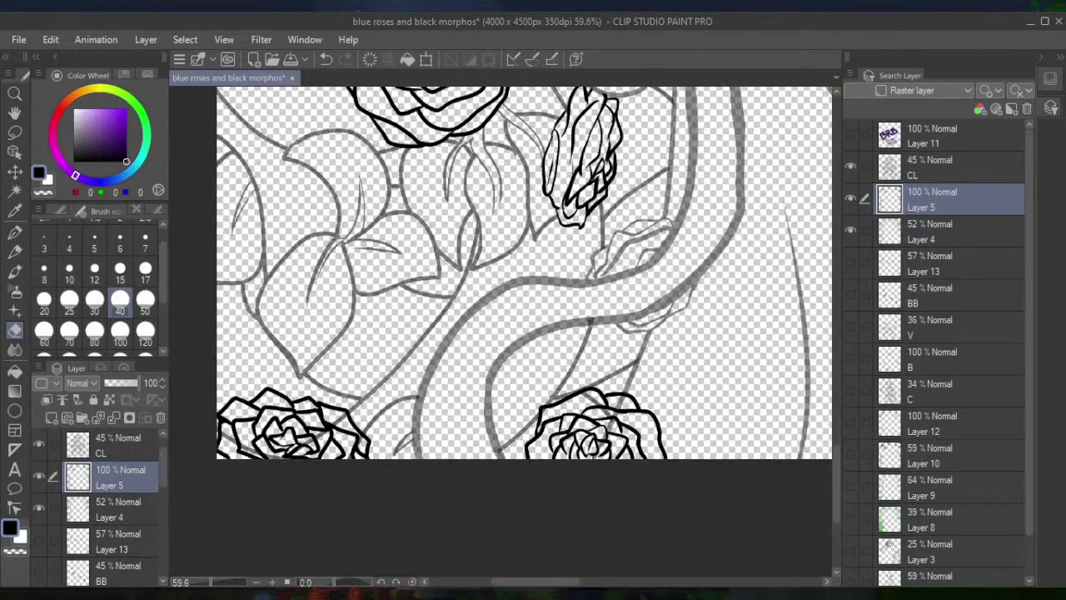
click(950, 230)
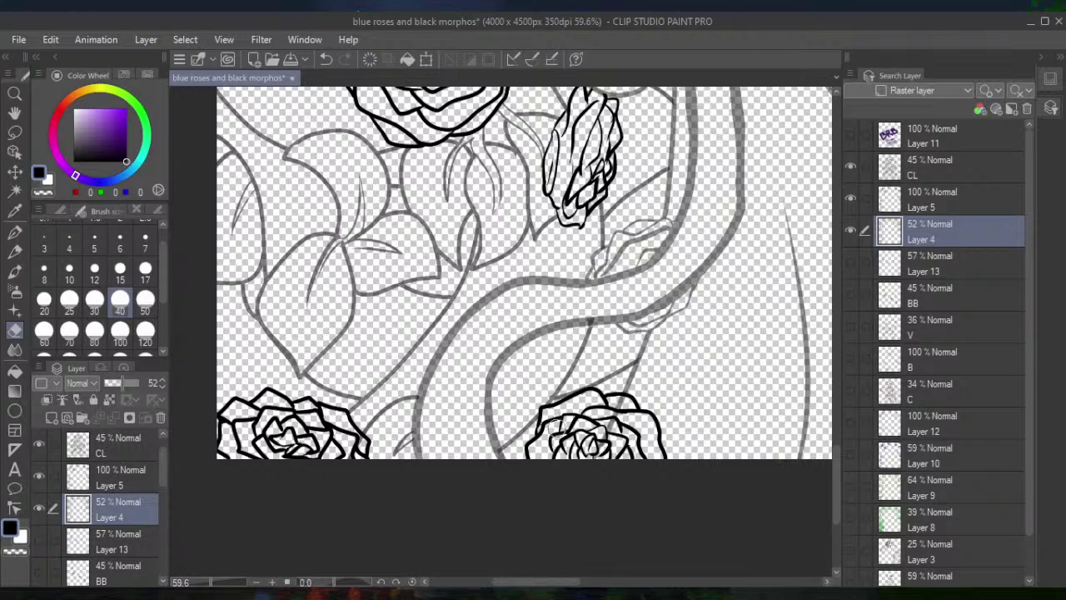
click(943, 202)
mouse_move(656, 437)
mouse_down()
mouse_move(633, 441)
mouse_move(652, 403)
mouse_move(607, 456)
mouse_move(633, 397)
mouse_move(604, 456)
mouse_move(616, 438)
mouse_up()
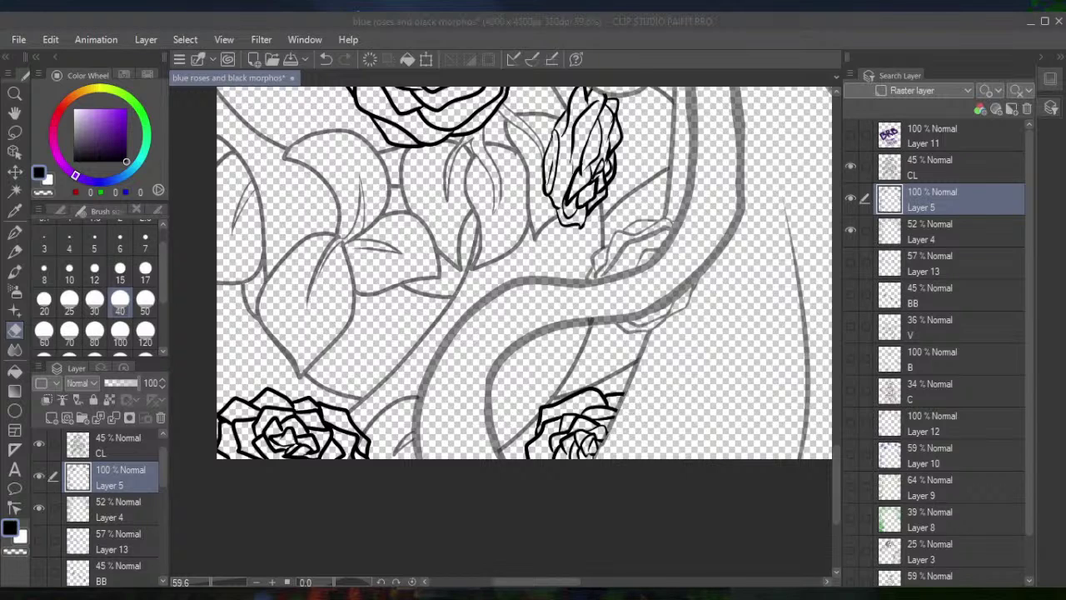
click(726, 269)
Raise the opacity of both Layer 4 and the CL layer to 100%
scroll(695, 344, down, 6)
drag(695, 344, 420, 542)
scroll(549, 334, down, 2)
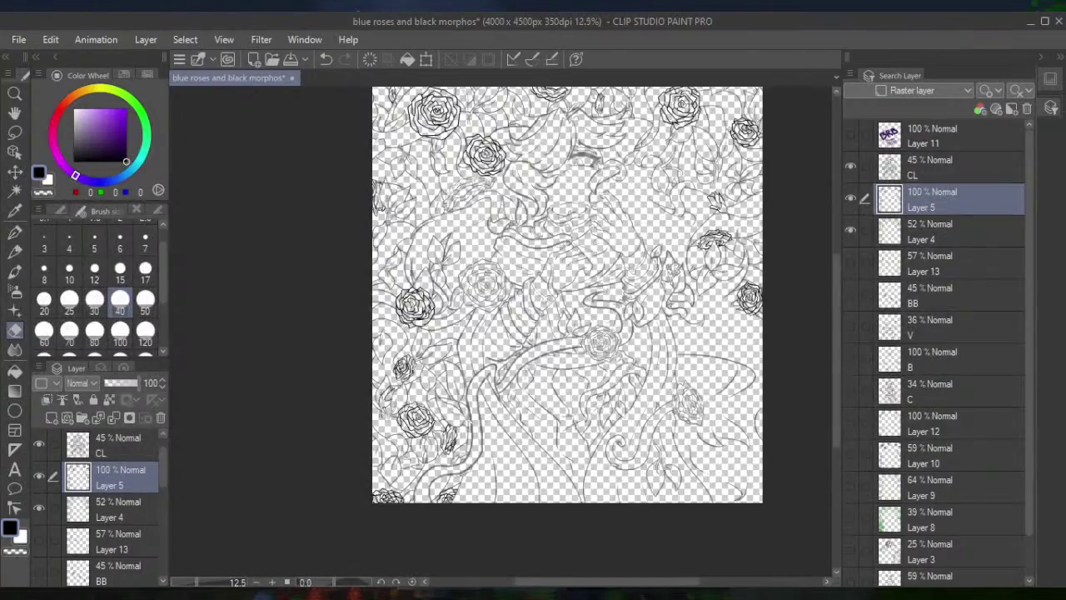
drag(550, 333, 508, 400)
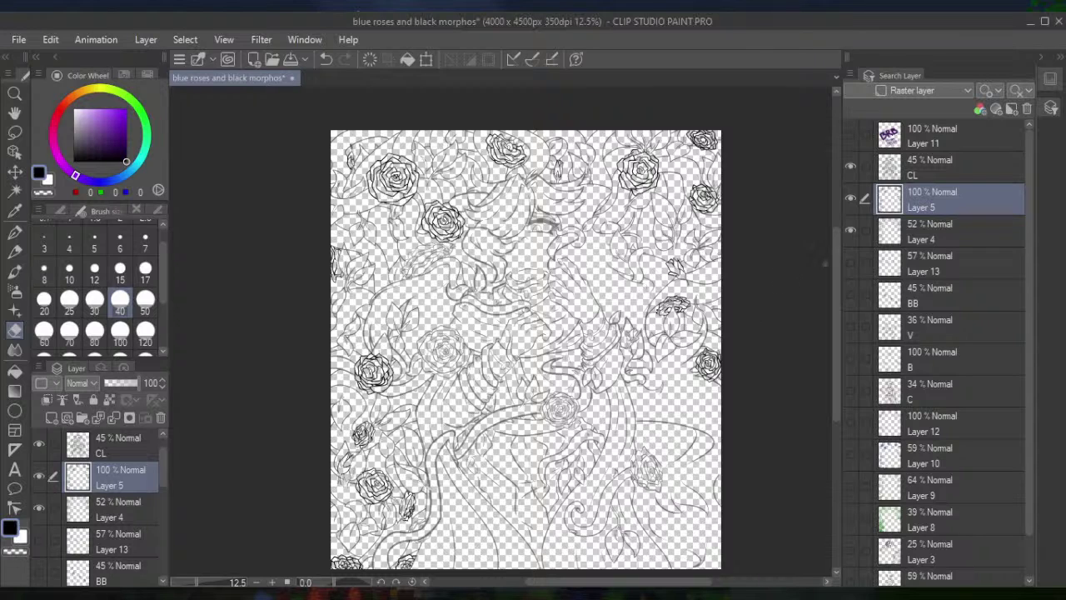
click(917, 227)
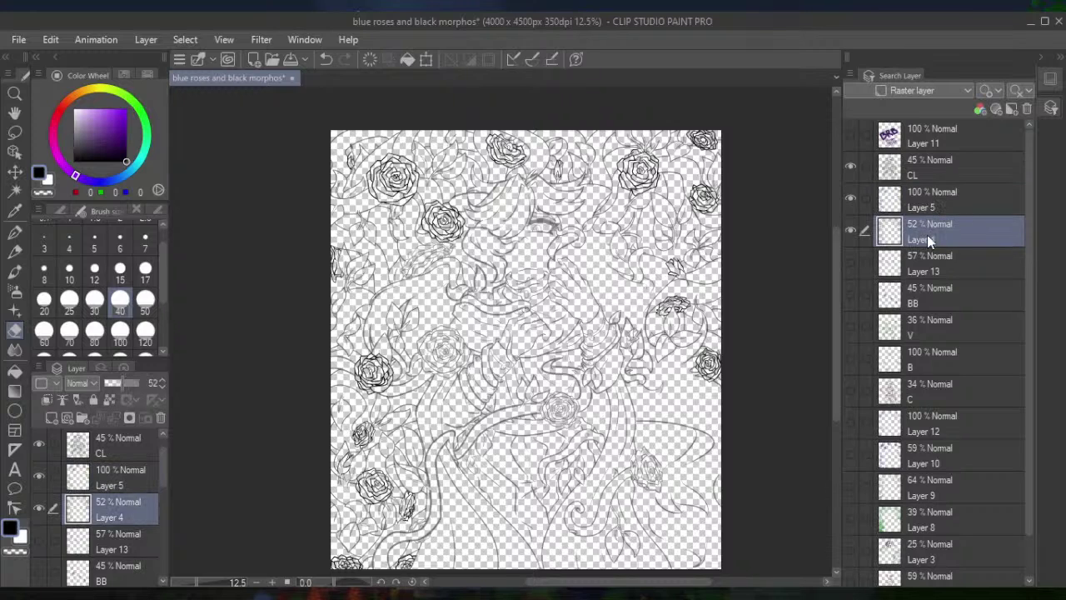
click(904, 204)
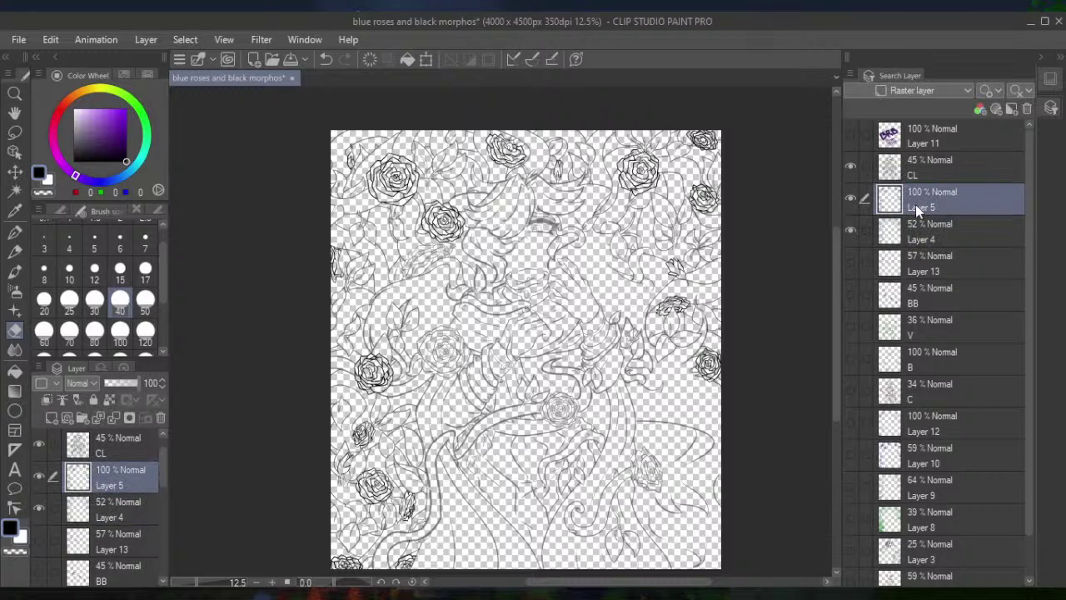
click(920, 228)
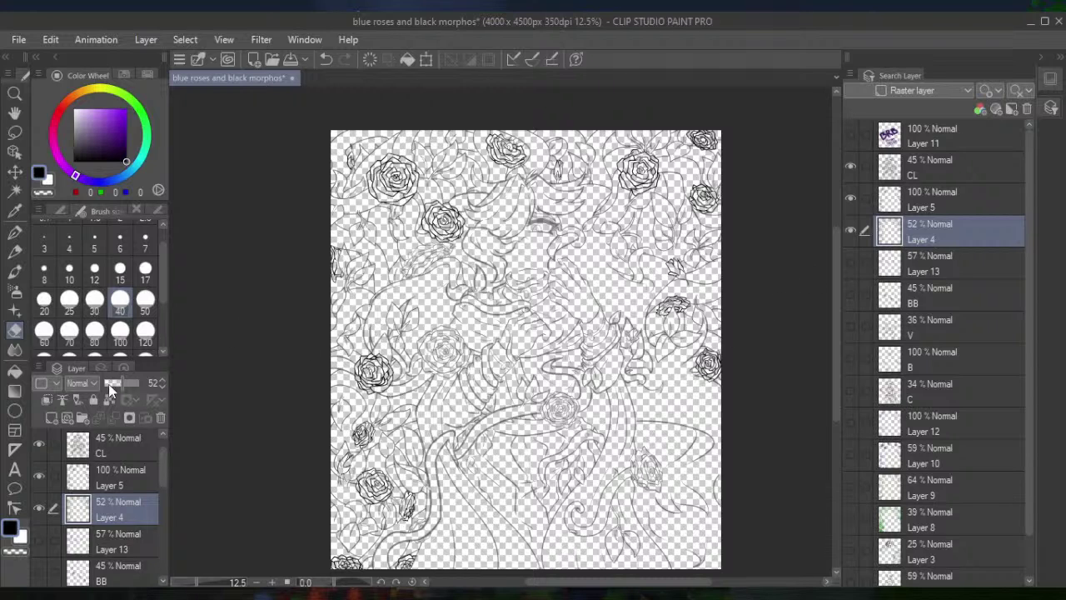
drag(125, 382, 205, 421)
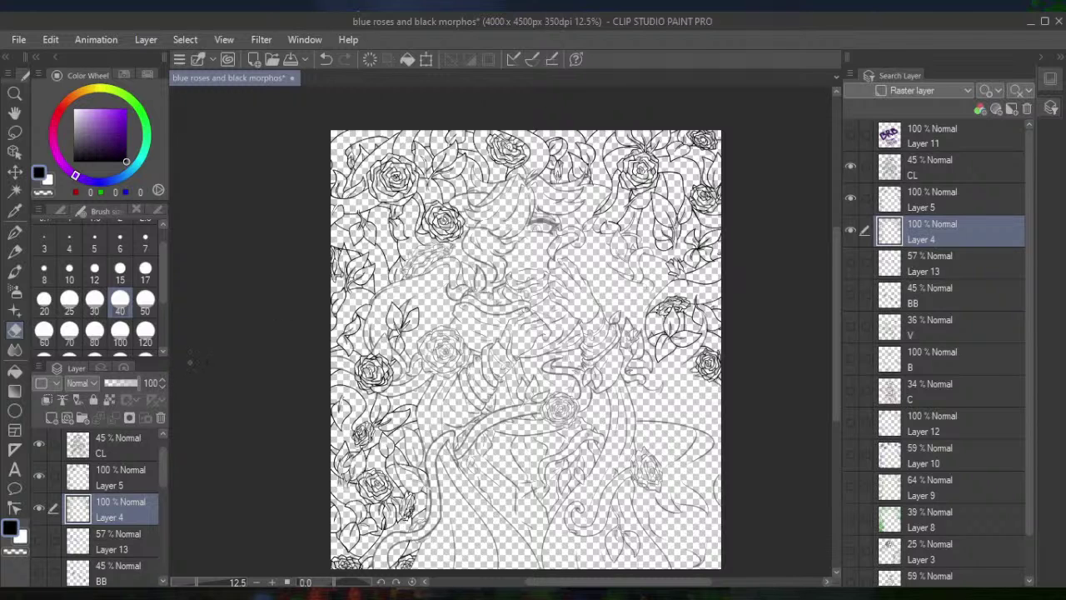
click(916, 201)
click(916, 171)
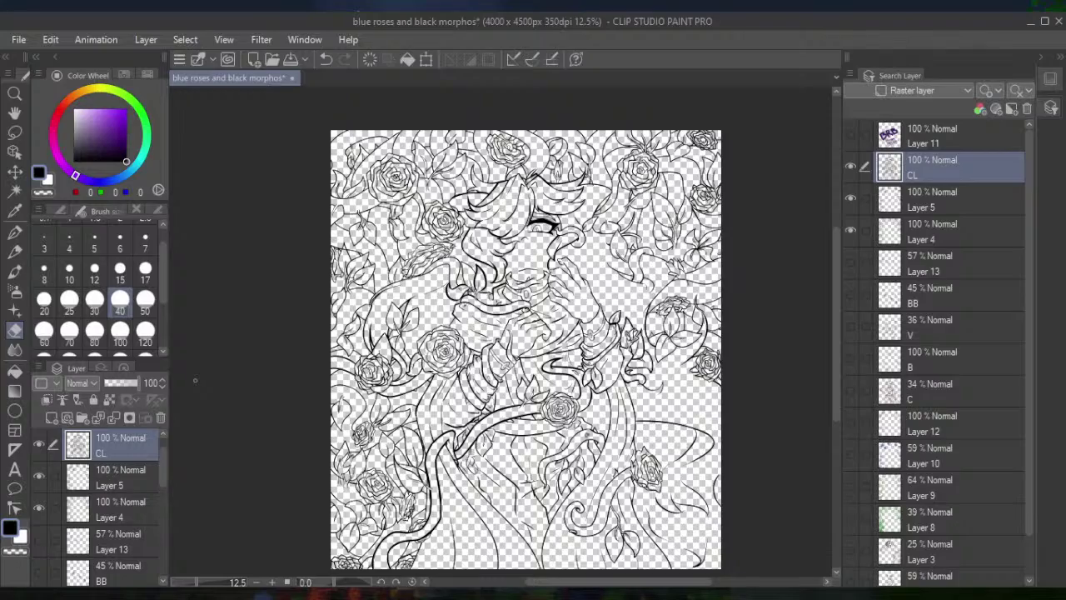
Erase the CL line crossing the small thorn beside the pointed leaf near the curled vine, using an eraser size of 12
scroll(637, 236, up, 5)
drag(638, 237, 581, 327)
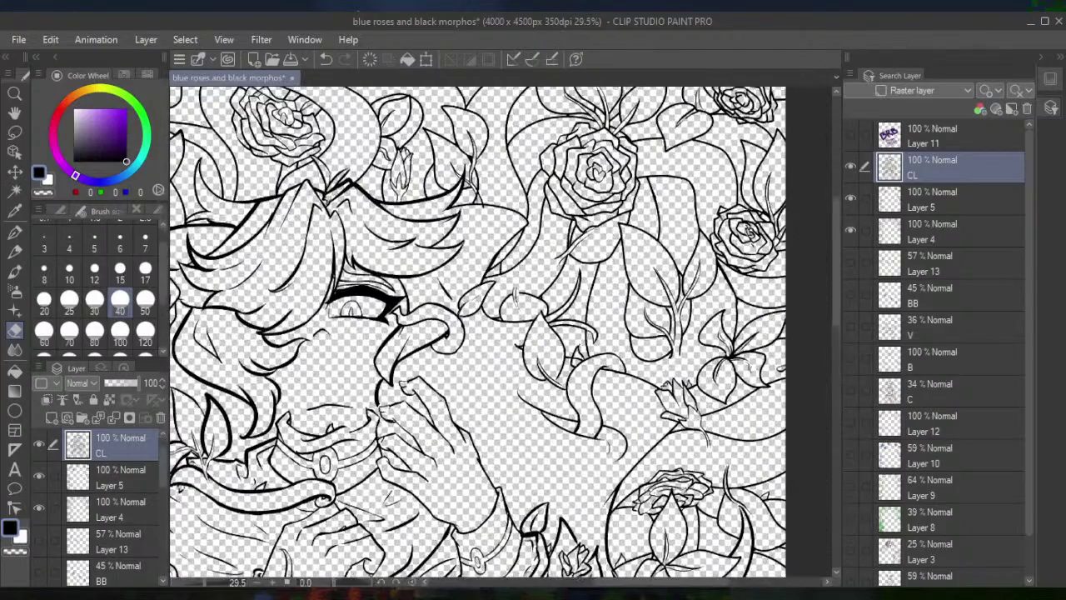
scroll(500, 333, up, 4)
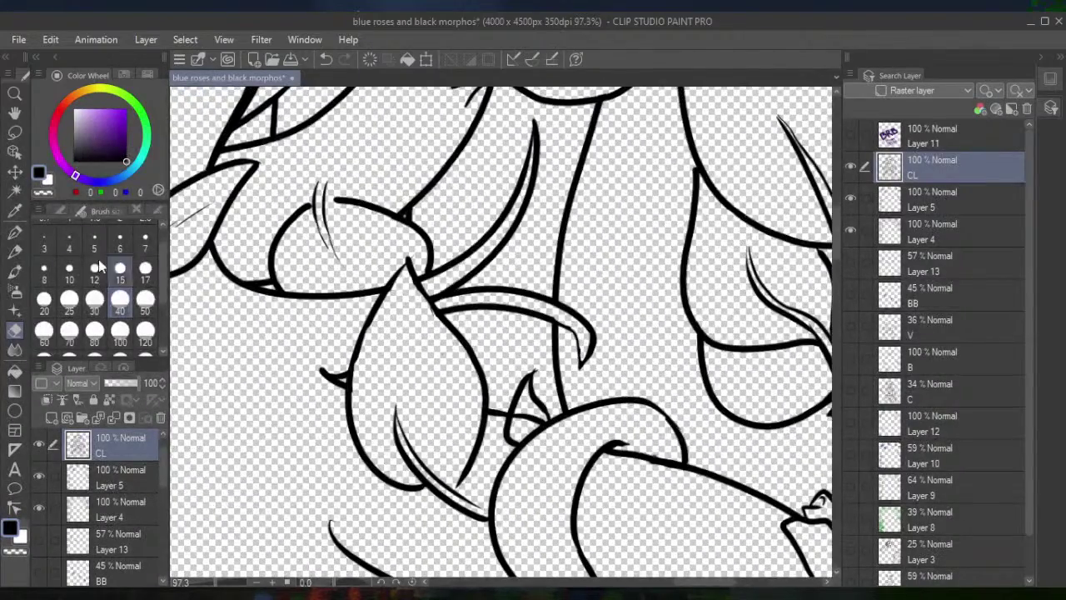
click(14, 329)
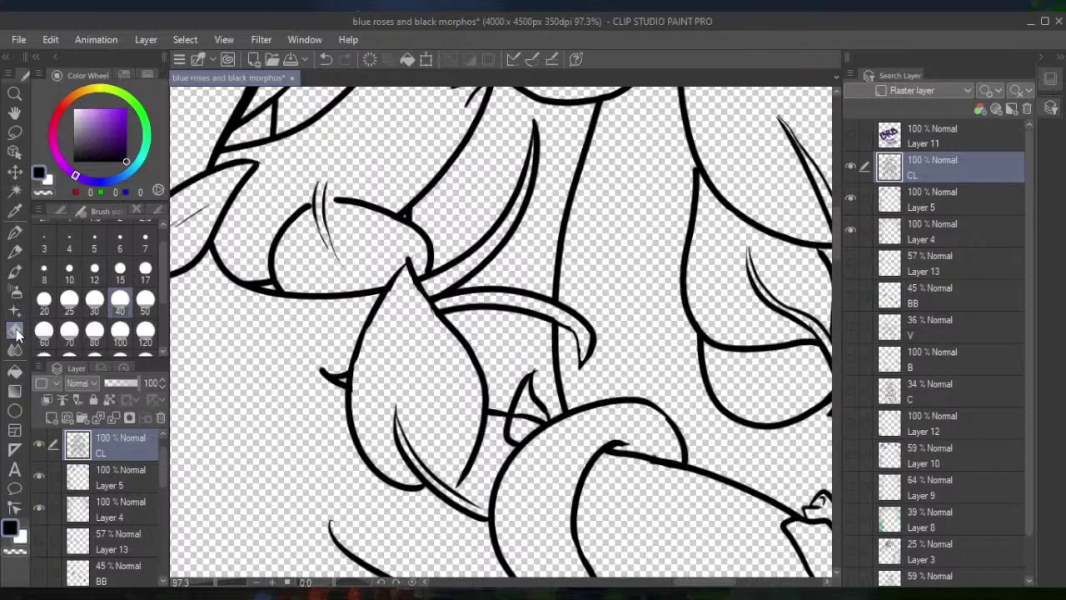
click(91, 286)
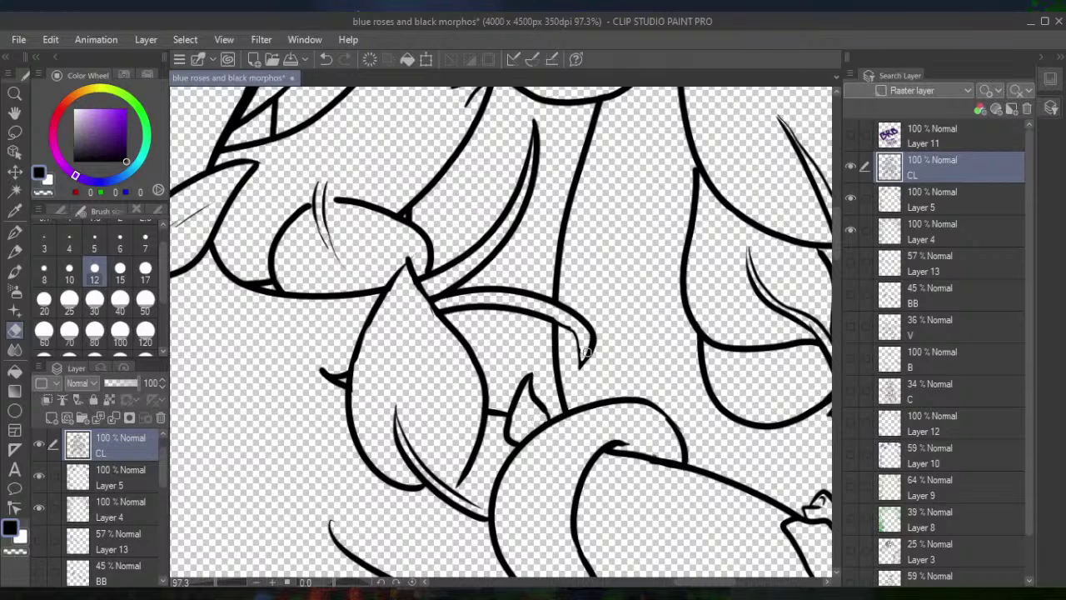
Erase the Layer 4 stem end that overshoots the curved line next to the hair tip
key(ctrl+minus)
key(ctrl+minus)
key(ctrl+minus)
key(ctrl+minus)
drag(587, 352, 608, 409)
drag(460, 287, 525, 265)
scroll(525, 206, up, 3)
scroll(429, 280, up, 3)
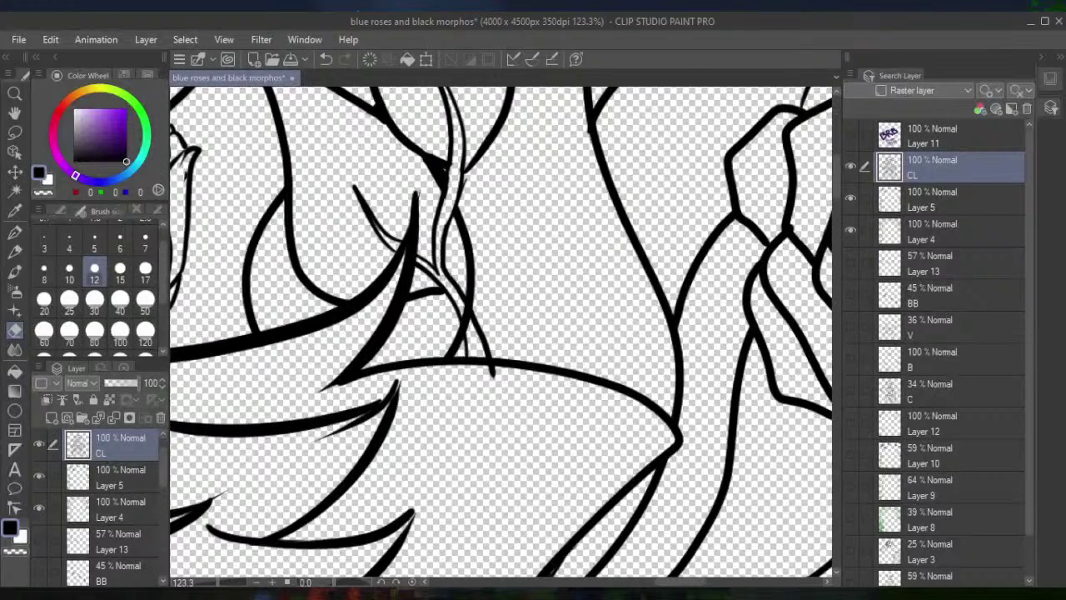
click(933, 231)
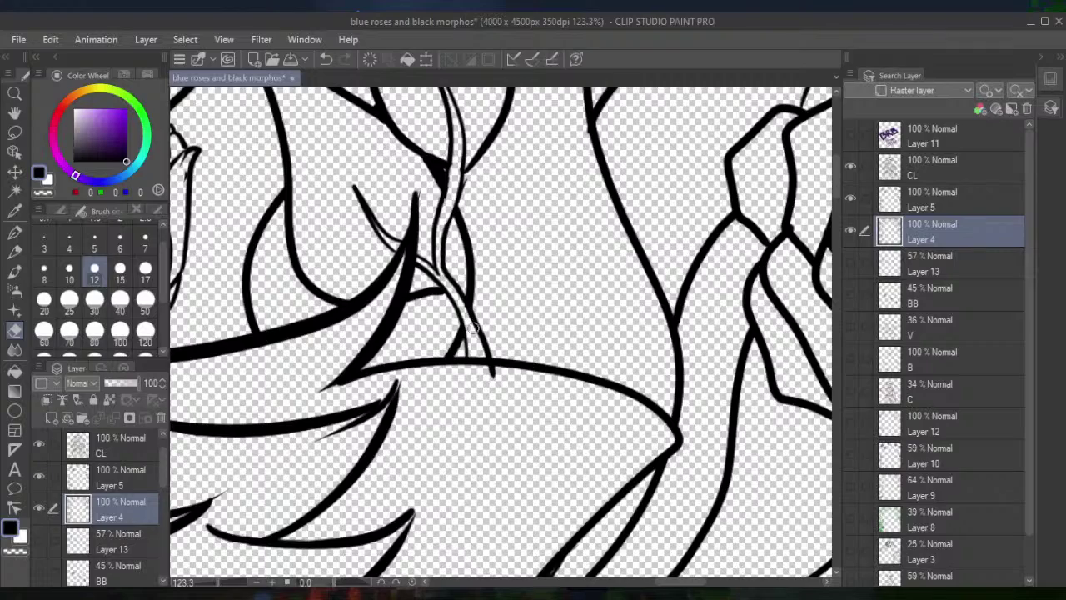
drag(498, 378, 492, 371)
scroll(535, 371, down, 6)
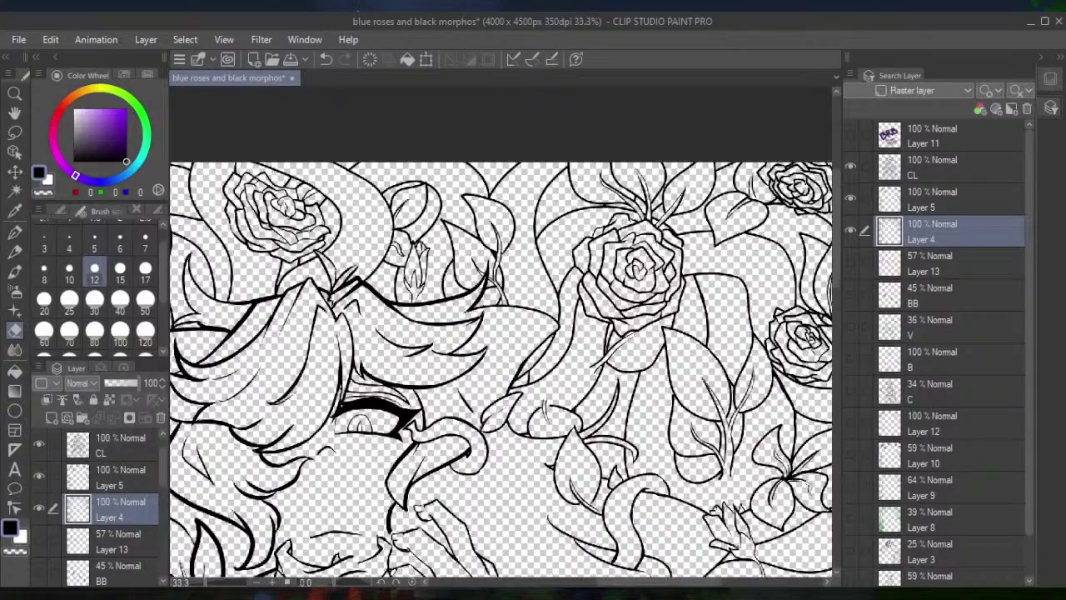
Examine the roses, stems and leaves above the character's hair for leftover overlapping lines
scroll(496, 308, down, 1)
drag(375, 247, 515, 250)
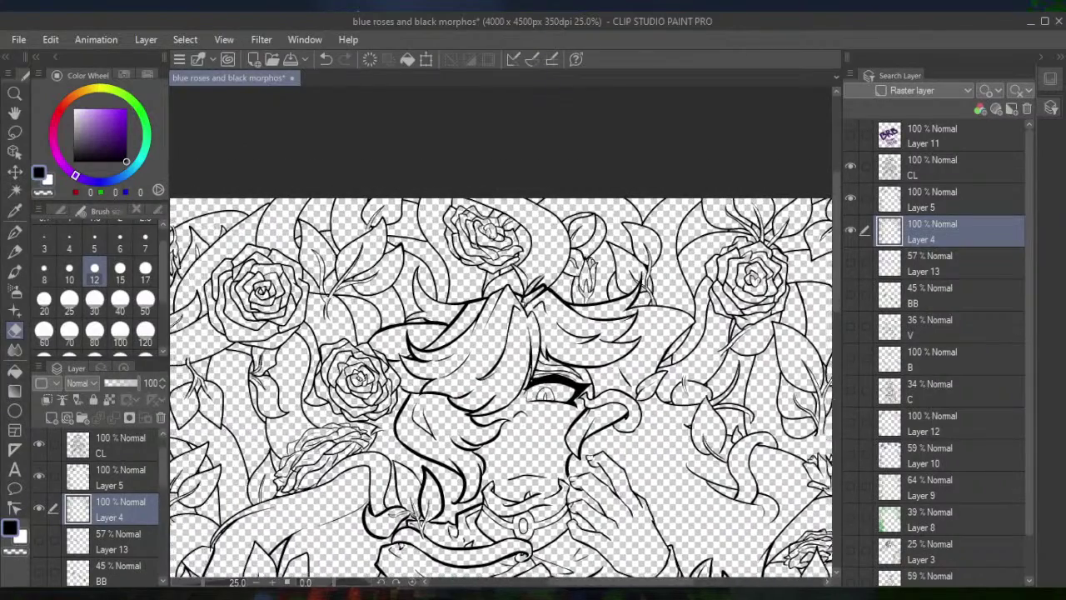
scroll(514, 250, up, 4)
scroll(466, 307, up, 2)
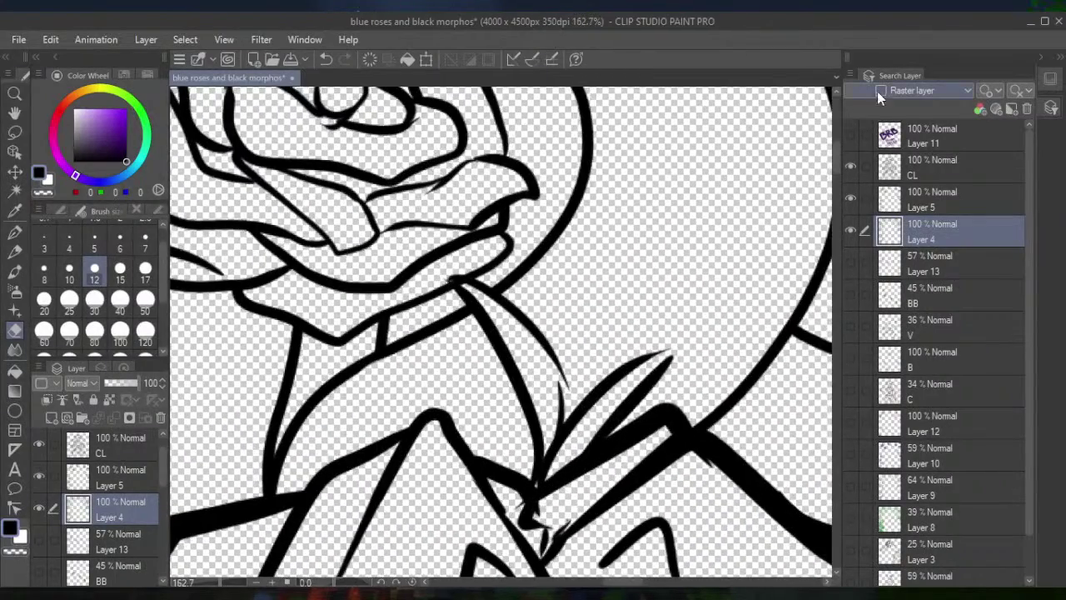
click(893, 201)
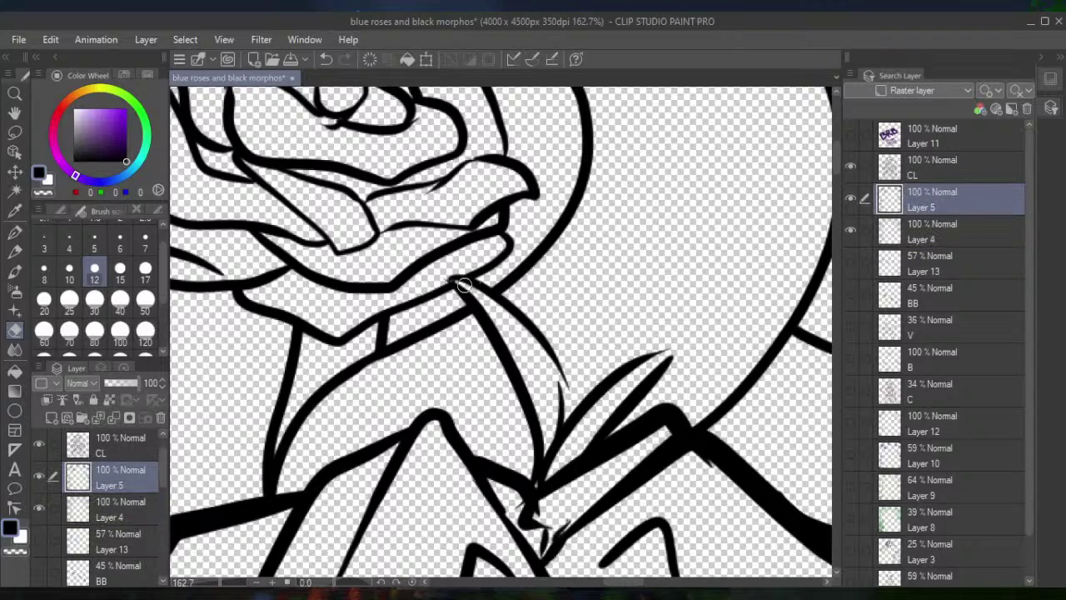
click(927, 225)
scroll(500, 333, down, 6)
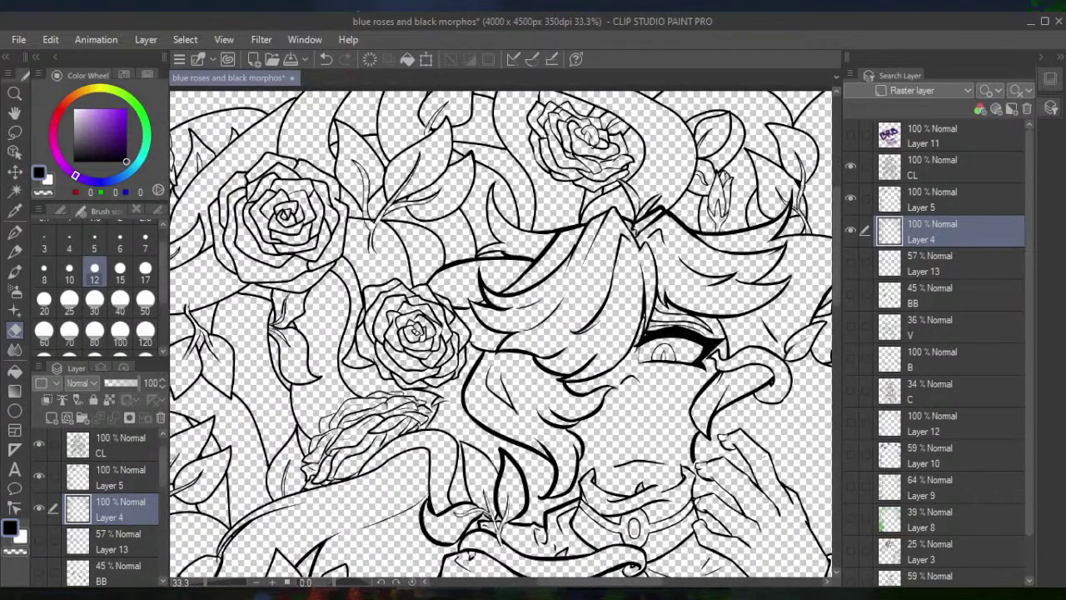
scroll(349, 238, up, 5)
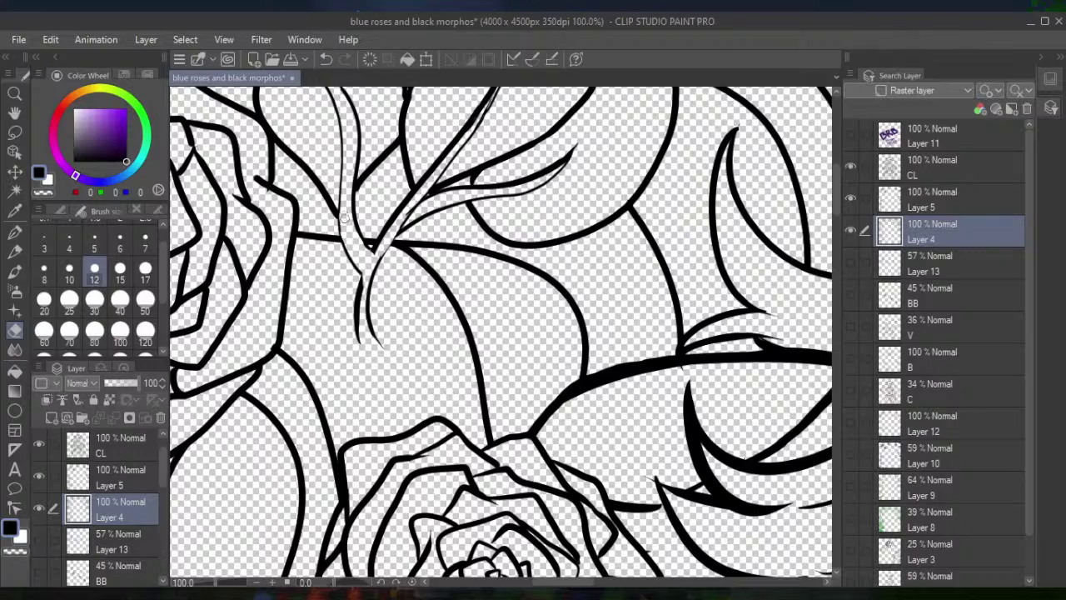
scroll(363, 176, down, 4)
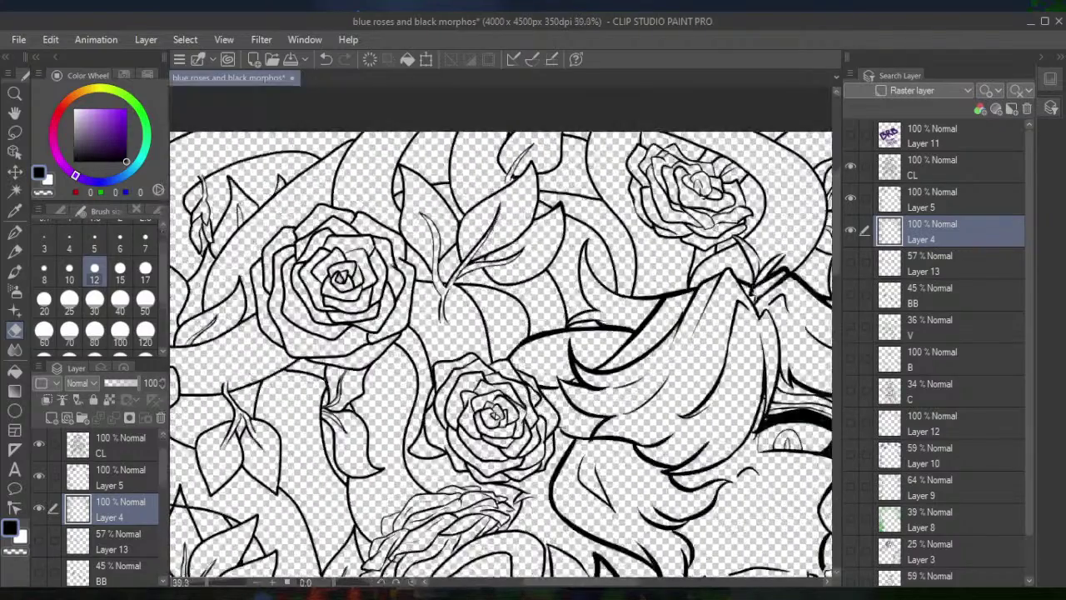
Examine the line art down the canvas's left side to the bottom edge for remaining overlaps between layers
scroll(479, 288, down, 1)
drag(483, 375, 498, 229)
drag(500, 375, 548, 300)
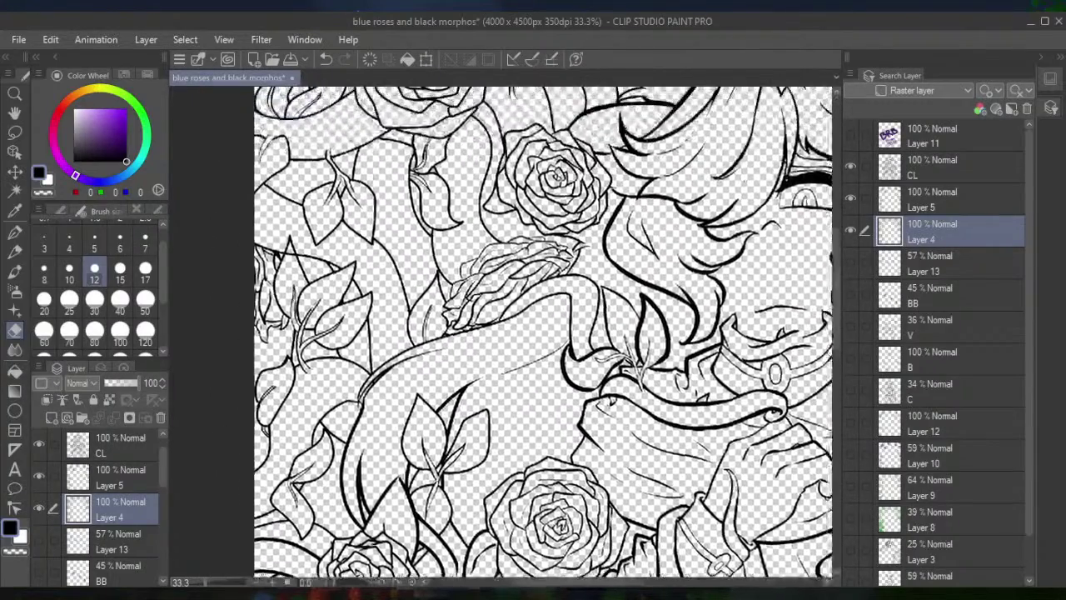
scroll(320, 242, up, 2)
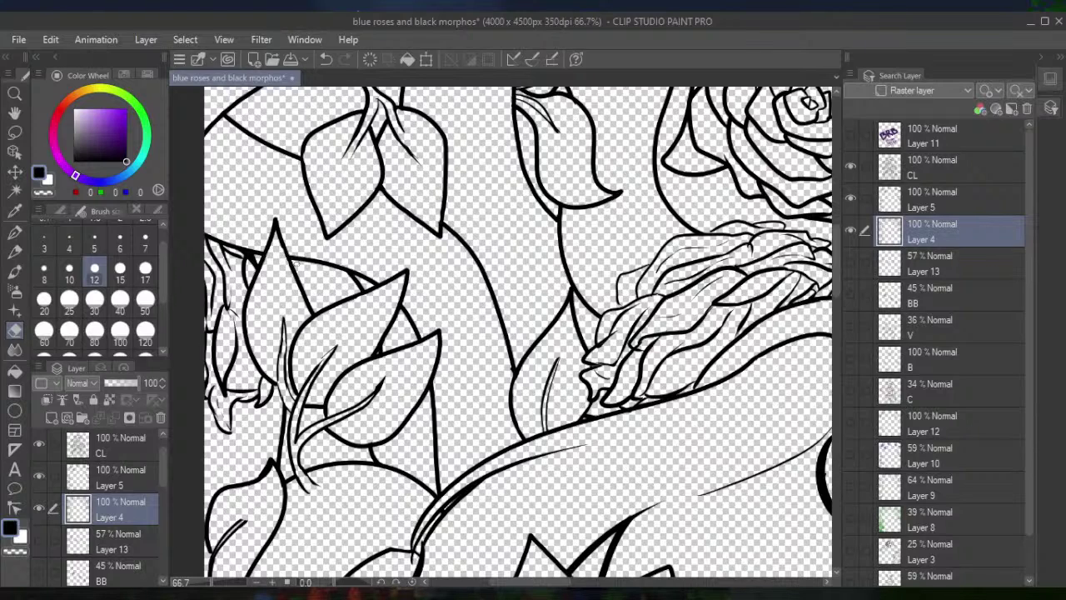
scroll(516, 275, down, 2)
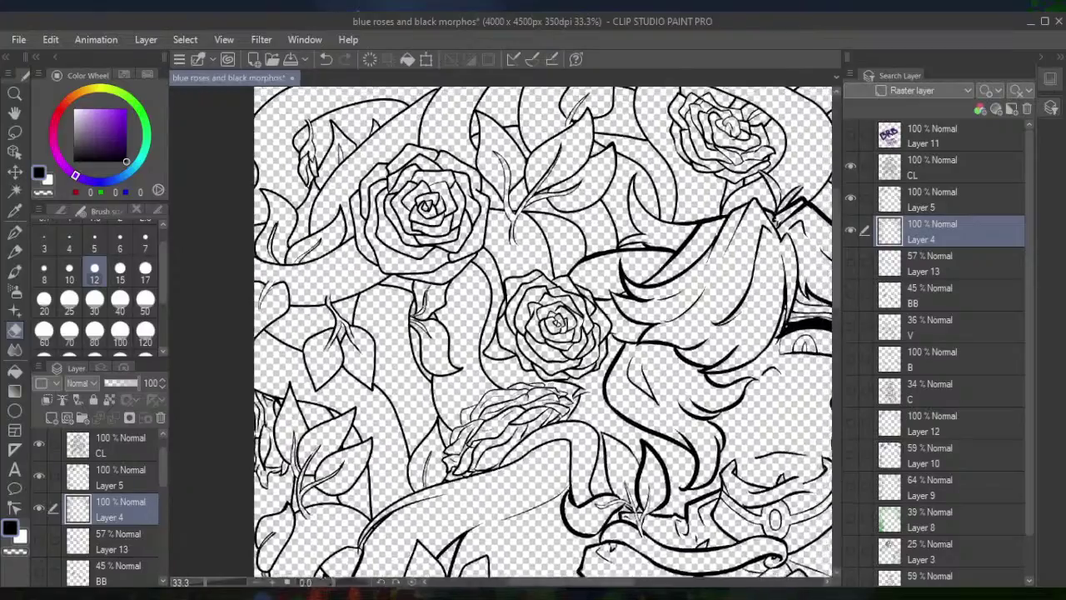
drag(533, 333, 531, 260)
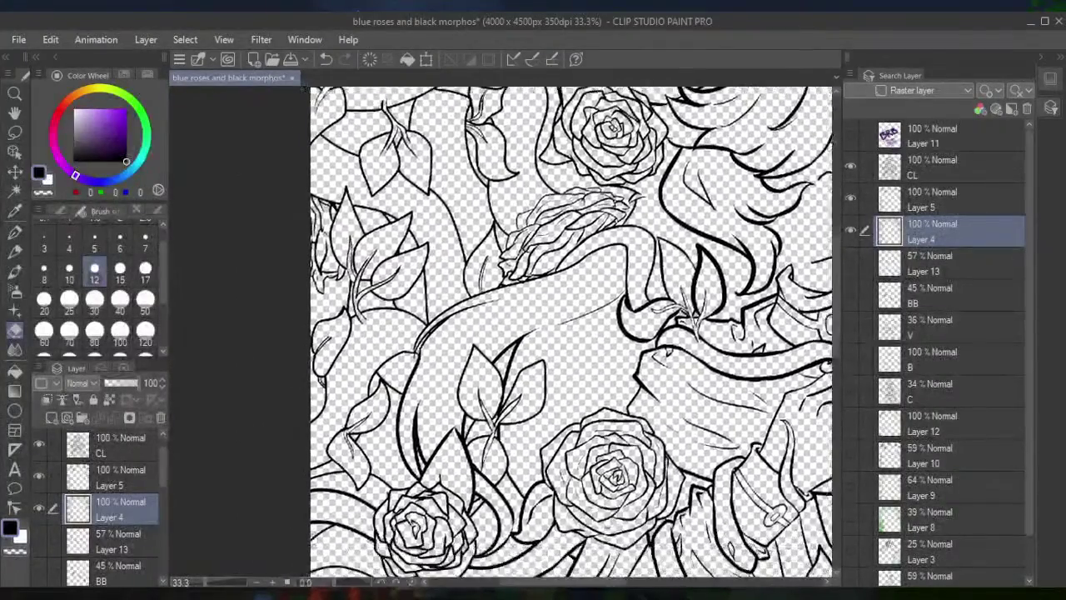
scroll(491, 367, up, 3)
drag(504, 416, 511, 252)
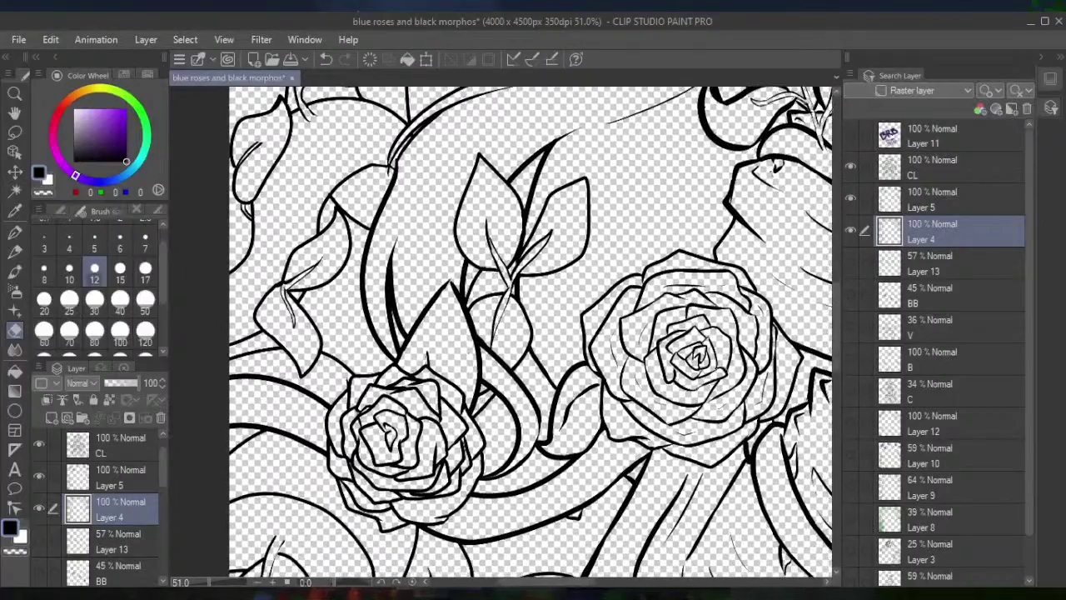
scroll(533, 333, down, 4)
scroll(533, 333, down, 4)
scroll(533, 333, down, 1)
scroll(533, 333, down, 4)
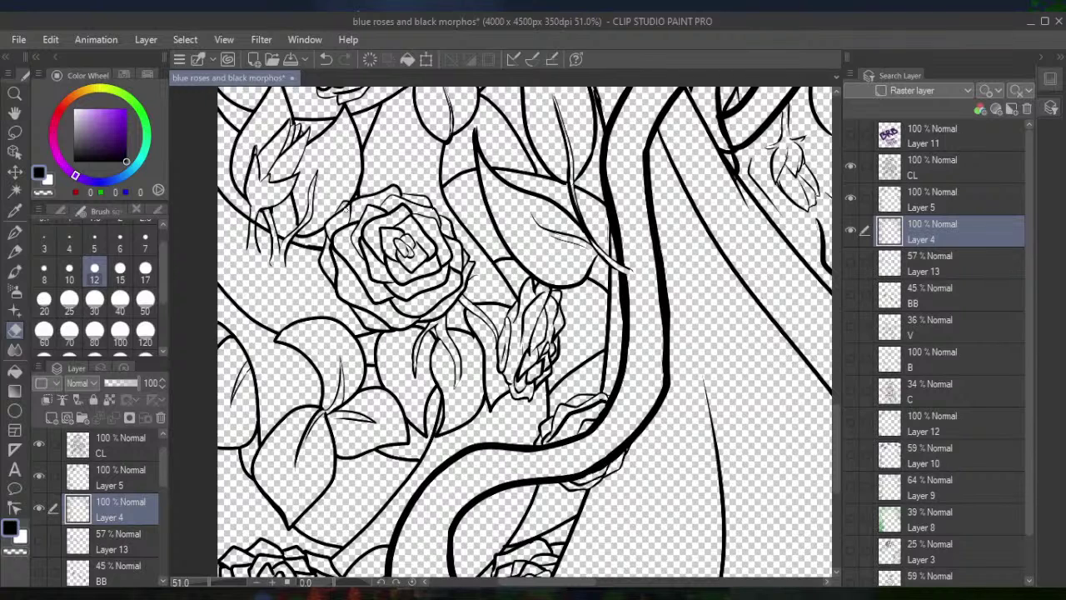
click(901, 209)
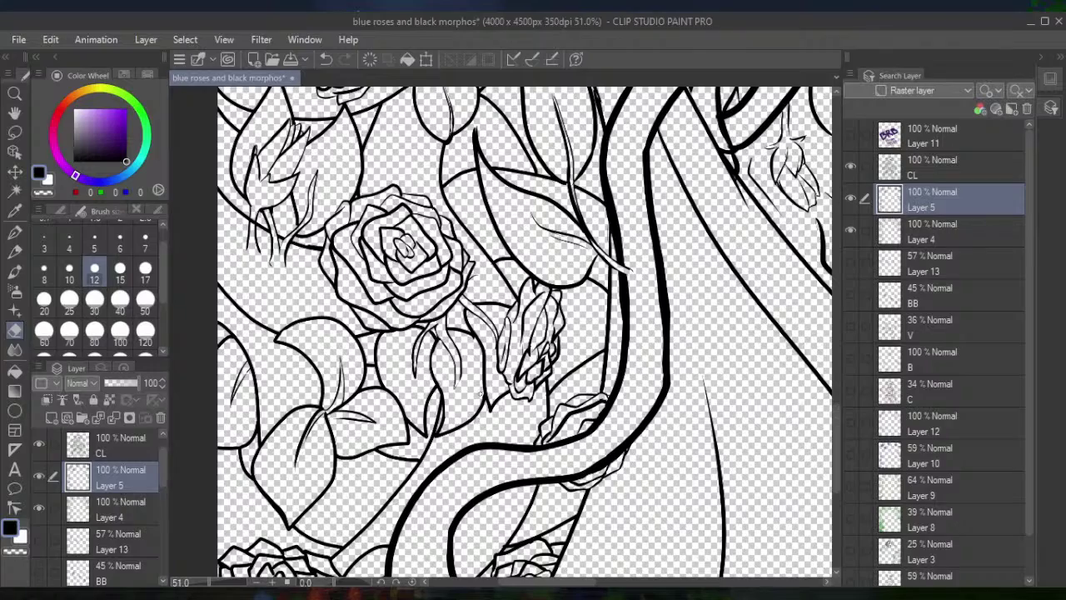
drag(464, 398, 516, 202)
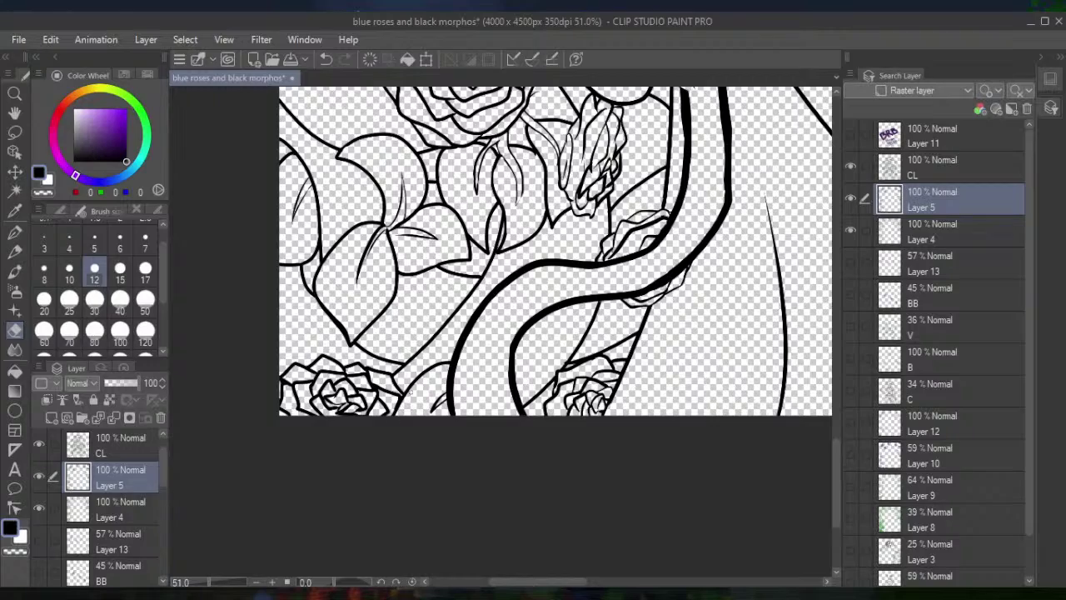
scroll(400, 413, down, 5)
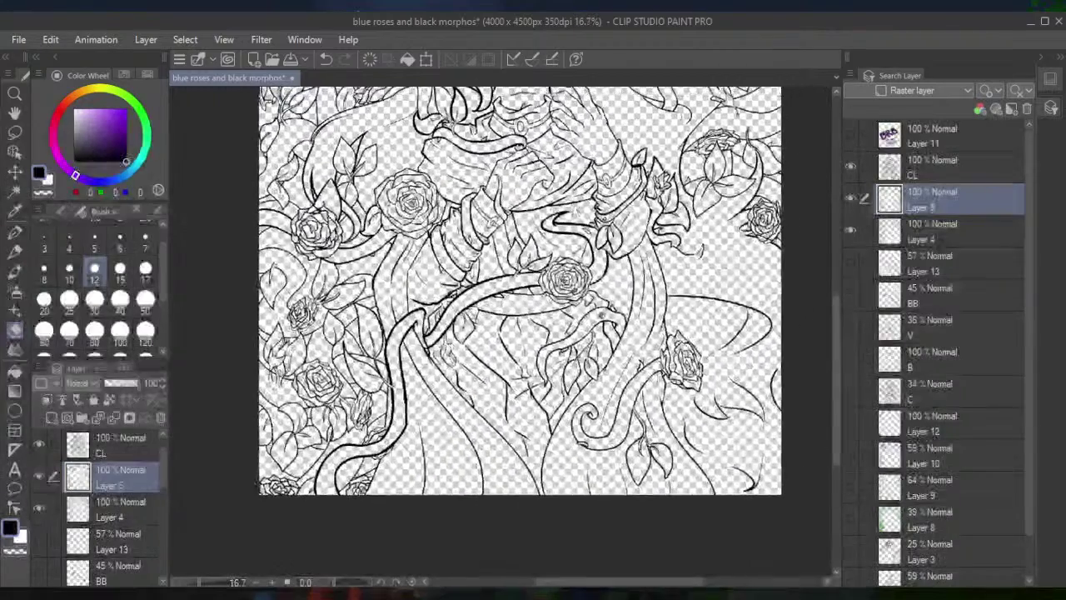
drag(525, 380, 496, 406)
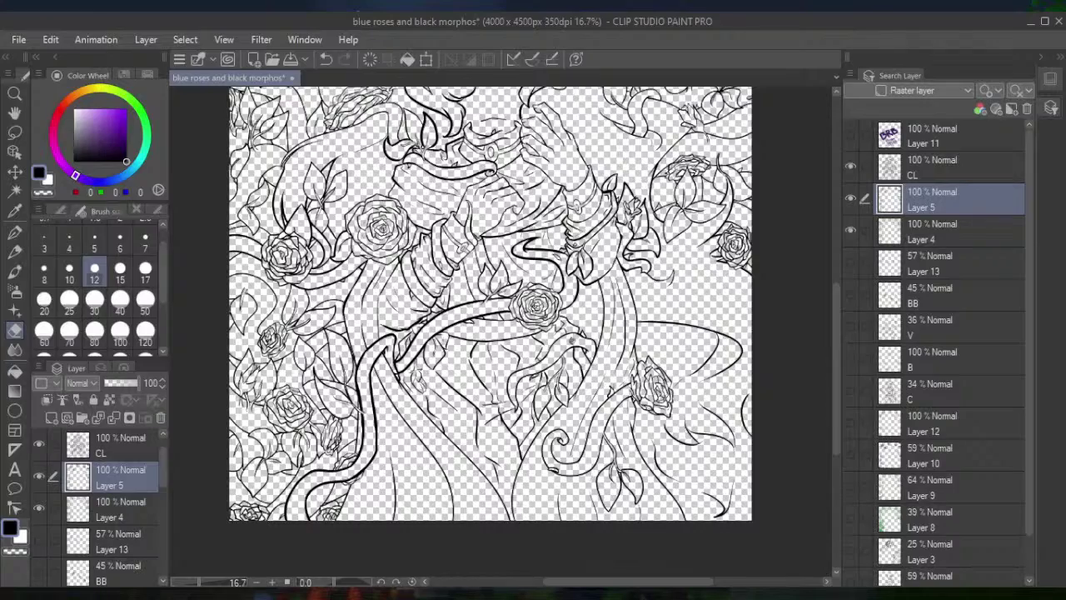
scroll(483, 333, up, 5)
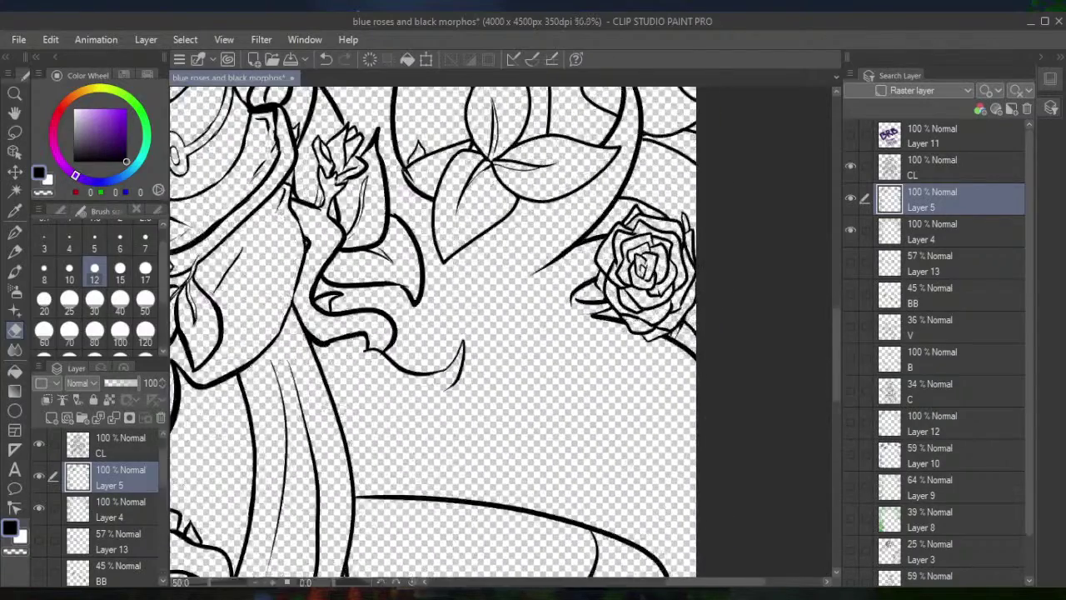
drag(598, 177, 570, 222)
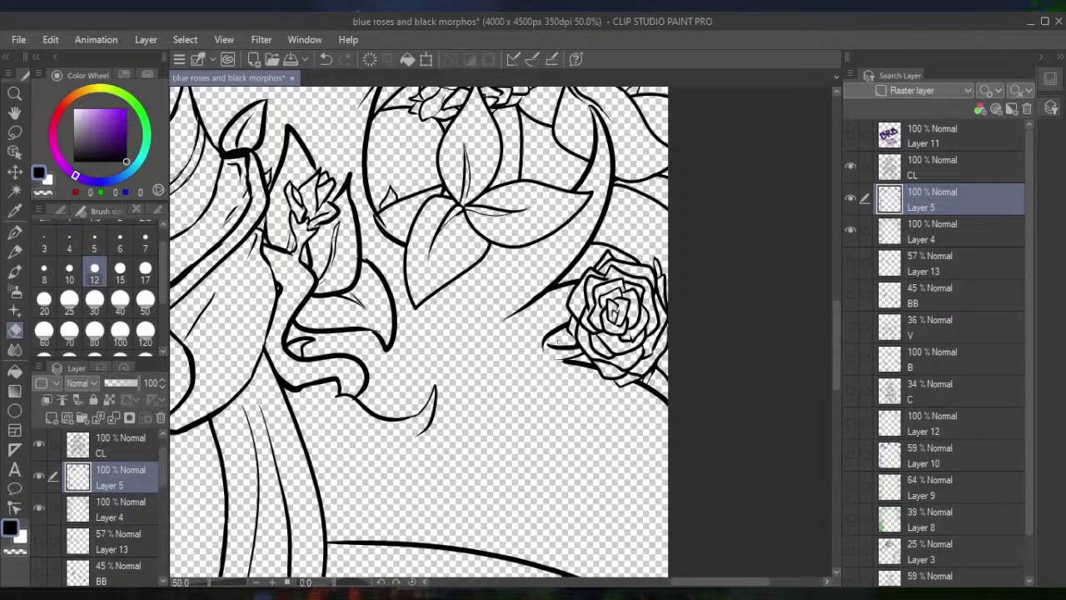
drag(607, 357, 612, 365)
click(328, 60)
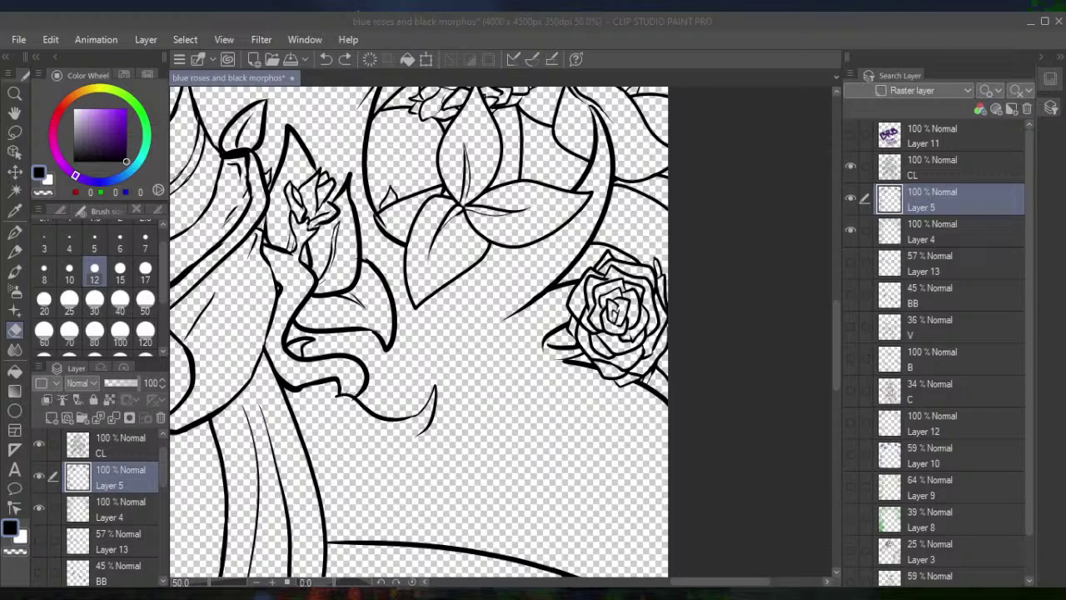
click(559, 390)
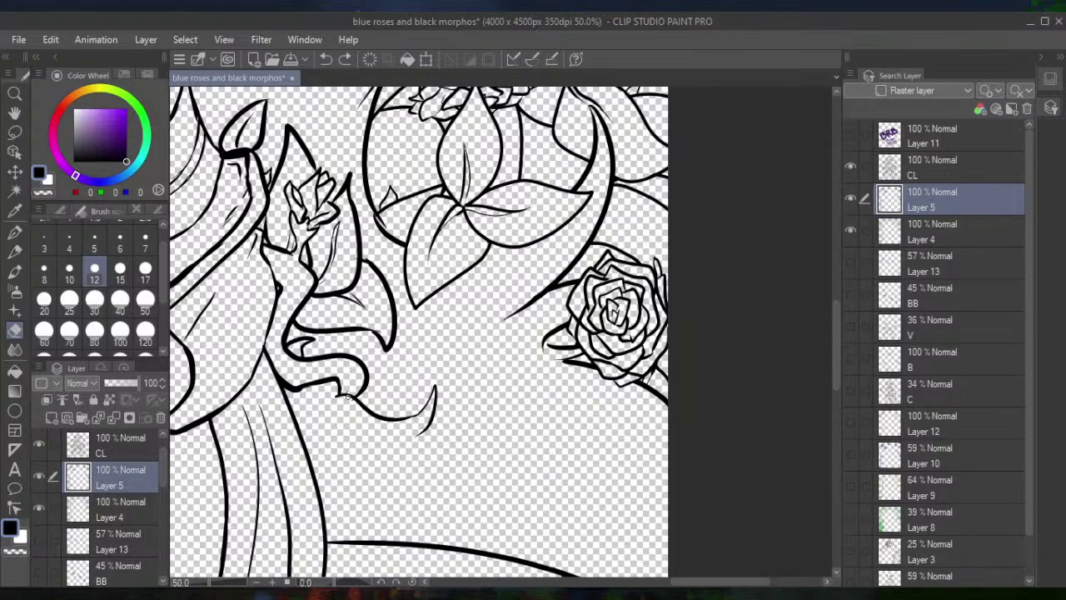
click(941, 166)
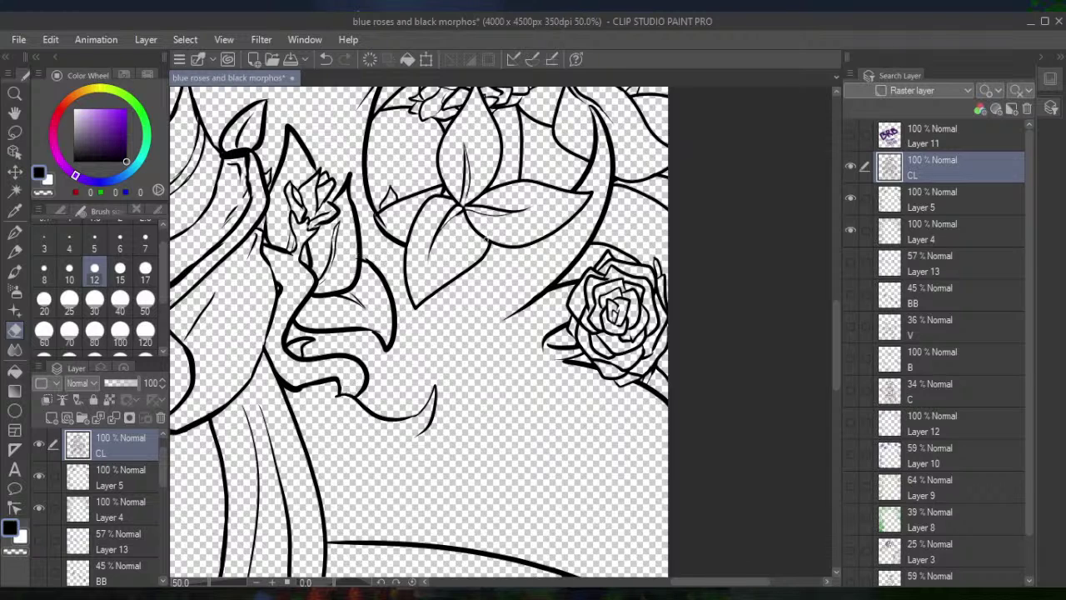
scroll(487, 239, down, 5)
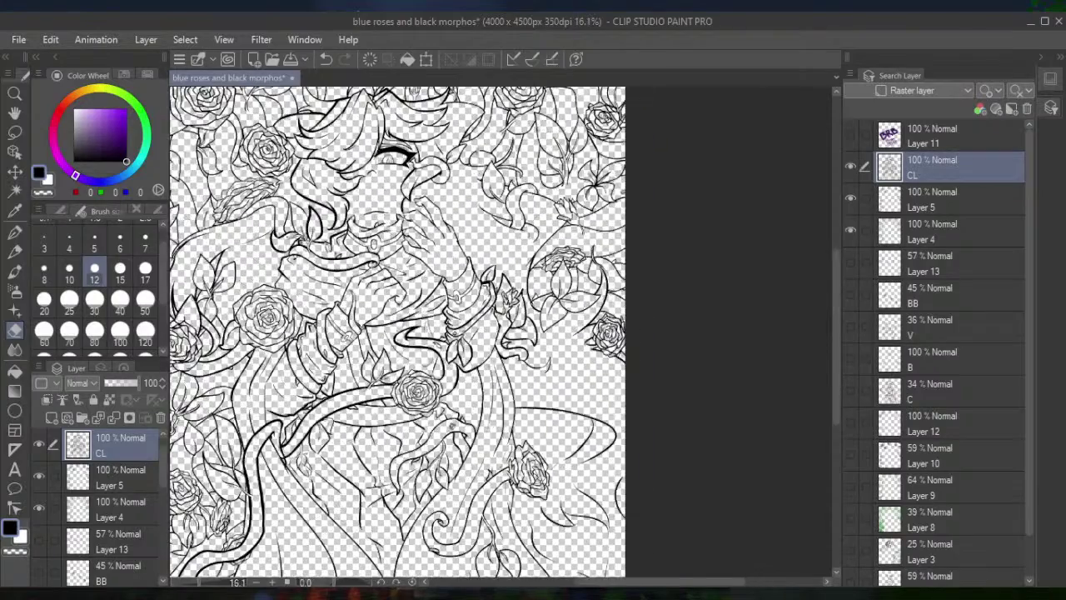
scroll(530, 300, down, 4)
scroll(518, 311, up, 2)
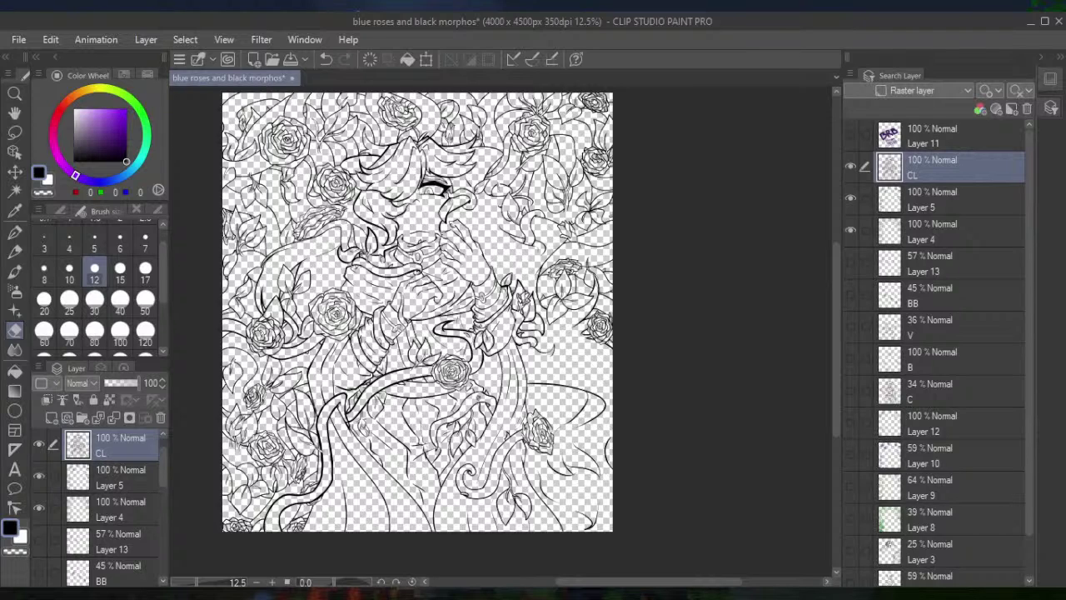
On Layer 4, draw a small diamond-shaped thorn with the pen at size 12 on the thick vine below the rosebud's stem
click(945, 231)
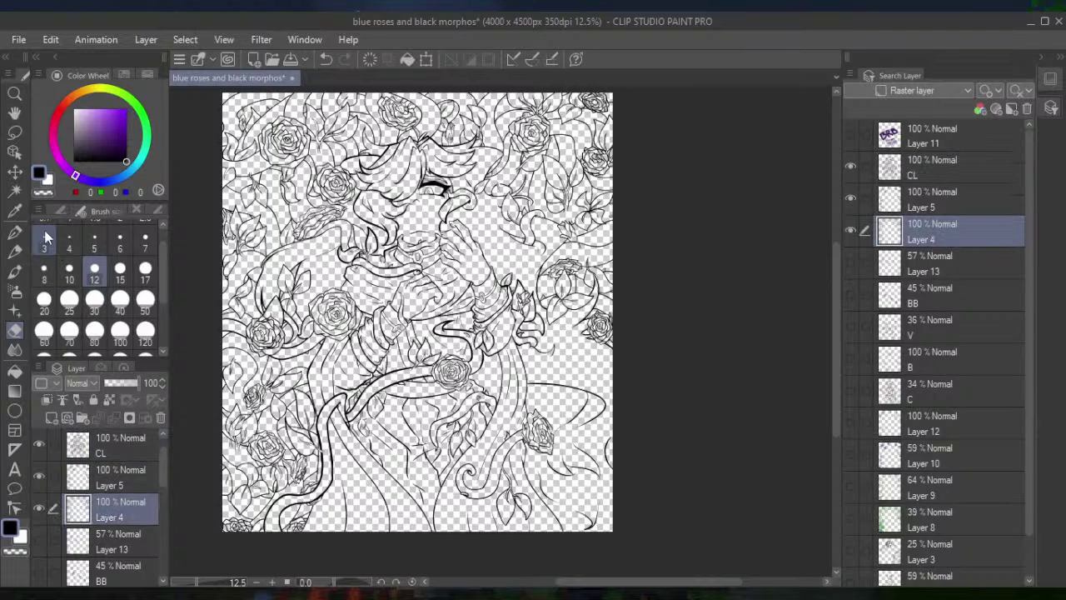
click(15, 233)
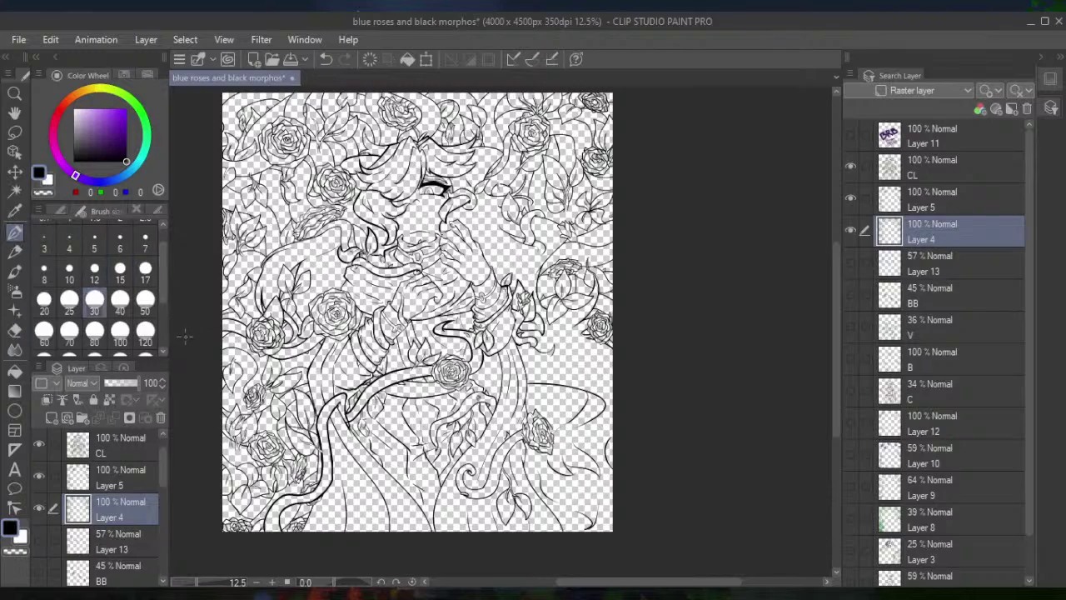
scroll(605, 264, up, 8)
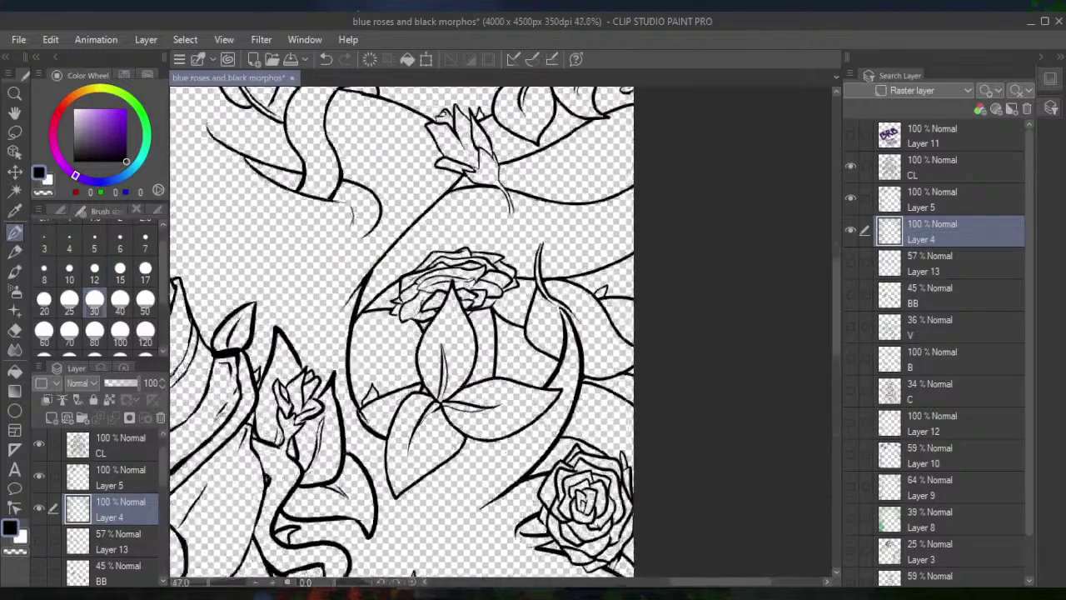
drag(606, 264, 523, 433)
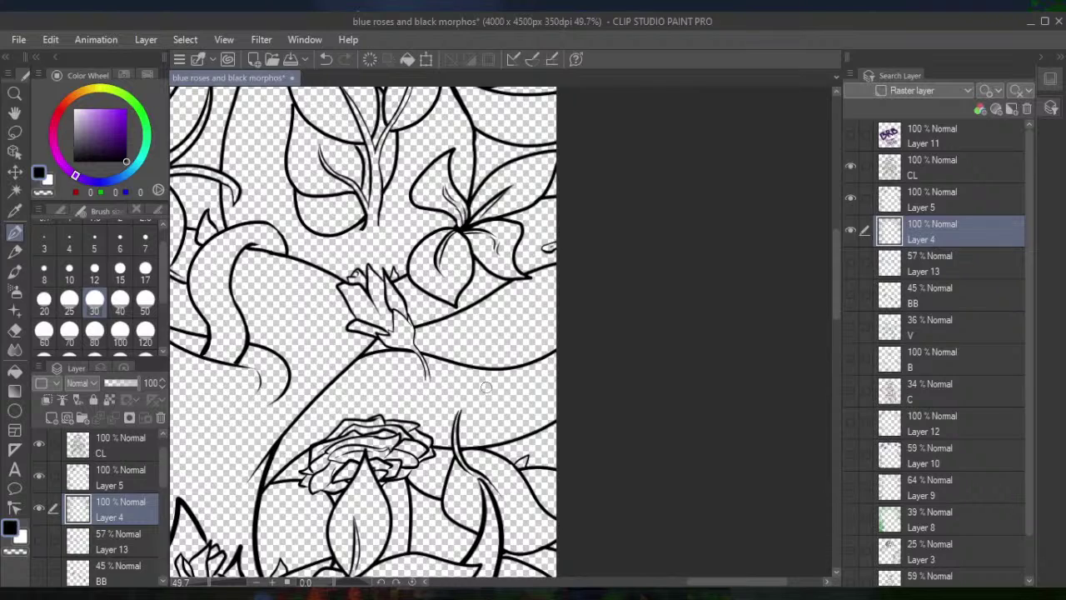
mouse_move(493, 402)
mouse_down()
mouse_move(524, 388)
mouse_move(494, 404)
mouse_up()
click(326, 59)
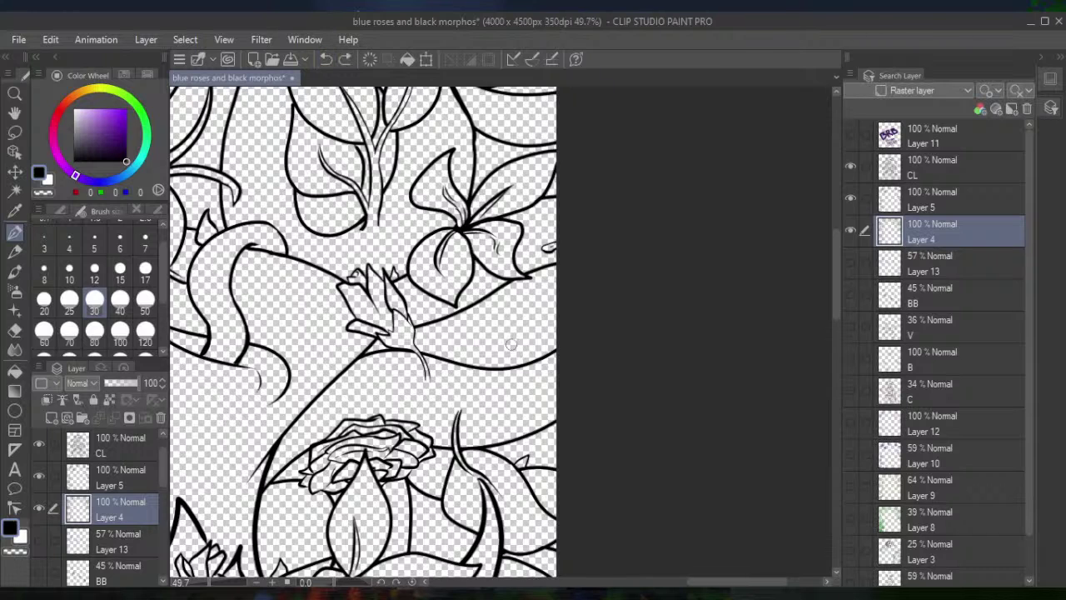
drag(505, 393, 516, 399)
drag(509, 405, 495, 401)
click(506, 399)
drag(282, 472, 298, 474)
click(94, 271)
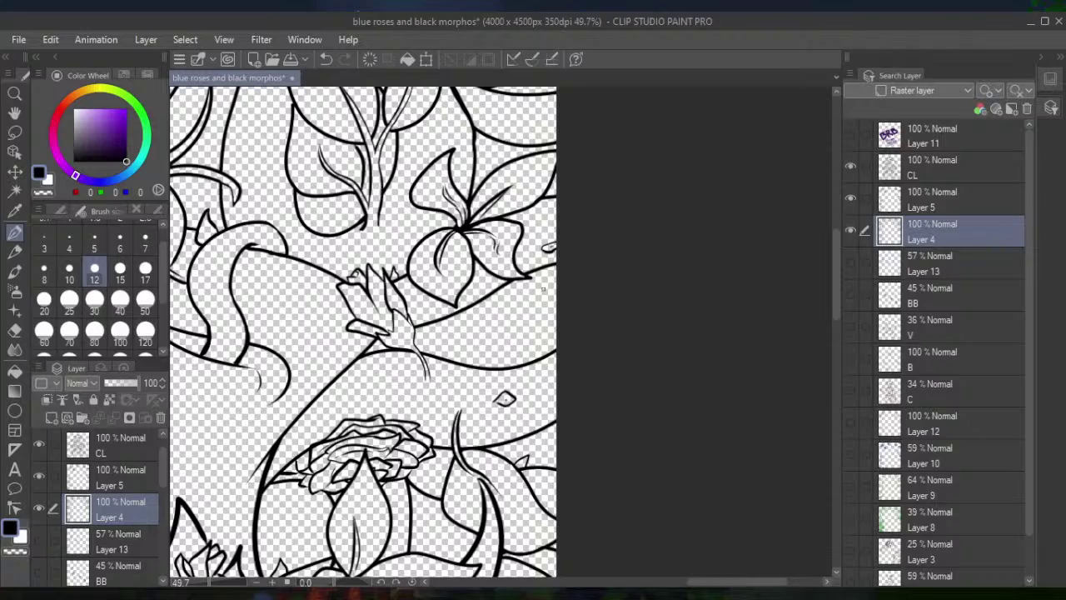
Draw a narrow pointed thorn just above the star-shaped leaf cluster, below the small rose at the canvas's right edge
drag(543, 289, 527, 358)
drag(490, 469, 646, 574)
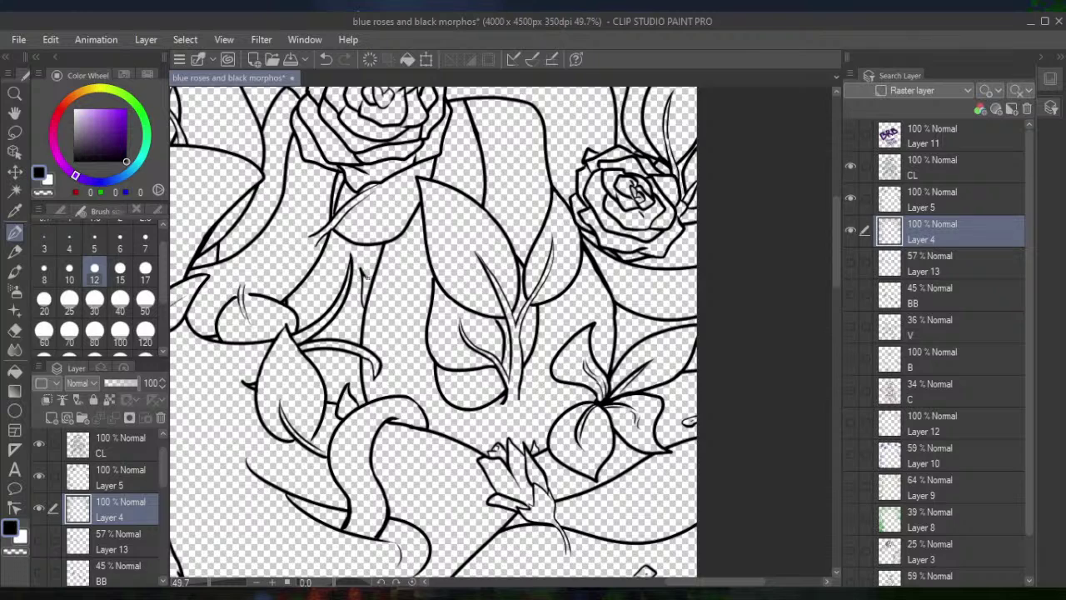
mouse_move(604, 335)
mouse_down()
mouse_move(597, 294)
mouse_move(600, 331)
mouse_up()
mouse_move(573, 361)
mouse_down()
mouse_move(590, 437)
mouse_move(557, 441)
mouse_up()
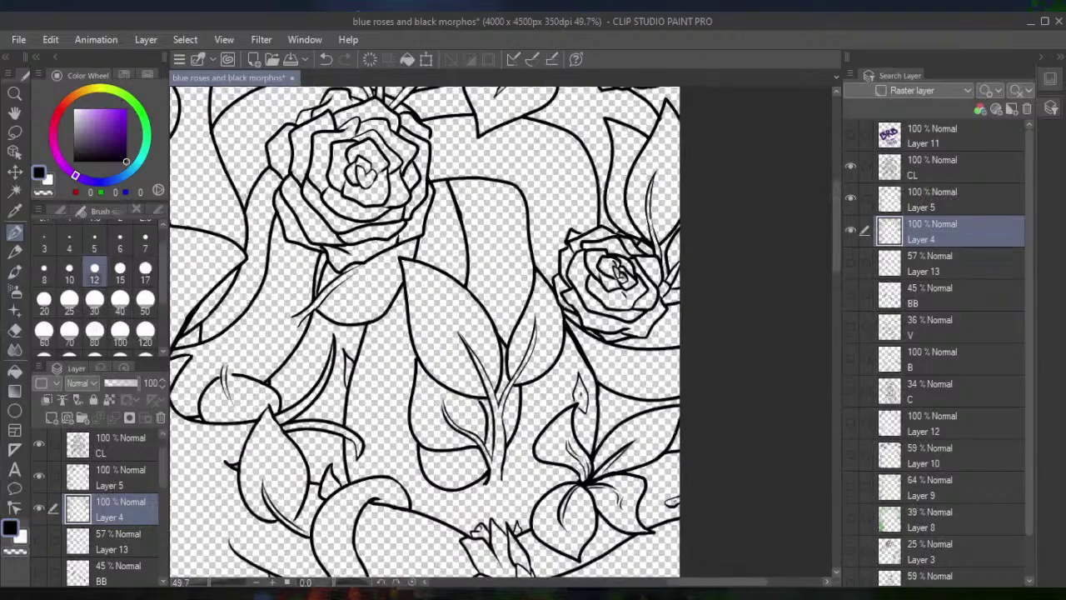
drag(508, 333, 483, 378)
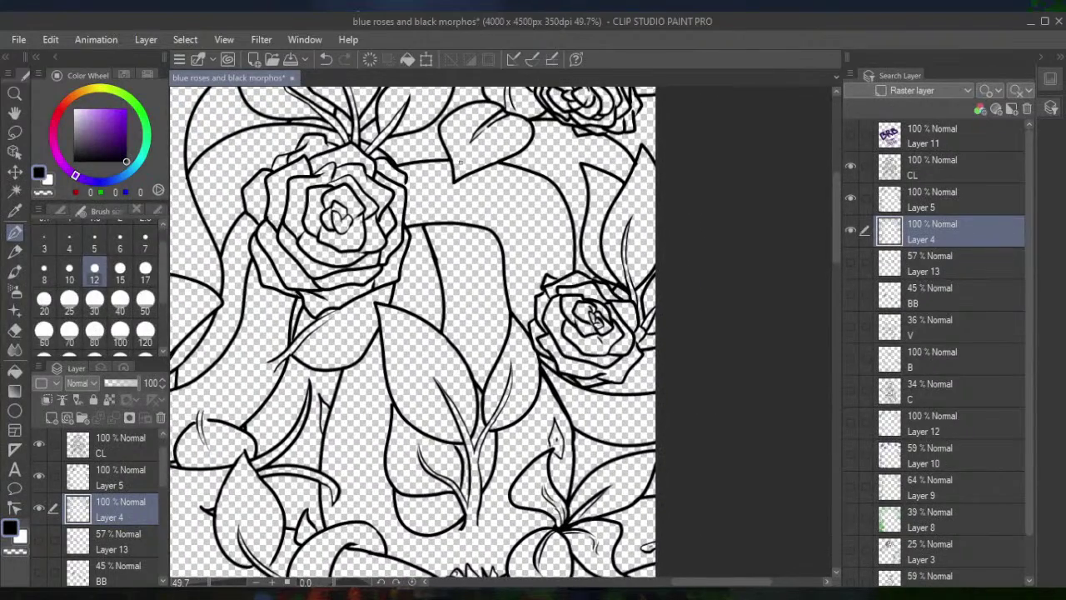
Draw small diamond-shaped thorns on the vines between the large rose and the two roses near the canvas's right edge
drag(450, 255, 457, 271)
mouse_move(445, 310)
mouse_down()
mouse_move(454, 336)
mouse_move(444, 330)
mouse_move(405, 459)
mouse_up()
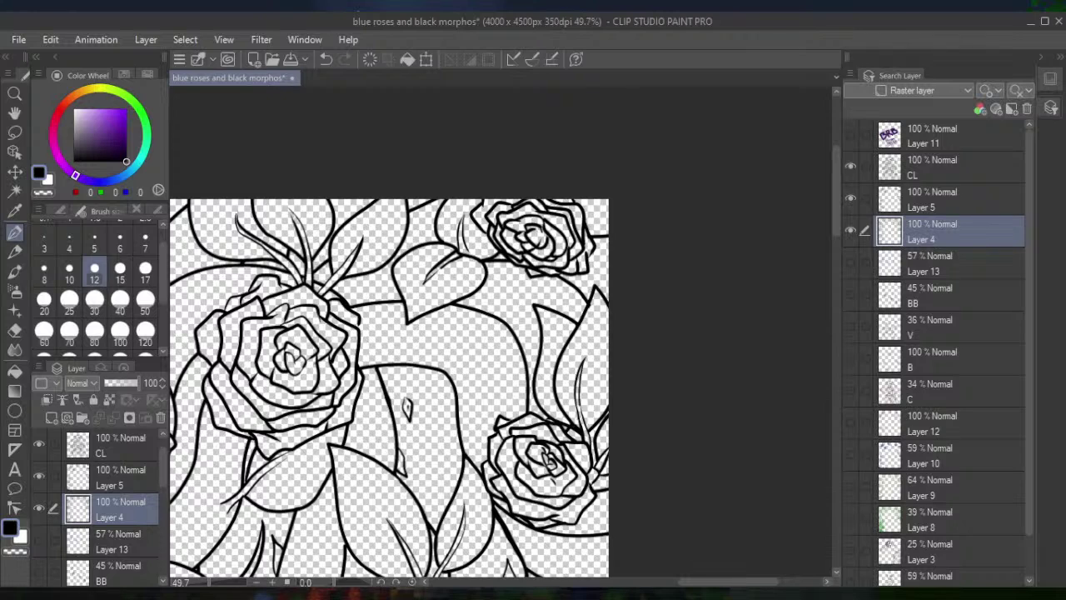
mouse_move(451, 337)
mouse_down()
mouse_move(467, 335)
mouse_move(472, 351)
mouse_move(460, 336)
mouse_up()
mouse_move(534, 526)
mouse_down()
mouse_move(563, 554)
mouse_move(565, 536)
mouse_up()
scroll(574, 332, down, 1)
mouse_move(571, 335)
mouse_down()
mouse_move(477, 194)
mouse_move(405, 210)
mouse_up()
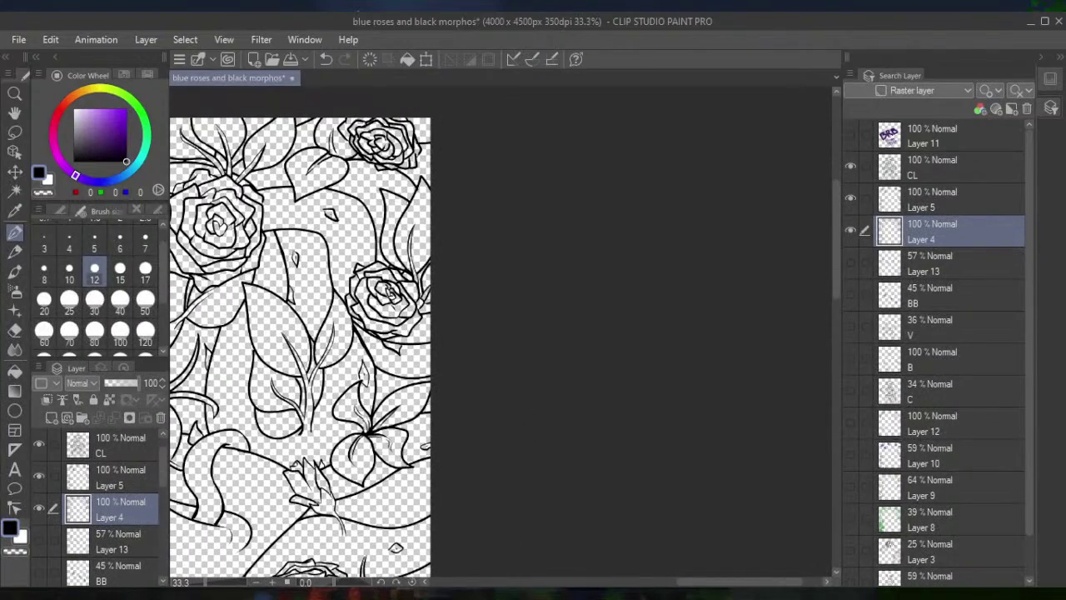
Draw two small thorns on the vine at the canvas's top edge, between the leaves above the hair and the large rose
drag(325, 180, 317, 192)
drag(558, 325, 853, 297)
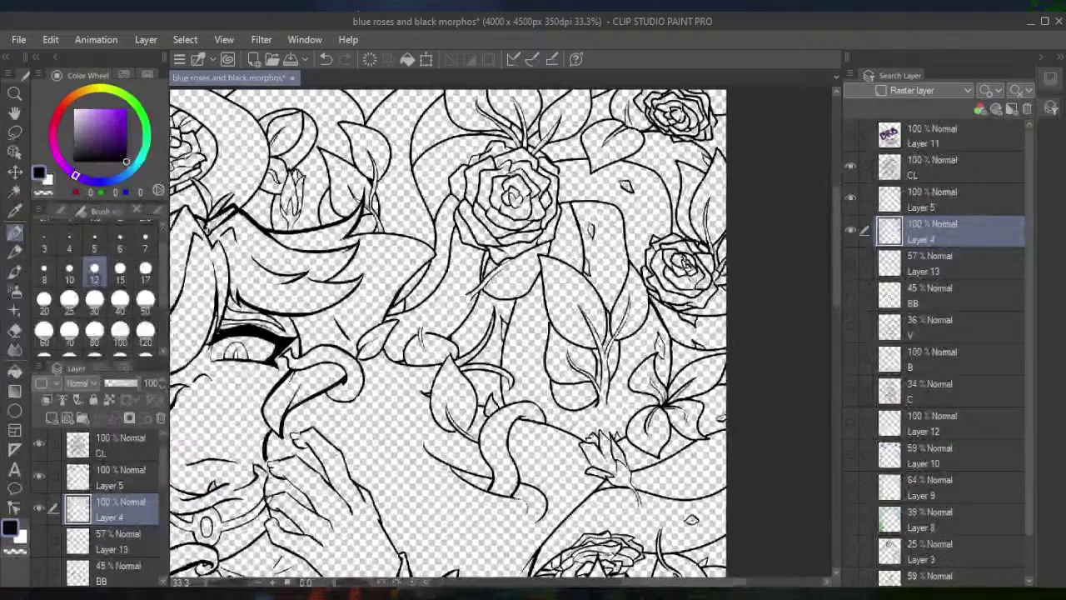
scroll(448, 333, up, 2)
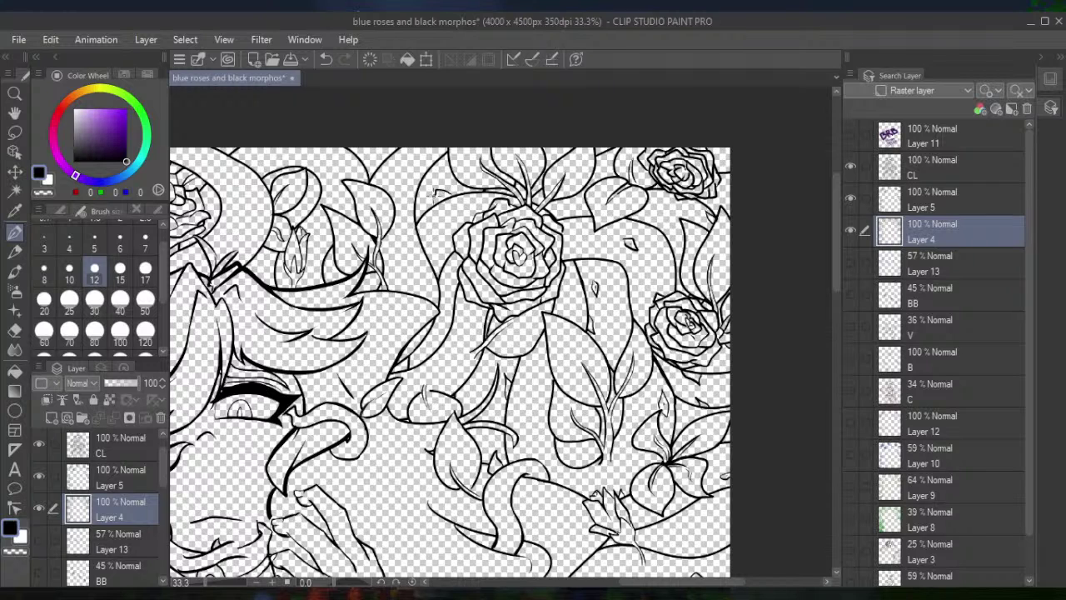
click(327, 60)
drag(440, 188, 454, 195)
drag(396, 170, 392, 185)
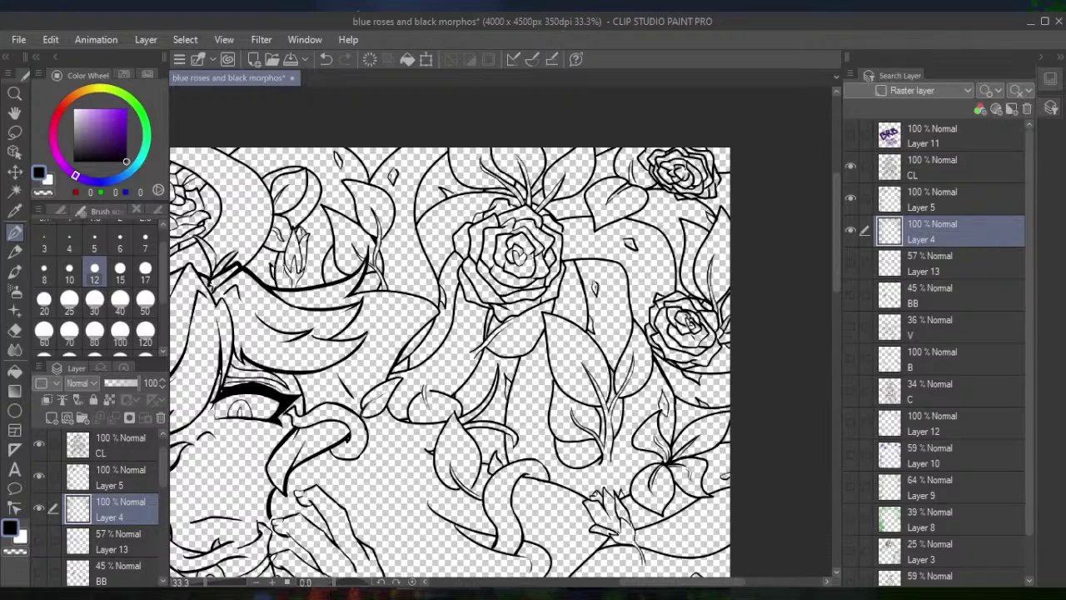
Add small thorns along the vines around the roses and leaves in the upper-left part of the drawing, beside the character's hair
drag(381, 287, 746, 349)
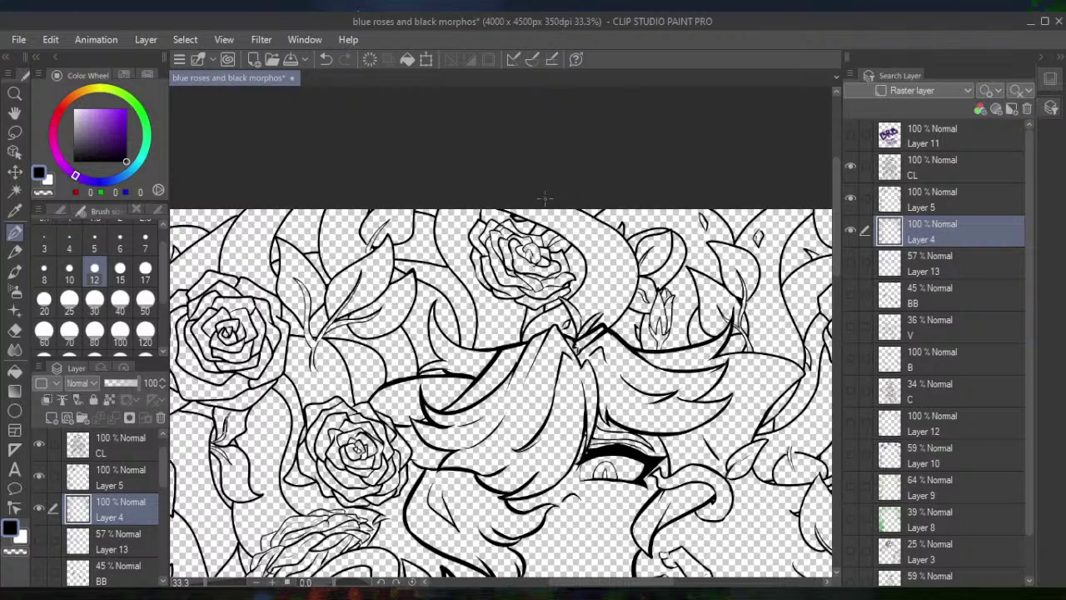
click(325, 59)
drag(514, 230, 523, 215)
mouse_move(472, 344)
mouse_down()
mouse_move(469, 323)
mouse_move(476, 328)
mouse_up()
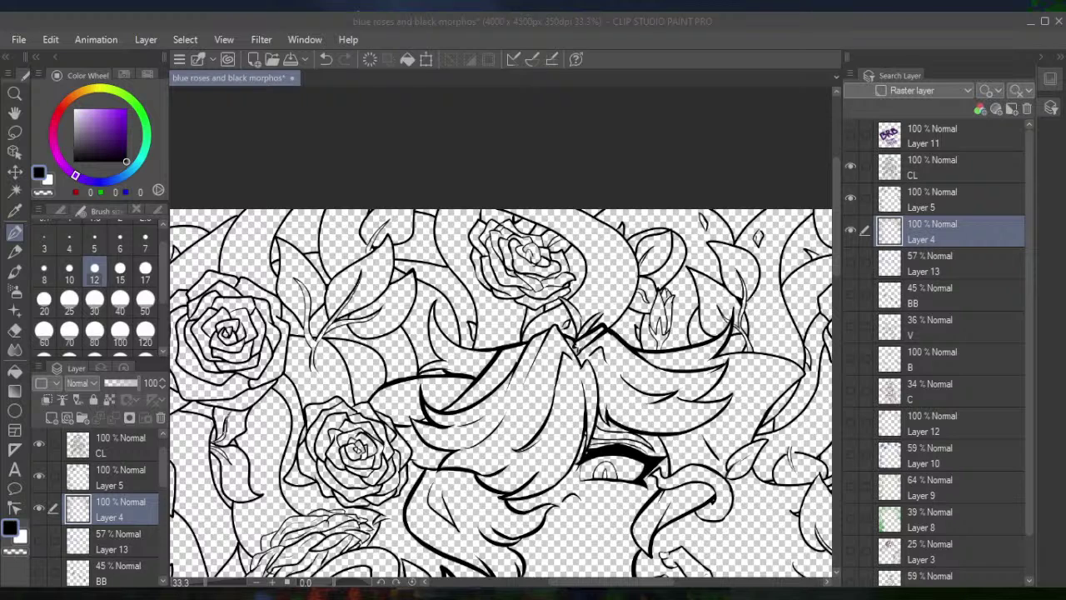
click(518, 477)
drag(484, 335, 544, 310)
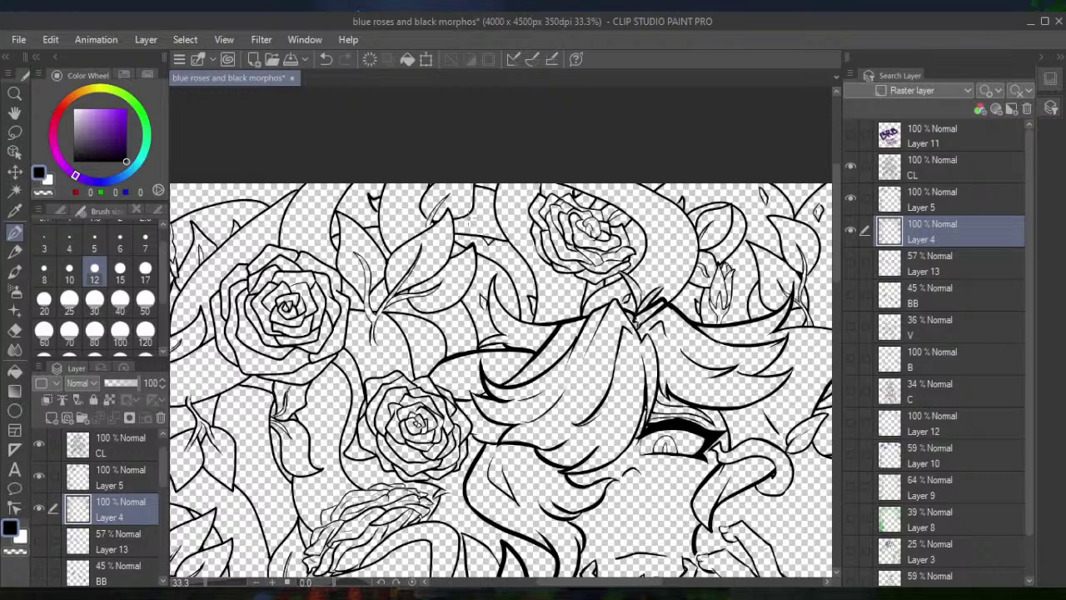
drag(385, 215, 601, 197)
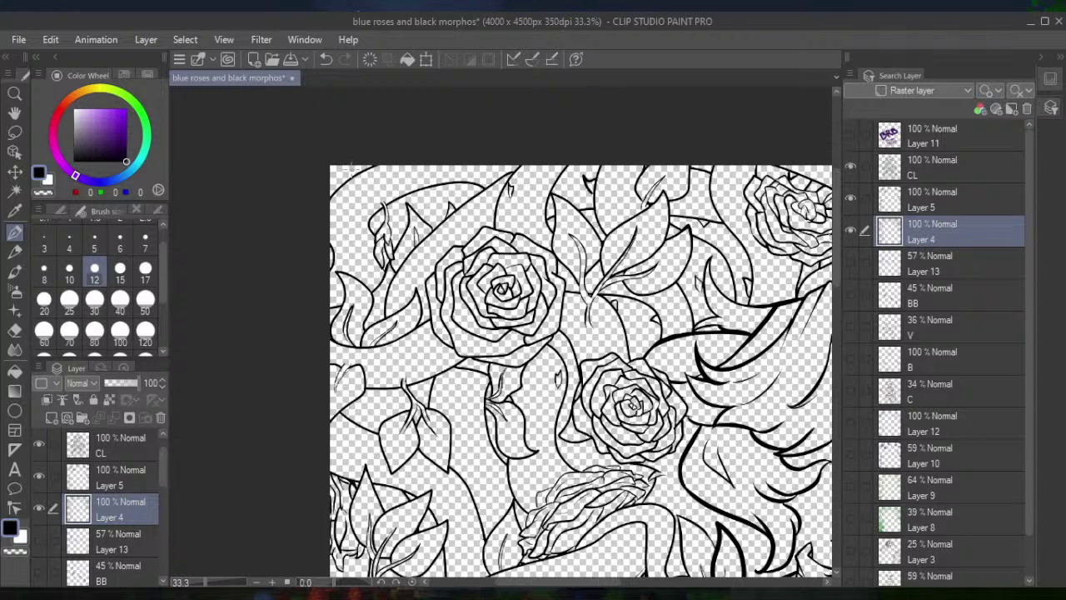
drag(357, 170, 342, 174)
Draw two small diamond-shaped thorns on the vines below the hanging leaf pair near the canvas's left edge
drag(408, 338, 456, 211)
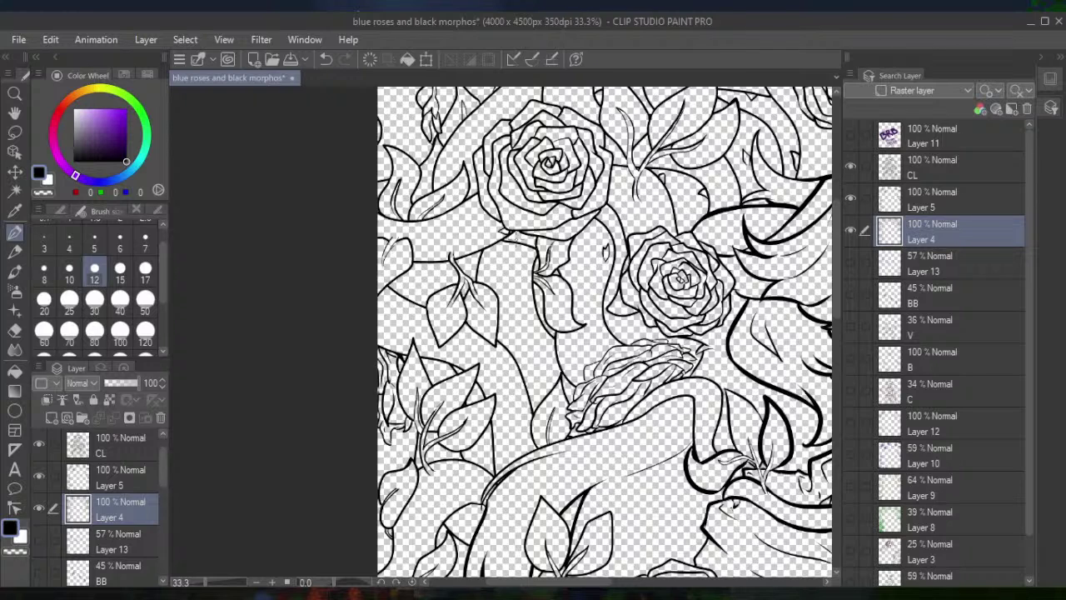
drag(499, 325, 506, 209)
scroll(504, 208, up, 3)
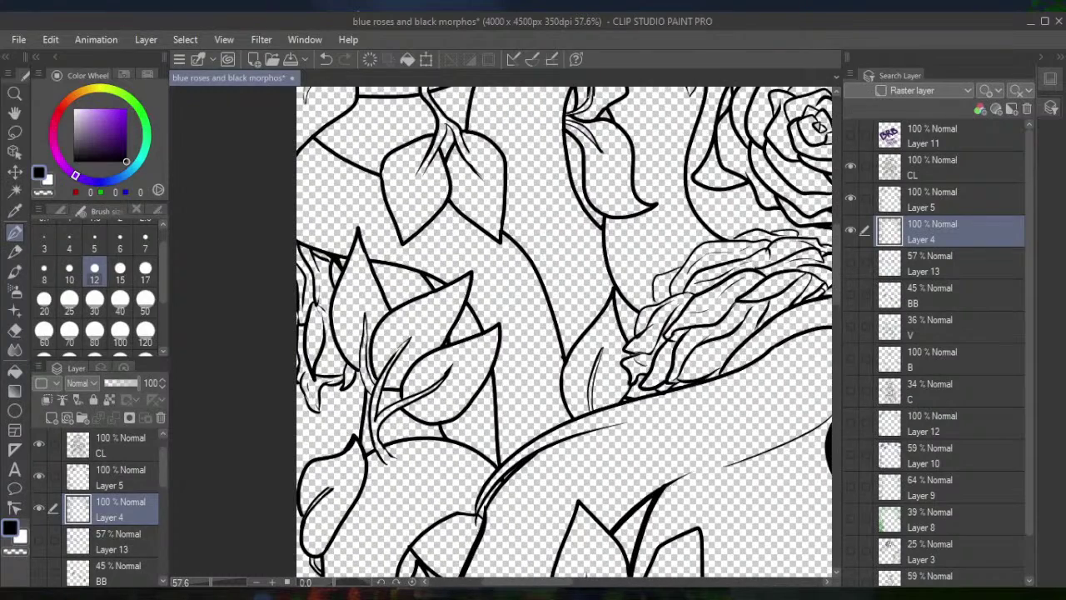
mouse_move(530, 317)
mouse_down()
mouse_move(523, 281)
mouse_move(528, 325)
mouse_up()
drag(303, 190, 323, 195)
scroll(535, 327, down, 4)
drag(535, 327, 497, 411)
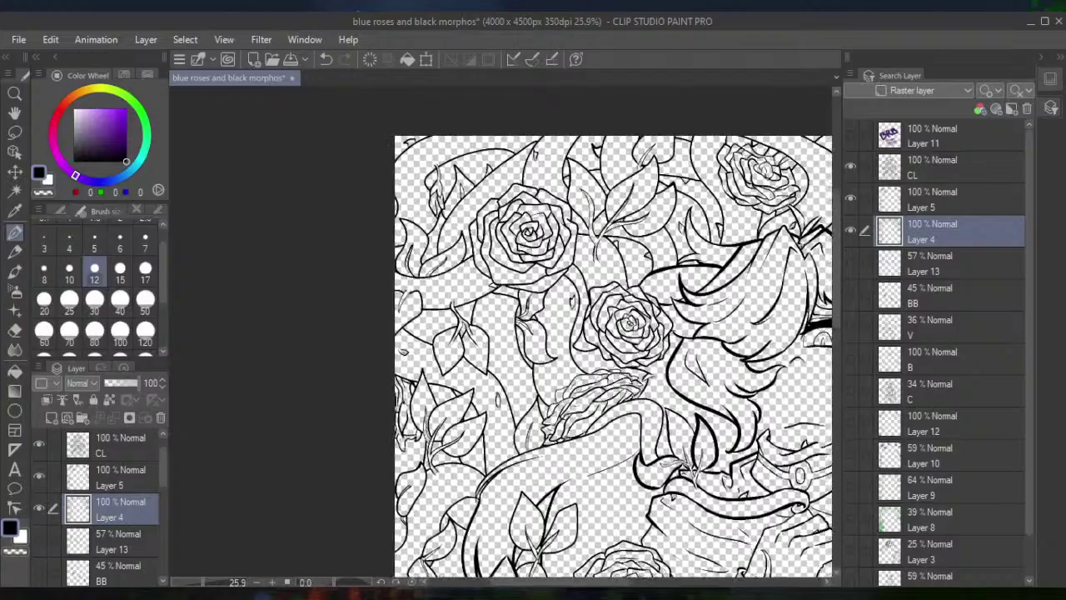
Add small thorns to the vines below the three-leaf cluster, between the canvas's left edge and the character's shoulder outline
scroll(564, 333, up, 4)
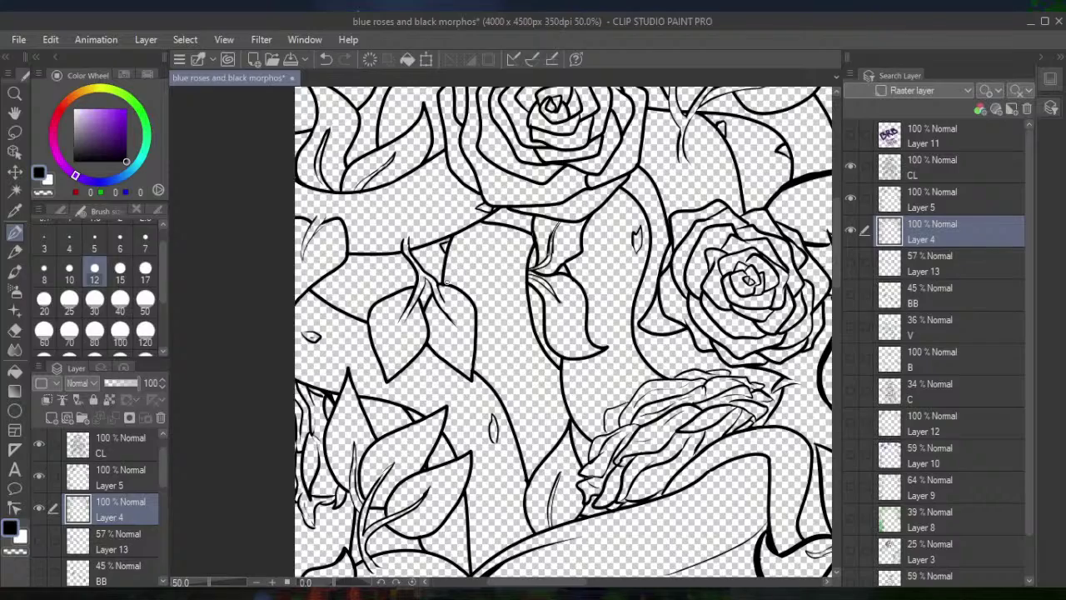
scroll(447, 284, down, 2)
mouse_move(447, 284)
mouse_down()
mouse_move(456, 126)
mouse_move(472, 98)
mouse_up()
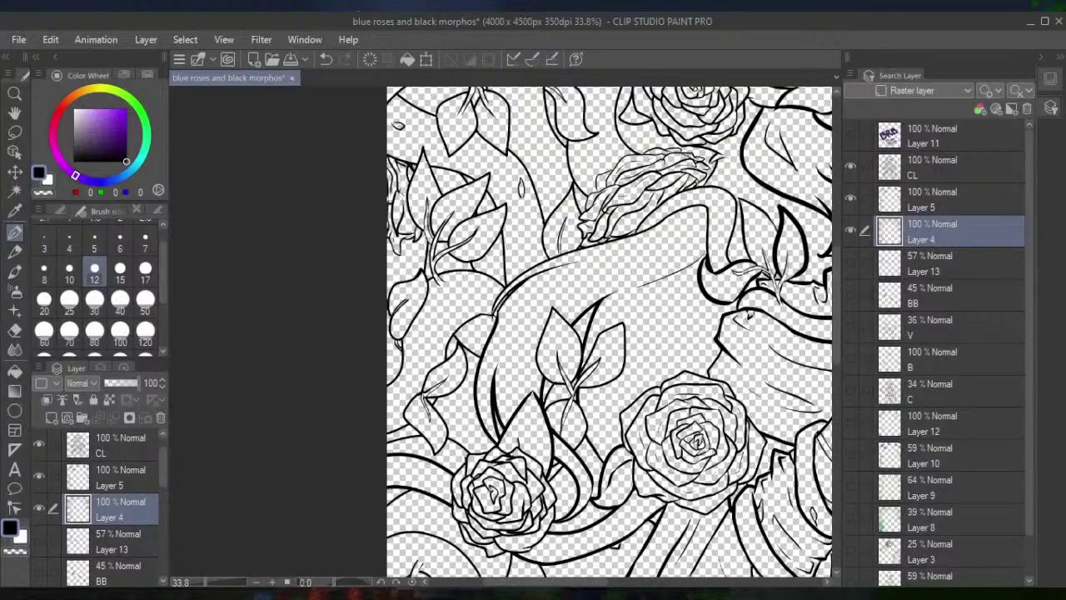
scroll(508, 316, up, 2)
drag(508, 316, 549, 344)
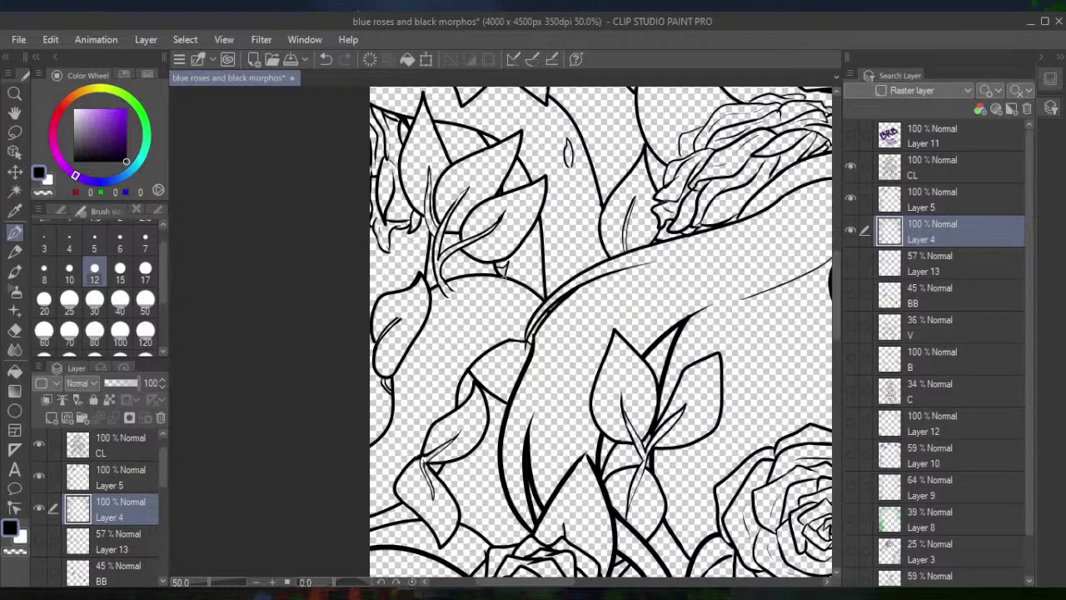
mouse_move(509, 388)
mouse_down()
mouse_move(494, 379)
mouse_move(507, 386)
mouse_up()
drag(433, 370, 449, 366)
drag(391, 509, 375, 522)
Examine the whole line art, from the rose below the shoulder to the full canvas, for vines still missing thorns
drag(575, 467, 607, 214)
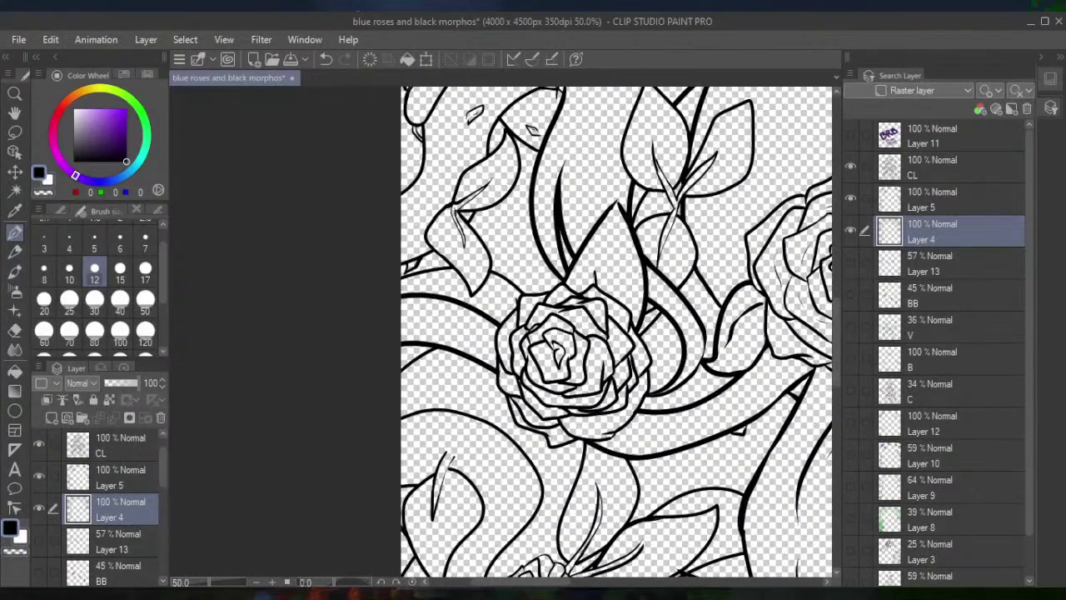
scroll(718, 339, down, 3)
drag(717, 366, 487, 485)
scroll(600, 333, down, 2)
scroll(599, 333, down, 2)
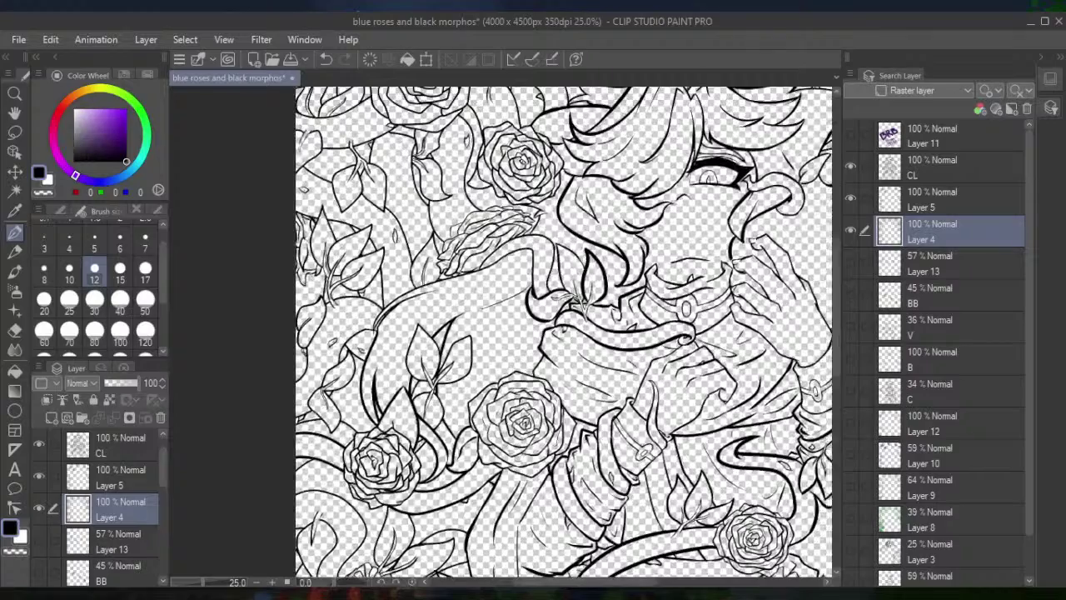
scroll(625, 307, down, 5)
drag(646, 350, 560, 368)
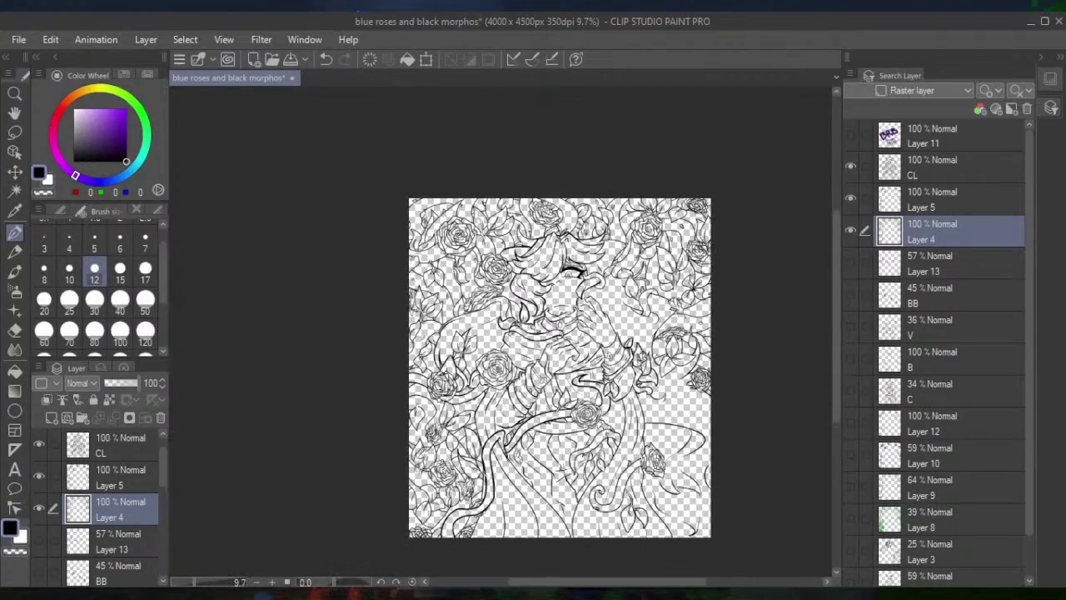
scroll(681, 293, up, 3)
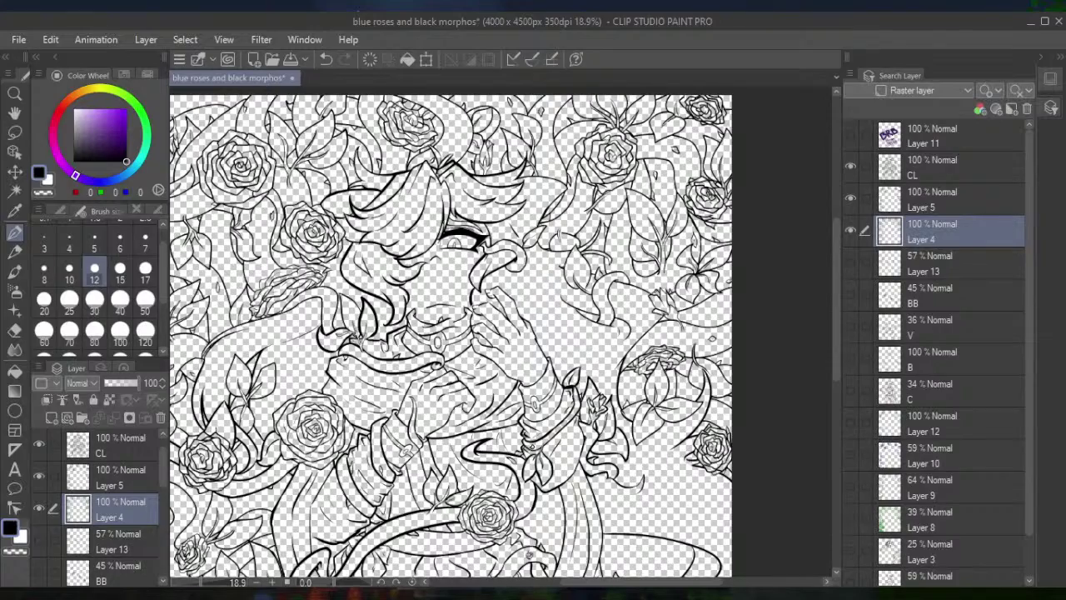
drag(279, 217, 318, 131)
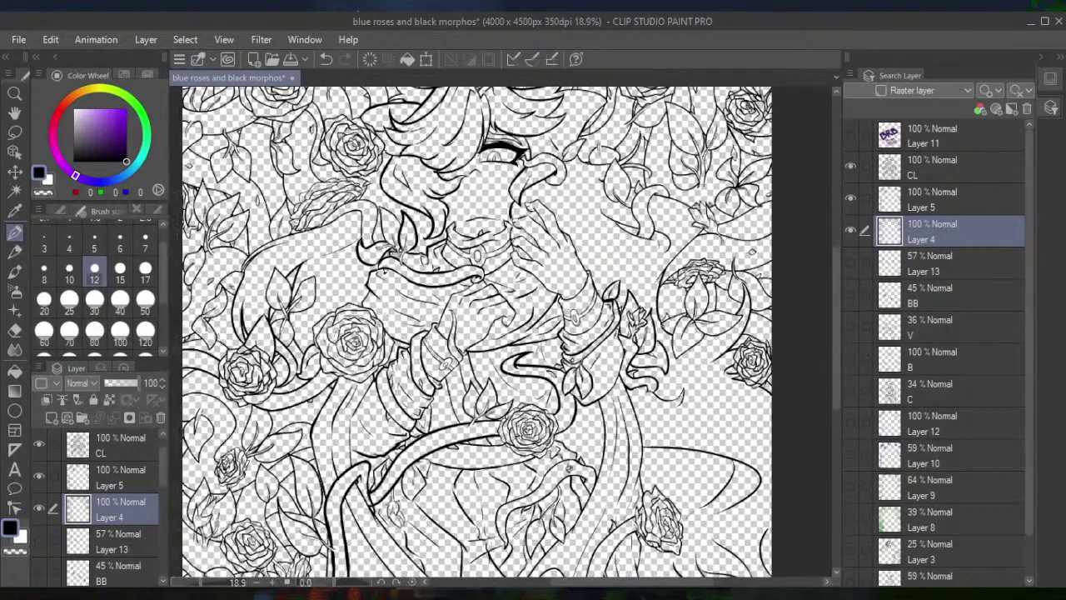
Add small thorns to the vines around the large rose and the smaller rose below it, between the canvas's left edge and the sleeve
drag(433, 375, 613, 217)
scroll(499, 250, up, 5)
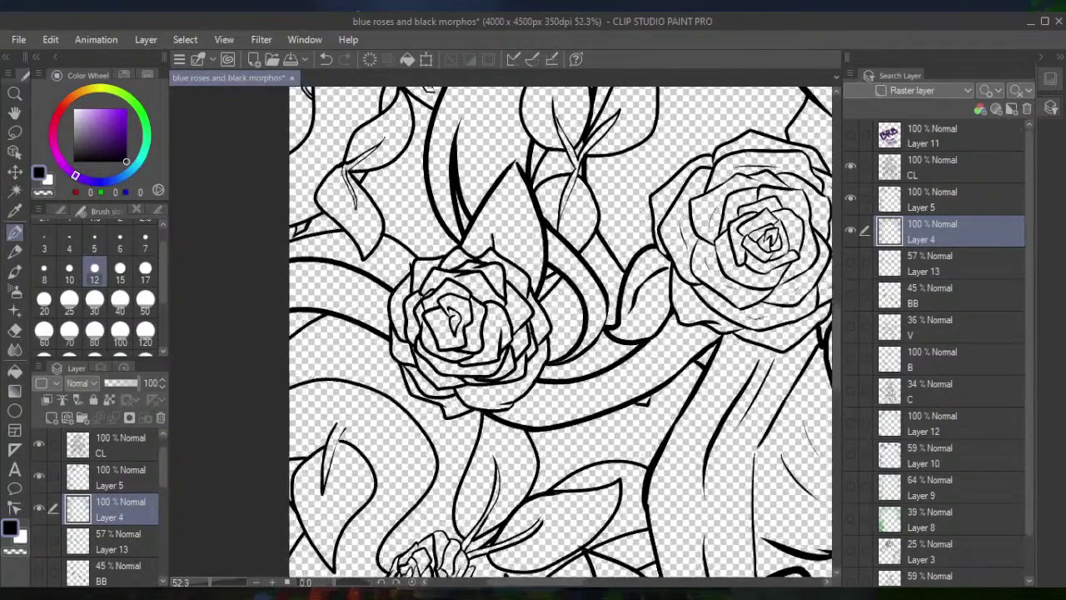
drag(500, 316, 545, 372)
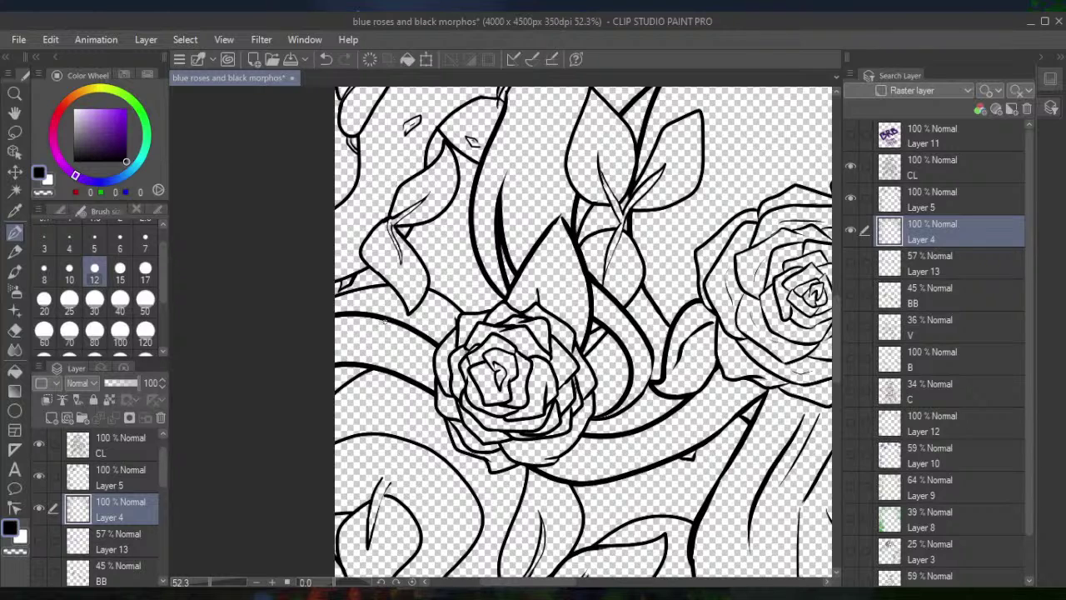
mouse_move(457, 308)
mouse_down()
mouse_move(452, 281)
mouse_move(438, 290)
mouse_up()
drag(485, 475, 530, 322)
key(ctrl+minus)
key(ctrl+minus)
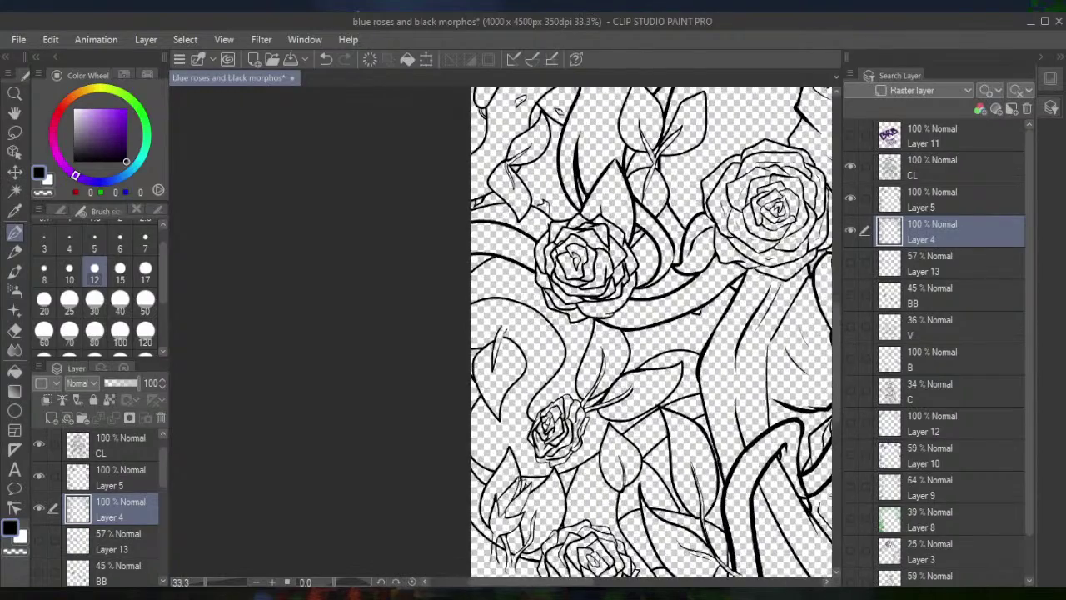
drag(784, 318, 698, 284)
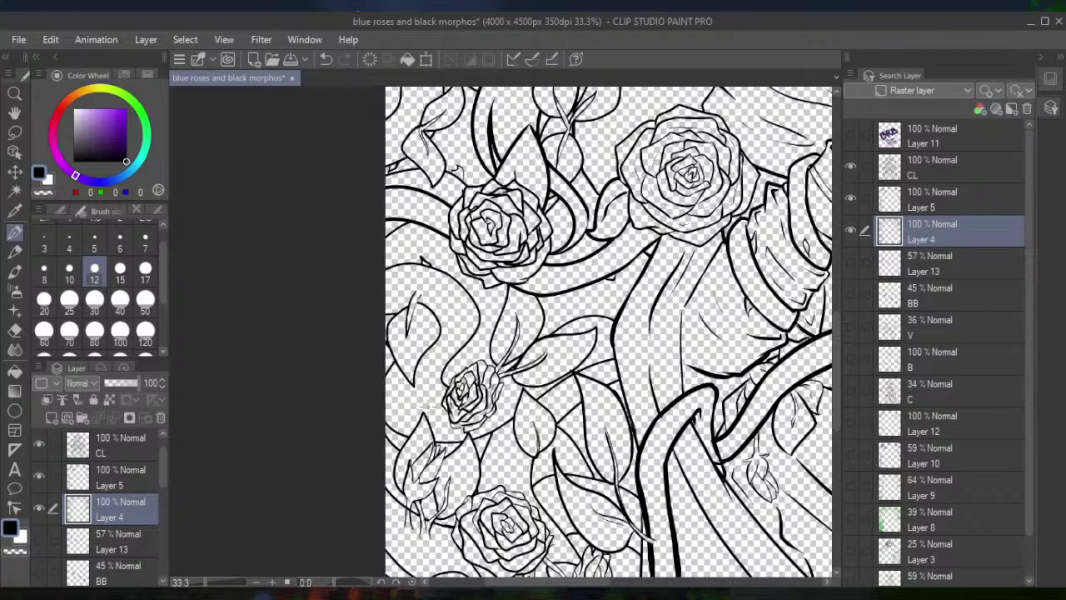
mouse_move(431, 406)
mouse_down()
mouse_move(428, 396)
mouse_move(431, 405)
mouse_up()
drag(582, 223, 540, 208)
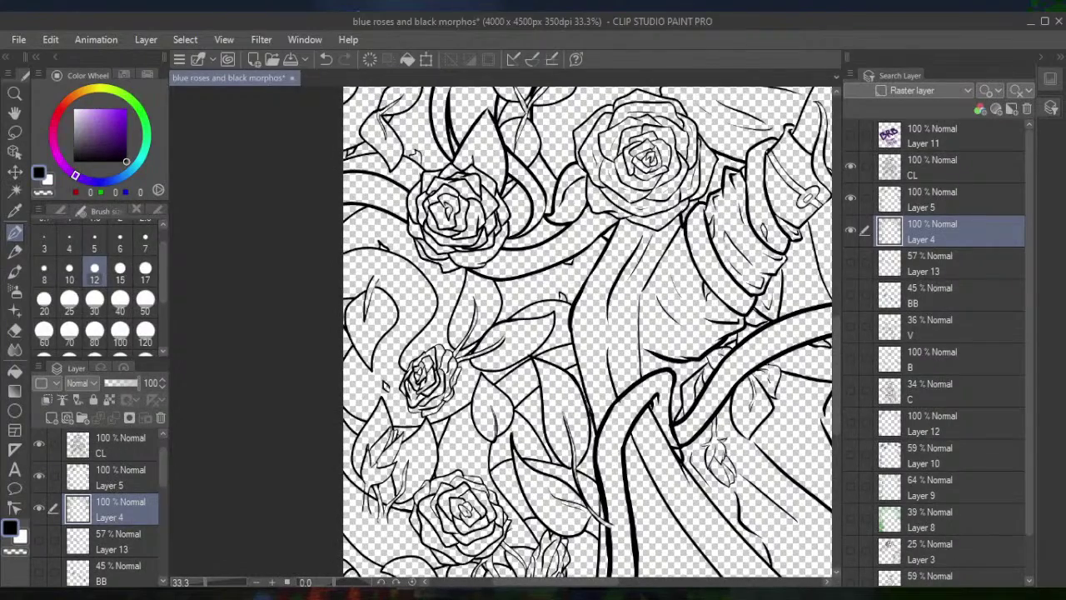
Draw small diamond-shaped and pointed thorns on the vines around the roses and leaves in the lower-left corner of the drawing
drag(562, 516, 580, 325)
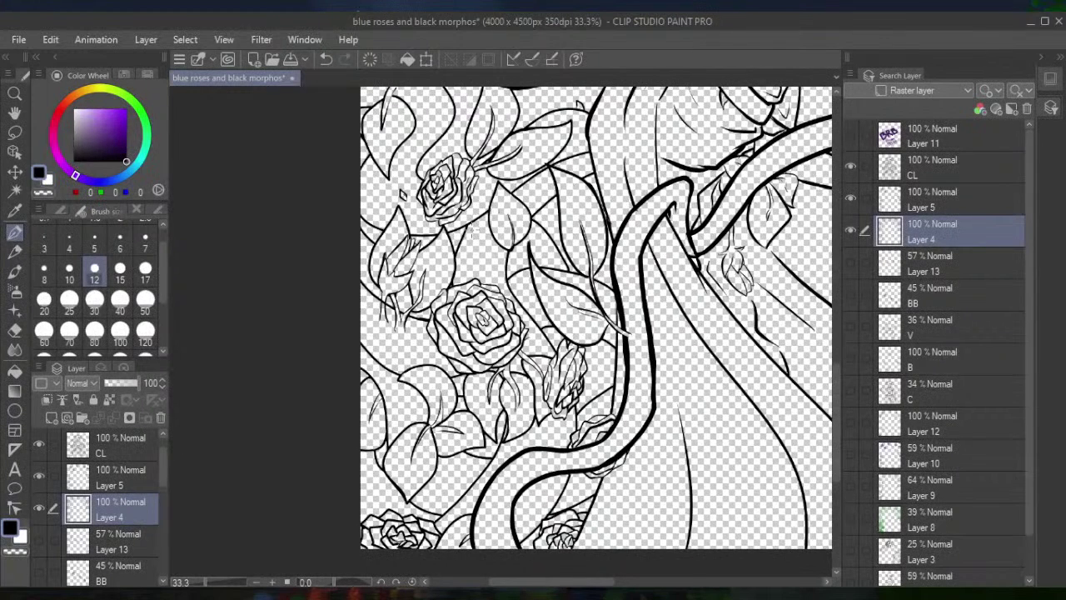
drag(482, 247, 480, 258)
drag(476, 274, 474, 282)
drag(383, 367, 397, 379)
mouse_move(382, 487)
mouse_down()
mouse_move(371, 477)
mouse_move(381, 488)
mouse_up()
drag(593, 387, 600, 395)
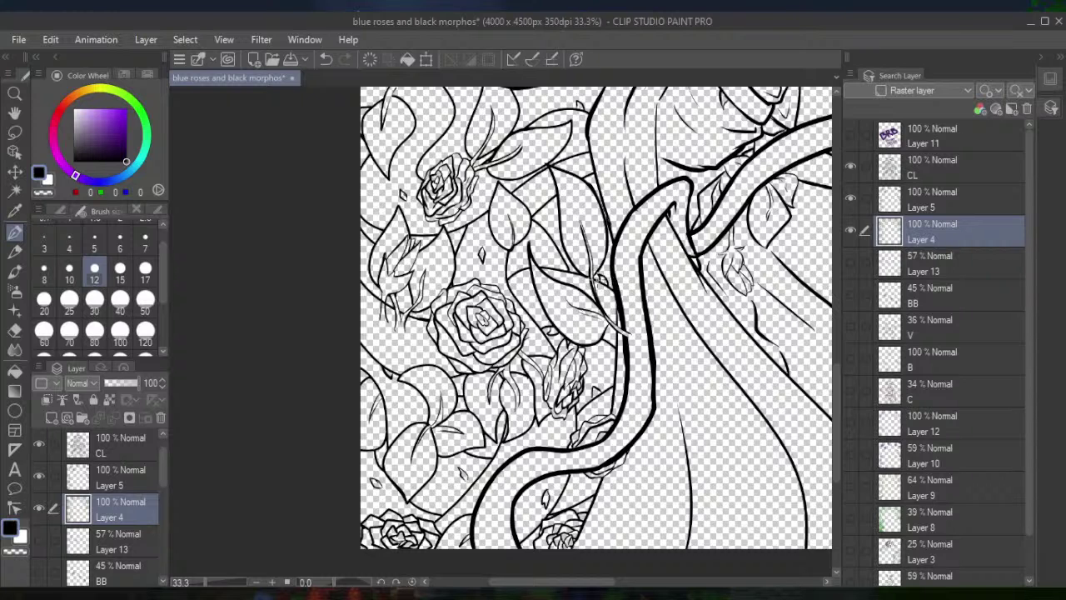
Examine the whole line art, from the lower skirt to the upper roses and the right-hand vines, for missing thorns
scroll(699, 355, down, 5)
drag(699, 355, 476, 389)
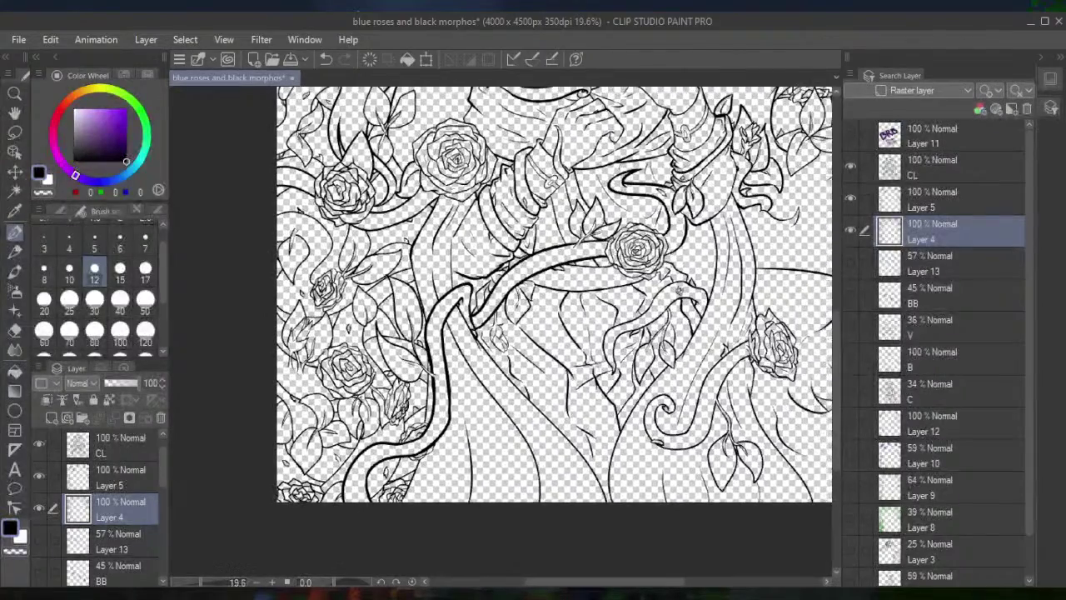
mouse_move(575, 275)
mouse_down()
mouse_move(519, 340)
mouse_move(517, 399)
mouse_move(481, 400)
mouse_move(443, 358)
mouse_up()
scroll(464, 331, down, 3)
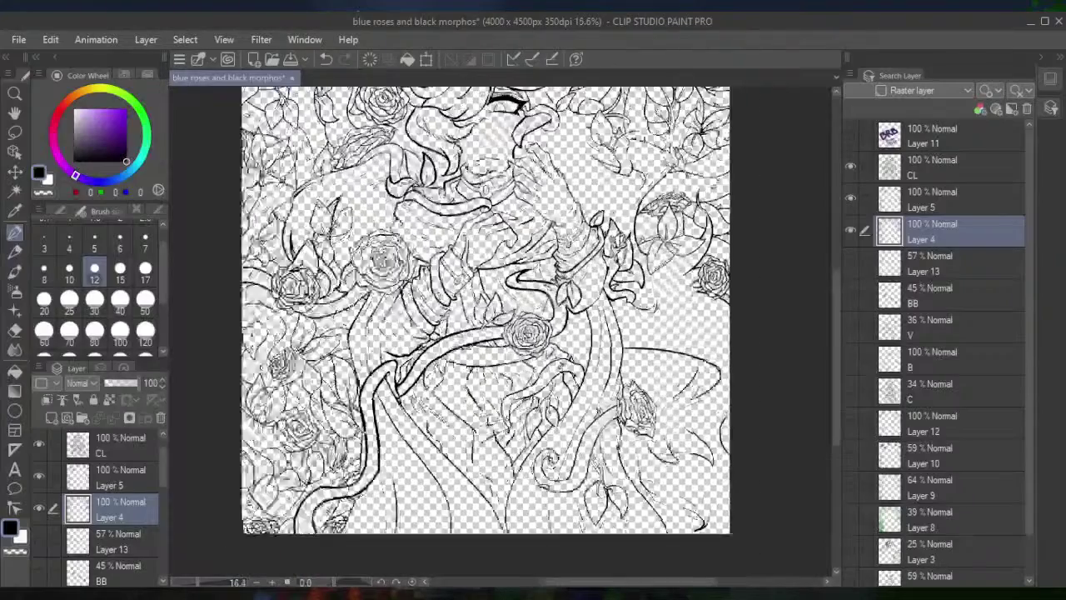
drag(500, 300, 484, 339)
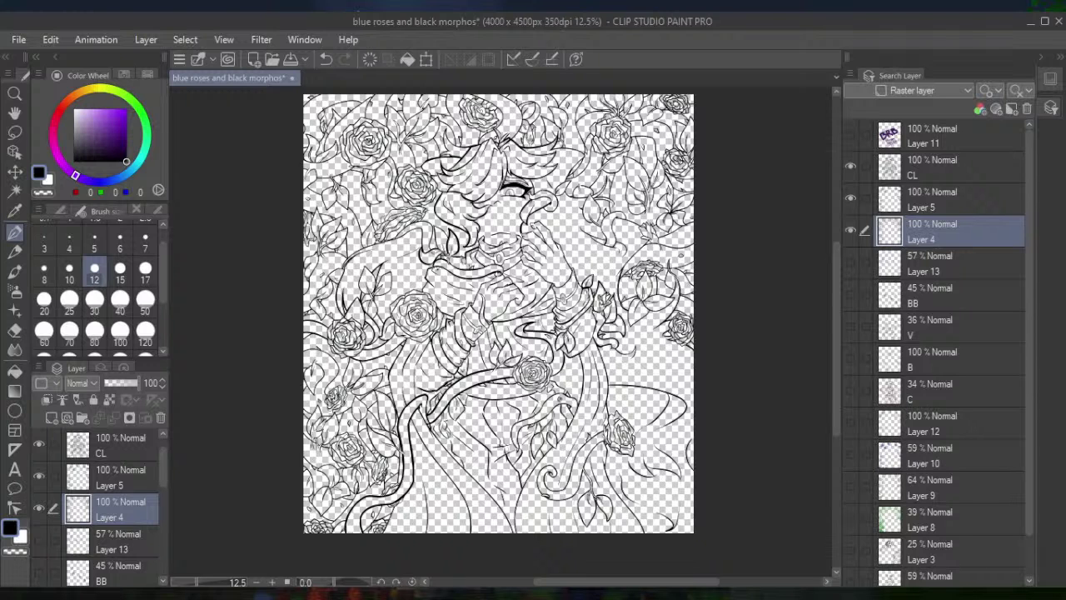
drag(575, 174, 585, 239)
scroll(498, 313, down, 4)
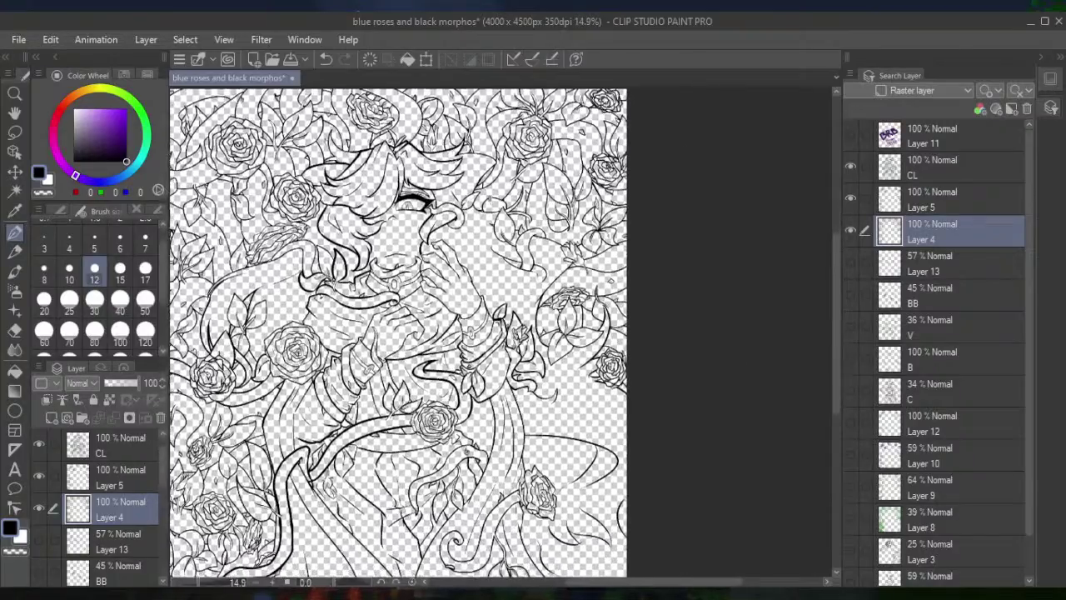
drag(498, 313, 518, 292)
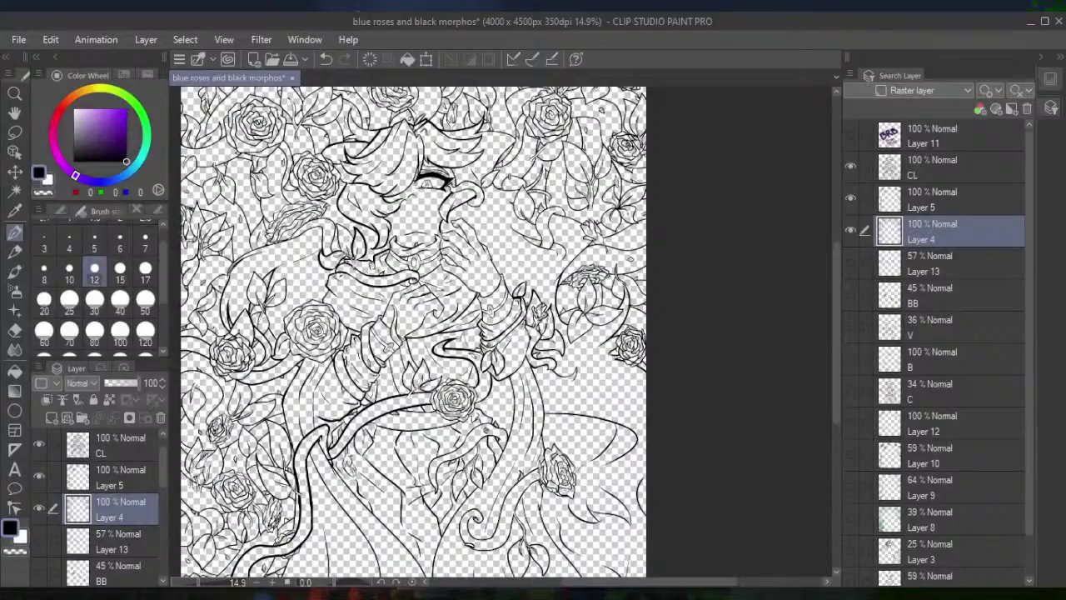
scroll(615, 278, up, 5)
scroll(615, 278, down, 4)
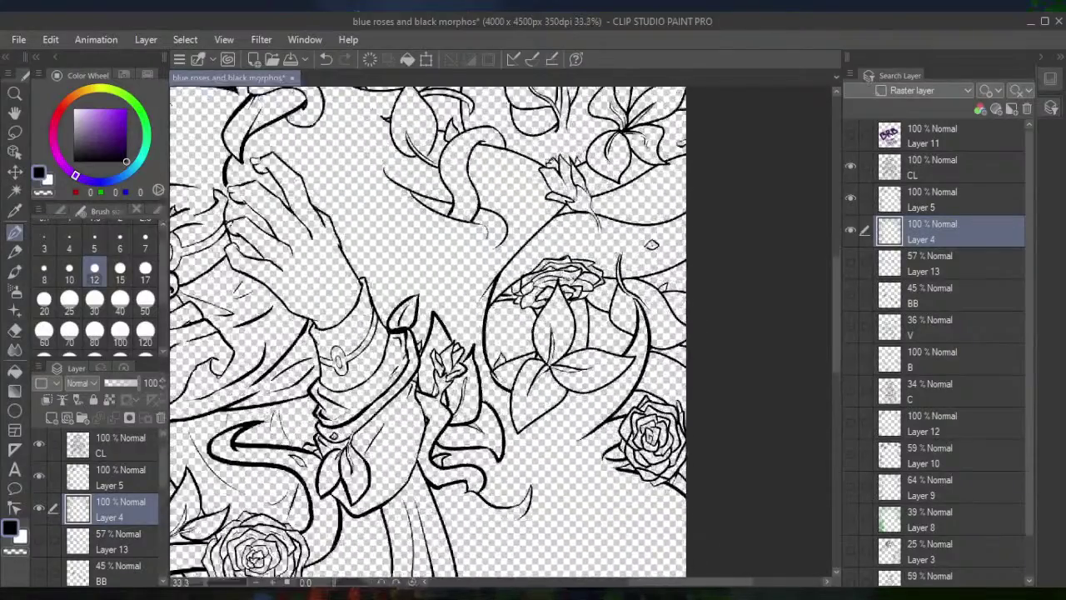
scroll(615, 279, down, 2)
drag(615, 278, 730, 299)
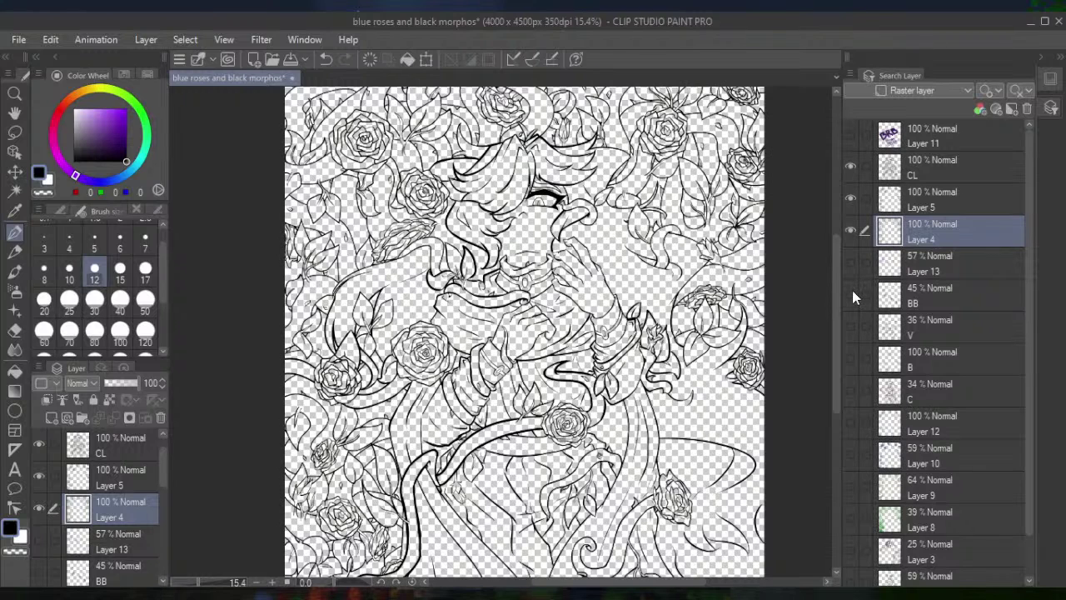
Show the butterfly sketches on Layer 13 and layer B, keeping layers BB and V hidden
click(852, 265)
click(853, 263)
click(852, 265)
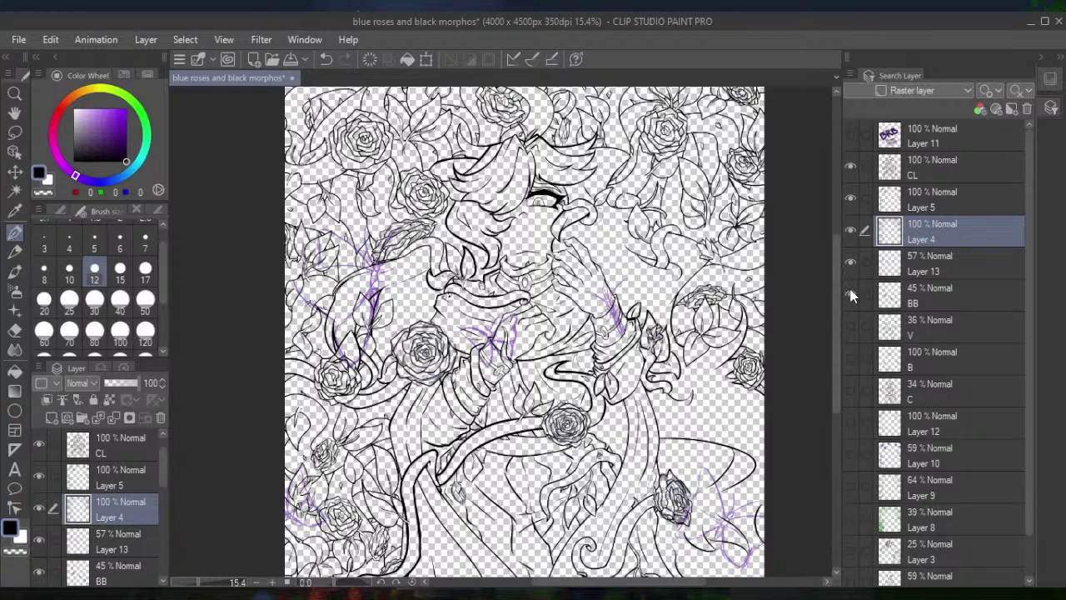
click(850, 294)
click(850, 326)
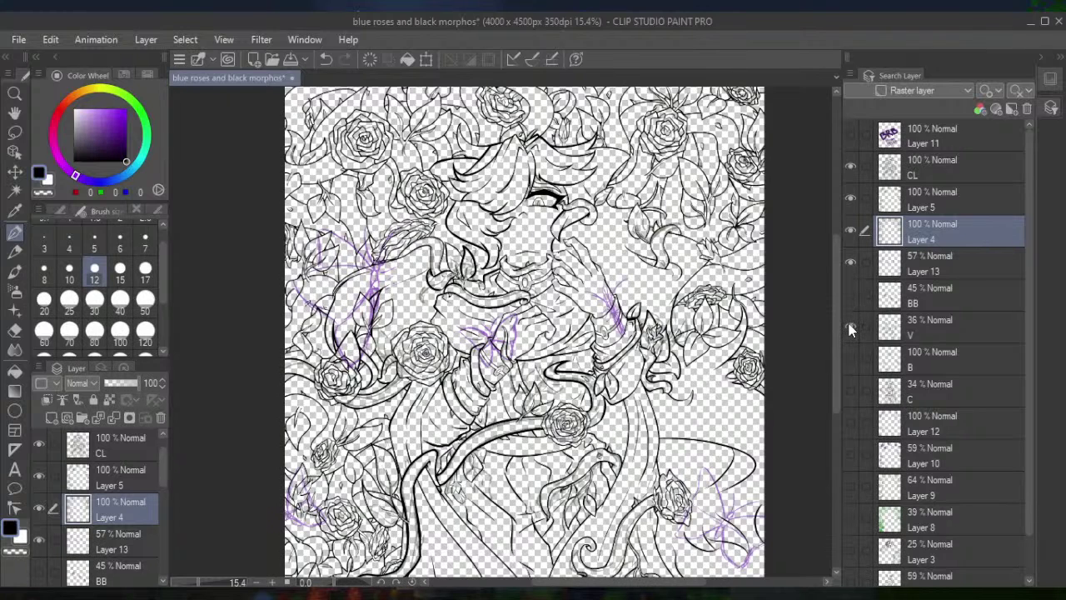
click(850, 326)
click(851, 359)
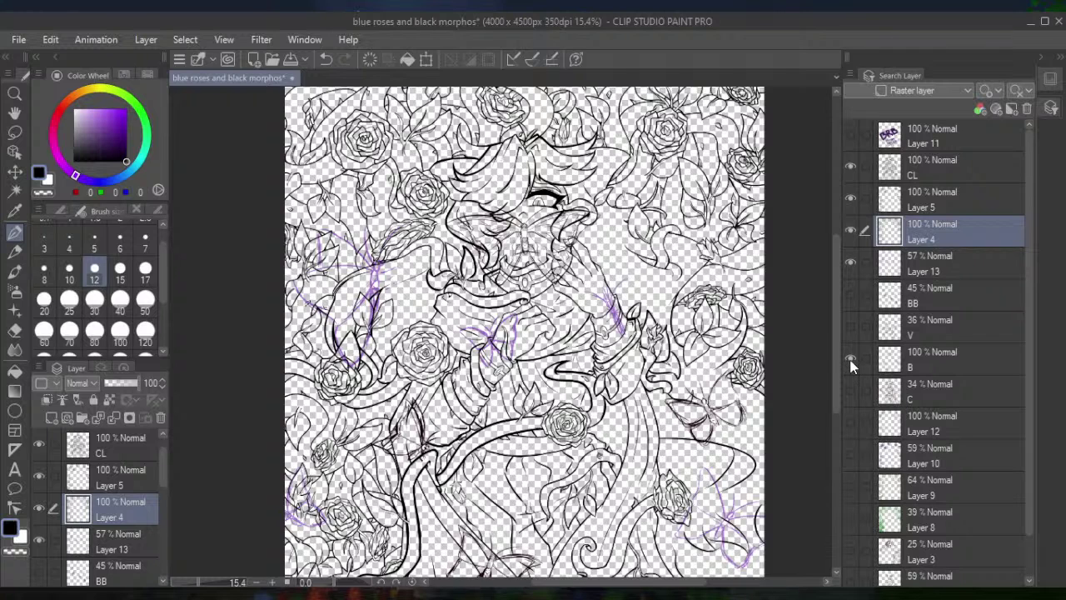
Fade the line art by setting the opacity of Layer 4 to 52%, Layer 5 to 20% and CL to 41%
mouse_move(1027, 303)
mouse_down()
mouse_move(1033, 354)
mouse_move(1038, 285)
mouse_up()
click(127, 382)
click(124, 380)
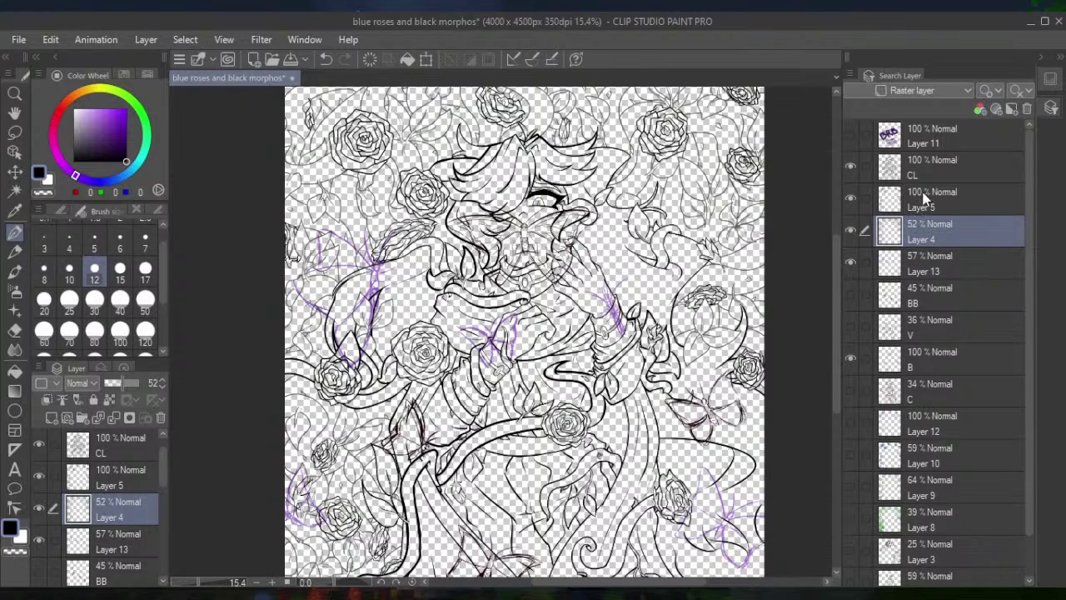
click(923, 198)
click(114, 381)
click(114, 380)
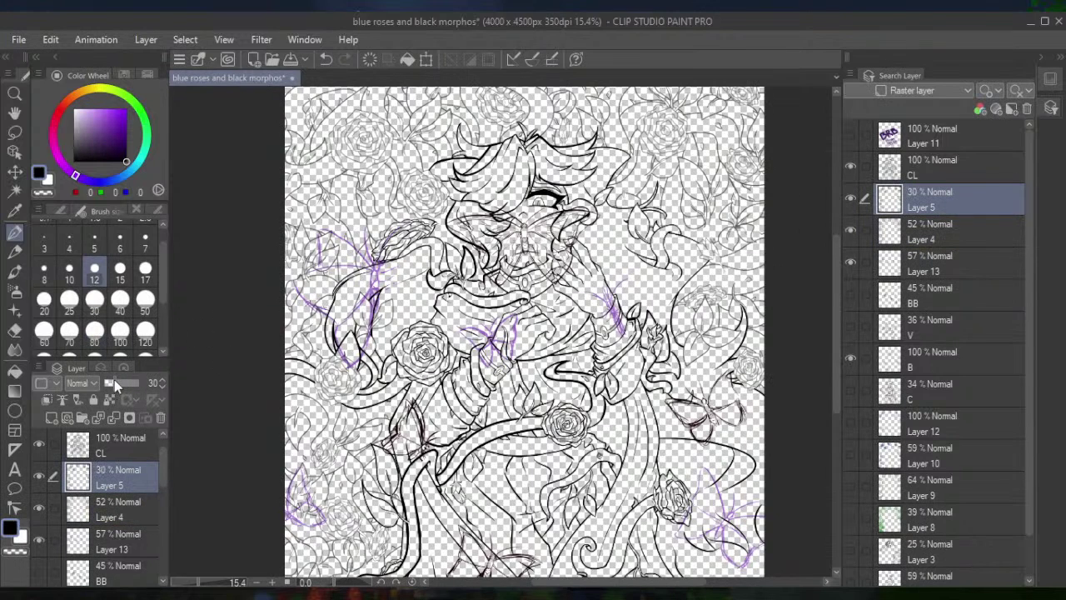
click(939, 171)
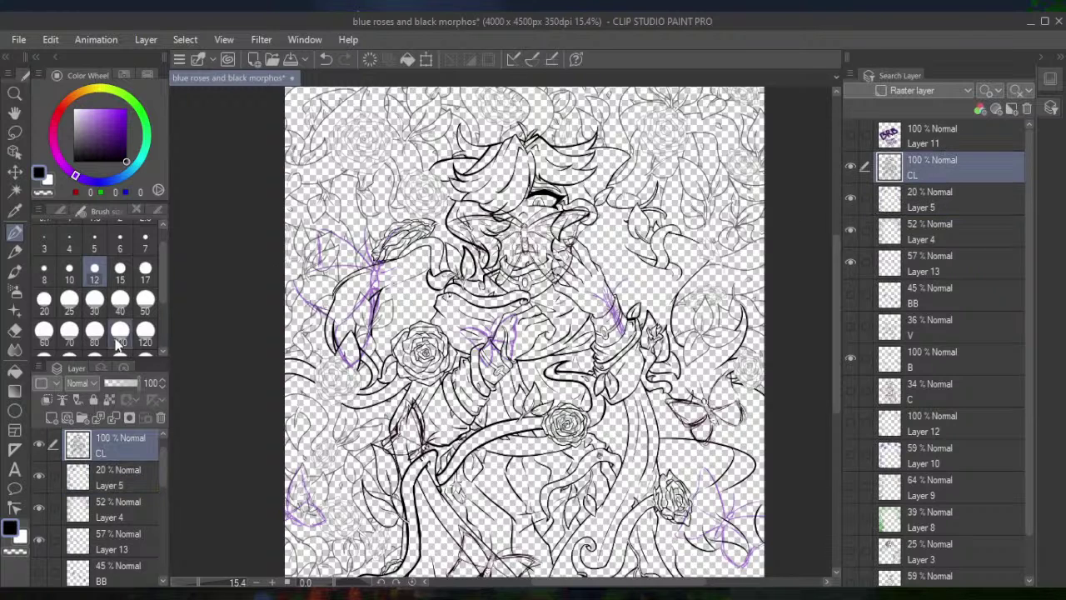
click(119, 381)
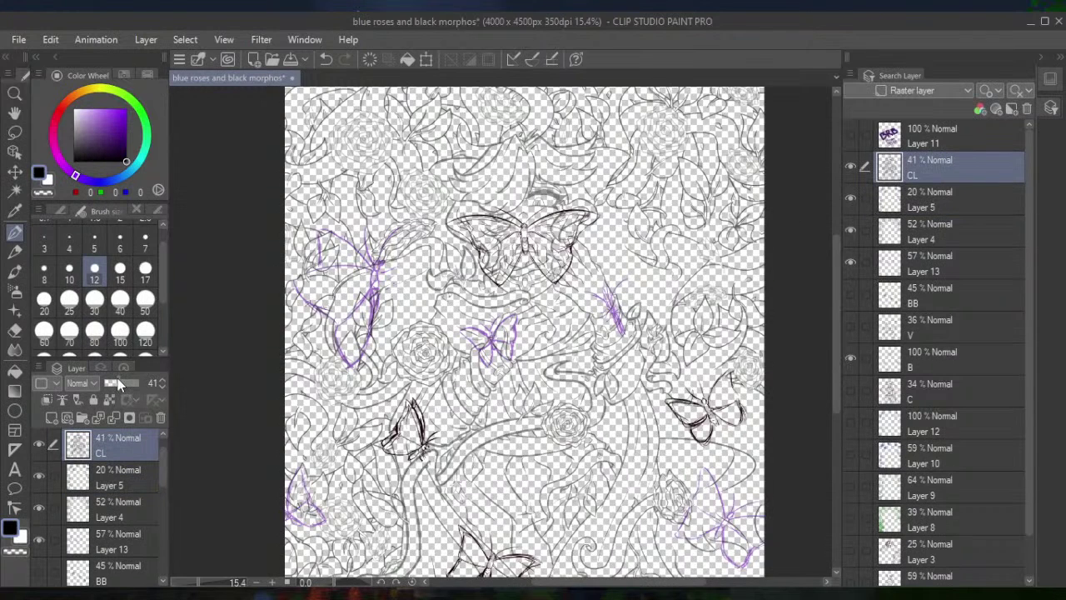
Set the butterfly sketch opacities to 64% for Layer 13 and 59% for layer B
click(922, 357)
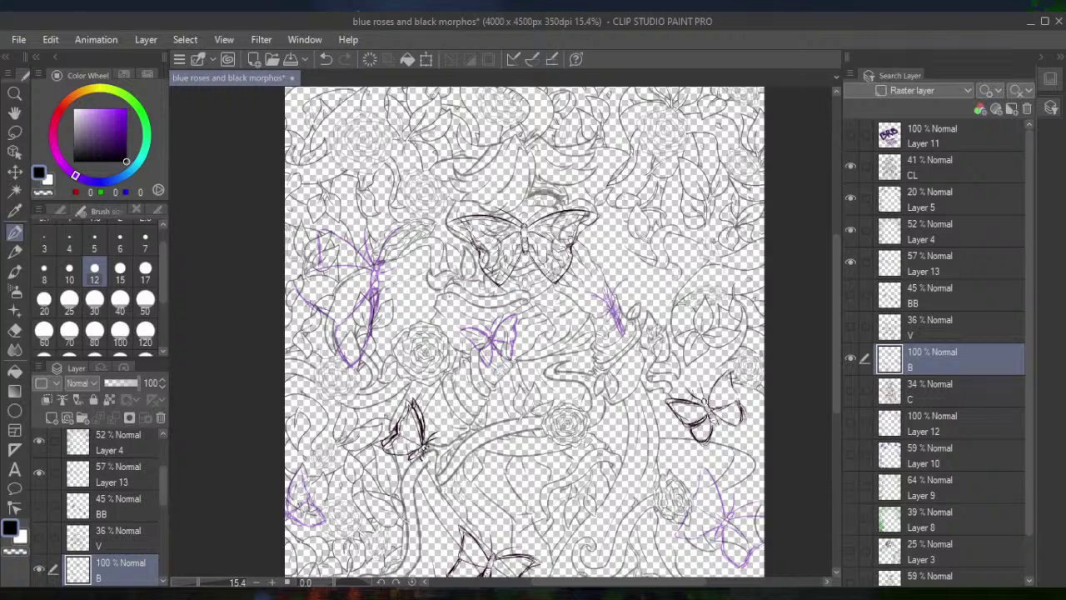
click(916, 275)
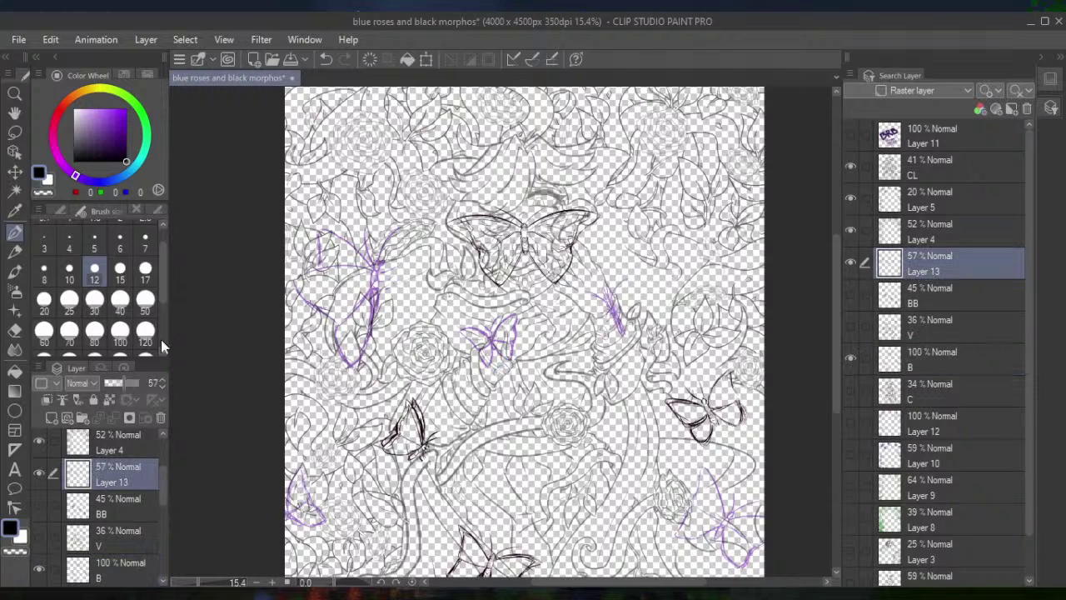
drag(130, 377, 126, 382)
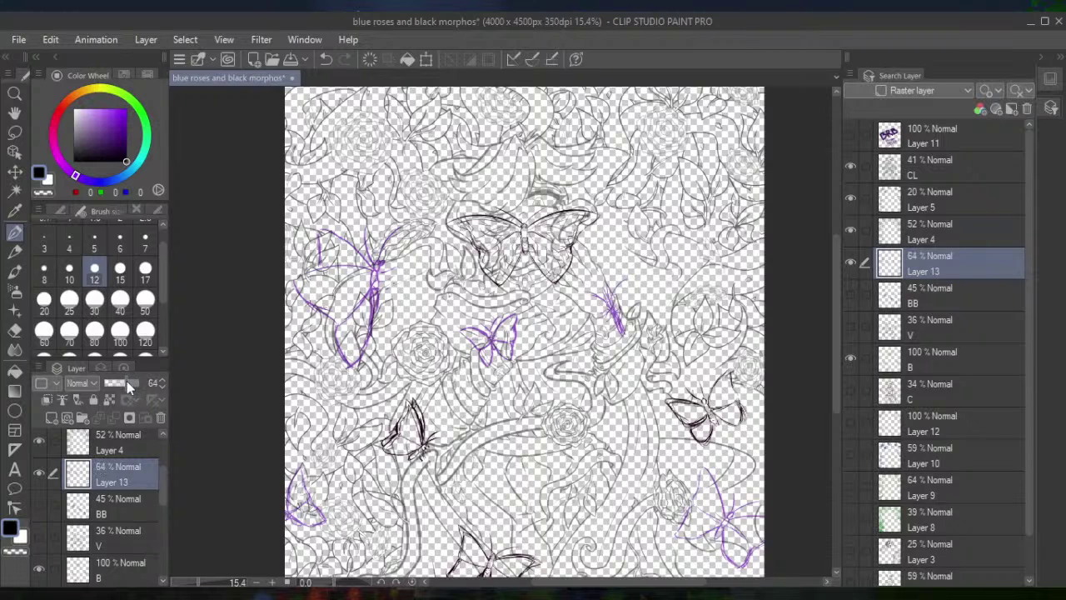
click(916, 358)
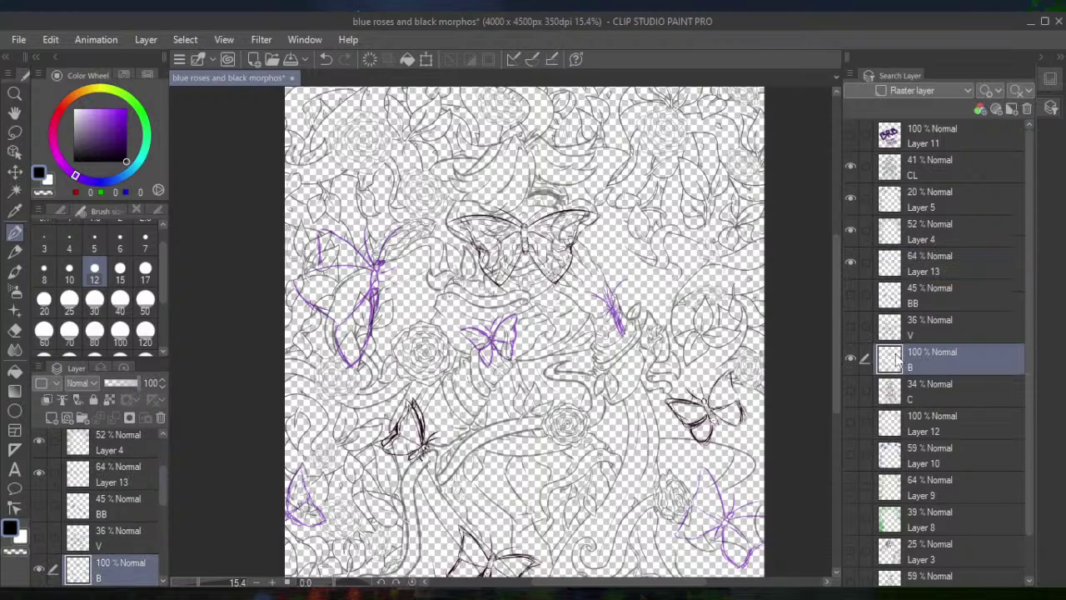
click(125, 380)
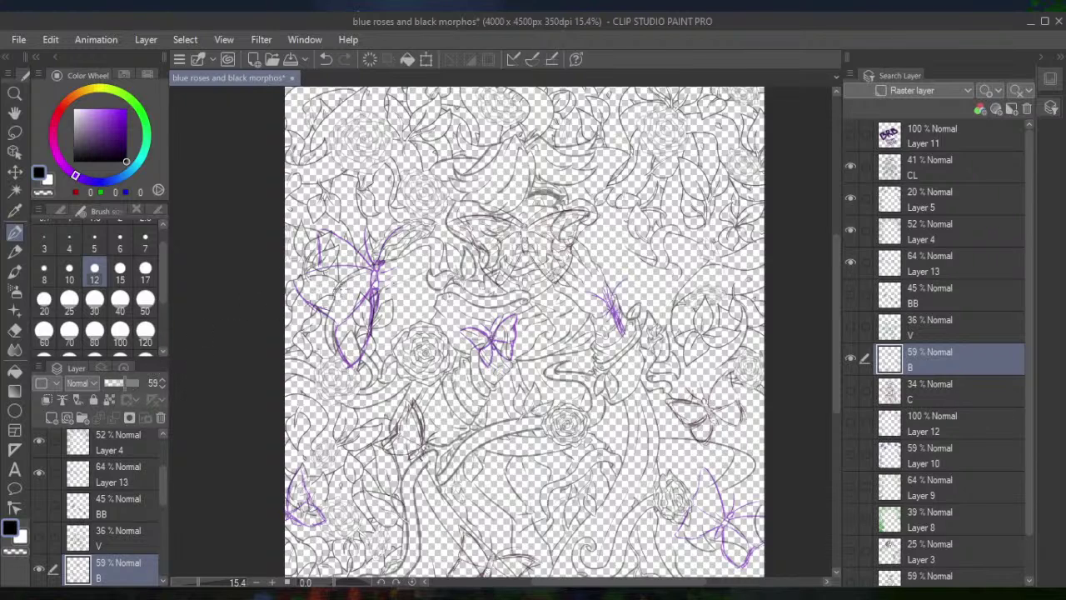
Set the pen size to 5 and add a new raster layer directly above CL for inking the butterfly over the face
scroll(515, 236, up, 5)
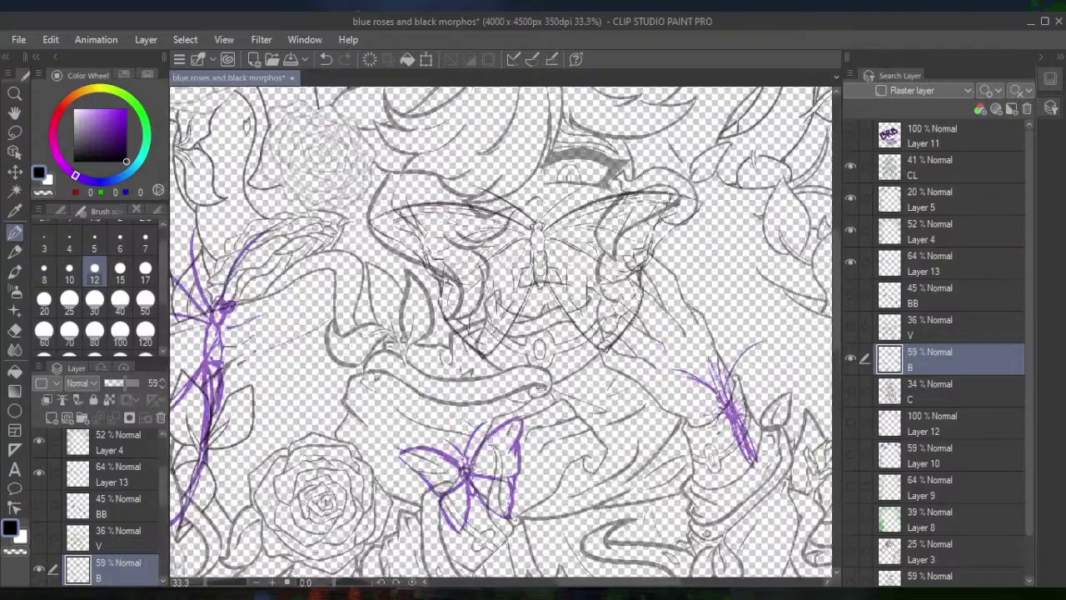
scroll(514, 209, up, 1)
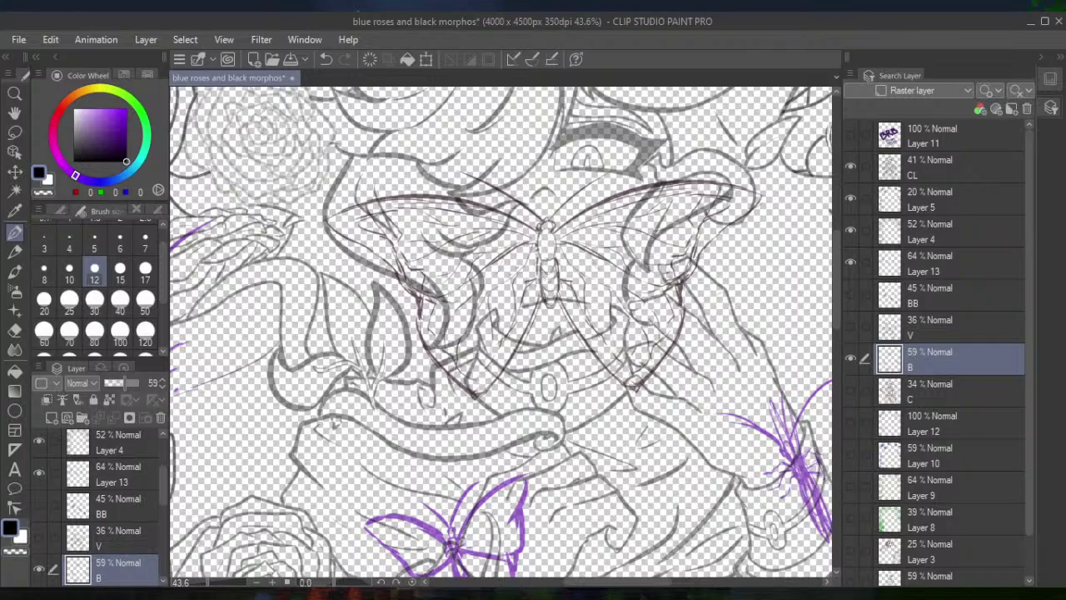
scroll(550, 232, up, 5)
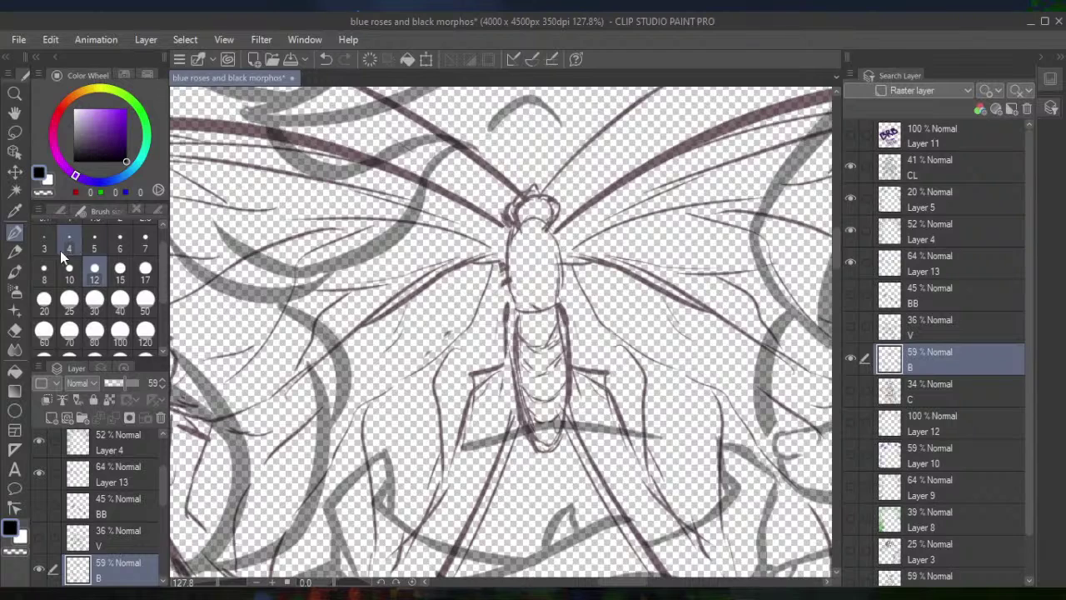
click(94, 244)
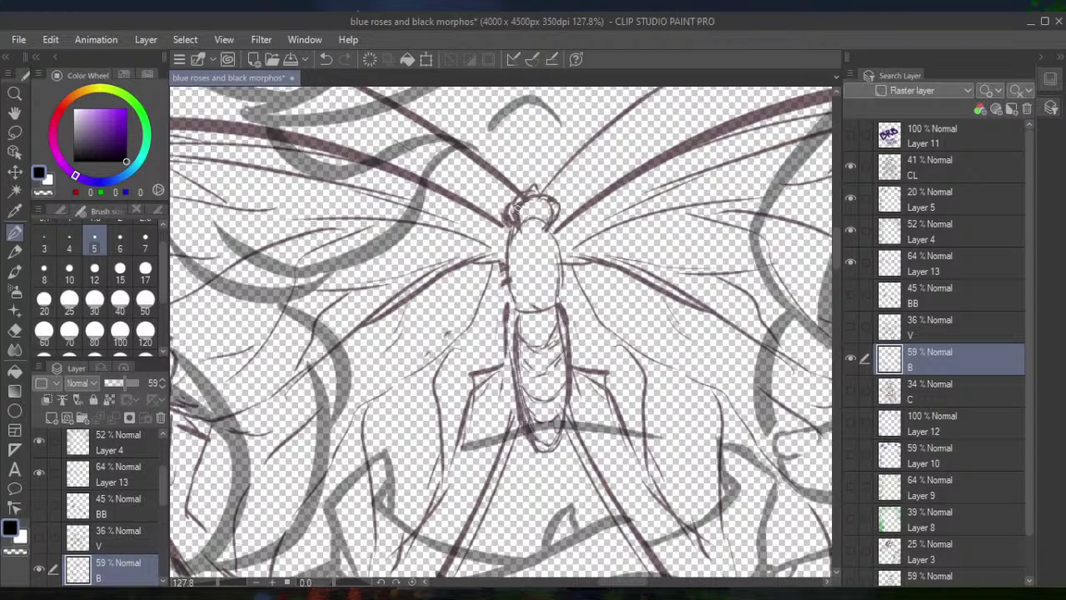
click(326, 59)
click(918, 167)
key(ctrl+shift+n)
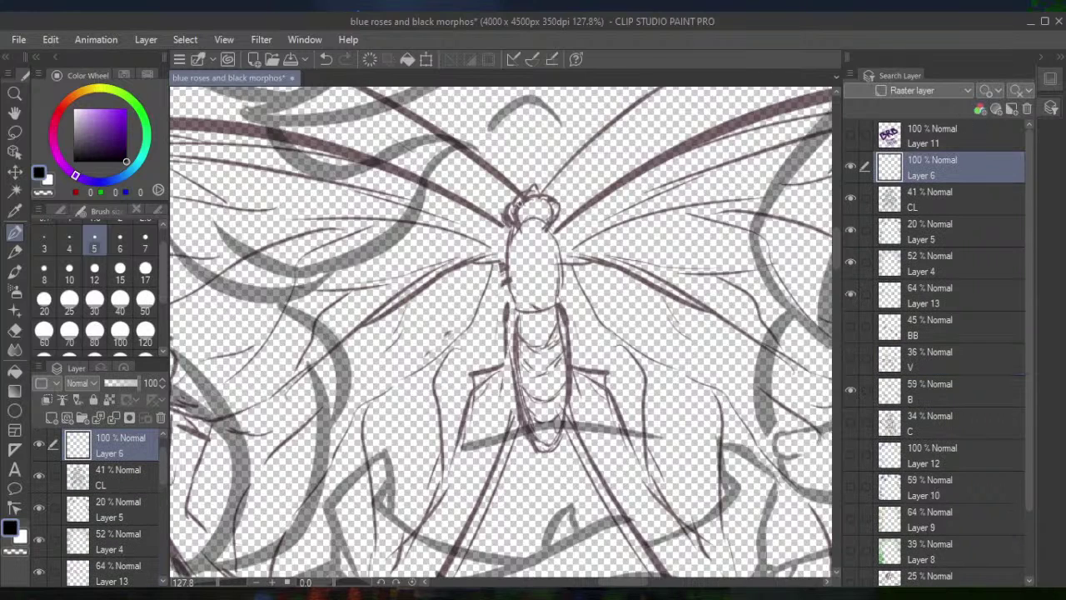
Ink the head and round eyes of the butterfly over the character's face on Layer 6, following the sketch
mouse_move(523, 221)
mouse_down()
mouse_move(515, 209)
mouse_move(535, 196)
mouse_move(548, 224)
mouse_up()
click(325, 59)
mouse_move(519, 227)
mouse_down()
mouse_move(530, 196)
mouse_move(549, 206)
mouse_move(548, 227)
mouse_up()
drag(518, 202, 520, 222)
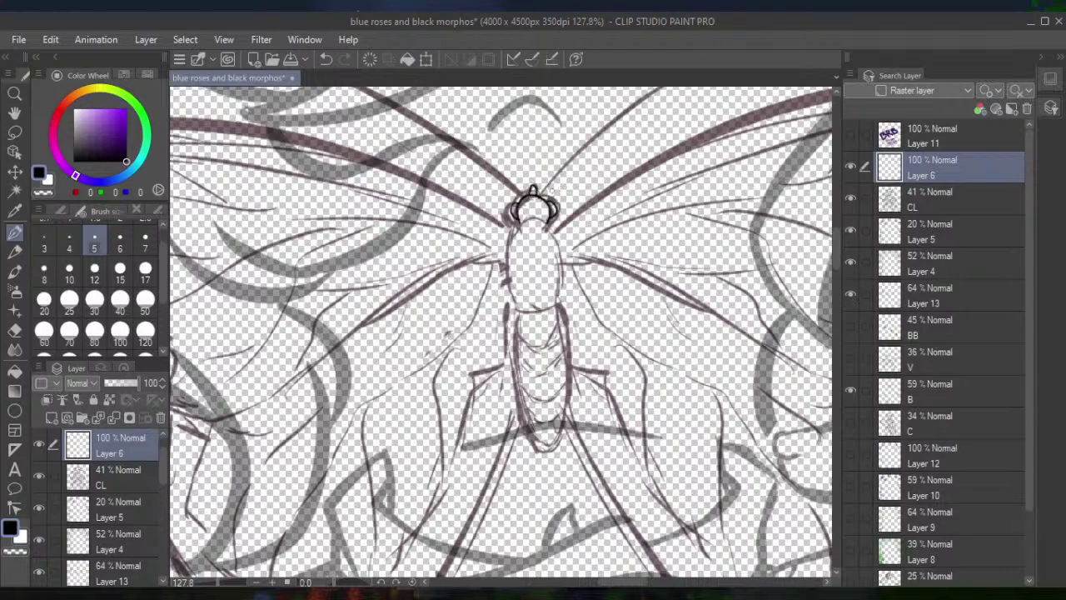
Ink the butterfly's two long curved antennae, sweeping outward from the top of its head on both sides
scroll(588, 208, up, 3)
drag(586, 208, 590, 344)
scroll(585, 288, down, 4)
key(ctrl+alt+0)
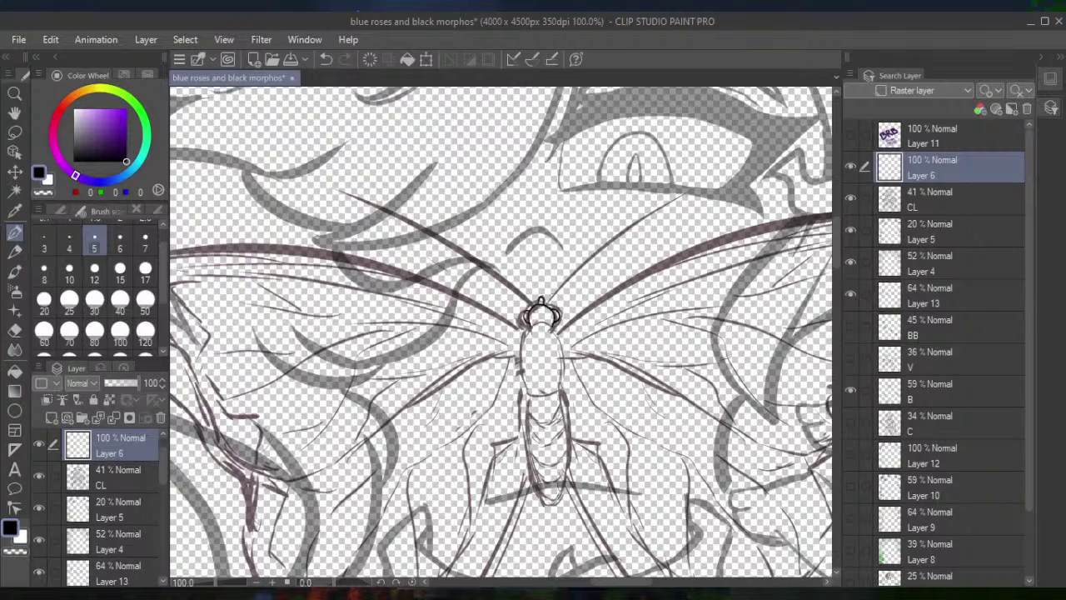
drag(541, 313, 678, 220)
click(327, 58)
drag(542, 313, 740, 194)
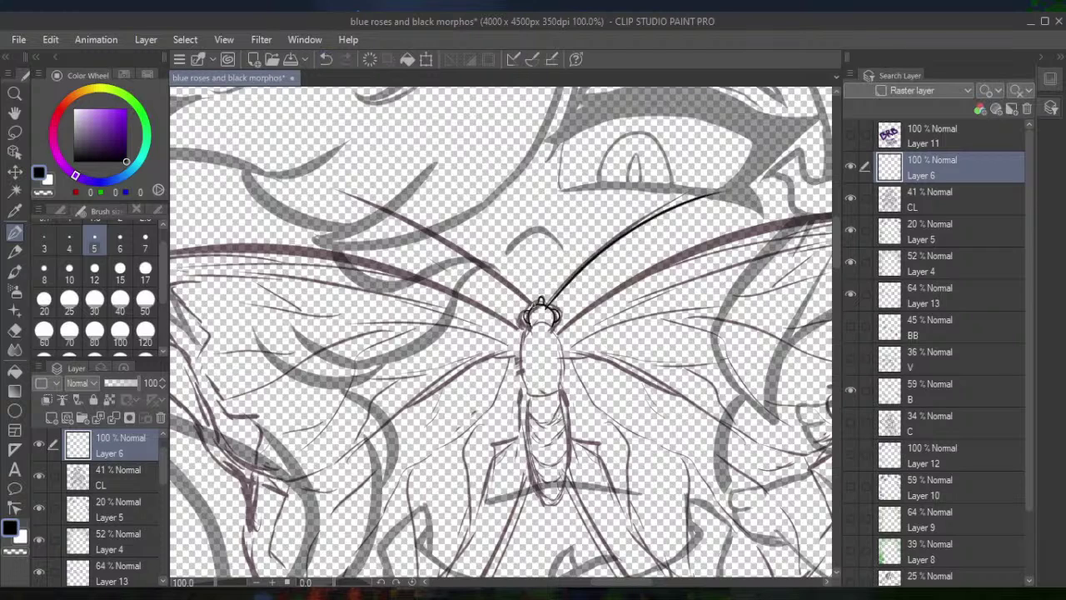
drag(537, 309, 393, 206)
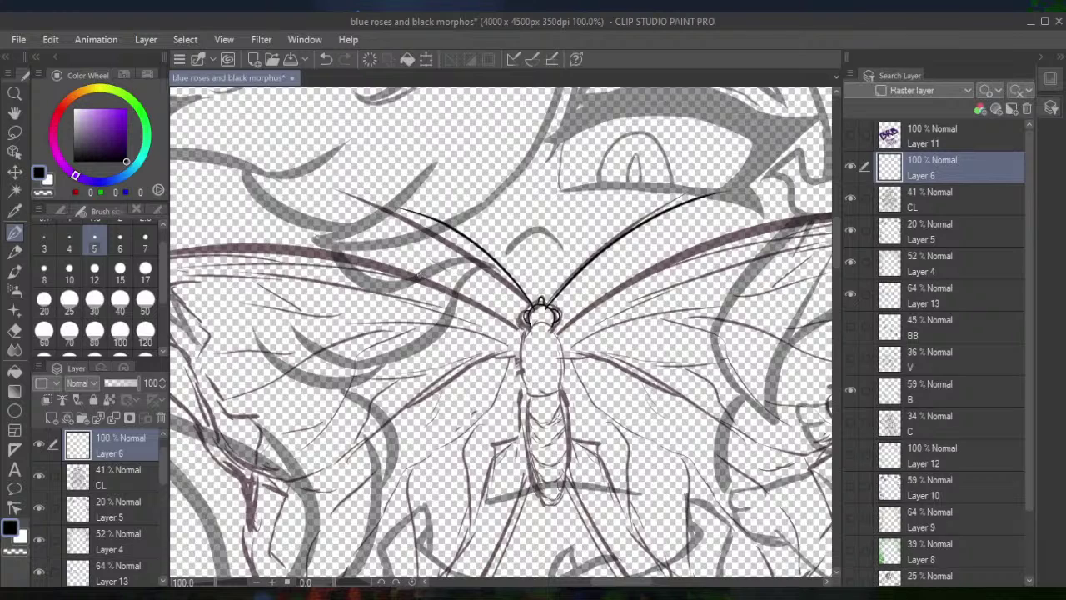
Undo the butterfly's left antenna stroke and re-ink it as a slightly higher, wider arc
click(327, 59)
click(327, 59)
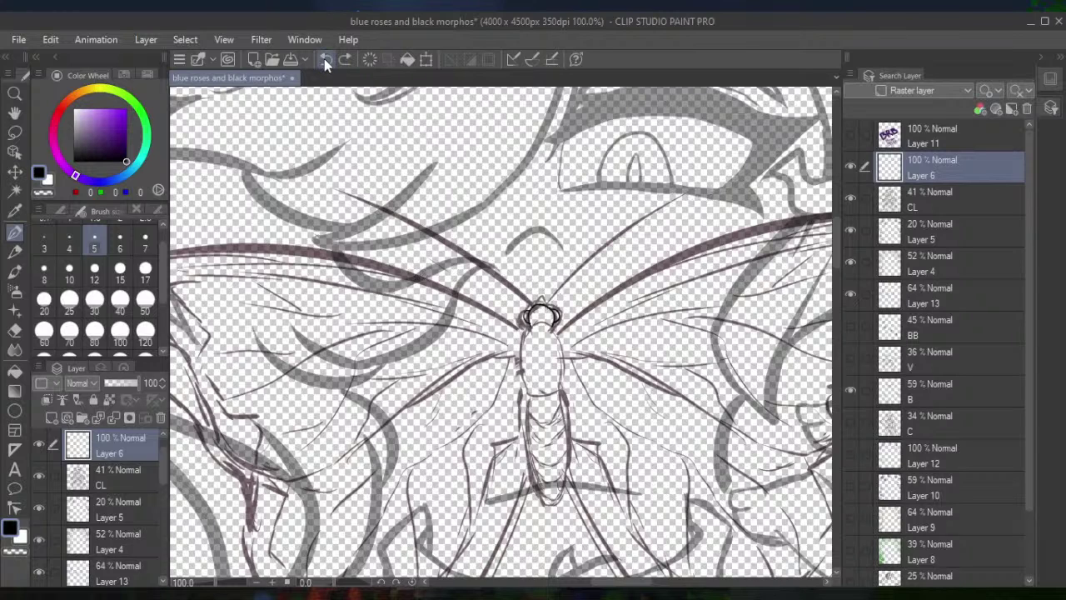
click(326, 60)
click(327, 59)
click(344, 59)
click(344, 59)
click(344, 59)
click(344, 59)
click(344, 60)
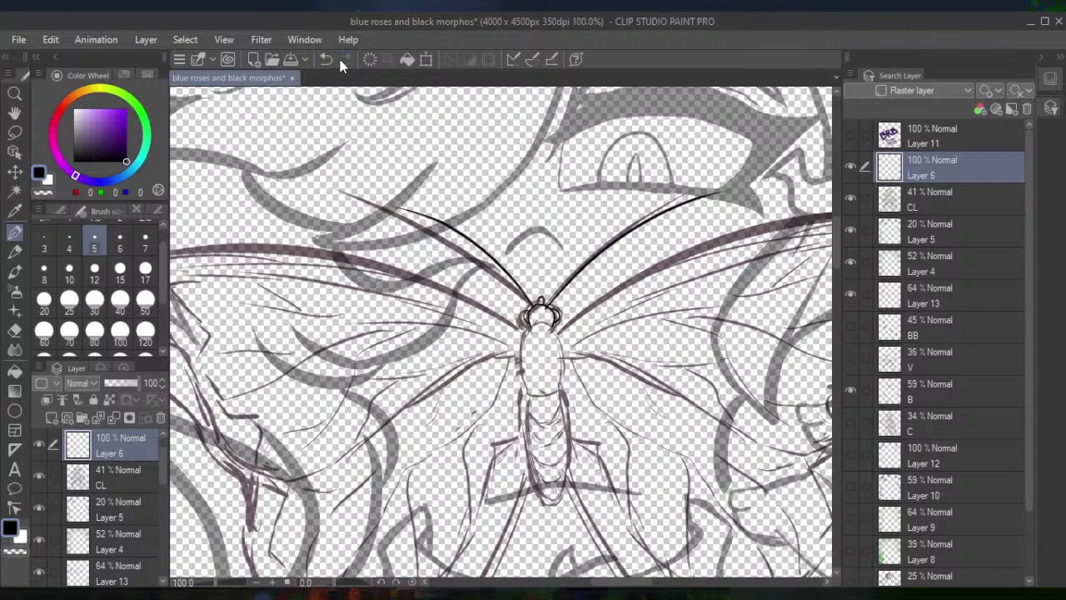
click(326, 59)
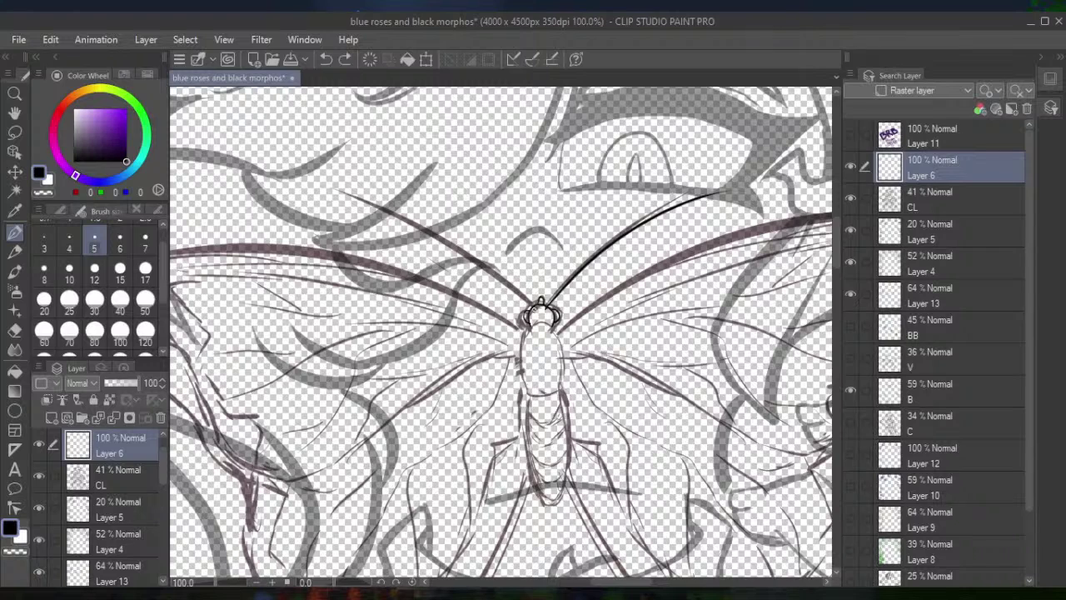
click(344, 59)
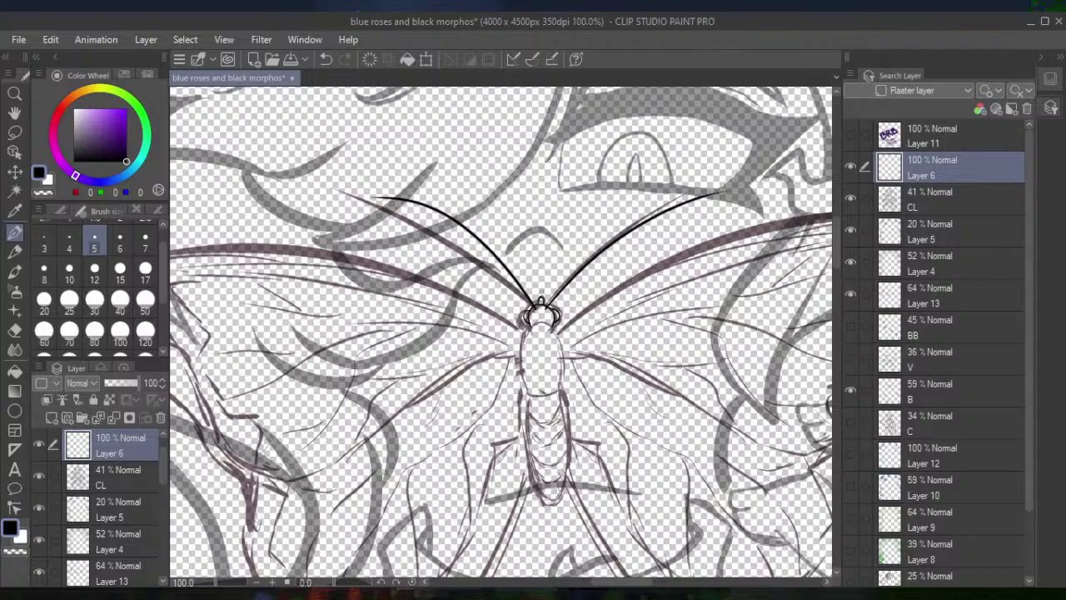
Ink the right side of the butterfly's thorax and abdomen, adding short segment lines across the abdomen
drag(542, 292, 519, 188)
drag(568, 233, 618, 233)
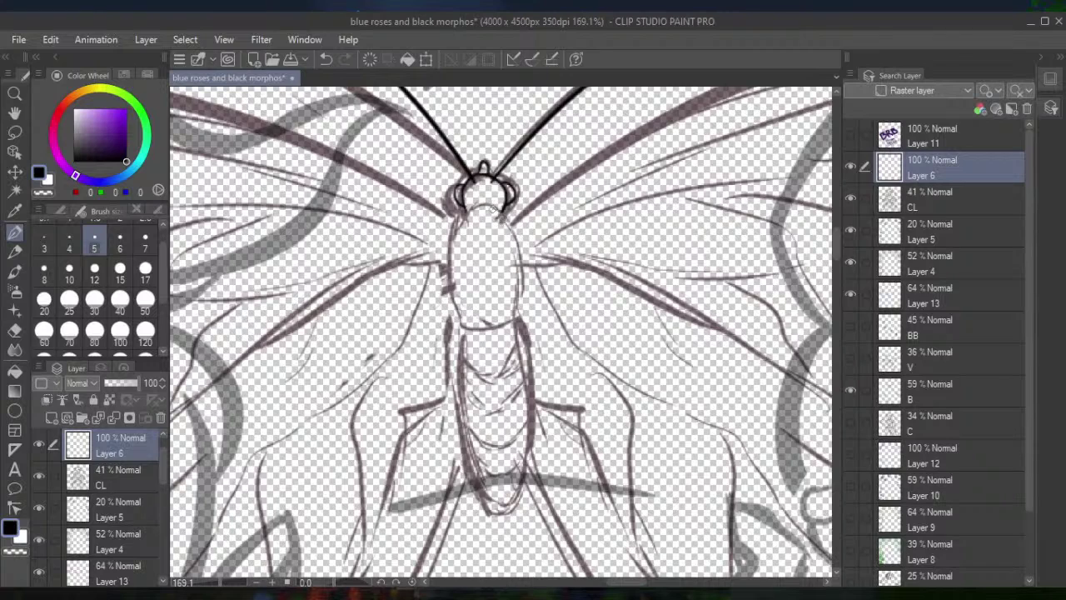
mouse_move(483, 205)
mouse_down()
mouse_move(506, 225)
mouse_move(518, 318)
mouse_move(464, 326)
mouse_up()
click(325, 59)
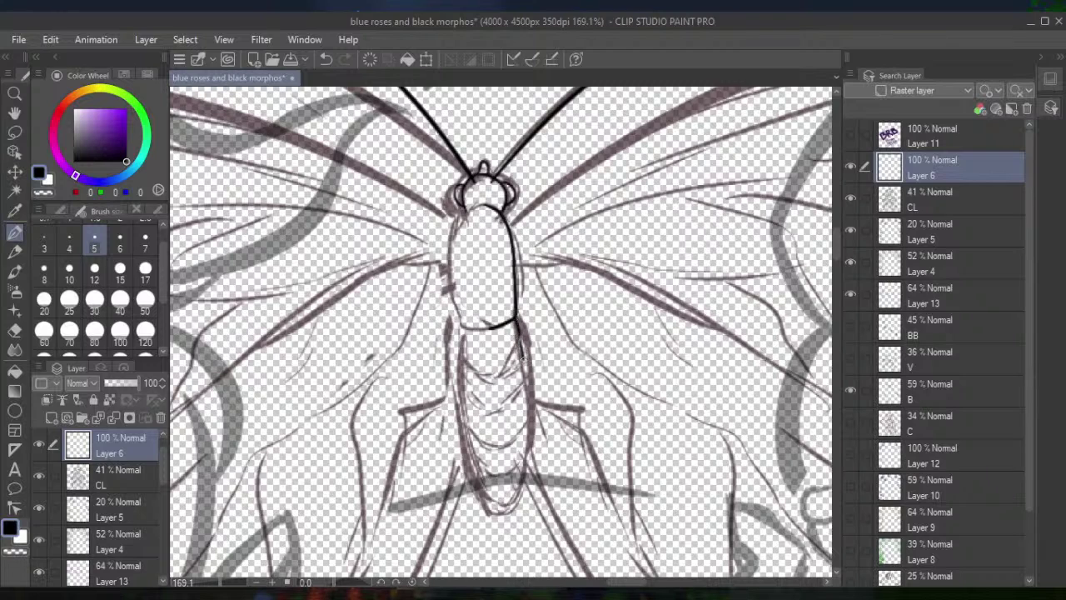
click(332, 67)
mouse_move(523, 333)
mouse_down()
mouse_move(531, 414)
mouse_move(521, 488)
mouse_move(506, 506)
mouse_up()
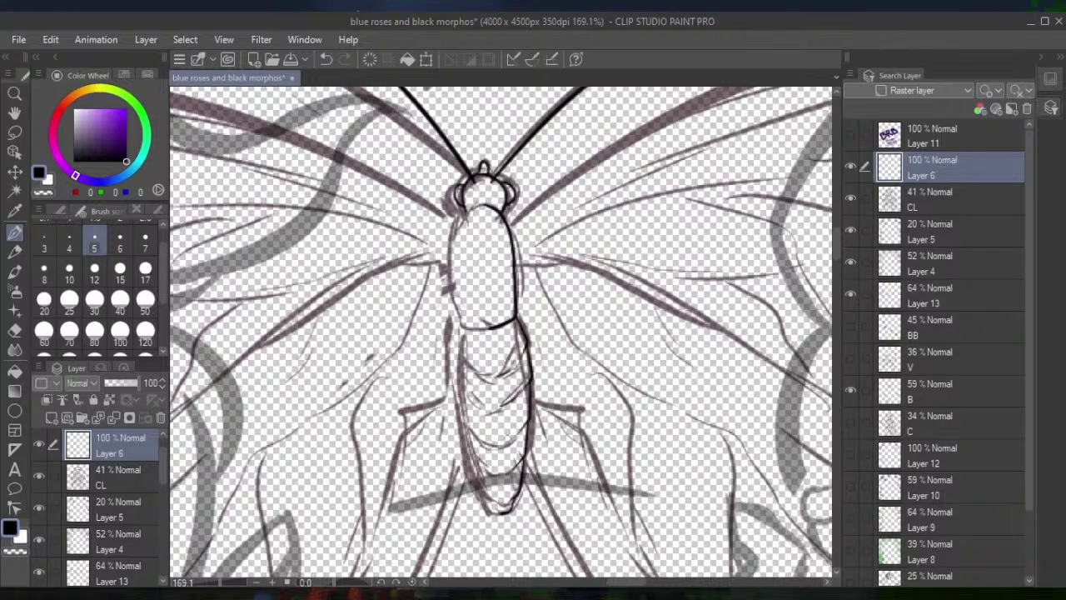
click(515, 425)
Set the pen size to 7 and ink the upper edge of the butterfly's right forewing, redrawing the curve until it follows the sketch
drag(485, 418, 248, 464)
key(ctrl+minus)
drag(533, 316, 457, 368)
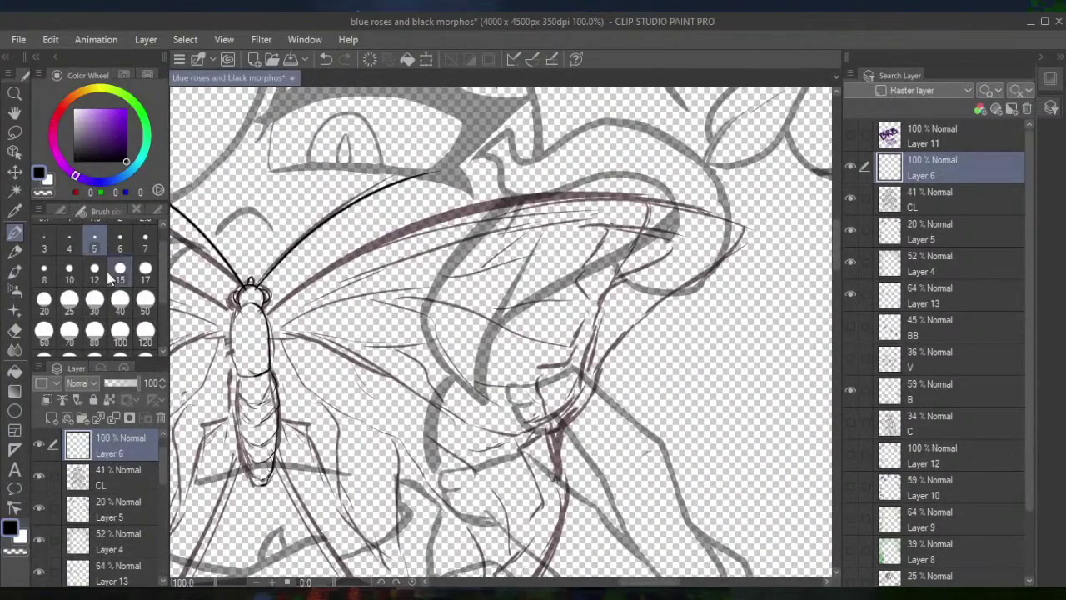
click(70, 269)
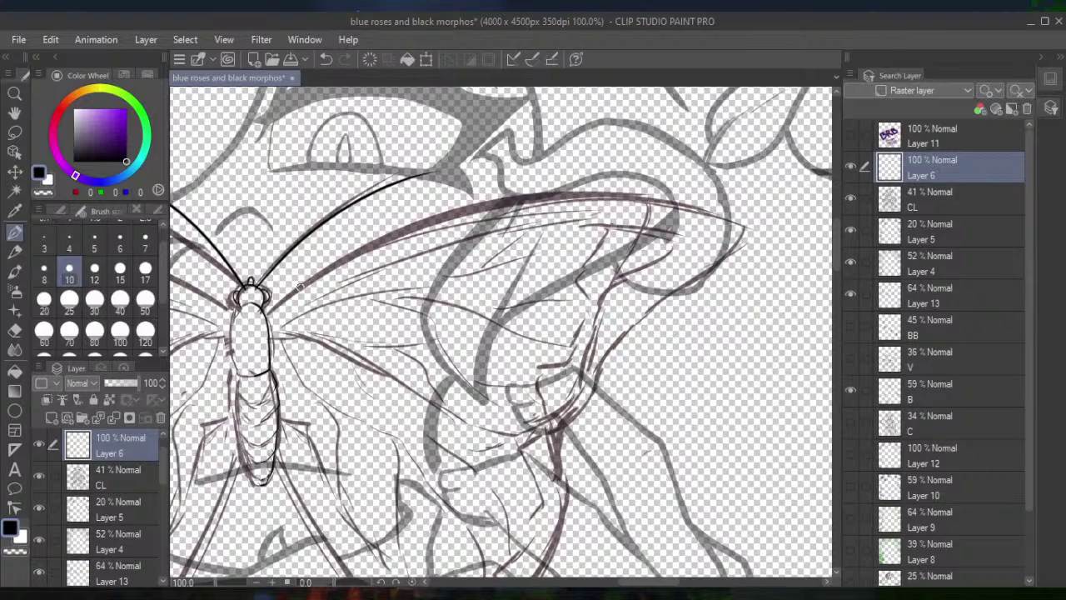
click(120, 243)
click(149, 244)
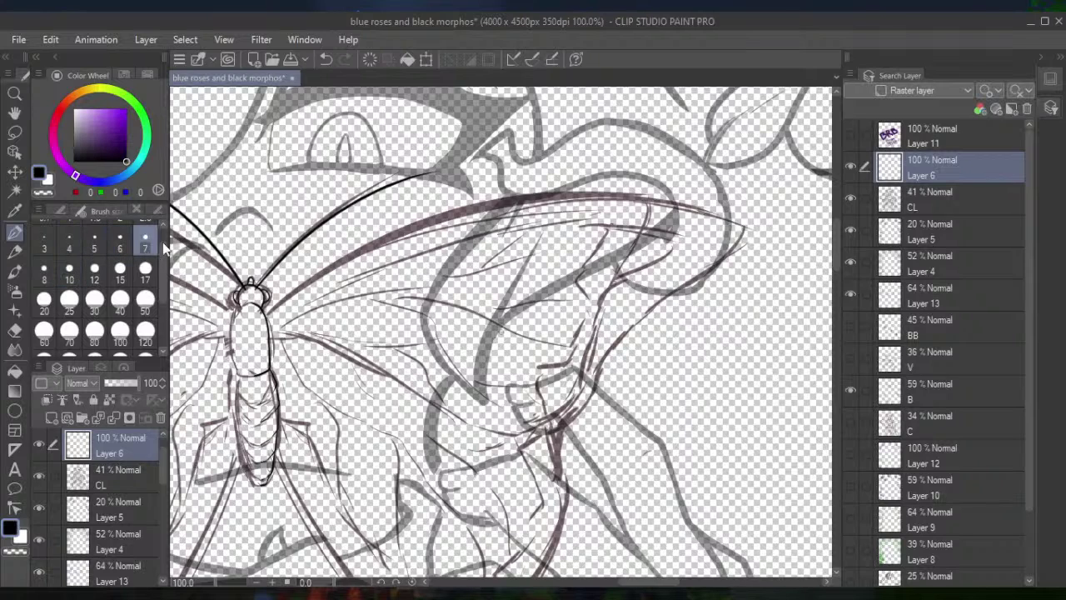
mouse_move(267, 318)
mouse_down()
mouse_move(320, 276)
mouse_move(575, 206)
mouse_up()
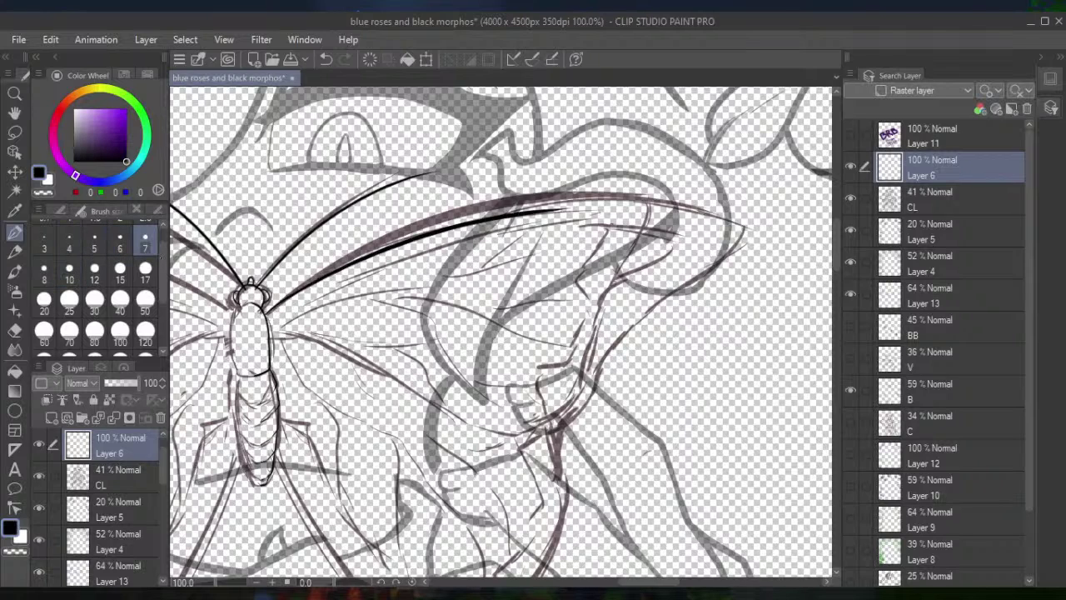
key(ctrl+z)
drag(266, 315, 574, 178)
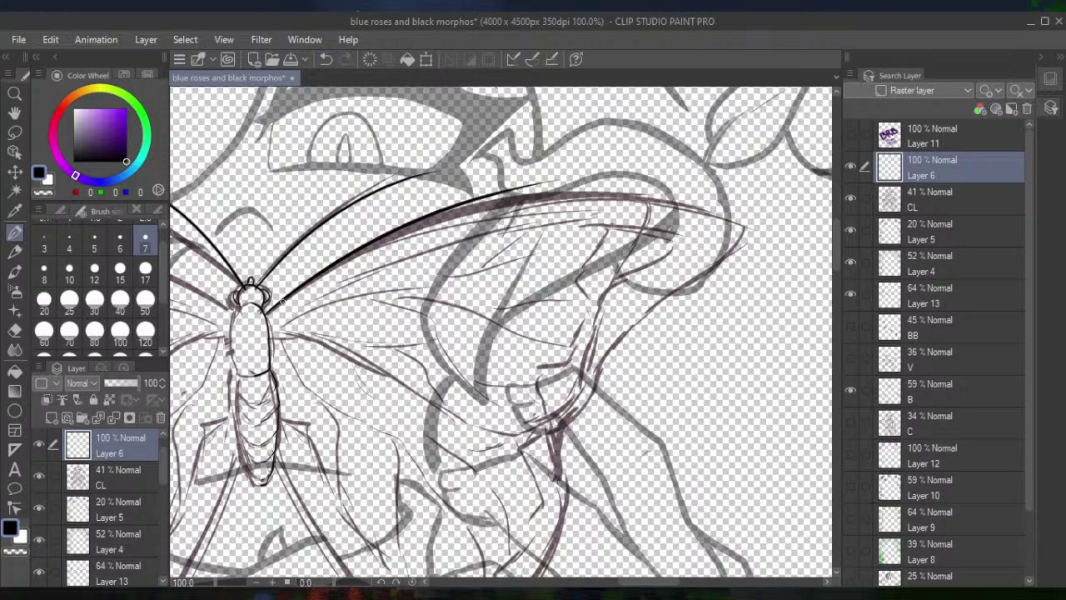
click(326, 59)
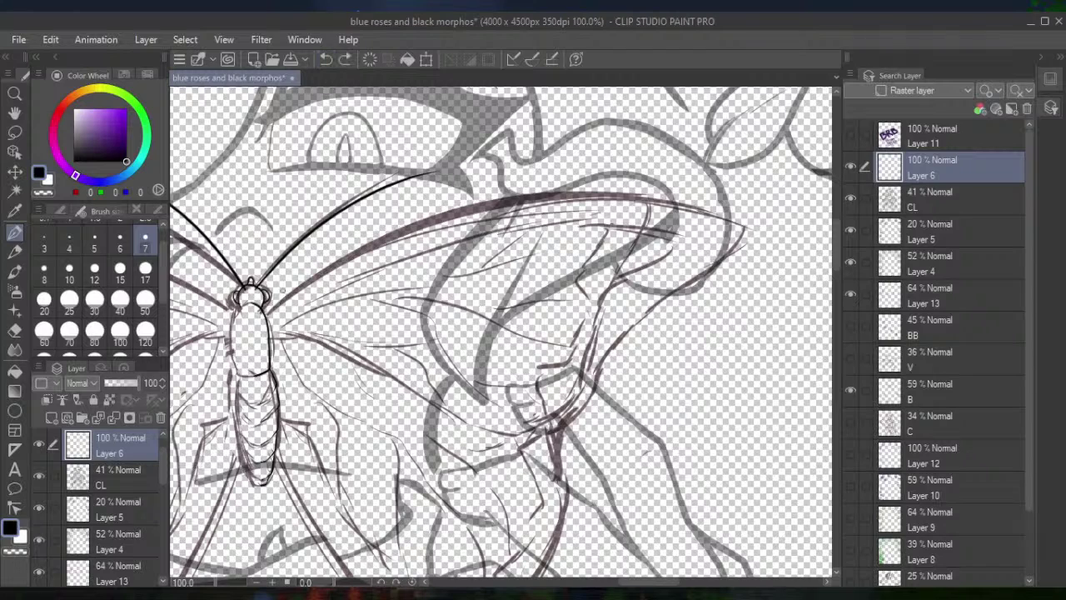
drag(266, 313, 658, 199)
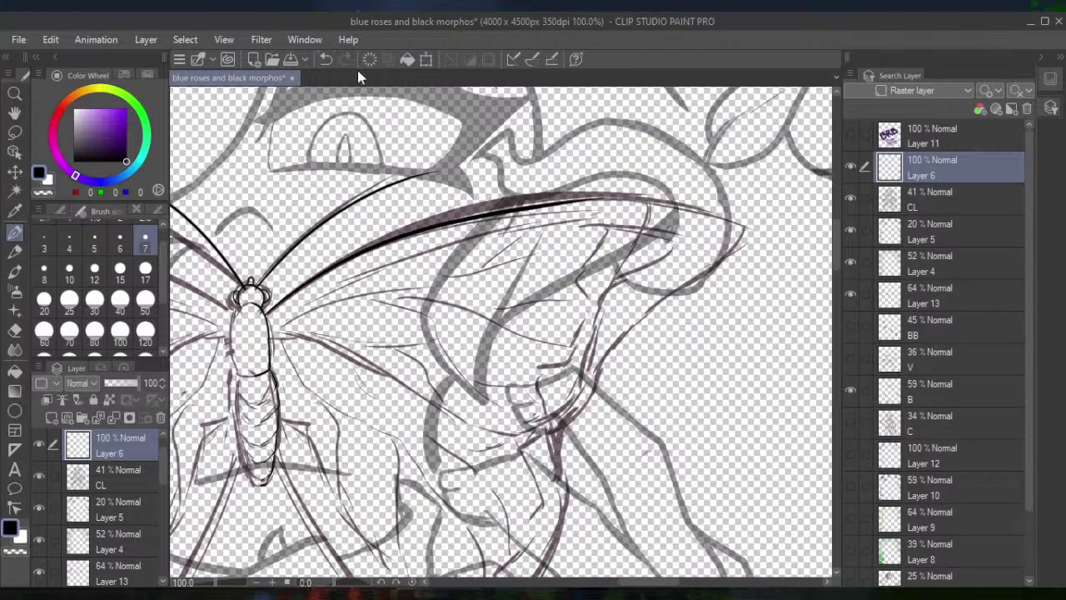
click(326, 59)
mouse_move(267, 317)
mouse_down()
mouse_move(497, 209)
mouse_move(625, 184)
mouse_up()
click(326, 59)
mouse_move(267, 315)
mouse_down()
mouse_move(340, 257)
mouse_move(655, 200)
mouse_up()
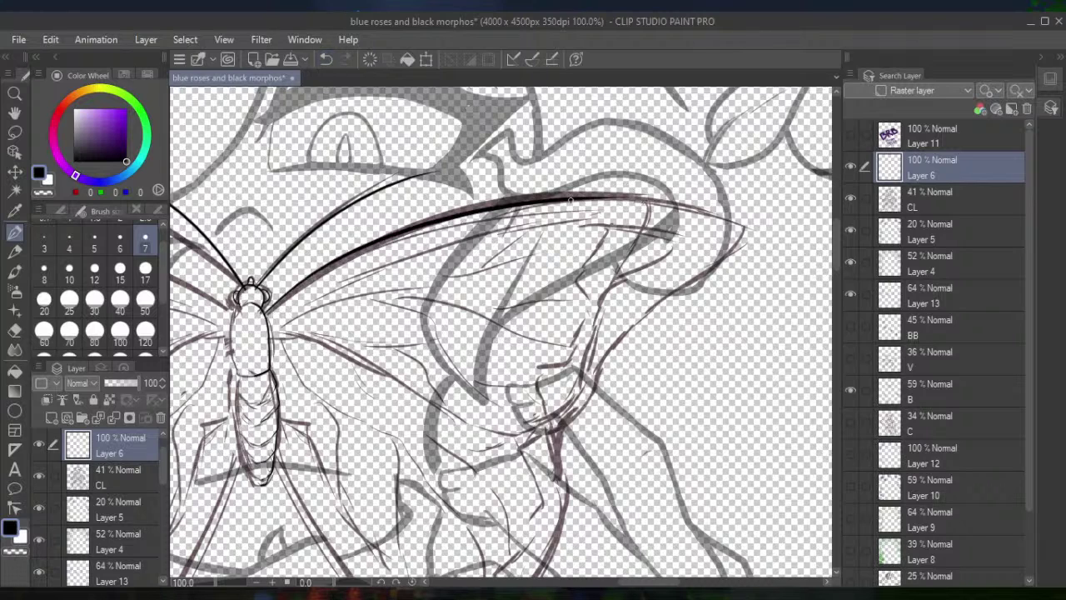
click(326, 59)
drag(265, 315, 616, 190)
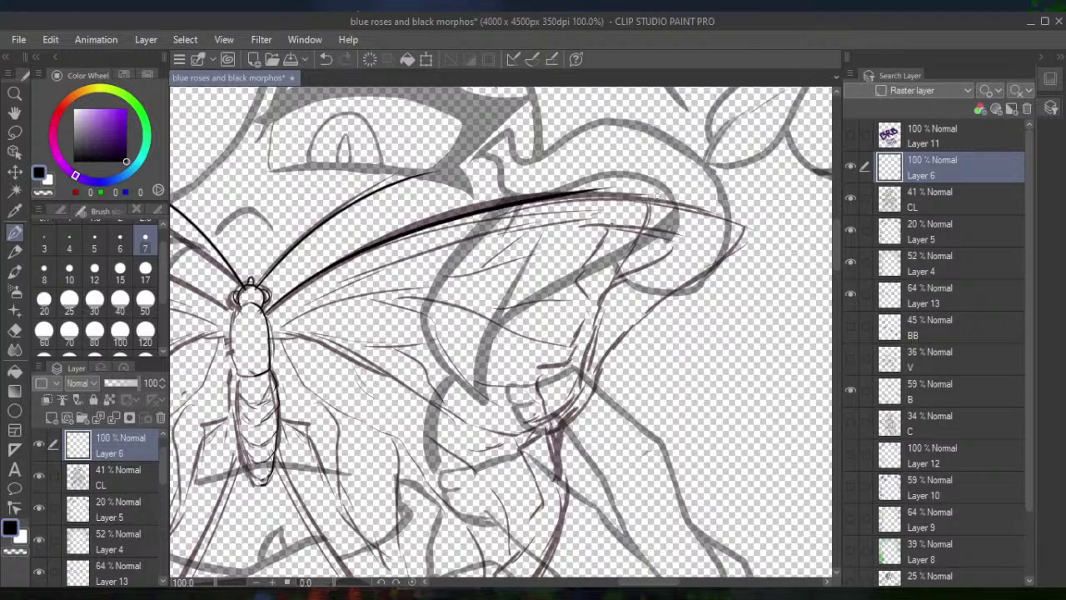
Extend the right forewing's upper edge to the wingtip and ink the wavy outer margin down to its lower corner
mouse_move(535, 200)
mouse_down()
mouse_move(618, 192)
mouse_move(779, 233)
mouse_up()
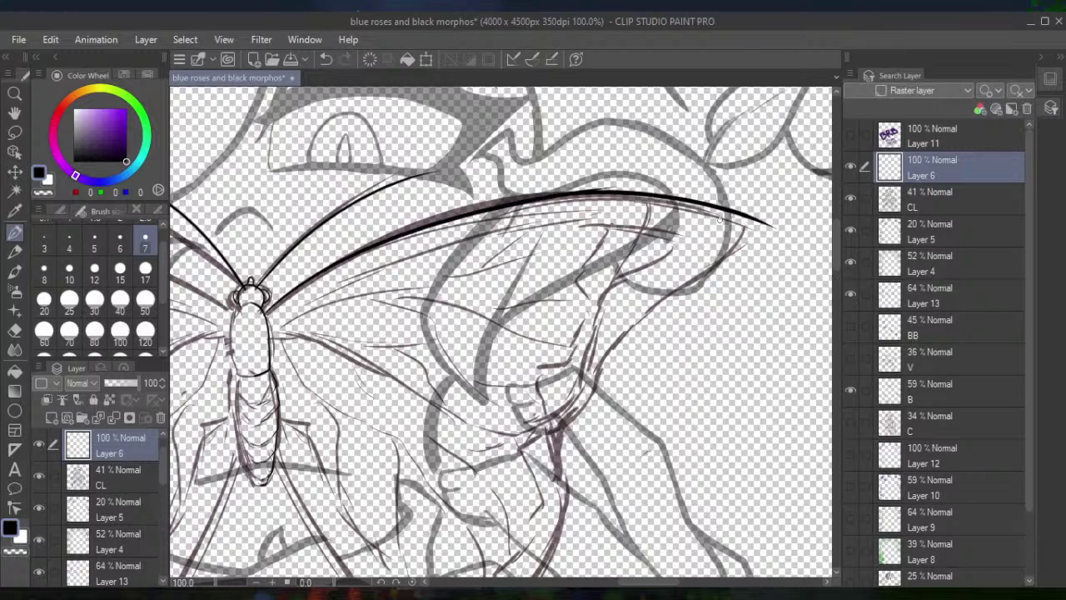
click(326, 59)
mouse_move(543, 200)
mouse_down()
mouse_move(606, 197)
mouse_move(728, 220)
mouse_move(752, 235)
mouse_up()
click(328, 61)
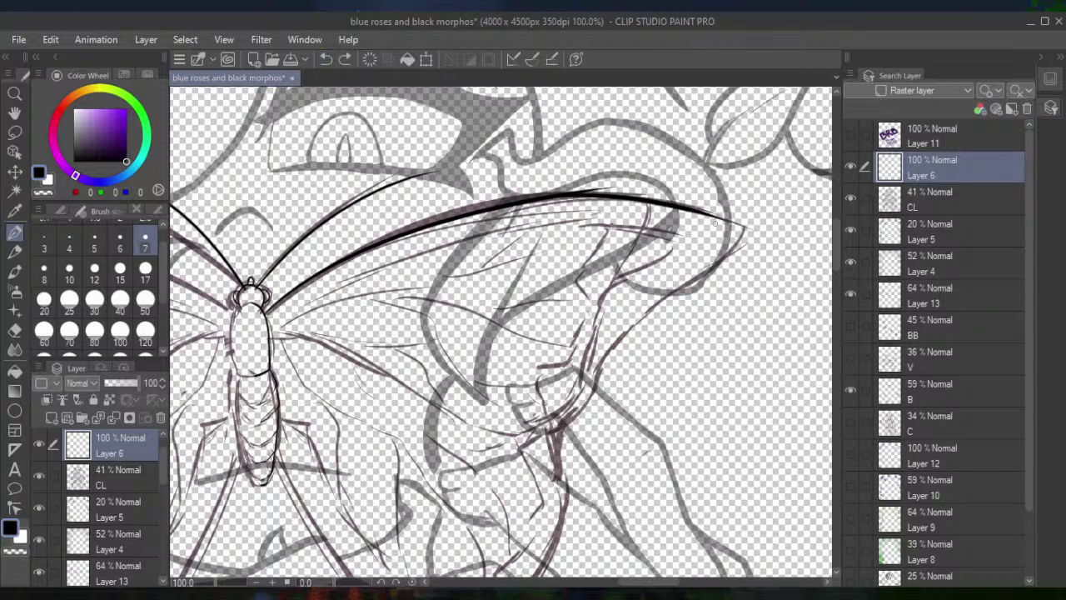
mouse_move(692, 208)
mouse_down()
mouse_move(756, 236)
mouse_move(631, 326)
mouse_move(572, 414)
mouse_move(546, 430)
mouse_up()
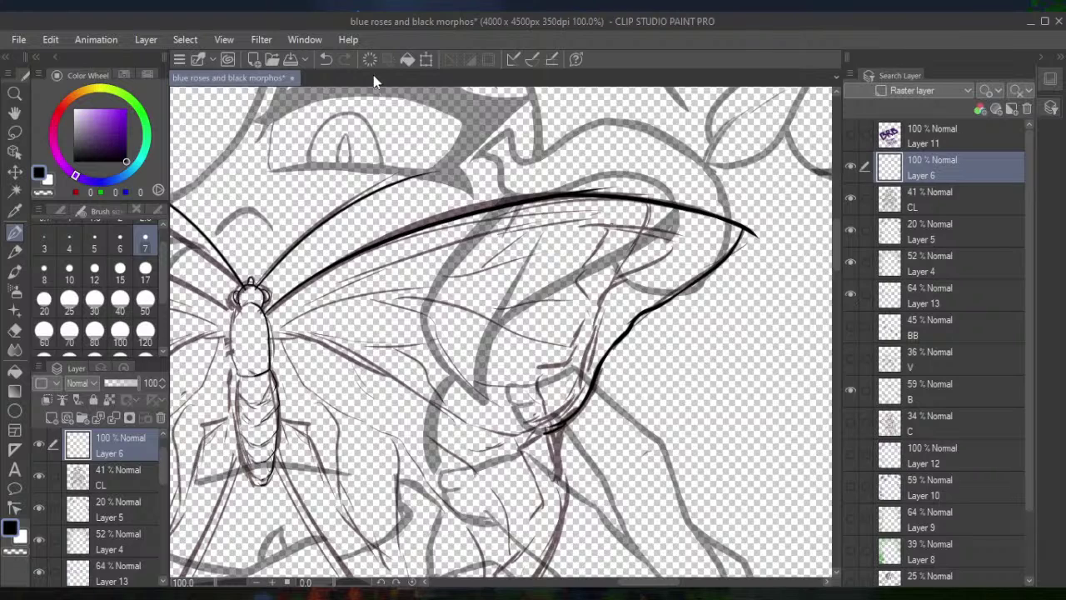
Ink the lower edge of the right forewing between its lower corner and the butterfly's thorax
click(324, 62)
mouse_move(561, 425)
mouse_down()
mouse_move(512, 435)
mouse_move(483, 426)
mouse_up()
drag(265, 334, 327, 346)
click(324, 59)
drag(269, 334, 506, 434)
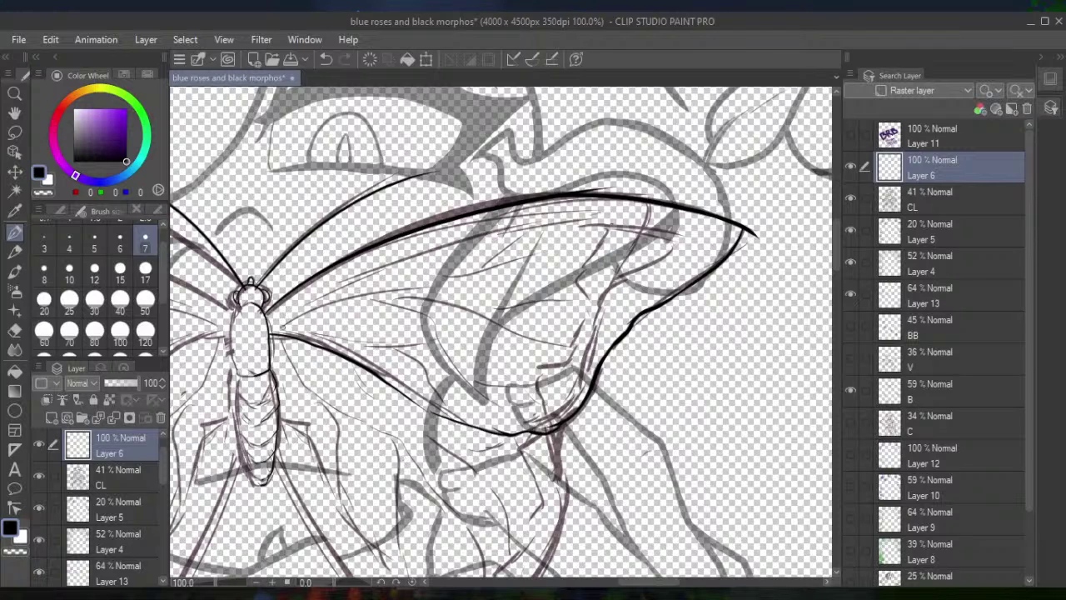
Ink the outer edge of the right hindwing from the forewing corner down to the pointed tip
drag(311, 327, 420, 172)
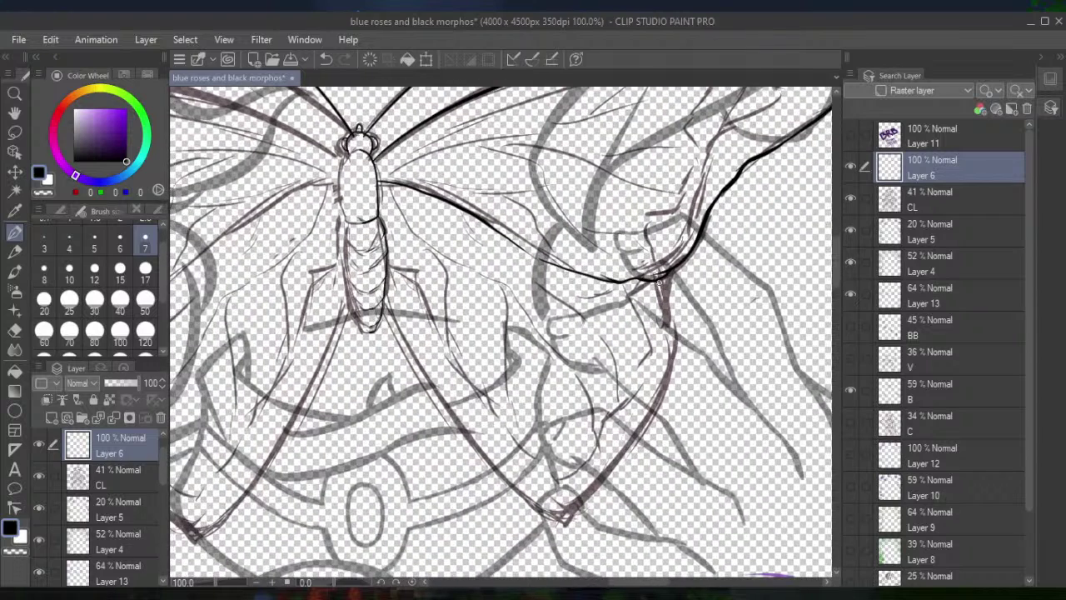
mouse_move(664, 280)
mouse_down()
mouse_move(670, 361)
mouse_move(628, 443)
mouse_move(563, 515)
mouse_up()
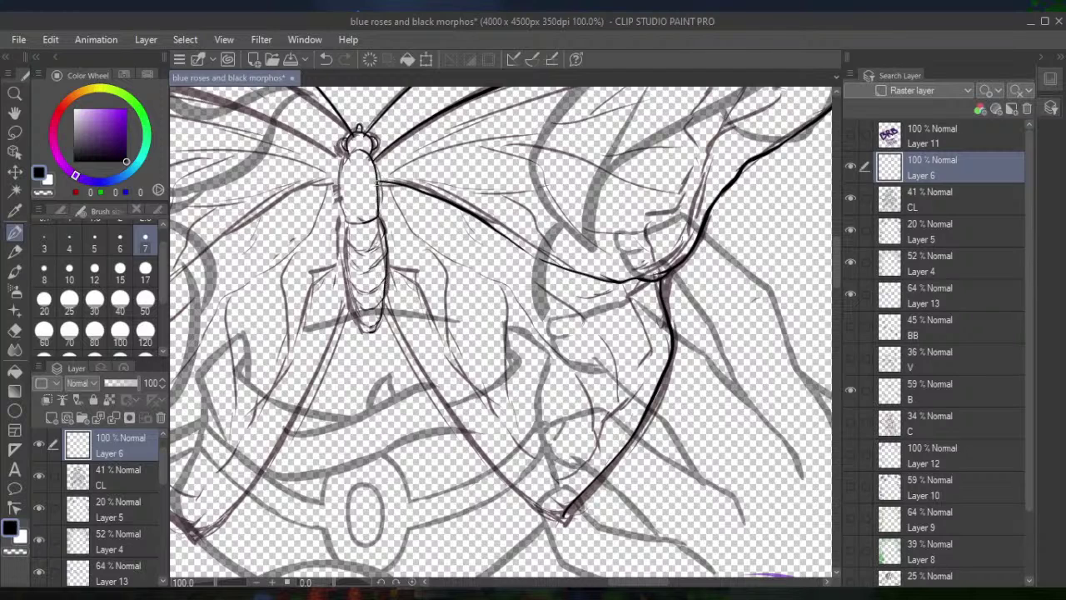
click(326, 59)
Ink the right hindwing's inner edge along the abdomen down to the wing's pointed tip, erasing and redrawing the part beside the abdomen
mouse_move(382, 233)
mouse_down()
mouse_move(396, 324)
mouse_move(411, 356)
mouse_up()
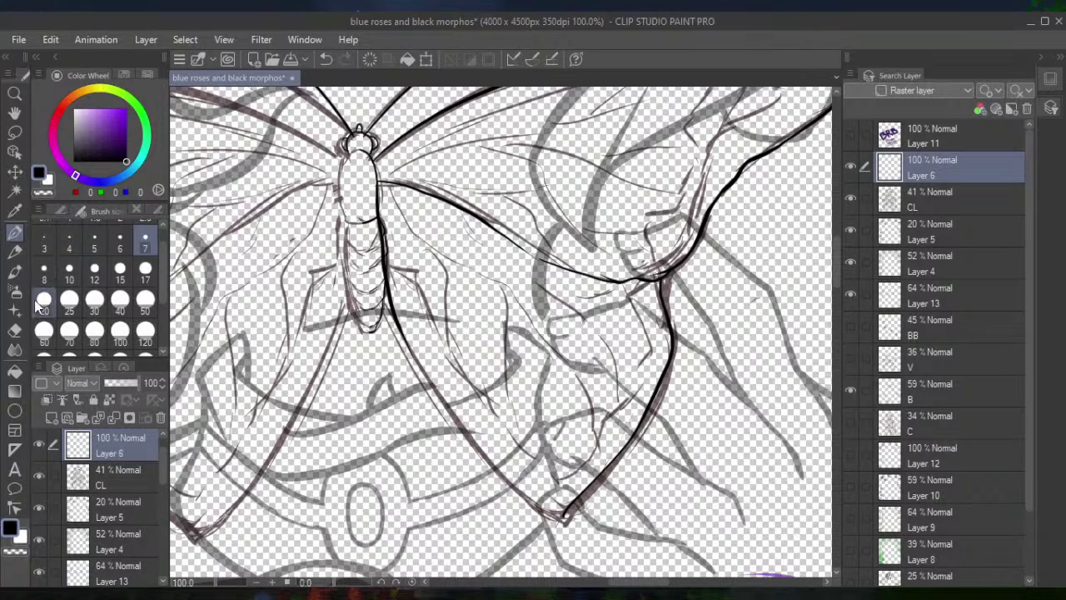
key(e)
mouse_move(389, 231)
mouse_down()
mouse_move(390, 247)
mouse_move(384, 208)
mouse_move(406, 327)
mouse_up()
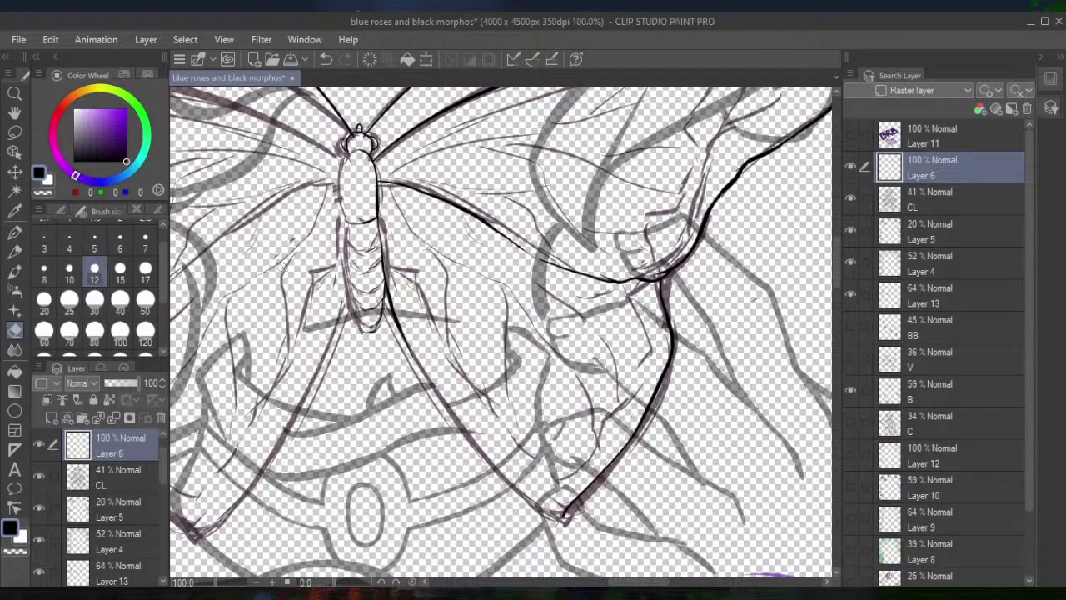
click(14, 232)
click(146, 240)
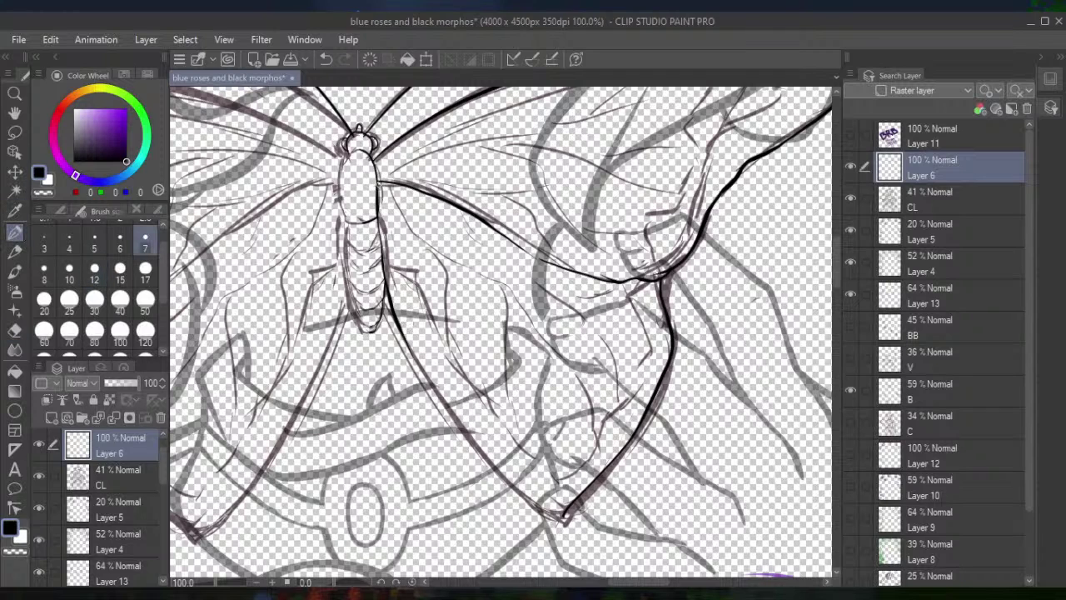
drag(376, 206, 388, 286)
drag(394, 323, 408, 355)
click(325, 59)
mouse_move(398, 323)
mouse_down()
mouse_move(477, 459)
mouse_move(564, 517)
mouse_up()
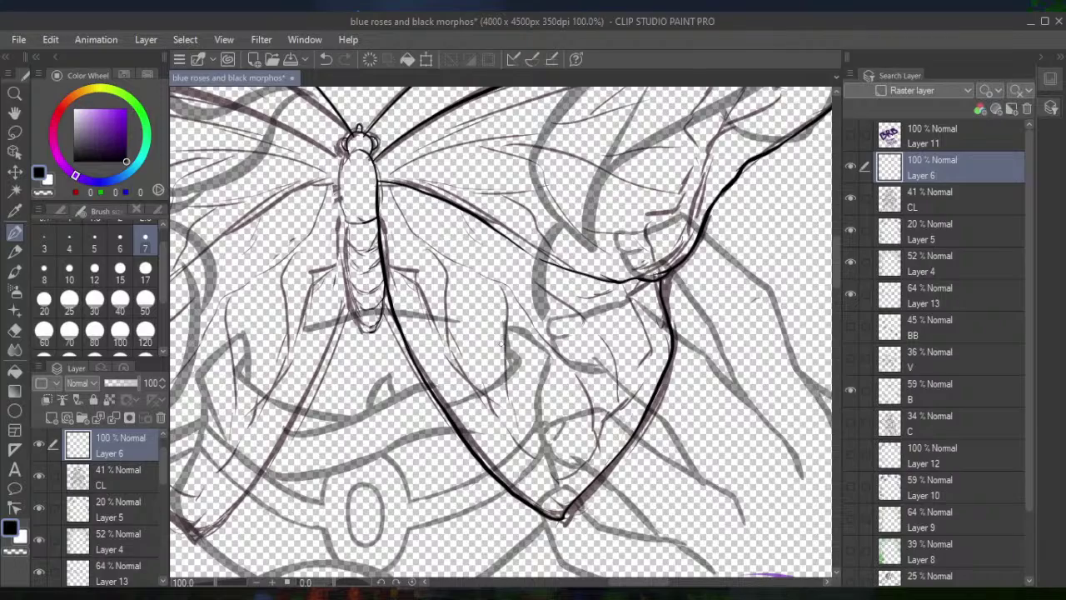
Rotate the canvas and ink a thin inner border inside the right forewing, following the upper edge and outer margin with broken lines
drag(501, 343, 594, 517)
drag(631, 246, 694, 246)
drag(583, 325, 481, 351)
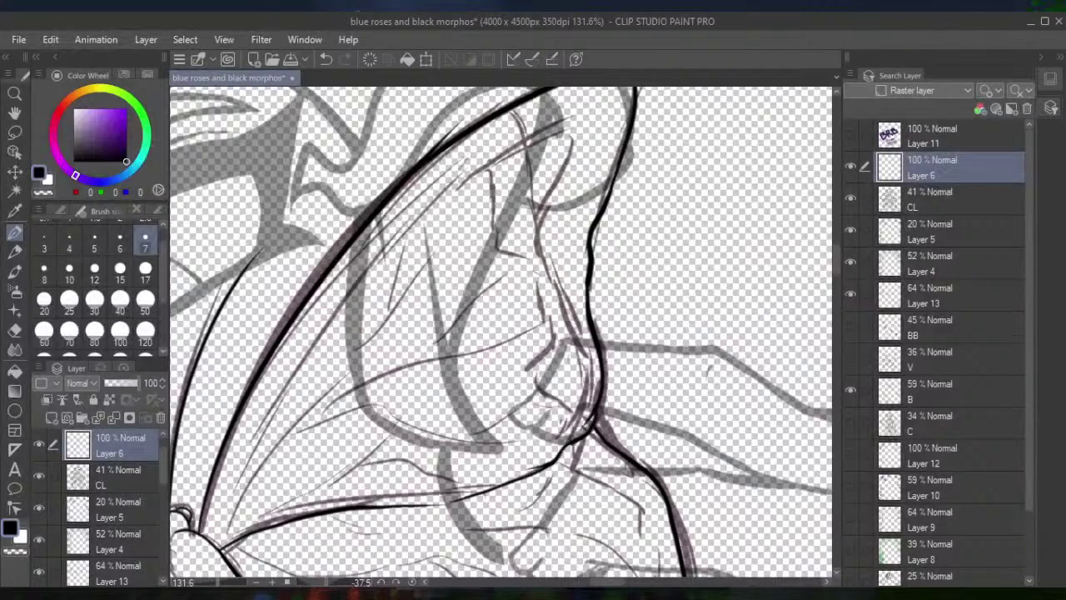
mouse_move(208, 535)
mouse_down()
mouse_move(257, 426)
mouse_move(370, 250)
mouse_up()
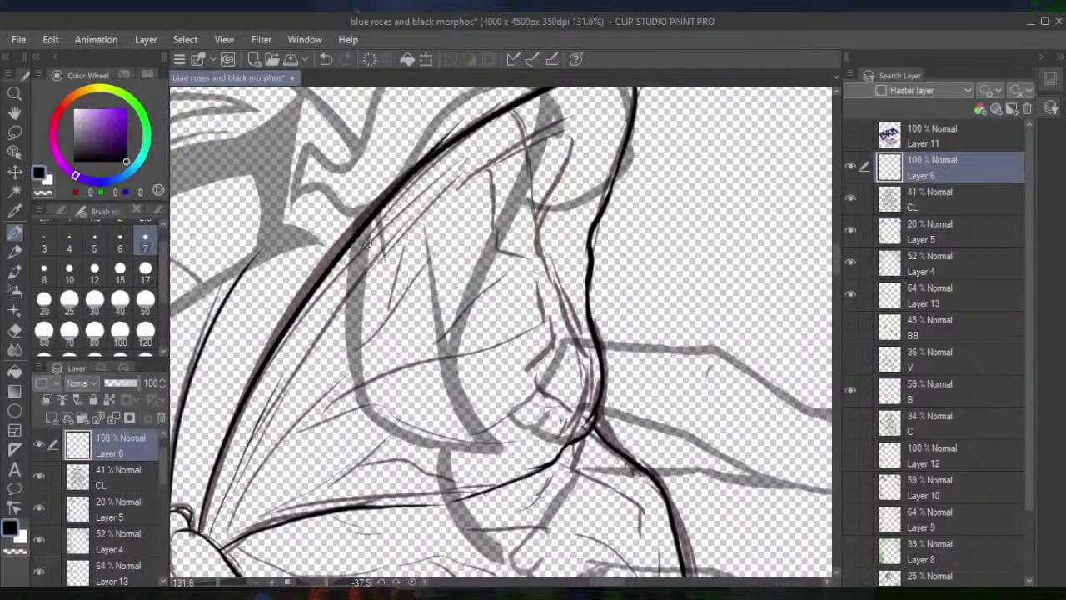
click(326, 59)
click(209, 536)
mouse_move(206, 537)
mouse_down()
mouse_move(346, 275)
mouse_move(416, 208)
mouse_move(347, 272)
mouse_move(395, 222)
mouse_move(576, 116)
mouse_move(578, 156)
mouse_move(545, 261)
mouse_move(572, 340)
mouse_move(569, 442)
mouse_up()
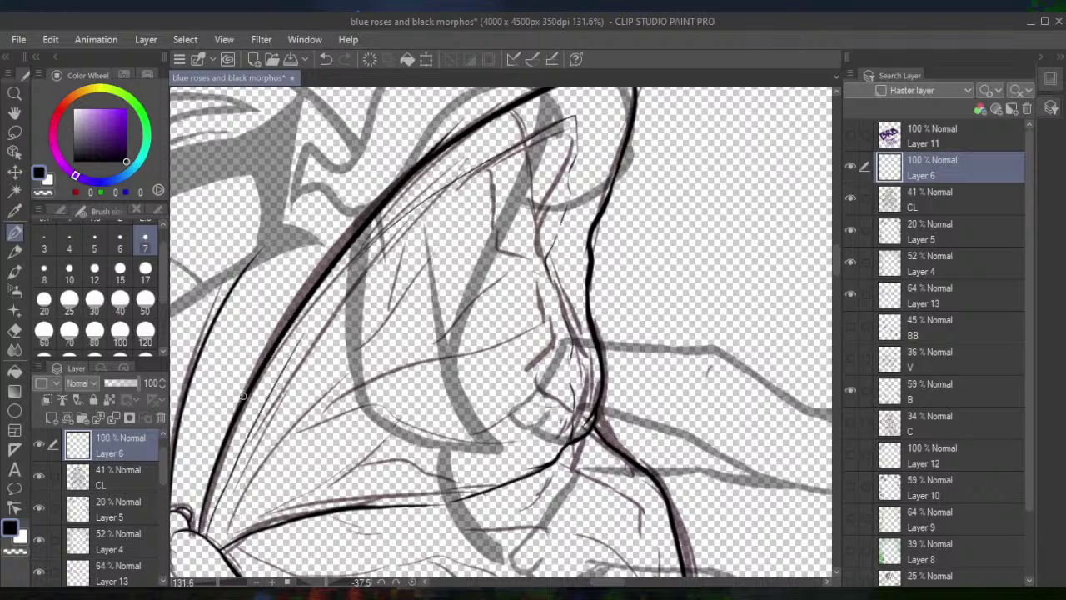
Ink the thin upper veins of the right forewing, fanning out from the wing base with short branches
mouse_move(217, 540)
mouse_down()
mouse_move(299, 407)
mouse_move(419, 276)
mouse_move(425, 250)
mouse_up()
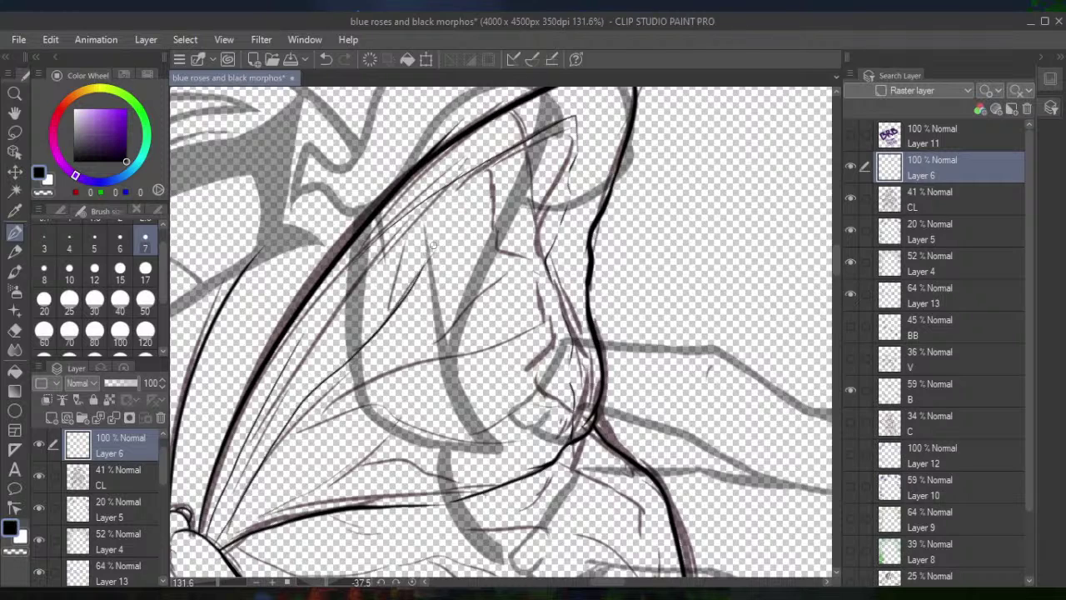
mouse_move(298, 404)
mouse_down()
mouse_move(364, 320)
mouse_move(407, 222)
mouse_up()
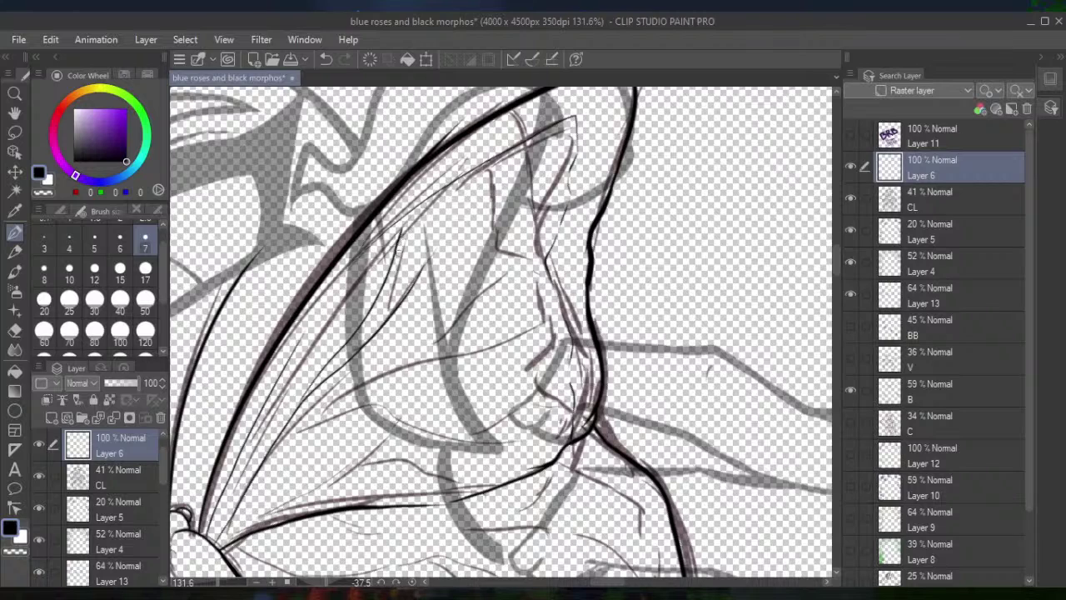
drag(393, 270, 466, 176)
click(326, 59)
drag(386, 272, 468, 182)
drag(271, 442, 292, 372)
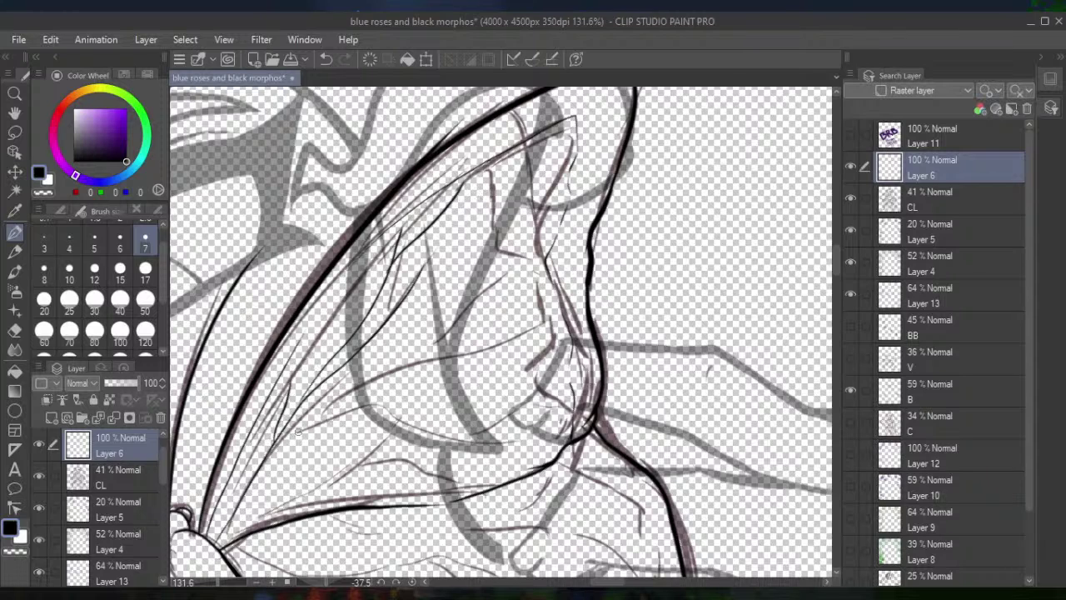
Ink two long curved veins across the lower right forewing and a branching vein rising from the upper one
mouse_move(265, 454)
mouse_down()
mouse_move(341, 413)
mouse_move(429, 424)
mouse_move(537, 377)
mouse_up()
mouse_move(326, 415)
mouse_down()
mouse_move(356, 385)
mouse_move(549, 319)
mouse_up()
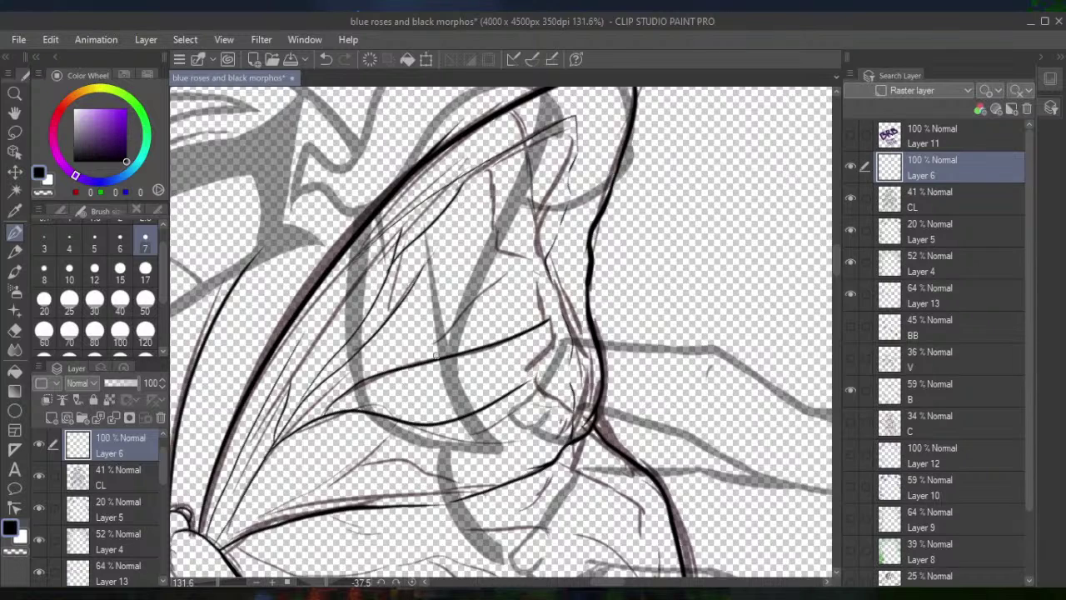
drag(432, 360, 508, 264)
drag(497, 282, 508, 182)
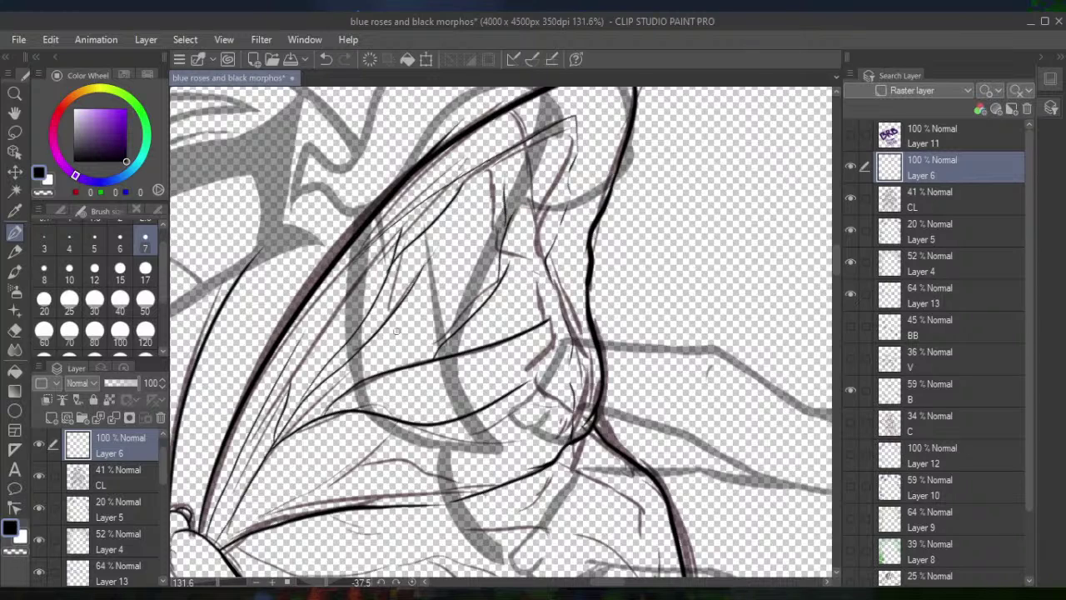
Ink short connecting veins in the middle of the right forewing and a curved, branching vein along its lower edge
drag(384, 326, 452, 295)
drag(454, 242, 498, 208)
drag(248, 533, 360, 446)
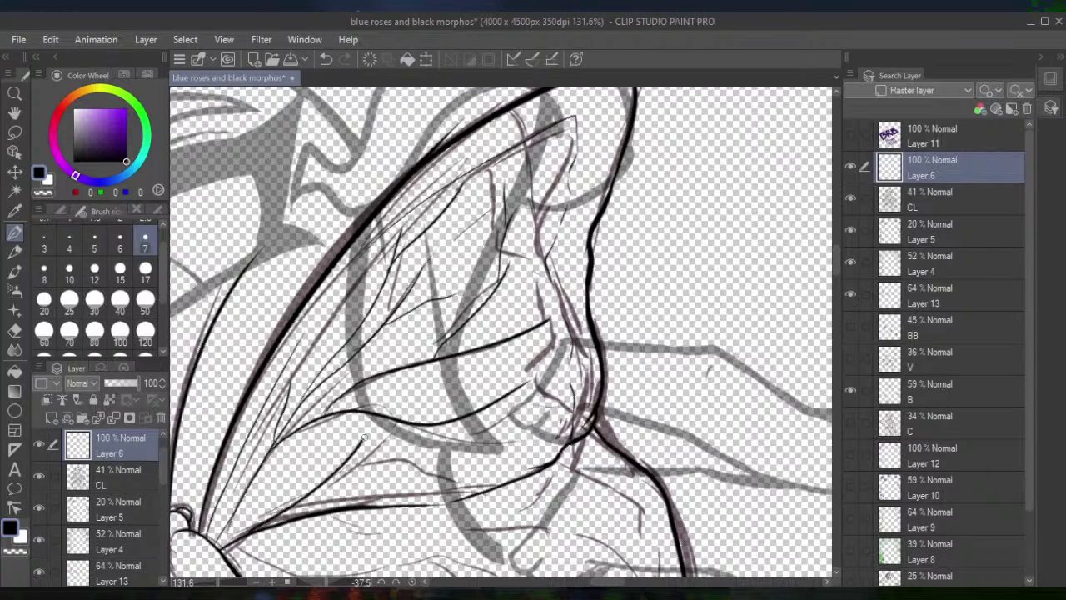
mouse_move(330, 483)
mouse_down()
mouse_move(408, 458)
mouse_move(517, 447)
mouse_move(534, 421)
mouse_up()
click(326, 59)
drag(461, 464, 534, 416)
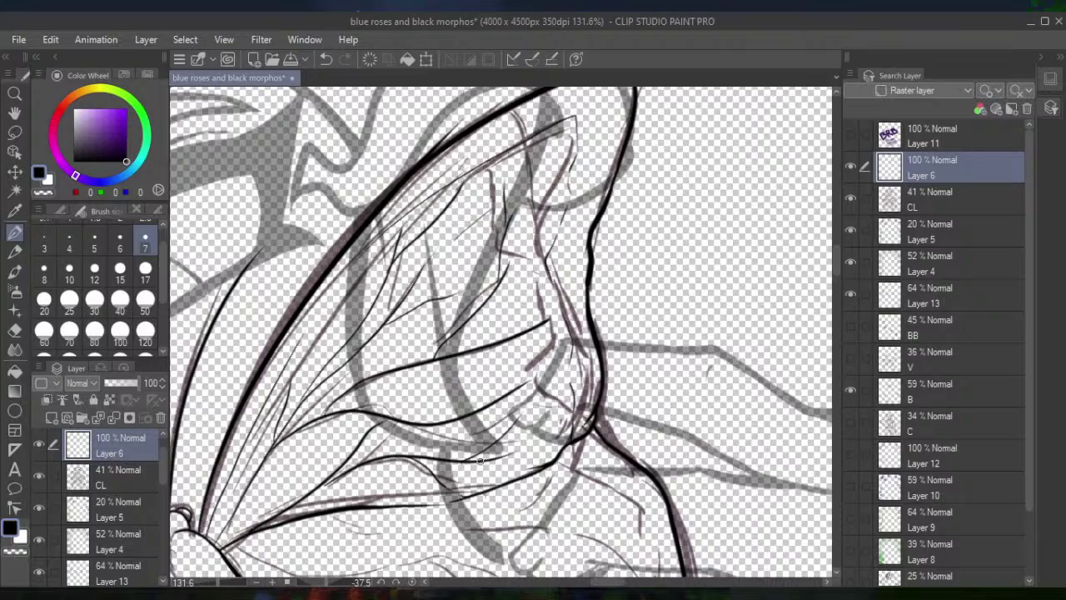
Reset the canvas rotation and ink a thin inner border inside the right hindwing, down both sides to the pointed tip
scroll(533, 321, down, 3)
mouse_move(533, 320)
mouse_down()
mouse_move(449, 252)
mouse_move(509, 214)
mouse_move(521, 222)
mouse_up()
key(asciicircum)
key(asciicircum)
key(asciicircum)
key(asciicircum)
key(asciicircum)
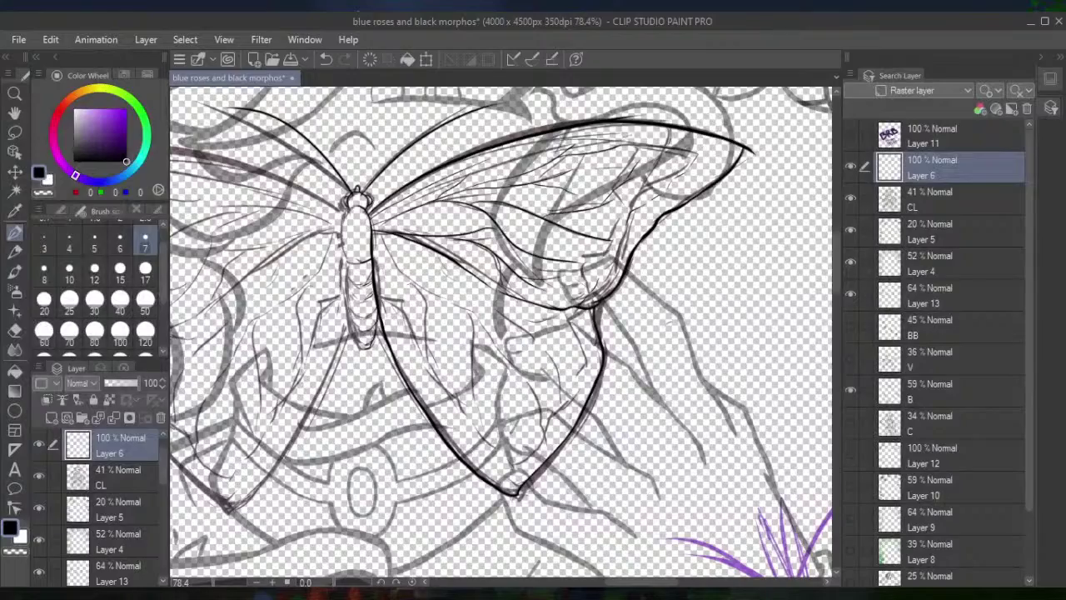
scroll(501, 333, up, 2)
mouse_move(533, 374)
mouse_down()
mouse_move(507, 301)
mouse_move(509, 310)
mouse_up()
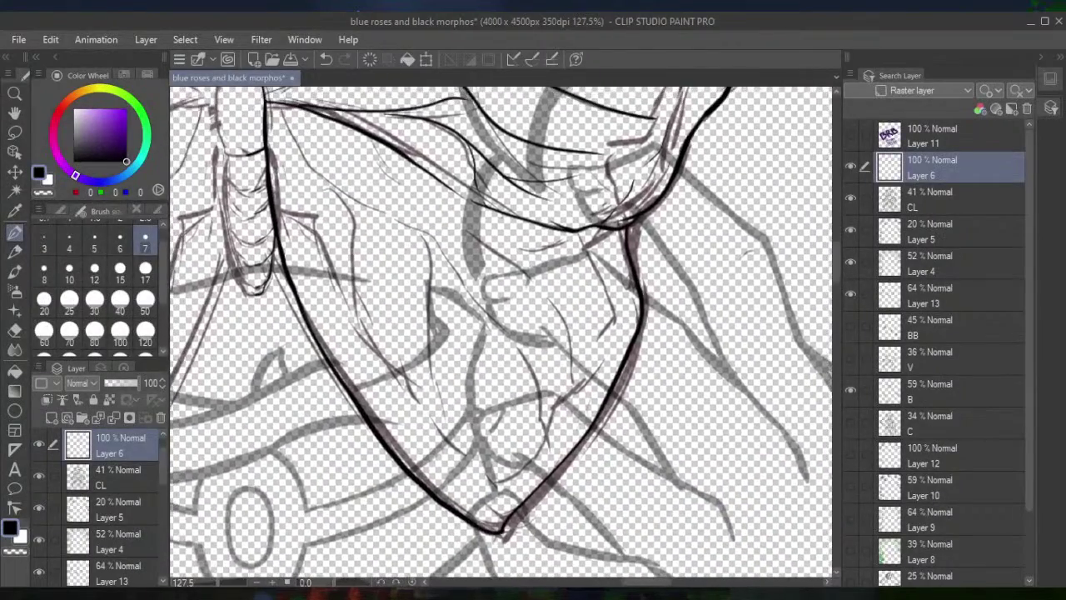
mouse_move(593, 225)
mouse_down()
mouse_move(618, 309)
mouse_move(589, 347)
mouse_move(588, 369)
mouse_move(496, 485)
mouse_move(465, 464)
mouse_move(440, 423)
mouse_up()
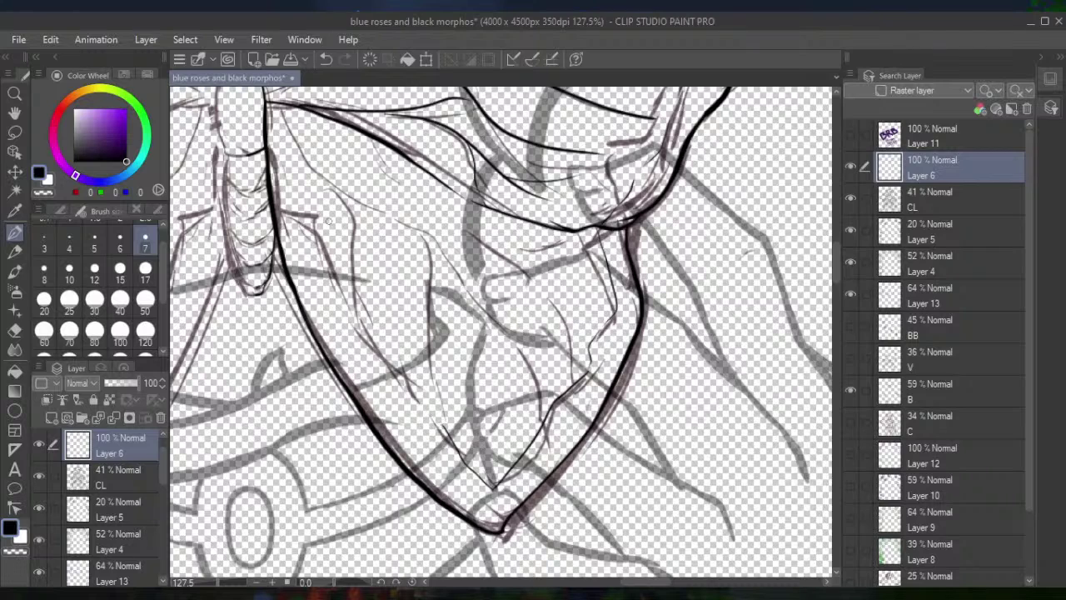
mouse_move(277, 220)
mouse_down()
mouse_move(349, 358)
mouse_move(442, 429)
mouse_move(426, 422)
mouse_move(472, 472)
mouse_up()
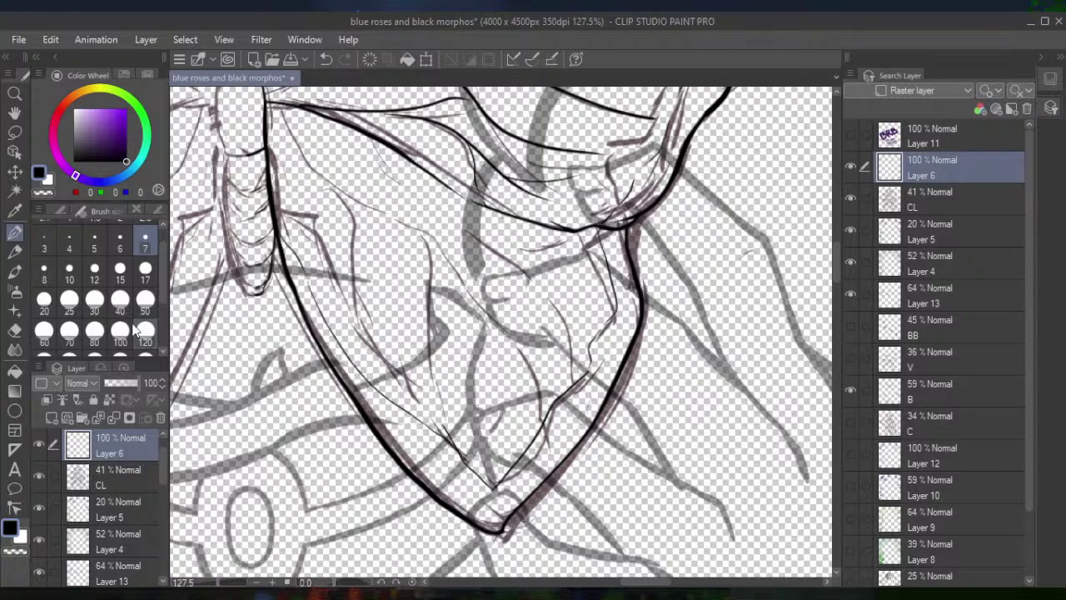
click(15, 330)
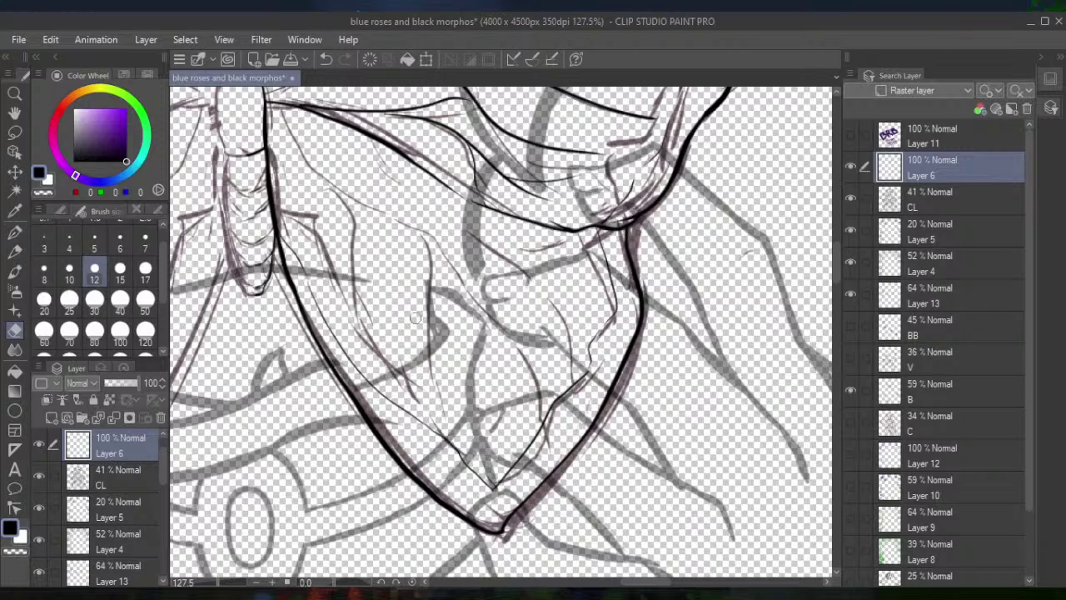
key(p)
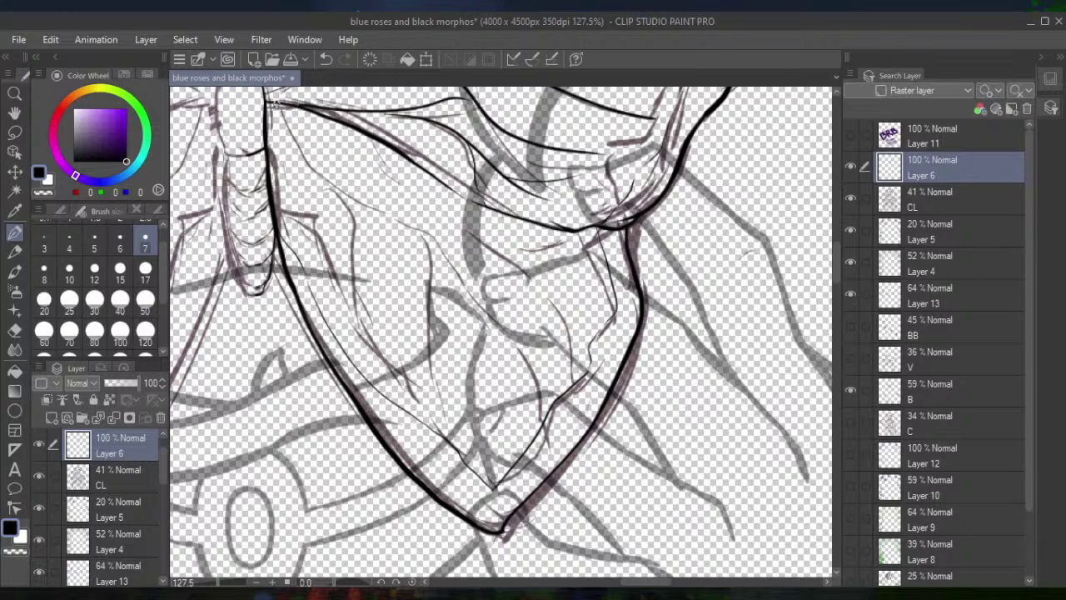
Ink the main branching veins of the right hindwing from the wing base toward the outer margin, with fine veins near its upper edge
mouse_move(275, 107)
mouse_down()
mouse_move(325, 189)
mouse_move(421, 240)
mouse_move(437, 408)
mouse_up()
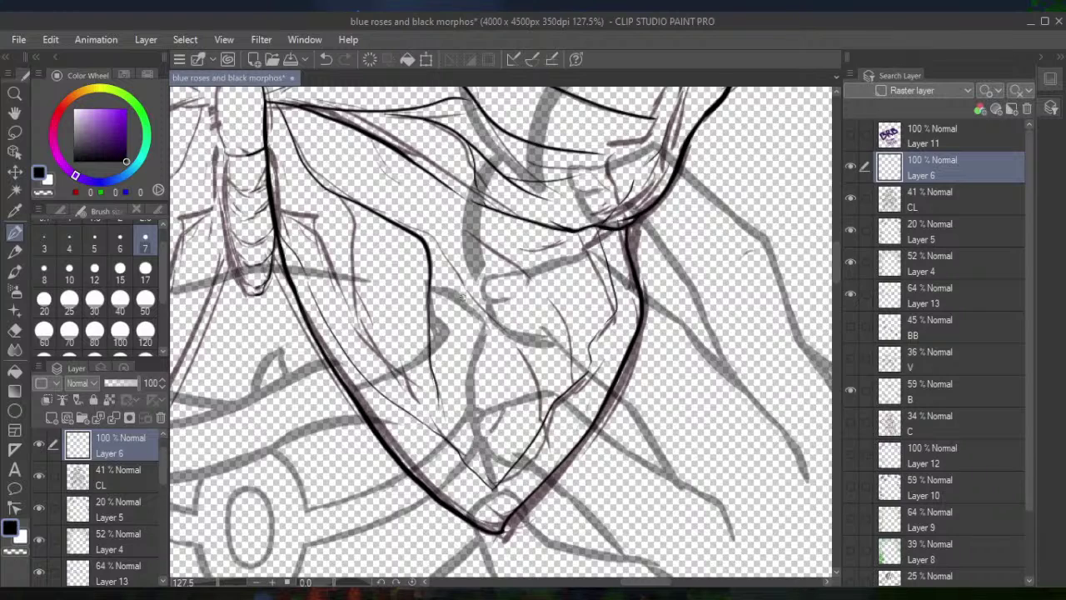
mouse_move(385, 216)
mouse_down()
mouse_move(451, 254)
mouse_move(506, 333)
mouse_move(525, 383)
mouse_up()
drag(496, 321, 471, 437)
mouse_move(388, 221)
mouse_down()
mouse_move(463, 215)
mouse_move(535, 273)
mouse_move(550, 345)
mouse_move(571, 346)
mouse_move(568, 378)
mouse_up()
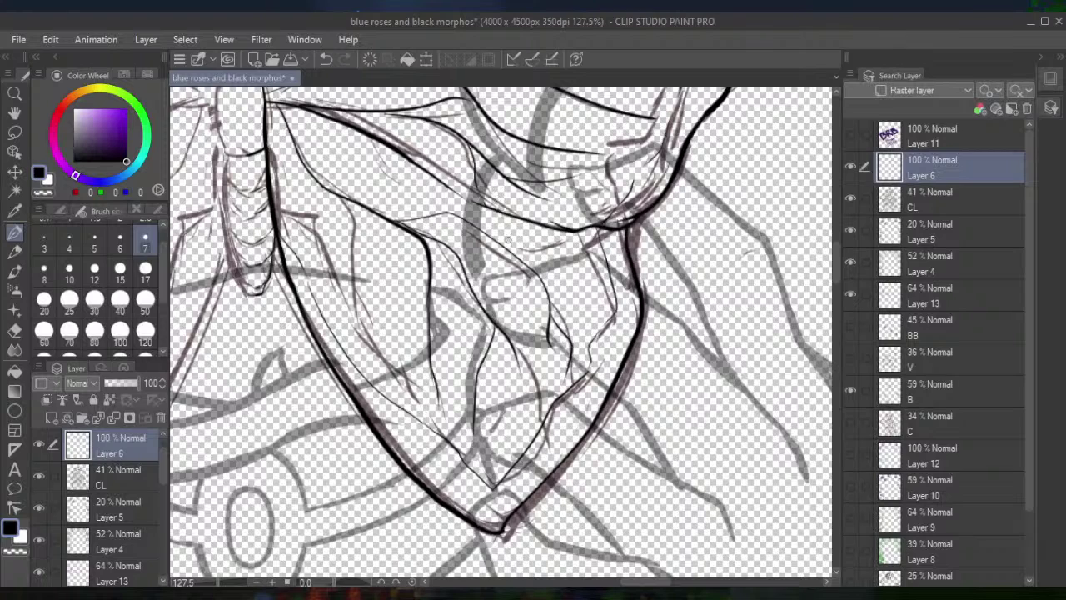
mouse_move(315, 114)
mouse_down()
mouse_move(353, 161)
mouse_move(349, 192)
mouse_move(355, 156)
mouse_move(398, 181)
mouse_up()
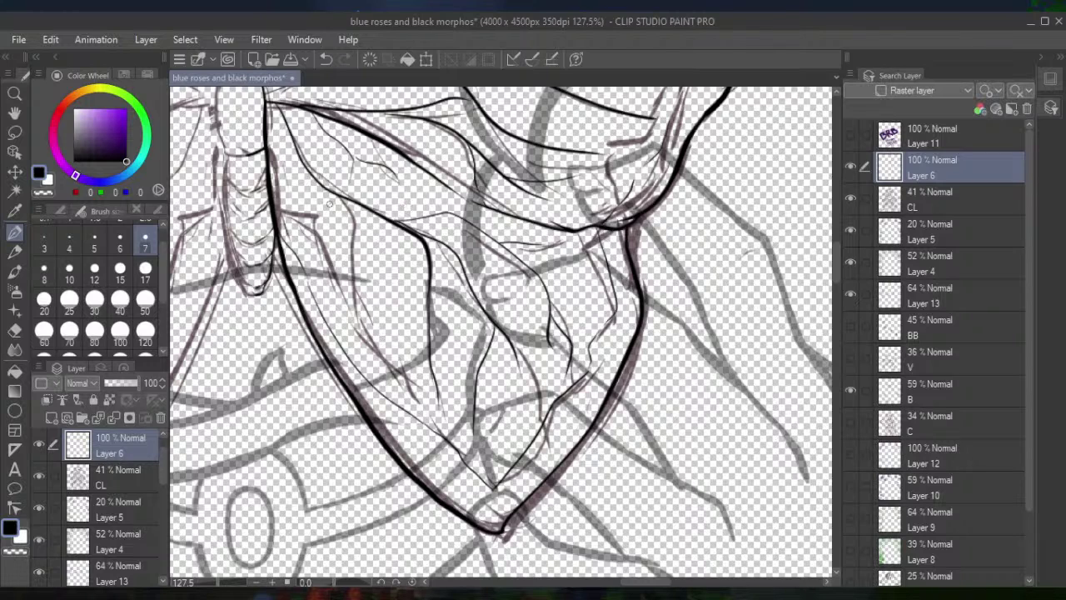
Ink the forked veins in the inner part of the right hindwing beside the abdomen, adding short branches near its lower edge
drag(341, 201, 356, 337)
drag(358, 268, 383, 367)
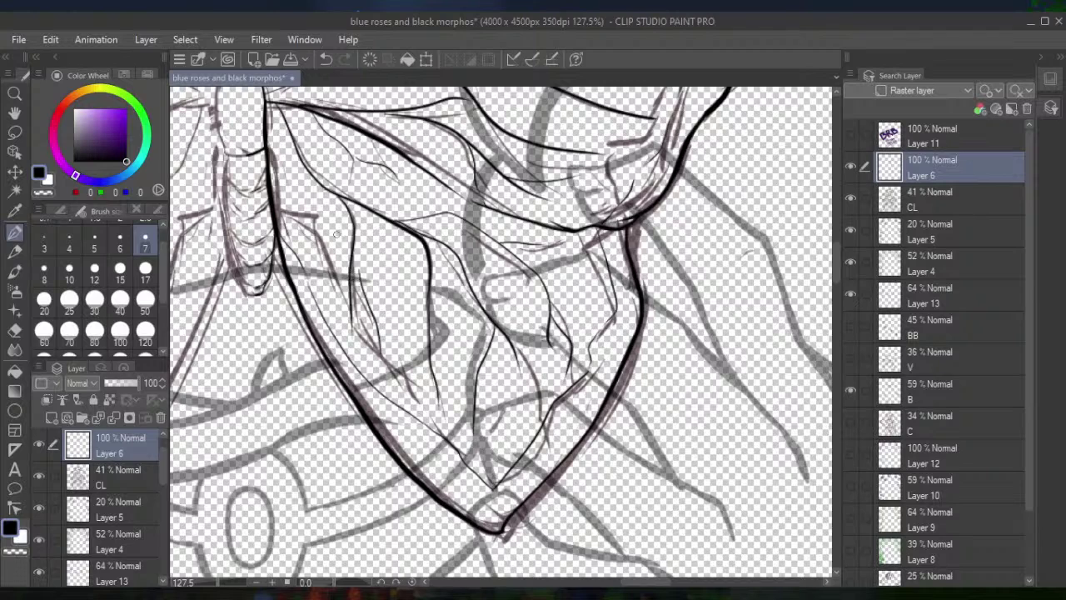
drag(345, 209, 317, 263)
drag(360, 280, 355, 239)
drag(431, 345, 417, 403)
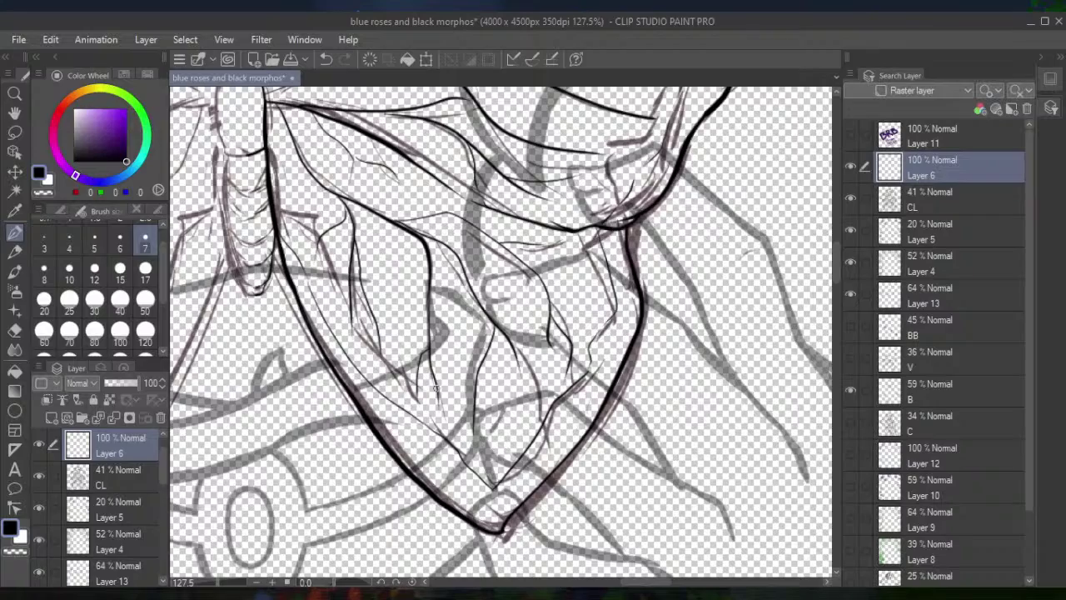
Erase the overshooting lines at the right forewing's tip and the stray ends along its upper edge
scroll(434, 387, down, 4)
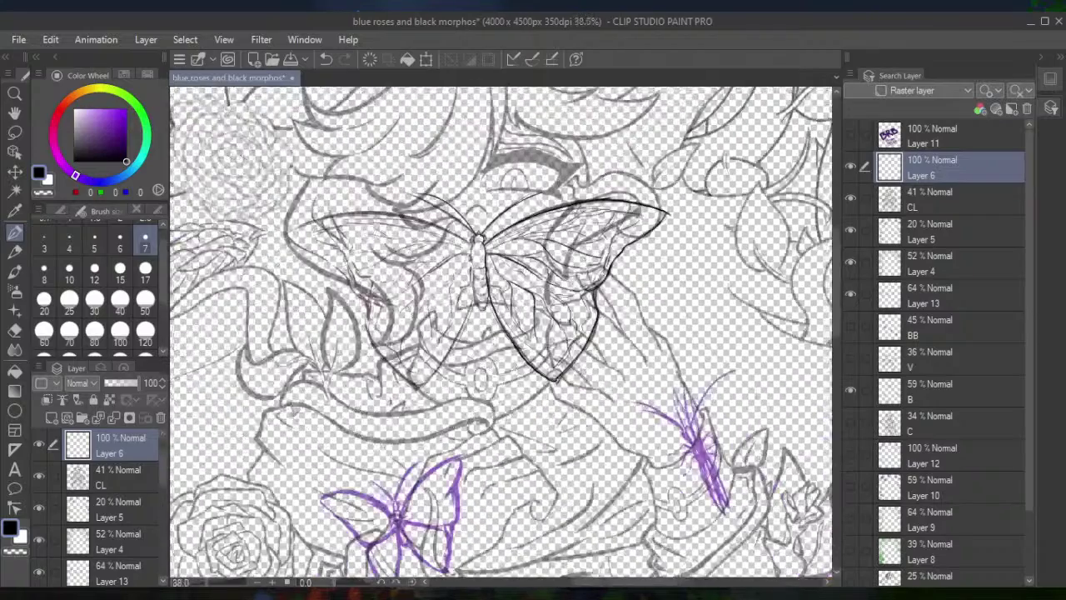
scroll(435, 387, up, 2)
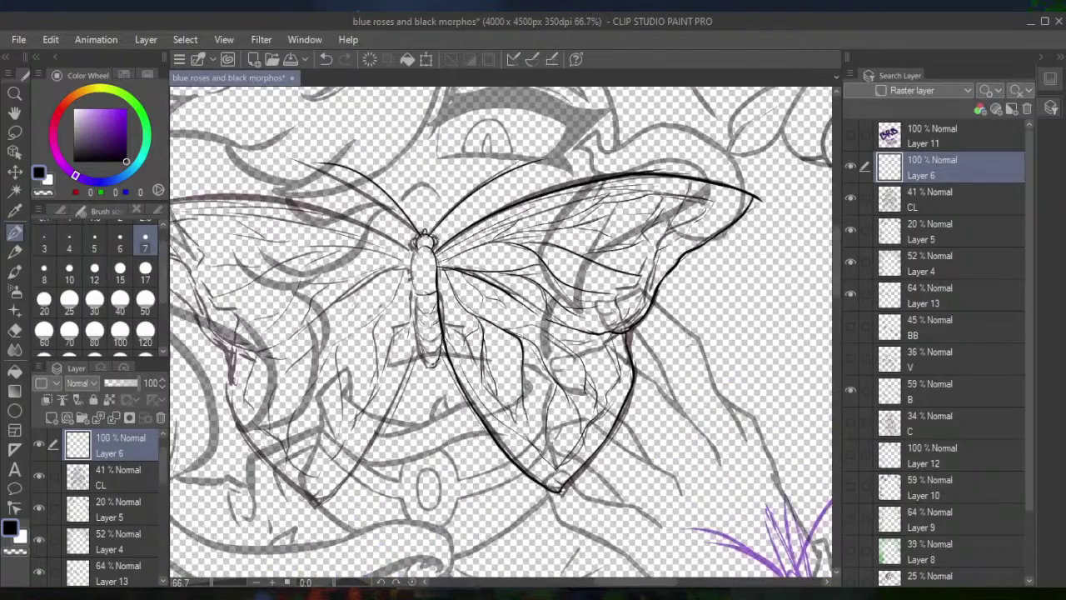
click(14, 329)
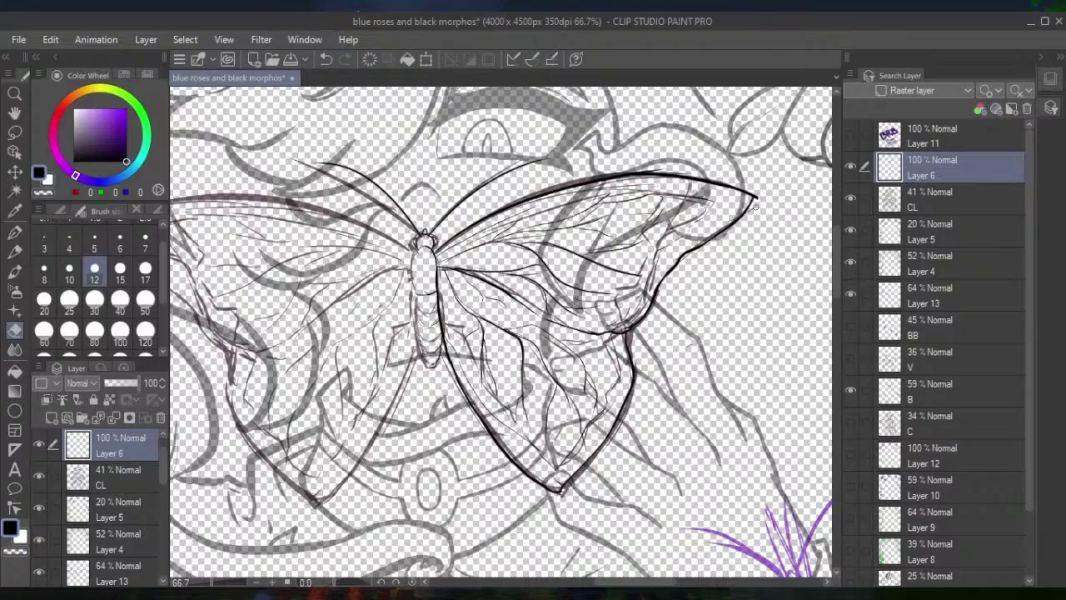
scroll(758, 208, up, 4)
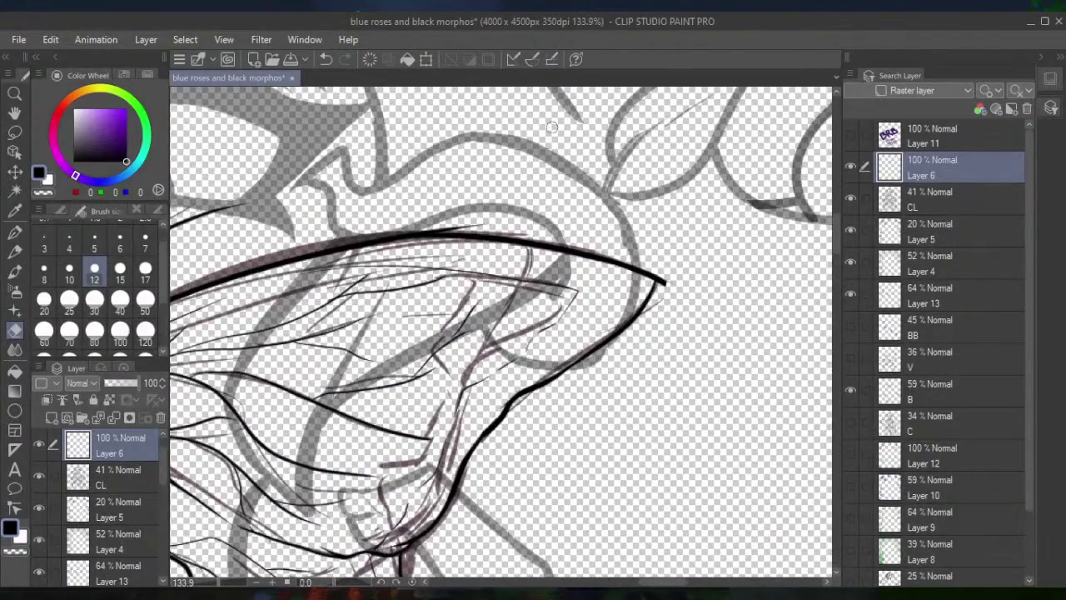
drag(663, 288, 666, 274)
drag(426, 223, 452, 226)
scroll(488, 313, down, 6)
drag(488, 313, 679, 204)
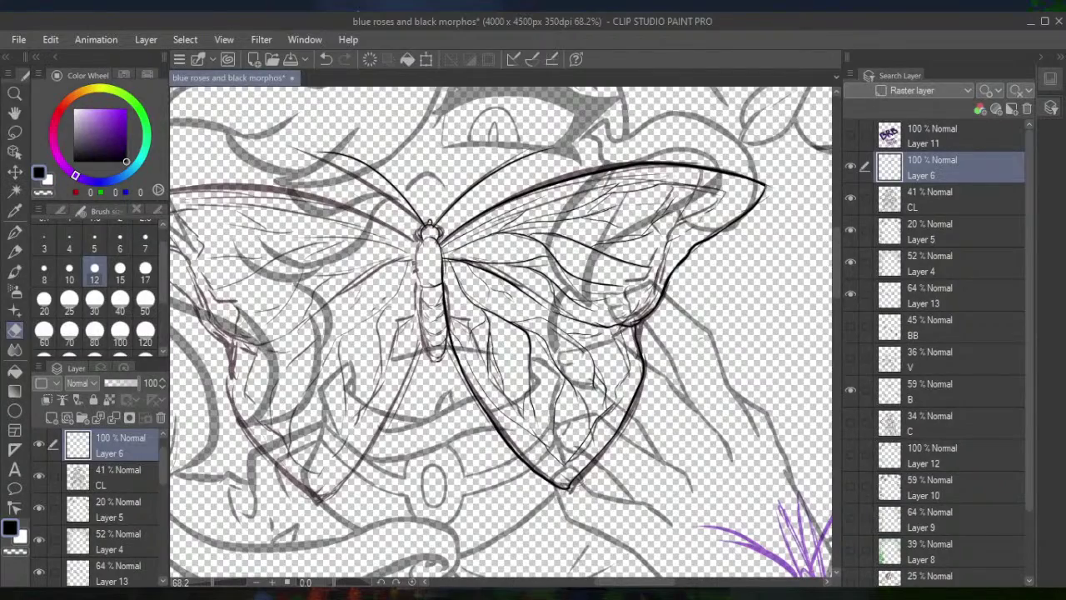
Lasso the inked right wings and copy the selection onto a new layer
scroll(719, 222, up, 2)
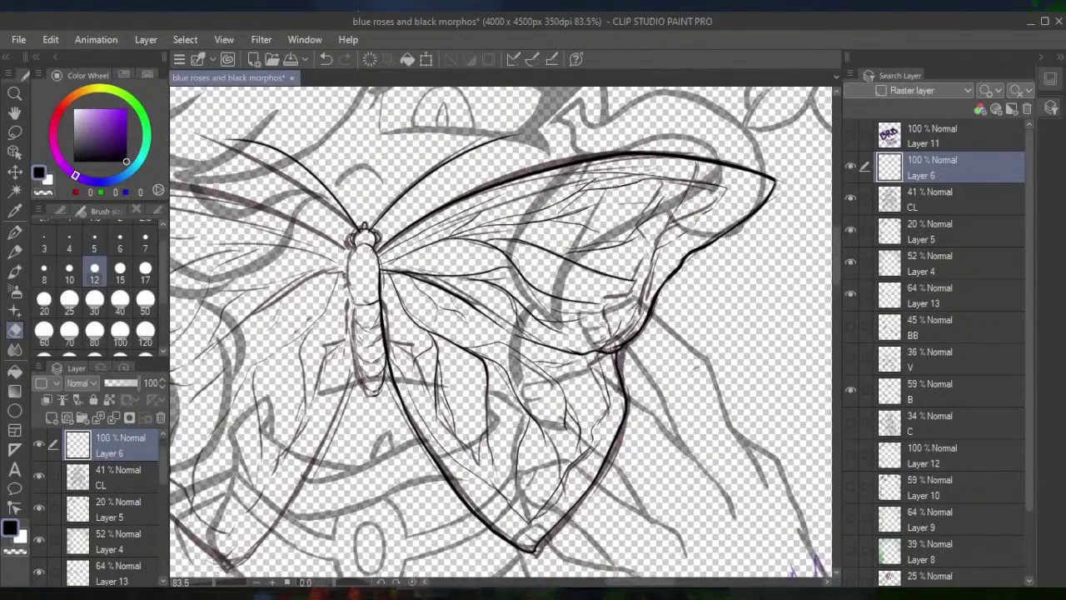
click(14, 133)
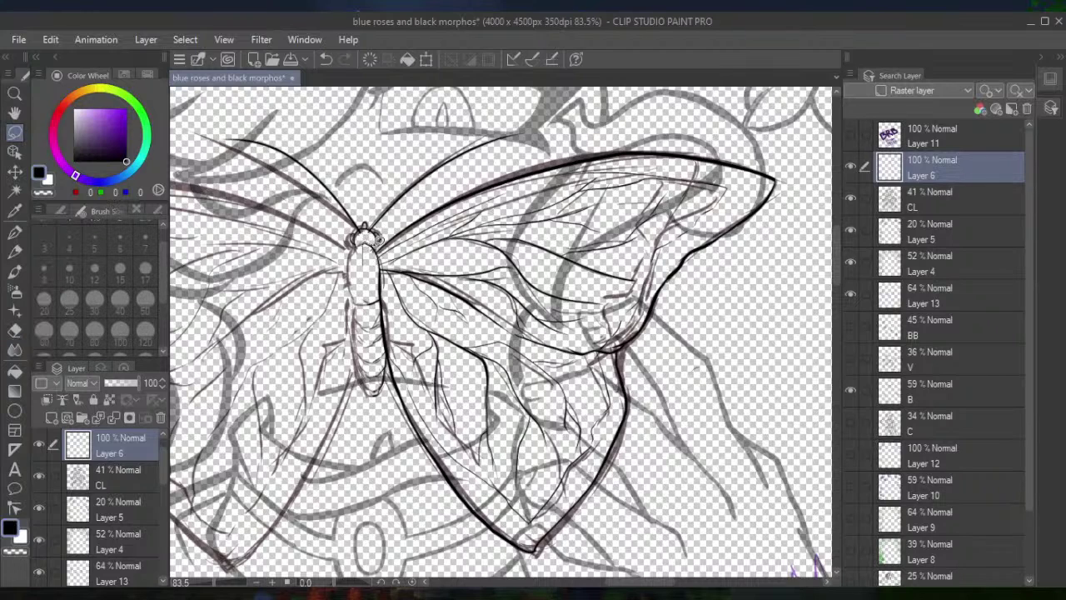
mouse_move(388, 236)
mouse_down()
mouse_move(476, 176)
mouse_move(588, 138)
mouse_move(713, 119)
mouse_move(788, 130)
mouse_move(793, 194)
mouse_move(778, 264)
mouse_move(598, 525)
mouse_move(552, 555)
mouse_move(529, 562)
mouse_move(493, 546)
mouse_move(379, 423)
mouse_move(363, 395)
mouse_move(361, 313)
mouse_up()
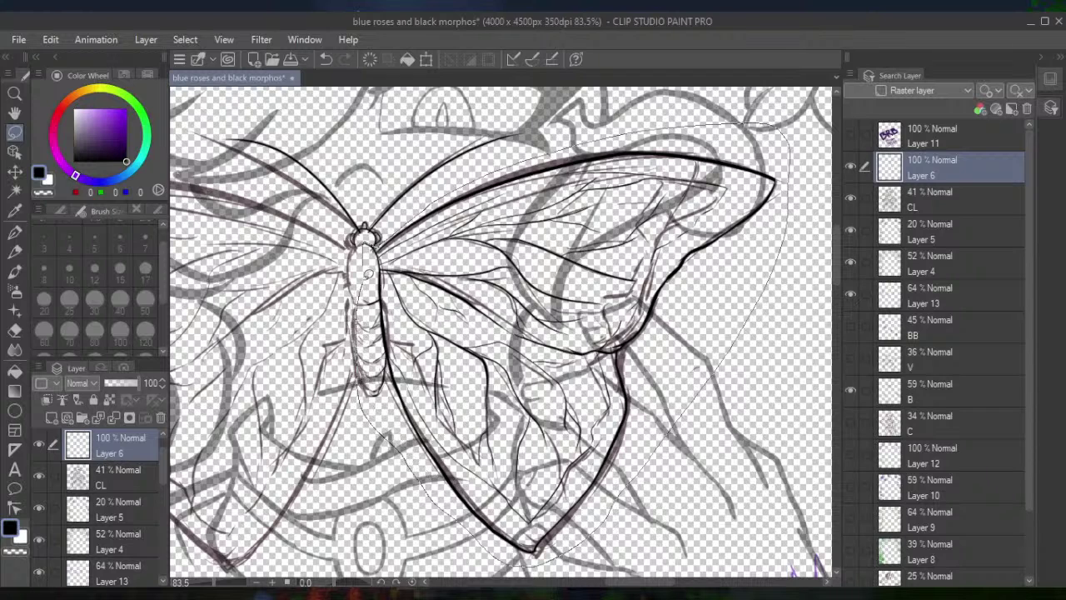
drag(367, 258, 412, 269)
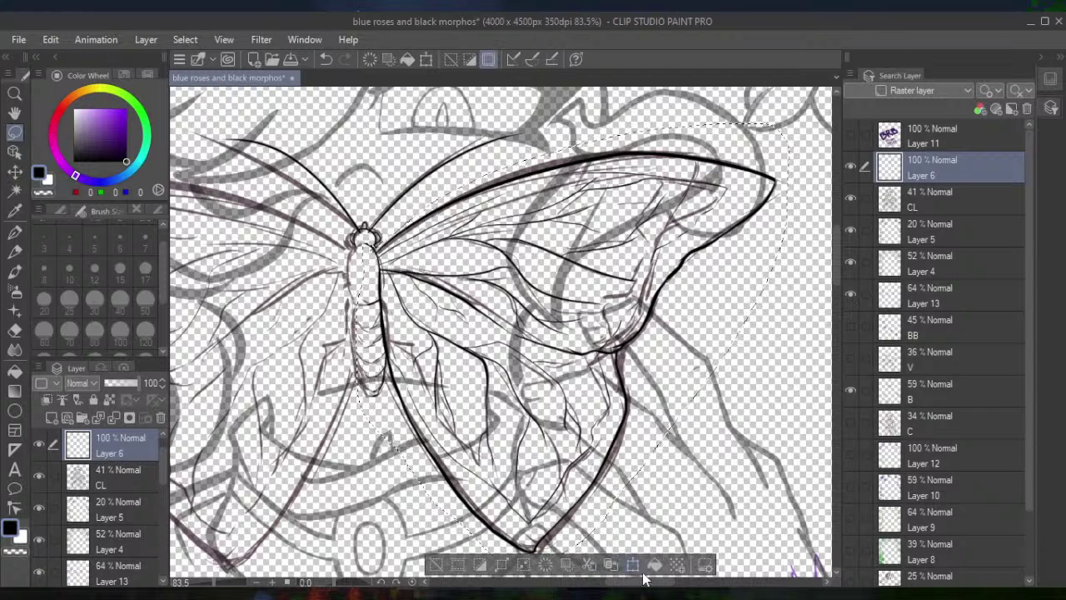
click(616, 568)
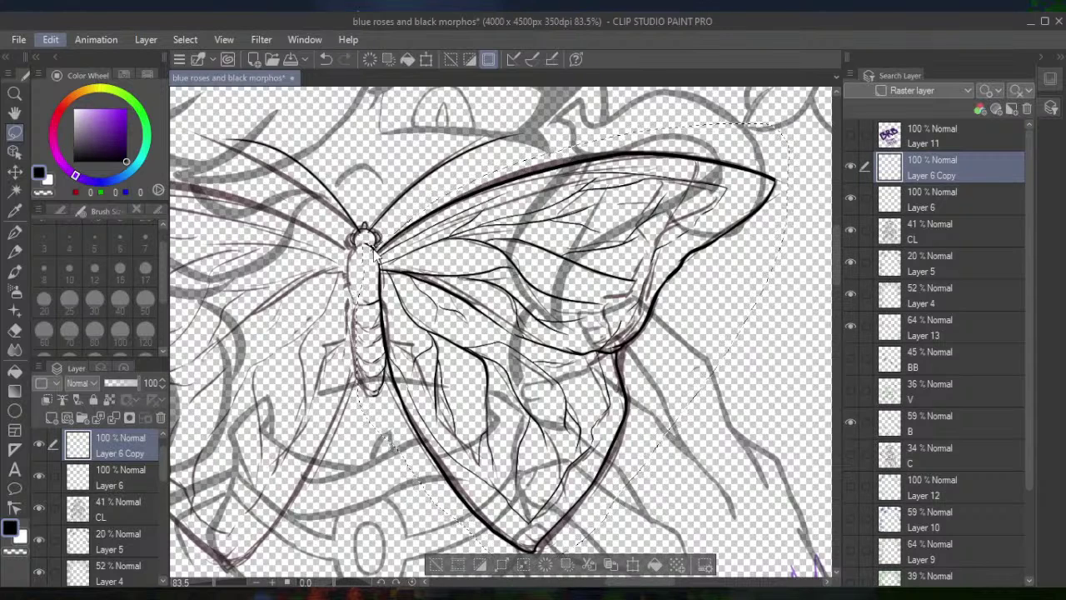
Flip the copied wings horizontally, move and rotate them to fit the left wing sketch, and clear the selection
click(395, 325)
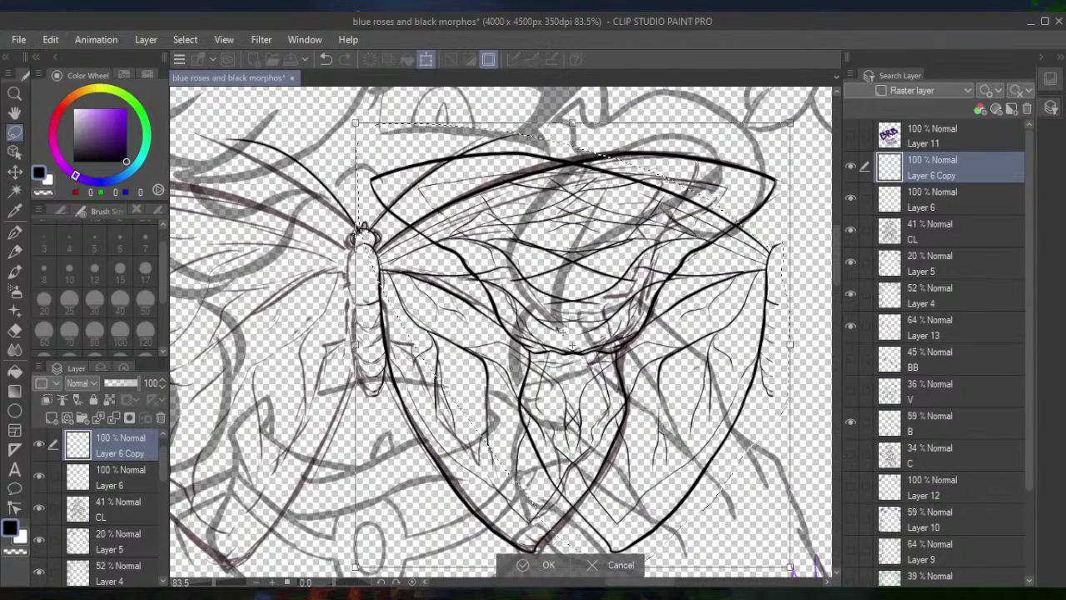
drag(533, 325, 399, 235)
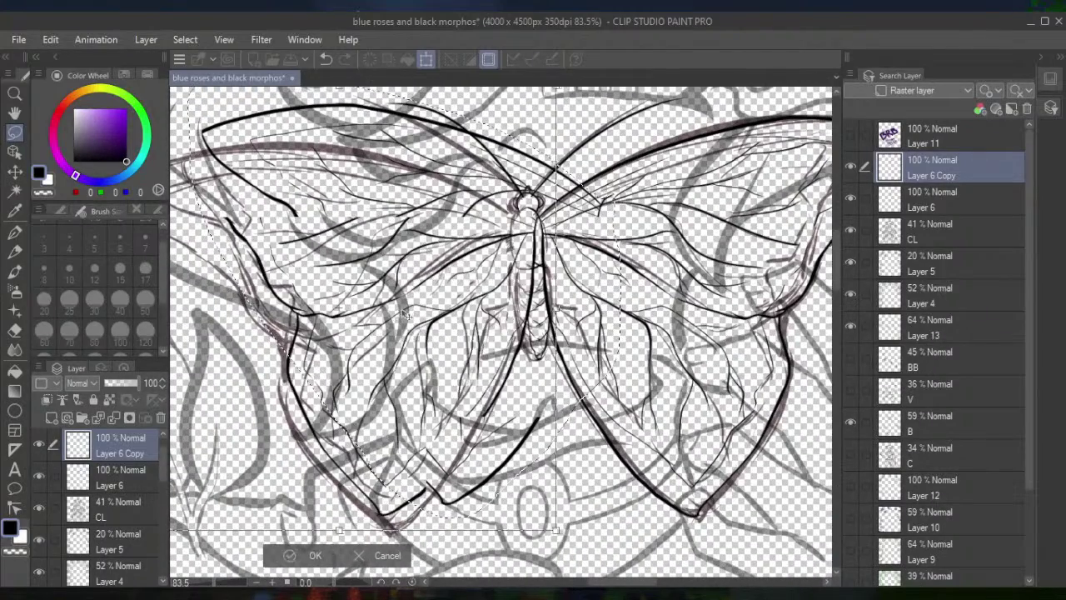
drag(398, 314, 388, 314)
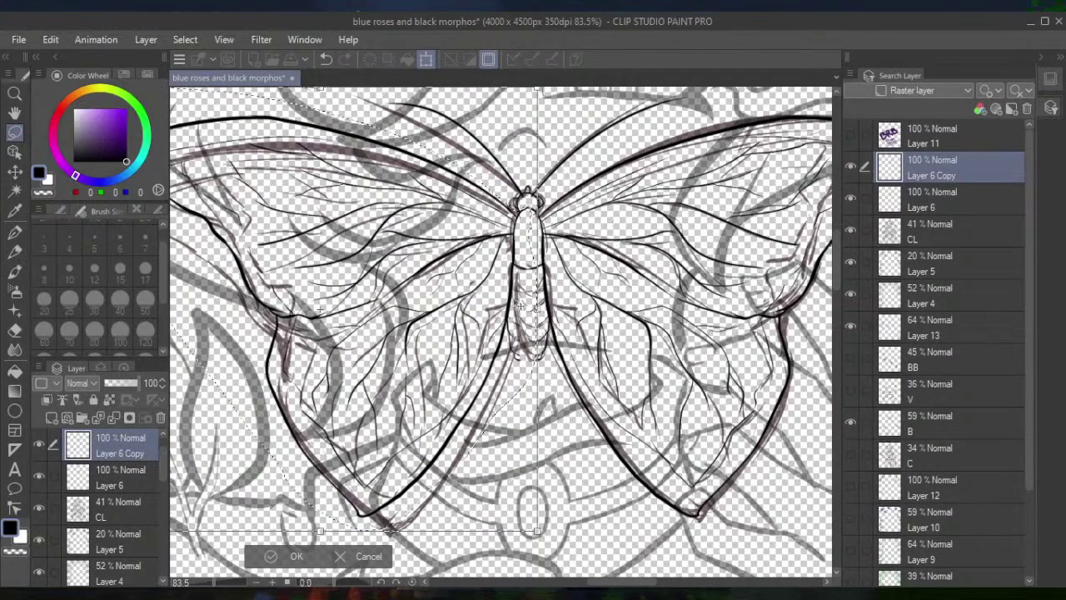
drag(648, 245, 644, 214)
drag(473, 330, 476, 381)
drag(597, 307, 597, 304)
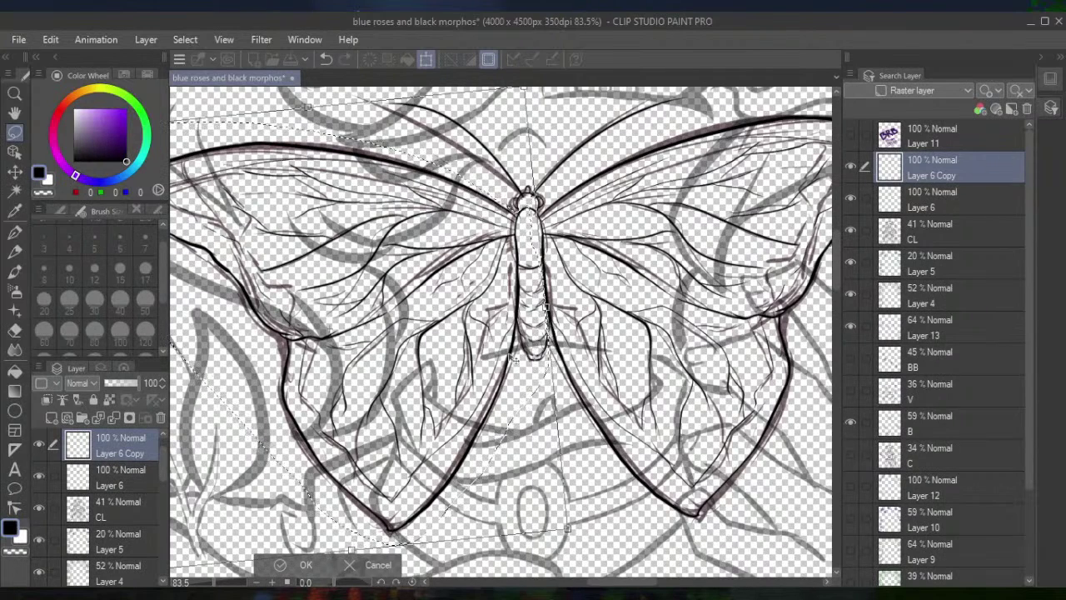
click(278, 566)
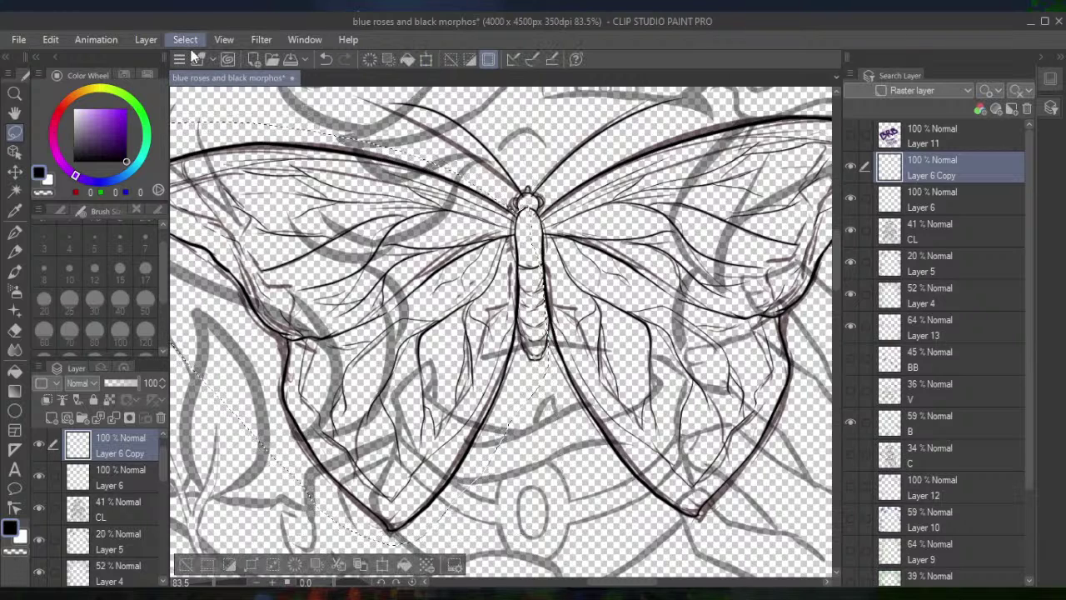
click(207, 77)
Check how the mirrored wings join the body and merge their layer into Layer 6
scroll(547, 206, up, 2)
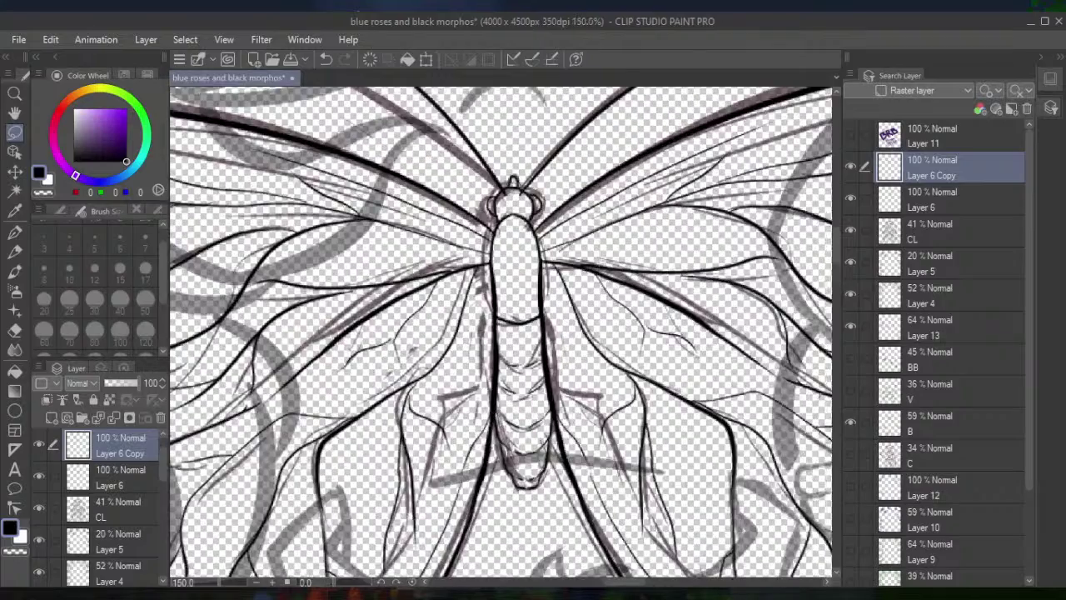
drag(546, 206, 523, 165)
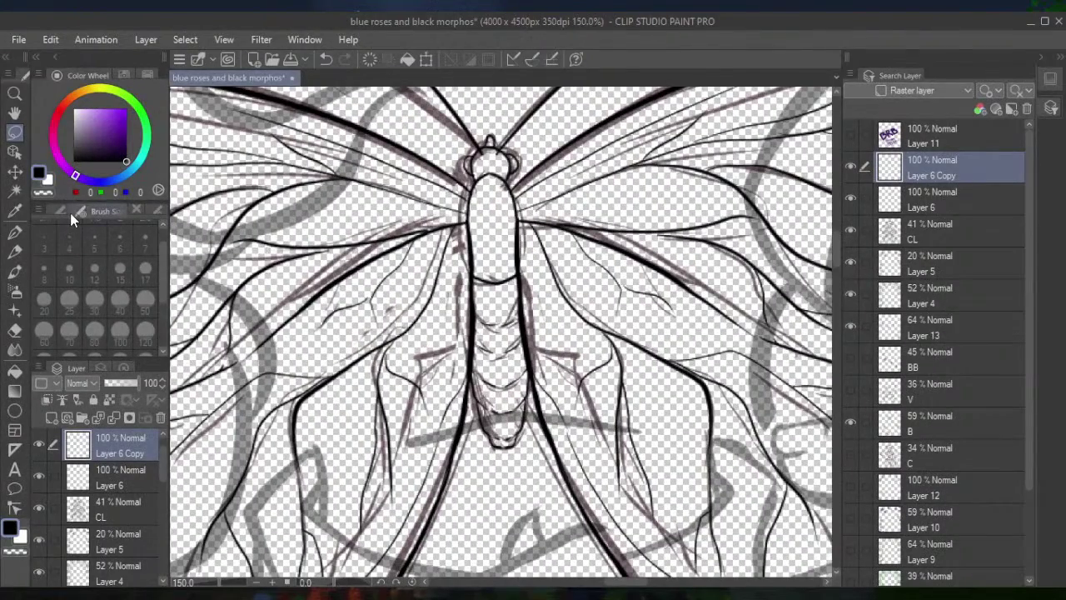
scroll(550, 331, down, 6)
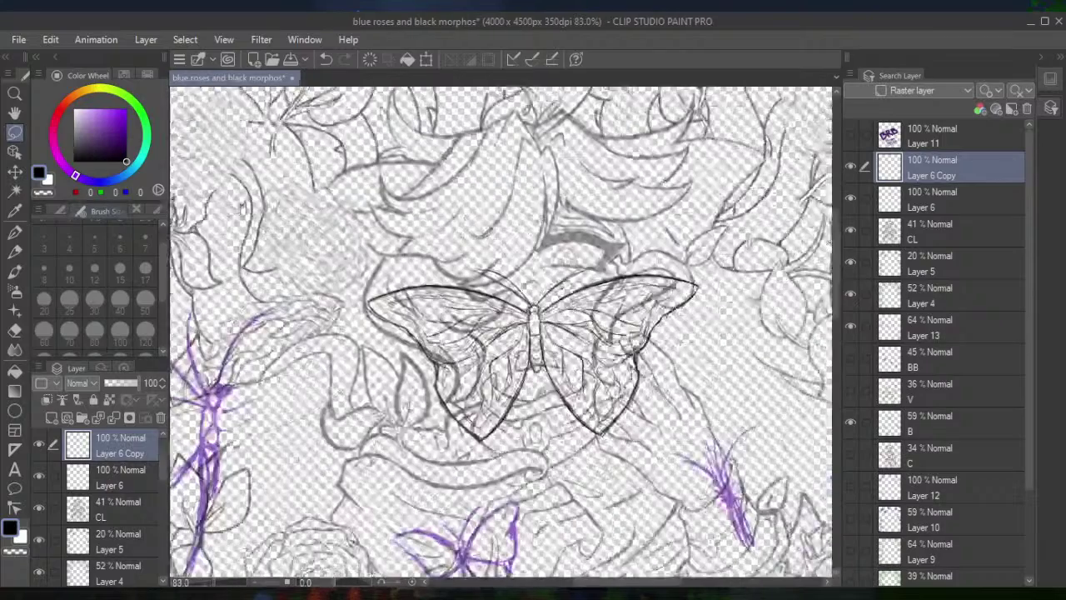
scroll(658, 379, down, 4)
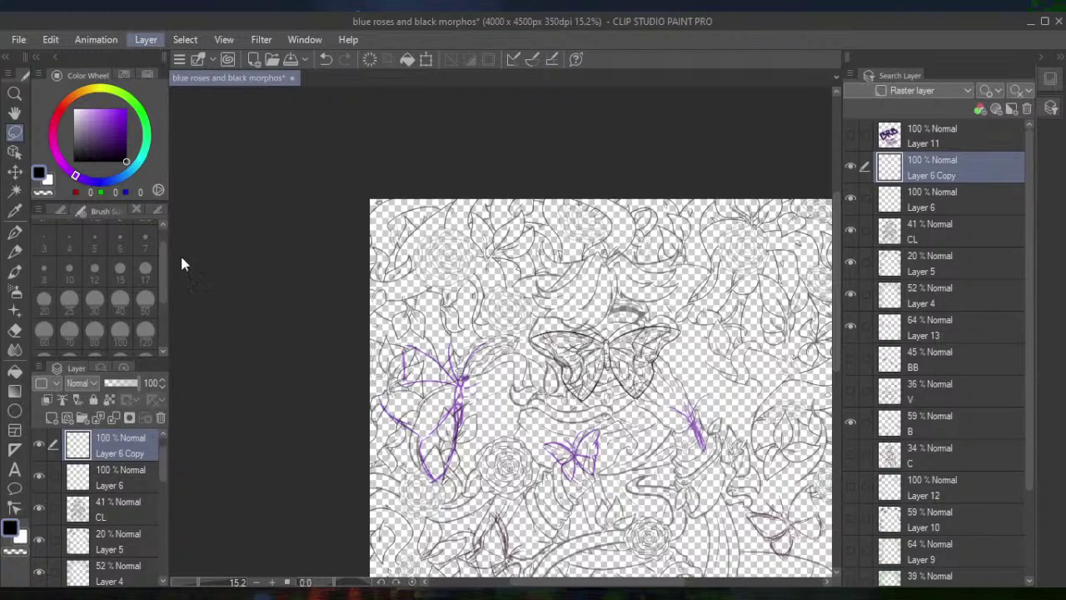
key(ctrl+z)
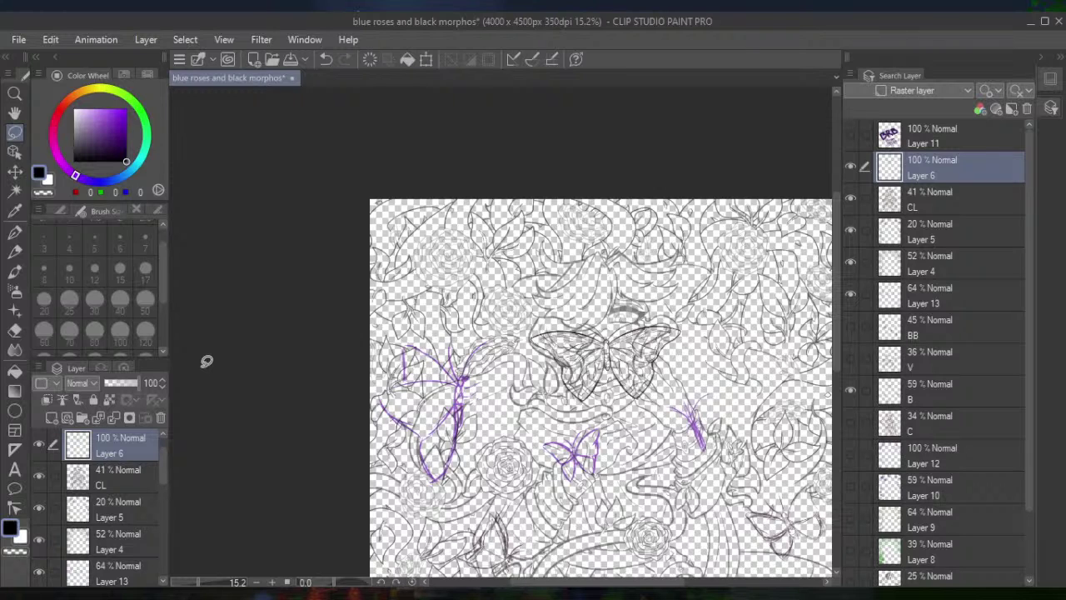
drag(626, 374, 577, 275)
scroll(577, 275, up, 4)
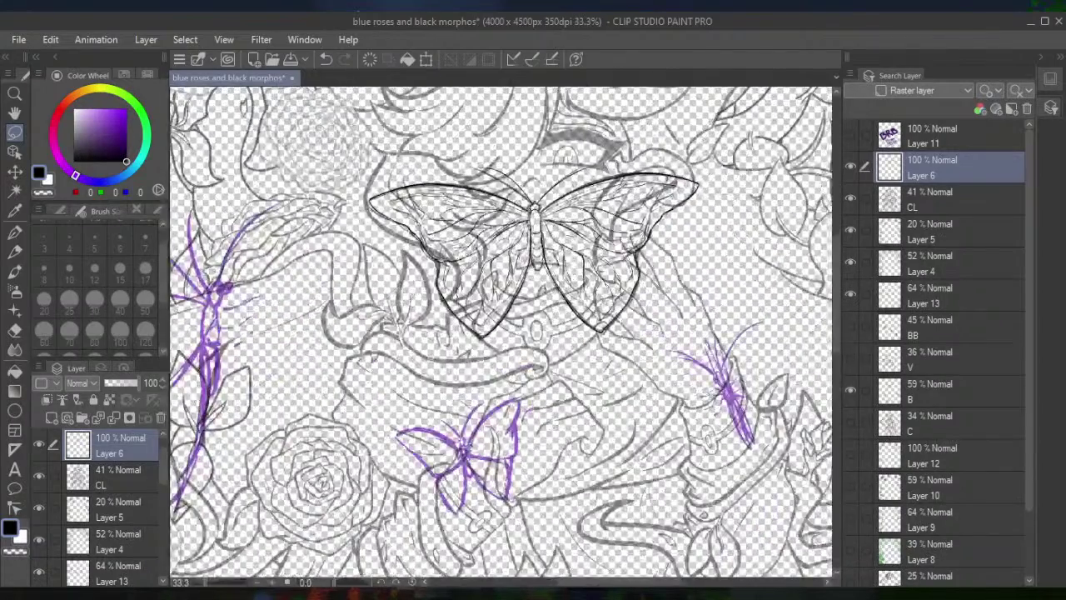
scroll(647, 320, up, 5)
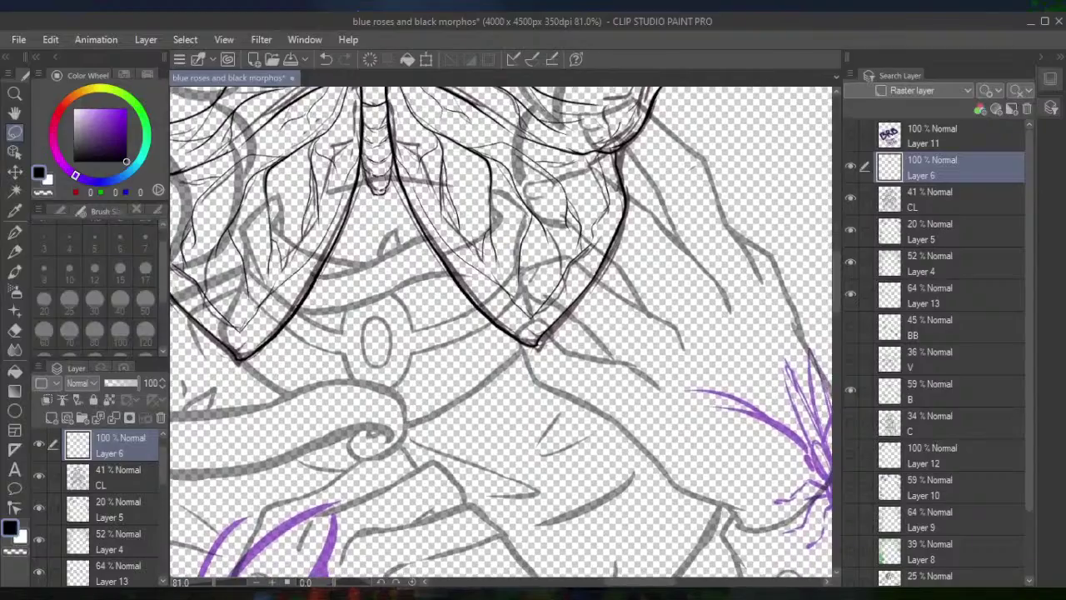
On the CL layer, erase the face and hair lines that cross the butterfly's left forewing, using a size 30 eraser
mouse_move(539, 342)
mouse_down()
mouse_move(627, 443)
mouse_move(668, 479)
mouse_move(694, 479)
mouse_up()
drag(621, 453, 670, 495)
scroll(628, 325, down, 3)
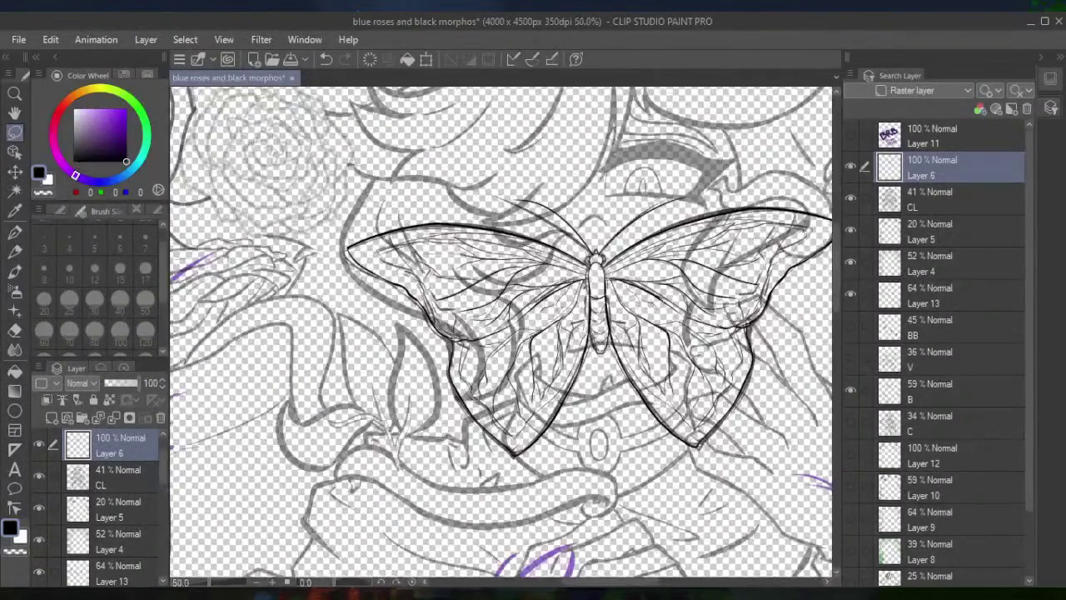
drag(629, 325, 564, 329)
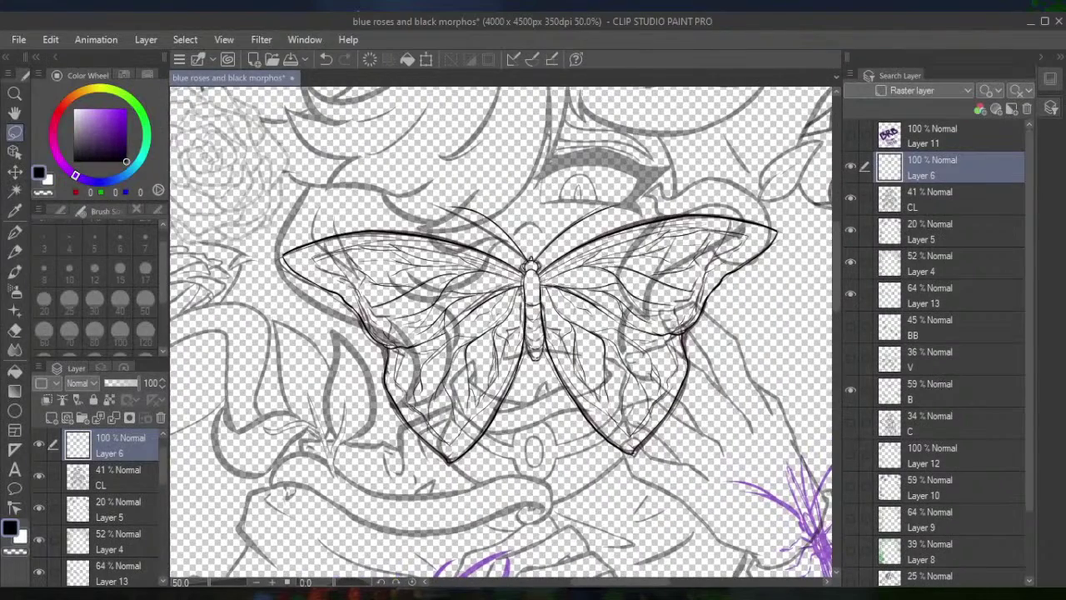
click(909, 204)
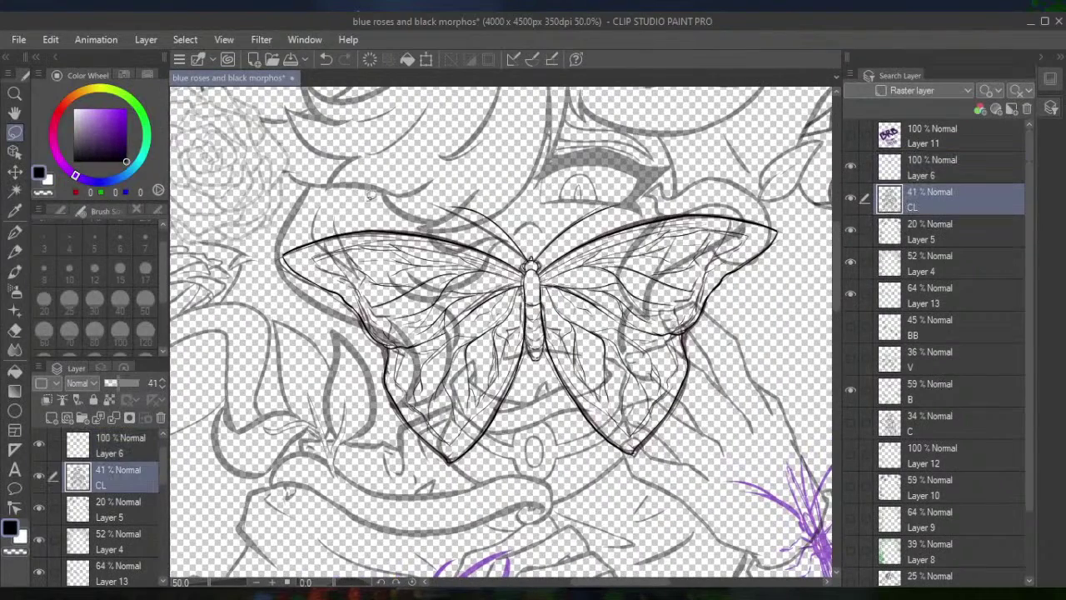
click(15, 329)
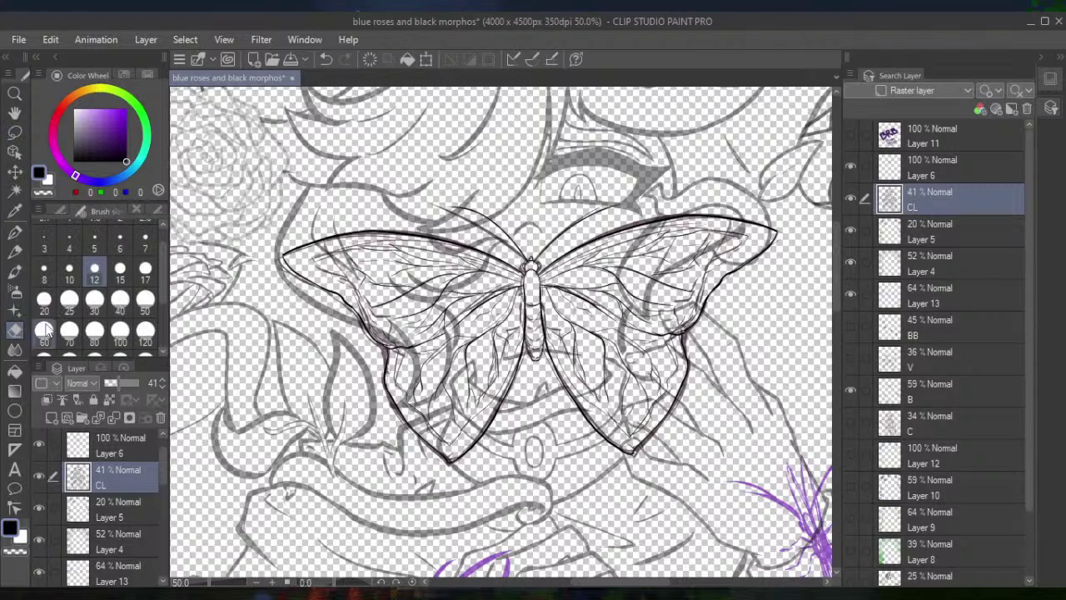
click(94, 301)
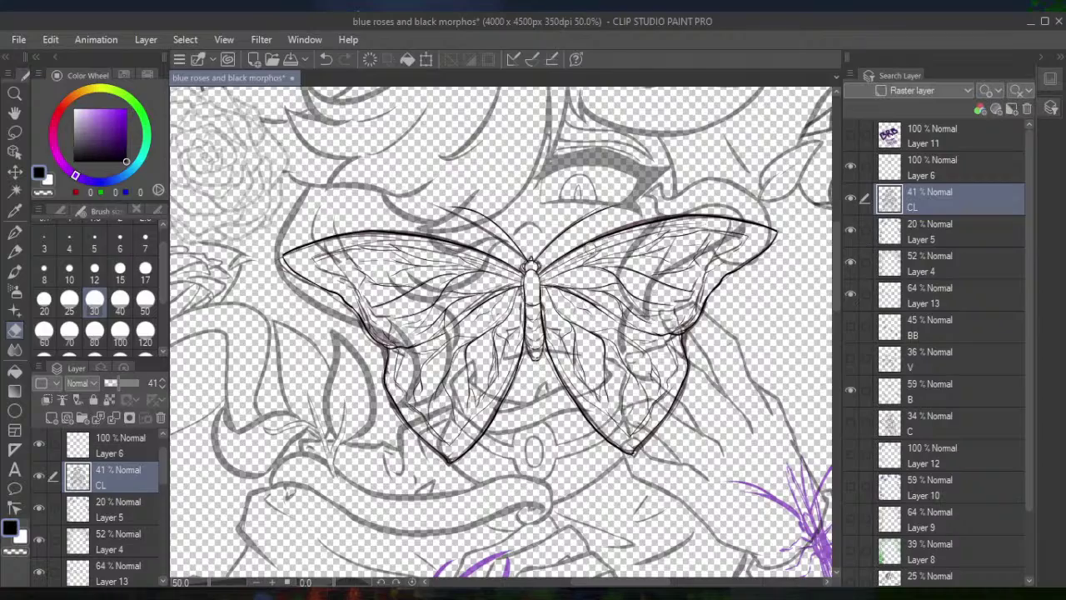
scroll(369, 270, up, 2)
mouse_move(315, 247)
mouse_down()
mouse_move(280, 254)
mouse_move(275, 223)
mouse_move(290, 218)
mouse_move(262, 224)
mouse_move(316, 213)
mouse_move(233, 246)
mouse_up()
mouse_move(364, 320)
mouse_down()
mouse_move(403, 323)
mouse_move(431, 302)
mouse_move(387, 263)
mouse_up()
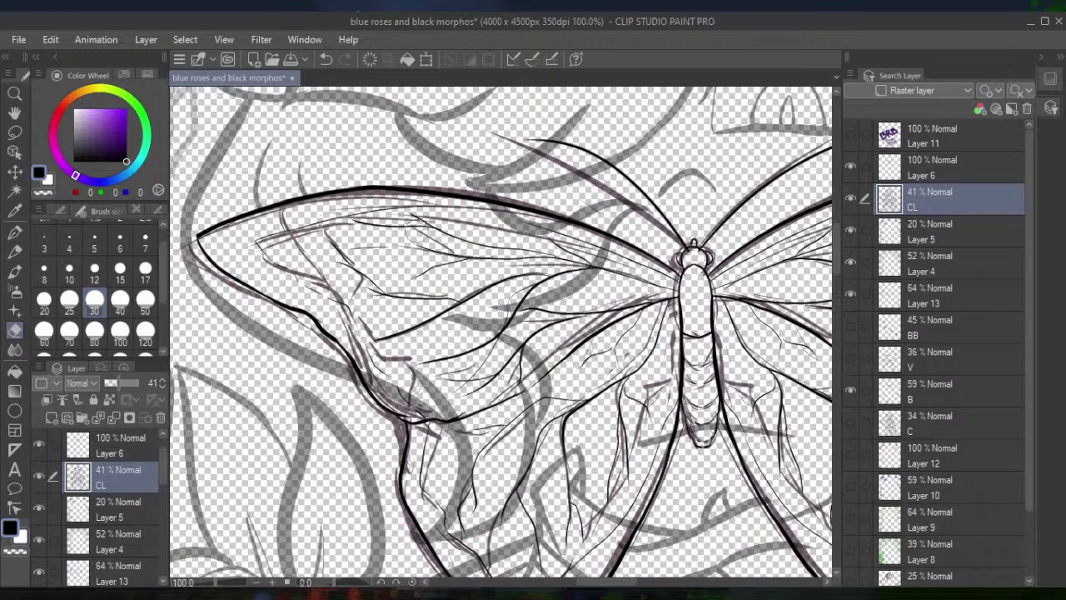
mouse_move(437, 210)
mouse_down()
mouse_move(472, 209)
mouse_move(604, 248)
mouse_move(591, 274)
mouse_move(527, 316)
mouse_move(611, 303)
mouse_move(527, 359)
mouse_move(415, 312)
mouse_move(390, 320)
mouse_move(393, 303)
mouse_move(324, 298)
mouse_move(295, 253)
mouse_move(385, 326)
mouse_move(373, 328)
mouse_move(396, 370)
mouse_move(383, 379)
mouse_move(402, 401)
mouse_move(426, 401)
mouse_move(406, 369)
mouse_up()
mouse_move(546, 386)
mouse_down()
mouse_move(560, 409)
mouse_move(564, 384)
mouse_up()
mouse_move(616, 428)
mouse_down()
mouse_move(643, 447)
mouse_move(656, 423)
mouse_up()
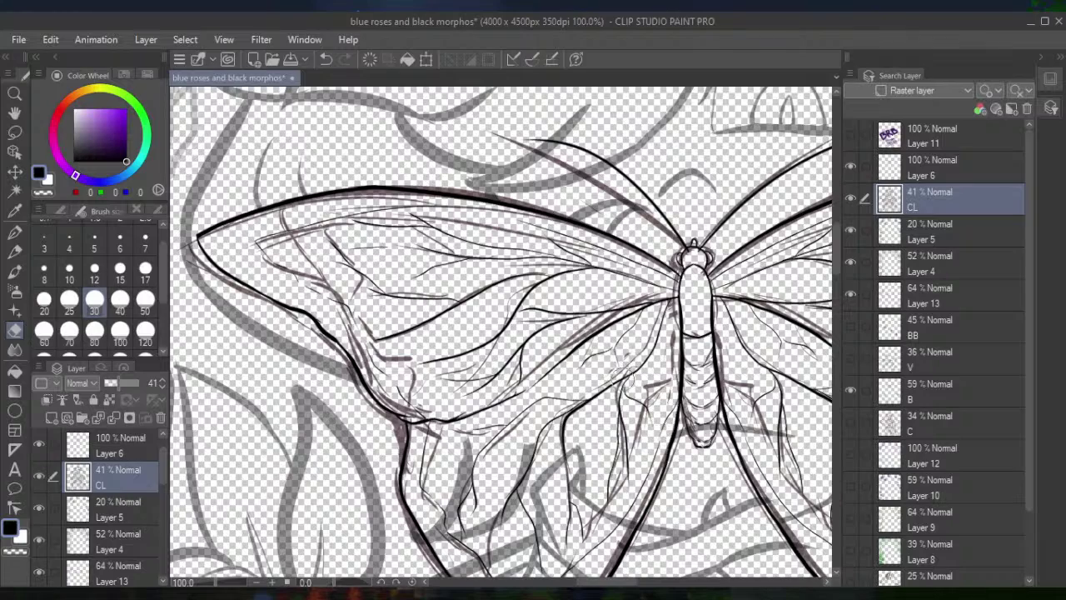
Erase the remaining CL lines inside the butterfly's left hindwing, down to its lower tip
drag(626, 380, 523, 223)
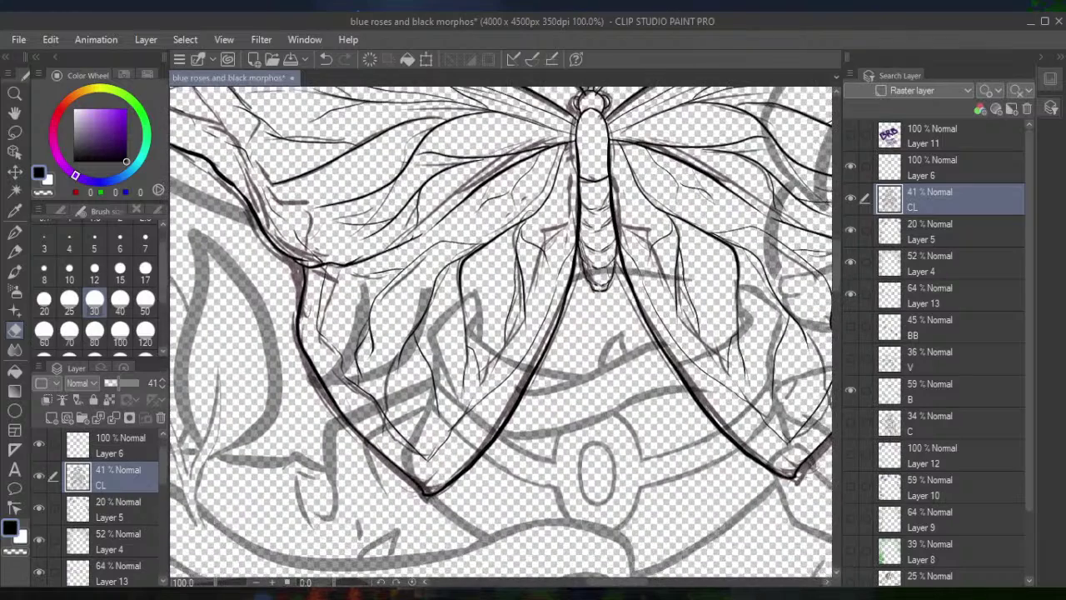
mouse_move(366, 291)
mouse_down()
mouse_move(373, 325)
mouse_move(354, 312)
mouse_move(345, 331)
mouse_up()
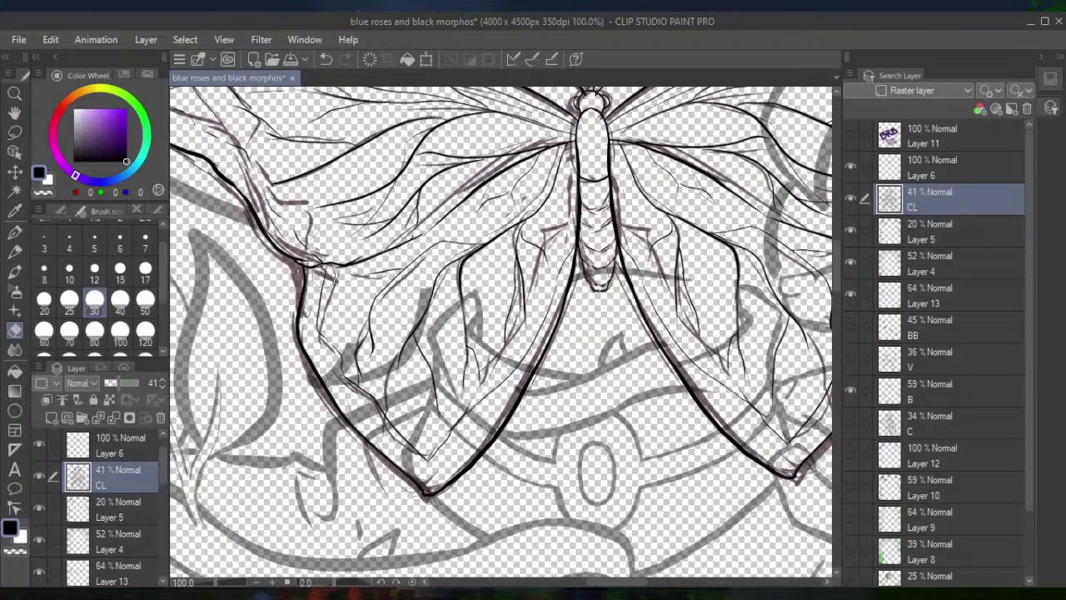
mouse_move(340, 291)
mouse_down()
mouse_move(337, 379)
mouse_move(330, 361)
mouse_move(390, 375)
mouse_move(426, 333)
mouse_move(463, 367)
mouse_move(508, 300)
mouse_move(534, 301)
mouse_move(516, 370)
mouse_move(468, 420)
mouse_move(486, 429)
mouse_move(422, 408)
mouse_move(429, 360)
mouse_move(388, 366)
mouse_move(370, 384)
mouse_move(391, 402)
mouse_move(366, 393)
mouse_move(416, 463)
mouse_move(360, 415)
mouse_up()
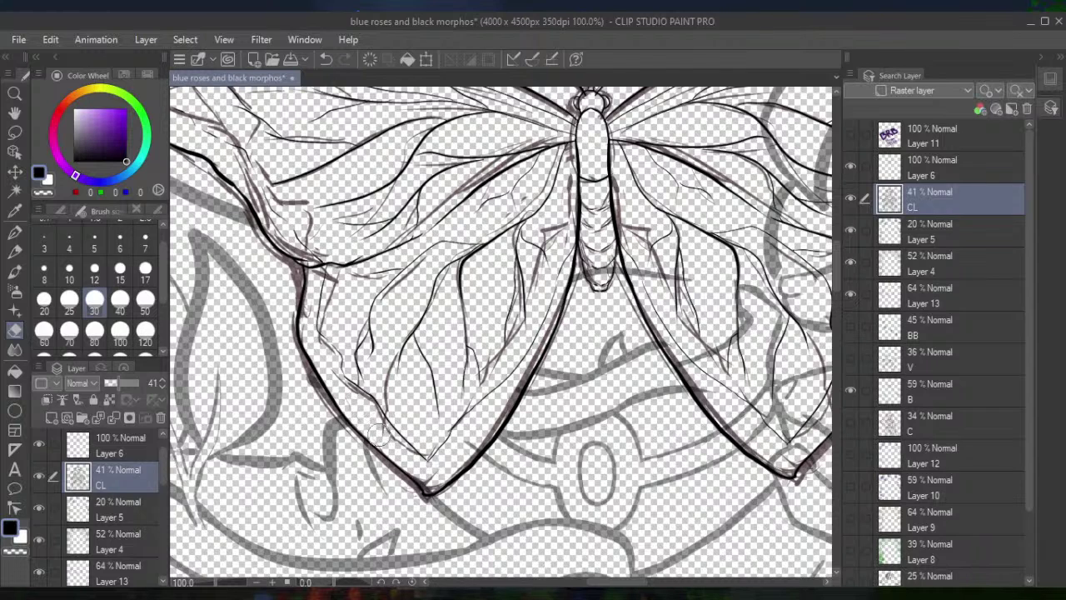
drag(427, 463, 429, 479)
scroll(425, 316, down, 3)
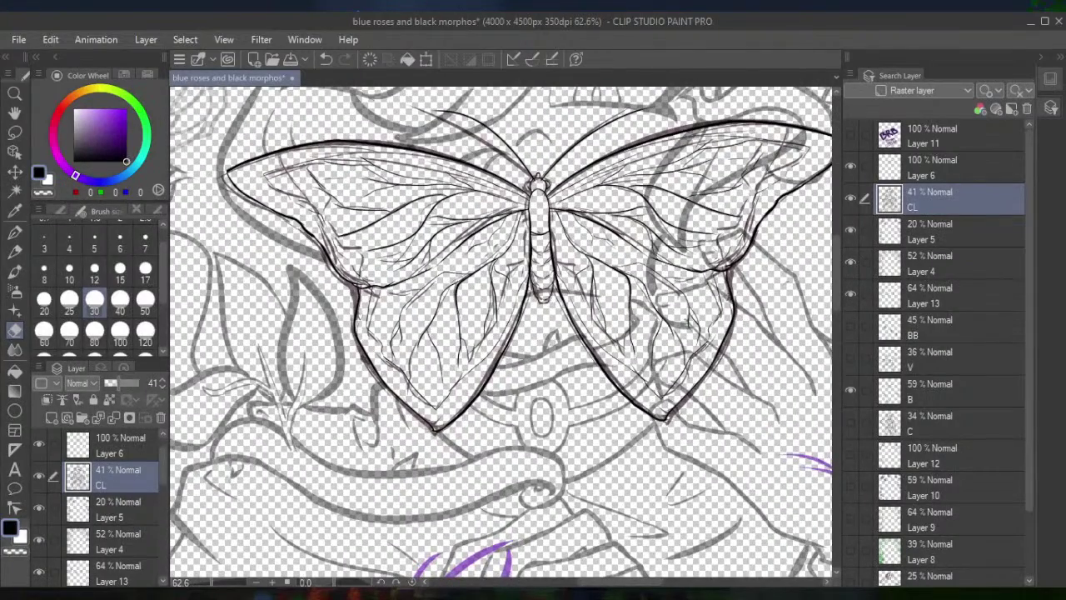
Erase the CL lines crossing the tip of the butterfly's abdomen and the inner part of the right hindwing
scroll(504, 177, up, 3)
drag(486, 337, 506, 393)
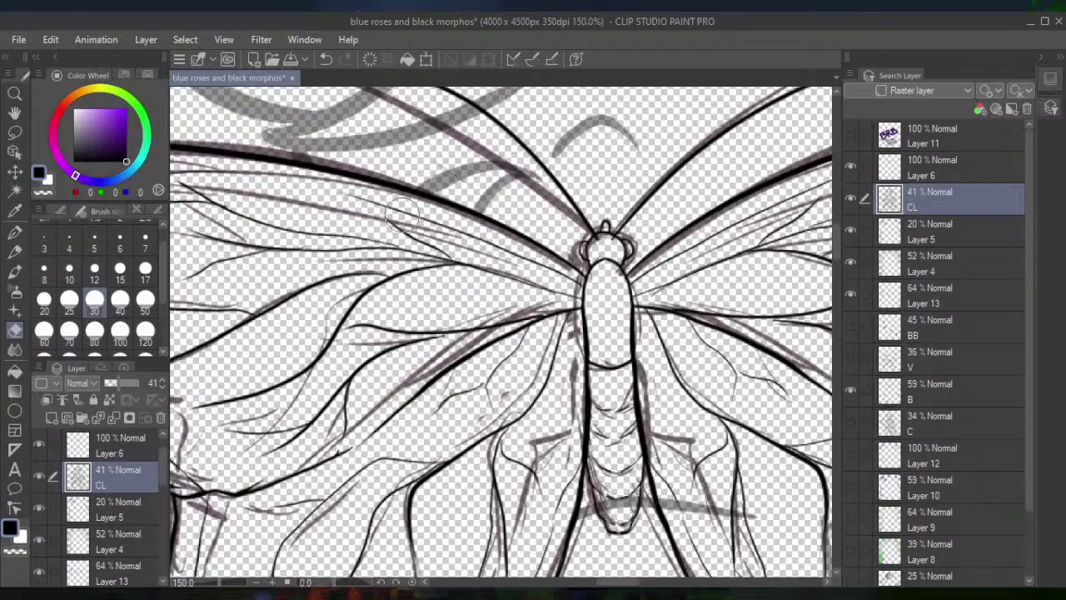
scroll(537, 333, down, 3)
drag(604, 392, 452, 330)
scroll(468, 343, up, 2)
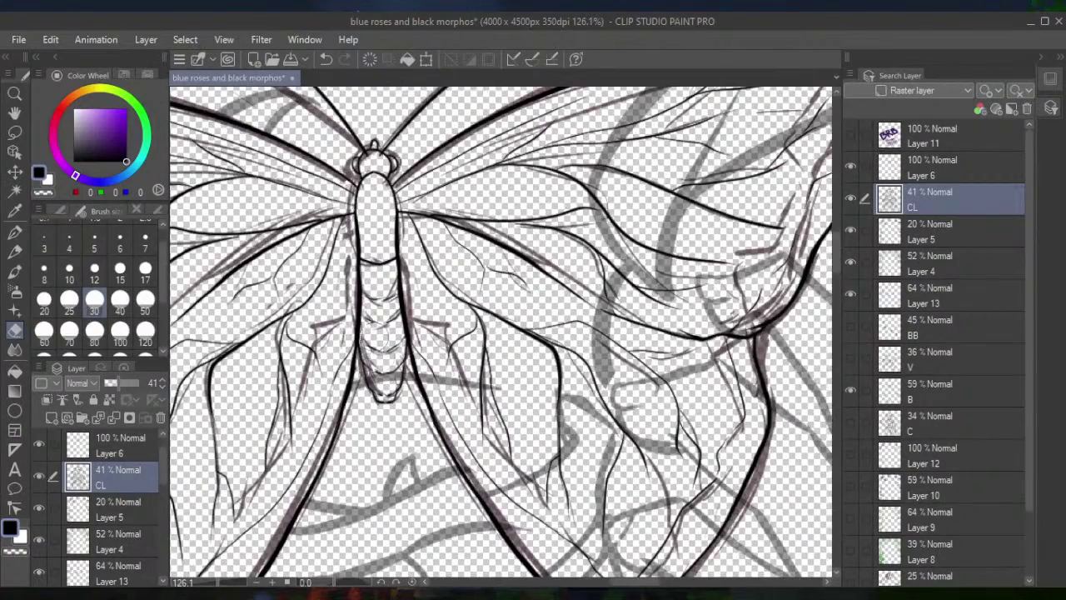
drag(383, 365, 383, 377)
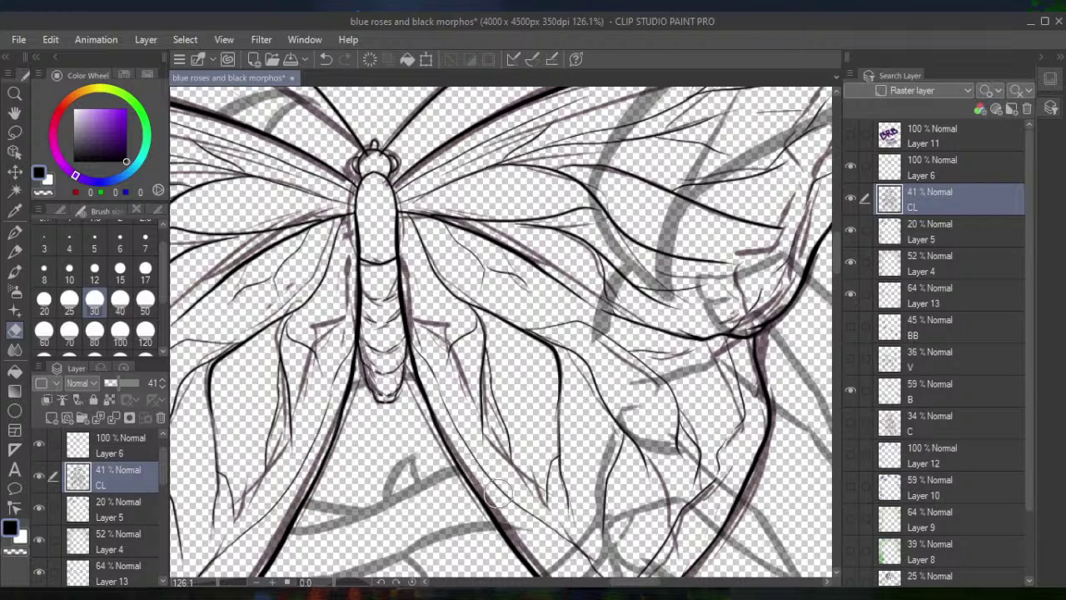
Try erasing all CL lines under the right wings, including the fingers and the hair strand
drag(504, 497, 339, 410)
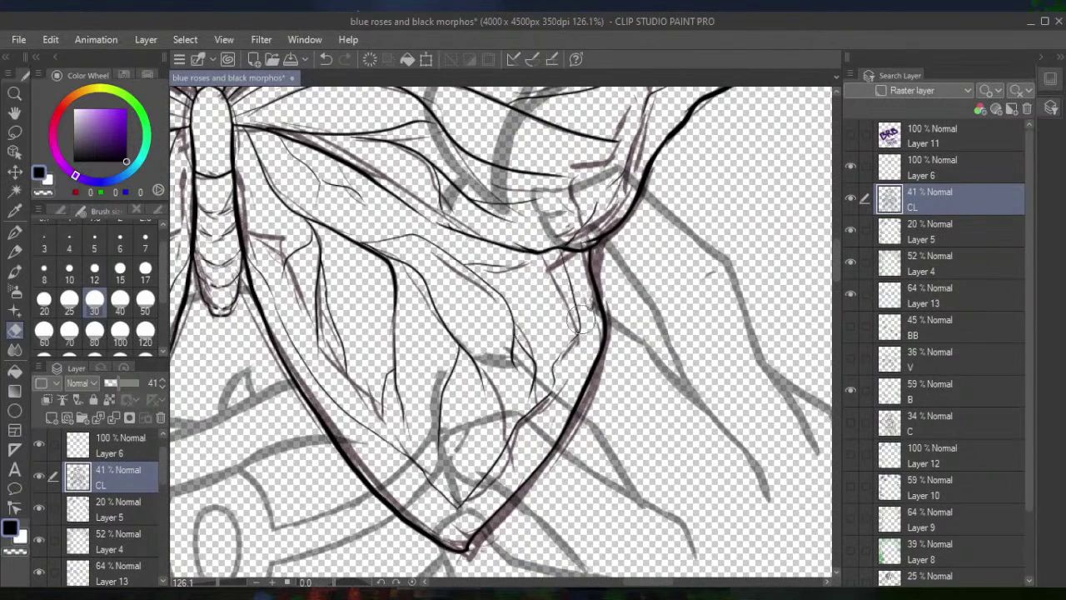
mouse_move(549, 376)
mouse_down()
mouse_move(555, 416)
mouse_move(534, 437)
mouse_move(544, 429)
mouse_move(520, 380)
mouse_move(515, 323)
mouse_move(488, 297)
mouse_move(464, 304)
mouse_move(451, 374)
mouse_move(471, 482)
mouse_move(459, 499)
mouse_move(505, 483)
mouse_move(464, 520)
mouse_move(435, 514)
mouse_move(440, 523)
mouse_move(433, 490)
mouse_move(447, 499)
mouse_move(419, 473)
mouse_move(409, 492)
mouse_move(393, 484)
mouse_move(338, 415)
mouse_move(353, 441)
mouse_up()
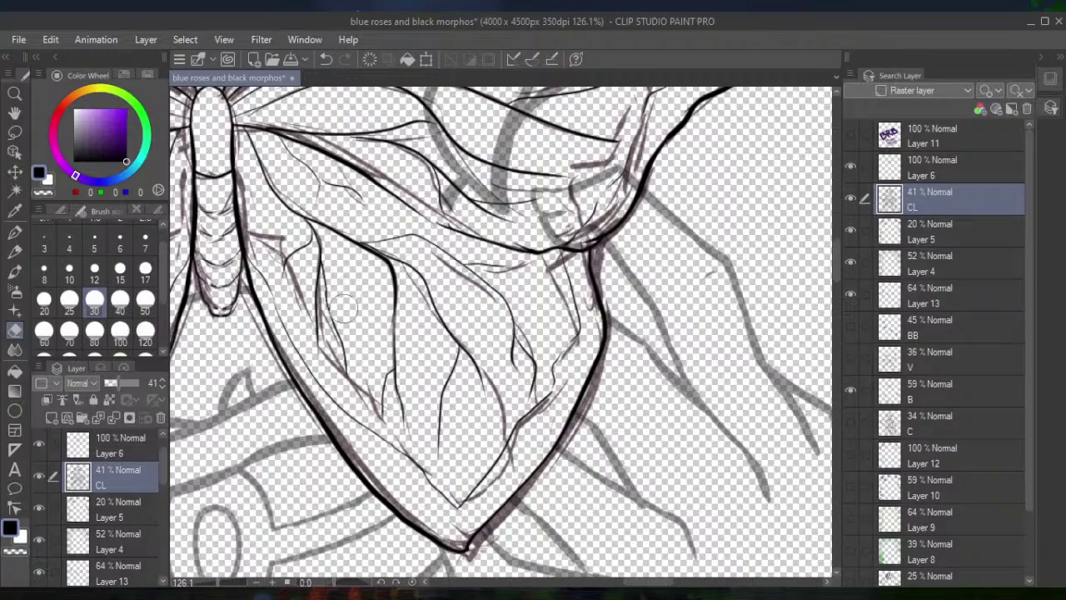
drag(361, 334, 231, 527)
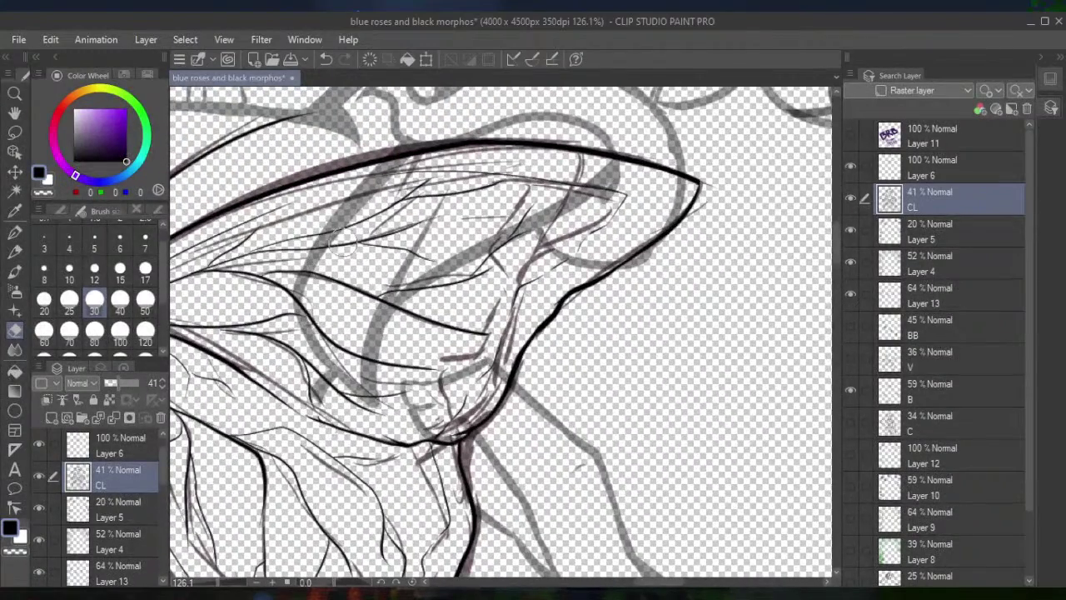
scroll(351, 244, down, 5)
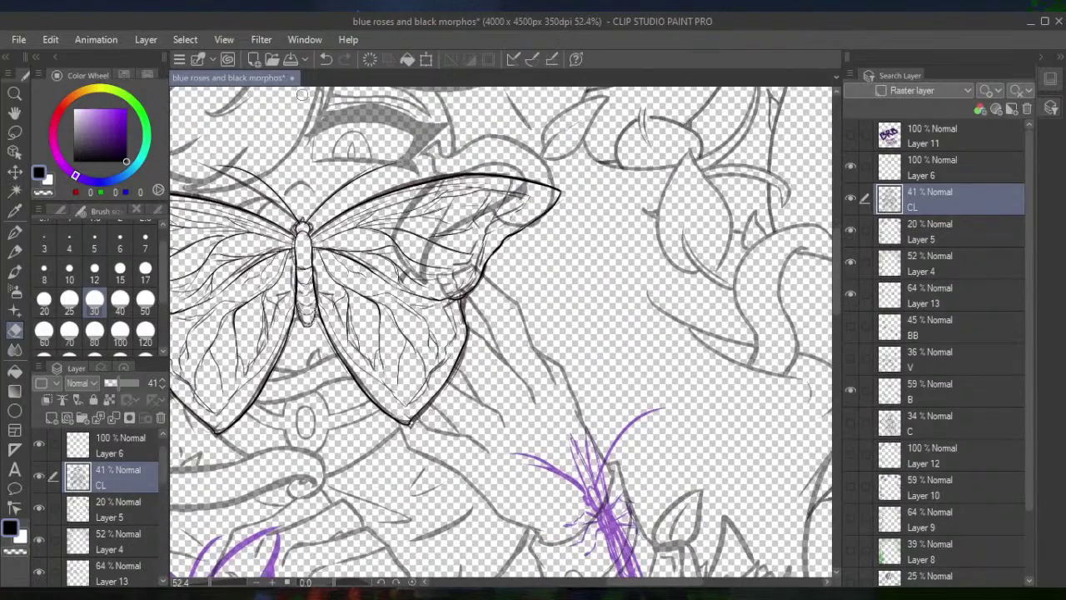
Undo the erasing under the right wings to bring back the fingers and the hair strand
click(332, 58)
click(331, 58)
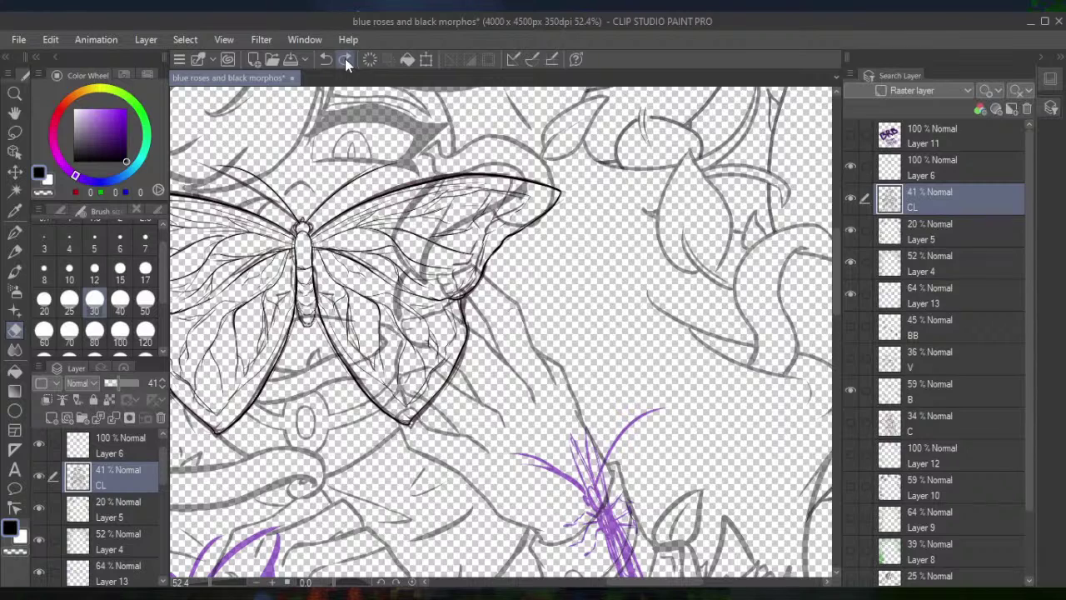
click(345, 58)
click(325, 60)
click(344, 56)
click(331, 55)
Erase the CL lines inside the right hindwing up to its edge, keeping the fingers that overlap it
scroll(341, 306, up, 2)
mouse_move(341, 307)
mouse_down()
mouse_move(342, 211)
mouse_move(330, 226)
mouse_move(315, 220)
mouse_up()
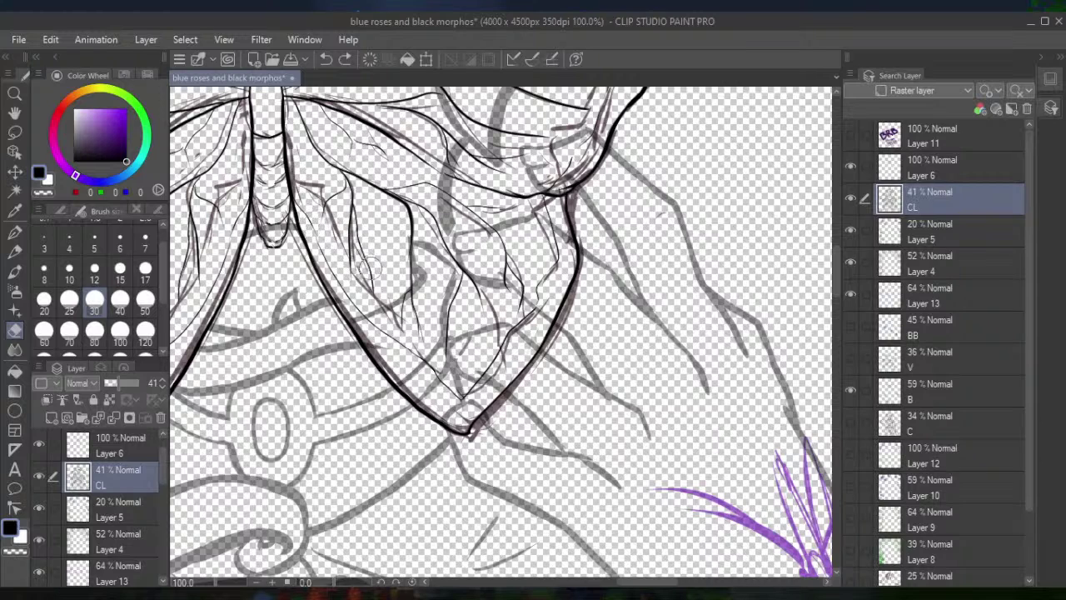
mouse_move(375, 268)
mouse_down()
mouse_move(412, 258)
mouse_move(442, 269)
mouse_move(441, 292)
mouse_move(364, 317)
mouse_move(378, 344)
mouse_move(453, 357)
mouse_up()
mouse_move(437, 305)
mouse_down()
mouse_move(437, 325)
mouse_move(446, 331)
mouse_move(450, 320)
mouse_move(429, 351)
mouse_move(433, 333)
mouse_move(433, 363)
mouse_up()
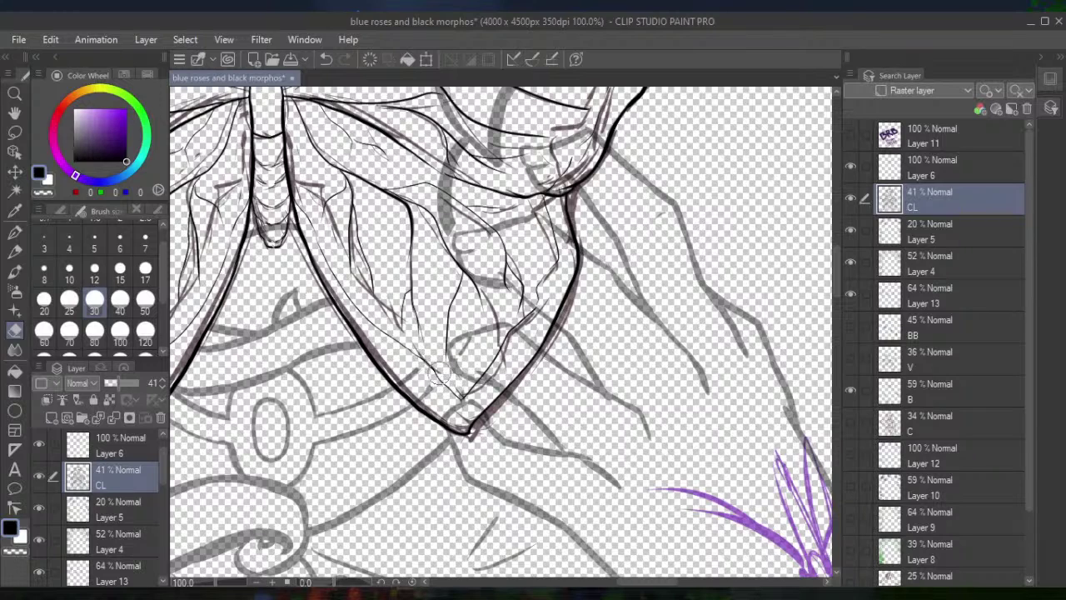
drag(443, 379, 406, 372)
mouse_move(473, 396)
mouse_down()
mouse_move(502, 404)
mouse_move(453, 389)
mouse_up()
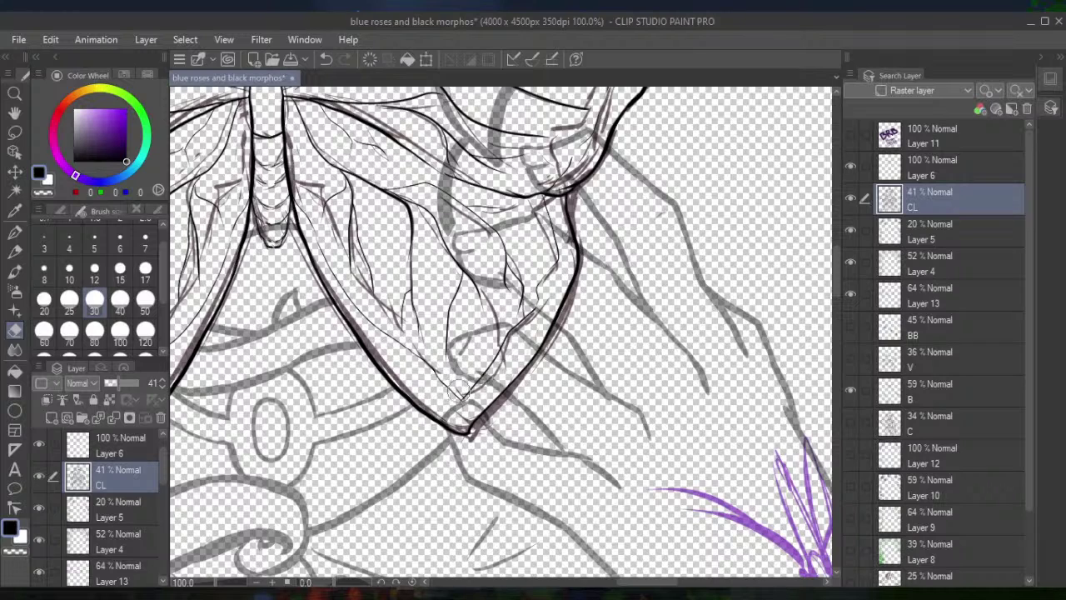
drag(461, 385, 473, 388)
mouse_move(429, 194)
mouse_down()
mouse_move(413, 223)
mouse_move(437, 232)
mouse_up()
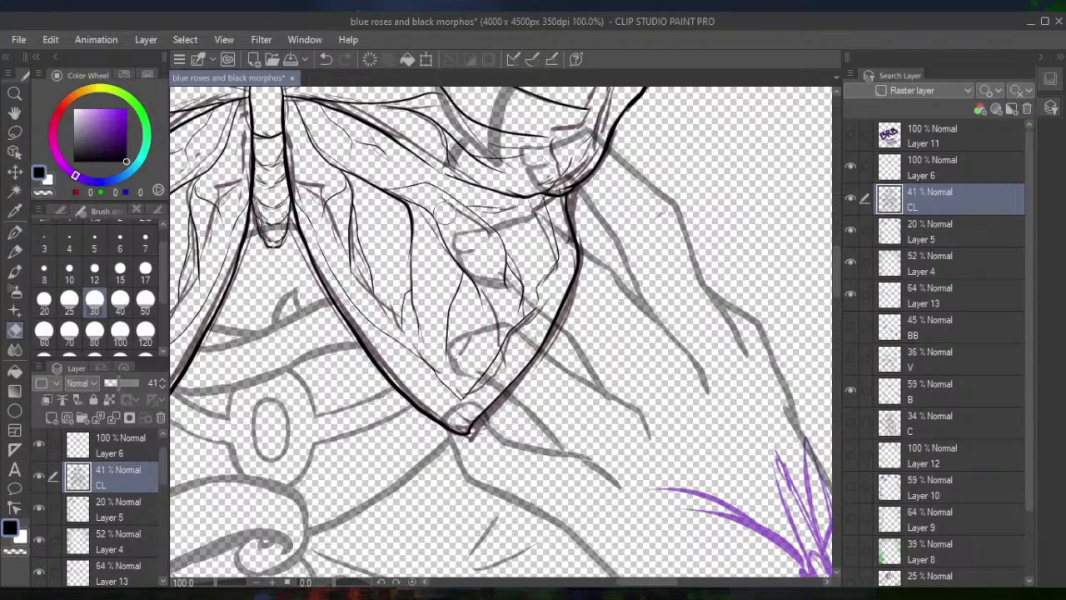
Erase the face and hair lines inside the right forewing around the fingers, and hide the butterfly sketch layer B
mouse_move(453, 206)
mouse_down()
mouse_move(408, 313)
mouse_move(335, 419)
mouse_up()
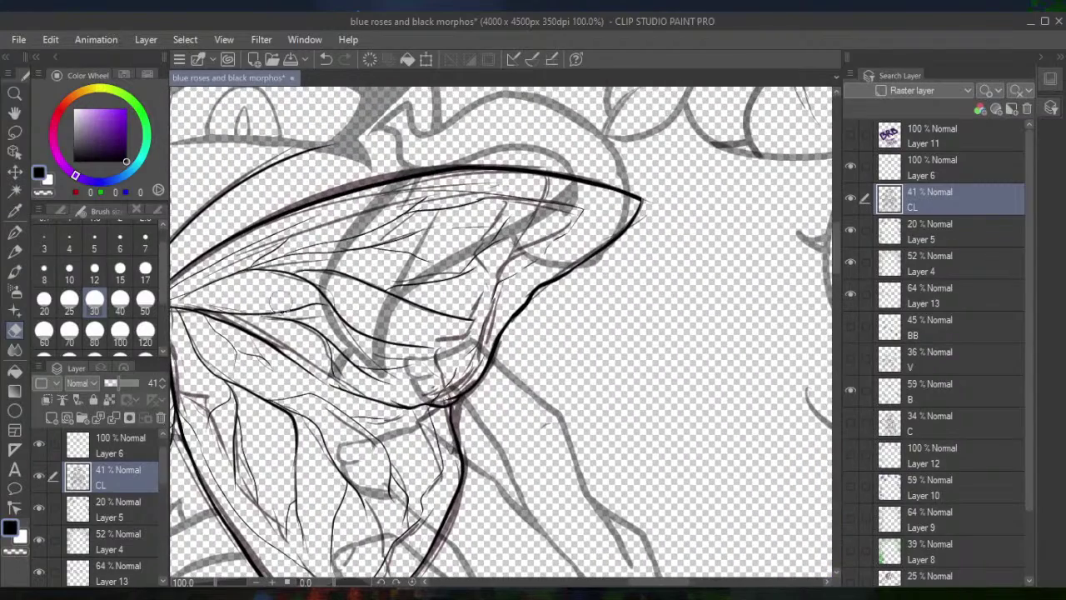
mouse_move(286, 330)
mouse_down()
mouse_move(334, 366)
mouse_move(378, 297)
mouse_move(377, 331)
mouse_move(386, 304)
mouse_move(484, 242)
mouse_move(467, 260)
mouse_move(410, 243)
mouse_move(376, 251)
mouse_move(379, 212)
mouse_move(366, 206)
mouse_move(414, 195)
mouse_move(509, 210)
mouse_move(568, 197)
mouse_move(618, 204)
mouse_move(618, 216)
mouse_move(565, 260)
mouse_move(550, 264)
mouse_move(525, 237)
mouse_up()
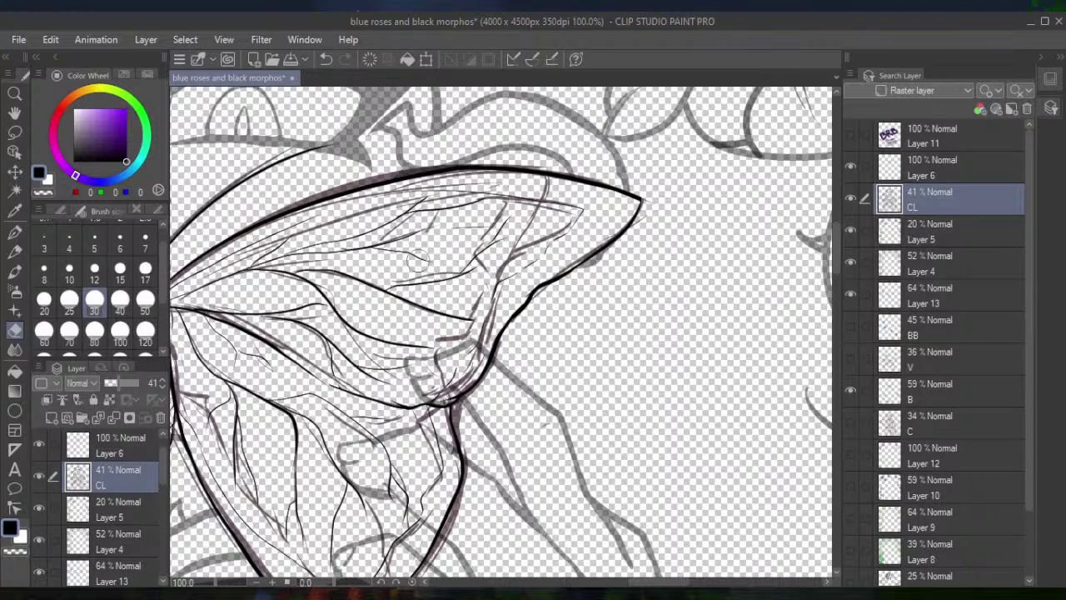
click(851, 389)
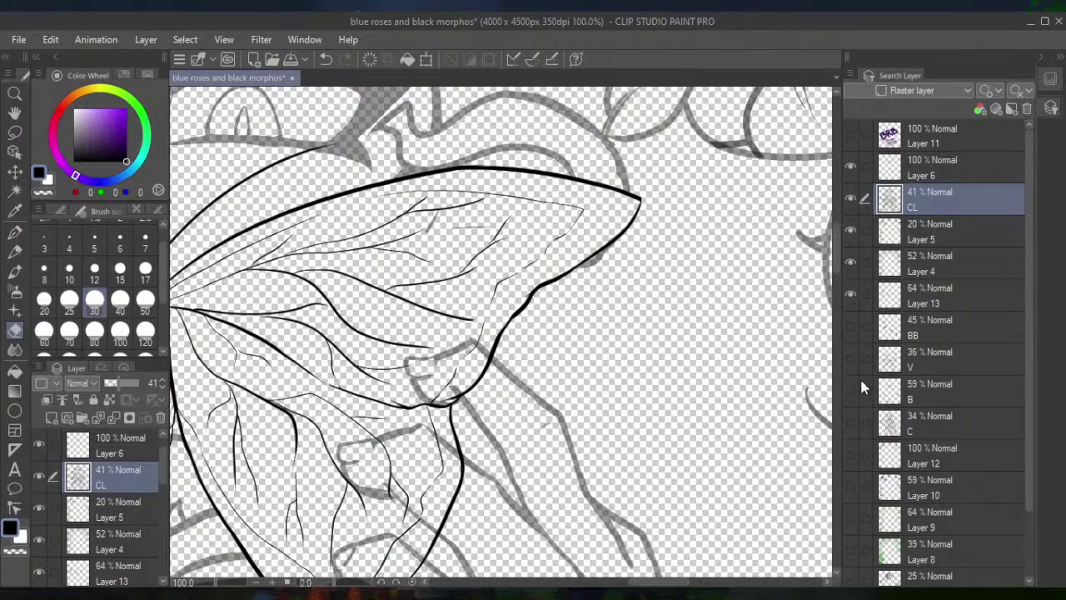
scroll(539, 316, down, 2)
drag(541, 317, 651, 236)
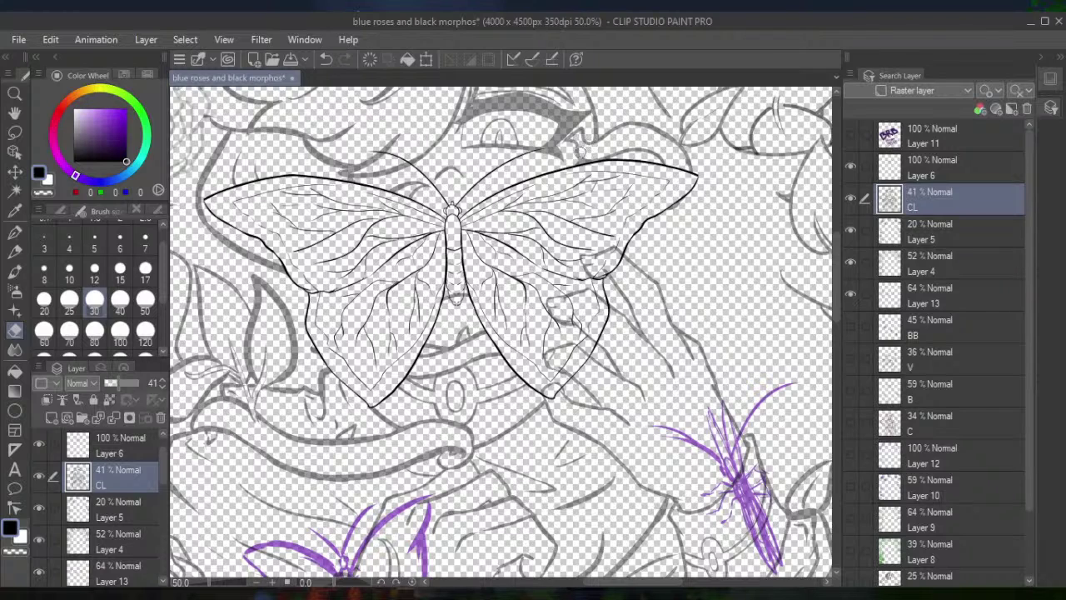
On Layer 6, erase the wing outline and veins that run over the two upper fingers
click(914, 181)
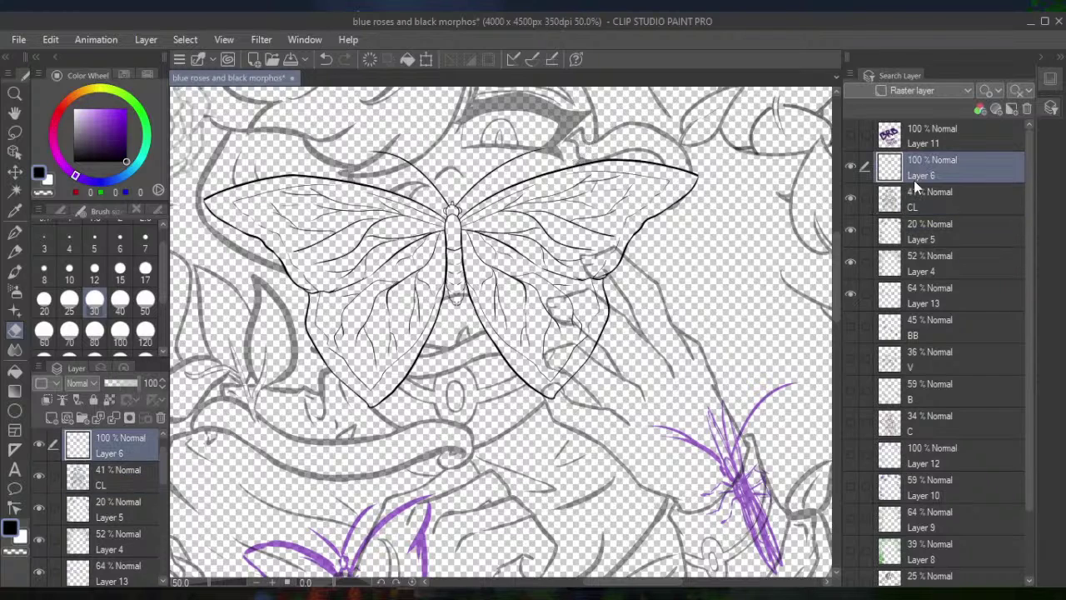
scroll(575, 317, up, 3)
drag(574, 317, 458, 376)
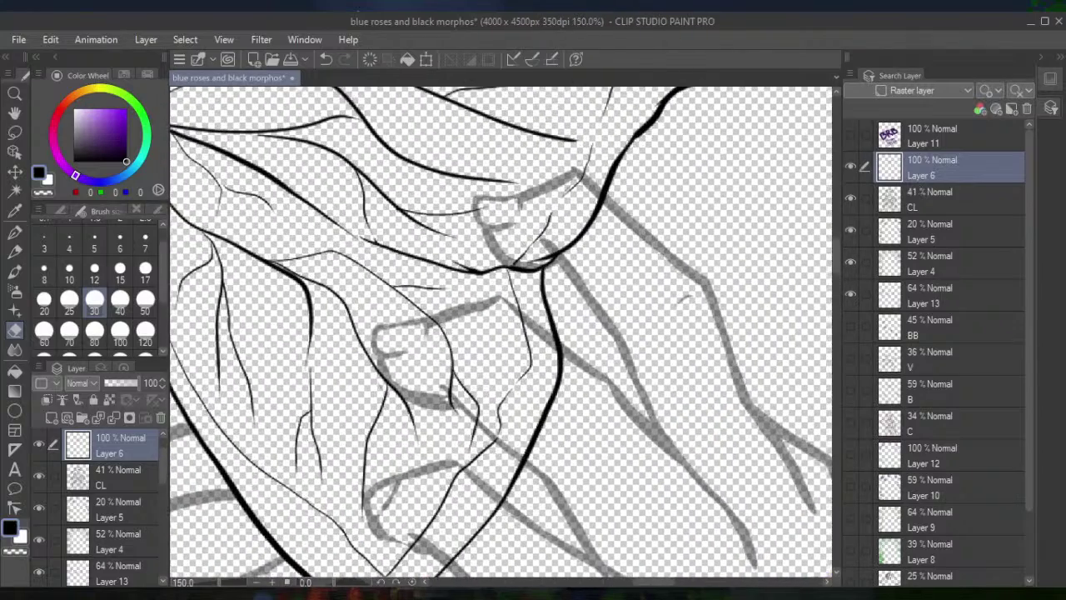
mouse_move(503, 215)
mouse_down()
mouse_move(529, 242)
mouse_move(520, 243)
mouse_move(547, 234)
mouse_move(544, 248)
mouse_move(518, 247)
mouse_move(534, 250)
mouse_move(557, 229)
mouse_move(591, 225)
mouse_move(557, 208)
mouse_up()
mouse_move(455, 361)
mouse_down()
mouse_move(491, 409)
mouse_move(463, 374)
mouse_move(454, 386)
mouse_up()
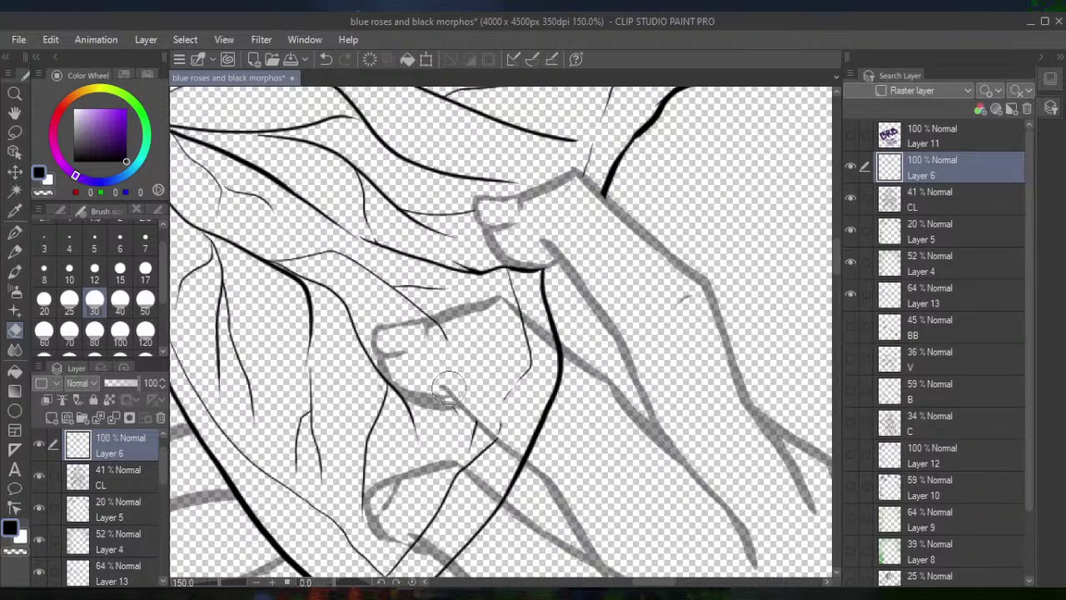
mouse_move(529, 380)
mouse_down()
mouse_move(508, 403)
mouse_move(510, 430)
mouse_move(527, 382)
mouse_move(506, 325)
mouse_move(443, 336)
mouse_up()
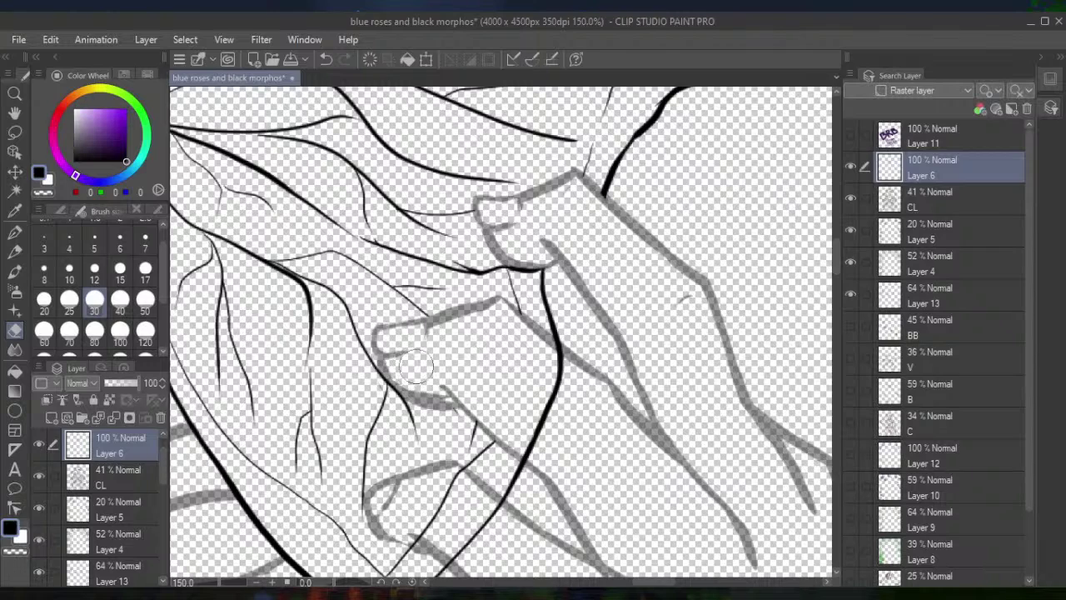
Erase the right hindwing's outline and veins where they cross the lower fingers, down to the wing tip
drag(425, 364, 380, 169)
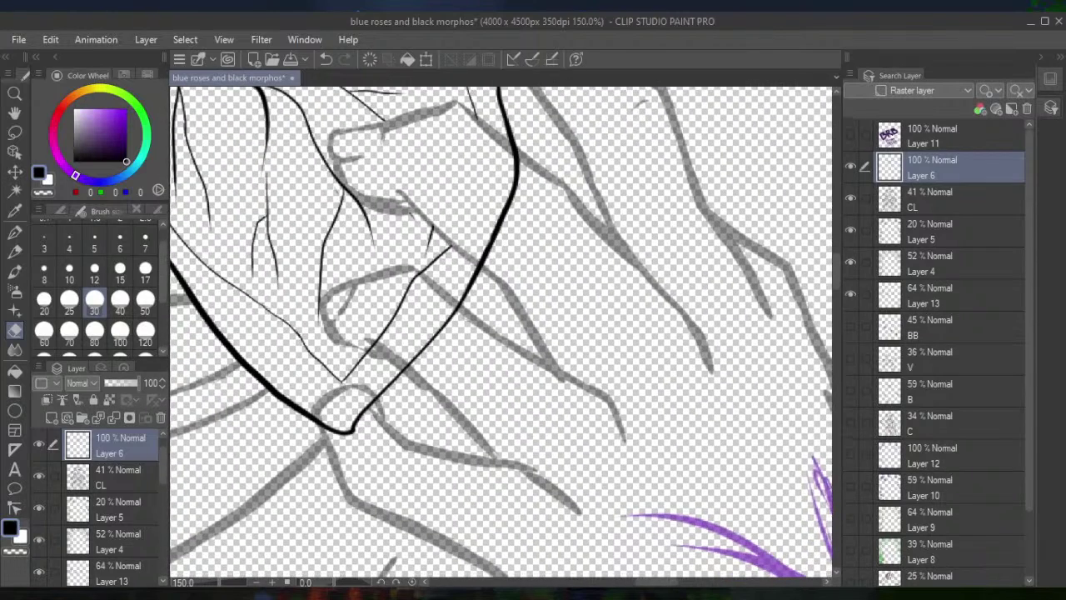
mouse_move(524, 167)
mouse_down()
mouse_move(512, 192)
mouse_move(510, 179)
mouse_move(497, 188)
mouse_move(491, 254)
mouse_up()
mouse_move(435, 335)
mouse_down()
mouse_move(422, 354)
mouse_move(431, 360)
mouse_move(395, 335)
mouse_move(370, 337)
mouse_move(416, 334)
mouse_move(402, 301)
mouse_move(434, 320)
mouse_move(413, 283)
mouse_move(430, 314)
mouse_move(444, 315)
mouse_up()
mouse_move(358, 385)
mouse_down()
mouse_move(350, 416)
mouse_move(335, 421)
mouse_move(362, 418)
mouse_up()
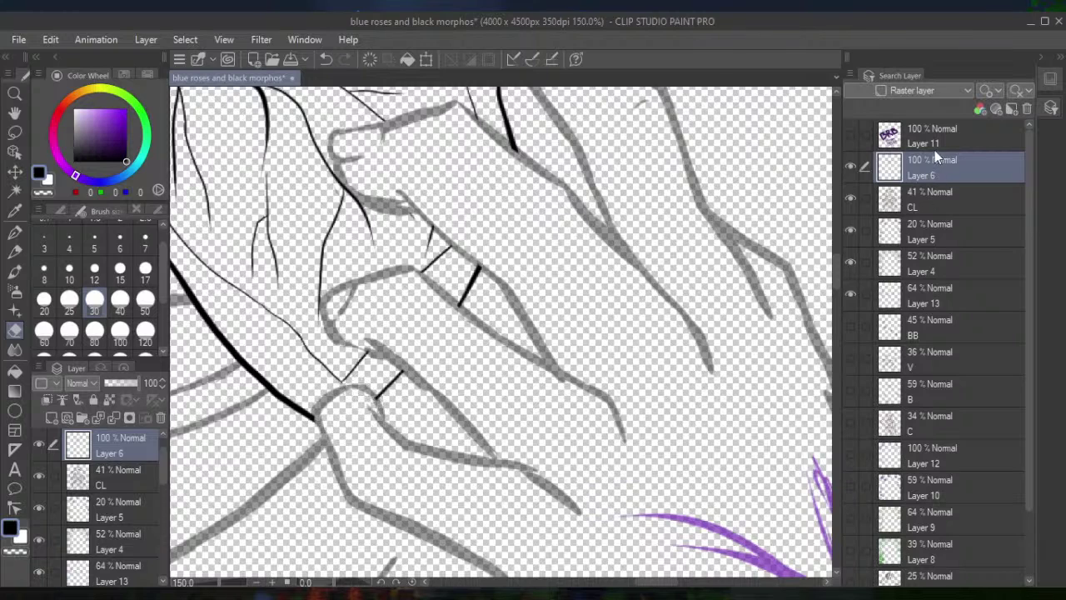
Return to the CL layer with the pen for drawing around the fingers
click(937, 196)
key(p)
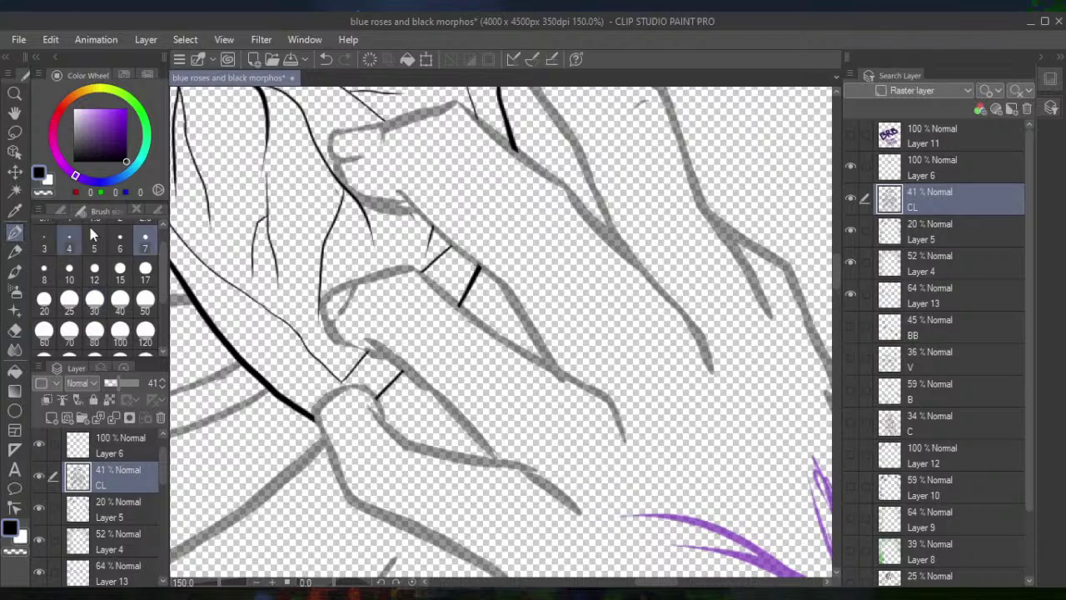
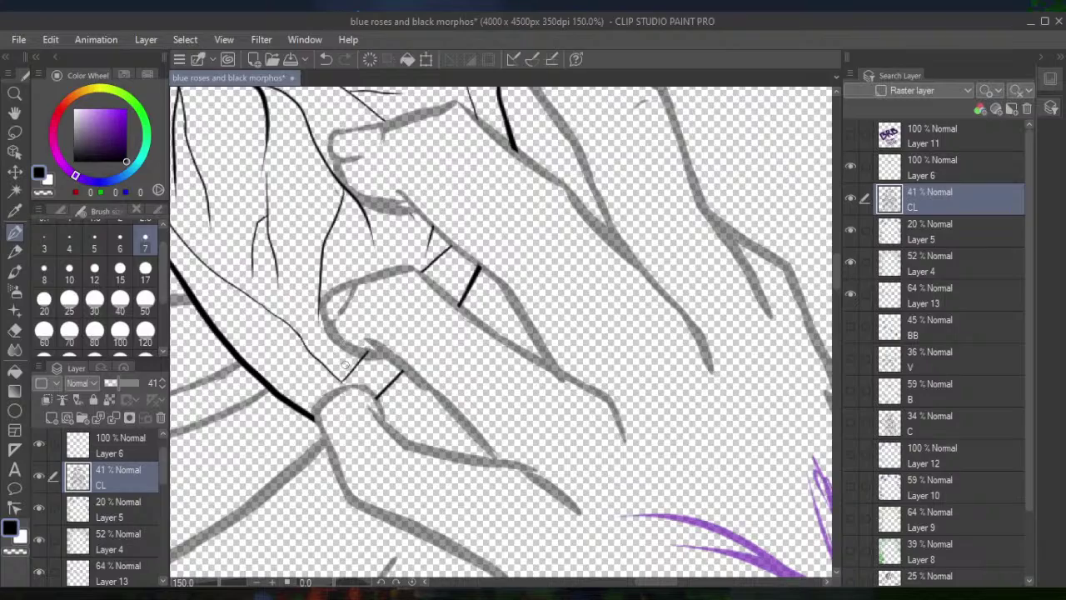
Make Layer 6 the active drawing layer and show the butterfly sketch layer B again
scroll(344, 365, down, 6)
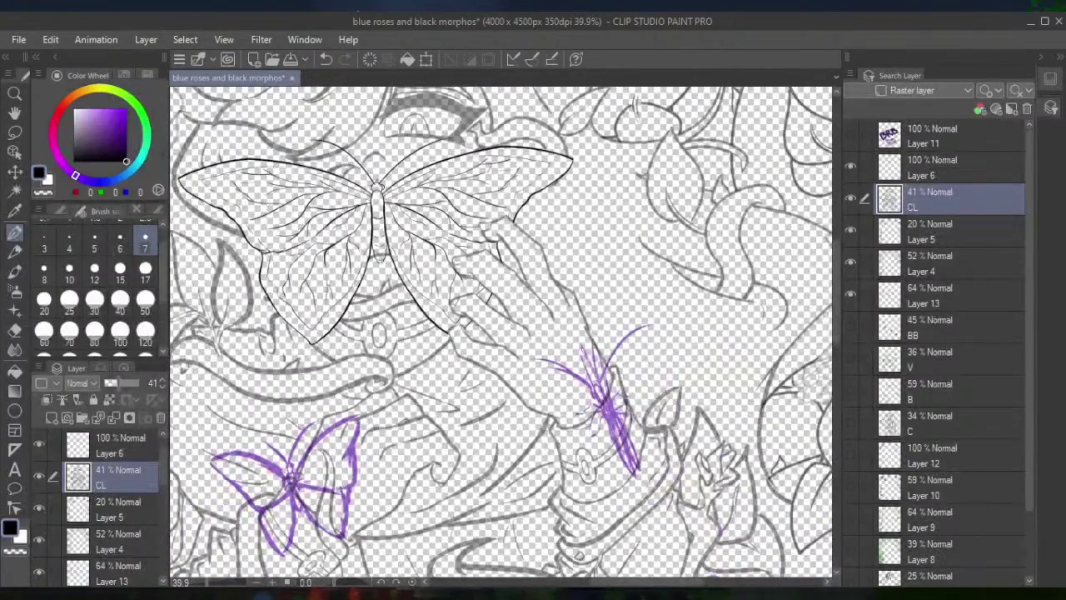
drag(344, 364, 359, 406)
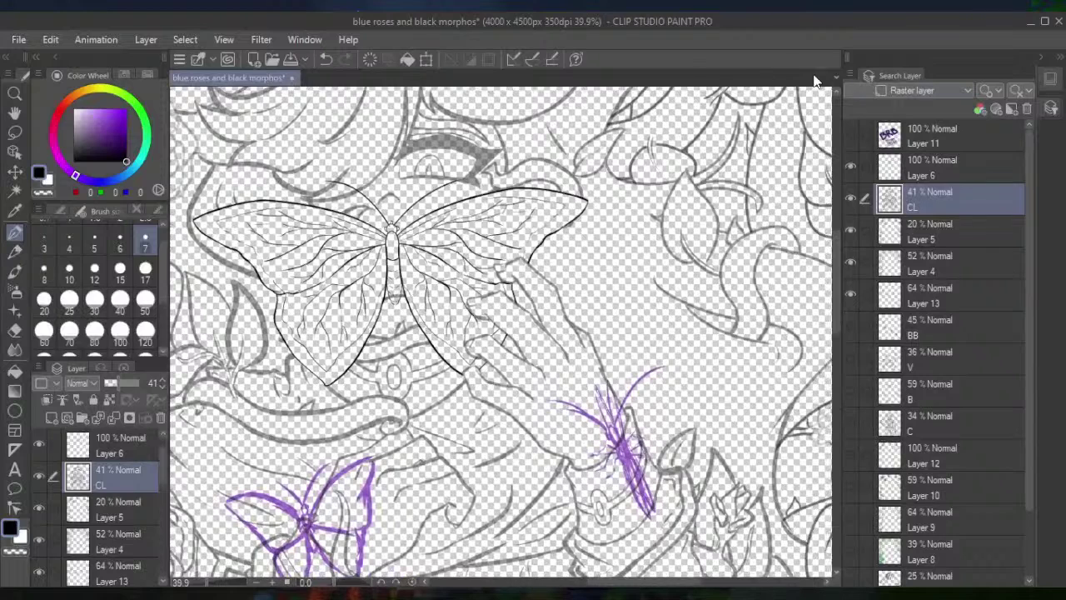
click(915, 177)
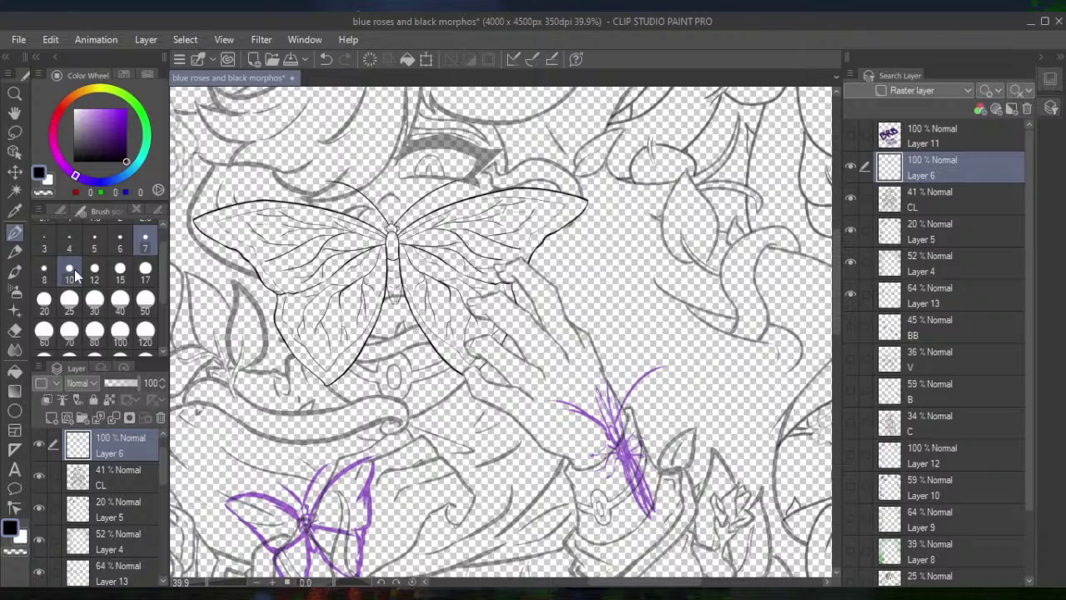
drag(542, 400, 467, 266)
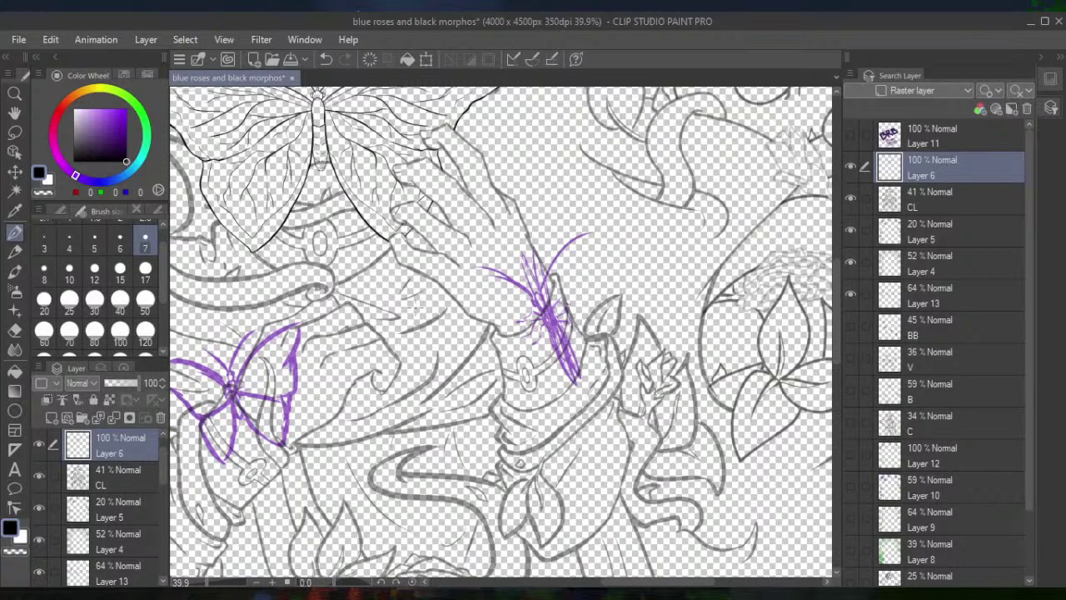
scroll(567, 271, down, 8)
scroll(570, 257, up, 3)
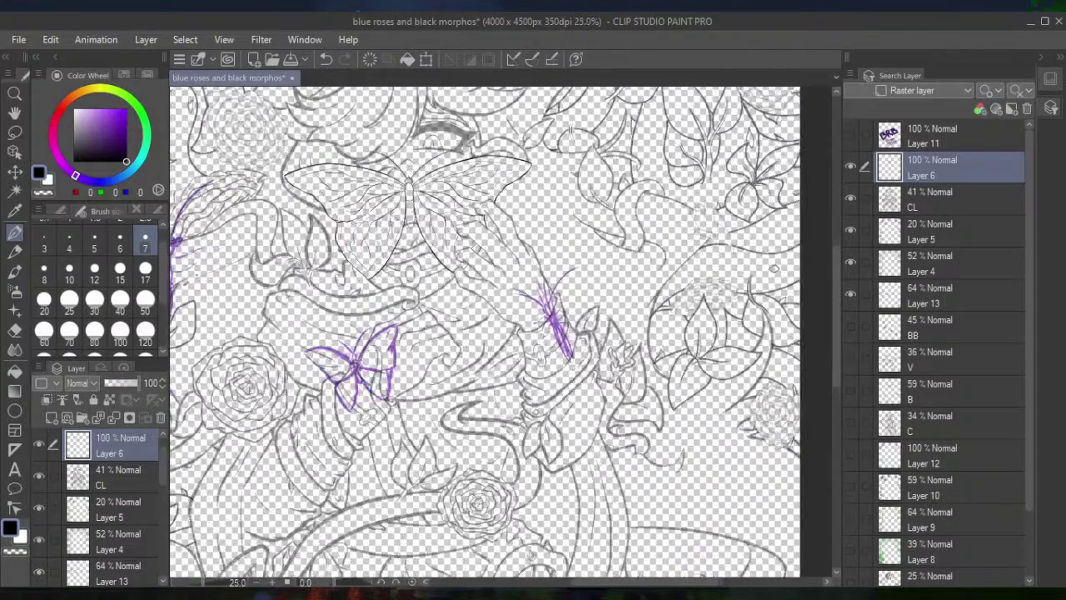
drag(639, 536, 633, 359)
scroll(615, 308, down, 3)
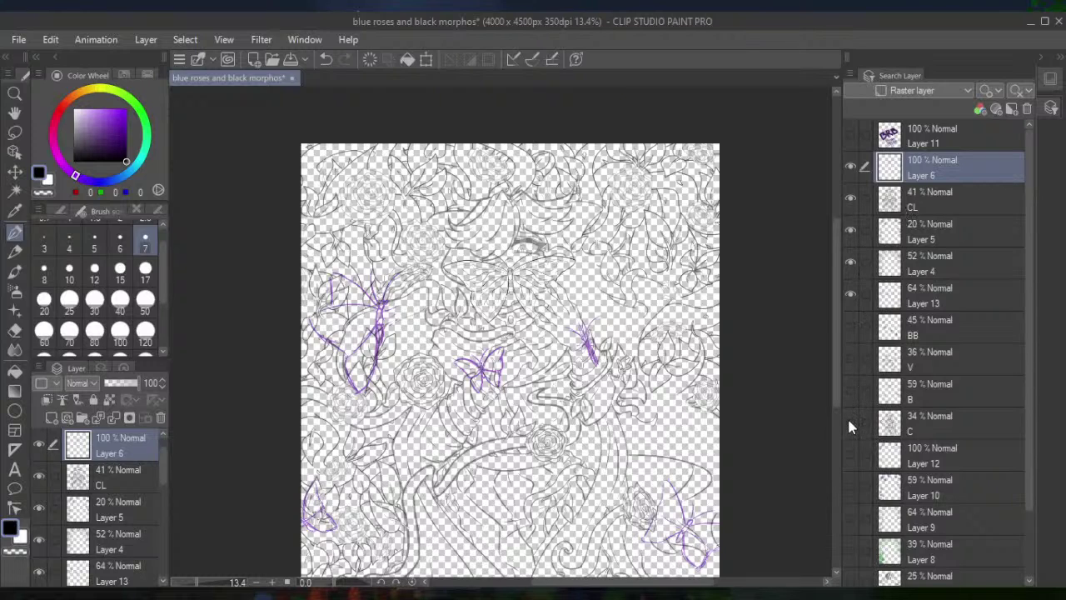
click(850, 390)
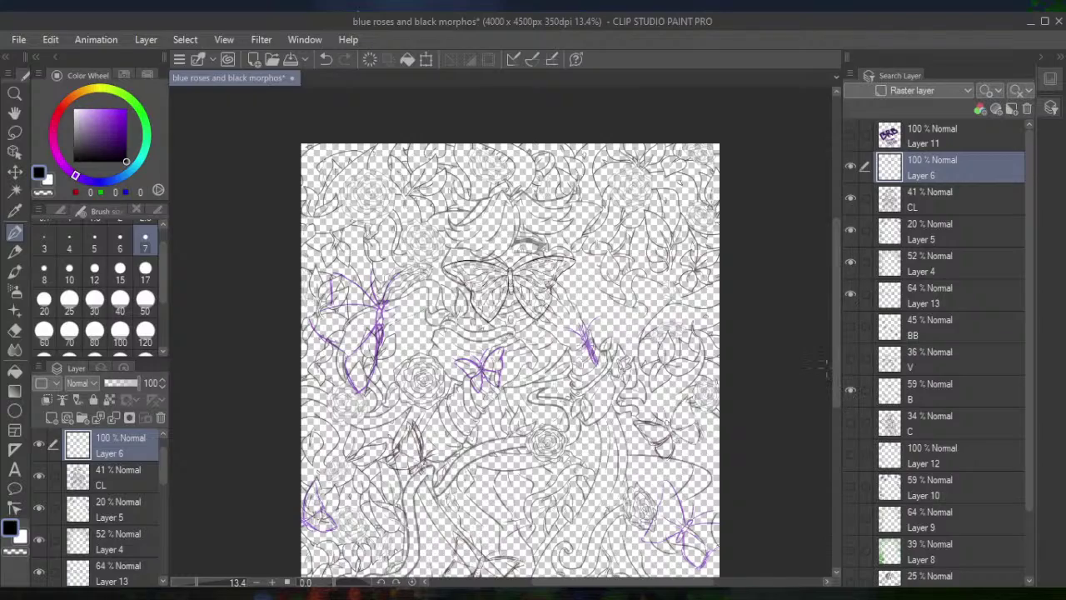
On Layer 6, ink the head, an eye and the start of the thorax of the small purple butterfly in black
scroll(635, 360, up, 3)
drag(413, 379, 579, 289)
scroll(579, 289, up, 3)
scroll(501, 330, up, 3)
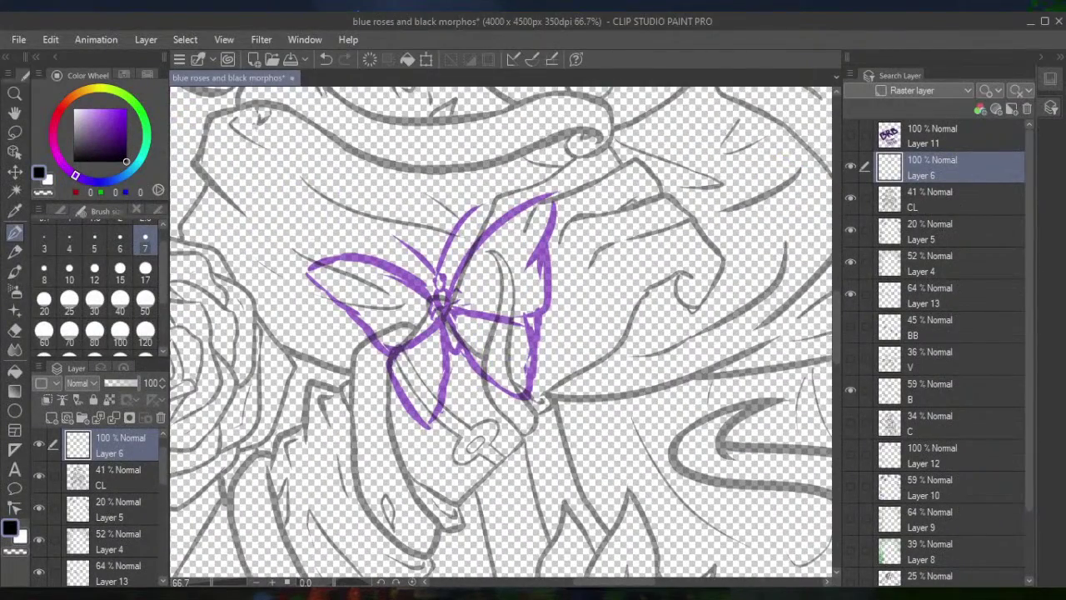
scroll(481, 288, up, 3)
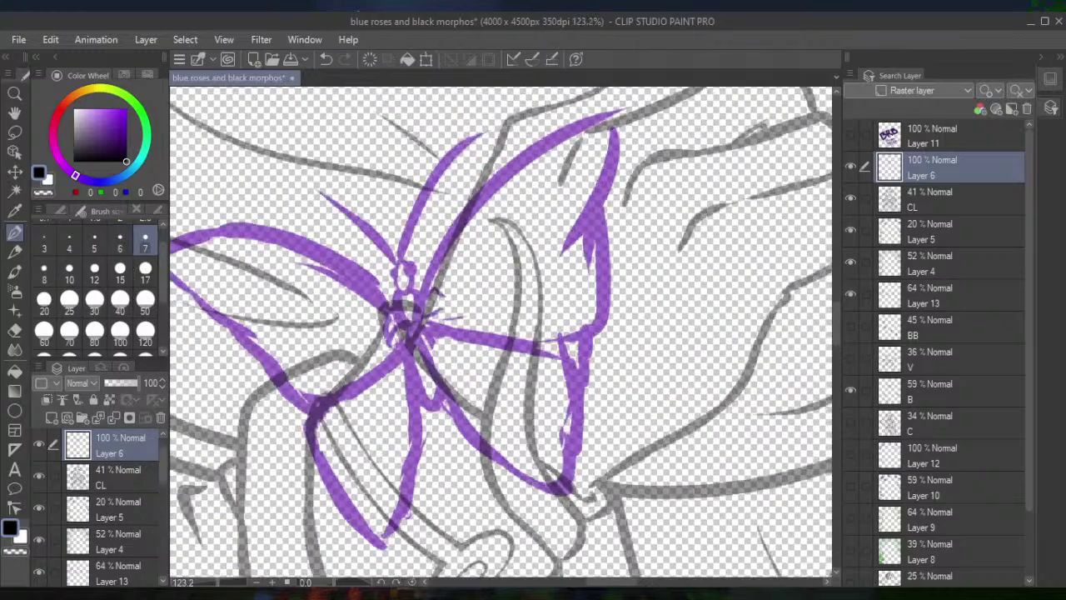
drag(481, 289, 463, 283)
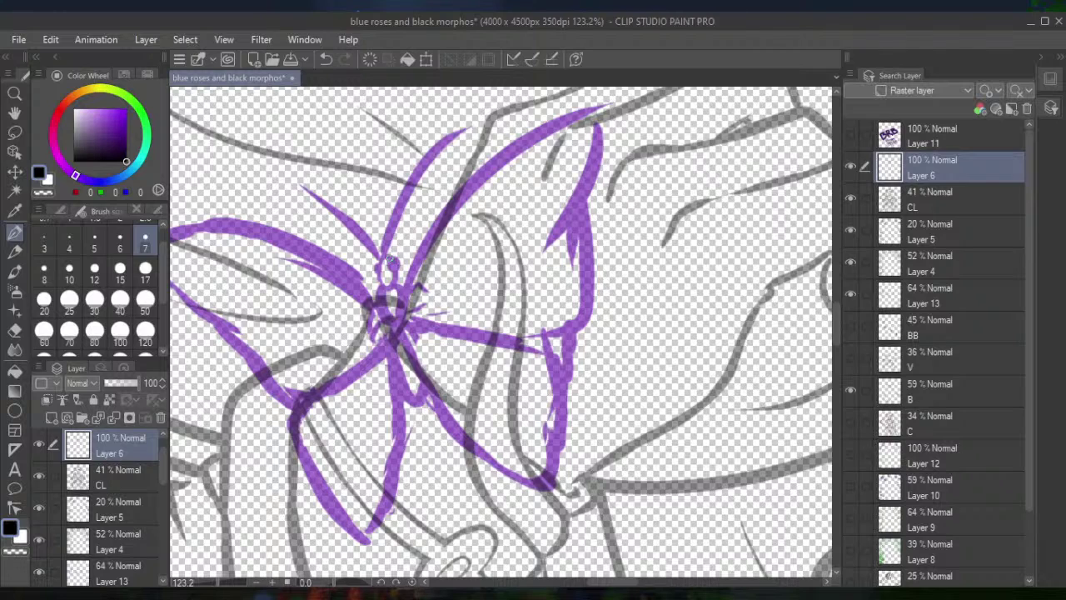
drag(388, 266, 398, 274)
click(325, 59)
drag(384, 267, 393, 265)
drag(392, 260, 379, 267)
drag(382, 292, 390, 323)
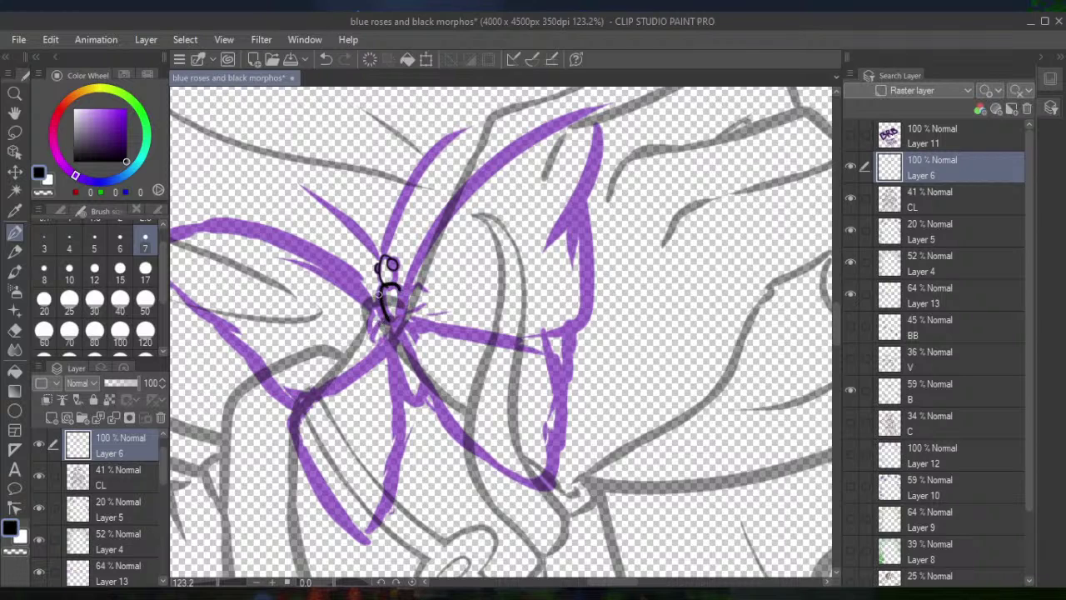
Complete the small butterfly's head and ink its two curved antennae, tapering outward from the head
mouse_move(381, 286)
mouse_down()
mouse_move(386, 327)
mouse_move(396, 295)
mouse_up()
key(e)
click(120, 274)
click(14, 231)
drag(396, 269, 396, 282)
mouse_move(386, 253)
mouse_down()
mouse_move(401, 197)
mouse_move(473, 108)
mouse_up()
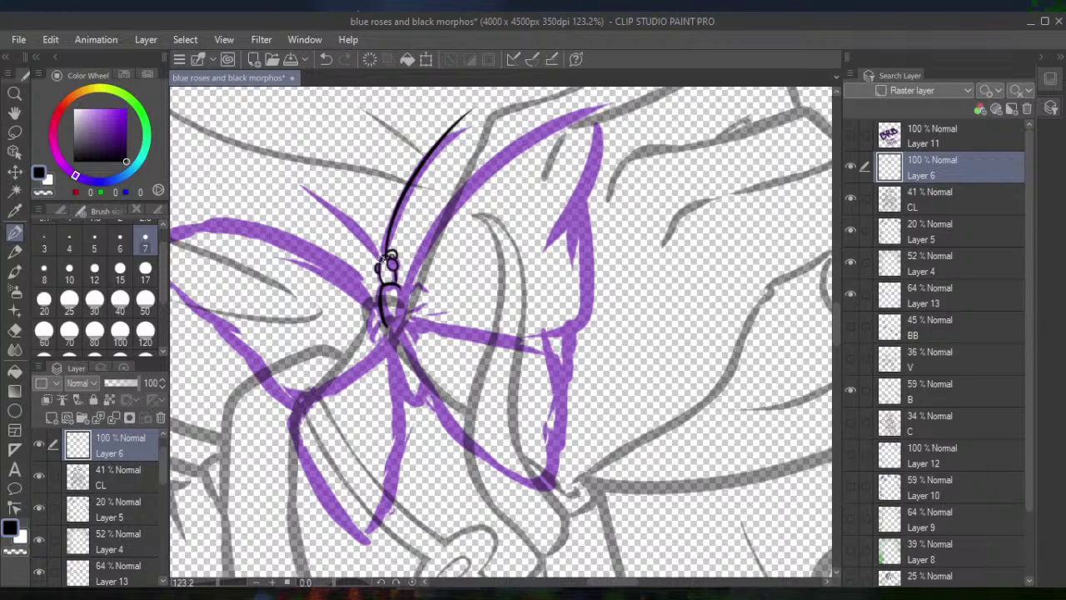
drag(384, 256, 268, 175)
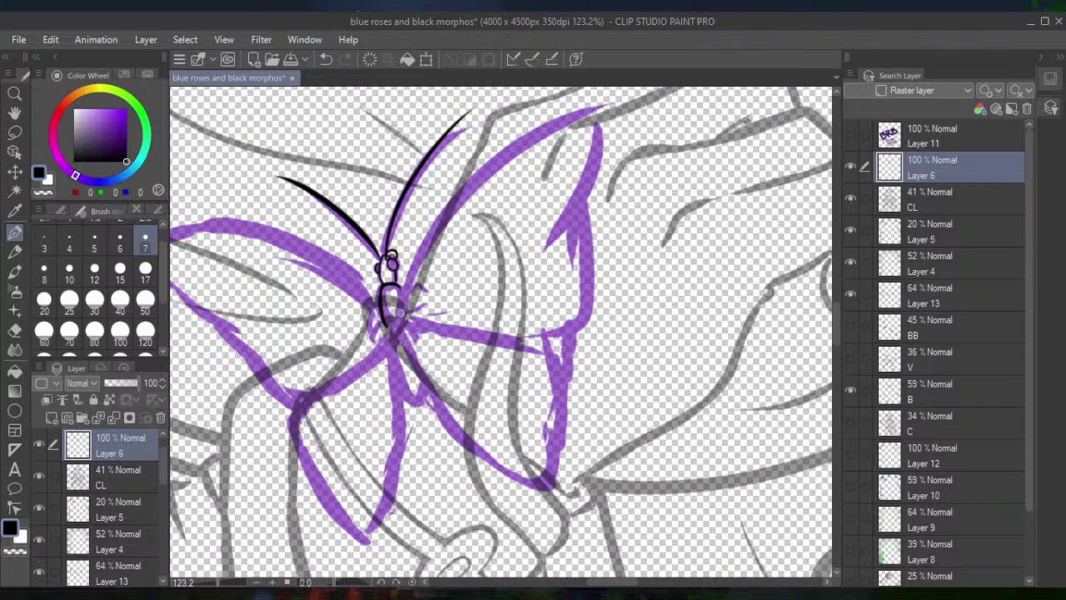
mouse_move(400, 293)
mouse_down()
mouse_move(457, 194)
mouse_move(510, 148)
mouse_move(580, 110)
mouse_move(603, 110)
mouse_up()
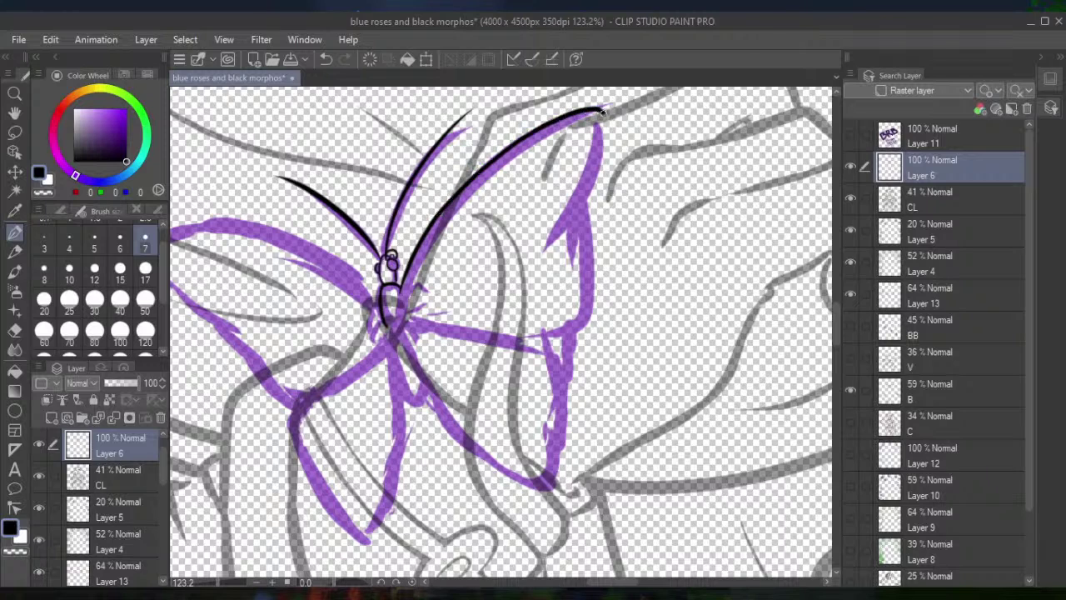
key(ctrl+z)
mouse_move(398, 289)
mouse_down()
mouse_move(451, 196)
mouse_move(583, 112)
mouse_move(613, 107)
mouse_up()
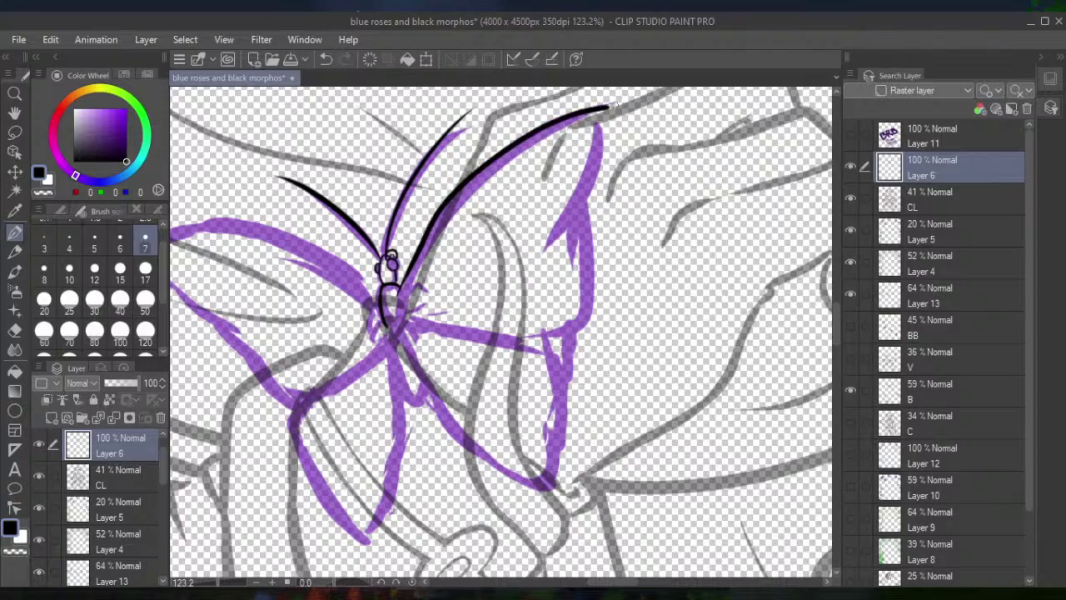
scroll(613, 300, down, 6)
mouse_move(561, 311)
mouse_down()
mouse_move(459, 417)
mouse_move(434, 362)
mouse_up()
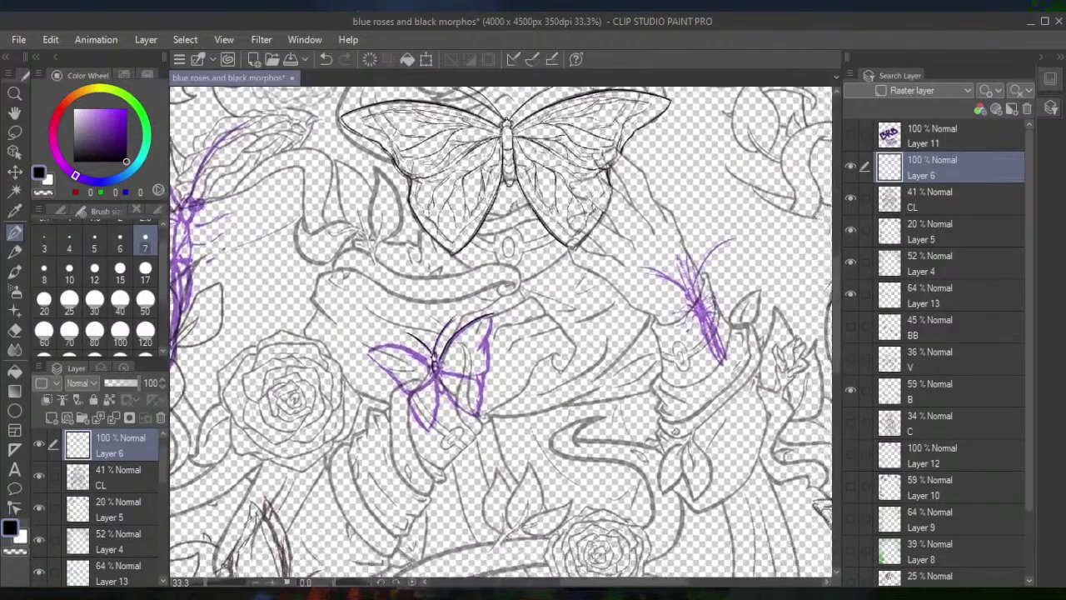
scroll(532, 319, up, 2)
drag(336, 405, 425, 300)
scroll(563, 286, up, 2)
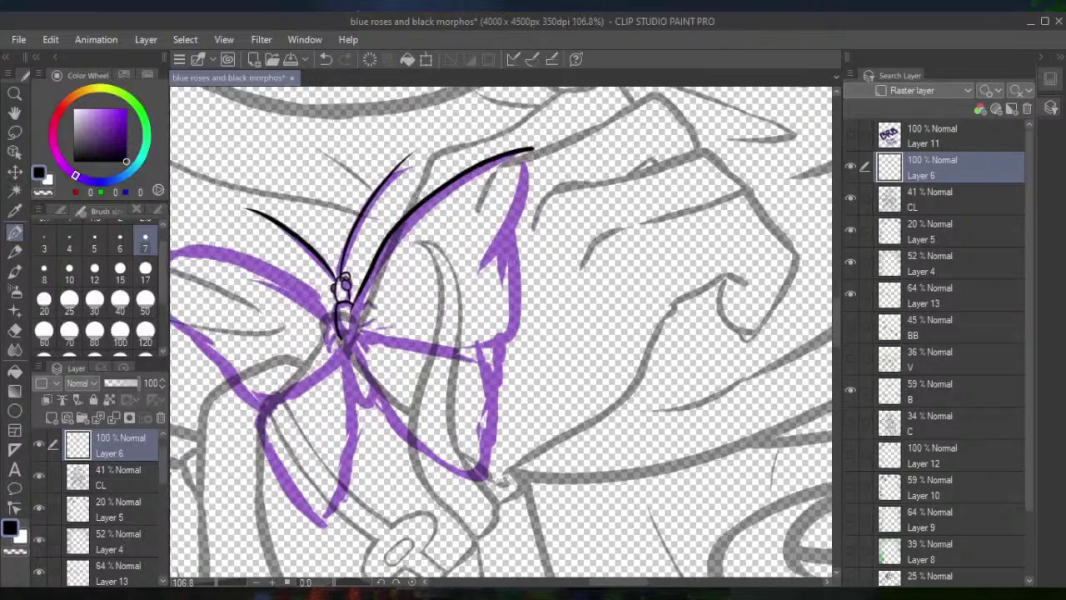
click(329, 56)
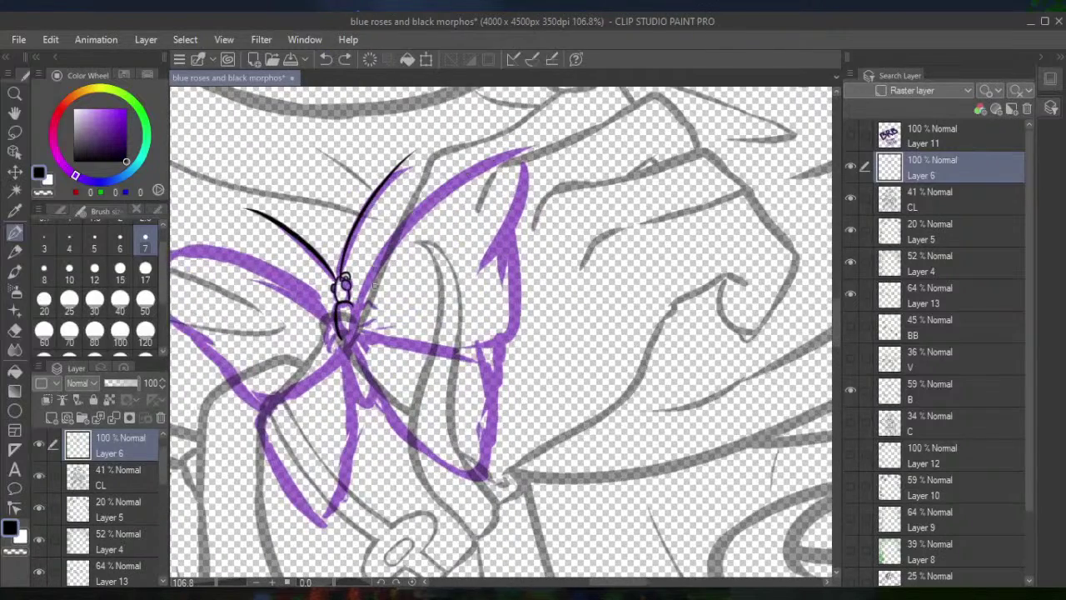
Ink the small butterfly's right forewing outline, extending its pointed tip past the purple sketch and closing the lower edge at the body
mouse_move(398, 234)
mouse_down()
mouse_move(509, 156)
mouse_move(556, 143)
mouse_move(567, 152)
mouse_move(527, 223)
mouse_move(509, 315)
mouse_move(487, 346)
mouse_up()
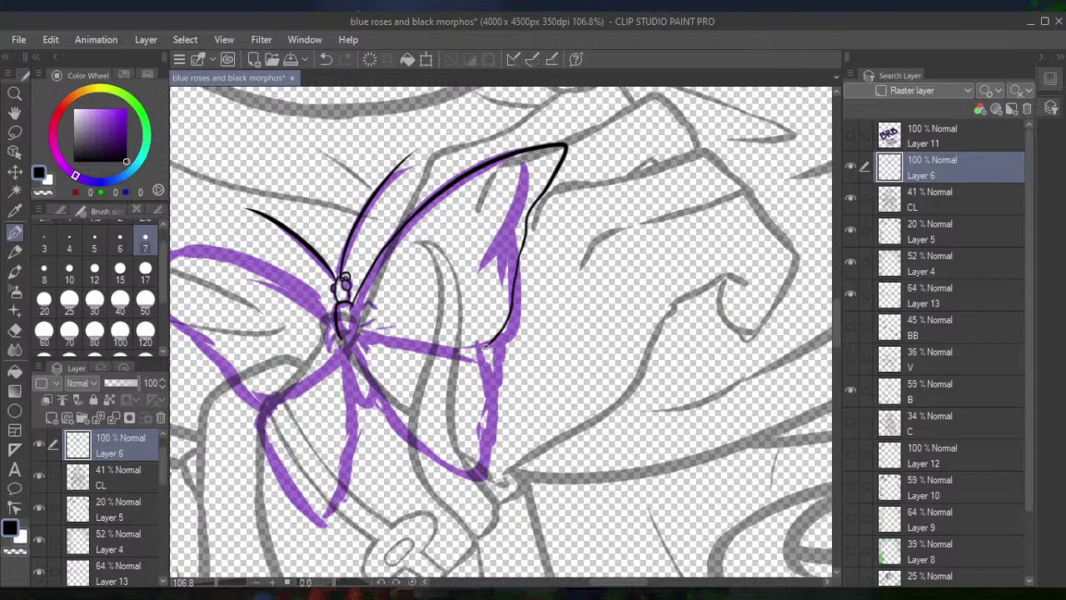
drag(486, 345, 450, 350)
drag(352, 317, 456, 348)
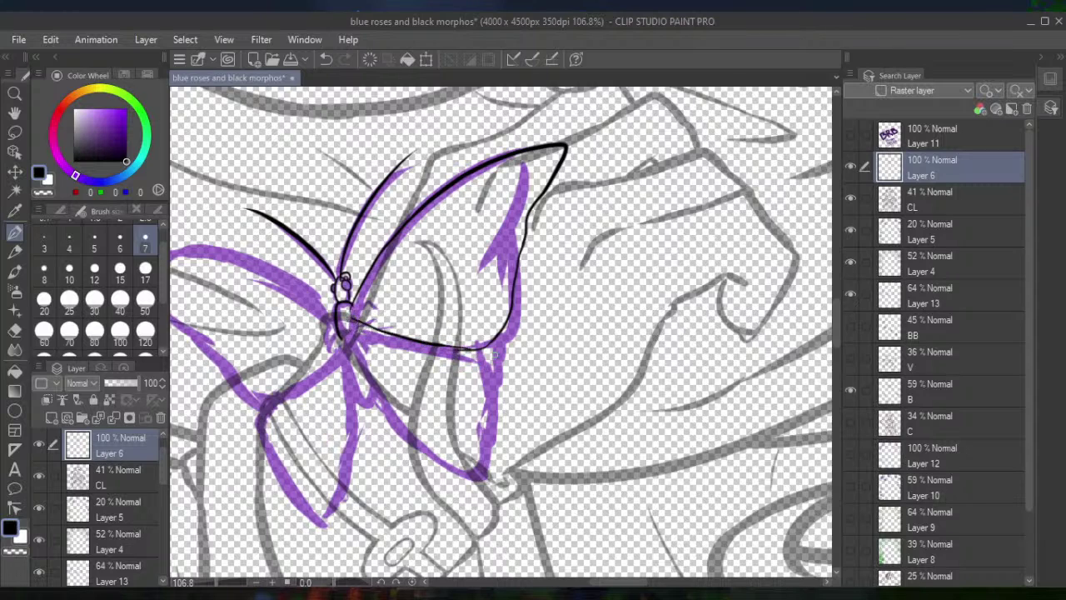
Ink the small butterfly's right hindwing outline from the forewing's lower corner to the wing tip and back to the body
mouse_move(484, 351)
mouse_down()
mouse_move(487, 466)
mouse_move(482, 478)
mouse_move(450, 464)
mouse_up()
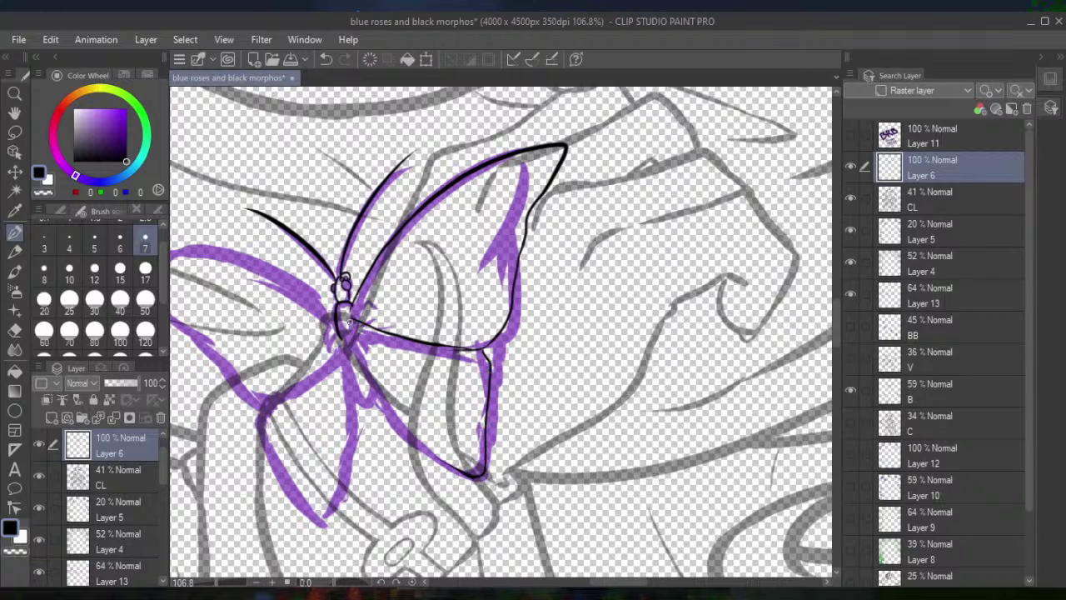
mouse_move(349, 334)
mouse_down()
mouse_move(391, 421)
mouse_move(469, 467)
mouse_up()
key(ctrl+z)
mouse_move(347, 332)
mouse_down()
mouse_move(411, 439)
mouse_move(482, 474)
mouse_up()
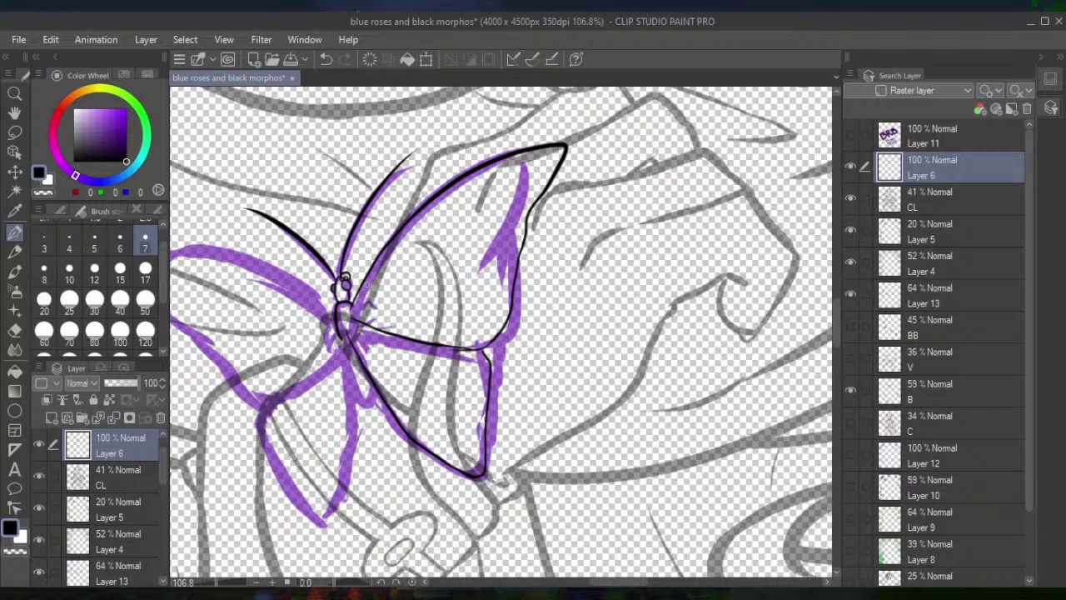
With the pen at size 40 in bright red, write BRB in large letters beside the small butterfly's right wing
key(e)
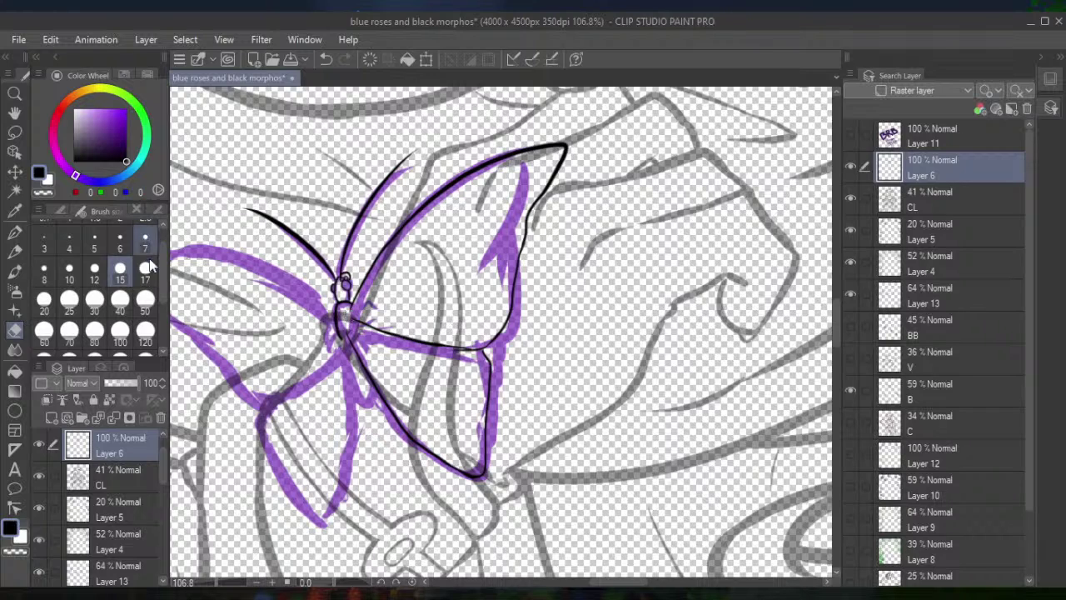
click(59, 109)
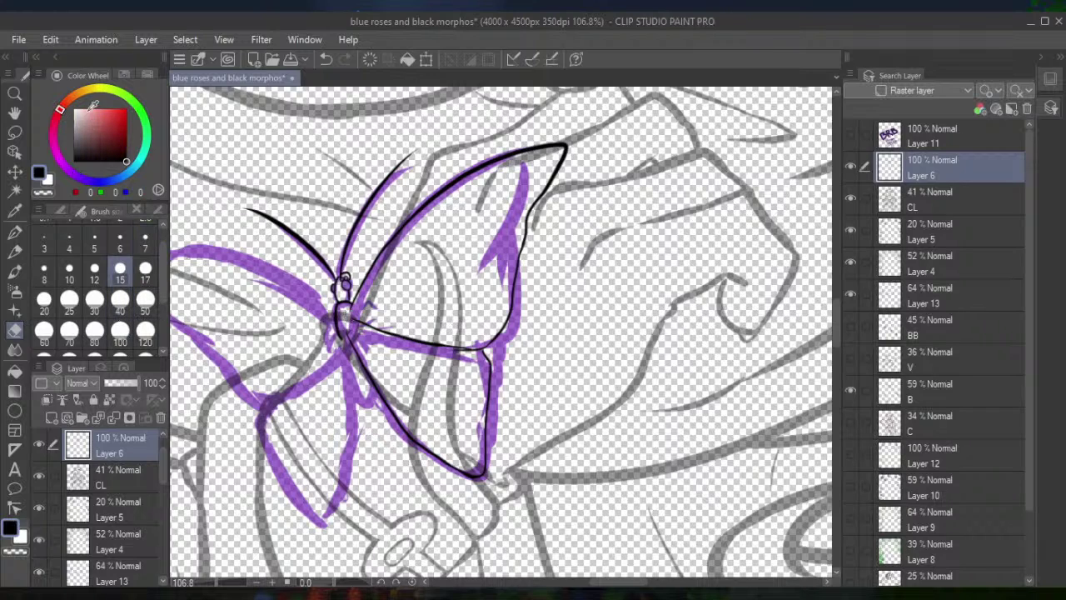
click(121, 310)
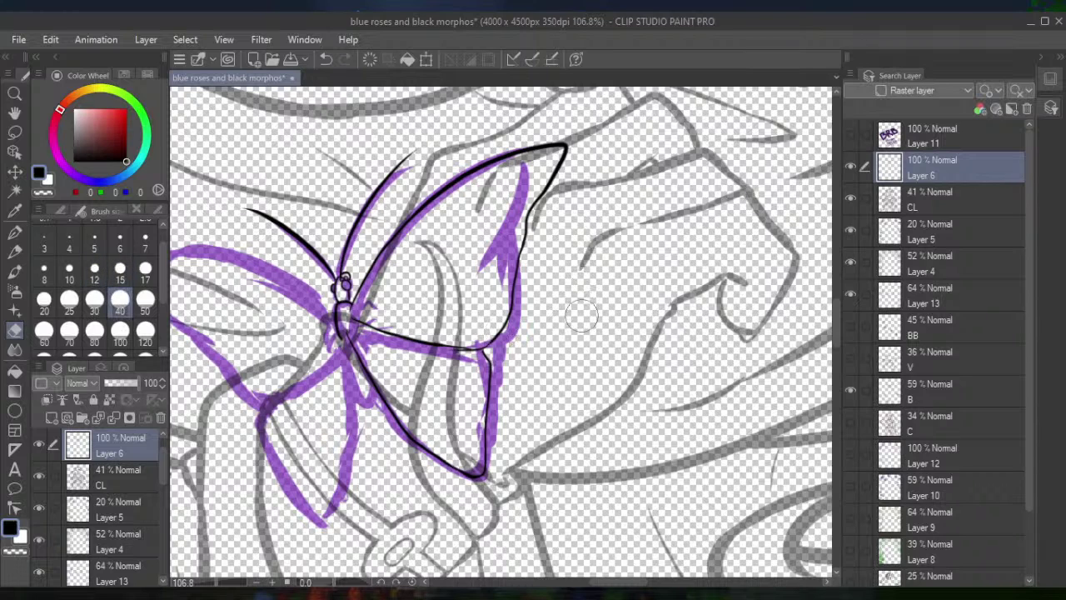
click(15, 231)
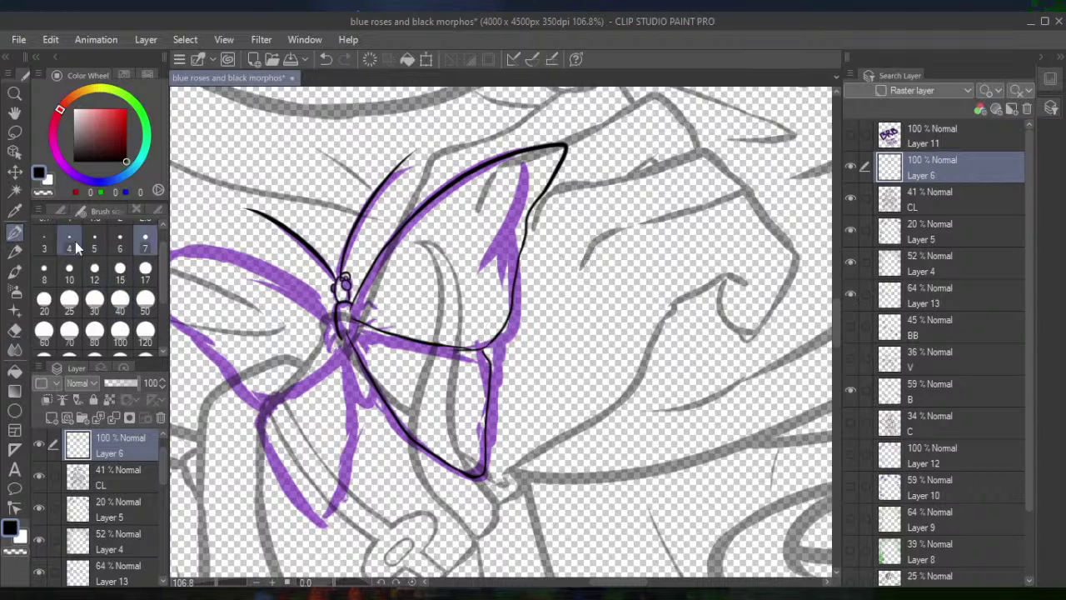
drag(571, 325, 550, 258)
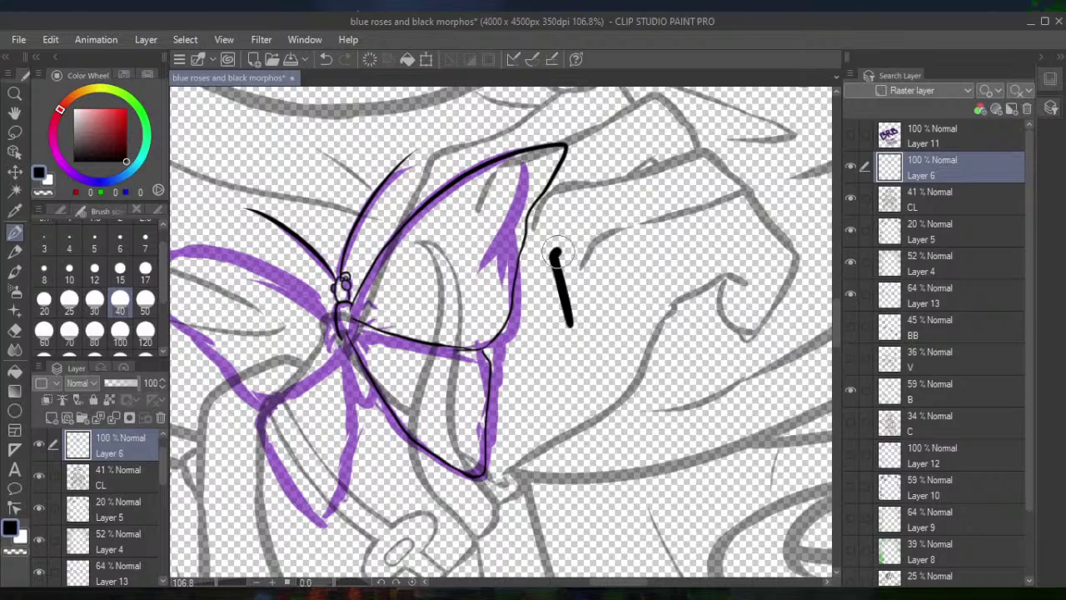
click(323, 60)
click(70, 99)
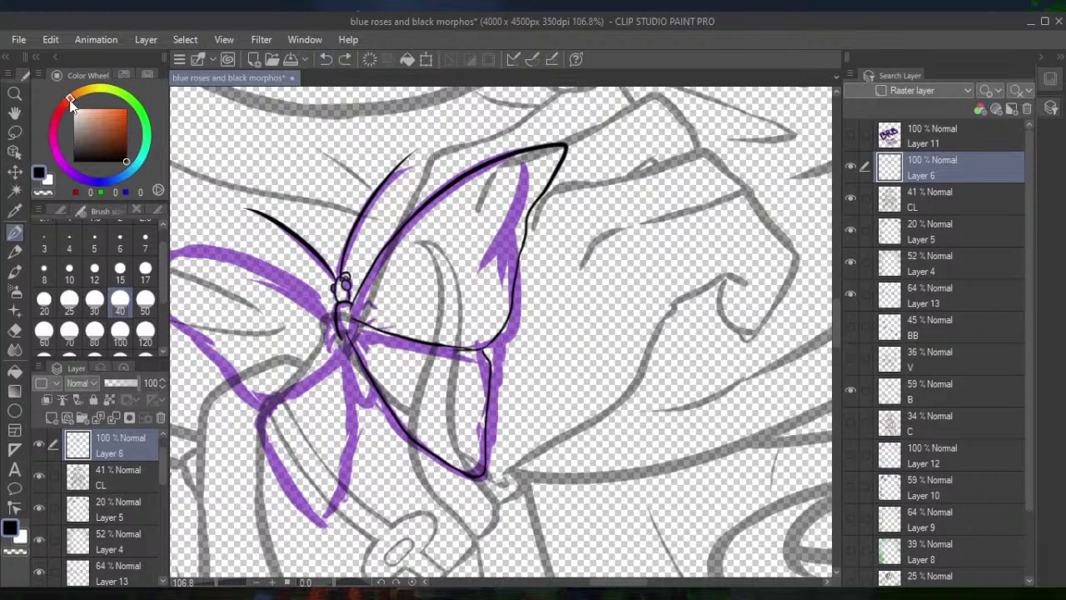
drag(70, 100, 56, 115)
click(126, 108)
mouse_move(566, 344)
mouse_down()
mouse_move(553, 260)
mouse_move(621, 304)
mouse_move(571, 345)
mouse_up()
drag(647, 242, 653, 338)
mouse_move(643, 243)
mouse_down()
mouse_move(689, 254)
mouse_move(704, 329)
mouse_up()
mouse_move(715, 223)
mouse_down()
mouse_move(743, 237)
mouse_move(766, 304)
mouse_move(715, 328)
mouse_up()
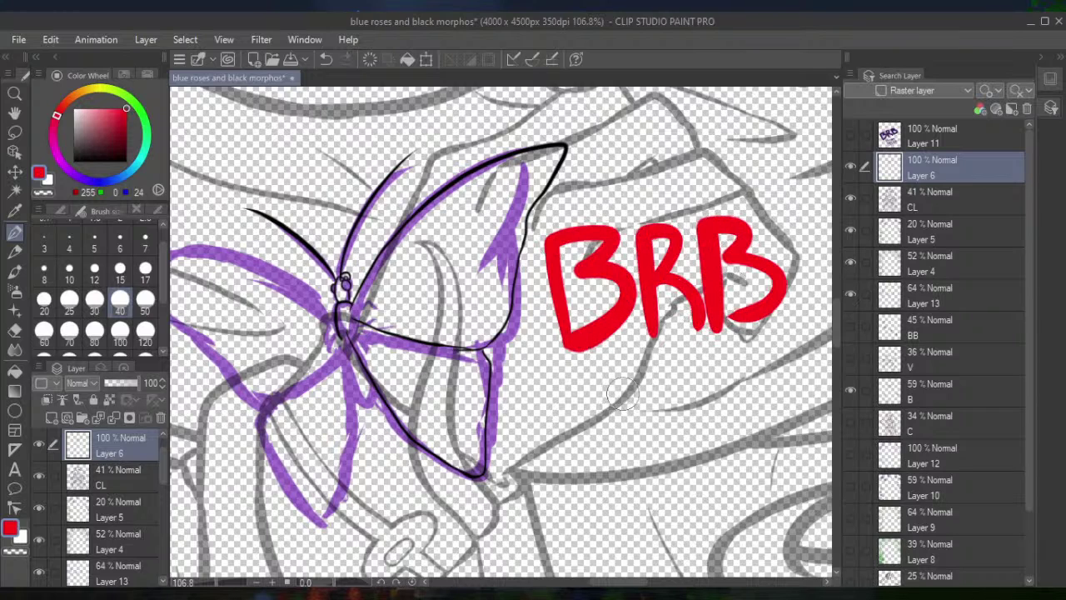
Underline the red BRB lettering with two slanted strokes, the second one shorter
click(548, 393)
drag(546, 392, 781, 338)
drag(588, 420, 720, 384)
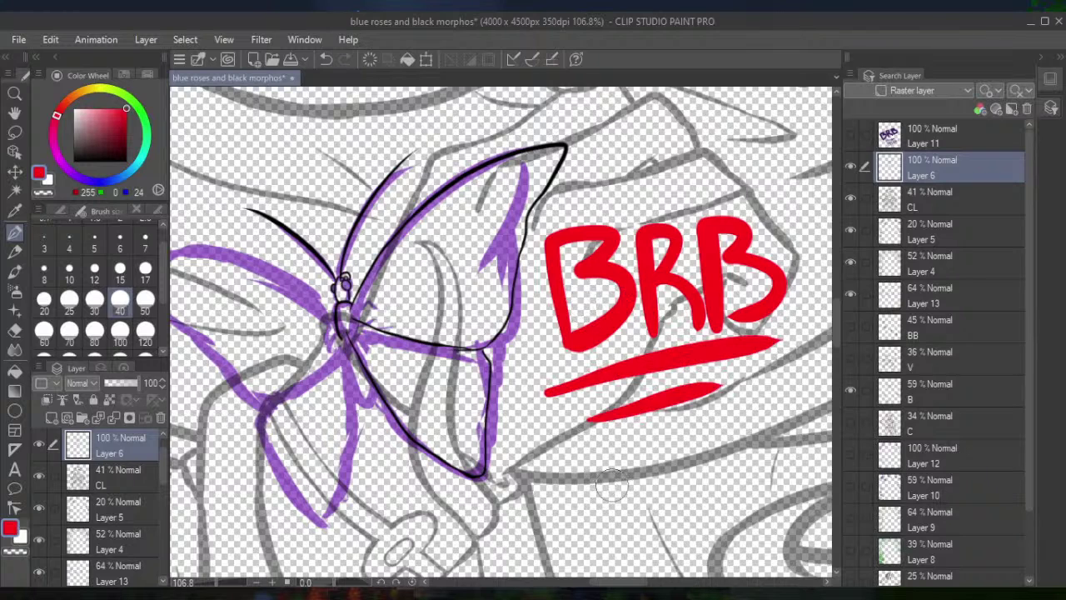
Doodle a simple red cat face with ears, eyes, nose, mouth and whiskers below the BRB underlines
click(643, 460)
mouse_move(613, 508)
mouse_down()
mouse_move(626, 520)
mouse_move(671, 486)
mouse_up()
mouse_move(556, 432)
mouse_down()
mouse_move(594, 453)
mouse_move(660, 429)
mouse_up()
mouse_move(655, 478)
mouse_down()
mouse_move(648, 488)
mouse_move(698, 450)
mouse_up()
drag(627, 495, 561, 517)
drag(626, 508, 572, 544)
drag(663, 490, 709, 476)
drag(640, 485, 637, 486)
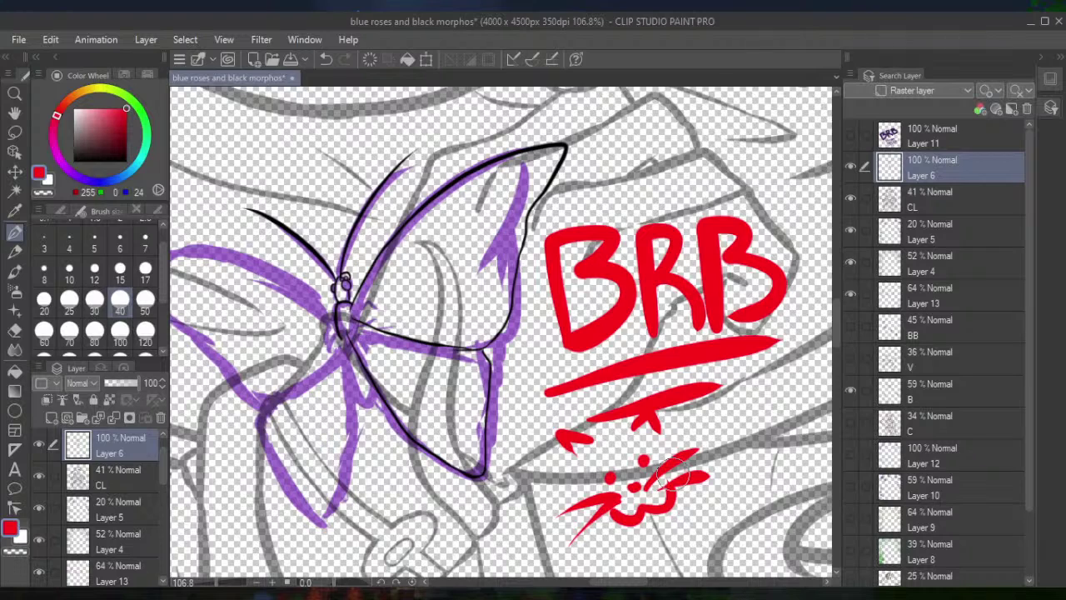
Erase the red BRB lettering, its underlines and the cat doodle from Layer 6
click(672, 473)
drag(673, 474, 656, 439)
click(15, 330)
mouse_move(704, 279)
mouse_down()
mouse_move(743, 176)
mouse_move(634, 275)
mouse_move(633, 217)
mouse_move(620, 308)
mouse_move(583, 271)
mouse_move(572, 195)
mouse_move(552, 250)
mouse_move(547, 188)
mouse_move(525, 317)
mouse_move(561, 498)
mouse_move(550, 305)
mouse_move(563, 370)
mouse_move(581, 383)
mouse_move(667, 325)
mouse_move(754, 206)
mouse_up()
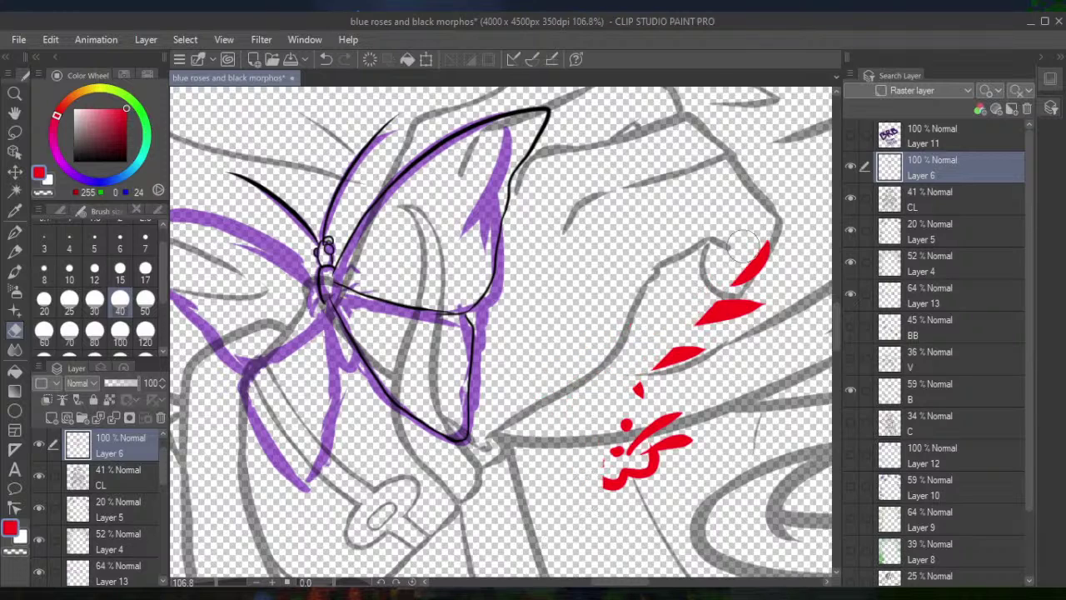
mouse_move(642, 325)
mouse_down()
mouse_move(719, 312)
mouse_move(666, 449)
mouse_move(614, 453)
mouse_move(655, 354)
mouse_move(766, 358)
mouse_up()
With the pen in black at size 7, ink both sides of the small butterfly's thorax below the head
click(17, 233)
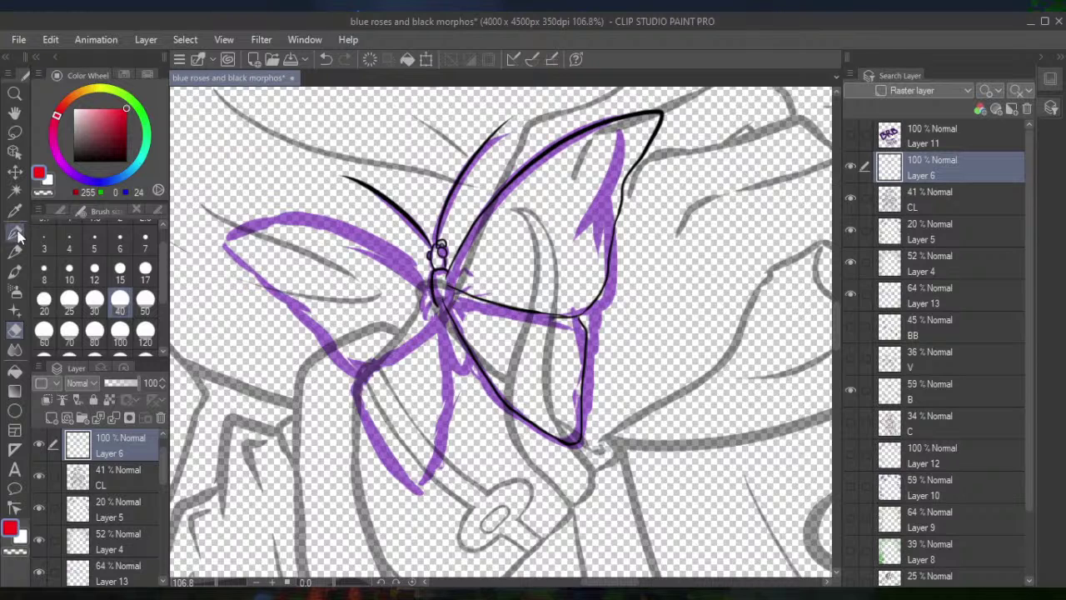
drag(116, 139, 173, 217)
click(146, 242)
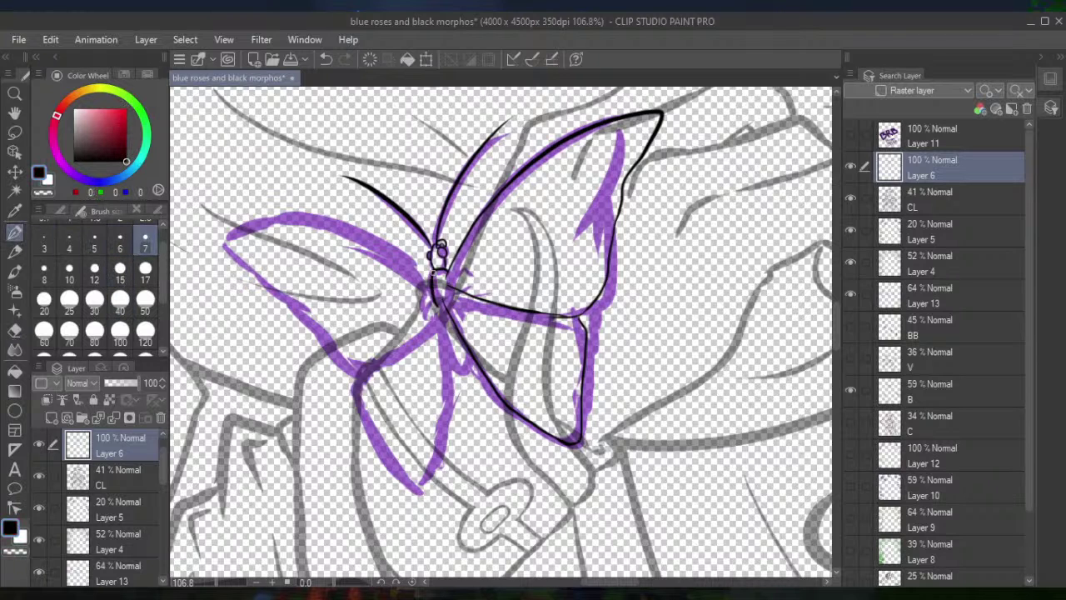
drag(433, 273, 423, 340)
mouse_move(489, 343)
mouse_down()
mouse_move(583, 243)
mouse_move(480, 188)
mouse_up()
scroll(583, 243, up, 2)
mouse_move(480, 187)
mouse_down()
mouse_move(594, 219)
mouse_move(634, 270)
mouse_up()
mouse_move(634, 271)
mouse_down()
mouse_move(621, 232)
mouse_move(481, 290)
mouse_up()
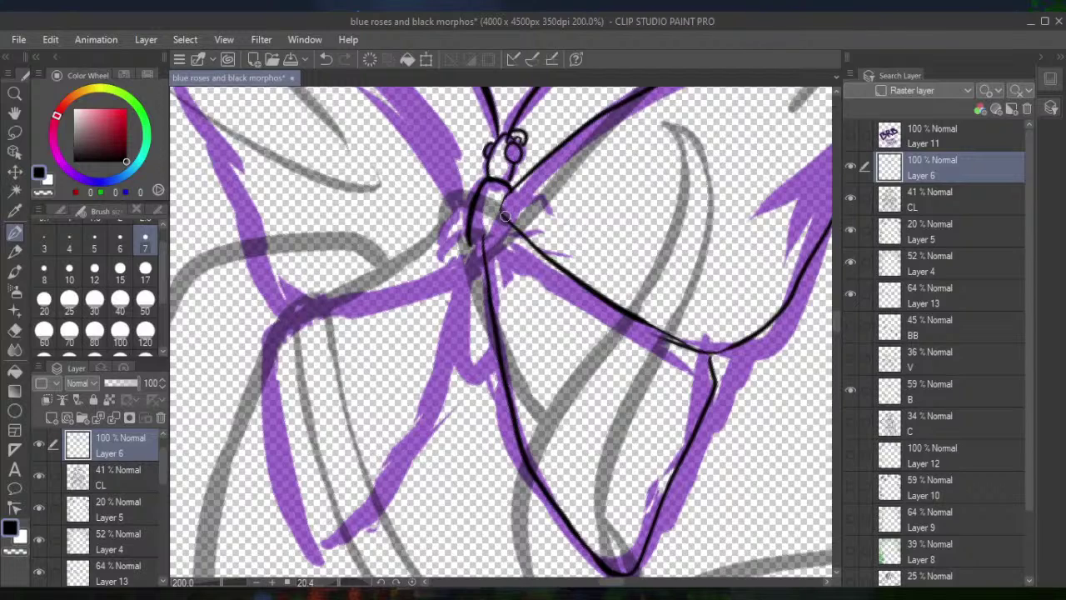
drag(502, 216, 483, 239)
scroll(476, 197, down, 5)
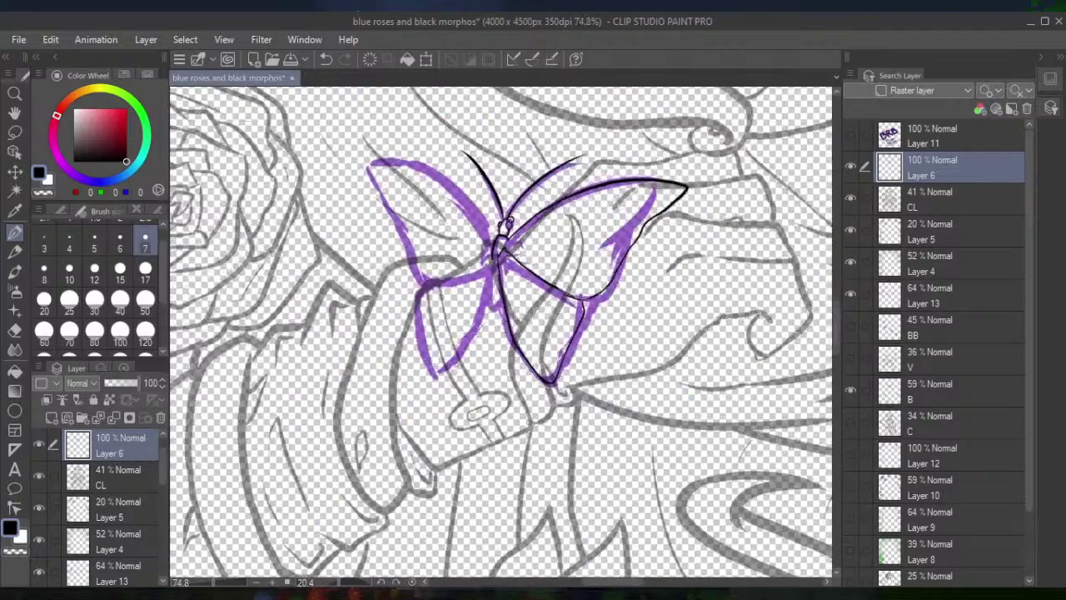
Try to ink the small butterfly's left forewing with a long top edge and a slanted outer edge
scroll(566, 320, up, 4)
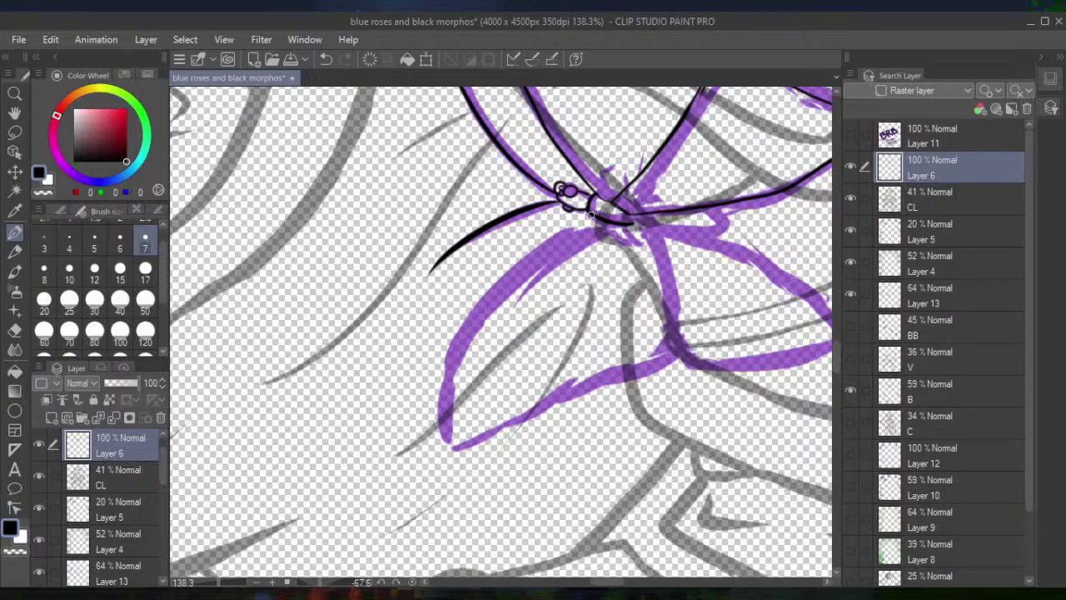
mouse_move(590, 214)
mouse_down()
mouse_move(425, 350)
mouse_move(428, 395)
mouse_move(415, 386)
mouse_move(455, 391)
mouse_move(581, 344)
mouse_move(535, 371)
mouse_move(634, 344)
mouse_up()
mouse_move(633, 308)
mouse_down()
mouse_move(554, 449)
mouse_move(630, 485)
mouse_move(619, 423)
mouse_move(501, 481)
mouse_move(421, 457)
mouse_move(461, 475)
mouse_up()
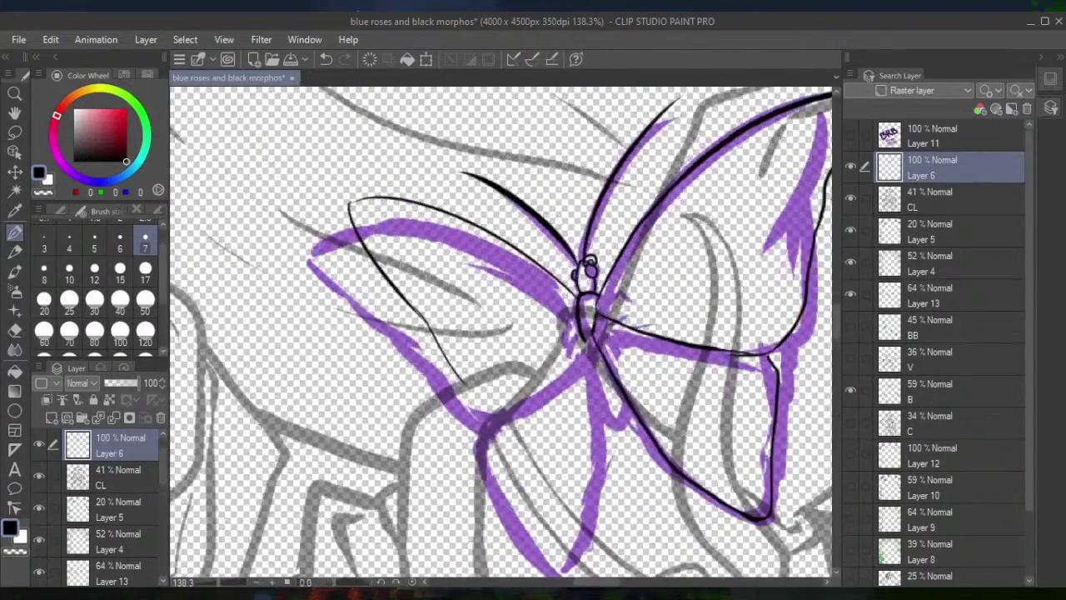
click(331, 58)
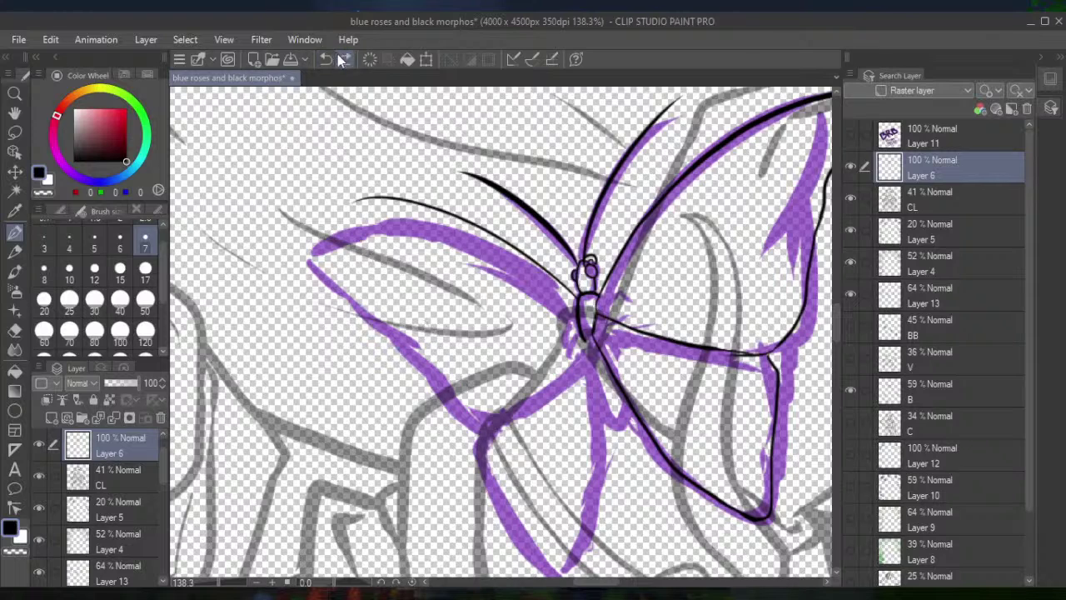
click(331, 58)
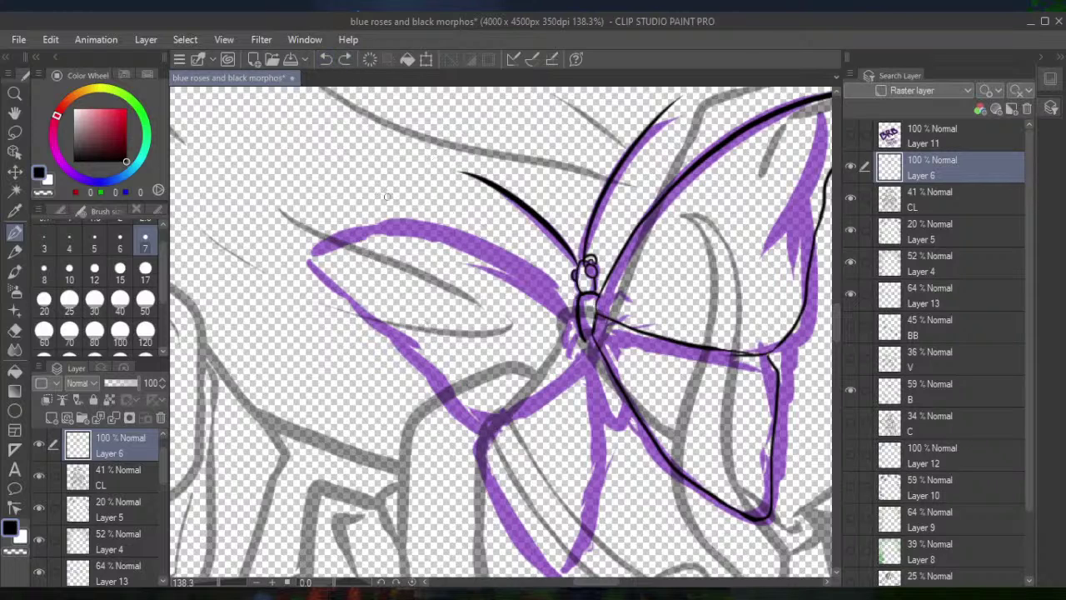
drag(388, 197, 501, 303)
click(328, 59)
Ink a shorter left forewing from the body to the tip, down the wavy outer edge and back to the body
drag(577, 298, 408, 201)
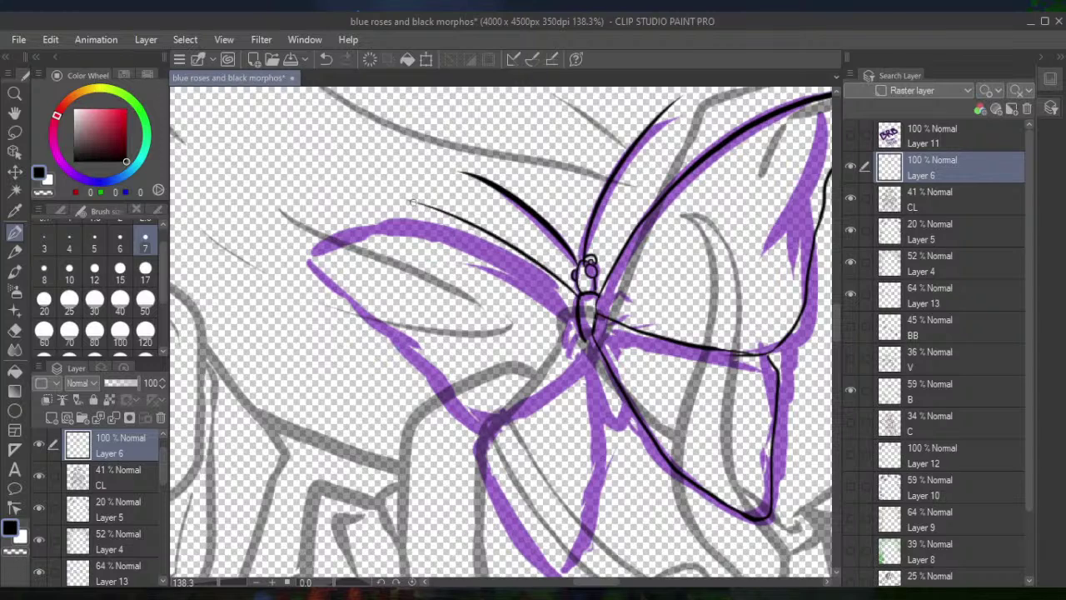
mouse_move(410, 200)
mouse_down()
mouse_move(399, 200)
mouse_move(403, 223)
mouse_move(476, 415)
mouse_up()
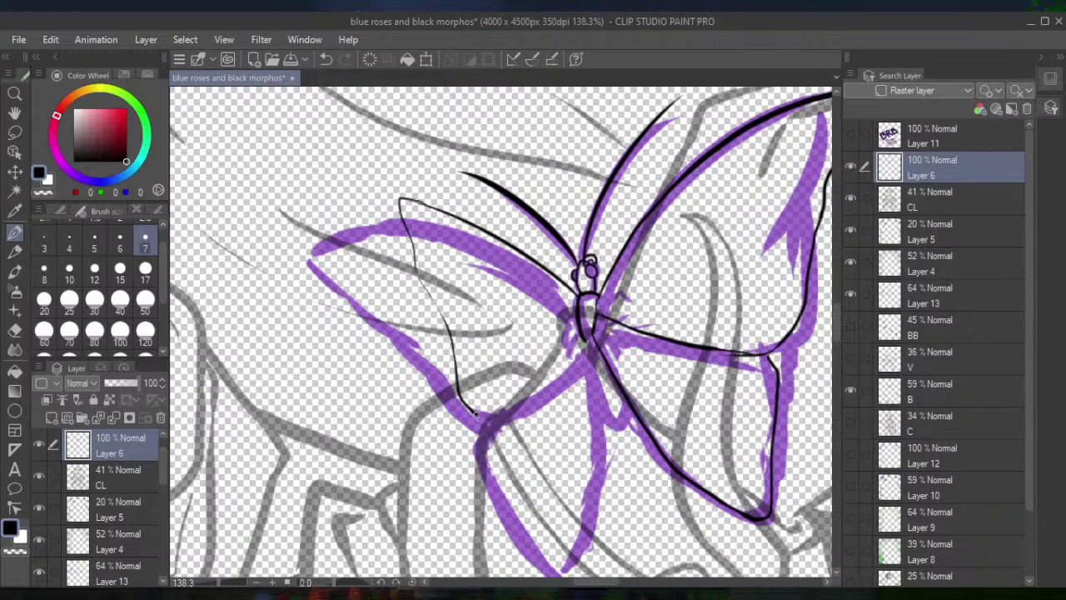
drag(476, 414, 523, 374)
click(326, 60)
mouse_move(456, 364)
mouse_down()
mouse_move(458, 392)
mouse_move(485, 389)
mouse_move(556, 350)
mouse_up()
drag(575, 312, 546, 352)
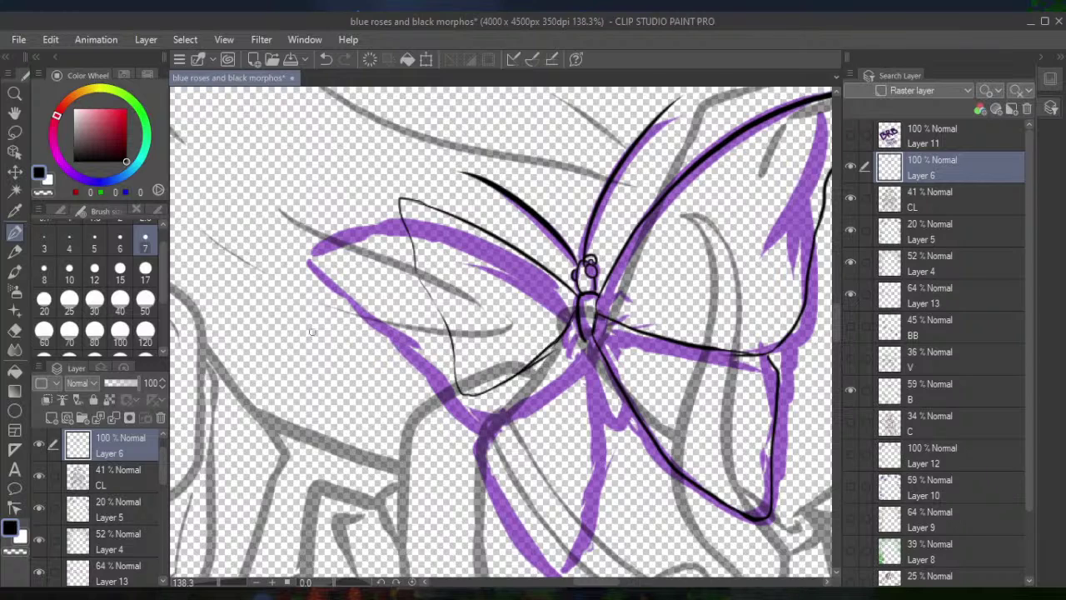
click(14, 329)
click(120, 300)
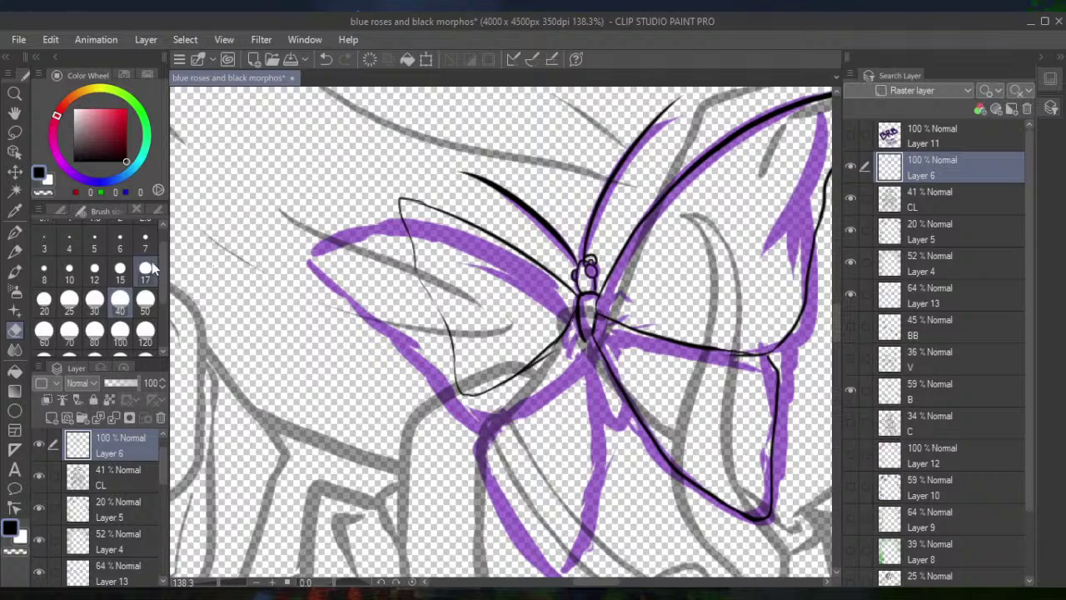
click(120, 242)
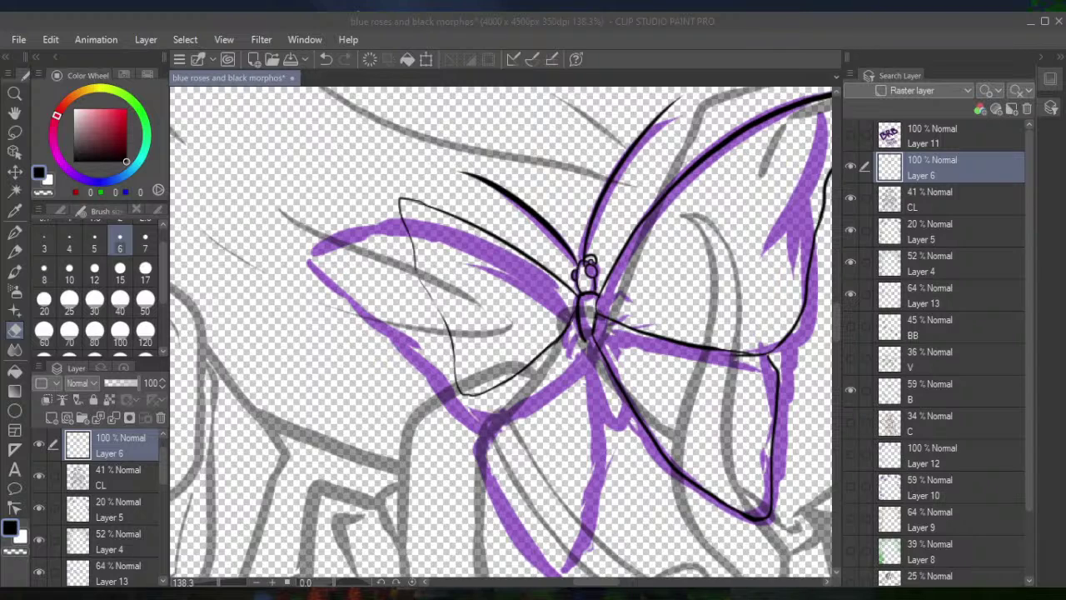
click(538, 355)
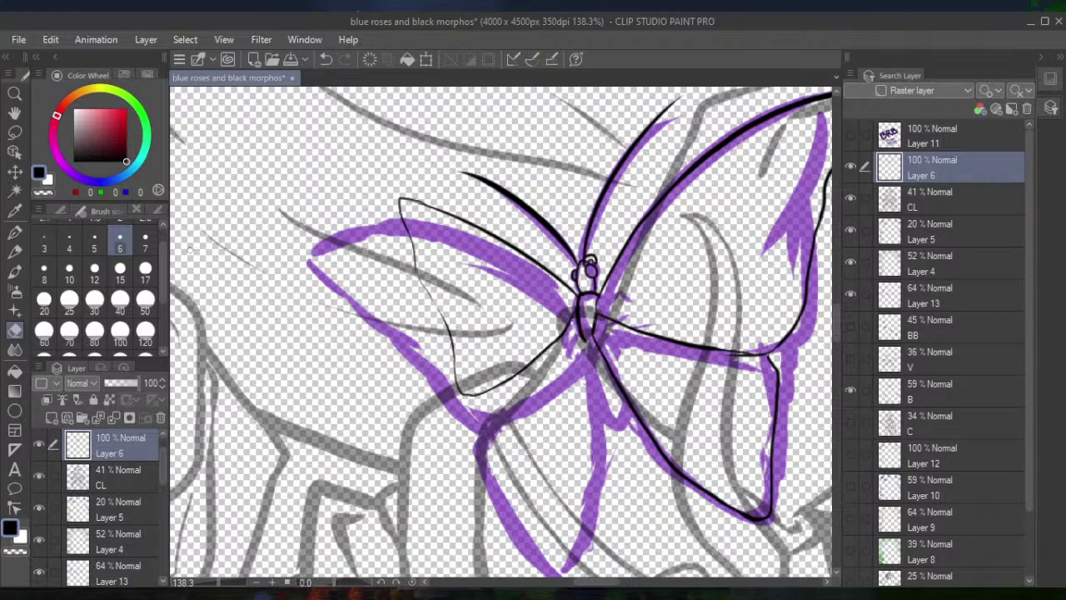
With the pen at size 7, ink the left hindwing outline and the small butterfly's narrow abdomen
click(14, 230)
click(146, 240)
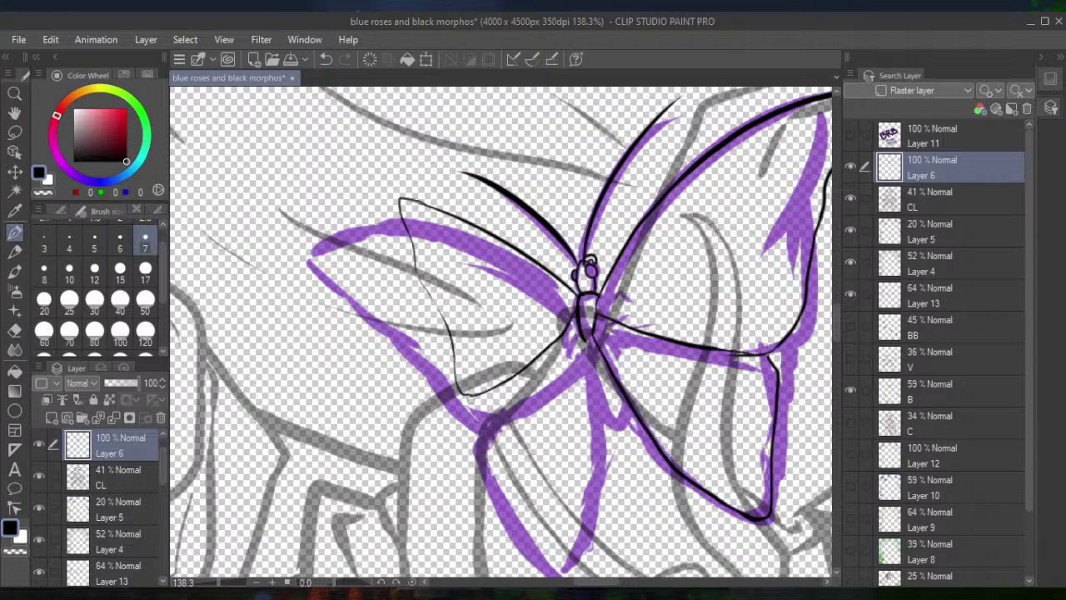
drag(469, 398, 488, 505)
mouse_move(585, 342)
mouse_down()
mouse_move(610, 425)
mouse_move(623, 431)
mouse_move(629, 400)
mouse_up()
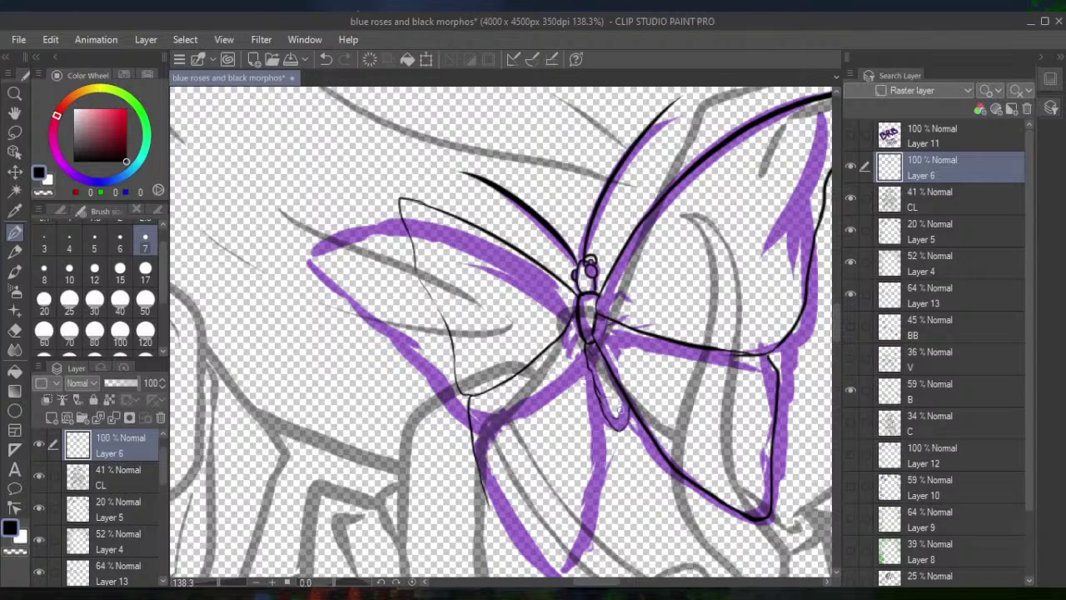
mouse_move(488, 498)
mouse_down()
mouse_move(517, 548)
mouse_move(551, 515)
mouse_move(586, 436)
mouse_move(580, 387)
mouse_up()
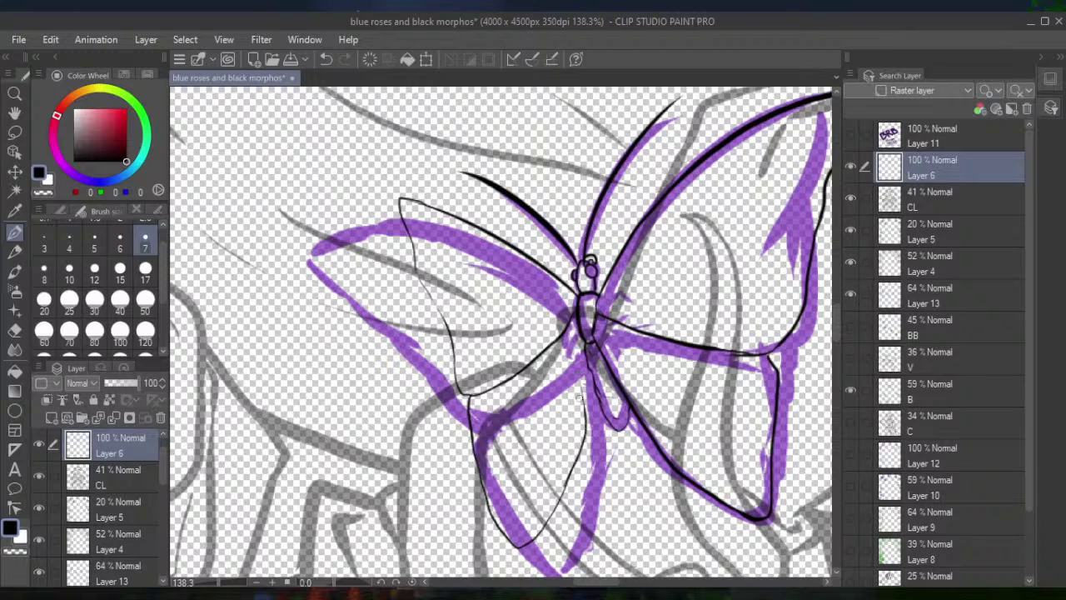
Rework the left hindwing's inner edge up to the body and clean its tip with the eraser at size 6
mouse_move(586, 429)
mouse_down()
mouse_move(587, 357)
mouse_move(593, 435)
mouse_move(556, 488)
mouse_up()
click(330, 58)
drag(590, 381, 590, 432)
mouse_move(576, 463)
mouse_down()
mouse_move(513, 536)
mouse_move(487, 495)
mouse_up()
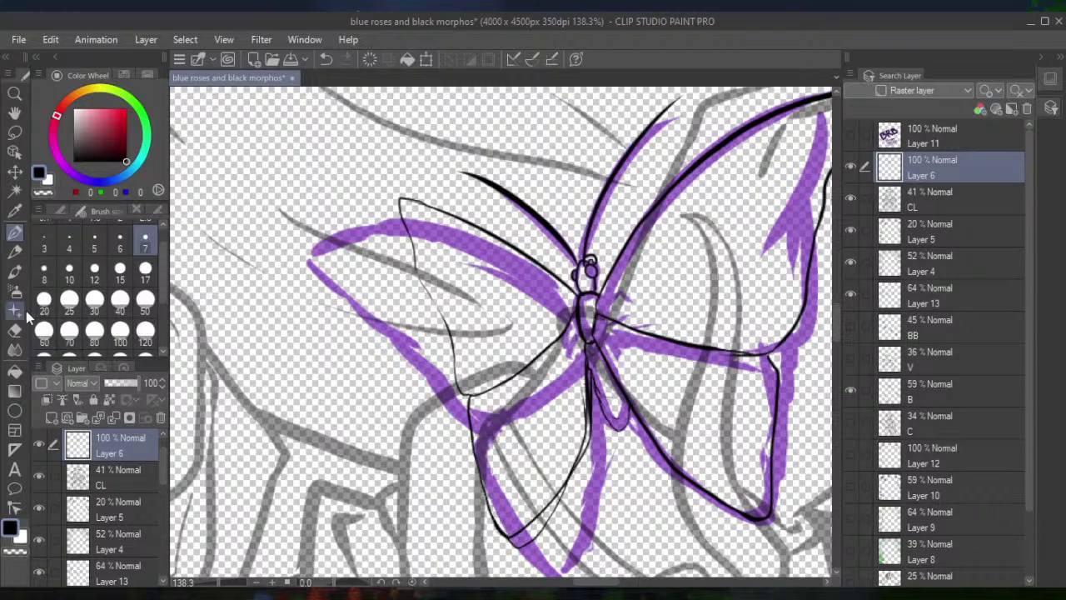
key(e)
drag(515, 546, 521, 548)
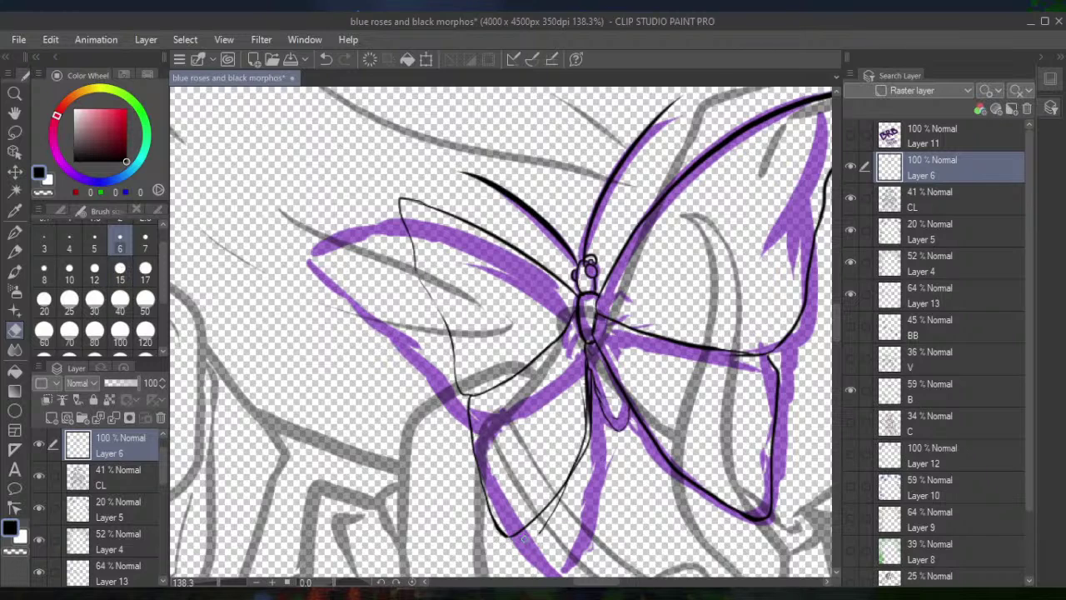
drag(540, 534, 561, 503)
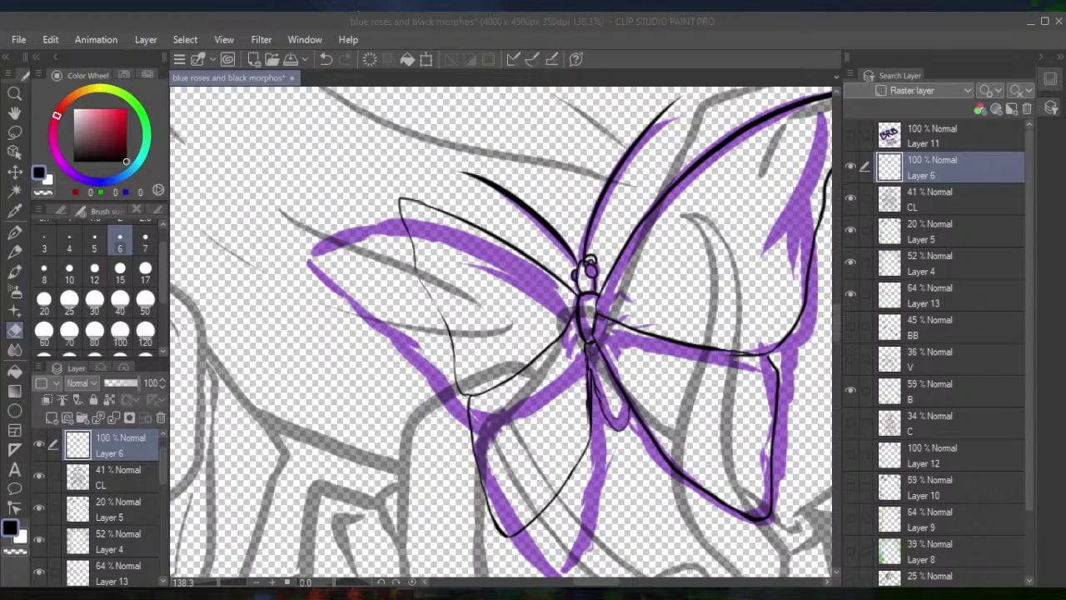
Erase both left wing outlines with the eraser at size 30, and re-ink the abdomen with the pen at size 7
click(528, 583)
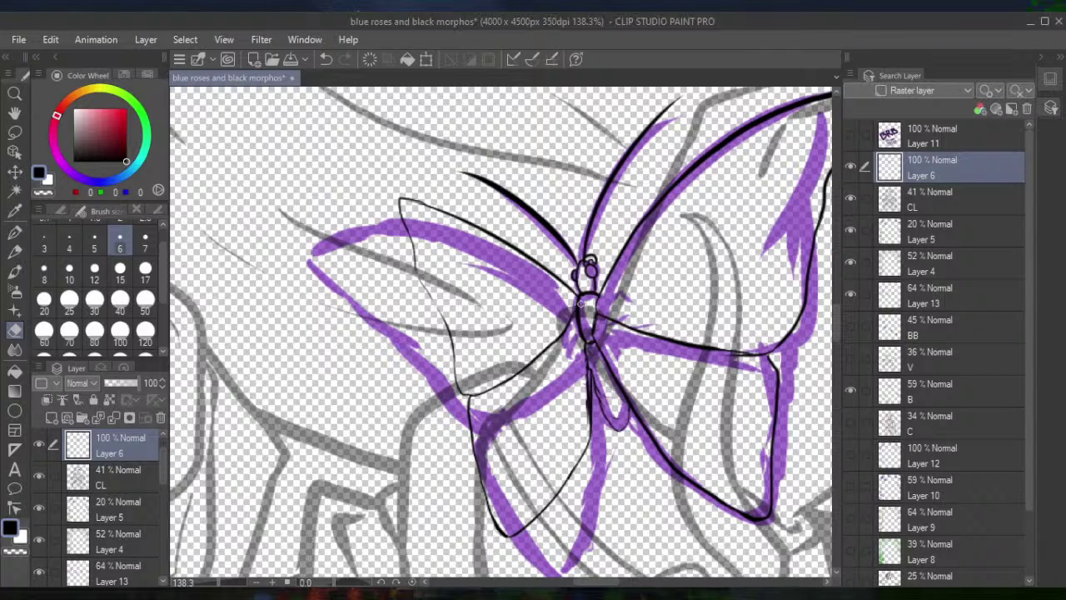
scroll(577, 304, down, 5)
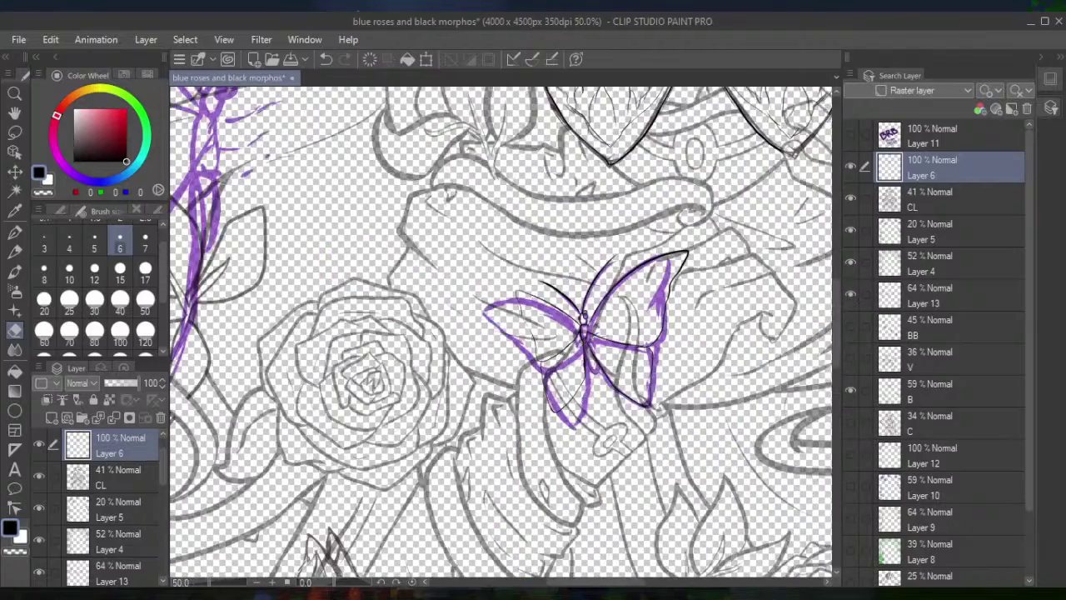
scroll(668, 339, down, 4)
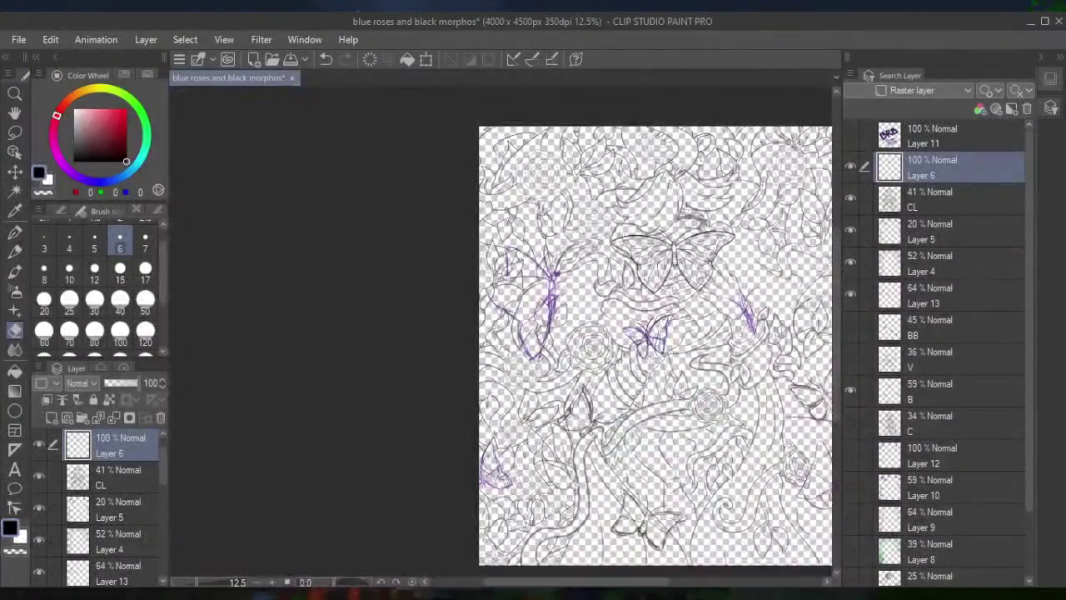
scroll(704, 316, up, 4)
scroll(529, 367, up, 2)
drag(534, 406, 633, 345)
scroll(633, 345, up, 2)
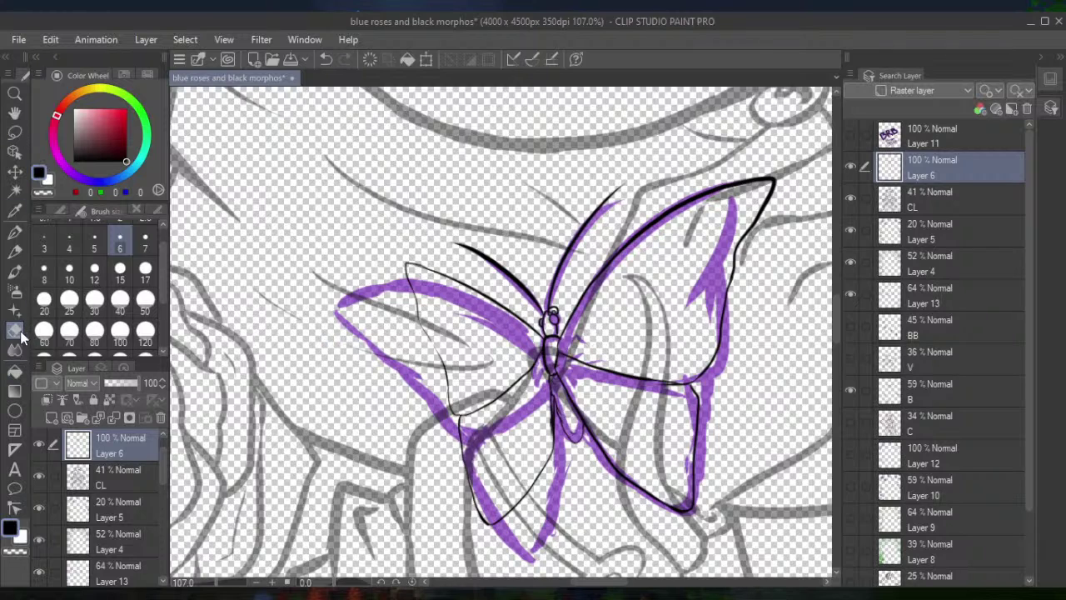
click(94, 305)
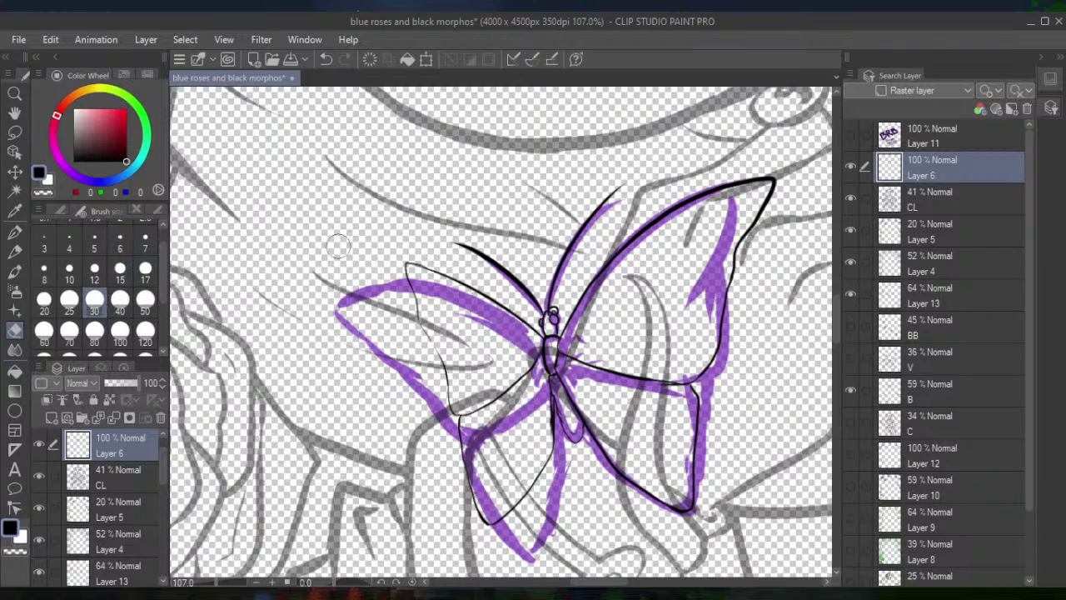
mouse_move(390, 258)
mouse_down()
mouse_move(416, 316)
mouse_move(446, 293)
mouse_move(479, 290)
mouse_move(505, 323)
mouse_move(528, 328)
mouse_move(525, 370)
mouse_move(504, 392)
mouse_move(480, 533)
mouse_move(504, 434)
mouse_move(553, 503)
mouse_move(506, 544)
mouse_move(545, 417)
mouse_move(538, 395)
mouse_up()
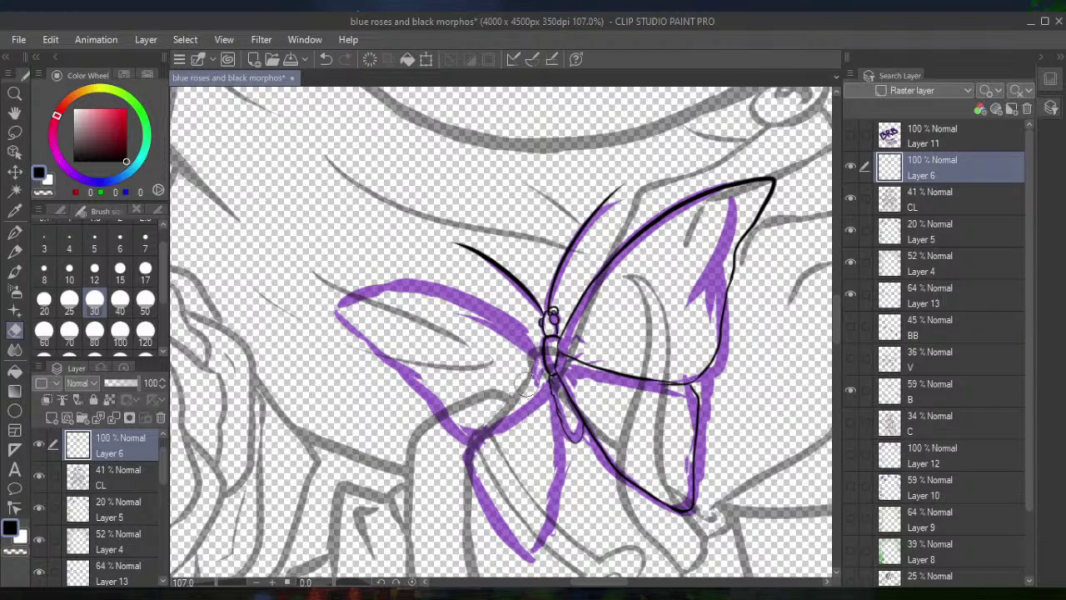
click(15, 234)
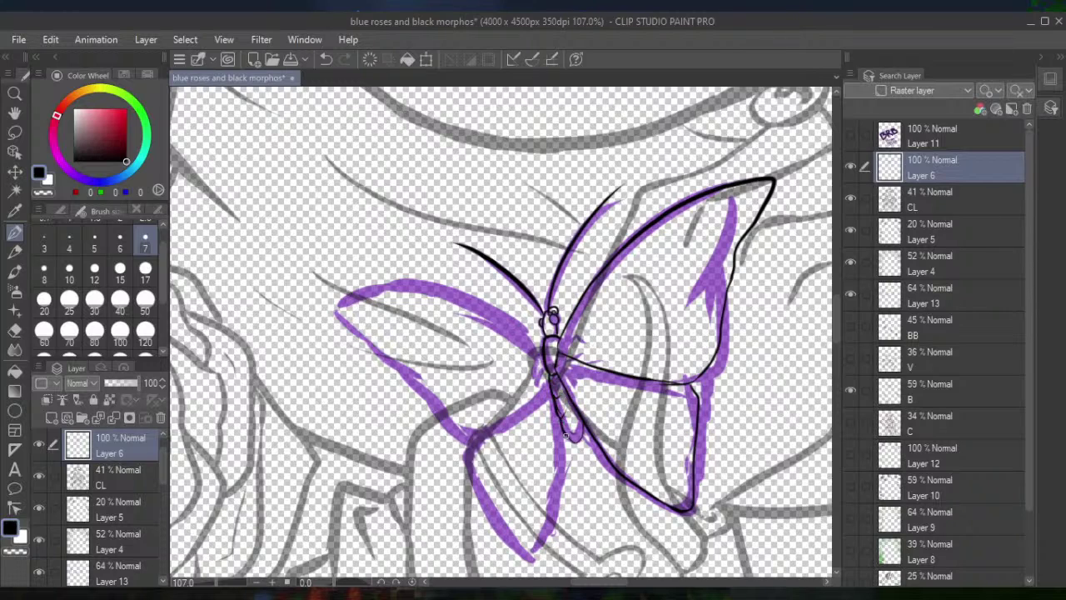
drag(571, 439, 579, 419)
Lasso the small butterfly's inked right wings and copy them onto a new layer
click(15, 131)
mouse_move(752, 371)
mouse_down()
mouse_move(786, 247)
mouse_move(787, 171)
mouse_move(771, 143)
mouse_move(718, 158)
mouse_move(626, 219)
mouse_move(578, 278)
mouse_move(558, 345)
mouse_move(614, 479)
mouse_move(662, 532)
mouse_up()
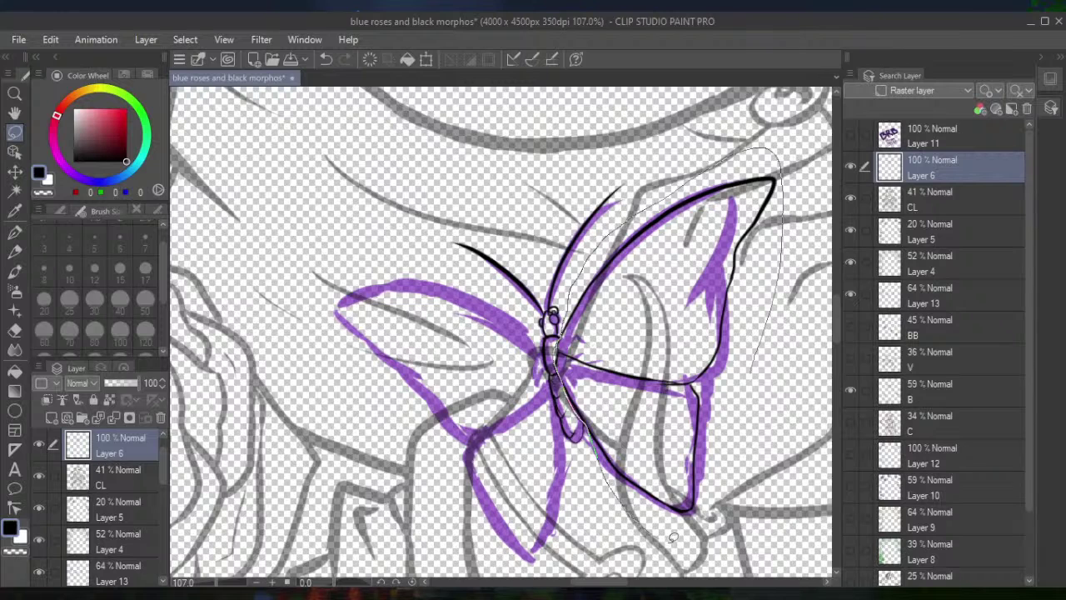
drag(775, 405, 761, 443)
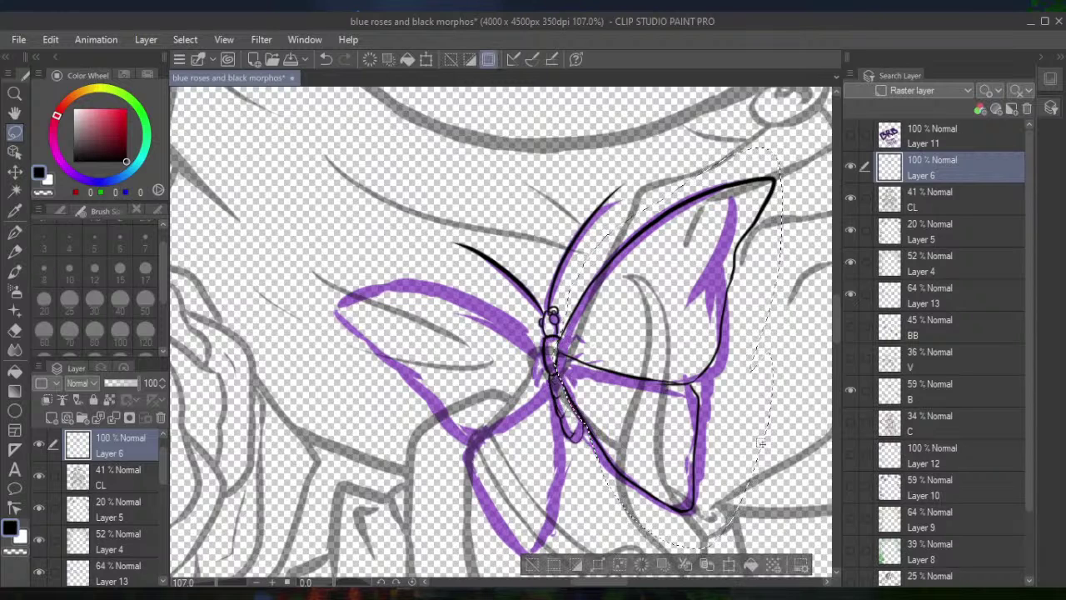
click(708, 566)
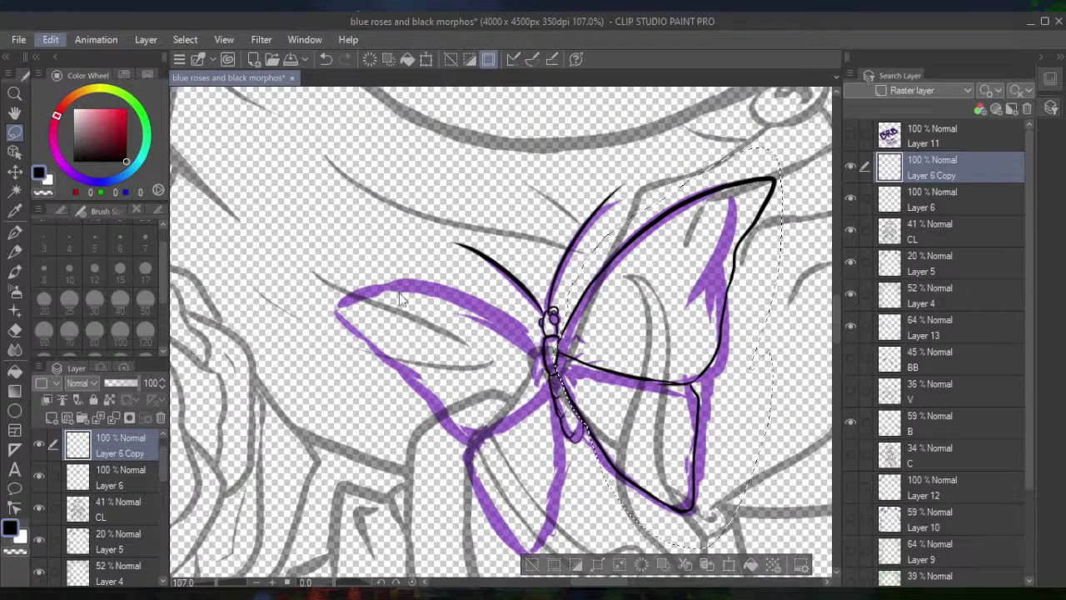
Flip the copied wings horizontally, place them on the small butterfly's left side, and distort their outer corners inward with Free Transform
click(408, 319)
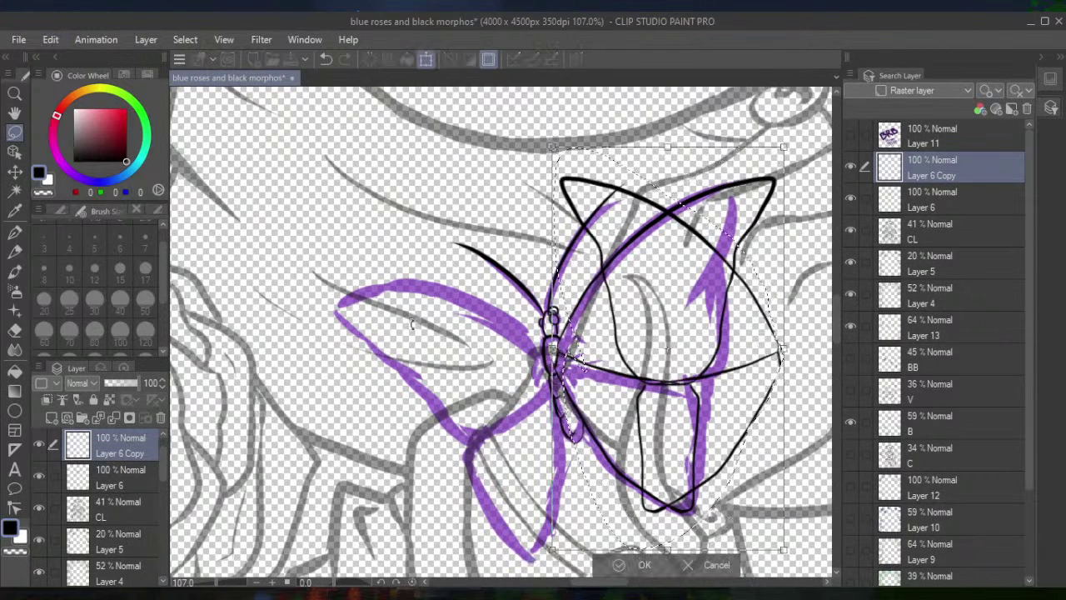
drag(707, 354, 467, 358)
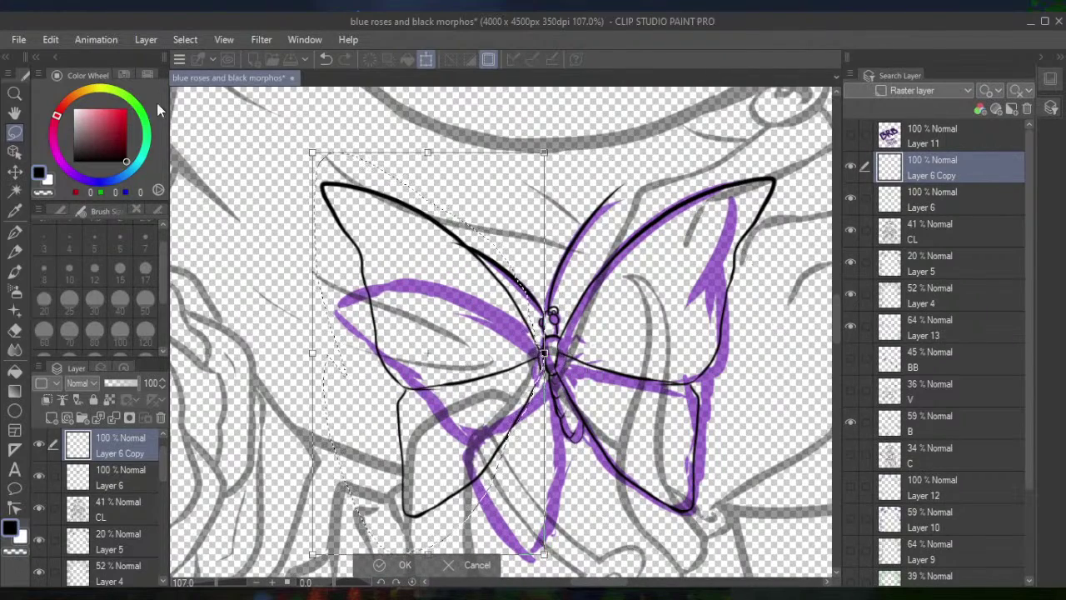
click(51, 45)
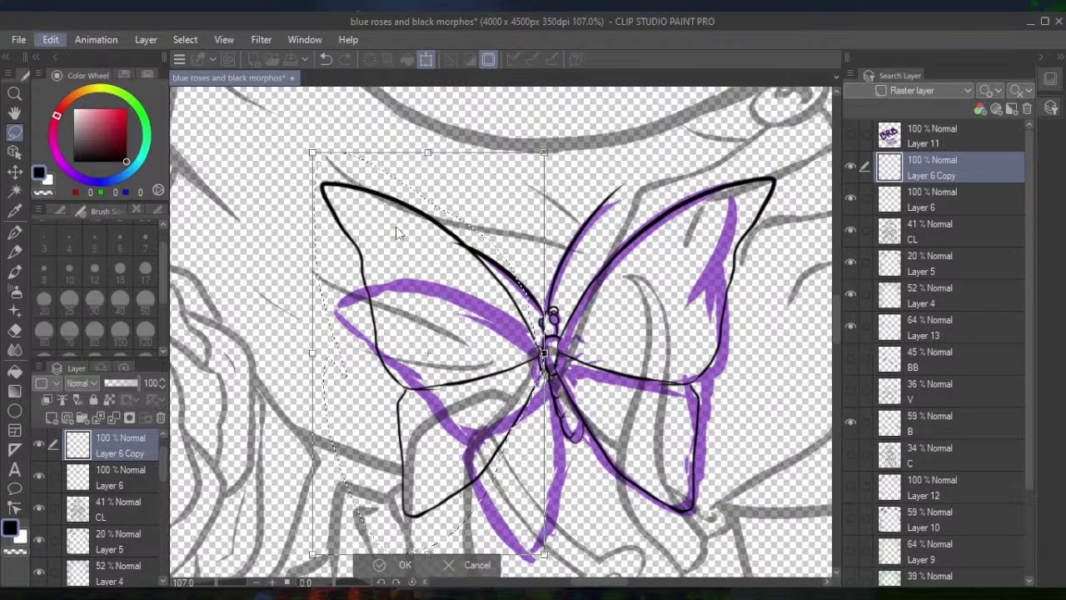
drag(313, 153, 352, 192)
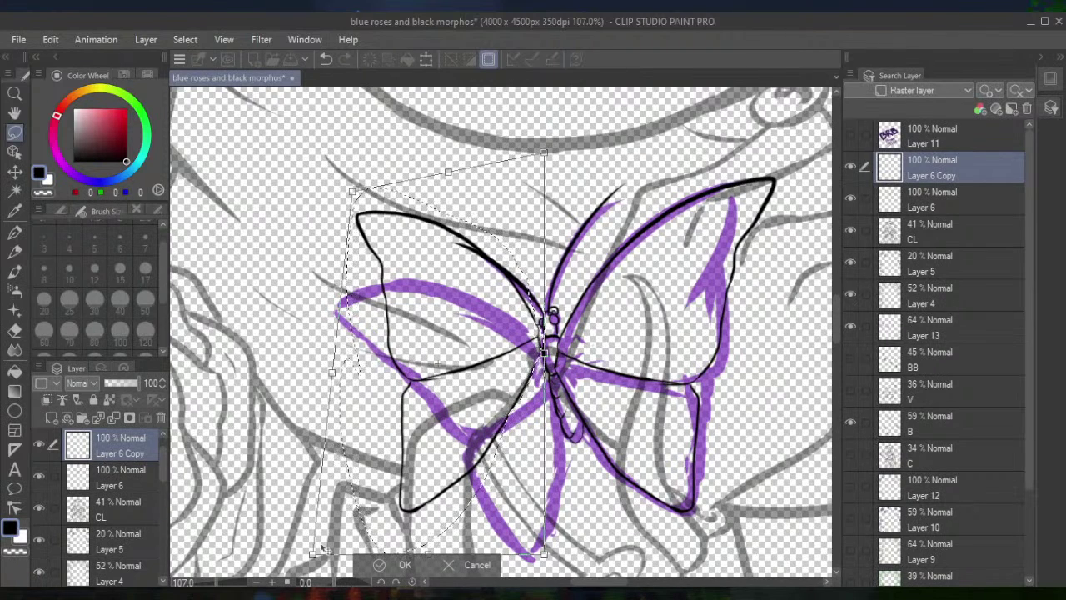
drag(314, 555, 387, 541)
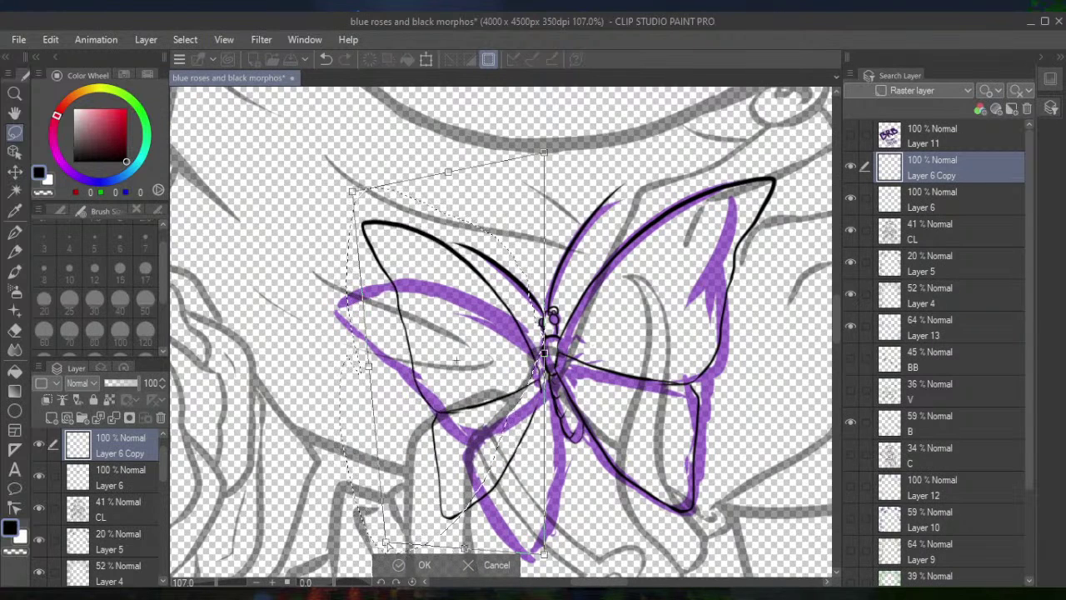
Reposition the mirrored wings against the small butterfly's body and adjust the inner corners of the distortion to angle them toward the sketch
drag(341, 194, 350, 170)
drag(523, 361, 525, 336)
drag(657, 157, 632, 130)
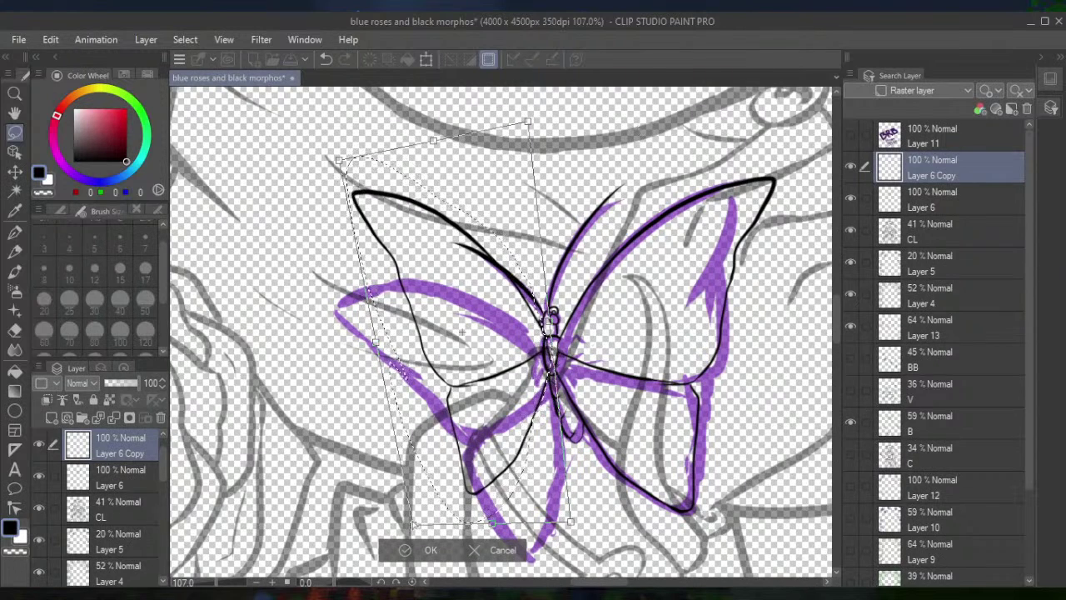
drag(571, 524, 581, 550)
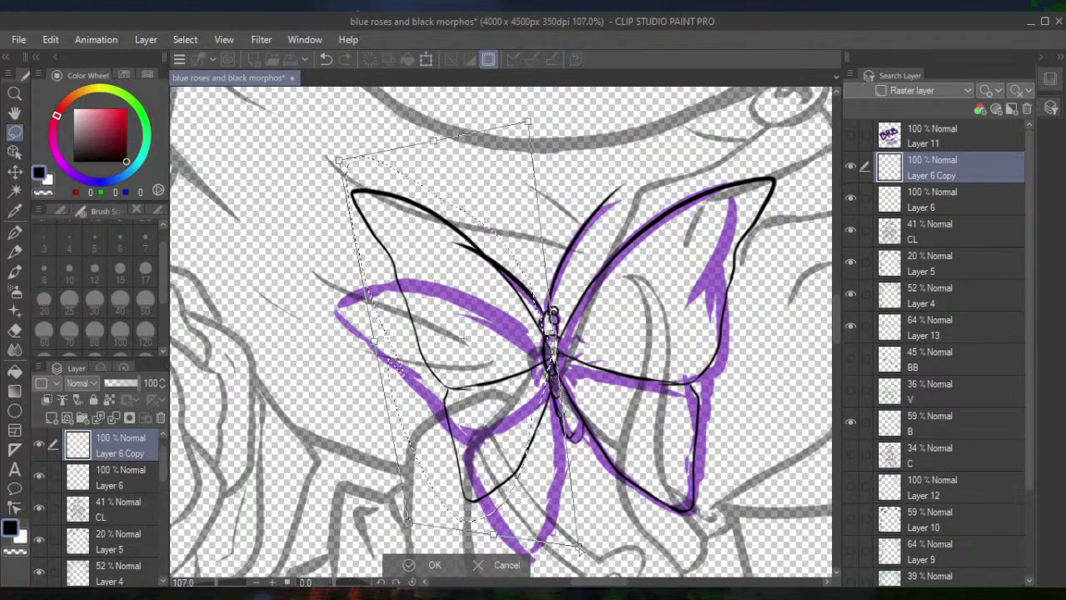
drag(528, 123, 539, 127)
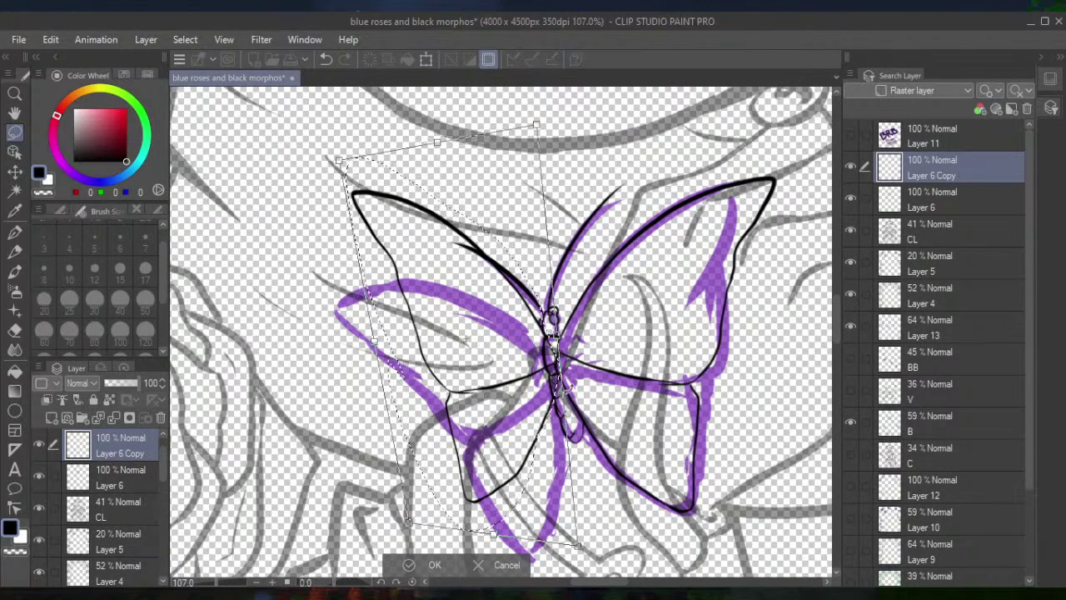
mouse_move(574, 534)
mouse_down()
mouse_move(582, 543)
mouse_move(586, 533)
mouse_up()
drag(559, 458, 511, 395)
drag(515, 401, 522, 395)
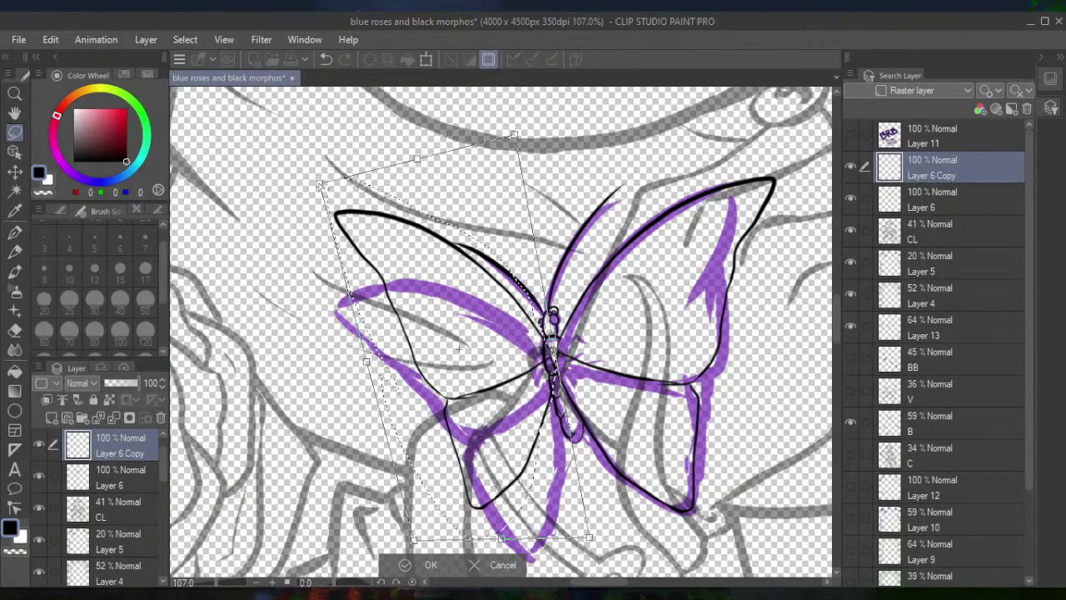
Lower and slightly narrow the mirrored forewing's tip by adjusting the outer corners, and apply the transformation
drag(320, 185, 322, 213)
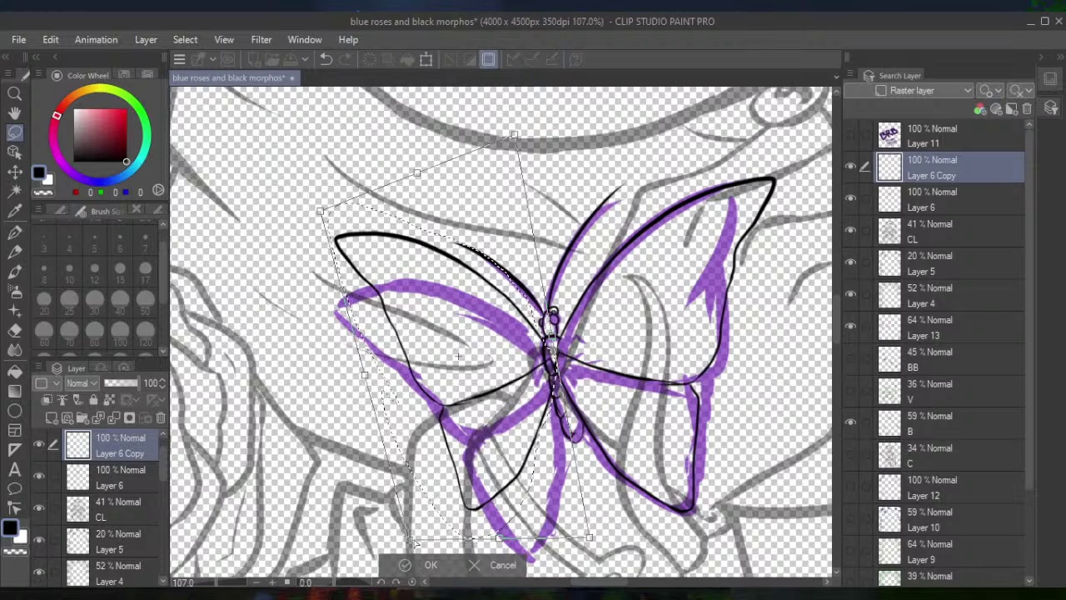
drag(414, 541, 415, 531)
mouse_move(320, 211)
mouse_down()
mouse_move(340, 215)
mouse_move(328, 210)
mouse_up()
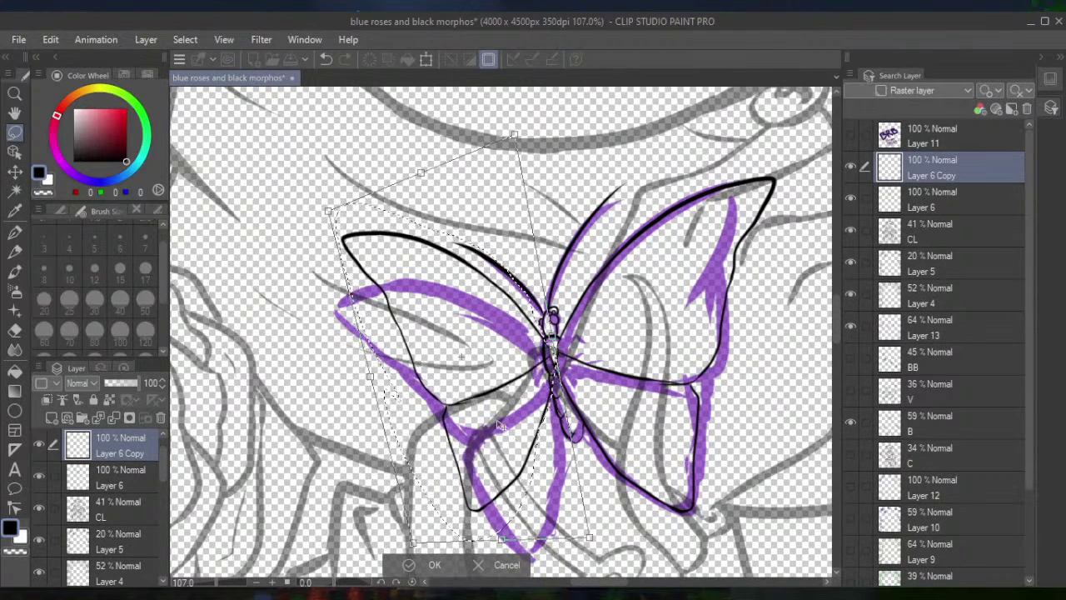
scroll(460, 357, down, 8)
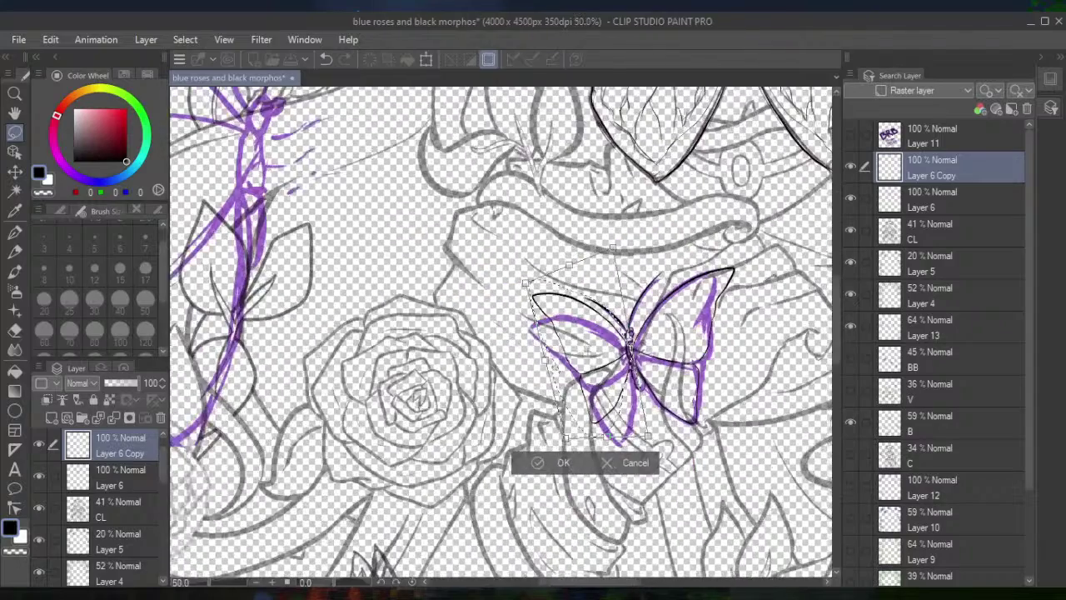
scroll(608, 284, up, 3)
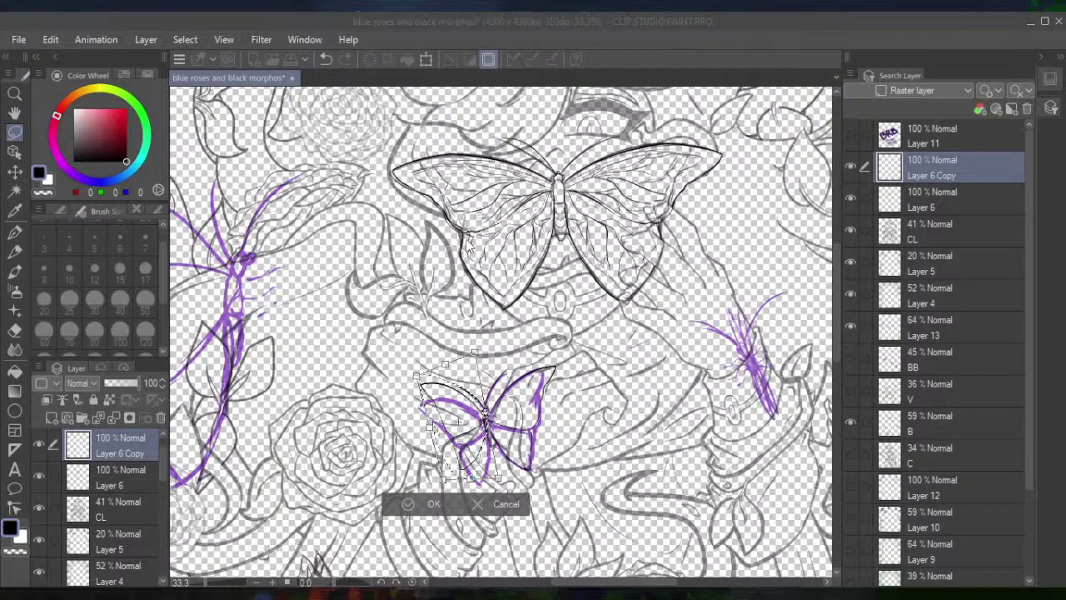
key(Return)
Hide sketch layers B and Layer 13, and compare the left wings by stepping back and forward through the last edits
click(851, 424)
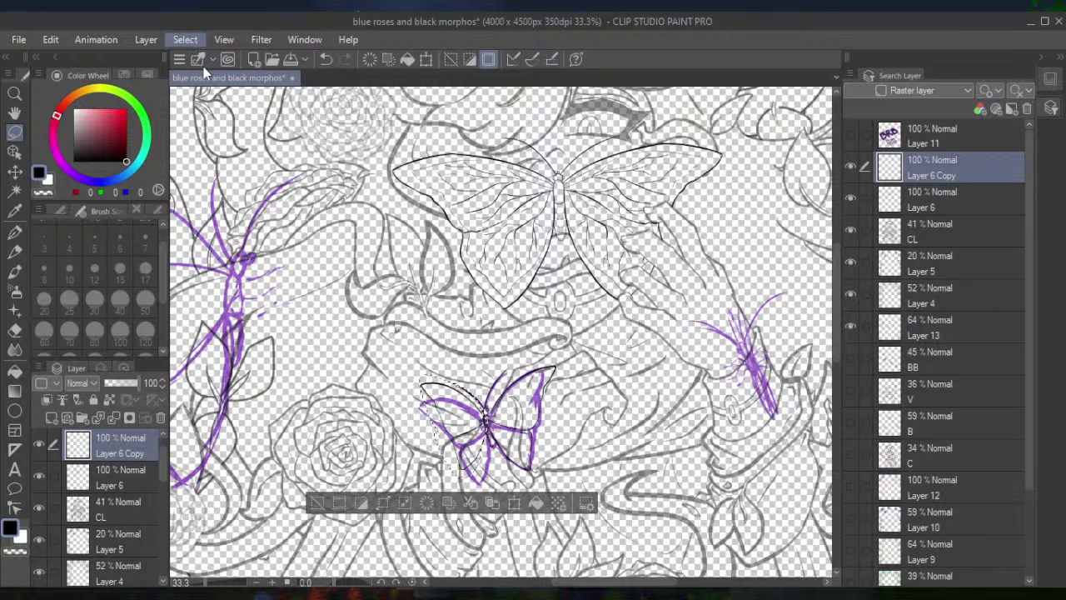
click(850, 330)
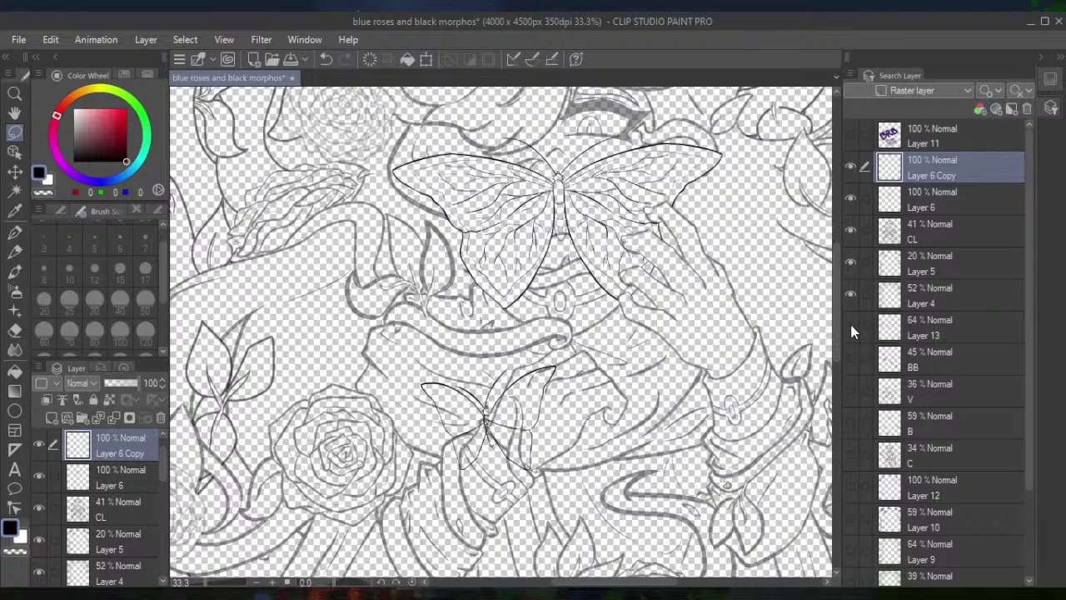
click(326, 60)
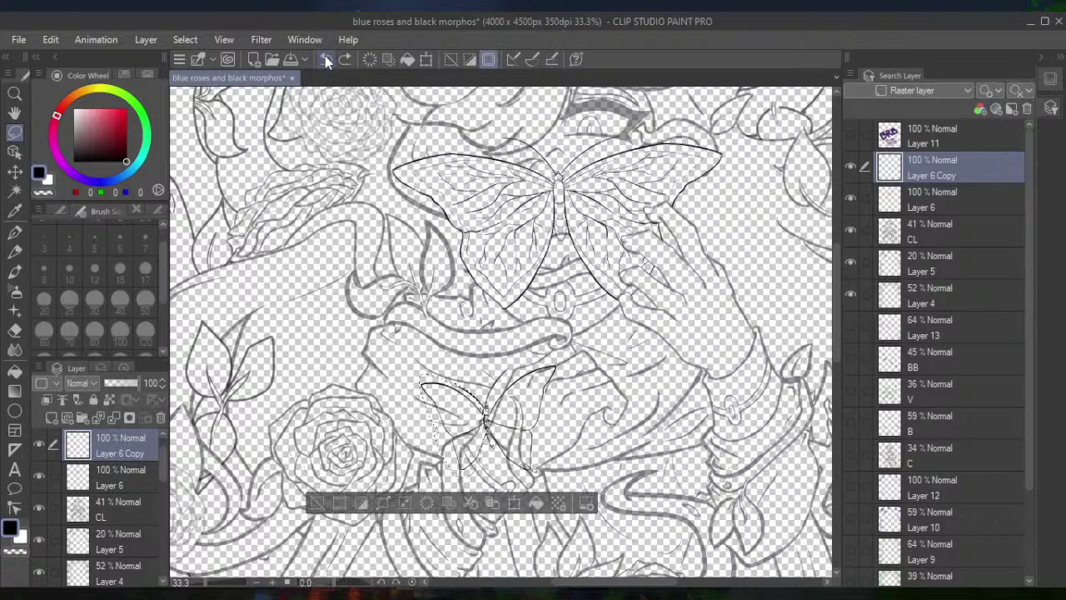
click(327, 60)
click(344, 60)
click(345, 60)
Slightly enlarge the small butterfly's left wings, nudge them into place, and clear the selection
click(514, 503)
drag(418, 480, 416, 482)
drag(457, 450, 456, 450)
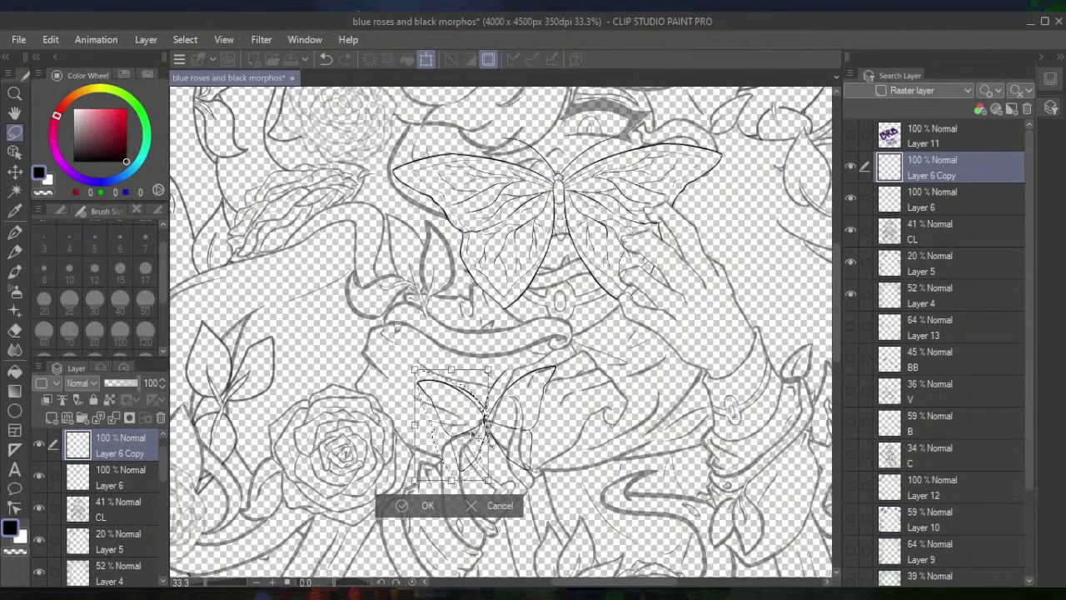
click(416, 506)
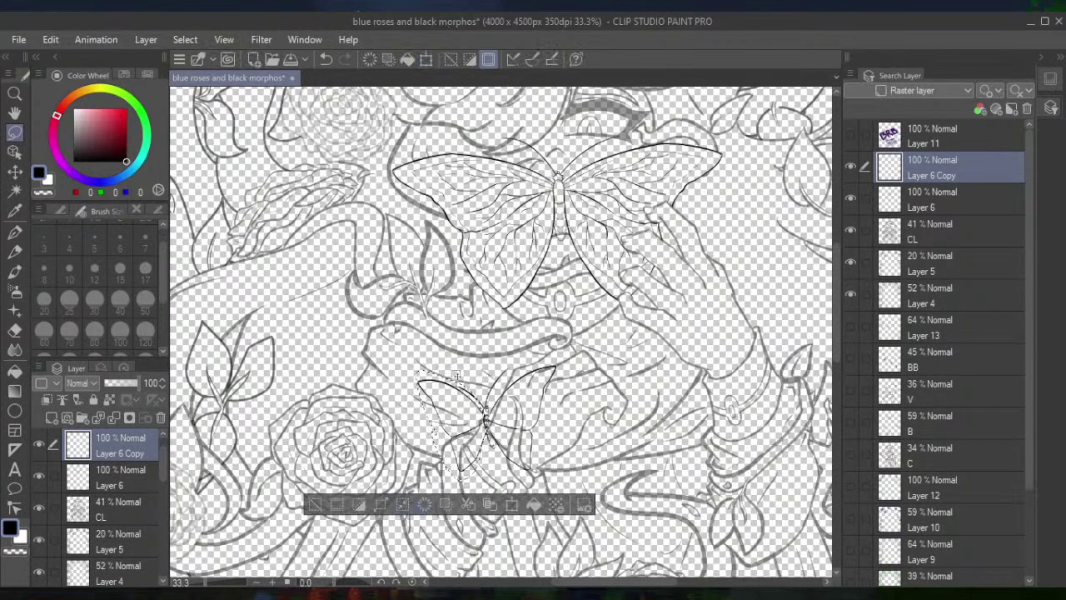
key(ctrl+d)
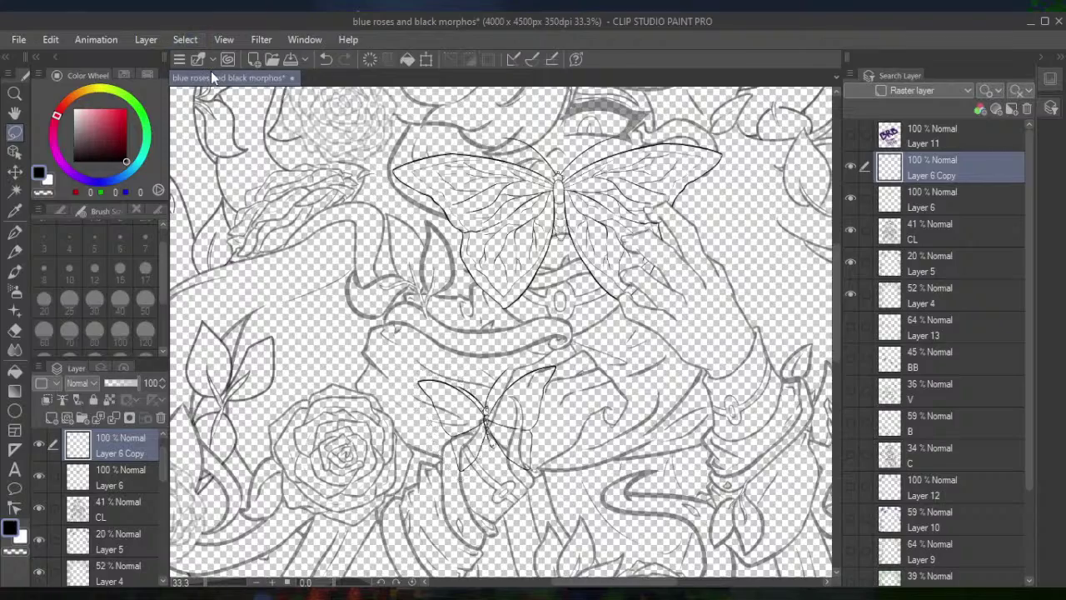
Merge Layer 6 Copy with the mirrored wings down into Layer 6
scroll(510, 403, up, 2)
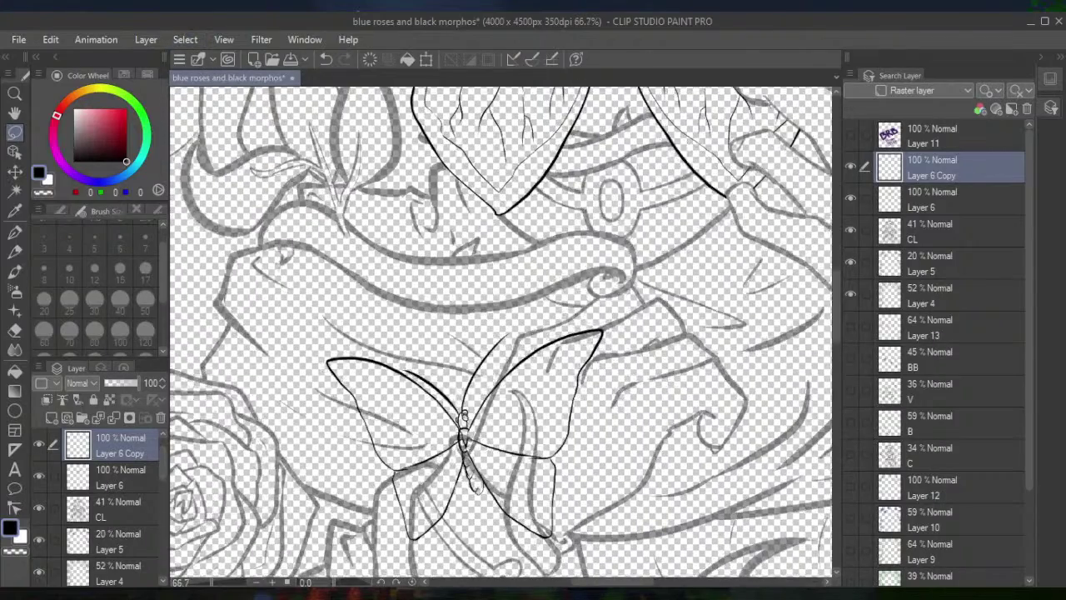
drag(525, 375, 511, 257)
scroll(501, 309, up, 2)
click(15, 330)
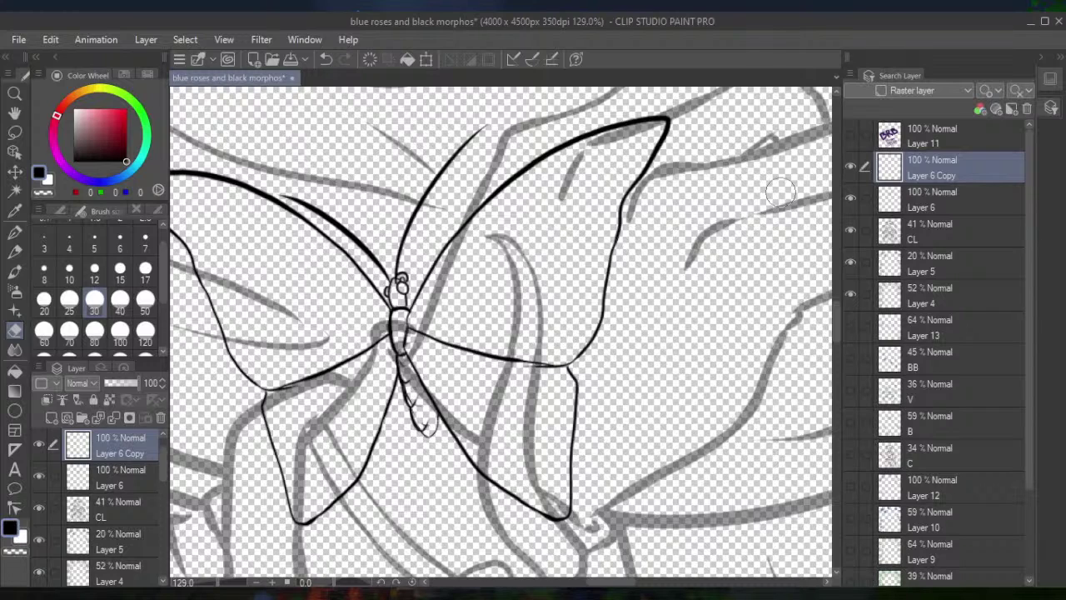
click(500, 595)
click(921, 204)
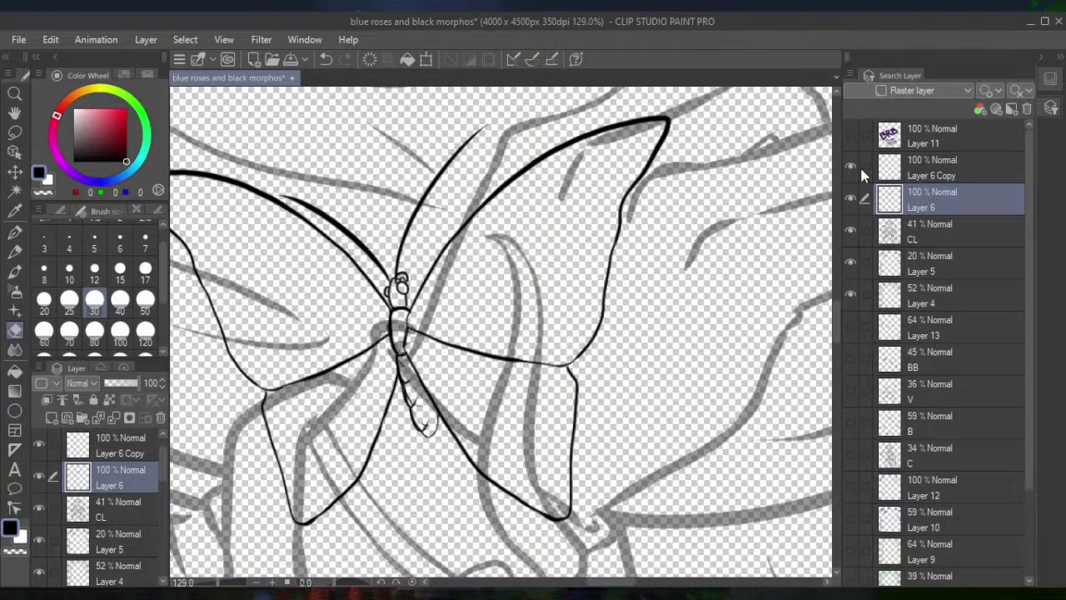
click(925, 175)
click(145, 40)
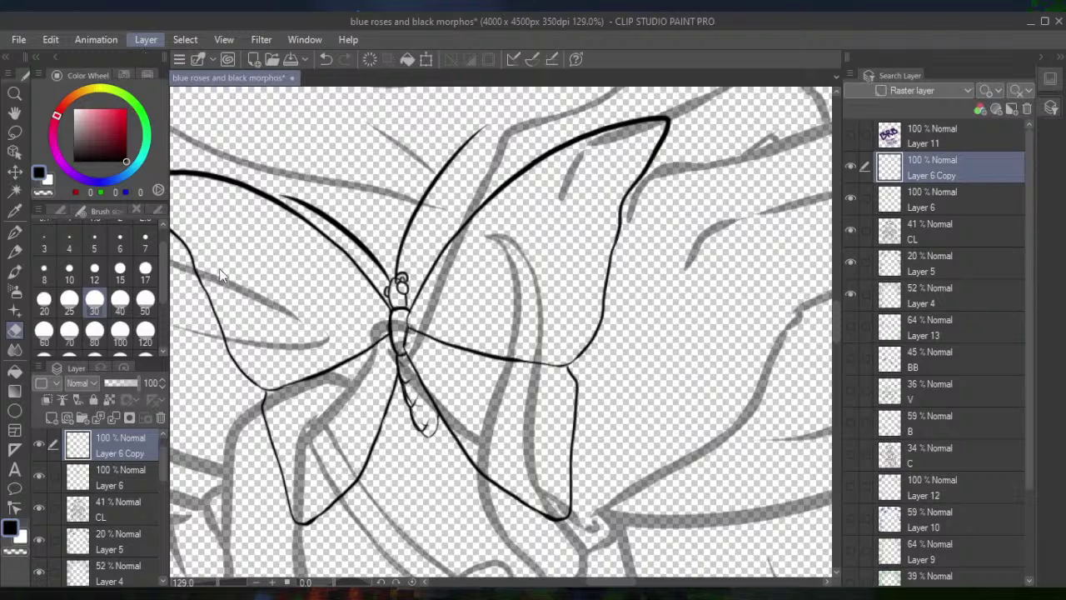
click(229, 375)
Review the whole drawing and show sketch layers Layer 13 and B again
scroll(537, 363, down, 4)
drag(536, 364, 411, 229)
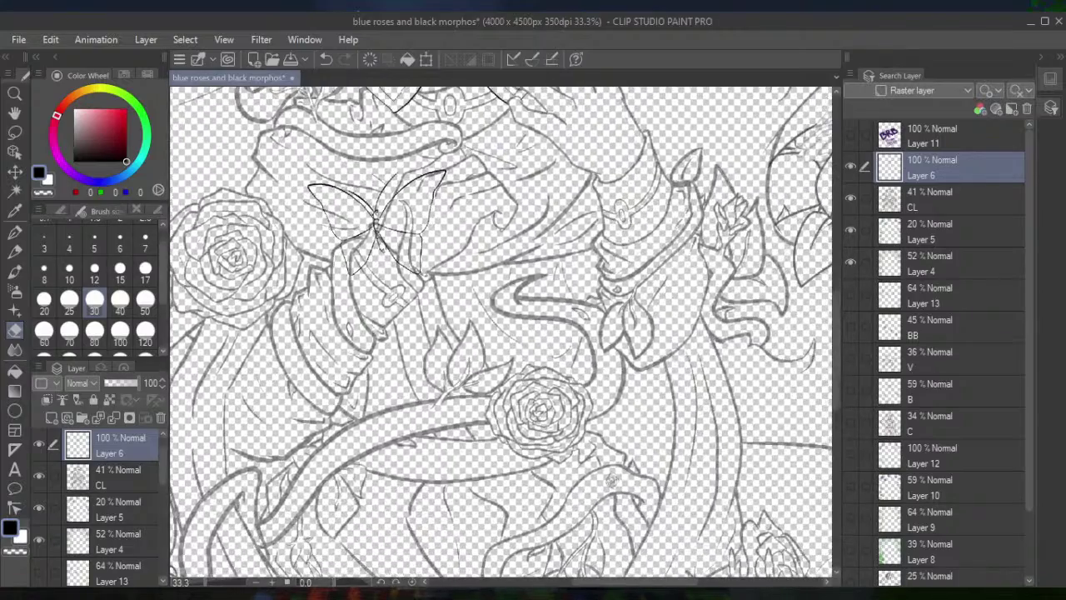
scroll(483, 333, down, 4)
scroll(483, 333, up, 3)
drag(483, 333, 525, 425)
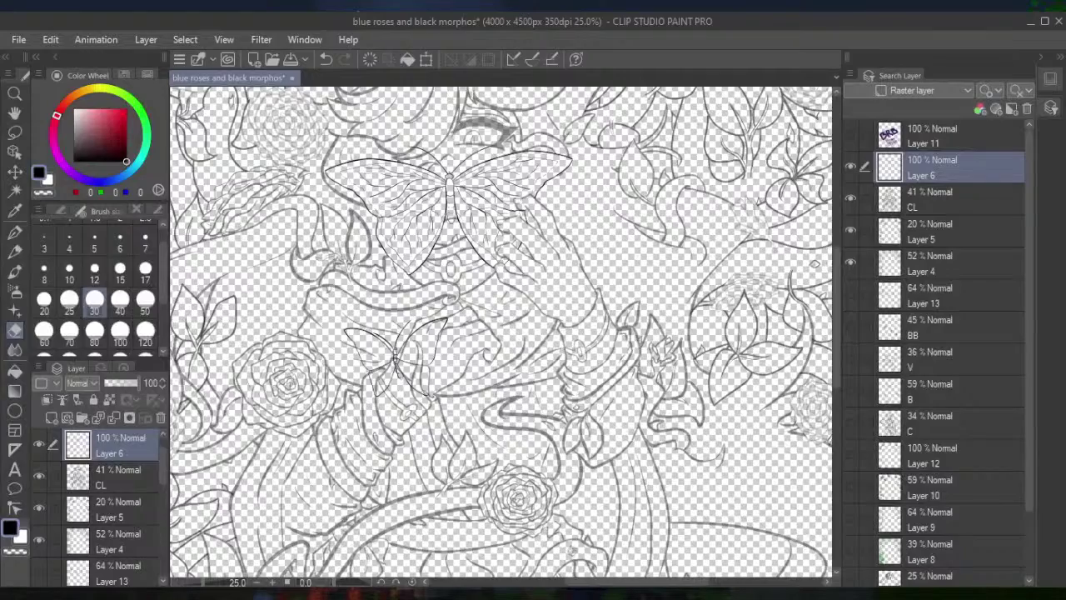
scroll(662, 384, down, 2)
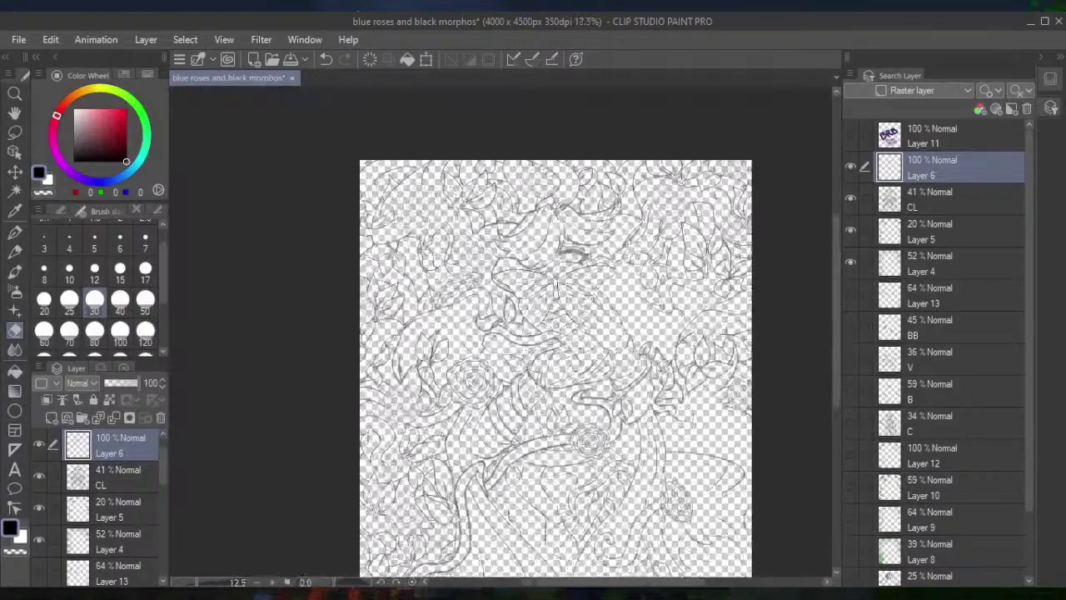
click(850, 293)
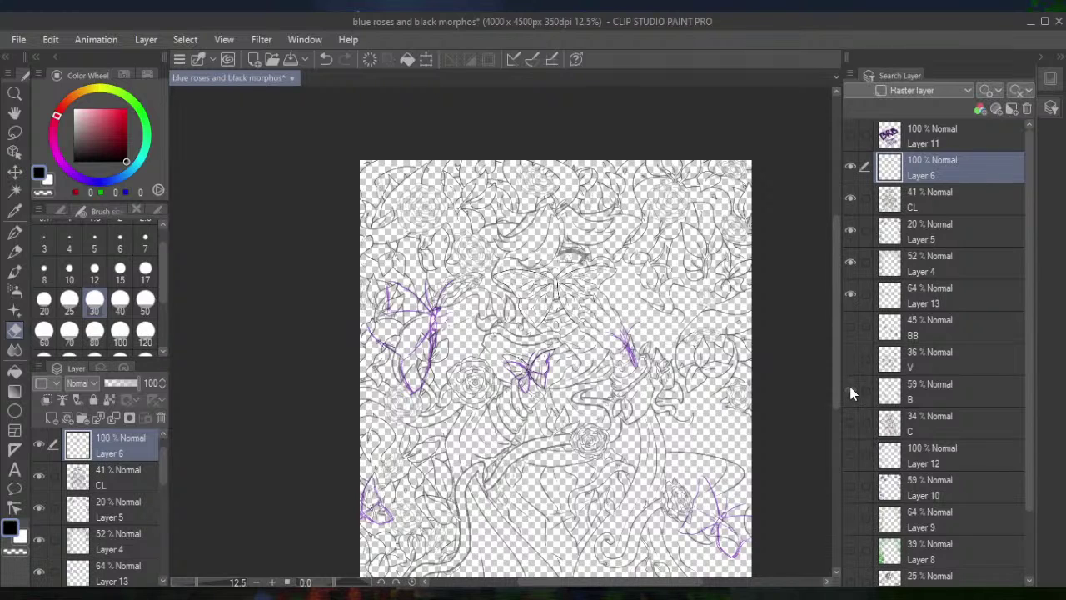
click(850, 391)
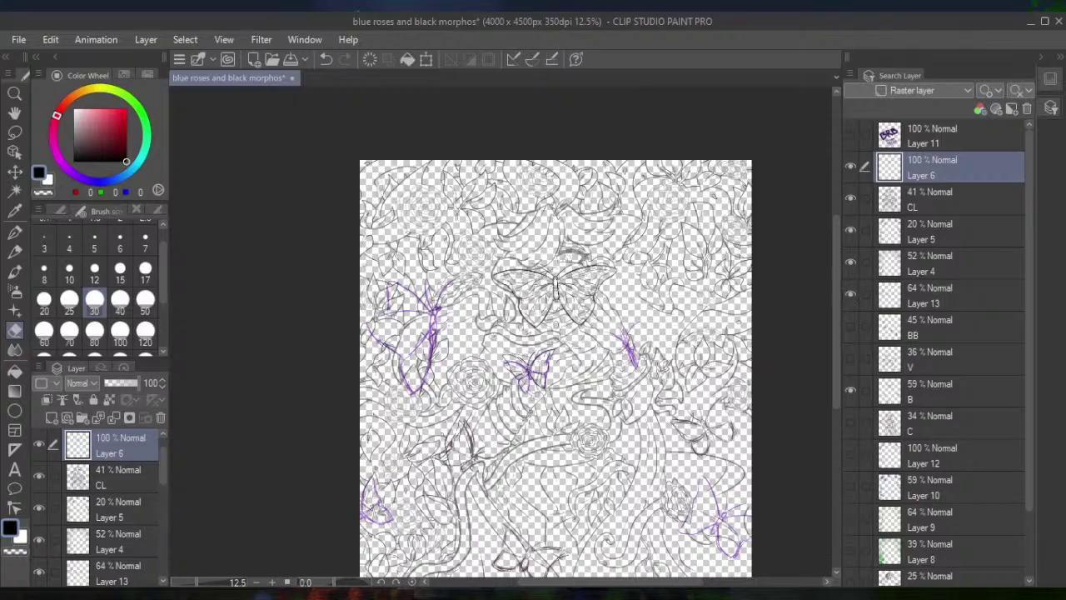
With the pen at size 7, ink the narrow upper and lower wing outlines of the purple butterfly sketch by the wrist cuff
scroll(647, 347, up, 3)
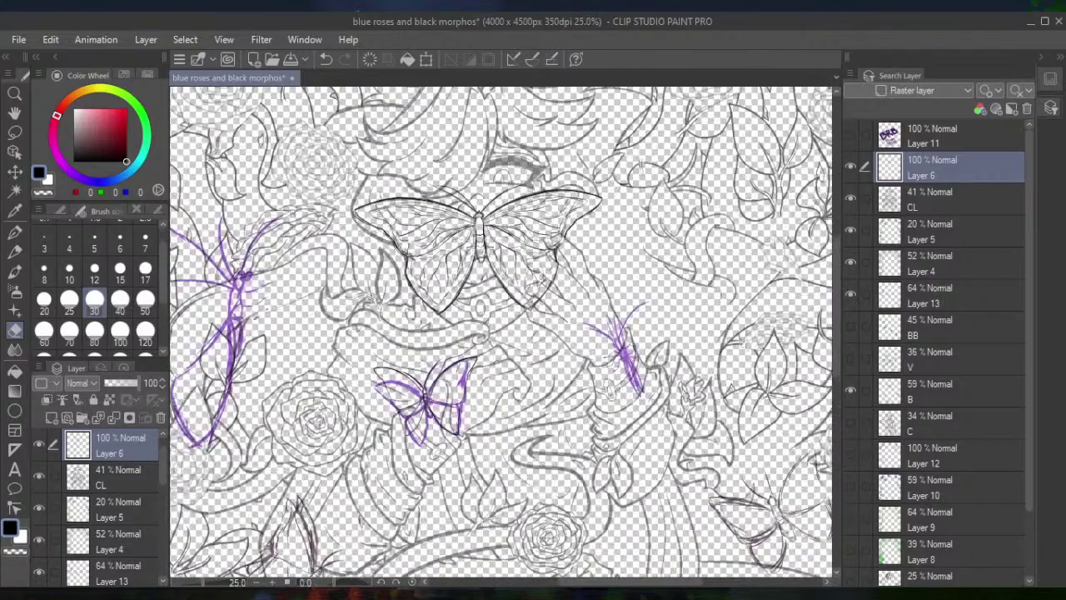
scroll(647, 347, up, 3)
scroll(647, 348, up, 1)
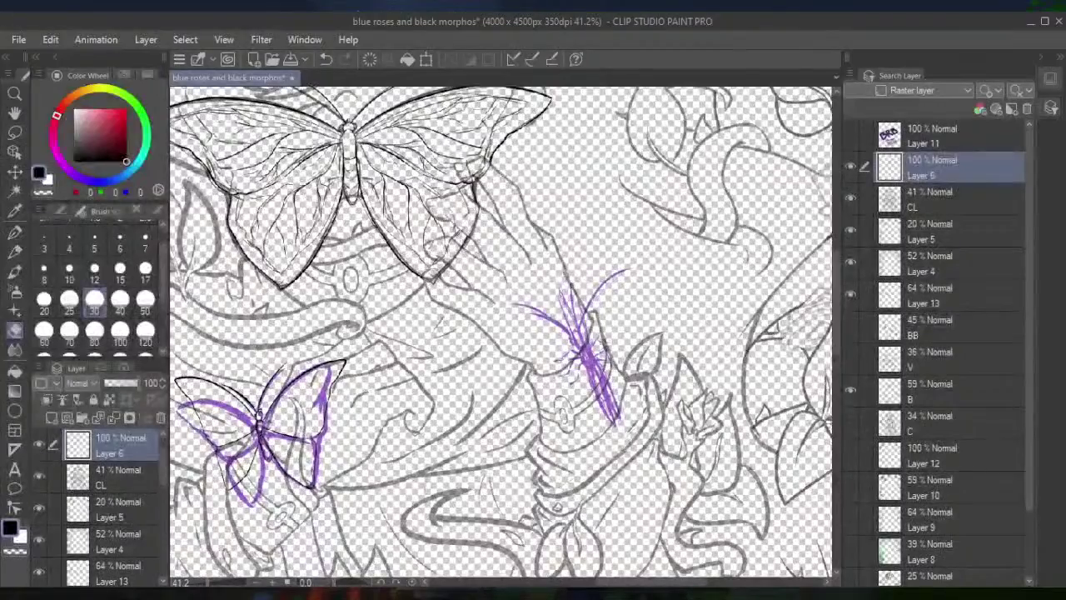
scroll(675, 381, up, 2)
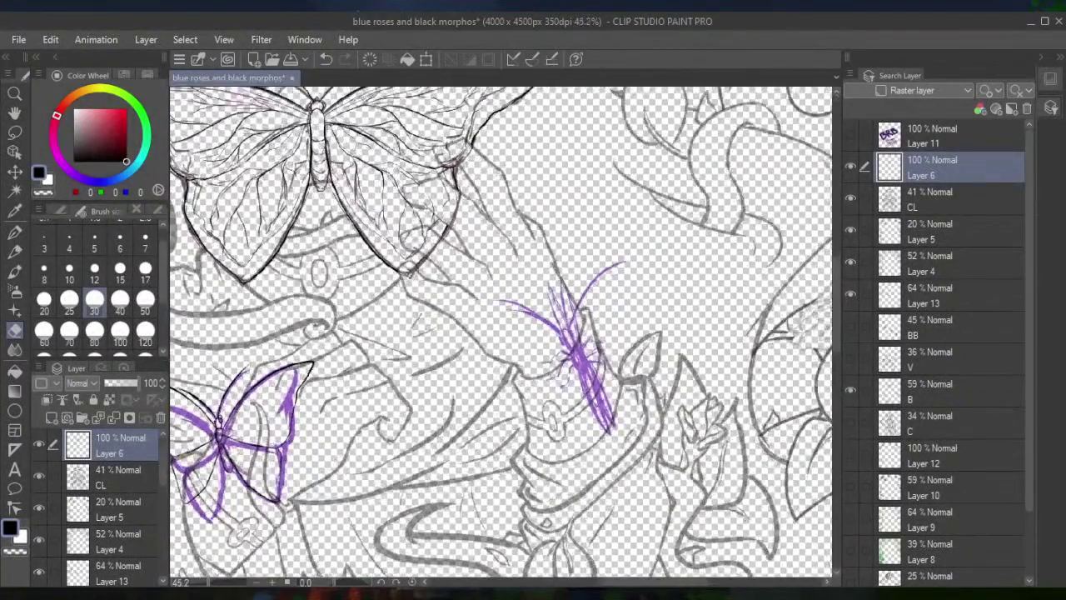
scroll(637, 372, up, 3)
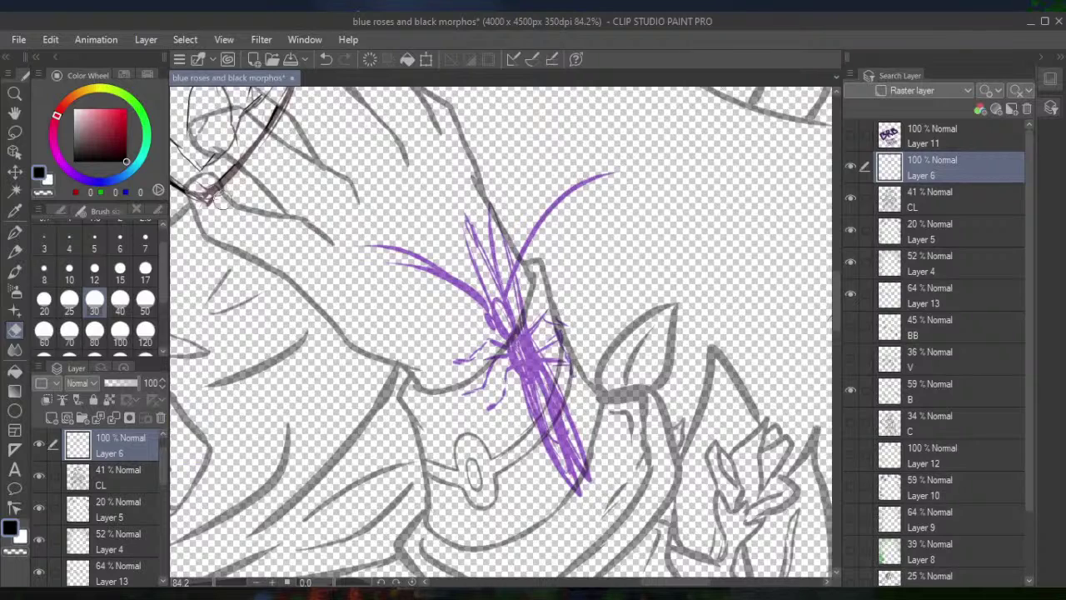
click(14, 232)
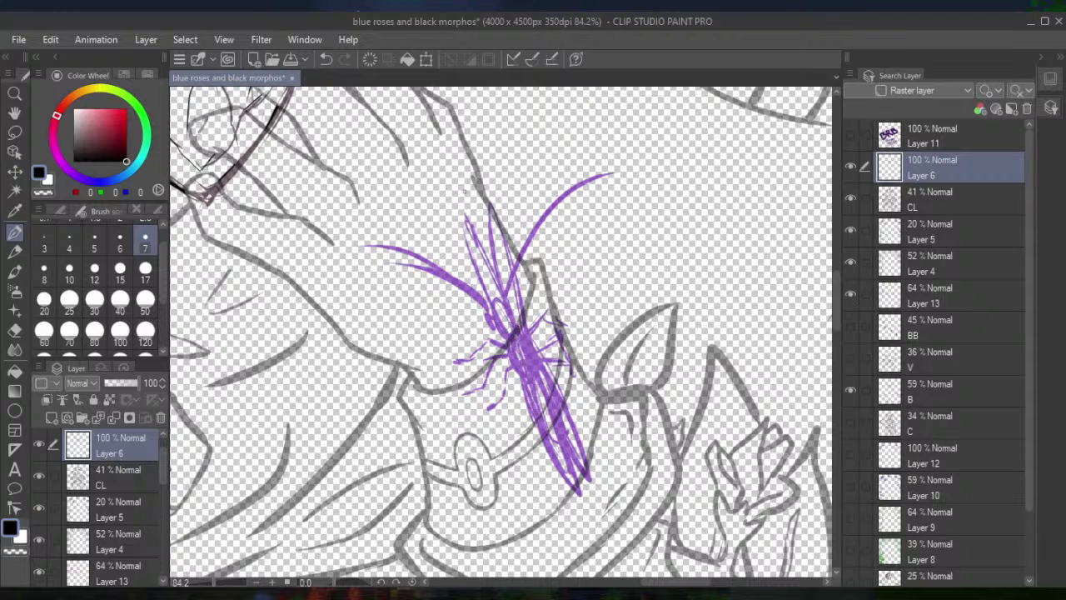
drag(462, 213, 505, 339)
drag(464, 214, 543, 392)
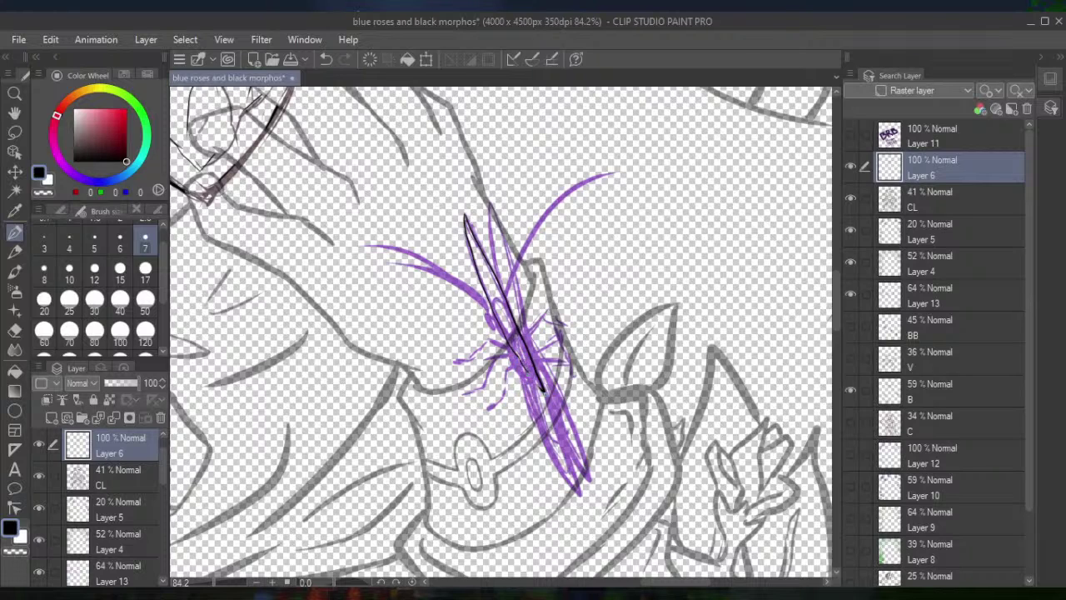
mouse_move(545, 390)
mouse_down()
mouse_move(578, 492)
mouse_move(522, 365)
mouse_up()
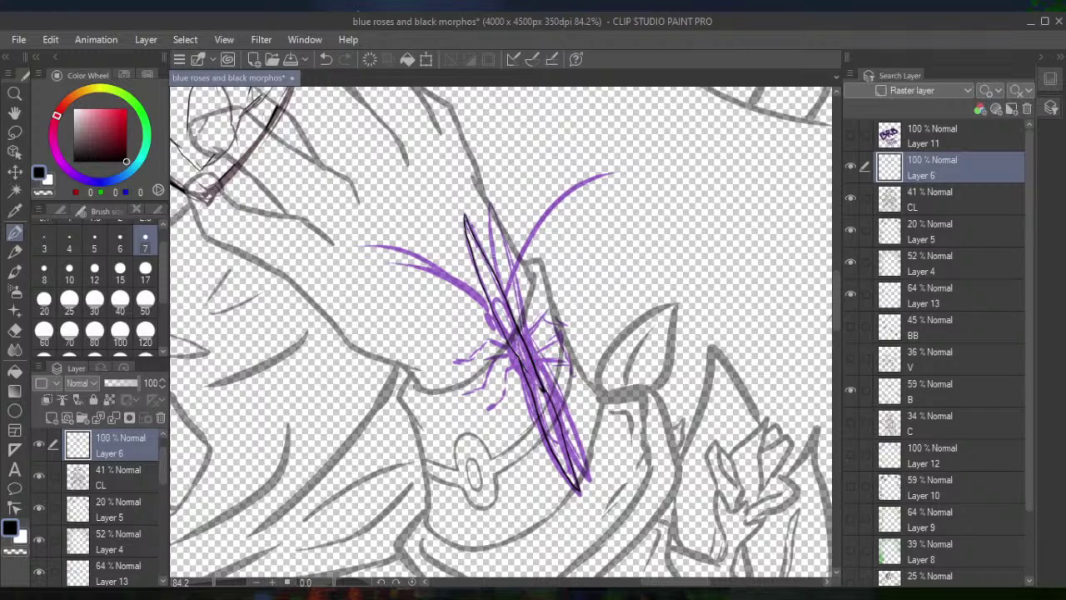
Ink the second narrow wing outline and the three left legs of the purple butterfly sketch by the wrist cuff
mouse_move(497, 277)
mouse_down()
mouse_move(490, 203)
mouse_move(547, 387)
mouse_move(595, 480)
mouse_move(575, 462)
mouse_up()
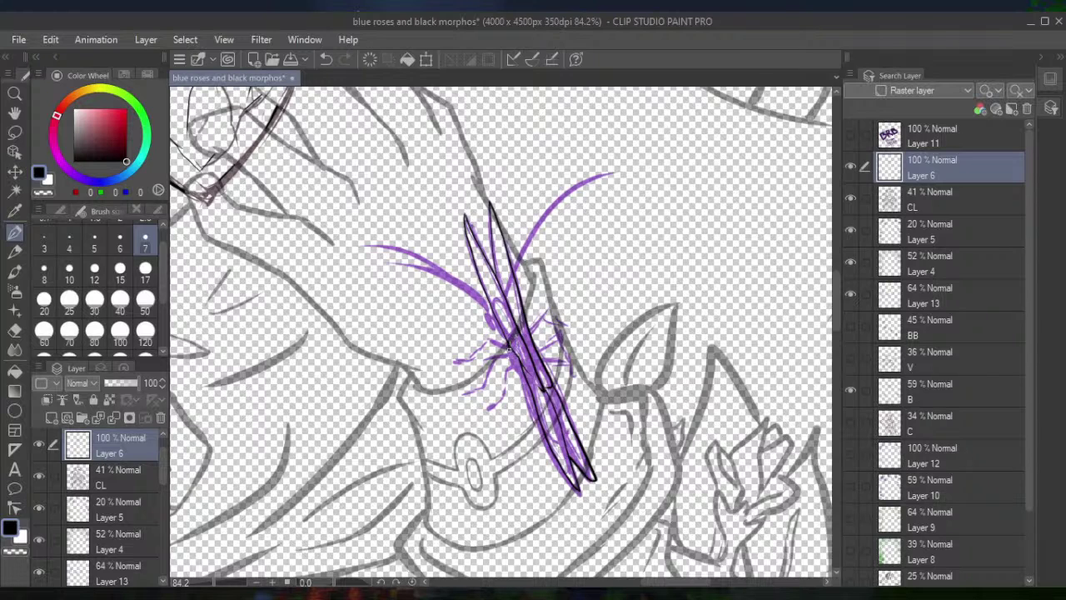
mouse_move(510, 359)
mouse_down()
mouse_move(524, 378)
mouse_move(500, 342)
mouse_move(460, 361)
mouse_up()
mouse_move(510, 357)
mouse_down()
mouse_move(492, 352)
mouse_move(478, 390)
mouse_move(504, 370)
mouse_up()
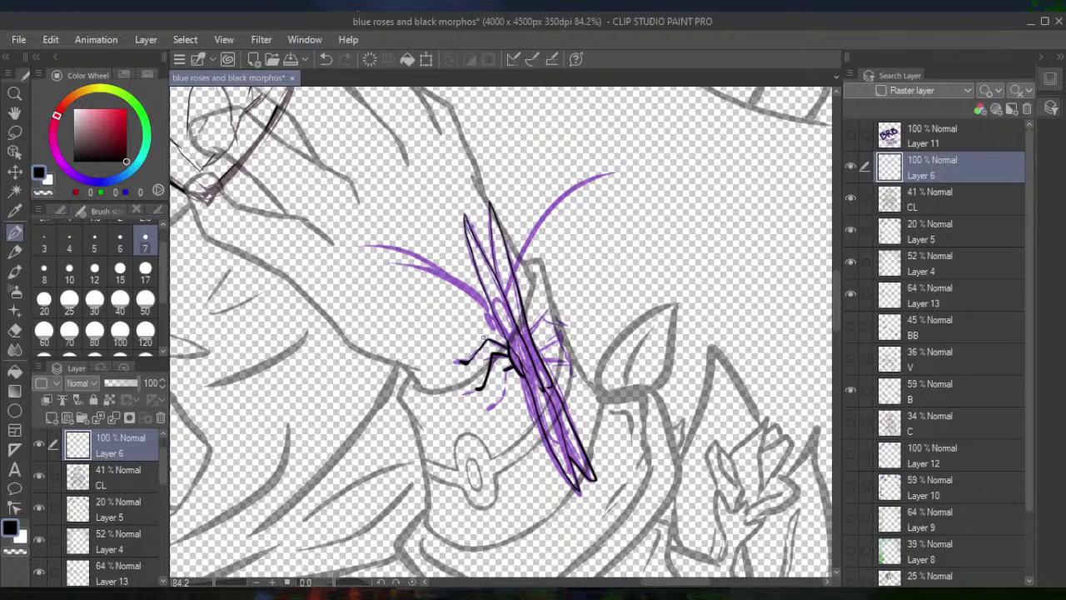
mouse_move(504, 368)
mouse_down()
mouse_move(505, 391)
mouse_move(489, 407)
mouse_up()
Ink the short right legs and both long curved antennae of the butterfly by the wrist cuff
drag(529, 332, 531, 326)
drag(540, 345, 553, 339)
click(326, 59)
drag(560, 345, 570, 353)
drag(548, 351, 563, 370)
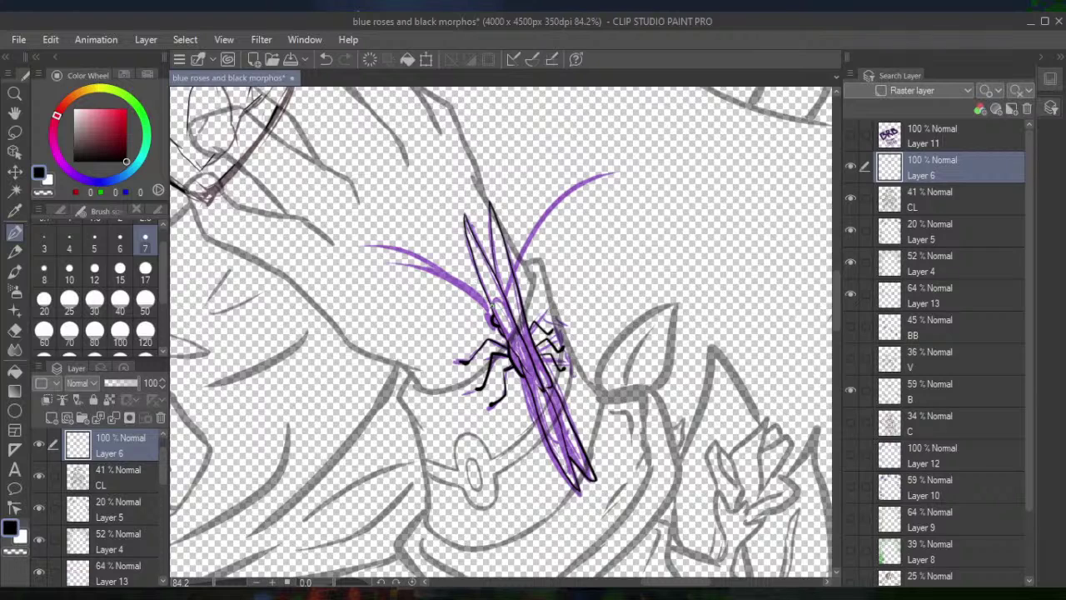
drag(491, 310, 367, 269)
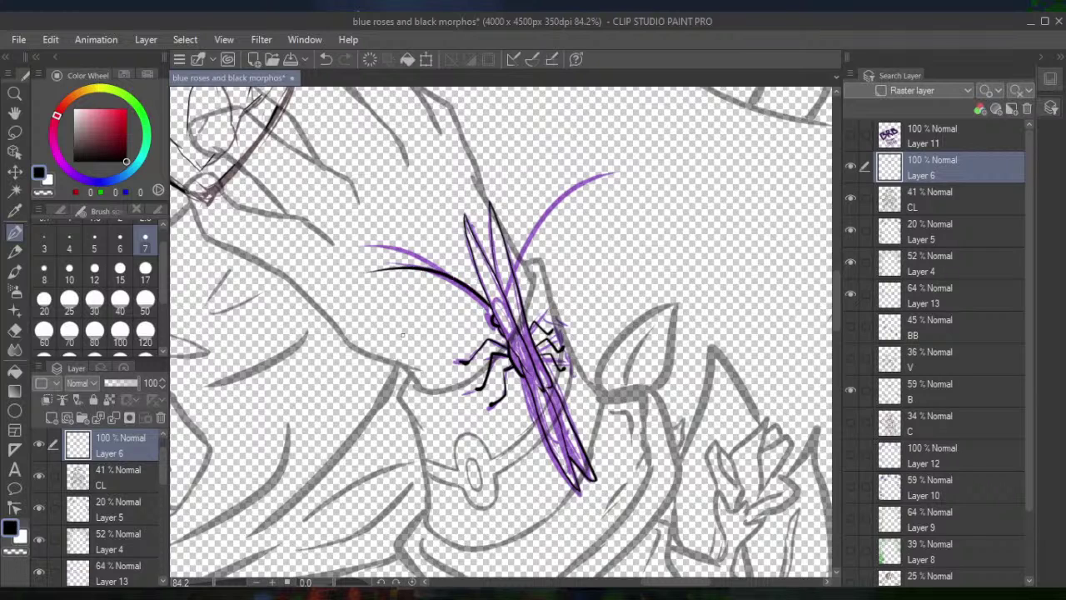
drag(514, 276, 583, 203)
scroll(459, 293, down, 5)
mouse_move(416, 358)
mouse_down()
mouse_move(622, 256)
mouse_move(655, 183)
mouse_up()
mouse_move(600, 350)
mouse_down()
mouse_move(437, 301)
mouse_move(405, 302)
mouse_move(504, 304)
mouse_move(521, 190)
mouse_up()
drag(421, 174, 463, 98)
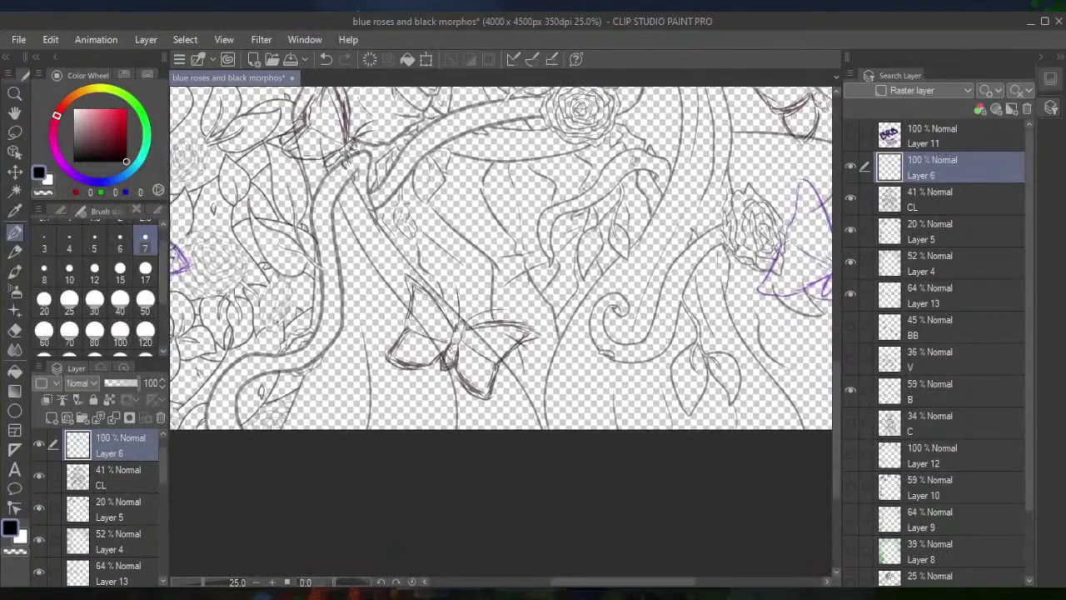
scroll(476, 345, up, 3)
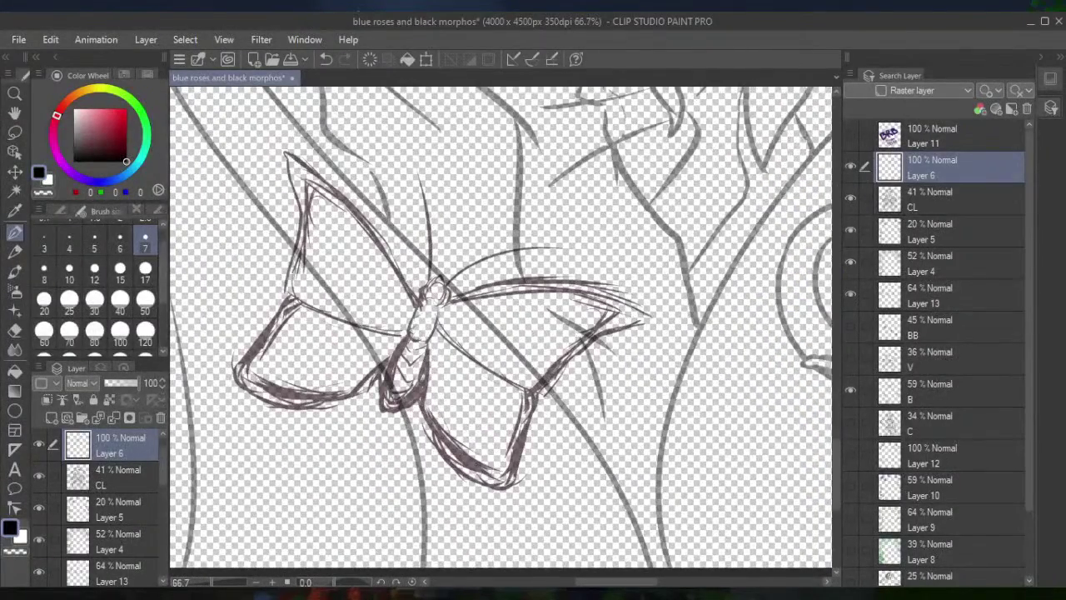
scroll(334, 246, up, 2)
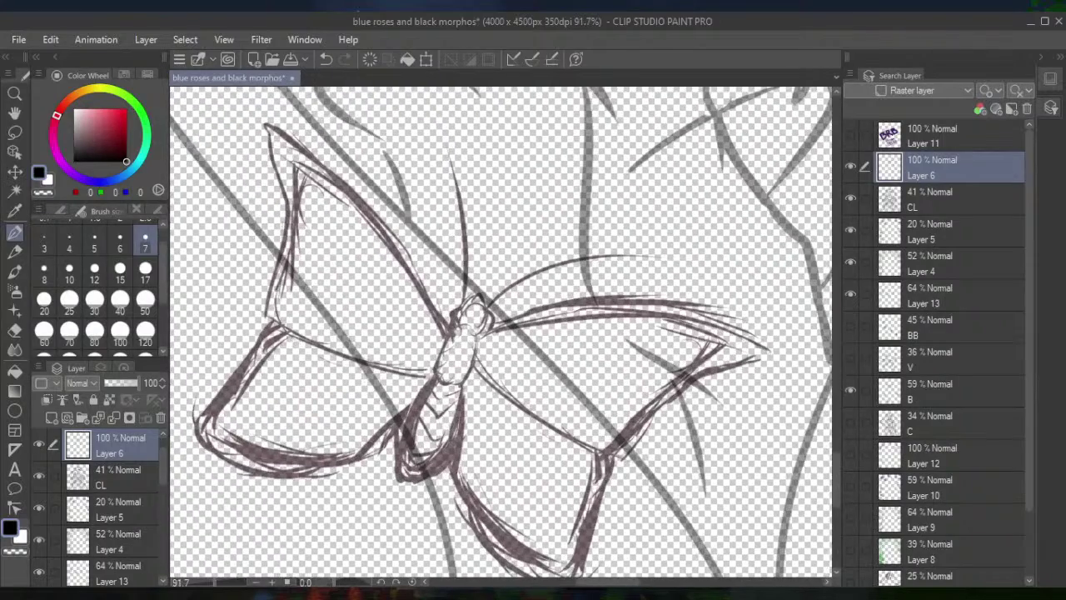
drag(501, 331, 443, 275)
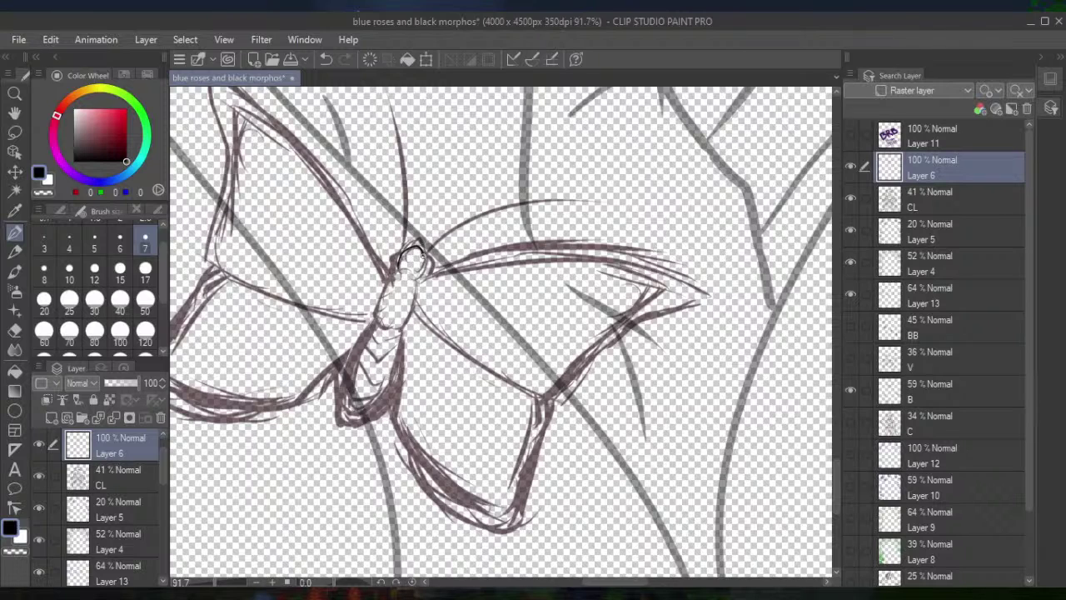
Review the large rose and the surrounding line art elsewhere in the drawing
drag(419, 267, 185, 535)
drag(739, 112, 638, 520)
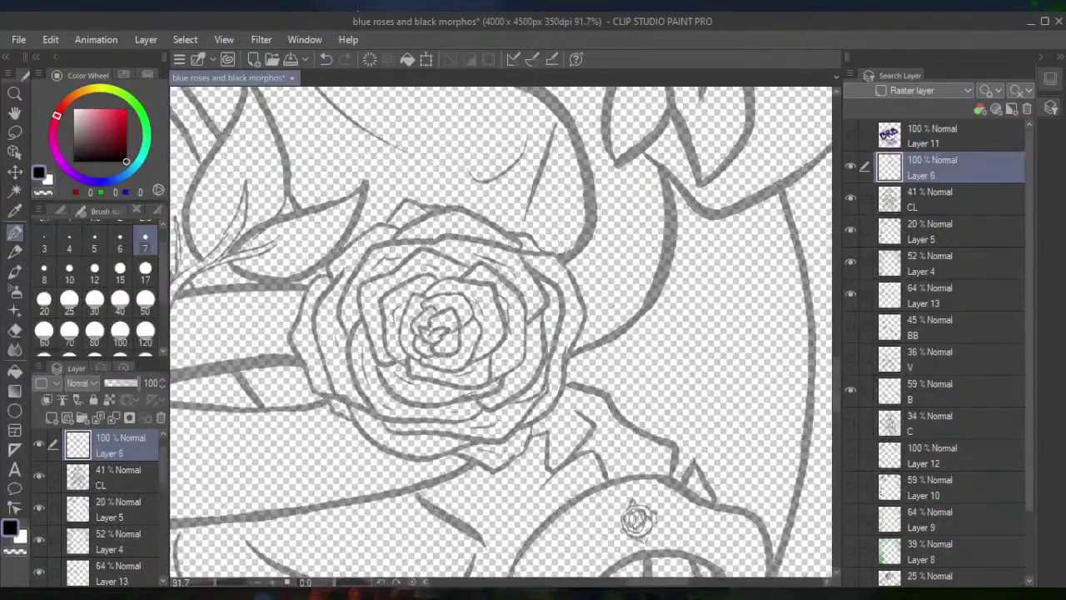
drag(635, 241, 656, 472)
drag(658, 208, 629, 454)
drag(658, 171, 652, 128)
key(ctrl+minus)
key(ctrl+minus)
drag(574, 366, 600, 258)
drag(552, 554, 714, 166)
drag(379, 503, 498, 295)
Undo the first head strokes on the brown butterfly sketch near the lower canvas edge, and ink its head, right body edge and abdomen segments
scroll(454, 310, up, 6)
scroll(499, 295, up, 5)
click(327, 60)
click(326, 59)
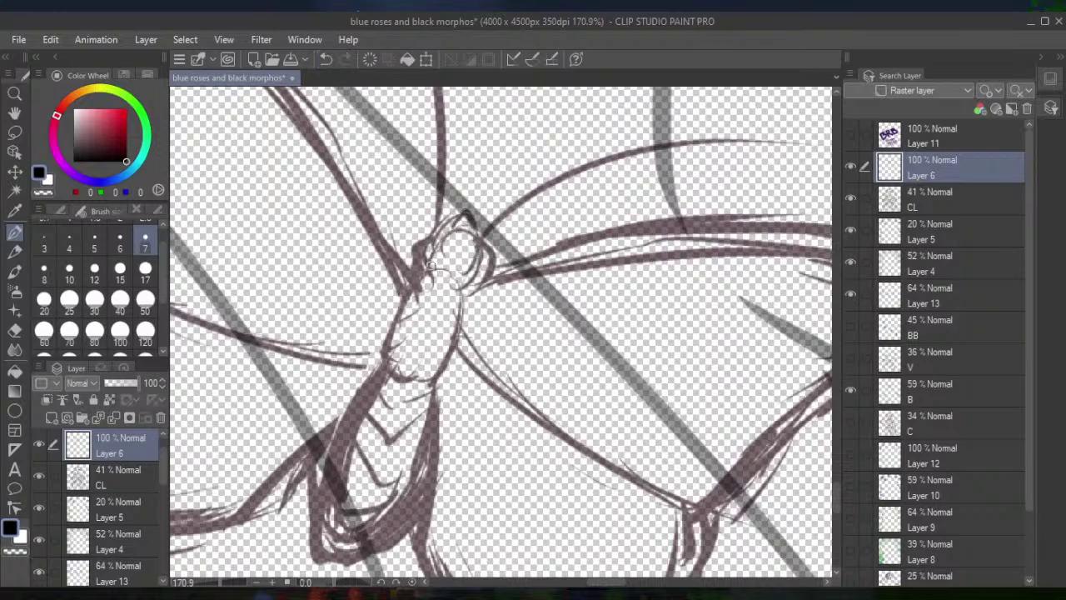
mouse_move(426, 266)
mouse_down()
mouse_move(452, 223)
mouse_move(477, 242)
mouse_move(471, 267)
mouse_move(457, 281)
mouse_move(453, 275)
mouse_move(455, 331)
mouse_move(405, 383)
mouse_up()
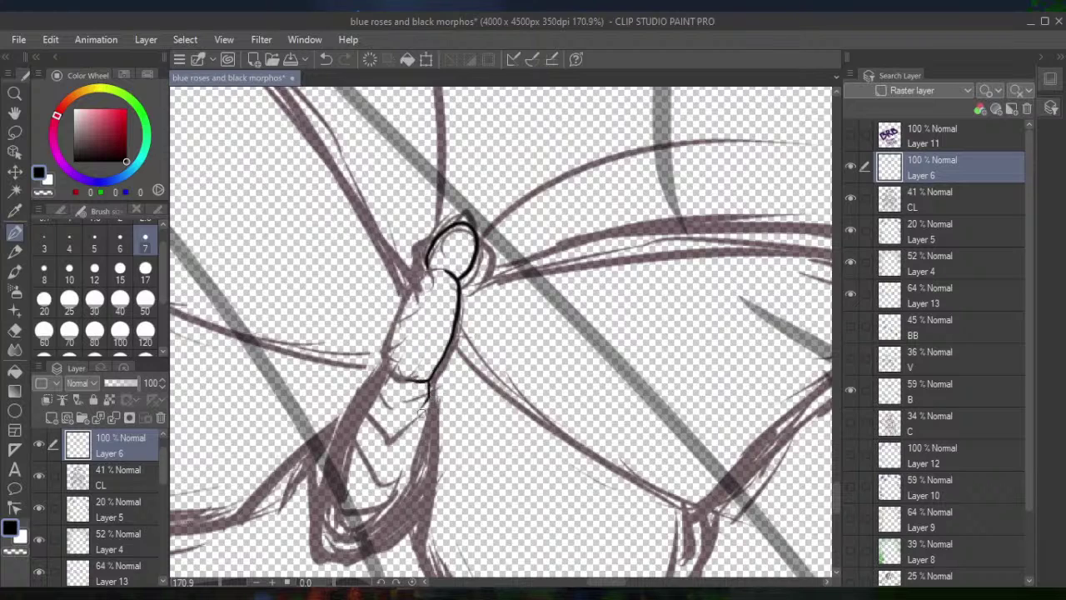
mouse_move(430, 388)
mouse_down()
mouse_move(403, 476)
mouse_move(374, 505)
mouse_move(395, 492)
mouse_move(387, 510)
mouse_move(332, 555)
mouse_move(369, 528)
mouse_move(341, 543)
mouse_up()
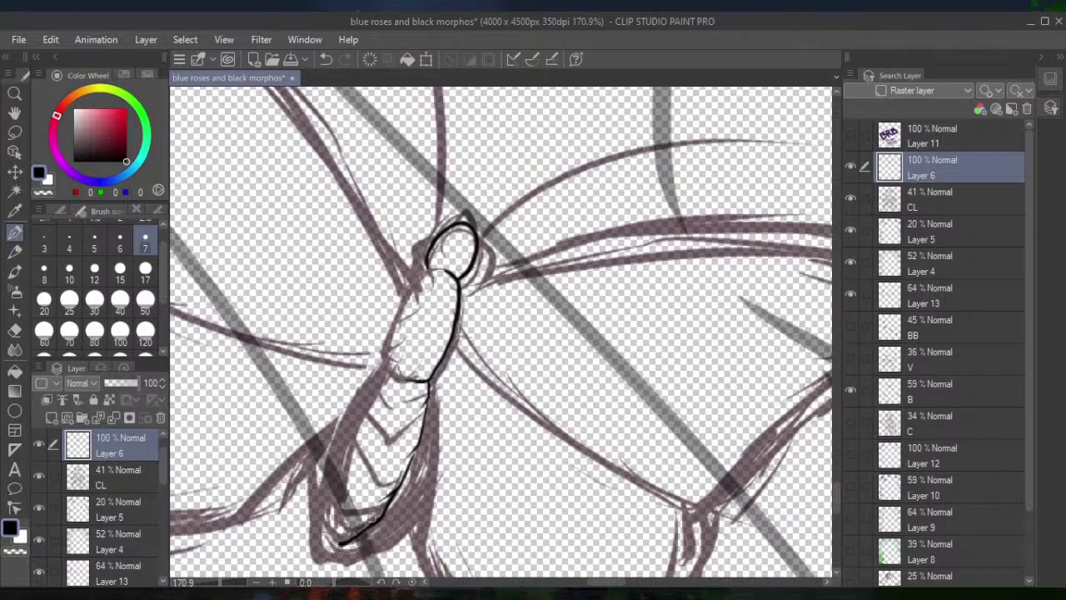
drag(389, 501, 352, 513)
drag(405, 456, 364, 477)
drag(420, 407, 381, 427)
Ink the eyes and both curved antennae of the brown butterfly sketch, redrawing the left antenna slightly longer
mouse_move(509, 242)
mouse_down()
mouse_move(470, 285)
mouse_move(486, 291)
mouse_up()
mouse_move(517, 492)
mouse_down()
mouse_move(409, 411)
mouse_move(438, 380)
mouse_move(442, 422)
mouse_up()
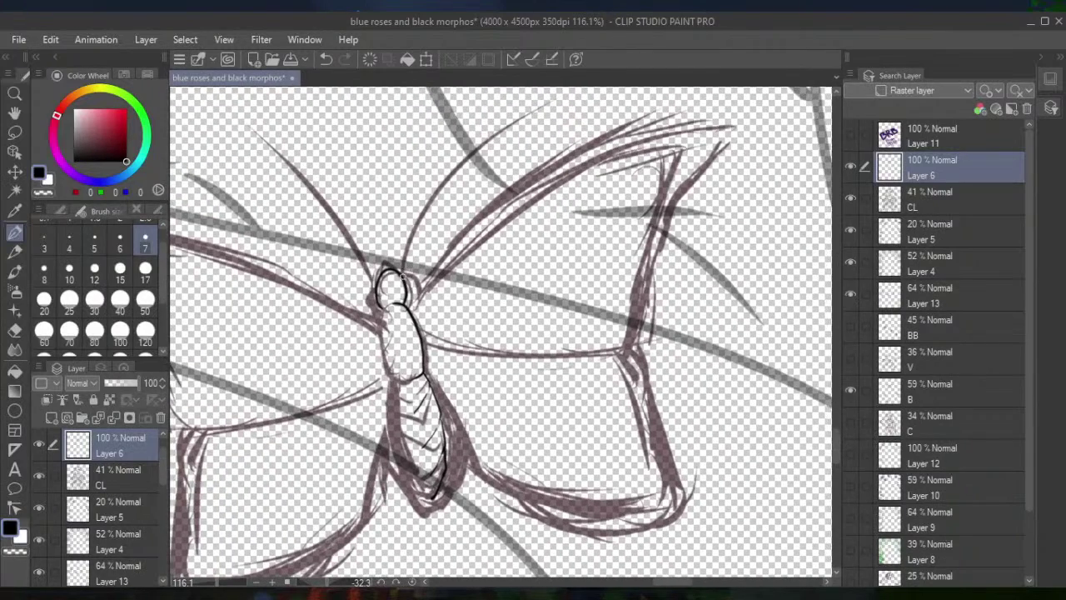
mouse_move(407, 280)
mouse_down()
mouse_move(406, 297)
mouse_move(375, 299)
mouse_up()
drag(399, 268, 545, 110)
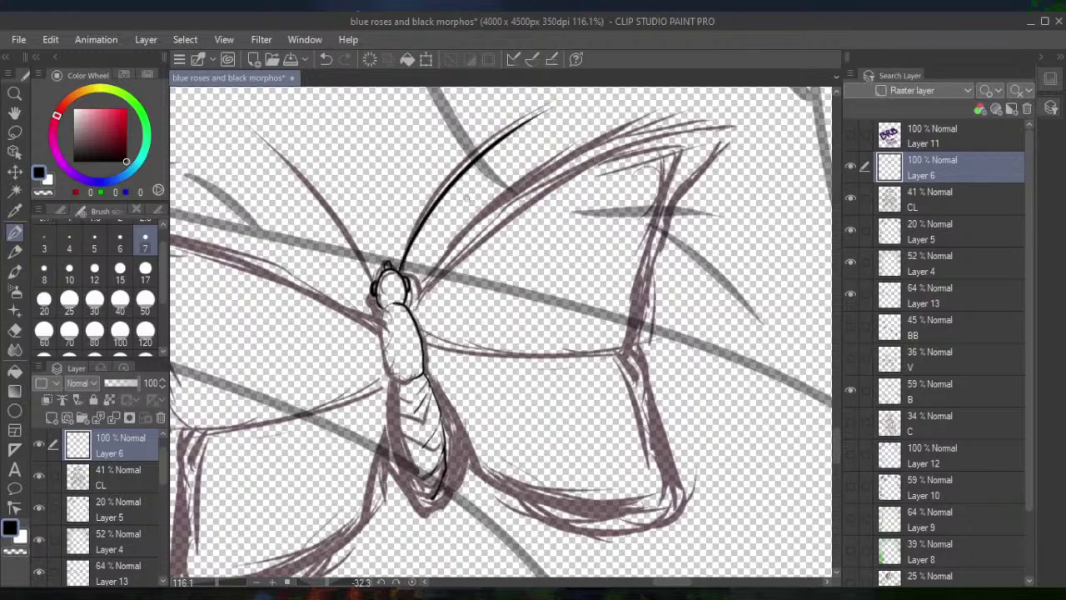
drag(380, 277, 245, 168)
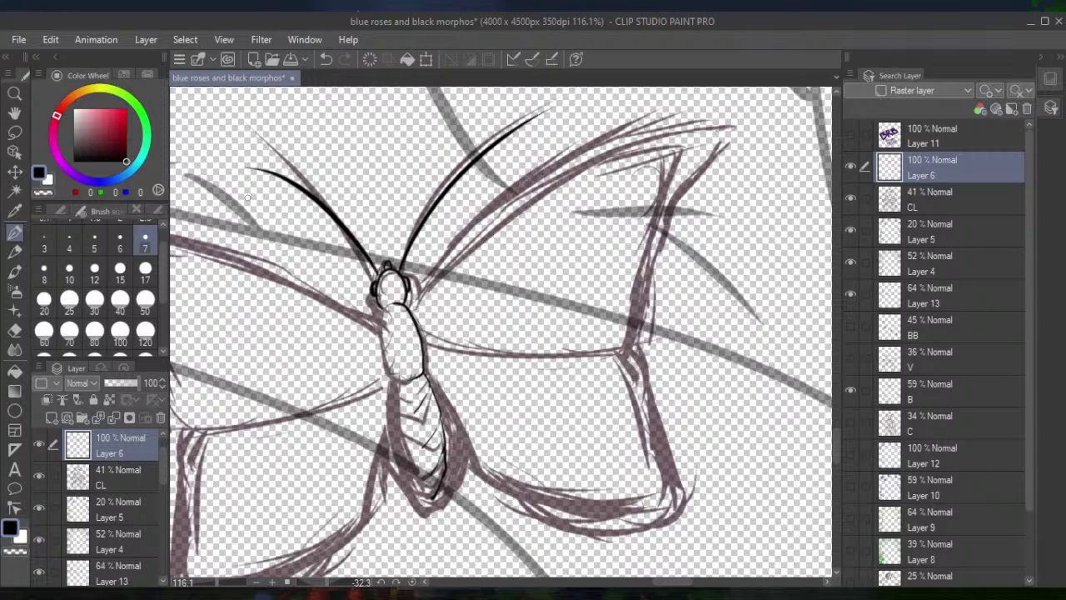
click(326, 59)
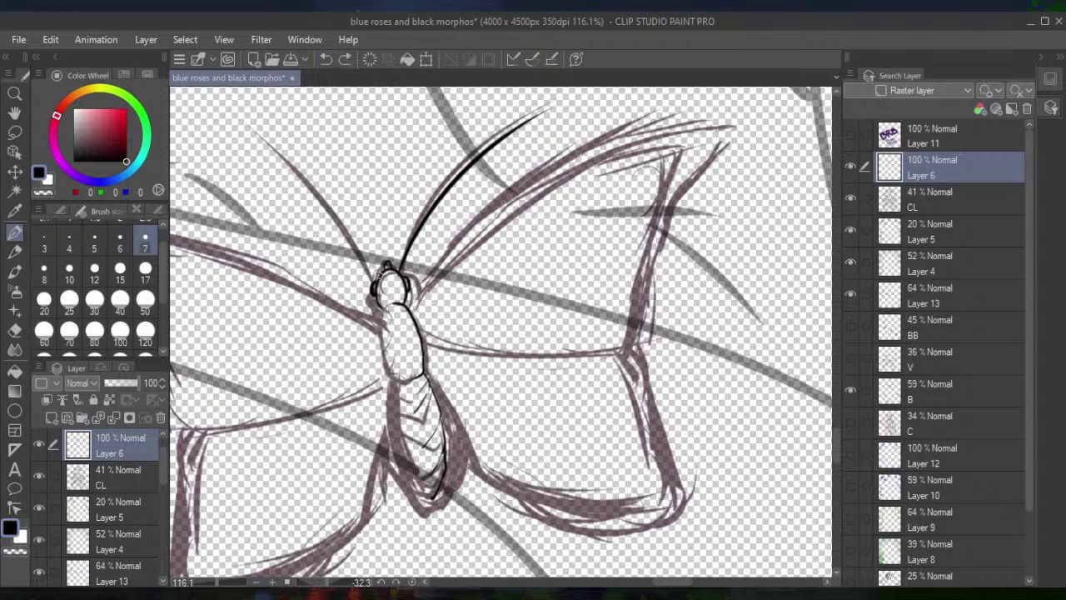
drag(380, 280, 227, 150)
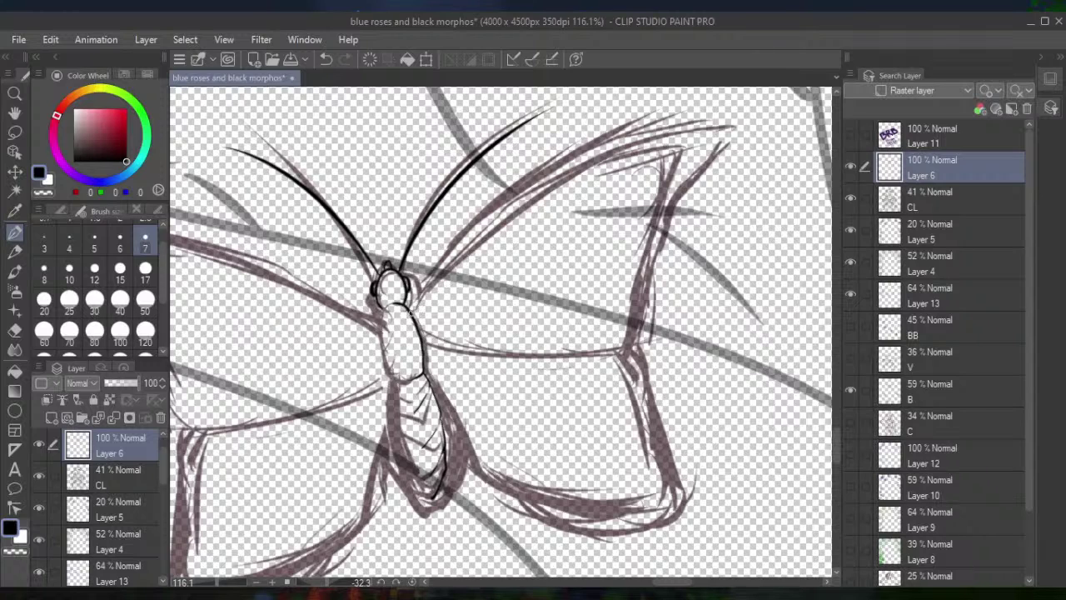
Ink the butterfly's upper right wing outline, redoing its lower edge, and the outer edge of the lower right wing
mouse_move(412, 313)
mouse_down()
mouse_move(514, 206)
mouse_move(750, 124)
mouse_move(685, 204)
mouse_move(640, 331)
mouse_move(620, 347)
mouse_move(499, 349)
mouse_up()
mouse_move(415, 330)
mouse_down()
mouse_move(454, 344)
mouse_move(575, 350)
mouse_up()
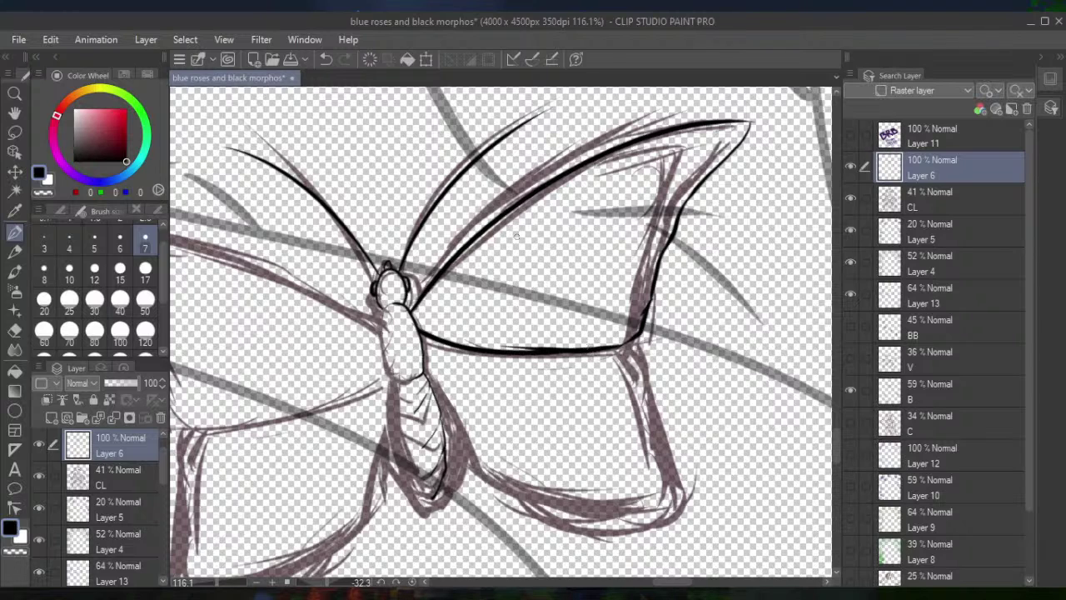
click(326, 58)
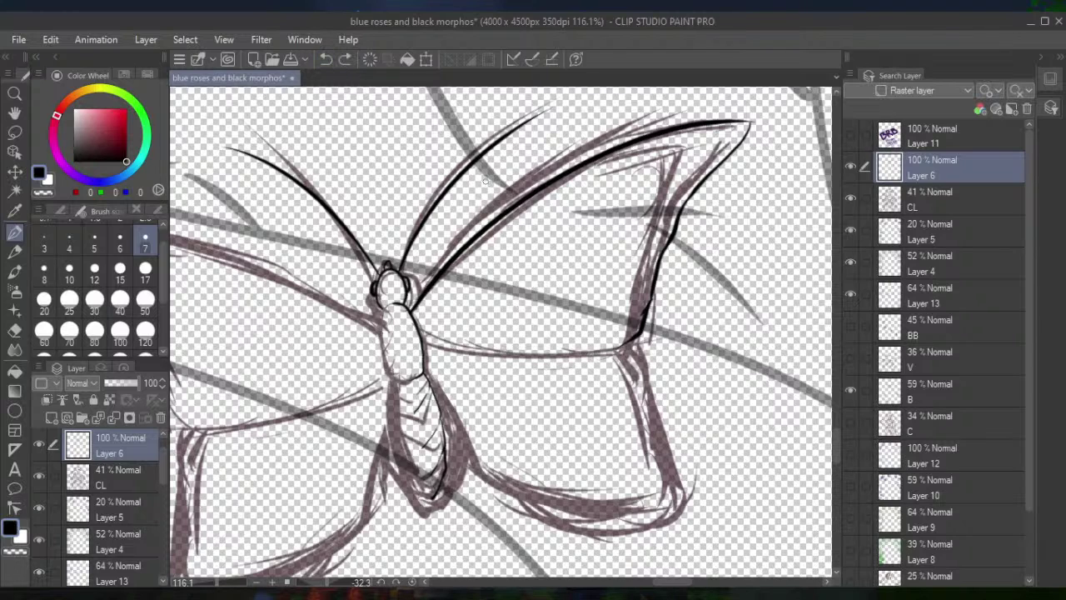
mouse_move(417, 329)
mouse_down()
mouse_move(522, 352)
mouse_move(633, 344)
mouse_move(666, 503)
mouse_up()
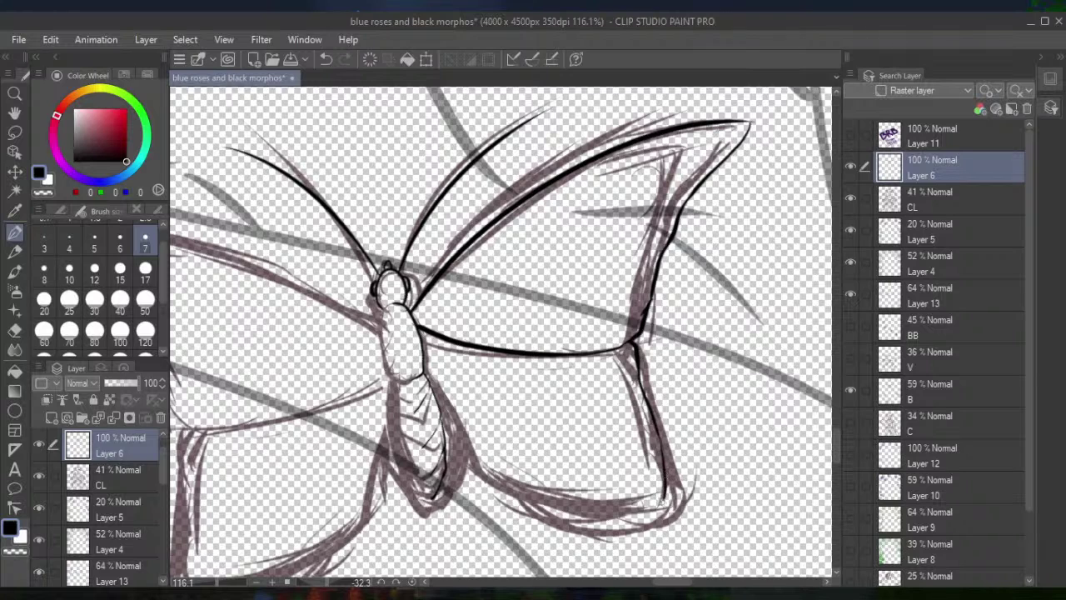
mouse_move(423, 350)
mouse_down()
mouse_move(467, 451)
mouse_move(495, 469)
mouse_move(668, 487)
mouse_up()
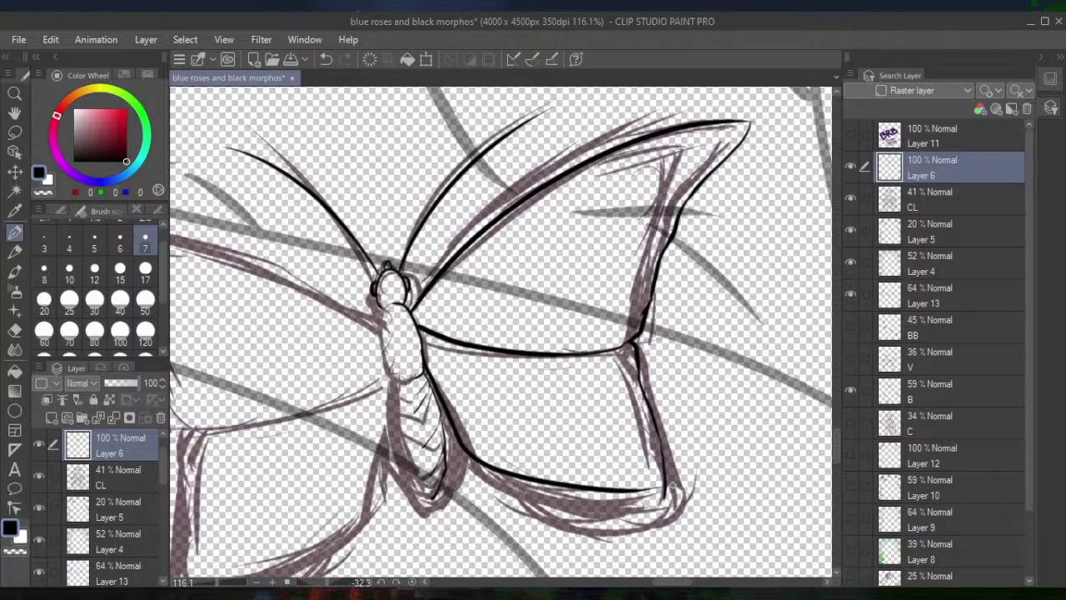
click(326, 66)
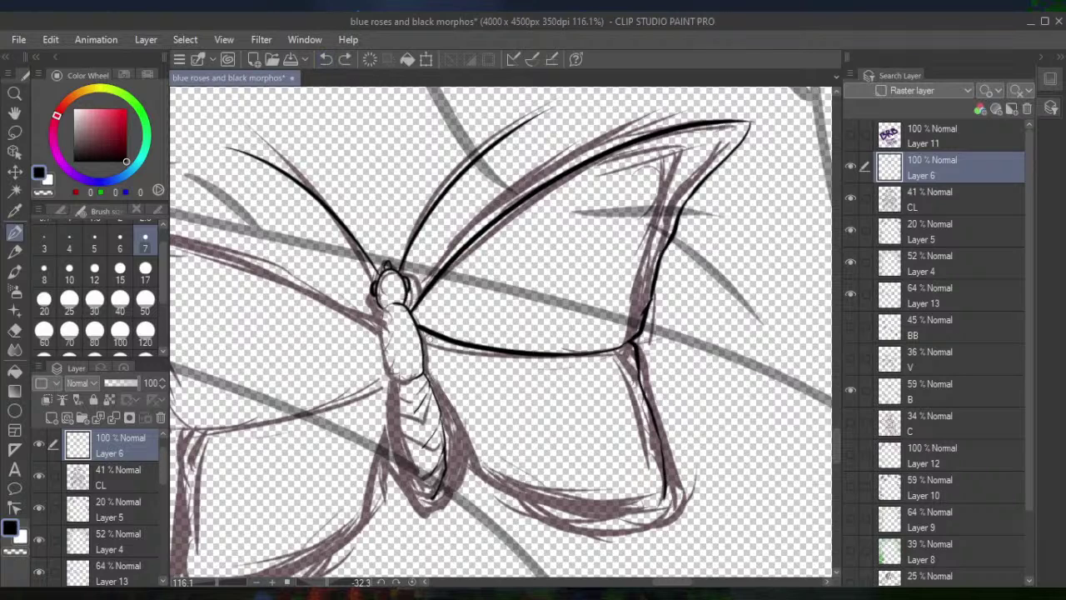
drag(421, 351, 481, 479)
click(326, 59)
mouse_move(423, 364)
mouse_down()
mouse_move(473, 474)
mouse_move(630, 510)
mouse_up()
mouse_move(427, 373)
mouse_down()
mouse_move(548, 510)
mouse_move(583, 526)
mouse_up()
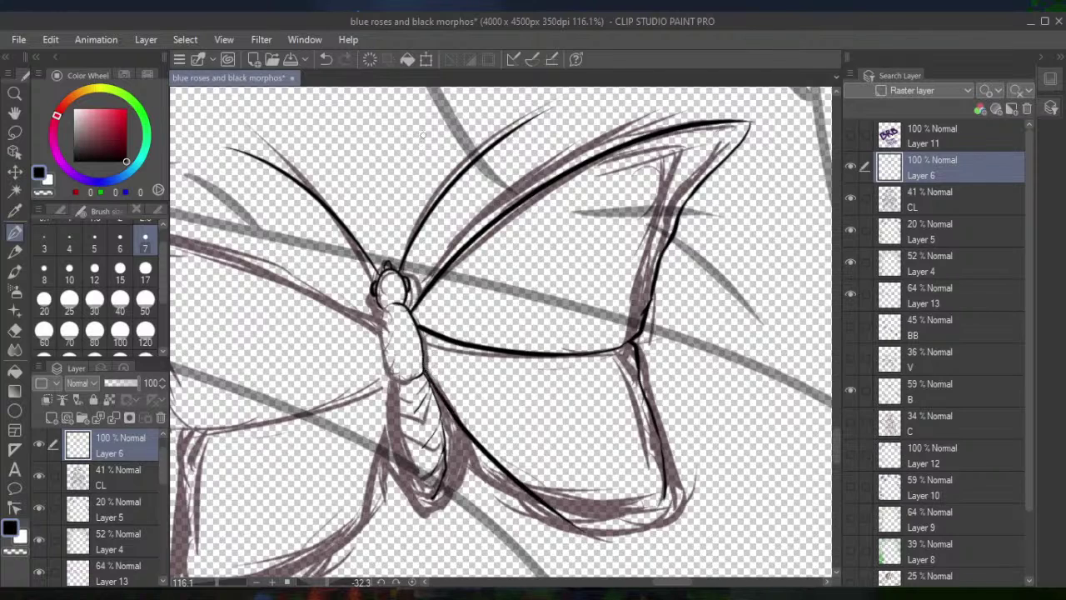
click(325, 59)
Ink the bottom edge of the lower right wing inward from its outer corner, undoing the last stroke beside the body
mouse_move(666, 495)
mouse_down()
mouse_move(665, 506)
mouse_move(639, 512)
mouse_move(523, 479)
mouse_move(462, 431)
mouse_move(424, 365)
mouse_up()
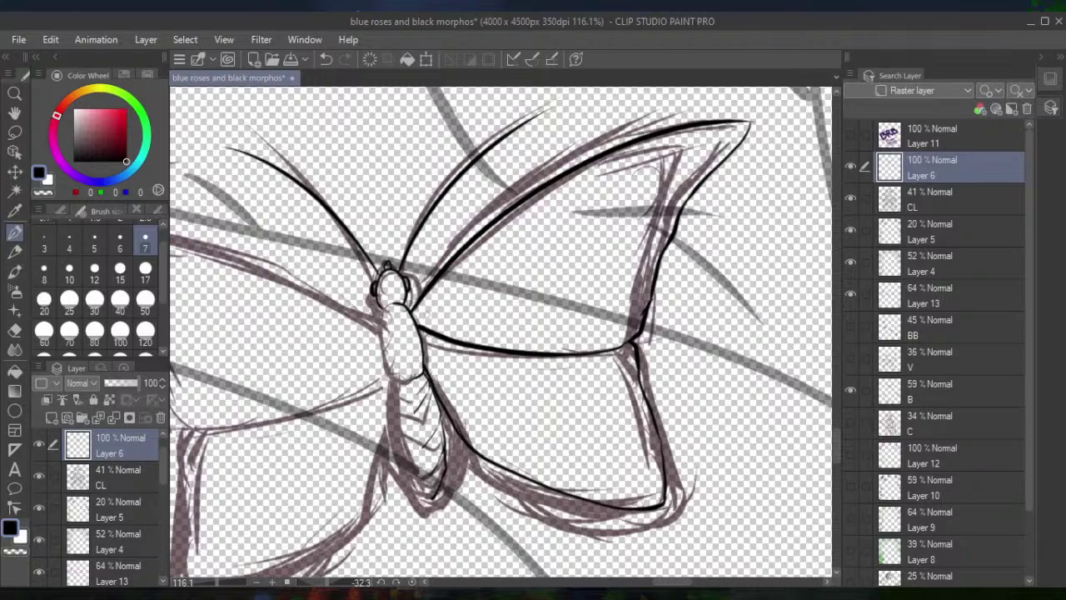
click(326, 60)
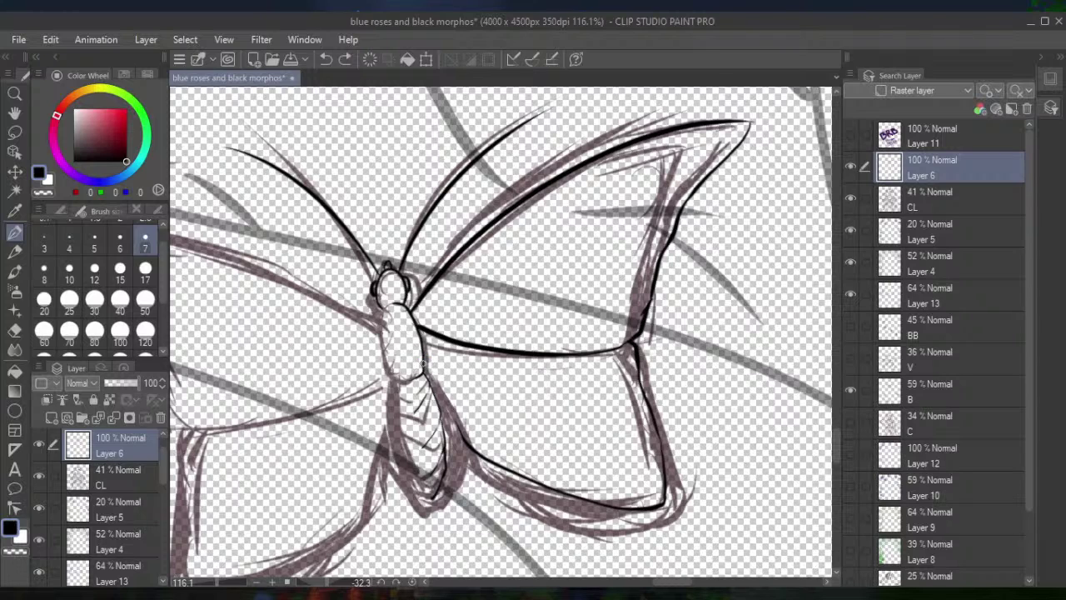
Try to ink the inner edge of the lower right wing from beside the abdomen to its bottom edge
drag(423, 367, 461, 431)
key(ctrl+minus)
key(ctrl+minus)
key(ctrl+minus)
key(ctrl+minus)
mouse_move(470, 333)
mouse_down()
mouse_move(513, 505)
mouse_move(589, 560)
mouse_up()
mouse_move(517, 334)
mouse_down()
mouse_move(458, 314)
mouse_move(510, 429)
mouse_up()
drag(466, 209, 521, 442)
drag(651, 513, 562, 281)
drag(625, 330, 588, 154)
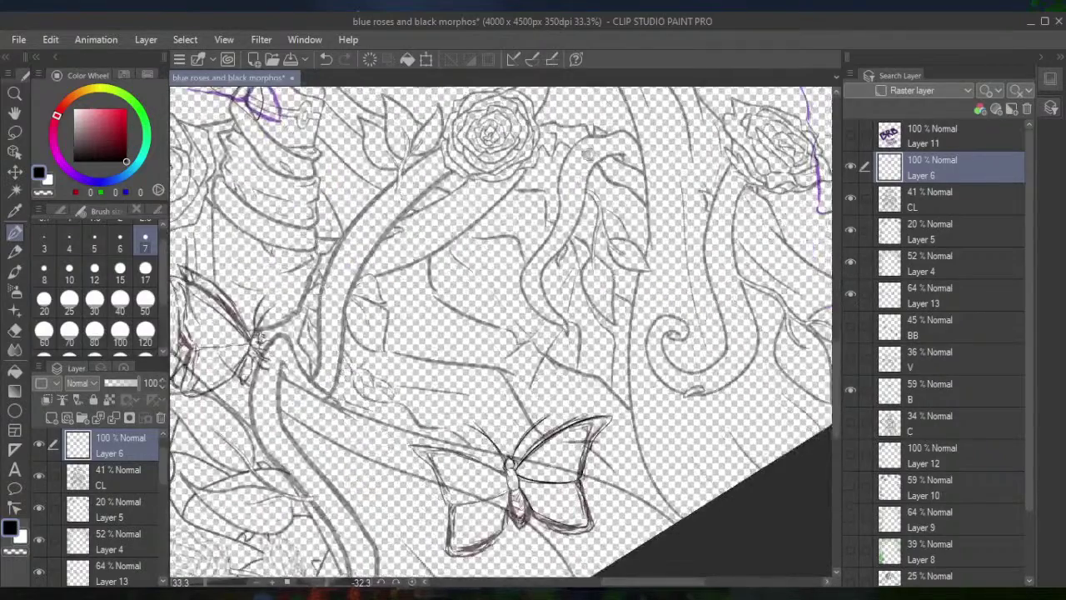
drag(588, 333, 539, 169)
key(ctrl+plus)
key(ctrl+plus)
key(ctrl+plus)
key(ctrl+plus)
key(ctrl+plus)
key(ctrl+plus)
key(ctrl+plus)
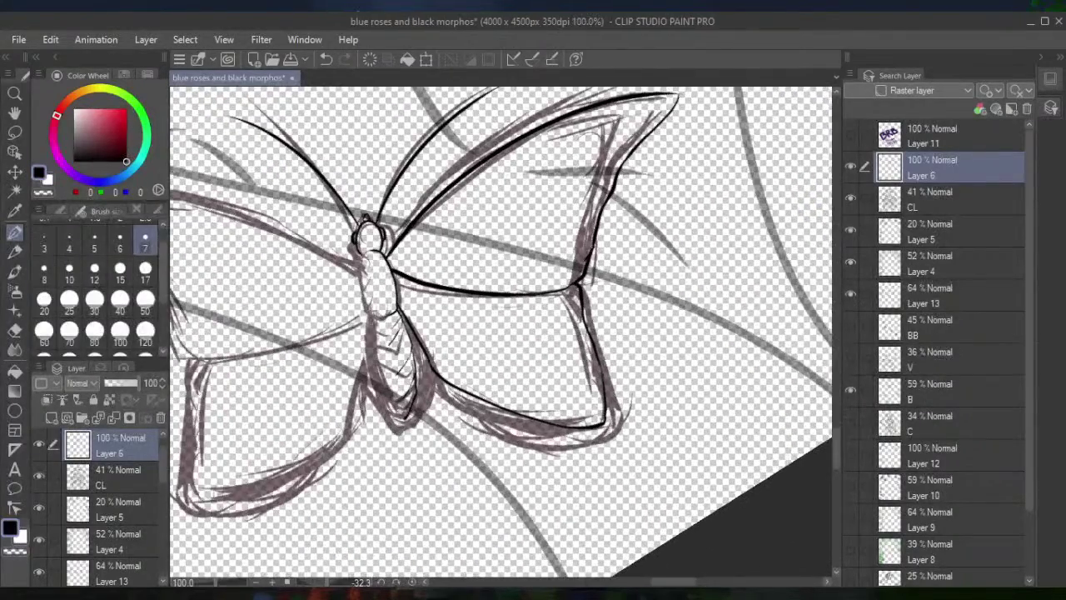
click(327, 60)
click(327, 60)
Ink the lower right wing's inner edge from the upper body down to the bottom edge, redrawing it twice, and touch up the left eye
drag(389, 268, 431, 371)
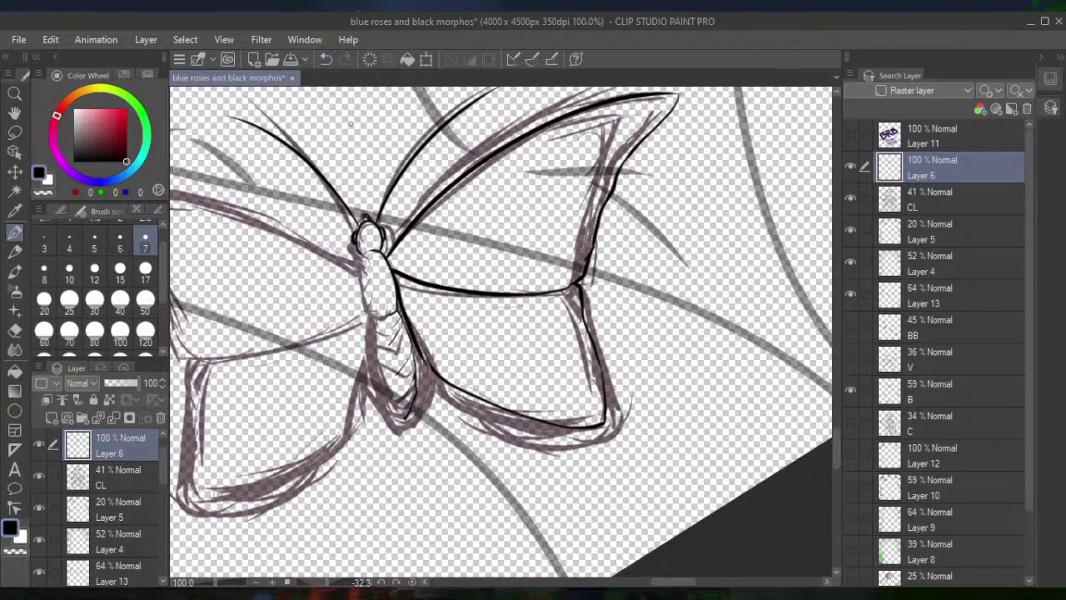
click(326, 60)
drag(394, 272, 432, 375)
click(327, 60)
drag(391, 268, 435, 374)
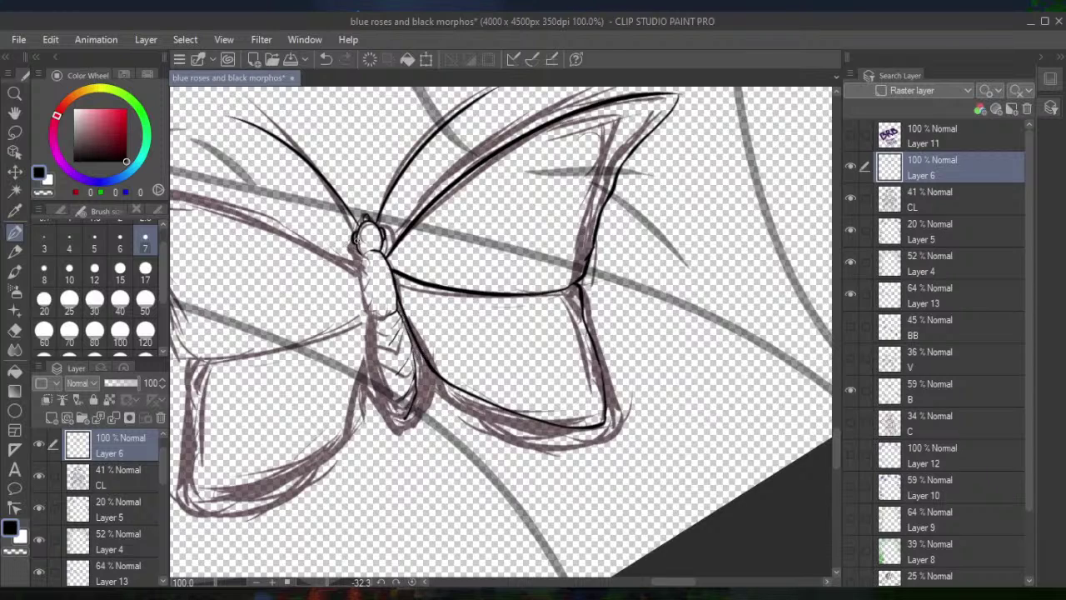
mouse_move(355, 239)
mouse_down()
mouse_move(324, 296)
mouse_move(355, 242)
mouse_up()
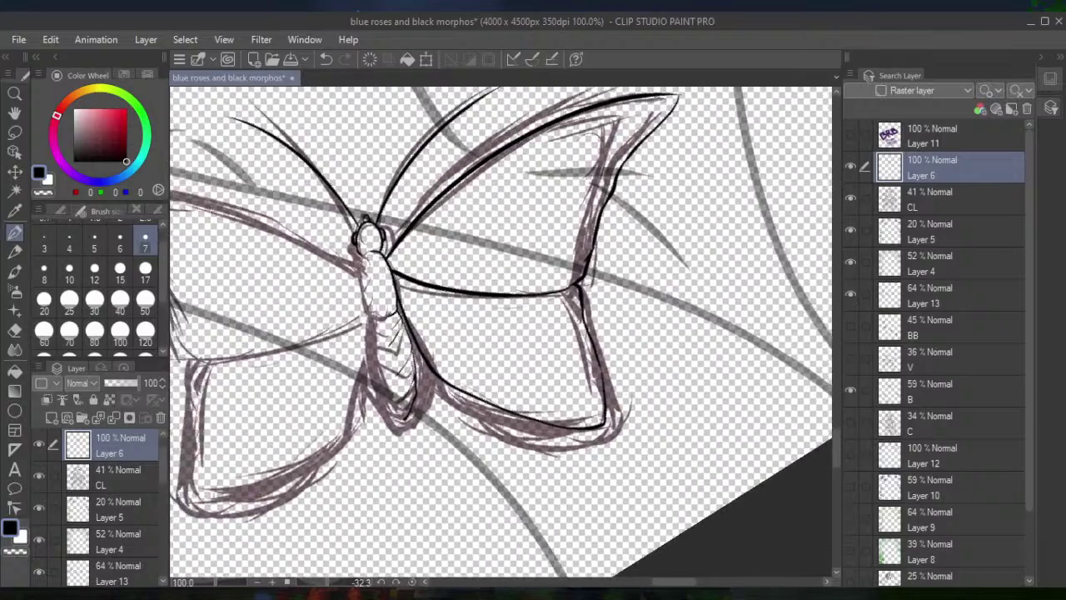
Lasso the butterfly's inked right wings together with the right edge of its body
scroll(555, 274, down, 8)
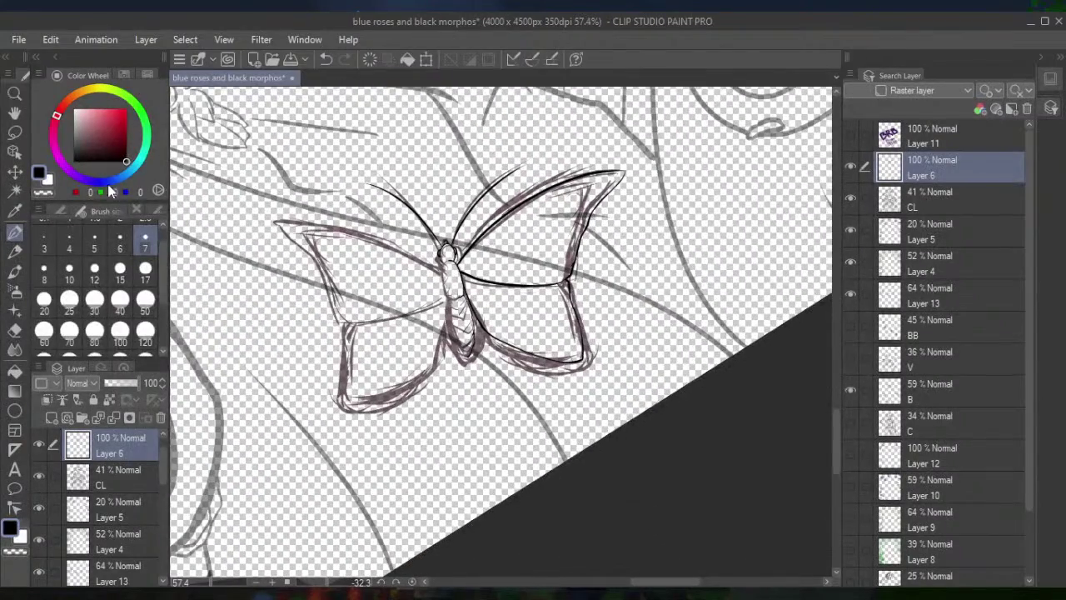
click(14, 131)
mouse_move(504, 379)
mouse_down()
mouse_move(572, 400)
mouse_move(669, 255)
mouse_move(651, 131)
mouse_move(604, 134)
mouse_move(554, 161)
mouse_move(470, 240)
mouse_up()
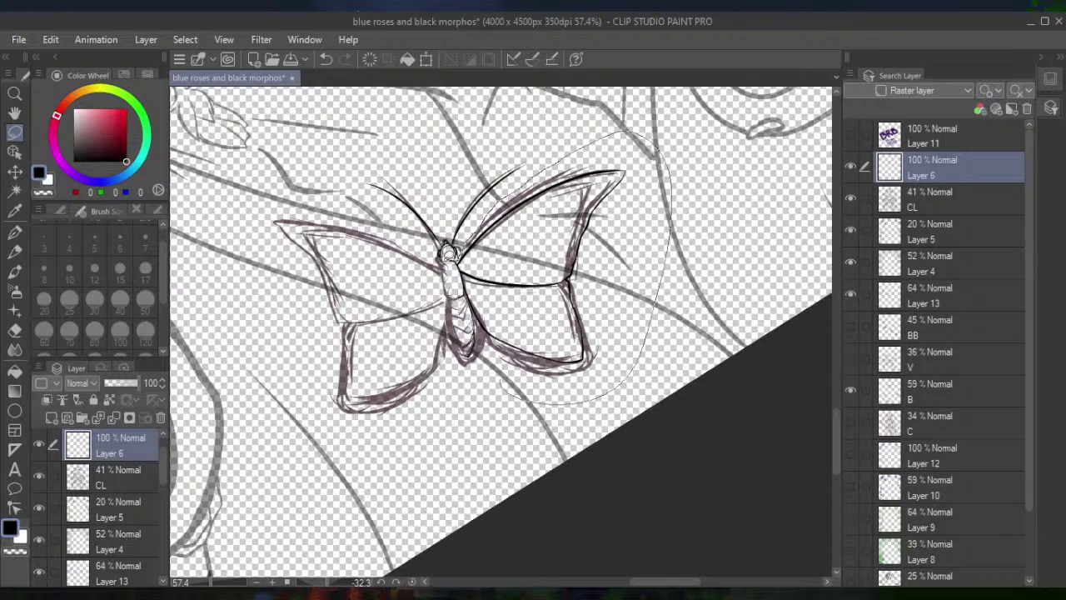
drag(471, 354, 473, 356)
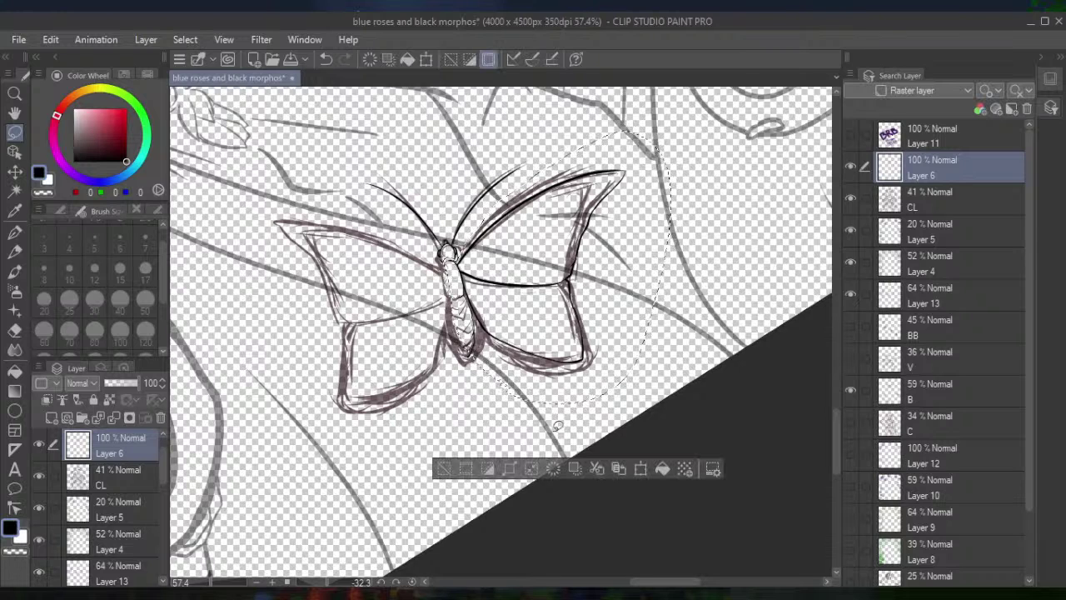
Extend the selection over the abdomen's lower outline with the Selection pen at size 40
click(20, 193)
click(16, 134)
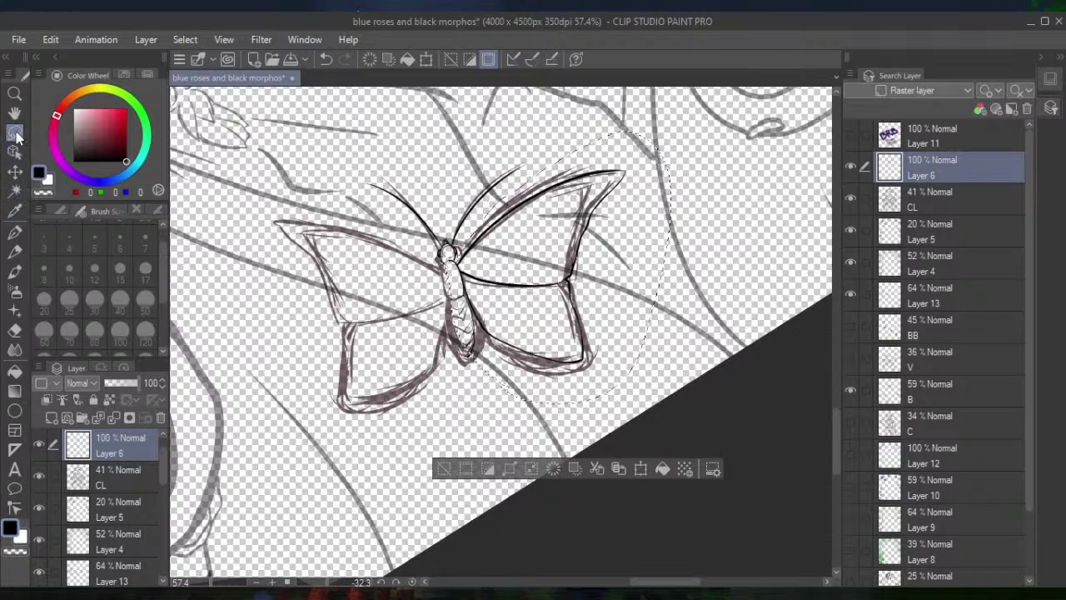
click(60, 215)
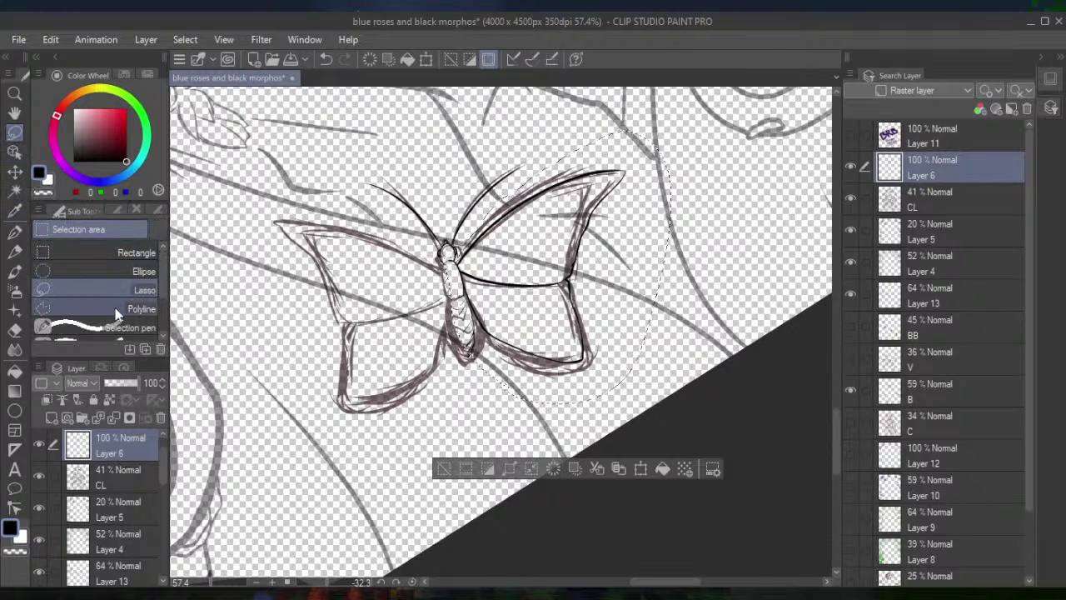
click(96, 326)
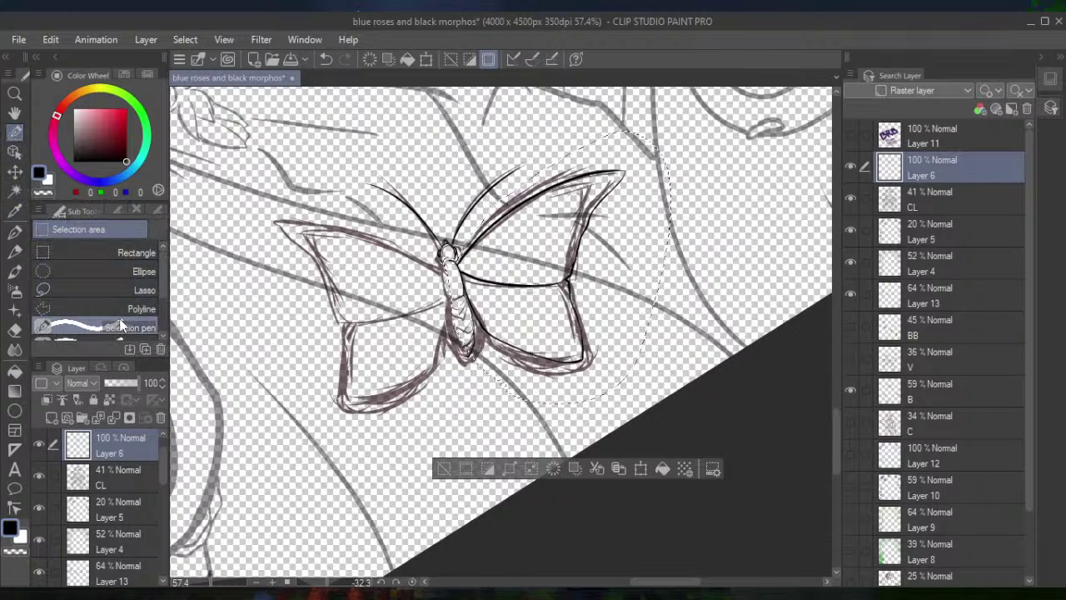
click(118, 210)
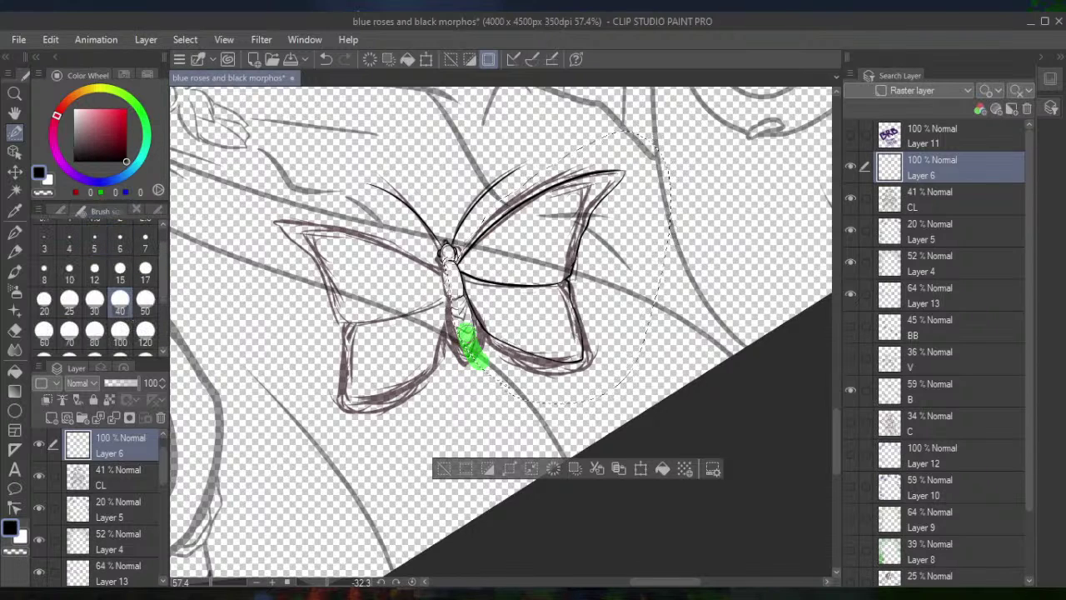
drag(474, 348, 483, 300)
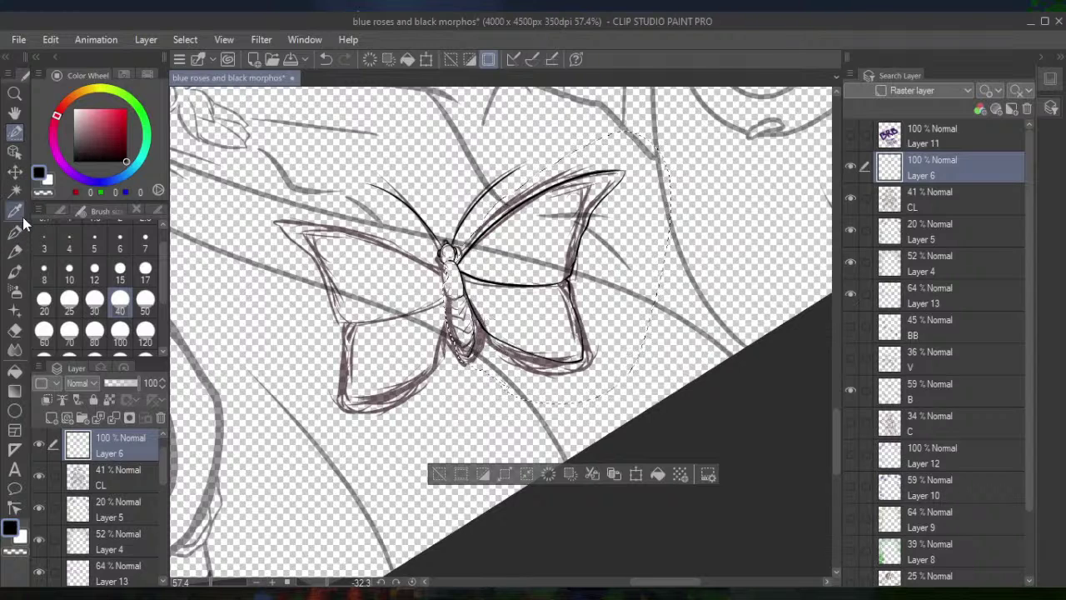
click(65, 210)
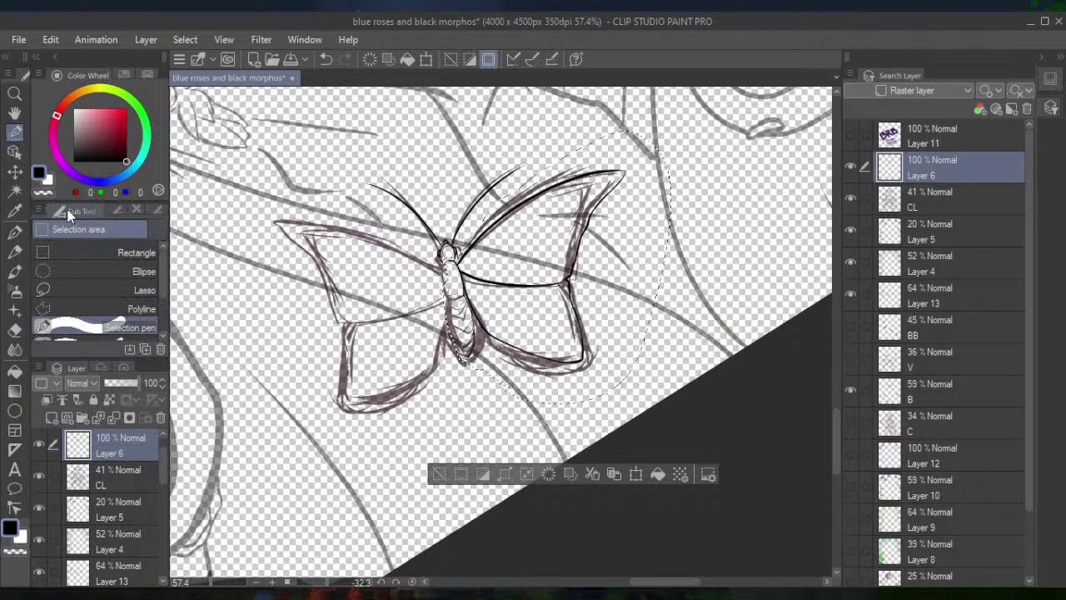
click(102, 285)
click(110, 212)
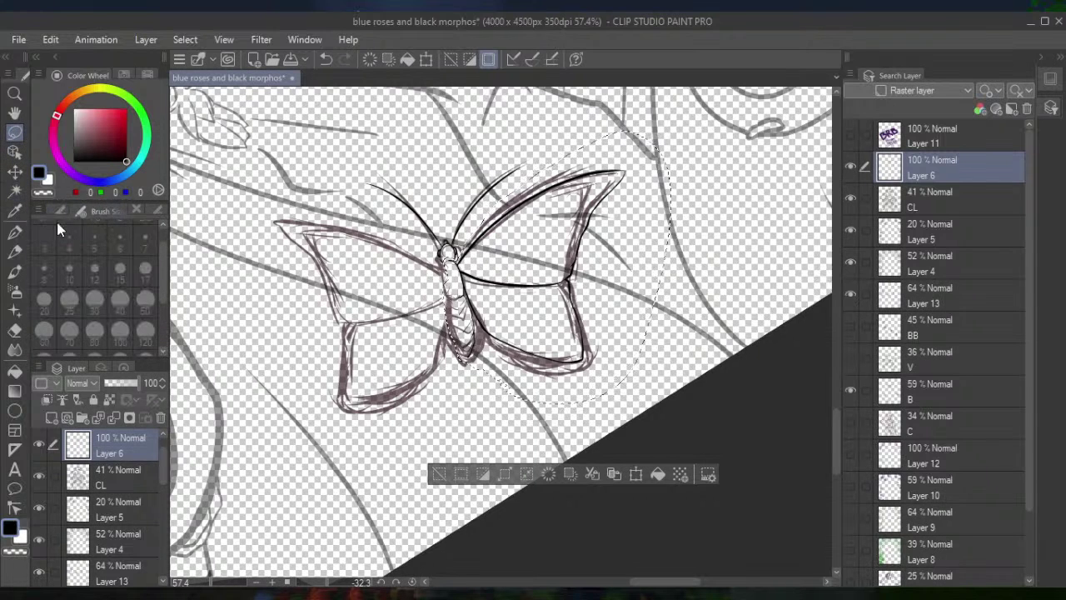
click(15, 234)
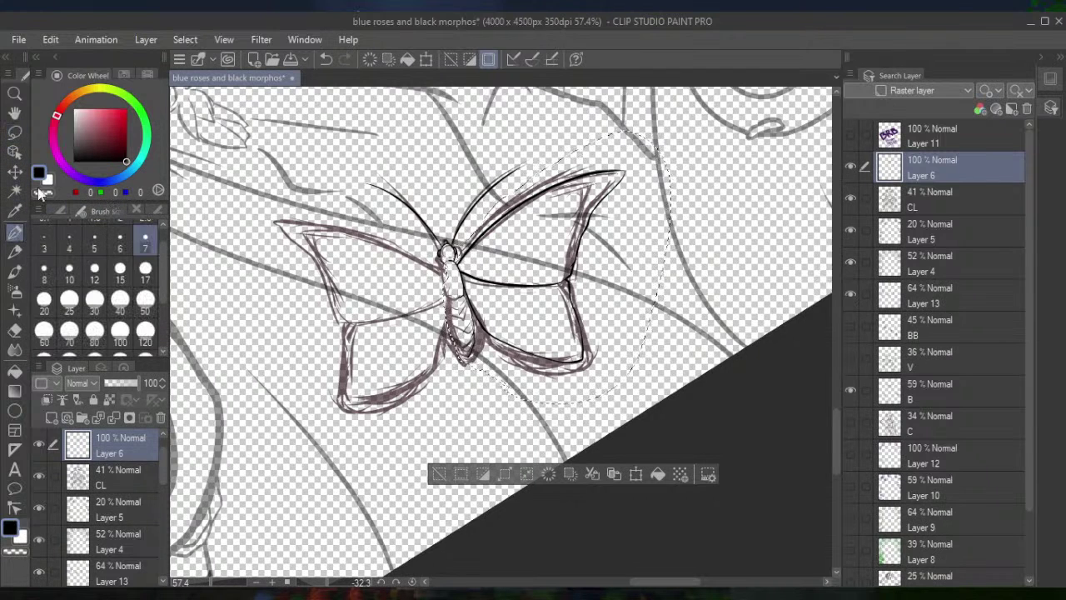
Copy the selected right half onto a new layer, flip it horizontally and place it over the sketched left wings
click(614, 473)
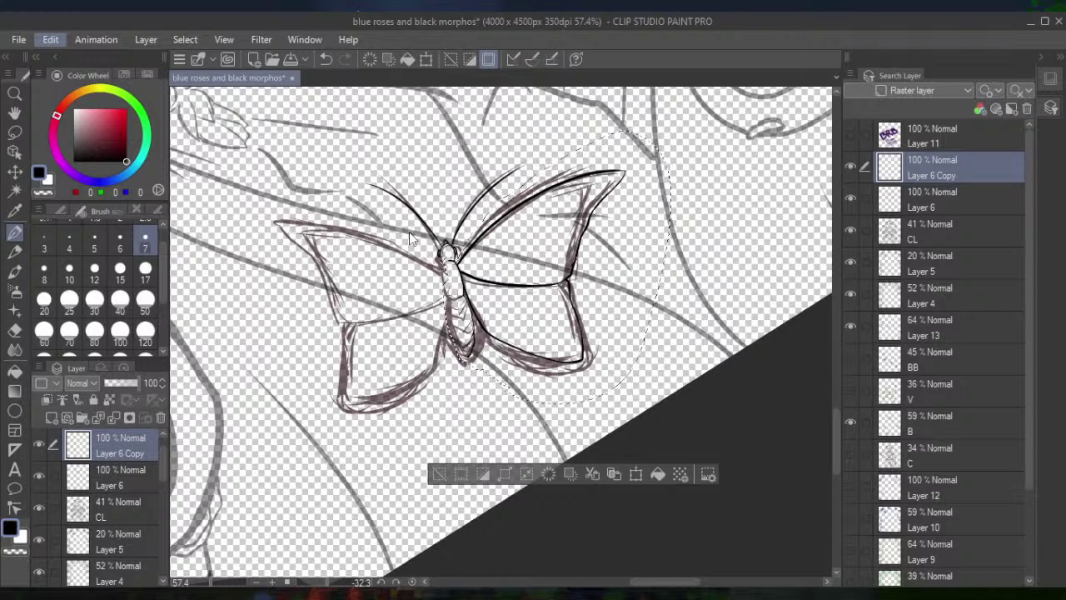
click(421, 313)
drag(558, 317, 314, 370)
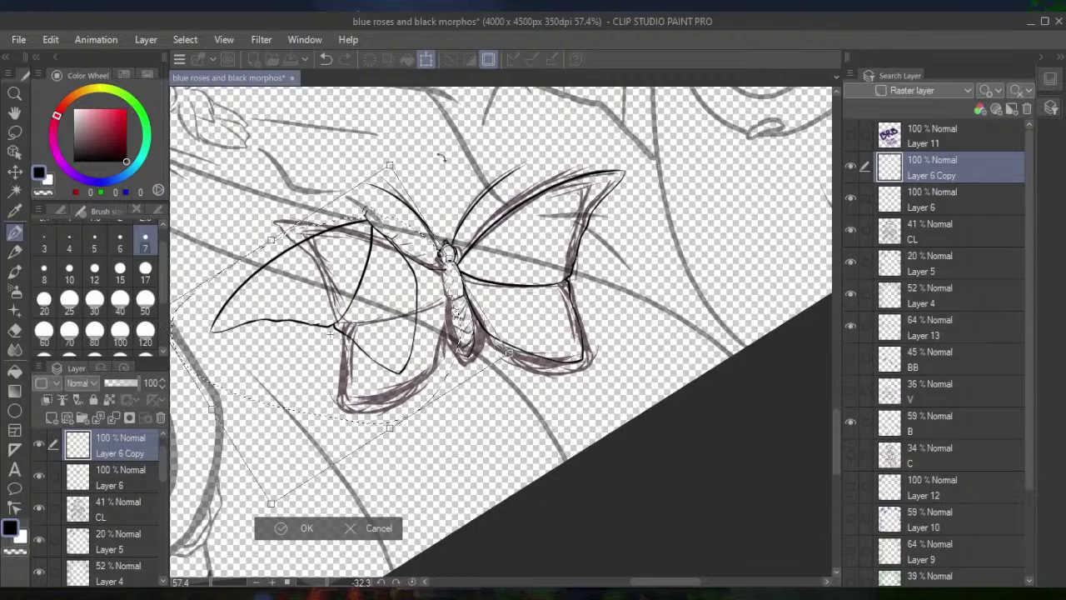
key(Return)
Rotate and position the mirrored wings so they join the left side of the body, and apply the transformation
key(ctrl+t)
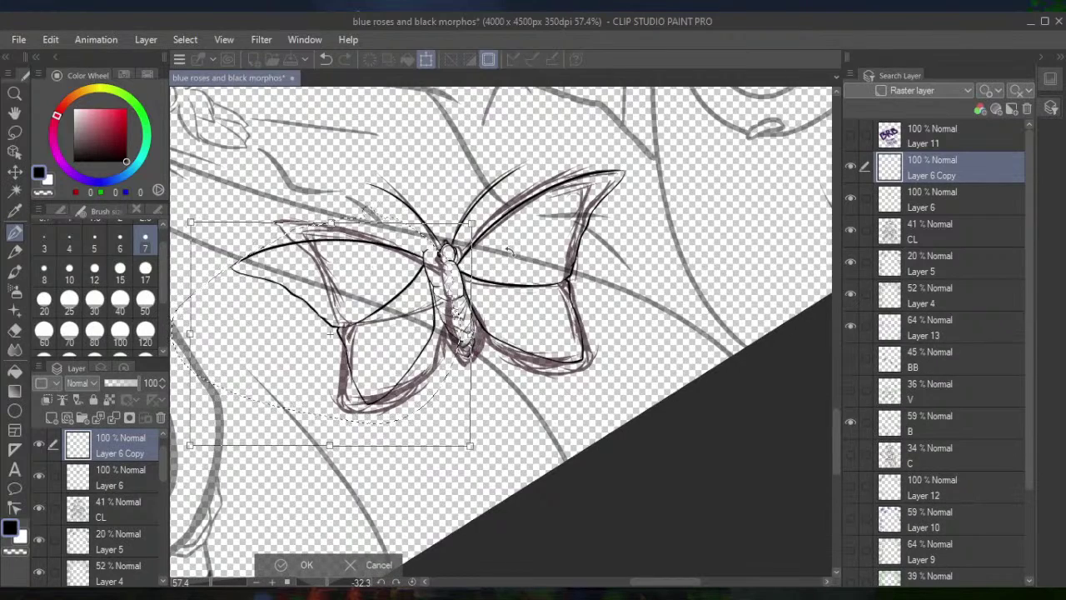
scroll(508, 249, up, 1)
scroll(428, 405, up, 2)
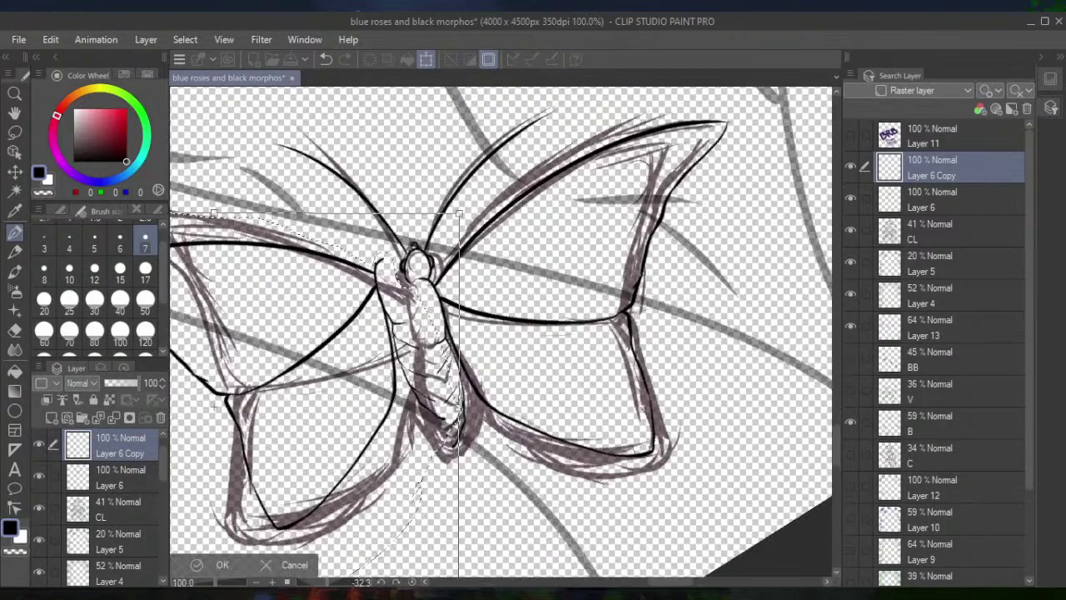
drag(592, 208, 593, 298)
mouse_move(407, 312)
mouse_down()
mouse_move(436, 301)
mouse_move(413, 294)
mouse_up()
mouse_move(469, 338)
mouse_down()
mouse_move(473, 364)
mouse_move(470, 355)
mouse_up()
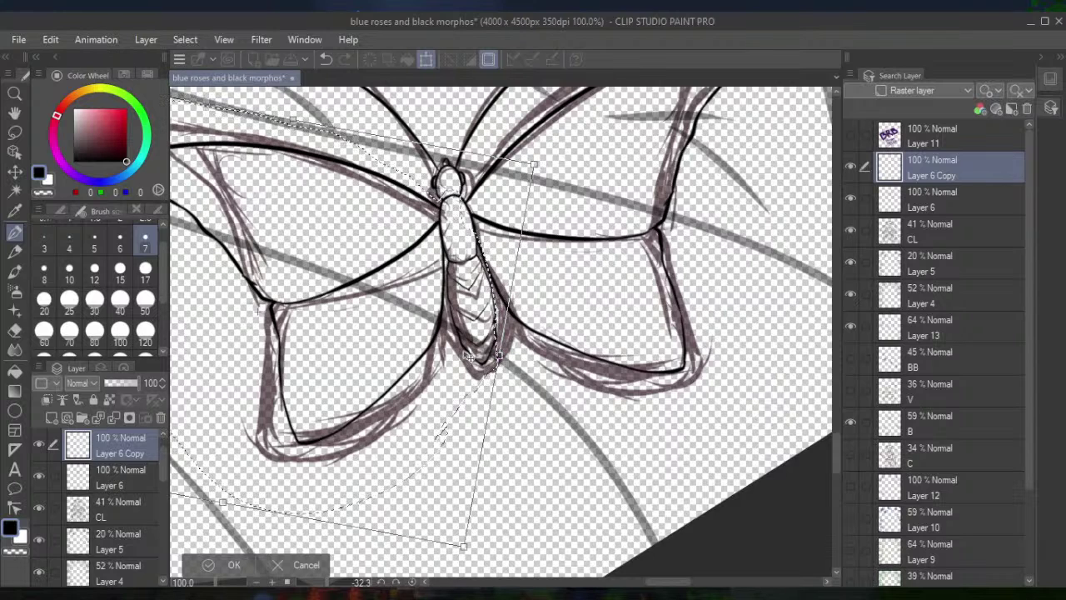
drag(470, 356, 469, 355)
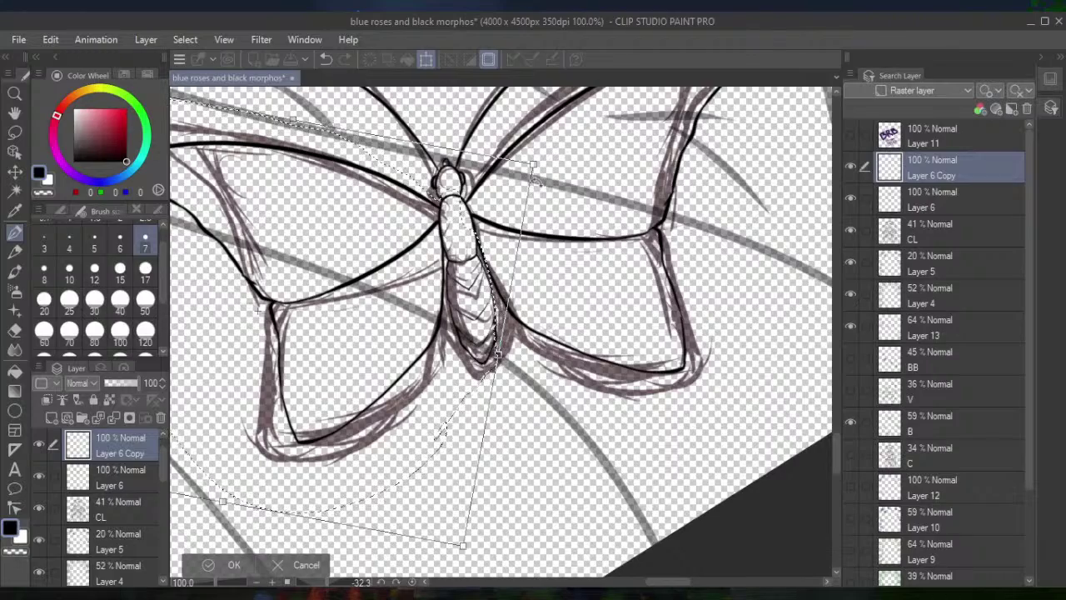
drag(703, 346, 381, 332)
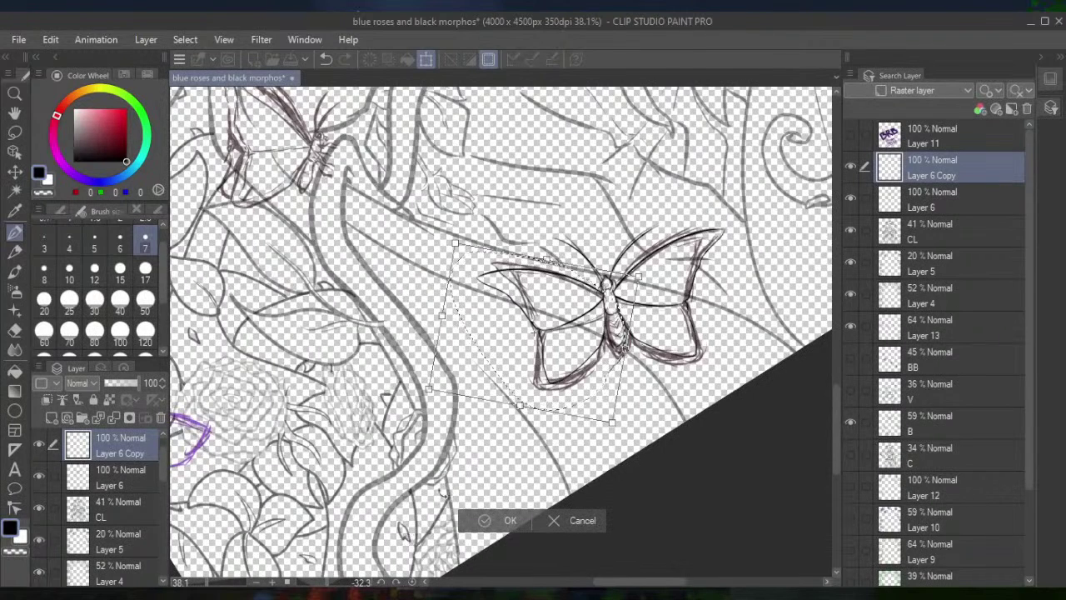
click(504, 520)
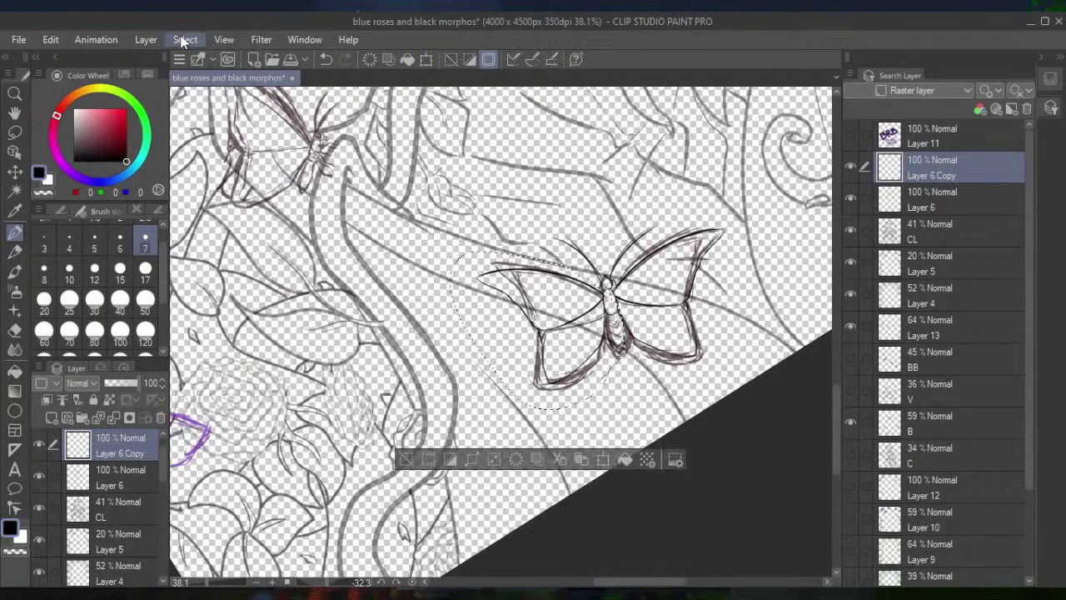
Merge the mirrored copy down into Layer 6 and clear the selection
click(148, 39)
click(249, 369)
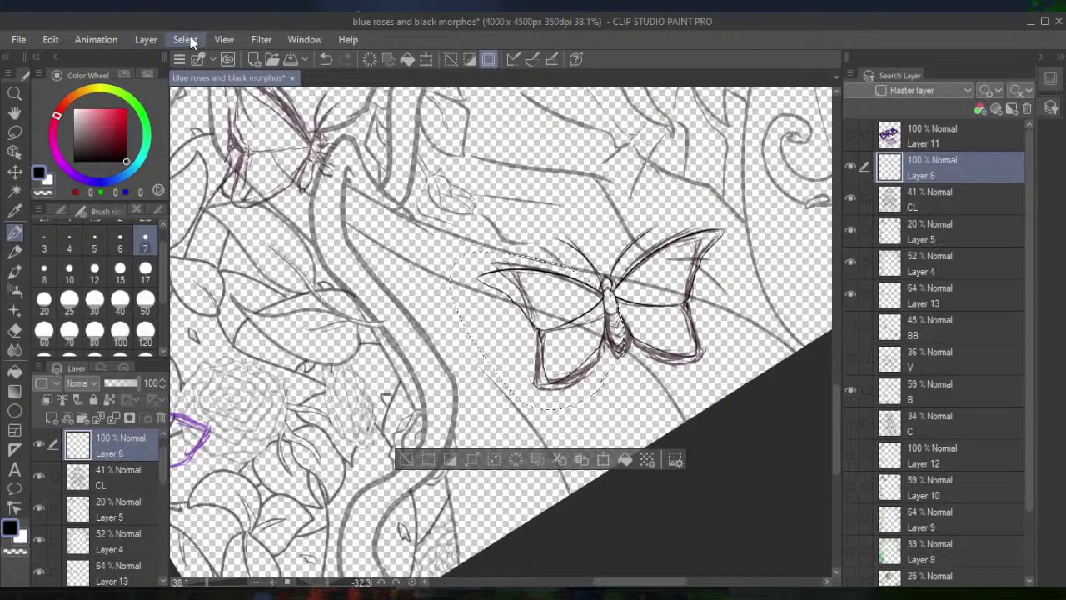
click(222, 79)
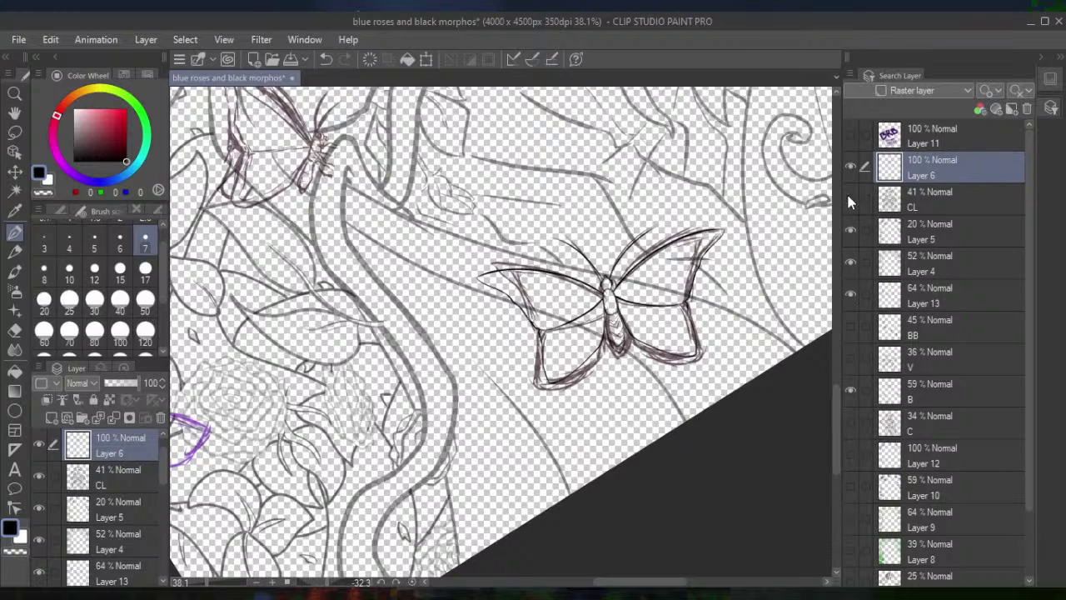
Check the line art with the brown sketch layer B and the purple sketch Layer 13 hidden, and show both layers again
click(850, 197)
click(850, 198)
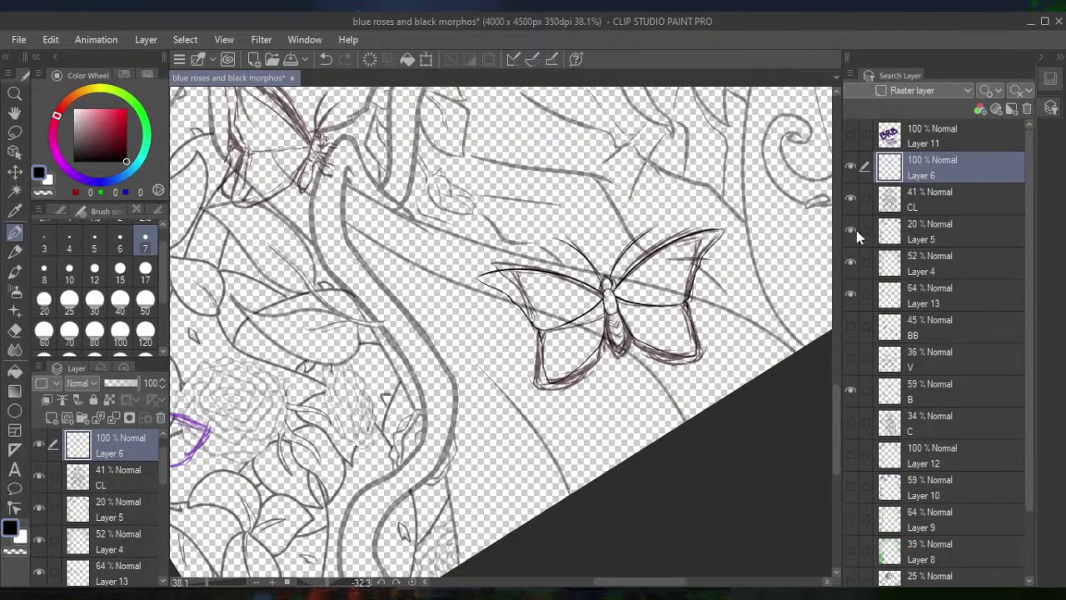
click(850, 389)
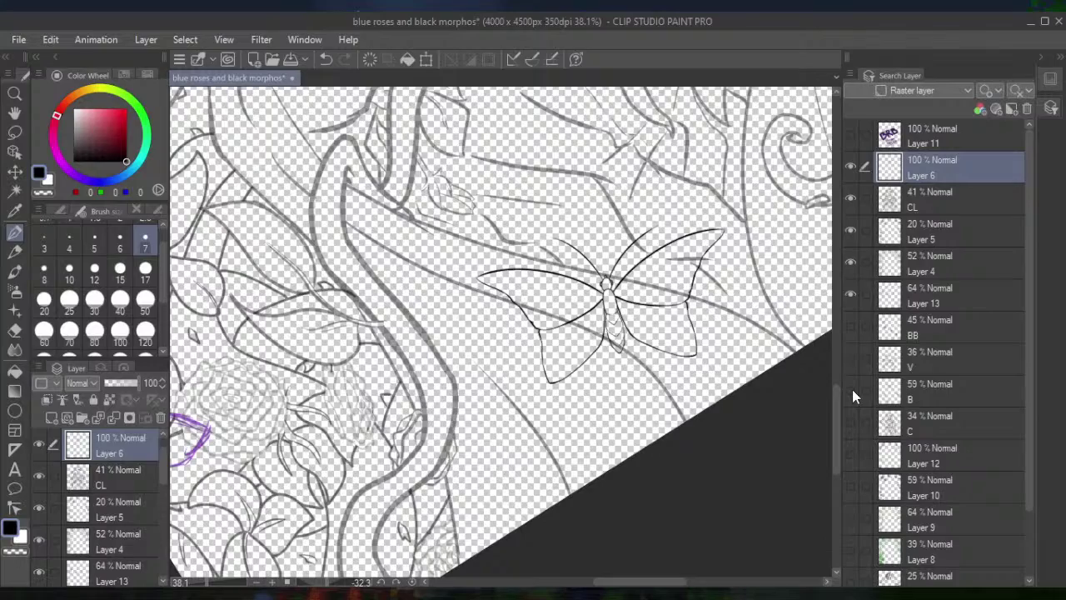
scroll(570, 321, down, 5)
drag(571, 321, 550, 417)
scroll(603, 294, up, 5)
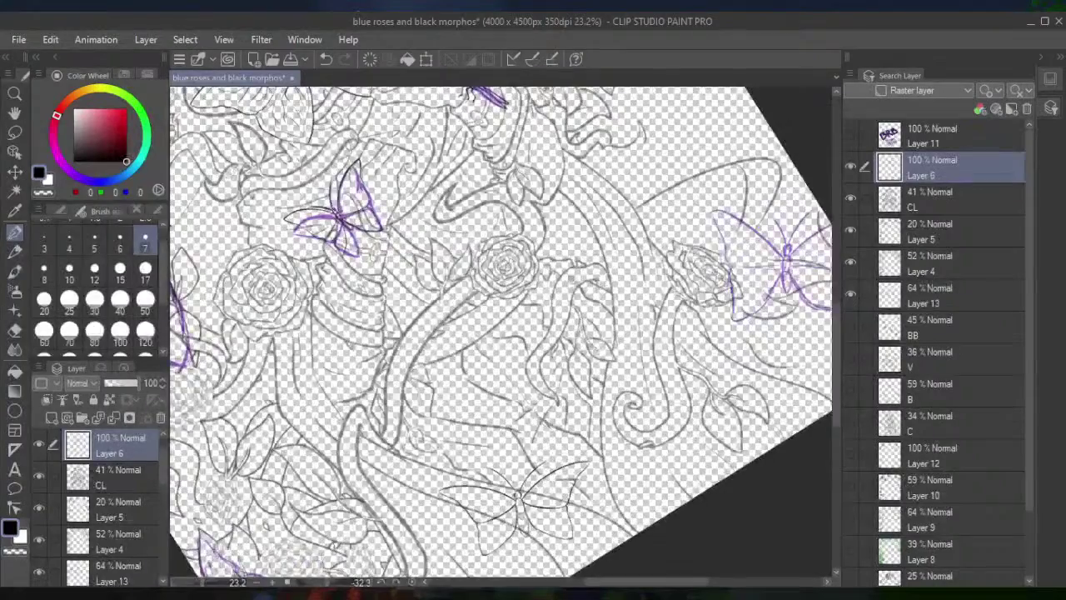
mouse_move(516, 333)
mouse_down()
mouse_move(544, 330)
mouse_move(552, 344)
mouse_up()
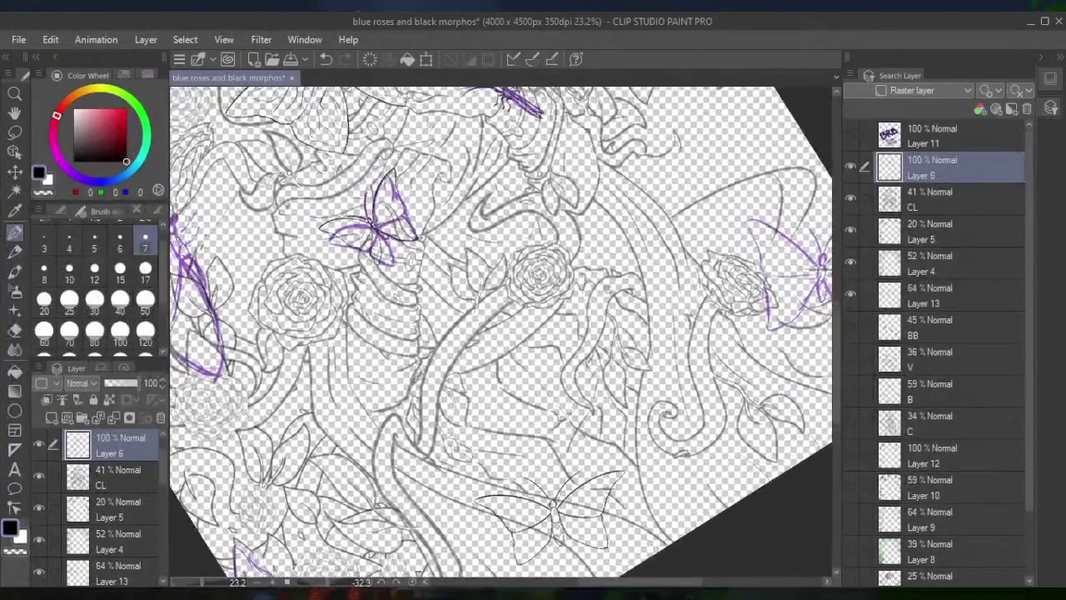
click(850, 293)
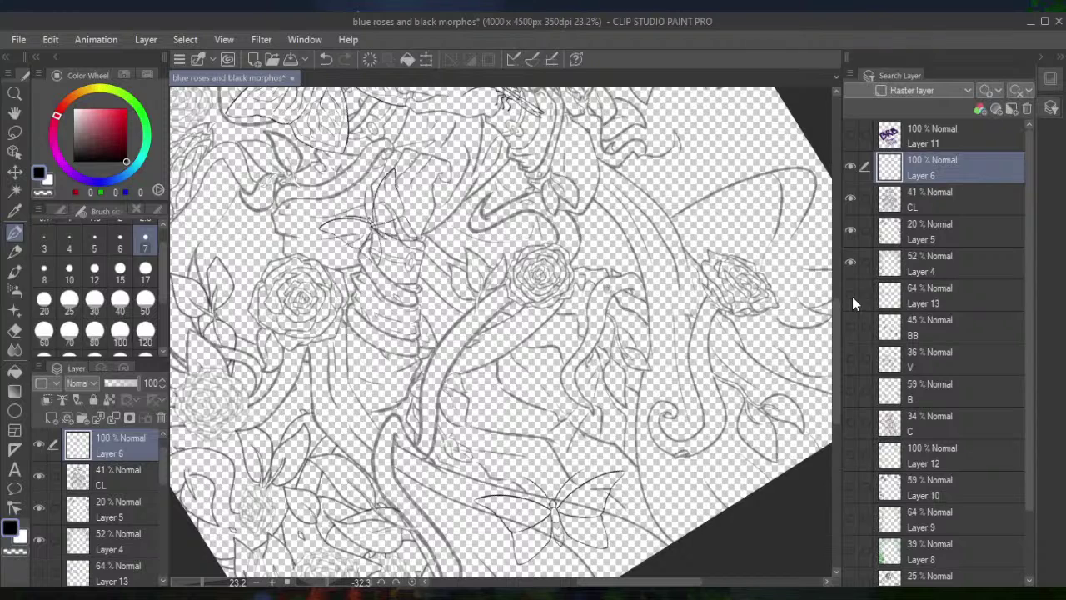
click(851, 295)
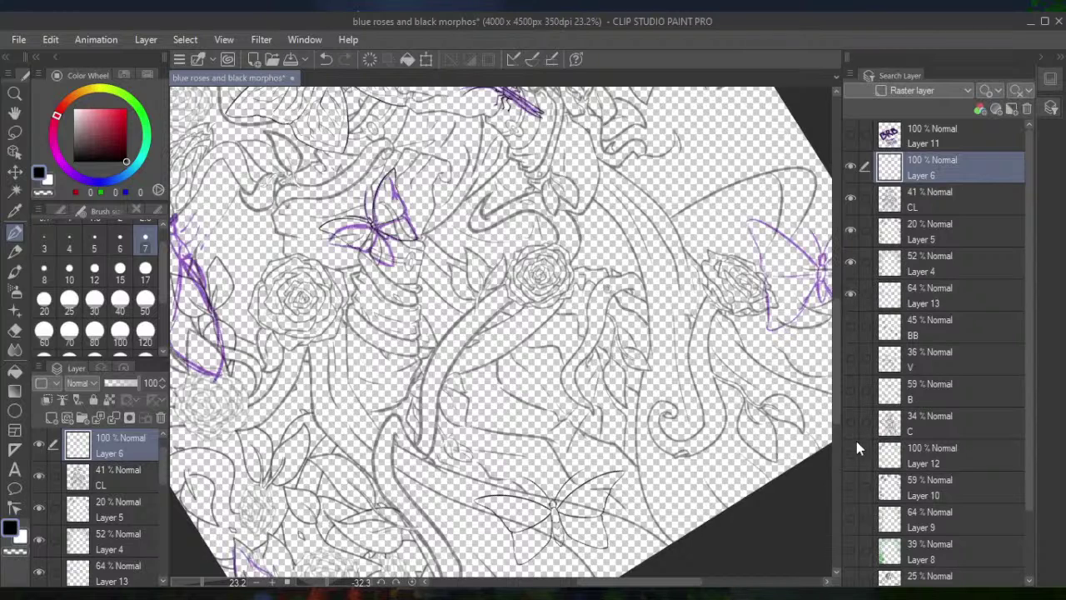
click(850, 390)
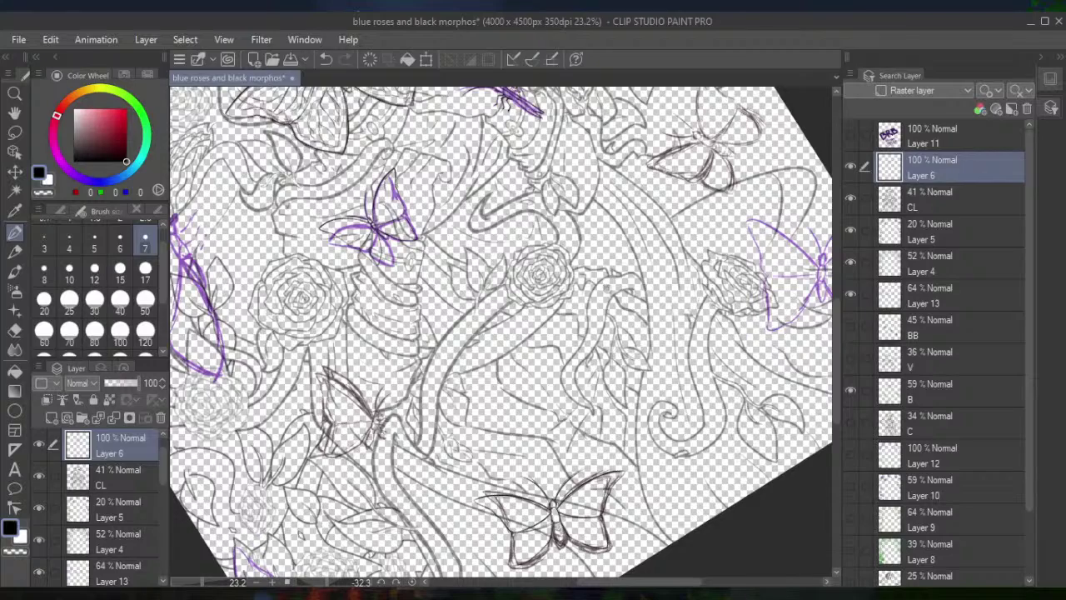
Examine the purple butterfly sketch beside the rose near the right canvas edge and its place in the whole drawing
drag(816, 260, 700, 265)
scroll(700, 262, up, 3)
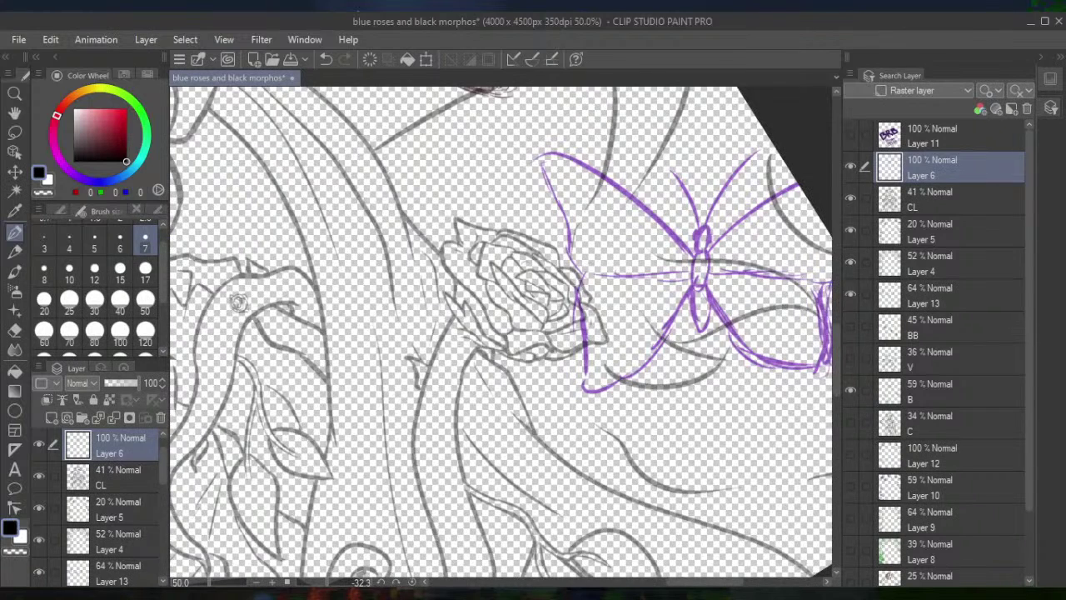
drag(685, 282, 497, 322)
scroll(497, 322, up, 1)
scroll(501, 333, left, 2)
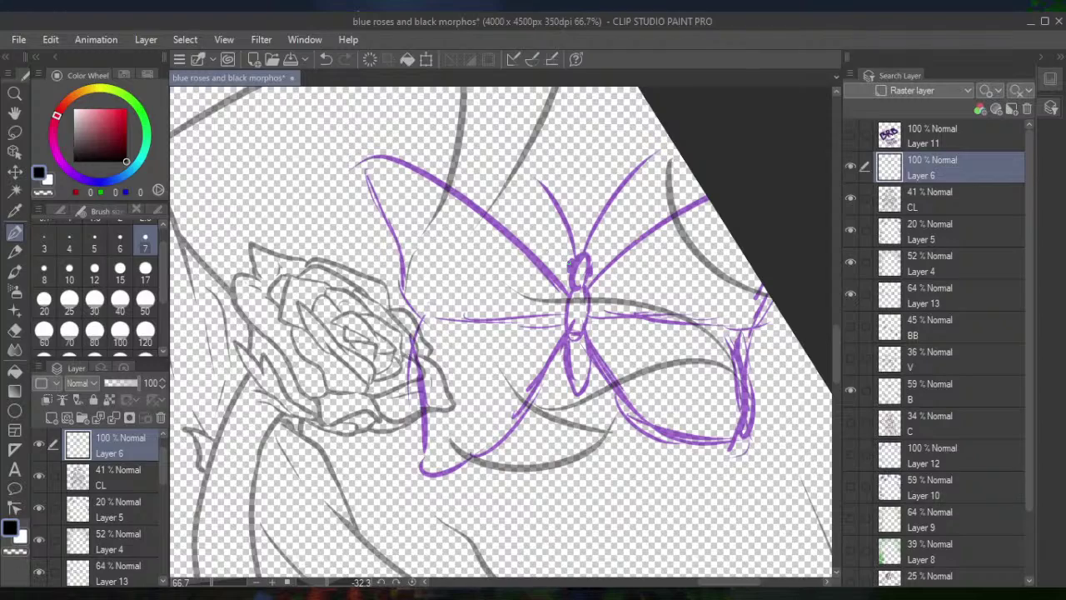
scroll(501, 336, down, 5)
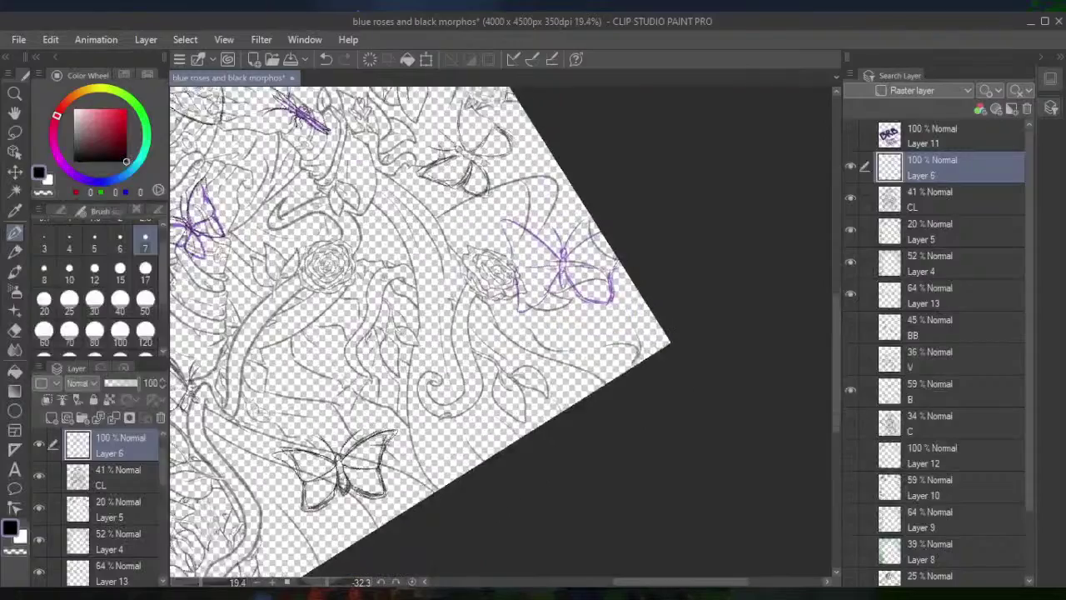
scroll(500, 333, down, 2)
drag(501, 317, 504, 381)
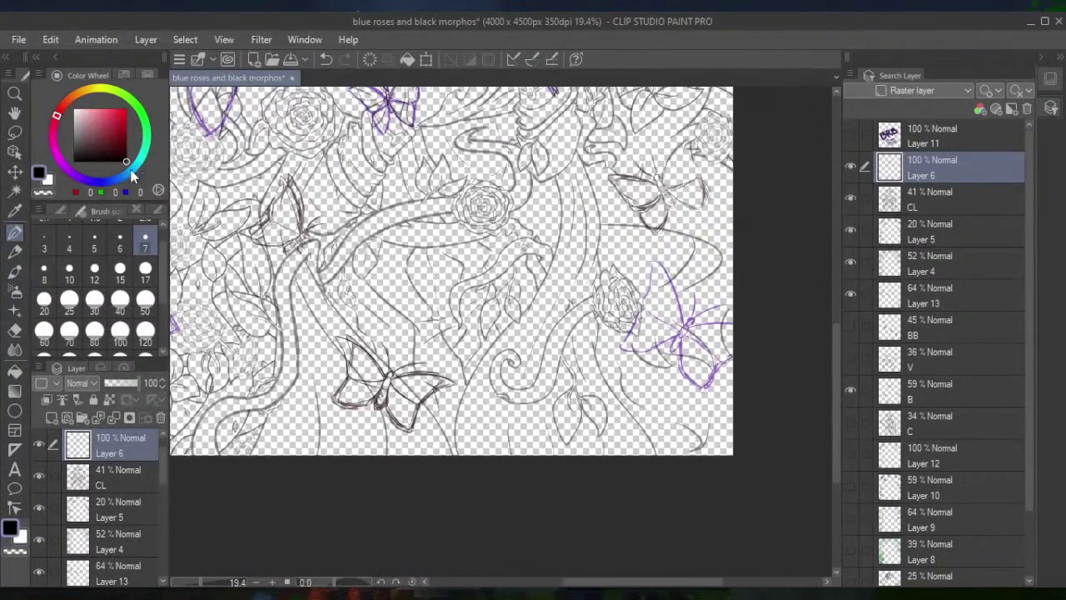
Lasso the inked butterfly at the canvas's lower edge and duplicate it onto its own layer
click(15, 132)
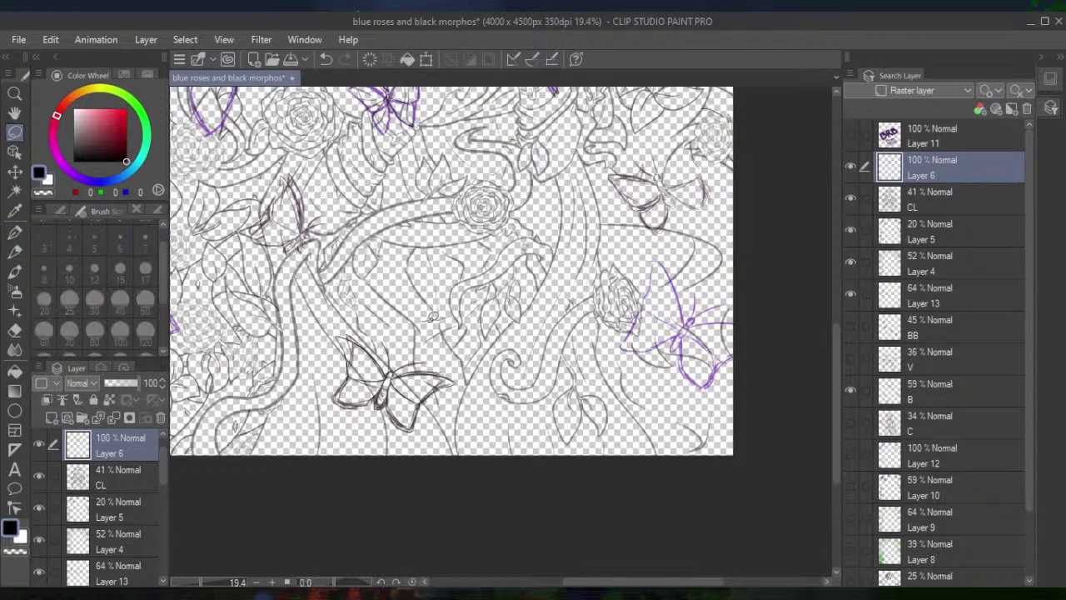
mouse_move(439, 327)
mouse_down()
mouse_move(404, 302)
mouse_move(329, 300)
mouse_move(281, 353)
mouse_move(334, 464)
mouse_up()
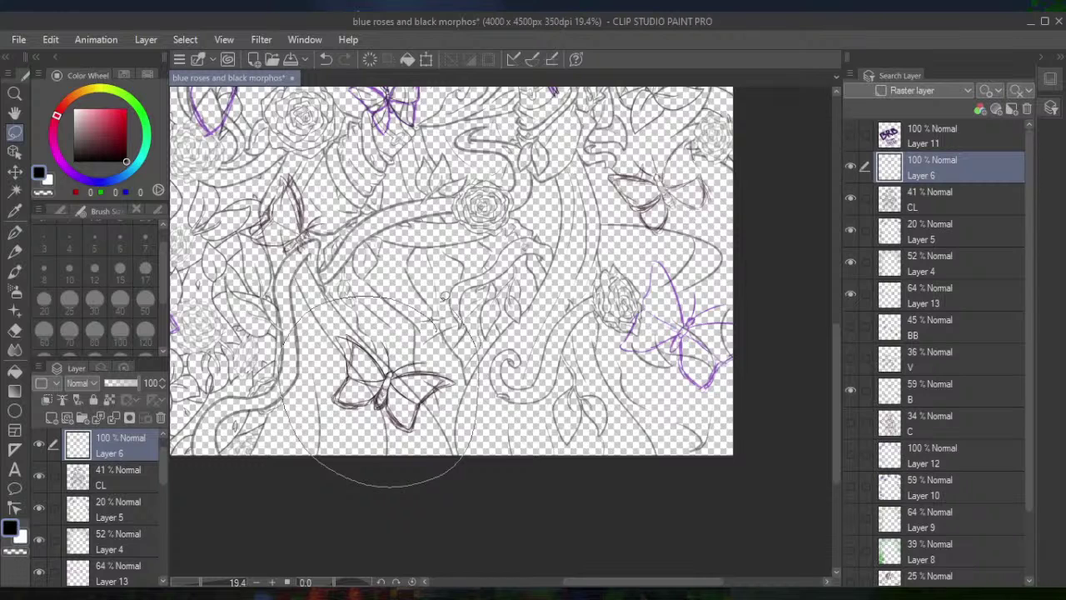
drag(476, 486, 476, 487)
click(436, 475)
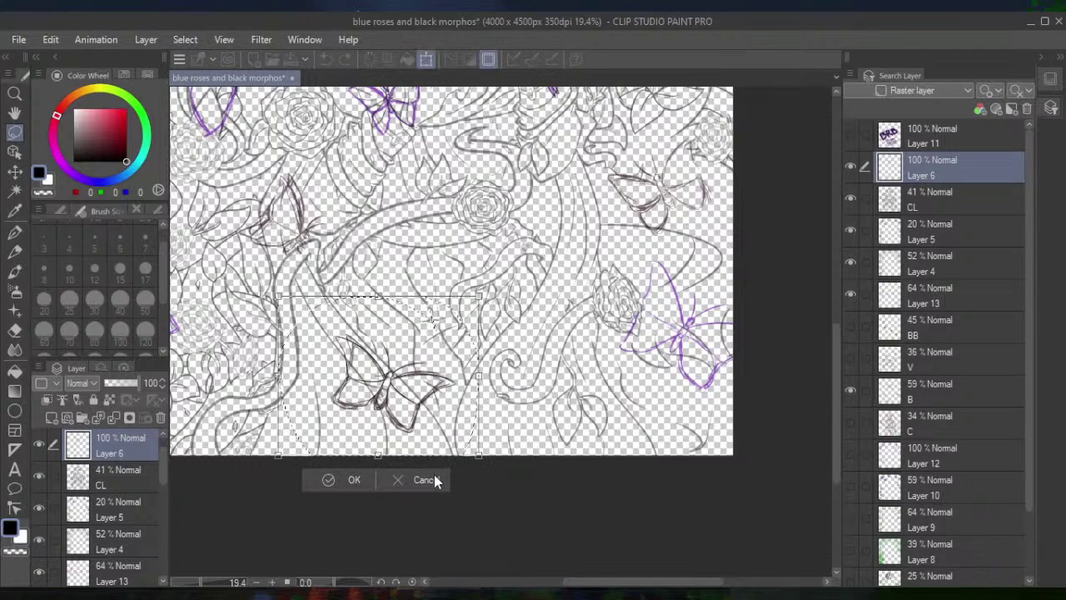
click(436, 480)
click(418, 480)
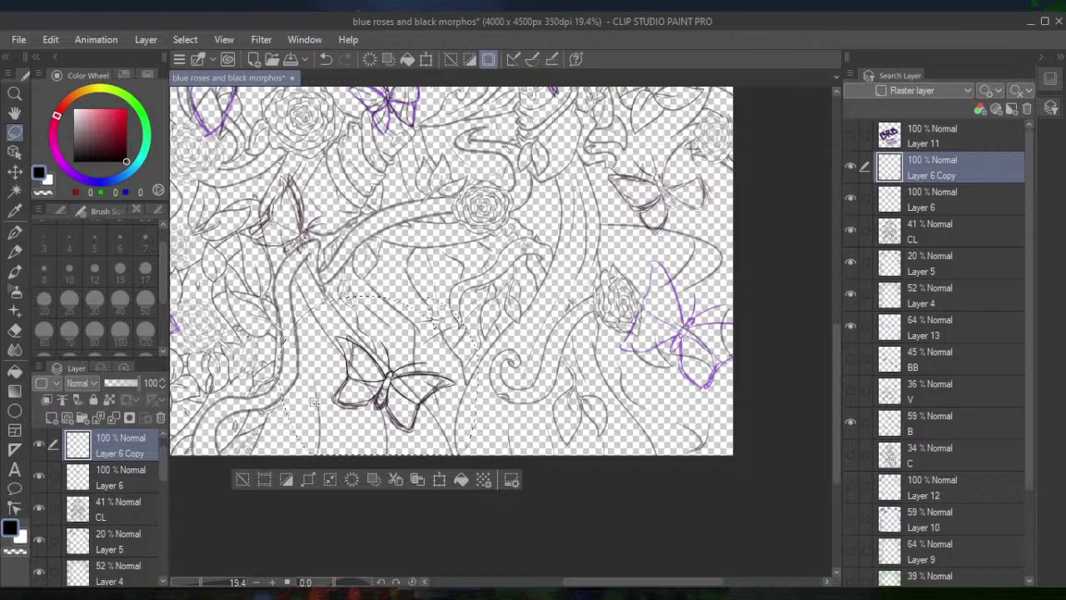
Rotate the butterfly copy, place it over the purple butterfly sketch near the right canvas edge, and apply the transformation
click(439, 480)
drag(468, 459, 521, 277)
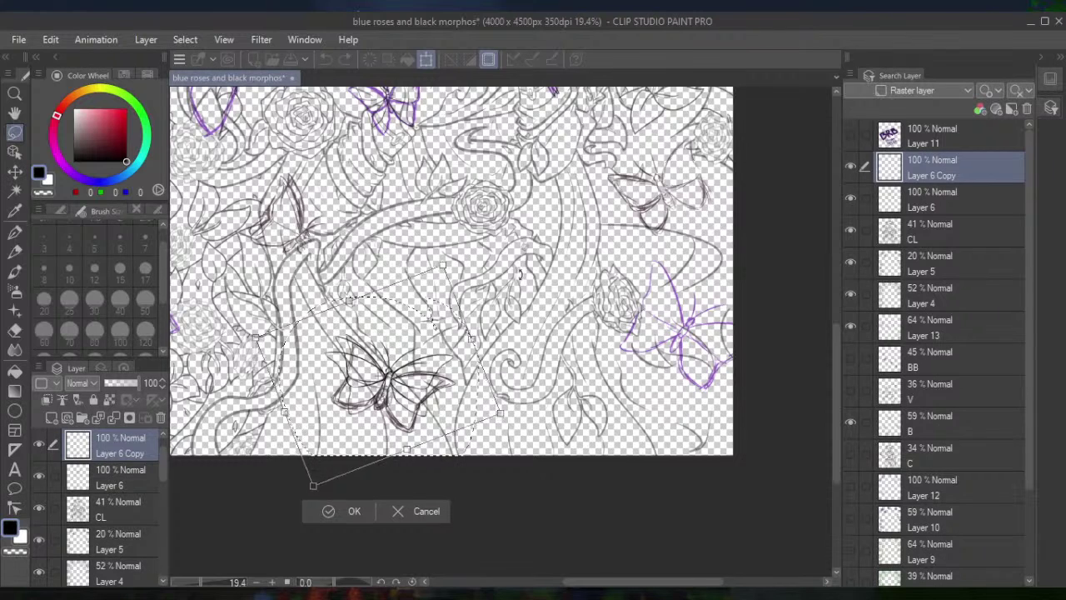
drag(412, 404, 686, 355)
drag(715, 219, 753, 160)
drag(706, 273, 700, 311)
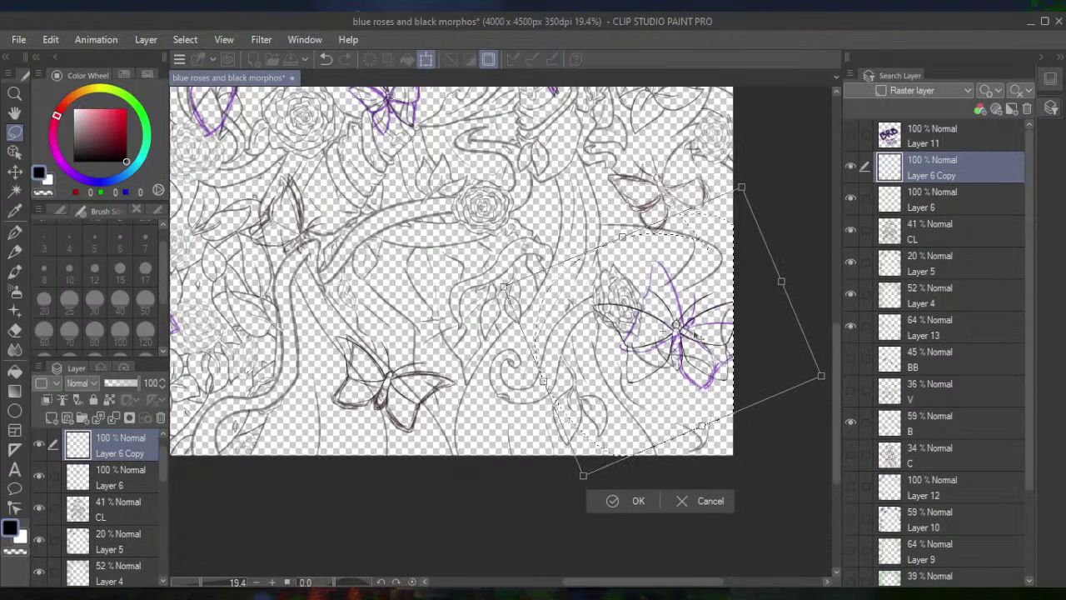
click(615, 498)
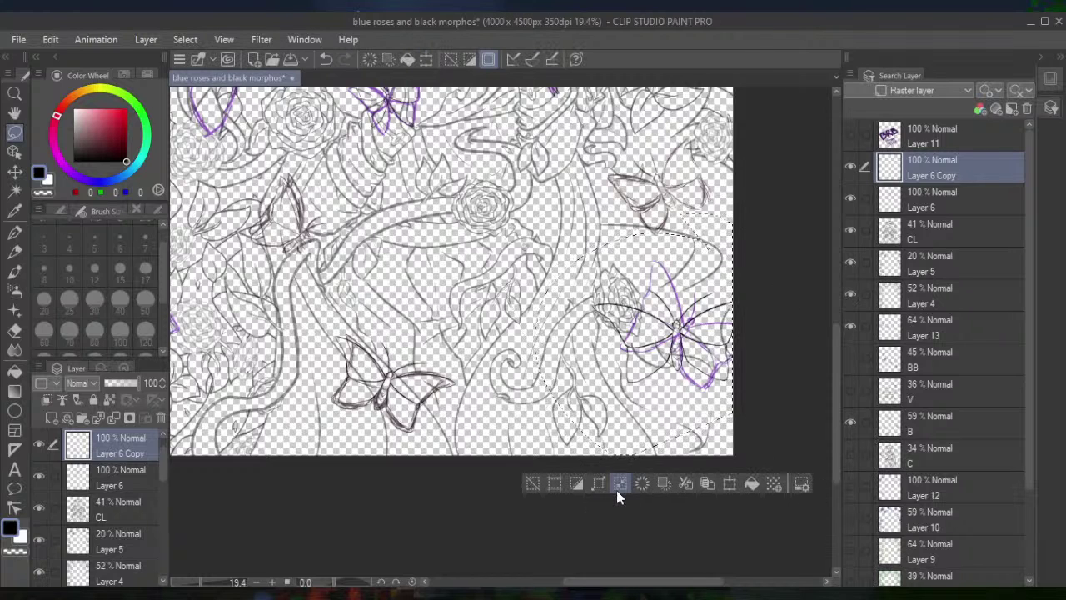
Duplicate the placed butterfly, shrink and rotate the copy to fit the brown sketch above it, and clear the selection
click(705, 485)
mouse_move(702, 392)
mouse_down()
mouse_move(701, 294)
mouse_move(683, 241)
mouse_move(721, 432)
mouse_move(670, 352)
mouse_move(665, 282)
mouse_up()
click(736, 493)
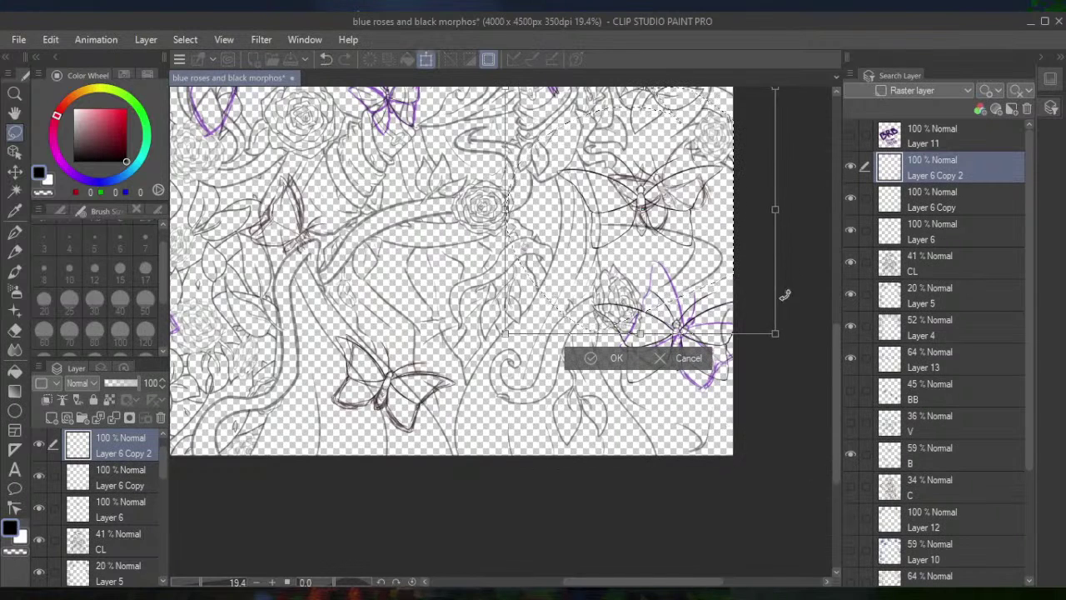
drag(776, 334, 712, 221)
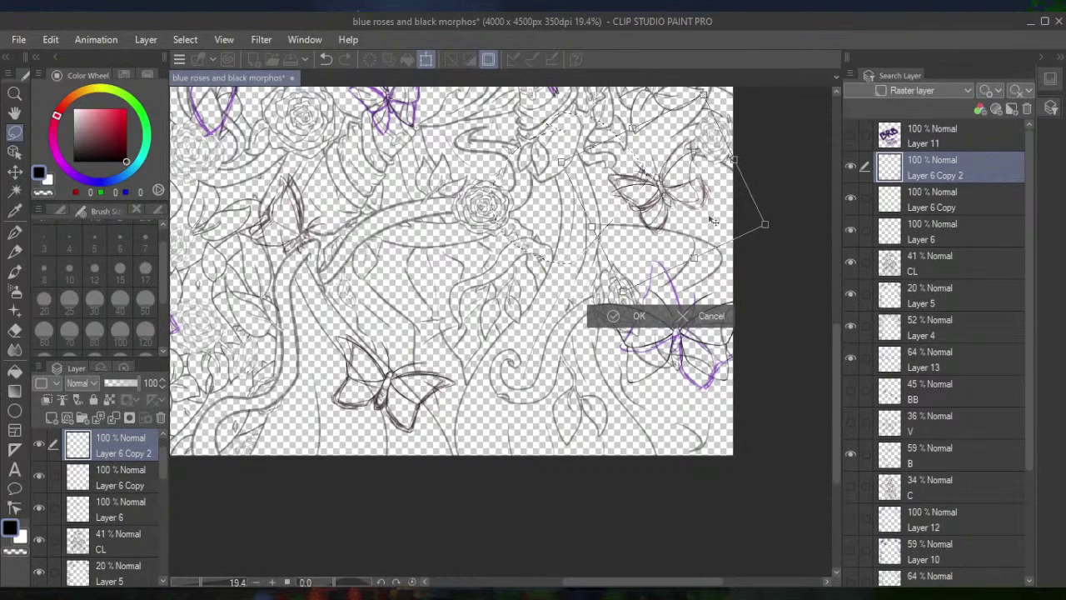
click(626, 321)
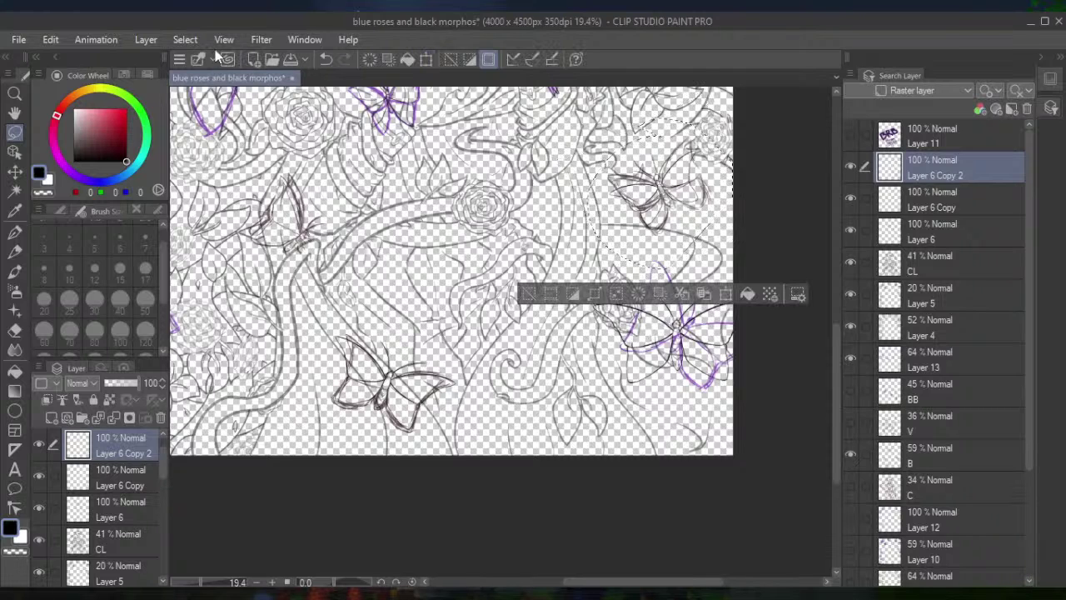
key(ctrl+d)
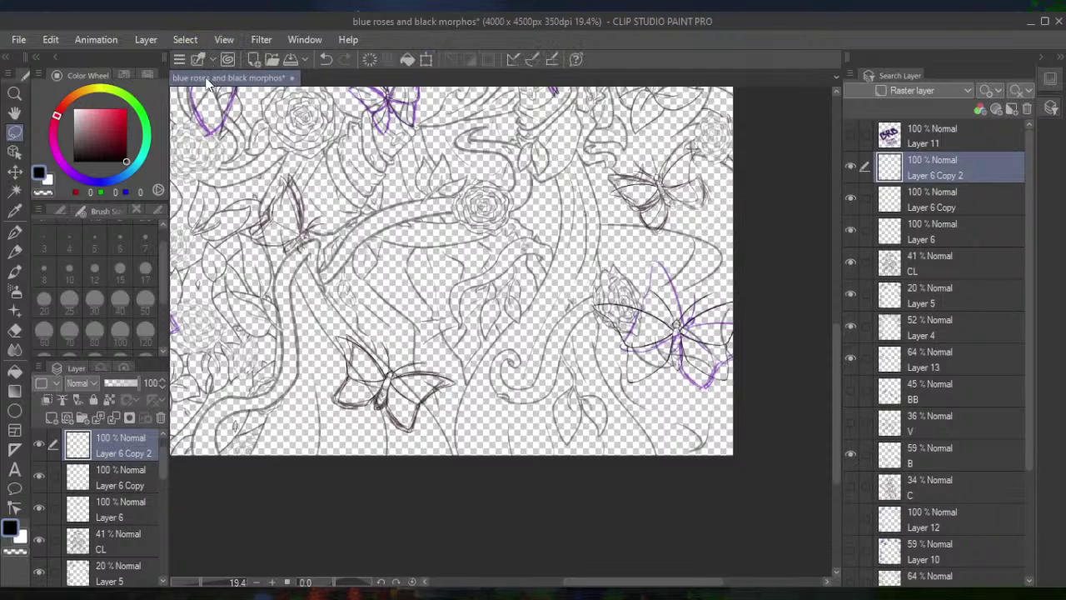
Check both placed butterflies against their sketches and examine the purple butterfly sketch at the left canvas edge
scroll(695, 170, up, 5)
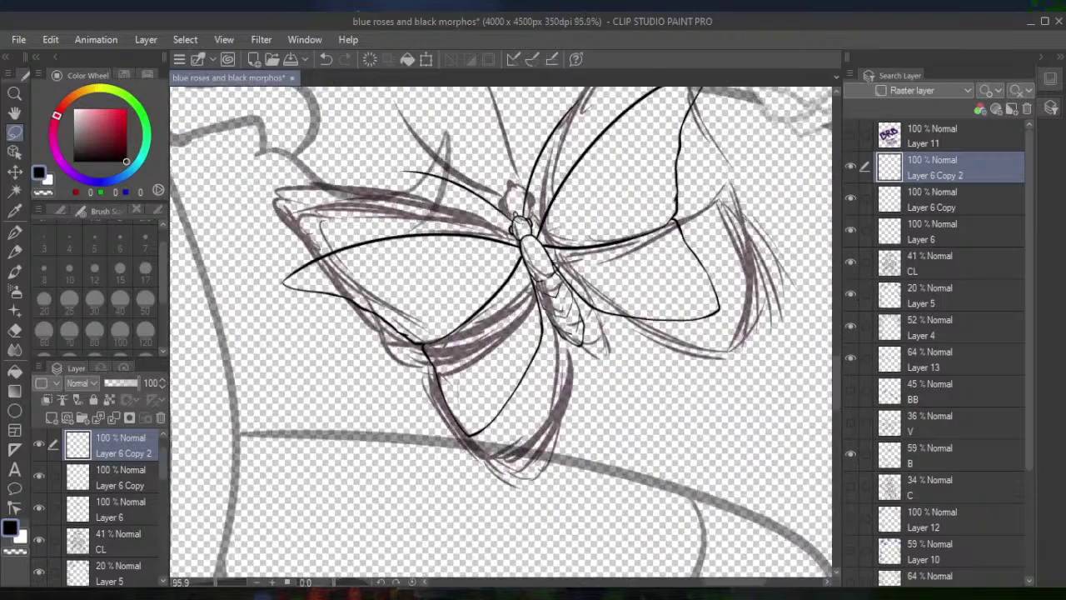
scroll(667, 287, down, 2)
drag(667, 287, 604, 107)
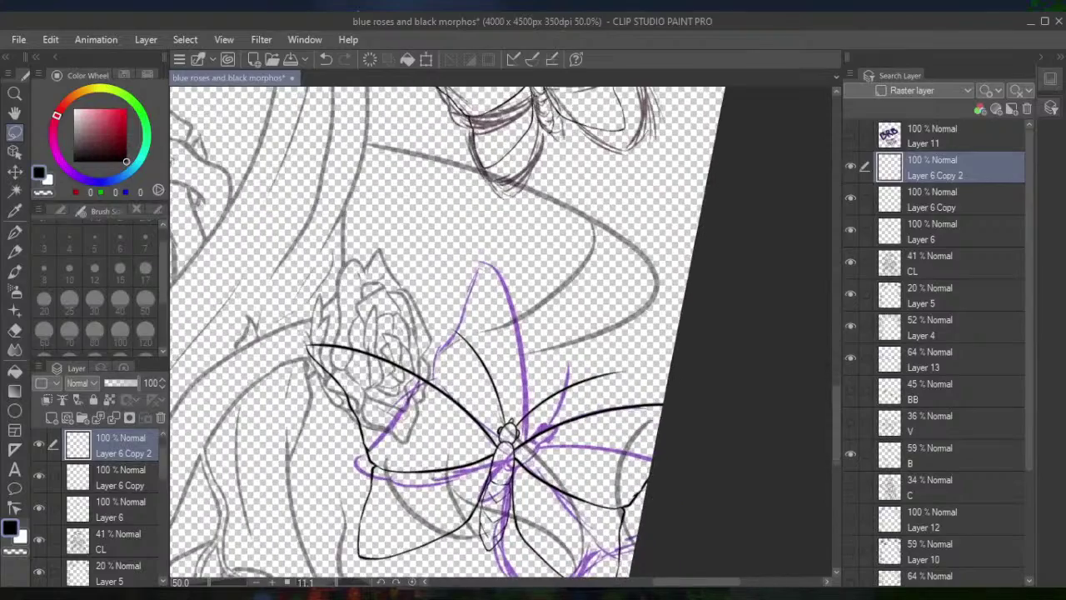
scroll(500, 401, up, 2)
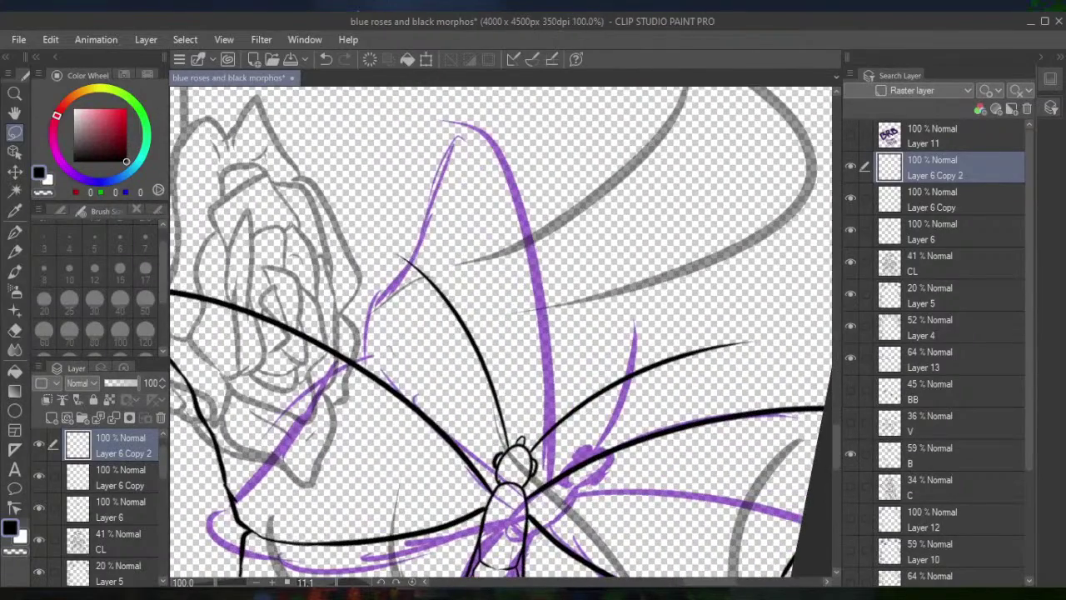
scroll(390, 399, up, 2)
scroll(391, 399, down, 3)
drag(391, 408, 719, 393)
drag(350, 333, 745, 412)
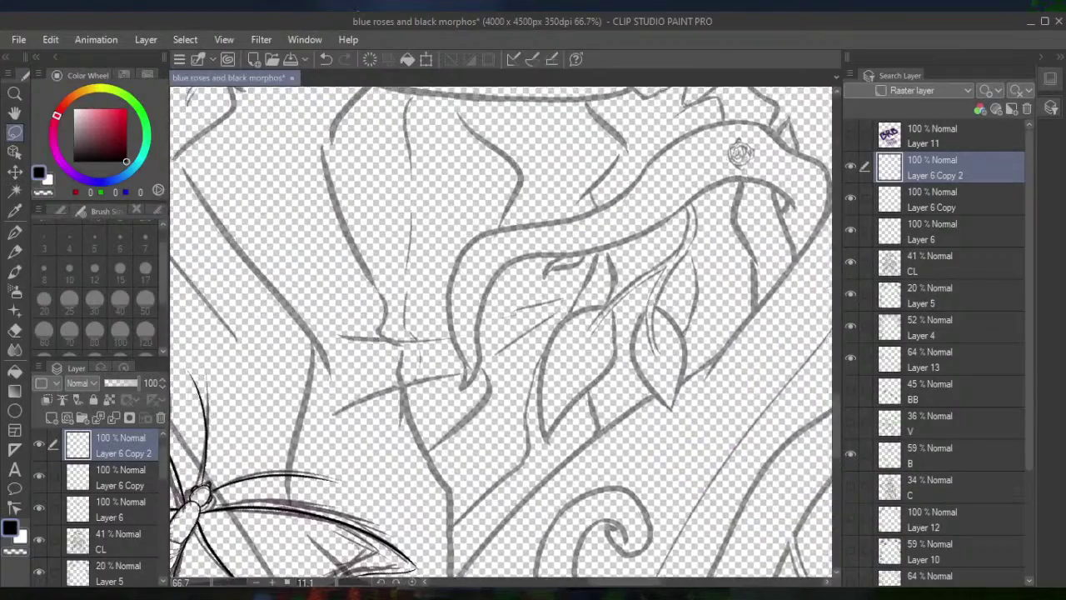
drag(500, 400, 638, 263)
scroll(550, 329, down, 4)
drag(633, 392, 654, 365)
drag(583, 316, 463, 431)
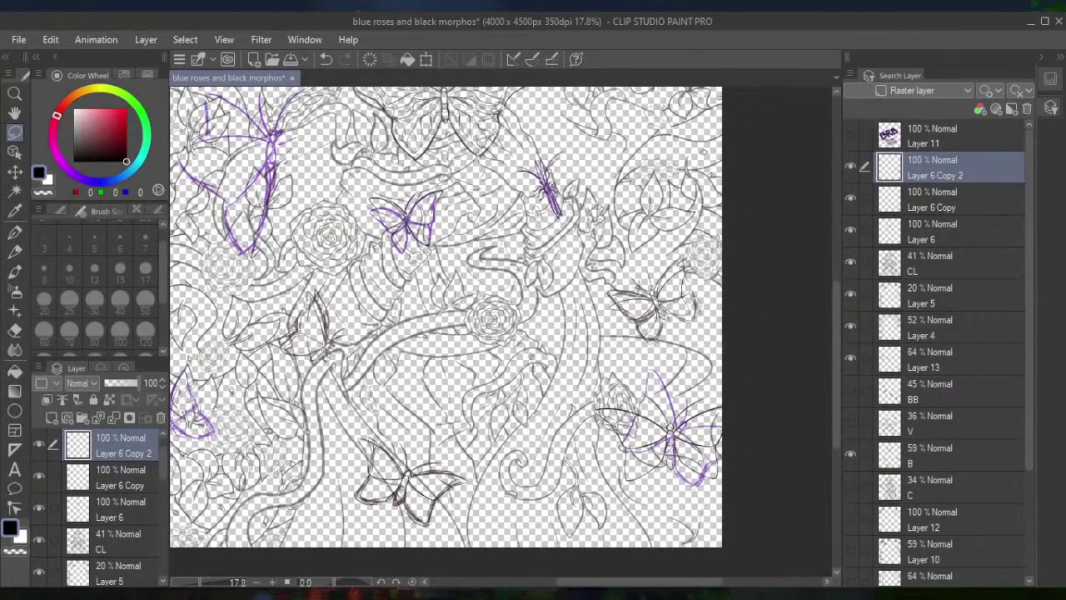
drag(185, 419, 344, 379)
scroll(344, 379, up, 4)
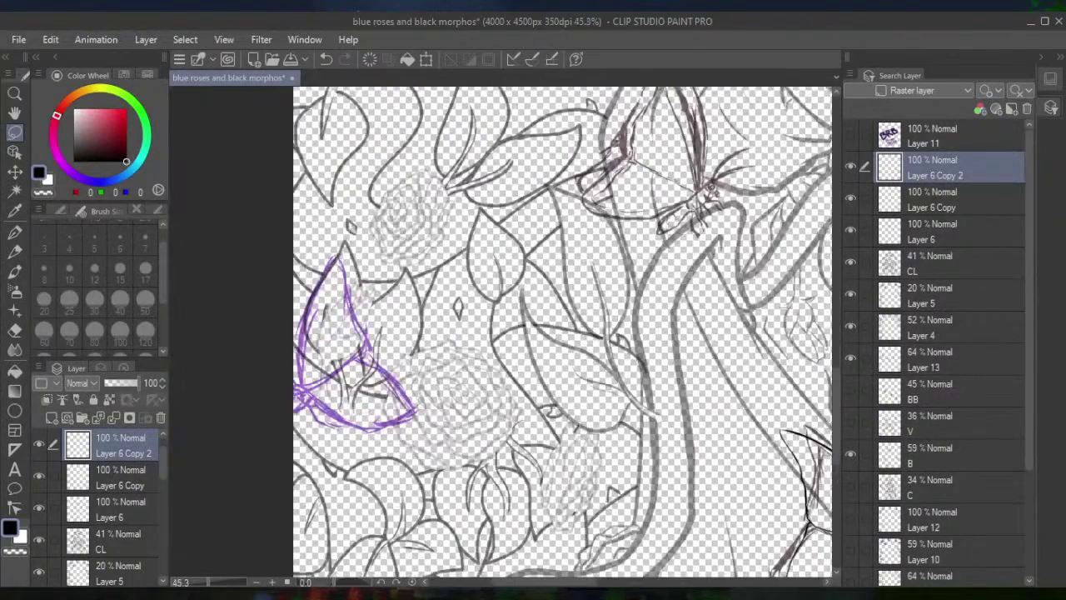
scroll(292, 392, up, 4)
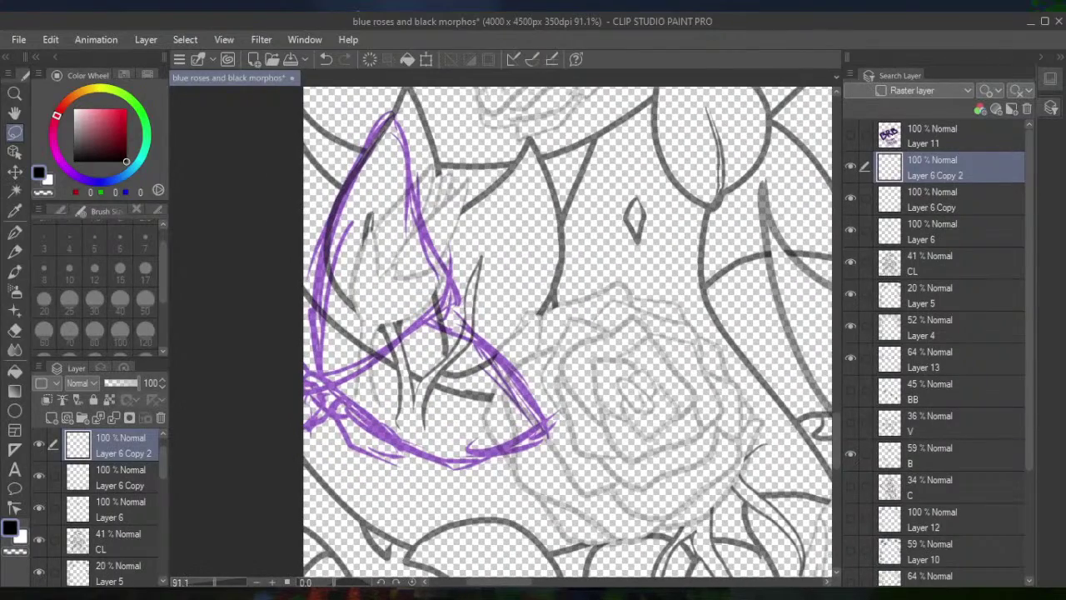
click(15, 231)
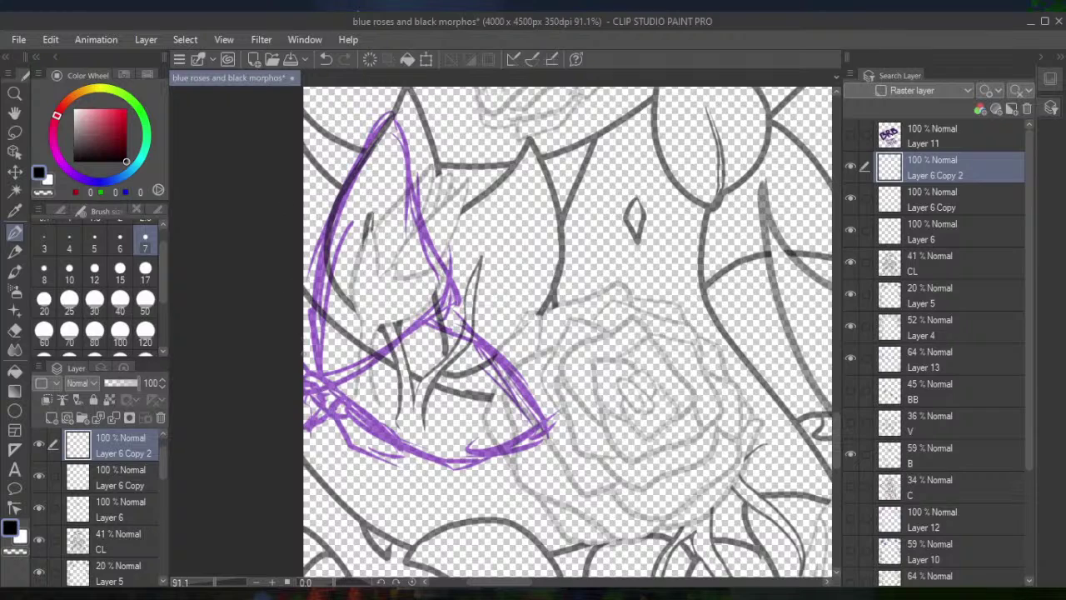
mouse_move(319, 377)
mouse_down()
mouse_move(314, 306)
mouse_move(363, 162)
mouse_up()
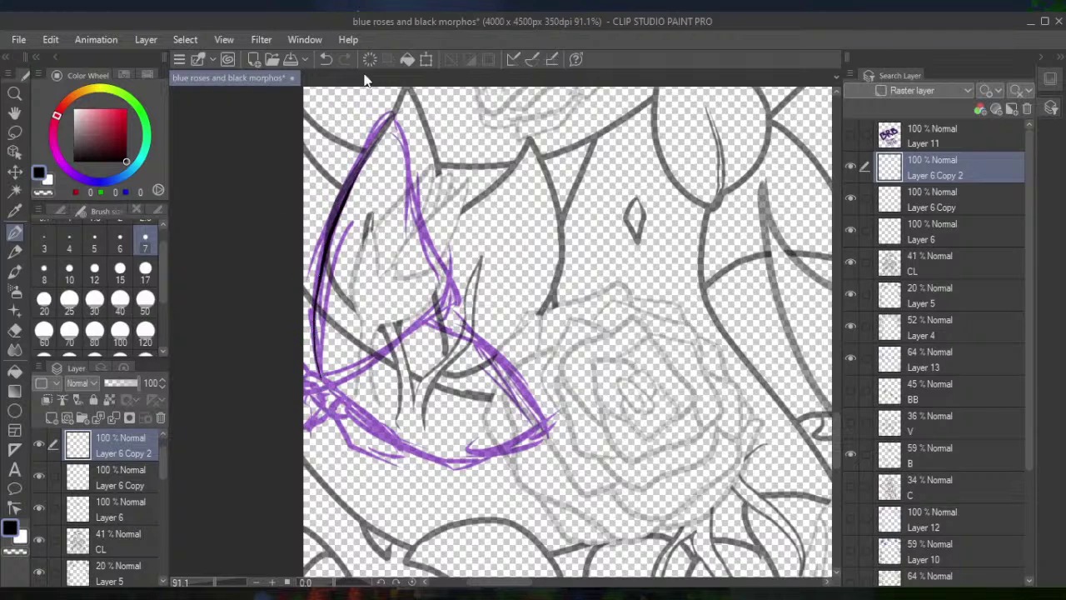
click(326, 59)
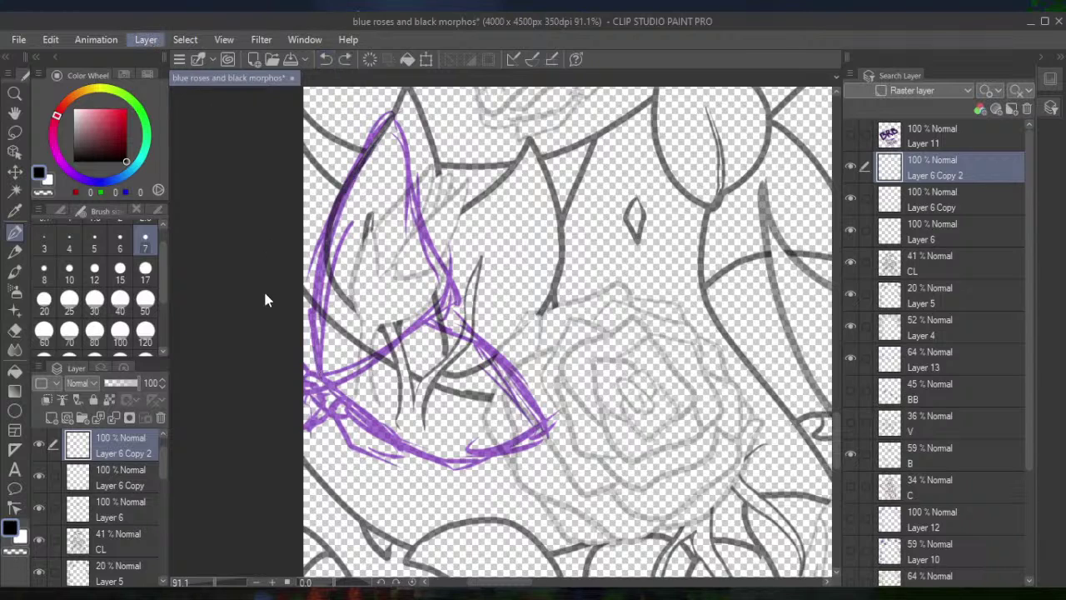
Merge both butterfly copy layers down into Layer 6
click(294, 367)
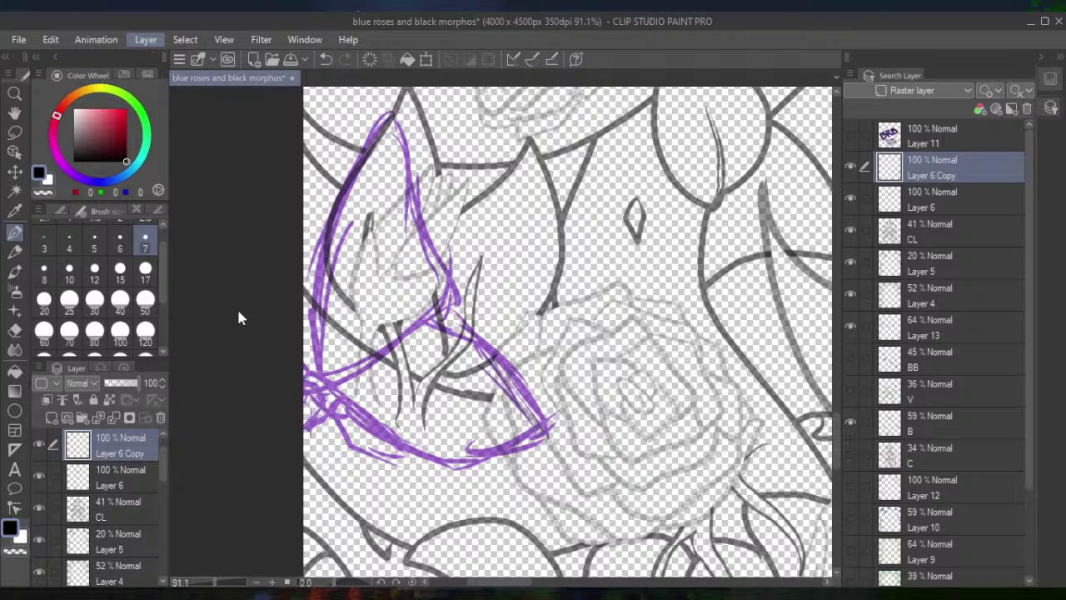
click(258, 383)
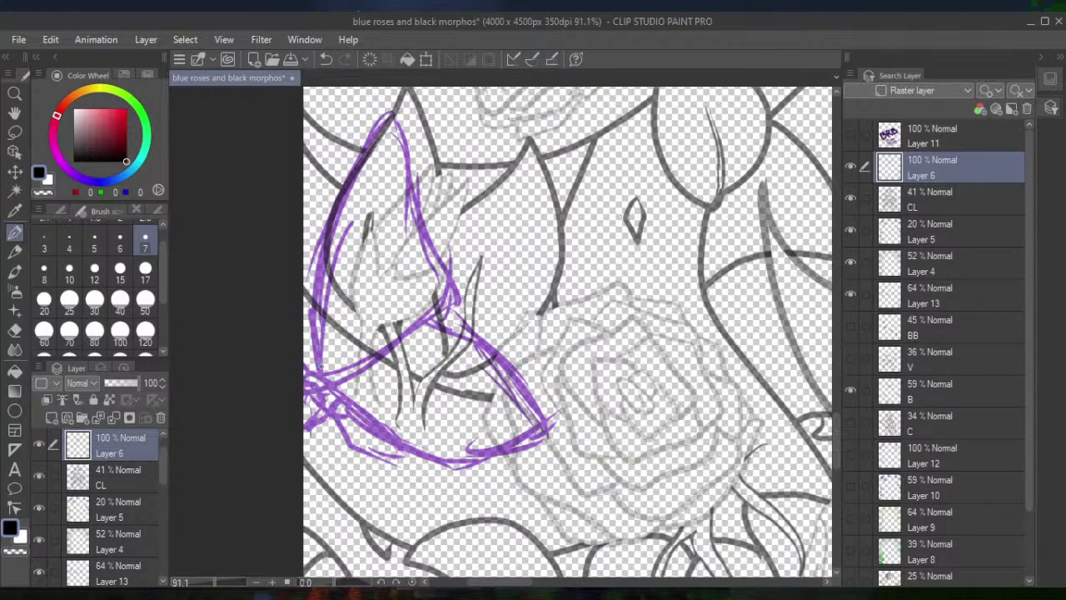
Ink the upper wing outline of the purple butterfly at the left canvas edge in black with the size 7 pen
mouse_move(319, 371)
mouse_down()
mouse_move(330, 243)
mouse_move(400, 113)
mouse_up()
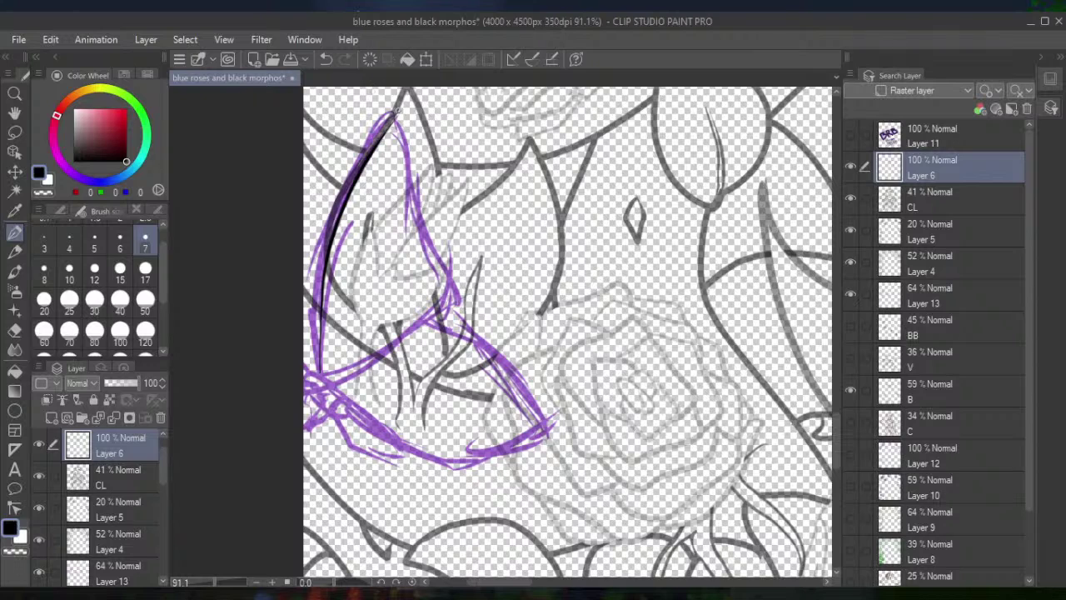
click(325, 58)
mouse_move(318, 372)
mouse_down()
mouse_move(309, 263)
mouse_move(392, 112)
mouse_up()
click(326, 58)
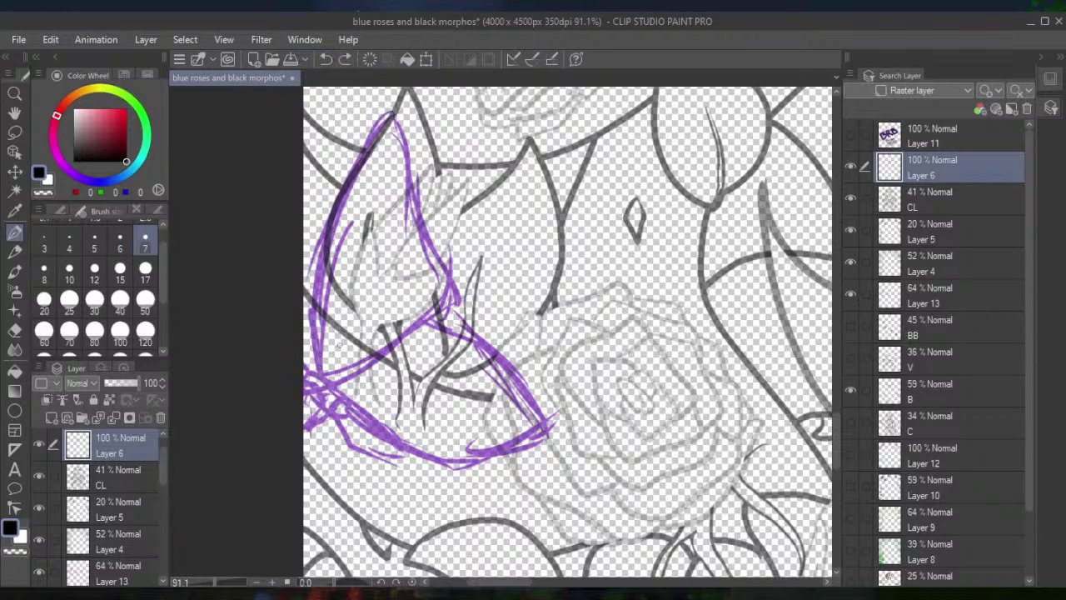
click(345, 58)
click(326, 58)
click(345, 58)
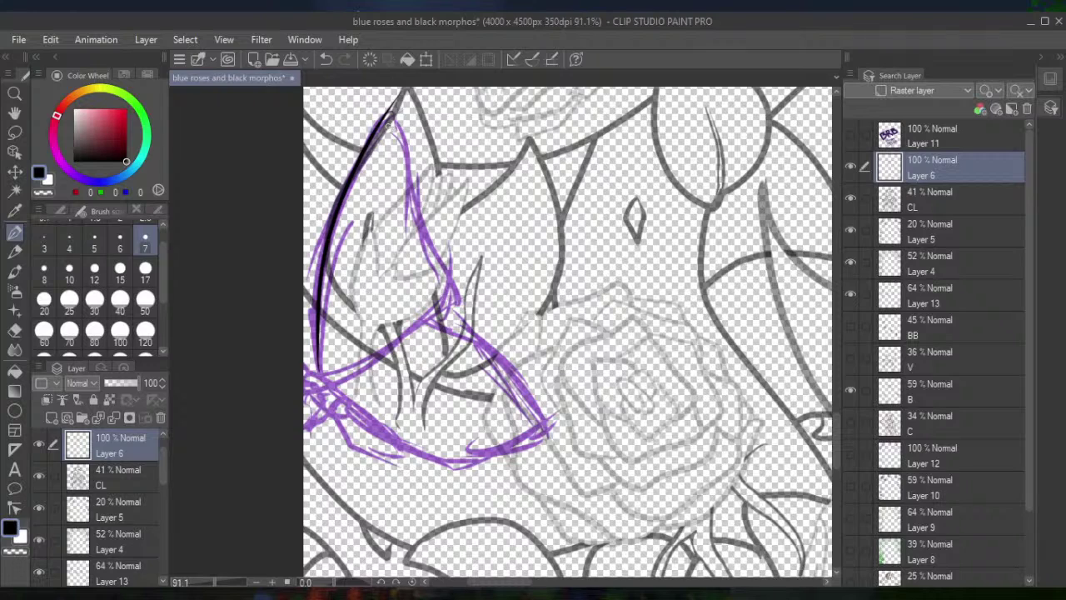
mouse_move(383, 118)
mouse_down()
mouse_move(401, 100)
mouse_move(413, 196)
mouse_move(447, 308)
mouse_move(398, 345)
mouse_move(320, 375)
mouse_up()
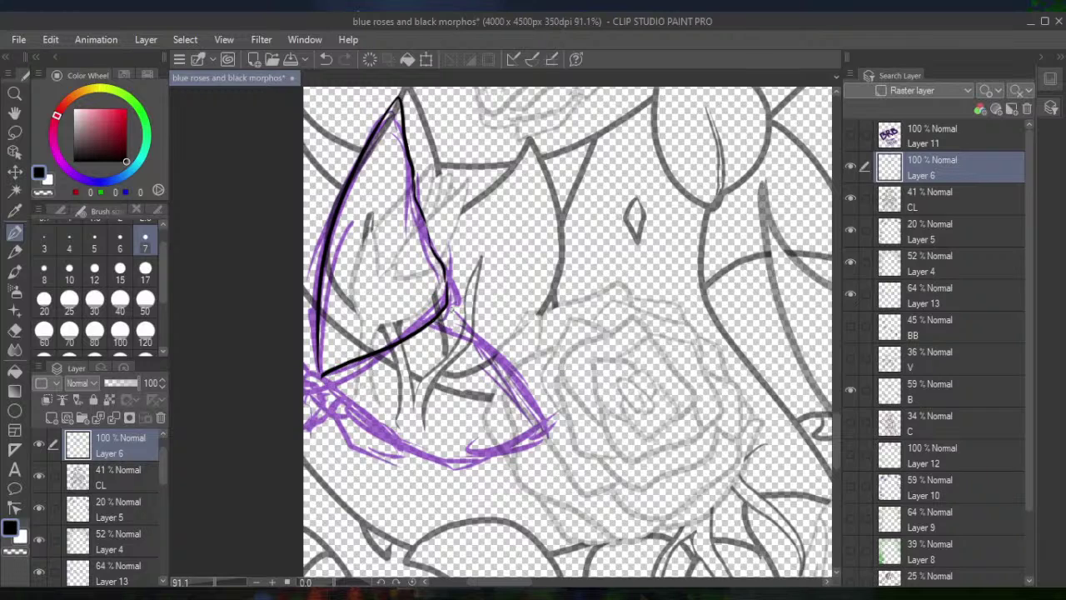
Ink the lower wing outline of the left-edge butterfly and erase the line overshoot at its tip
mouse_move(446, 308)
mouse_down()
mouse_move(492, 343)
mouse_move(539, 433)
mouse_up()
mouse_move(320, 376)
mouse_down()
mouse_move(376, 432)
mouse_move(445, 463)
mouse_move(536, 428)
mouse_up()
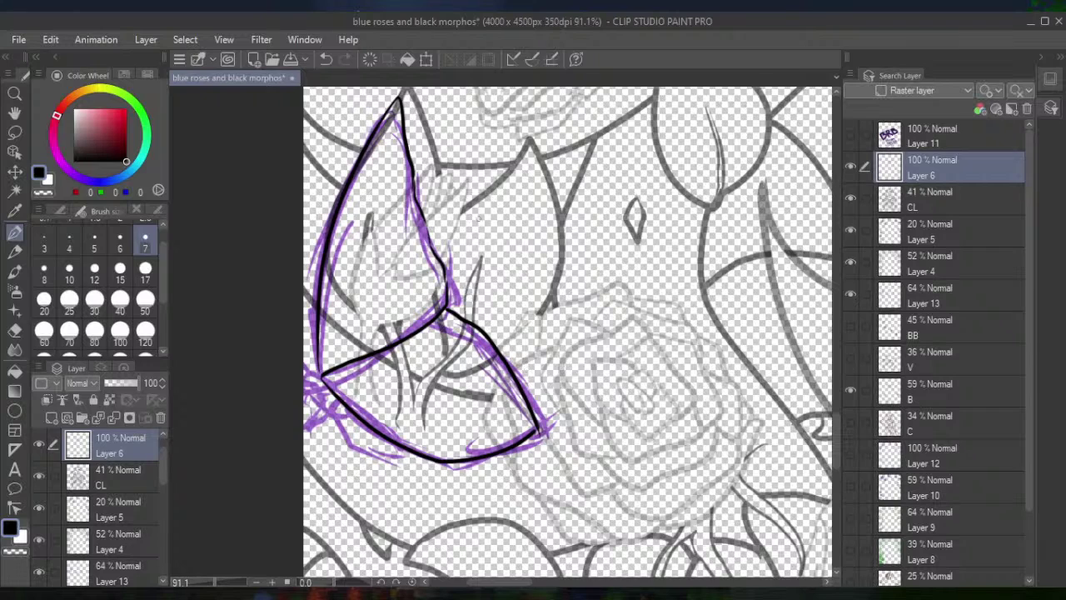
click(325, 60)
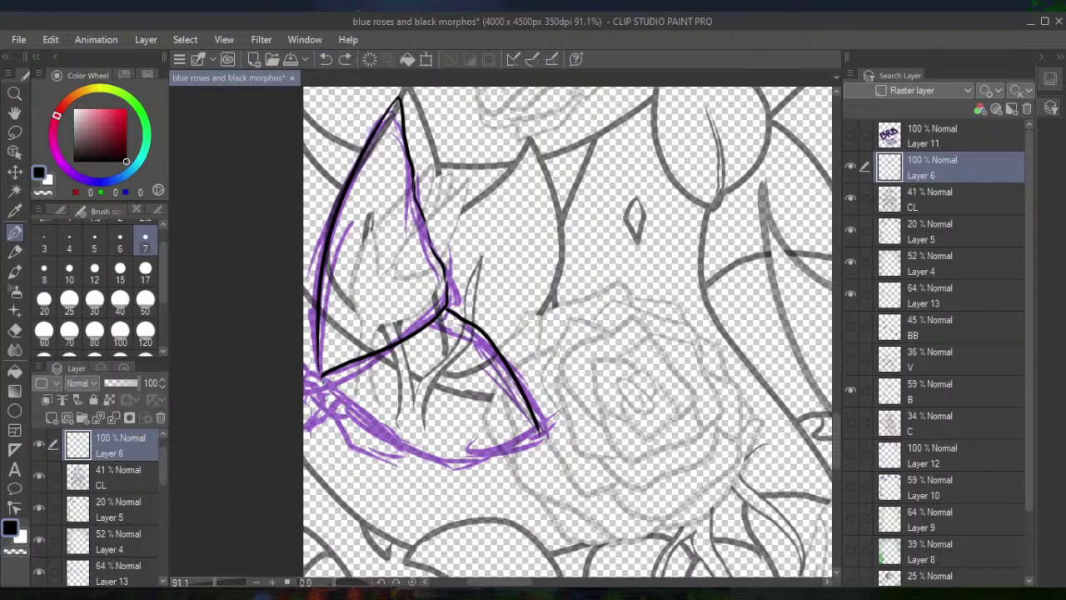
mouse_move(322, 376)
mouse_down()
mouse_move(385, 439)
mouse_move(423, 458)
mouse_move(503, 458)
mouse_move(548, 429)
mouse_up()
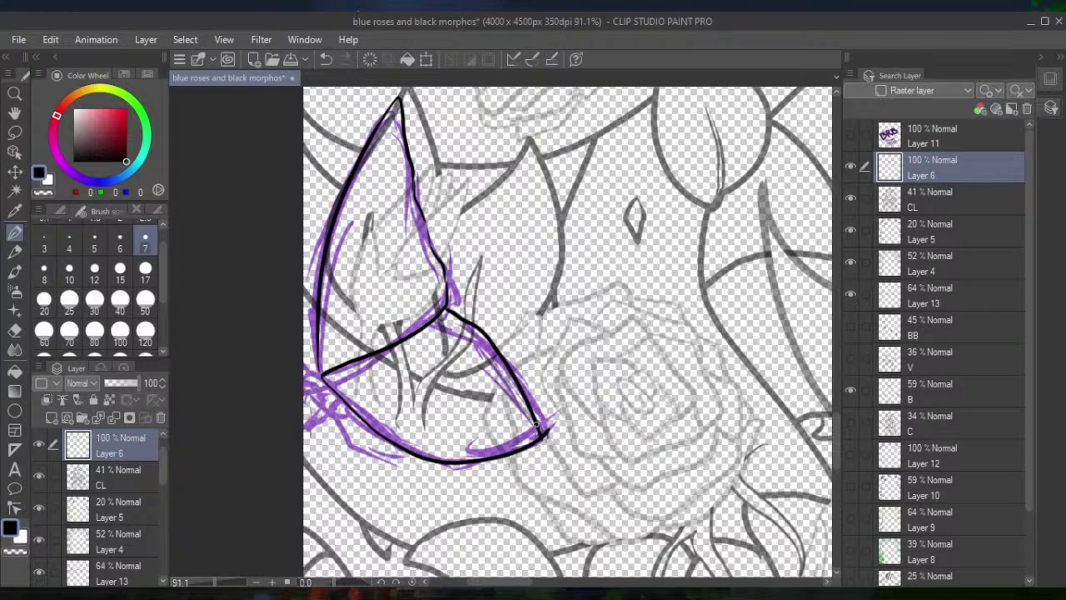
click(15, 329)
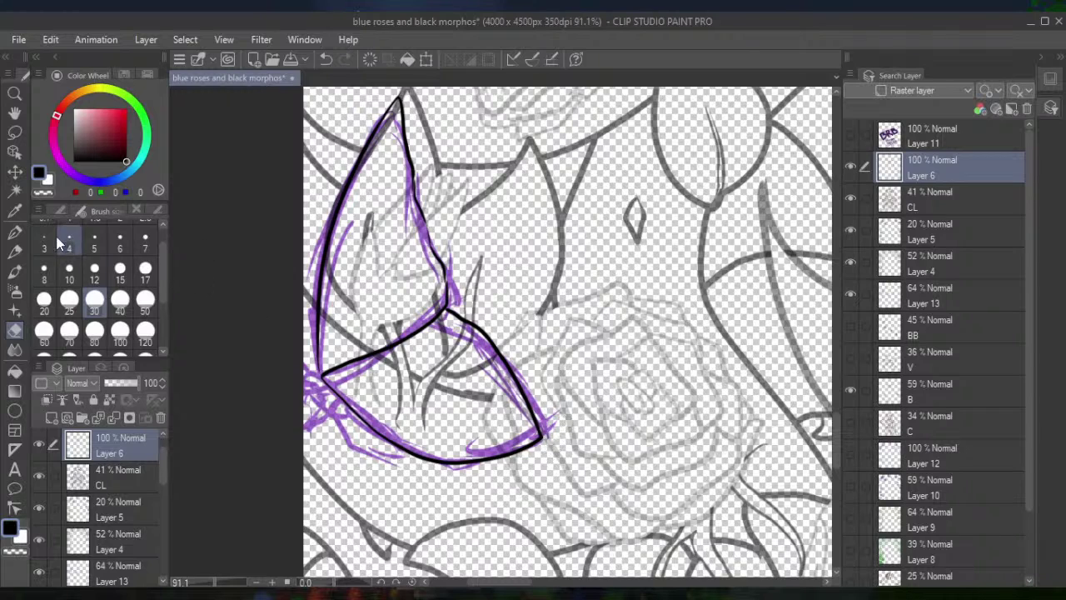
Ink the head, body and remaining small details of the left-edge butterfly with the size 7 pen
click(14, 231)
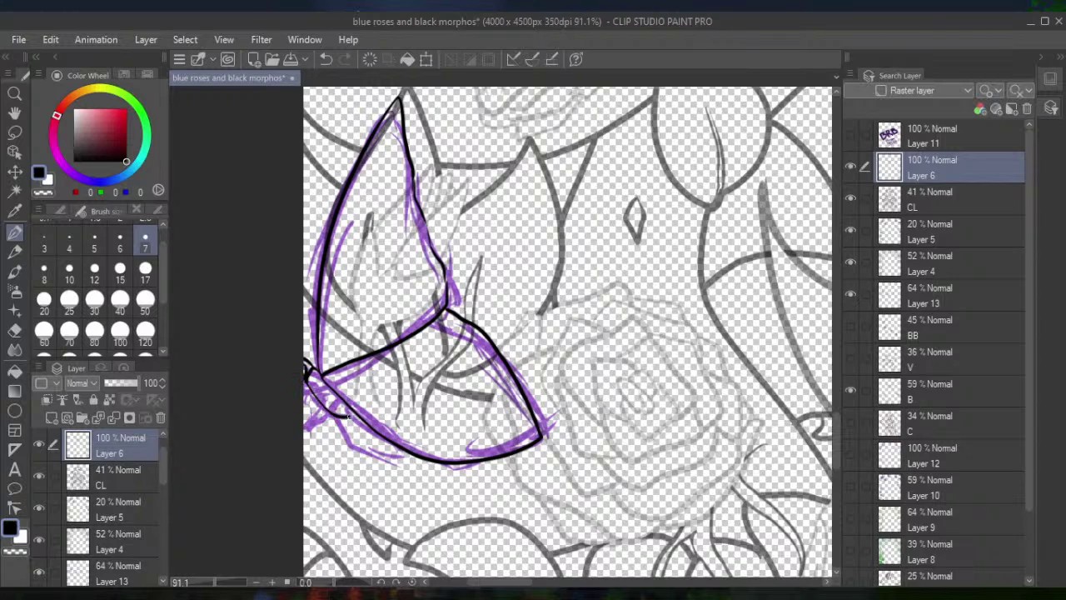
mouse_move(341, 417)
mouse_down()
mouse_move(357, 443)
mouse_move(403, 462)
mouse_up()
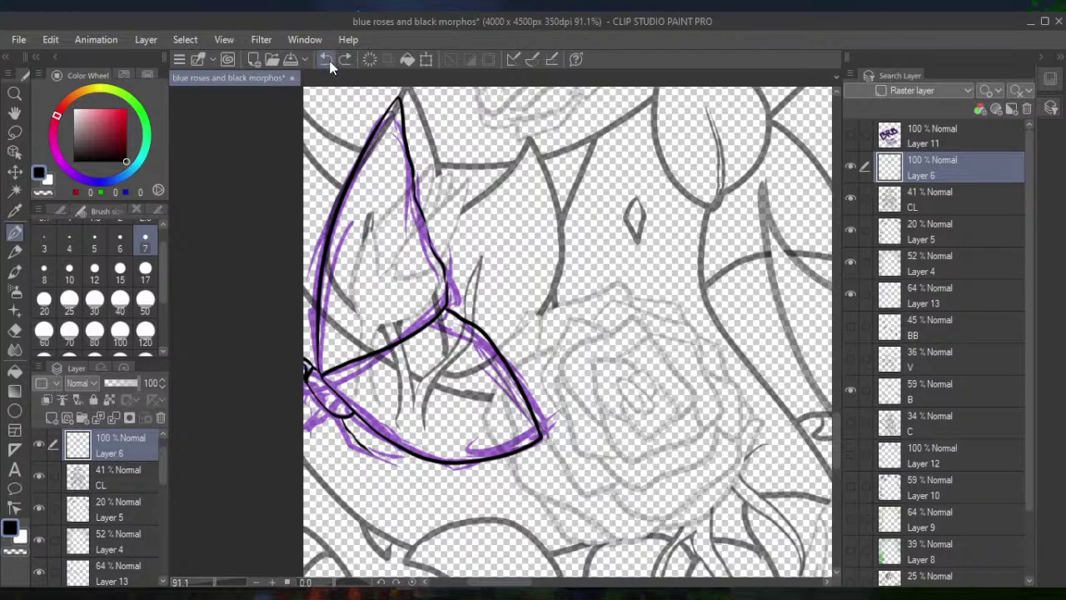
mouse_move(374, 456)
mouse_down()
mouse_move(395, 465)
mouse_move(399, 447)
mouse_up()
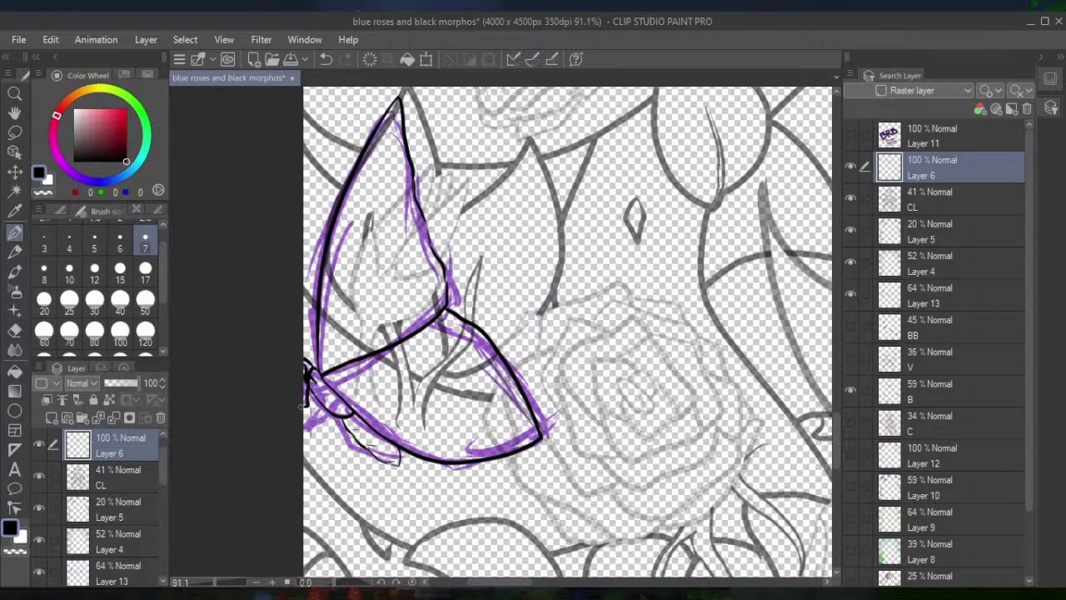
mouse_move(323, 385)
mouse_down()
mouse_move(320, 420)
mouse_move(340, 410)
mouse_move(335, 442)
mouse_up()
Review the left-edge butterfly within the whole drawing and look over the sketched butterflies still to ink
scroll(557, 324, down, 2)
drag(616, 333, 368, 300)
scroll(504, 324, down, 2)
scroll(567, 307, down, 2)
scroll(583, 333, up, 5)
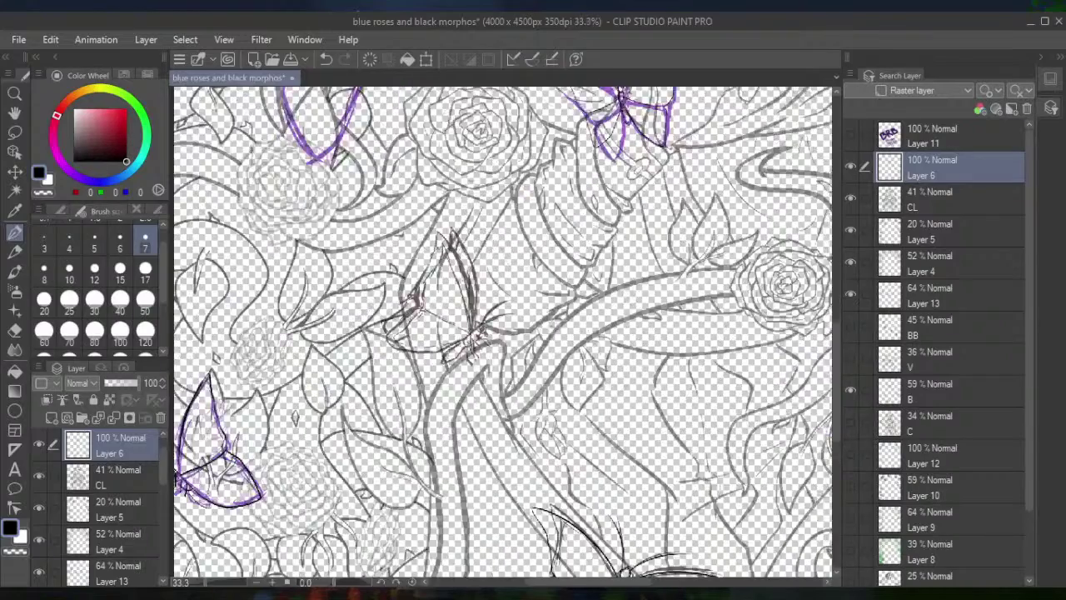
scroll(500, 333, up, 1)
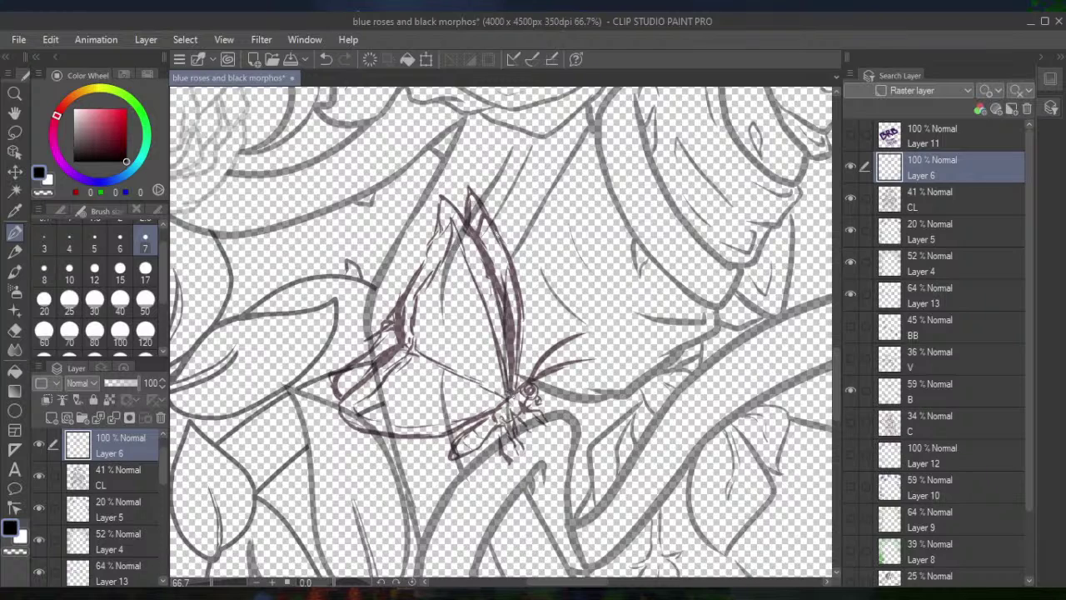
mouse_move(513, 393)
mouse_down()
mouse_move(501, 281)
mouse_move(434, 196)
mouse_move(488, 285)
mouse_move(510, 379)
mouse_move(500, 354)
mouse_up()
click(326, 59)
click(327, 58)
mouse_move(420, 168)
mouse_down()
mouse_move(477, 258)
mouse_move(505, 385)
mouse_up()
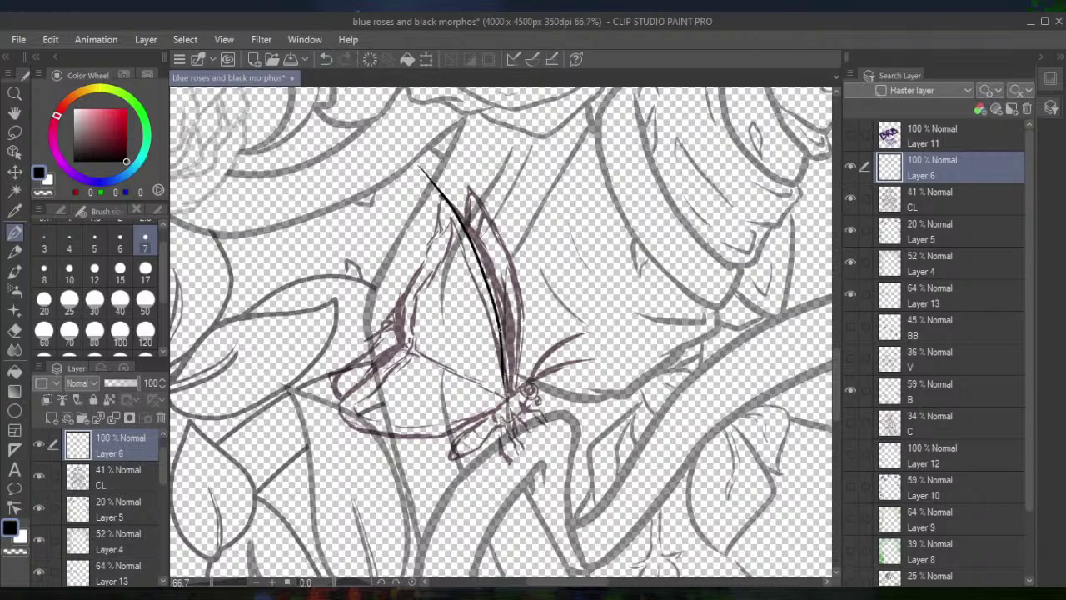
click(327, 59)
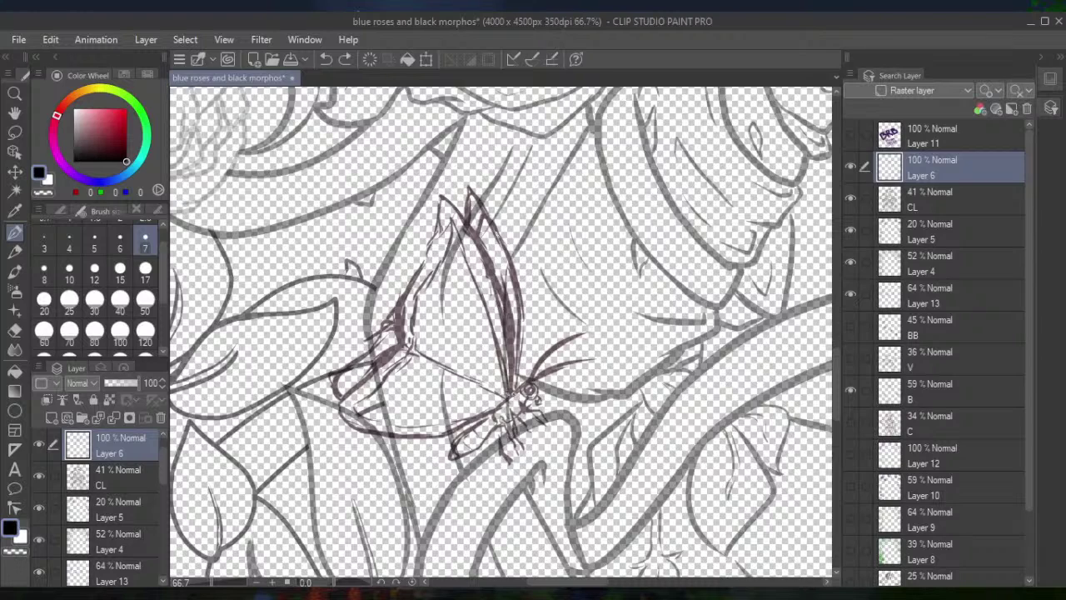
drag(512, 385, 406, 161)
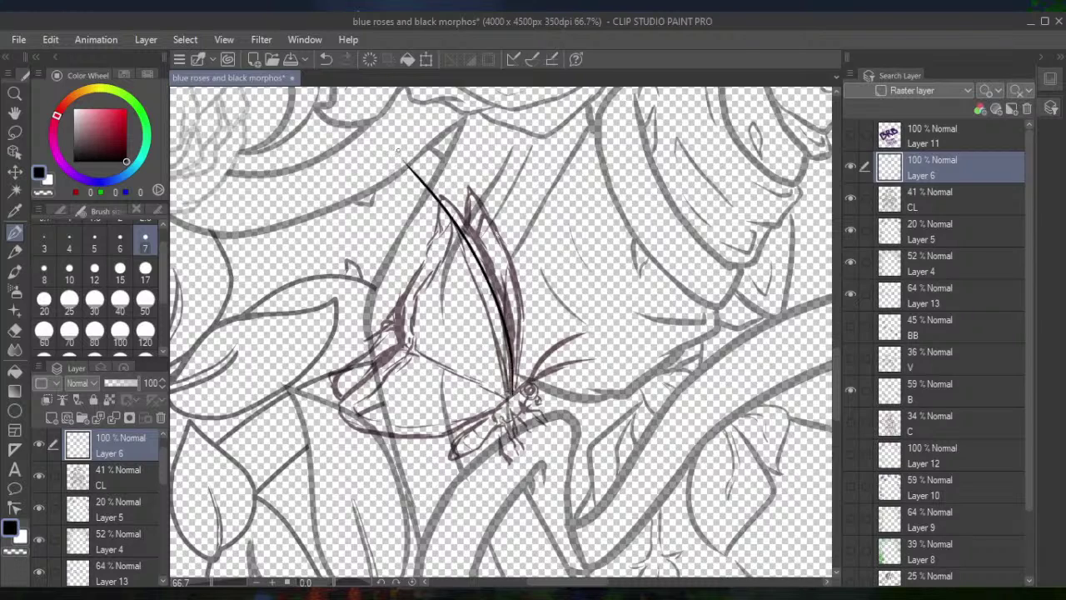
click(327, 58)
Ink the near upper and lower wing outlines of the butterfly above the branch fork in black with the size 7 pen
mouse_move(513, 393)
mouse_down()
mouse_move(514, 300)
mouse_move(421, 143)
mouse_move(430, 213)
mouse_move(395, 332)
mouse_move(509, 401)
mouse_move(515, 391)
mouse_up()
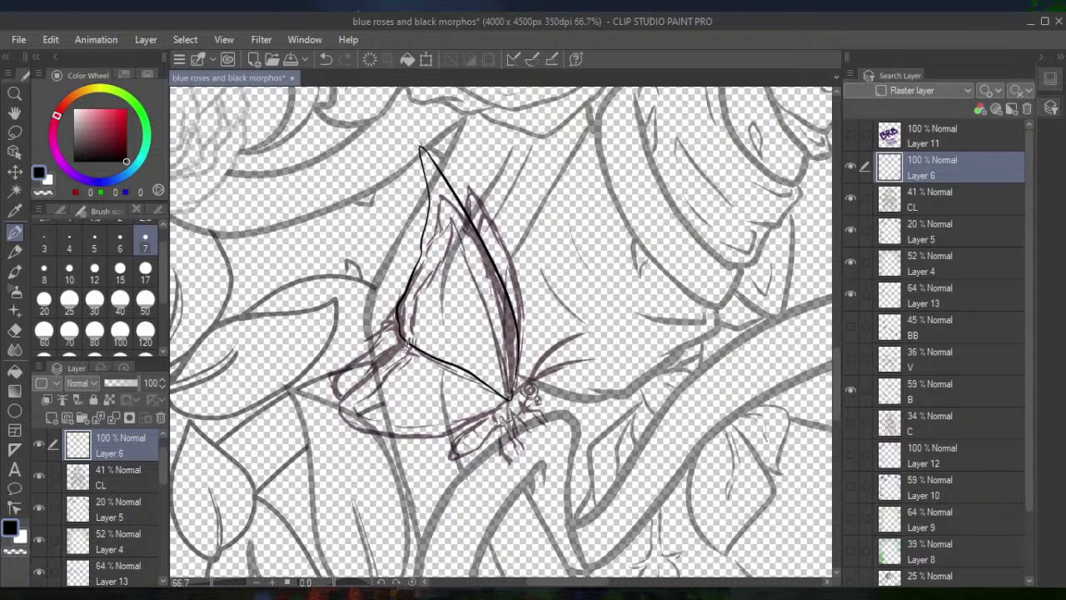
mouse_move(403, 335)
mouse_down()
mouse_move(343, 393)
mouse_move(328, 420)
mouse_move(345, 432)
mouse_move(407, 444)
mouse_move(452, 437)
mouse_move(514, 391)
mouse_up()
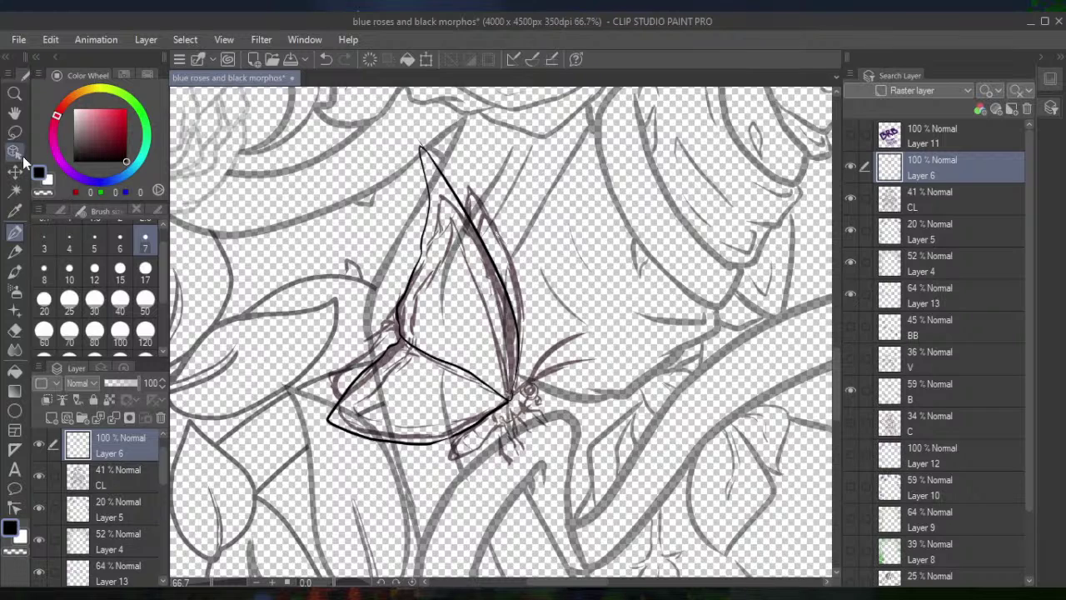
Lasso the inked wings, duplicate them, and rotate and shift the copy slightly so it forms the far pair of wings
click(14, 131)
mouse_move(548, 269)
mouse_down()
mouse_move(370, 122)
mouse_move(269, 322)
mouse_move(287, 462)
mouse_move(336, 496)
mouse_move(425, 470)
mouse_move(534, 390)
mouse_move(540, 321)
mouse_up()
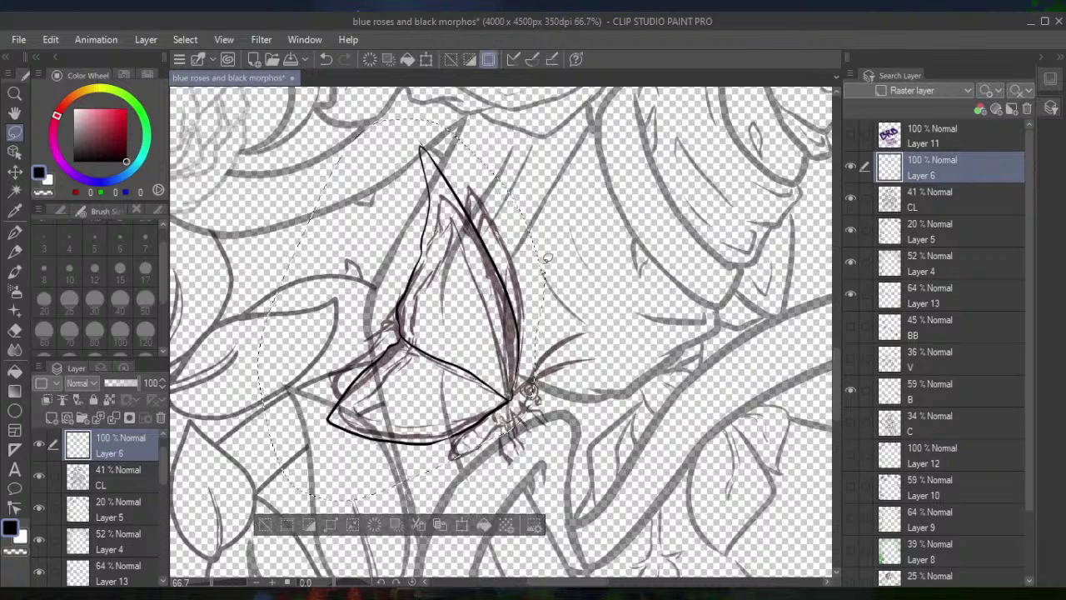
click(440, 524)
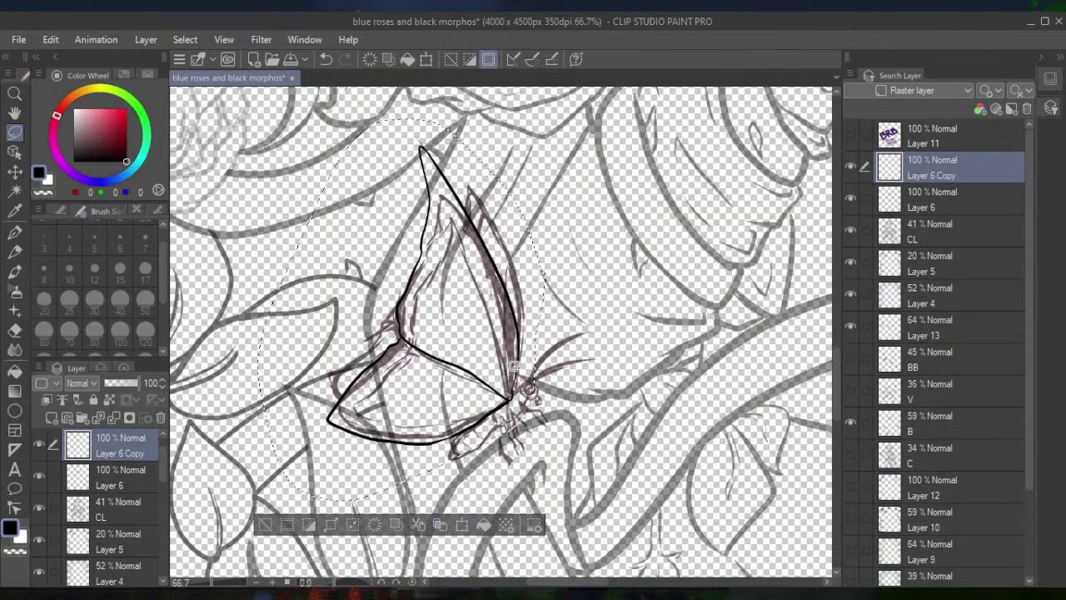
click(462, 524)
drag(576, 192, 594, 212)
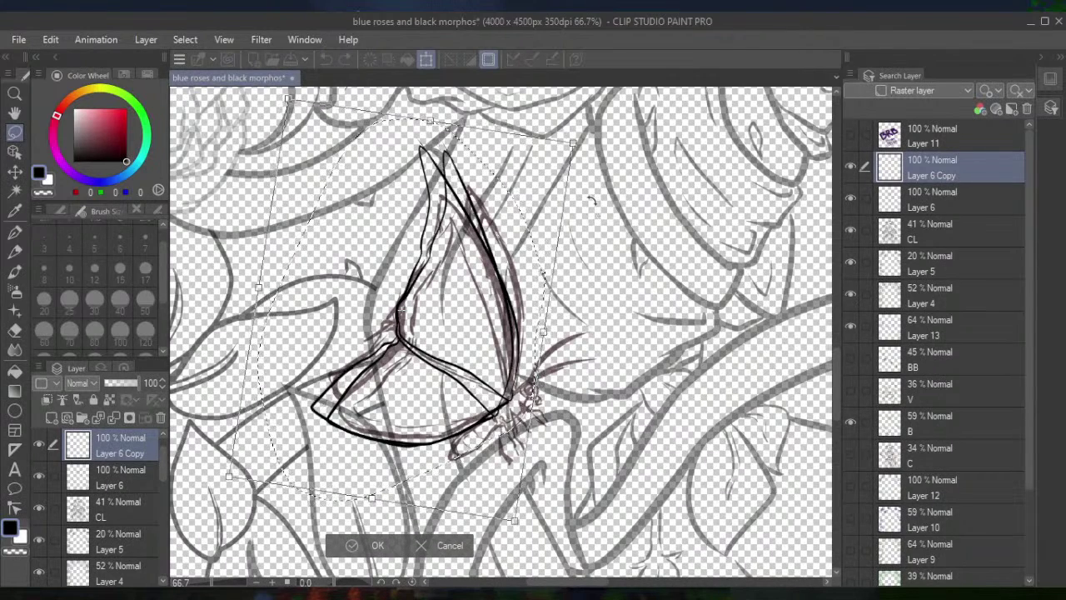
drag(575, 143, 603, 120)
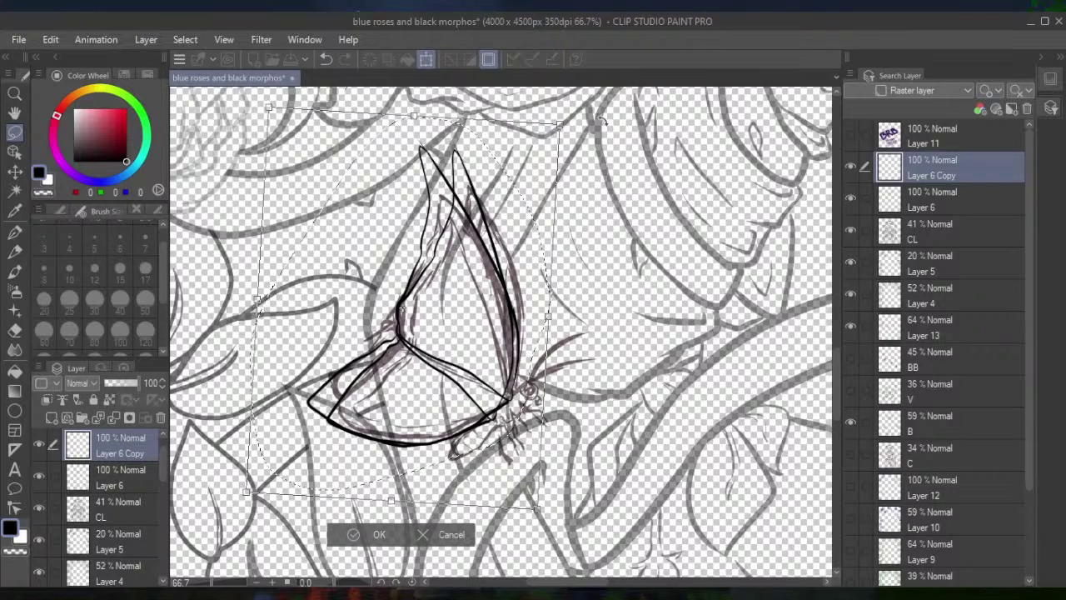
drag(536, 205, 541, 197)
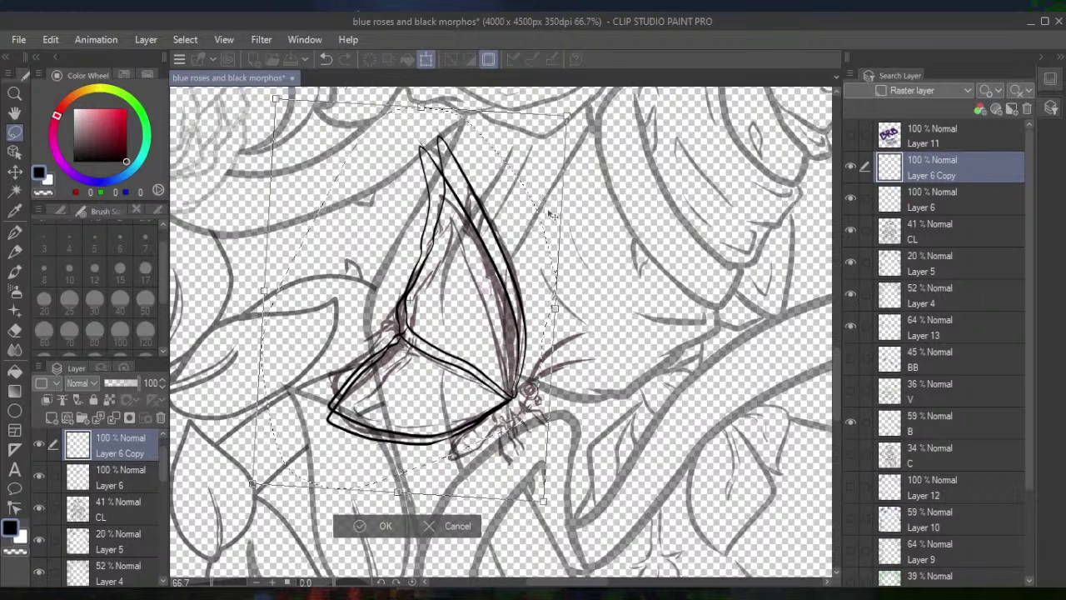
click(383, 525)
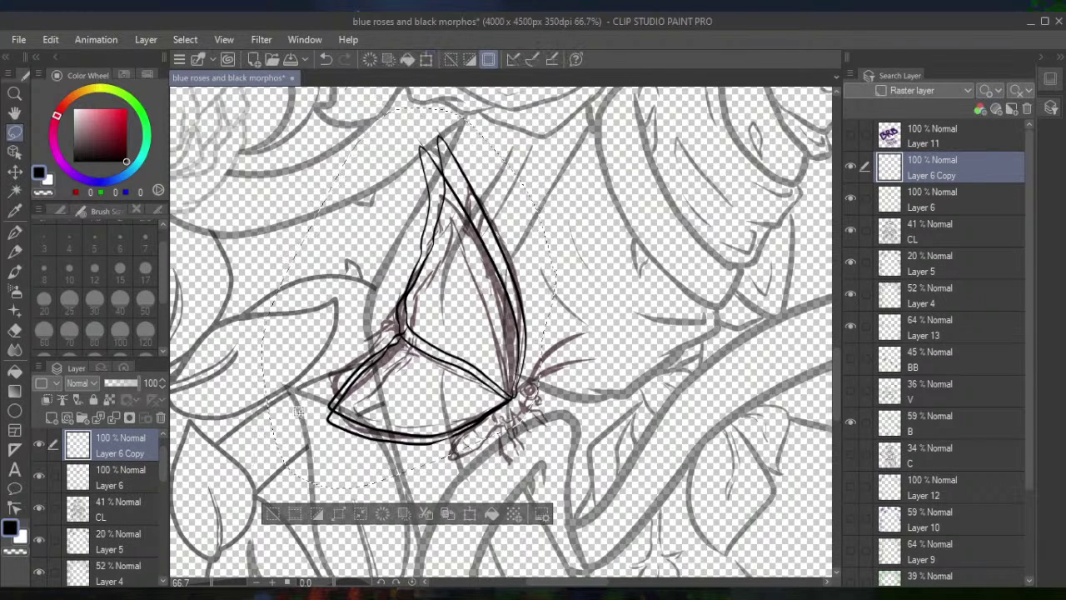
Erase the copied wing lines that overlap the near wings at size 30, merge the copy into Layer 6 and deselect
click(14, 329)
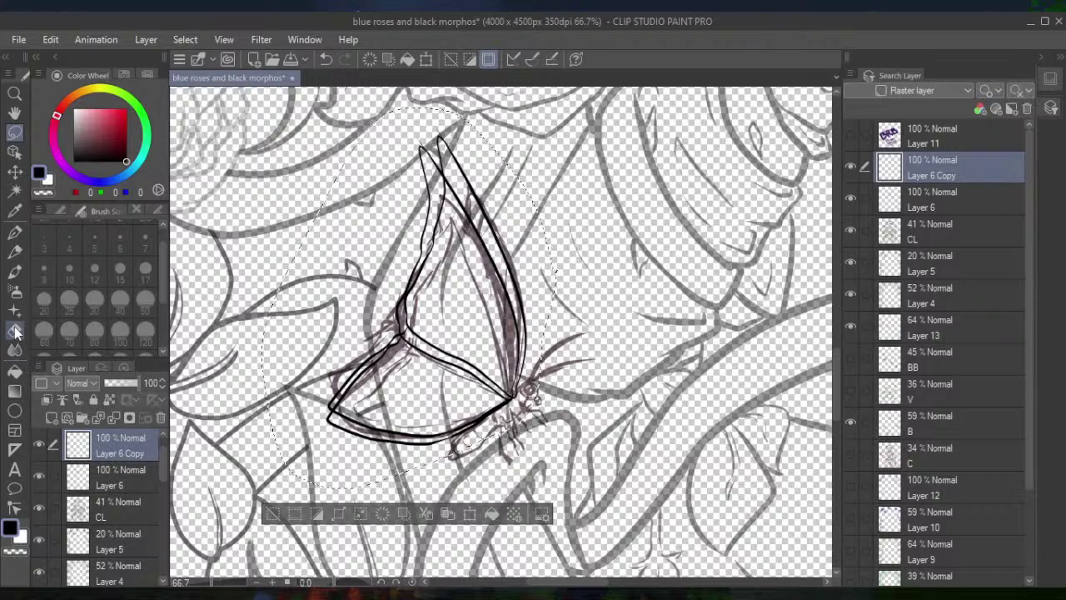
mouse_move(353, 425)
mouse_down()
mouse_move(342, 408)
mouse_move(339, 423)
mouse_move(371, 439)
mouse_move(476, 415)
mouse_move(499, 397)
mouse_move(460, 367)
mouse_move(400, 352)
mouse_move(411, 334)
mouse_up()
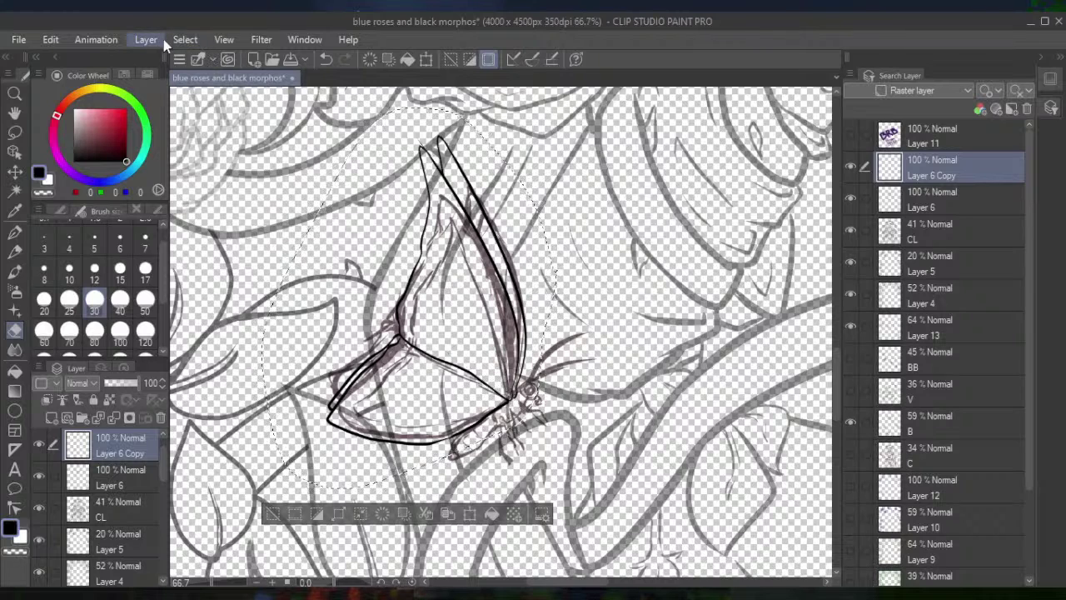
key(ctrl+e)
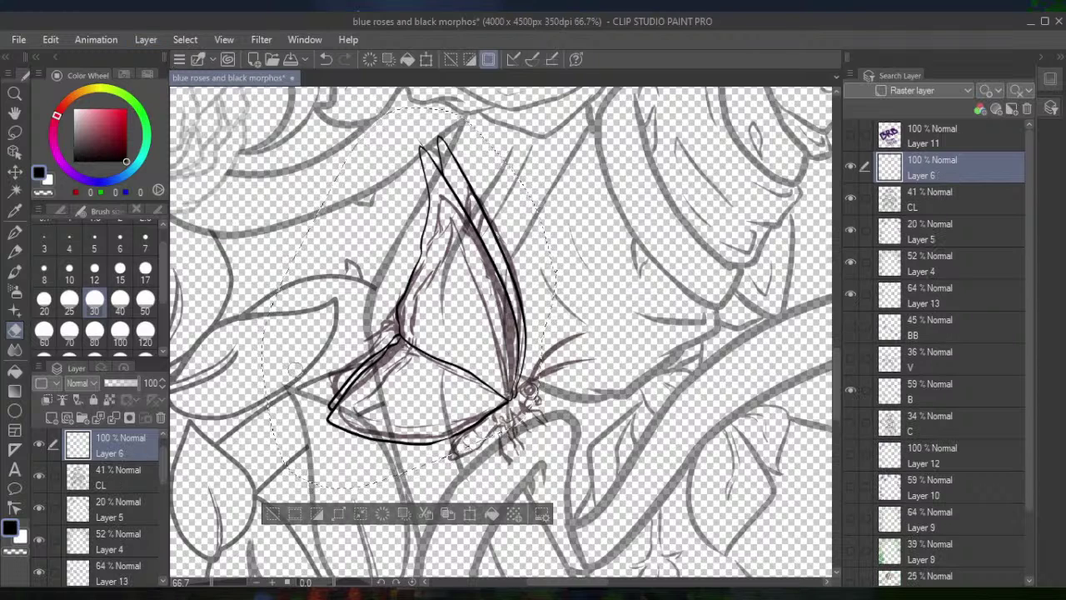
key(ctrl+d)
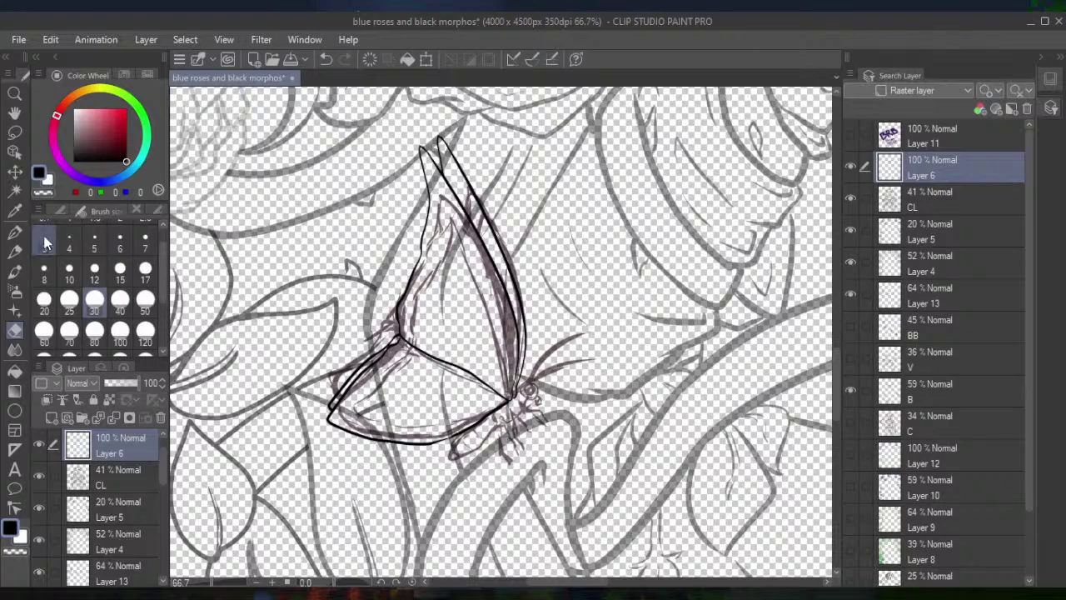
Ink the short neck line at the wing base with the size 7 pen and erase the wing-line overshoot at size 5
click(15, 231)
scroll(533, 416, up, 6)
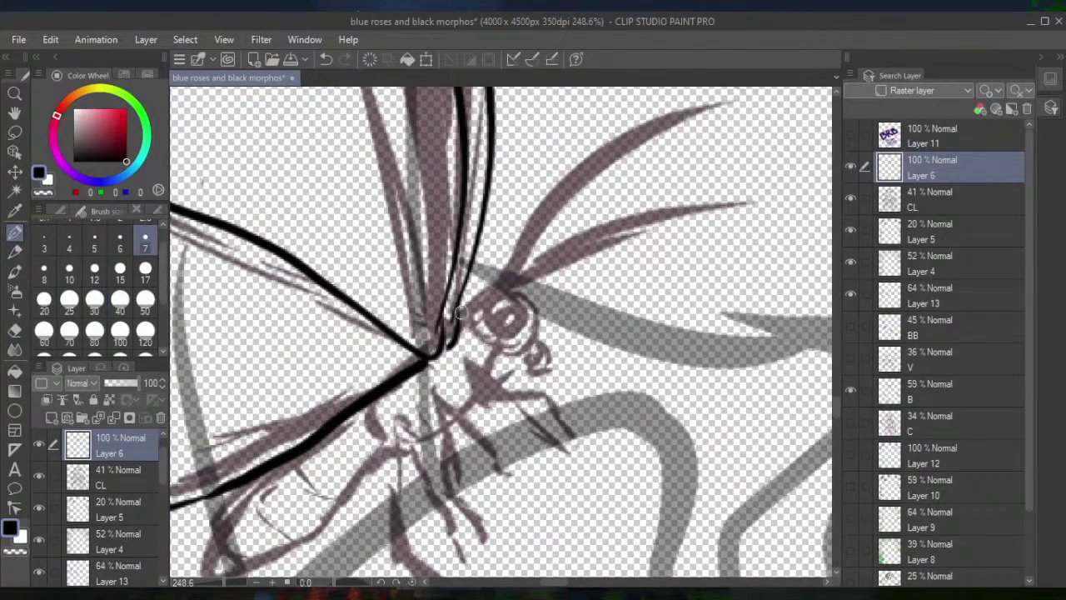
drag(467, 314, 441, 330)
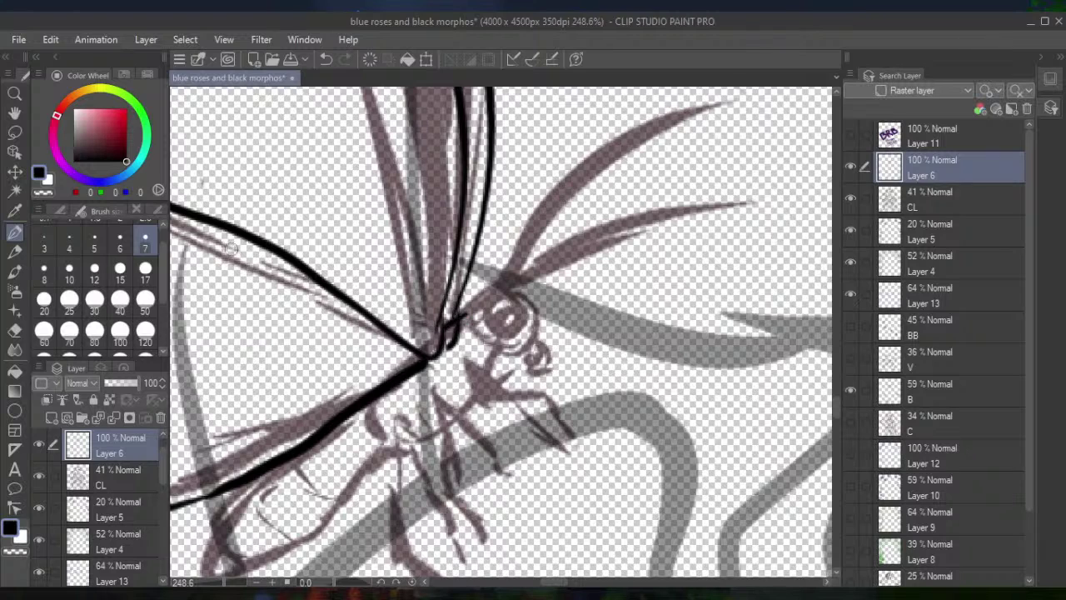
click(15, 329)
click(94, 242)
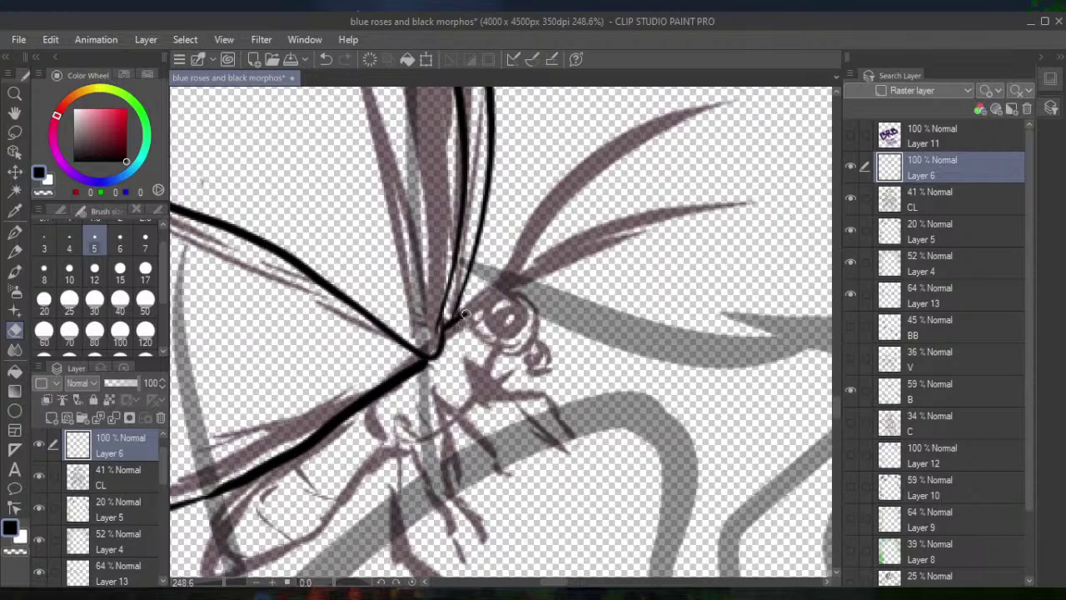
Ink the butterfly's round head, eye and coiled proboscis with the size 7 pen
click(14, 233)
click(145, 242)
mouse_move(469, 314)
mouse_down()
mouse_move(499, 288)
mouse_move(518, 290)
mouse_move(537, 331)
mouse_move(495, 329)
mouse_move(483, 313)
mouse_move(496, 297)
mouse_move(530, 321)
mouse_move(515, 339)
mouse_move(494, 336)
mouse_move(492, 318)
mouse_move(536, 331)
mouse_move(515, 355)
mouse_move(491, 352)
mouse_move(469, 327)
mouse_move(476, 315)
mouse_up()
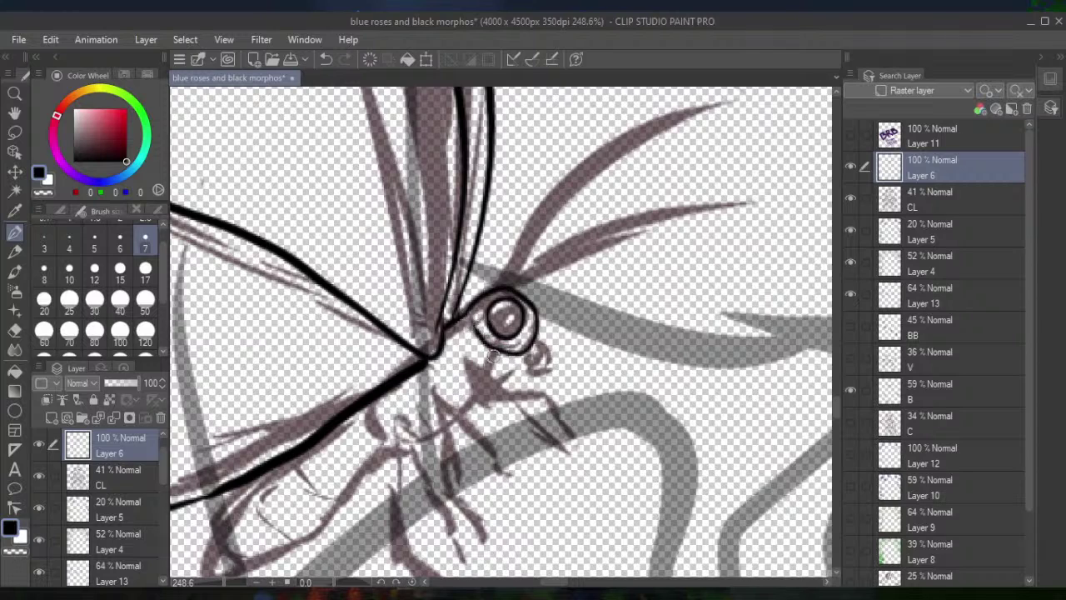
mouse_move(538, 338)
mouse_down()
mouse_move(547, 356)
mouse_move(529, 375)
mouse_move(522, 359)
mouse_move(530, 350)
mouse_move(528, 367)
mouse_move(534, 344)
mouse_move(539, 353)
mouse_up()
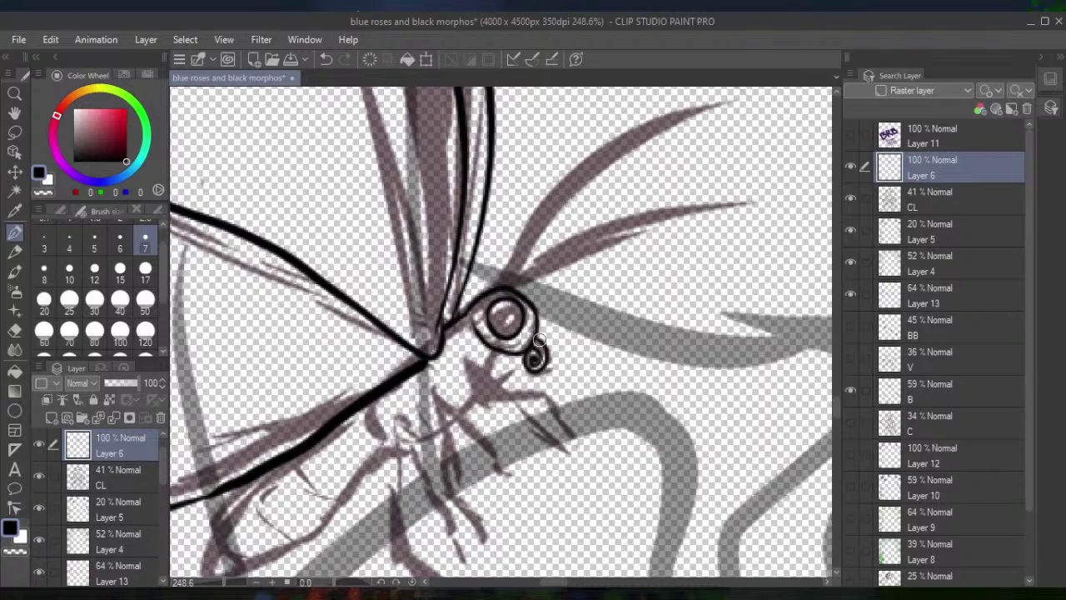
Ink the underside of the butterfly's thorax and its front, middle and rear legs, redrawing the misplaced leg strokes
mouse_move(466, 356)
mouse_down()
mouse_move(471, 376)
mouse_move(500, 396)
mouse_move(529, 388)
mouse_move(590, 435)
mouse_up()
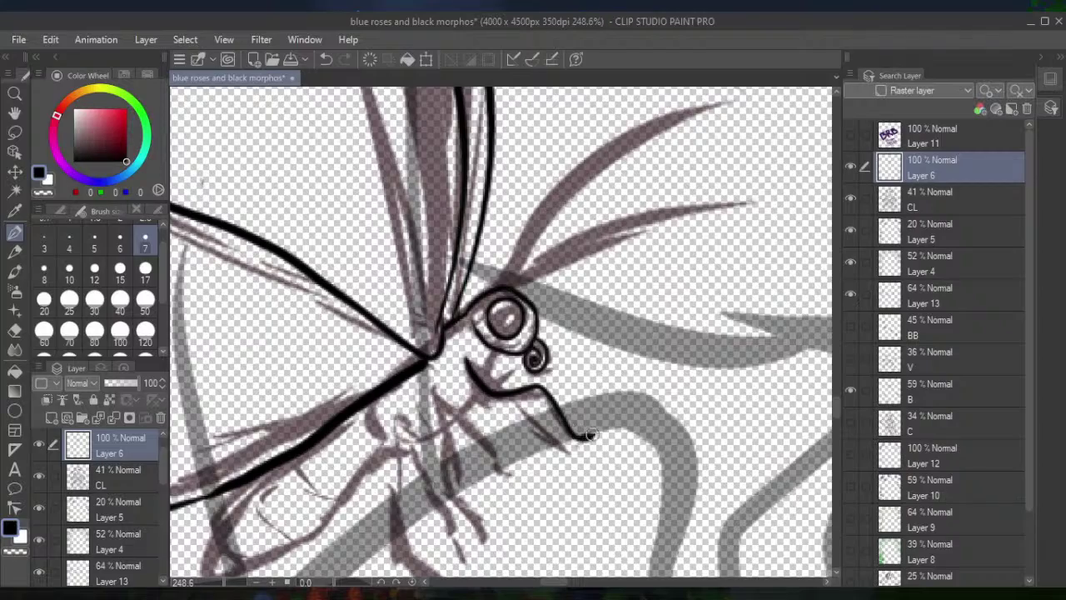
scroll(621, 374, down, 5)
scroll(662, 453, up, 3)
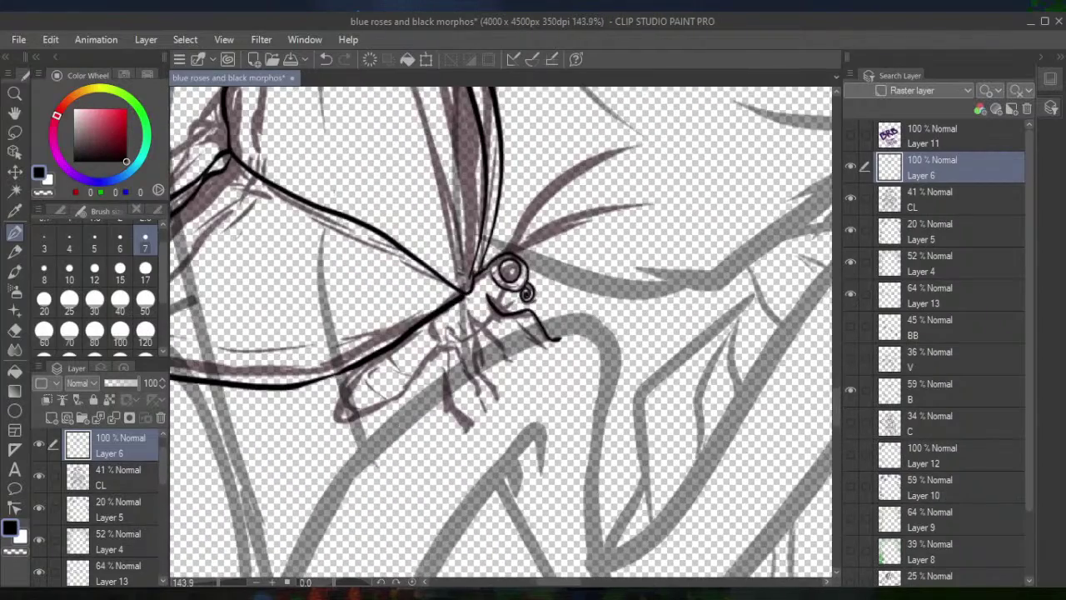
mouse_move(502, 287)
mouse_down()
mouse_move(474, 331)
mouse_move(442, 343)
mouse_move(430, 317)
mouse_move(469, 332)
mouse_move(468, 309)
mouse_move(503, 365)
mouse_up()
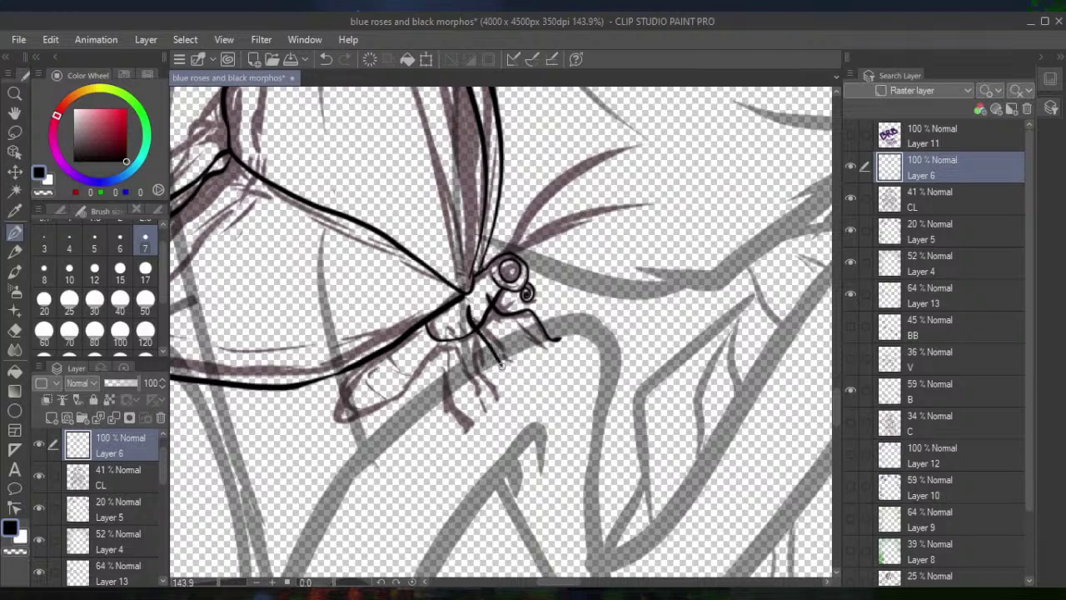
click(327, 59)
drag(469, 310, 505, 385)
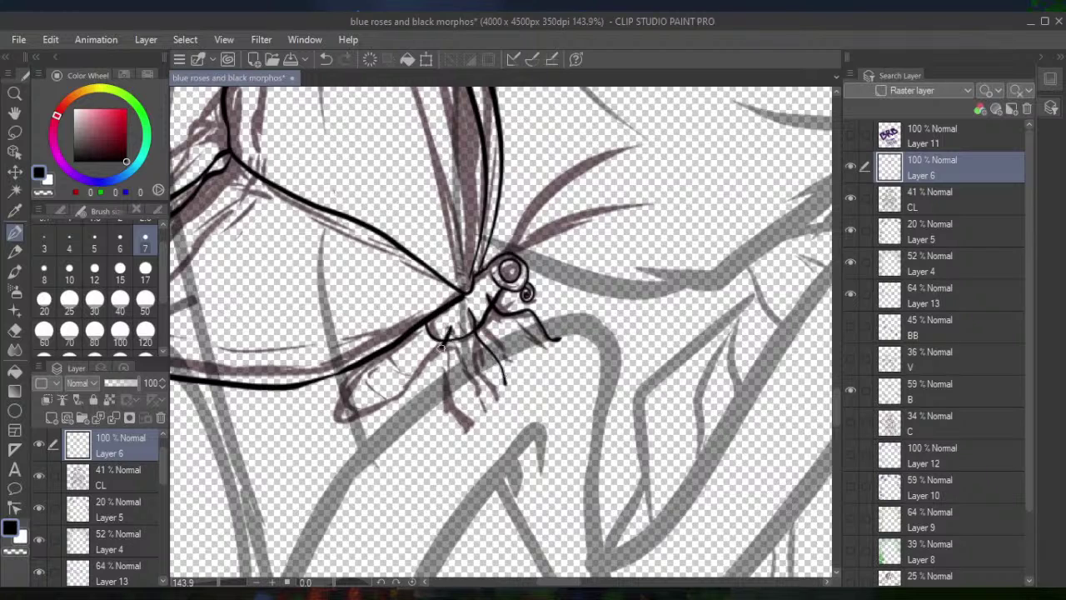
click(326, 59)
mouse_move(447, 332)
mouse_down()
mouse_move(452, 374)
mouse_move(480, 409)
mouse_up()
Ink the abdomen outline beneath the lower wing and add the curved segment lines along it
mouse_move(423, 361)
mouse_down()
mouse_move(390, 401)
mouse_move(334, 418)
mouse_move(340, 409)
mouse_up()
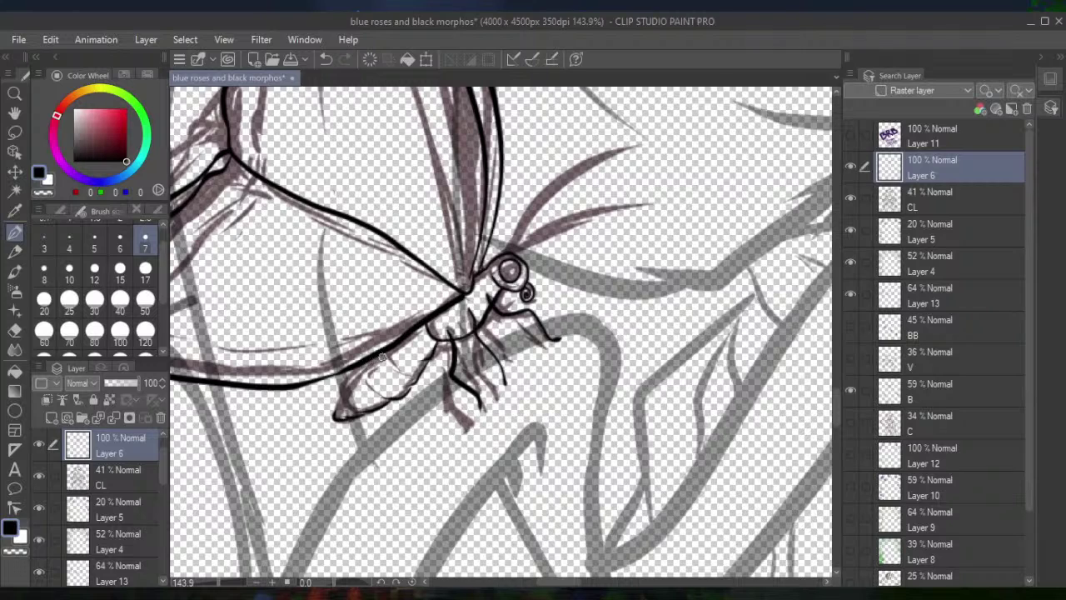
mouse_move(394, 381)
mouse_down()
mouse_move(395, 359)
mouse_move(423, 375)
mouse_move(404, 354)
mouse_move(418, 360)
mouse_move(371, 390)
mouse_move(382, 394)
mouse_up()
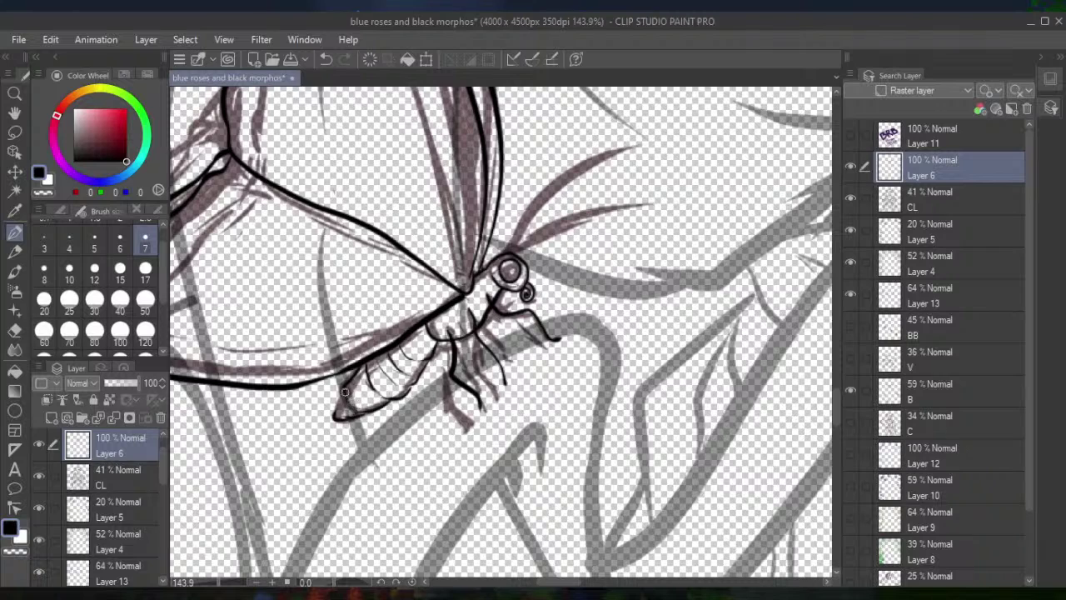
drag(341, 396, 335, 414)
Ink the two curved antennae on the head and one more leg stroke under the thorax
drag(508, 252, 633, 118)
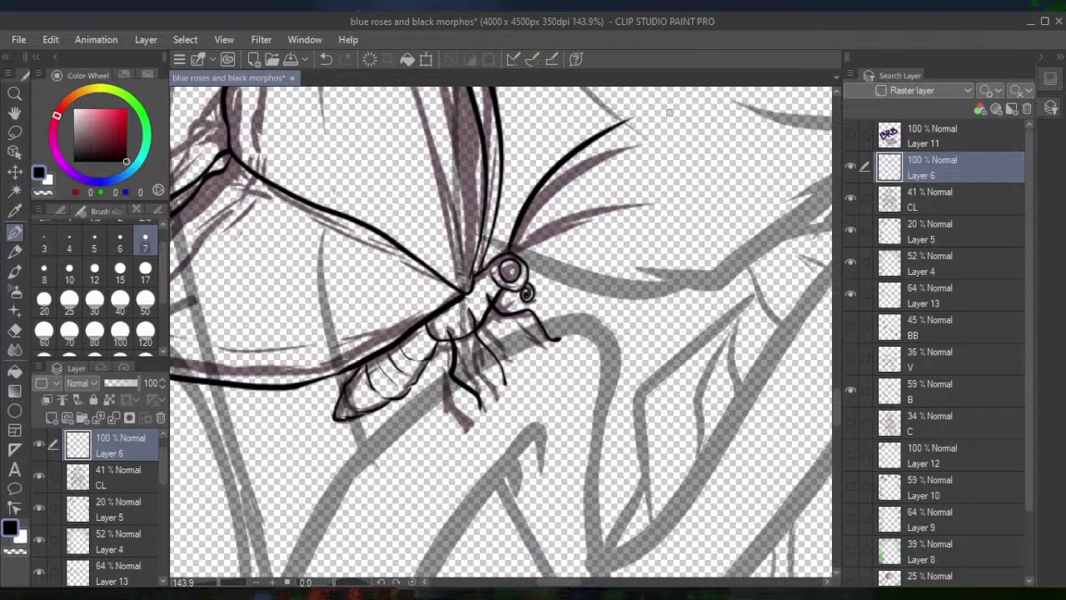
drag(515, 250, 663, 176)
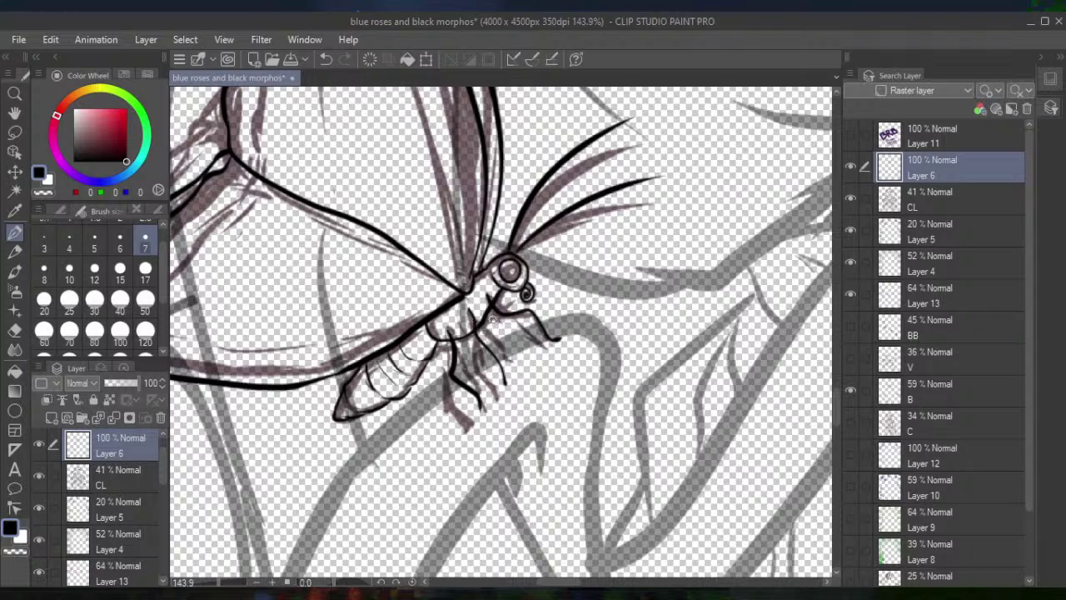
mouse_move(490, 311)
mouse_down()
mouse_move(510, 336)
mouse_move(486, 338)
mouse_move(493, 354)
mouse_up()
Lasso the small inked butterfly below the large central one and duplicate it onto its own layer
scroll(544, 354, down, 6)
scroll(505, 332, down, 4)
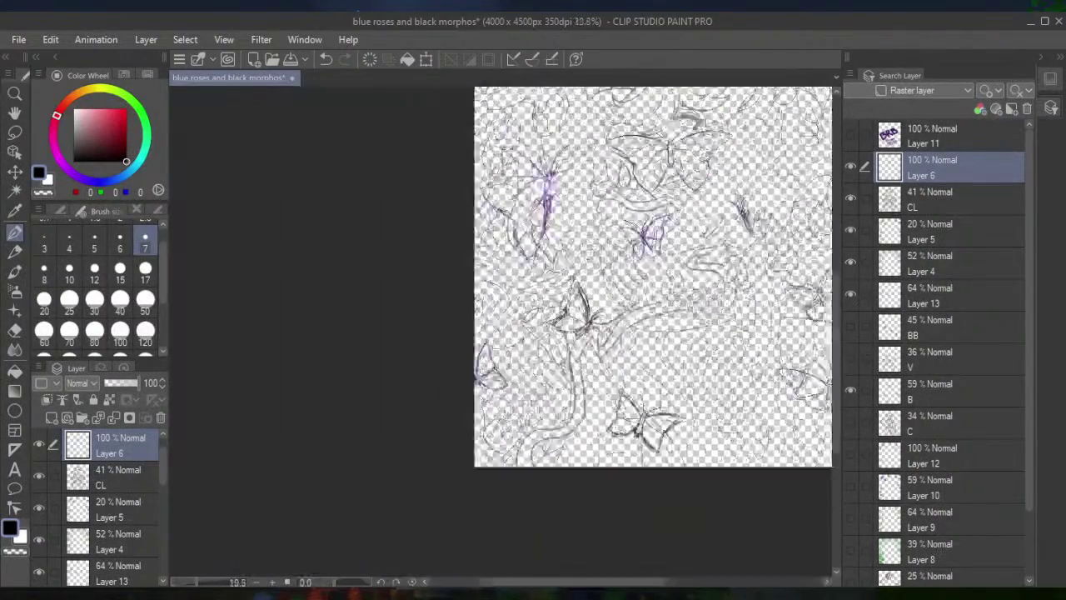
scroll(505, 332, up, 3)
scroll(550, 333, down, 2)
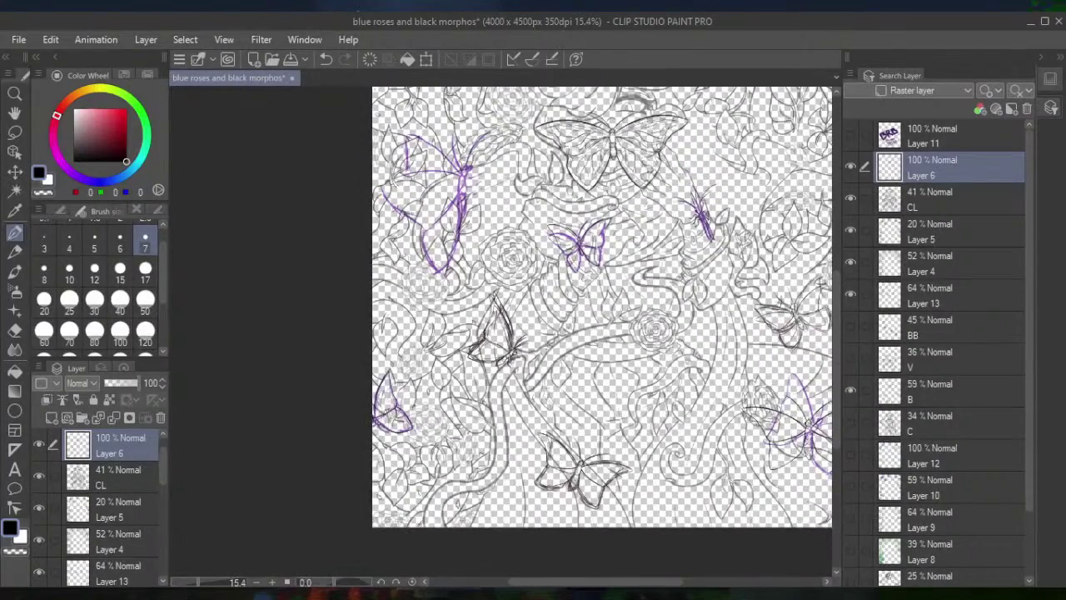
drag(612, 308, 548, 335)
drag(548, 292, 544, 380)
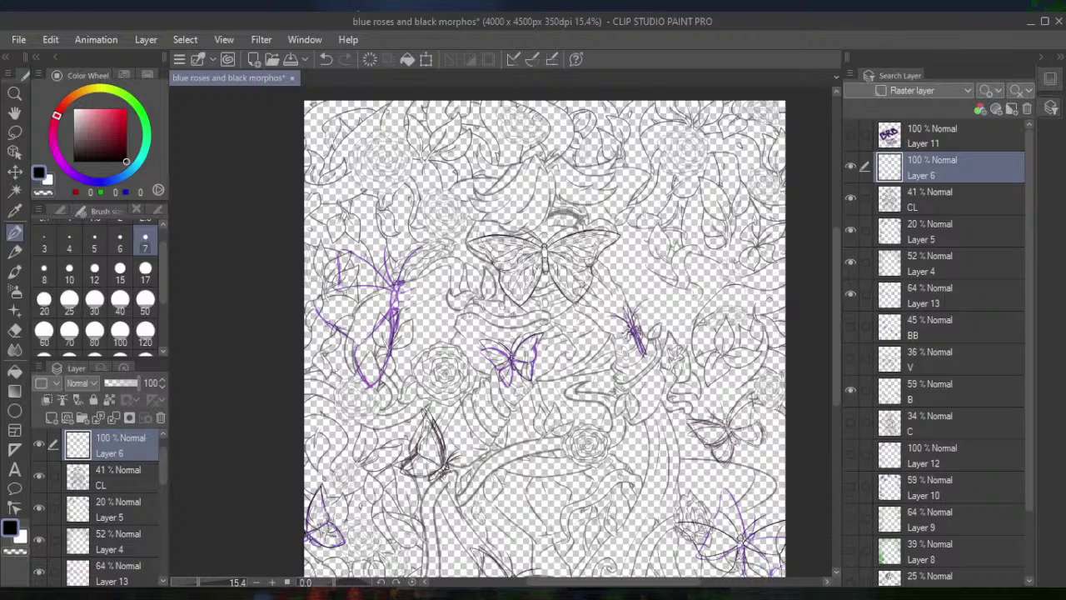
click(15, 132)
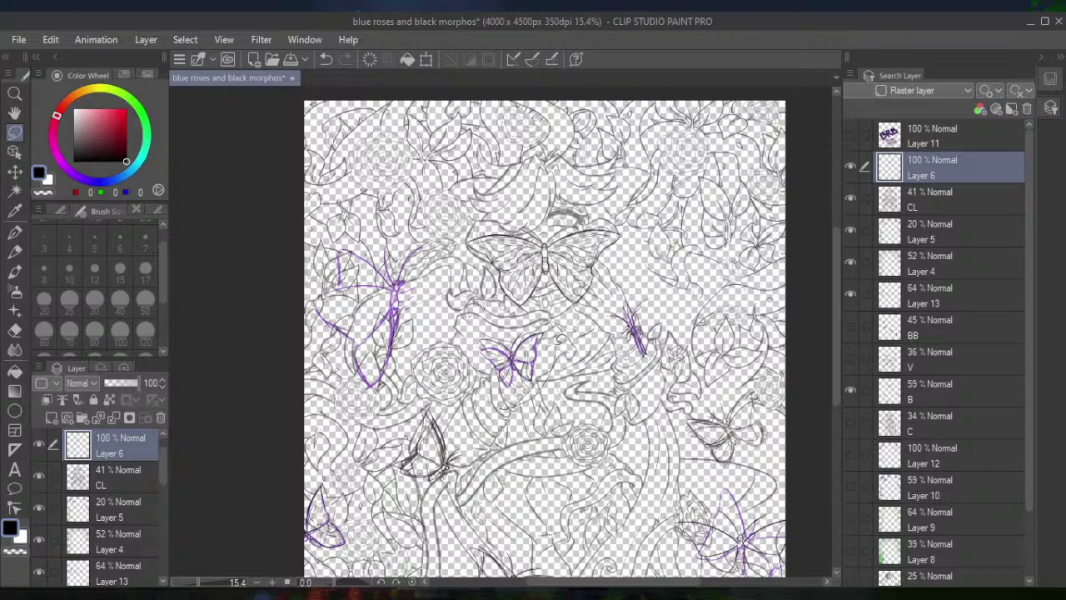
drag(552, 324, 479, 323)
drag(490, 404, 509, 403)
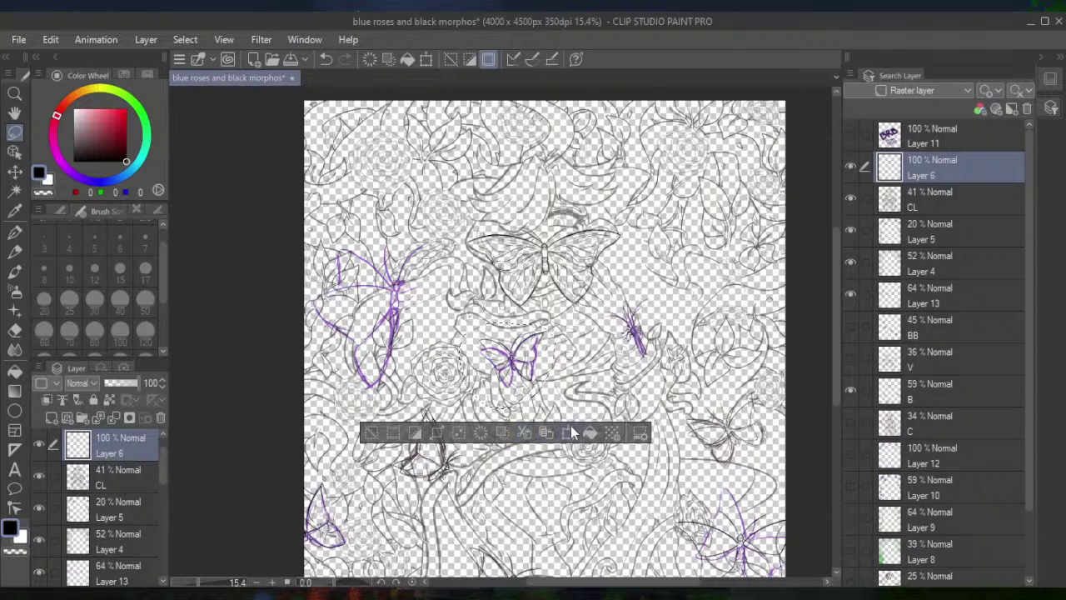
click(547, 432)
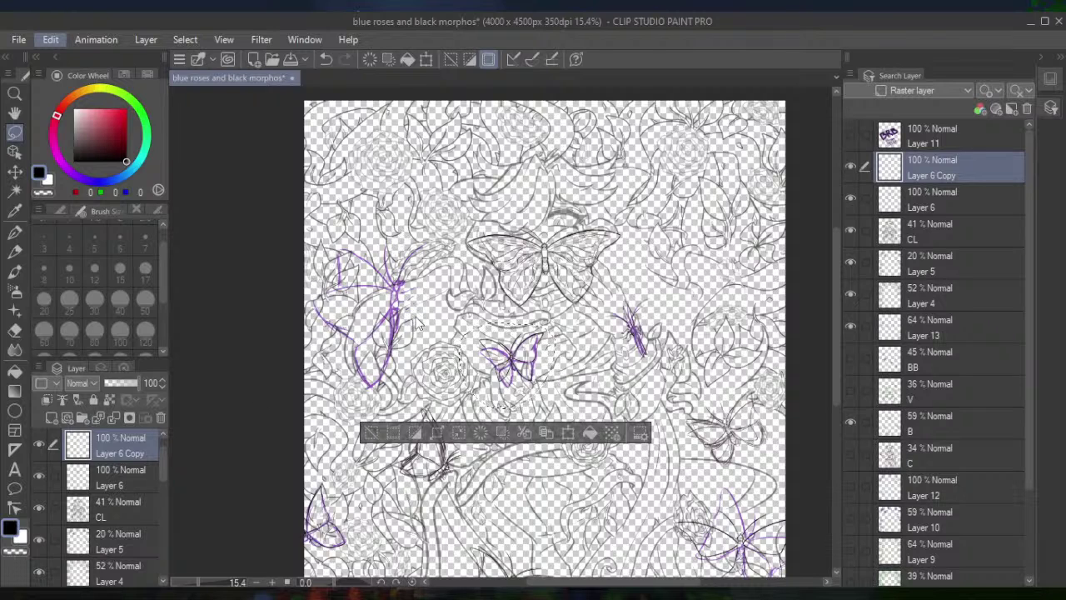
Rotate and move the duplicated butterfly to the area beside the rose above the central butterfly's right wing, then clear the selection
key(ctrl+t)
drag(545, 377, 612, 215)
drag(676, 166, 642, 122)
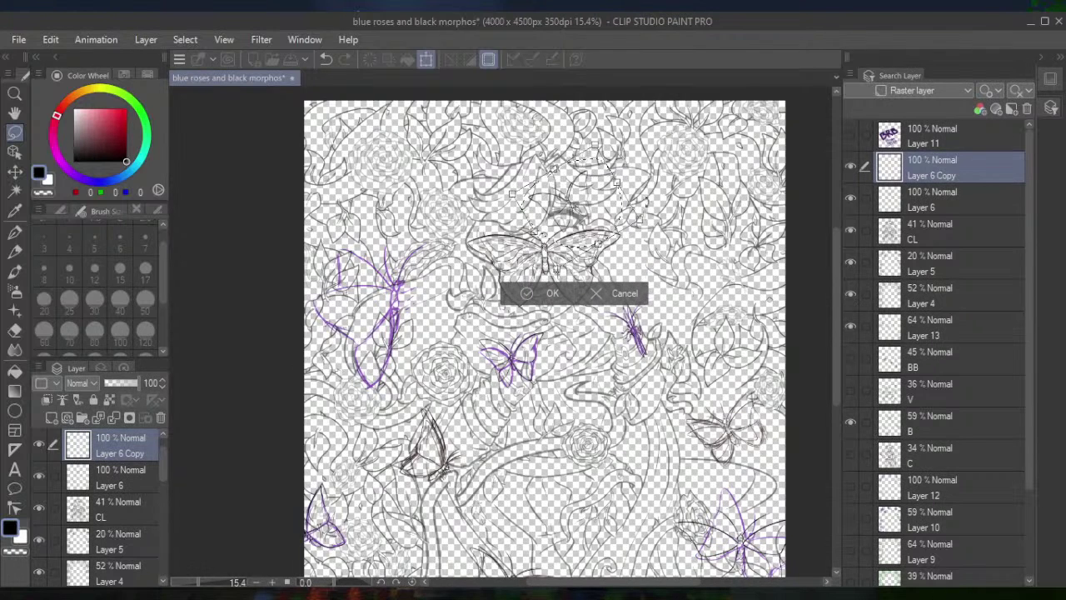
drag(644, 220, 677, 191)
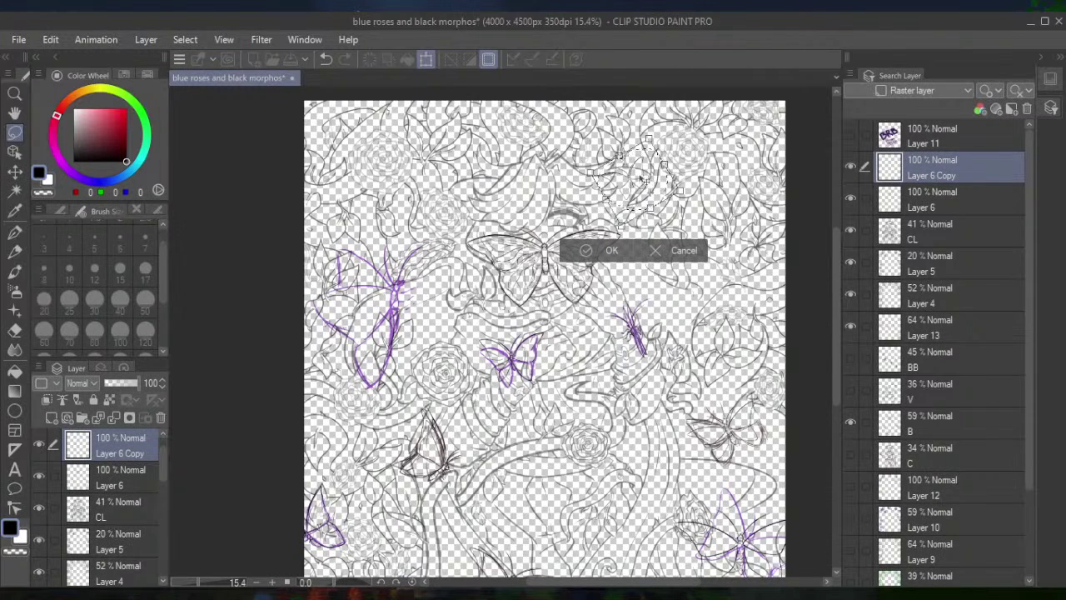
drag(644, 199, 668, 181)
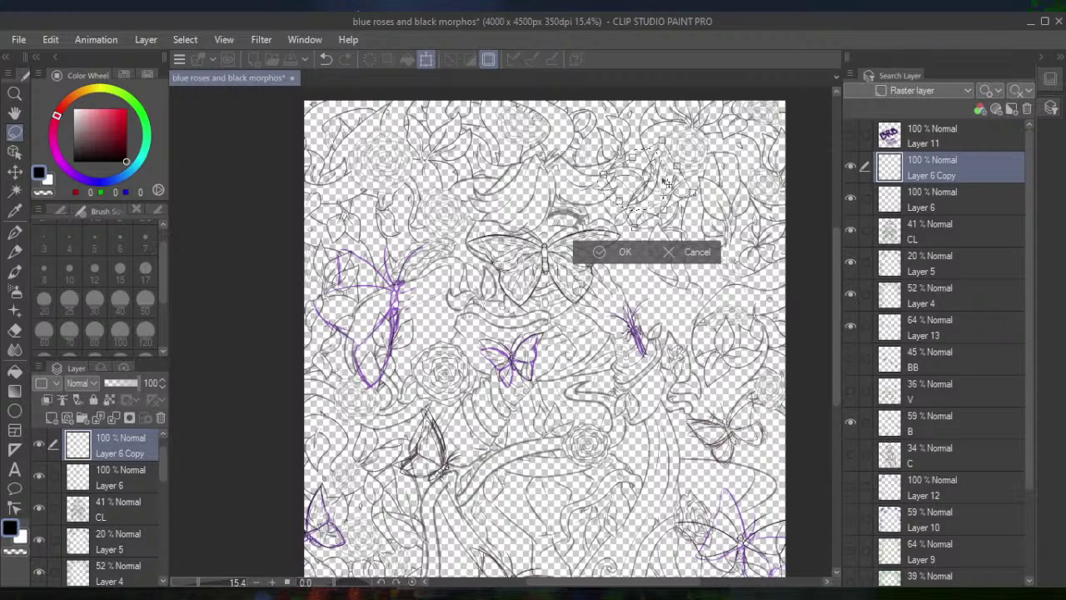
click(603, 254)
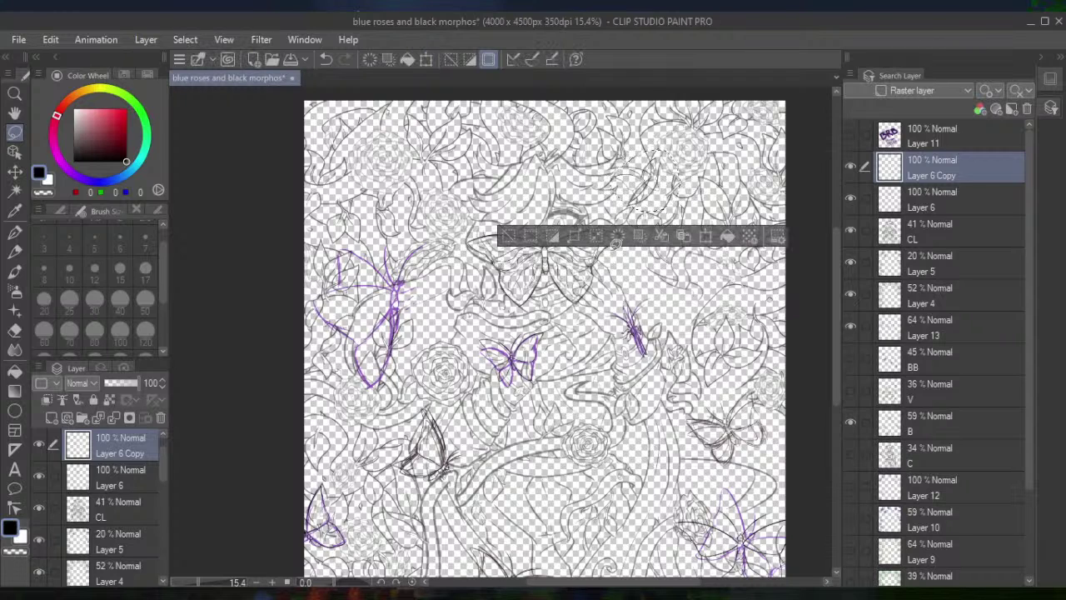
click(201, 45)
click(213, 76)
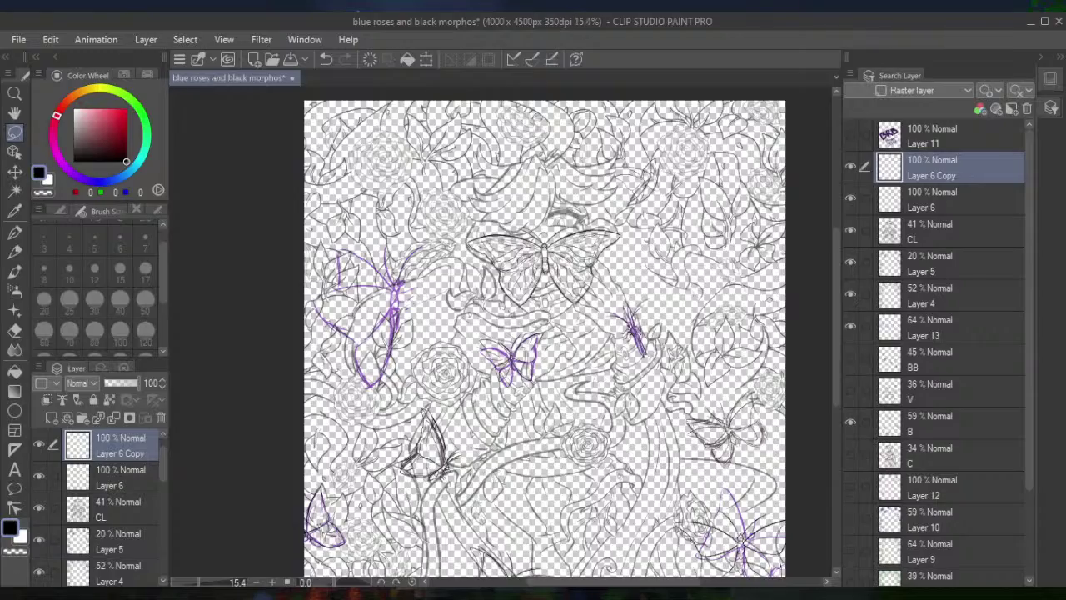
Reinforce the duplicated butterfly's wing and body outlines with the size 7 pen, undoing a stray stroke in its right upper wing
scroll(641, 189, up, 5)
scroll(625, 200, up, 5)
scroll(625, 200, down, 8)
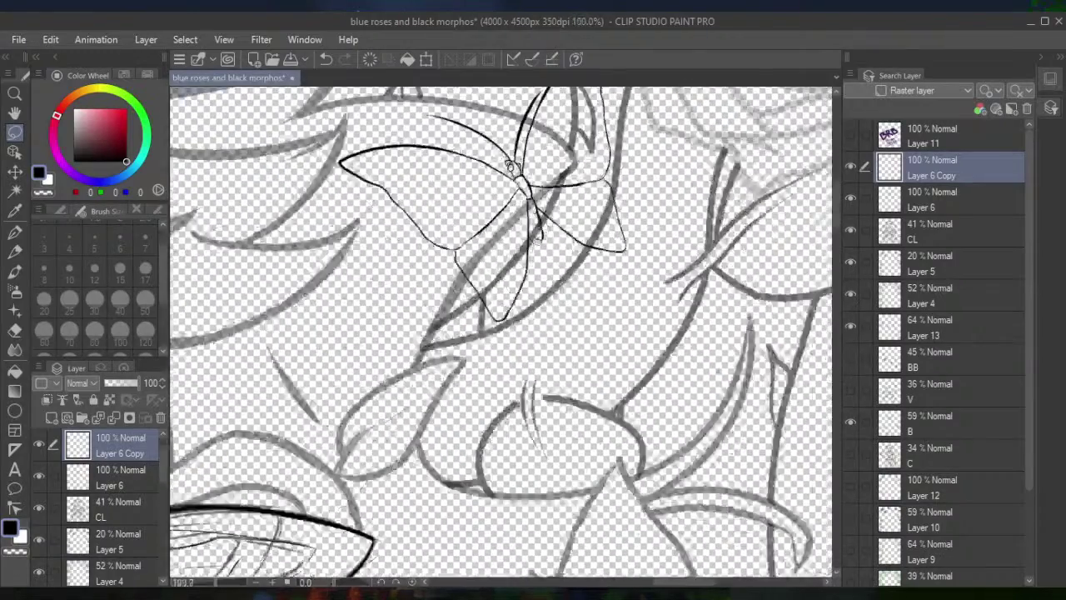
scroll(639, 173, down, 5)
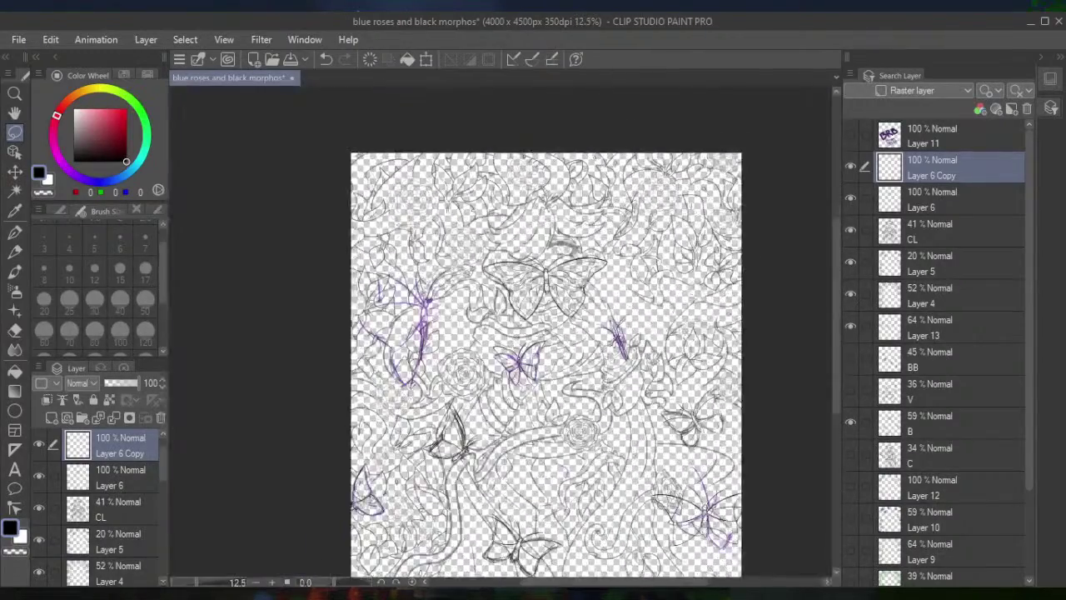
scroll(518, 358, up, 10)
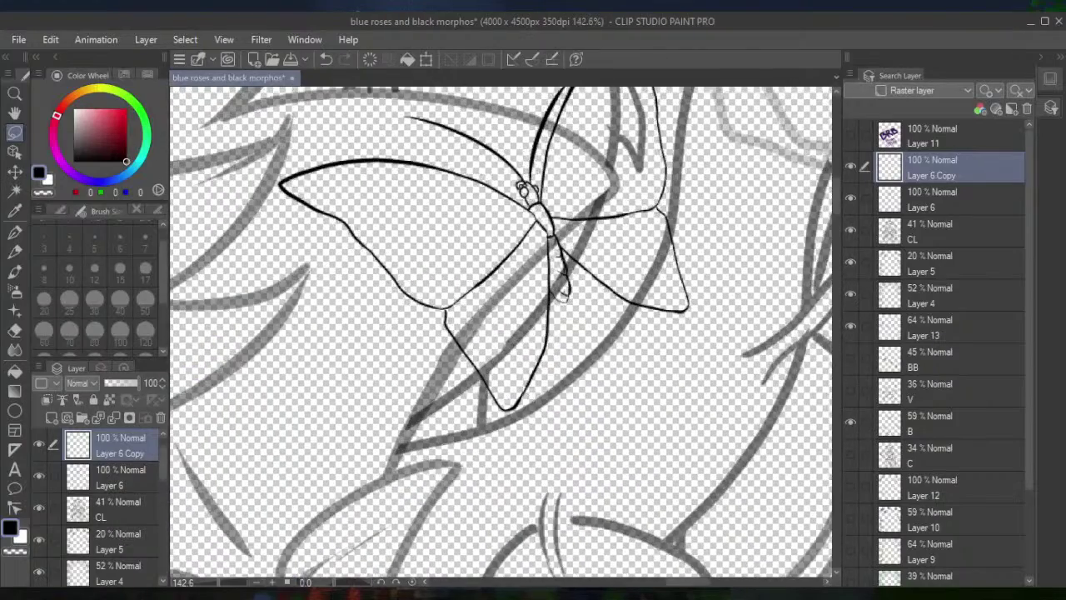
drag(518, 322, 520, 358)
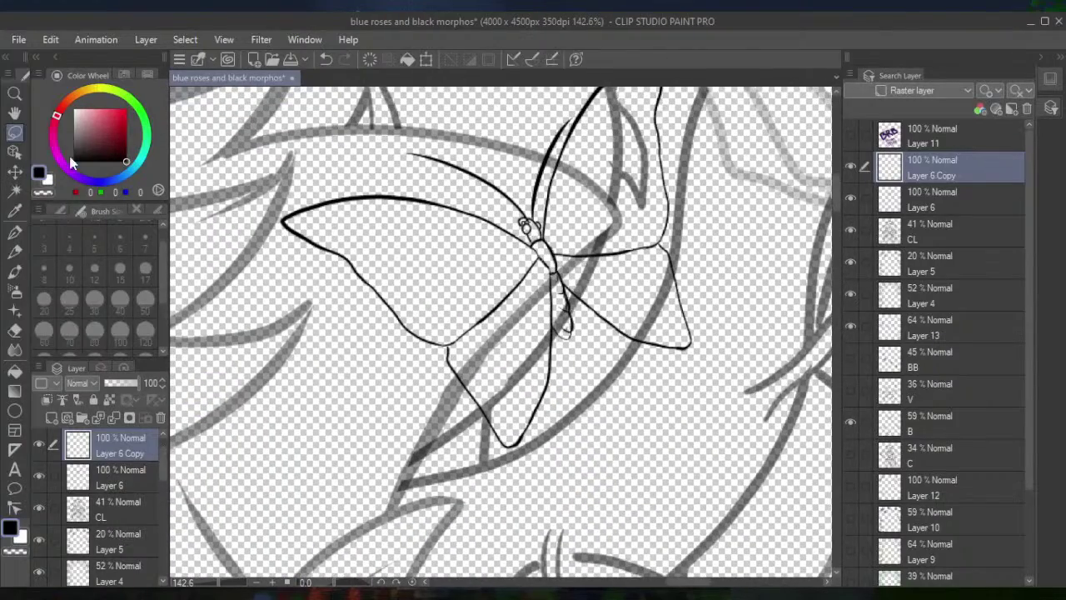
click(14, 233)
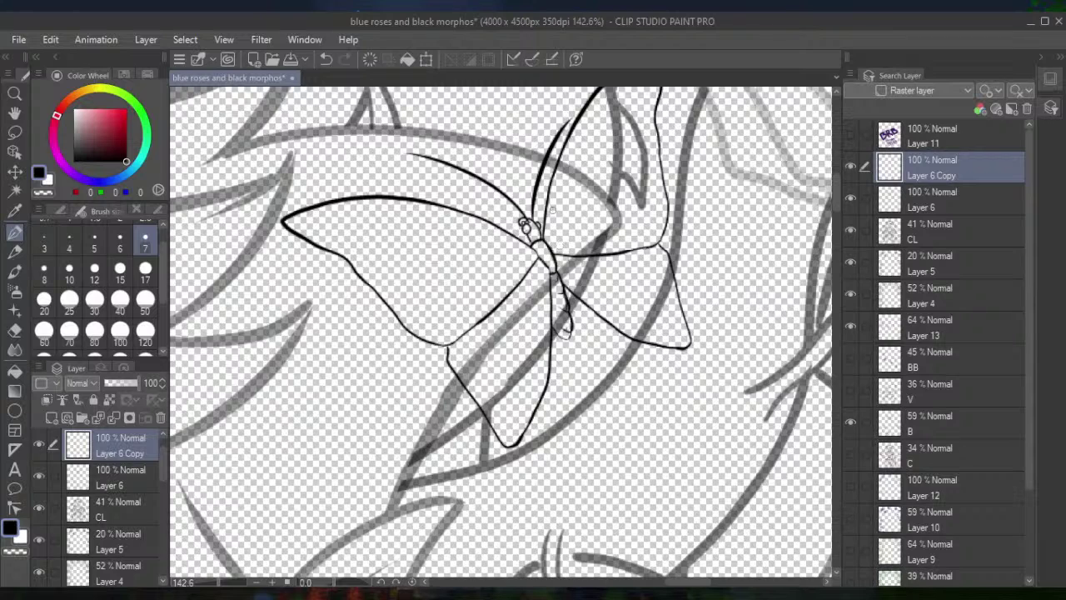
drag(549, 185, 579, 116)
drag(638, 198, 644, 248)
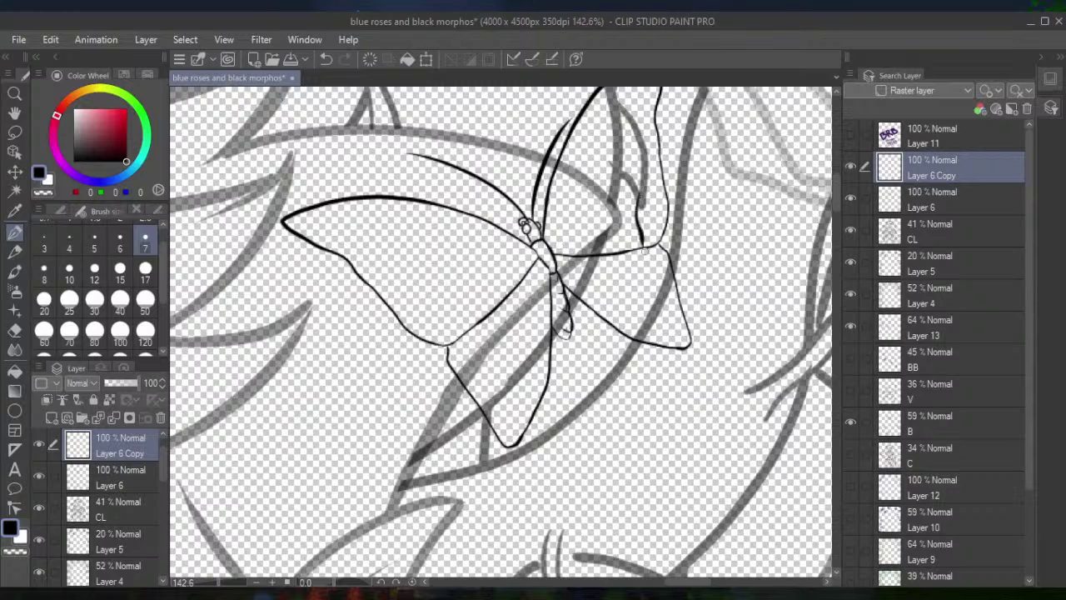
click(326, 58)
drag(546, 268, 552, 323)
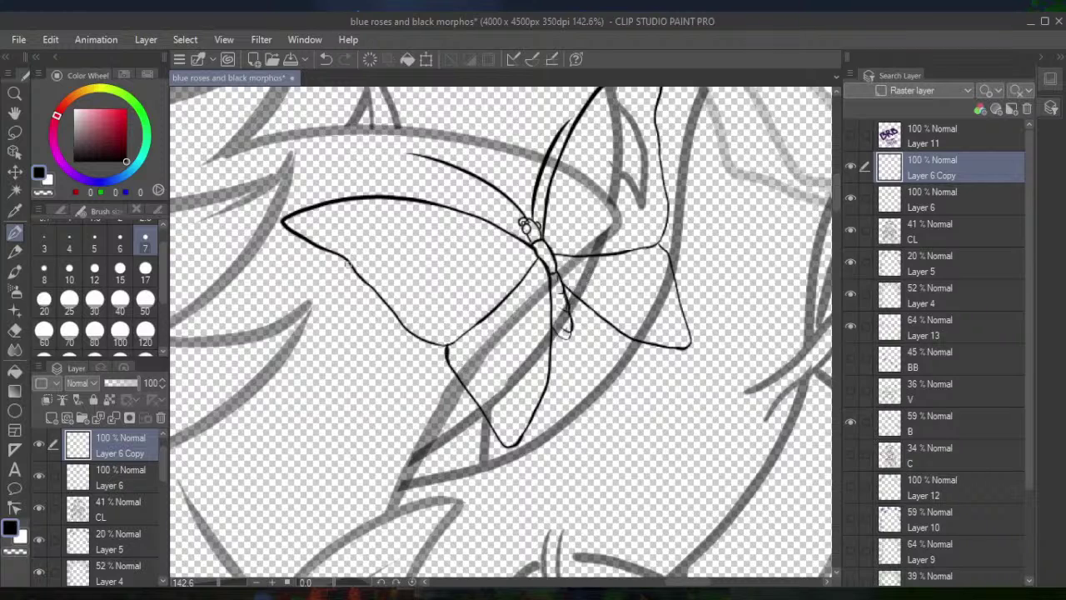
Merge the butterfly copy into Layer 6 and hide the butterfly sketch layers B and Layer 13
scroll(601, 330, down, 5)
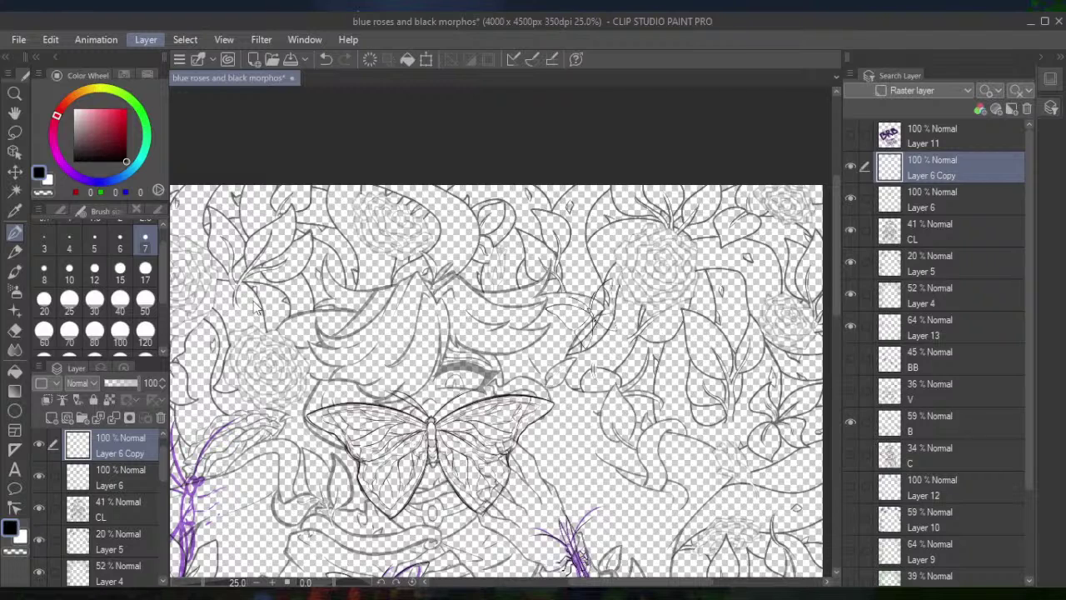
key(ctrl+e)
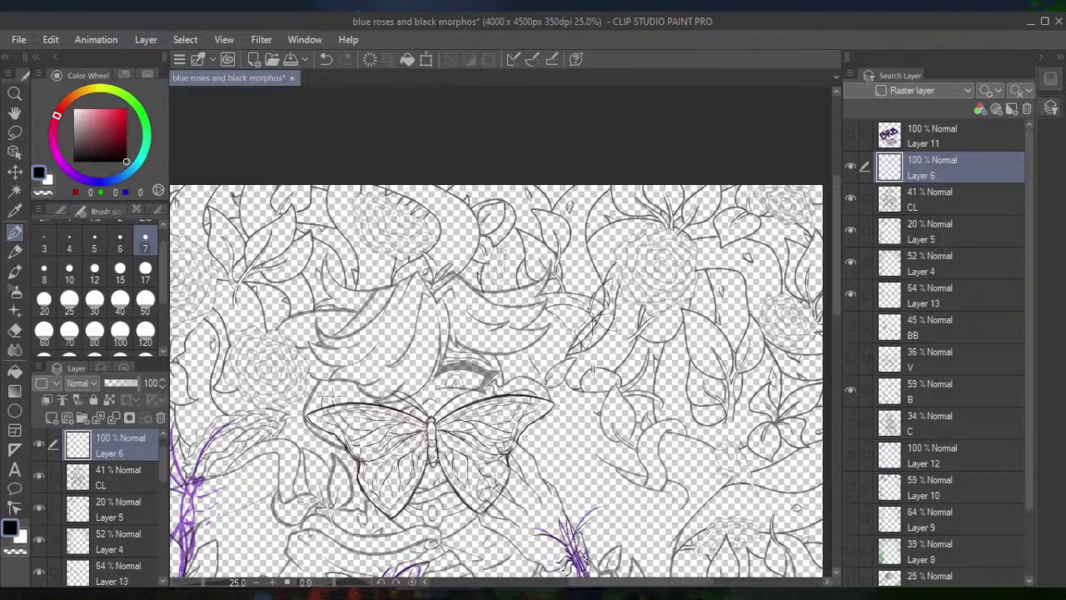
drag(336, 384, 460, 188)
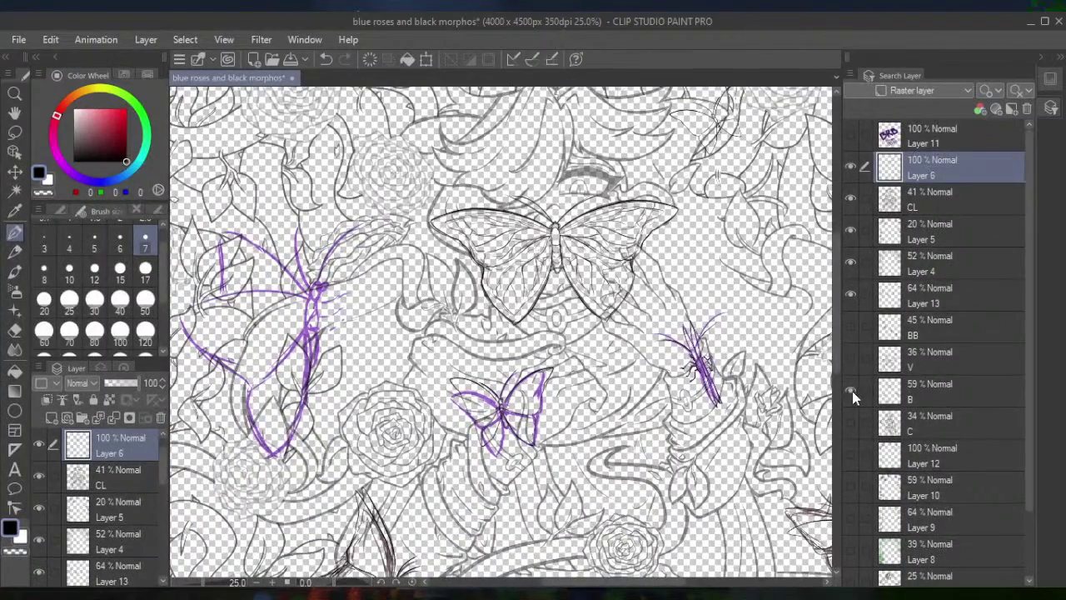
click(850, 293)
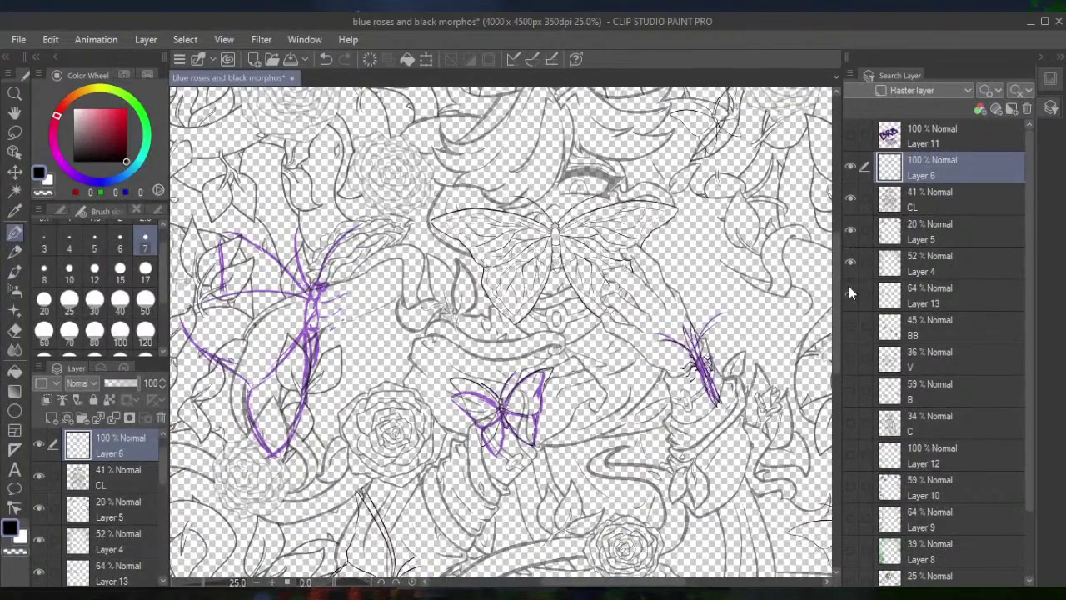
click(851, 319)
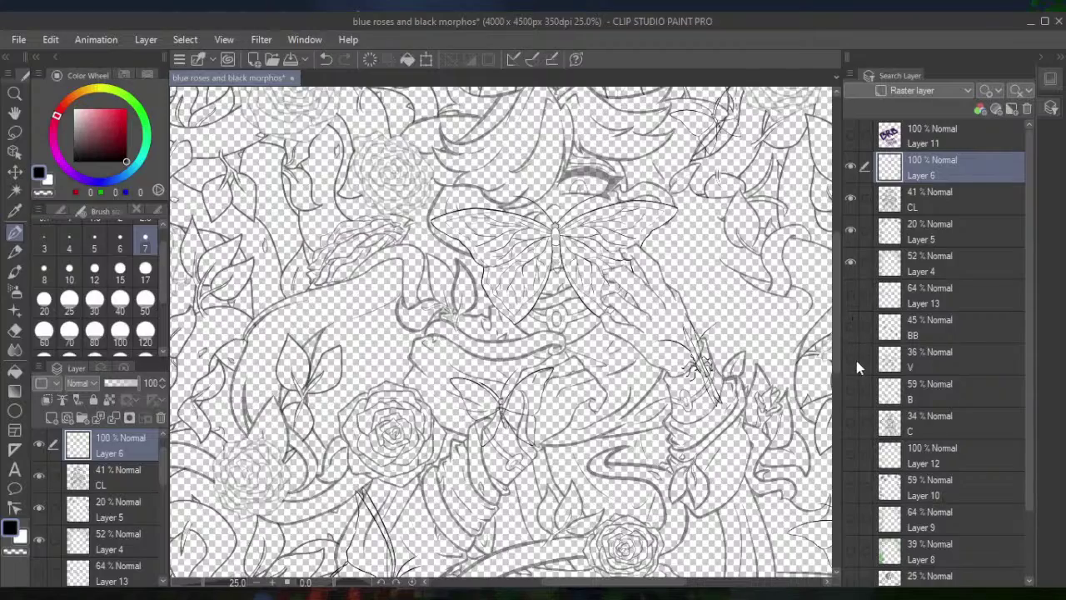
Examine the inked butterflies across the canvas for background lines that run through them
scroll(641, 273, down, 2)
drag(779, 304, 687, 230)
scroll(620, 230, up, 2)
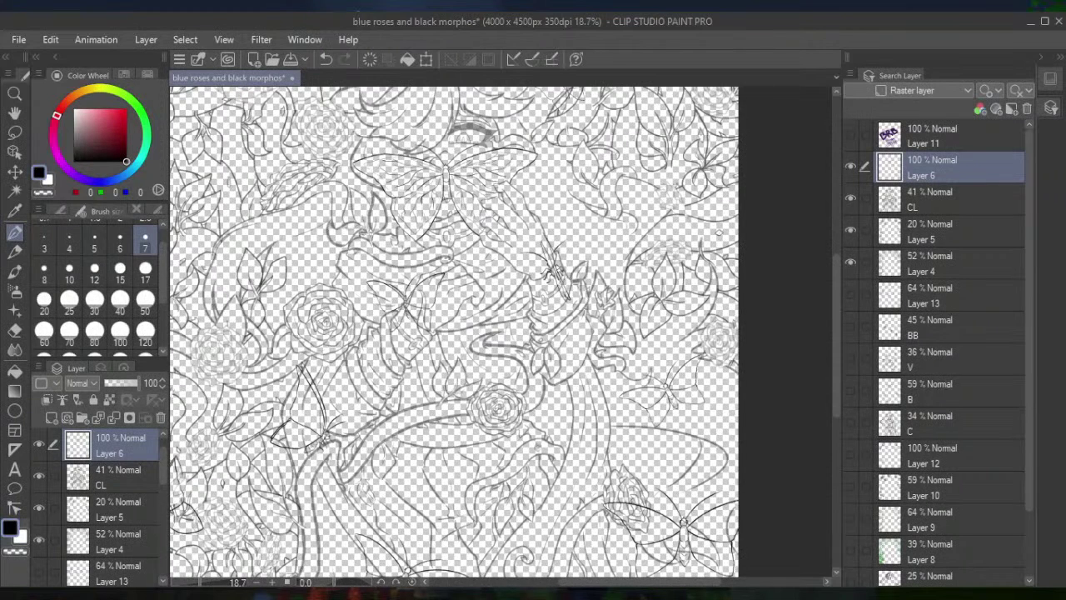
scroll(593, 231, up, 1)
scroll(593, 231, down, 2)
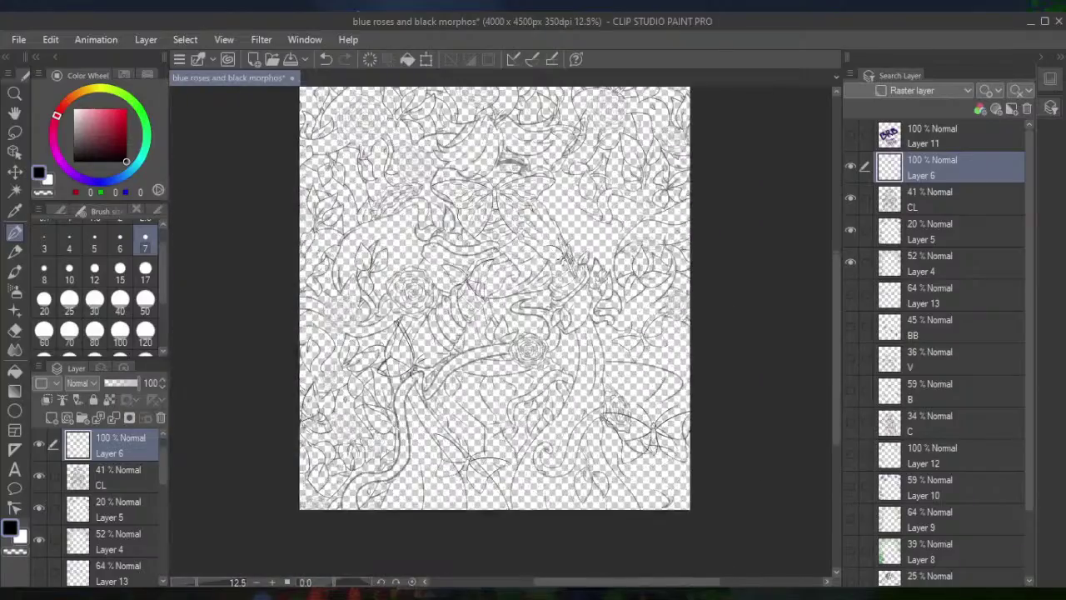
scroll(582, 158, up, 3)
drag(582, 158, 533, 318)
scroll(533, 318, up, 1)
scroll(516, 290, up, 4)
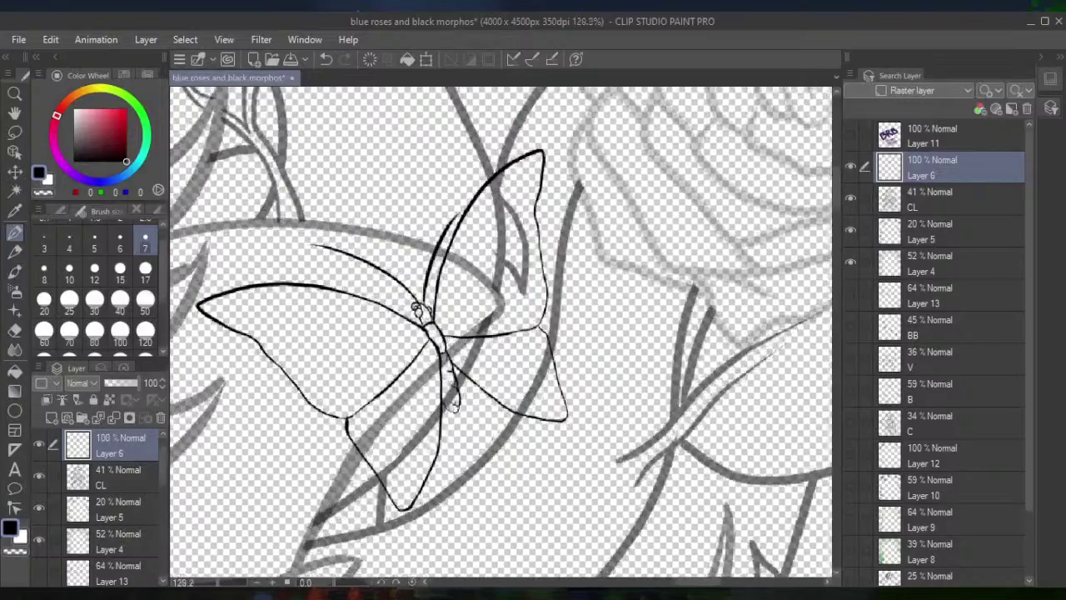
Erase the leaf and hat lines running through the copied butterfly beside the rose on layer CL with a size 25 eraser
scroll(439, 305, down, 2)
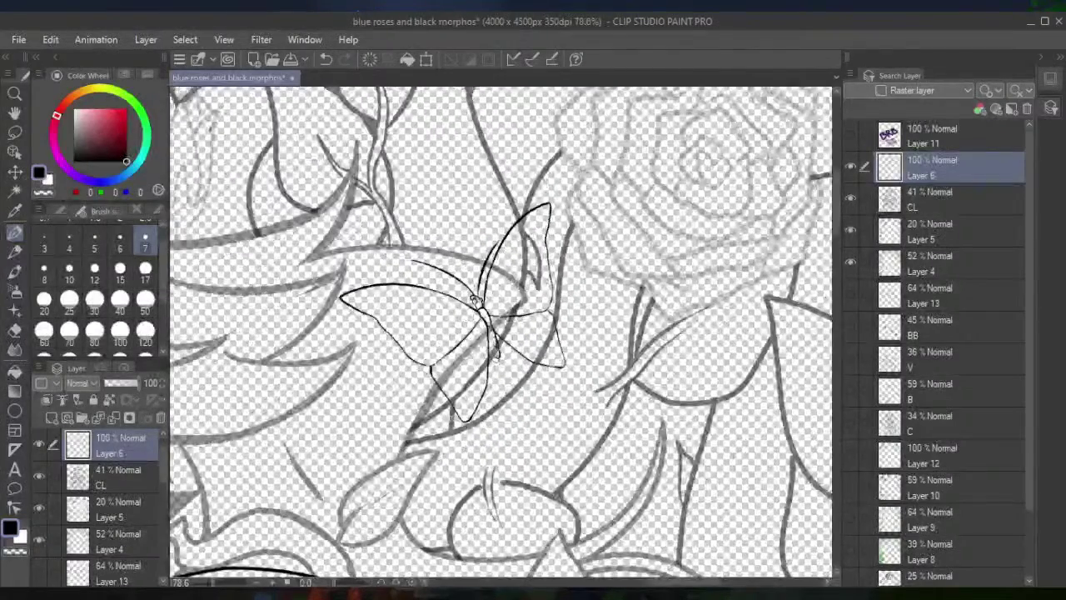
click(927, 199)
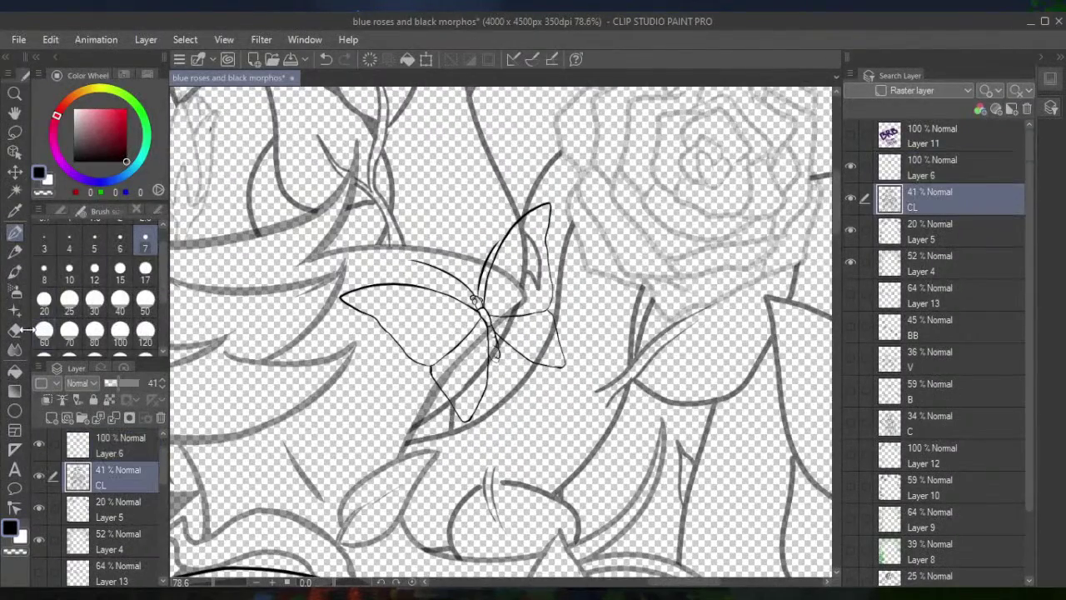
click(15, 330)
click(69, 300)
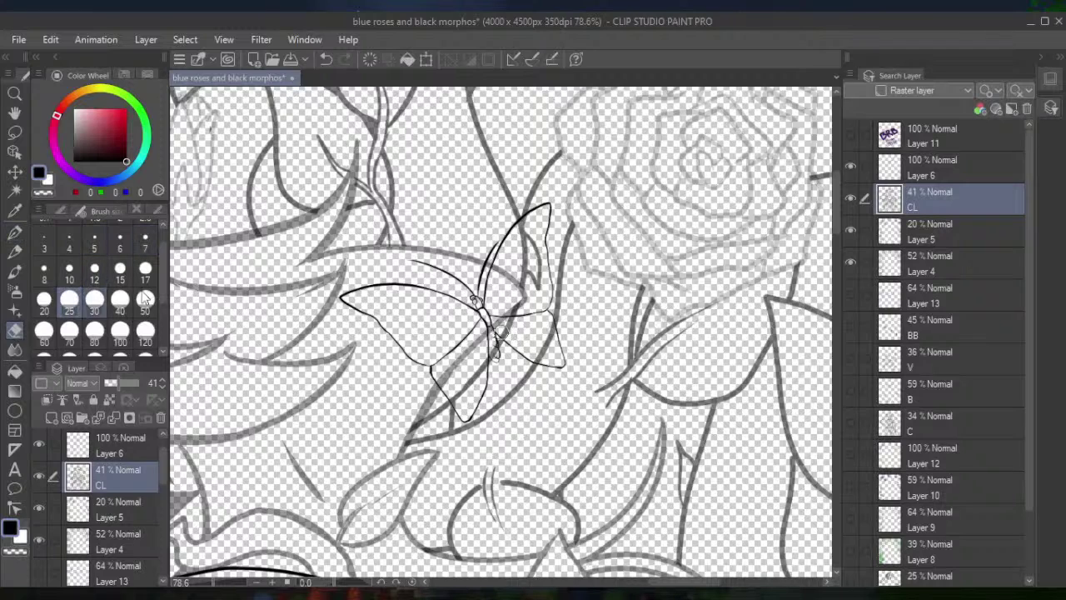
mouse_move(441, 319)
mouse_down()
mouse_move(458, 337)
mouse_move(457, 398)
mouse_move(430, 361)
mouse_move(470, 356)
mouse_move(500, 313)
mouse_move(524, 301)
mouse_move(529, 276)
mouse_move(516, 325)
mouse_move(510, 264)
mouse_move(503, 269)
mouse_up()
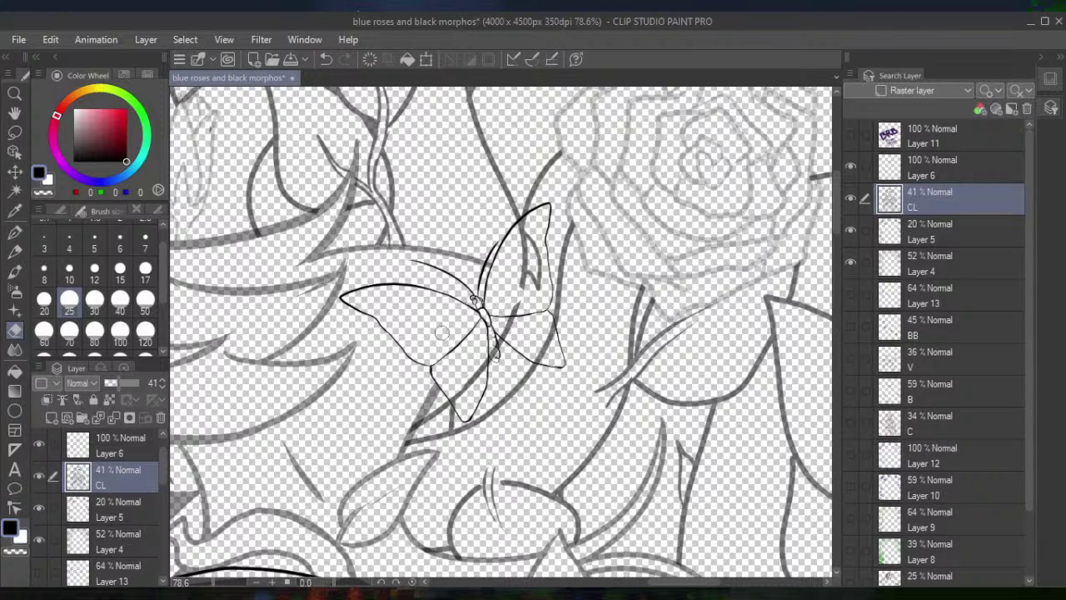
Erase the layer CL lines that cross the wings of the small butterfly below the large central one
scroll(446, 320, down, 3)
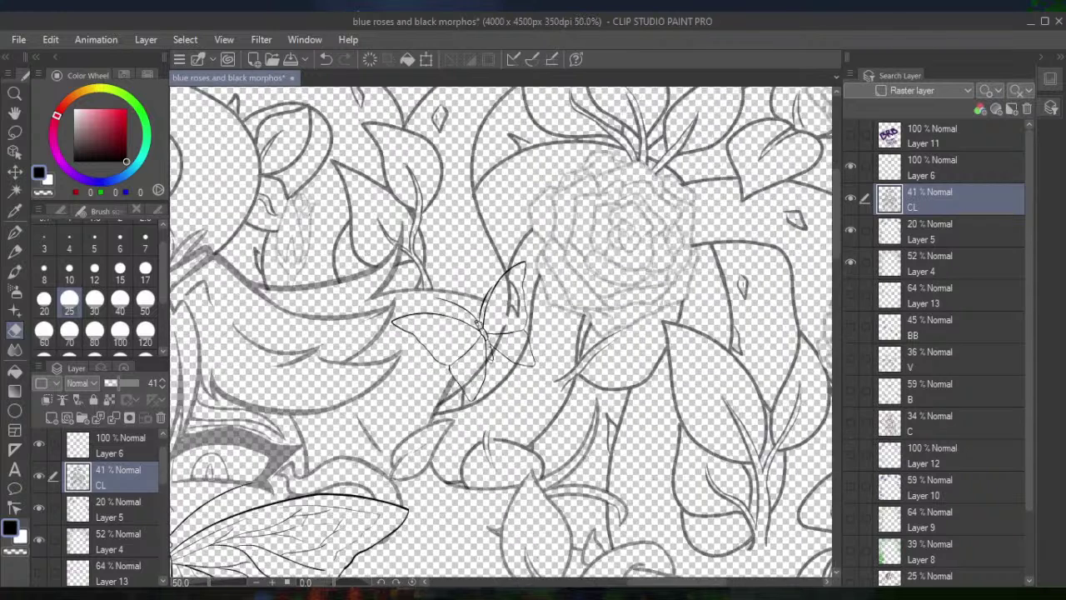
drag(450, 400, 517, 204)
drag(425, 374, 576, 175)
scroll(486, 333, up, 3)
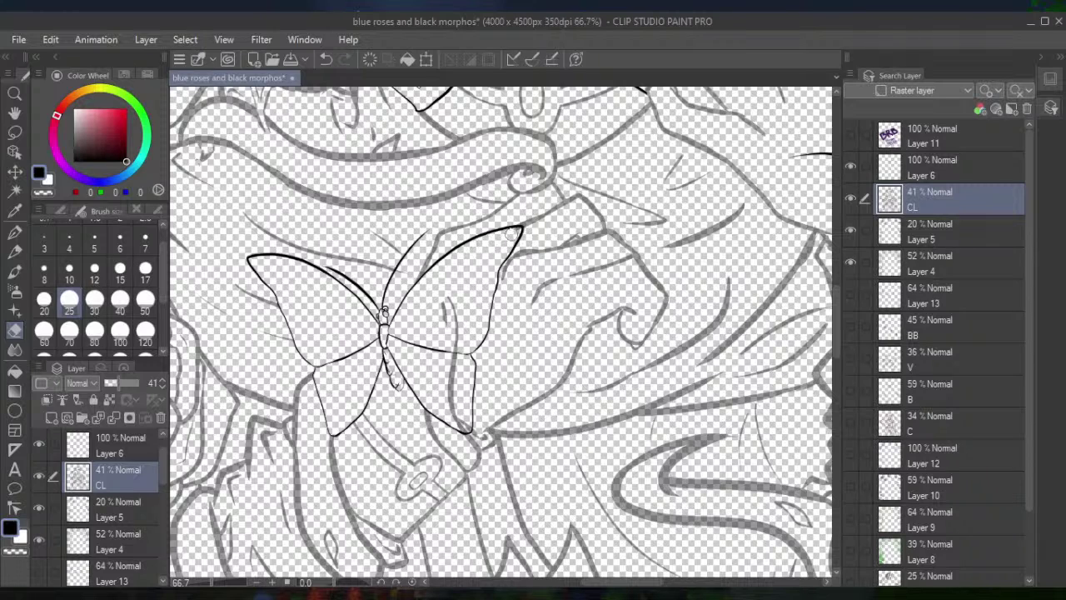
drag(451, 294, 460, 423)
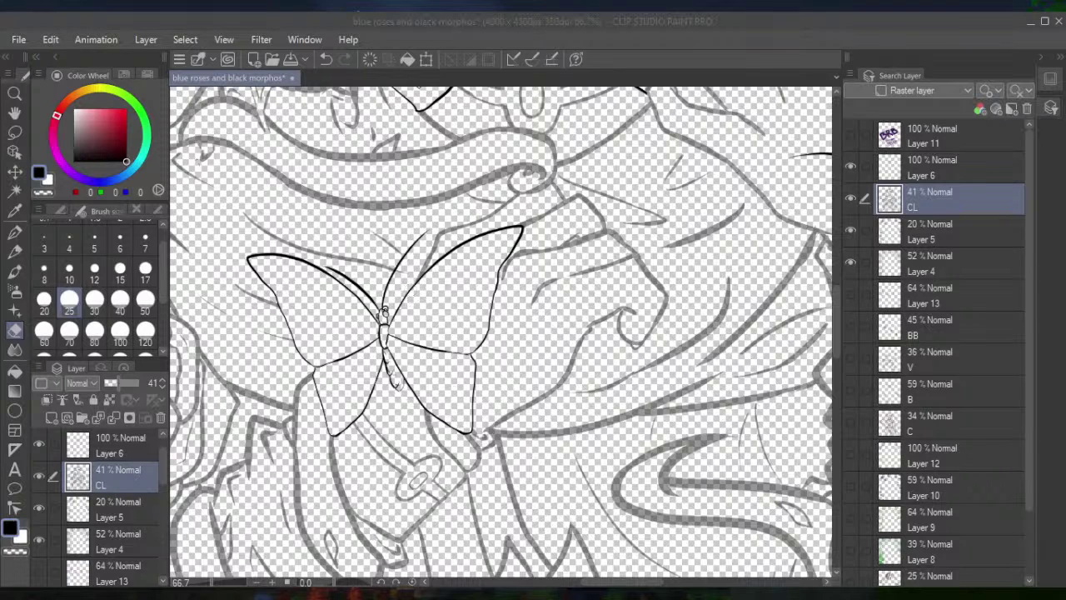
Erase the layer CL lines inside the wings of the side-view butterfly perched on the branch
scroll(554, 335, down, 5)
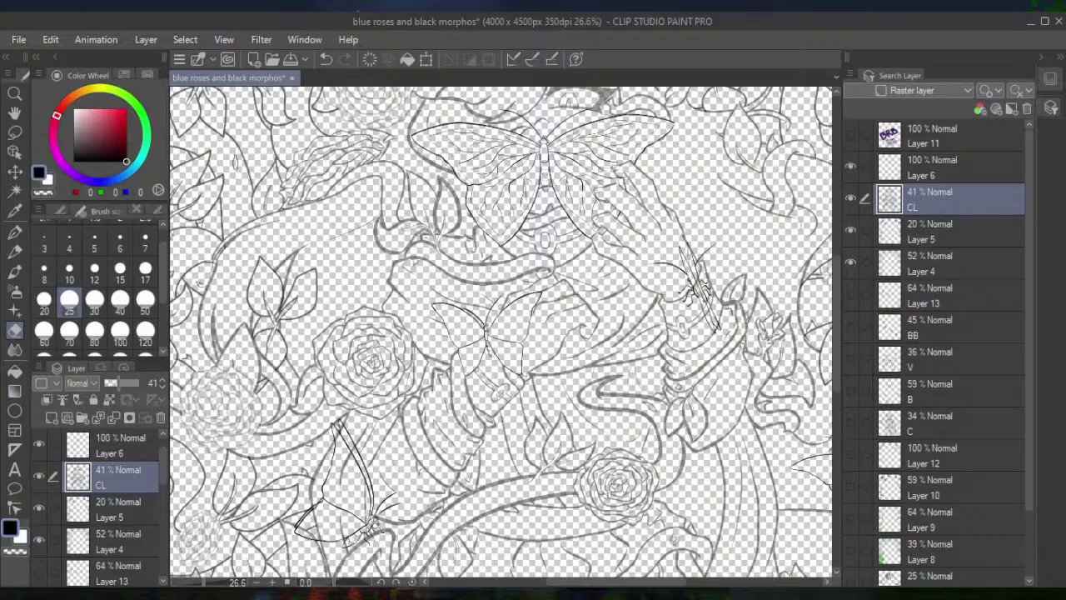
scroll(729, 301, up, 5)
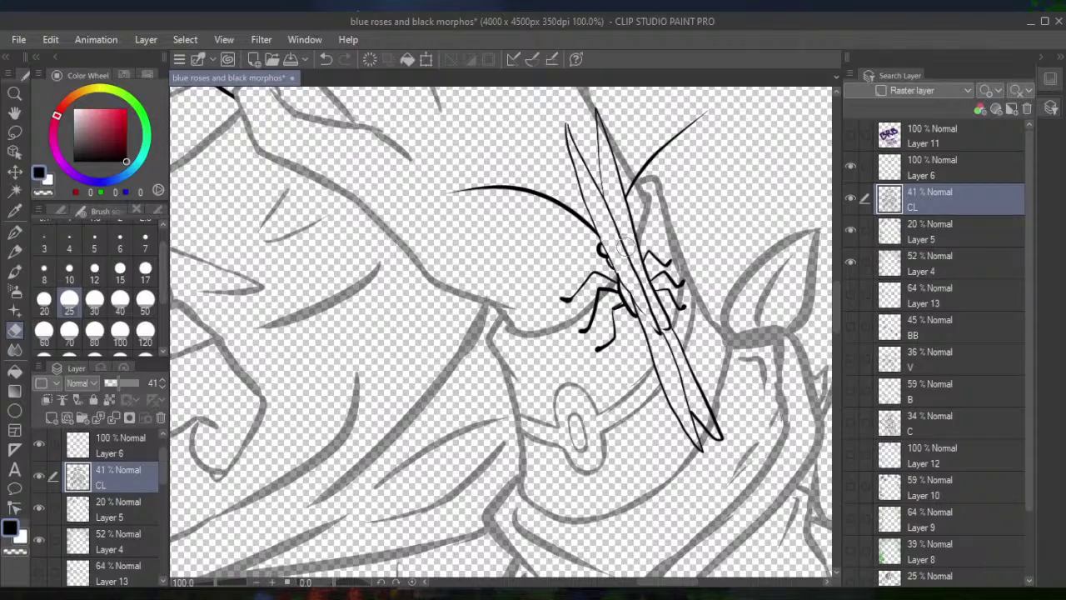
key(ctrl+0)
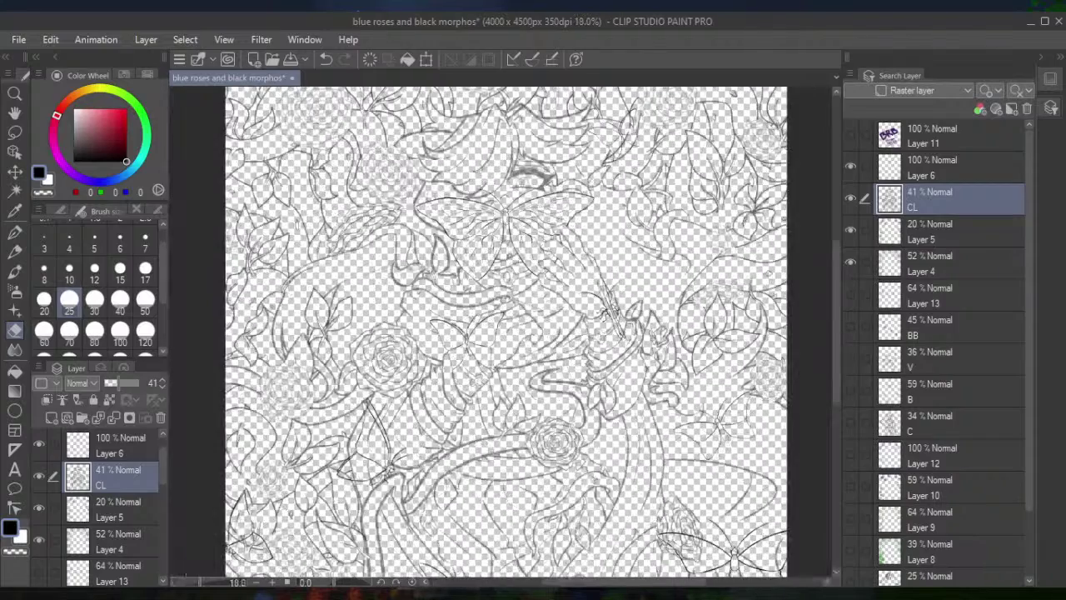
scroll(616, 325, up, 5)
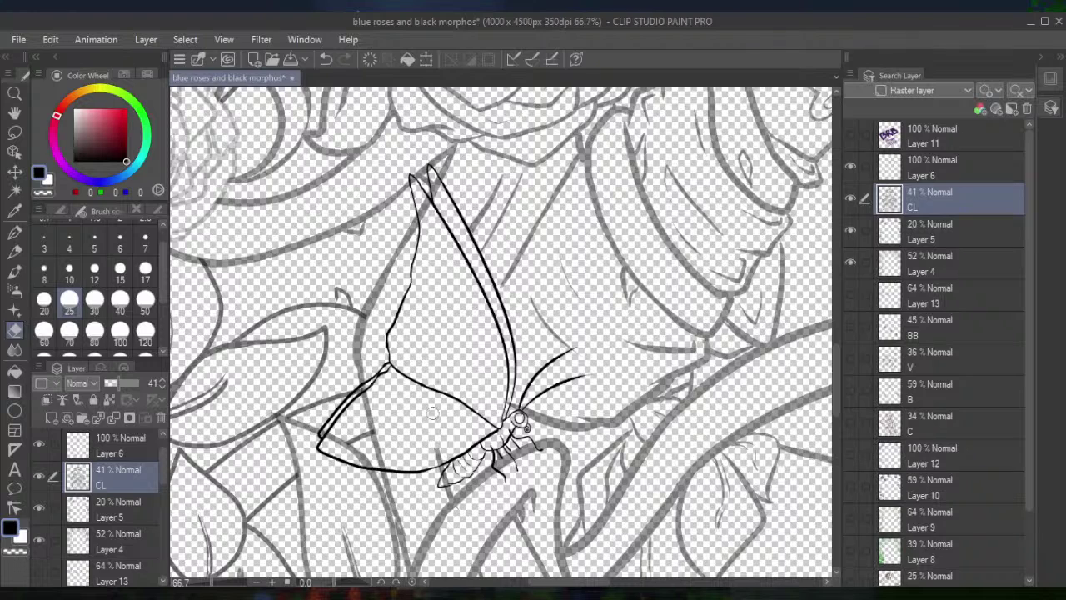
mouse_move(439, 457)
mouse_down()
mouse_move(457, 472)
mouse_move(447, 480)
mouse_up()
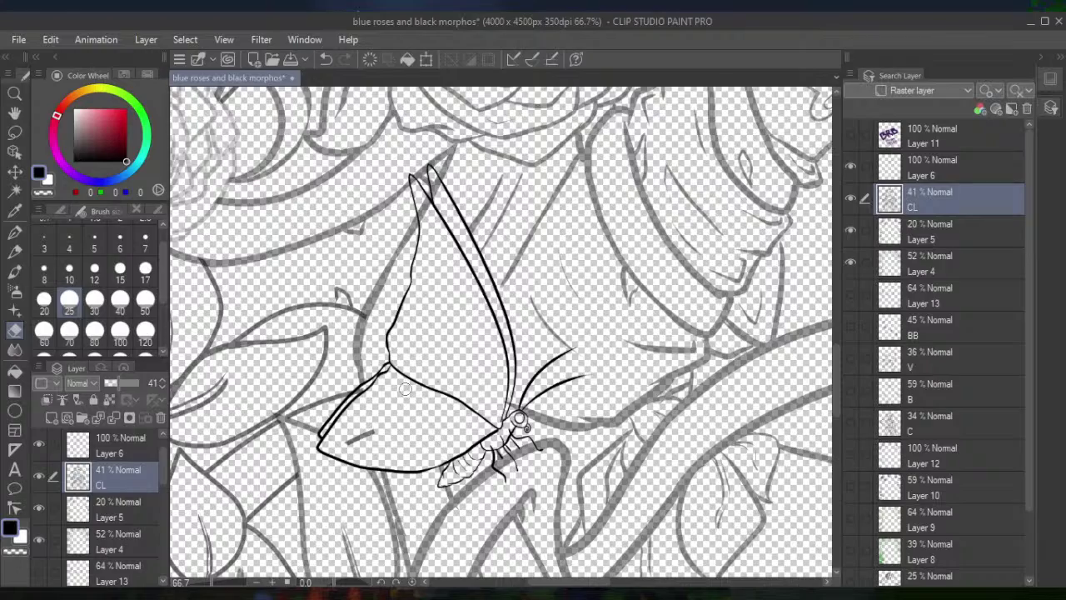
Erase the layer CL lines crossing the wings and head of the butterfly near the lower edge of the canvas
scroll(564, 345, down, 5)
drag(564, 345, 624, 263)
scroll(542, 333, up, 4)
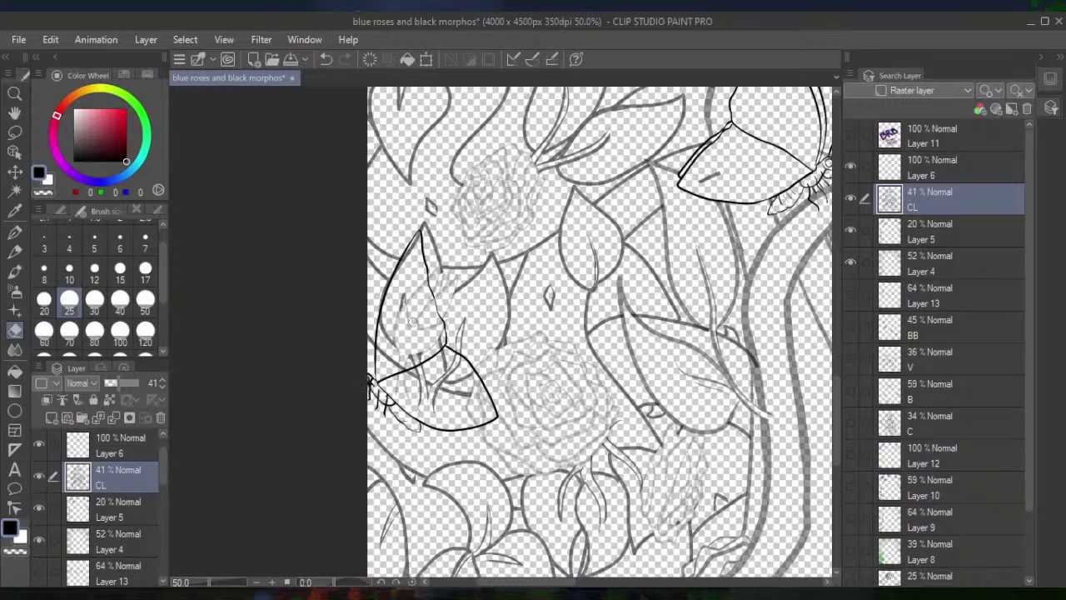
scroll(404, 299, down, 3)
scroll(500, 267, up, 2)
scroll(498, 355, up, 1)
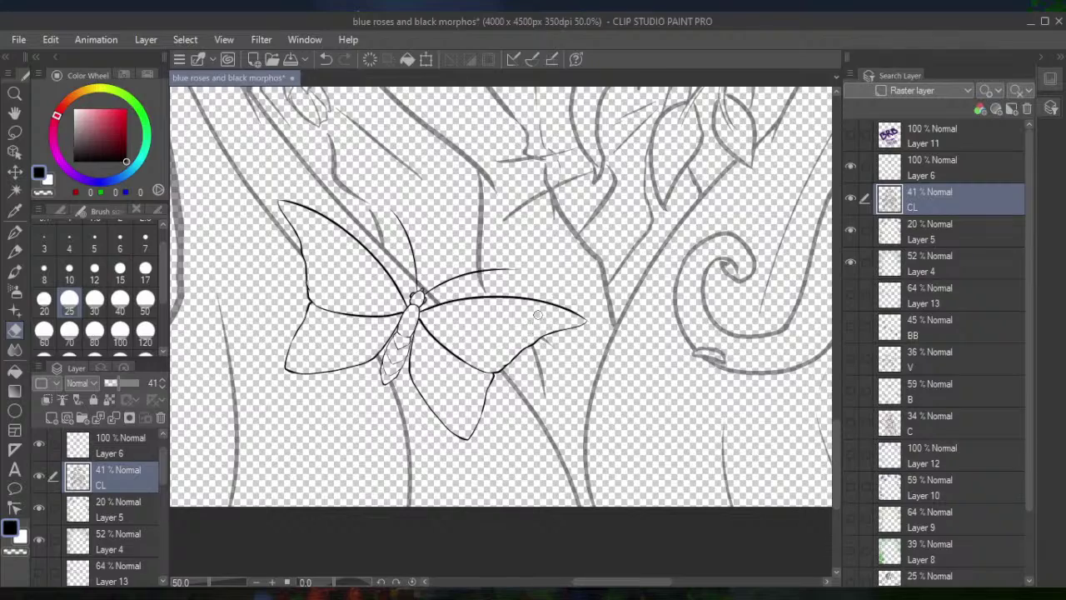
scroll(441, 304, up, 5)
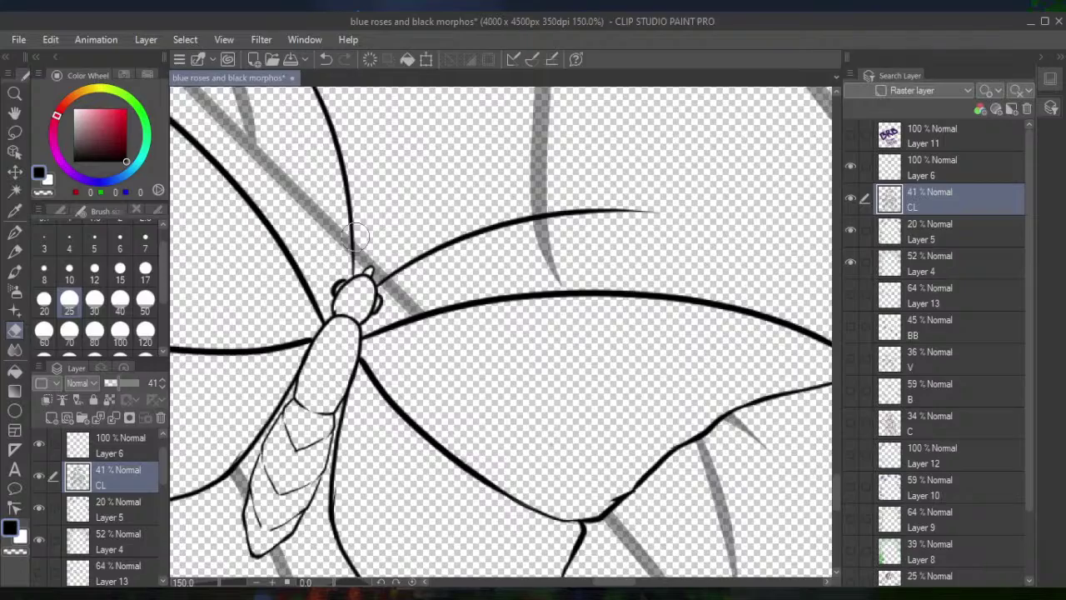
scroll(417, 292, down, 4)
Examine the butterfly perched on the branch and the surrounding butterflies for leftover background lines
drag(417, 291, 621, 458)
scroll(503, 219, up, 4)
scroll(502, 219, down, 5)
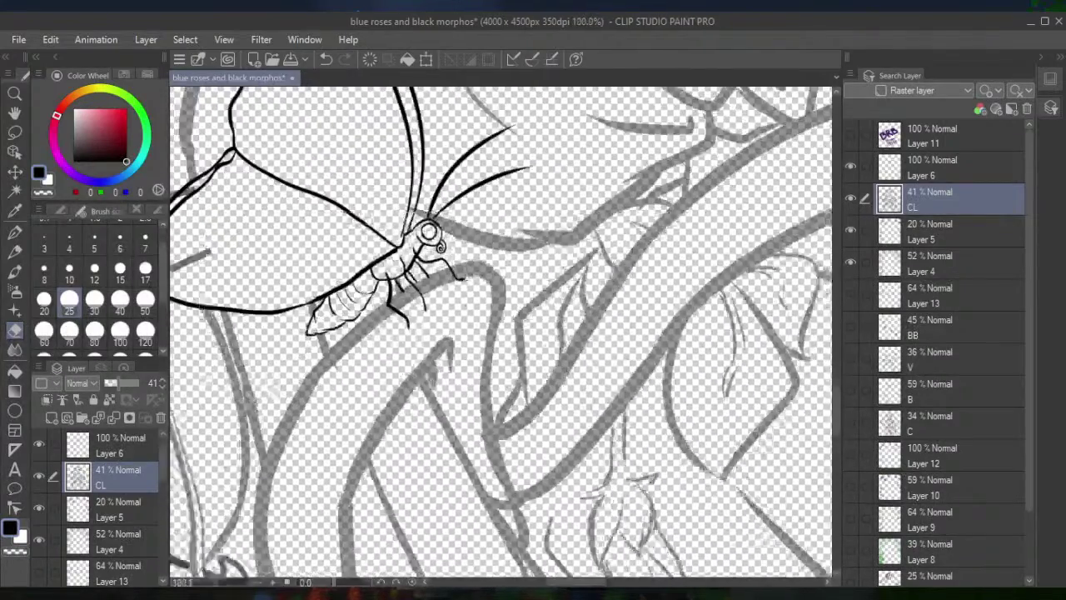
scroll(497, 219, up, 6)
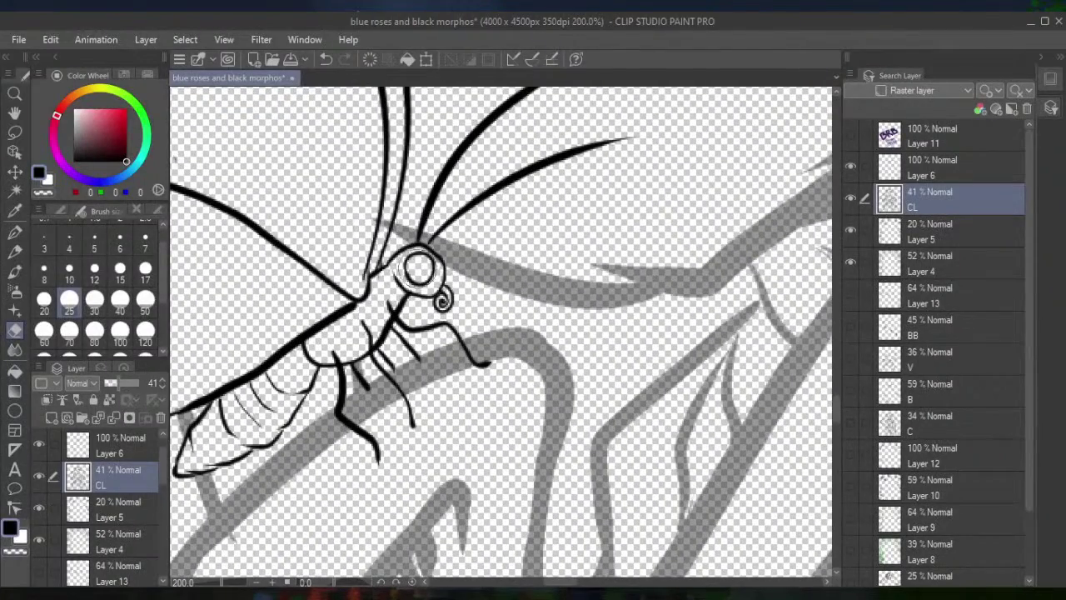
scroll(455, 323, down, 4)
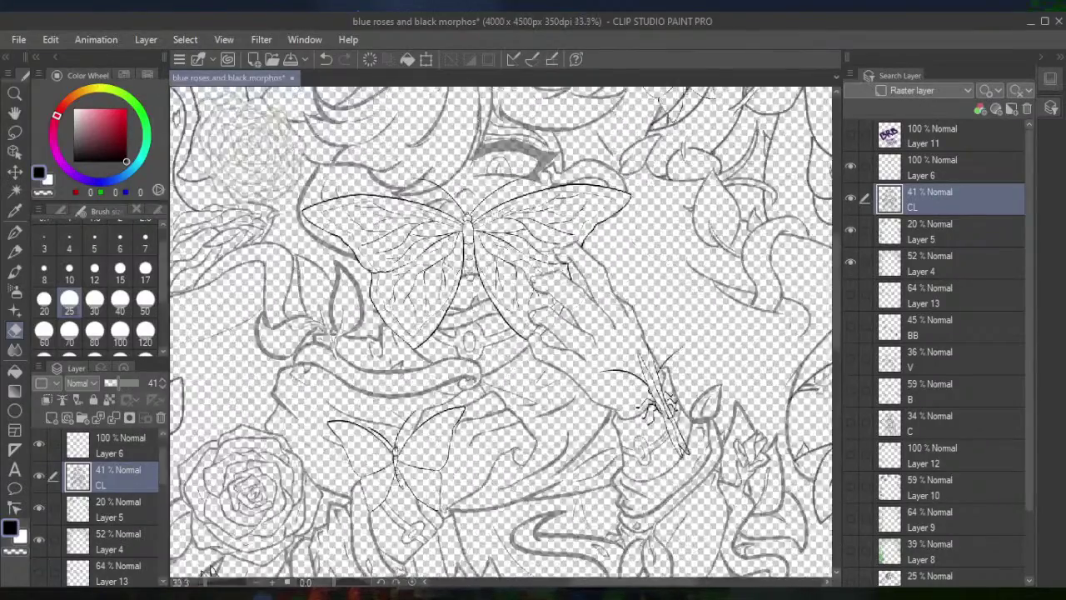
scroll(589, 230, down, 5)
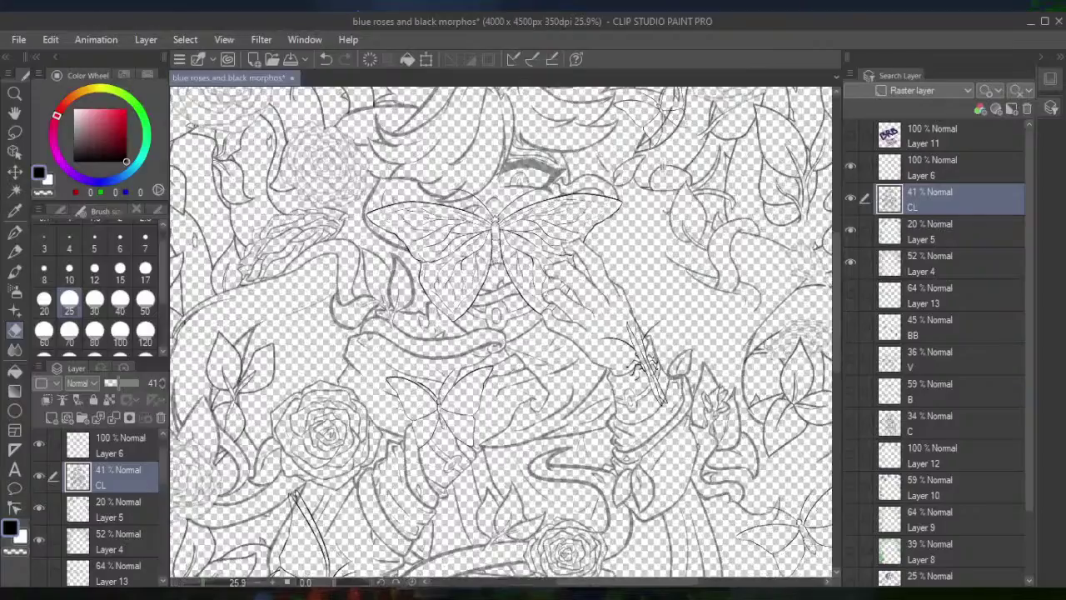
scroll(500, 334, down, 4)
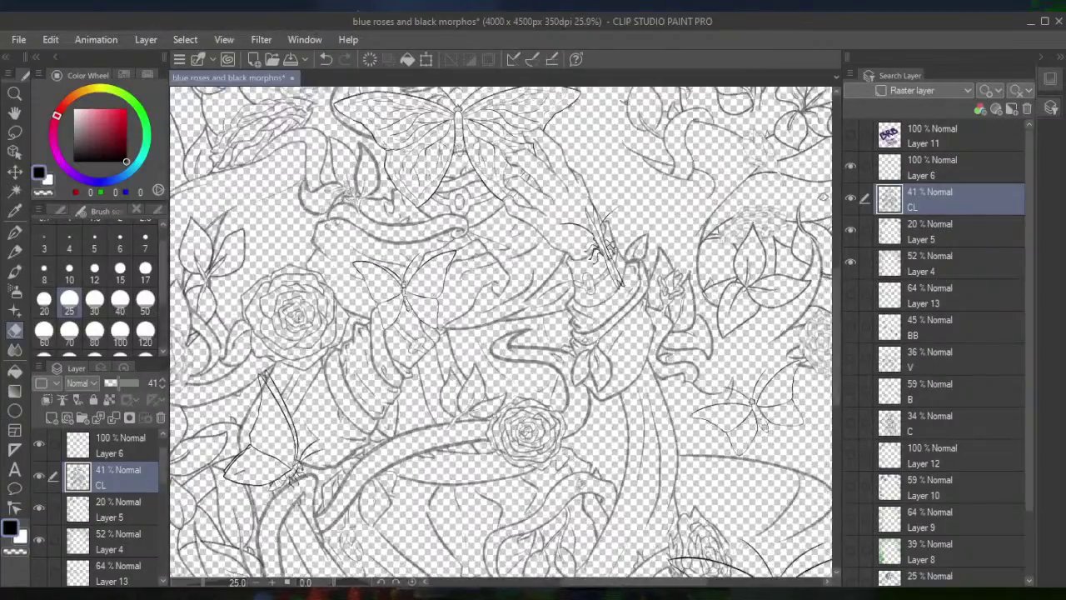
scroll(733, 354, up, 5)
scroll(733, 354, down, 4)
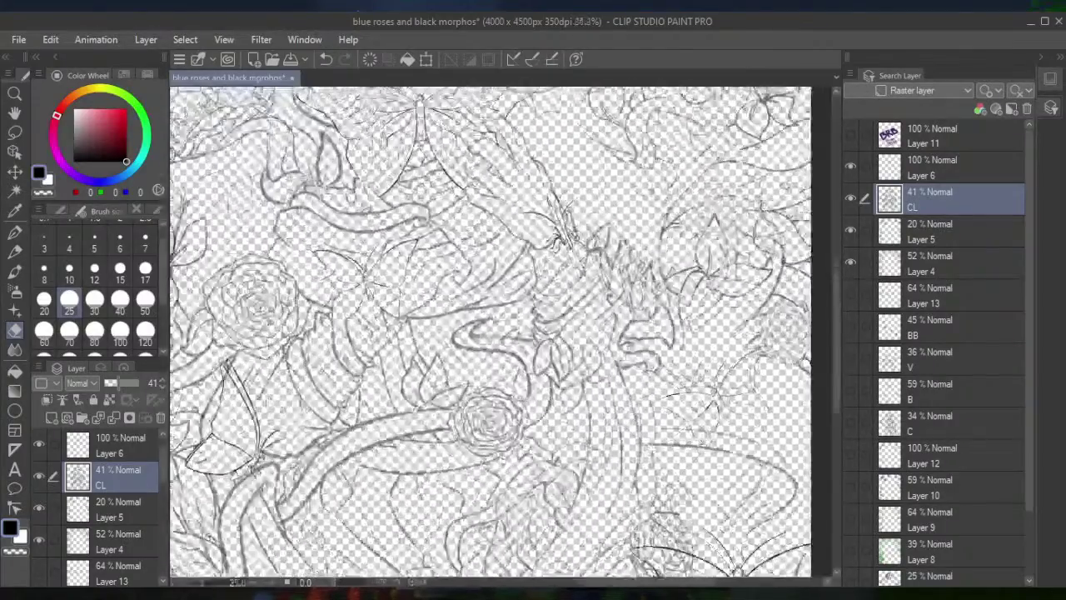
scroll(500, 334, up, 5)
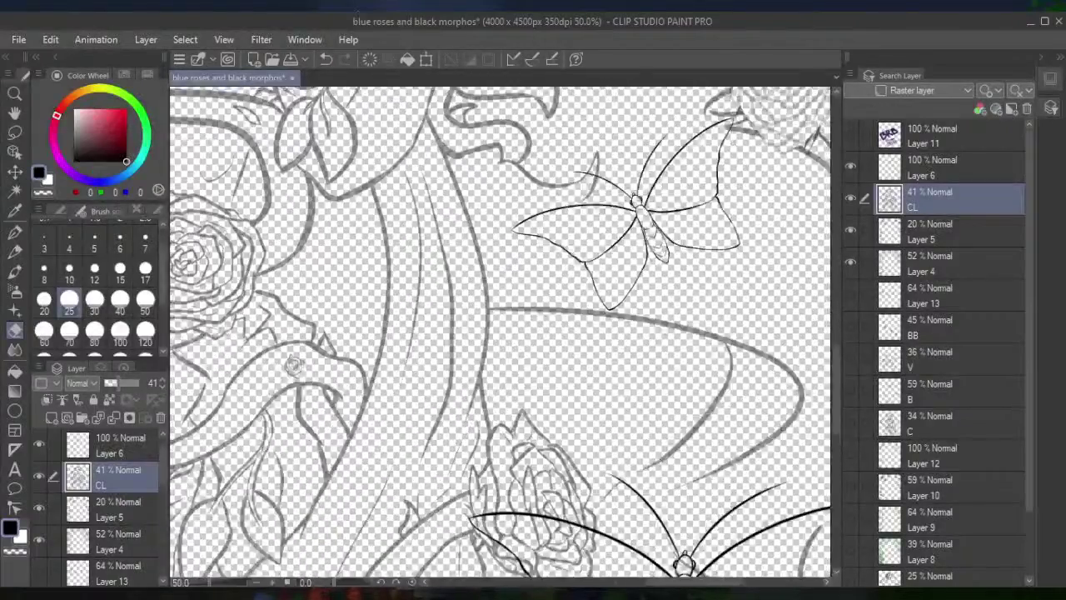
Erase the layer CL curves crossing the wings, head and body of the large butterfly beside the lower rose, keeping the rose intact
drag(533, 333, 504, 190)
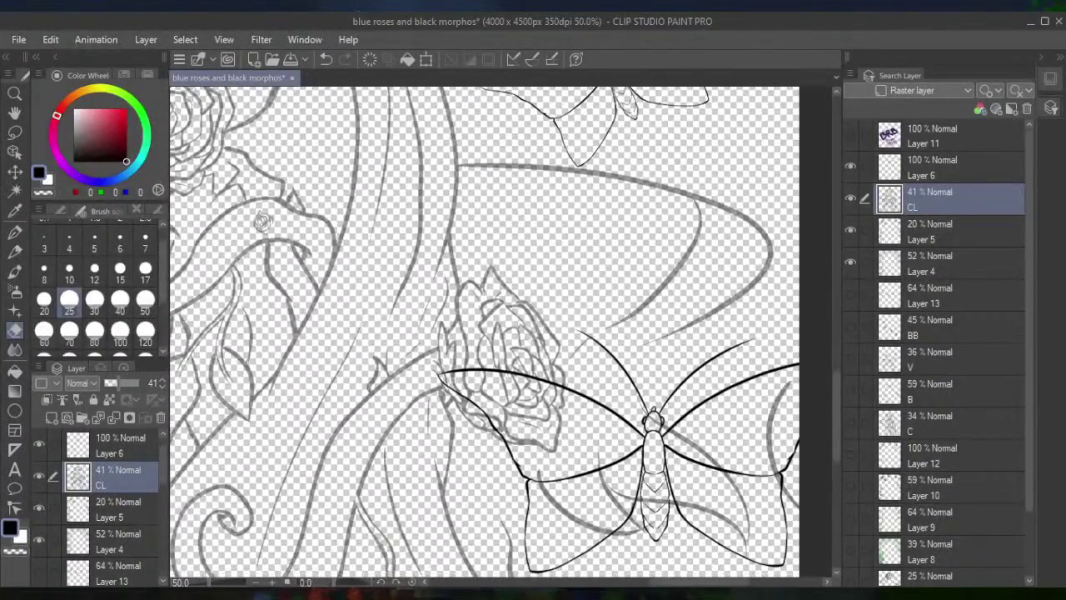
drag(533, 375, 517, 227)
drag(534, 333, 493, 304)
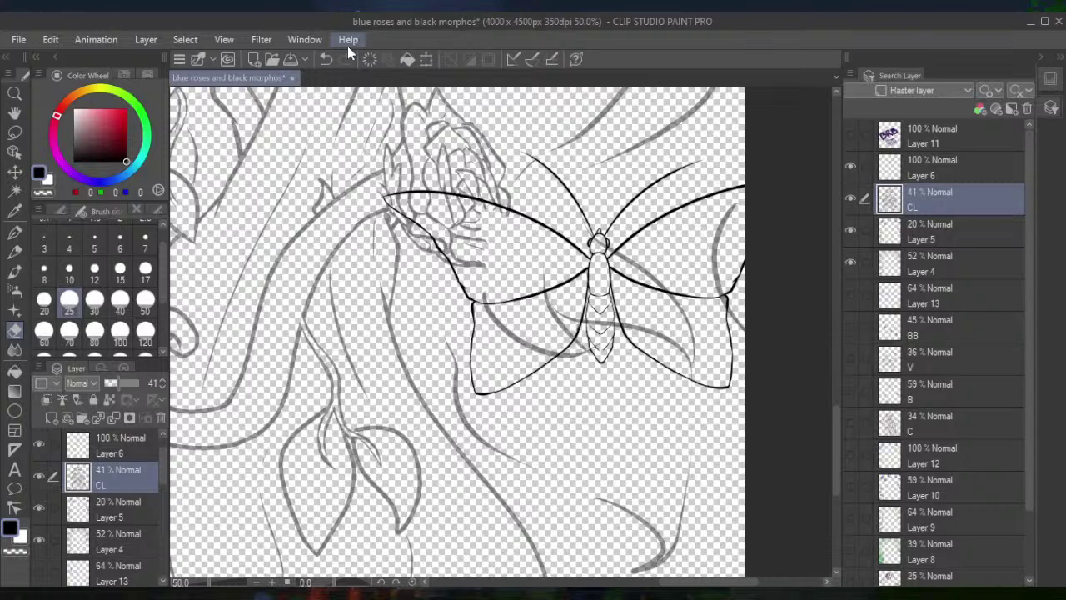
click(327, 60)
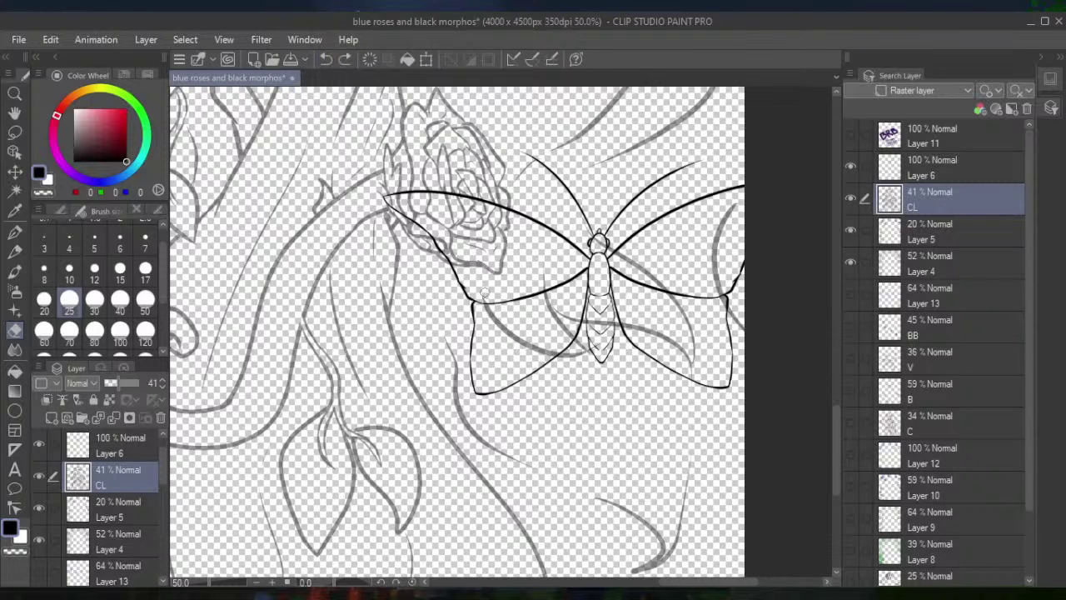
mouse_move(480, 294)
mouse_down()
mouse_move(504, 315)
mouse_move(517, 300)
mouse_move(516, 343)
mouse_move(537, 348)
mouse_up()
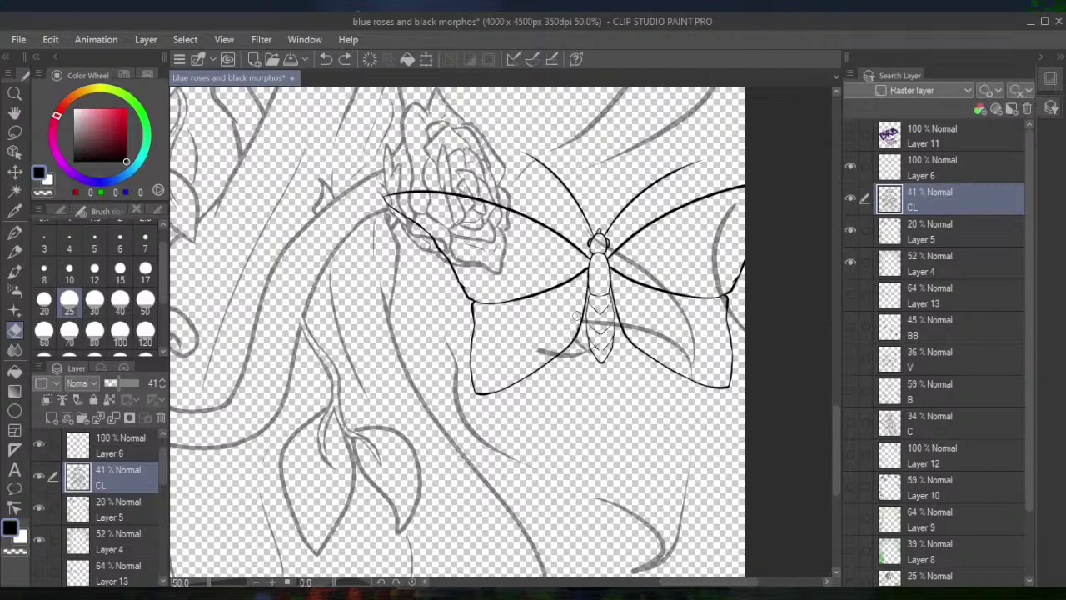
mouse_move(550, 342)
mouse_down()
mouse_move(547, 355)
mouse_move(557, 349)
mouse_up()
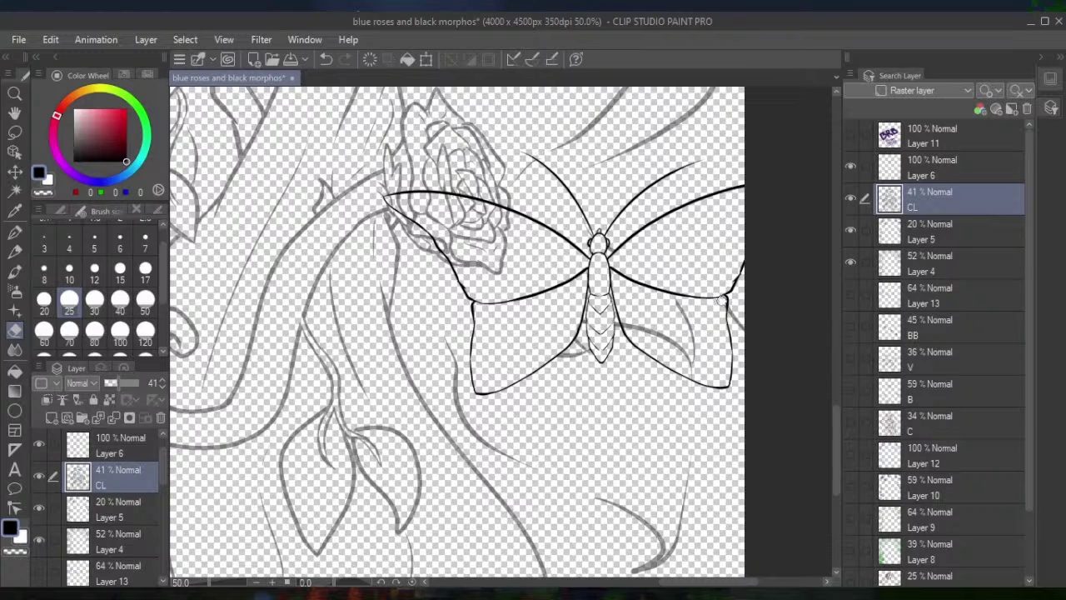
drag(676, 299, 693, 334)
mouse_move(698, 379)
mouse_down()
mouse_move(650, 323)
mouse_move(643, 332)
mouse_move(628, 323)
mouse_up()
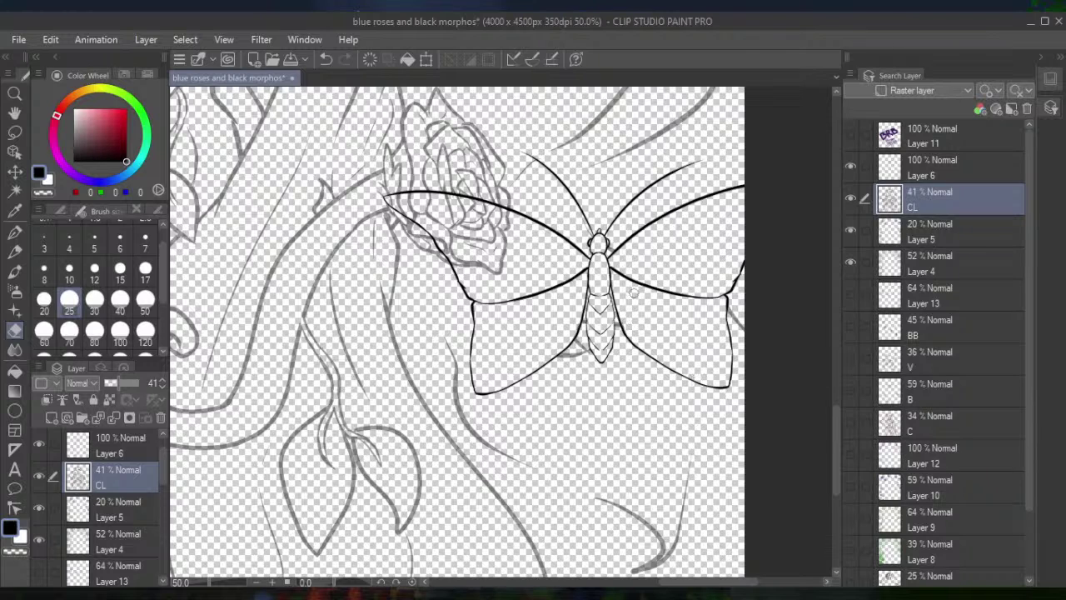
Erase the parts of the large butterfly's wing outline on Layer 6 that overlap the rose
drag(495, 213, 519, 291)
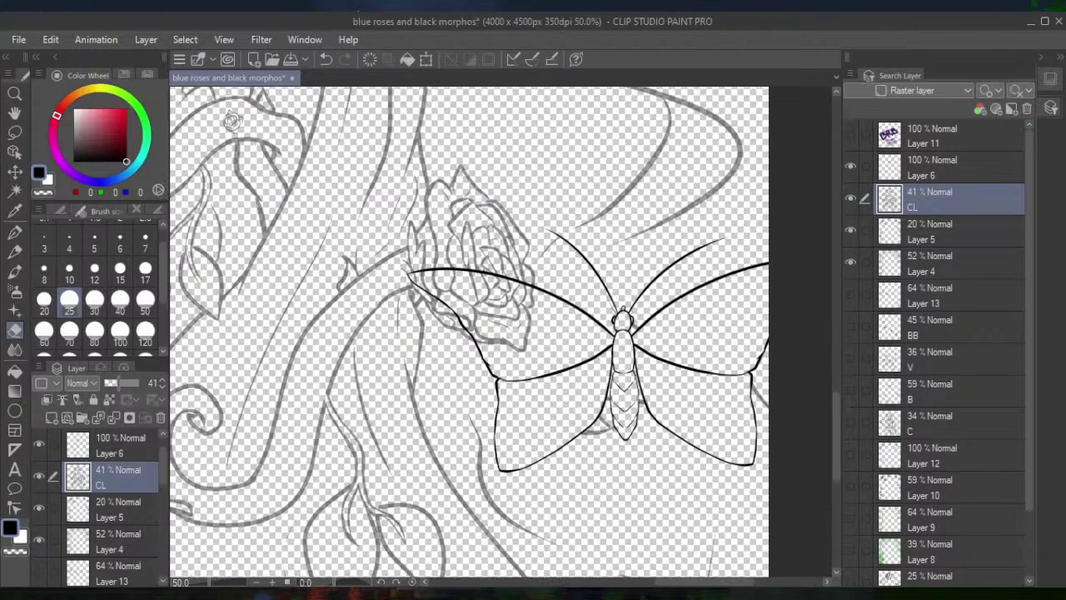
click(946, 172)
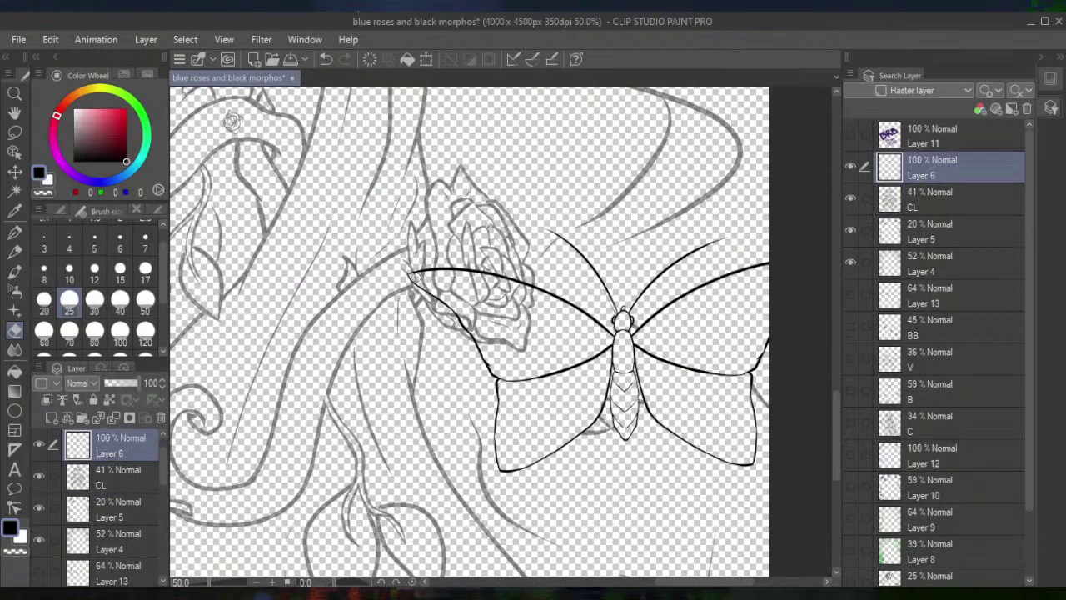
drag(417, 274, 480, 336)
mouse_move(429, 269)
mouse_down()
mouse_move(462, 281)
mouse_move(435, 265)
mouse_move(491, 276)
mouse_up()
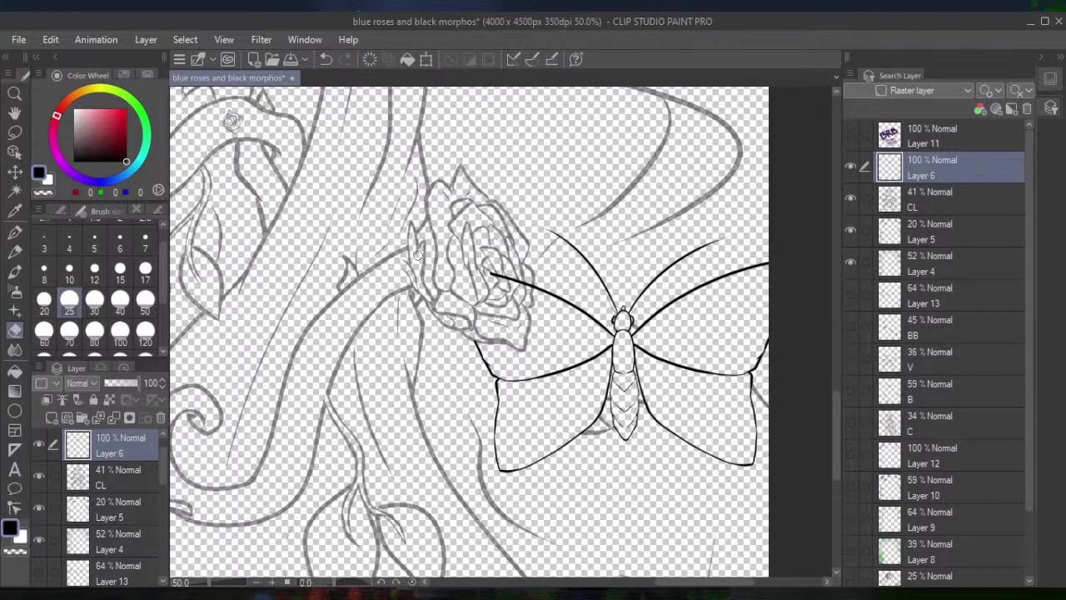
drag(431, 261, 527, 286)
Erase the Layer 4 background lines inside the wings of the small butterfly between the hat and the upper rose
scroll(625, 350, down, 4)
drag(625, 350, 748, 401)
scroll(547, 267, up, 3)
drag(548, 267, 649, 223)
scroll(247, 557, down, 3)
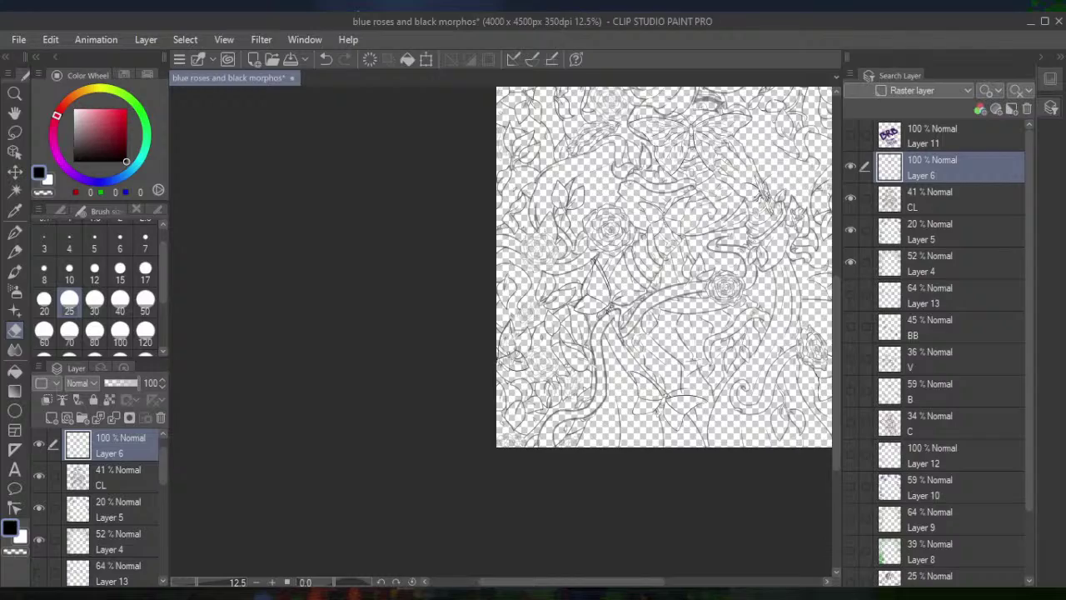
drag(762, 150, 614, 387)
scroll(689, 262, up, 4)
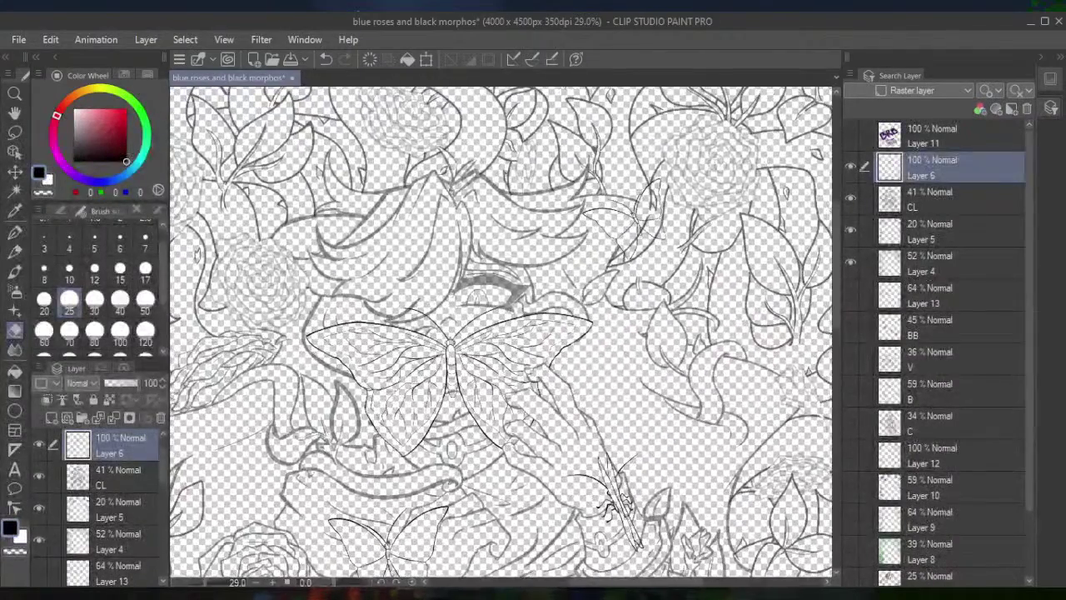
click(920, 203)
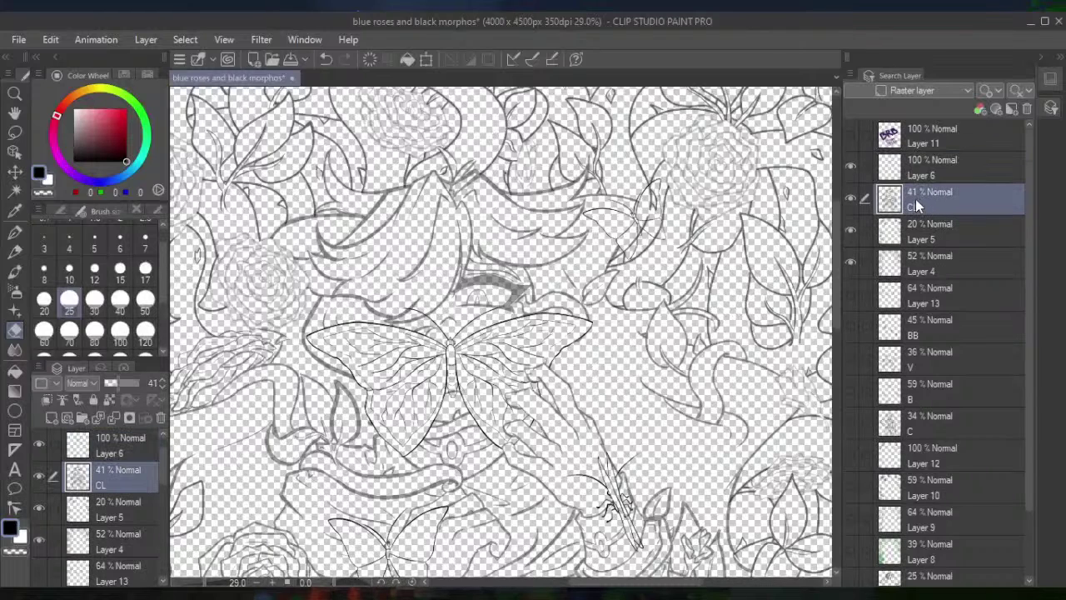
scroll(669, 219, up, 4)
drag(668, 218, 665, 313)
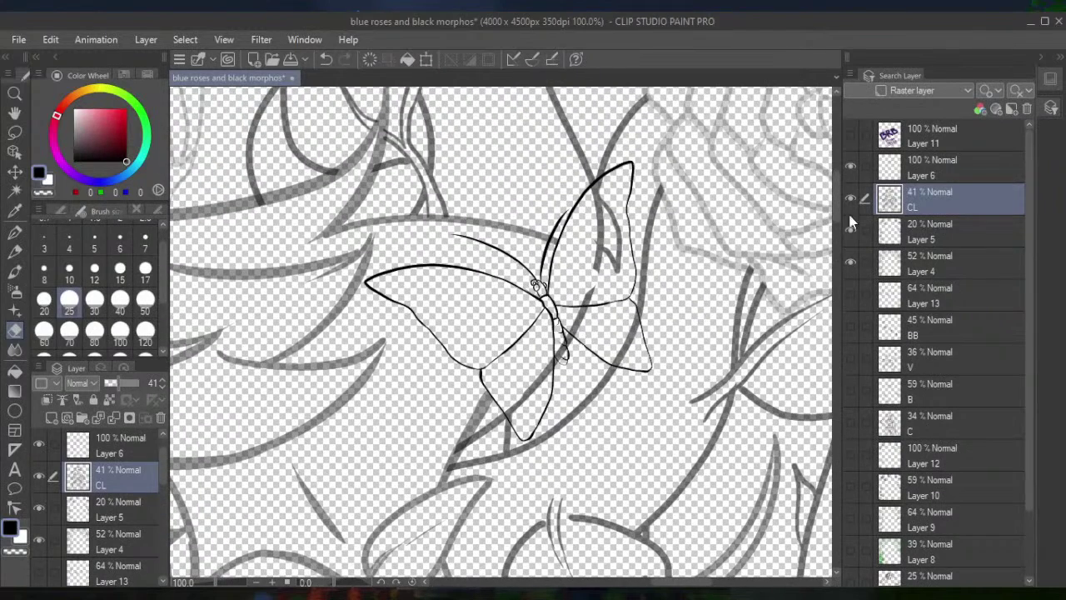
click(924, 243)
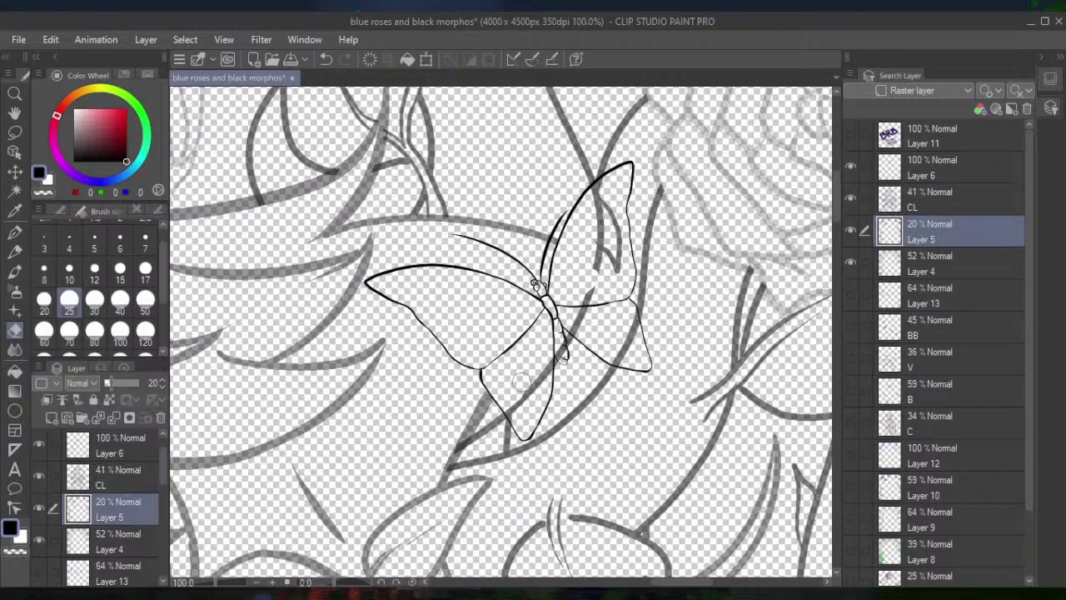
click(887, 271)
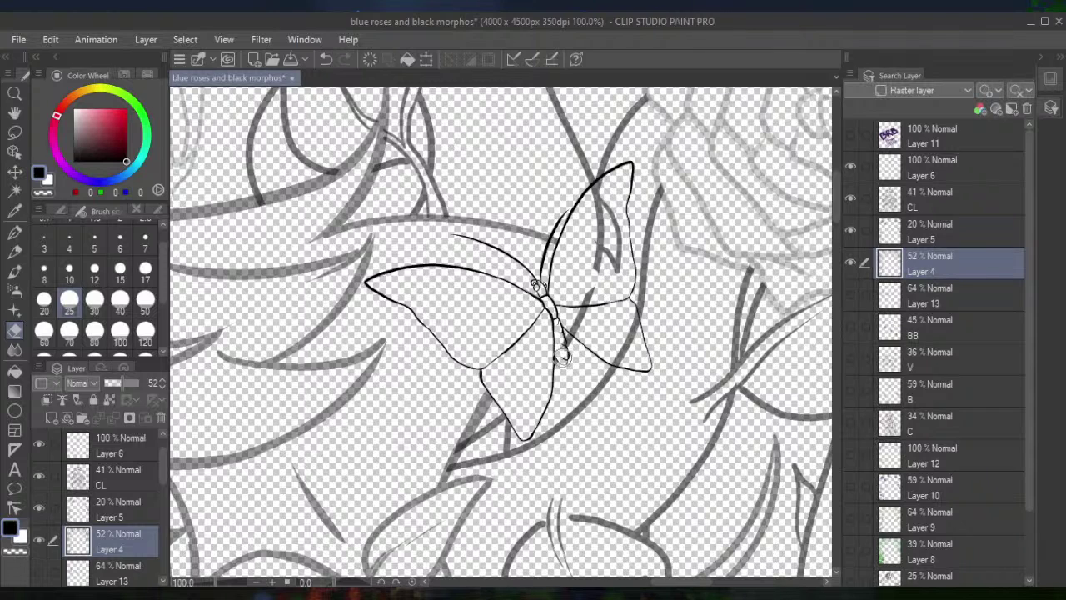
mouse_move(564, 350)
mouse_down()
mouse_move(551, 318)
mouse_move(596, 287)
mouse_move(584, 279)
mouse_move(603, 190)
mouse_move(610, 282)
mouse_up()
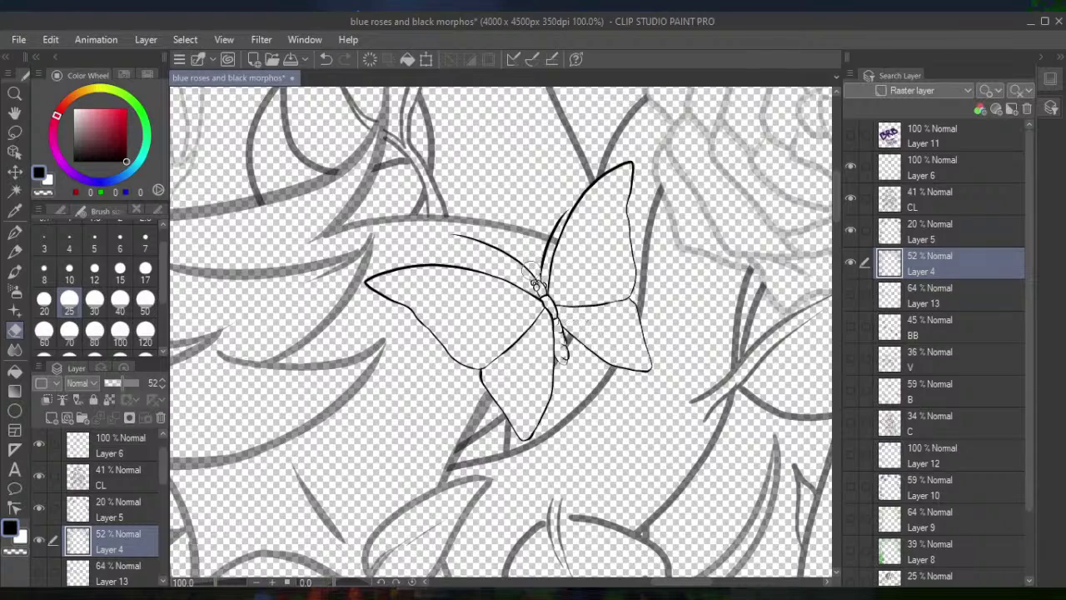
Examine the whole canvas to find butterflies that still have background lines running through them
scroll(533, 283, down, 2)
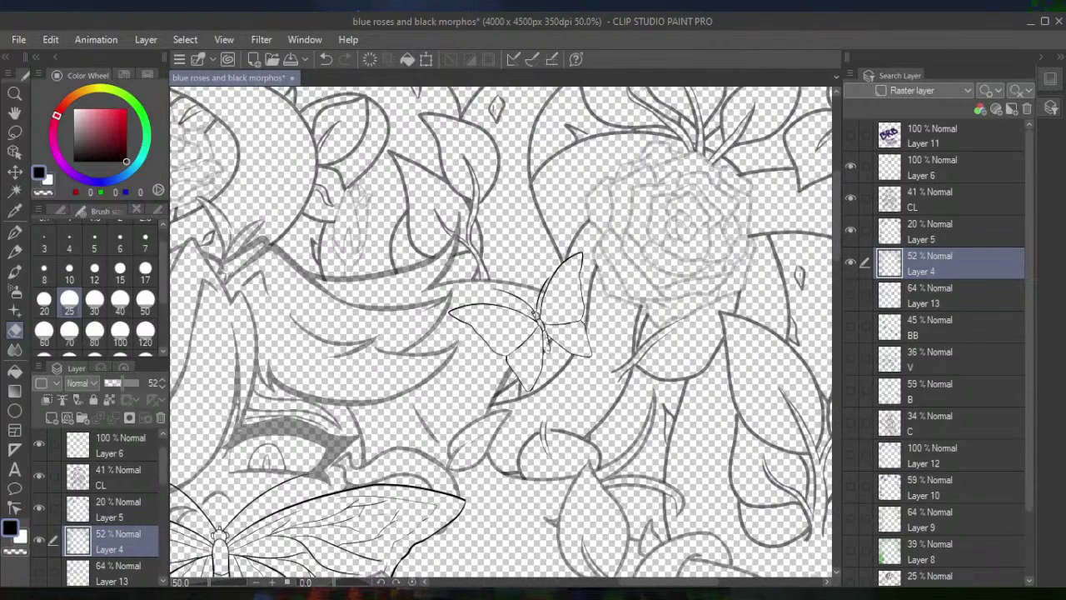
drag(536, 356, 525, 231)
scroll(664, 305, down, 2)
scroll(663, 301, down, 1)
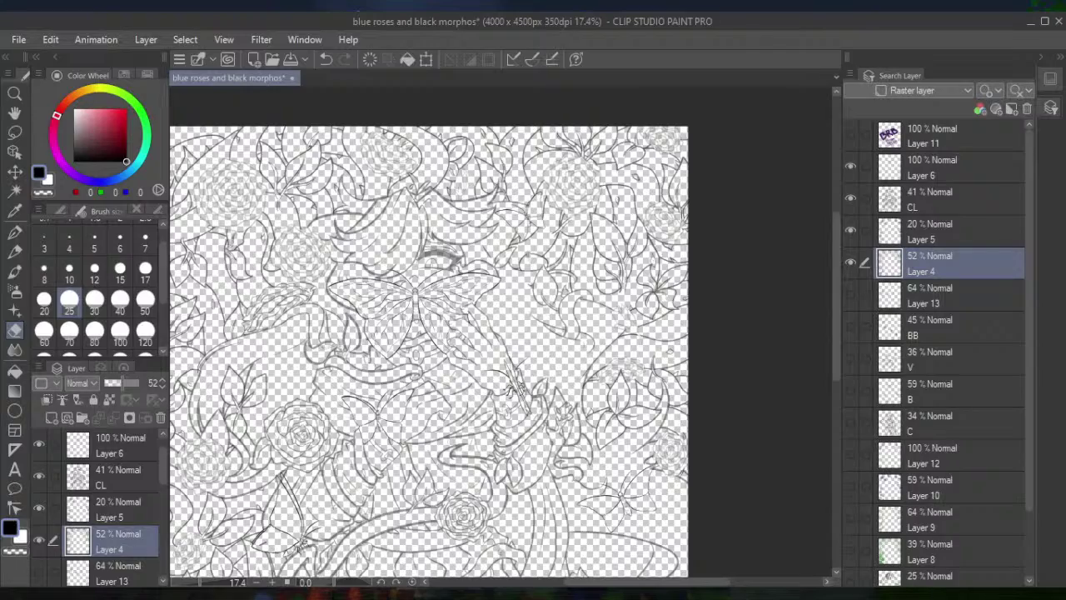
scroll(500, 350, up, 3)
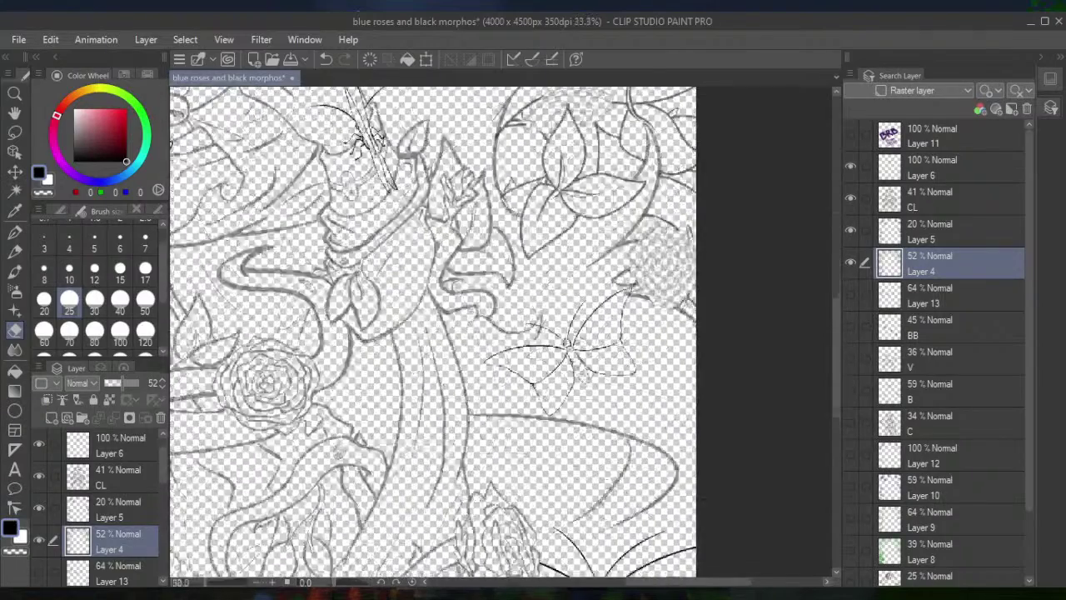
scroll(666, 383, down, 3)
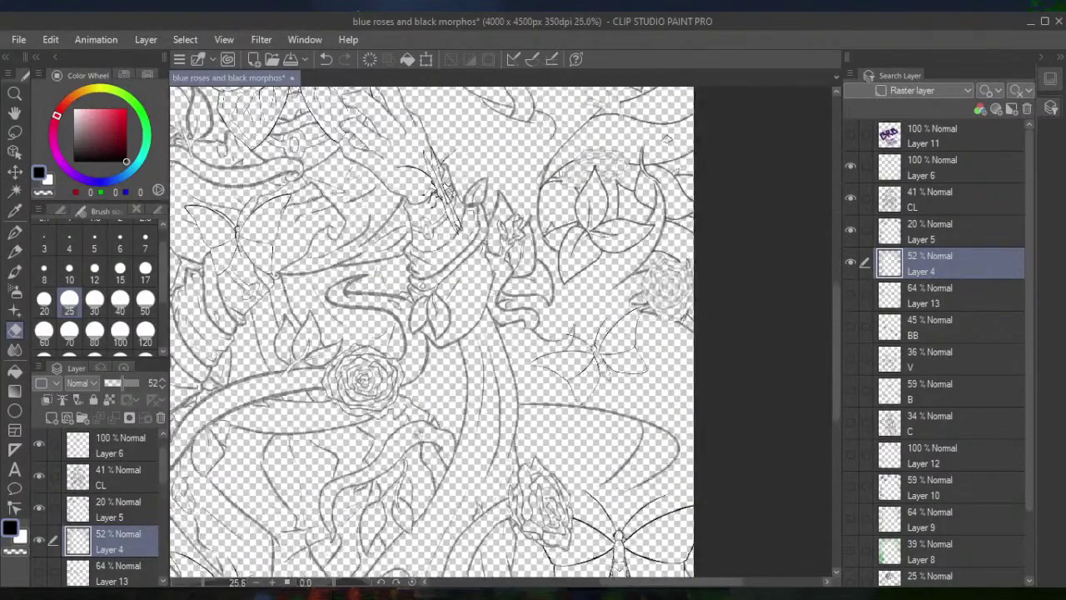
drag(667, 383, 744, 218)
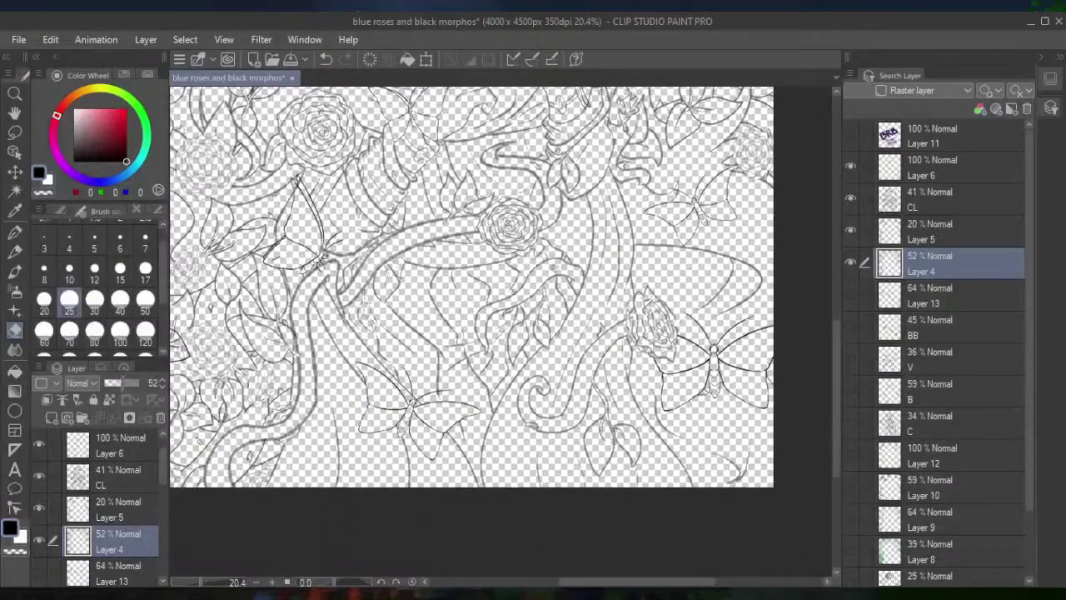
drag(467, 333, 651, 303)
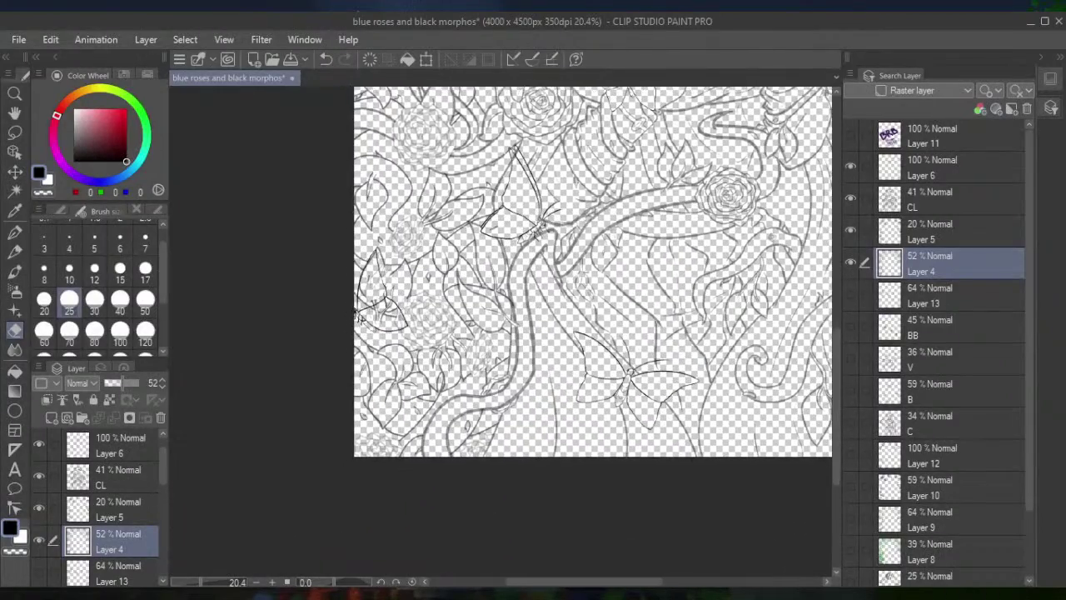
Erase the Layer 4 stem and leaf lines inside the lower wing of the butterfly at the canvas's left edge
scroll(360, 316, up, 5)
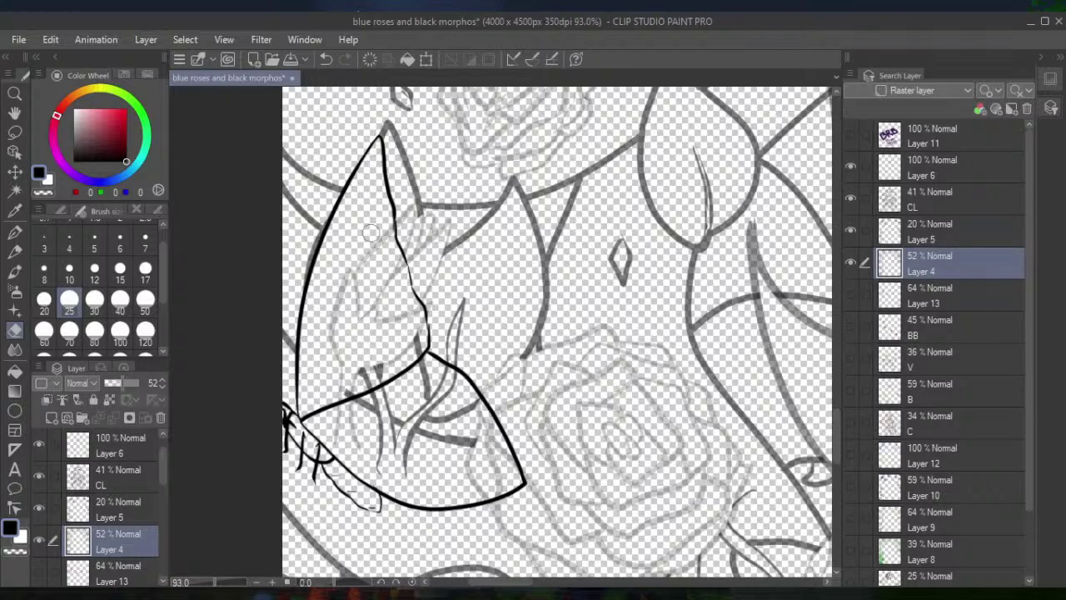
mouse_move(423, 408)
mouse_down()
mouse_move(449, 391)
mouse_move(441, 384)
mouse_up()
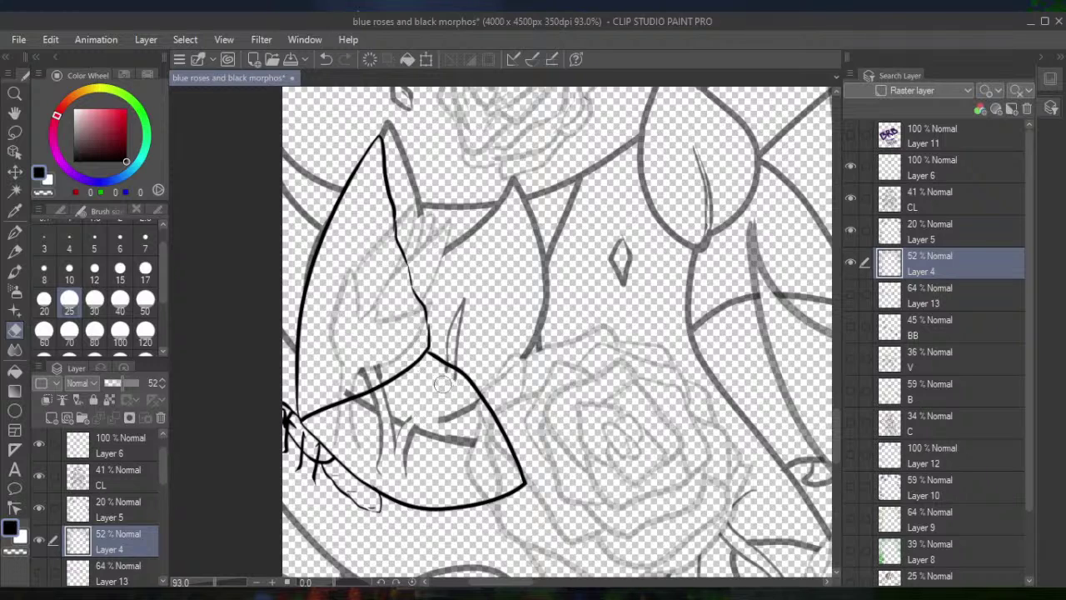
mouse_move(450, 379)
mouse_down()
mouse_move(474, 403)
mouse_move(453, 404)
mouse_move(451, 441)
mouse_move(439, 447)
mouse_move(397, 380)
mouse_move(392, 406)
mouse_move(385, 393)
mouse_move(396, 438)
mouse_move(364, 375)
mouse_move(367, 402)
mouse_move(350, 375)
mouse_move(343, 387)
mouse_move(381, 484)
mouse_move(359, 456)
mouse_up()
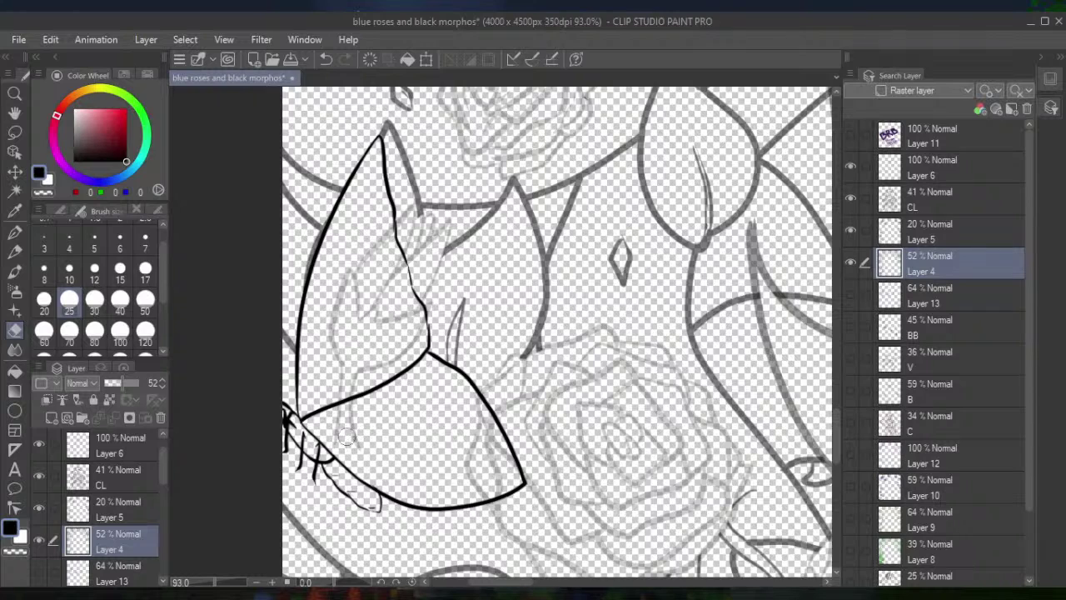
Erase the Layer 5 rosebud and rose petal lines inside both wings of the butterfly at the canvas's left edge
click(950, 237)
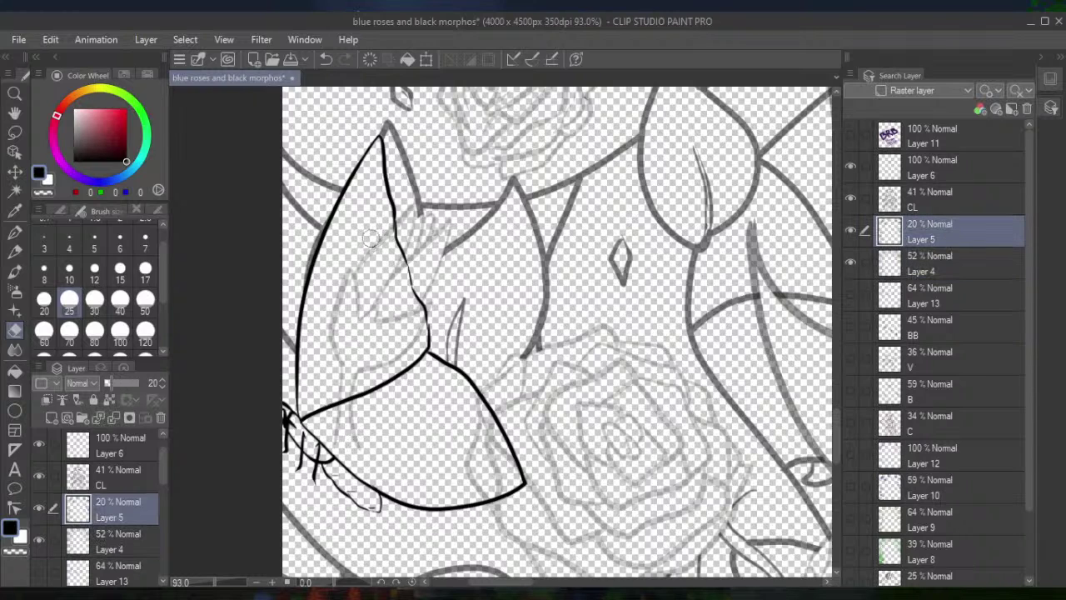
mouse_move(350, 353)
mouse_down()
mouse_move(347, 279)
mouse_move(361, 317)
mouse_move(389, 227)
mouse_up()
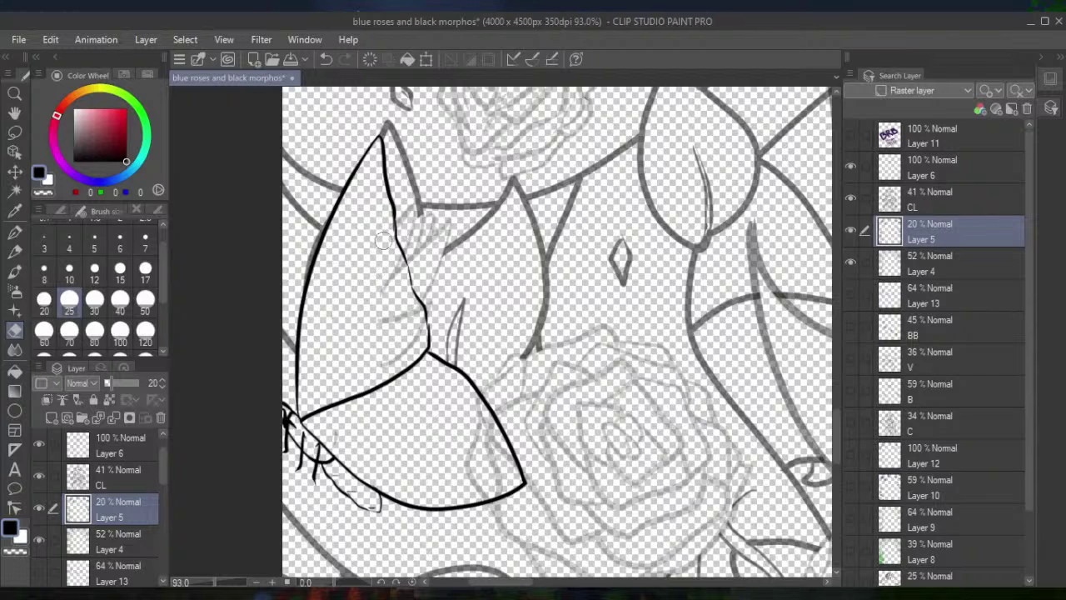
drag(383, 279, 385, 294)
mouse_move(365, 351)
mouse_down()
mouse_move(385, 333)
mouse_move(395, 257)
mouse_up()
mouse_move(386, 338)
mouse_down()
mouse_move(416, 313)
mouse_move(401, 361)
mouse_move(374, 371)
mouse_move(332, 431)
mouse_move(324, 426)
mouse_up()
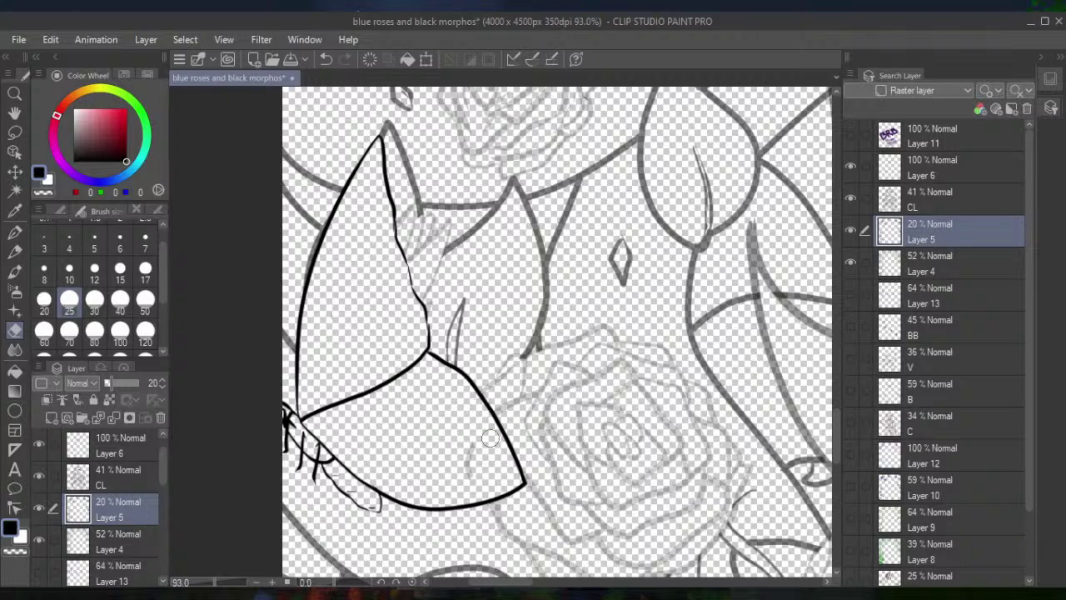
mouse_move(472, 423)
mouse_down()
mouse_move(463, 438)
mouse_move(473, 472)
mouse_up()
Erase the stray Layer 4 line inside the lower wing of the side-view butterfly perched on the thick curved stem
scroll(486, 484, down, 3)
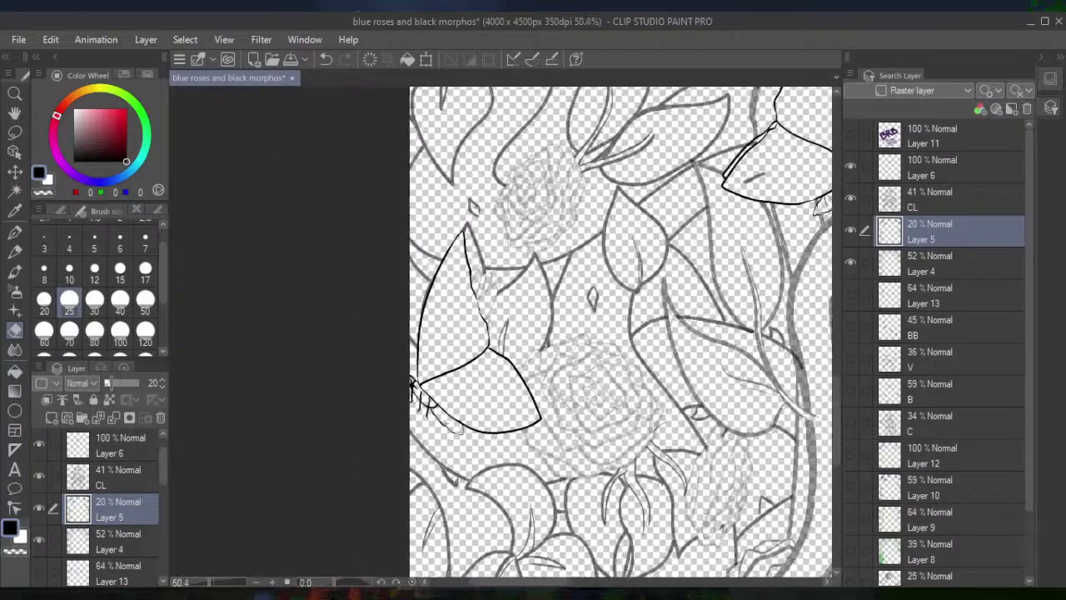
scroll(486, 484, right, 3)
scroll(487, 483, down, 2)
scroll(486, 484, down, 3)
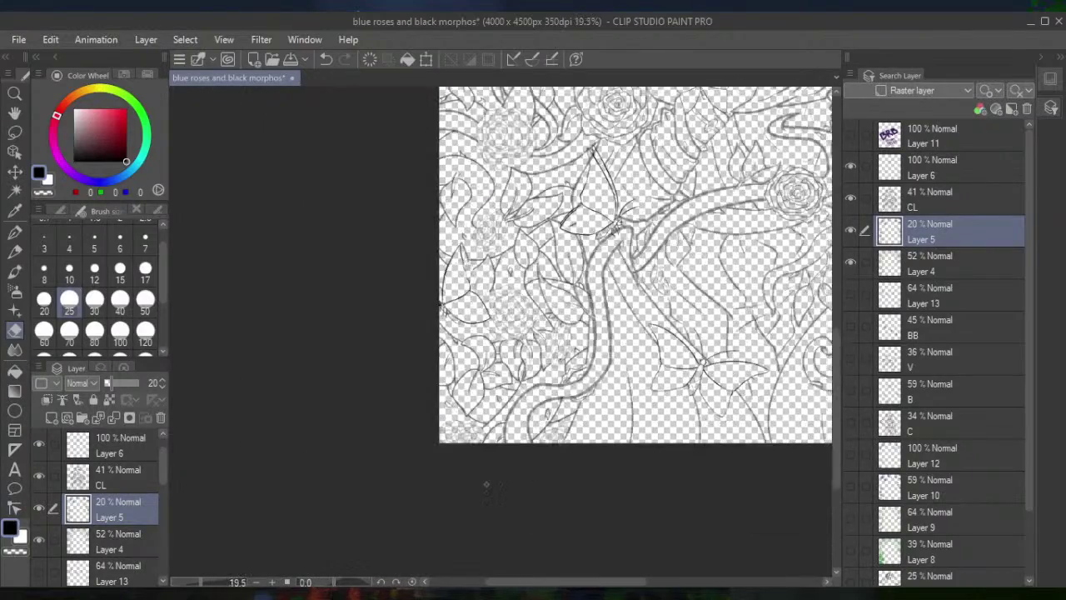
scroll(486, 484, right, 2)
scroll(487, 484, up, 2)
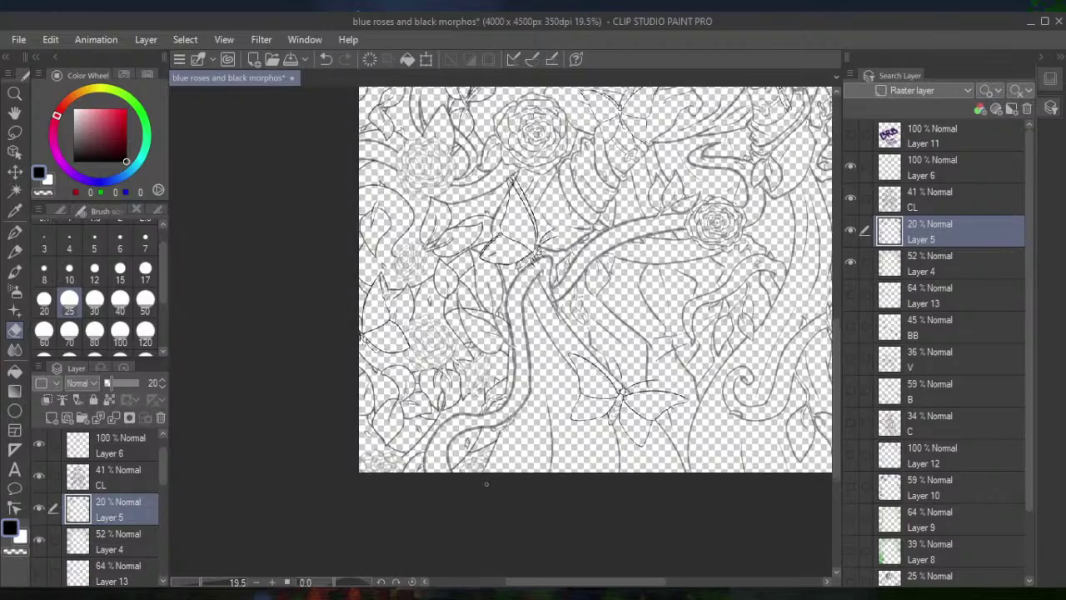
scroll(486, 483, up, 5)
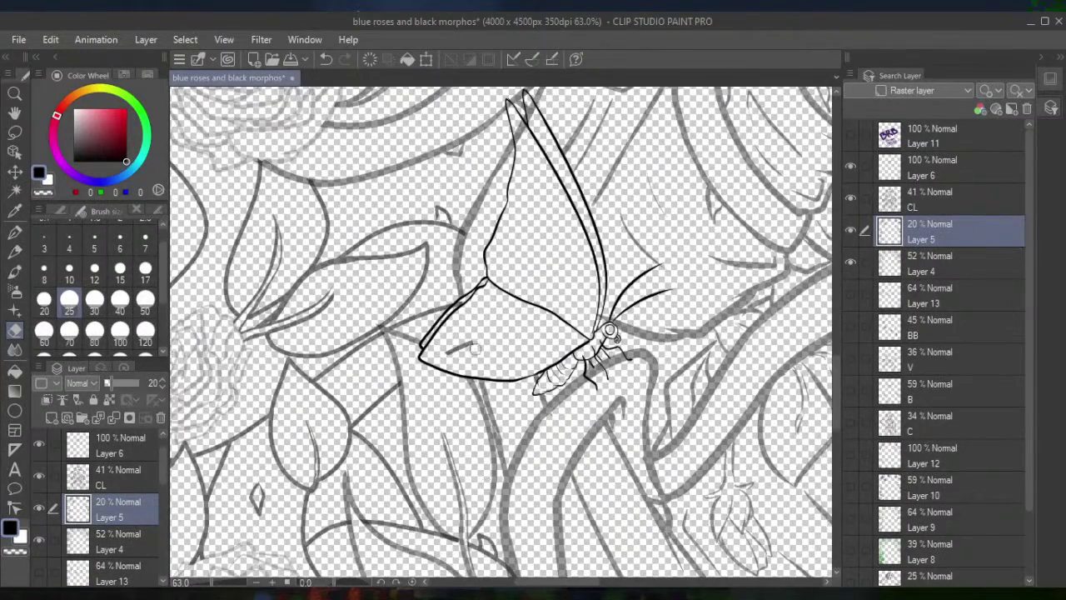
click(943, 203)
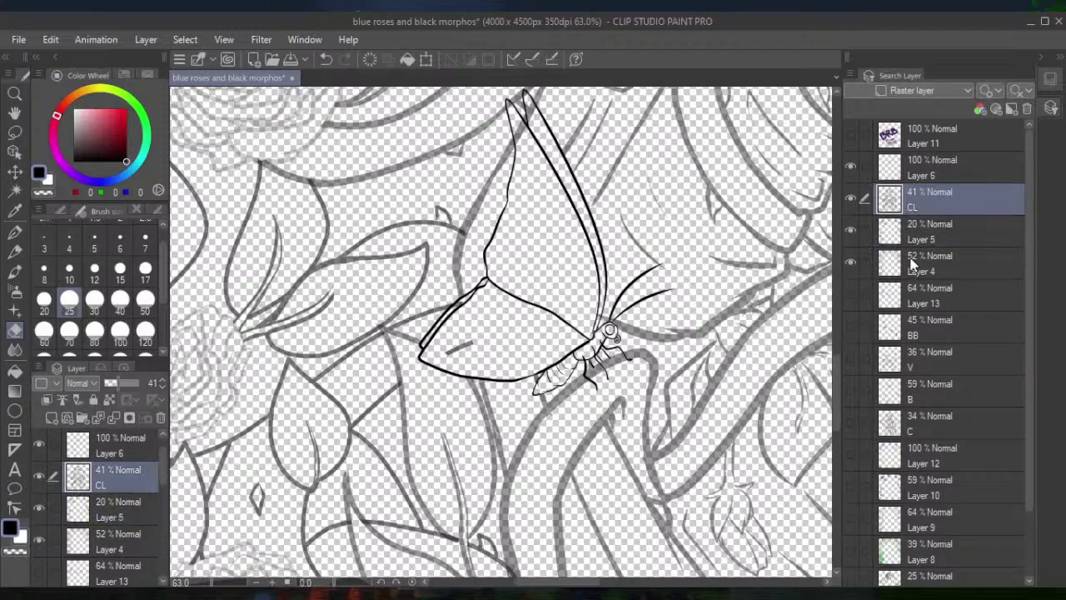
click(914, 263)
key(ctrl+z)
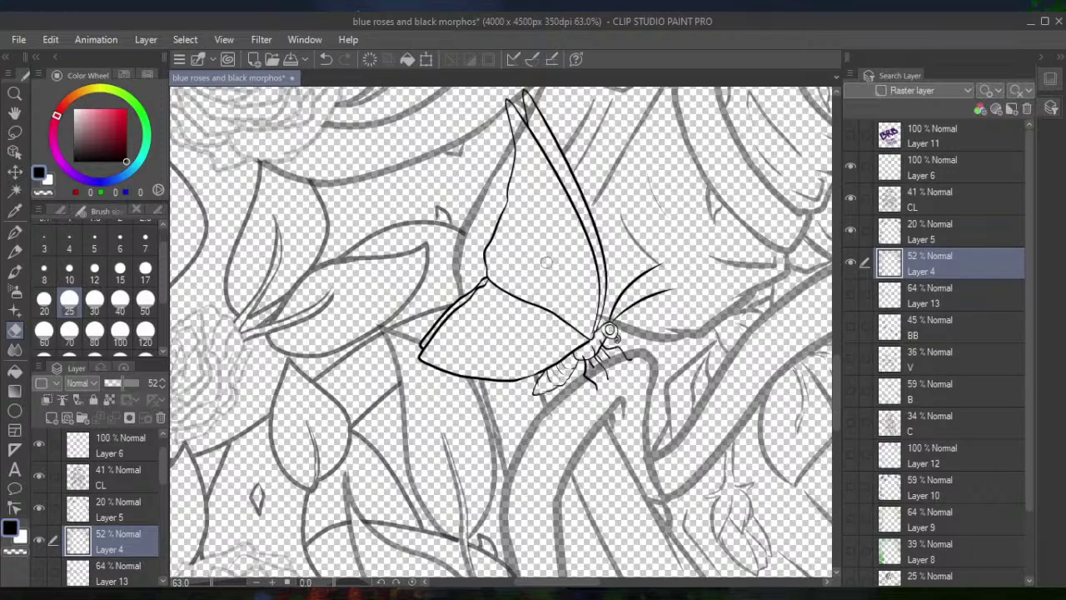
drag(546, 263, 511, 431)
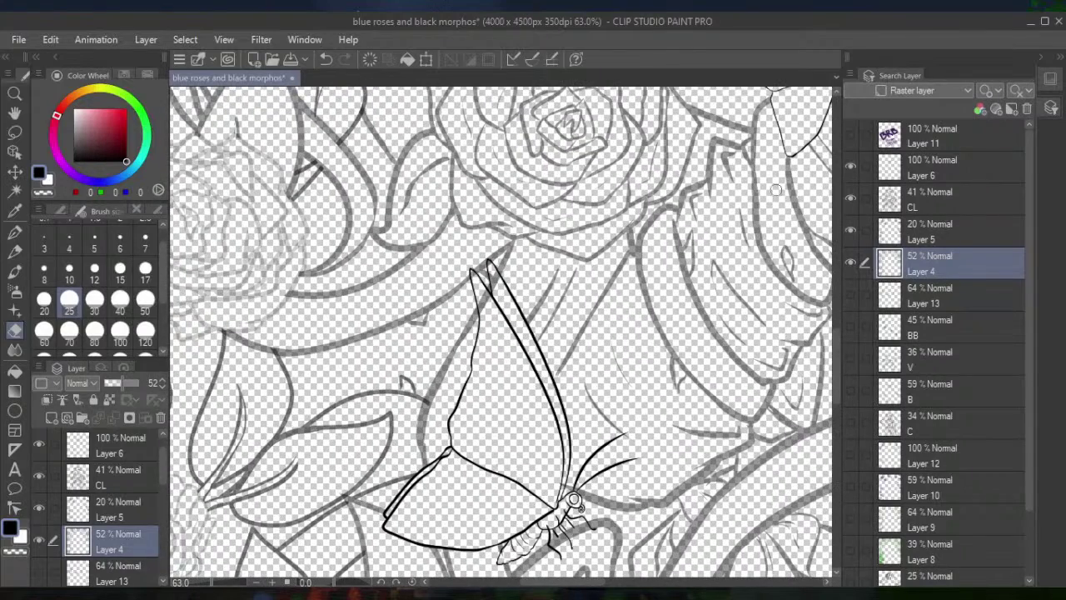
Erase the CL lines crossing the wing tips of the side-view butterfly below the large rose
click(888, 200)
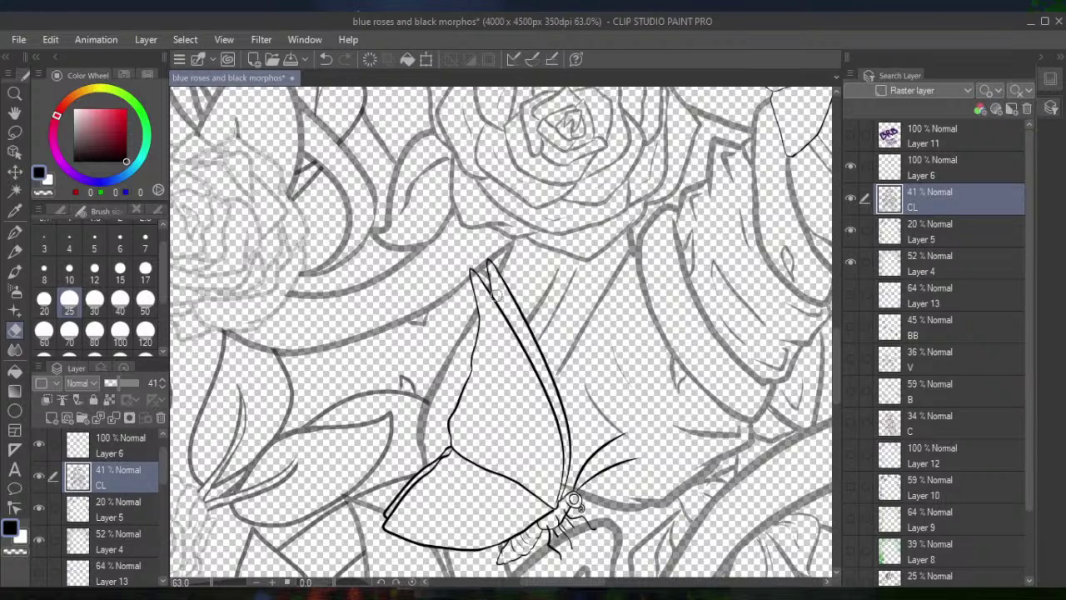
scroll(518, 292, up, 2)
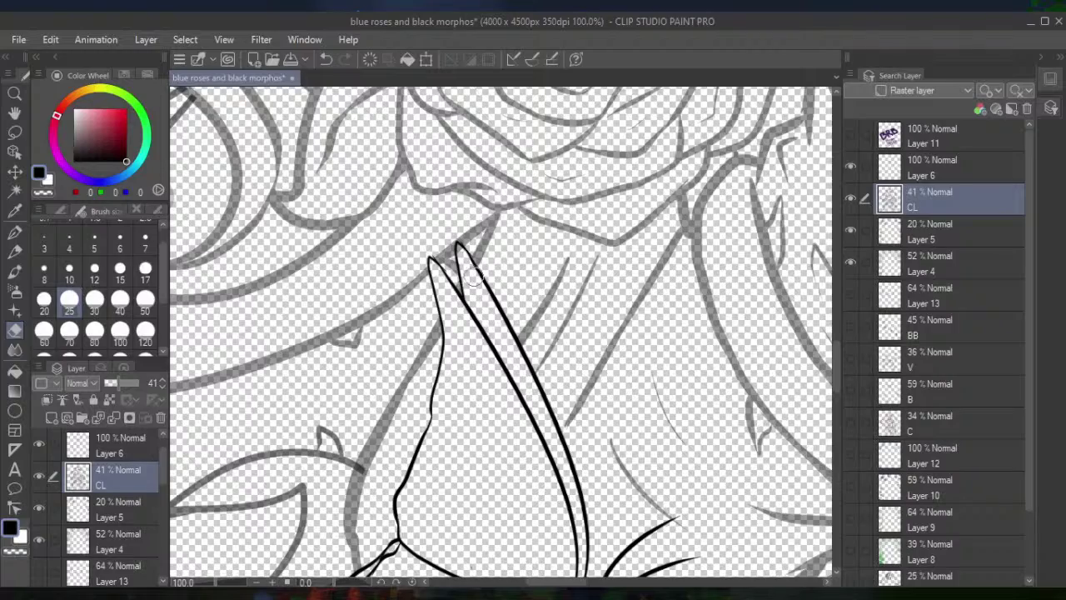
scroll(409, 289, down, 4)
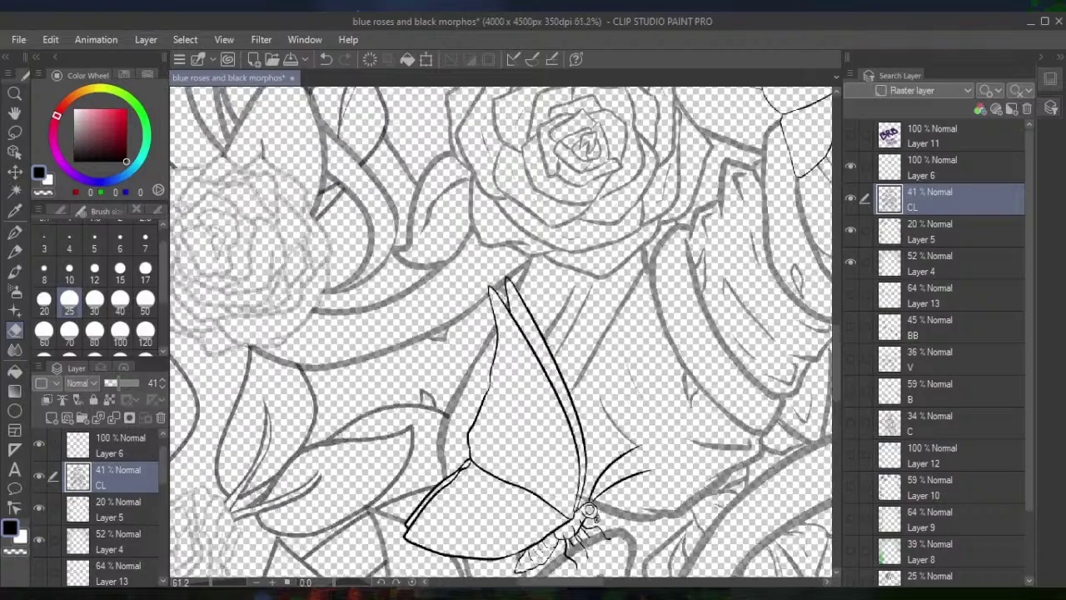
scroll(516, 400, up, 3)
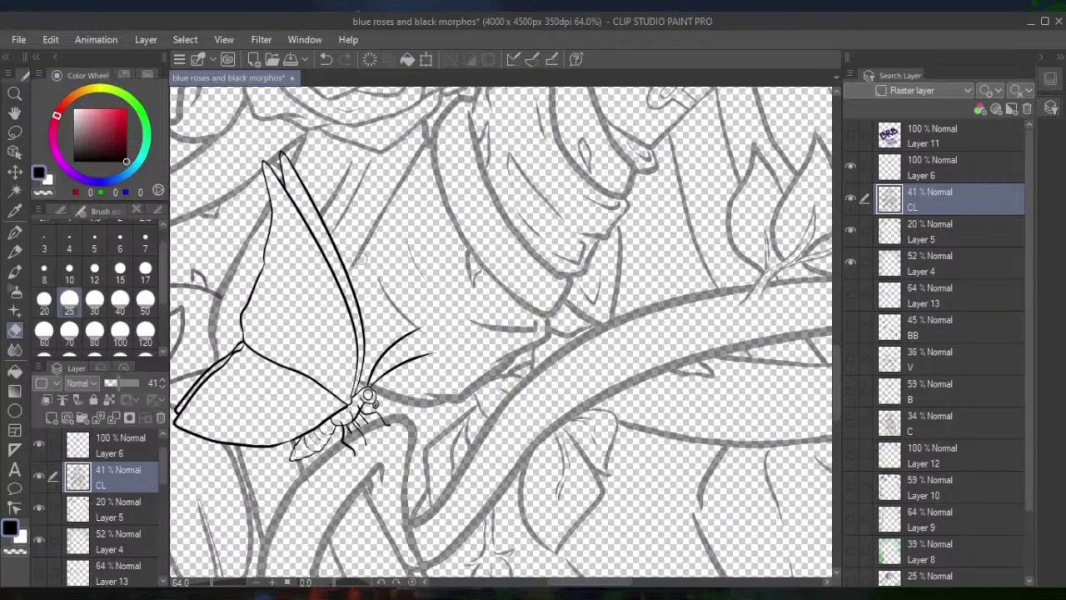
Examine the butterflies across the whole canvas for background lines still running through them
scroll(367, 395, down, 3)
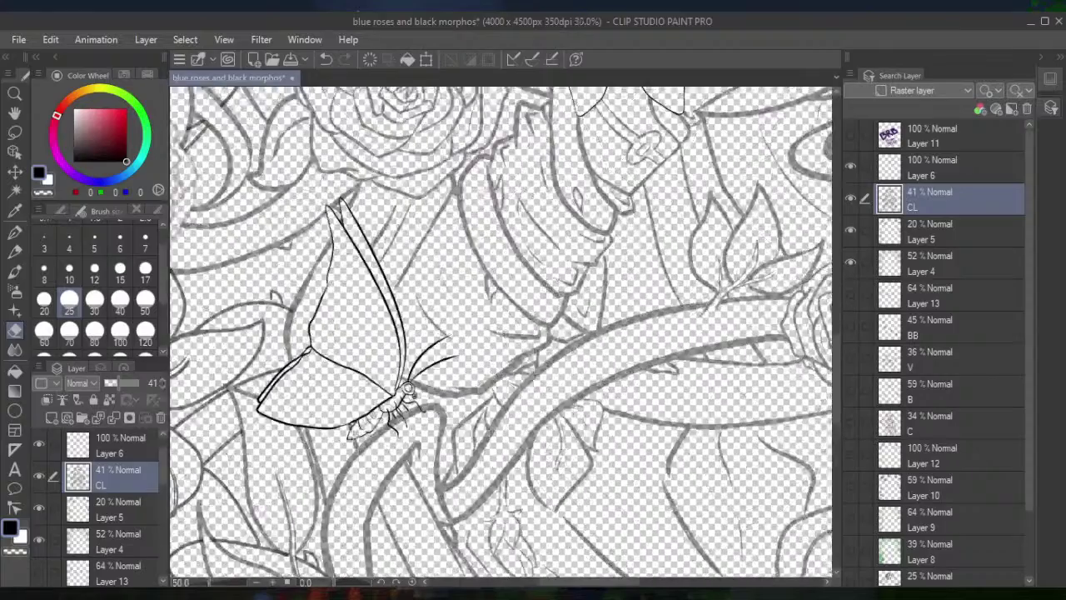
drag(600, 317, 381, 366)
scroll(501, 334, down, 3)
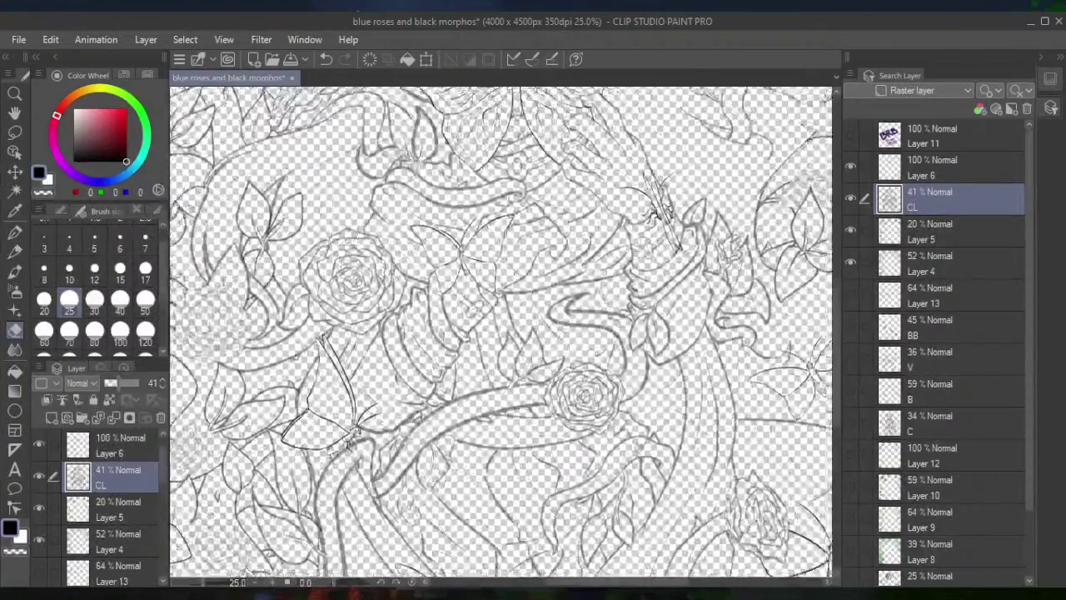
drag(501, 333, 486, 372)
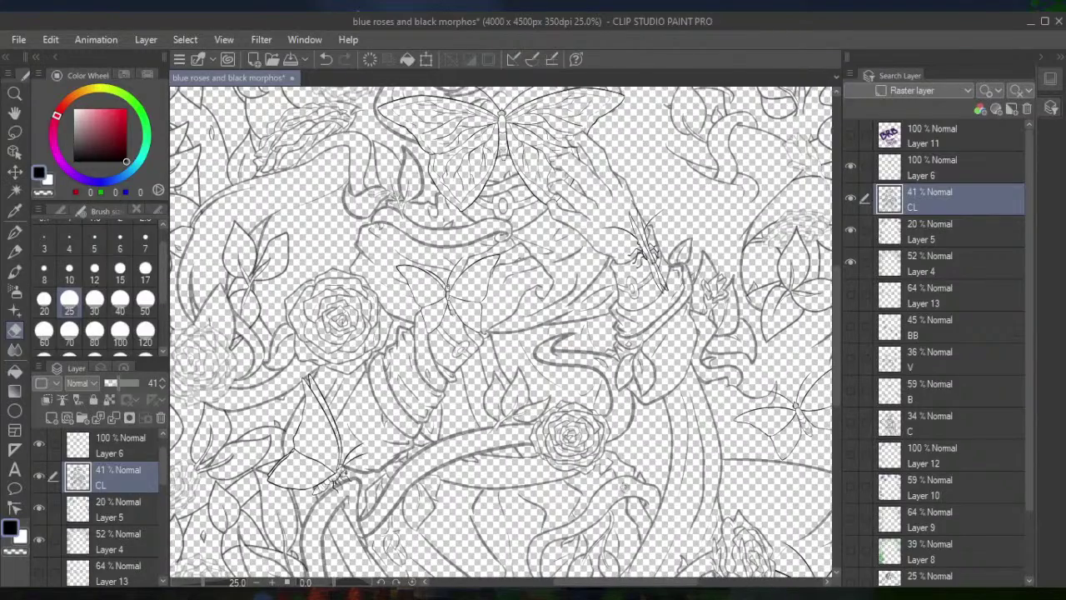
scroll(750, 336, down, 3)
drag(750, 335, 642, 301)
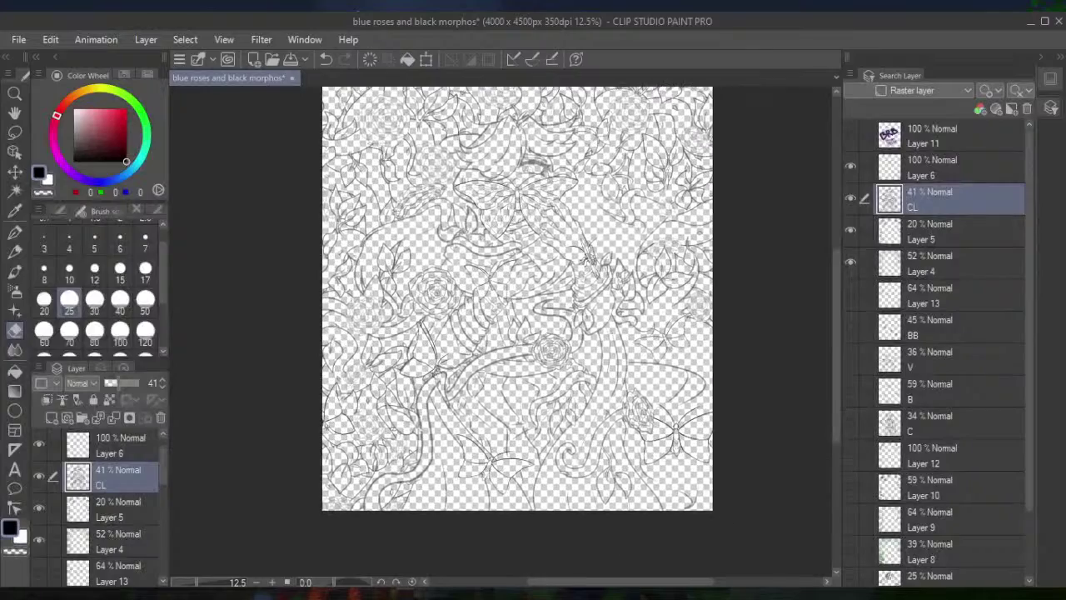
scroll(708, 417, up, 3)
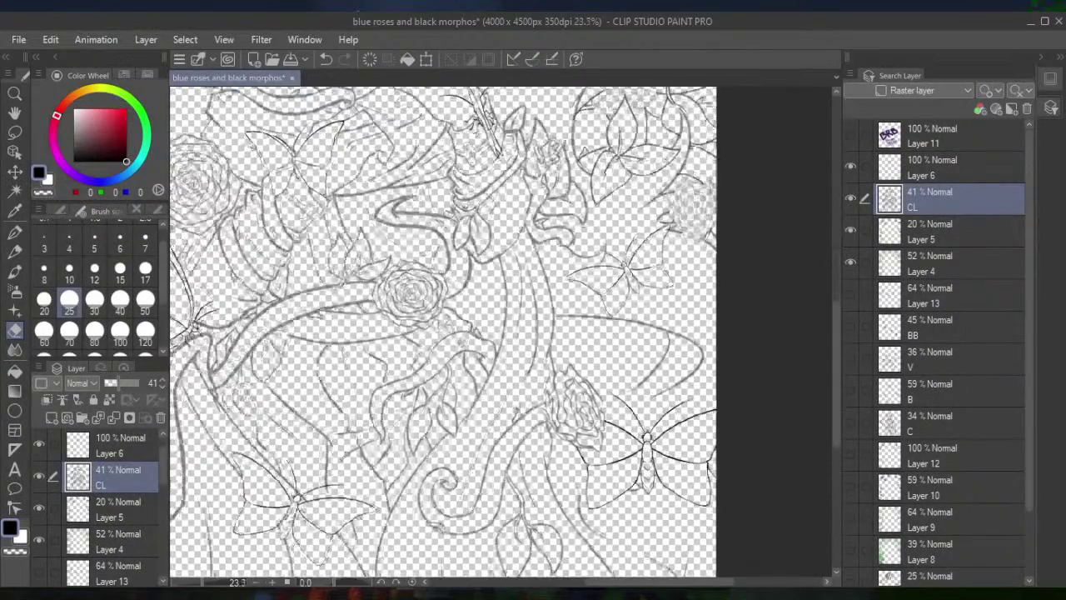
drag(708, 416, 719, 490)
scroll(448, 333, up, 5)
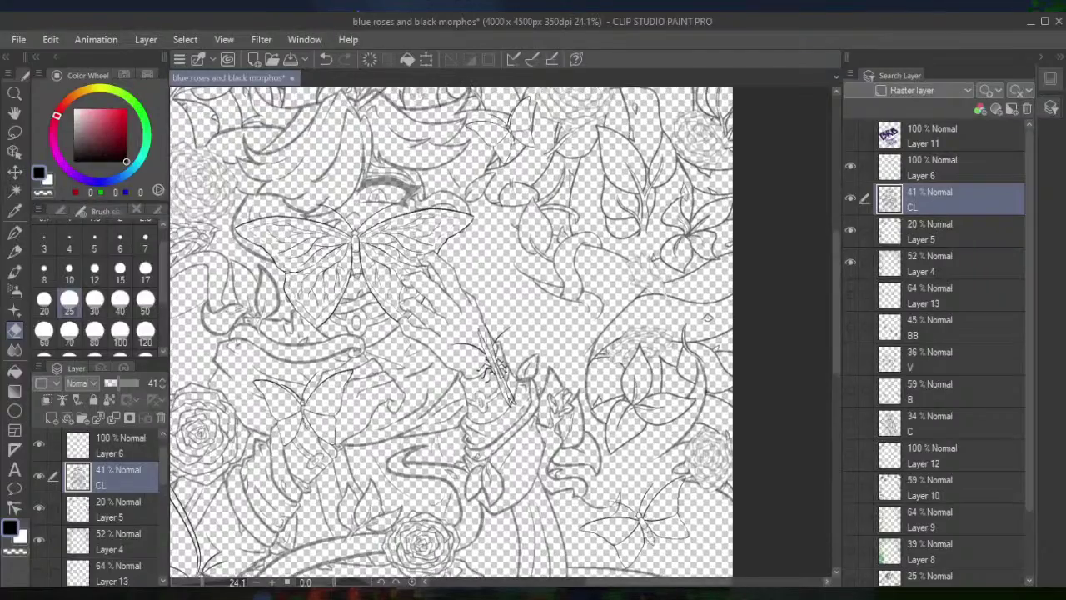
scroll(695, 312, down, 5)
scroll(700, 304, up, 3)
scroll(698, 294, down, 3)
drag(699, 294, 690, 225)
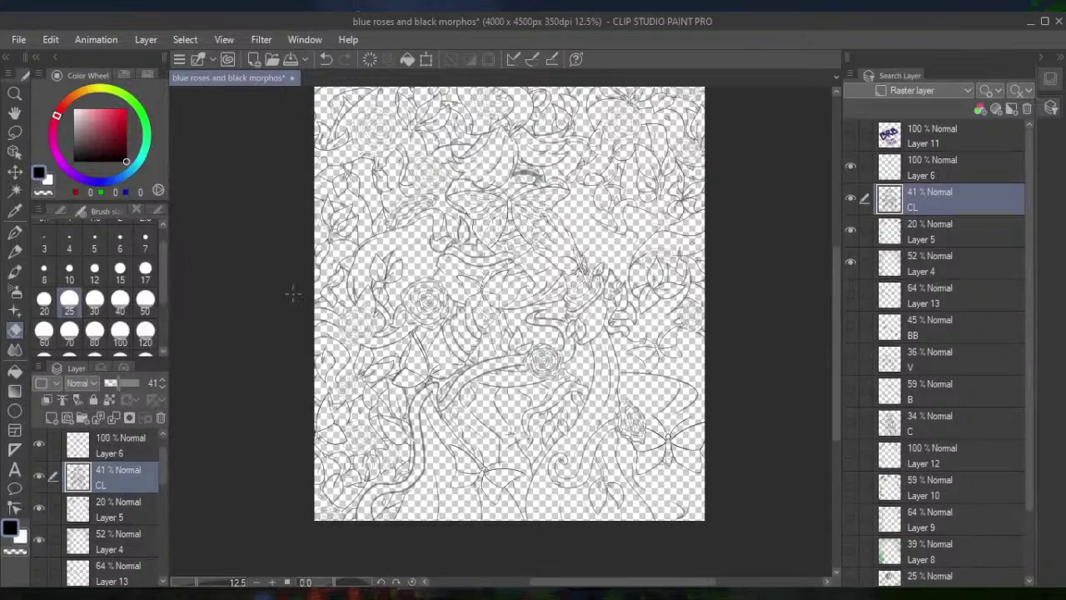
Set the opacity of CL, Layer 5 and Layer 4 to 100%
click(962, 177)
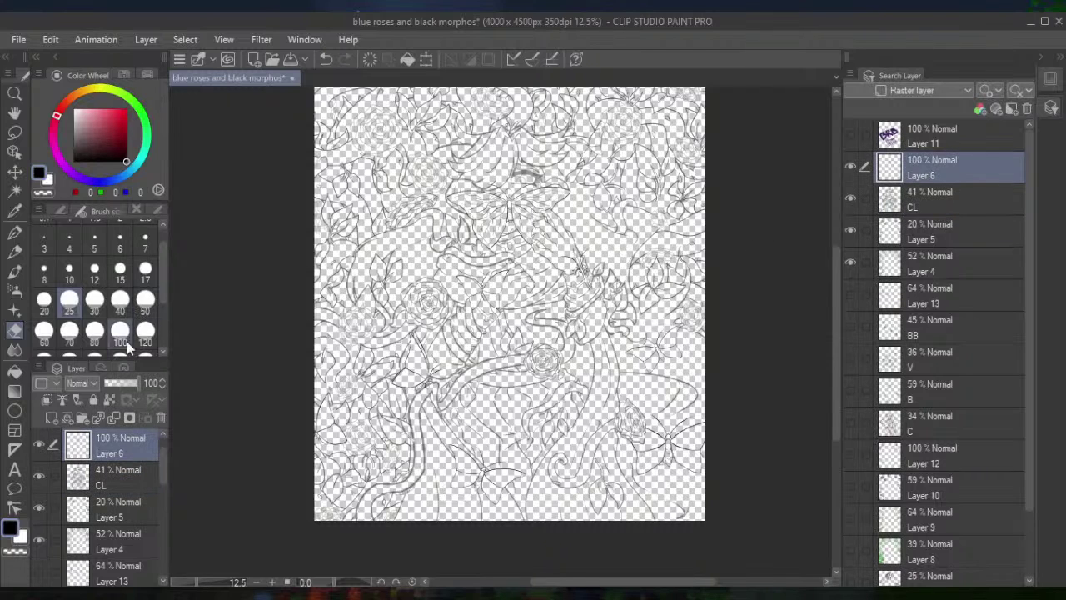
click(942, 210)
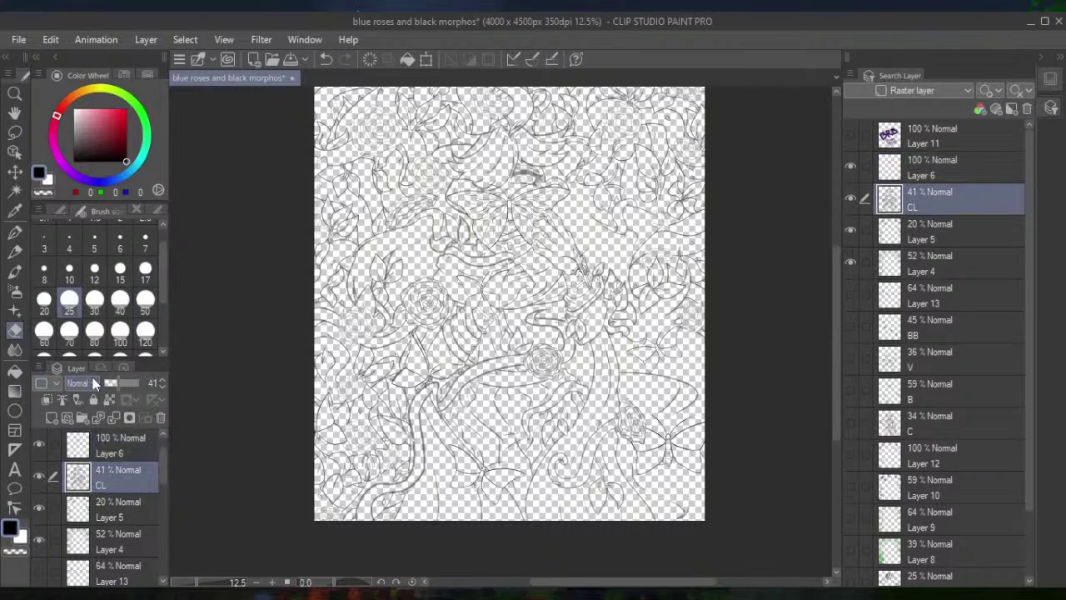
drag(123, 382, 216, 403)
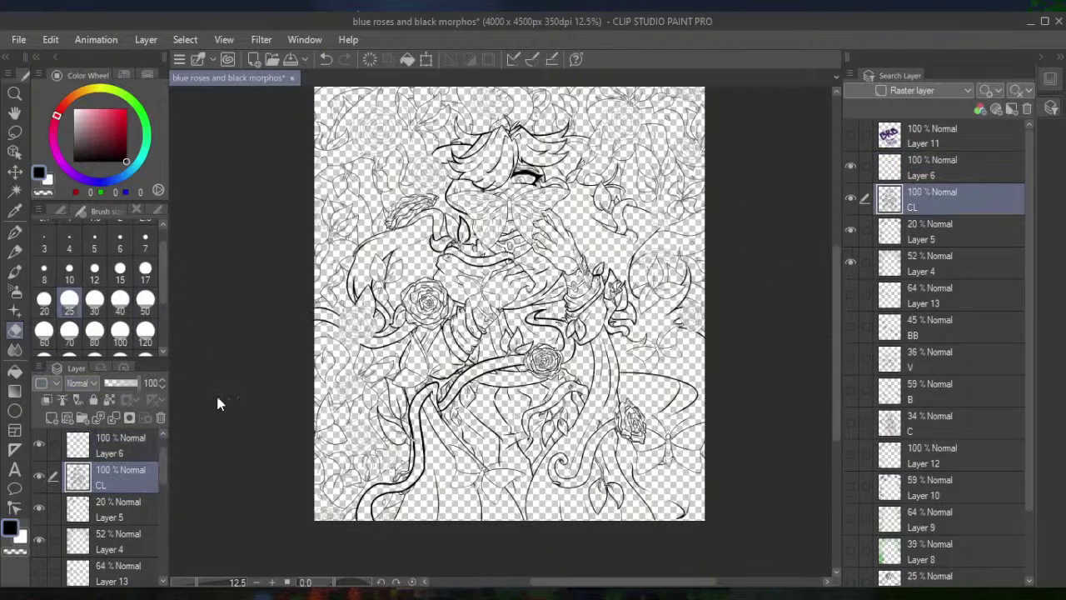
click(969, 229)
click(122, 383)
drag(122, 383, 283, 397)
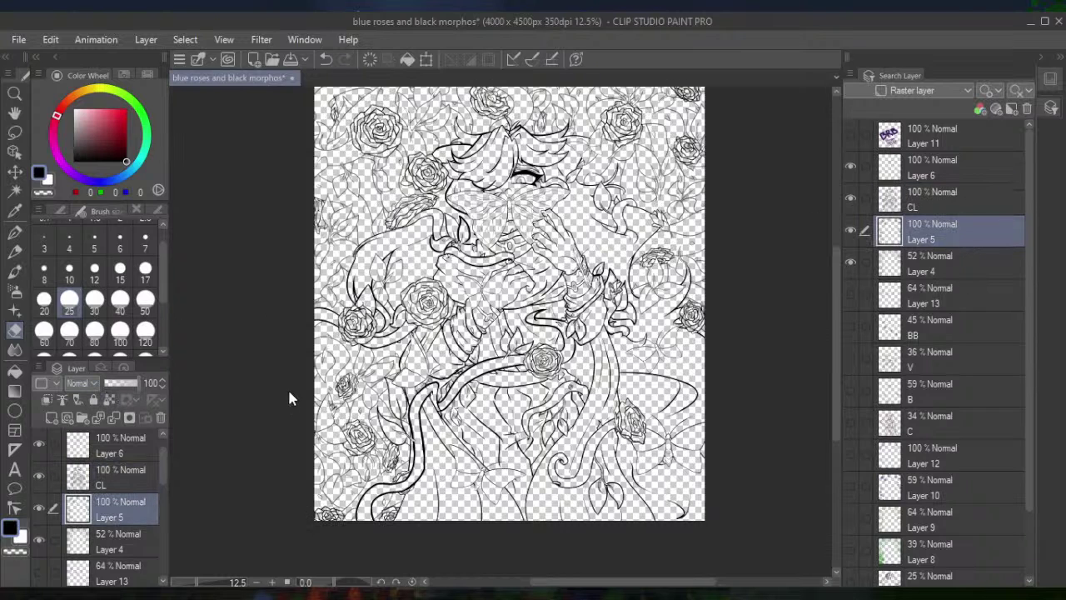
click(931, 265)
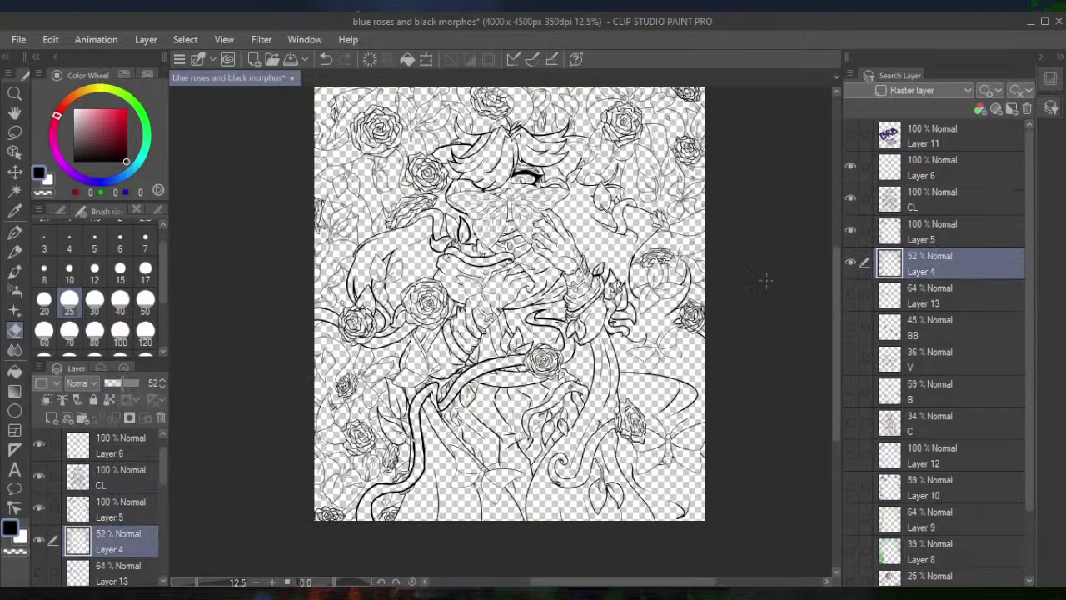
drag(123, 383, 180, 393)
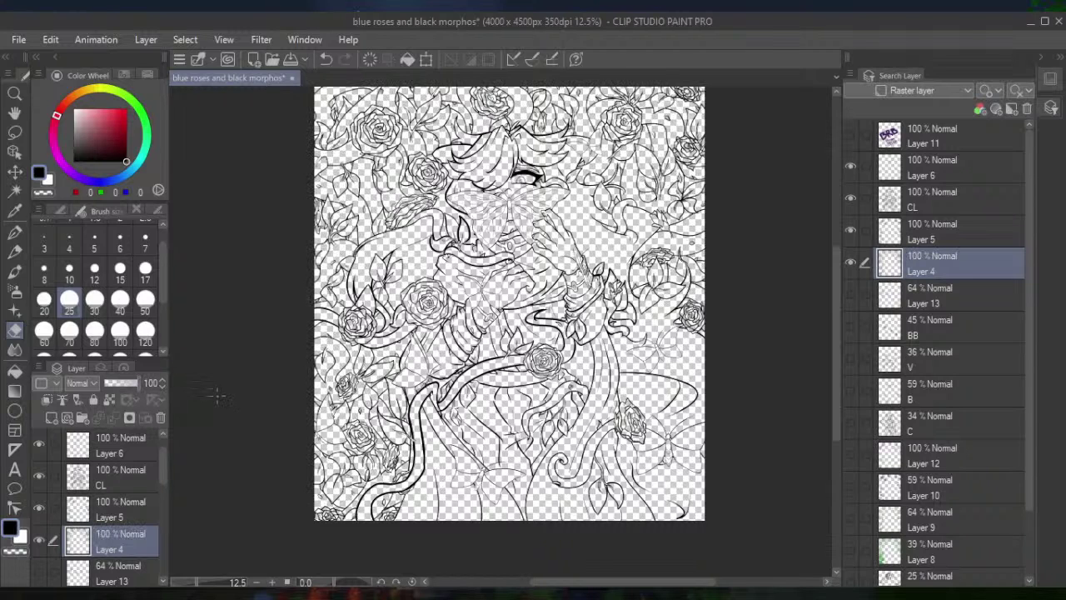
Erase the CL line crossing the lower abdomen of the large butterfly in front of the face
drag(213, 395, 199, 426)
scroll(600, 294, up, 1)
scroll(634, 345, down, 1)
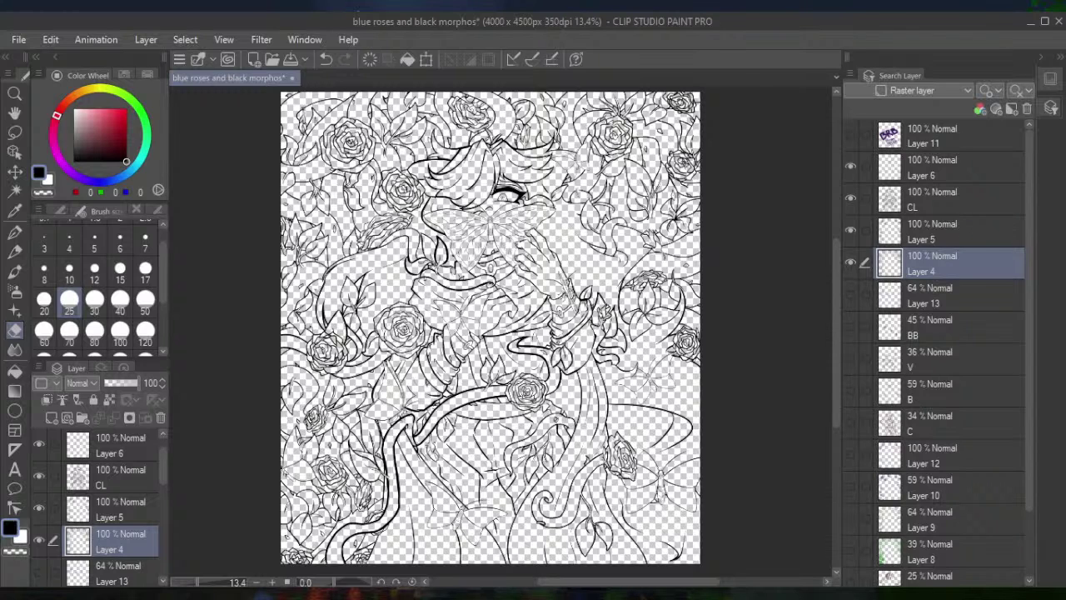
scroll(510, 200, up, 10)
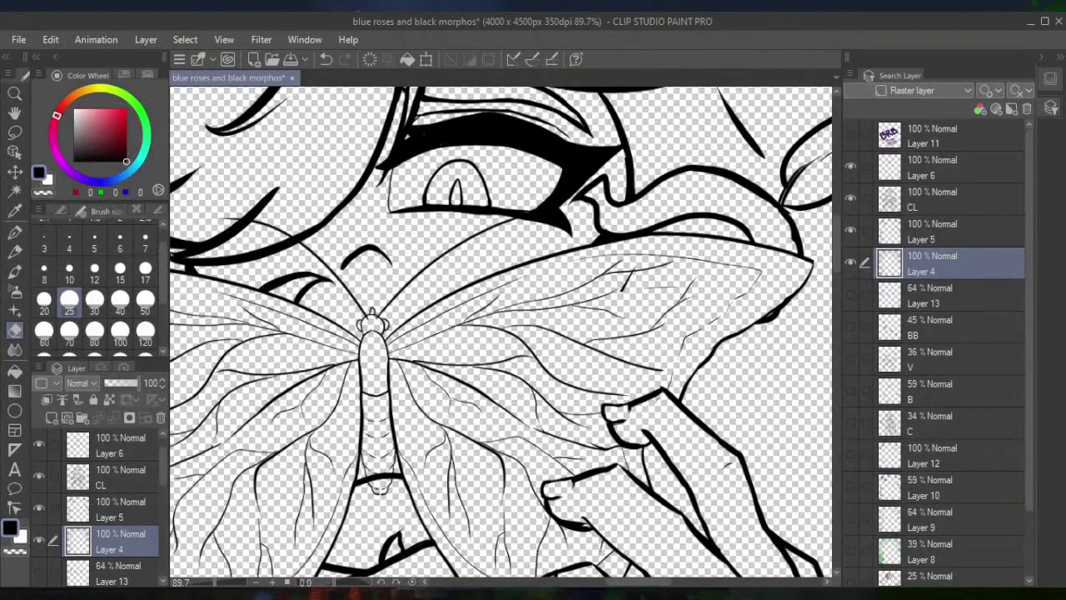
click(960, 205)
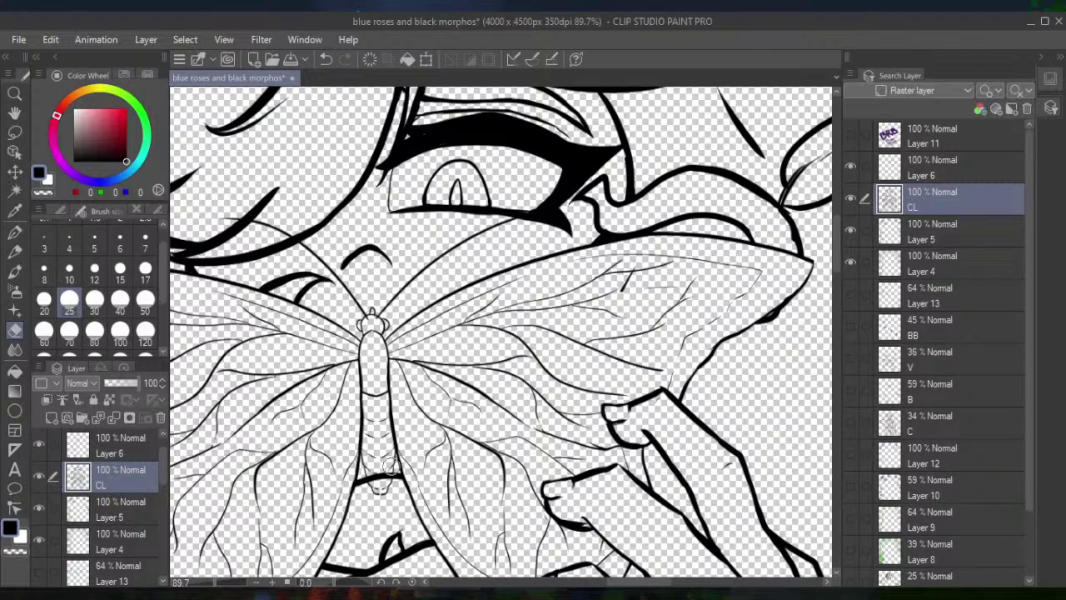
drag(379, 474, 382, 472)
Add a new raster layer directly above Layer 6 and switch to the Pen tool
click(933, 182)
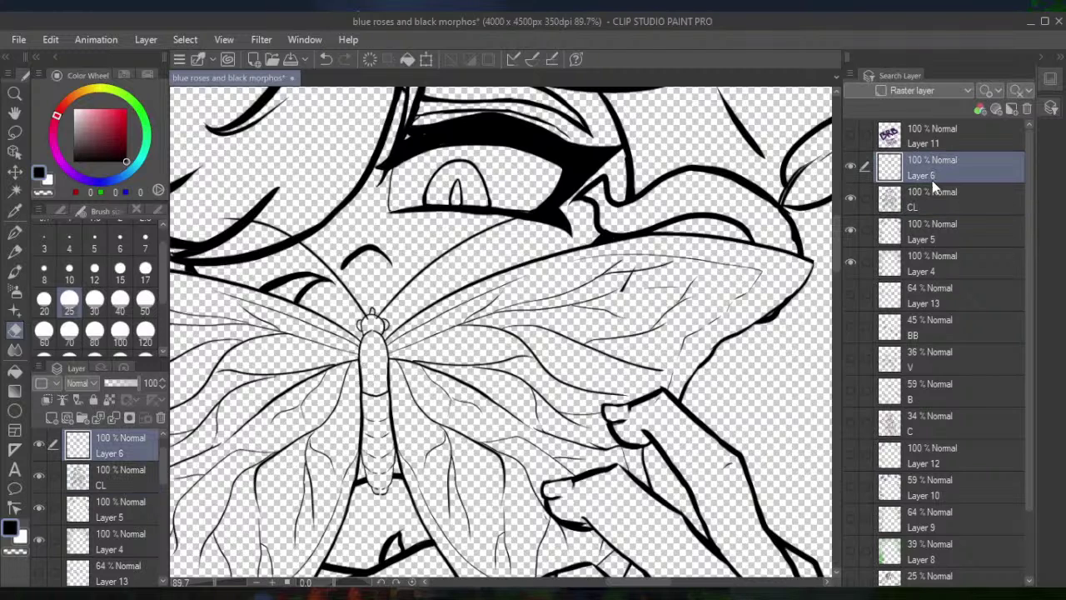
click(978, 109)
key(p)
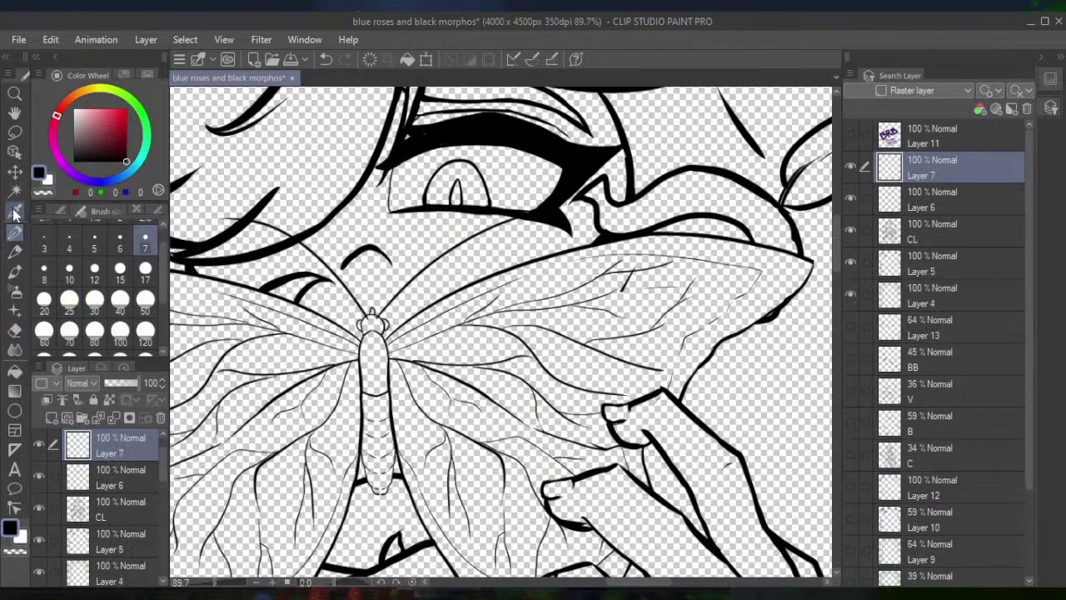
Set the pen size to 25, reduce the CL layer's opacity to 70% and make Layer 7 the active layer again
click(70, 298)
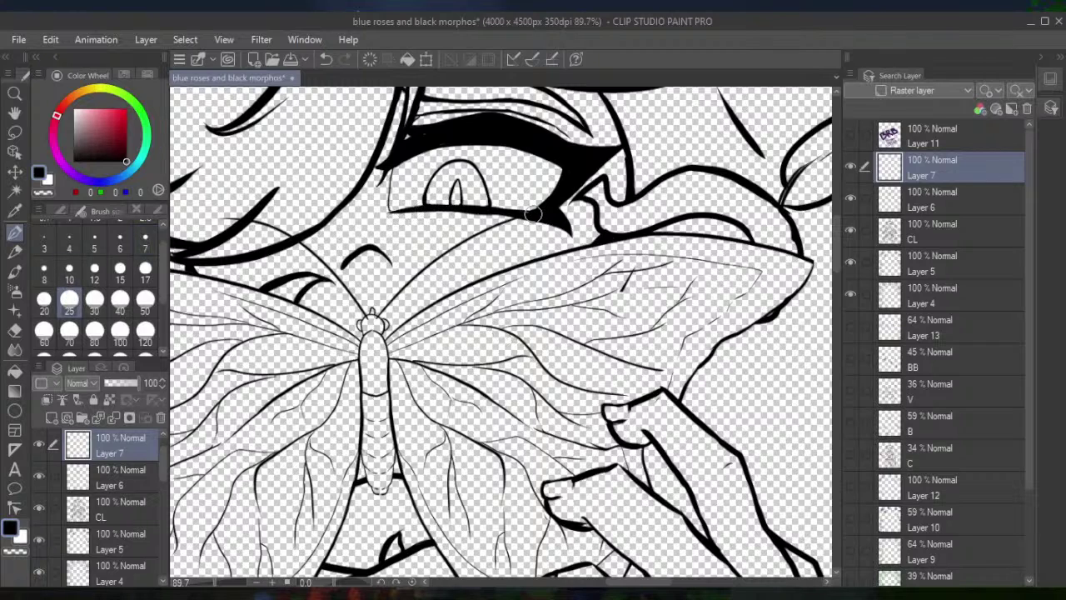
drag(534, 213, 527, 210)
click(326, 59)
click(960, 242)
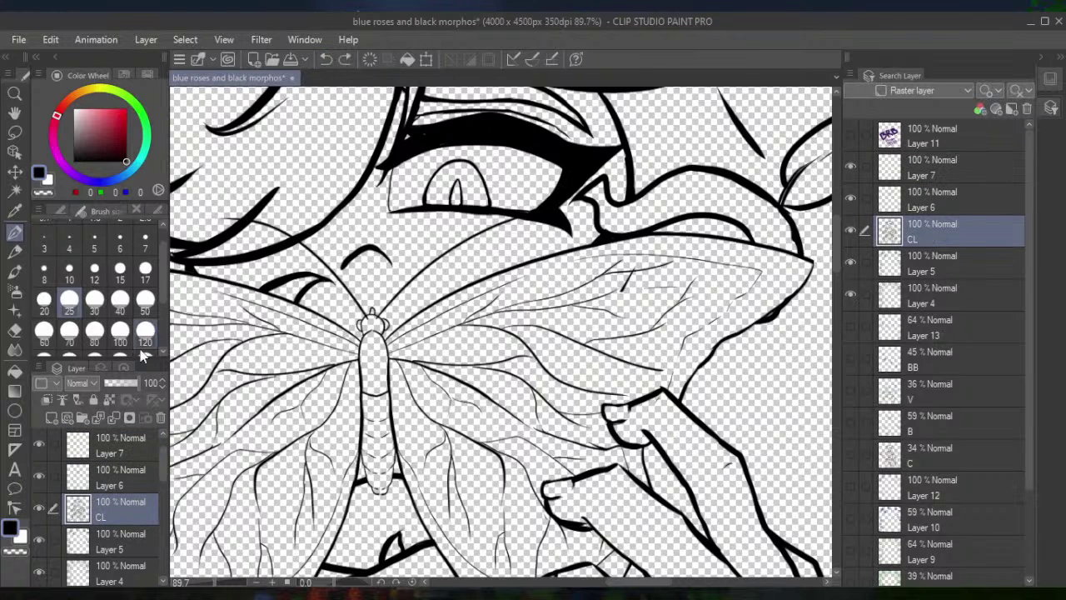
click(130, 383)
click(905, 177)
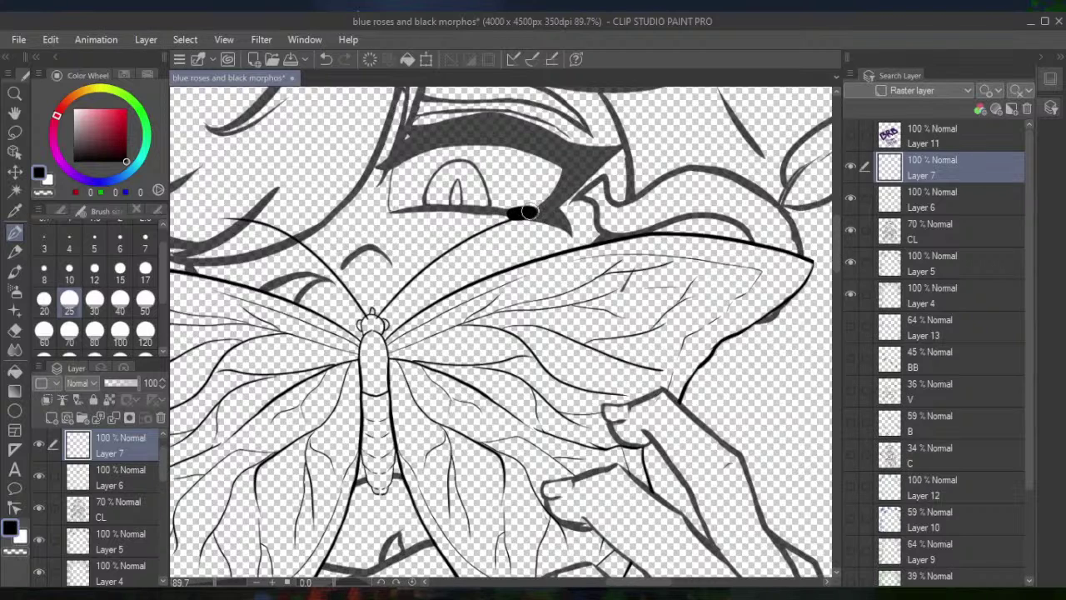
mouse_move(523, 215)
mouse_down()
mouse_move(488, 209)
mouse_move(504, 215)
mouse_up()
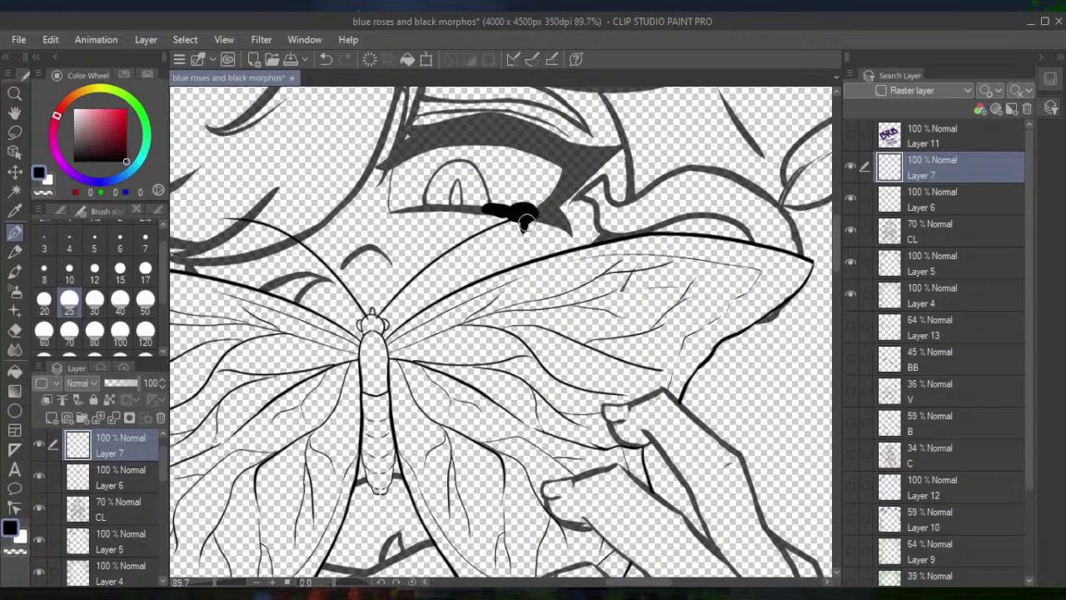
drag(525, 225, 526, 241)
mouse_move(524, 234)
mouse_down()
mouse_move(526, 222)
mouse_move(523, 270)
mouse_move(525, 204)
mouse_move(541, 200)
mouse_move(497, 210)
mouse_up()
click(14, 330)
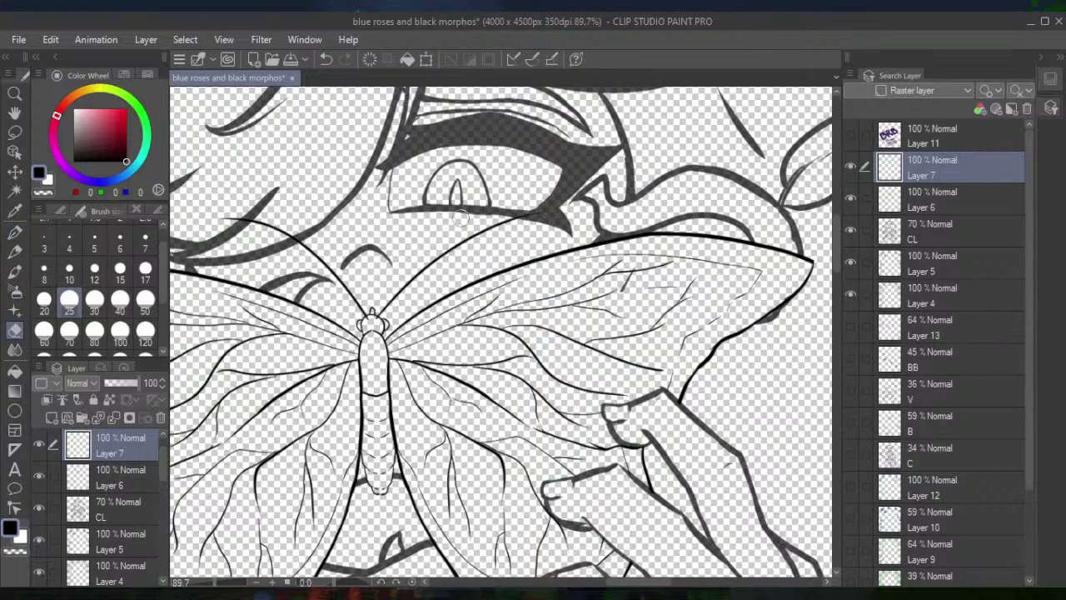
Paint a solid black tear along the outer lower eyelid on Layer 7, with a streak running down and trimmed at the butterfly wing's edge
click(15, 231)
click(146, 238)
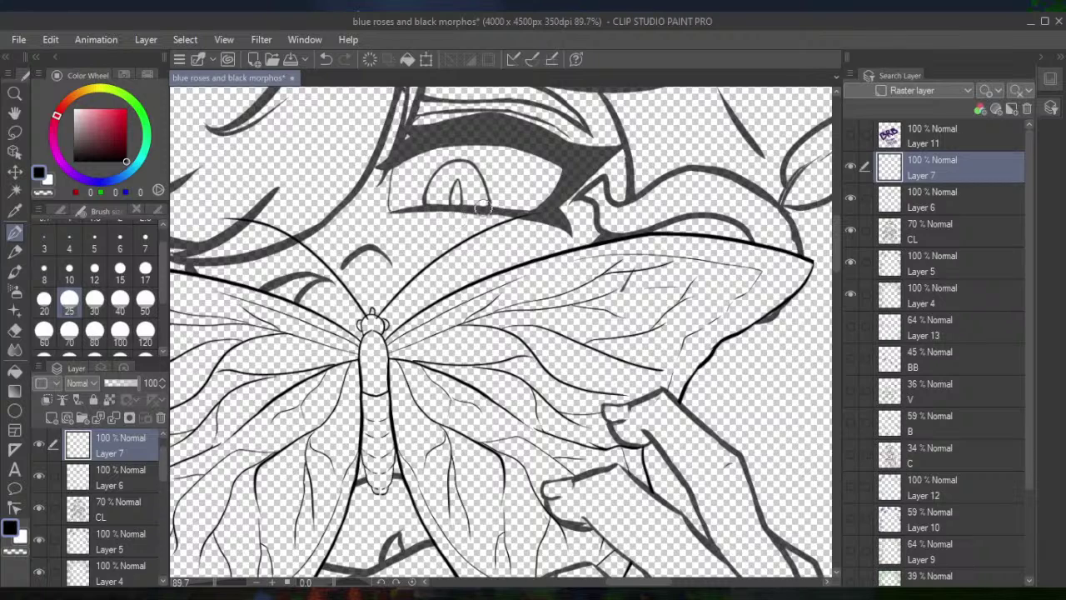
mouse_move(470, 208)
mouse_down()
mouse_move(503, 213)
mouse_move(478, 209)
mouse_move(533, 216)
mouse_move(519, 211)
mouse_move(518, 288)
mouse_up()
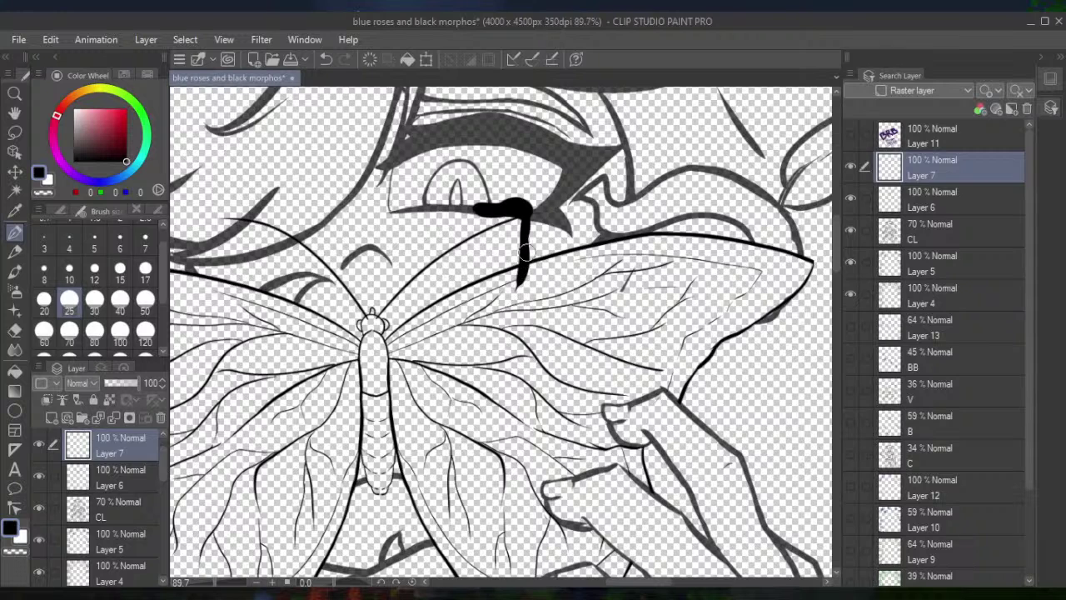
click(327, 59)
click(327, 60)
mouse_move(511, 207)
mouse_down()
mouse_move(523, 229)
mouse_move(518, 284)
mouse_up()
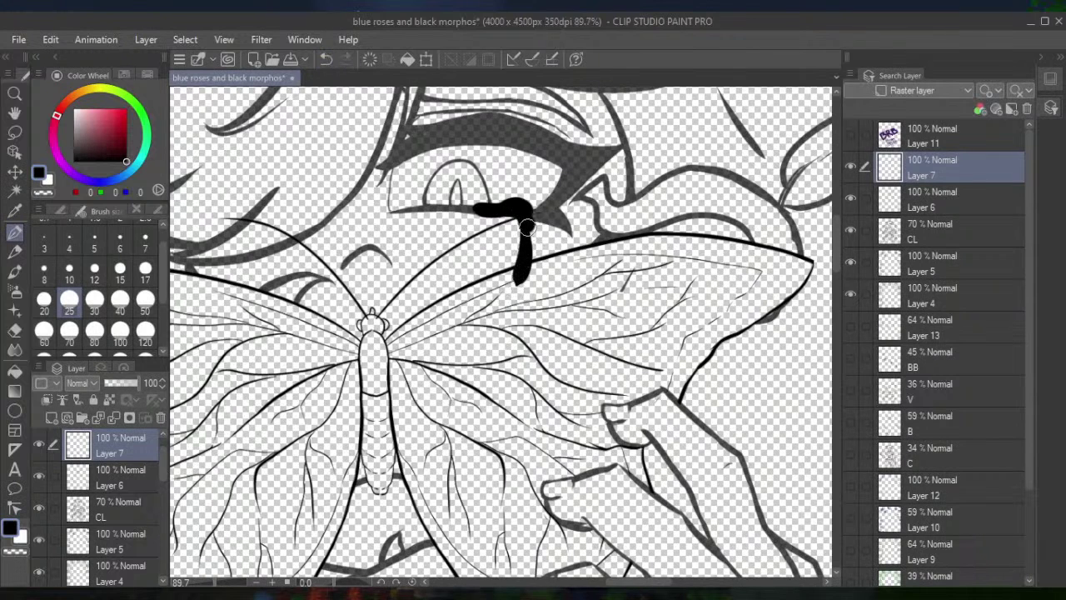
click(14, 329)
drag(546, 289, 535, 270)
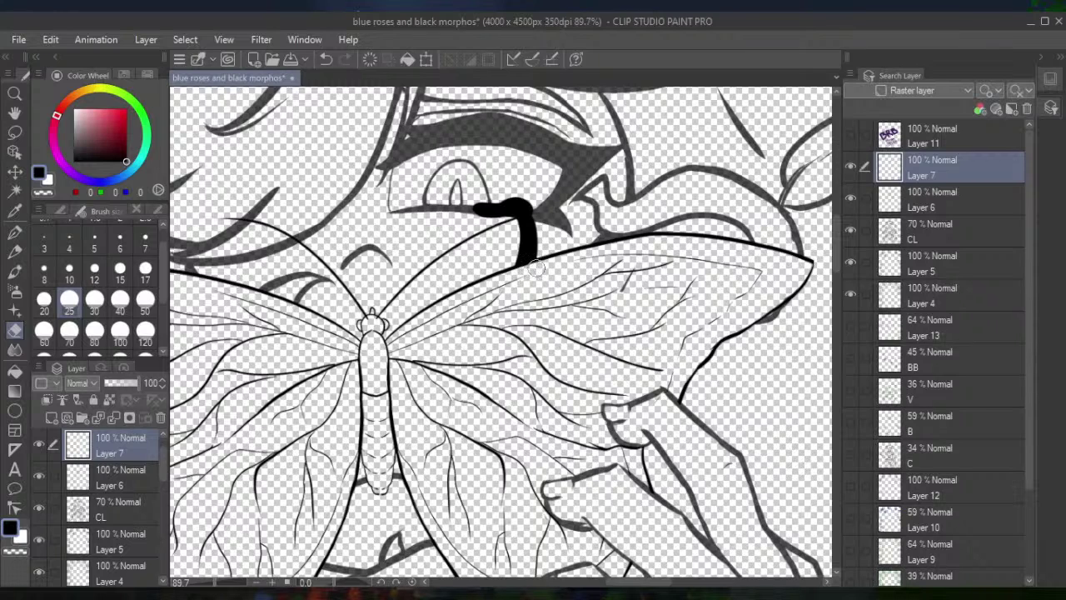
Hollow out the outer tear and its streak, finishing with a size 12 eraser, so only a thin outline is left
mouse_move(488, 212)
mouse_down()
mouse_move(478, 209)
mouse_move(514, 206)
mouse_move(500, 209)
mouse_up()
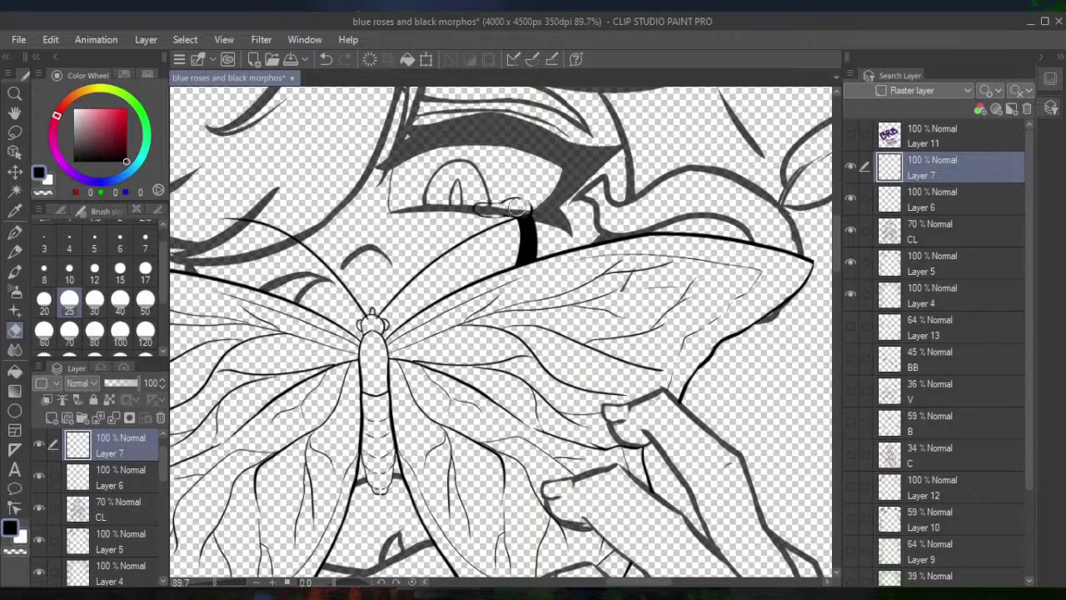
click(14, 231)
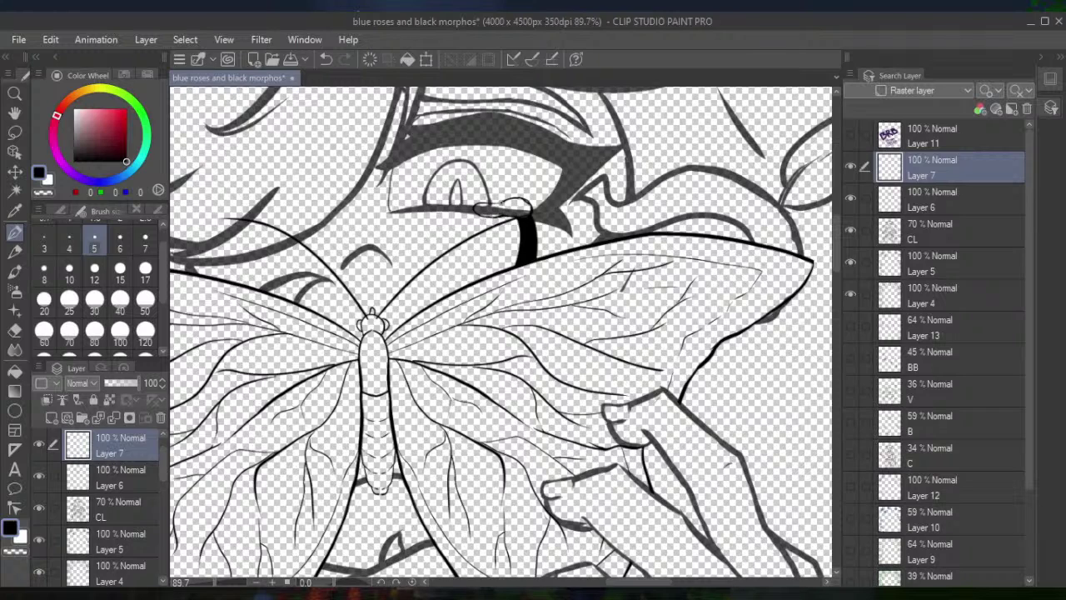
click(15, 329)
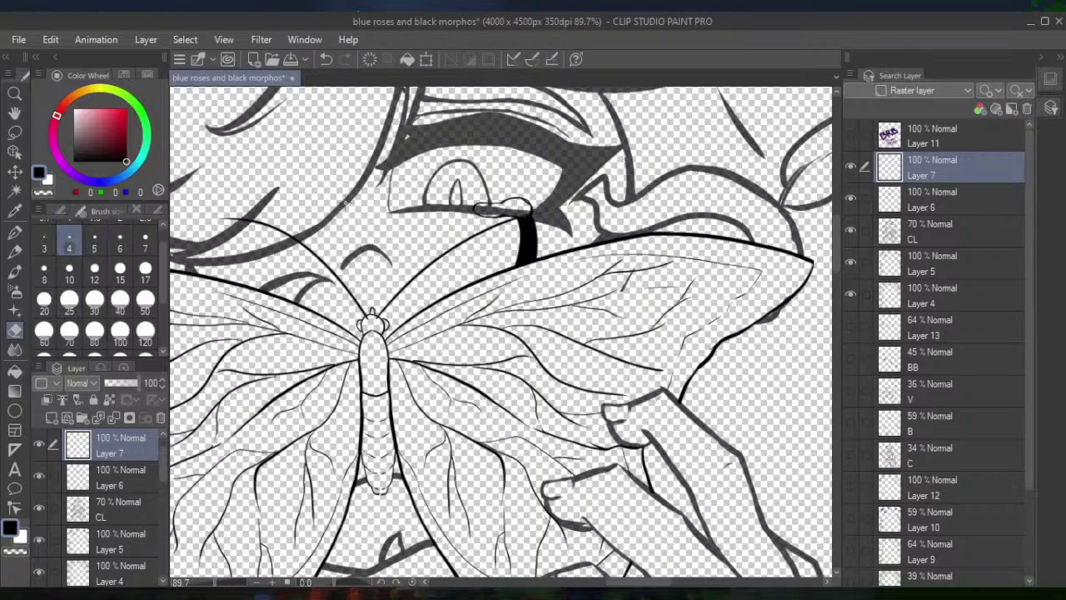
click(95, 268)
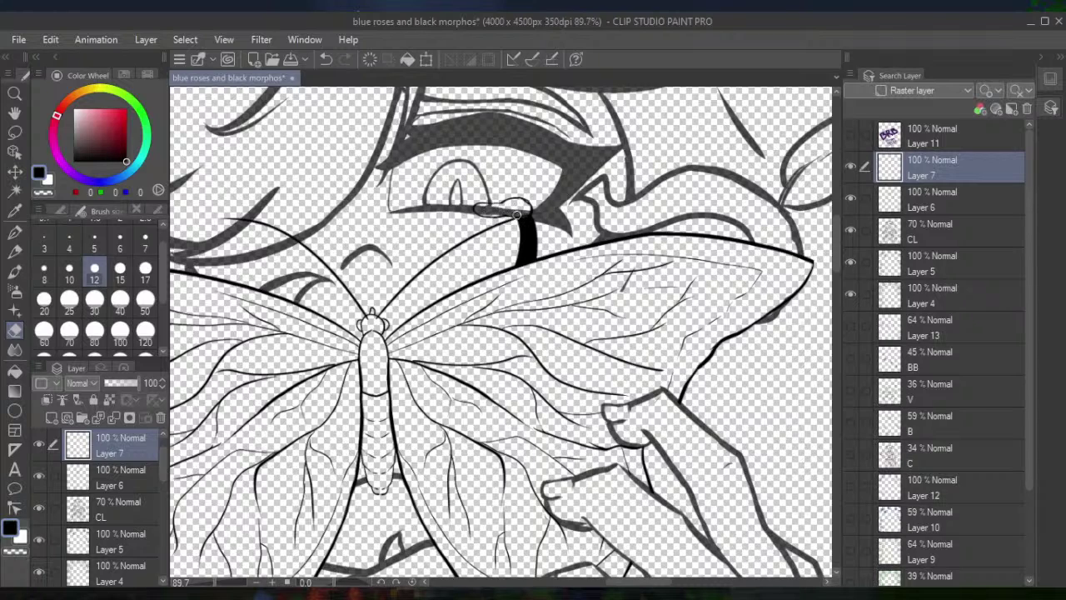
click(326, 58)
drag(517, 213, 524, 255)
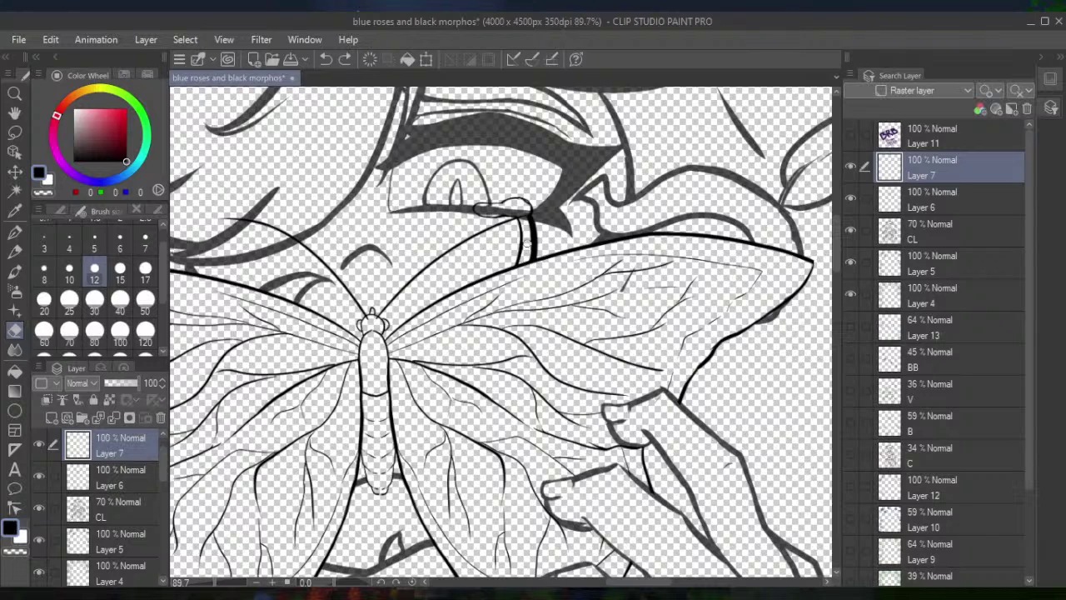
mouse_move(523, 260)
mouse_down()
mouse_move(529, 219)
mouse_move(530, 261)
mouse_move(531, 250)
mouse_up()
Paint a second, smaller tear with a short drip at the inner corner of the lower eyelid using a size 15 pen
key(p)
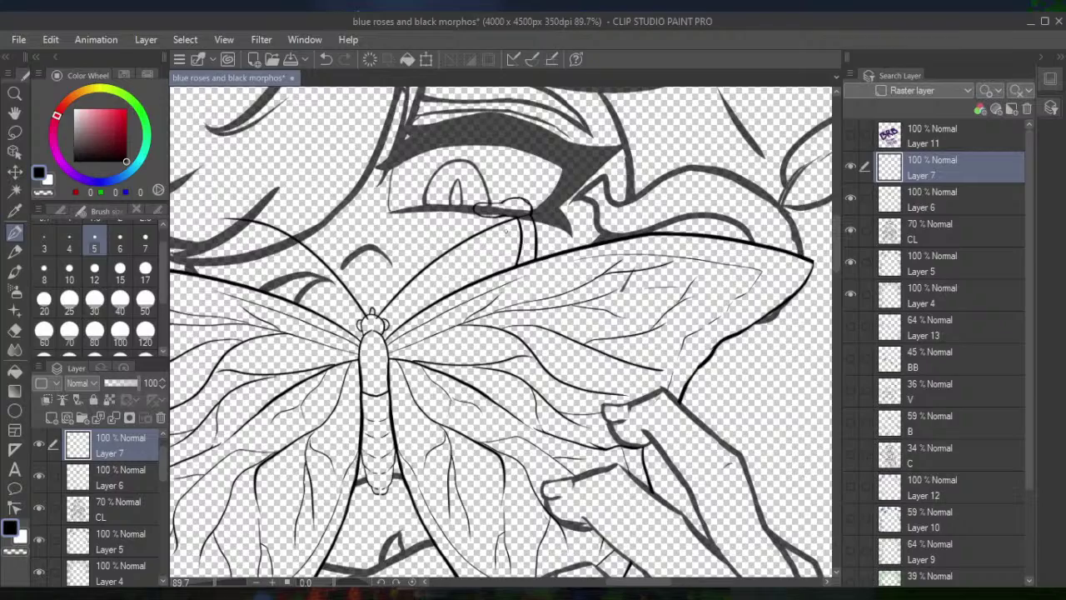
scroll(605, 301, down, 5)
scroll(629, 285, up, 3)
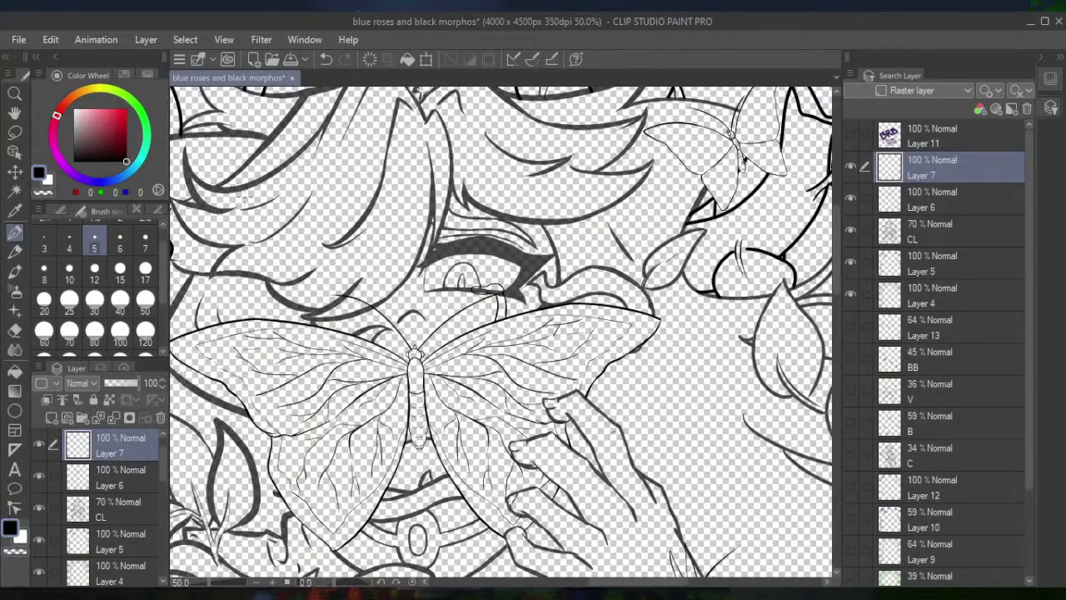
click(16, 251)
click(14, 232)
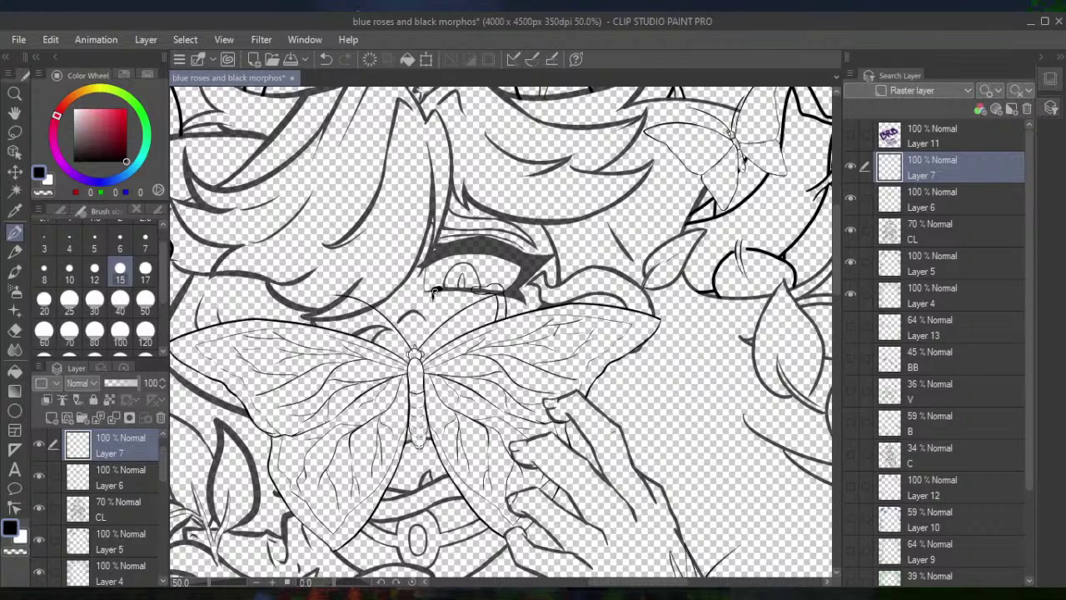
Erase the inside of the small tear and its drip with a size 12 eraser, keeping only the outline
click(14, 330)
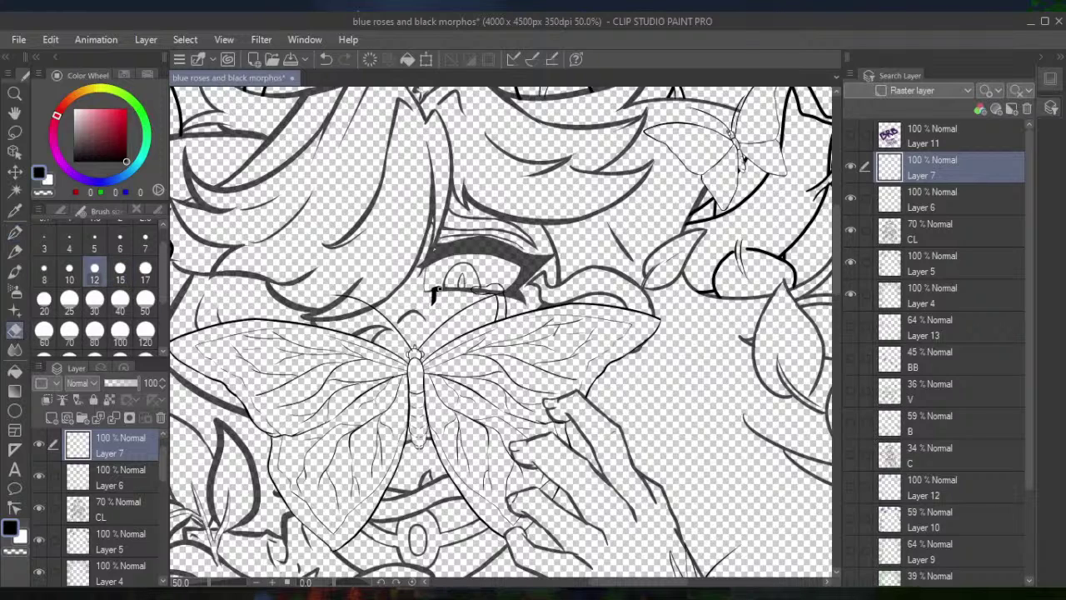
scroll(480, 282, up, 3)
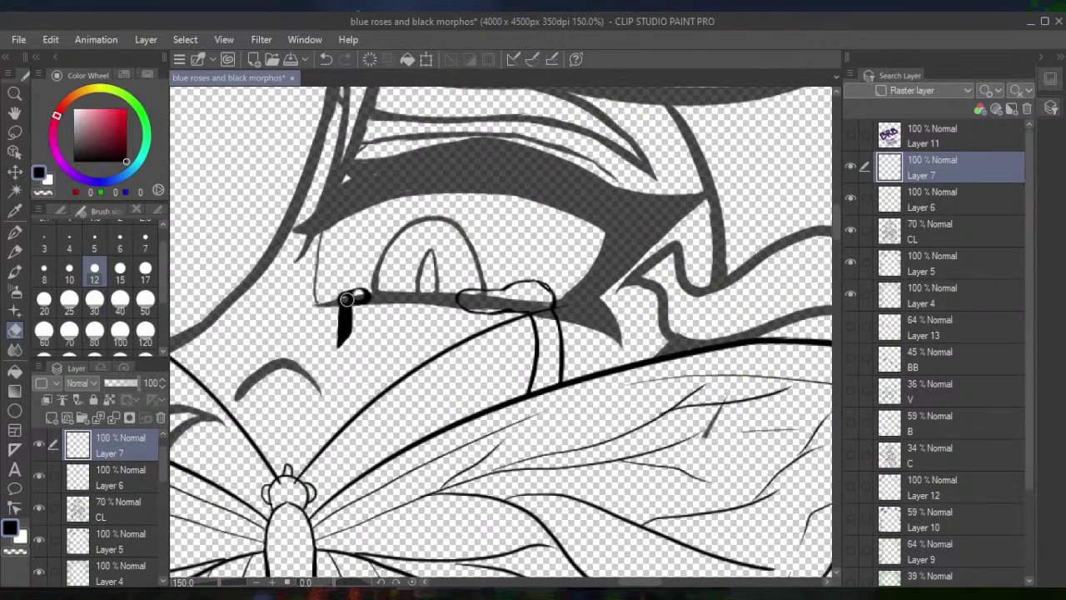
mouse_move(345, 302)
mouse_down()
mouse_move(364, 297)
mouse_move(344, 312)
mouse_up()
click(327, 59)
mouse_move(344, 327)
mouse_down()
mouse_move(348, 304)
mouse_move(348, 335)
mouse_move(345, 326)
mouse_up()
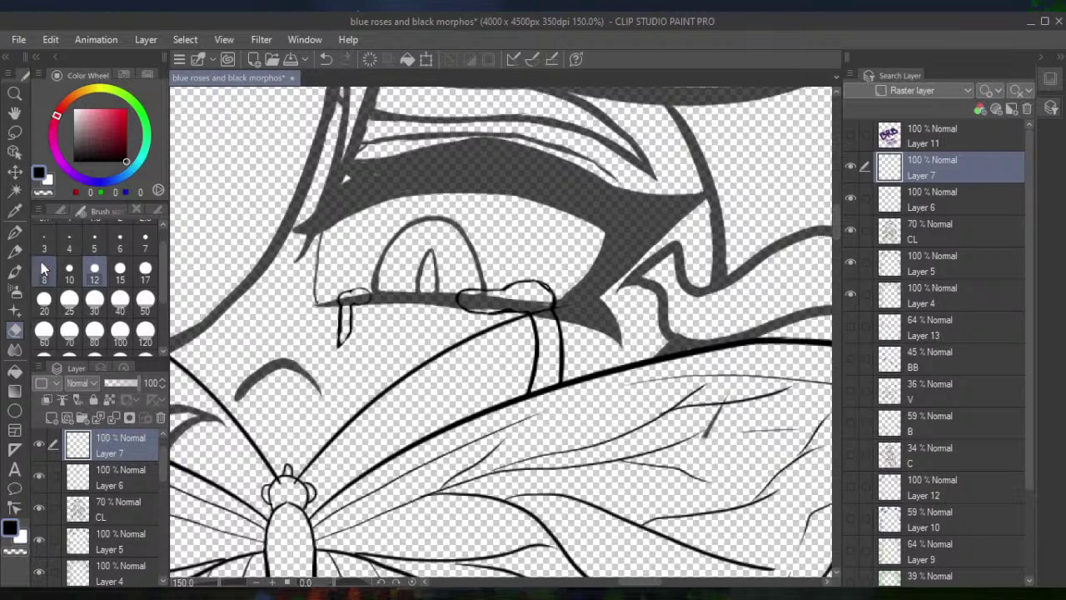
Lengthen the small tear's drip with a tapering tail toward the butterfly's antenna using a size 15 pen
click(15, 232)
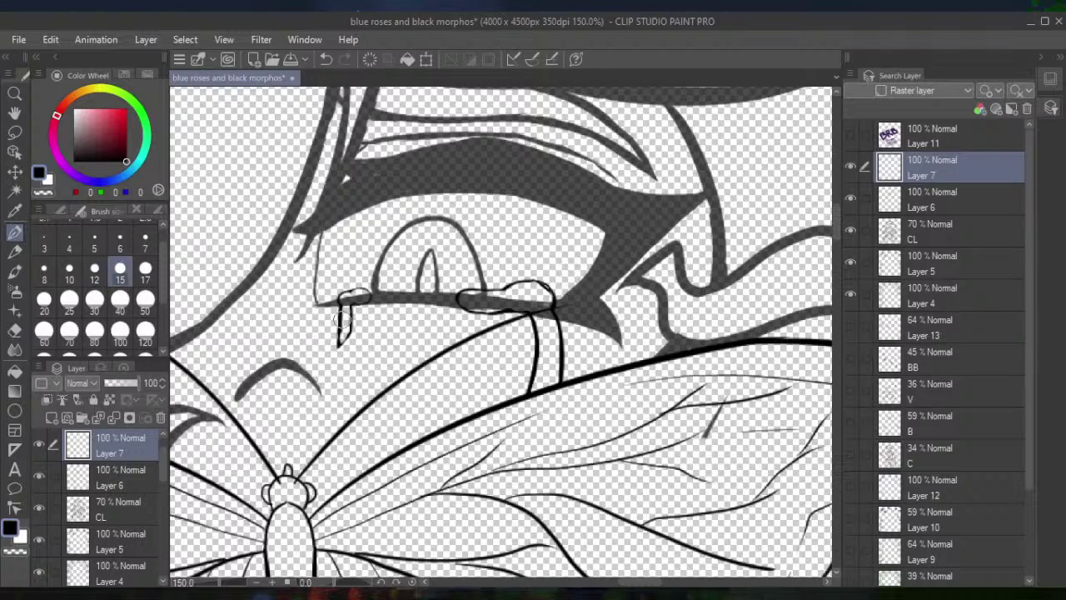
drag(343, 342, 351, 410)
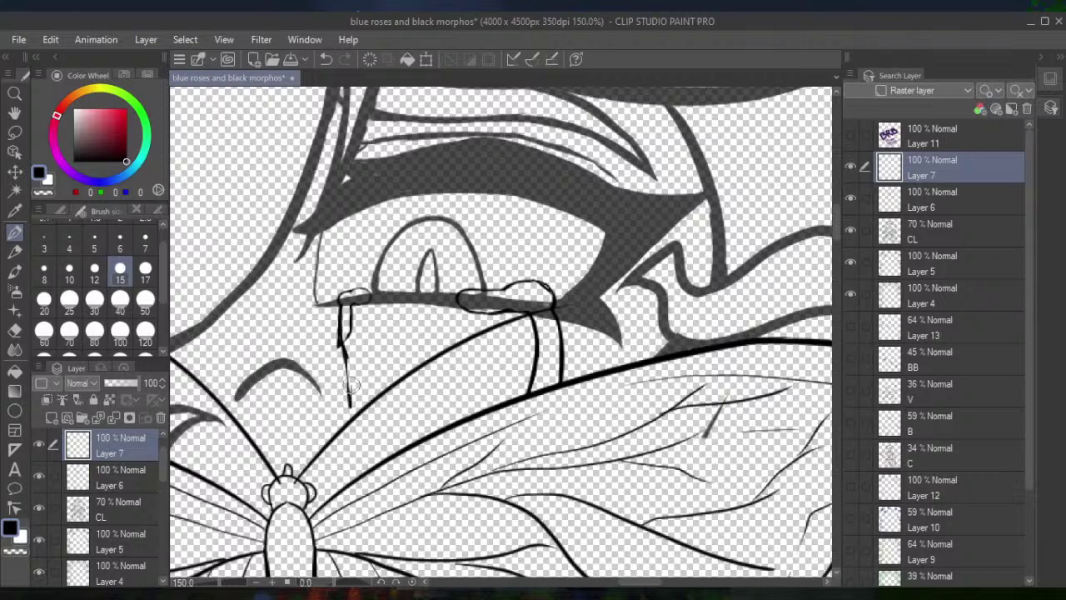
drag(350, 366, 354, 296)
Thin both sides of the small tear's drip by erasing along the outer and inner edges of its outline
click(15, 329)
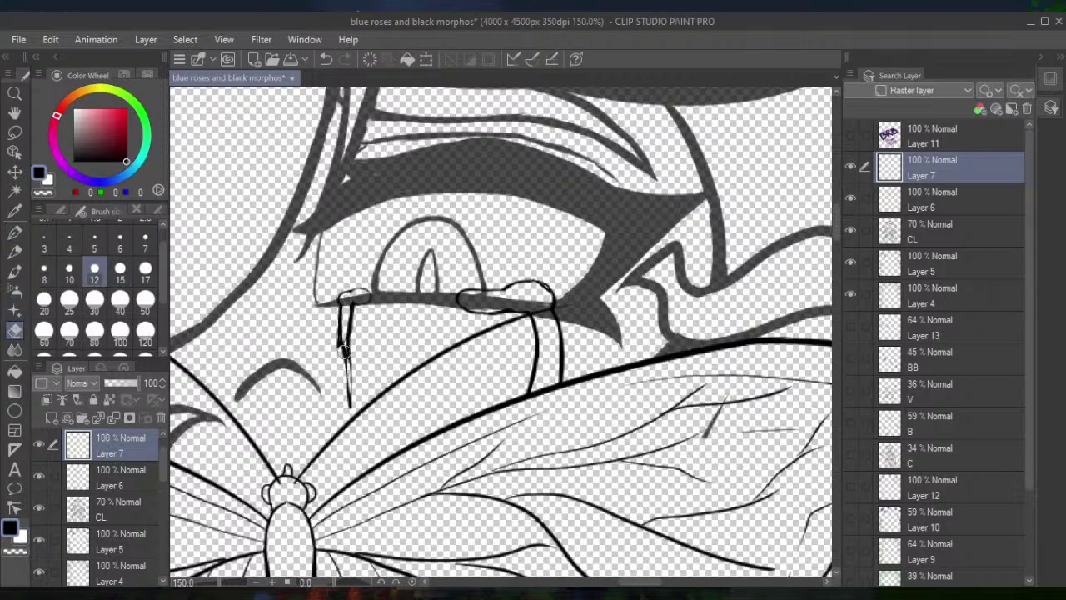
drag(331, 322, 335, 344)
click(220, 594)
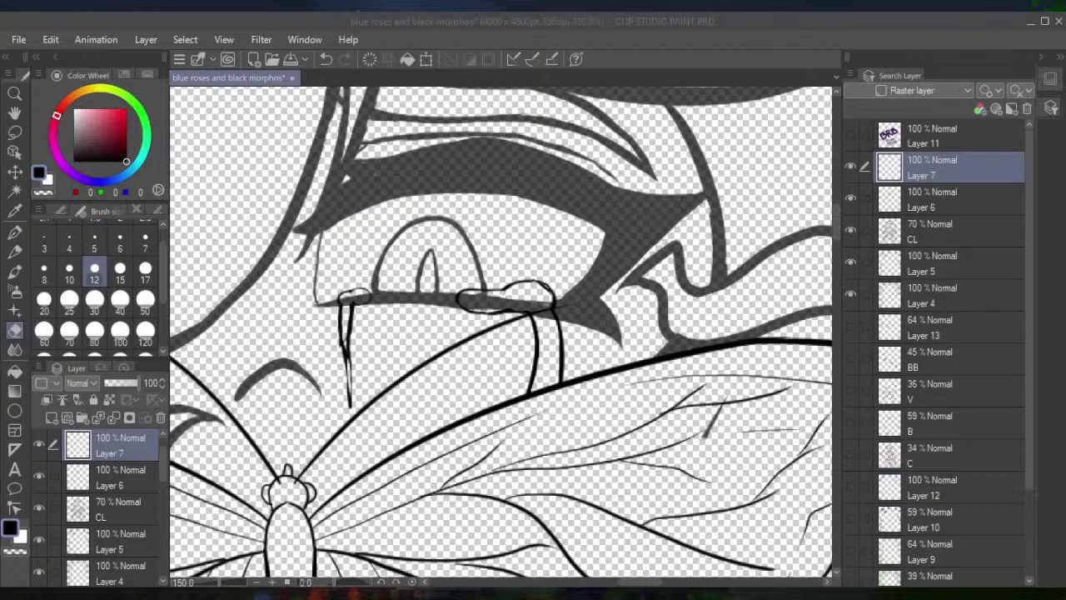
drag(333, 325, 335, 354)
click(325, 60)
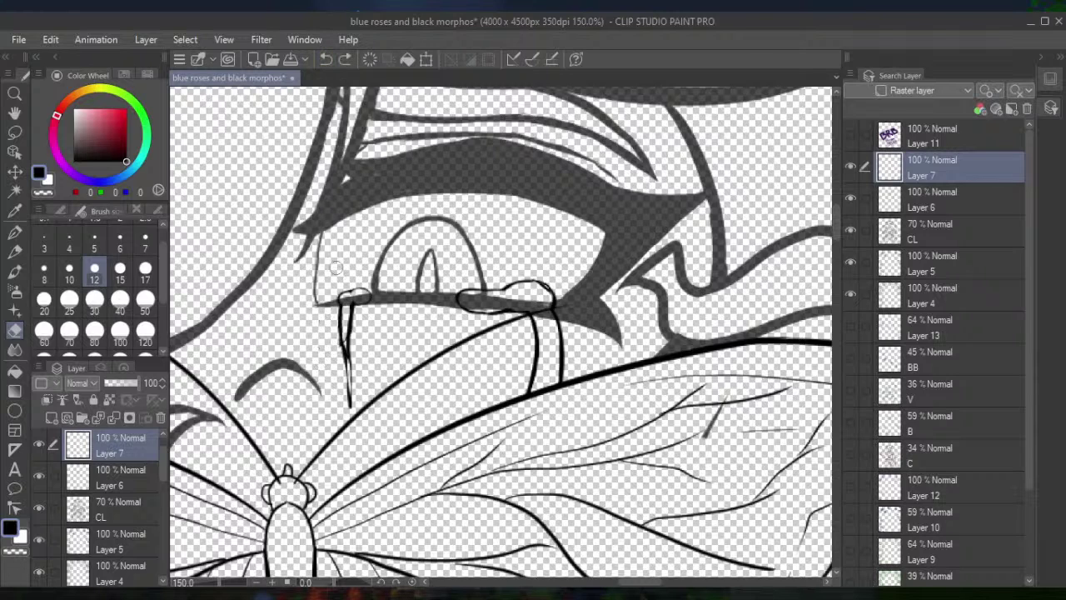
mouse_move(332, 336)
mouse_down()
mouse_move(340, 354)
mouse_move(346, 330)
mouse_move(349, 364)
mouse_up()
mouse_move(353, 306)
mouse_down()
mouse_move(354, 297)
mouse_move(348, 358)
mouse_up()
Redraw the small drip's edge nearest the iris and erase the outer tear's streak outline down to thinner lines
click(23, 234)
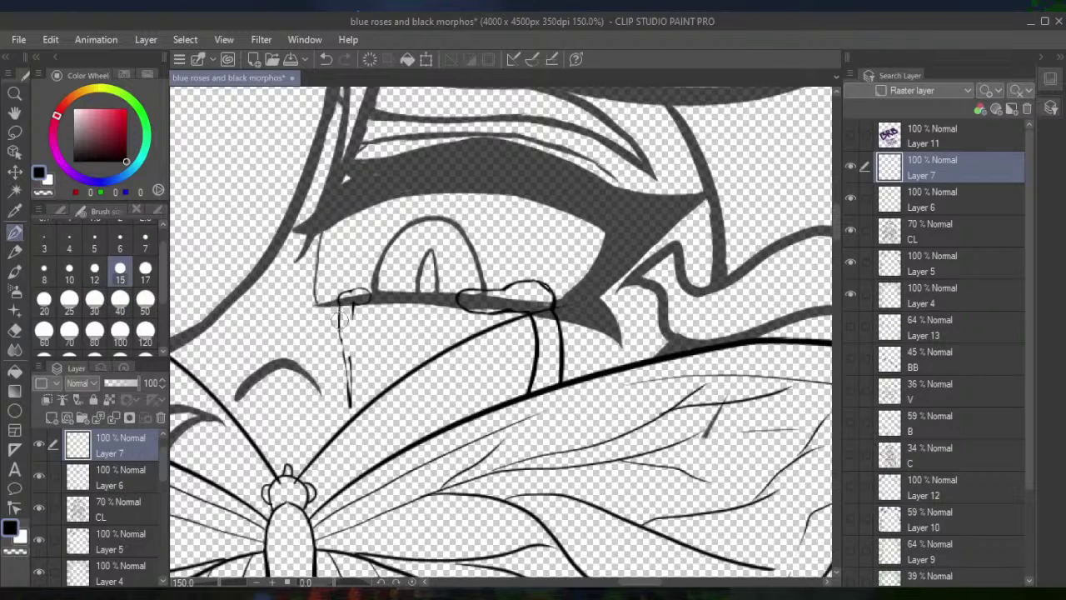
drag(354, 311, 351, 343)
click(14, 330)
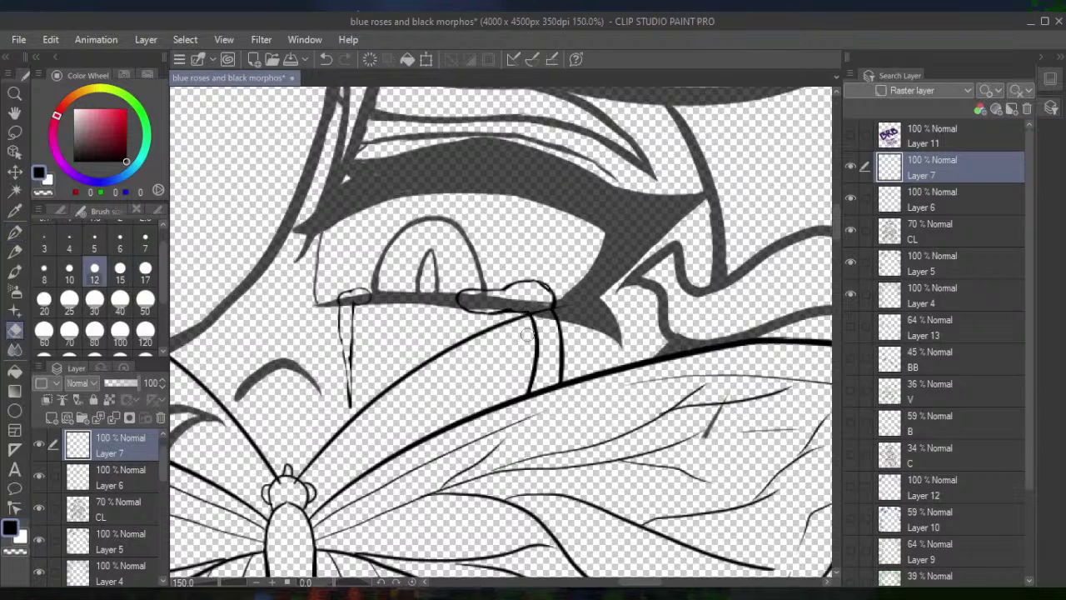
drag(538, 312, 535, 398)
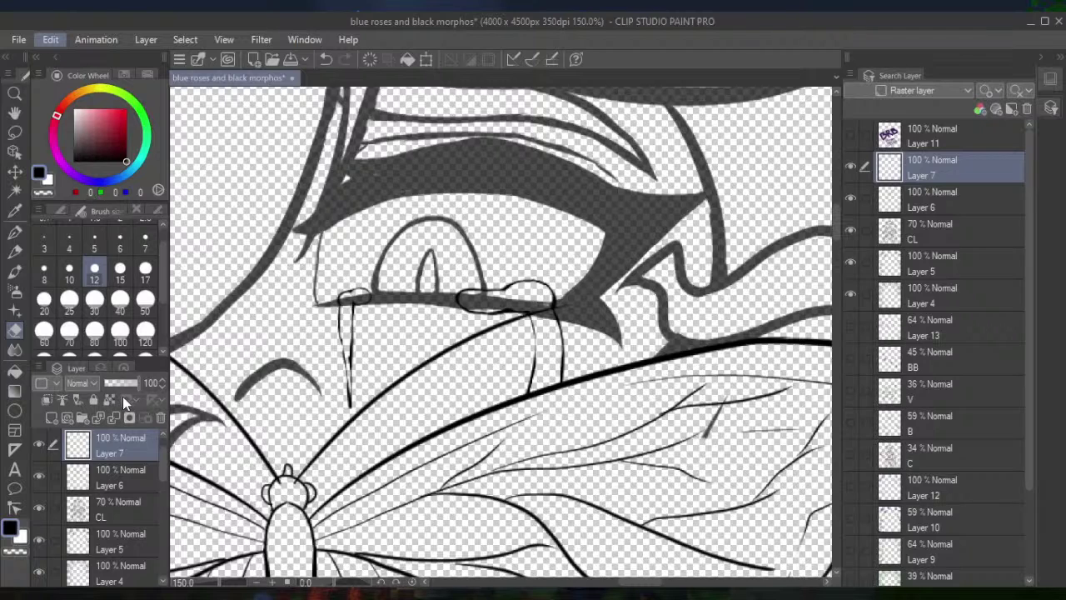
Turn the tear outlines on Layer 7 white and move the layer directly below Layer 6
click(403, 392)
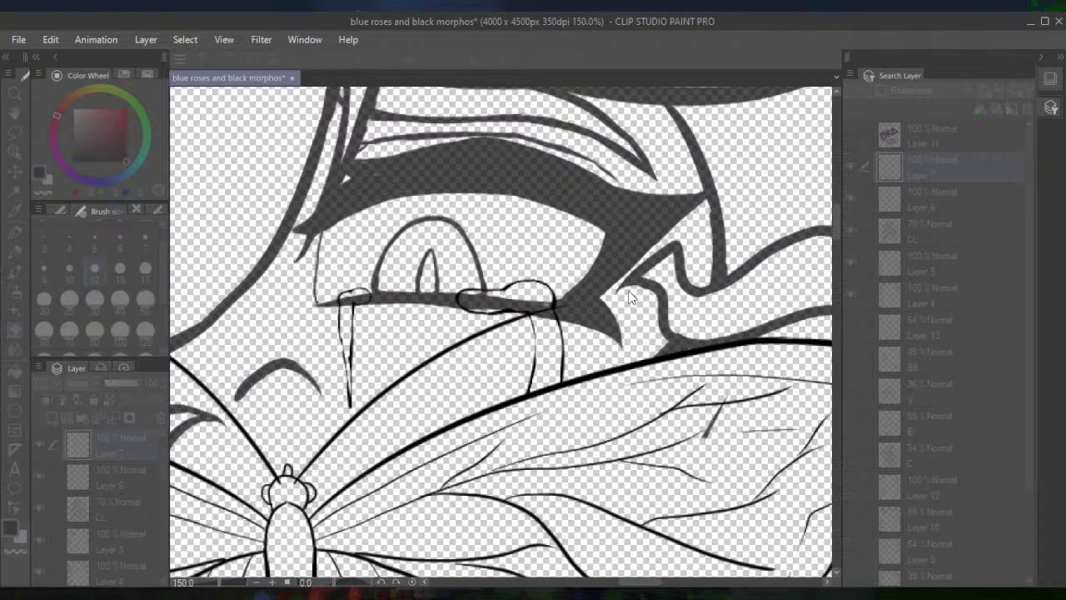
key(Tab)
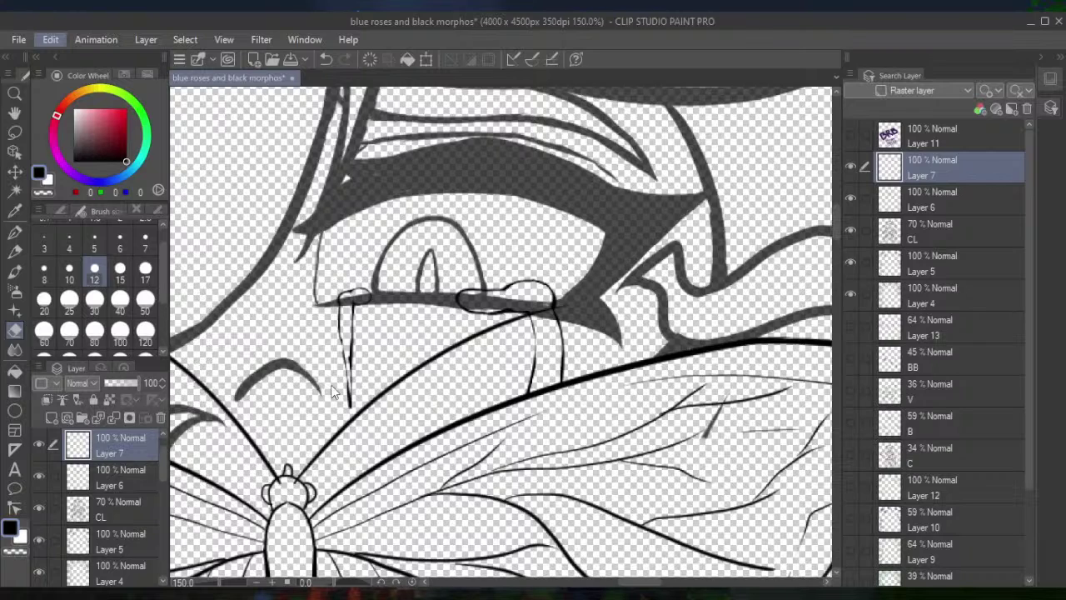
click(406, 409)
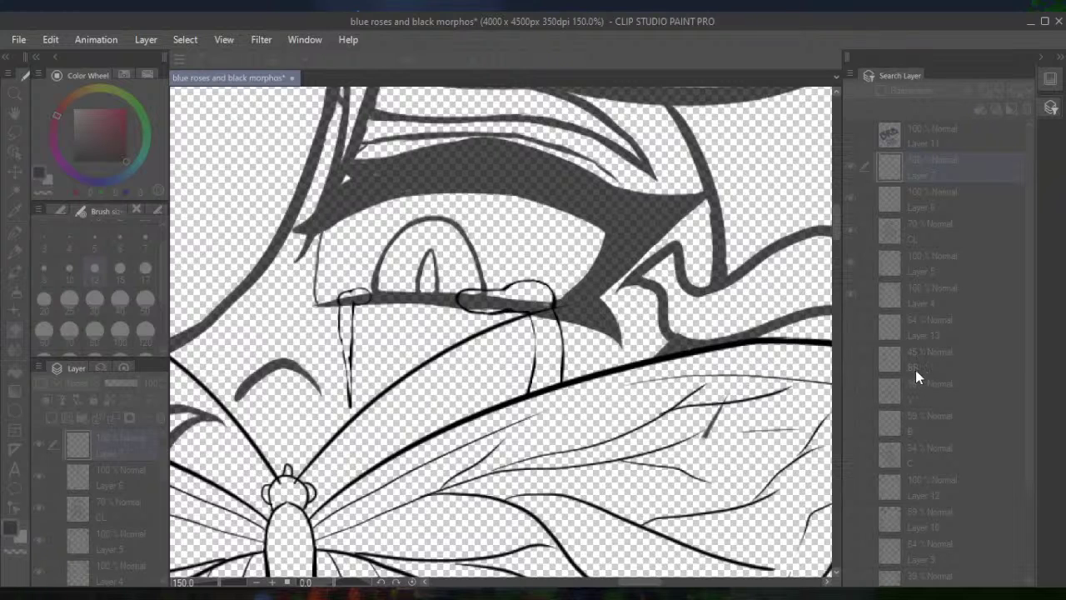
key(Tab)
click(642, 423)
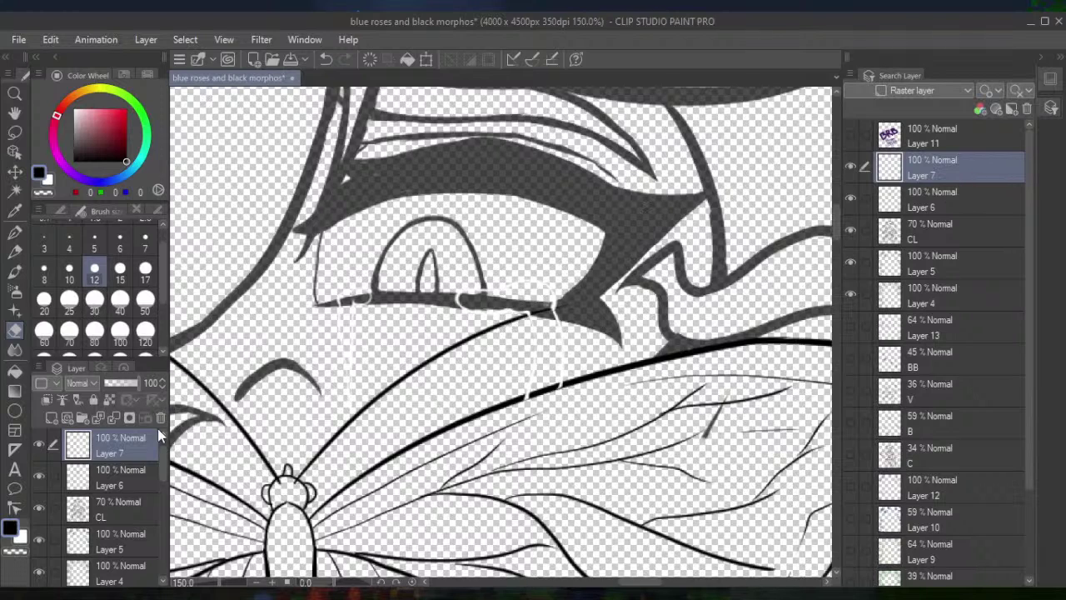
mouse_move(141, 478)
mouse_down()
mouse_move(143, 493)
mouse_move(142, 484)
mouse_up()
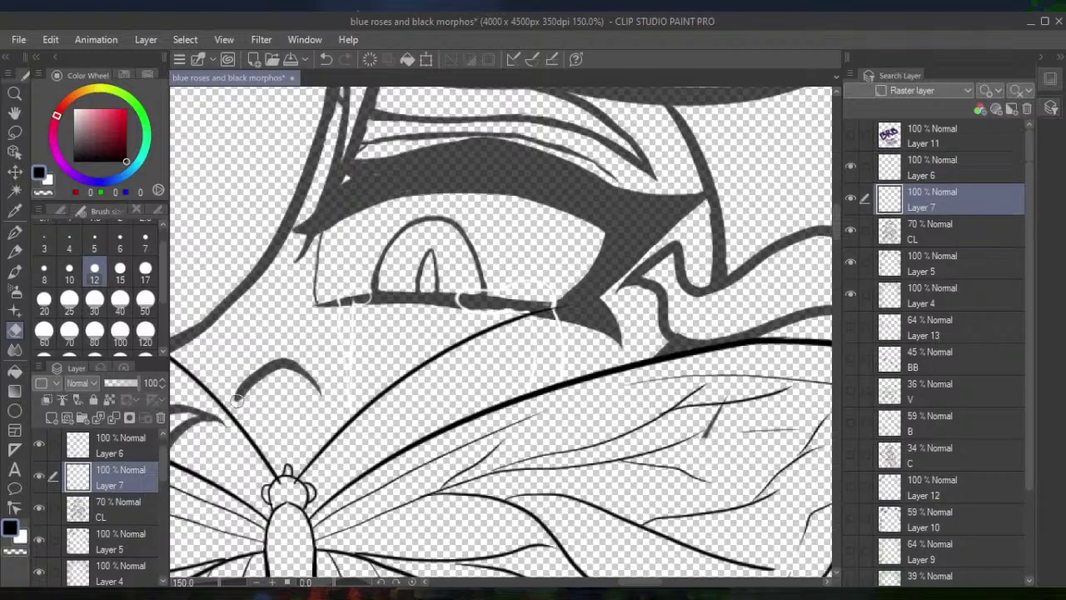
Set the opacity of the CL layer to 100%
key(ctrl+minus)
key(ctrl+minus)
key(ctrl+minus)
key(ctrl+minus)
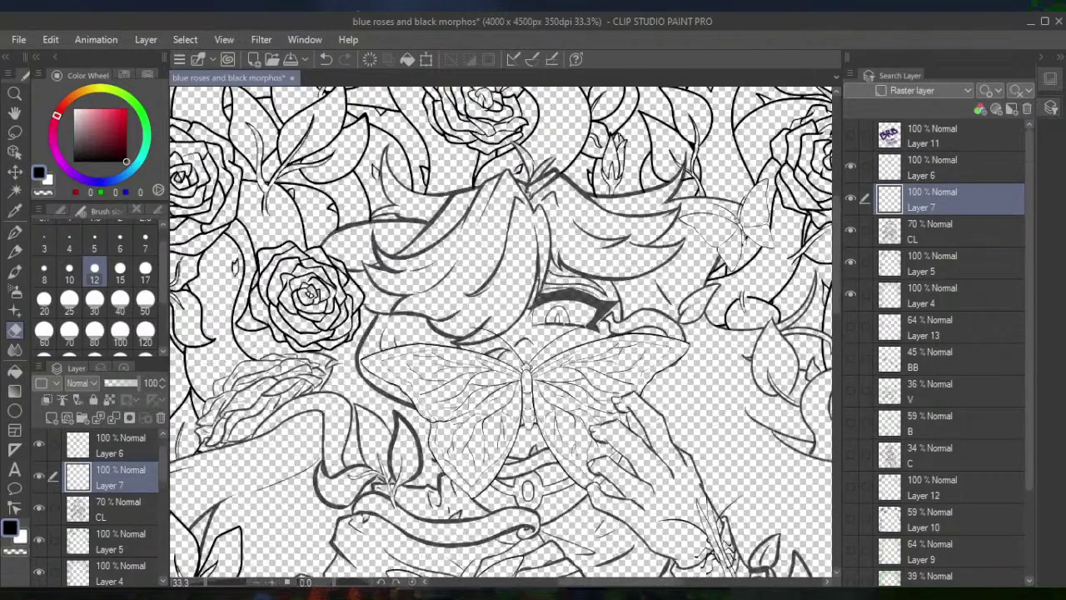
click(960, 229)
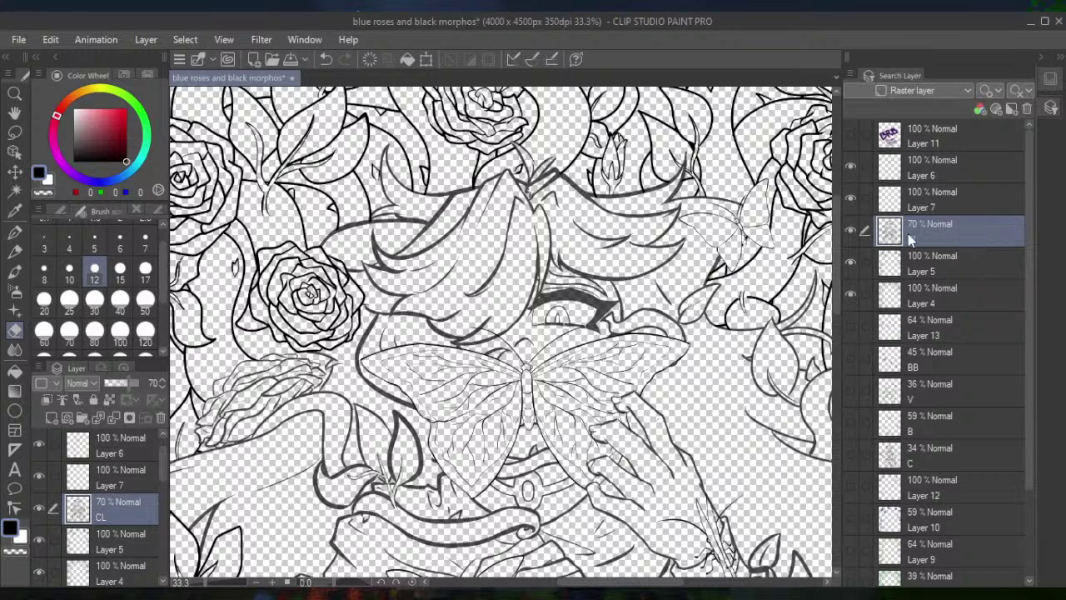
drag(133, 384, 142, 383)
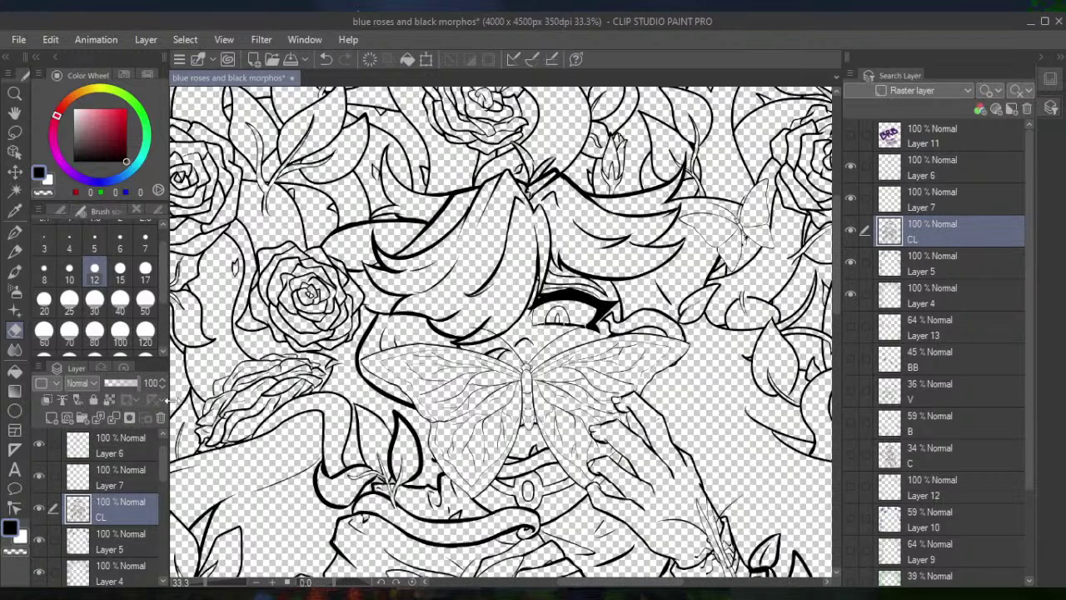
drag(628, 370, 579, 407)
drag(672, 461, 580, 301)
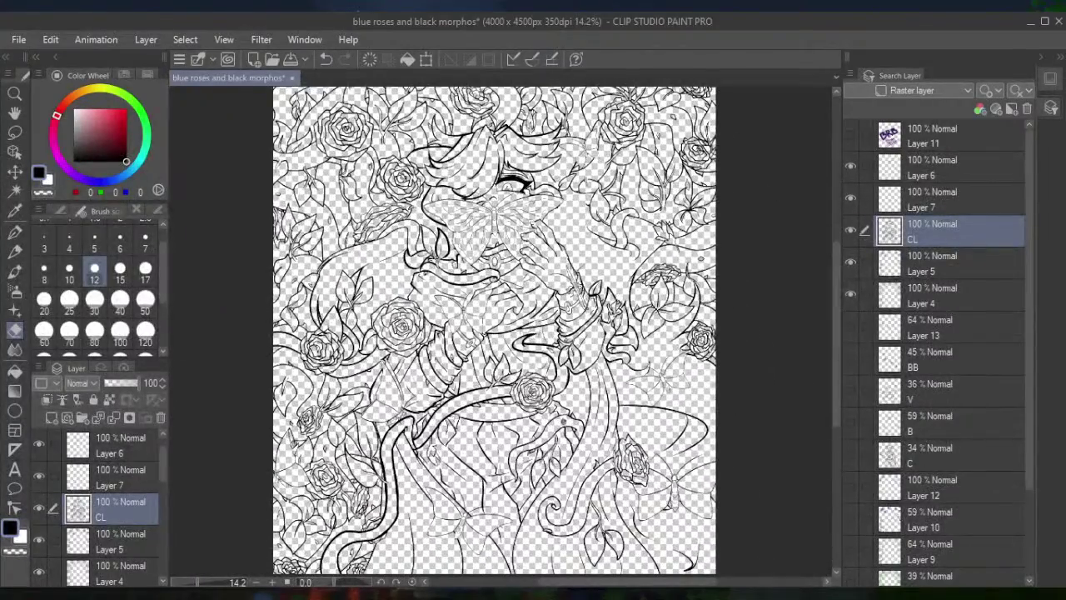
scroll(511, 295, up, 5)
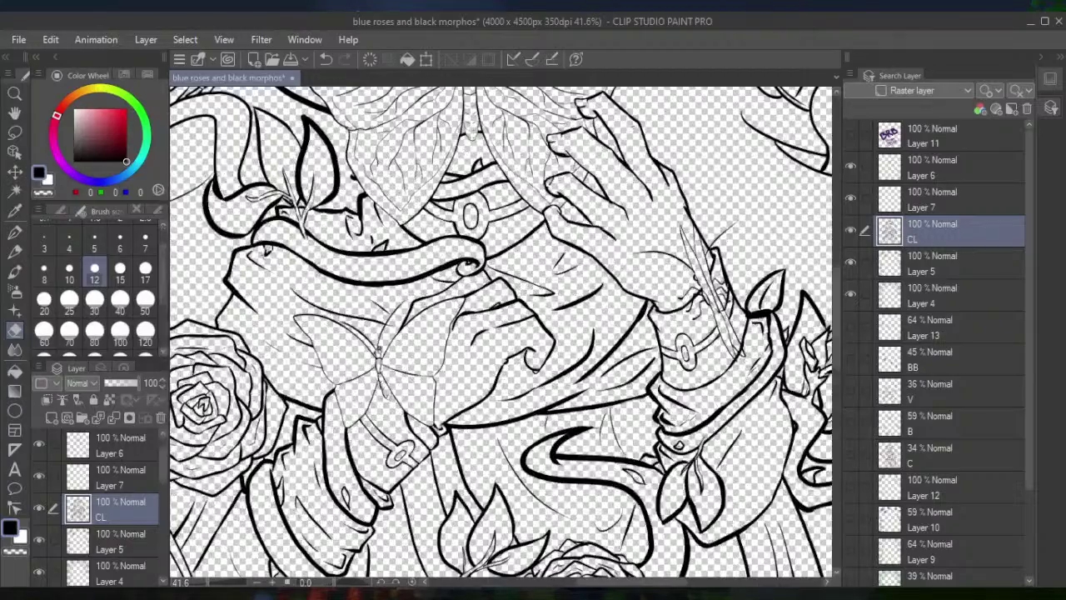
scroll(583, 370, down, 5)
scroll(548, 347, down, 4)
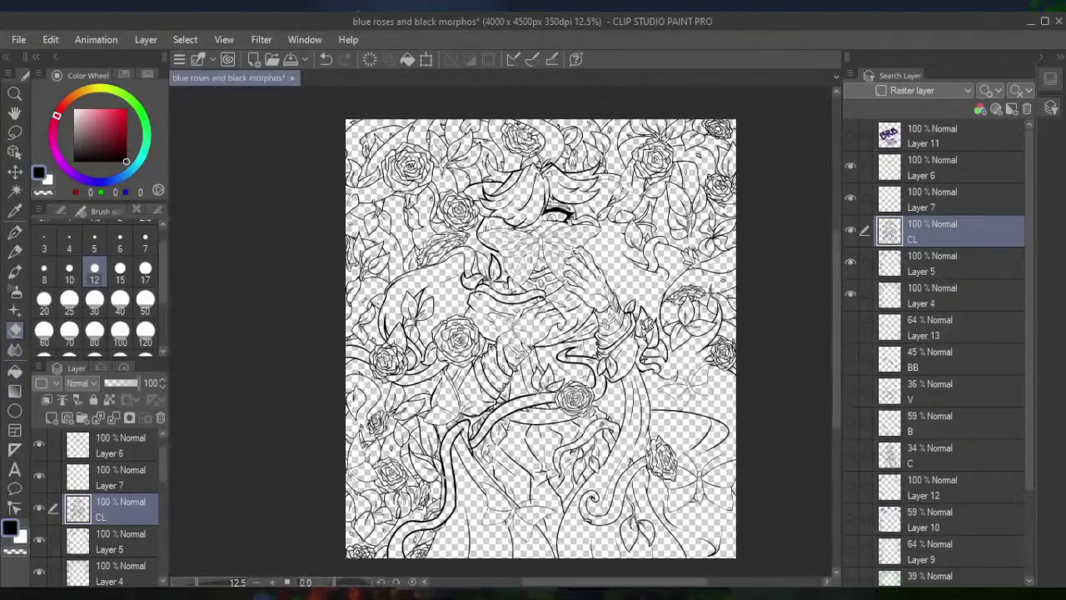
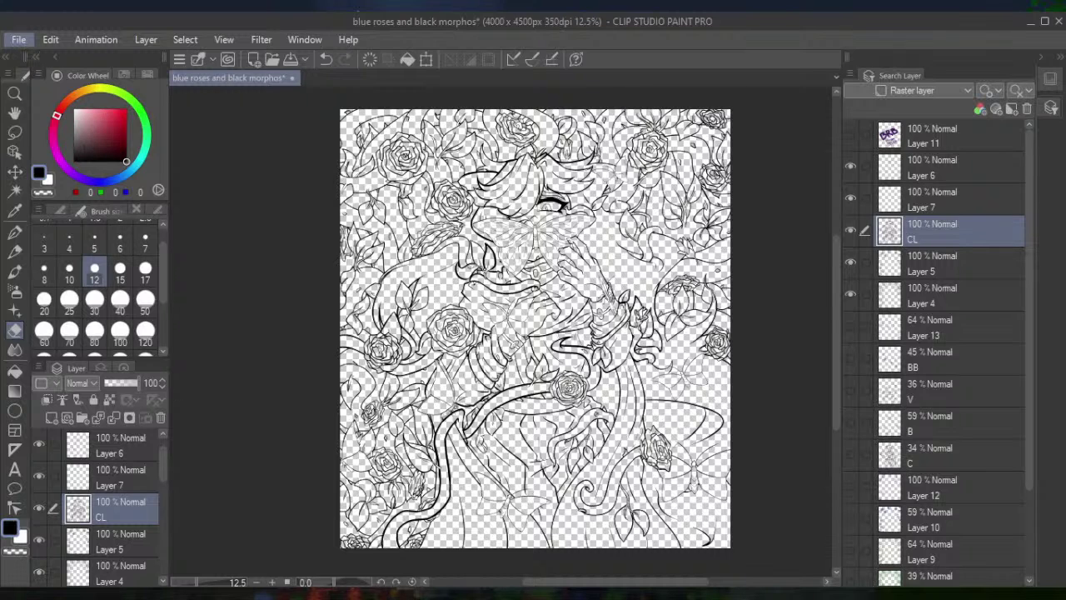
Save the "blue roses and black morphos" illustration file
key(alt+Tab)
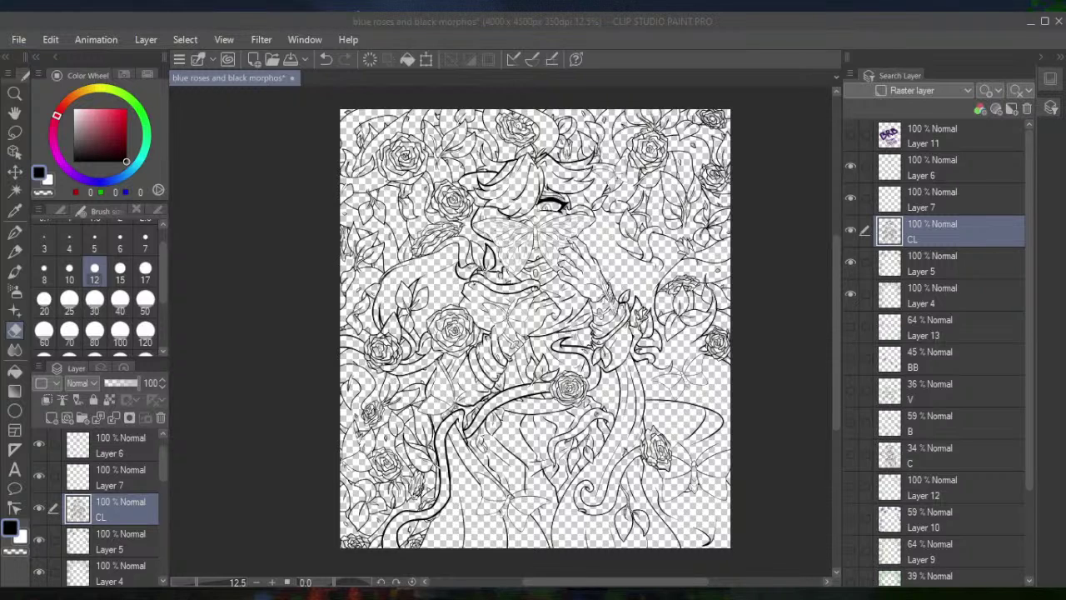
key(ctrl+s)
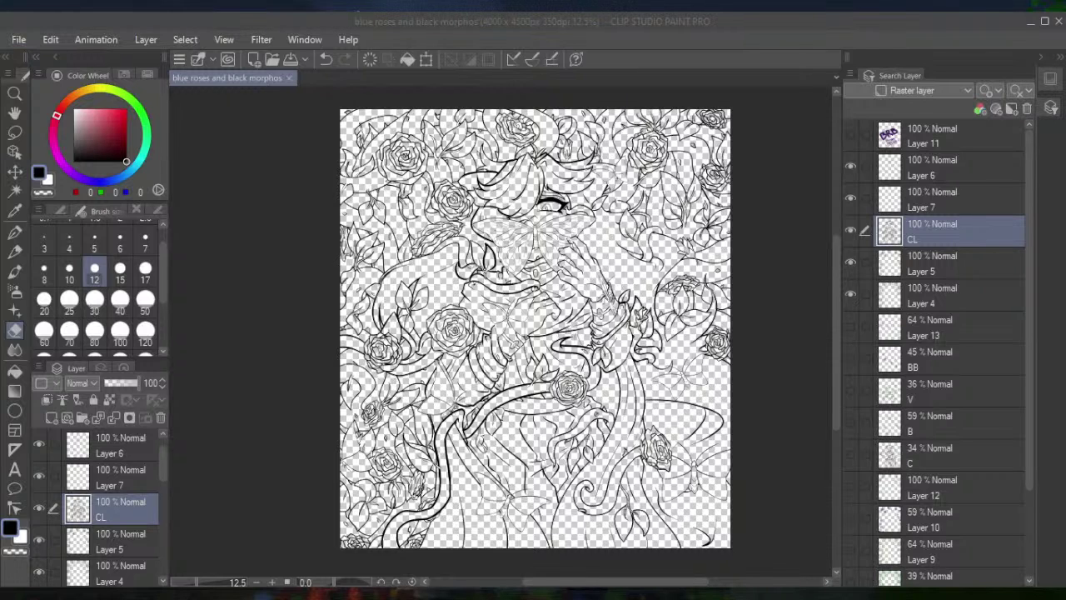